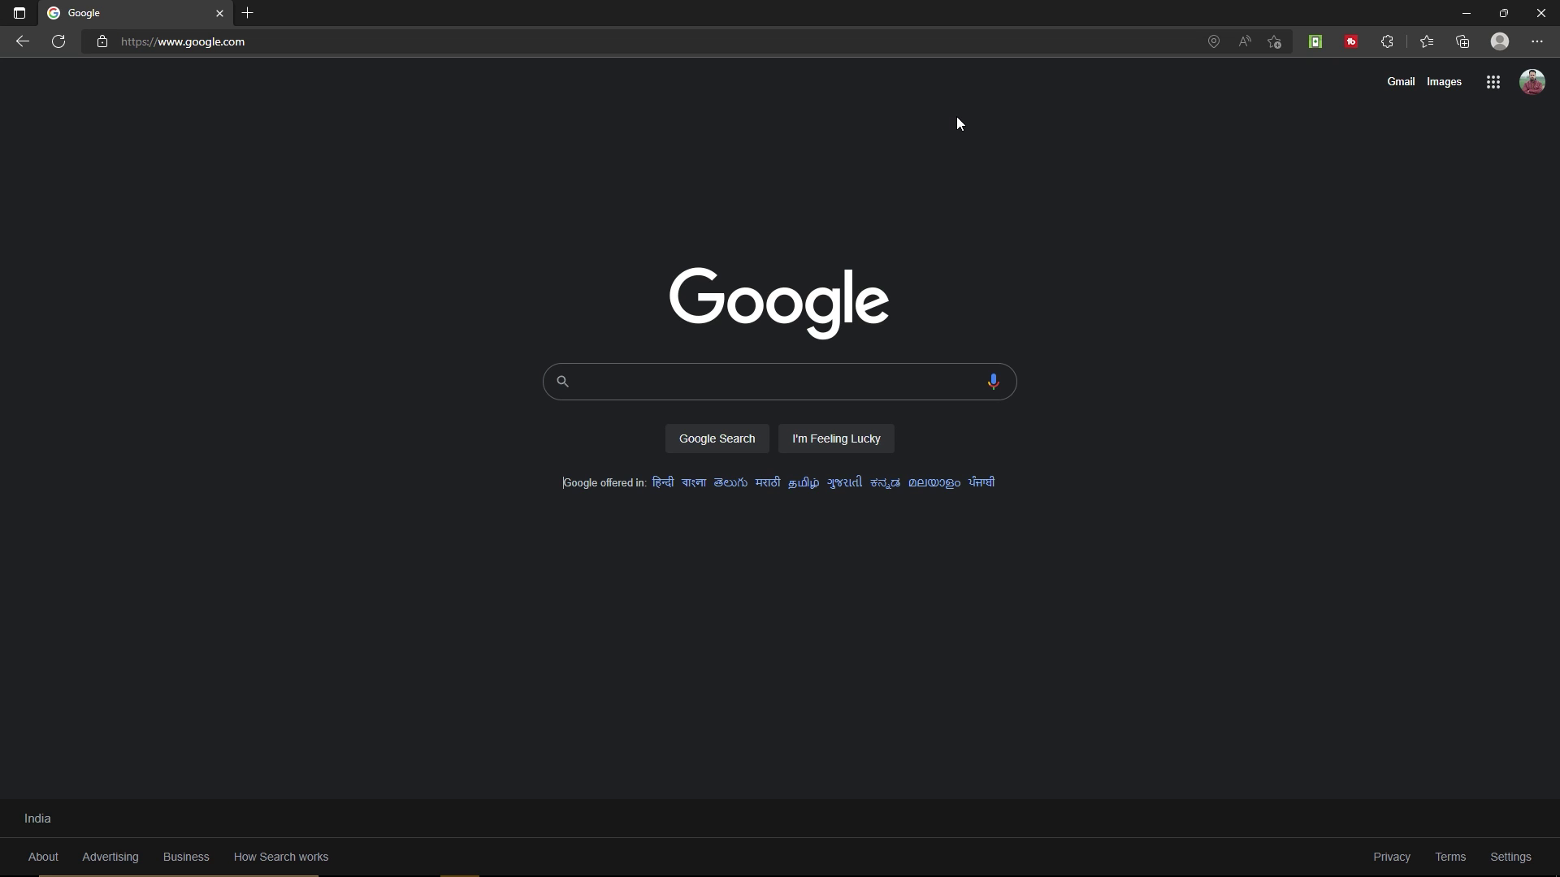
{"action": "left_click", "coordinate": [320, 32]}
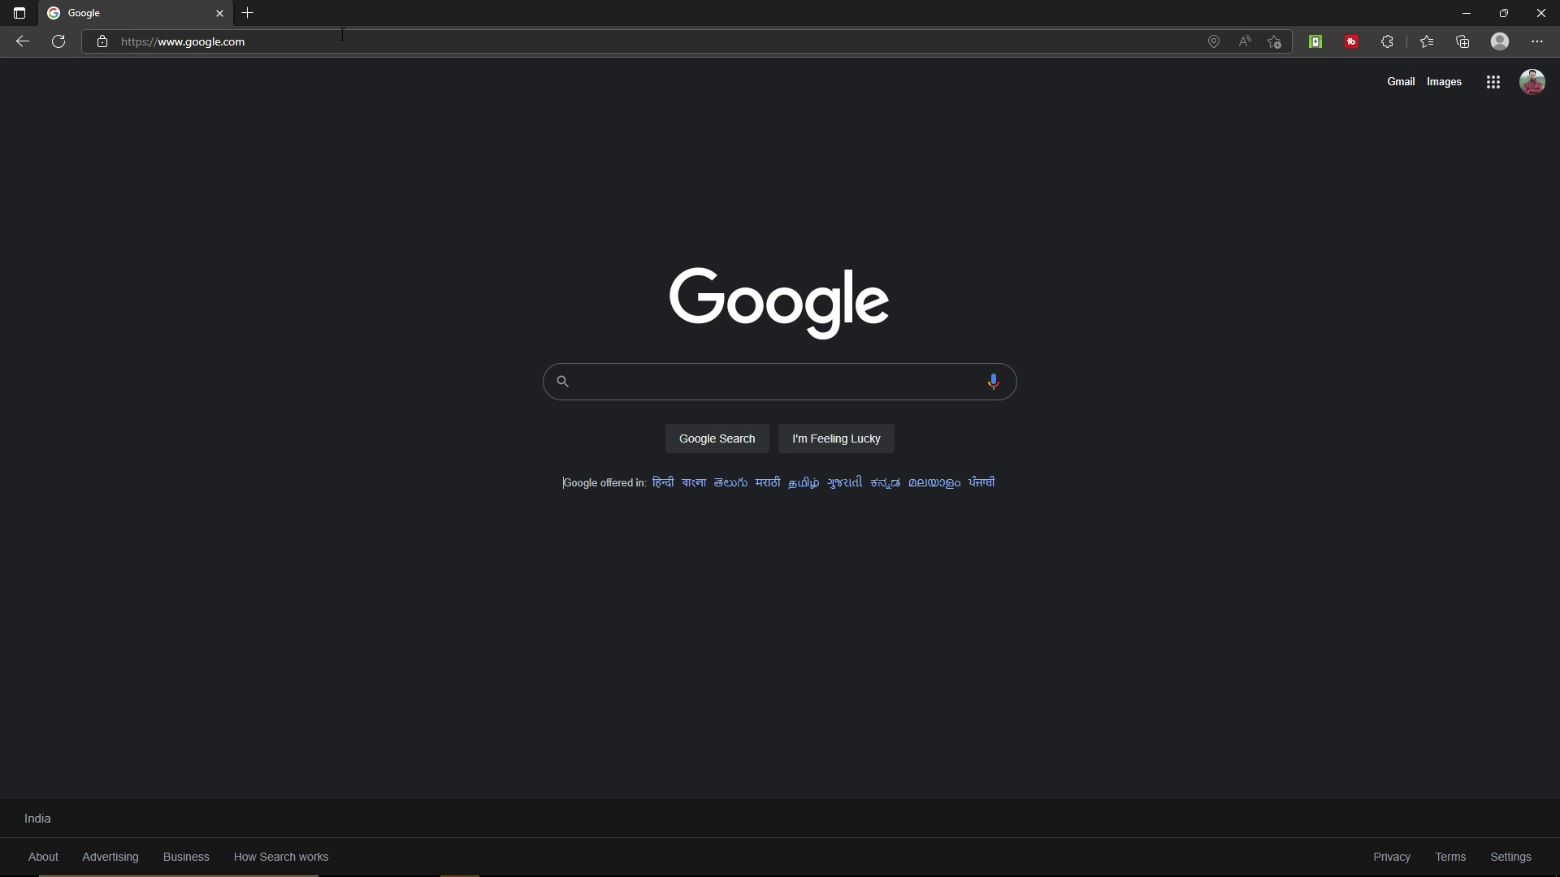
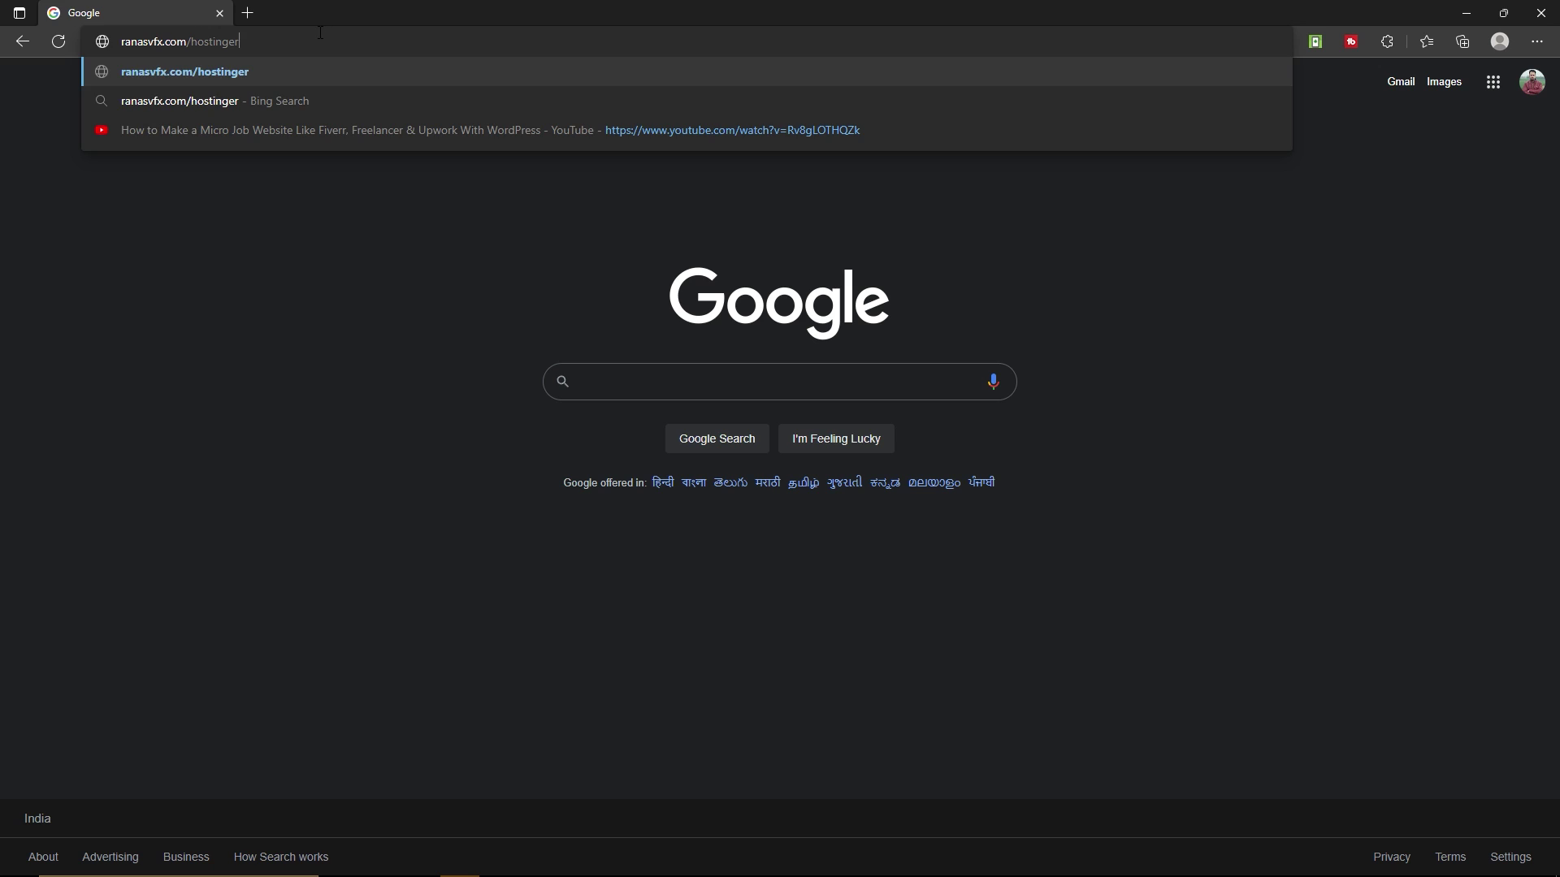
{"action": "key", "text": "Return"}
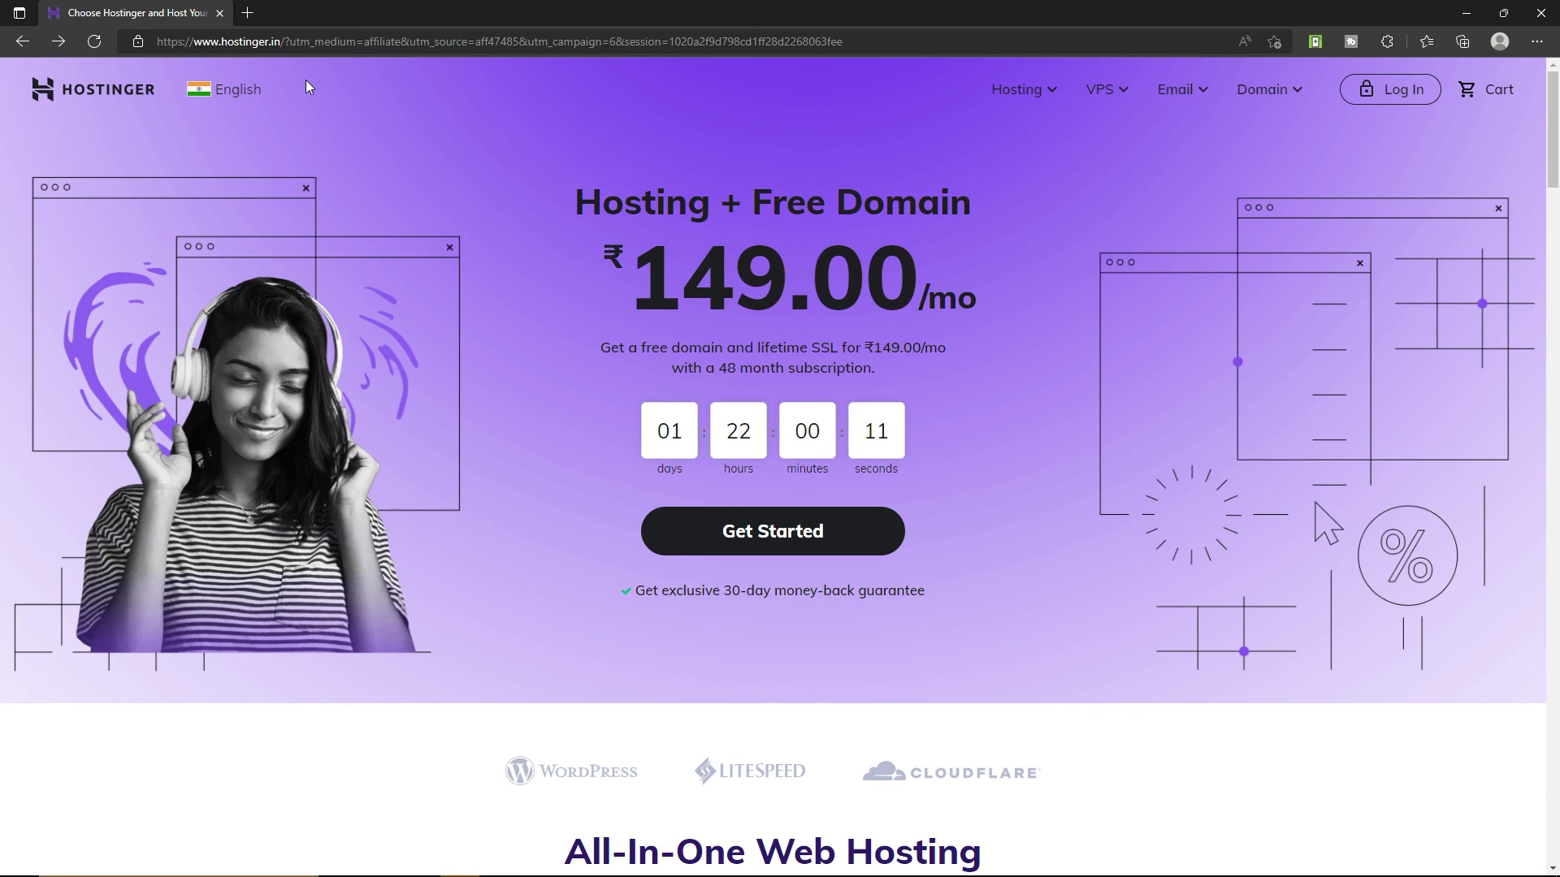
{"action": "mouse_move", "coordinate": [1050, 91]}
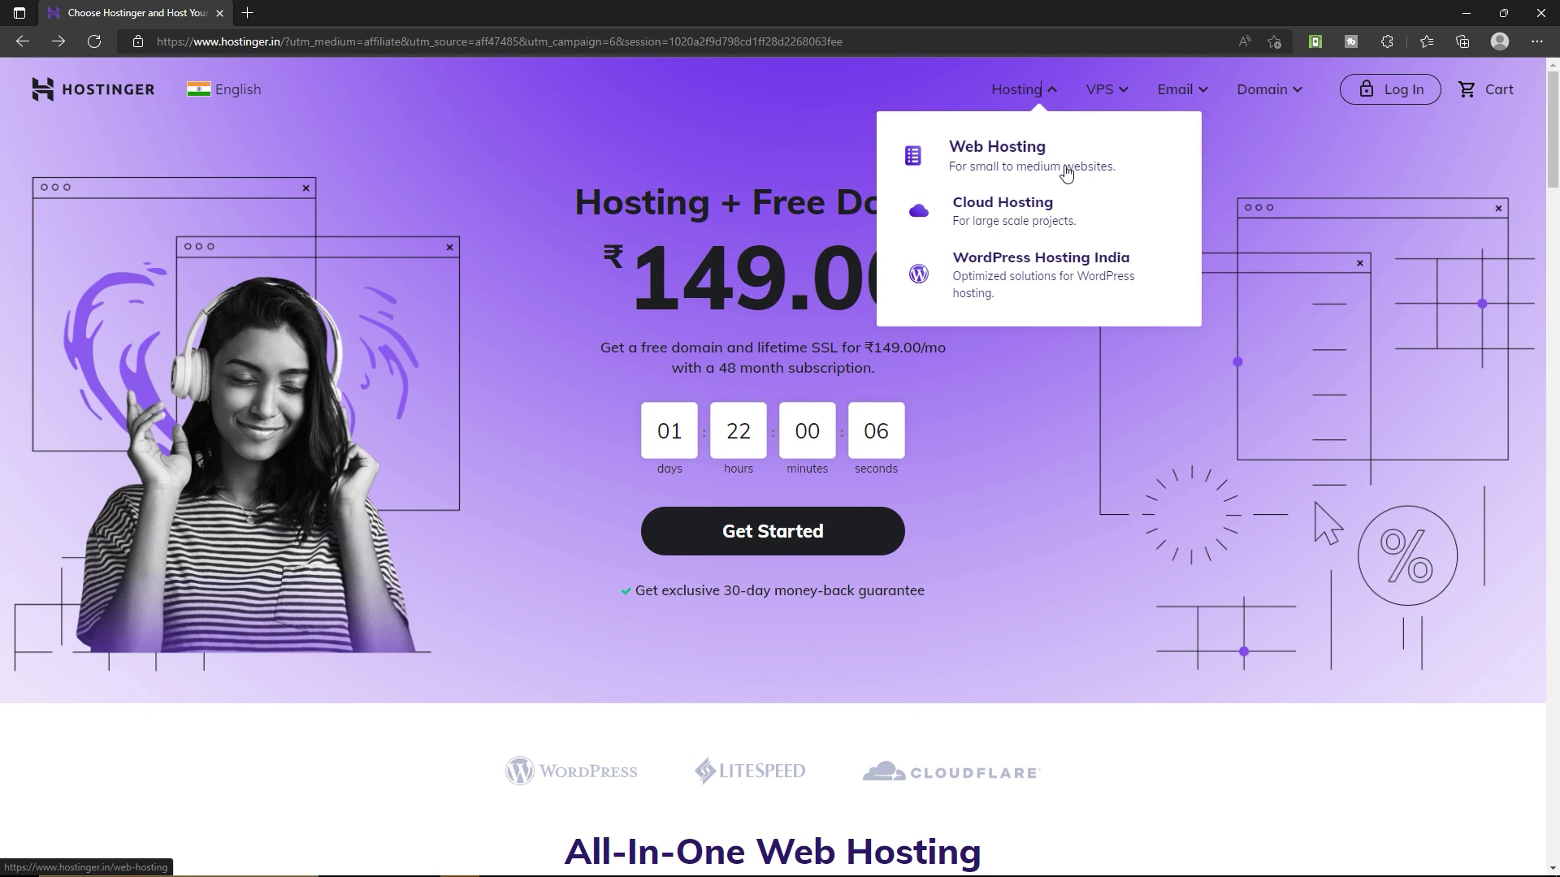
{"action": "left_click", "coordinate": [1065, 173]}
Compare the hosting plans, noting Single's 1-website limit, and add Premium Web Hosting to the cart.
{"action": "scroll", "coordinate": [491, 315], "scroll_direction": "down", "scroll_amount": 15}
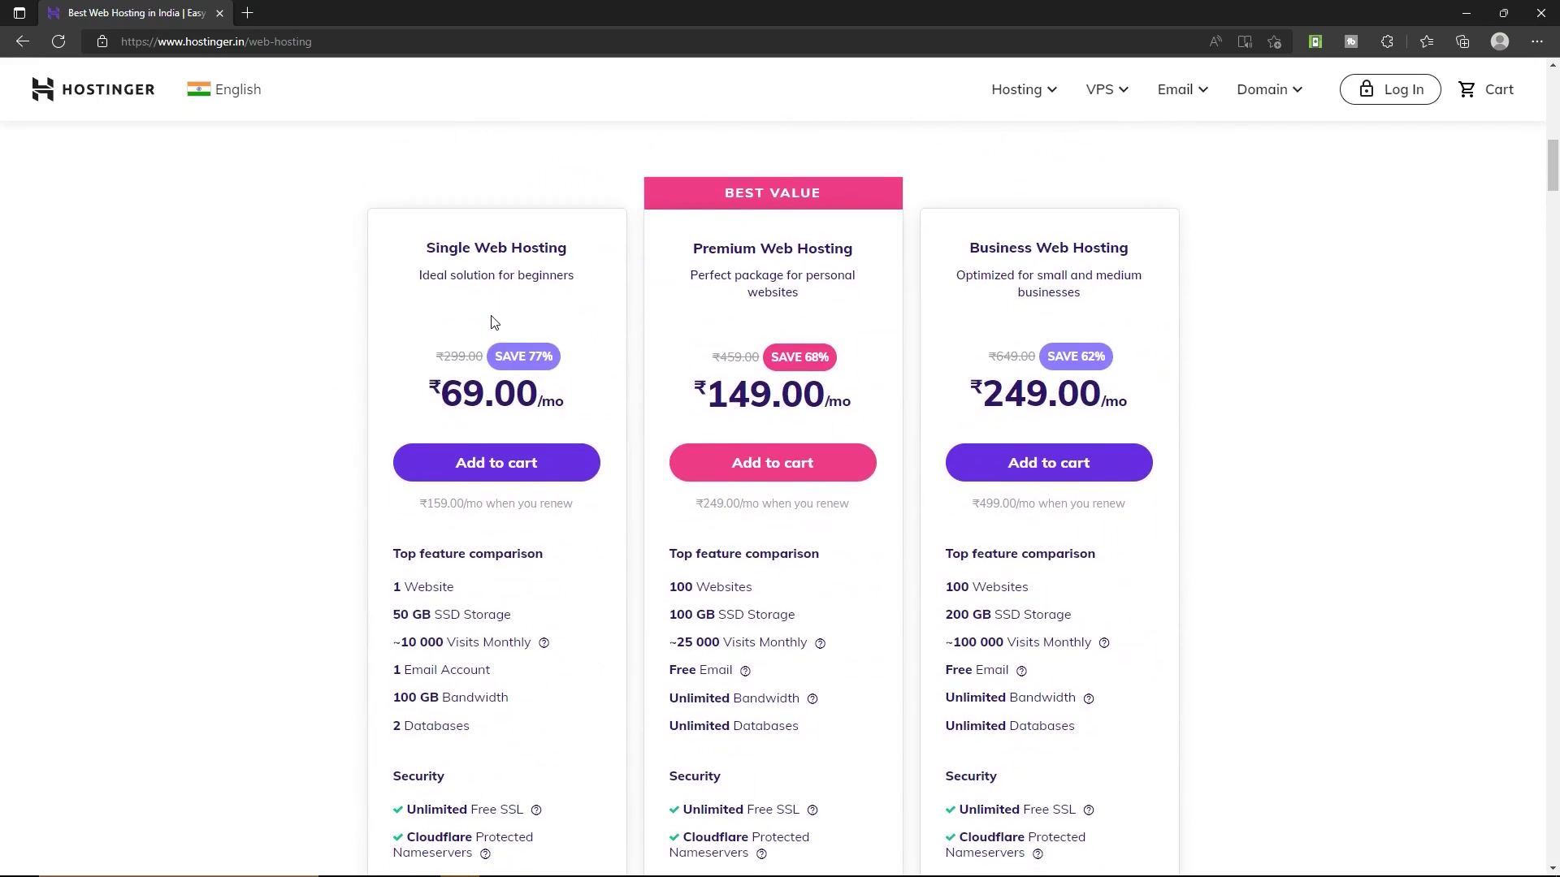
{"action": "scroll", "coordinate": [493, 321], "scroll_direction": "down", "scroll_amount": 2}
{"action": "scroll", "coordinate": [519, 446], "scroll_direction": "up", "scroll_amount": 3}
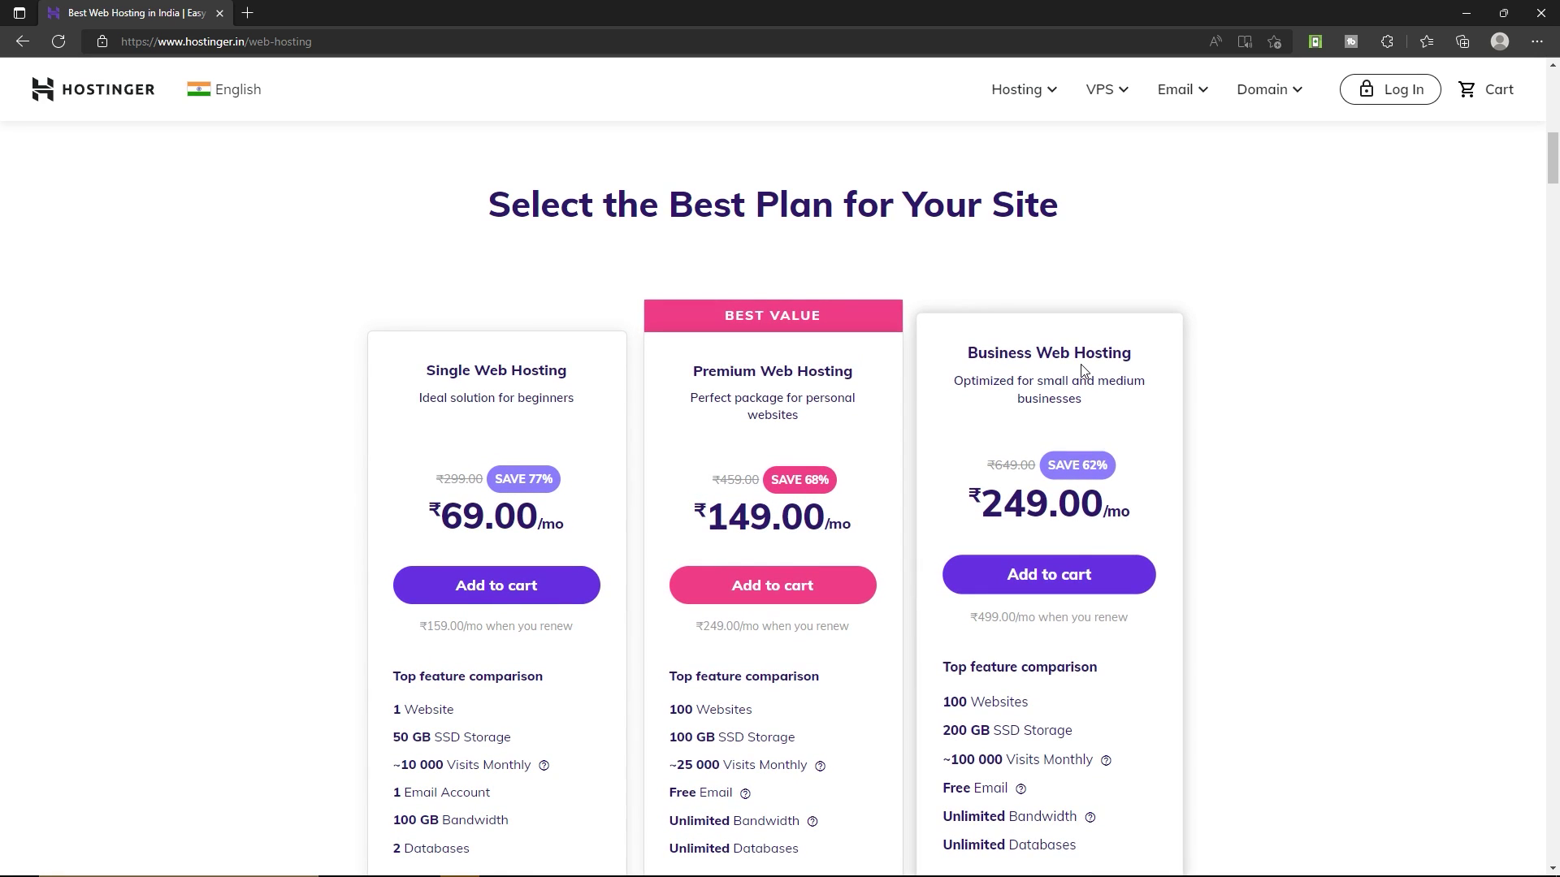
{"action": "scroll", "coordinate": [633, 439], "scroll_direction": "down", "scroll_amount": 3}
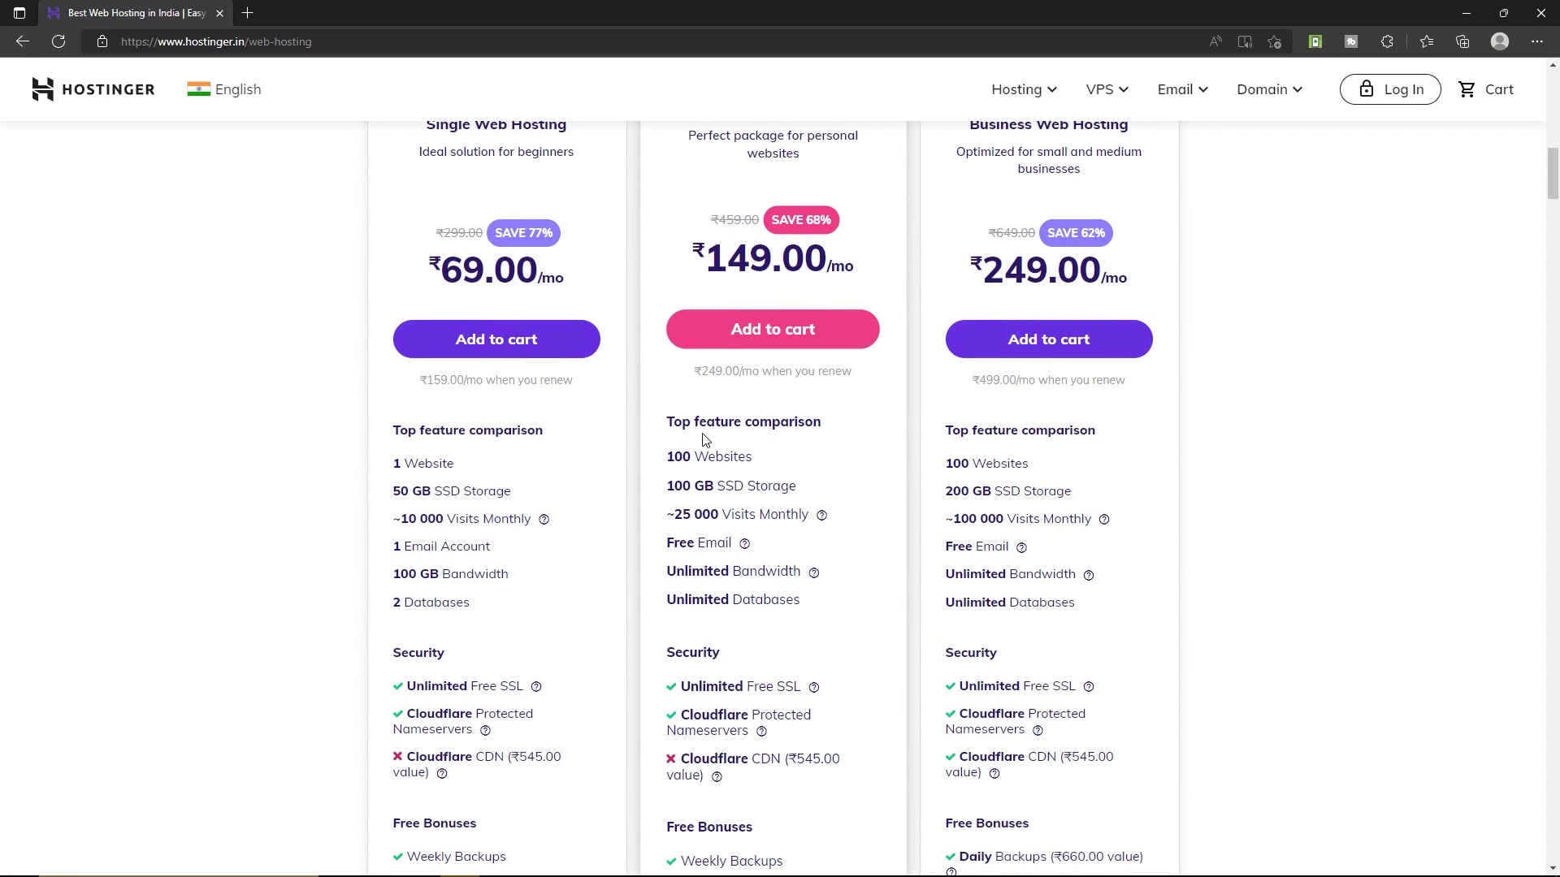
{"action": "scroll", "coordinate": [704, 439], "scroll_direction": "up", "scroll_amount": 2}
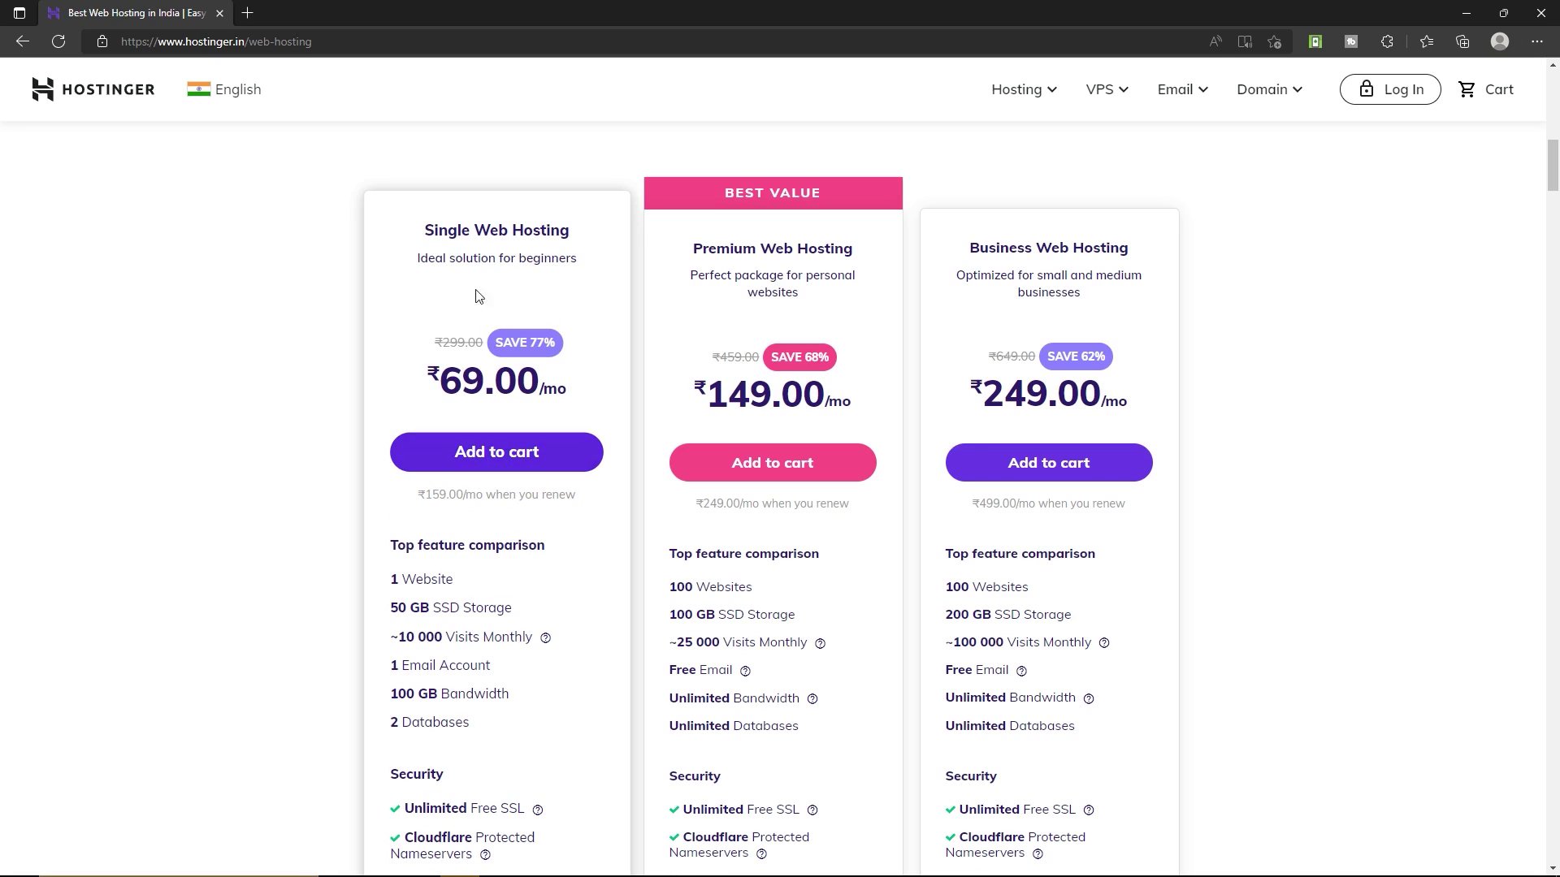
{"action": "left_click_drag", "start_coordinate": [390, 578], "coordinate": [434, 579]}
{"action": "left_click_drag", "start_coordinate": [442, 579], "coordinate": [454, 580]}
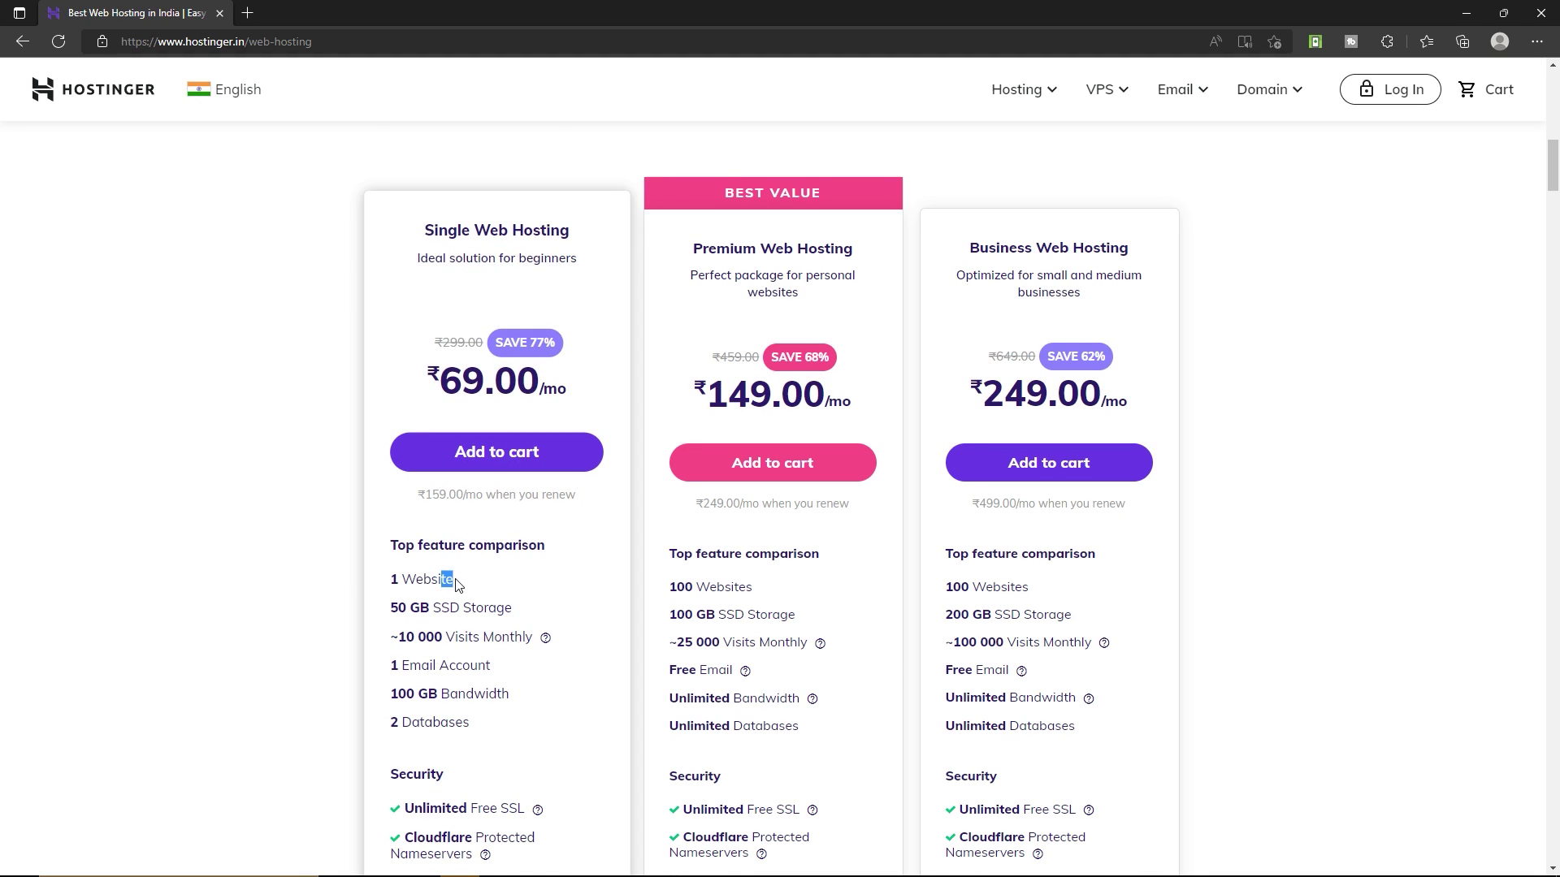
{"action": "scroll", "coordinate": [456, 585], "scroll_direction": "down", "scroll_amount": 2}
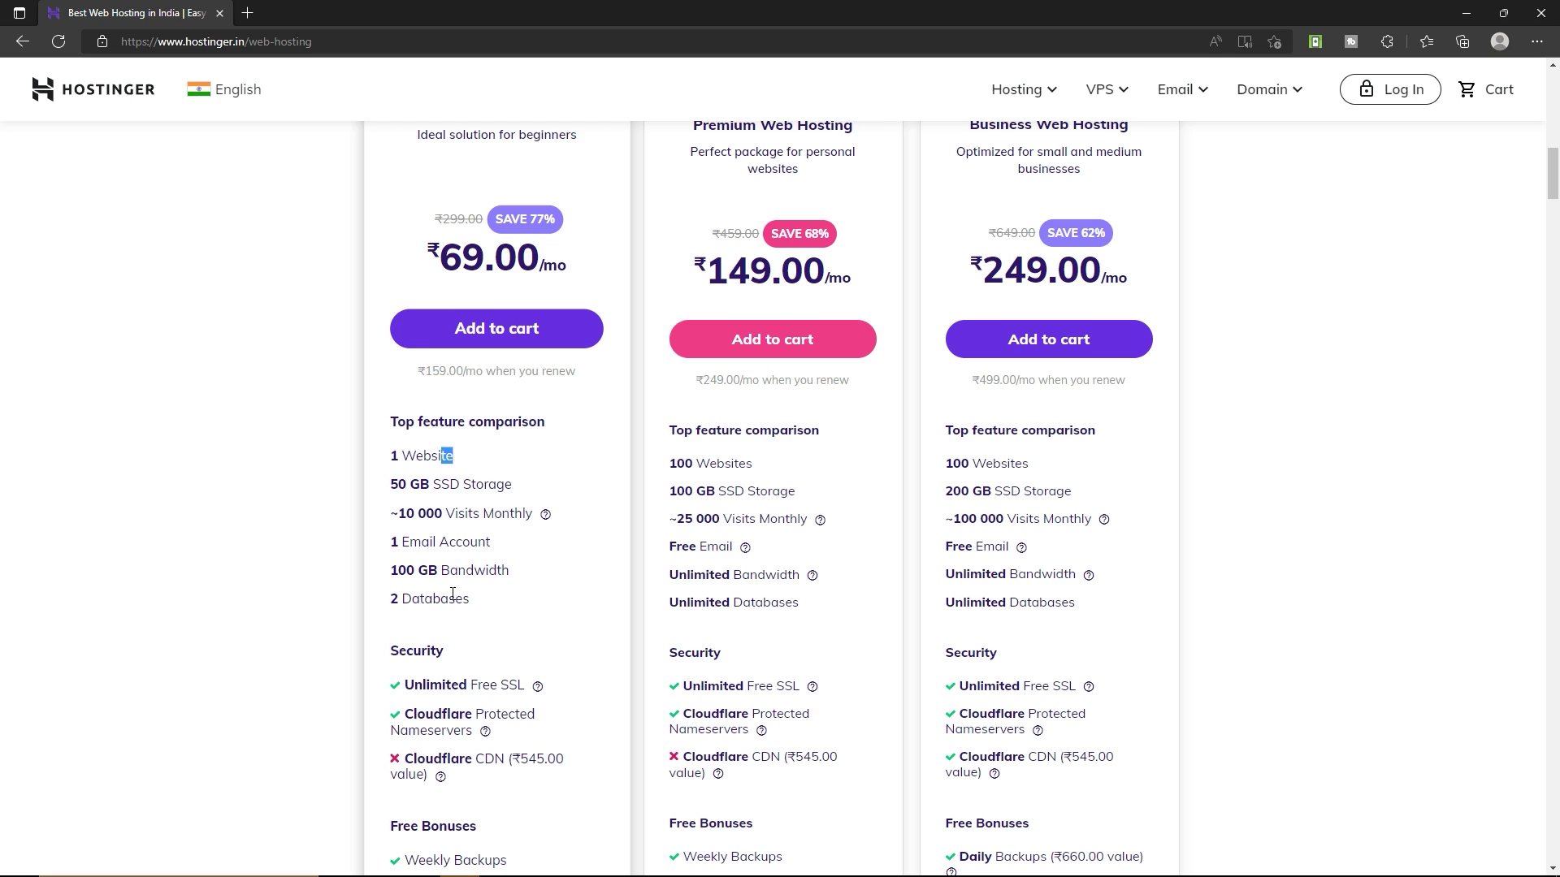
{"action": "scroll", "coordinate": [569, 447], "scroll_direction": "up", "scroll_amount": 2}
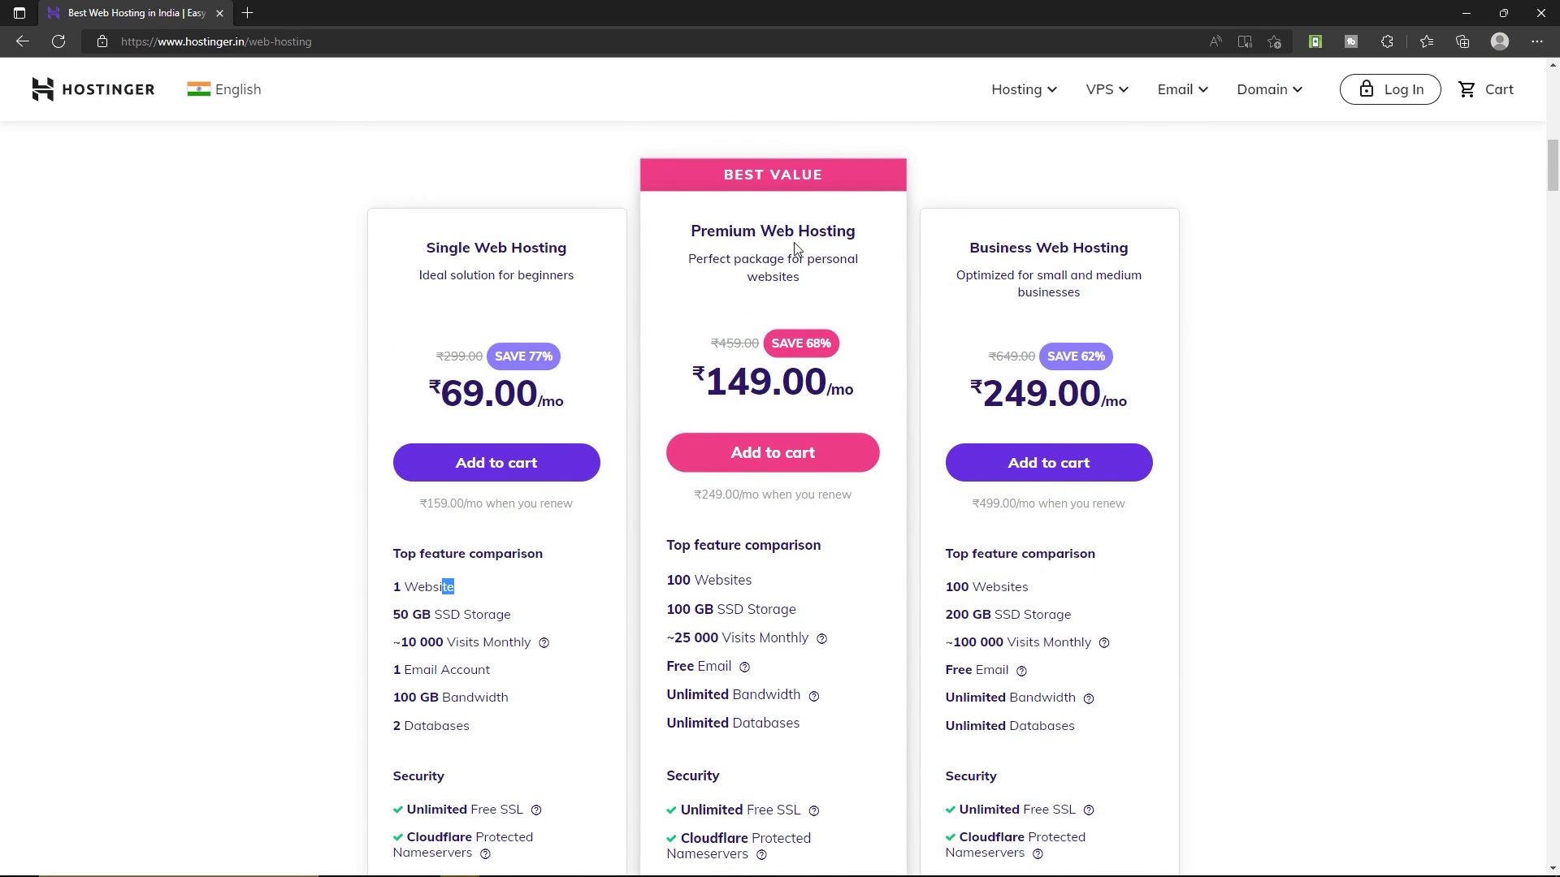
{"action": "scroll", "coordinate": [647, 640], "scroll_direction": "down", "scroll_amount": 2}
{"action": "left_click_drag", "start_coordinate": [755, 686], "coordinate": [794, 685]}
{"action": "scroll", "coordinate": [729, 642], "scroll_direction": "down", "scroll_amount": 4}
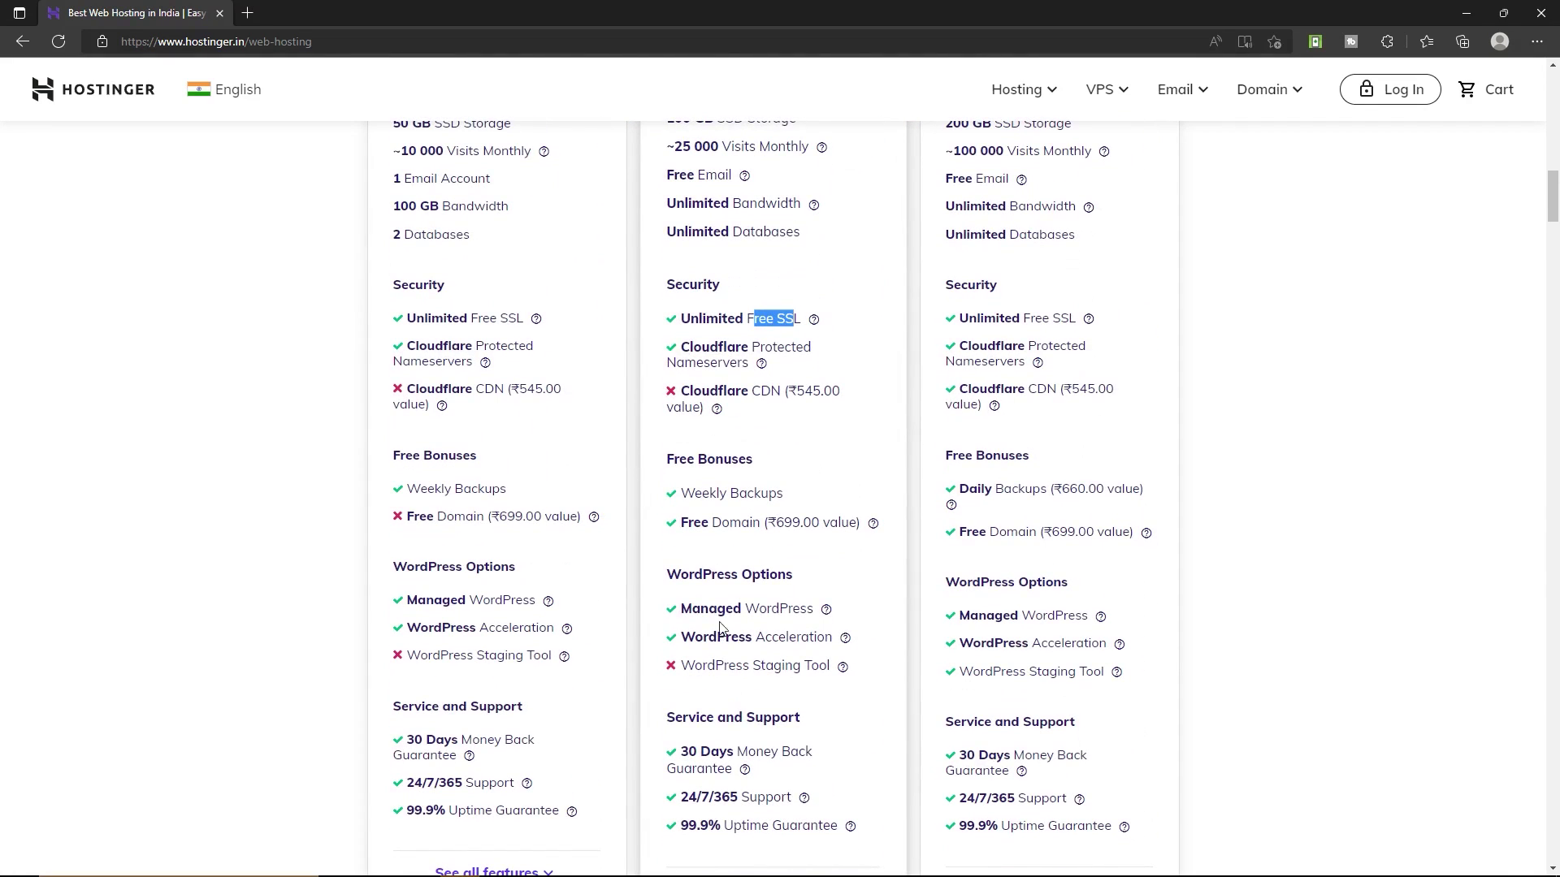
{"action": "left_click_drag", "start_coordinate": [722, 523], "coordinate": [759, 522]}
{"action": "scroll", "coordinate": [757, 553], "scroll_direction": "up", "scroll_amount": 5}
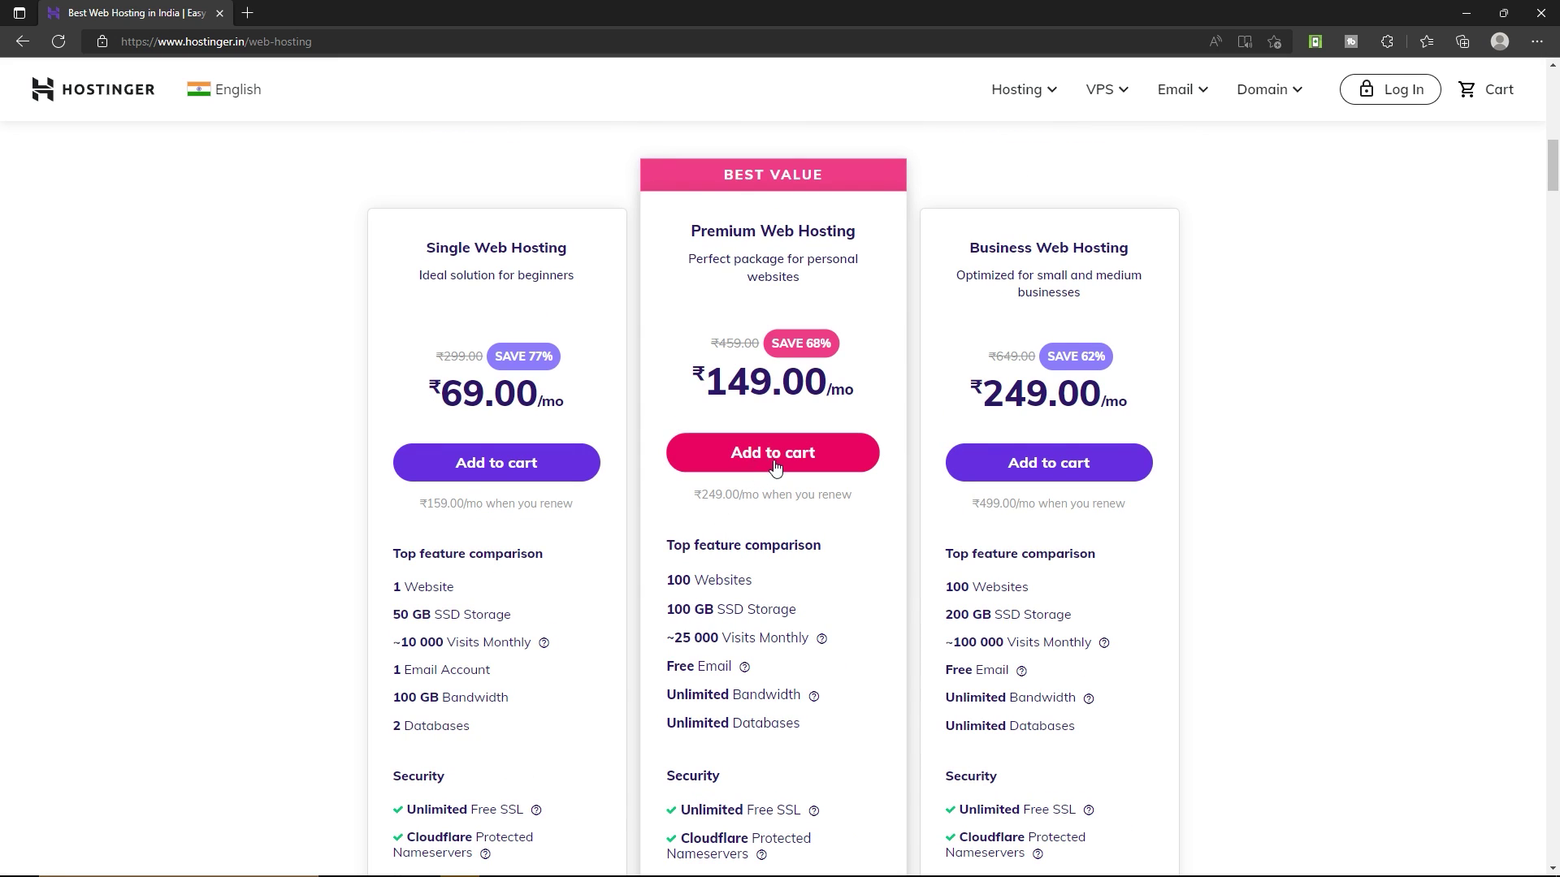
{"action": "left_click", "coordinate": [819, 463]}
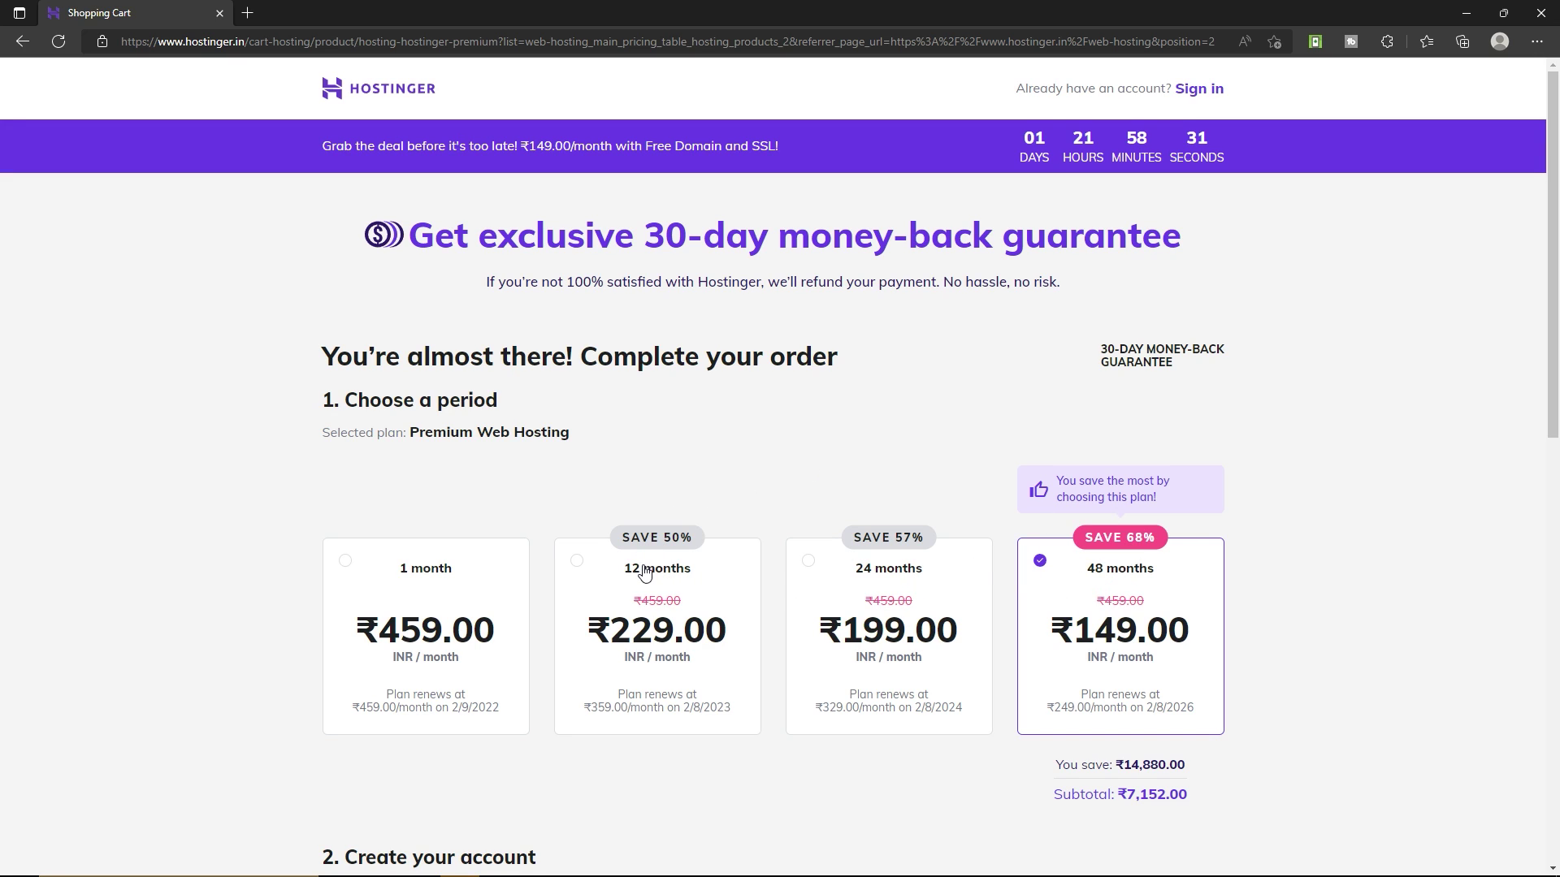
Choose the 12-month period, fill in the saved account e-mail, and select PayPal as payment.
{"action": "left_click", "coordinate": [646, 573]}
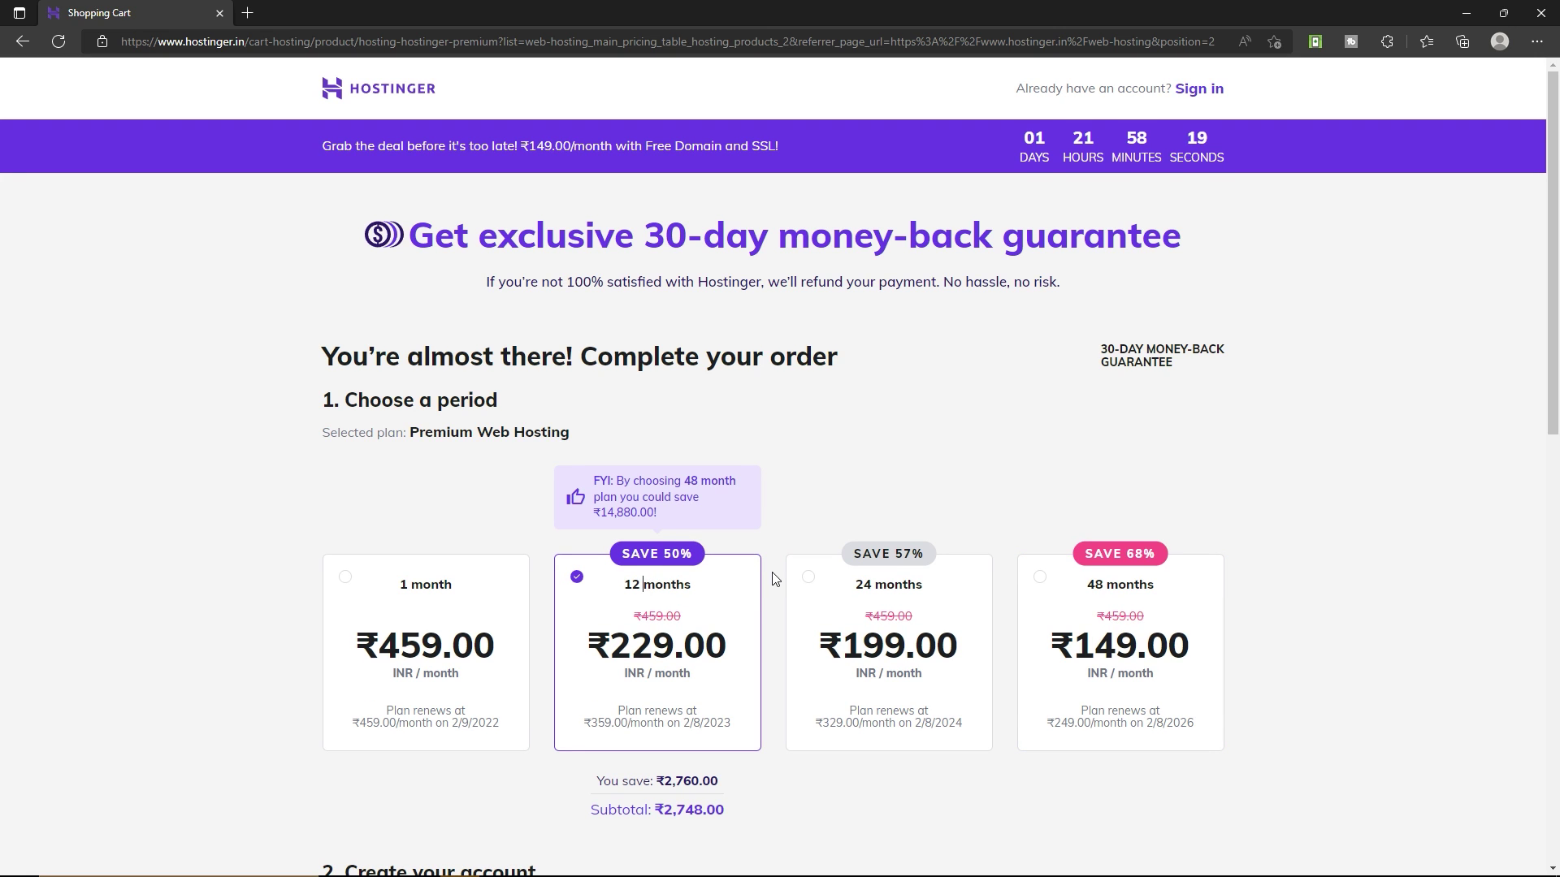
{"action": "scroll", "coordinate": [772, 581], "scroll_direction": "down", "scroll_amount": 8}
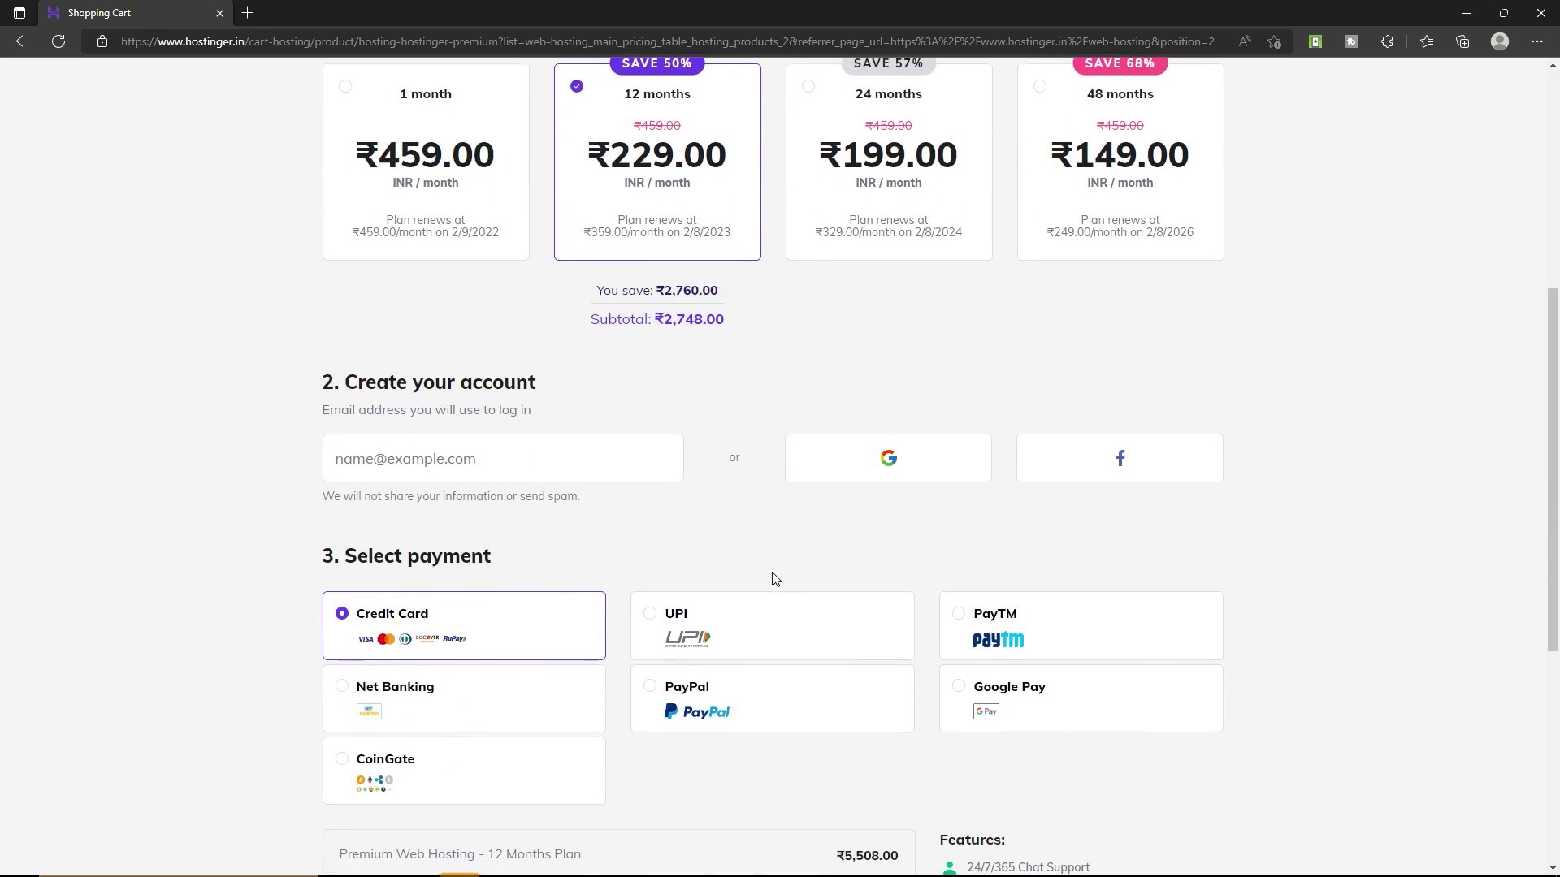
{"action": "left_click", "coordinate": [446, 344]}
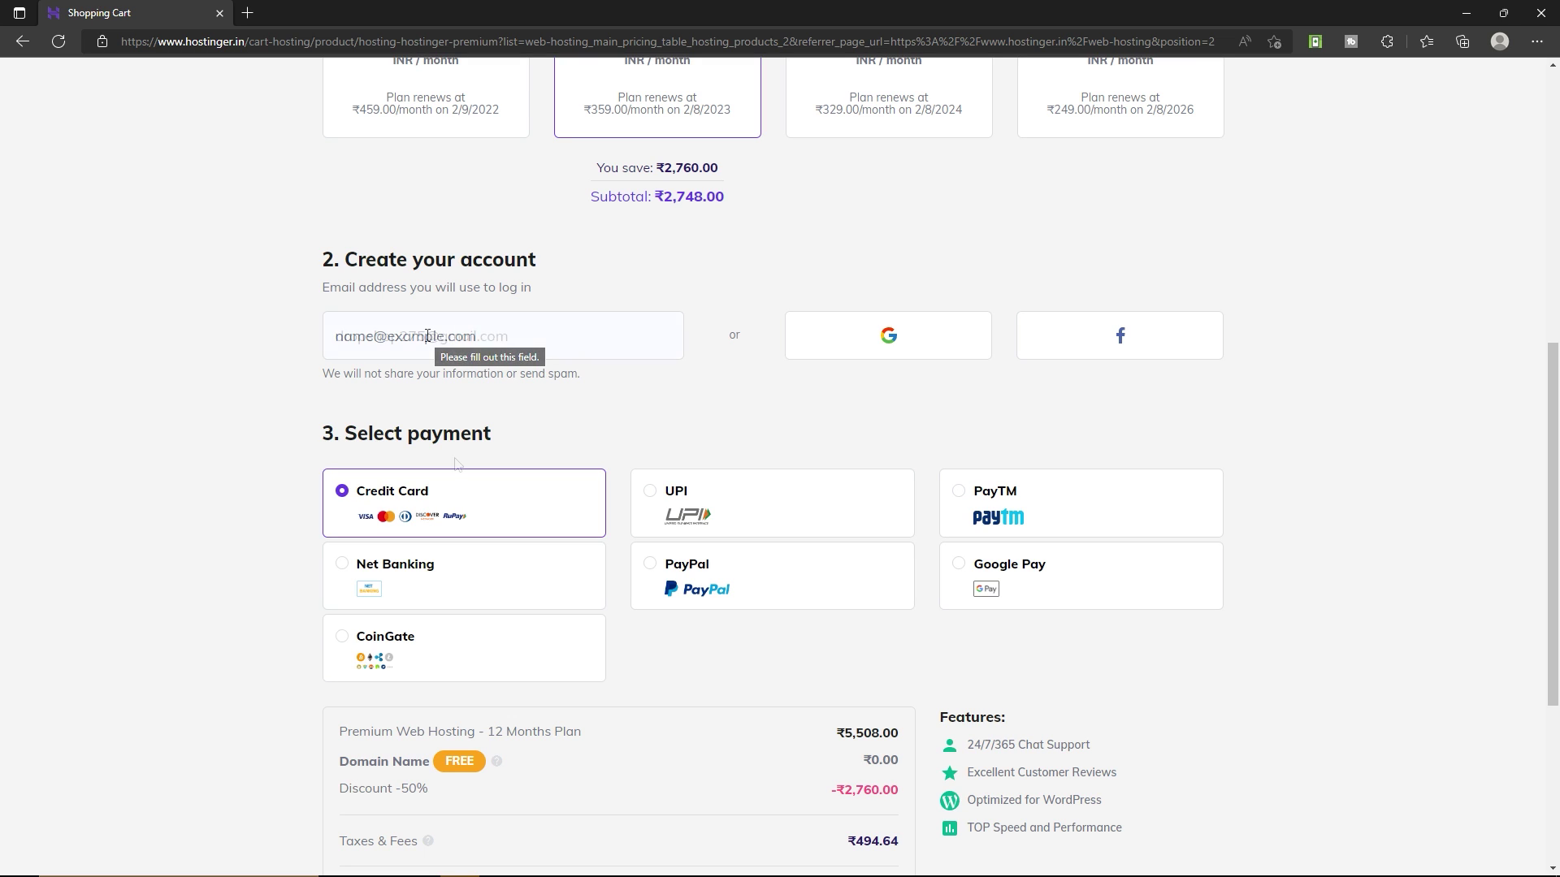
{"action": "left_click", "coordinate": [456, 465]}
{"action": "left_click", "coordinate": [723, 591]}
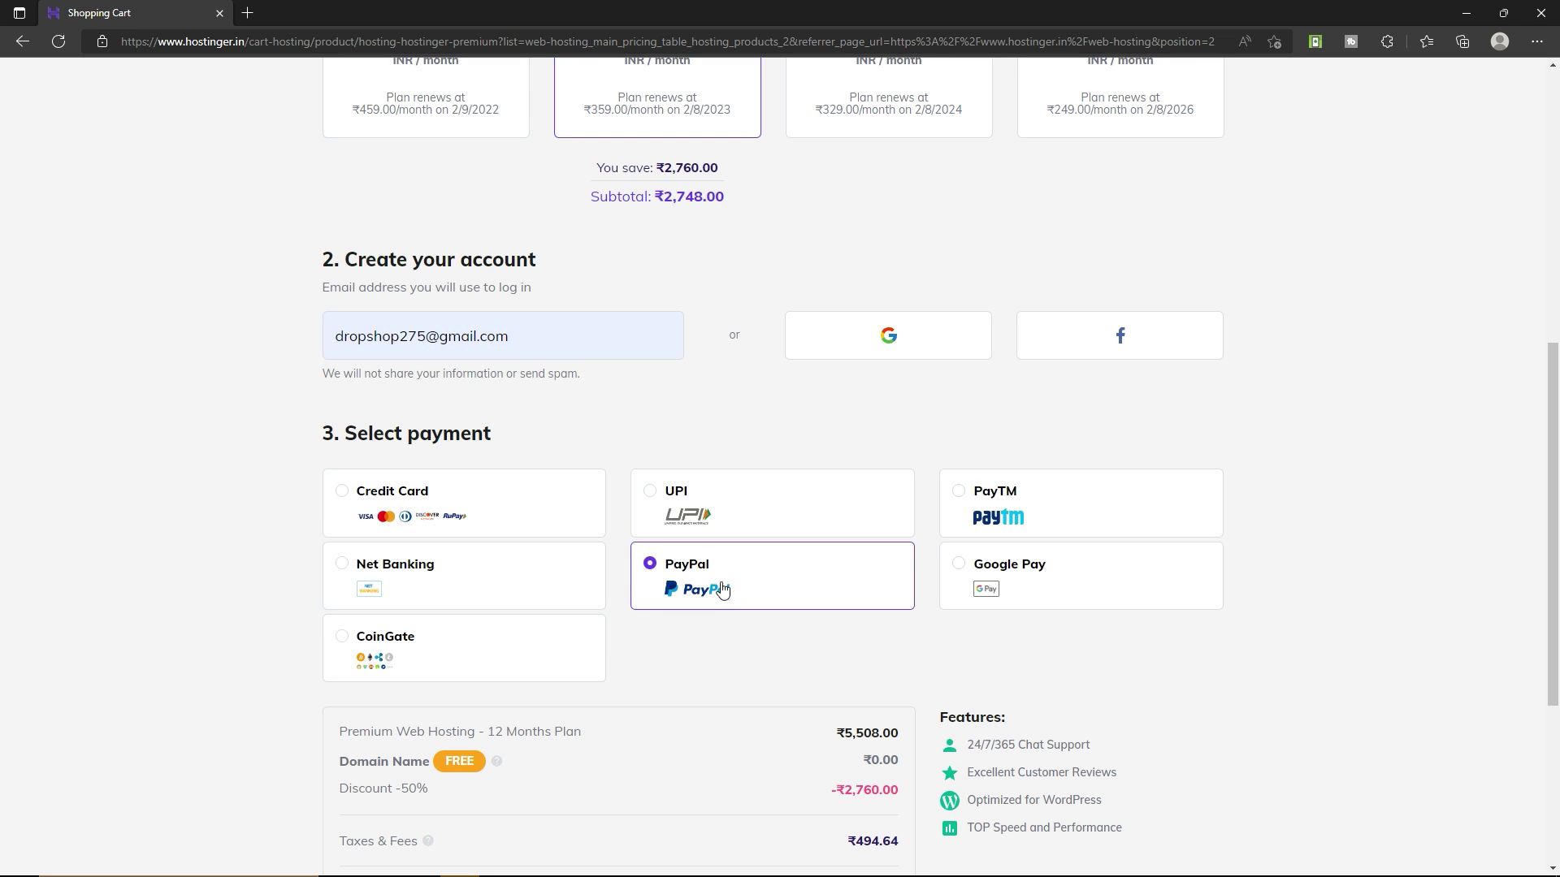
Apply the discount coupon code and submit the order for secure PayPal payment.
{"action": "scroll", "coordinate": [179, 535], "scroll_direction": "down", "scroll_amount": 5}
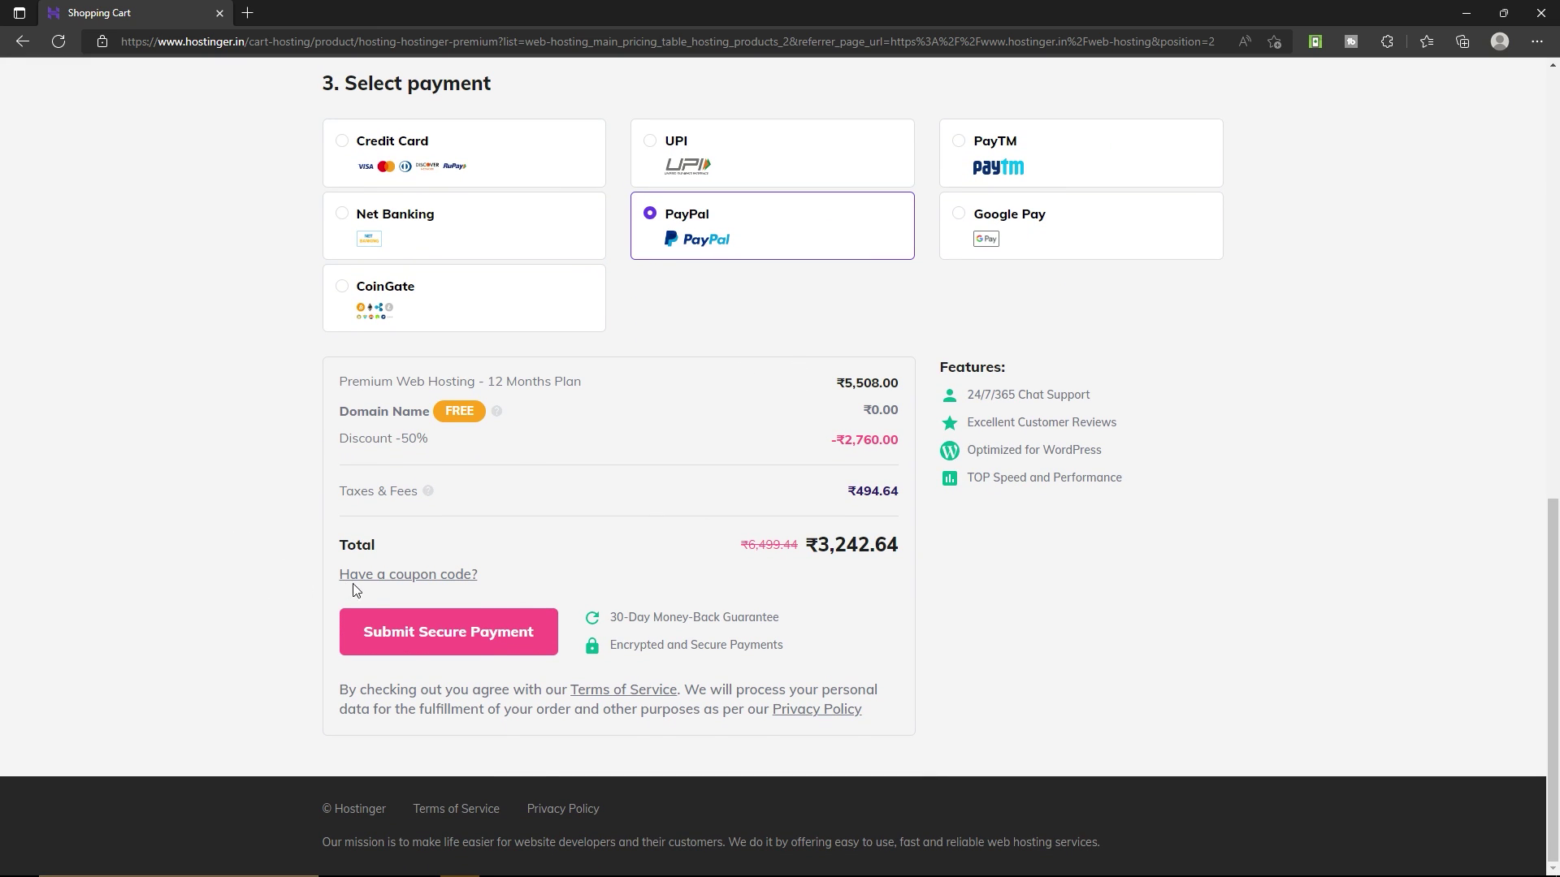
{"action": "left_click", "coordinate": [441, 578]}
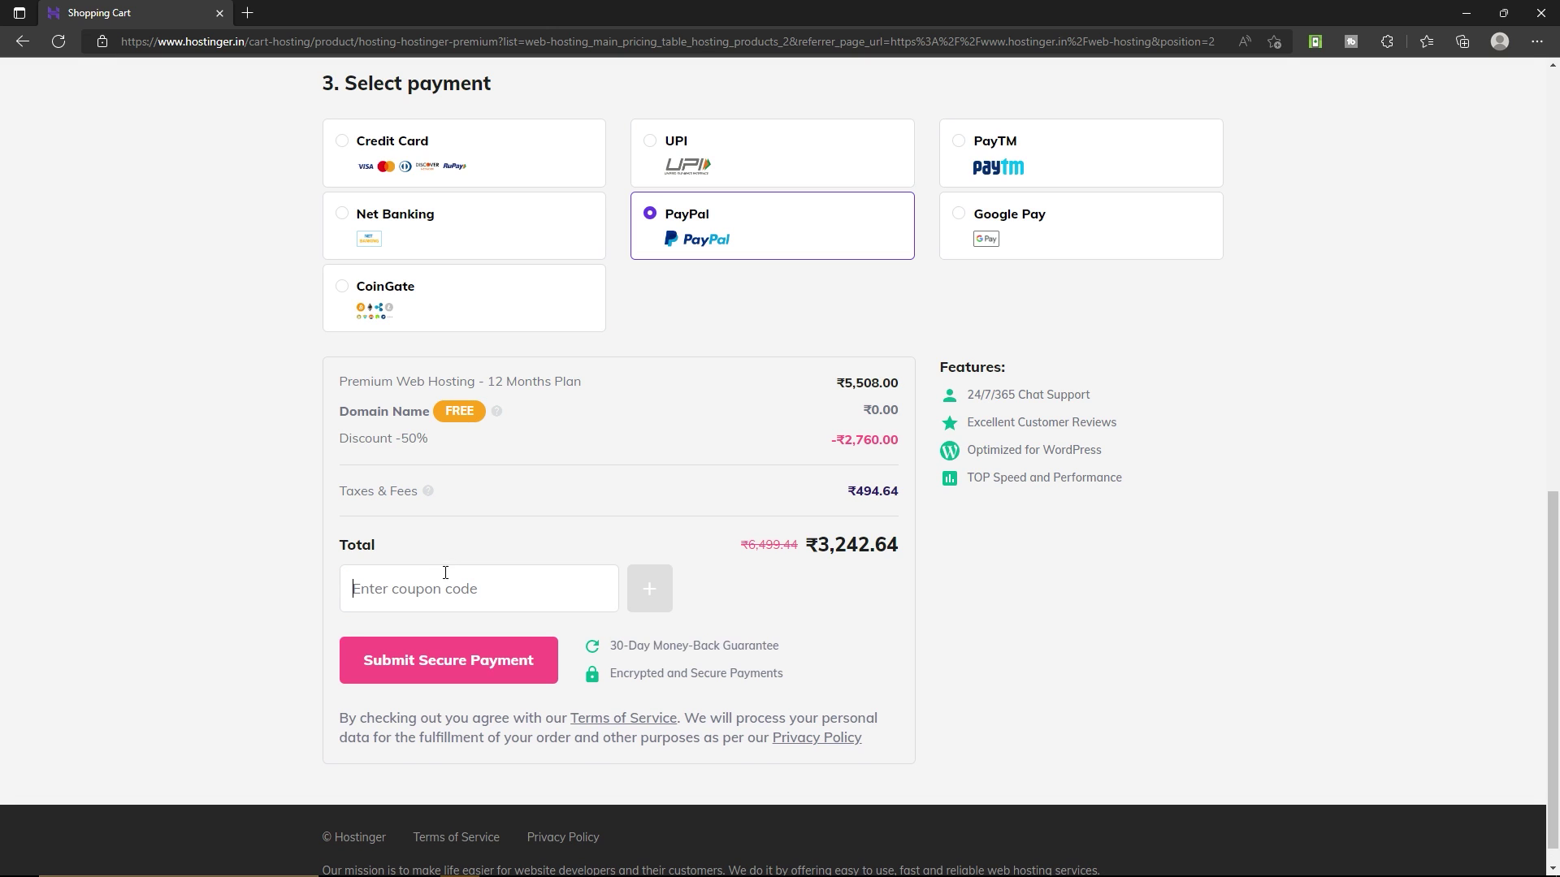
{"action": "type", "text": "RANASVFX"}
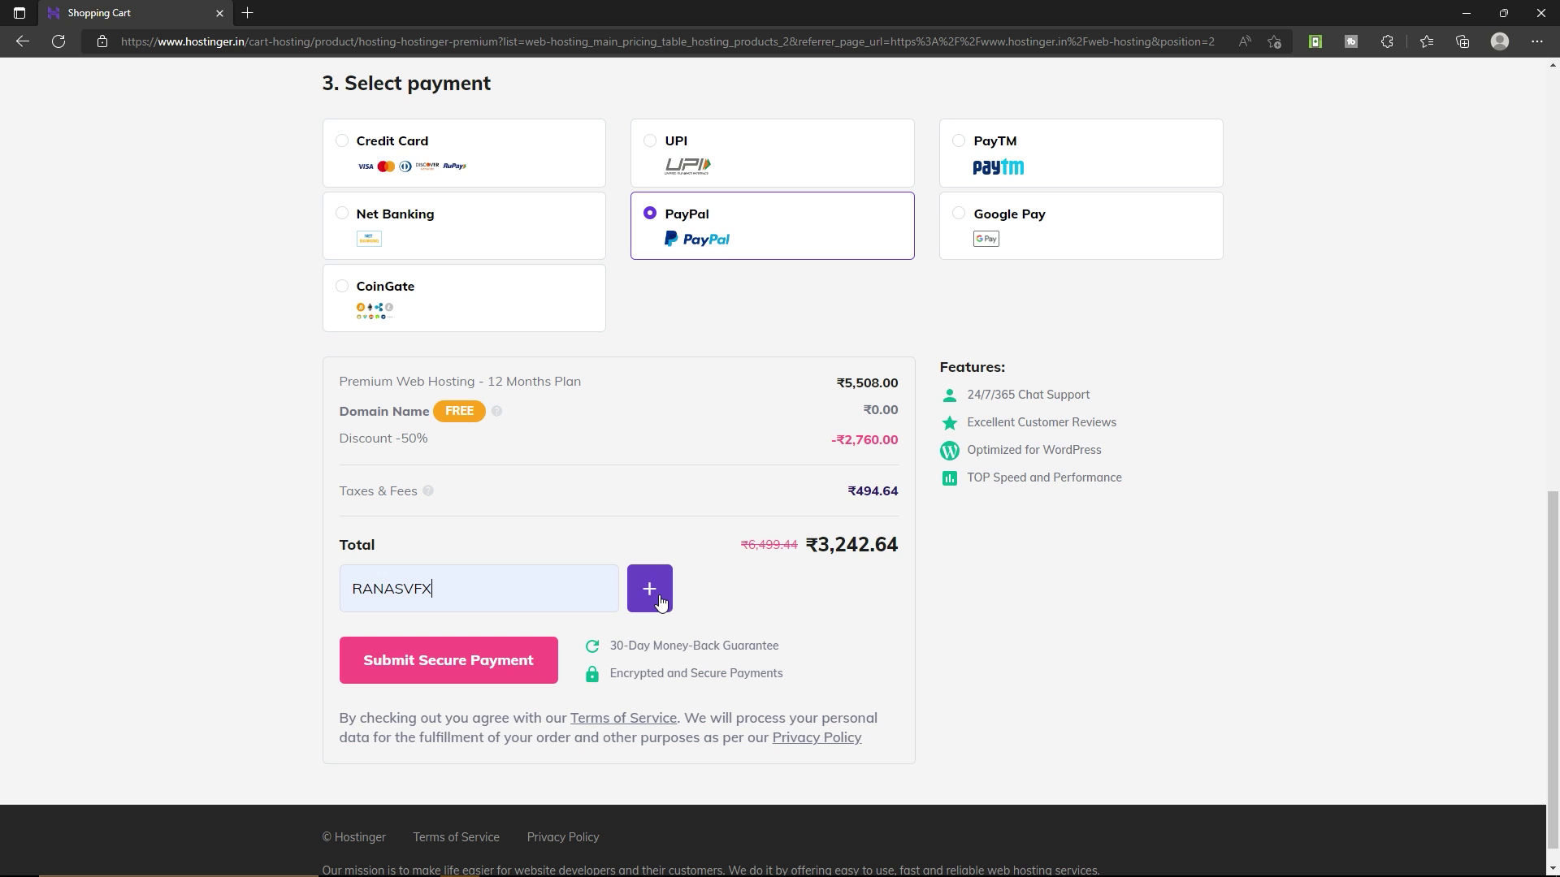
{"action": "left_click", "coordinate": [659, 602]}
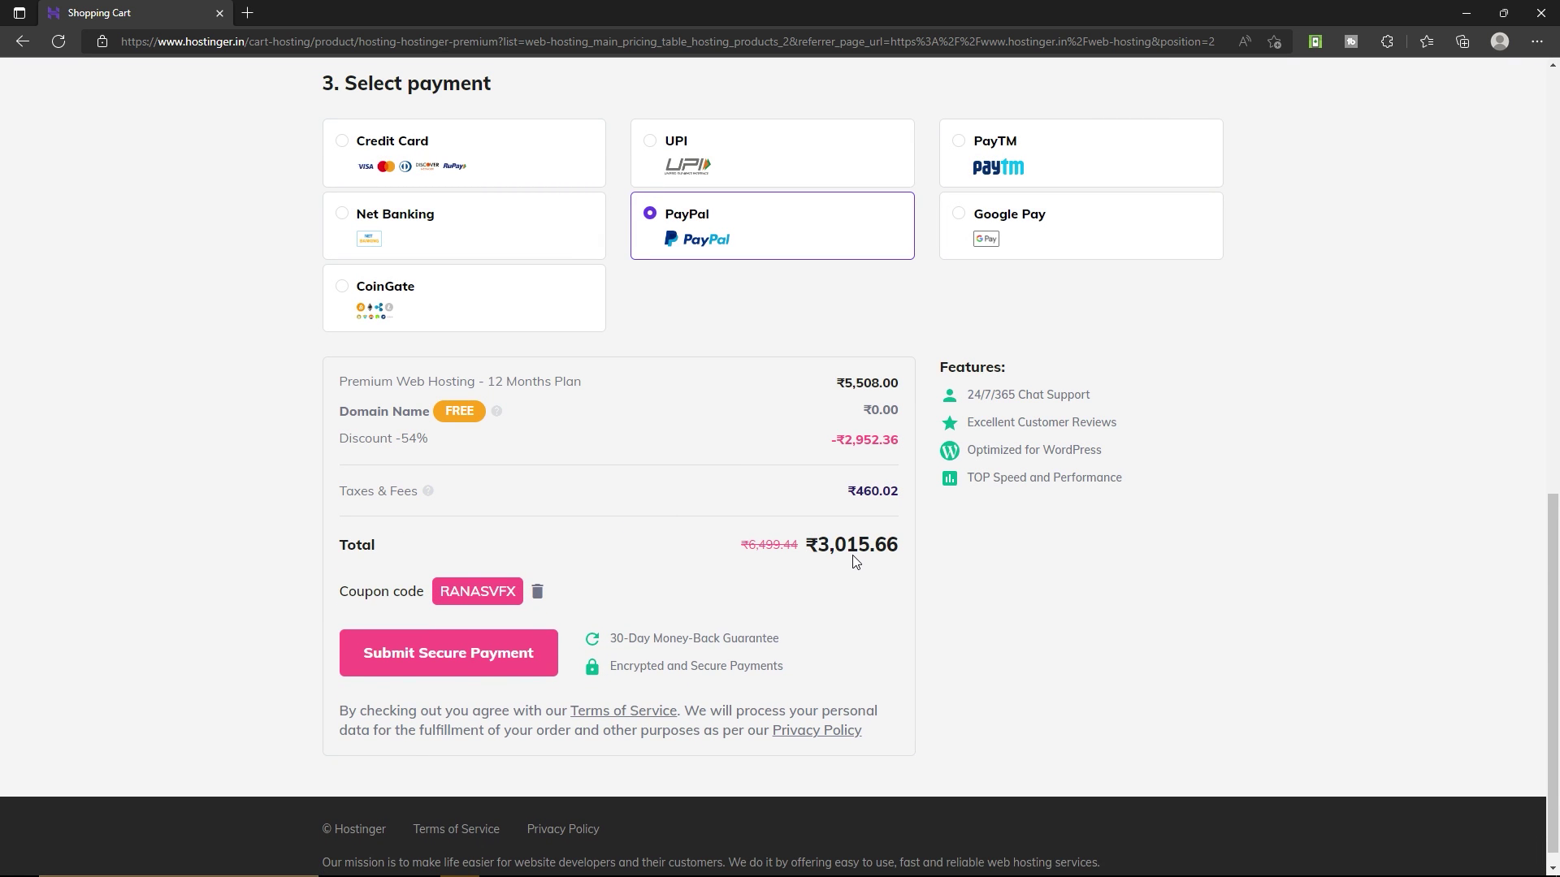
{"action": "left_click", "coordinate": [490, 665]}
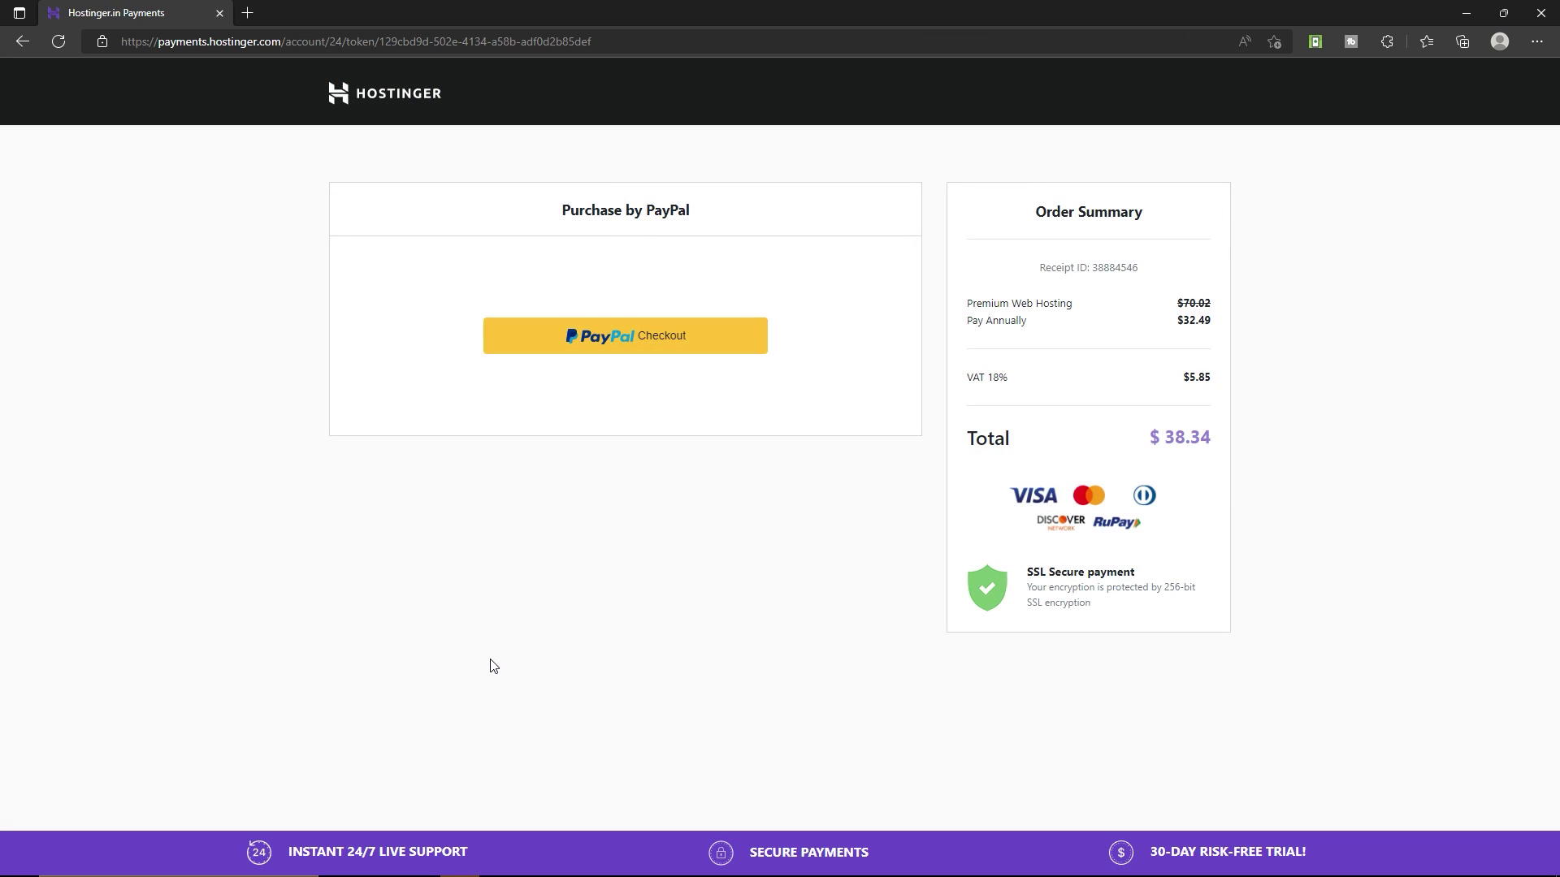
Start PayPal checkout for the $38.34 total, then close the PayPal login without paying.
{"action": "left_click_drag", "start_coordinate": [1165, 436], "coordinate": [1211, 434]}
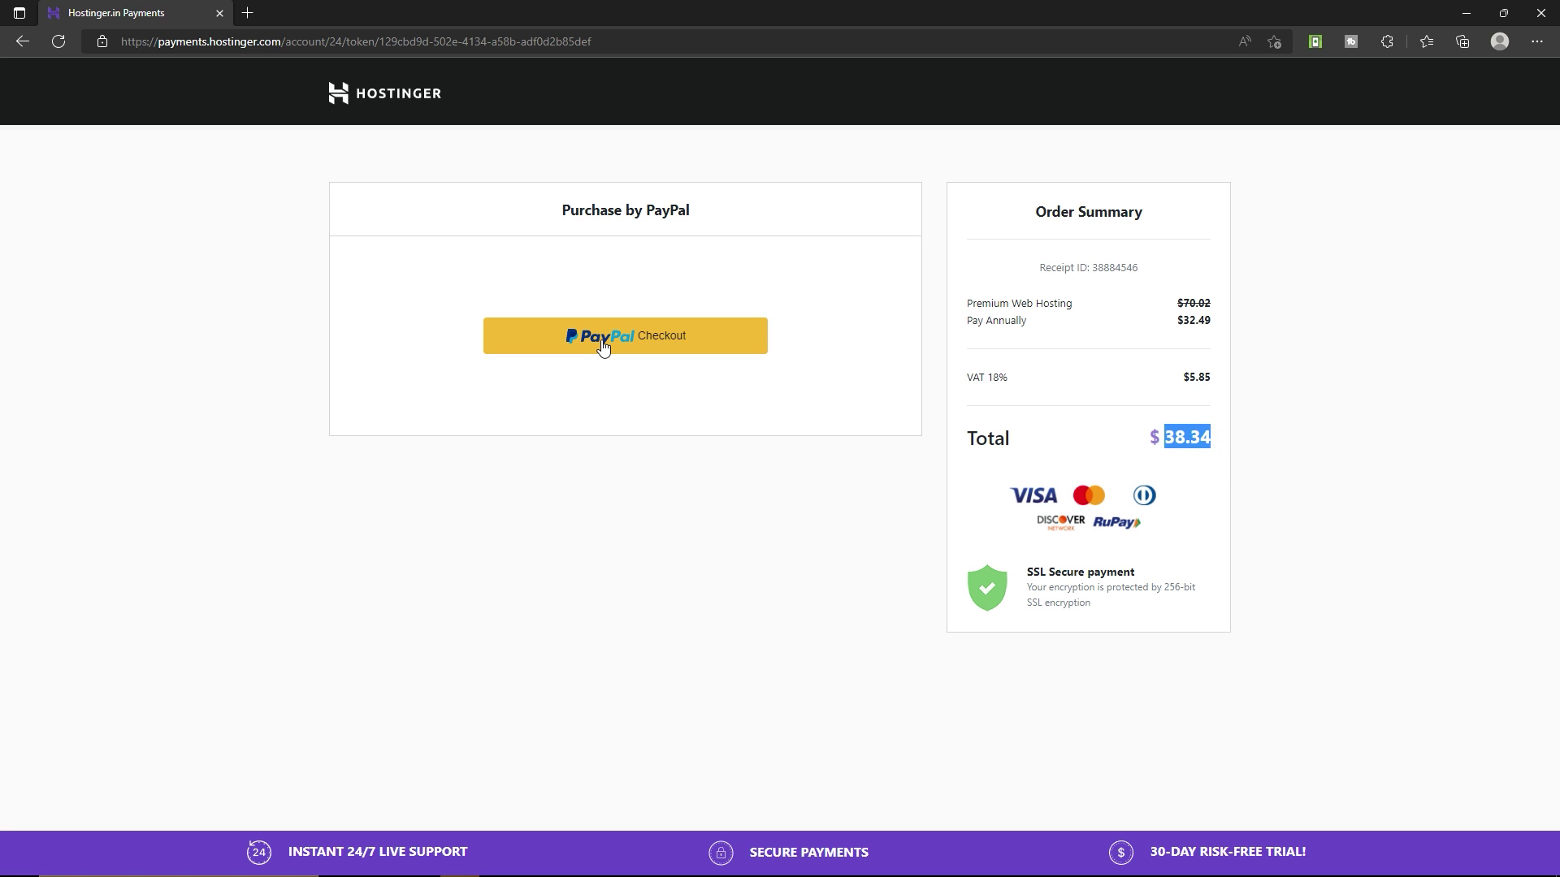
{"action": "left_click", "coordinate": [637, 345]}
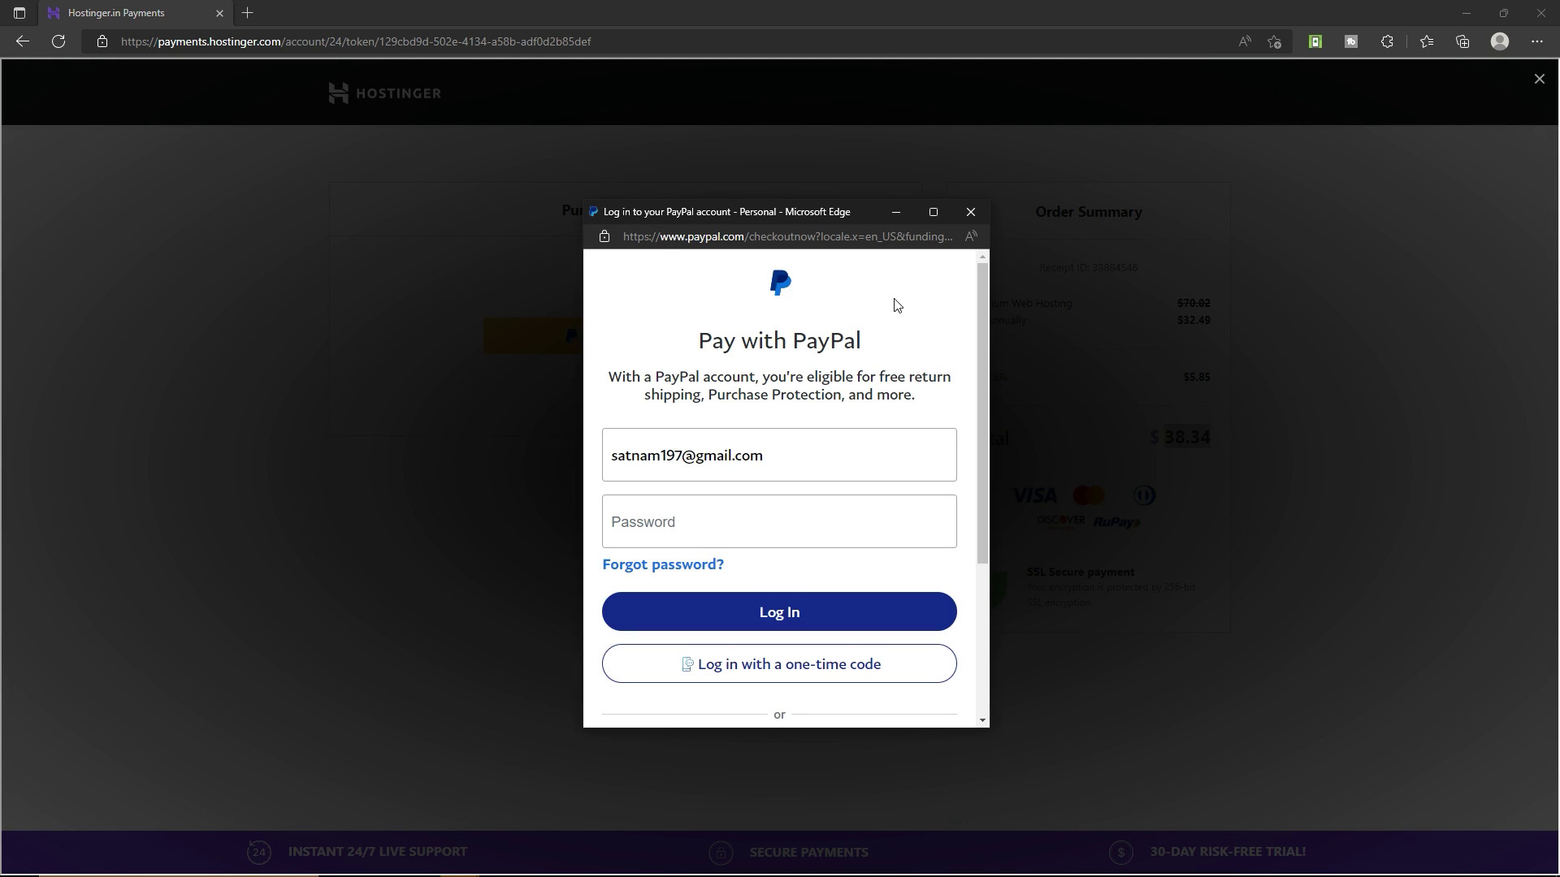
{"action": "left_click", "coordinate": [970, 213]}
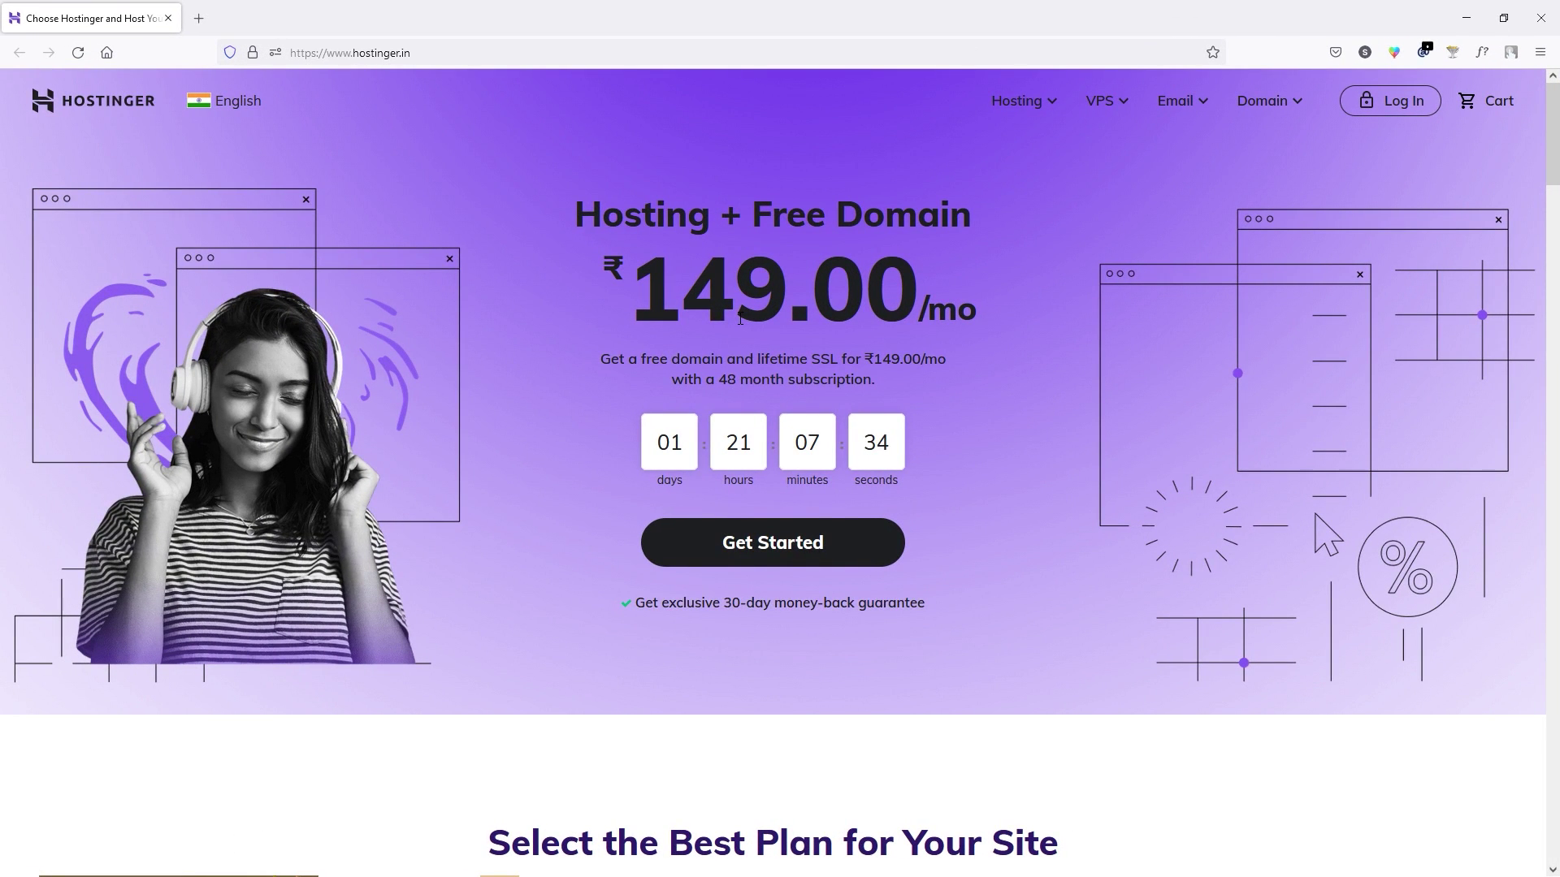
Log in to Hostinger with Google, manage the vfxofficer.com hosting, and open the Auto Installer.
{"action": "left_click", "coordinate": [415, 52]}
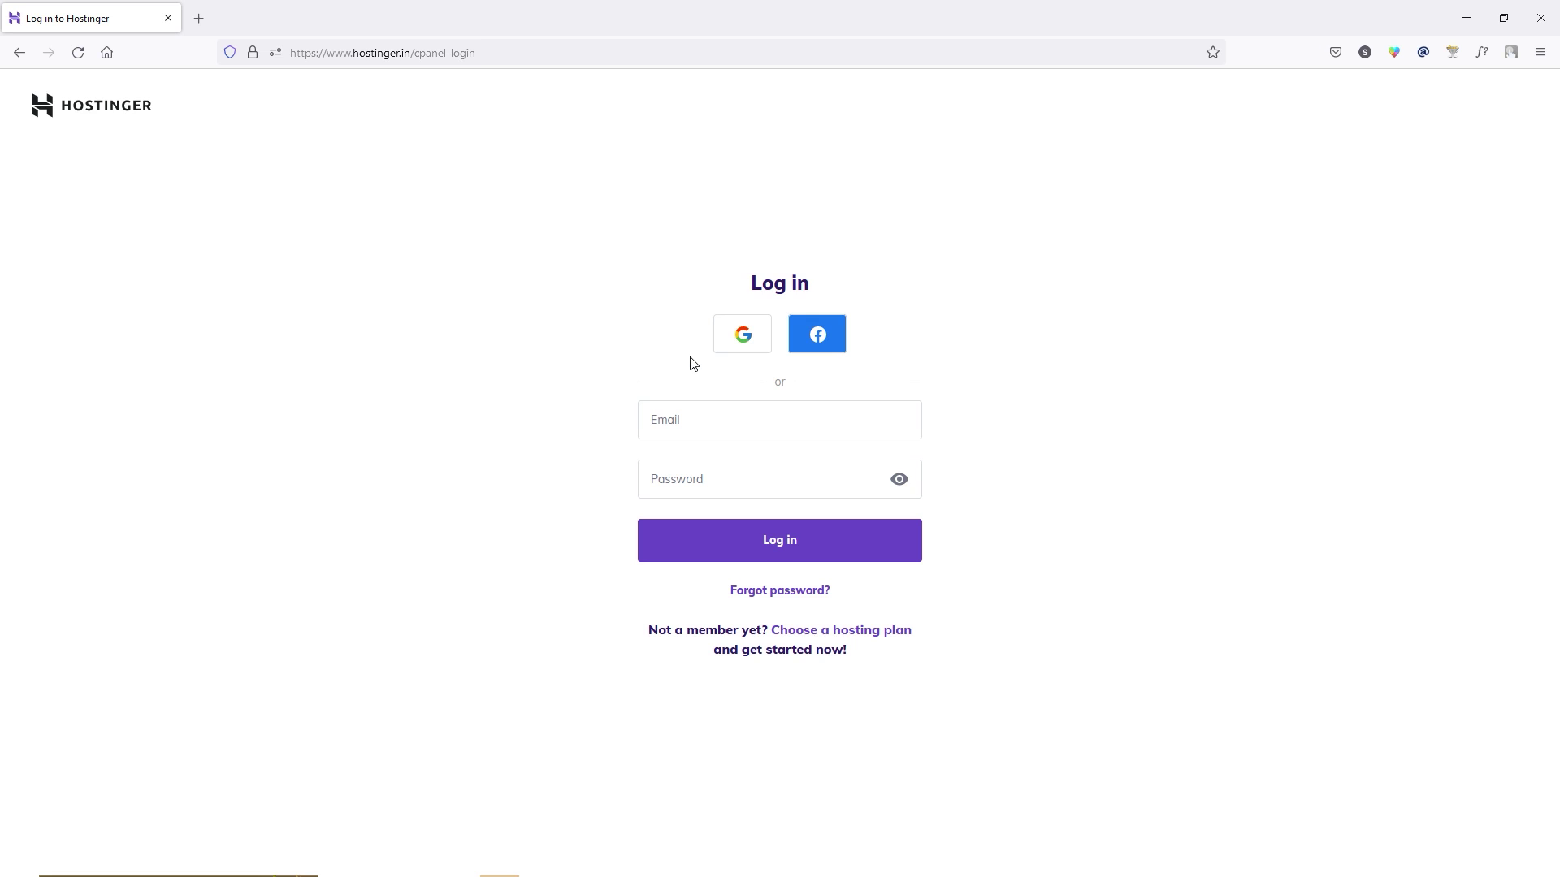
{"action": "left_click", "coordinate": [744, 344]}
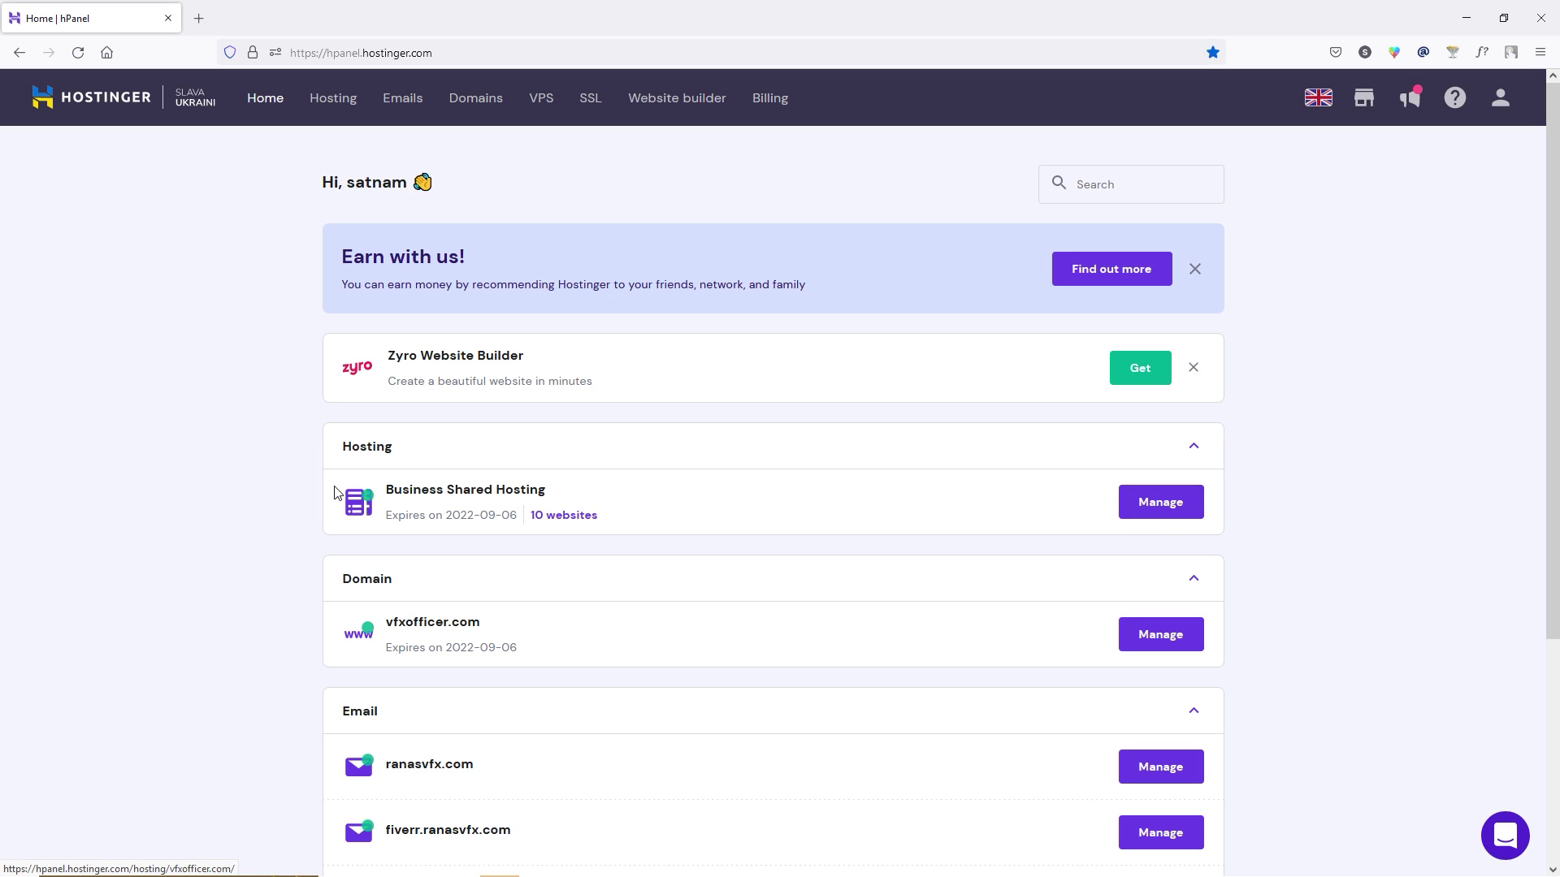
{"action": "left_click", "coordinate": [1147, 505]}
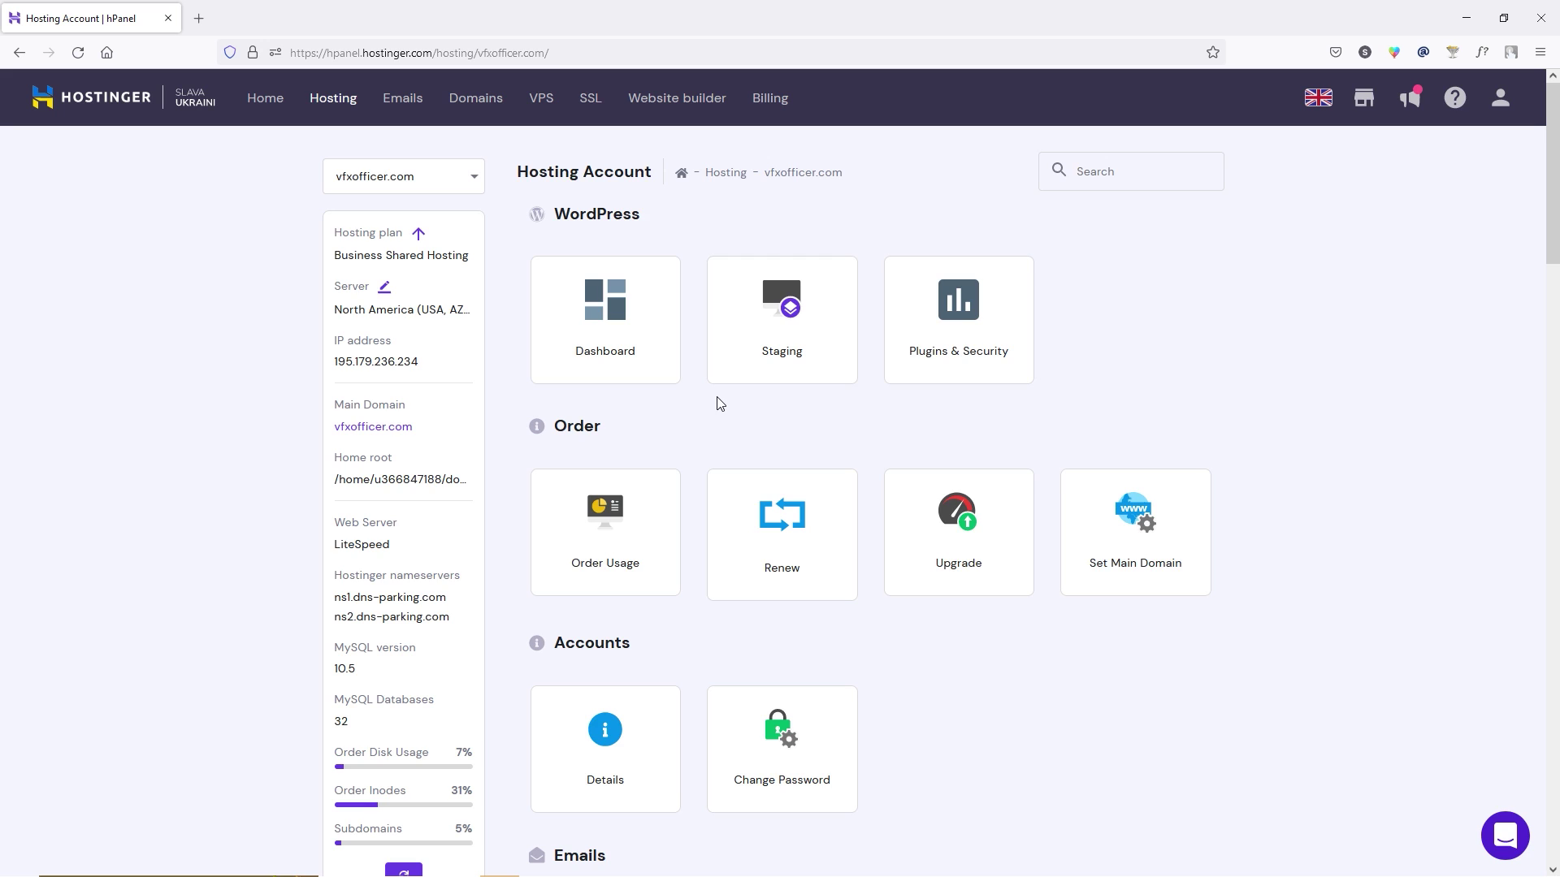
{"action": "scroll", "coordinate": [718, 404], "scroll_direction": "down", "scroll_amount": 14}
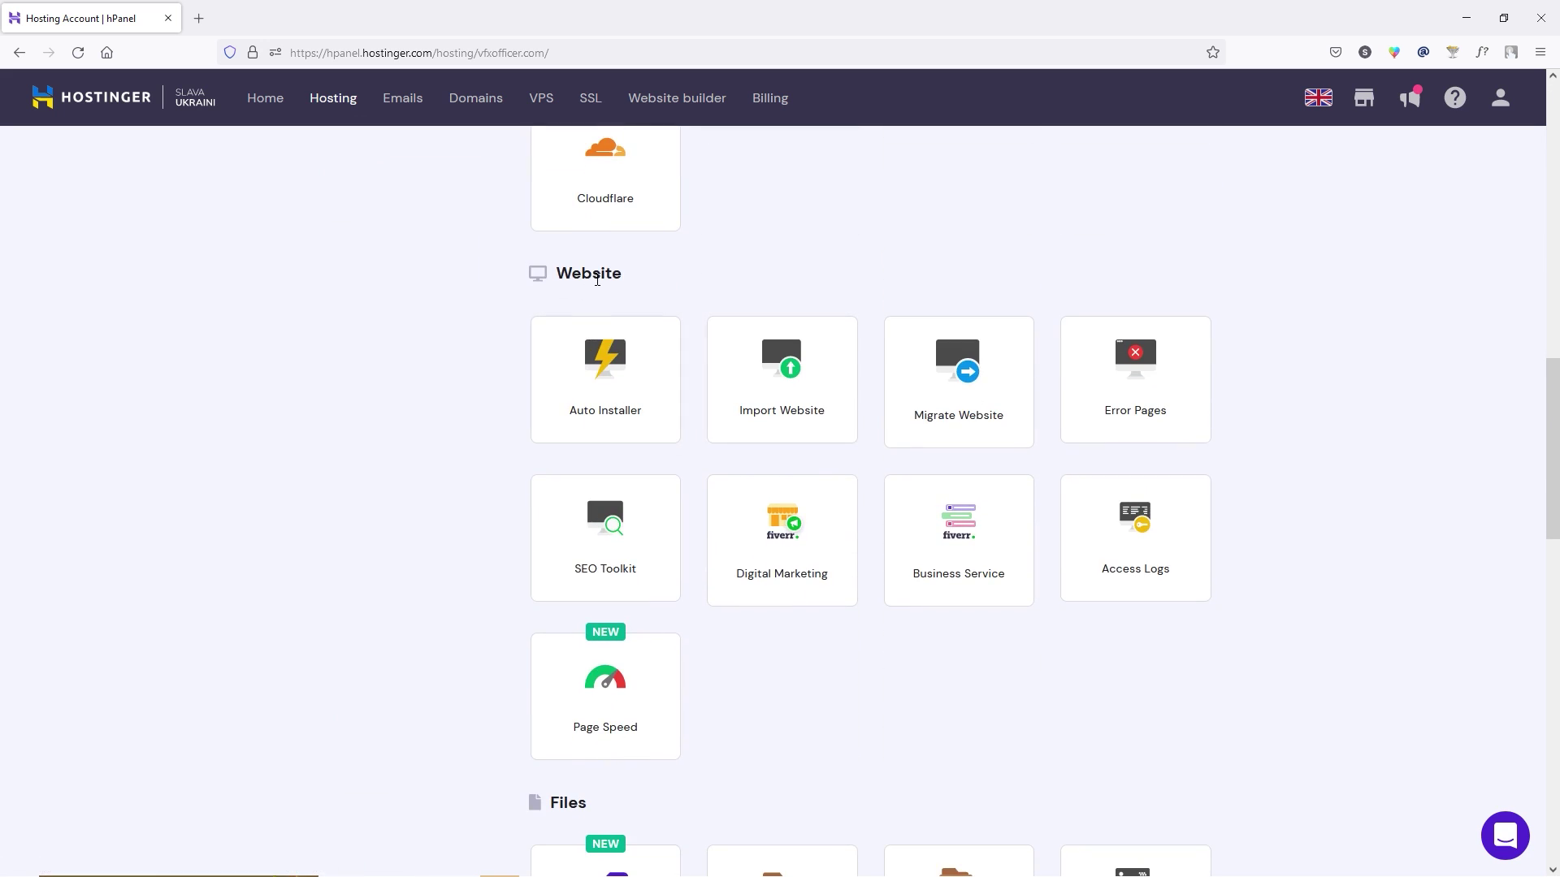
{"action": "left_click", "coordinate": [620, 400]}
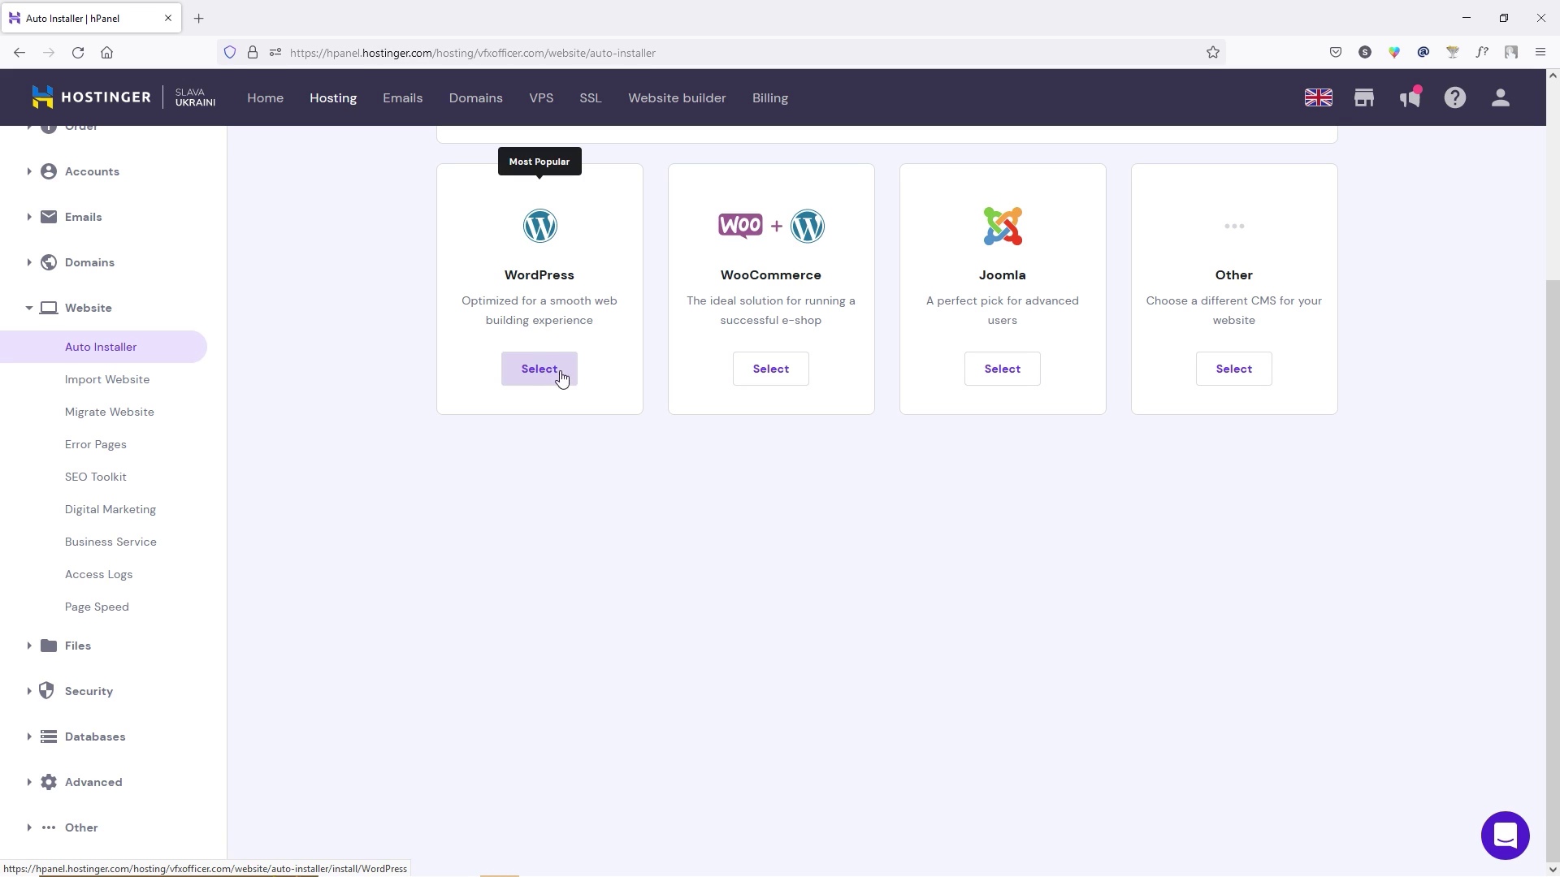
Install WordPress with site title 'vfxofficer', admin username 'vfx' and the saved password.
{"action": "left_click", "coordinate": [554, 374]}
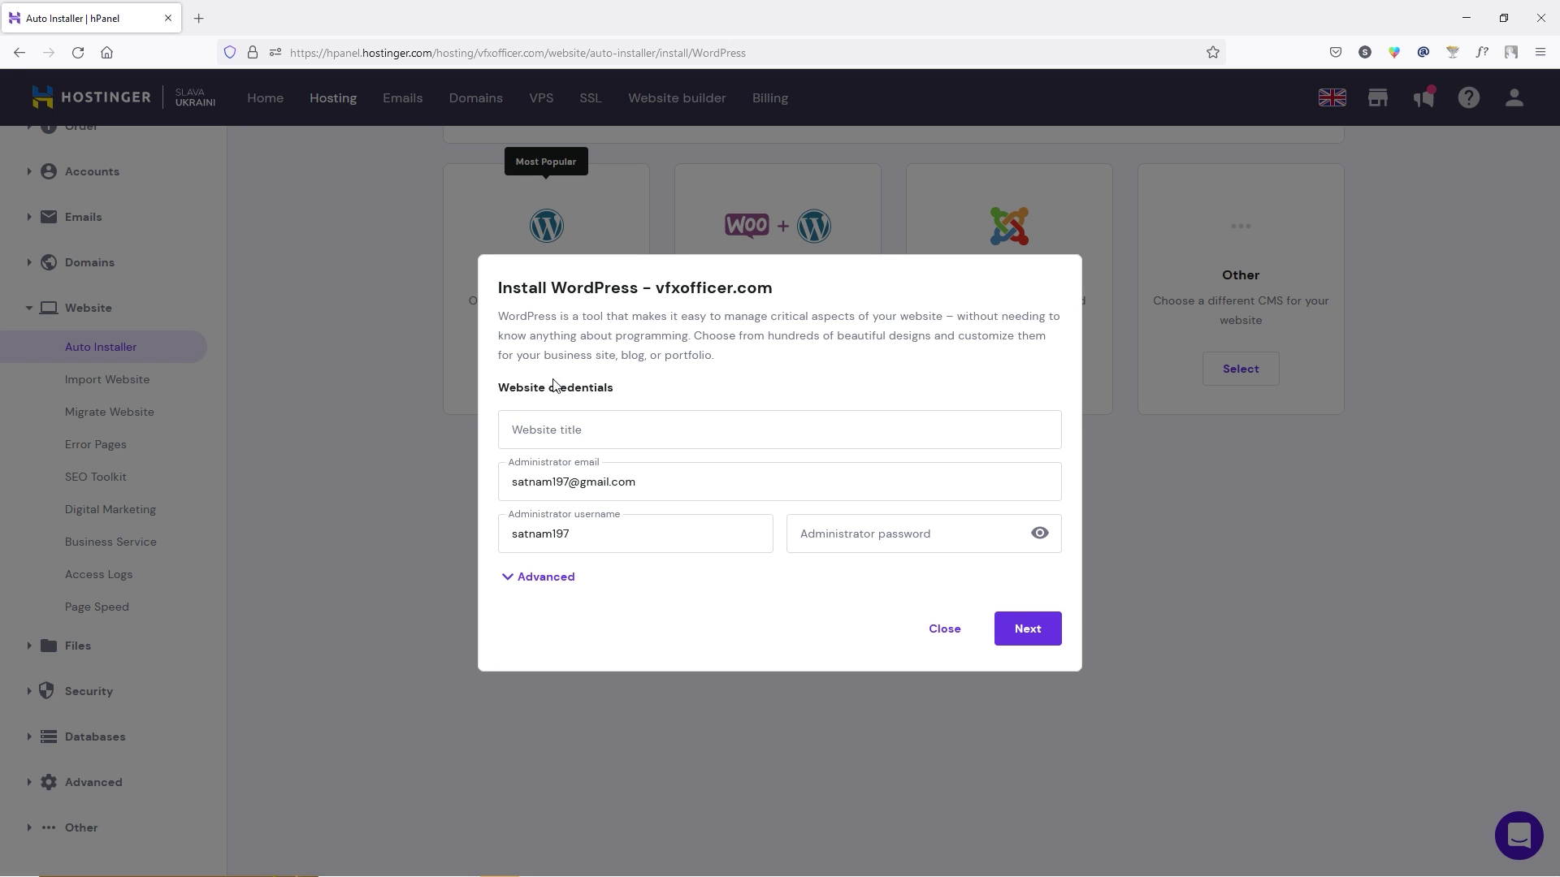
{"action": "left_click", "coordinate": [629, 433]}
{"action": "type", "text": "vfxofficer"}
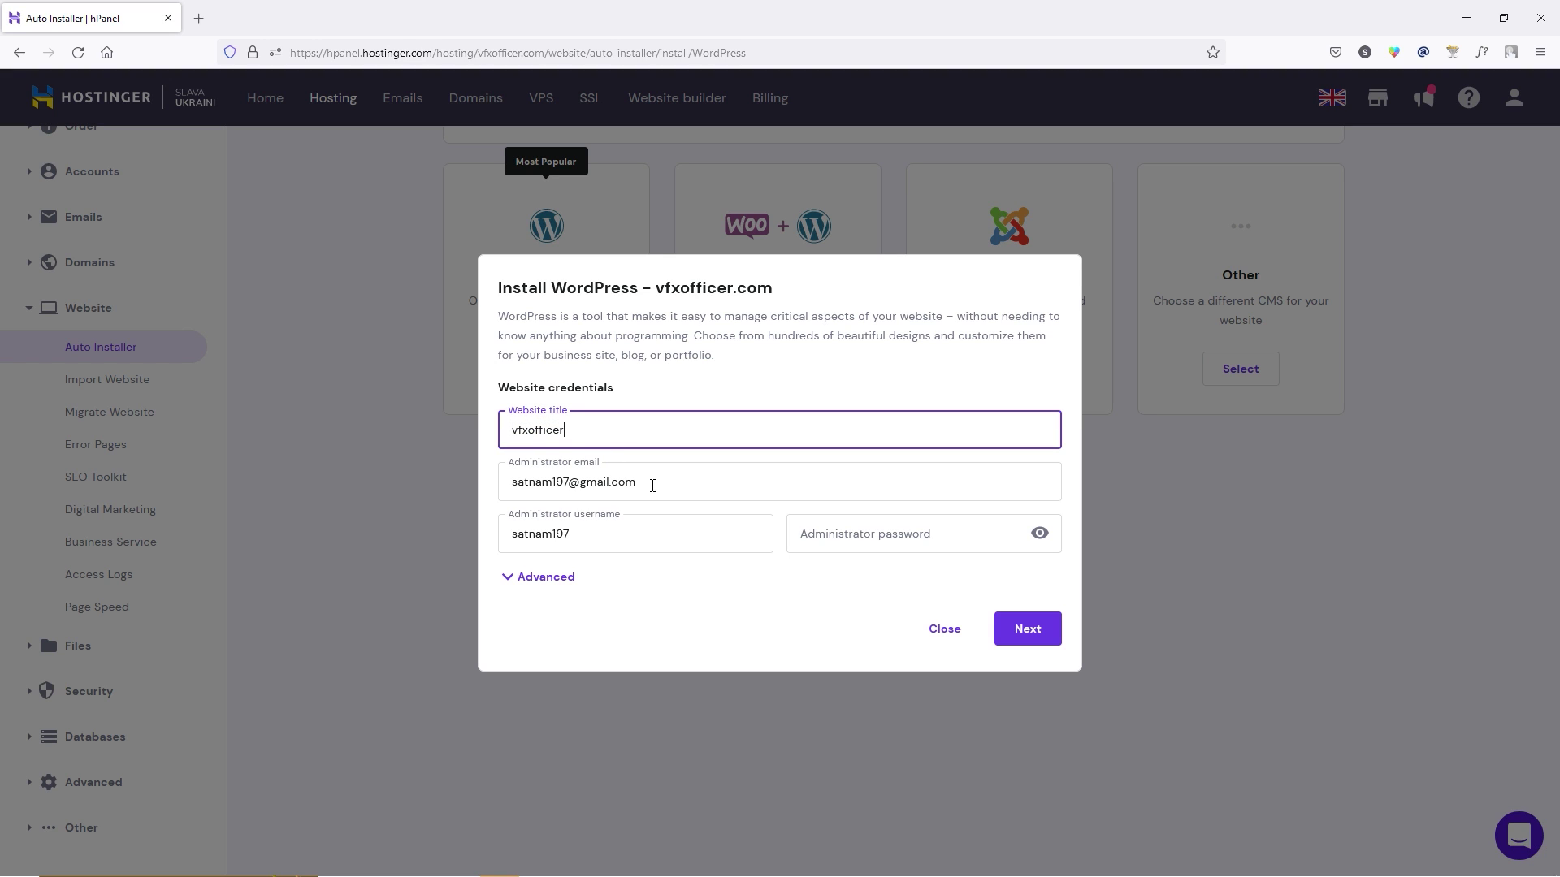
{"action": "double_click", "coordinate": [628, 537]}
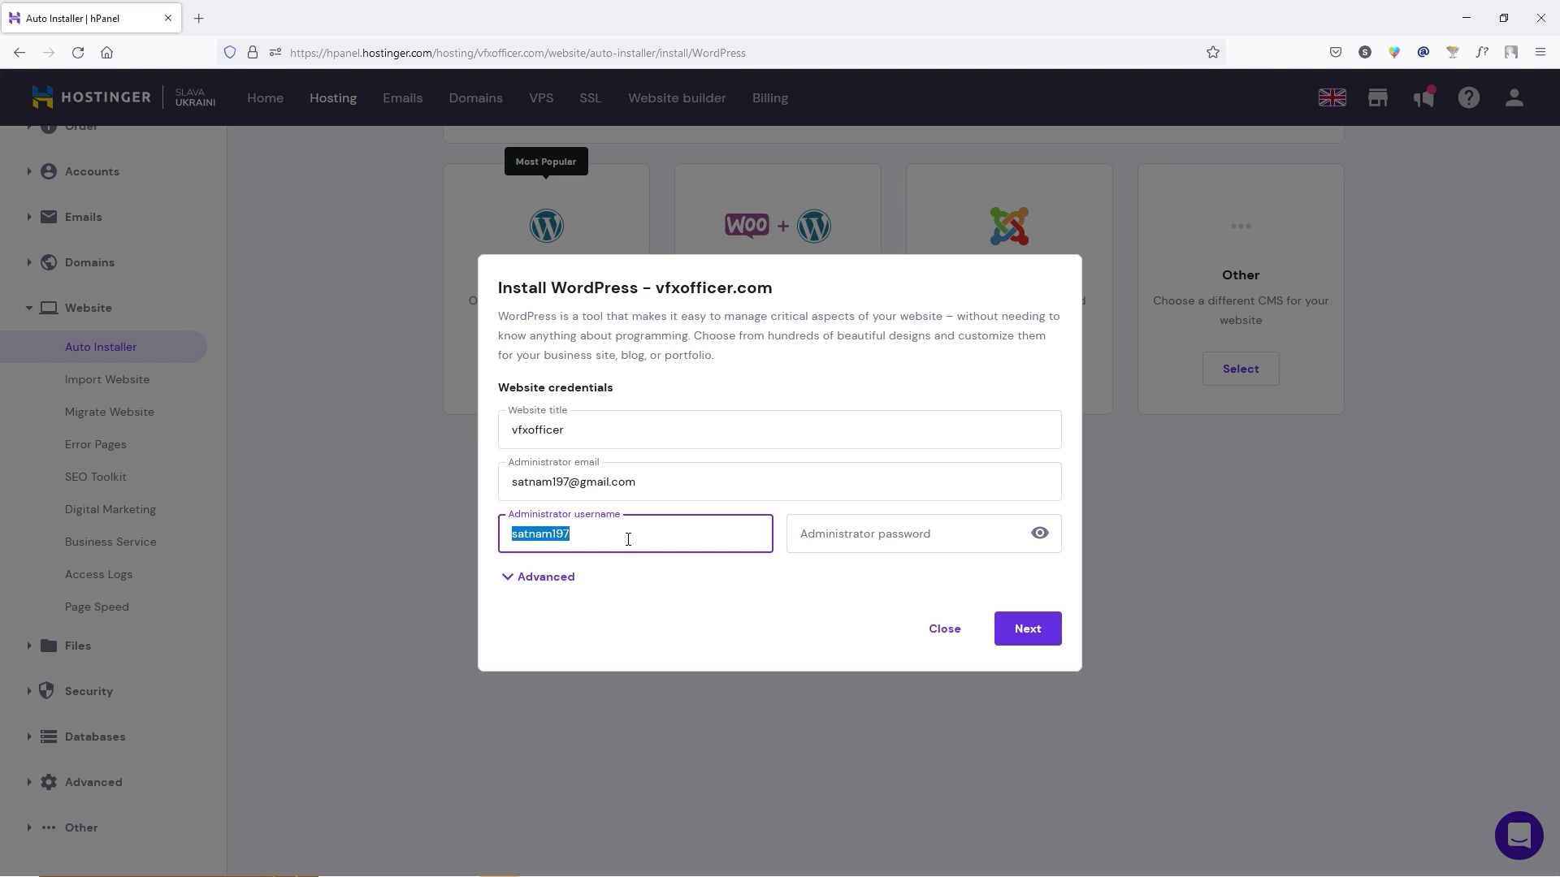
{"action": "type", "text": "vfx"}
{"action": "left_click", "coordinate": [526, 584]}
{"action": "left_click", "coordinate": [535, 578]}
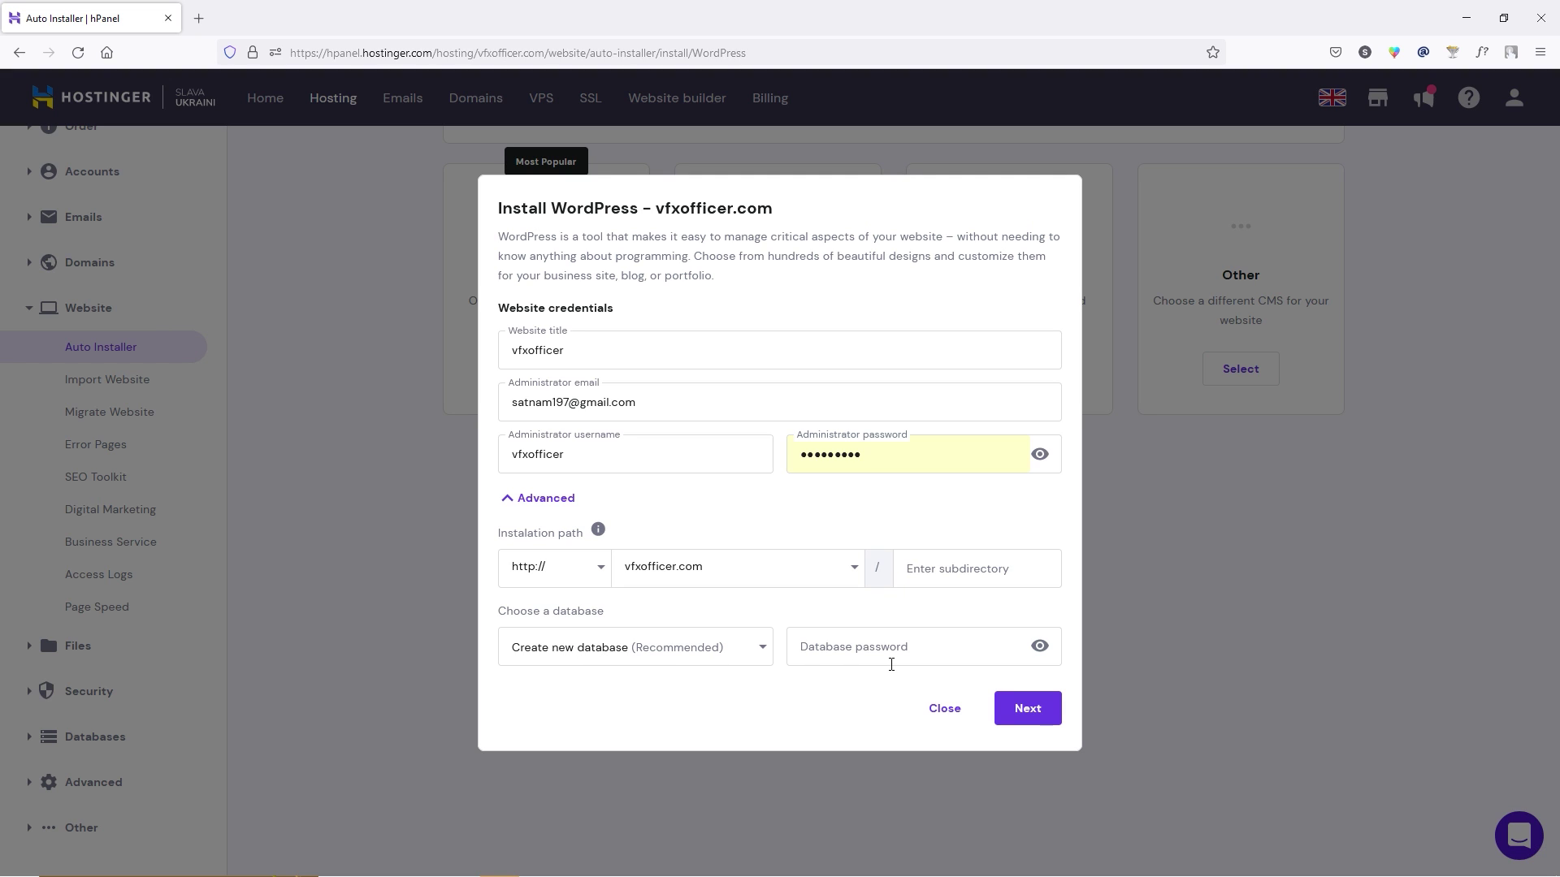
{"action": "left_click", "coordinate": [1048, 721]}
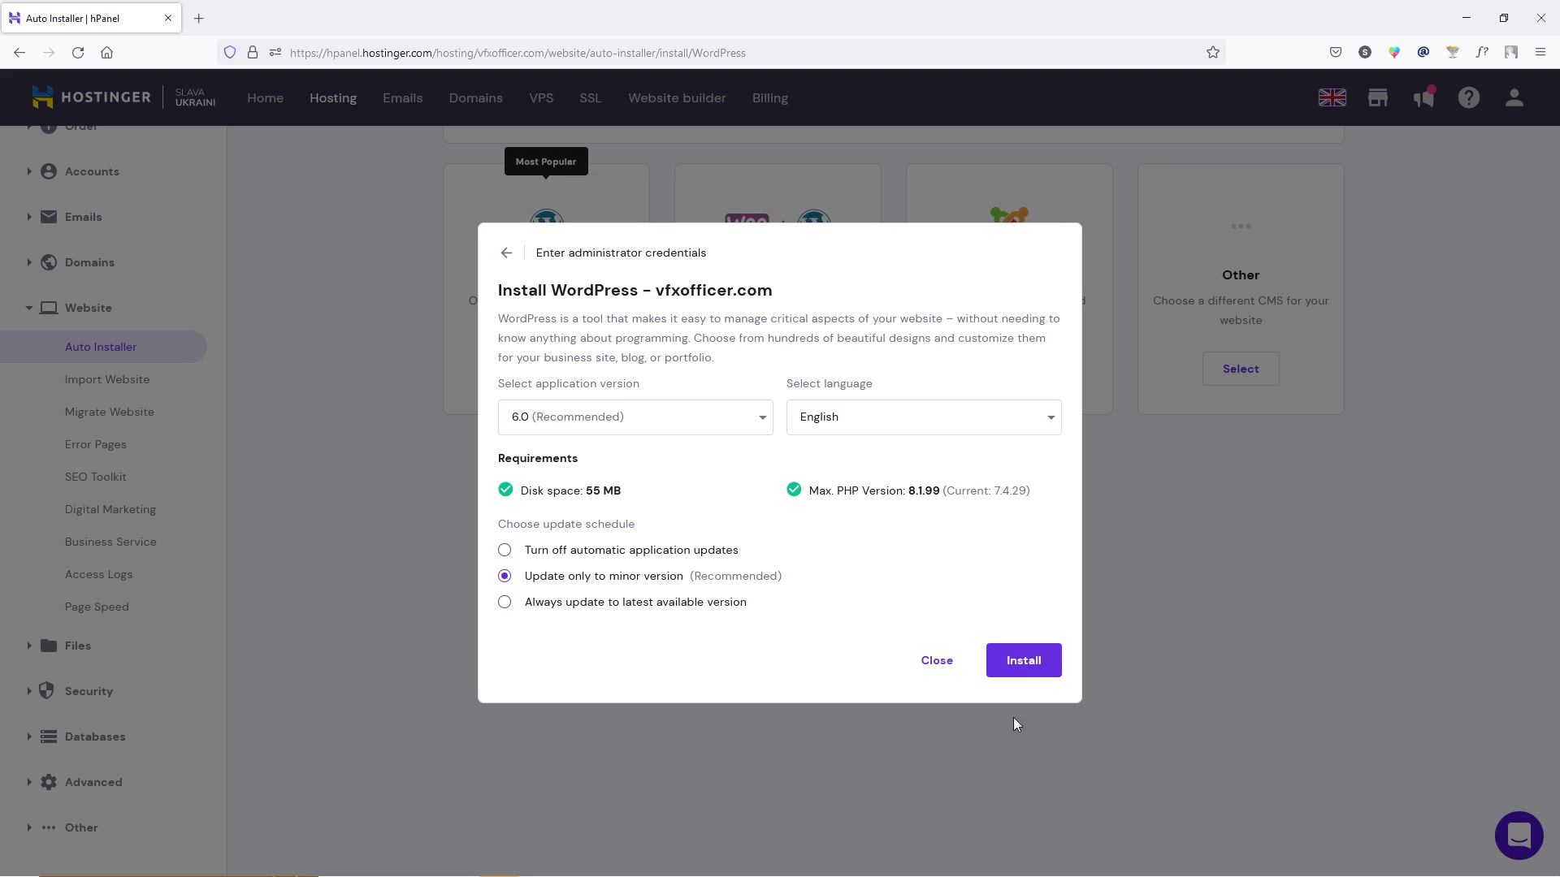
{"action": "left_click", "coordinate": [1039, 669]}
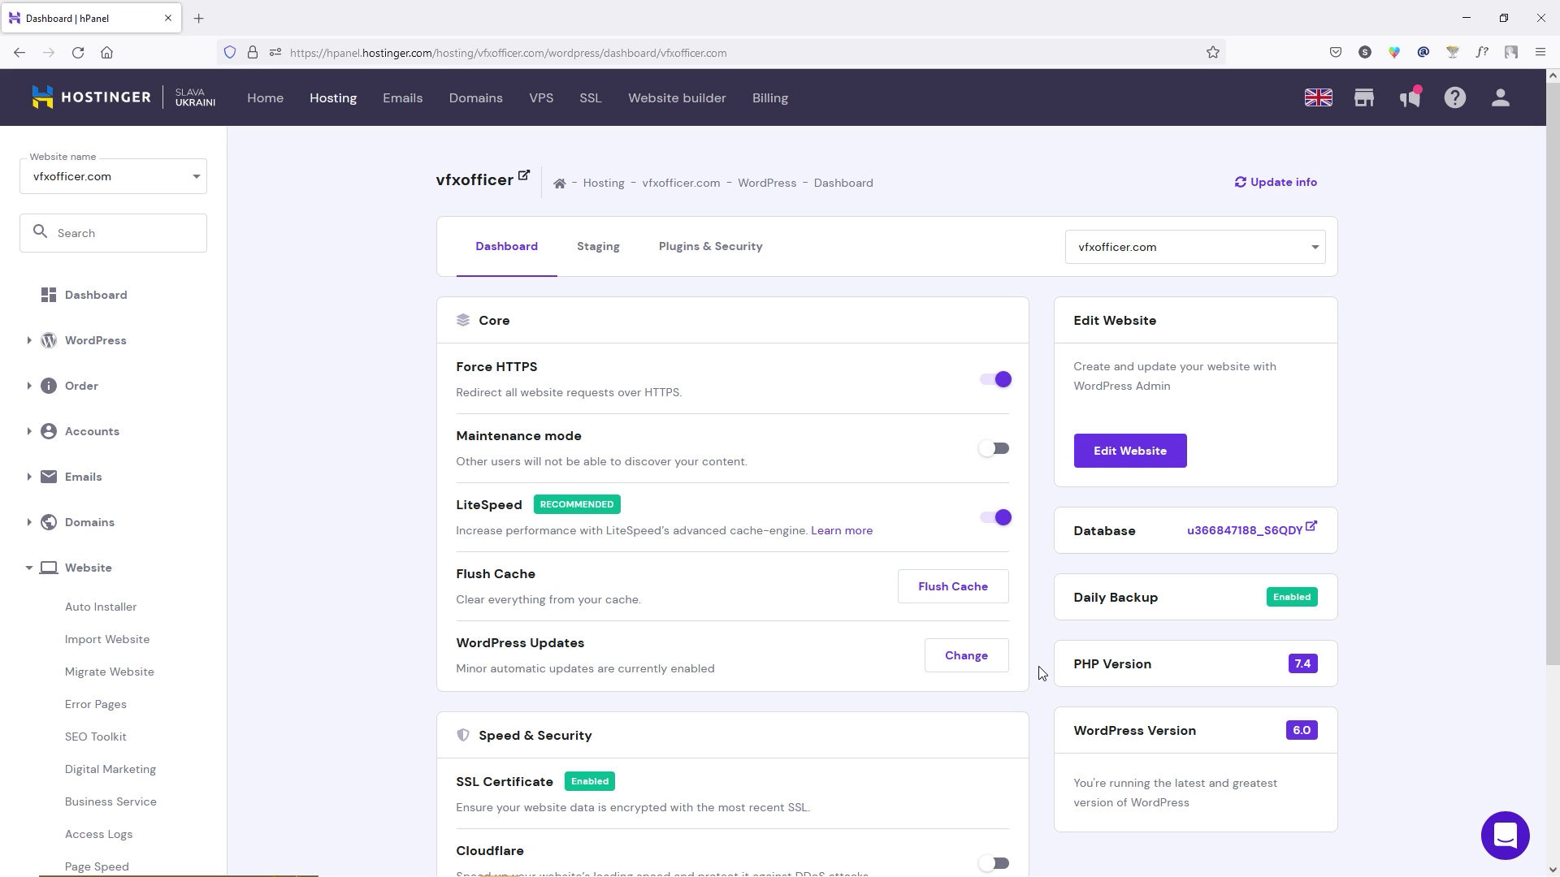
Open the WordPress admin, skip the SEO setup wizard, and go to the Dashboard.
{"action": "left_click", "coordinate": [1126, 453]}
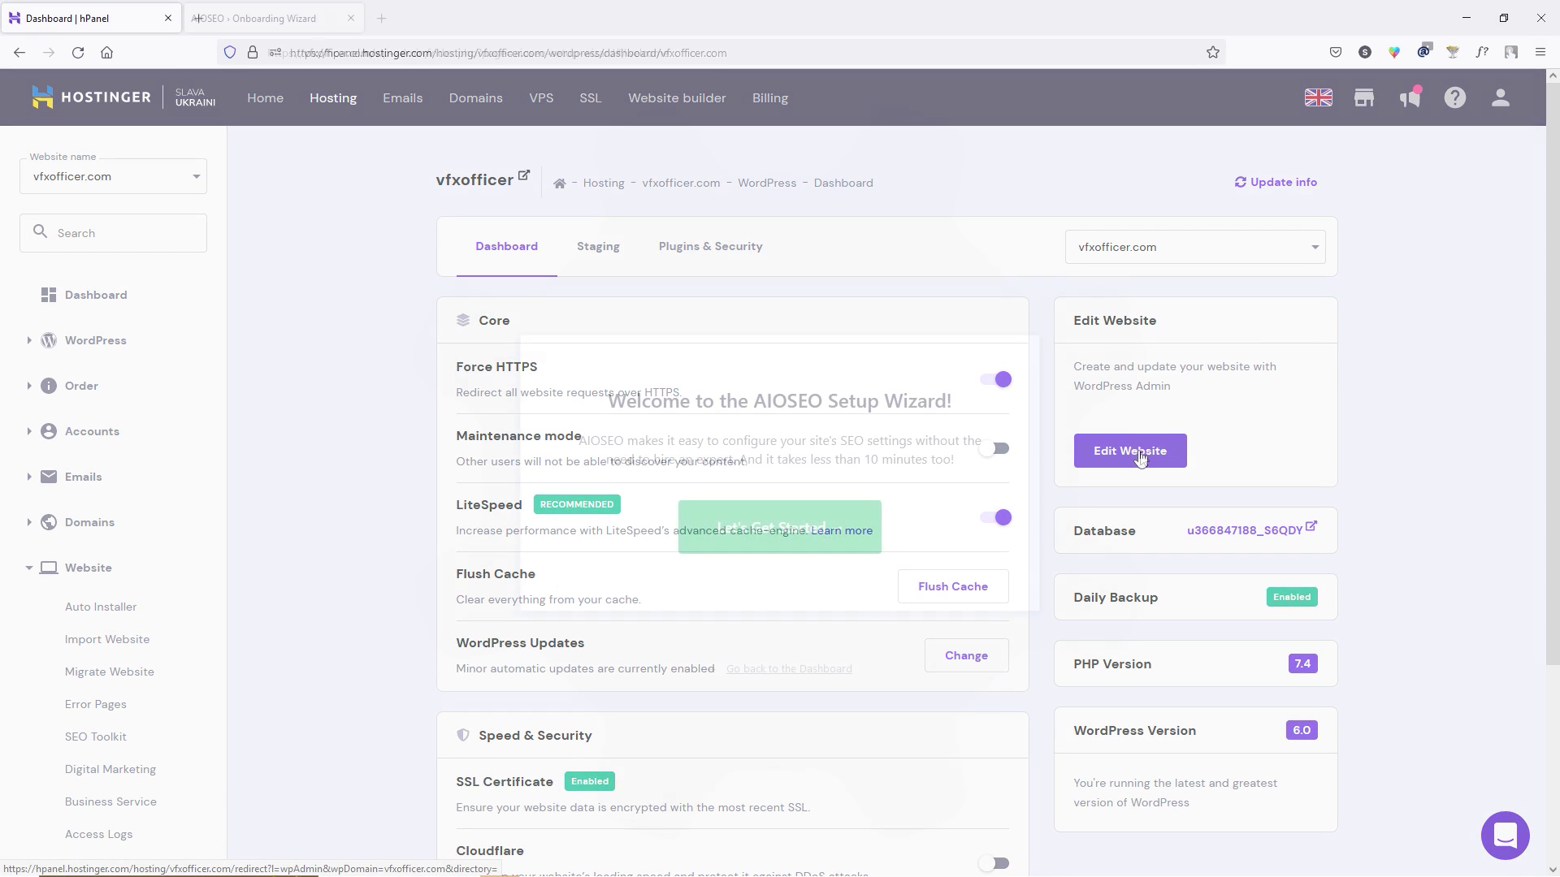
{"action": "left_click", "coordinate": [805, 679]}
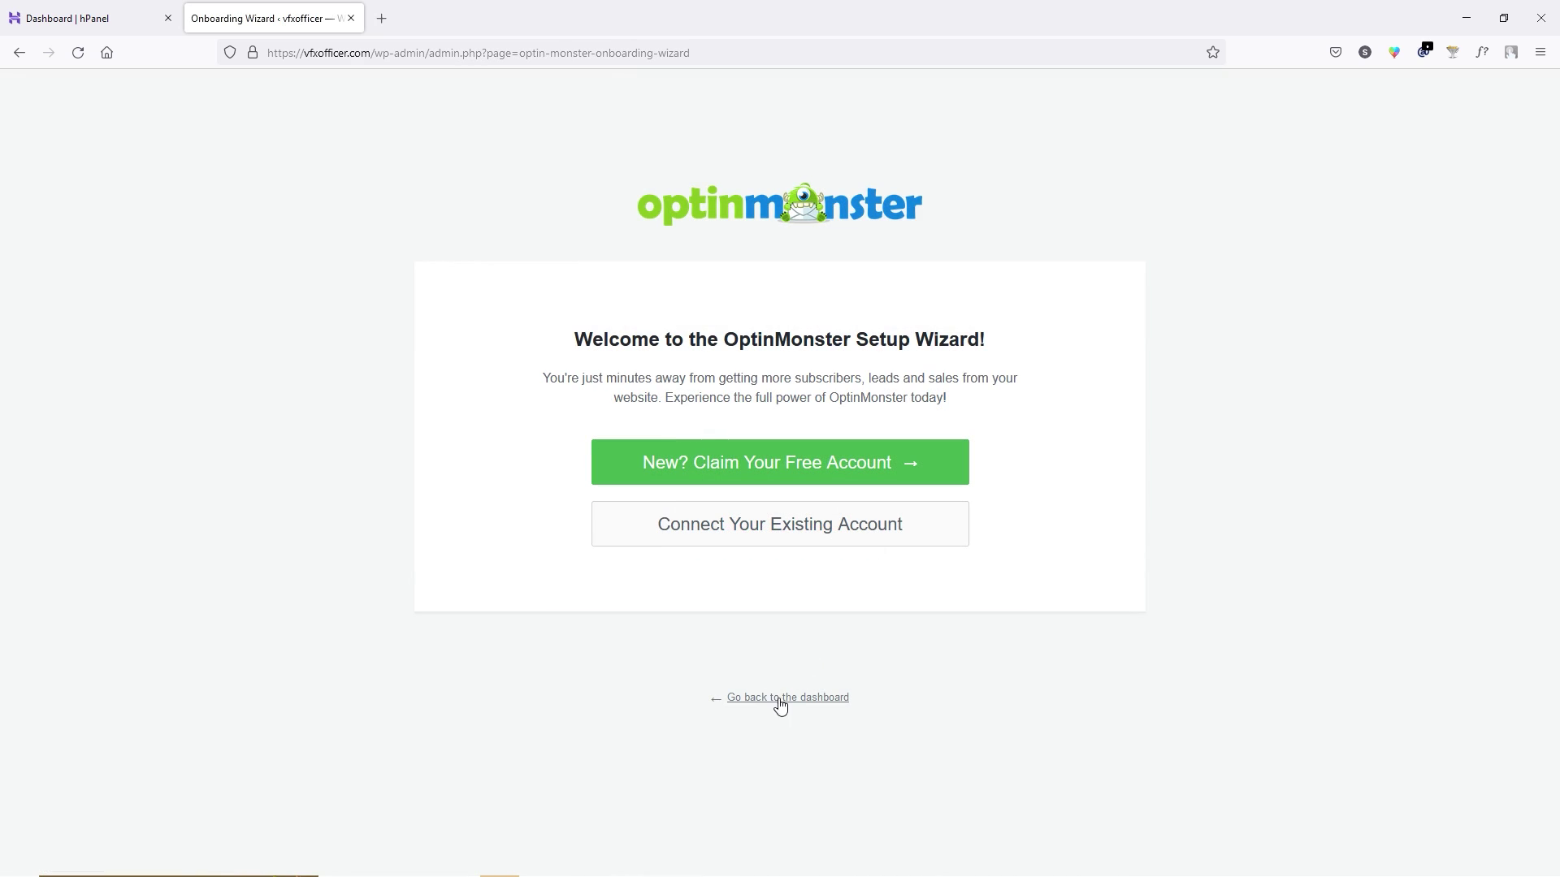
{"action": "left_click", "coordinate": [805, 699]}
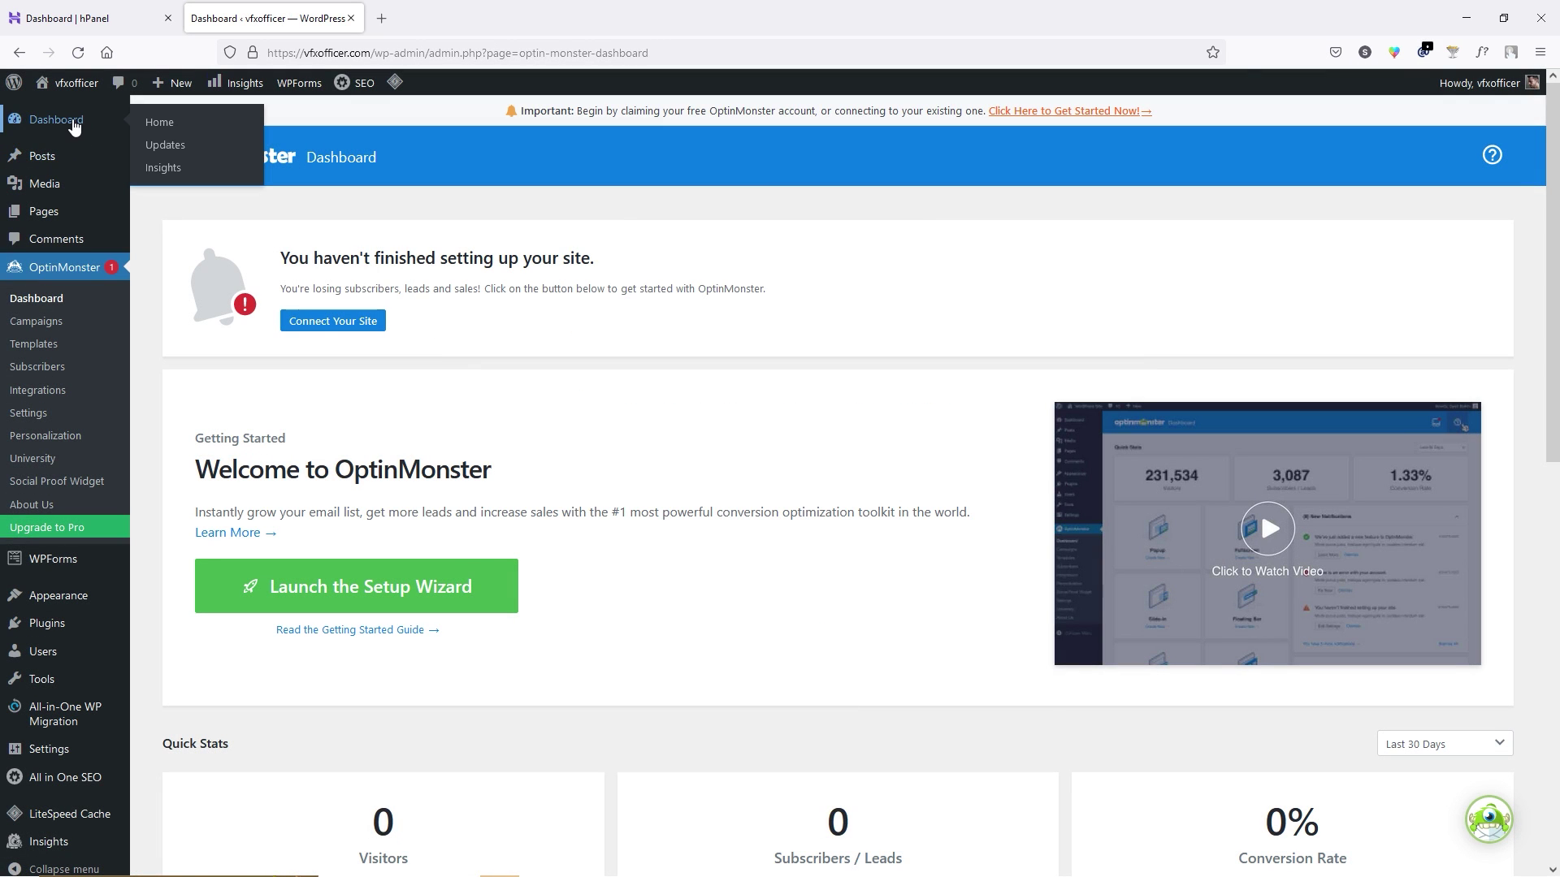
{"action": "left_click", "coordinate": [72, 122]}
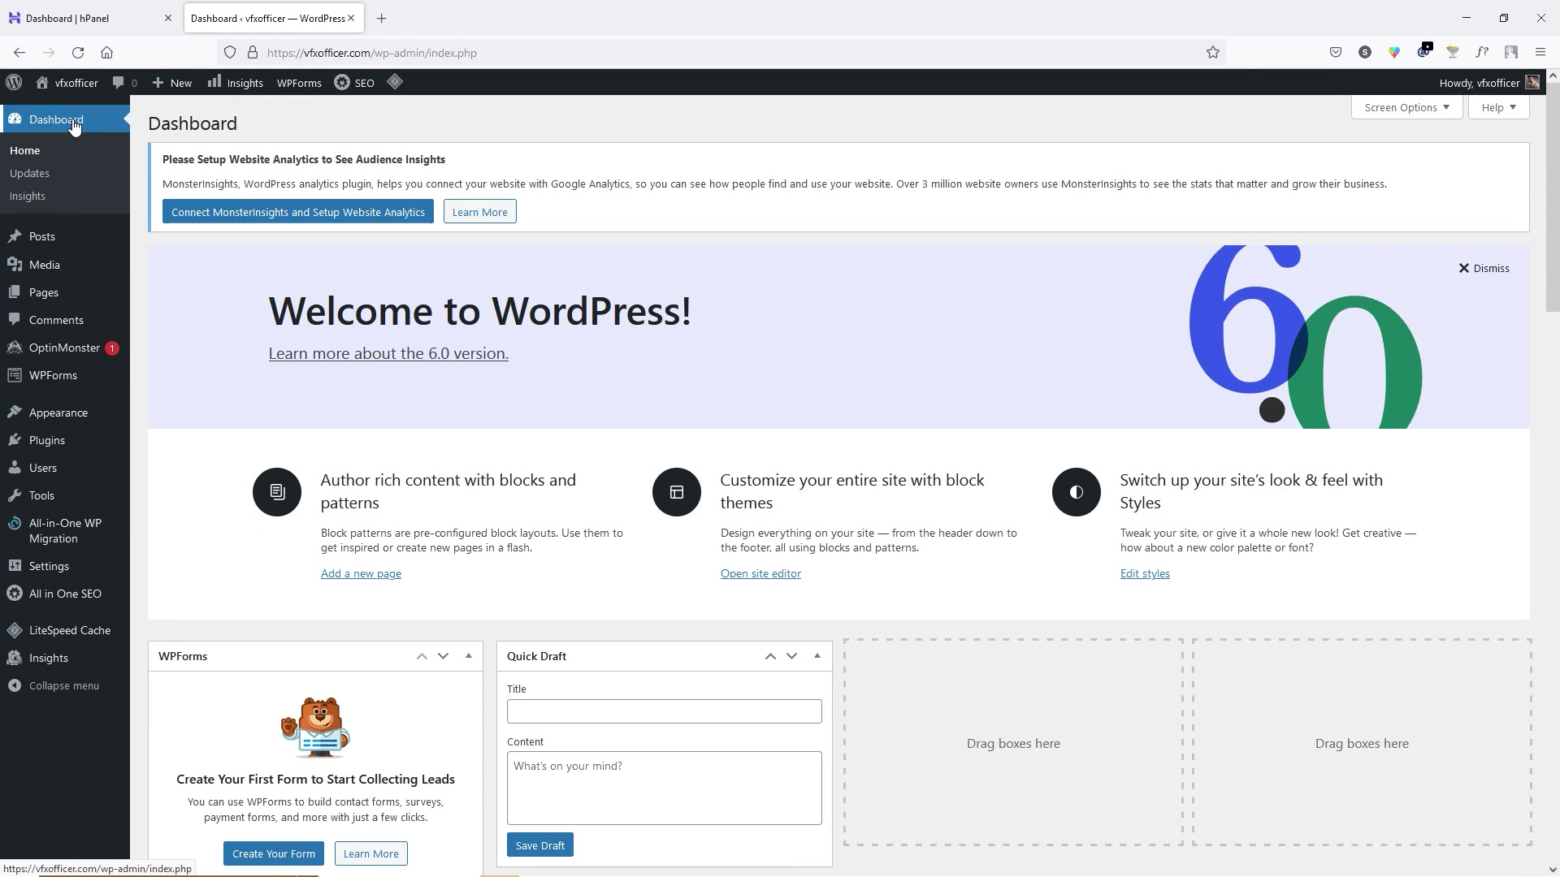
View the live vfxofficer.com front page in a new tab, then close that tab.
{"action": "mouse_move", "coordinate": [73, 87]}
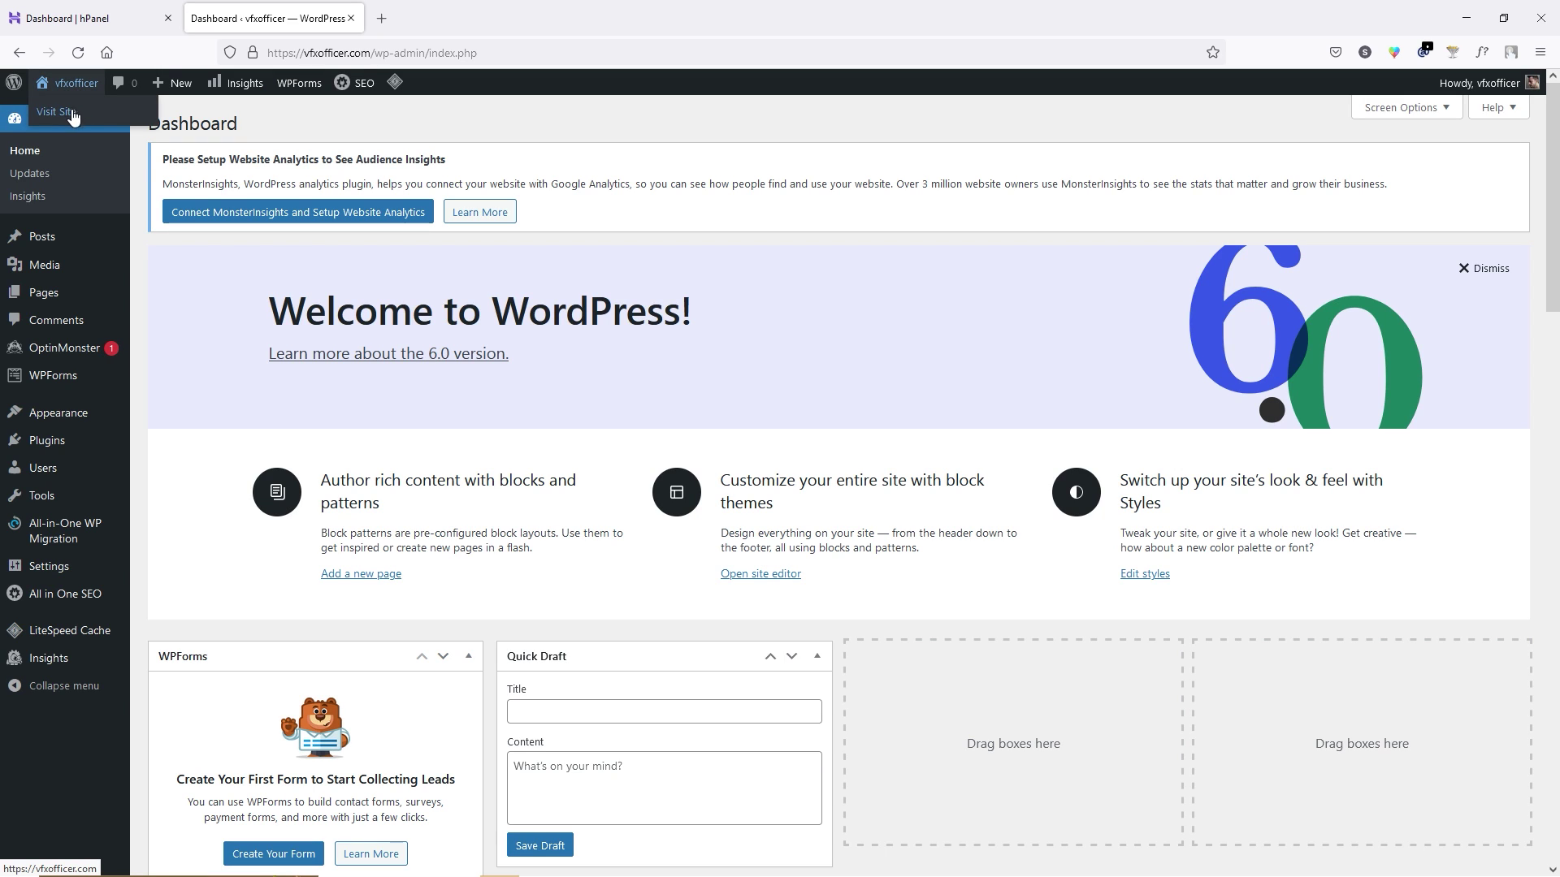
{"action": "right_click", "coordinate": [63, 120]}
{"action": "left_click", "coordinate": [102, 127]}
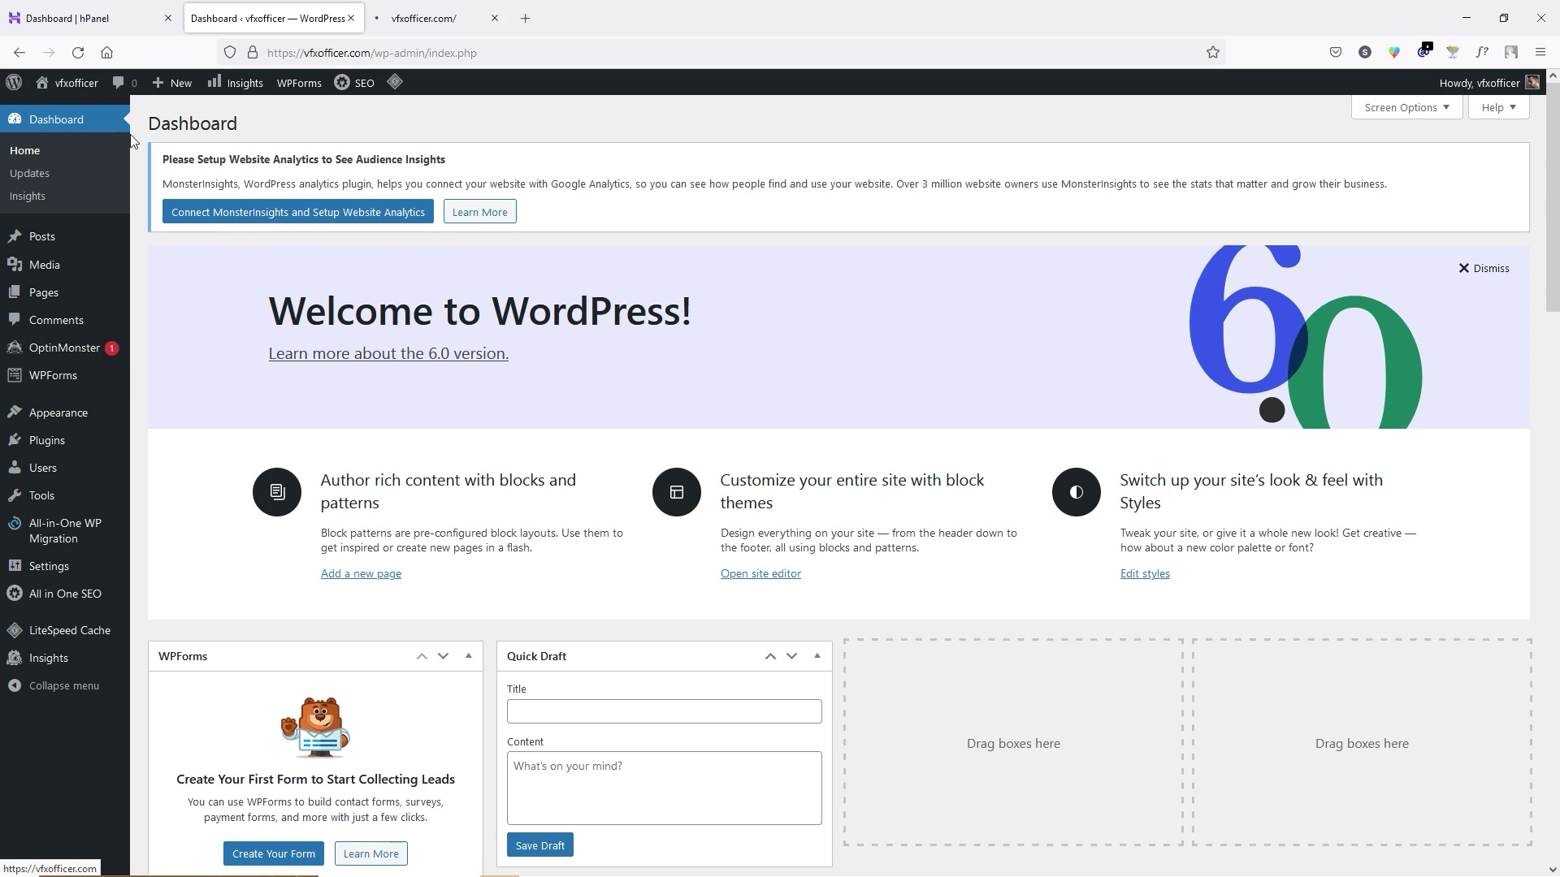
{"action": "left_click", "coordinate": [454, 18]}
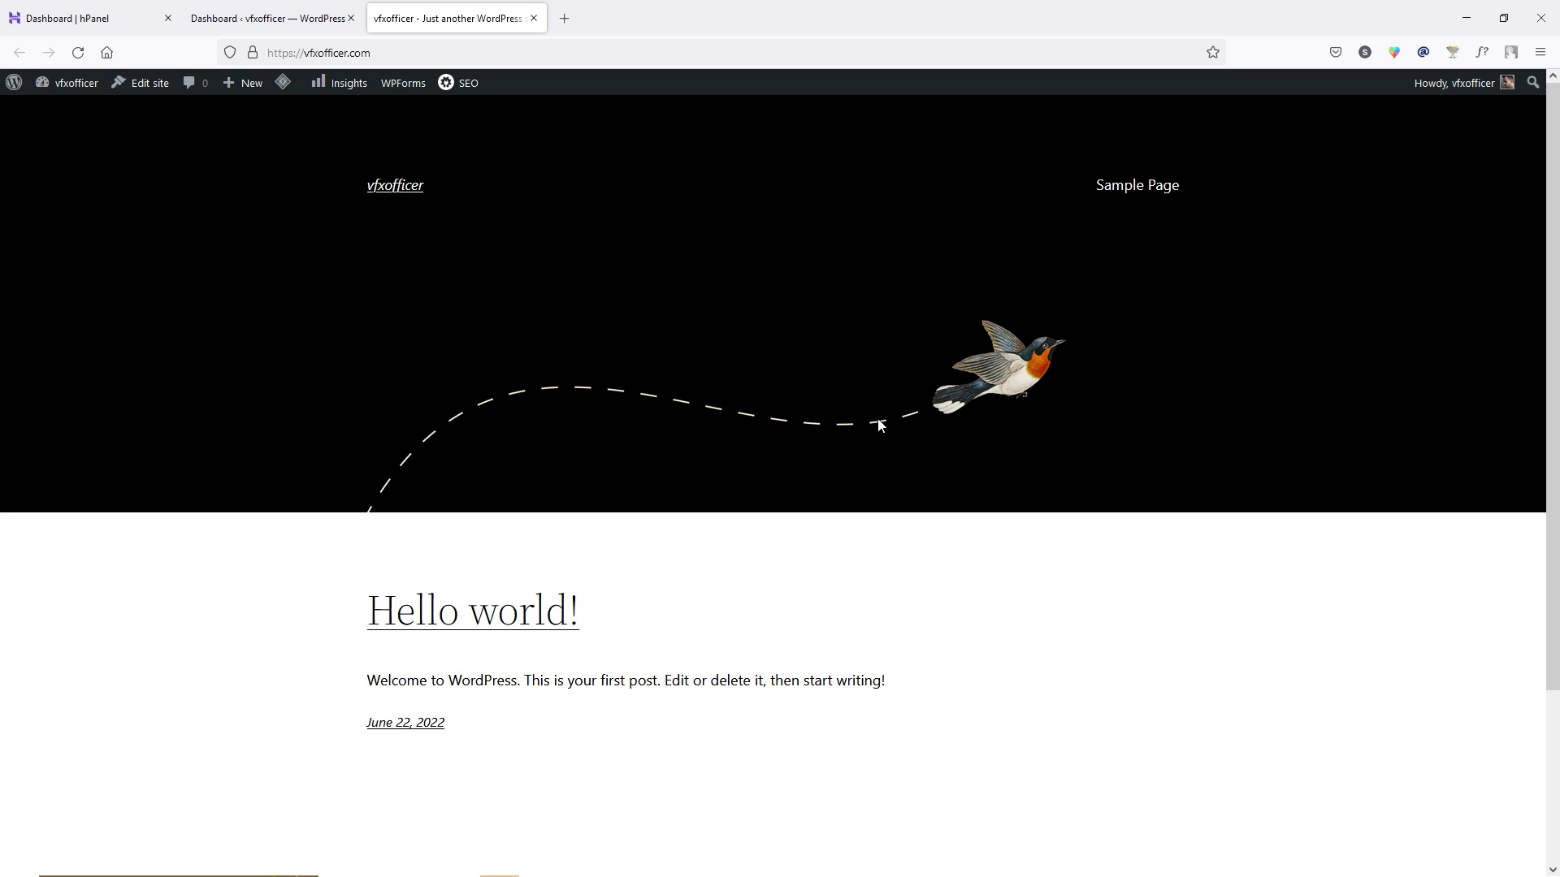
{"action": "scroll", "coordinate": [881, 423], "scroll_direction": "down", "scroll_amount": 3}
{"action": "scroll", "coordinate": [879, 422], "scroll_direction": "up", "scroll_amount": 3}
{"action": "scroll", "coordinate": [880, 422], "scroll_direction": "down", "scroll_amount": 3}
{"action": "scroll", "coordinate": [878, 420], "scroll_direction": "up", "scroll_amount": 3}
{"action": "left_click", "coordinate": [532, 18]}
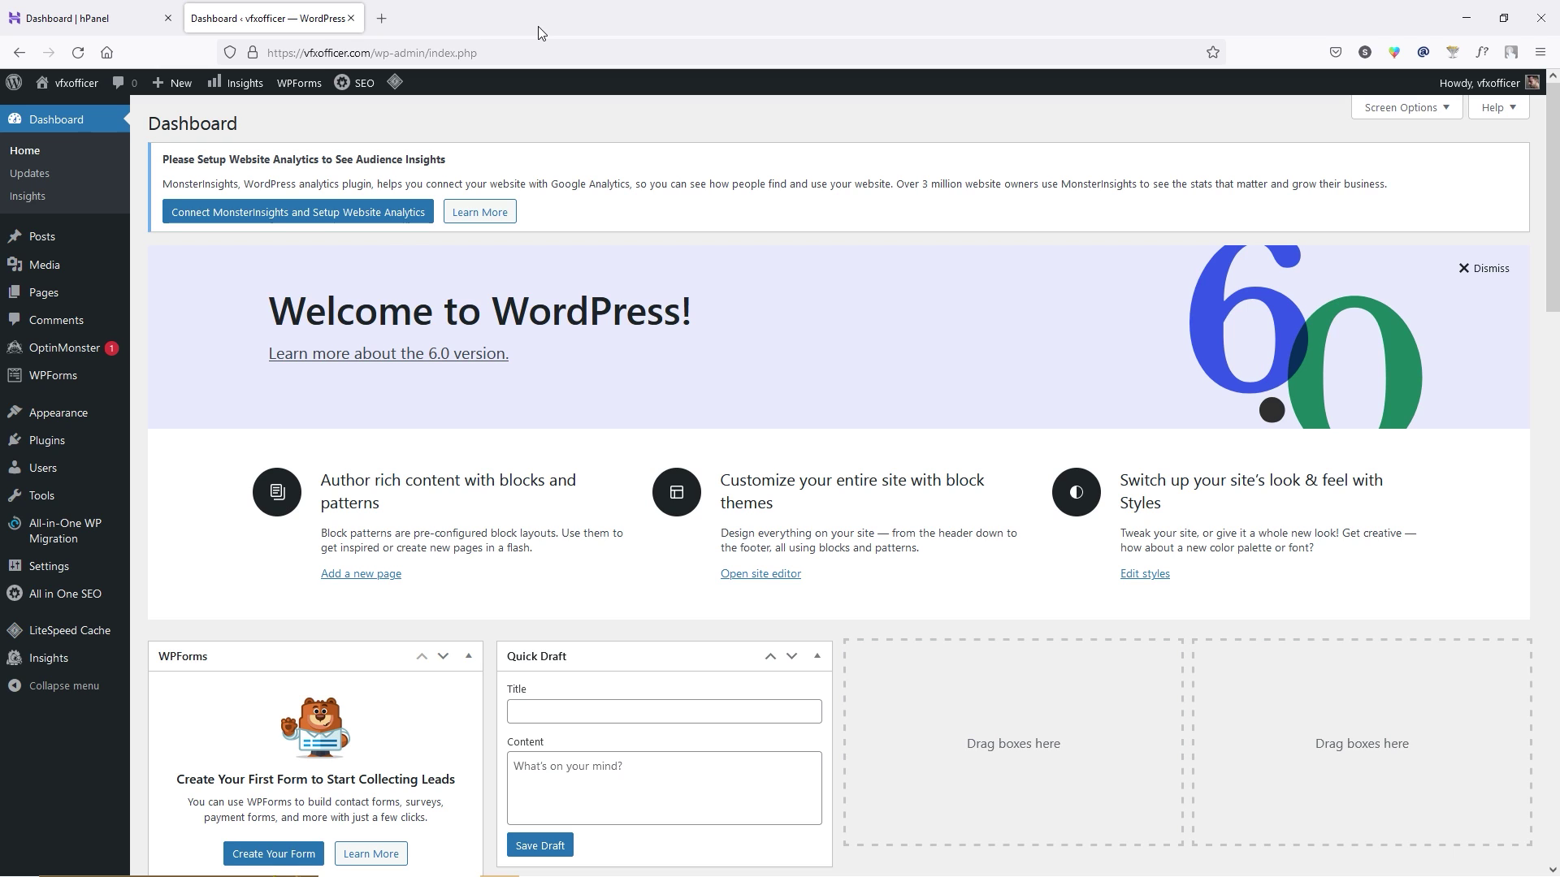
Select all nine installed plugins and deactivate them with the Deactivate bulk action.
{"action": "mouse_move", "coordinate": [70, 443]}
{"action": "left_click", "coordinate": [230, 443]}
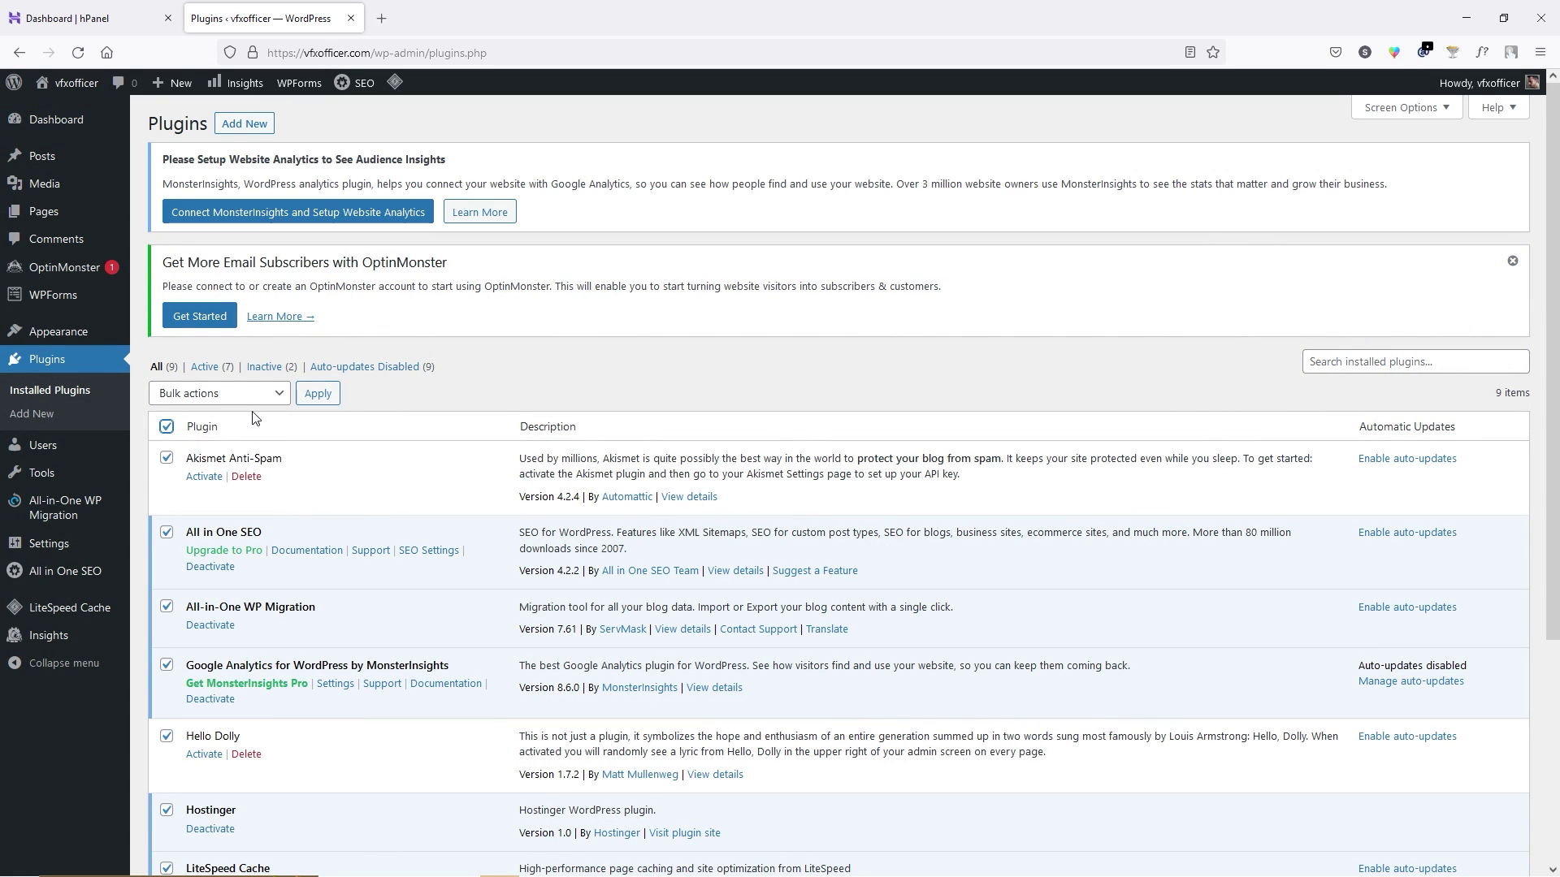
{"action": "left_click", "coordinate": [179, 393]}
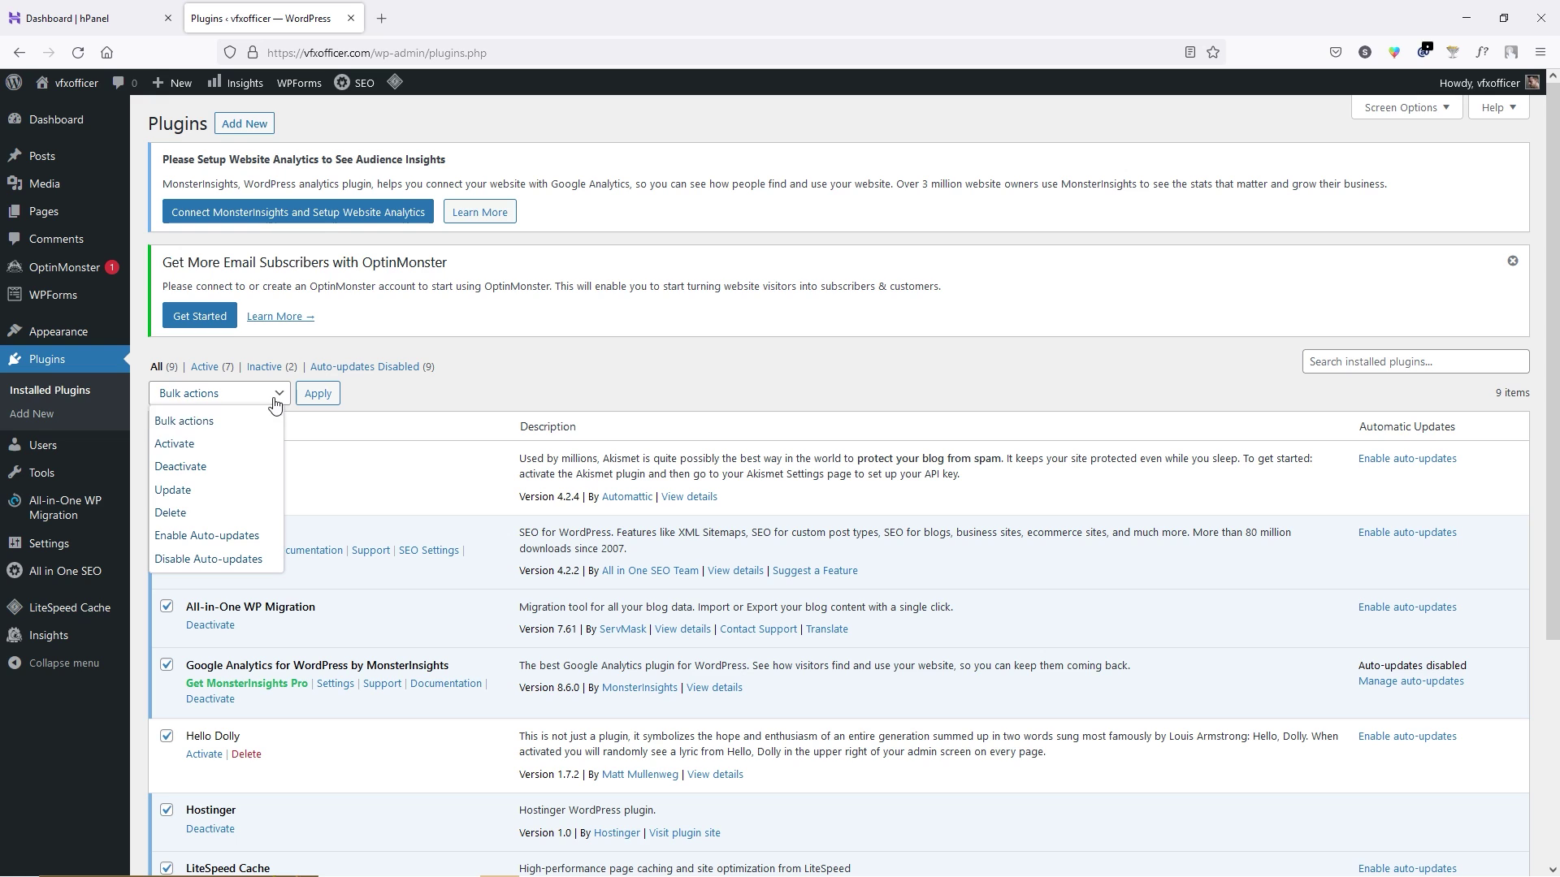
{"action": "left_click", "coordinate": [211, 466]}
{"action": "left_click", "coordinate": [318, 393]}
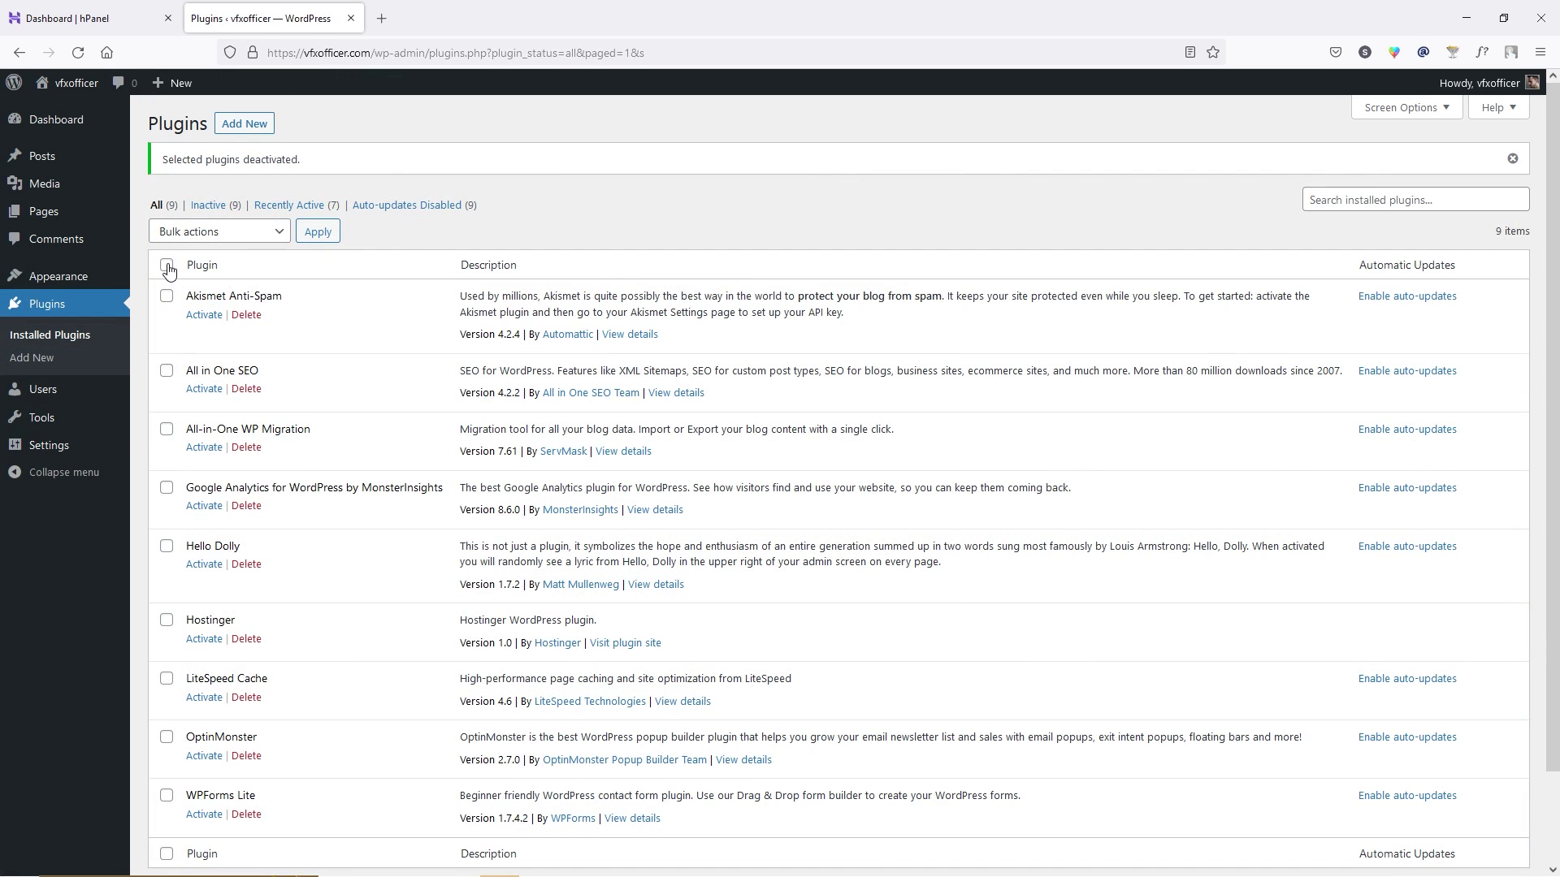
{"action": "left_click", "coordinate": [274, 232]}
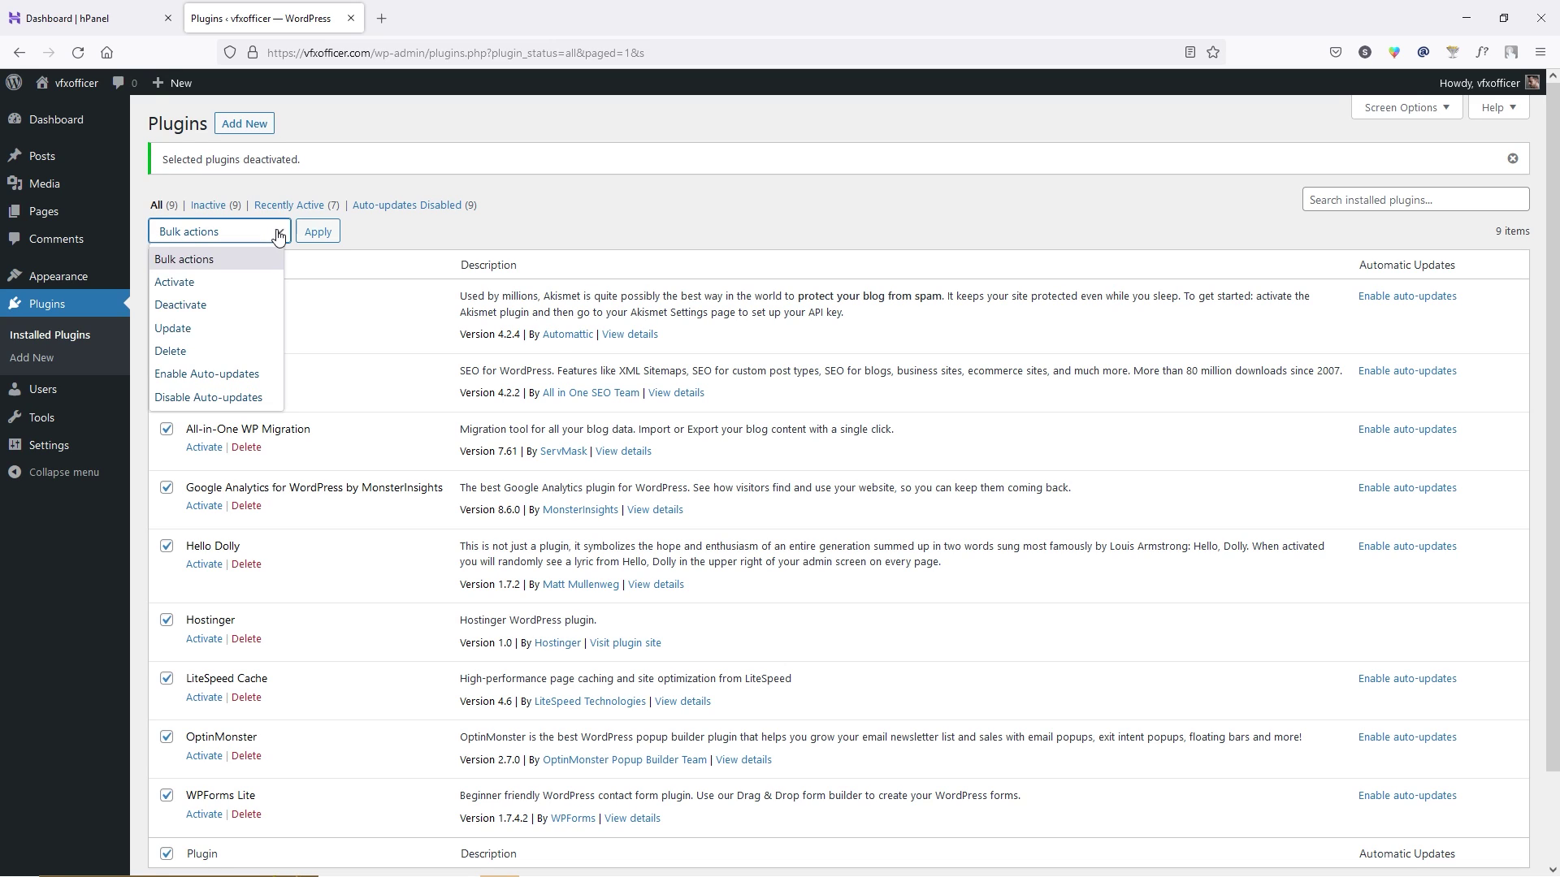
Bulk-delete all the plugins, confirming removal of their files and data.
{"action": "left_click", "coordinate": [187, 353]}
{"action": "left_click", "coordinate": [319, 233]}
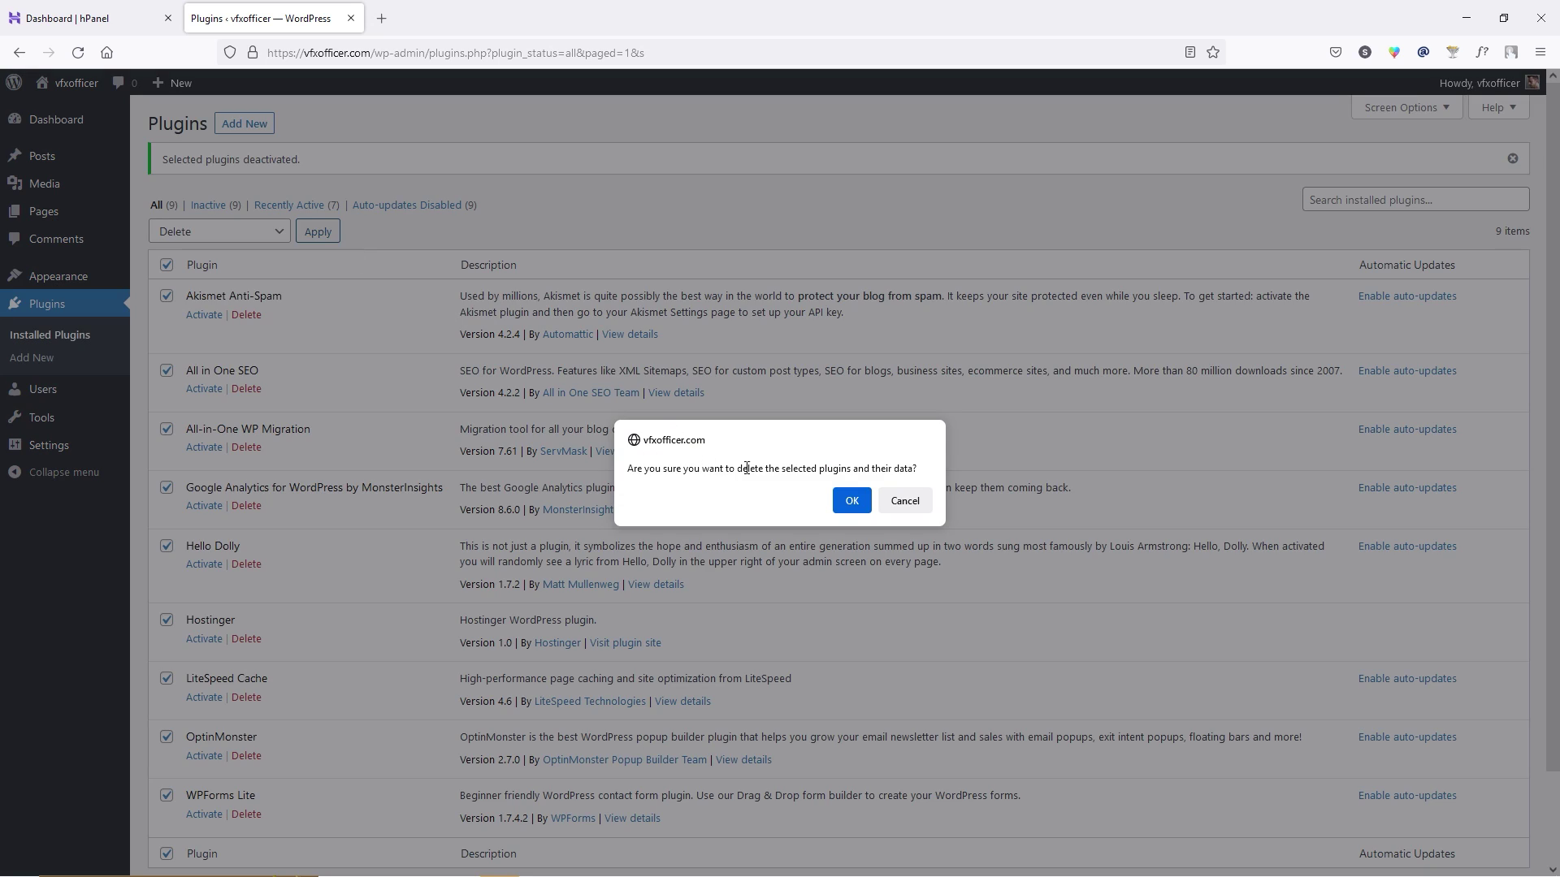
{"action": "left_click", "coordinate": [852, 501]}
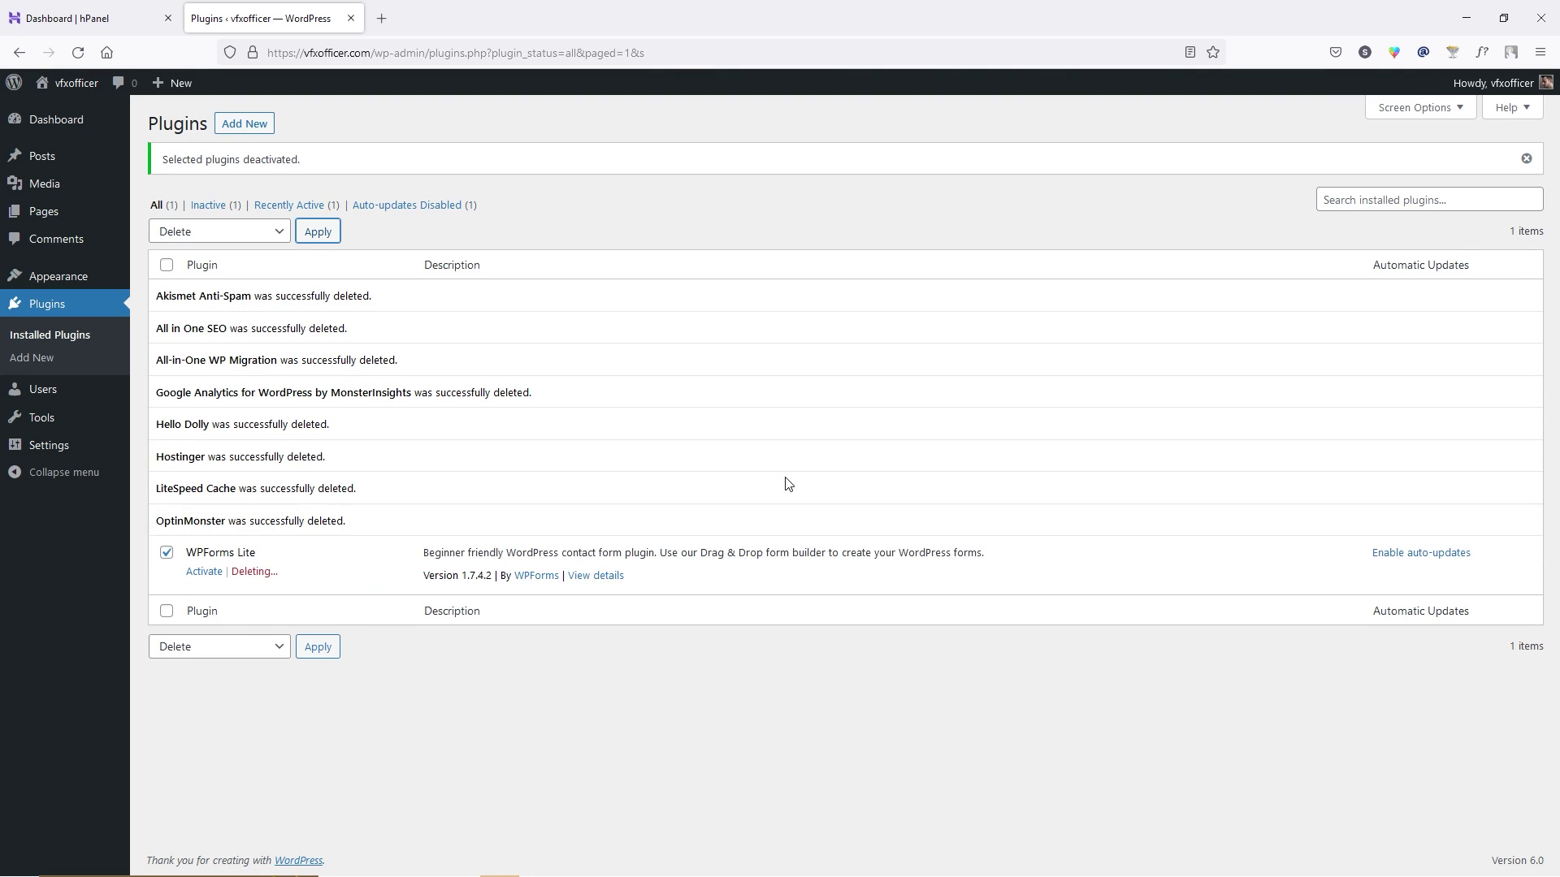
Delete the Twenty Twenty and Twenty Twenty-One themes, then return to the Dashboard.
{"action": "mouse_move", "coordinate": [65, 275]}
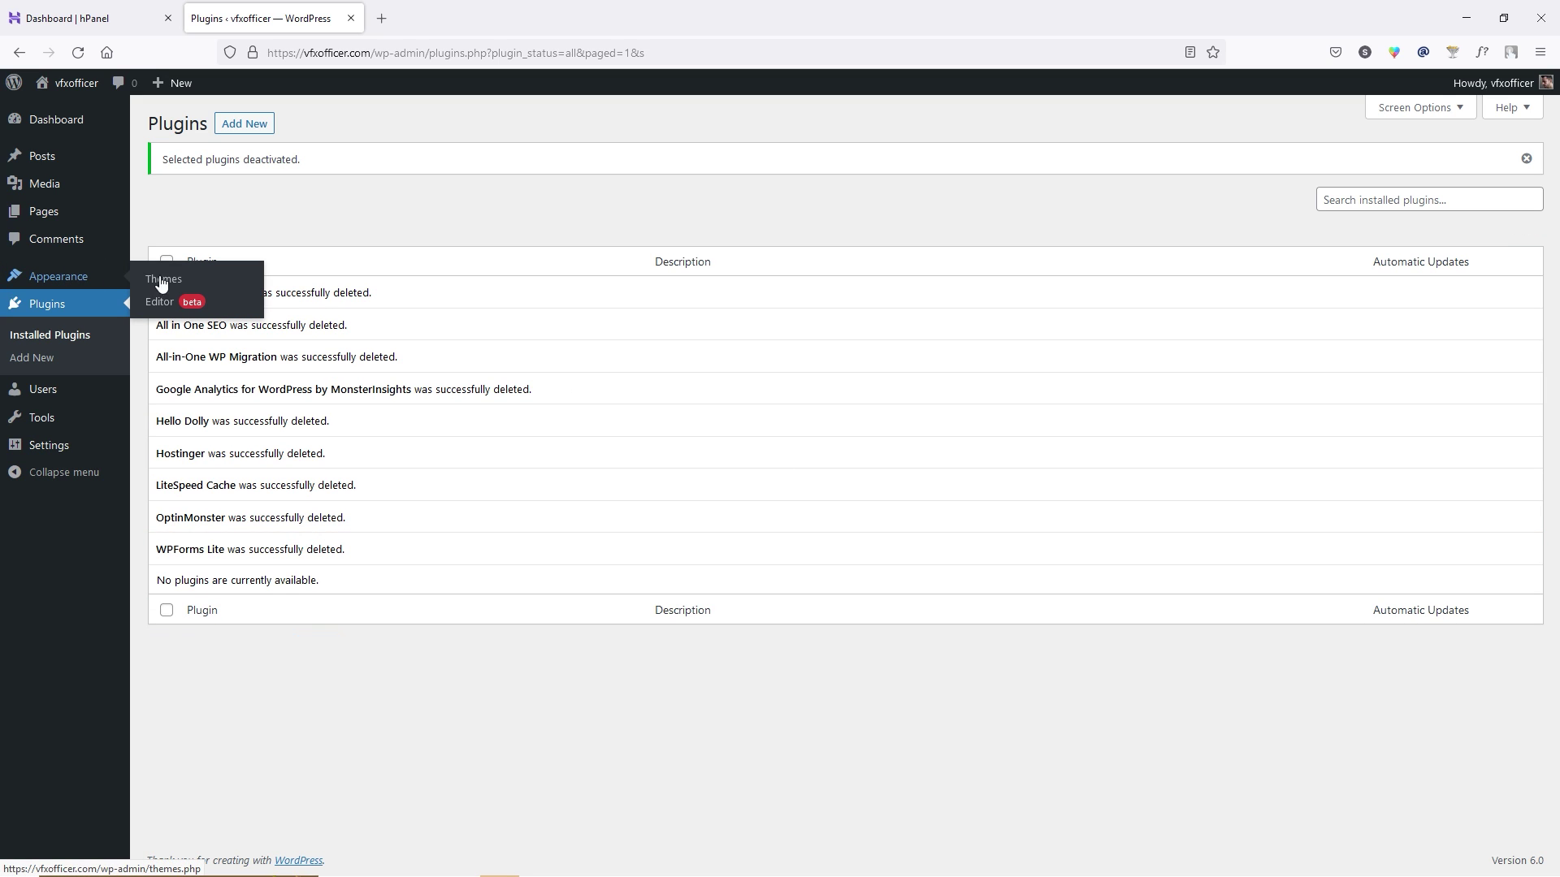
{"action": "left_click", "coordinate": [226, 286]}
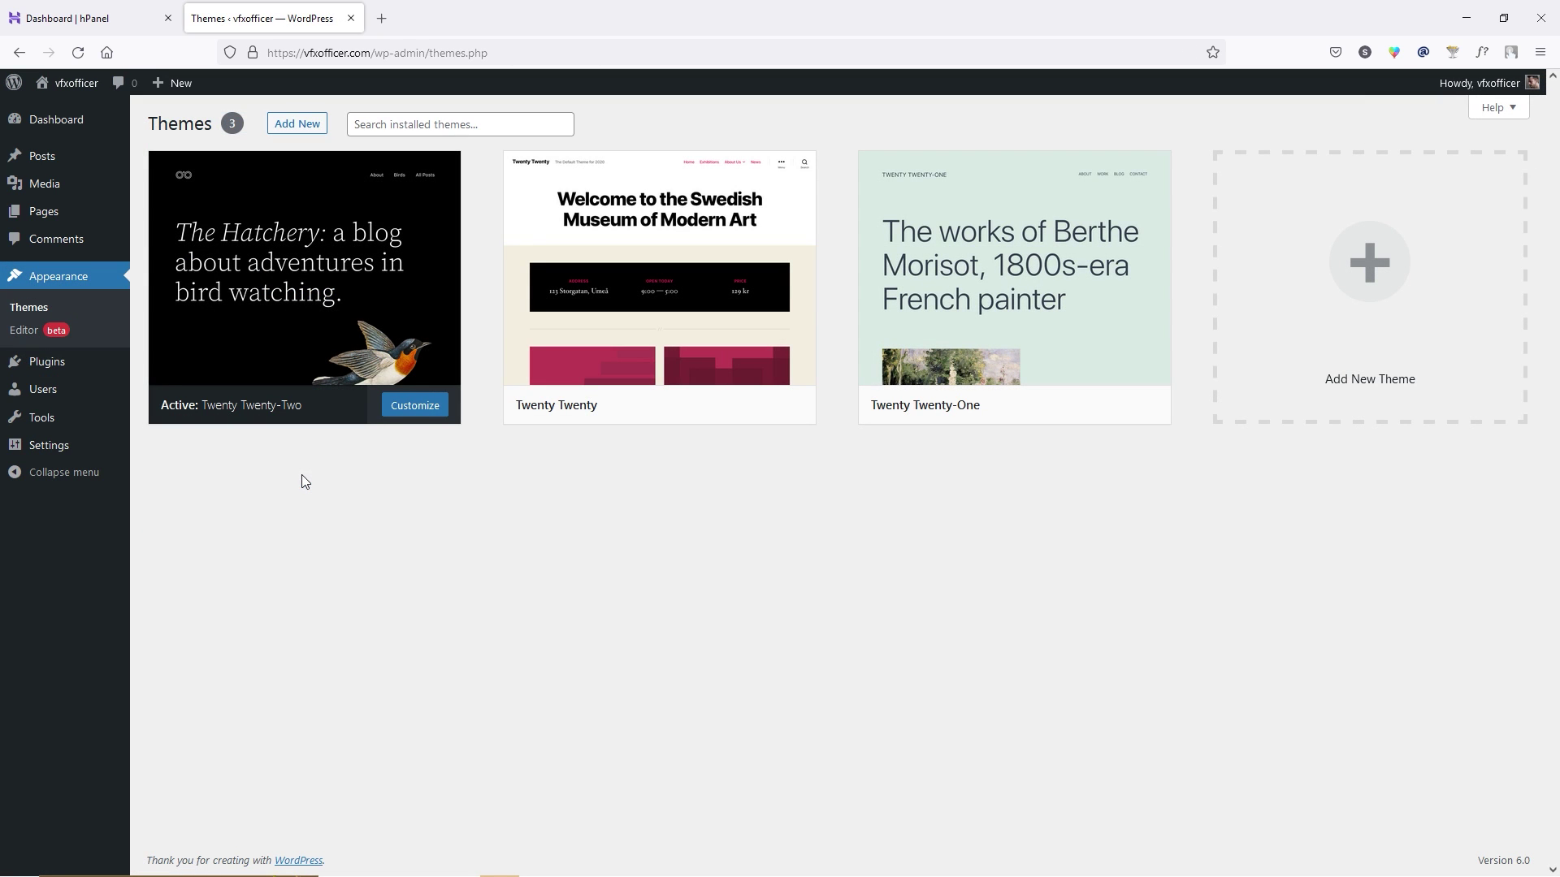
{"action": "left_click", "coordinate": [617, 320]}
{"action": "left_click", "coordinate": [1397, 833]}
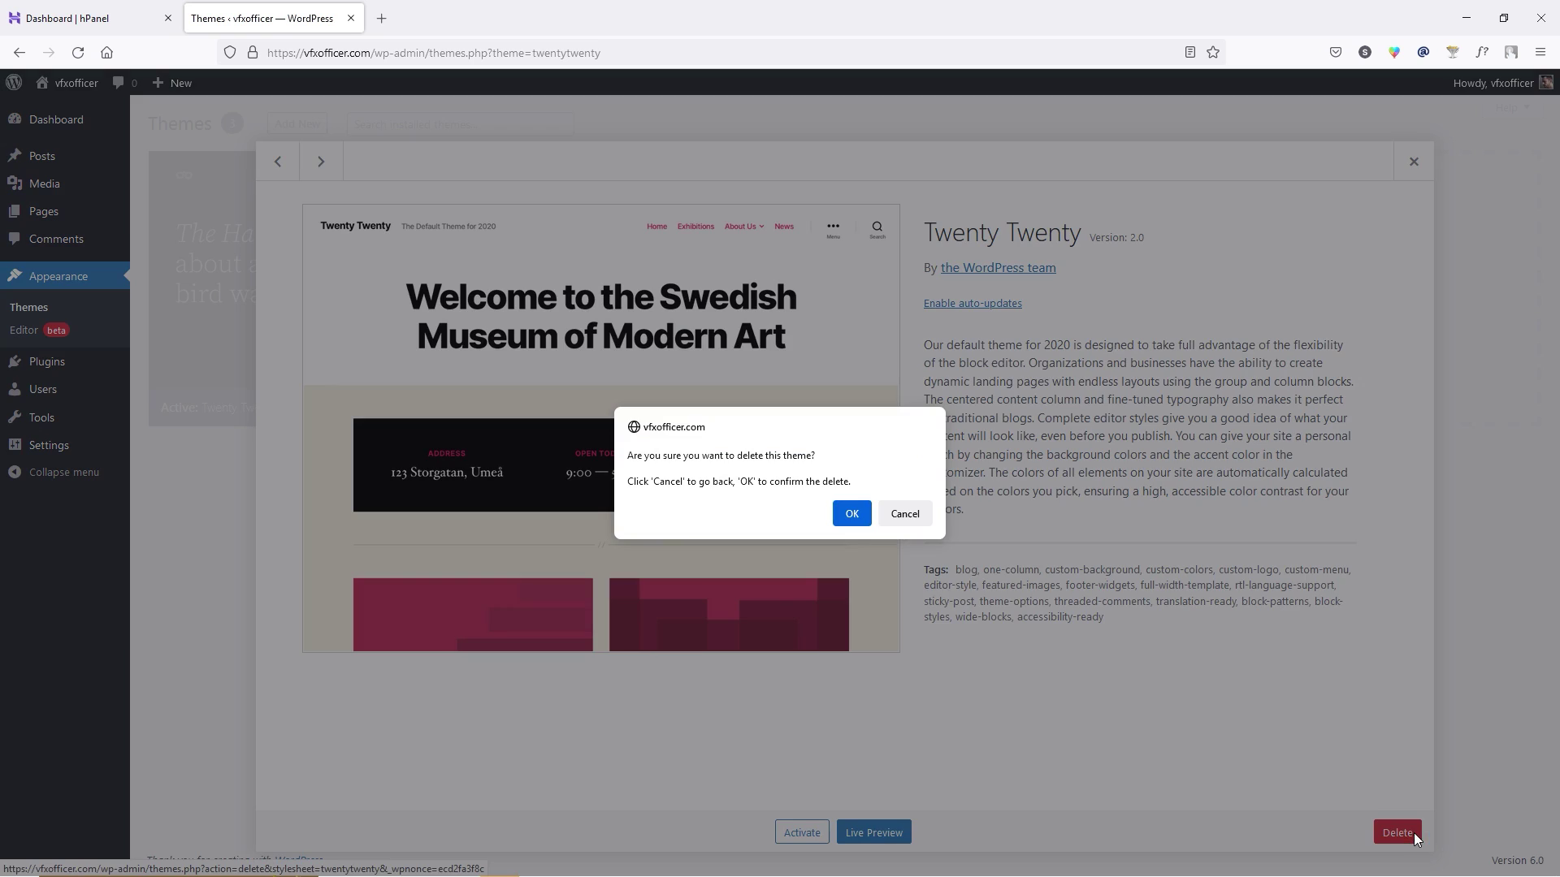
{"action": "left_click", "coordinate": [851, 513]}
{"action": "left_click", "coordinate": [682, 286]}
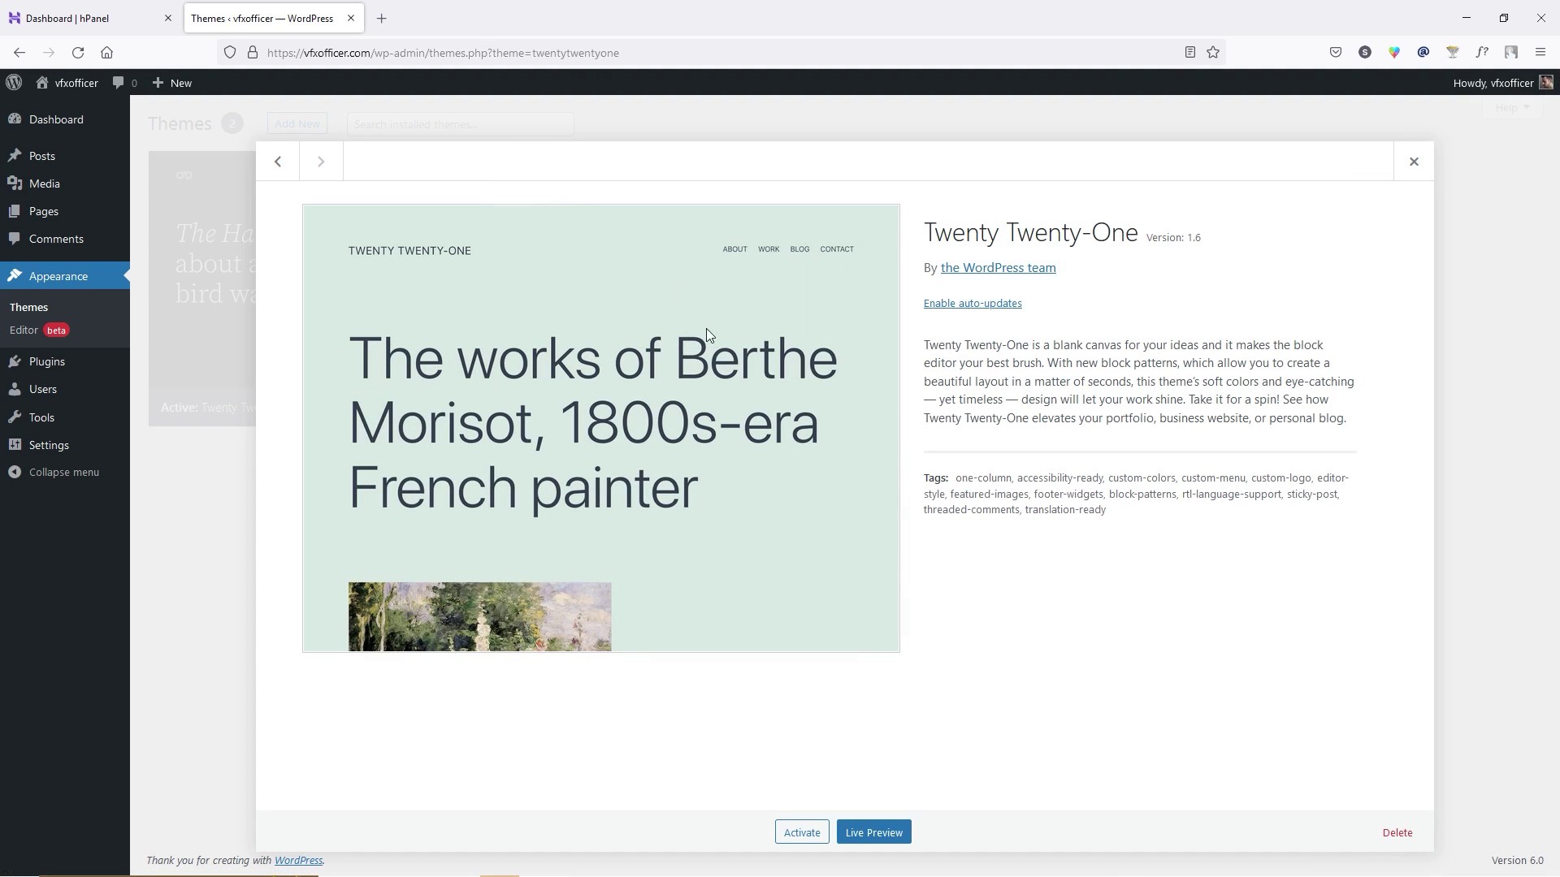
{"action": "left_click", "coordinate": [1397, 833]}
{"action": "left_click", "coordinate": [851, 526]}
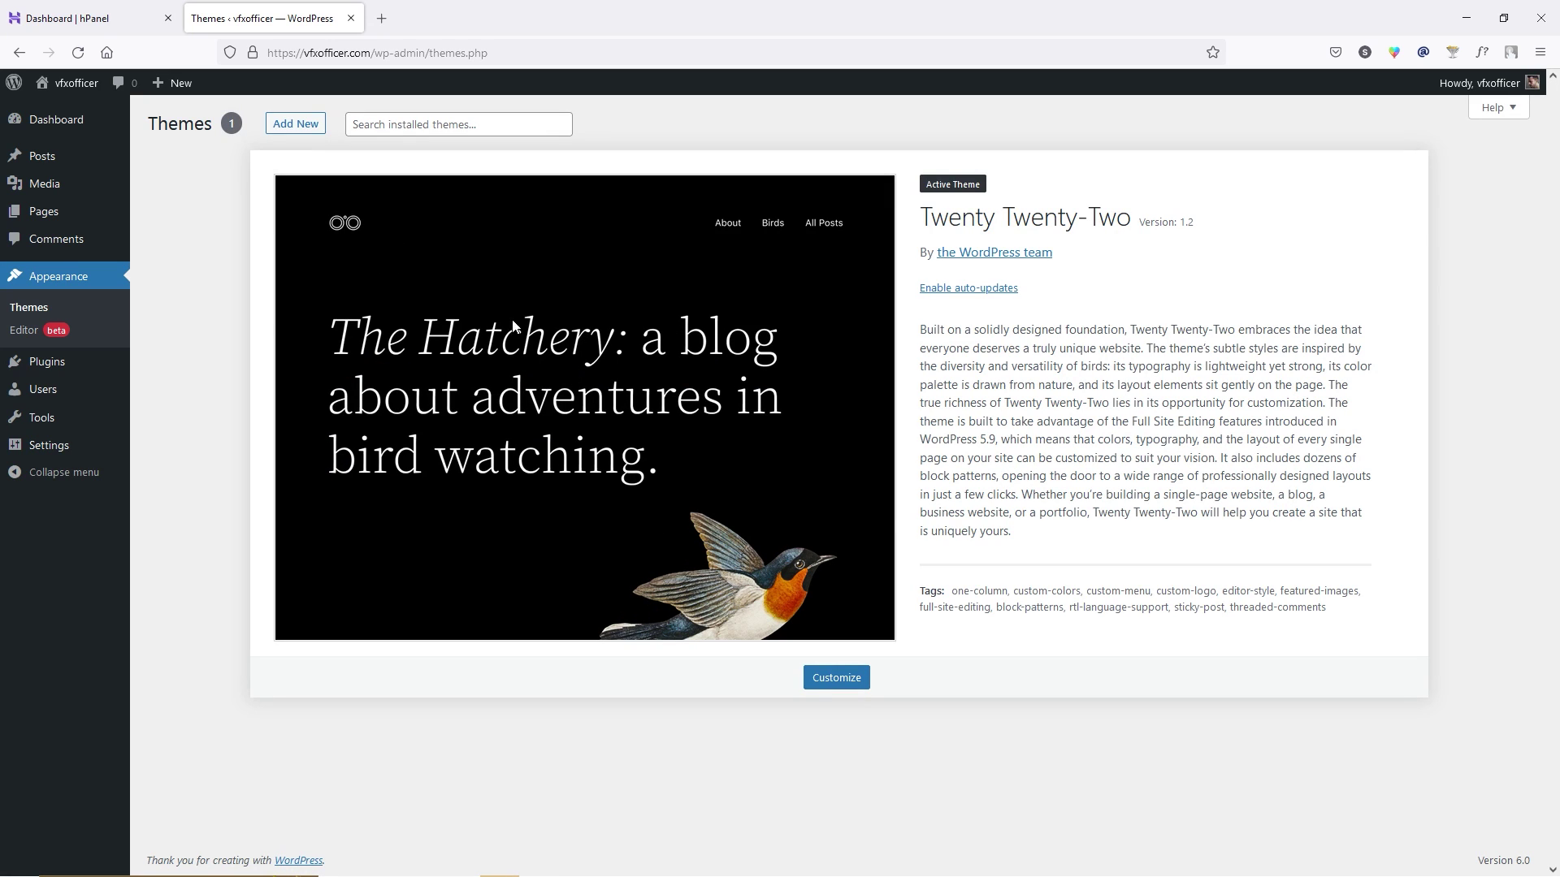
{"action": "left_click", "coordinate": [50, 118]}
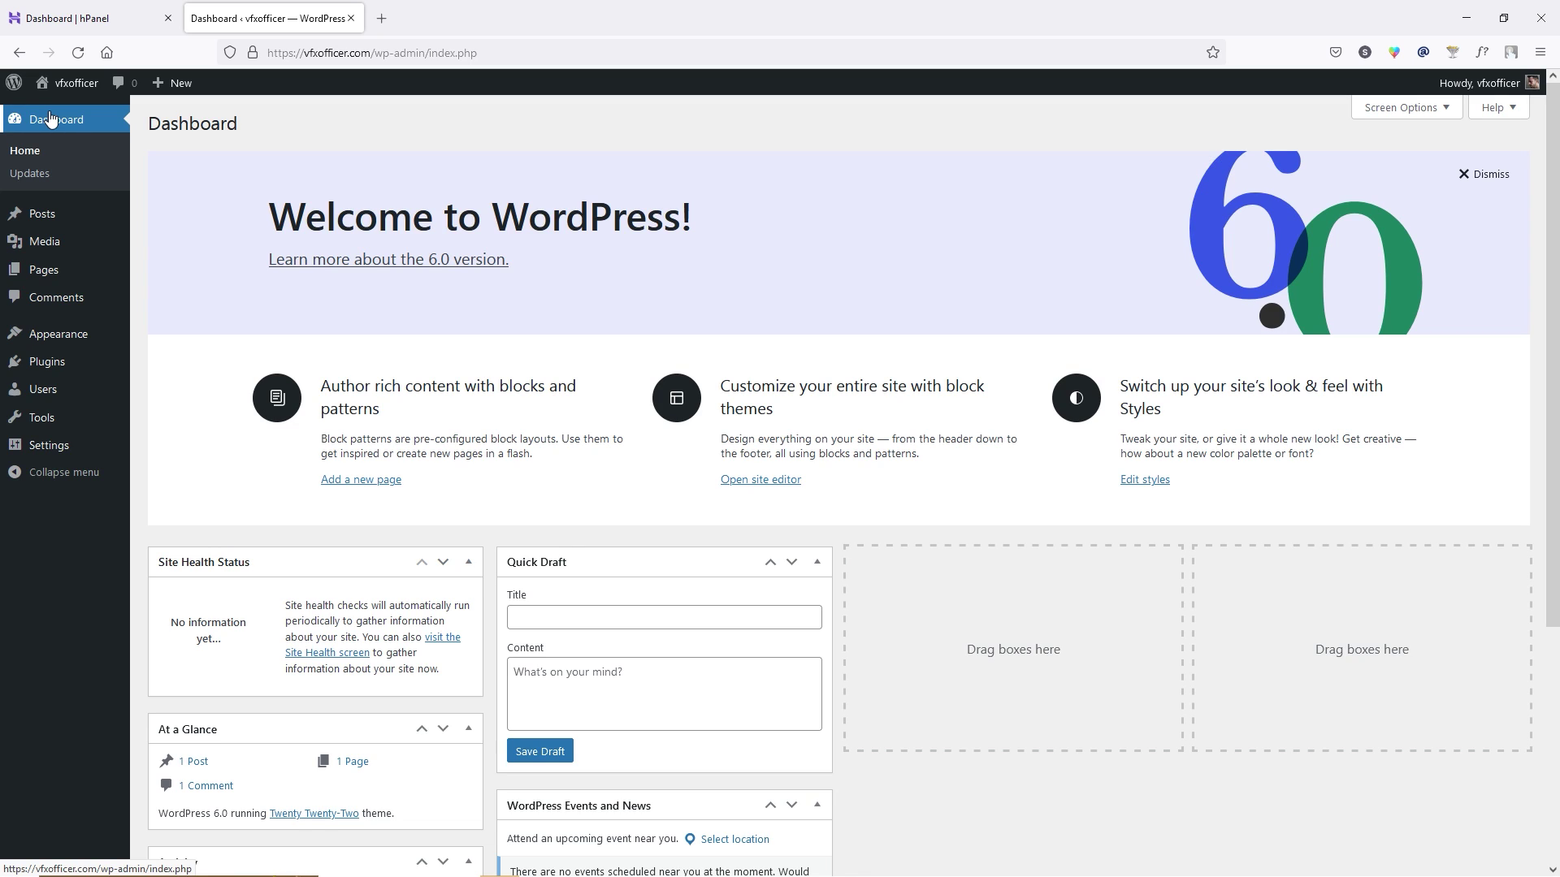
In General Settings, clear the site tagline and enable 'Anyone can register'.
{"action": "mouse_move", "coordinate": [52, 445]}
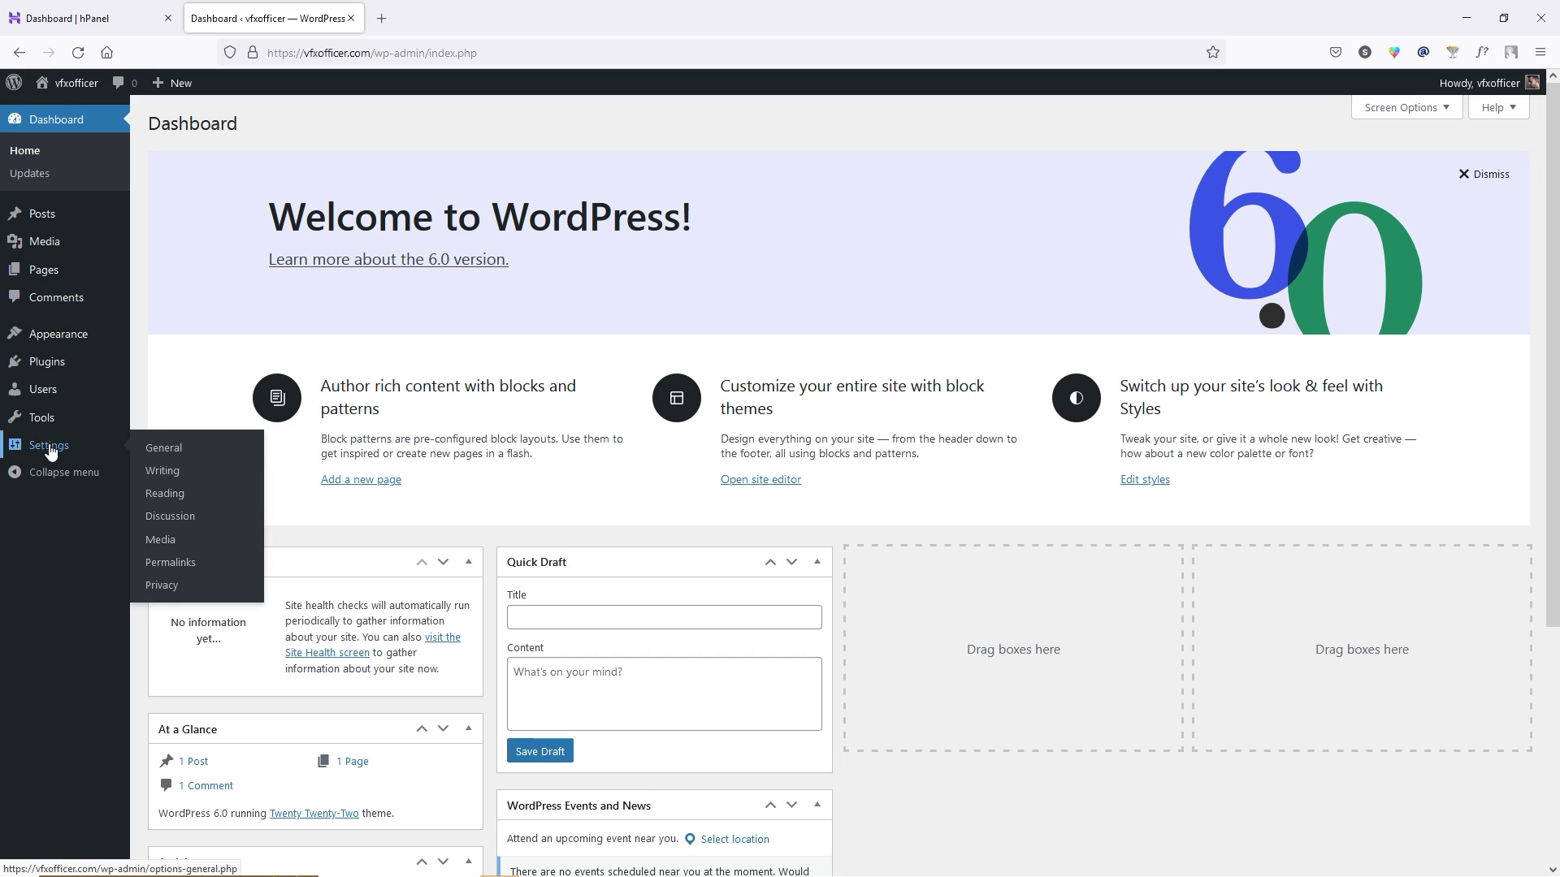
{"action": "left_click", "coordinate": [185, 446]}
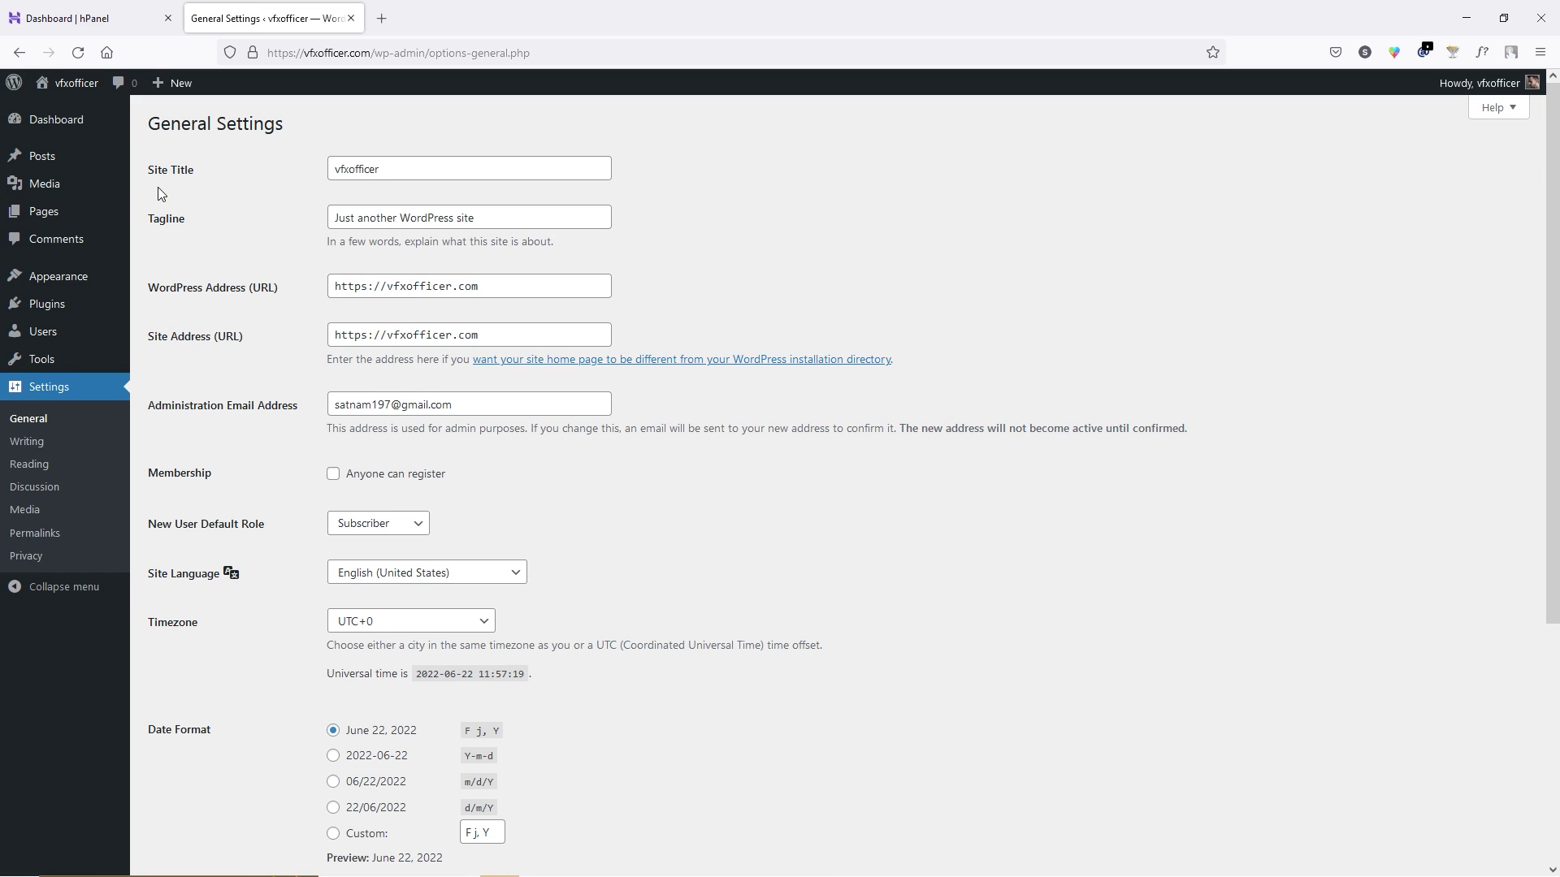
{"action": "triple_click", "coordinate": [506, 223]}
{"action": "type", "text": "Dropshipping website for tutorial"}
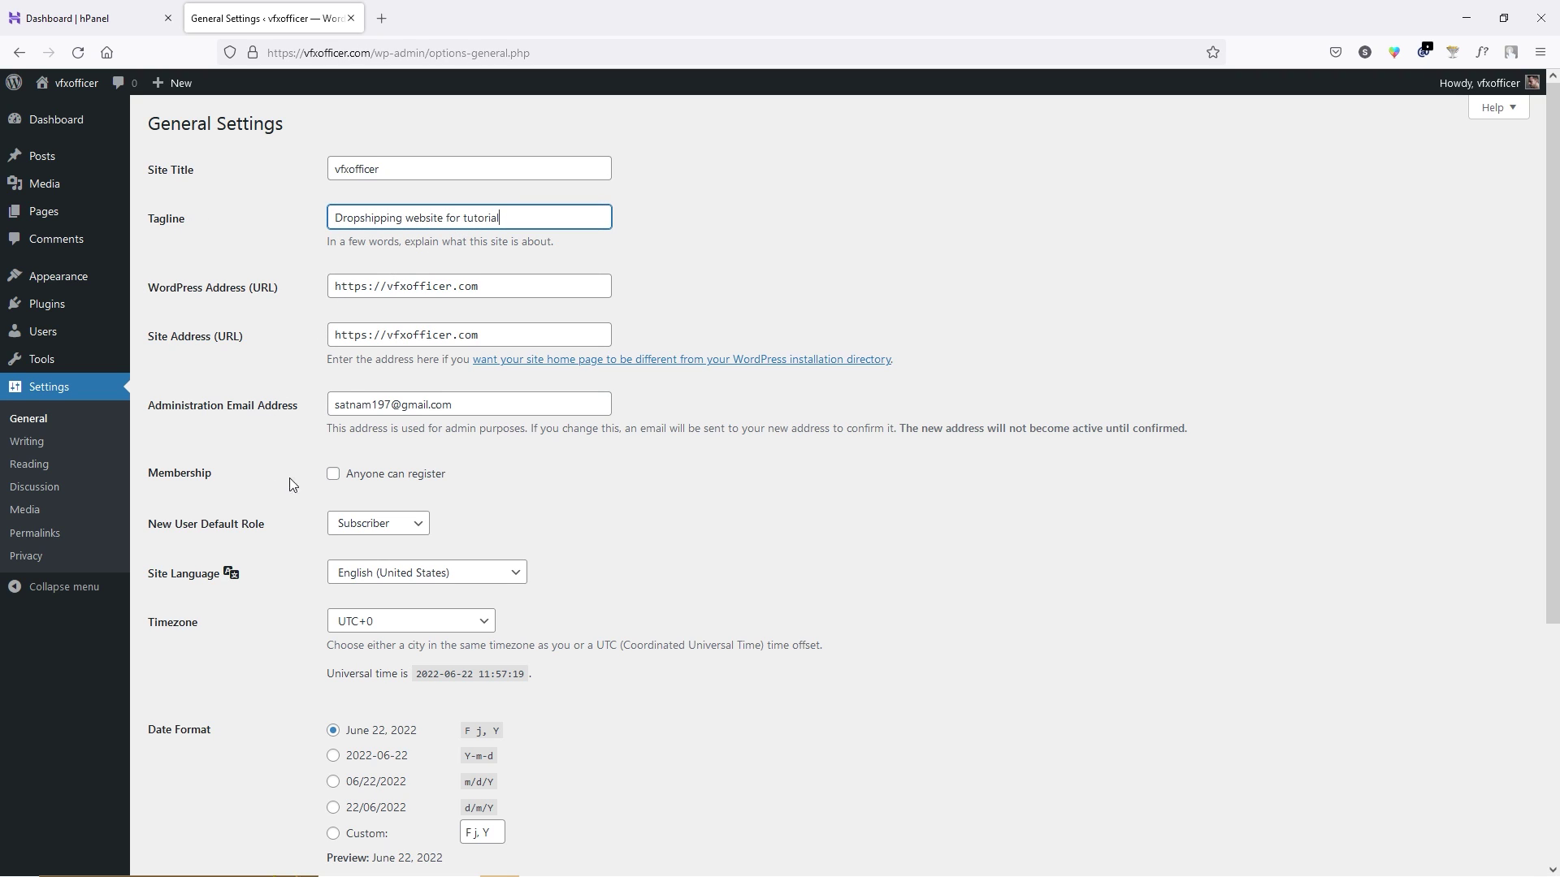
{"action": "left_click", "coordinate": [334, 476]}
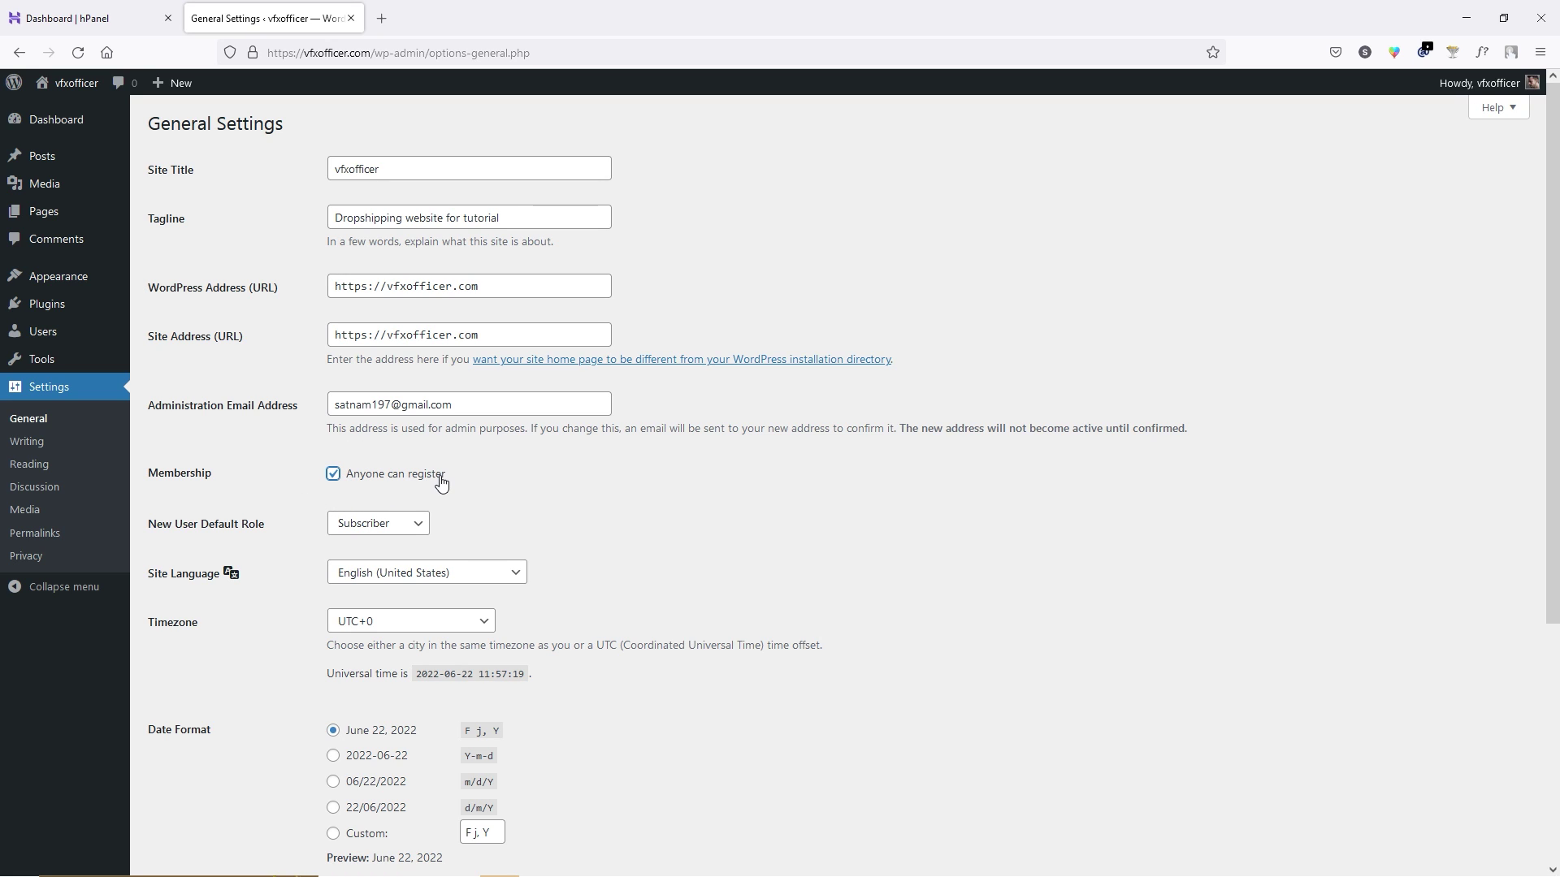
Set the timezone to UTC+5:30 and save the general settings.
{"action": "scroll", "coordinate": [270, 498], "scroll_direction": "down", "scroll_amount": 2}
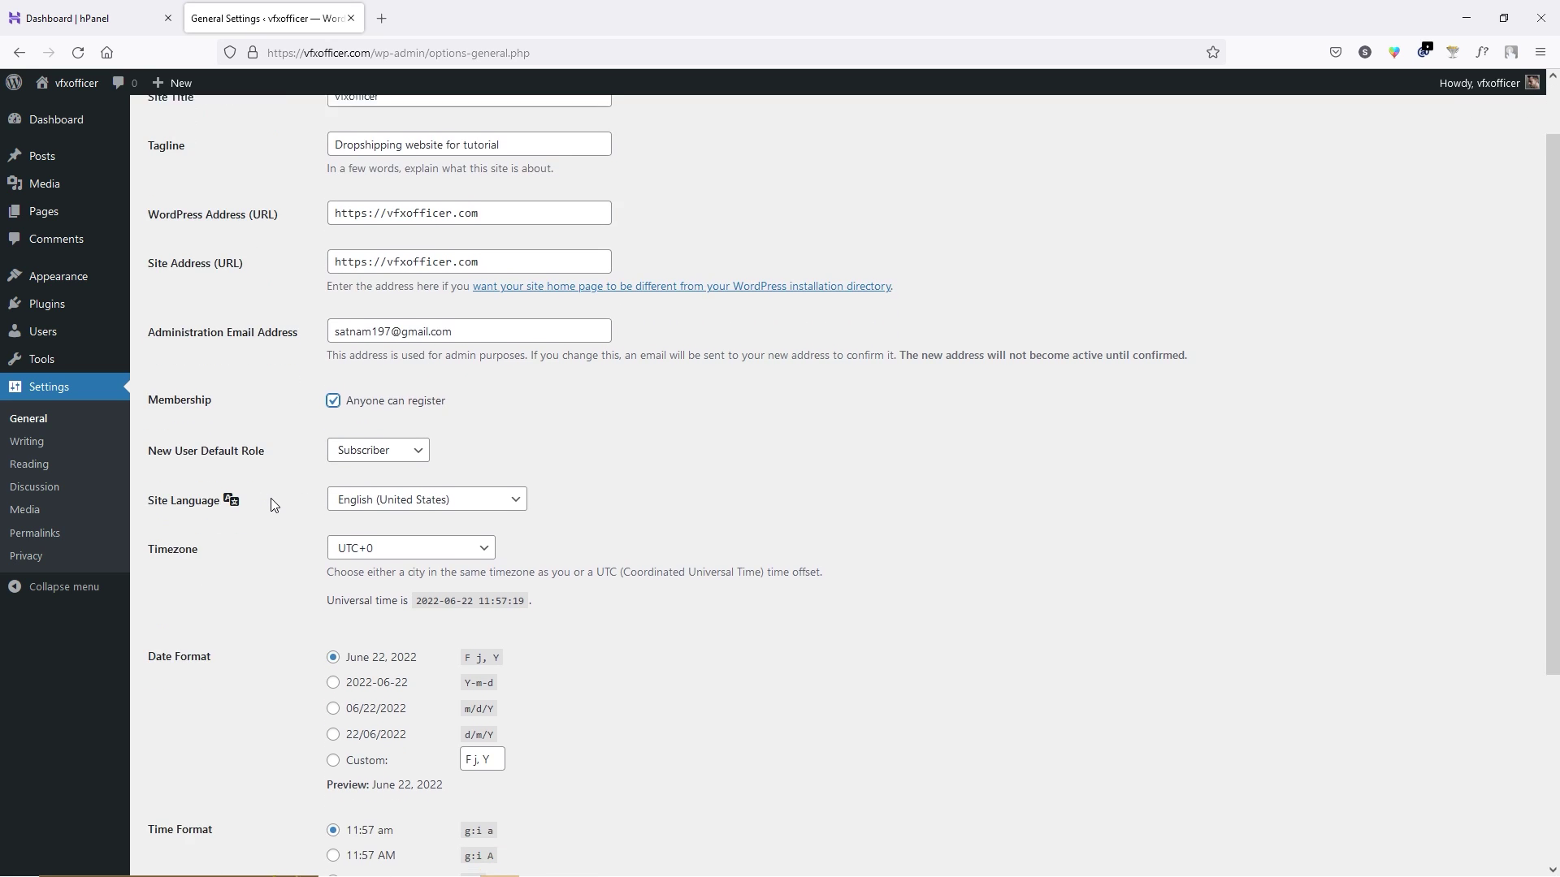
{"action": "left_click", "coordinate": [408, 548]}
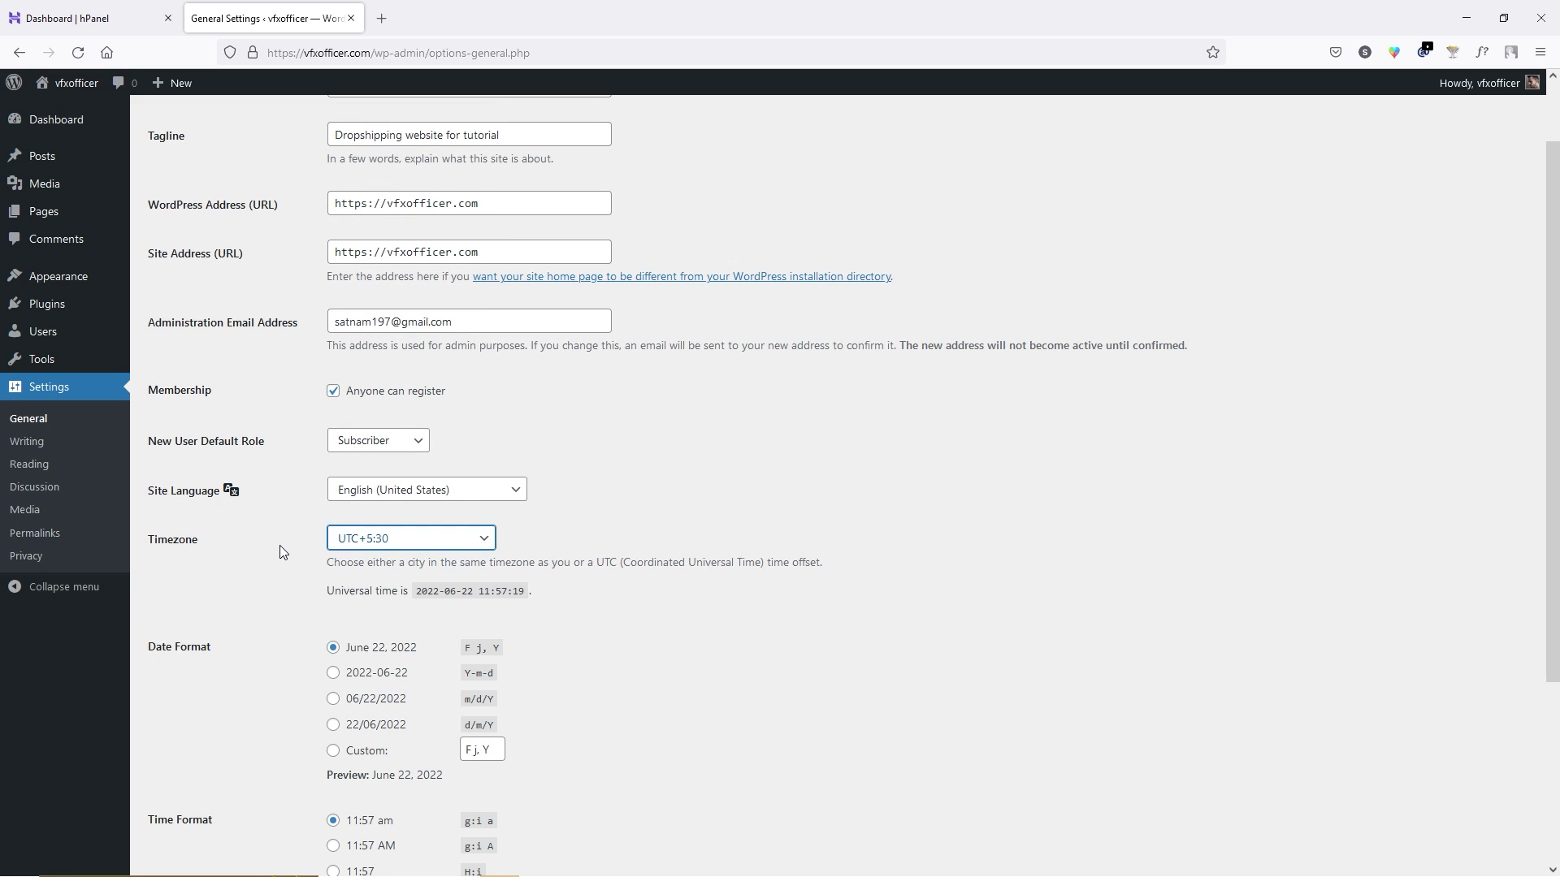
{"action": "scroll", "coordinate": [280, 547], "scroll_direction": "down", "scroll_amount": 3}
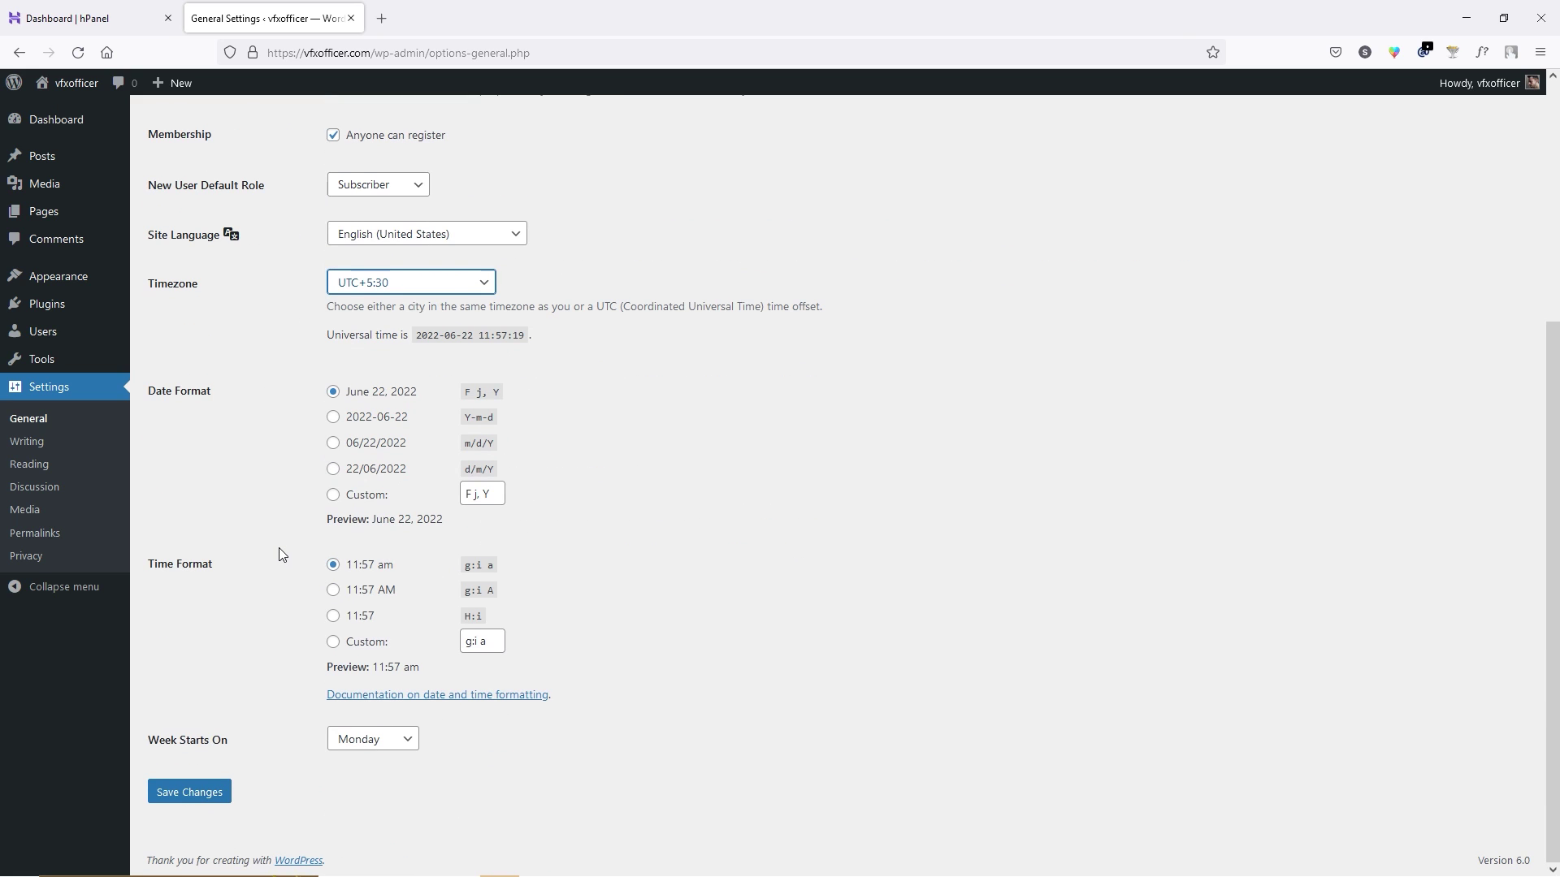
{"action": "left_click", "coordinate": [209, 793]}
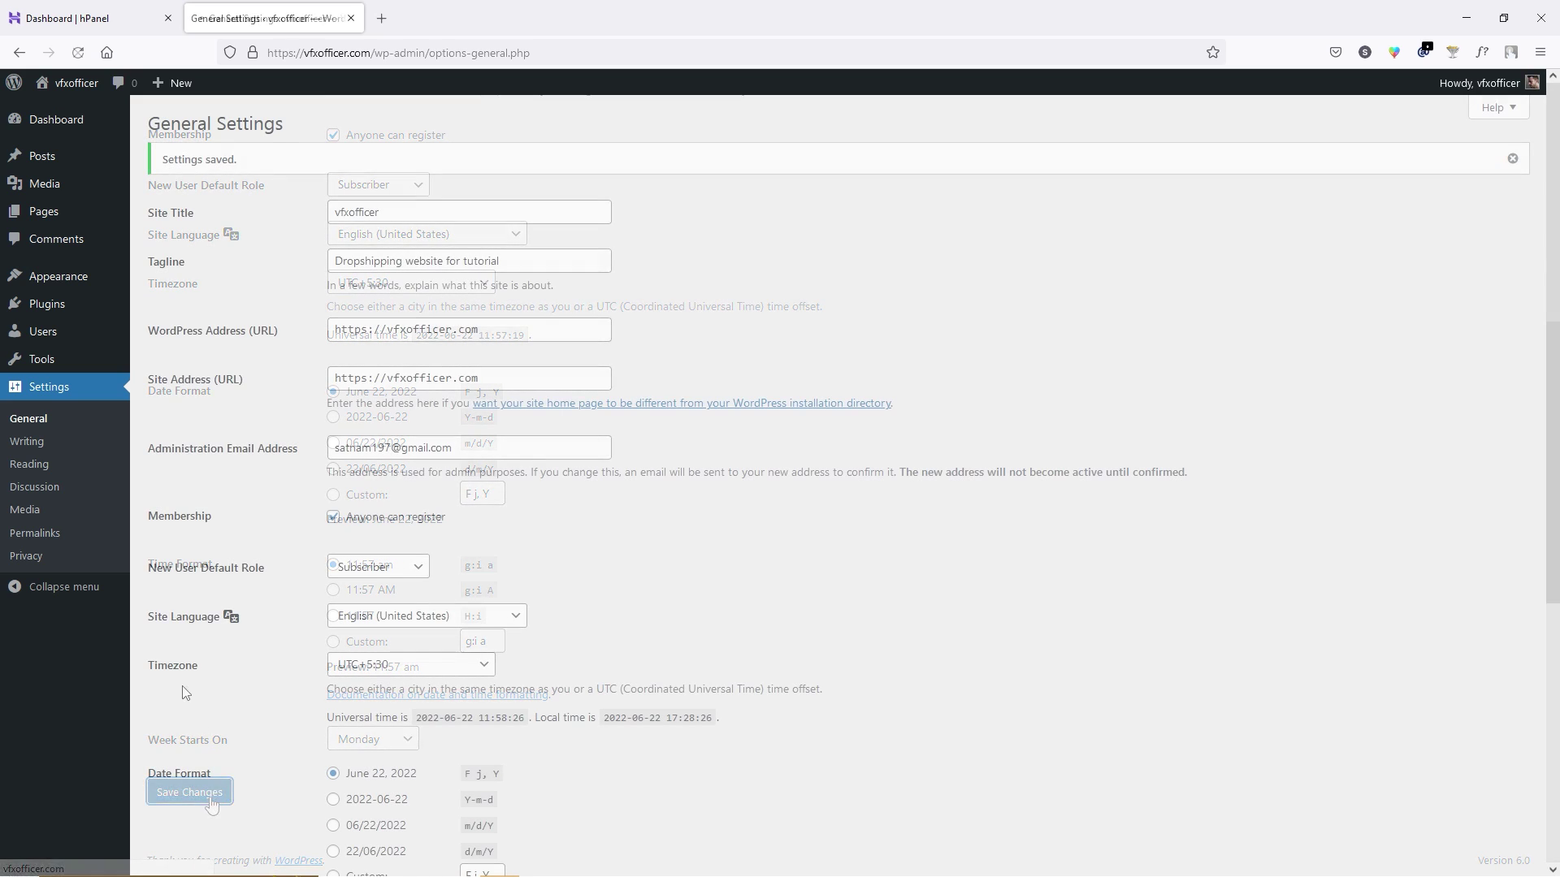
Look over the Writing and Reading settings, then go to Discussion settings.
{"action": "left_click", "coordinate": [29, 442]}
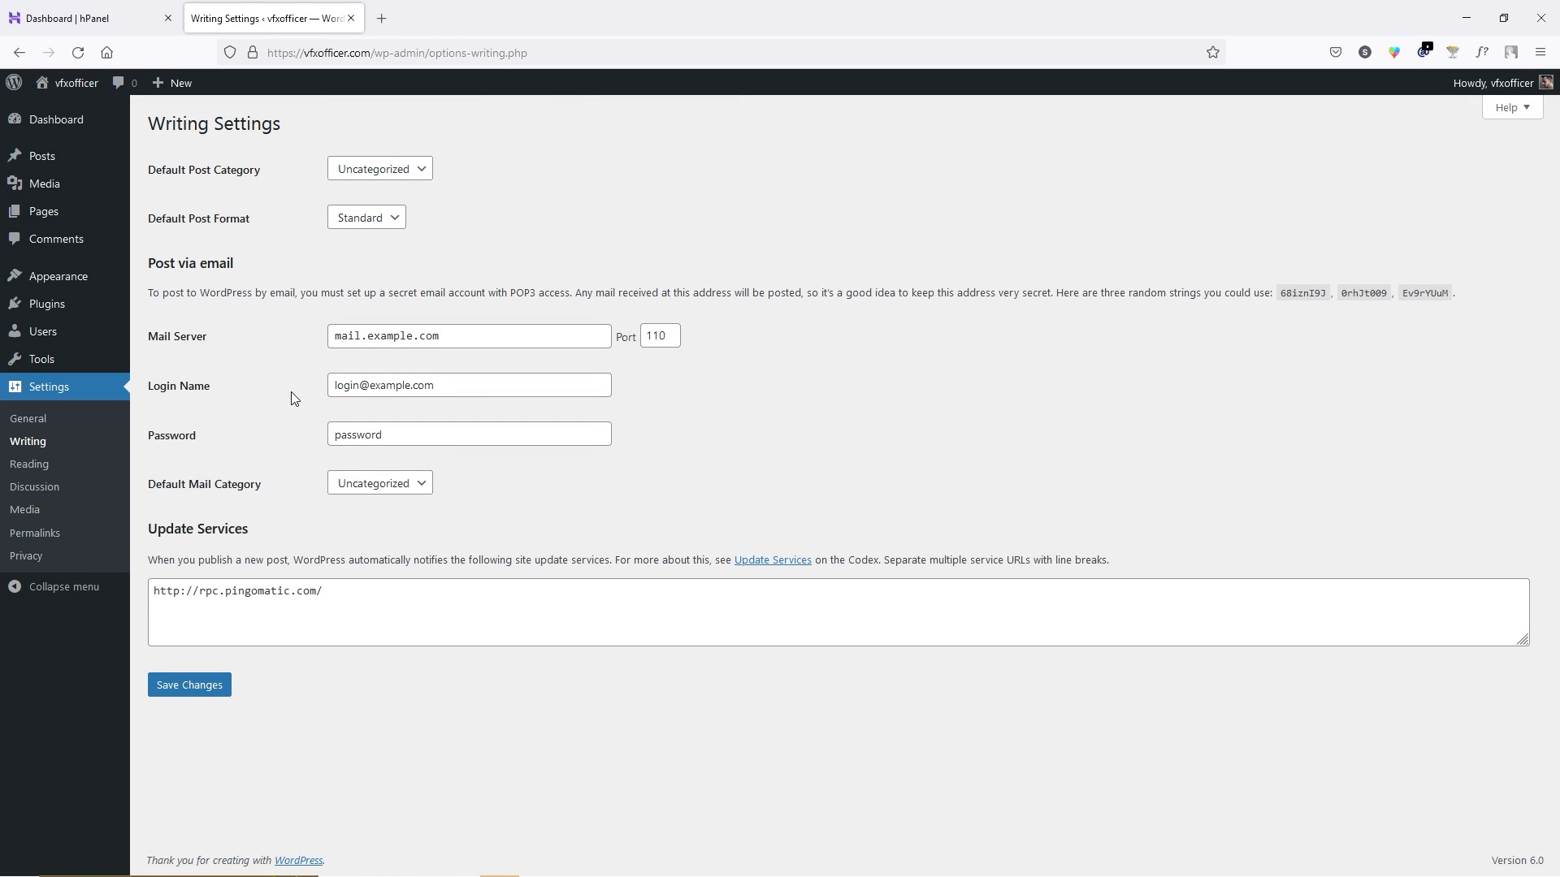
{"action": "left_click", "coordinate": [28, 472]}
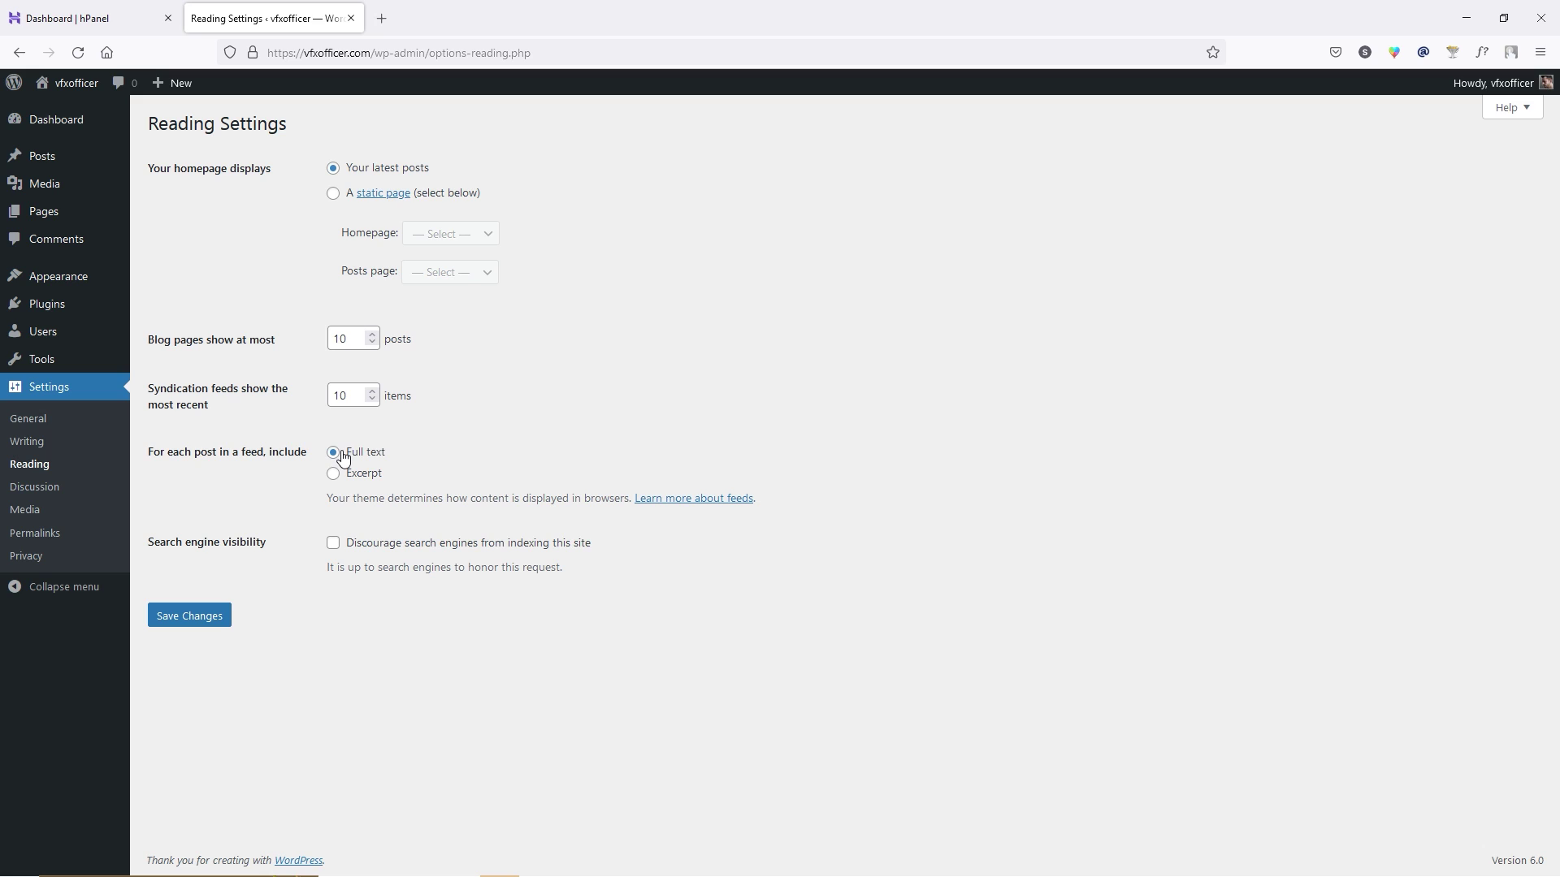
{"action": "left_click", "coordinate": [55, 493]}
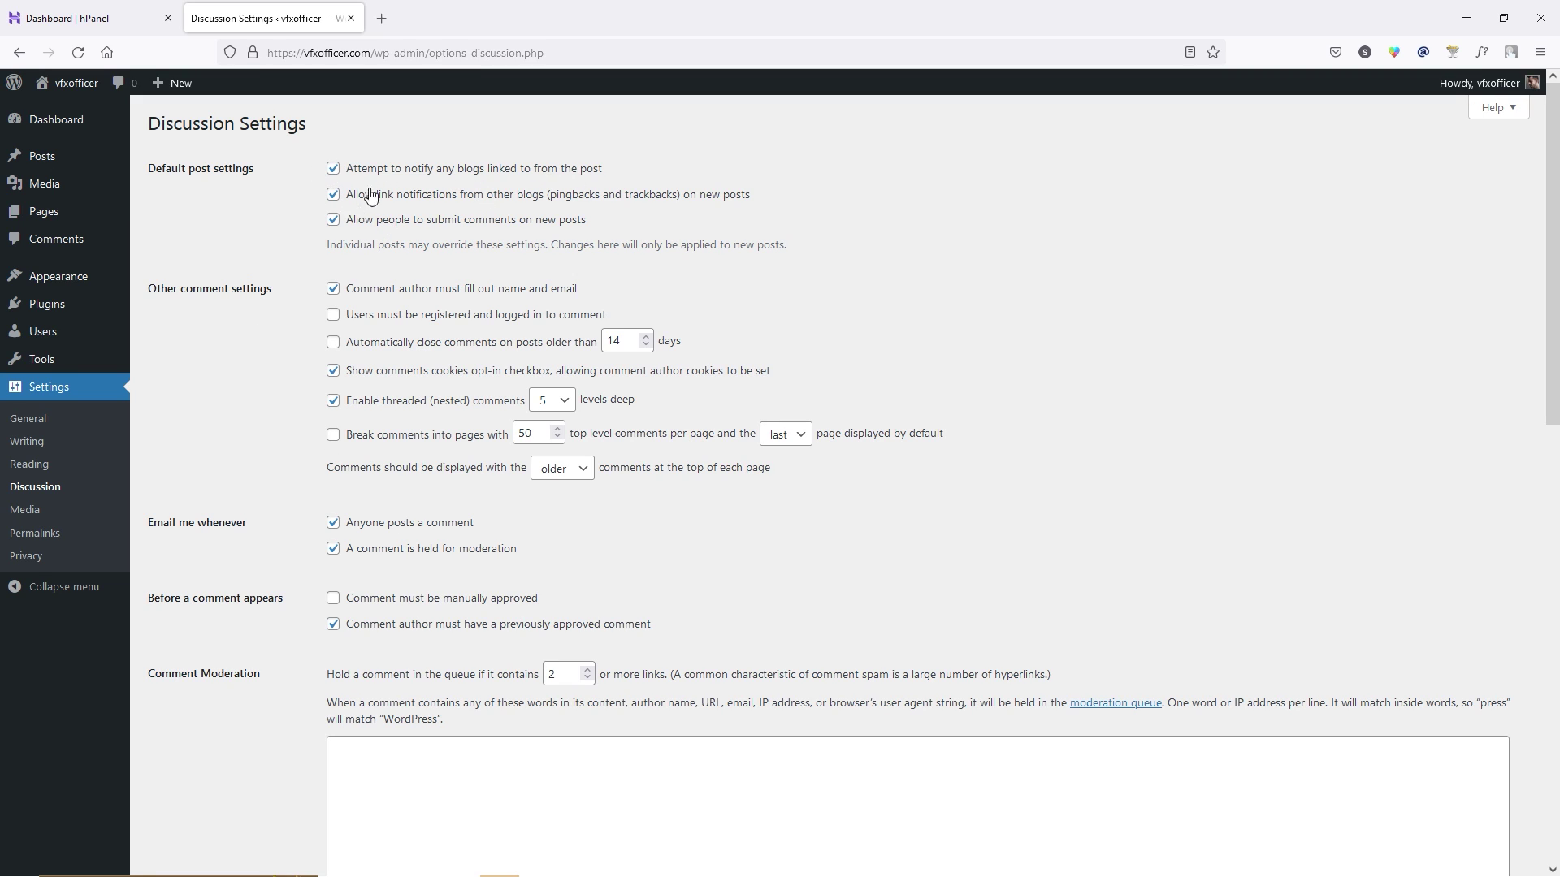
Tick 'Users must be registered and logged in to comment' and save the Discussion settings.
{"action": "left_click", "coordinate": [334, 321]}
{"action": "scroll", "coordinate": [268, 350], "scroll_direction": "down", "scroll_amount": 10}
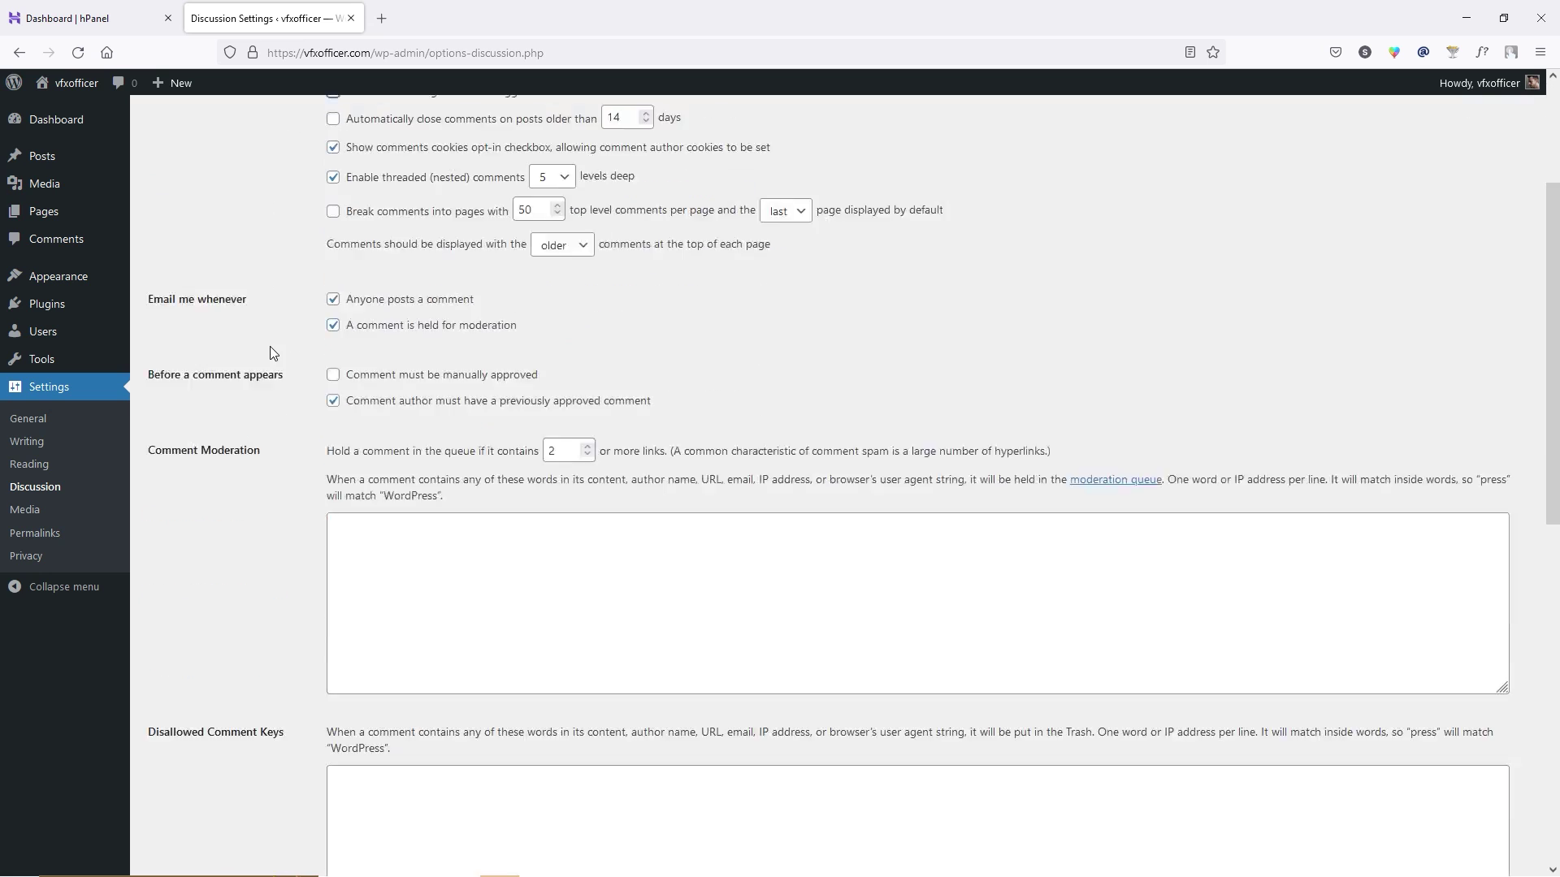
{"action": "scroll", "coordinate": [262, 357], "scroll_direction": "down", "scroll_amount": 3}
{"action": "left_click", "coordinate": [190, 793]}
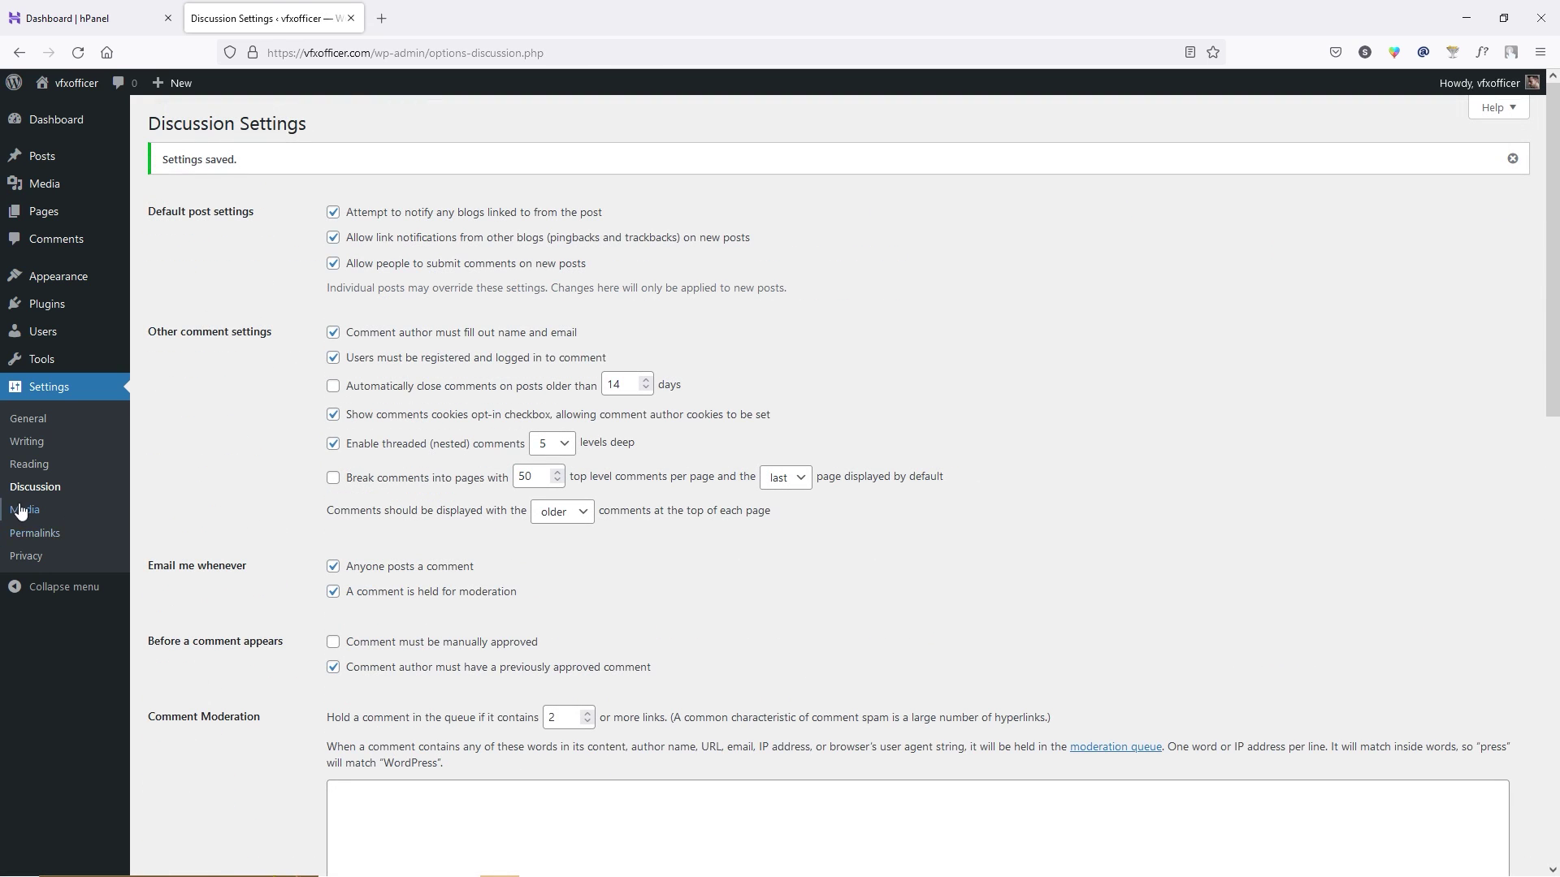
{"action": "left_click", "coordinate": [32, 534]}
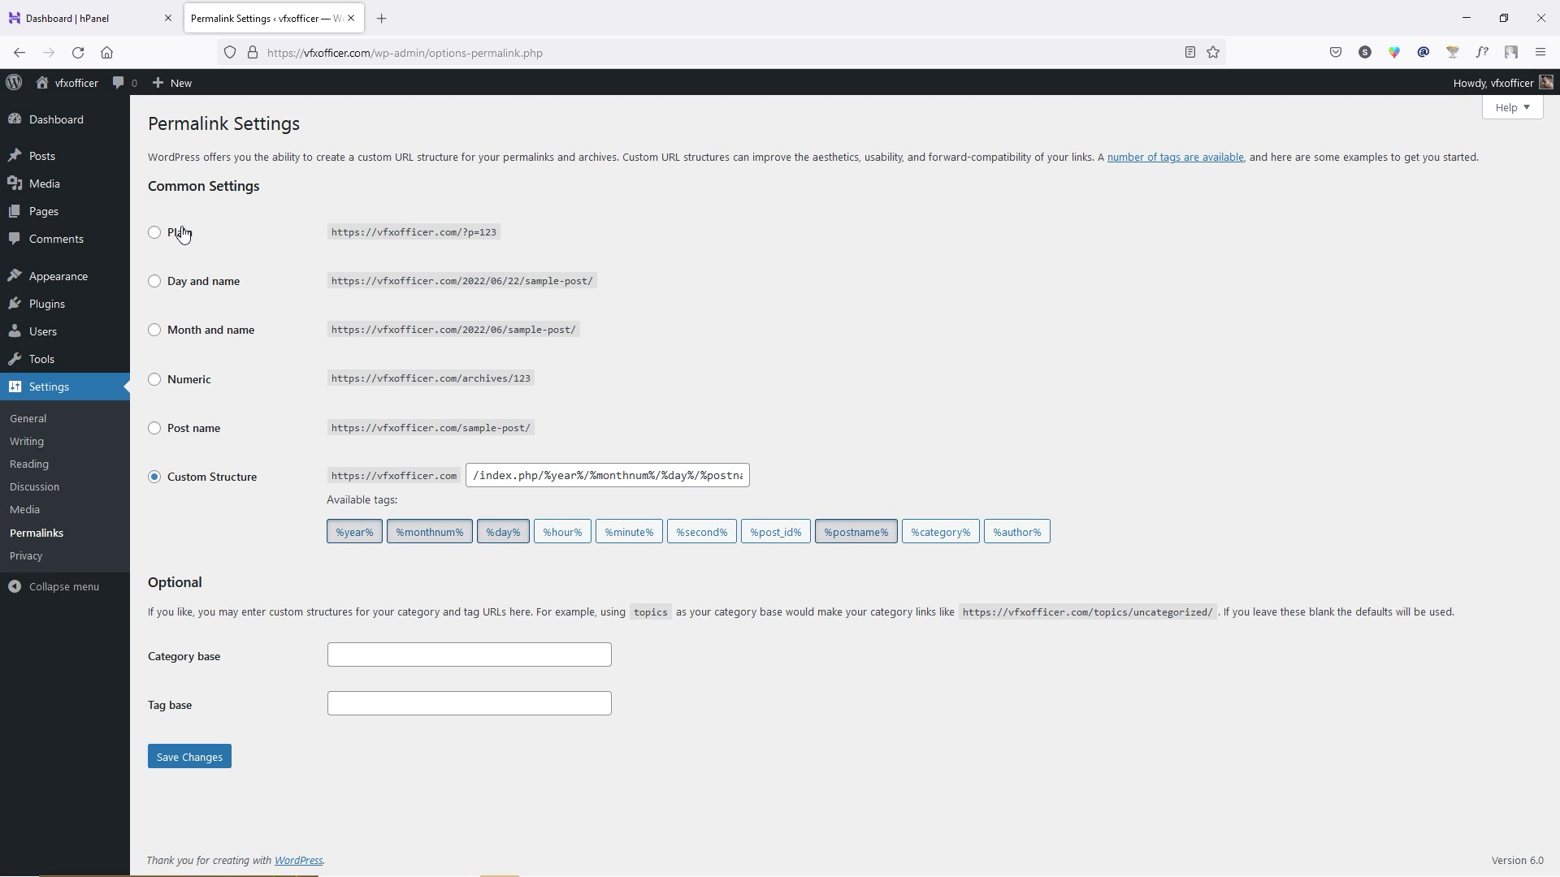
Save permalinks as Post name, confirm Privacy Policy as the privacy page, and return to the Dashboard.
{"action": "left_click", "coordinate": [156, 431]}
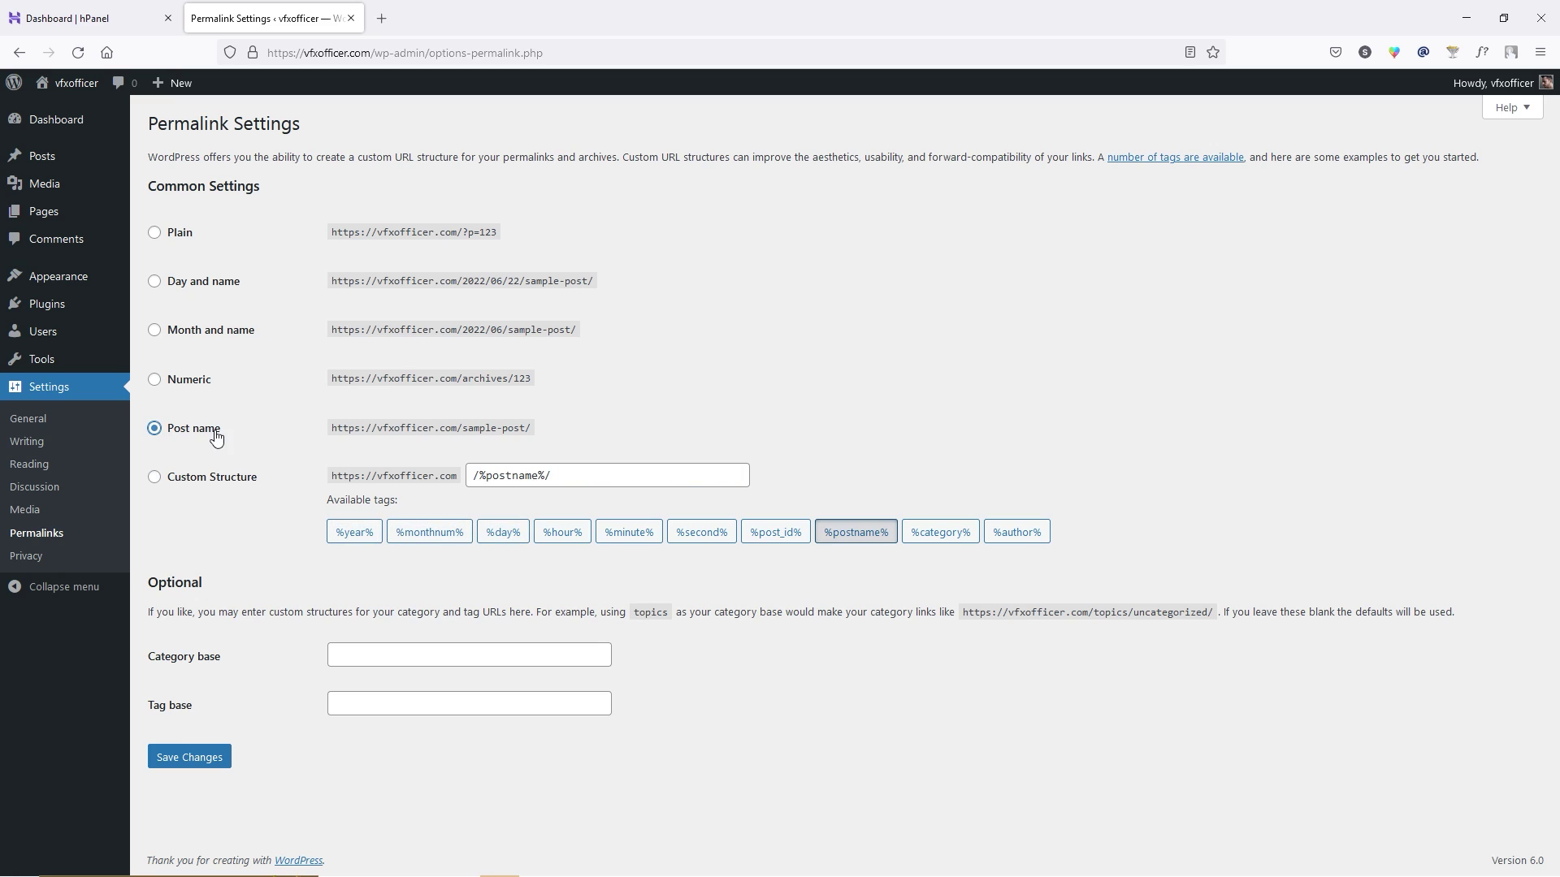
{"action": "left_click", "coordinate": [195, 758]}
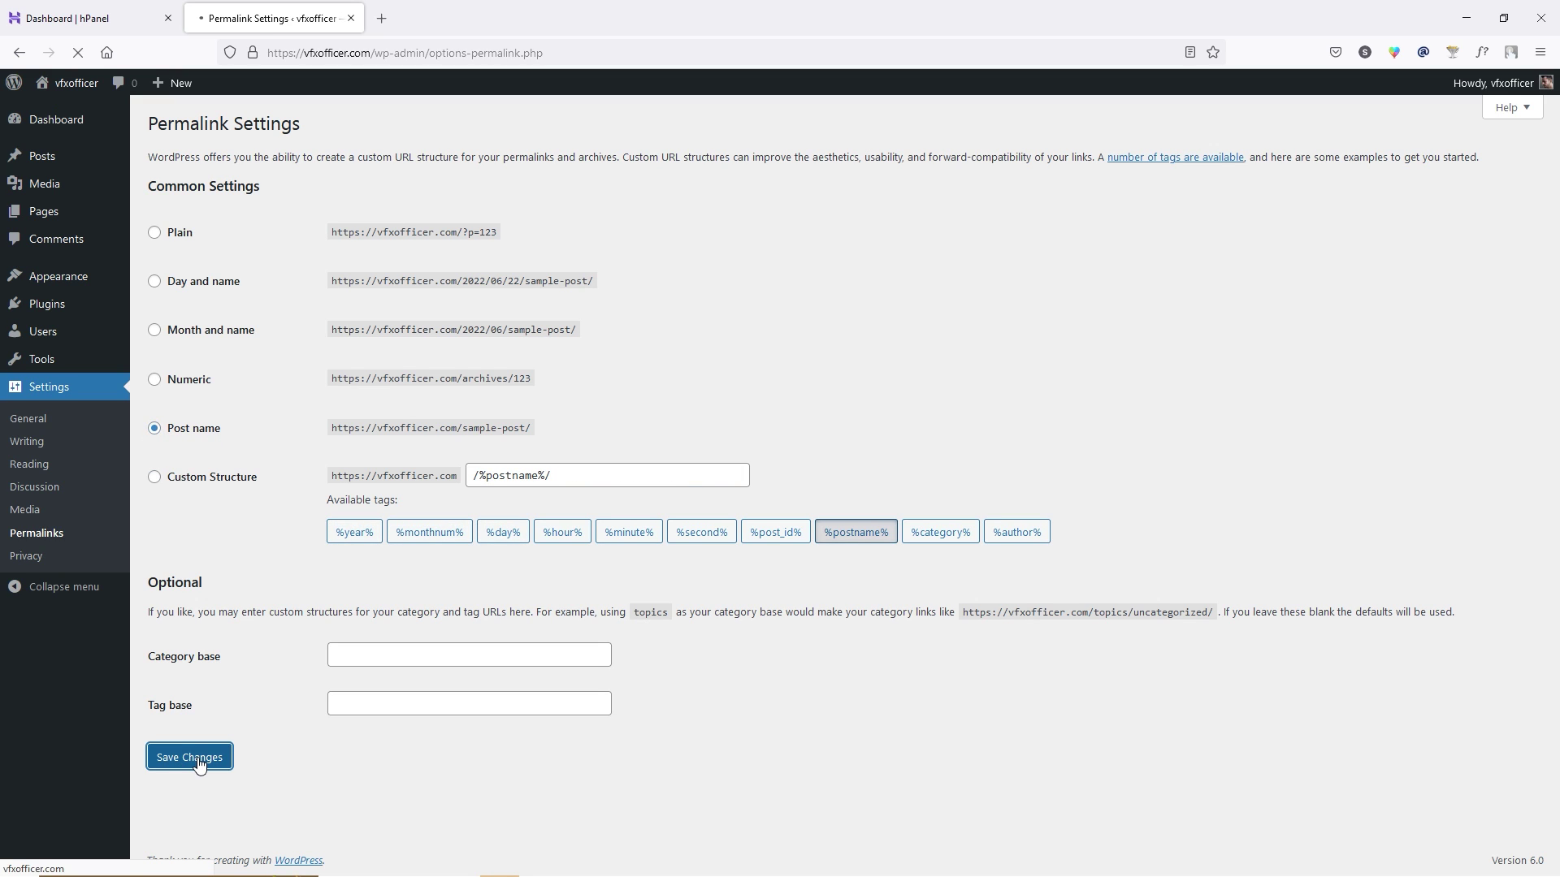
{"action": "left_click", "coordinate": [36, 557]}
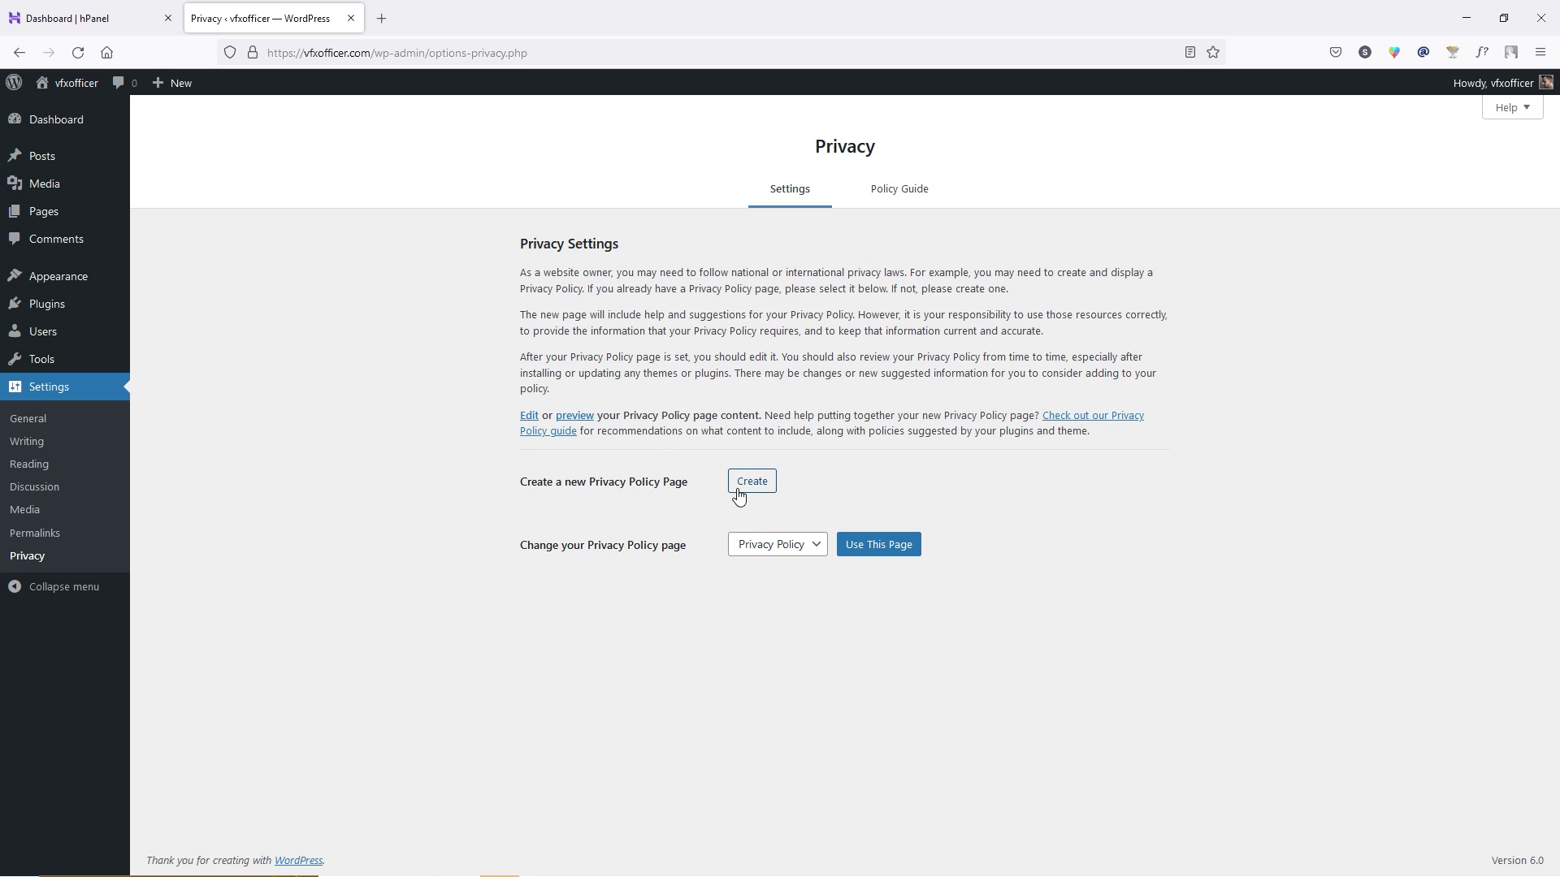
{"action": "mouse_move", "coordinate": [65, 200]}
{"action": "left_click", "coordinate": [817, 550]}
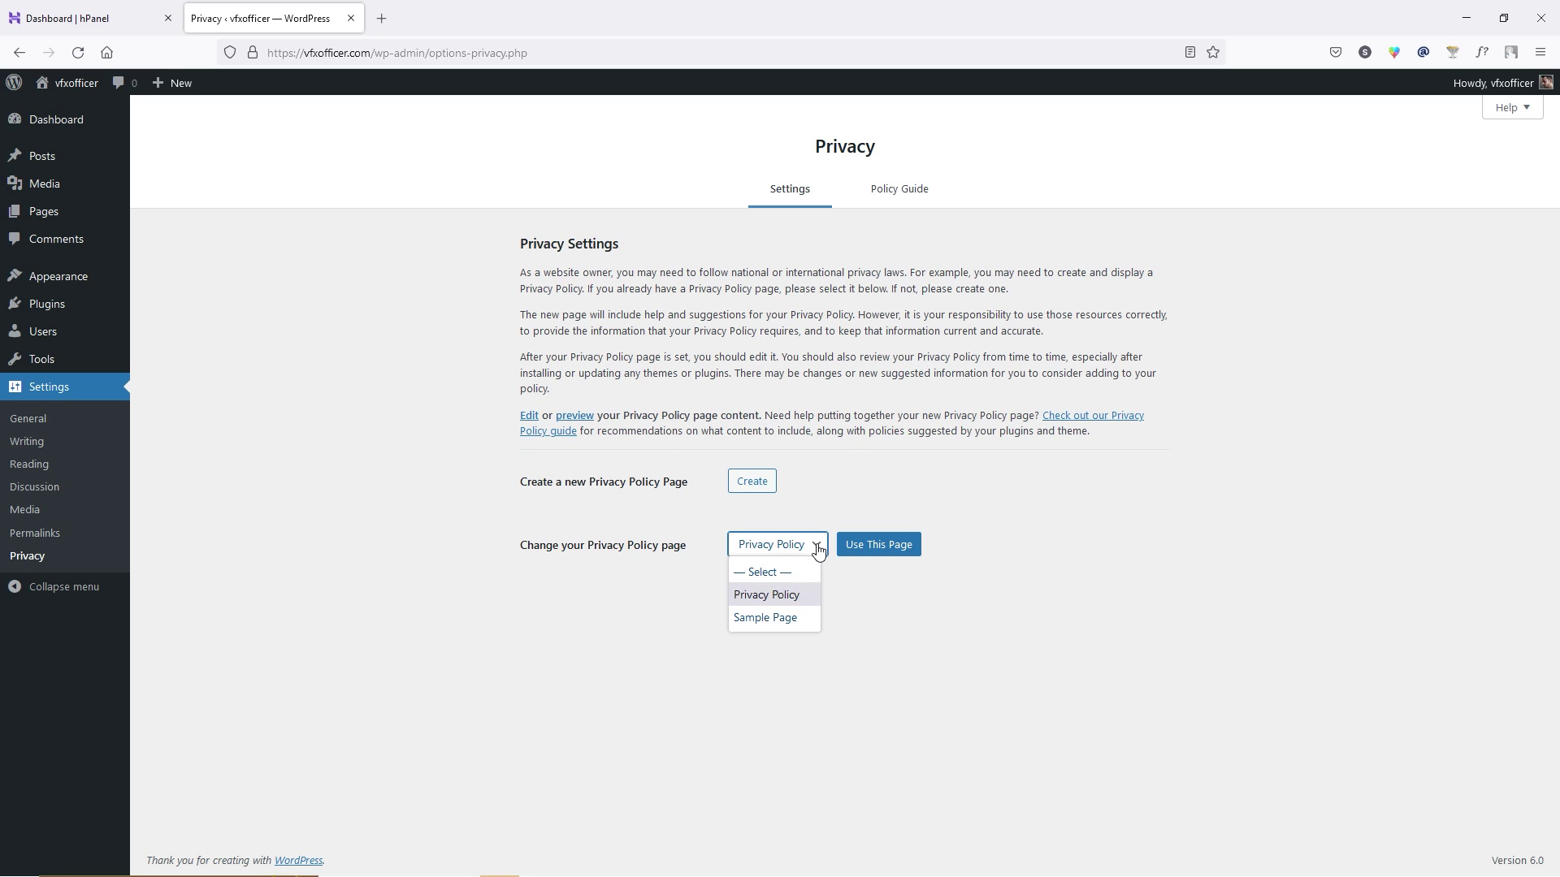
{"action": "left_click", "coordinate": [899, 600]}
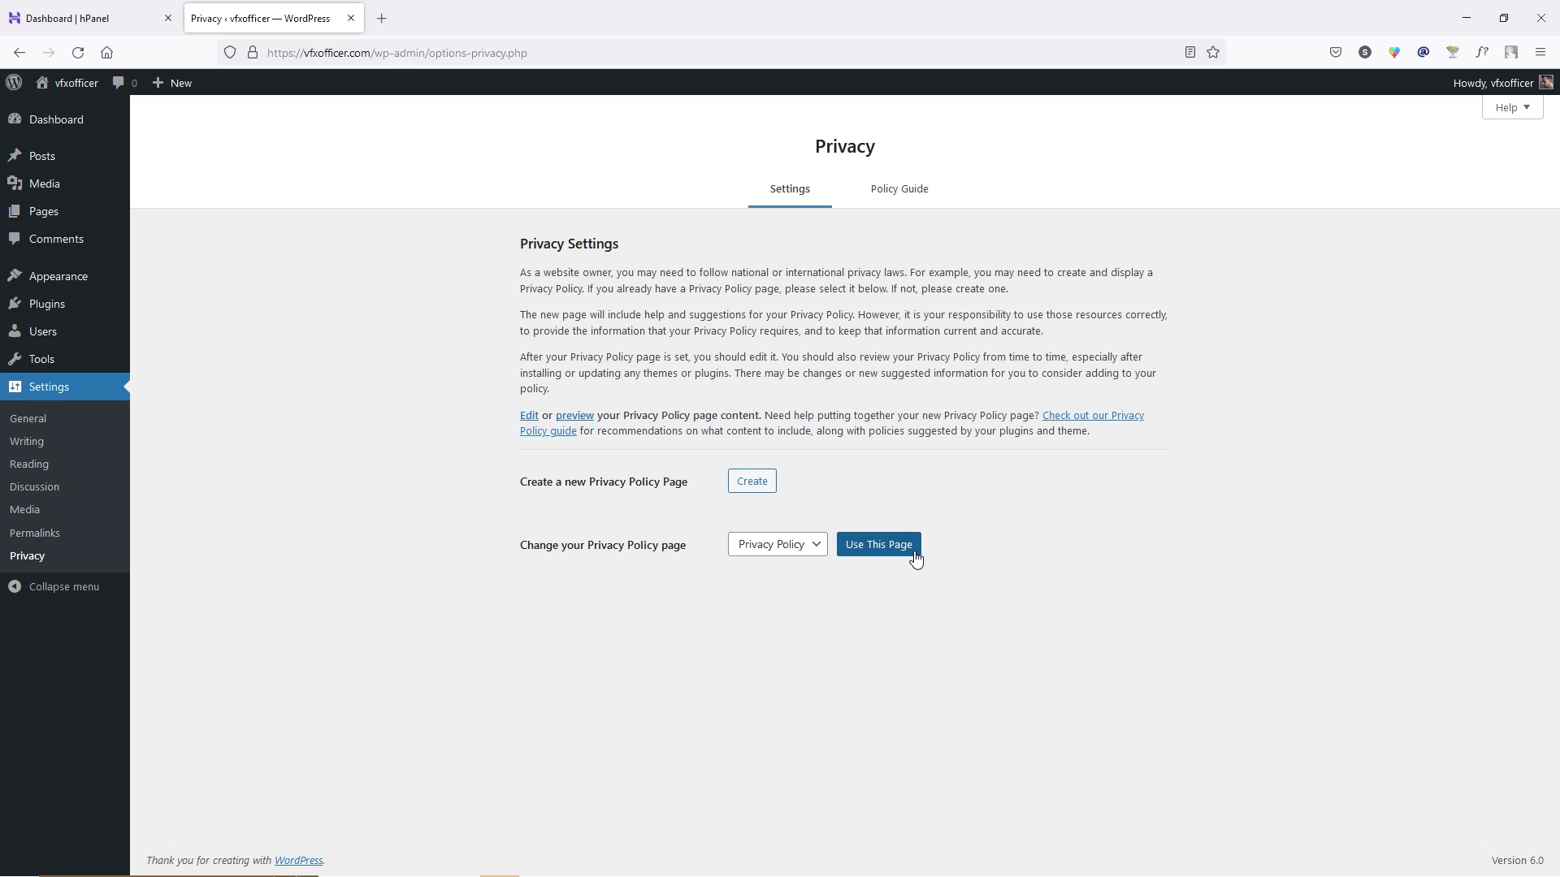
{"action": "left_click", "coordinate": [70, 126]}
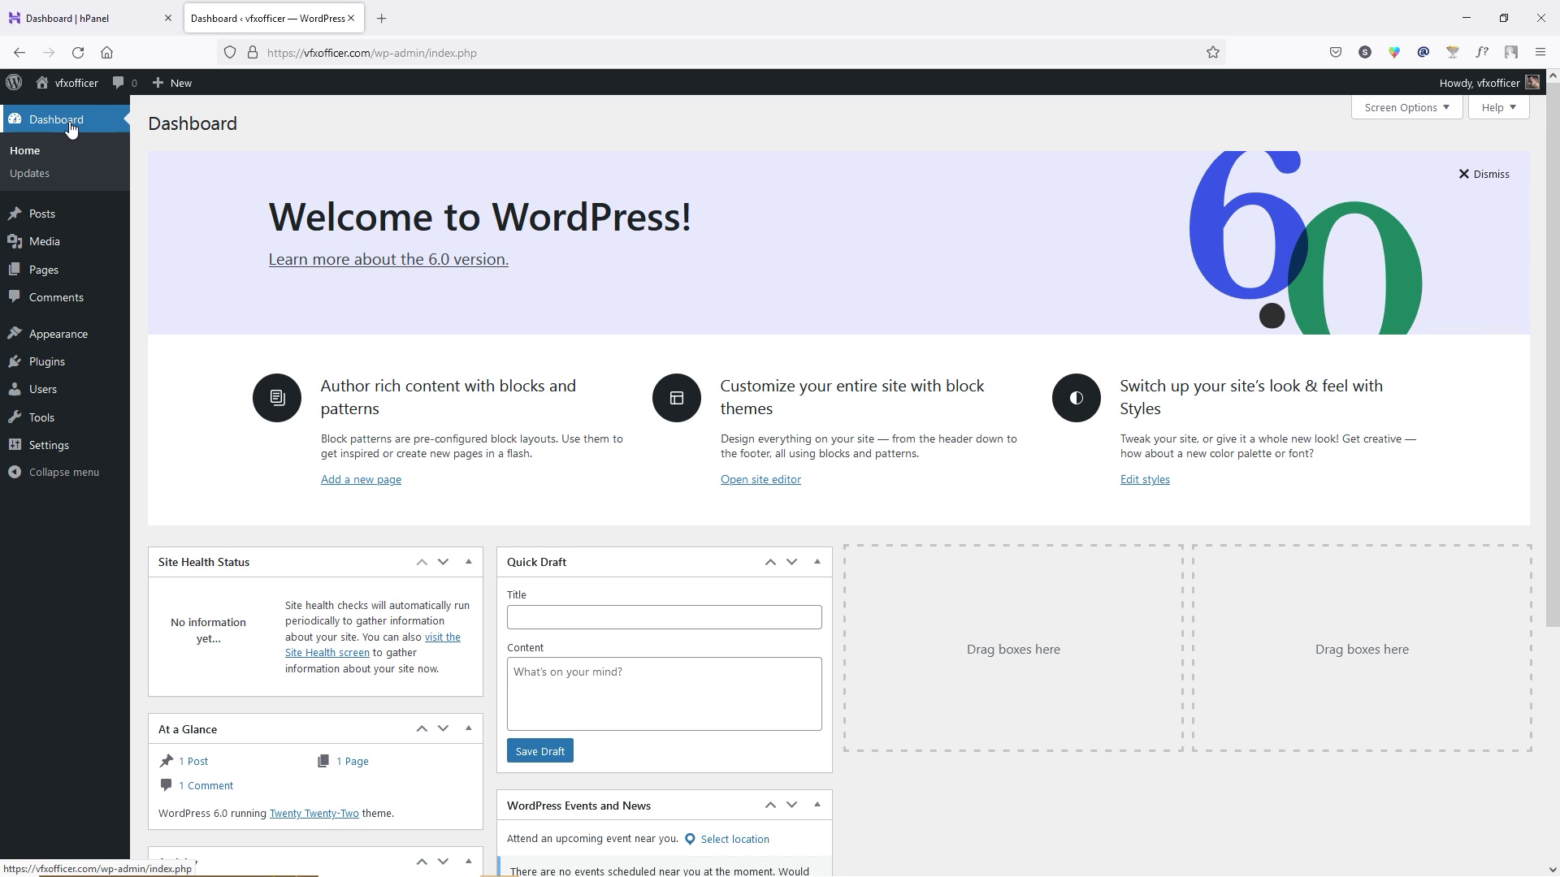
Close the hPanel tab, bring up the theme .zip upload form, and open a blank browser tab.
{"action": "middle_click", "coordinate": [73, 18]}
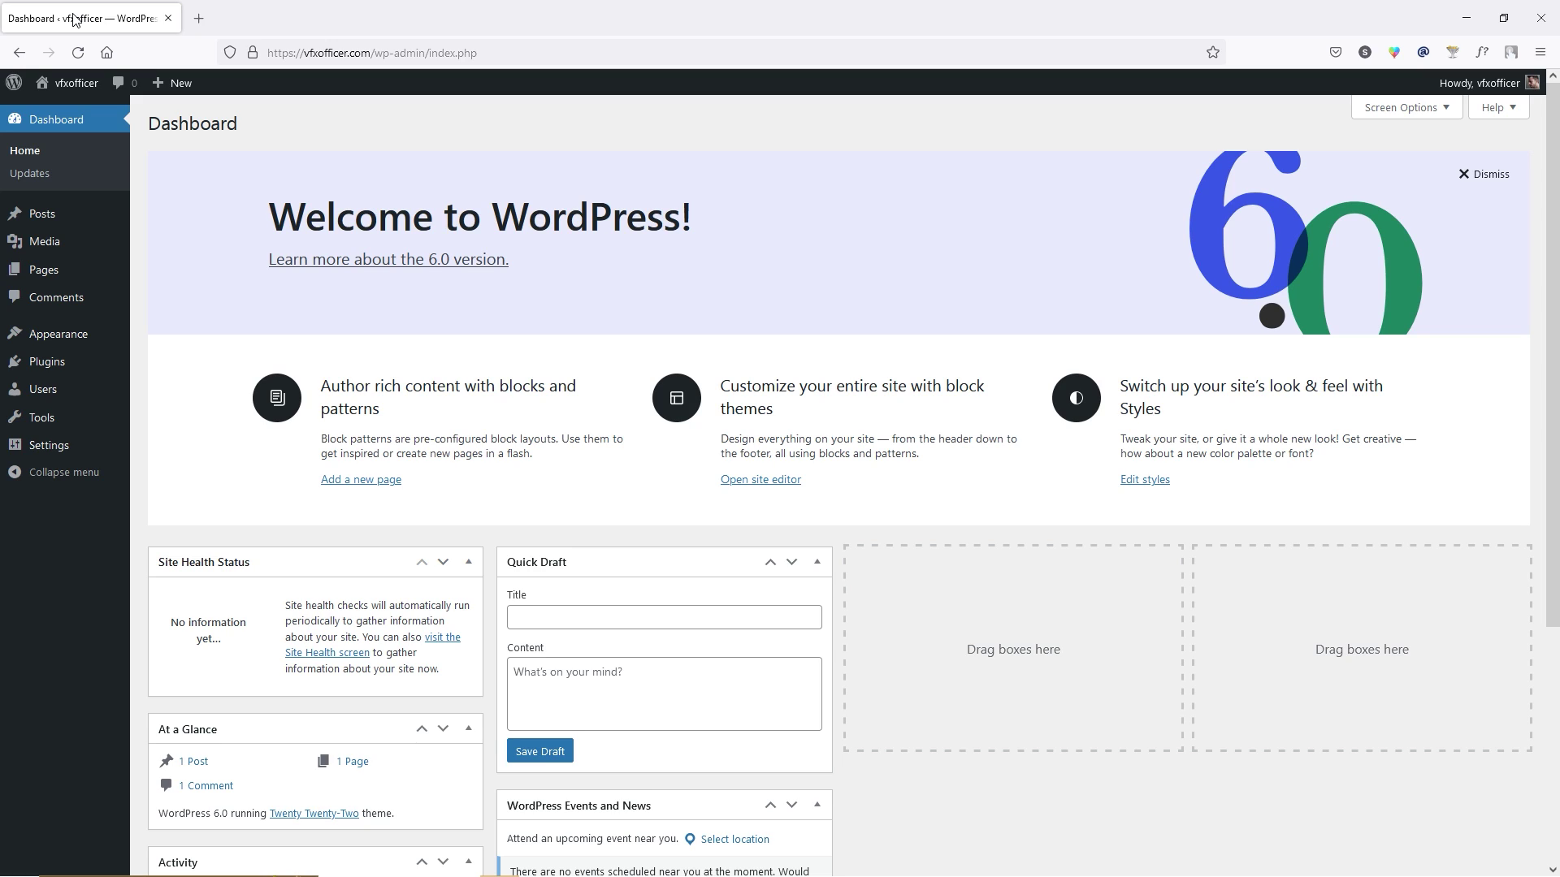
{"action": "mouse_move", "coordinate": [73, 337]}
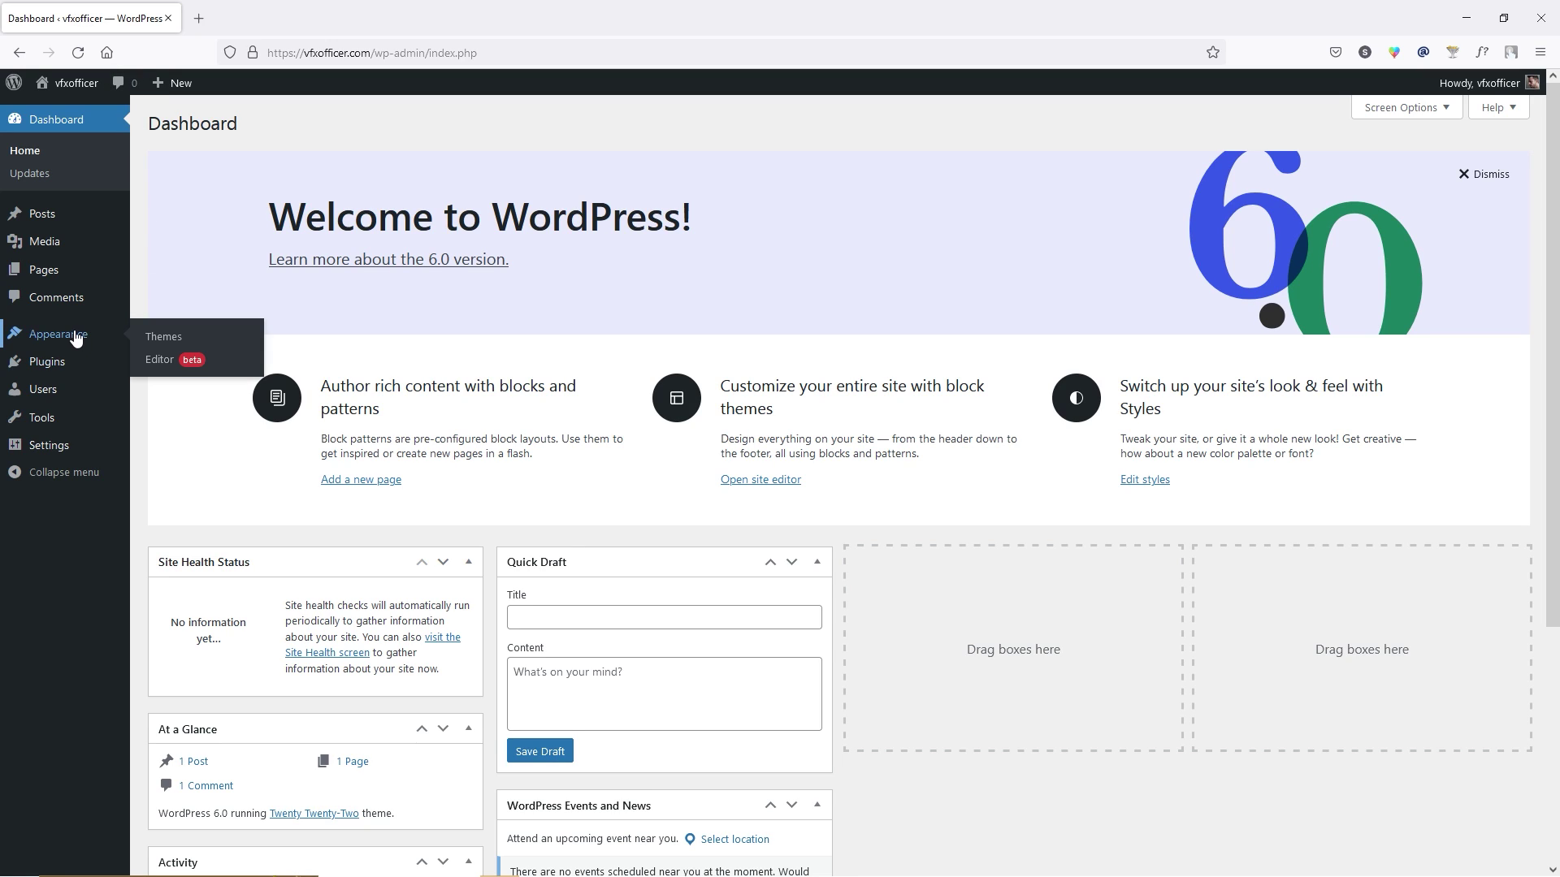
{"action": "left_click", "coordinate": [176, 338]}
{"action": "left_click", "coordinate": [300, 126]}
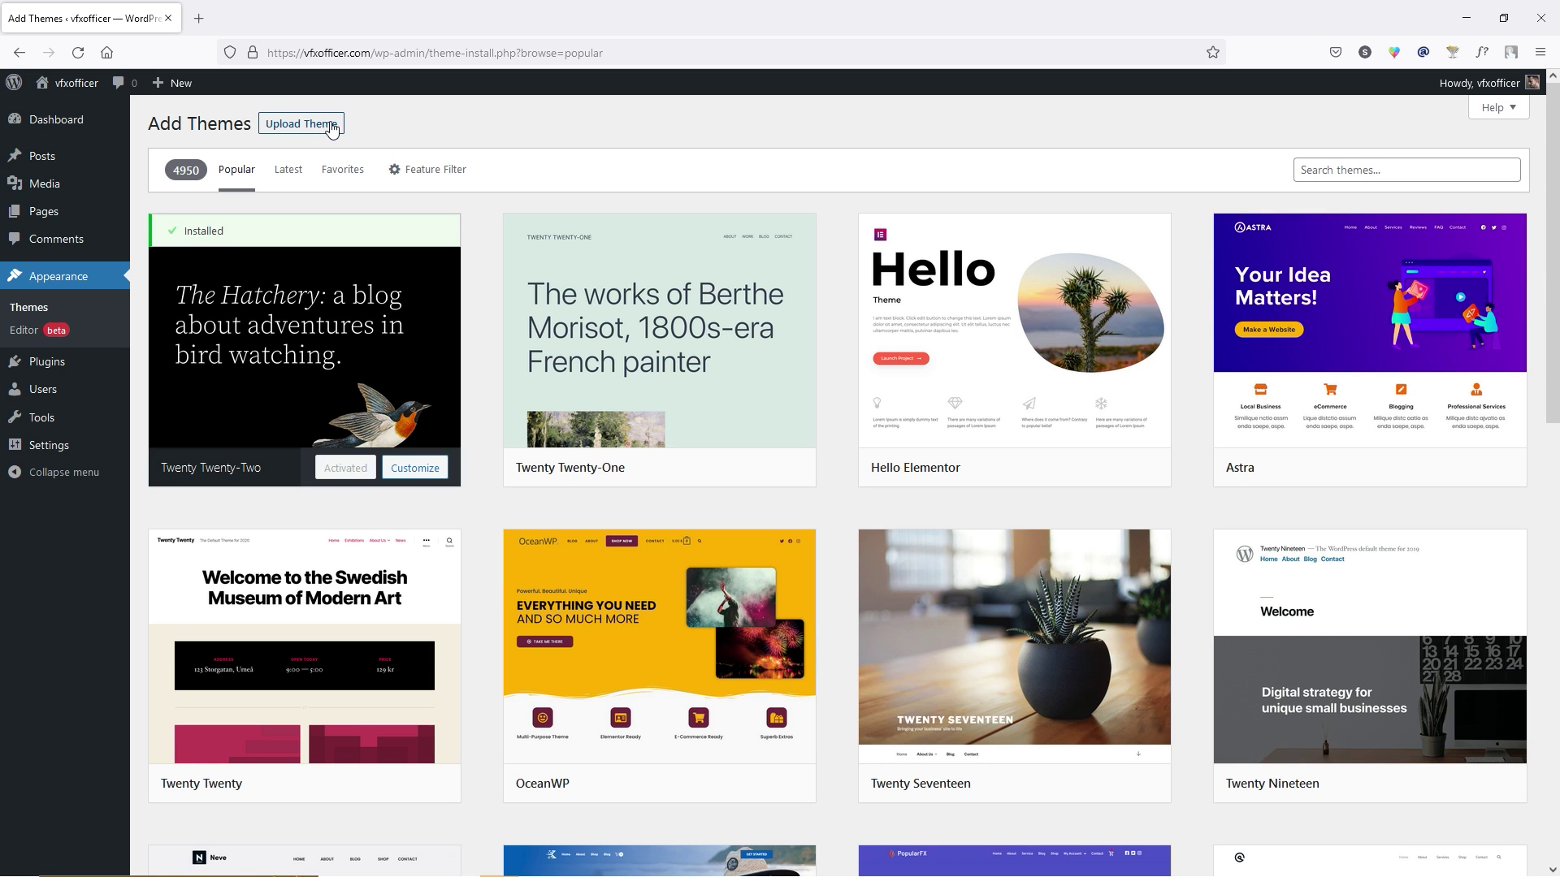
{"action": "left_click", "coordinate": [332, 128]}
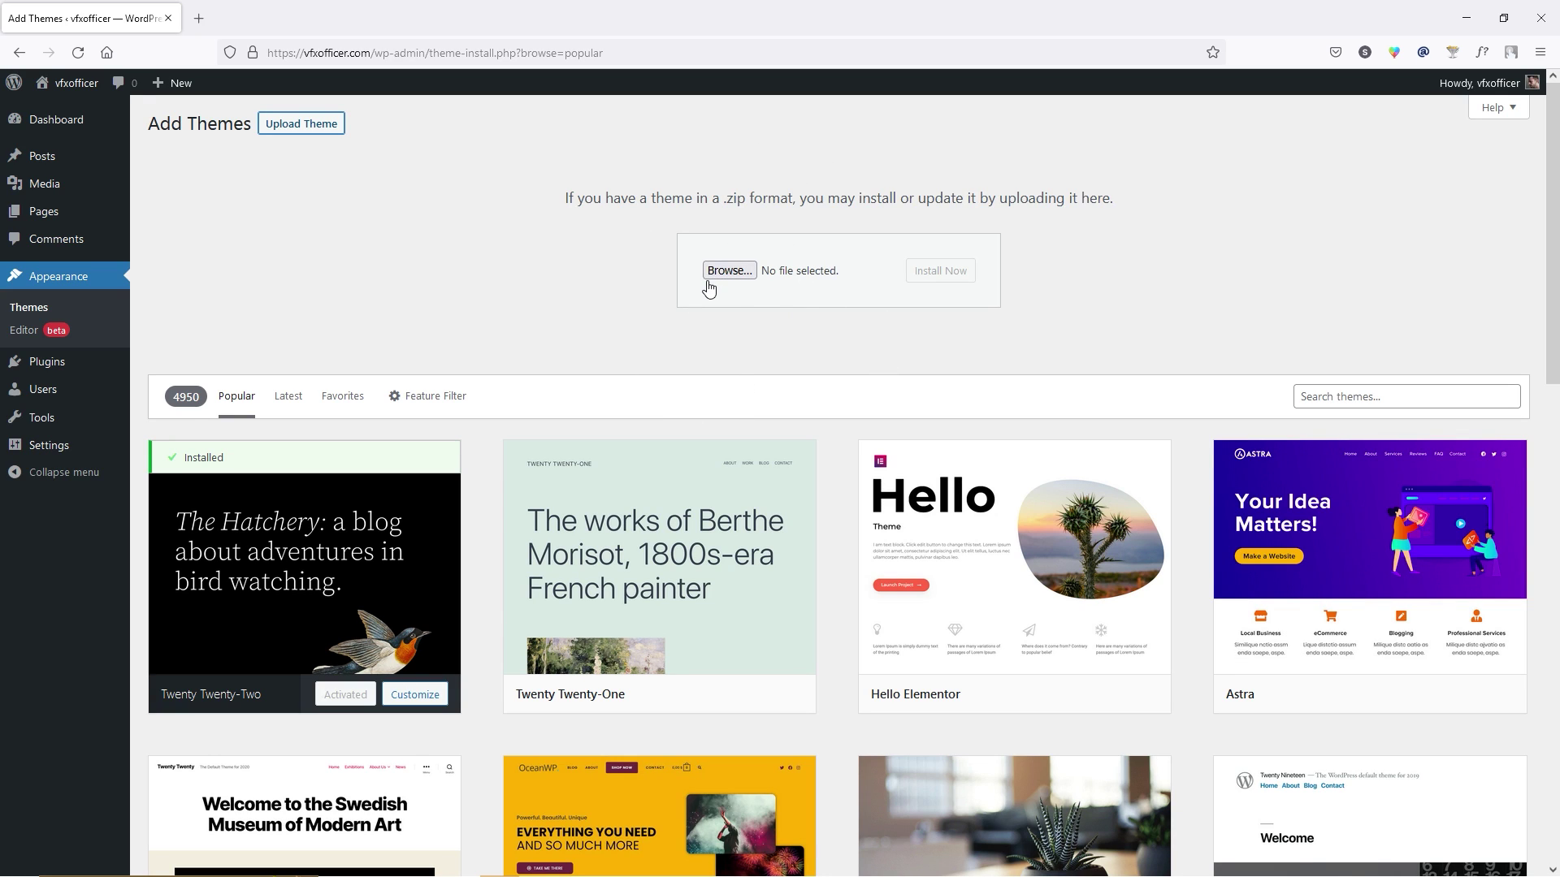
{"action": "left_click", "coordinate": [198, 17]}
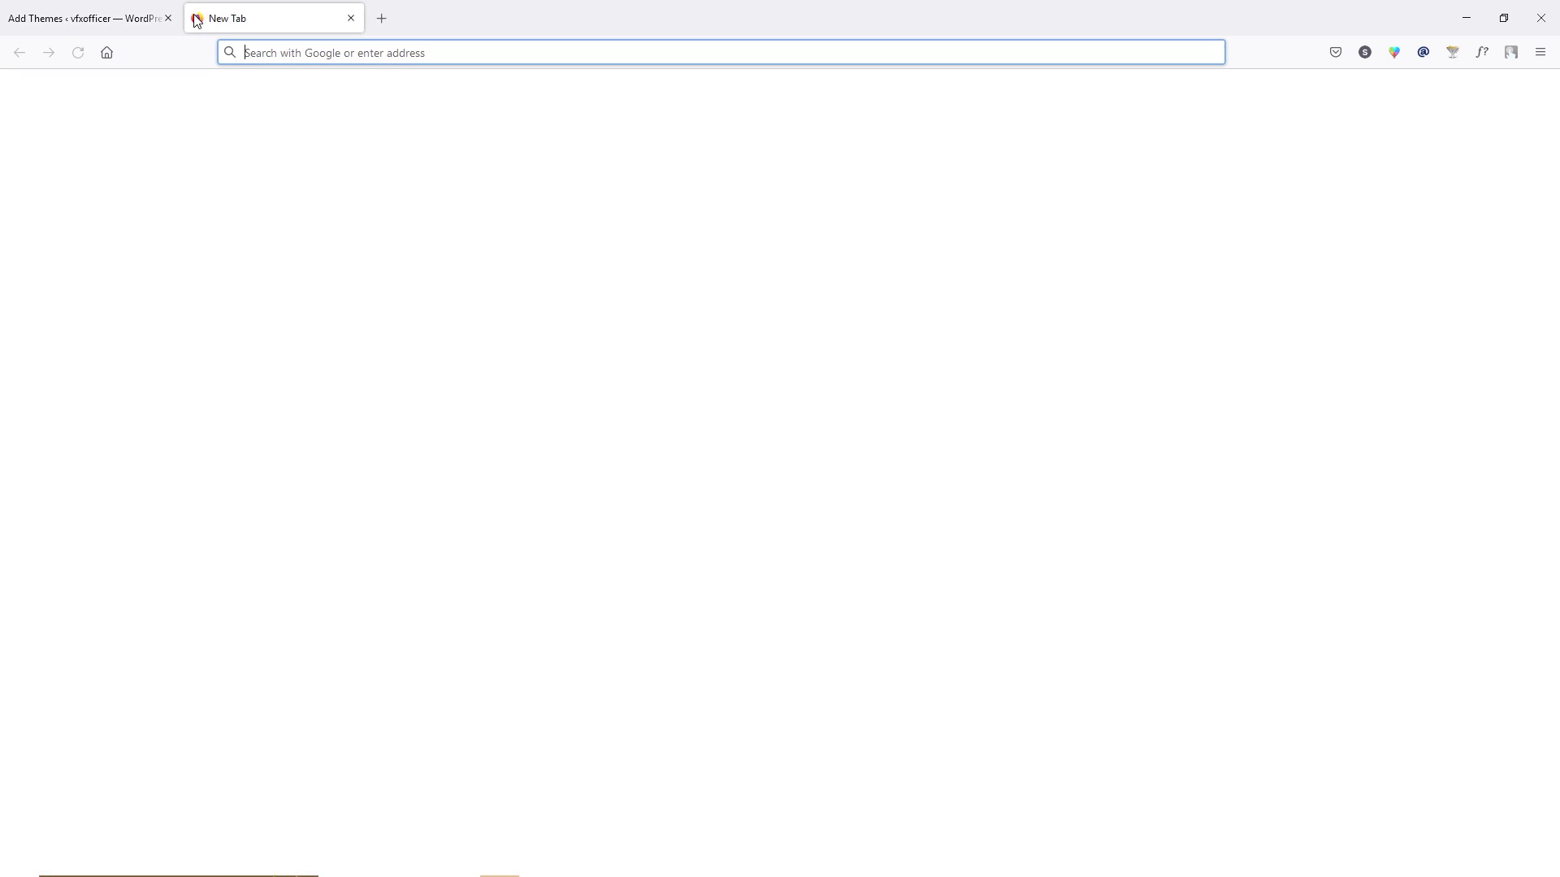
Load the Crocoblock referral link and review the subscription plans, including the $999 Lifetime price.
{"action": "key", "text": "Return"}
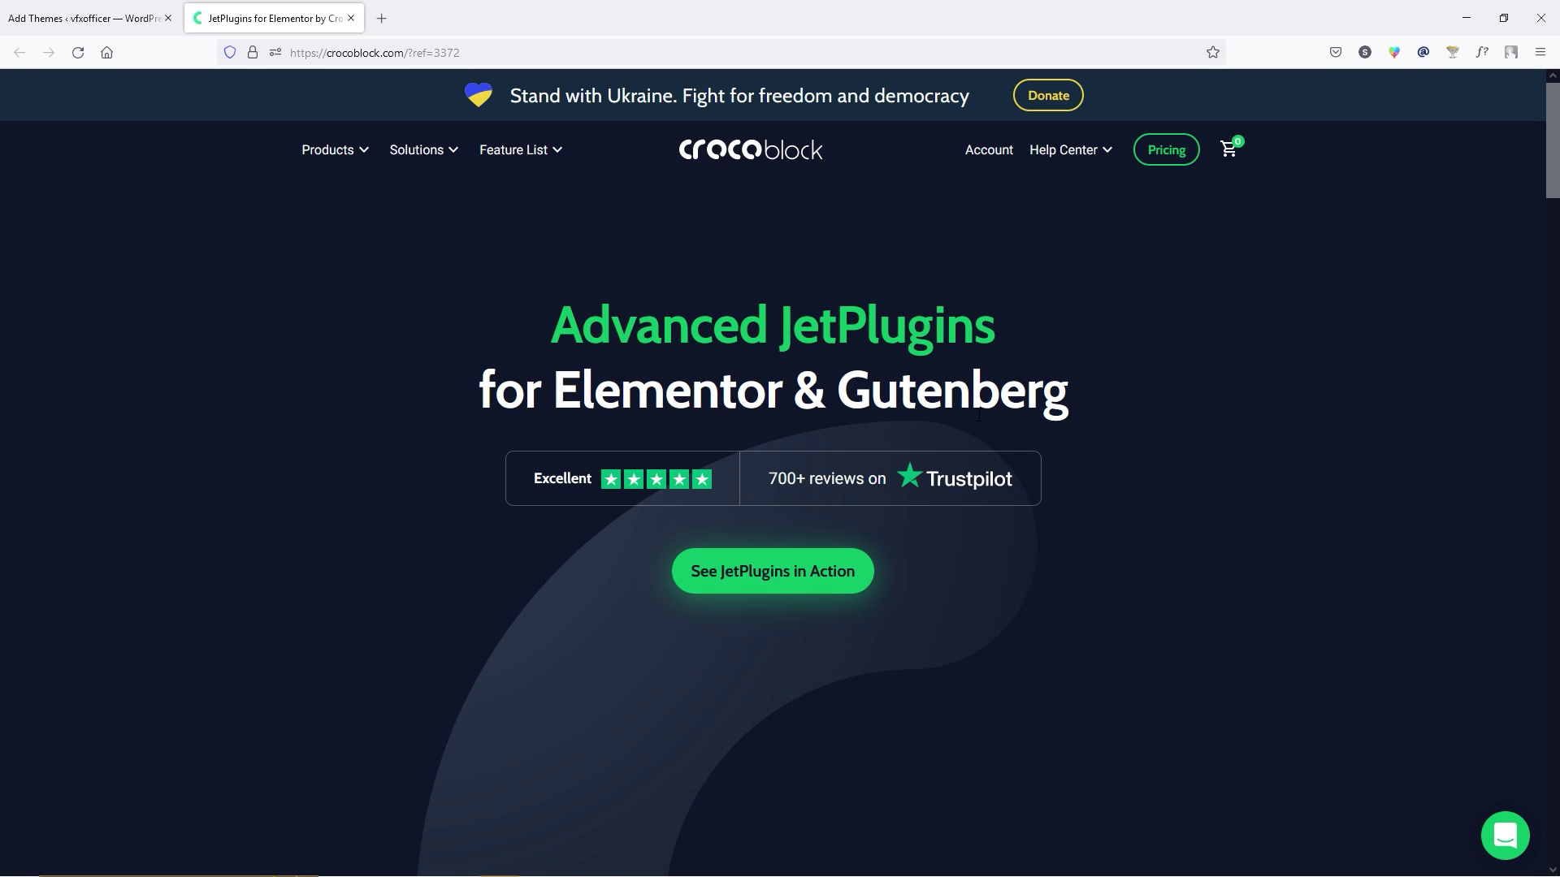
{"action": "left_click", "coordinate": [1162, 152]}
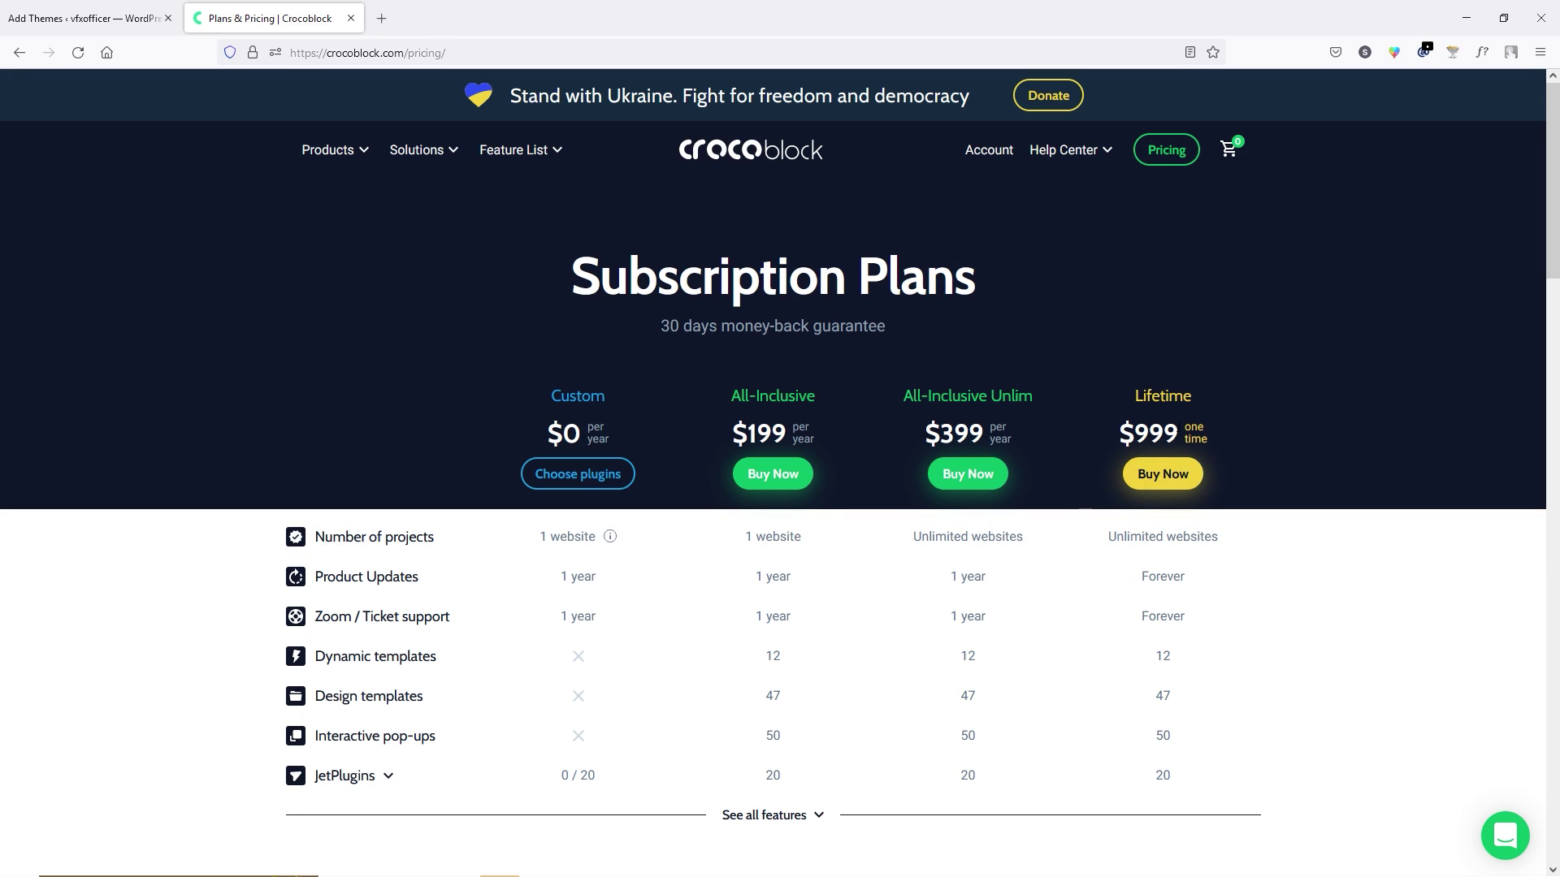
{"action": "left_click_drag", "start_coordinate": [1123, 431], "coordinate": [1208, 439]}
{"action": "left_click", "coordinate": [1209, 431]}
{"action": "scroll", "coordinate": [776, 212], "scroll_direction": "down", "scroll_amount": 2}
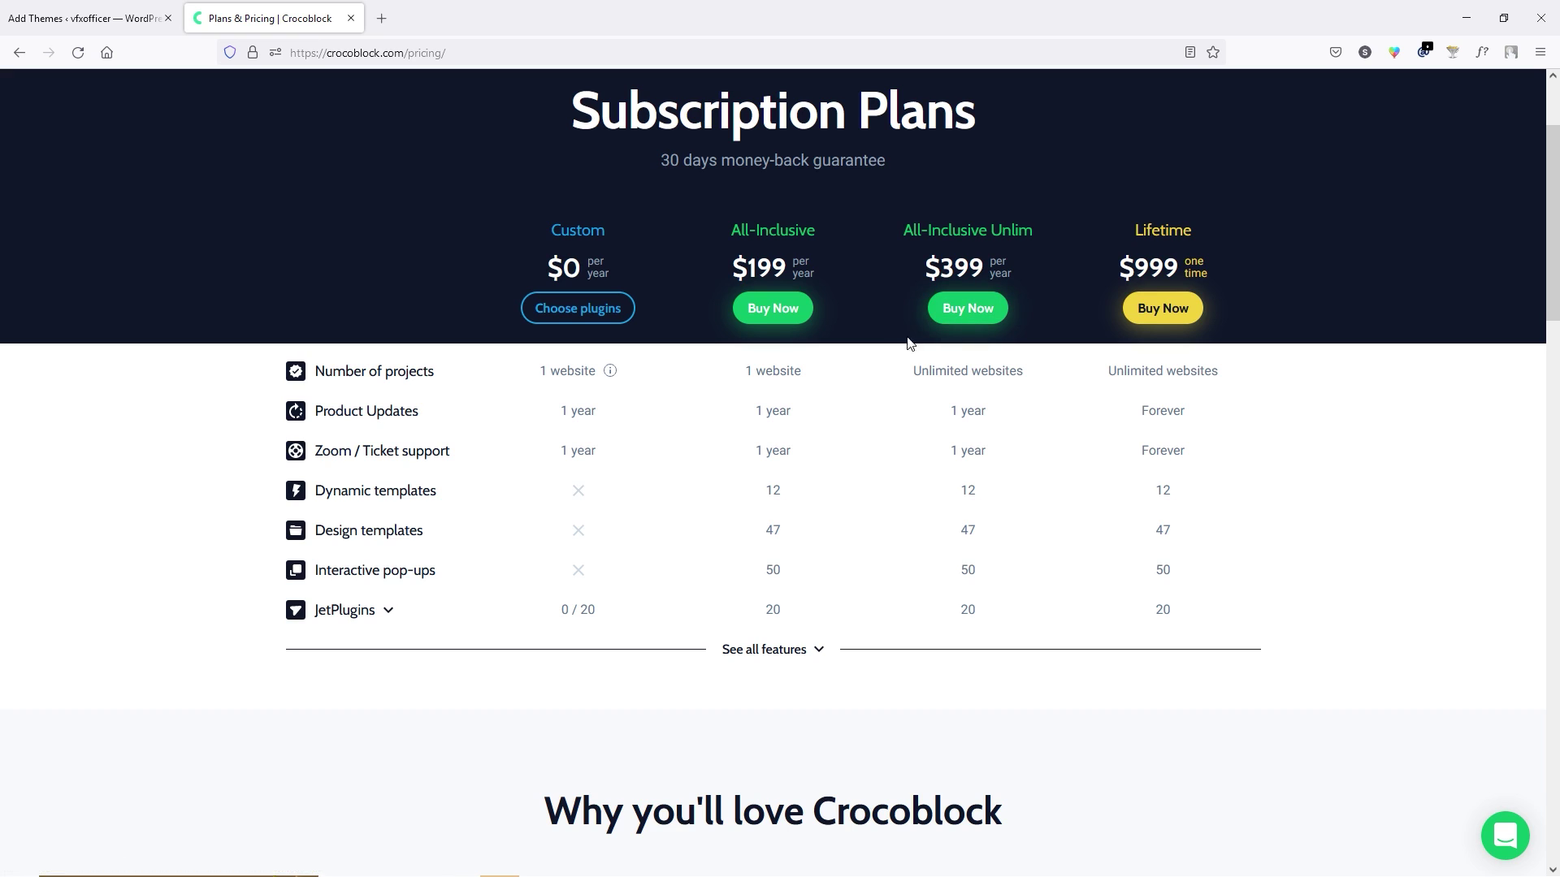
Remove the All-Inclusive Unlim plan from checkout, then get Kava 2.1.4 from the account downloads.
{"action": "left_click", "coordinate": [969, 313]}
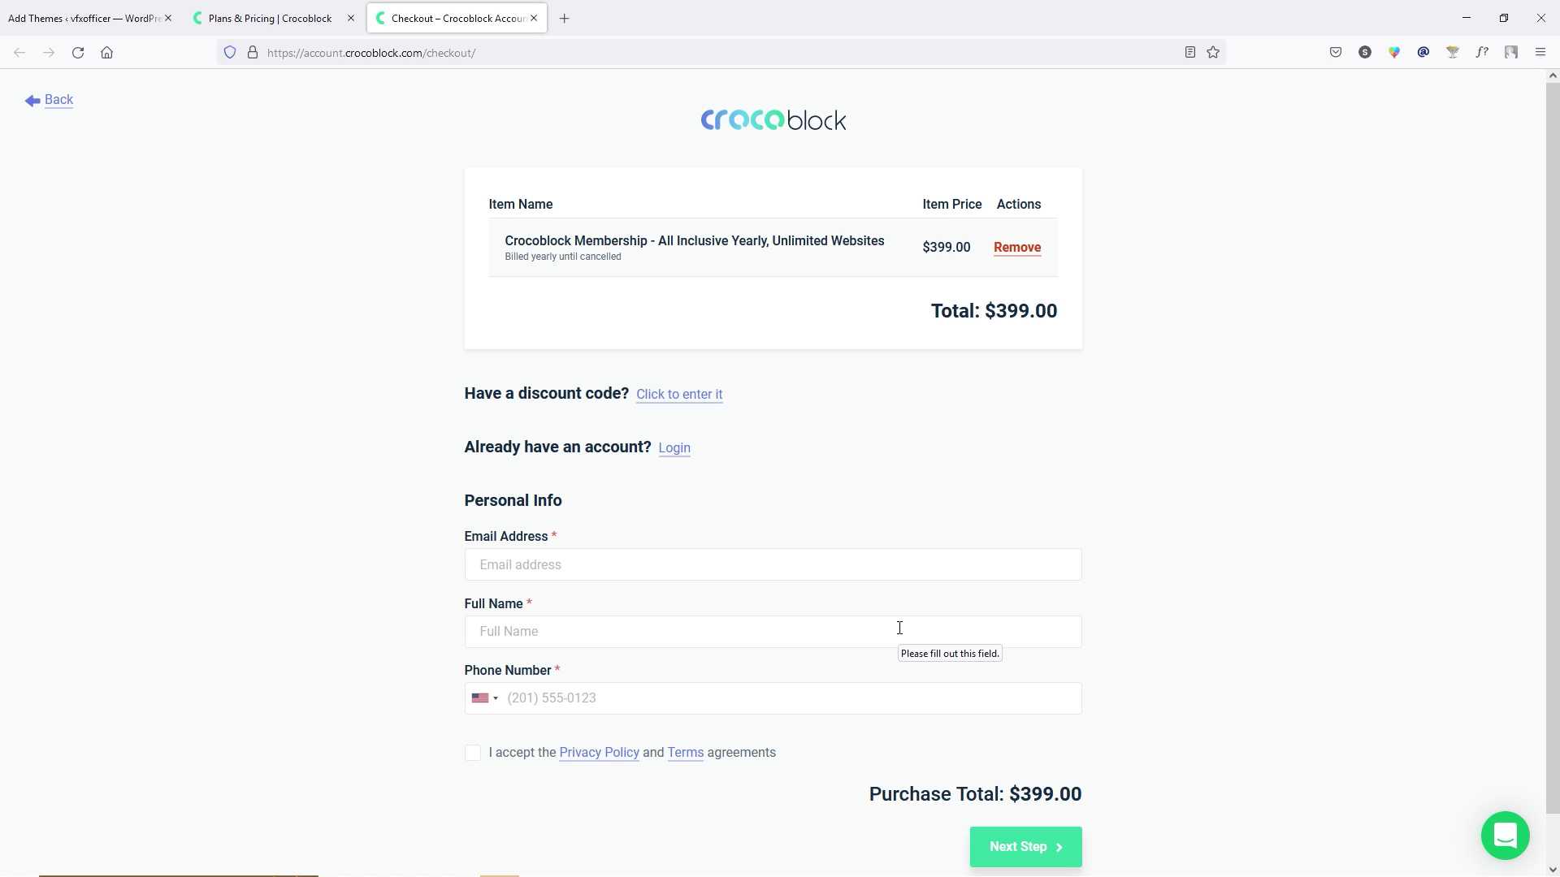
{"action": "left_click", "coordinate": [1017, 252]}
{"action": "left_click", "coordinate": [55, 103]}
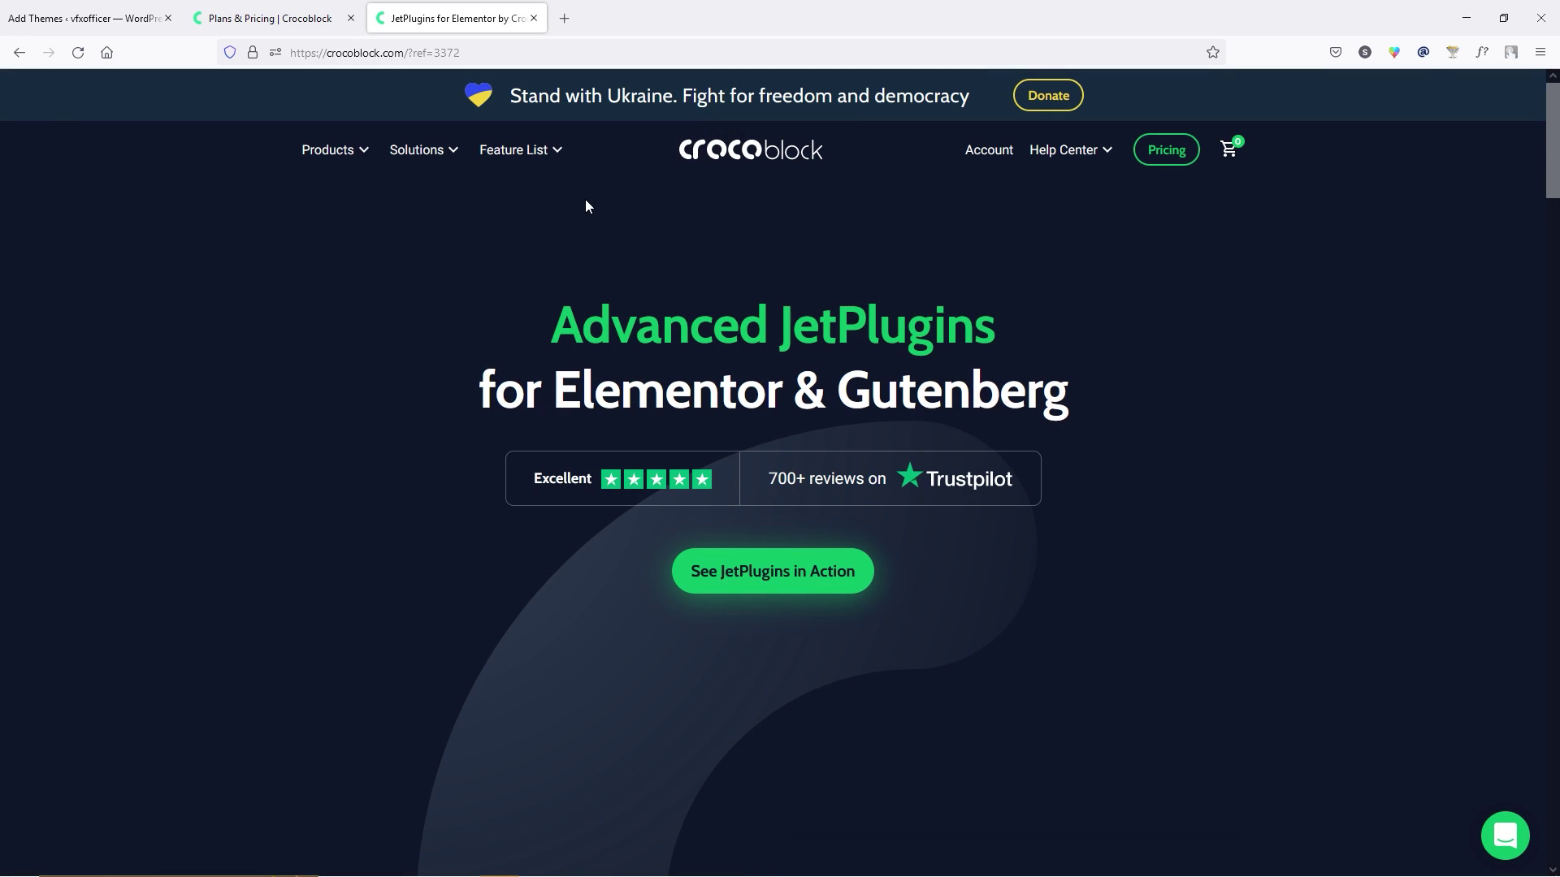
{"action": "left_click", "coordinate": [989, 149]}
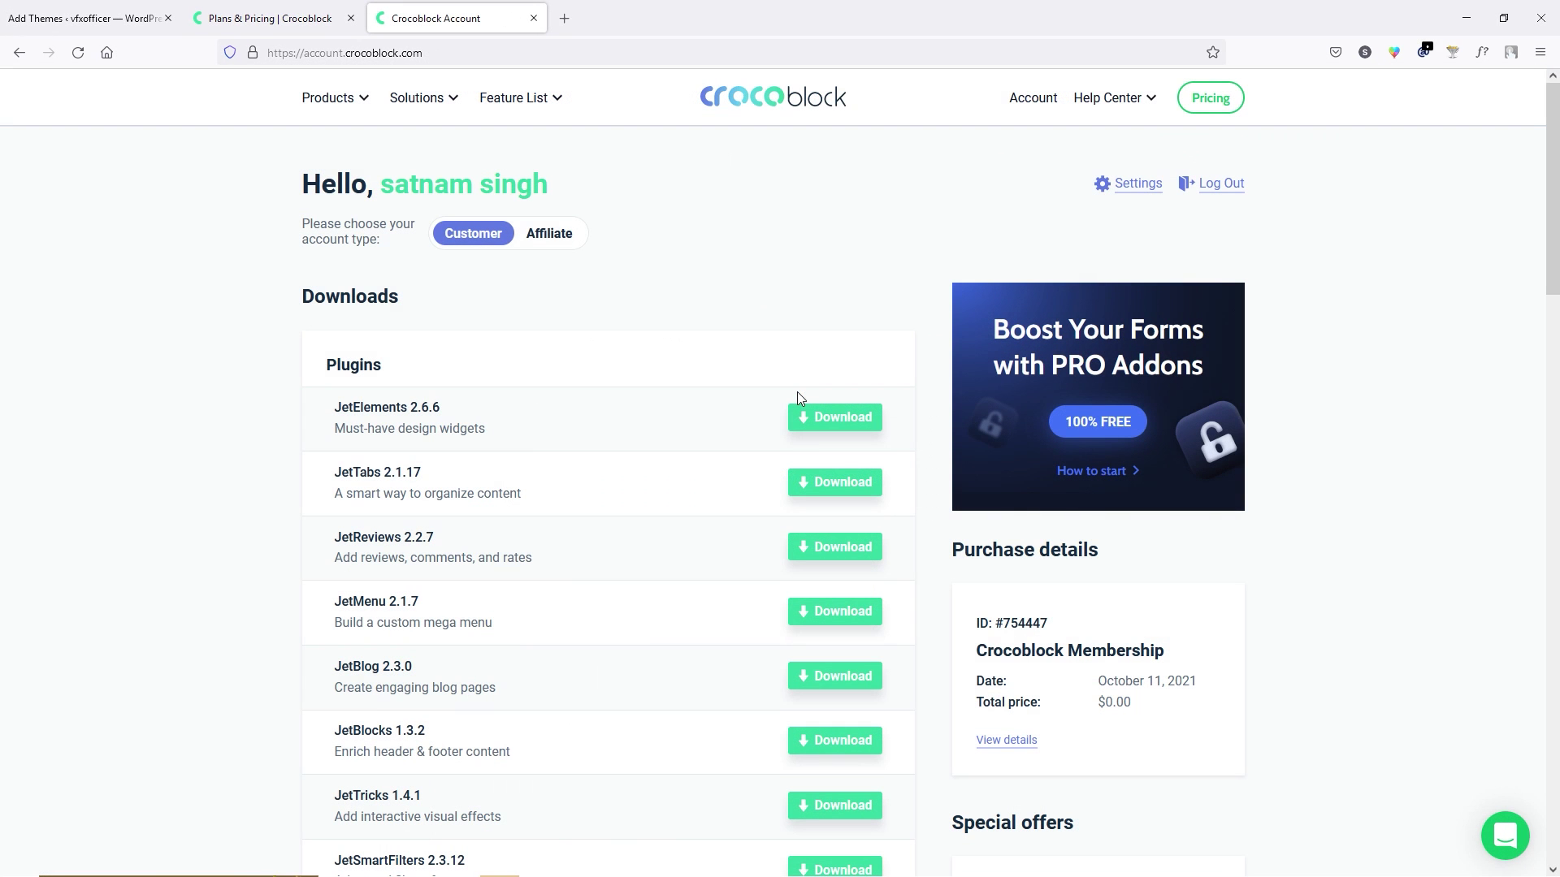
{"action": "scroll", "coordinate": [672, 358], "scroll_direction": "down", "scroll_amount": 15}
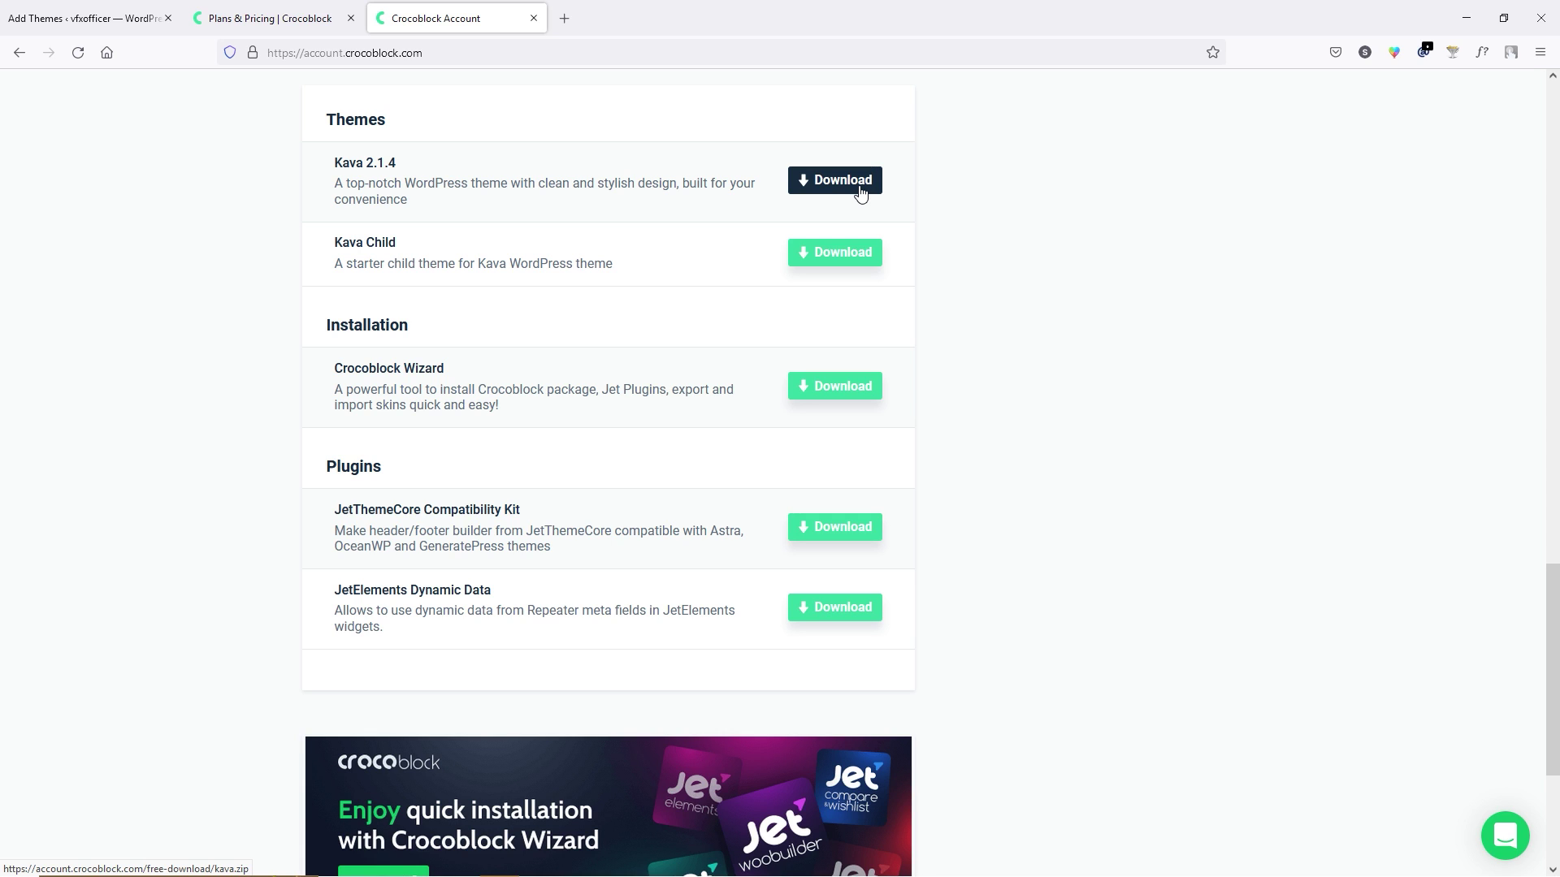
{"action": "left_click", "coordinate": [75, 15]}
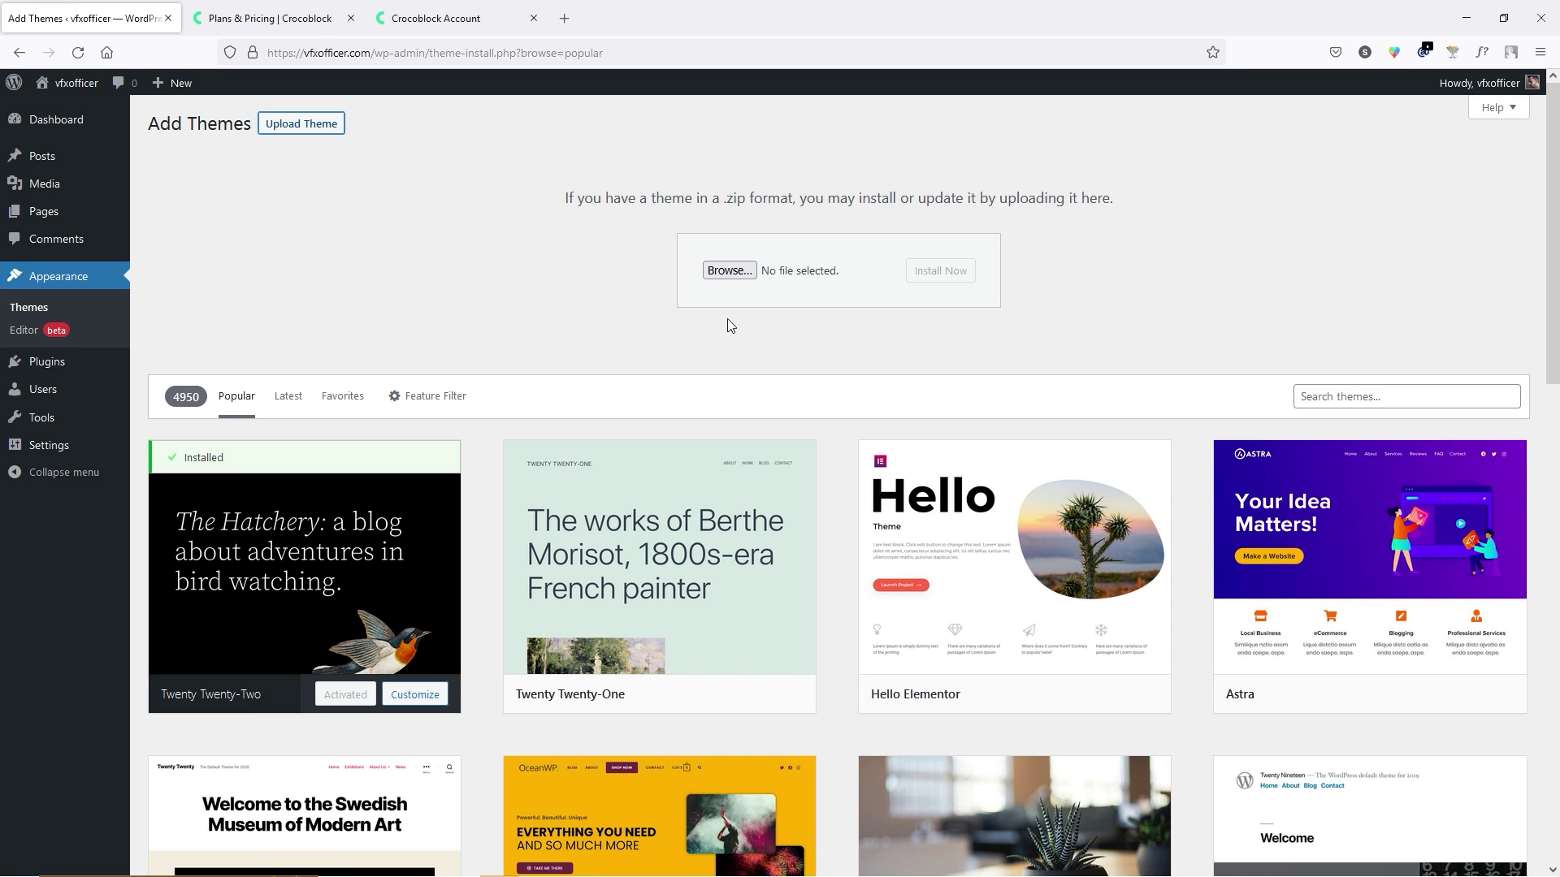
Upload kava.zip and install the parent Kava theme.
{"action": "key", "text": "alt+Tab"}
{"action": "left_click", "coordinate": [1165, 276]}
{"action": "left_click_drag", "start_coordinate": [1159, 275], "coordinate": [756, 272]}
{"action": "left_click", "coordinate": [957, 278]}
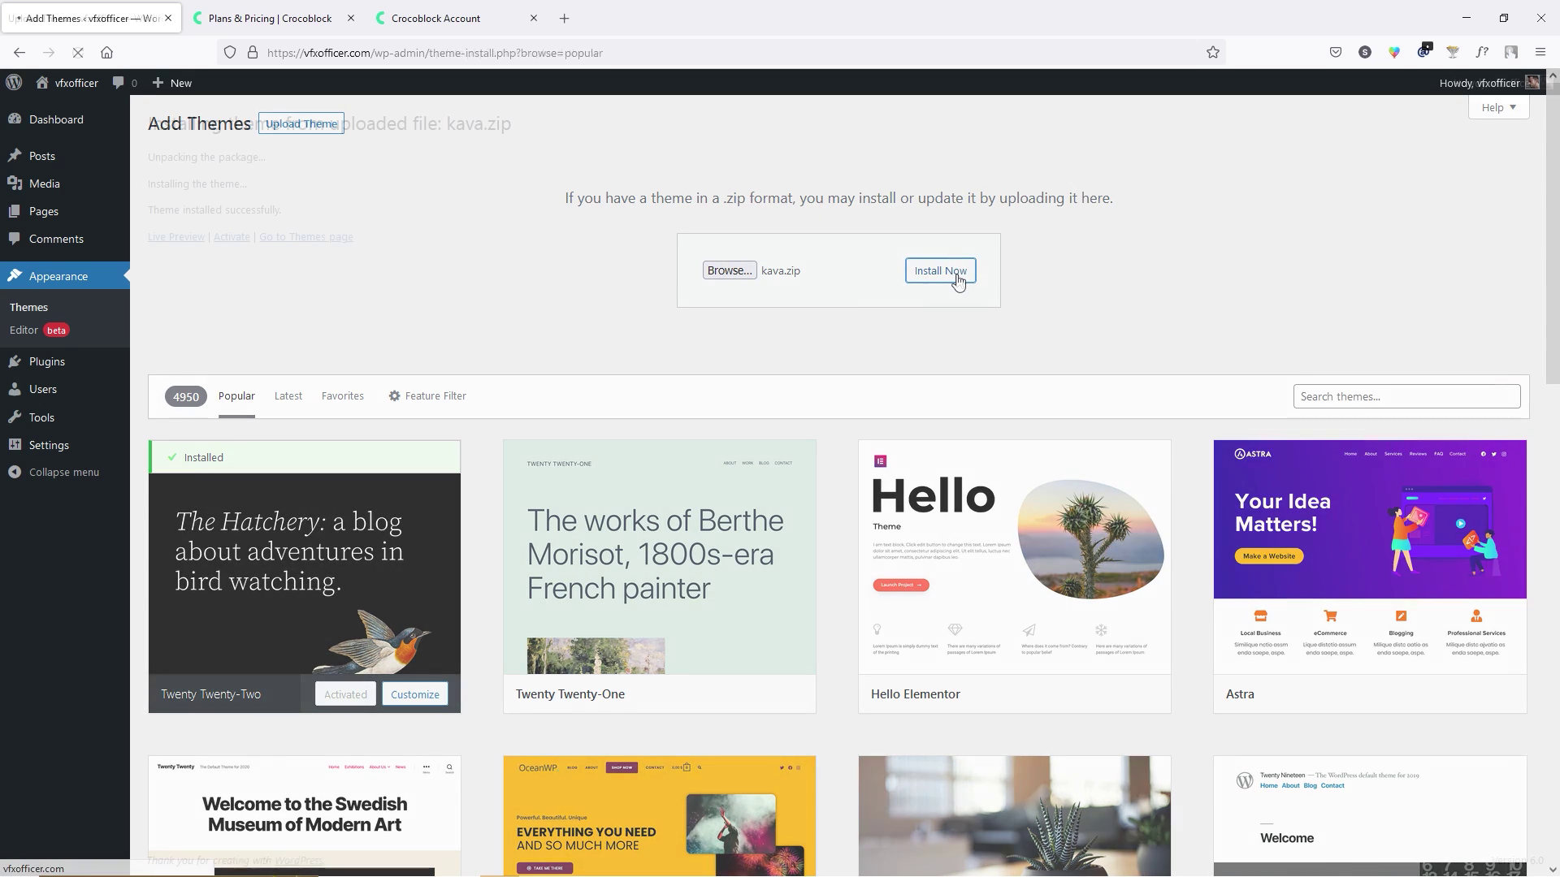
Upload kava-child.zip, install the Kava Child theme and activate it.
{"action": "left_click", "coordinate": [29, 312]}
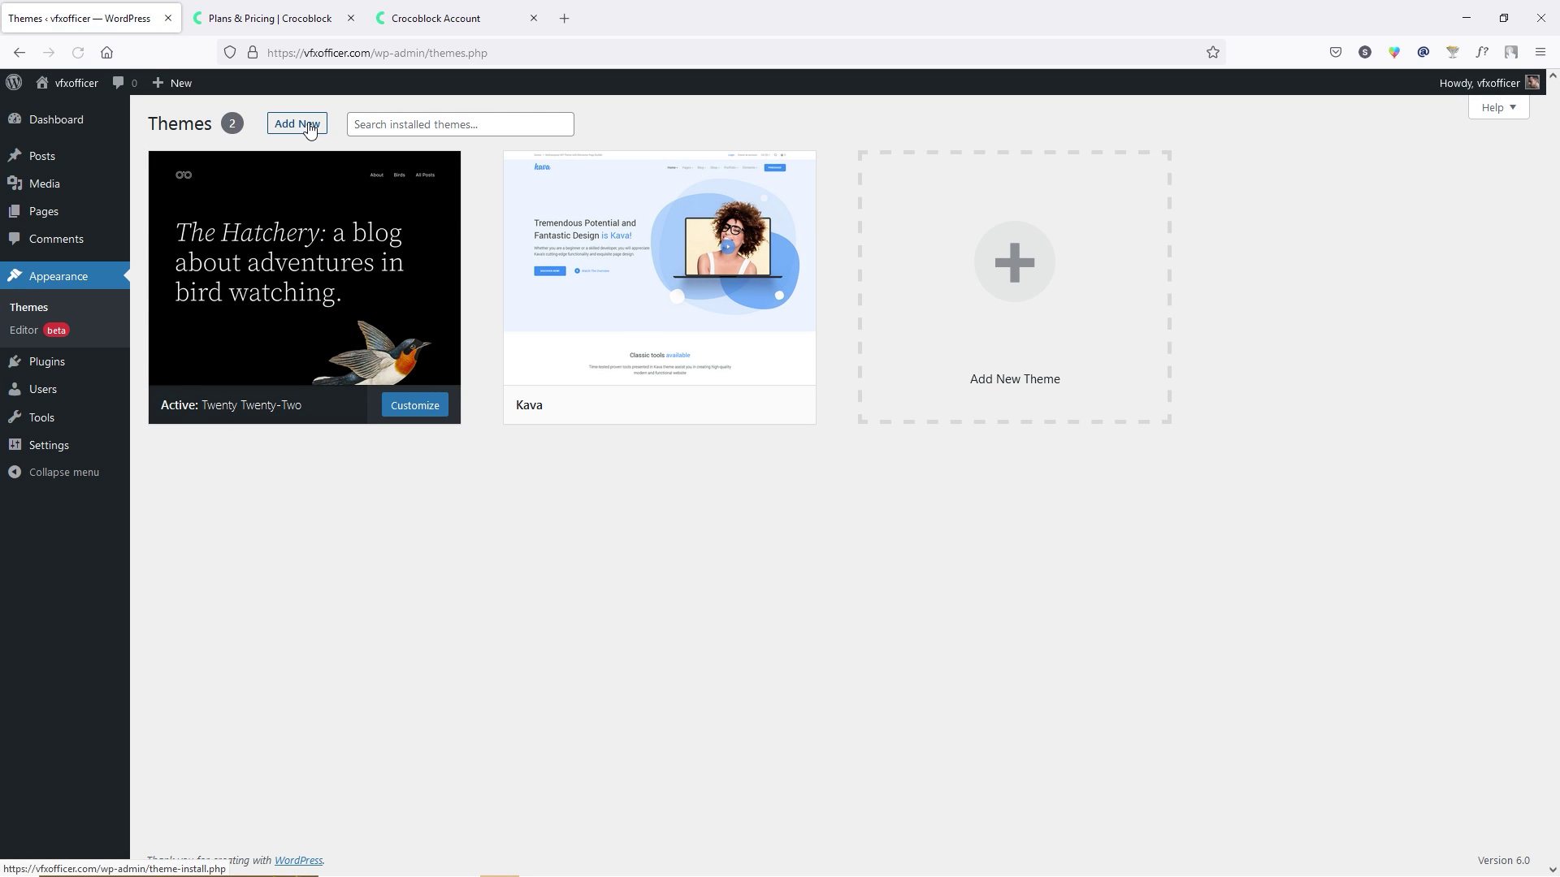
{"action": "left_click", "coordinate": [309, 130]}
{"action": "left_click", "coordinate": [310, 130]}
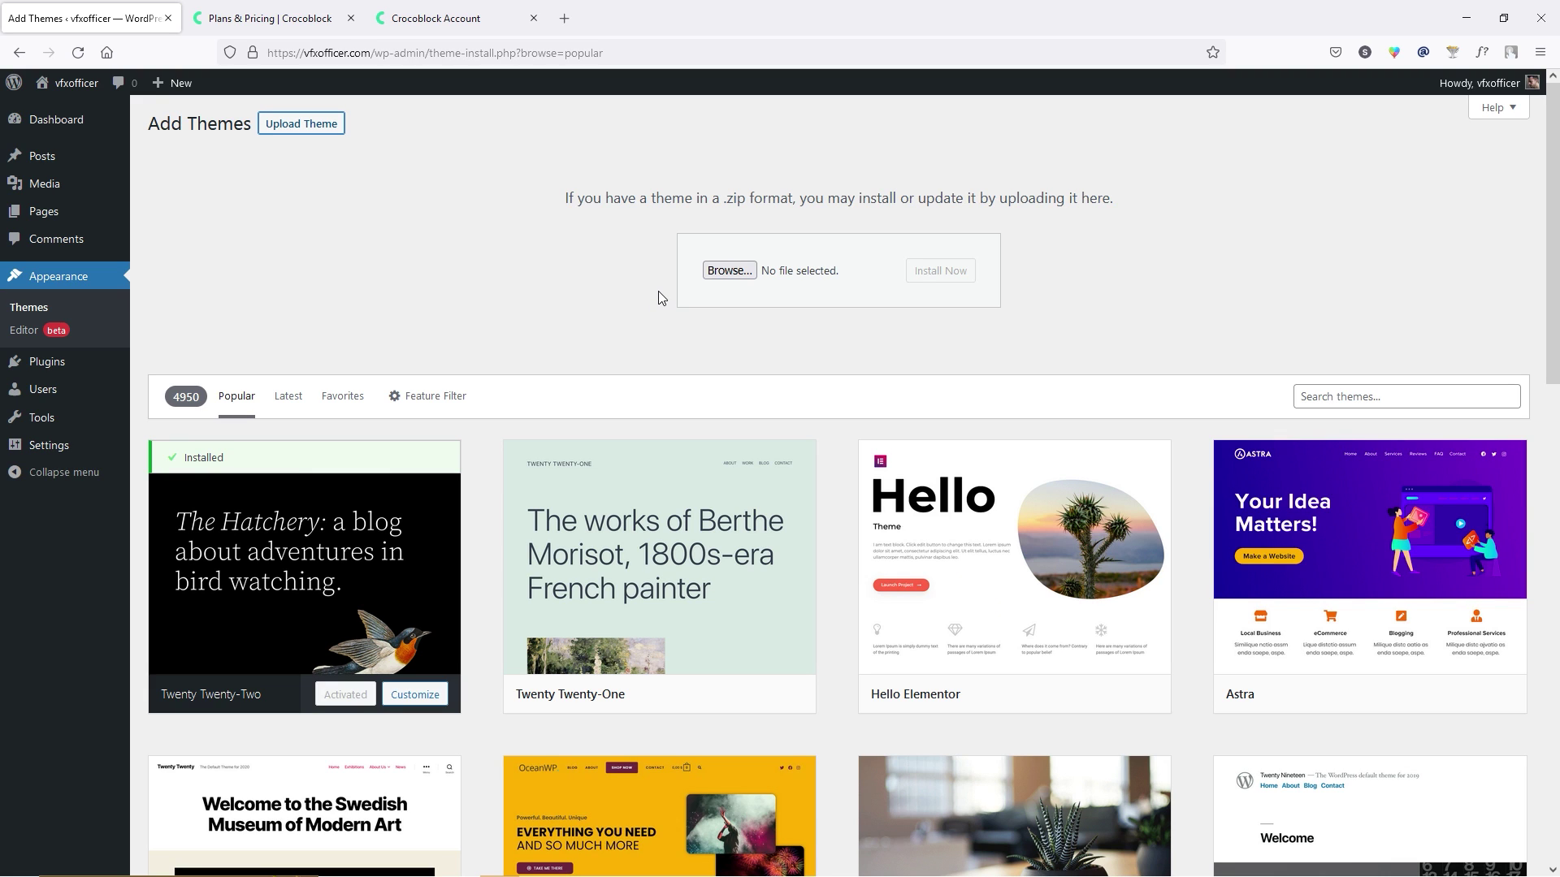
{"action": "key", "text": "alt+Tab"}
{"action": "left_click_drag", "start_coordinate": [1229, 257], "coordinate": [757, 272]}
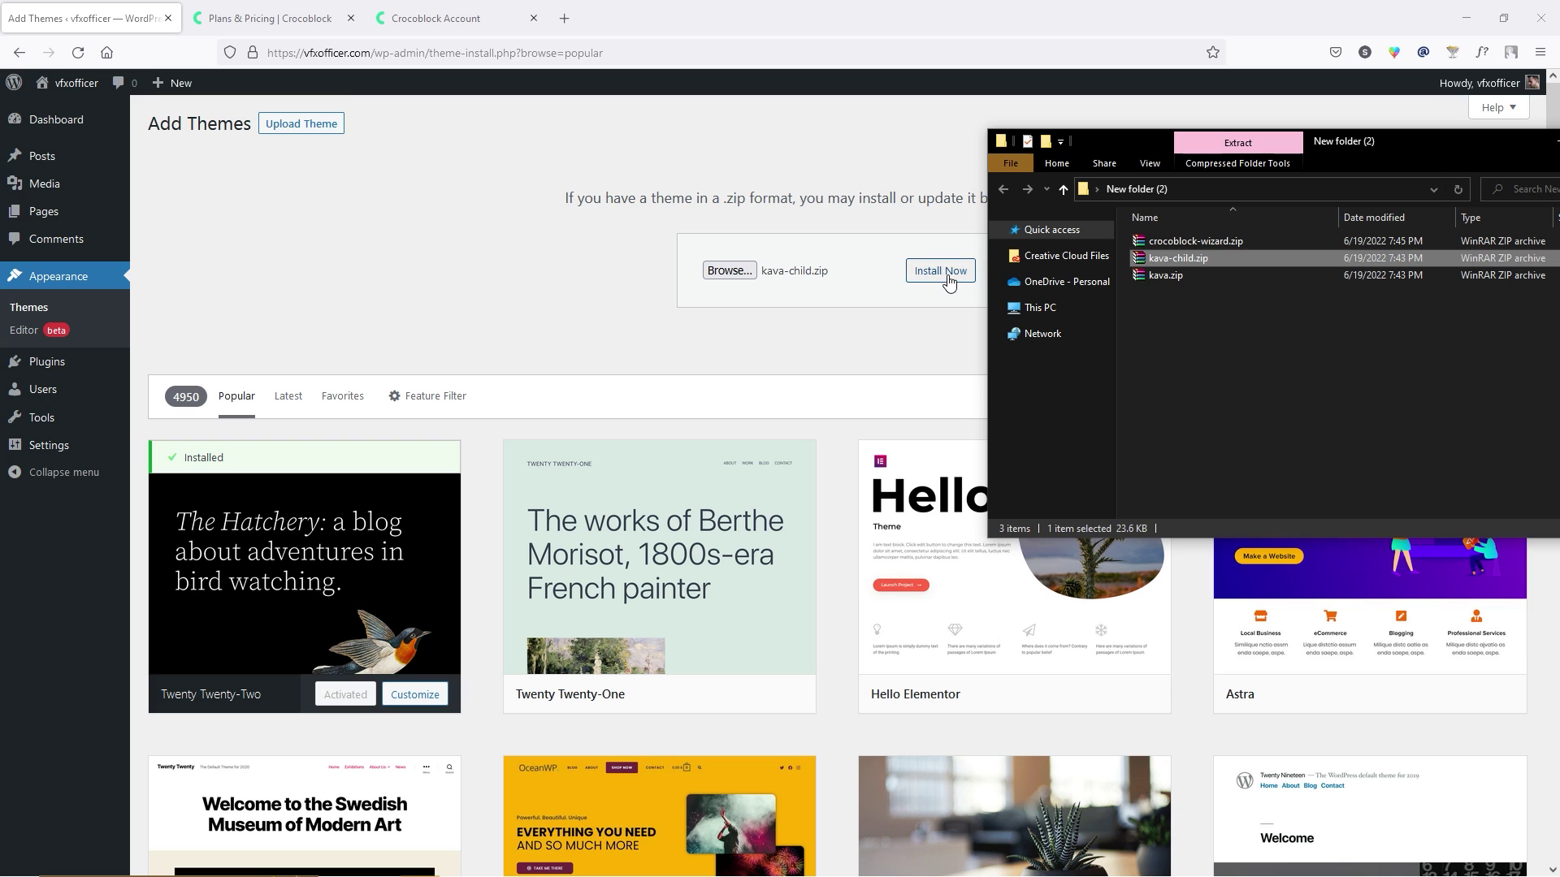
{"action": "left_click", "coordinate": [951, 278]}
{"action": "left_click", "coordinate": [232, 290]}
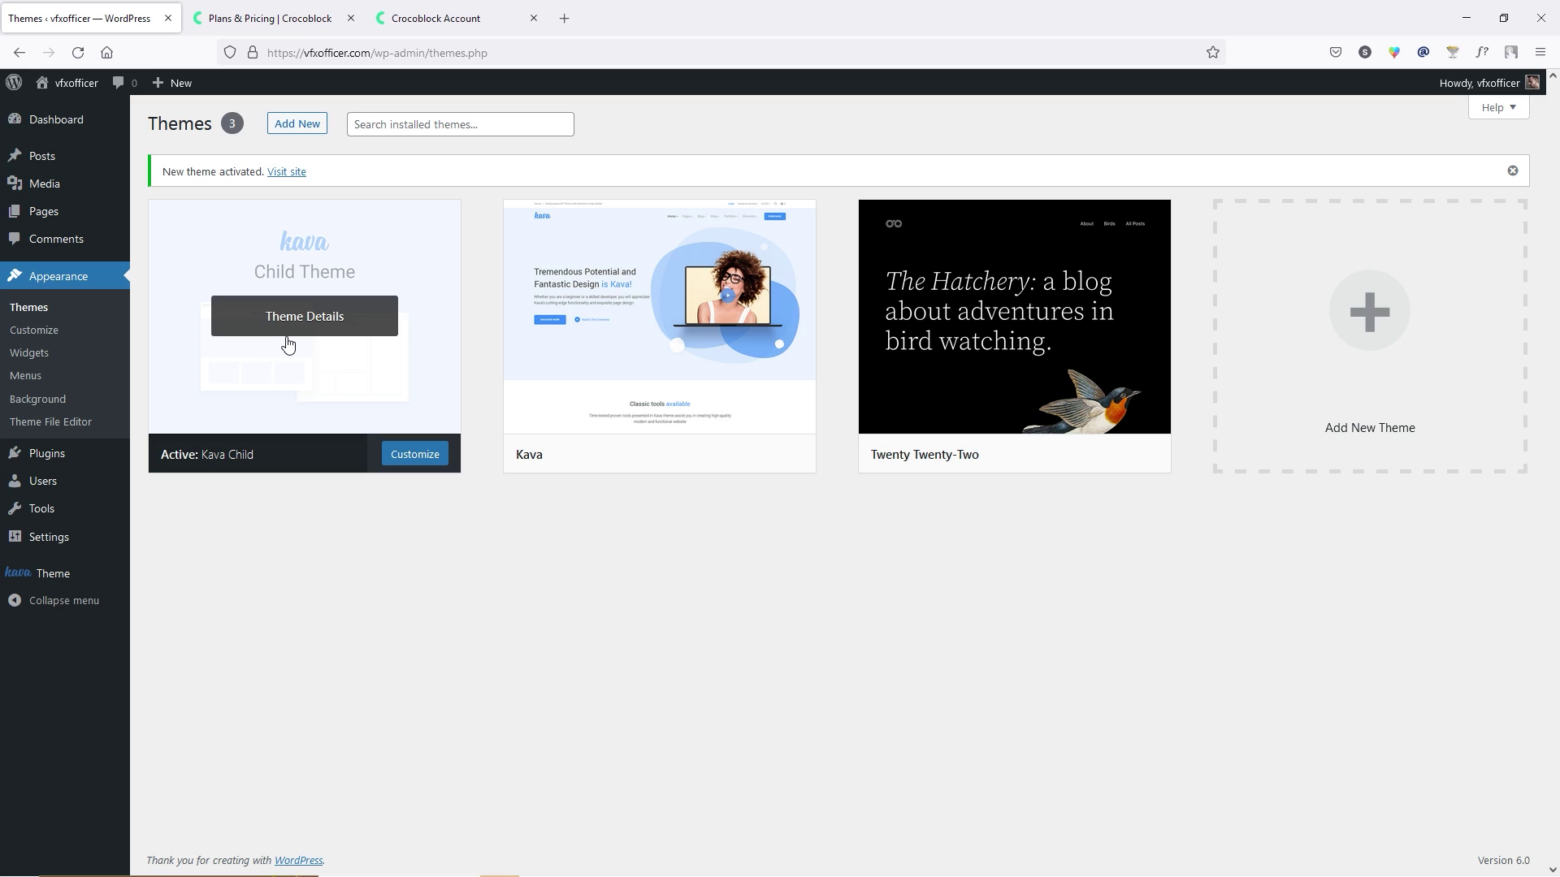
{"action": "mouse_move", "coordinate": [75, 457]}
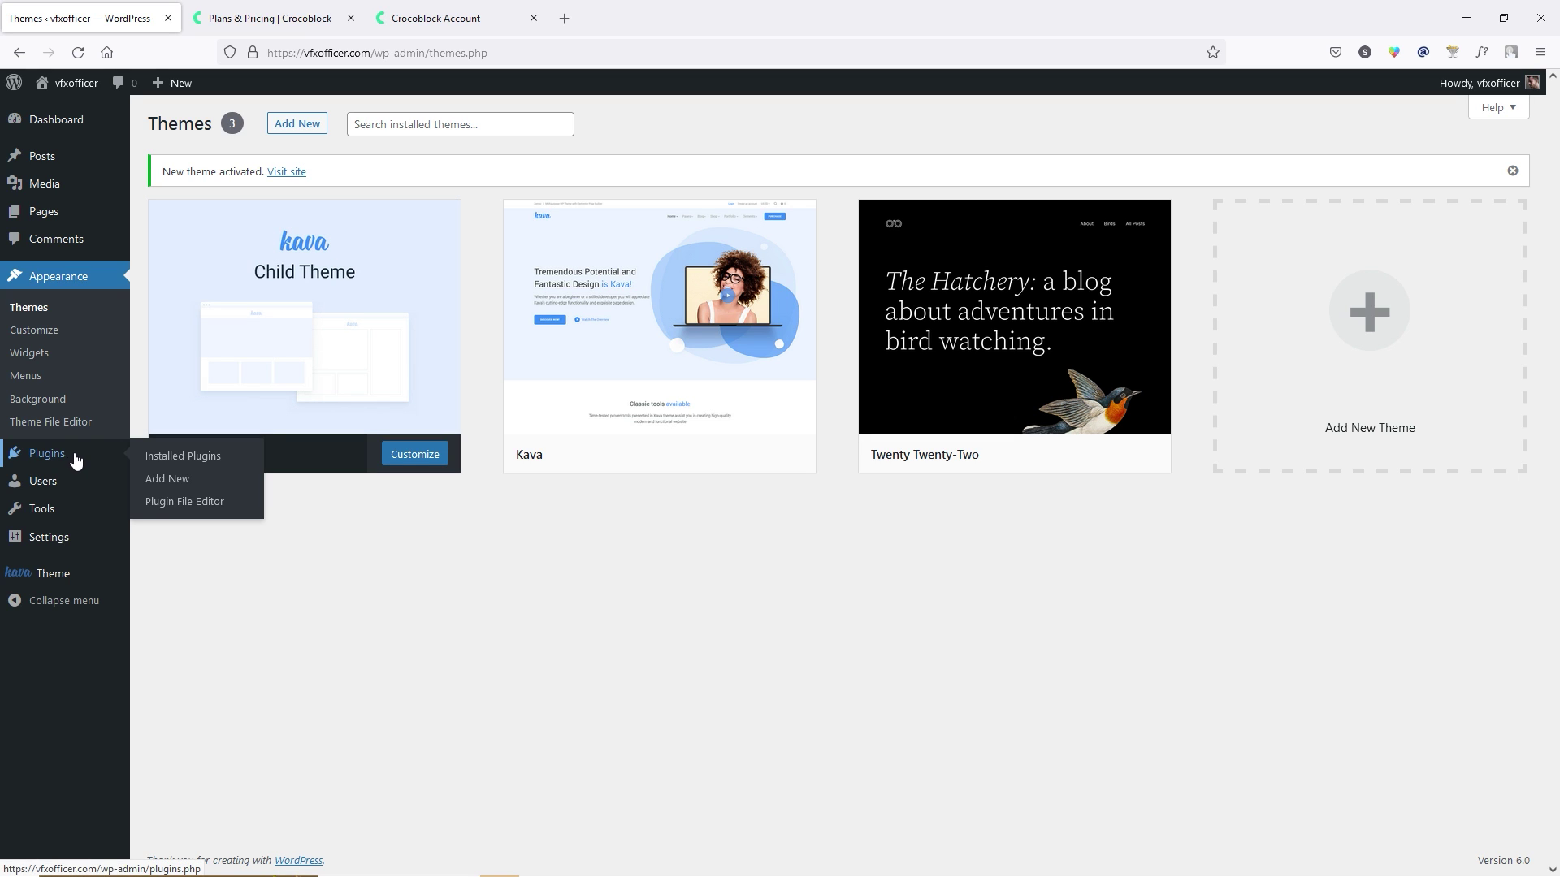
Upload crocoblock-wizard.zip as a plugin, install it, and activate it.
{"action": "left_click", "coordinate": [203, 484]}
{"action": "left_click", "coordinate": [323, 128]}
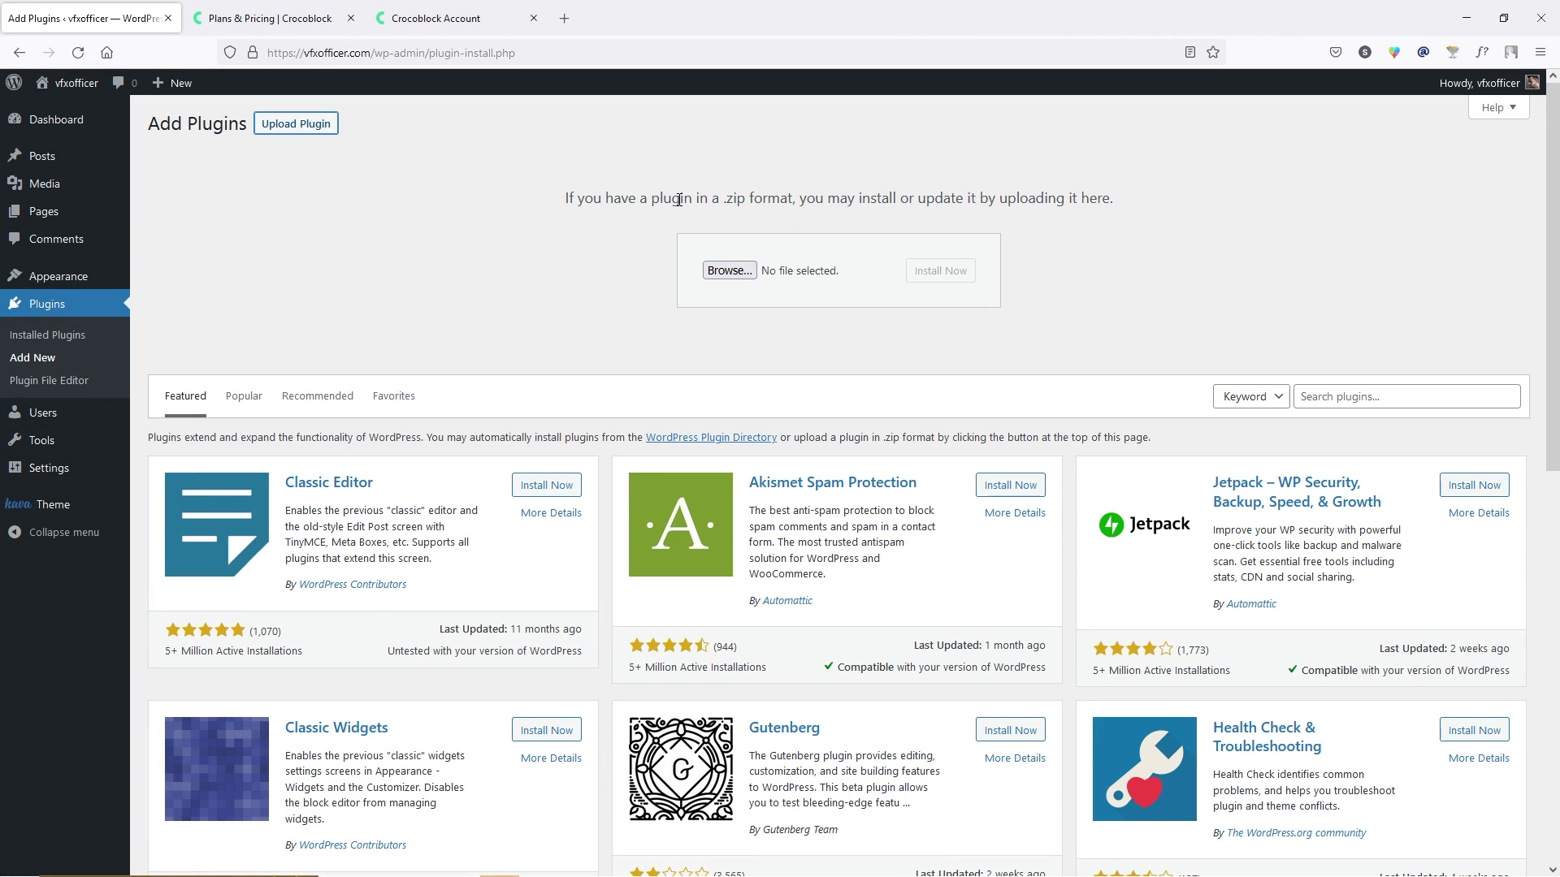
{"action": "key", "text": "alt+Tab"}
{"action": "left_click_drag", "start_coordinate": [1186, 241], "coordinate": [739, 275]}
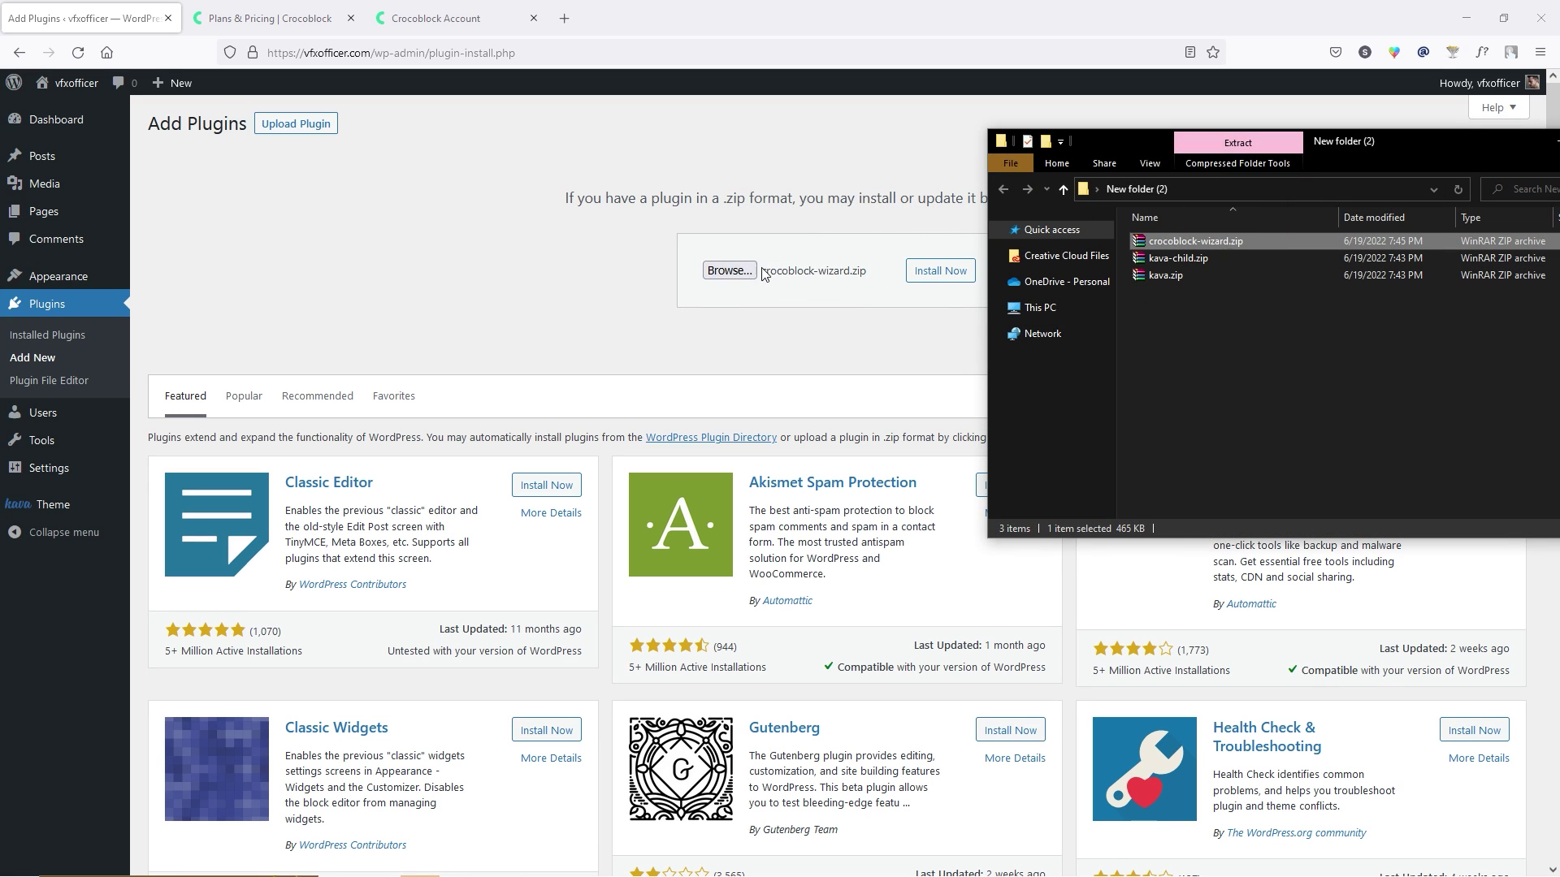
{"action": "left_click", "coordinate": [941, 277]}
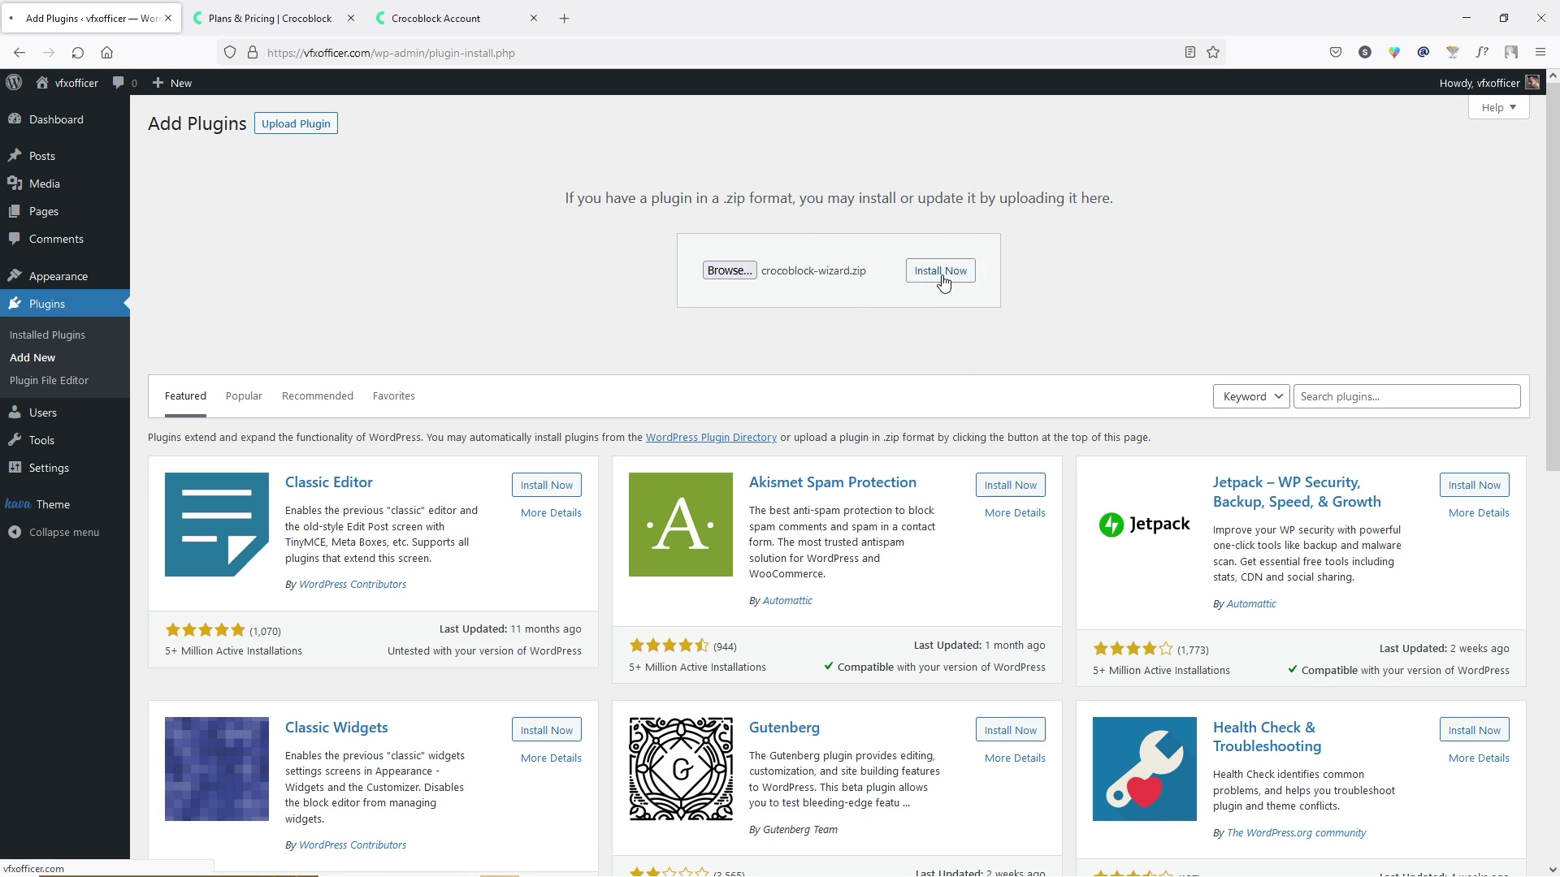
{"action": "left_click", "coordinate": [208, 244]}
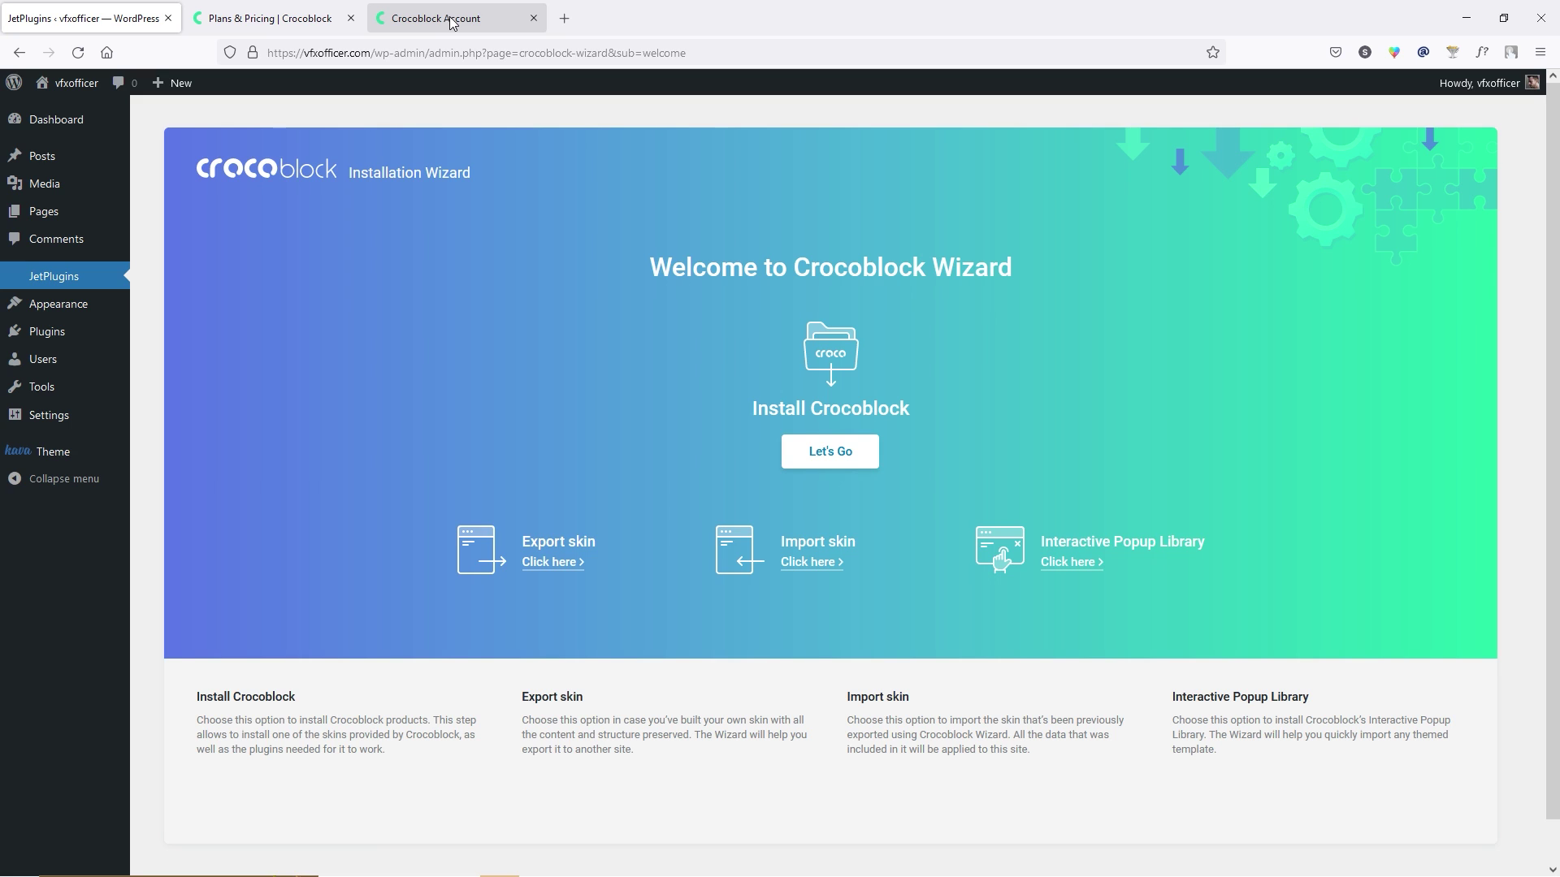
{"action": "left_click", "coordinate": [453, 20]}
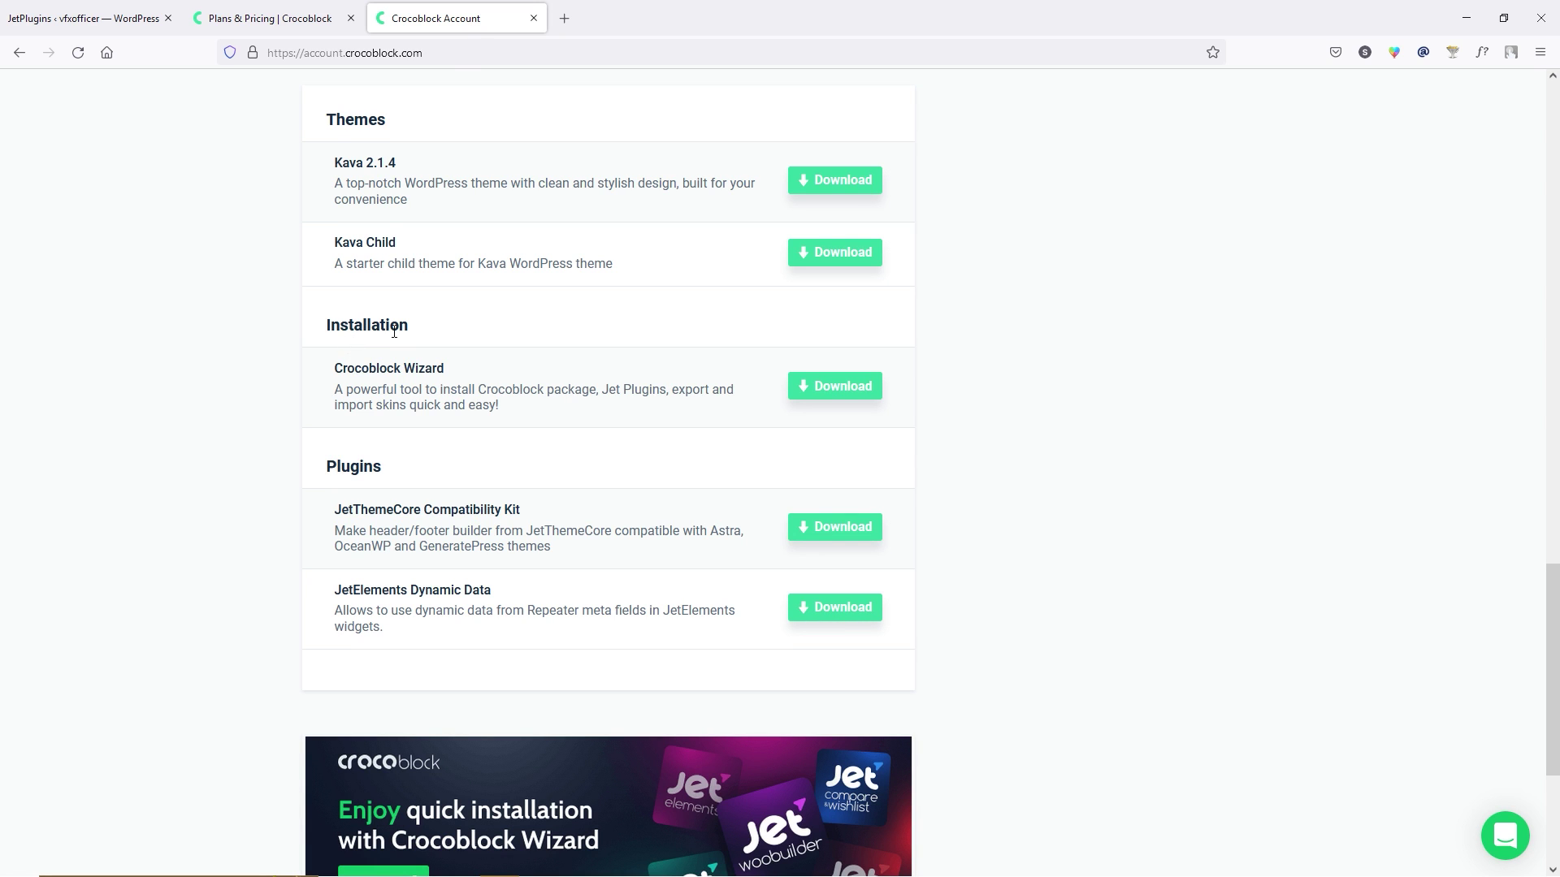
{"action": "scroll", "coordinate": [390, 382], "scroll_direction": "up", "scroll_amount": 10}
{"action": "scroll", "coordinate": [398, 382], "scroll_direction": "down", "scroll_amount": 12}
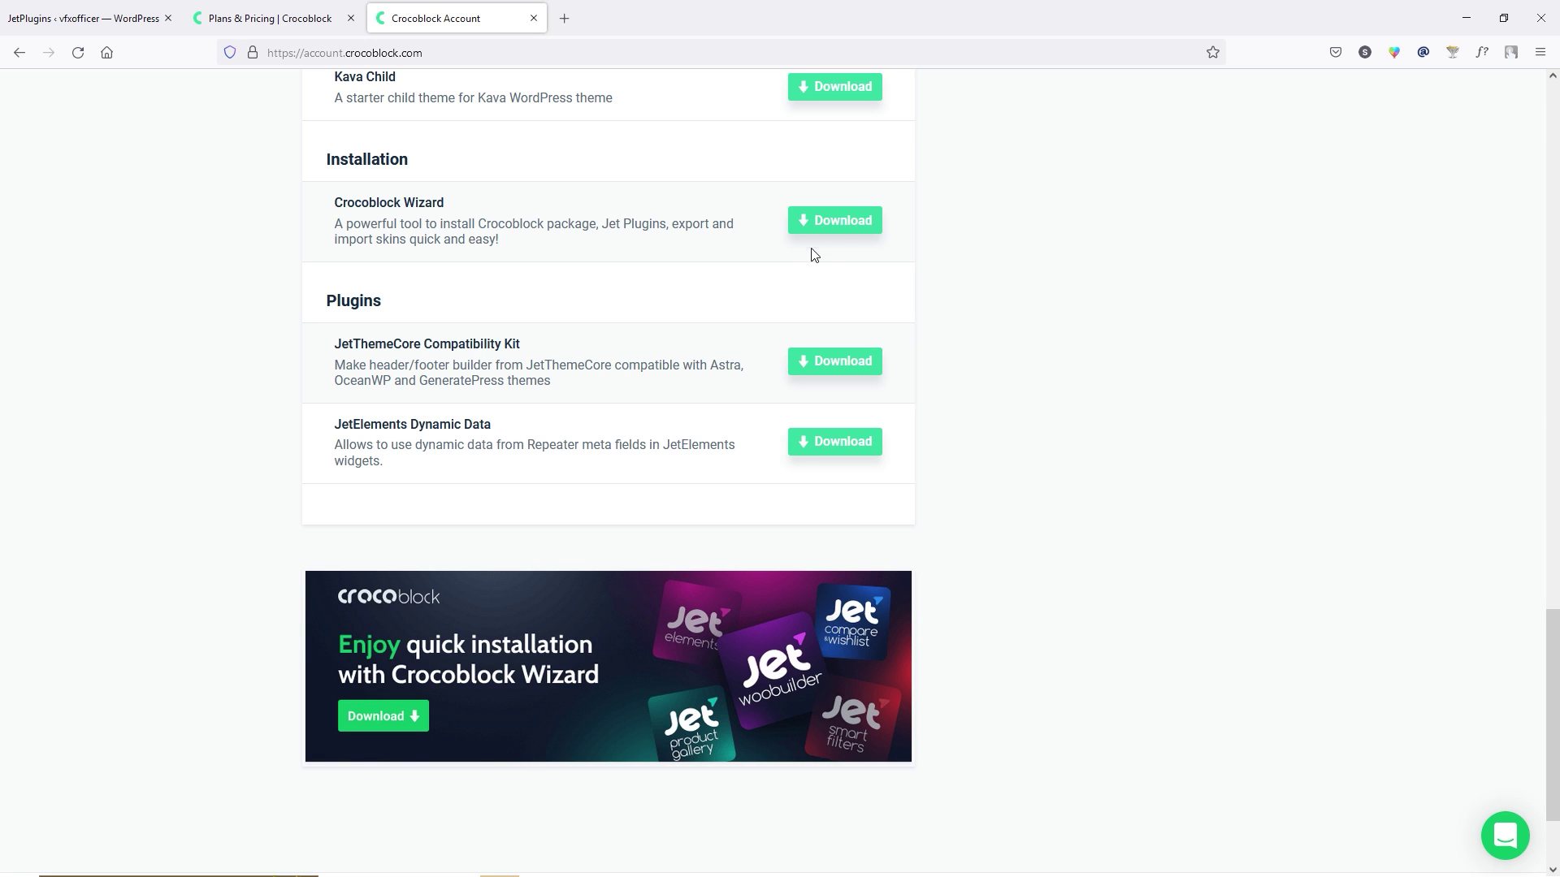
{"action": "left_click", "coordinate": [124, 18]}
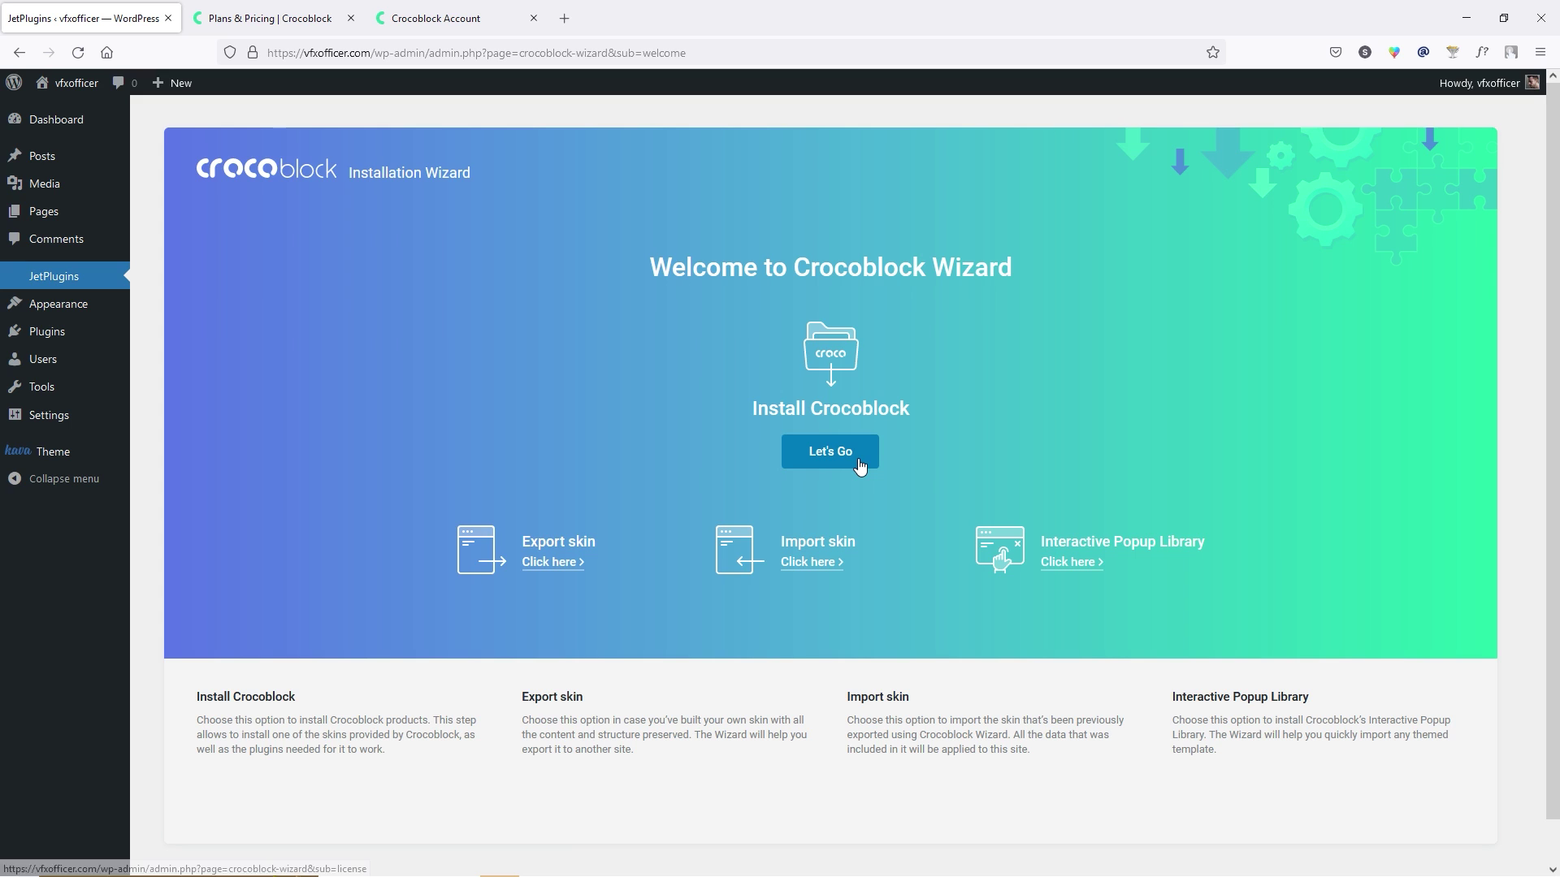
Start the wizard and copy the license key from the Crocoblock account's membership details.
{"action": "left_click", "coordinate": [855, 456]}
{"action": "left_click", "coordinate": [729, 510]}
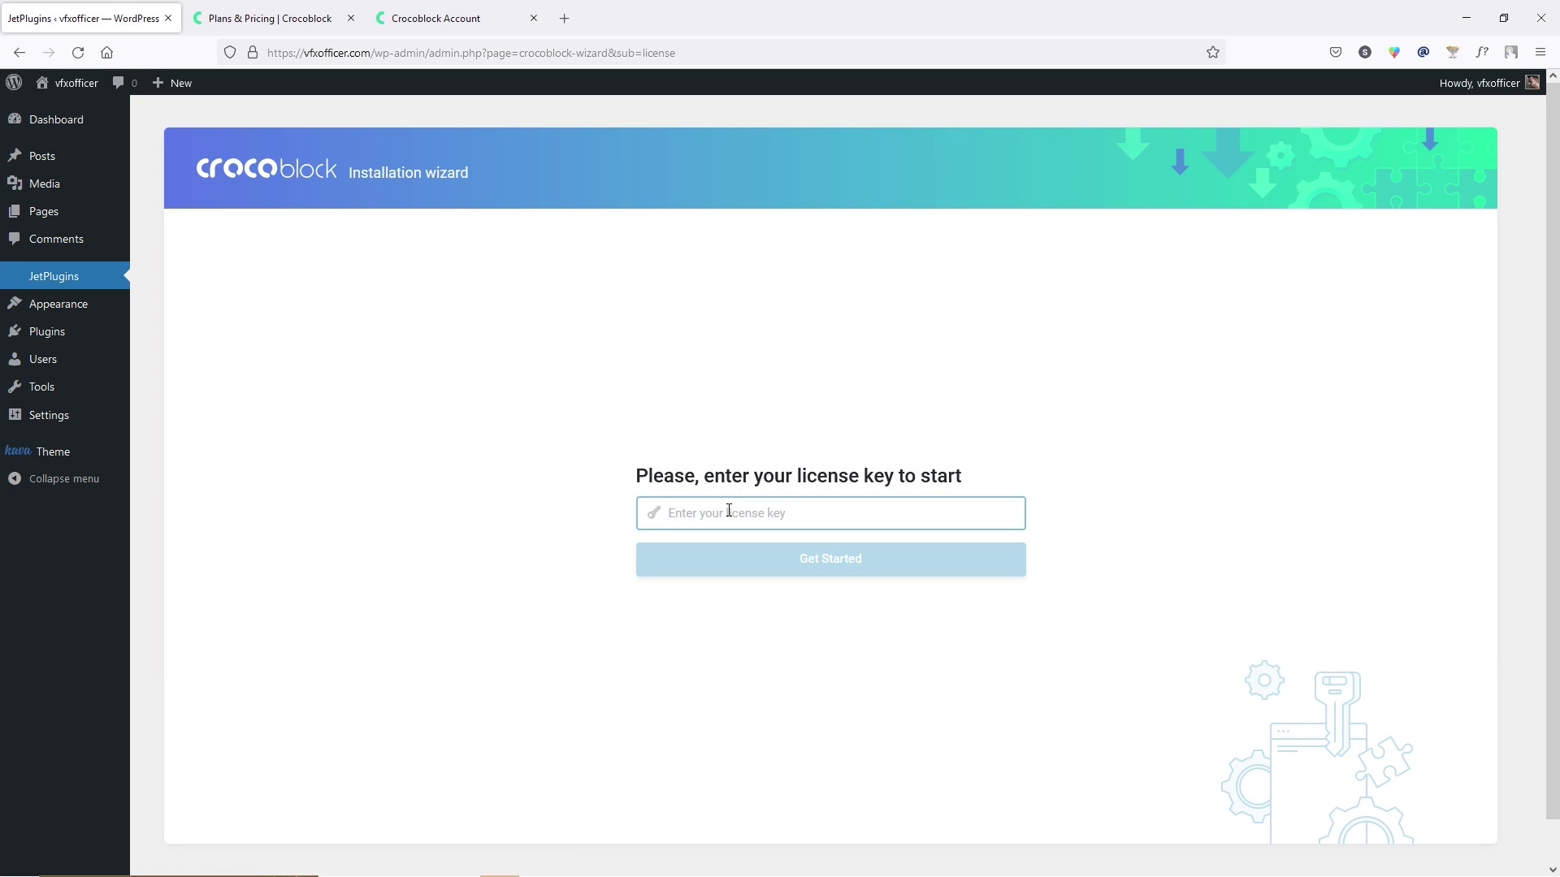
{"action": "left_click", "coordinate": [467, 17]}
{"action": "scroll", "coordinate": [1171, 463], "scroll_direction": "up", "scroll_amount": 15}
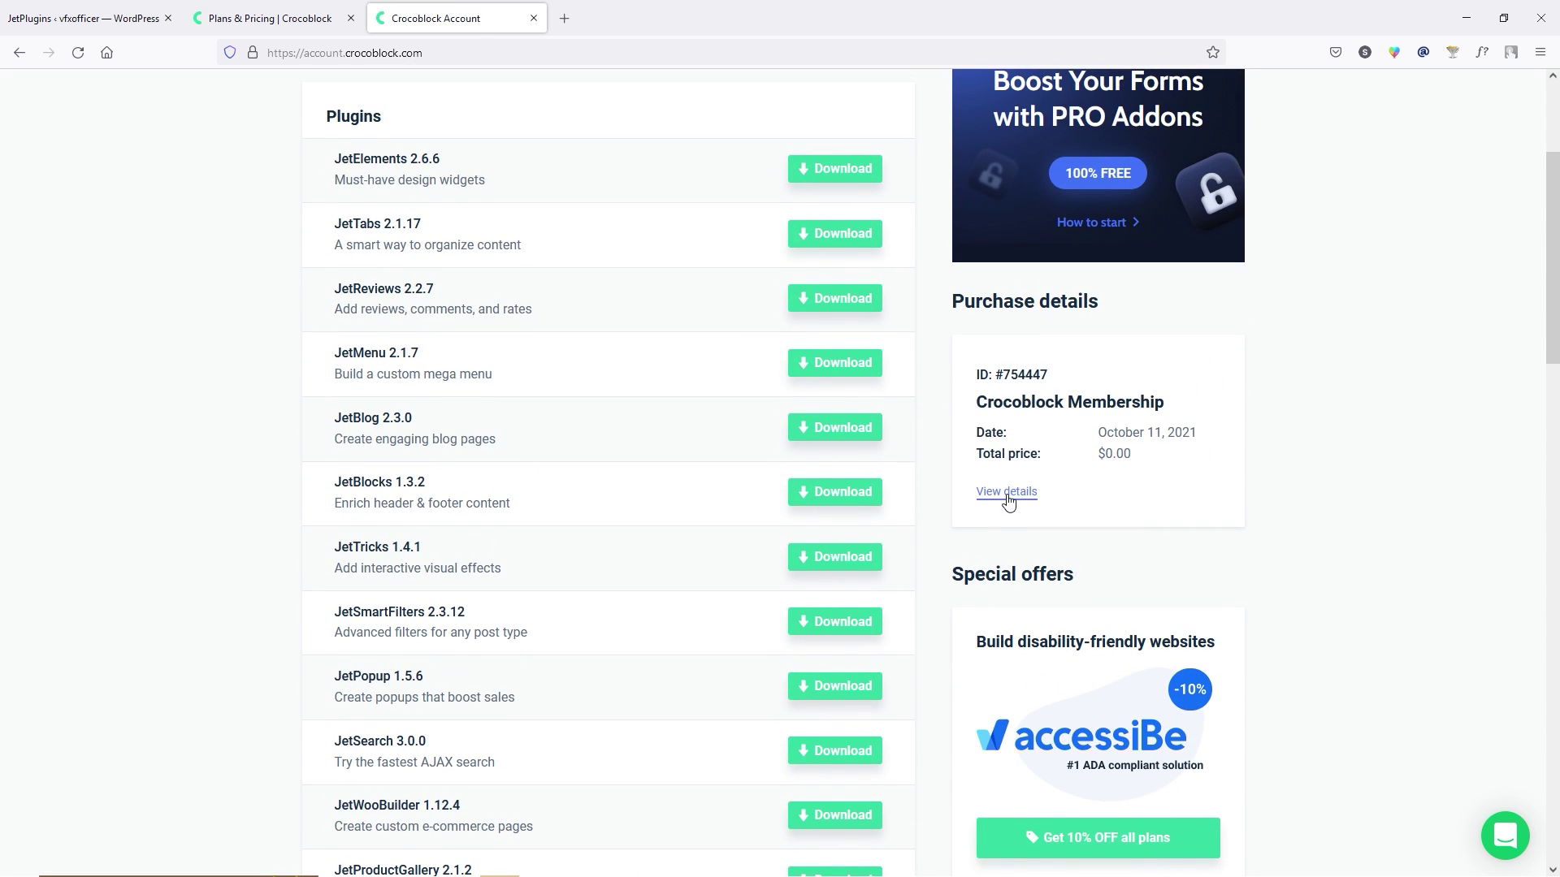
{"action": "left_click", "coordinate": [1008, 495]}
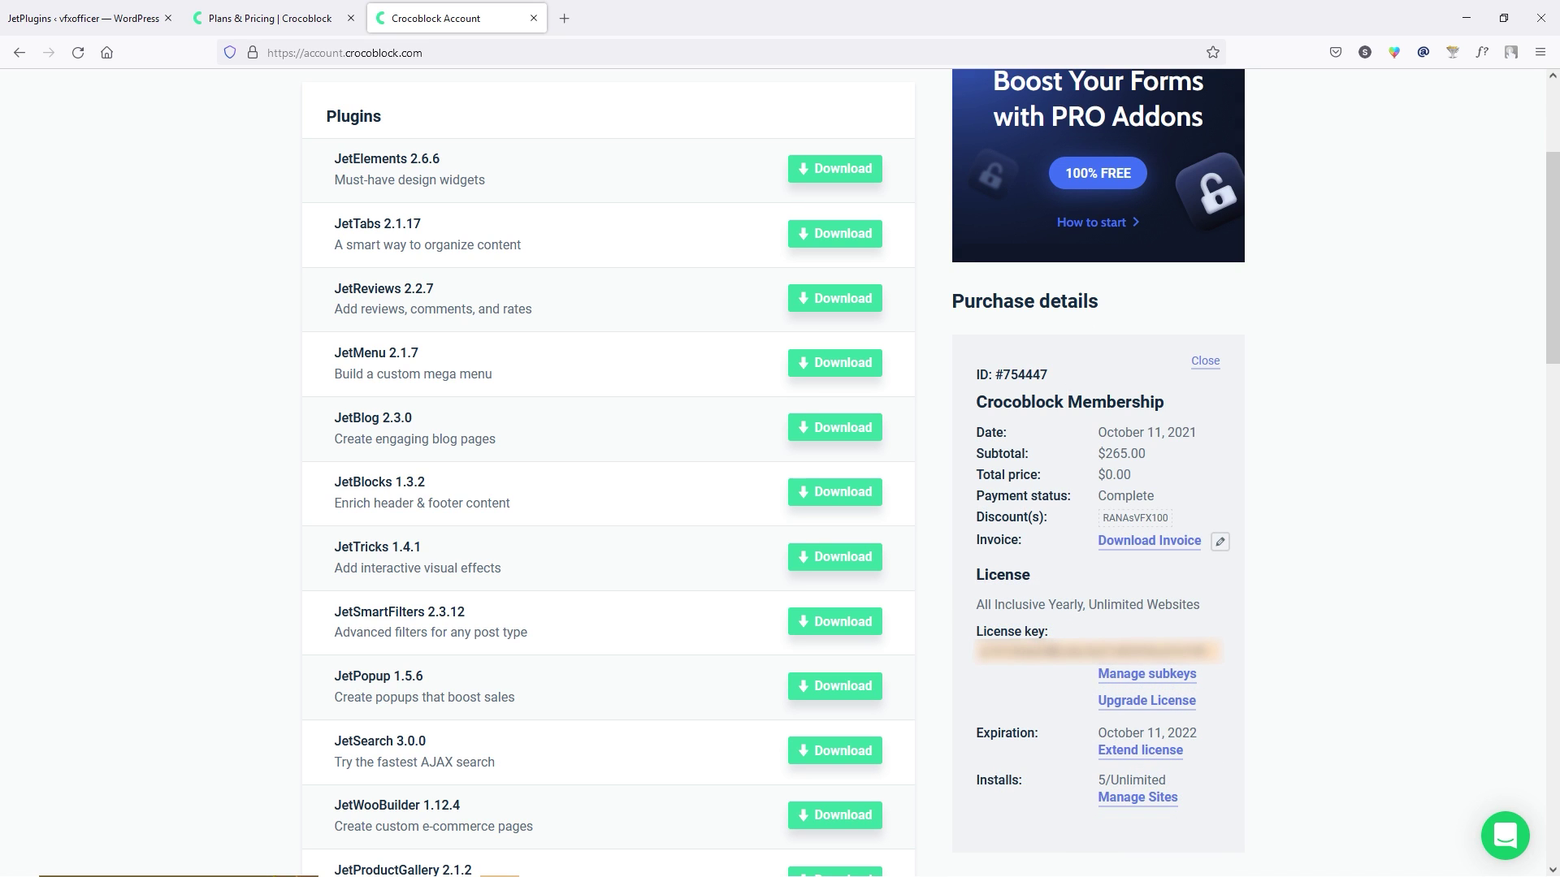
{"action": "double_click", "coordinate": [979, 652]}
{"action": "right_click", "coordinate": [979, 652]}
{"action": "left_click", "coordinate": [1007, 662]}
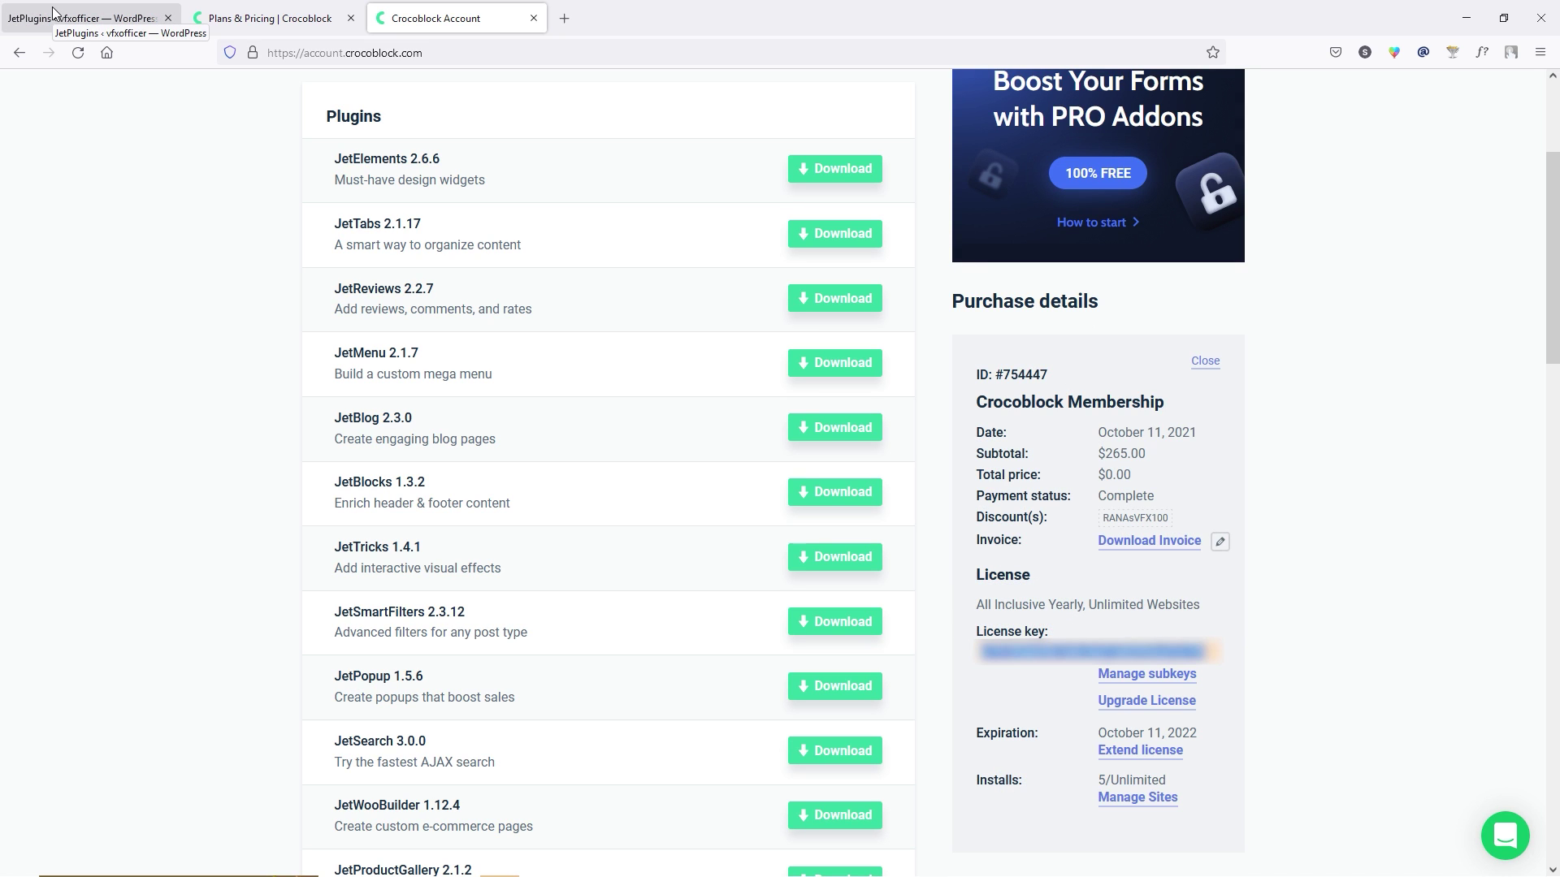
Paste and submit the license key, then choose Full Crocoblock installation and install.
{"action": "left_click", "coordinate": [56, 15]}
{"action": "key", "text": "ctrl+v"}
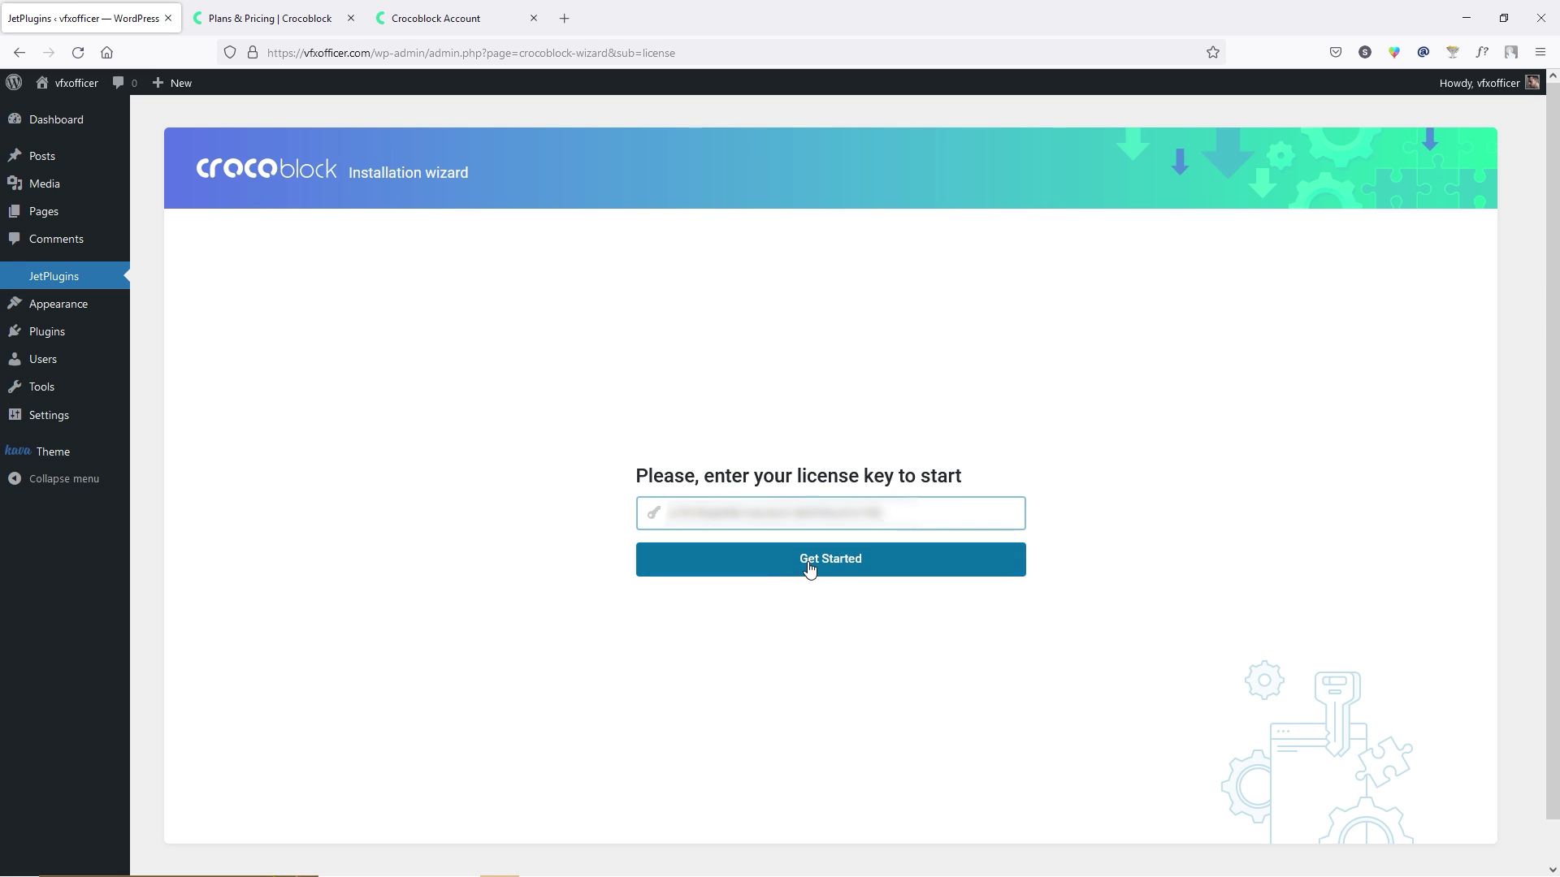
{"action": "left_click", "coordinate": [878, 573]}
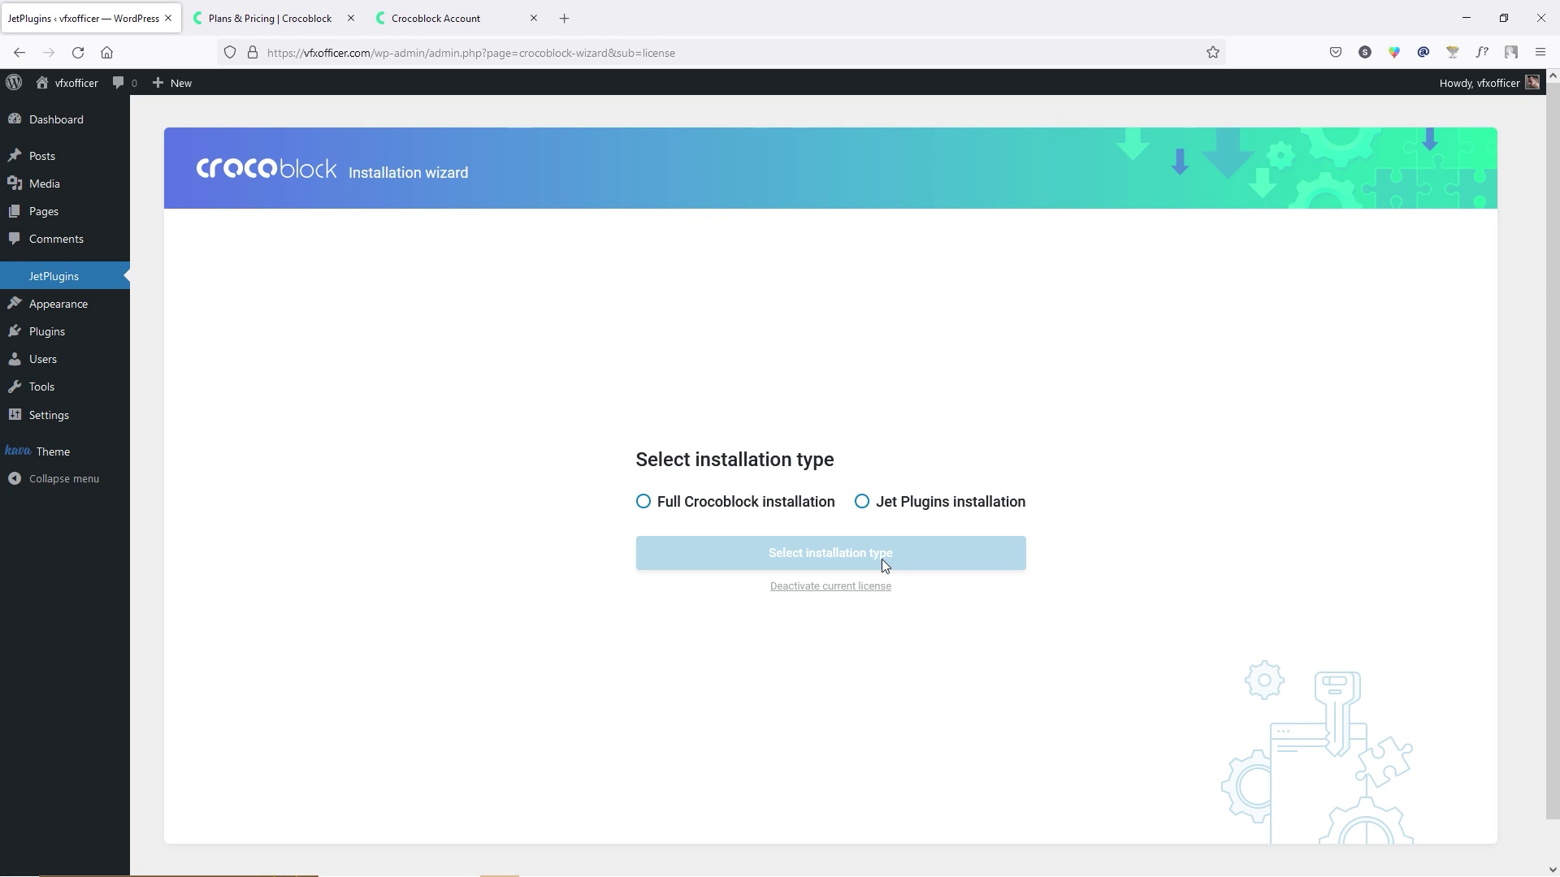
{"action": "left_click", "coordinate": [650, 504]}
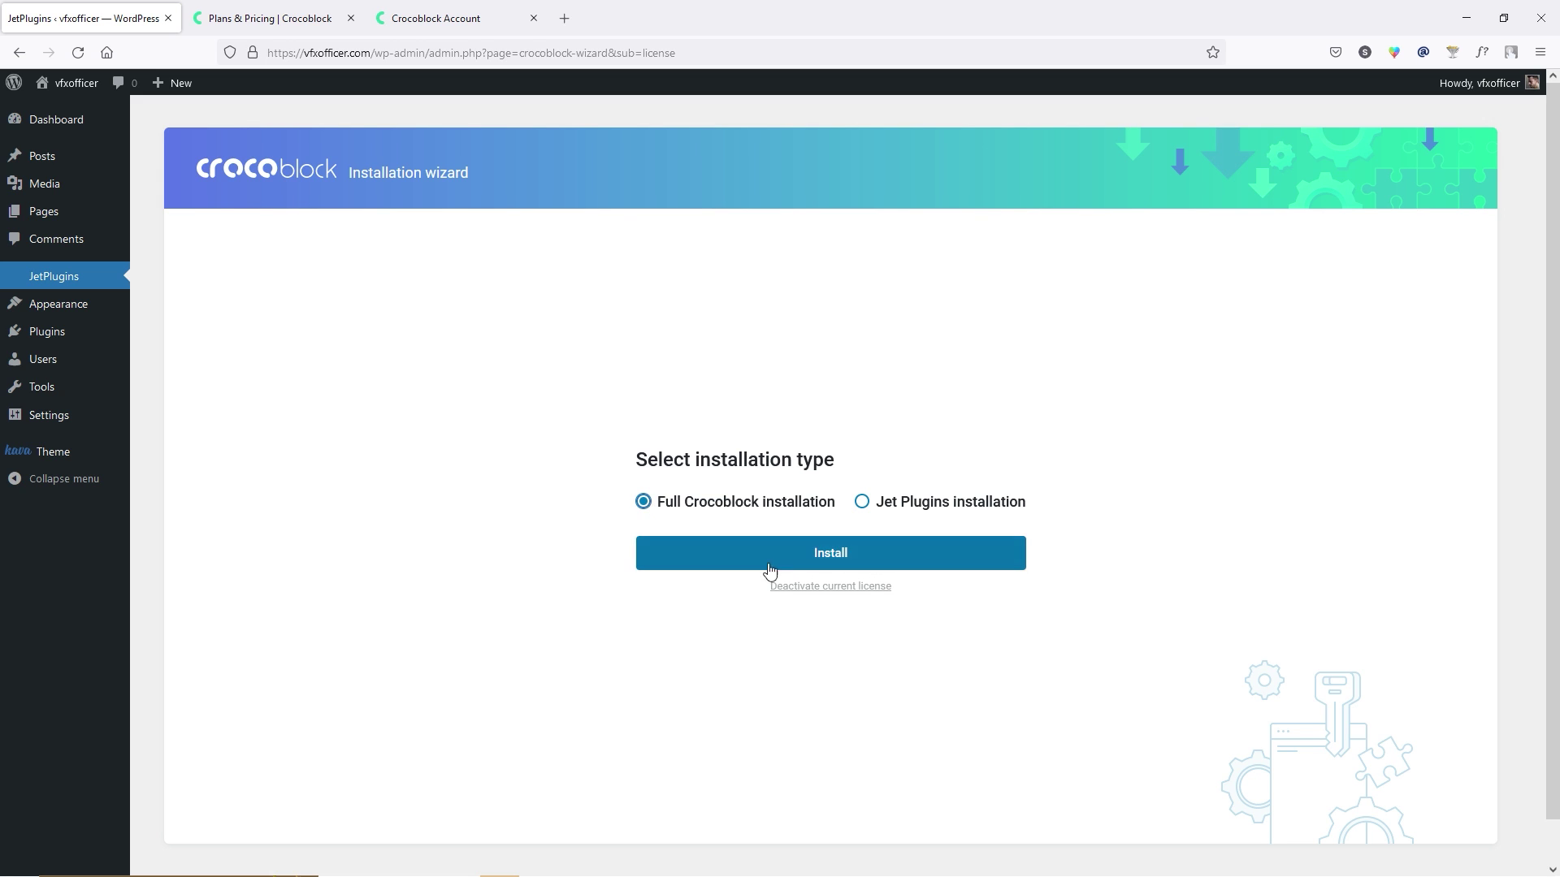
{"action": "left_click", "coordinate": [918, 561]}
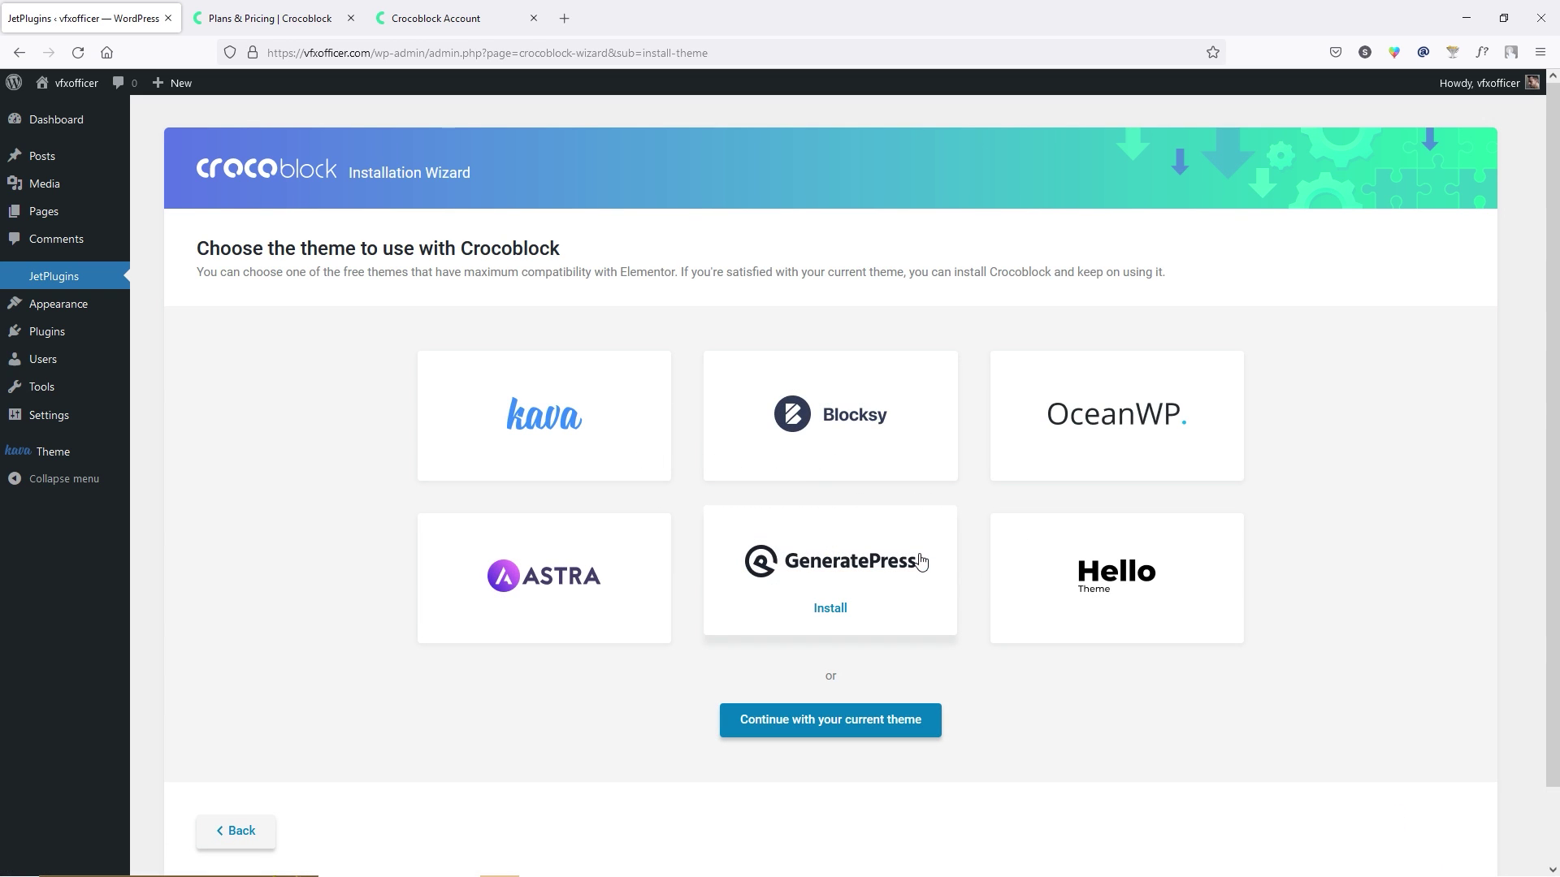
Choose Kava with its child theme, then start installing the Zolden template.
{"action": "left_click", "coordinate": [595, 422]}
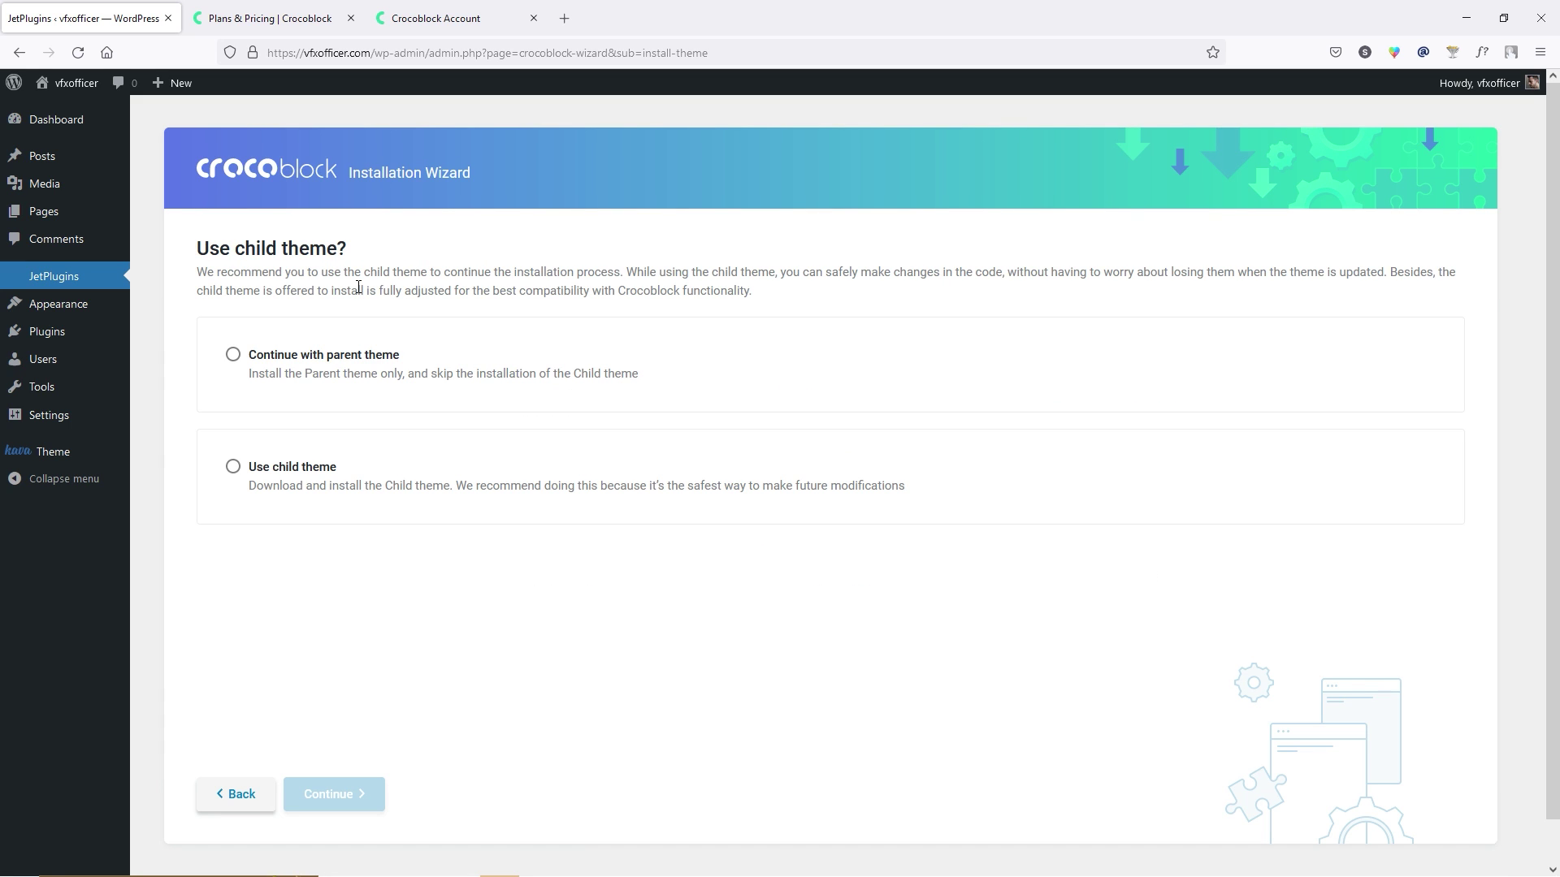
{"action": "left_click", "coordinate": [353, 488]}
{"action": "left_click", "coordinate": [354, 800]}
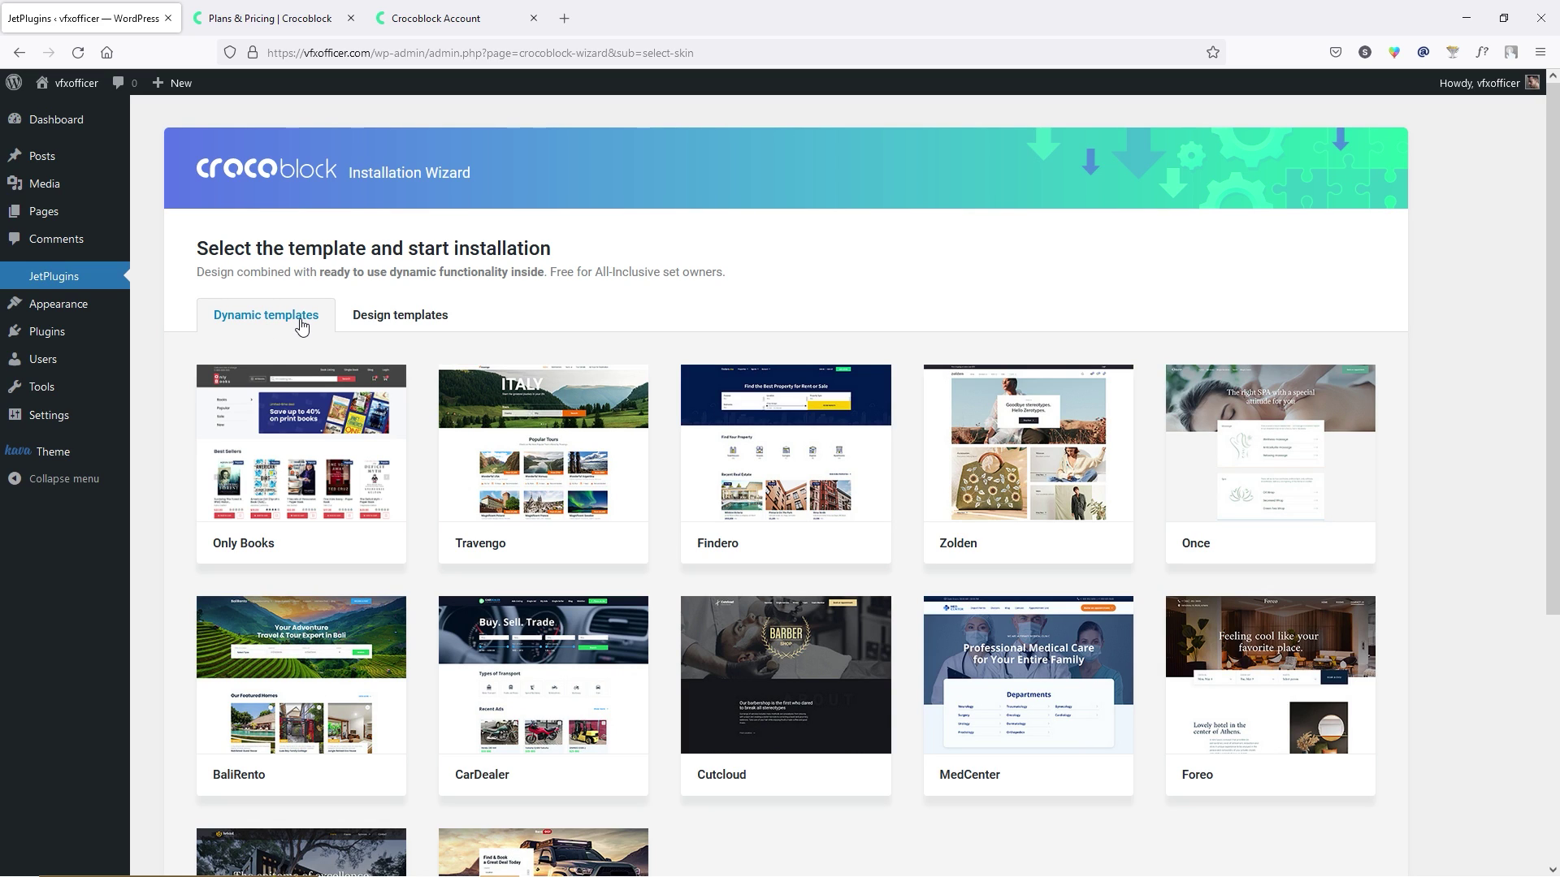
{"action": "mouse_move", "coordinate": [1007, 473]}
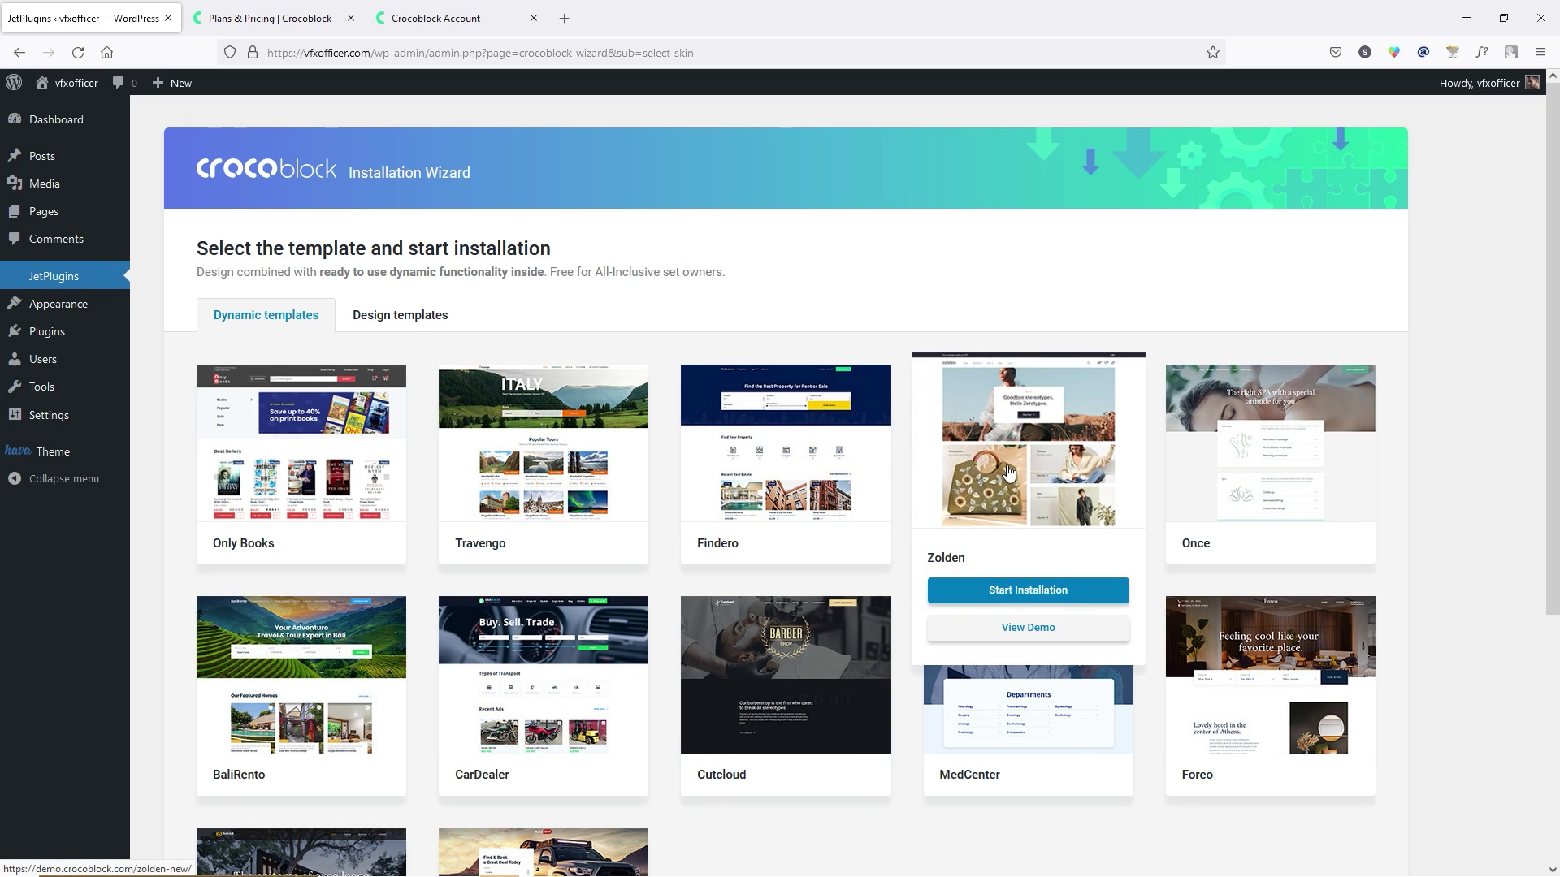
{"action": "left_click", "coordinate": [992, 592]}
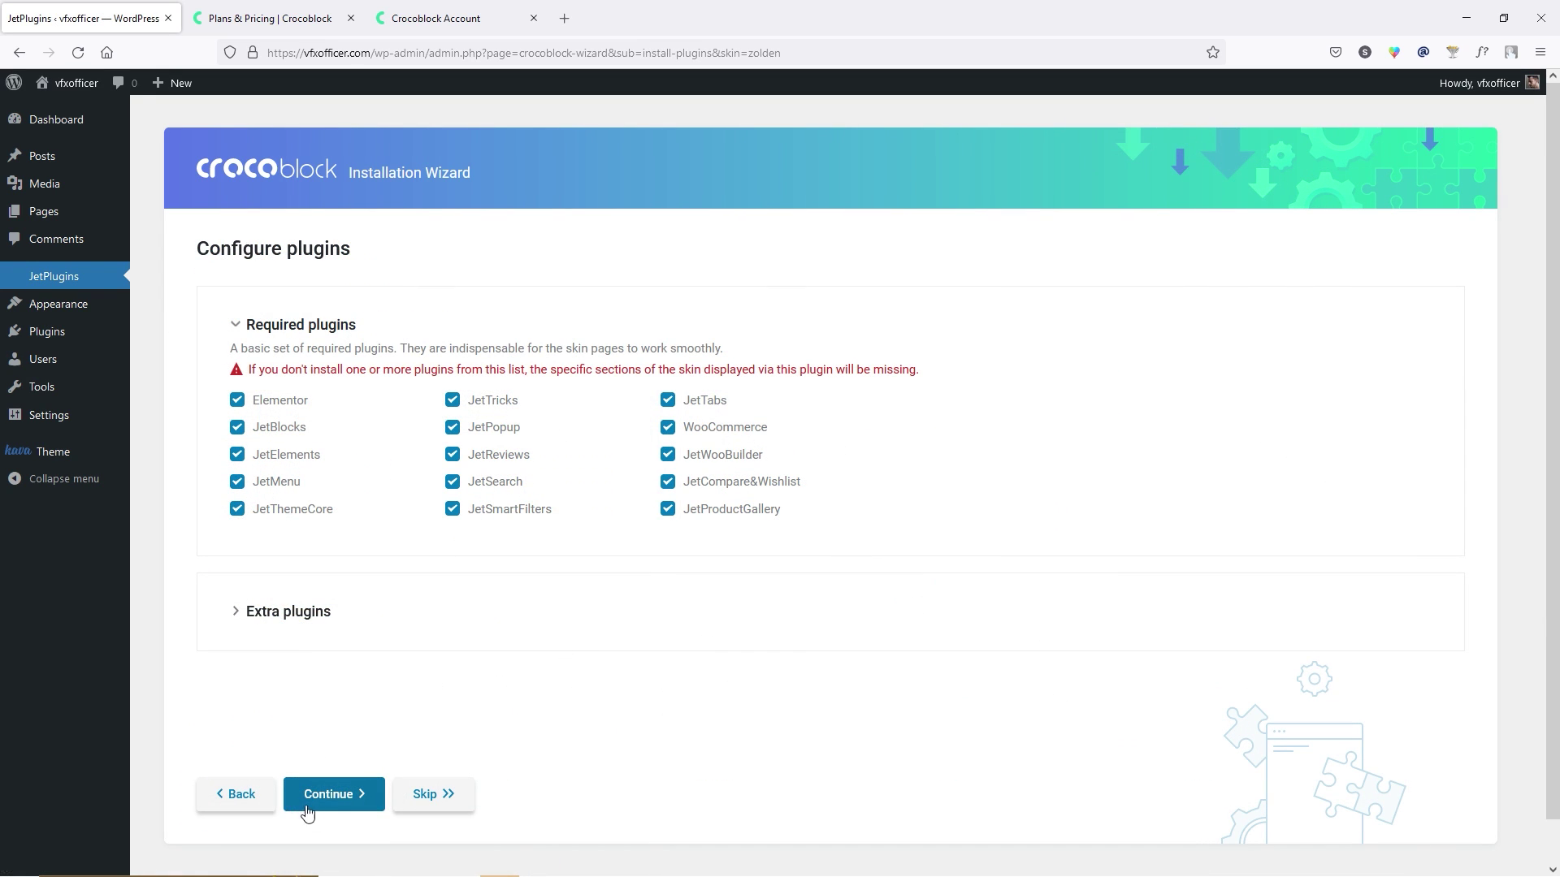
Keep all required Zolden plugins, including Elementor and WooCommerce, ticked and continue to install them.
{"action": "left_click", "coordinate": [337, 804]}
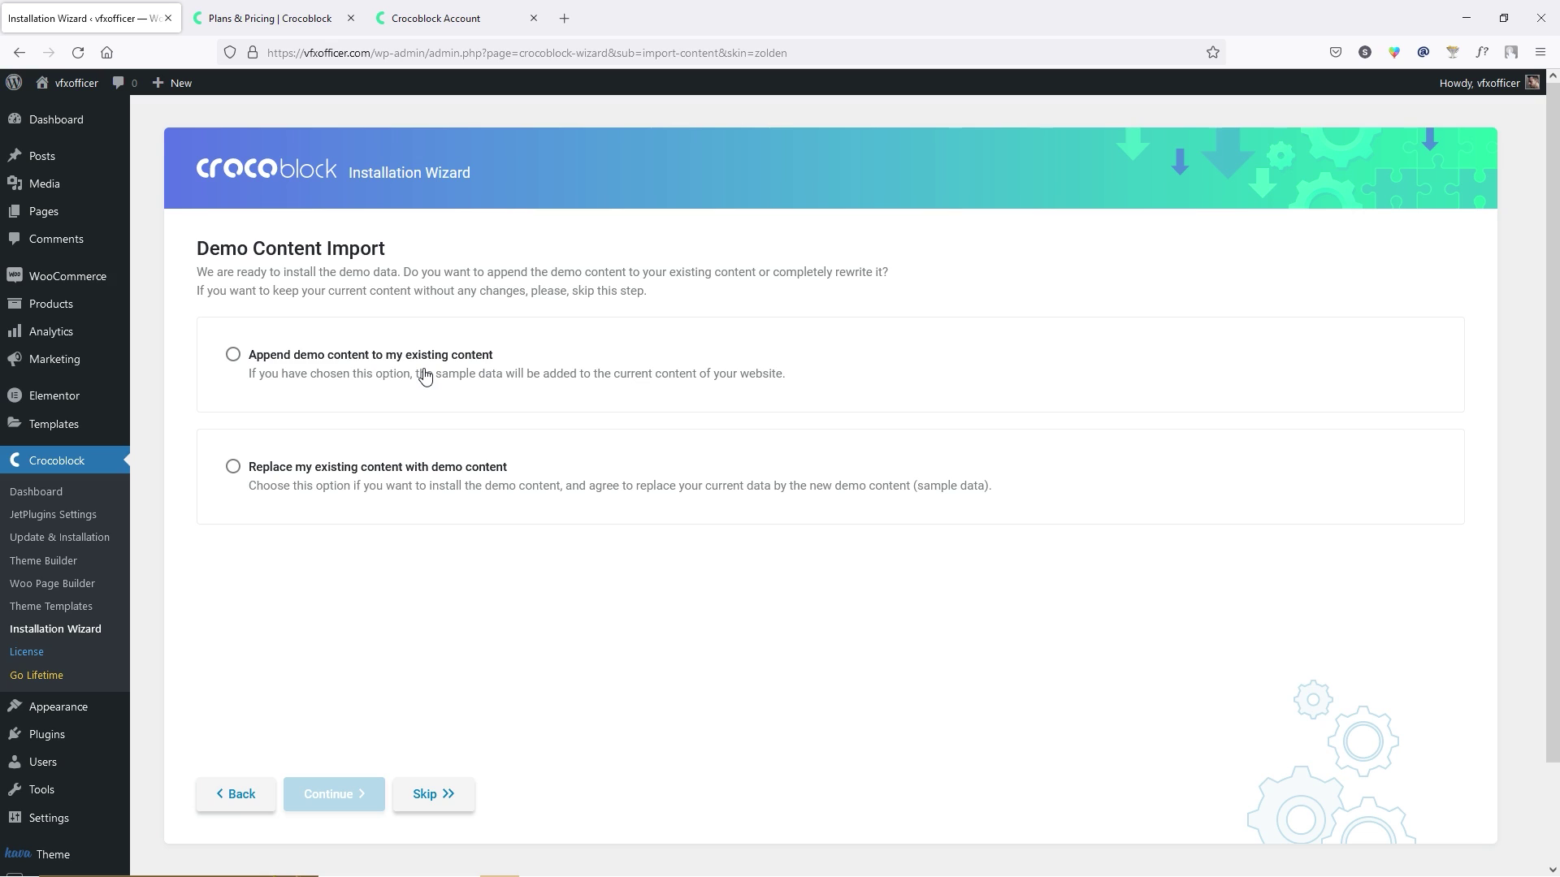
Append the Zolden demo content to the existing content and continue once the import finishes.
{"action": "left_click", "coordinate": [264, 372]}
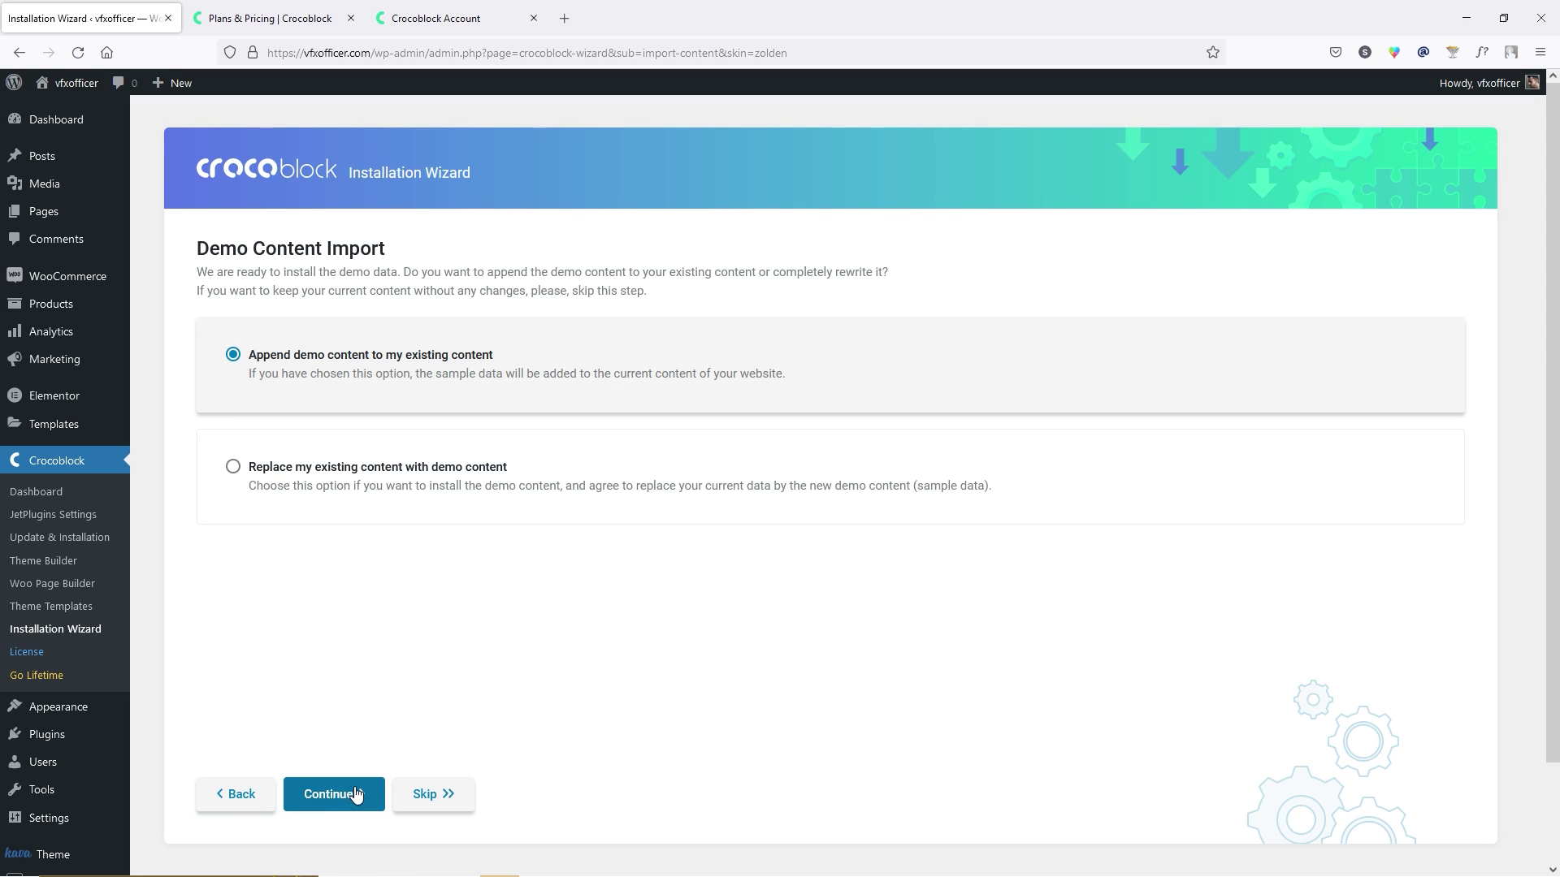
{"action": "left_click", "coordinate": [355, 793]}
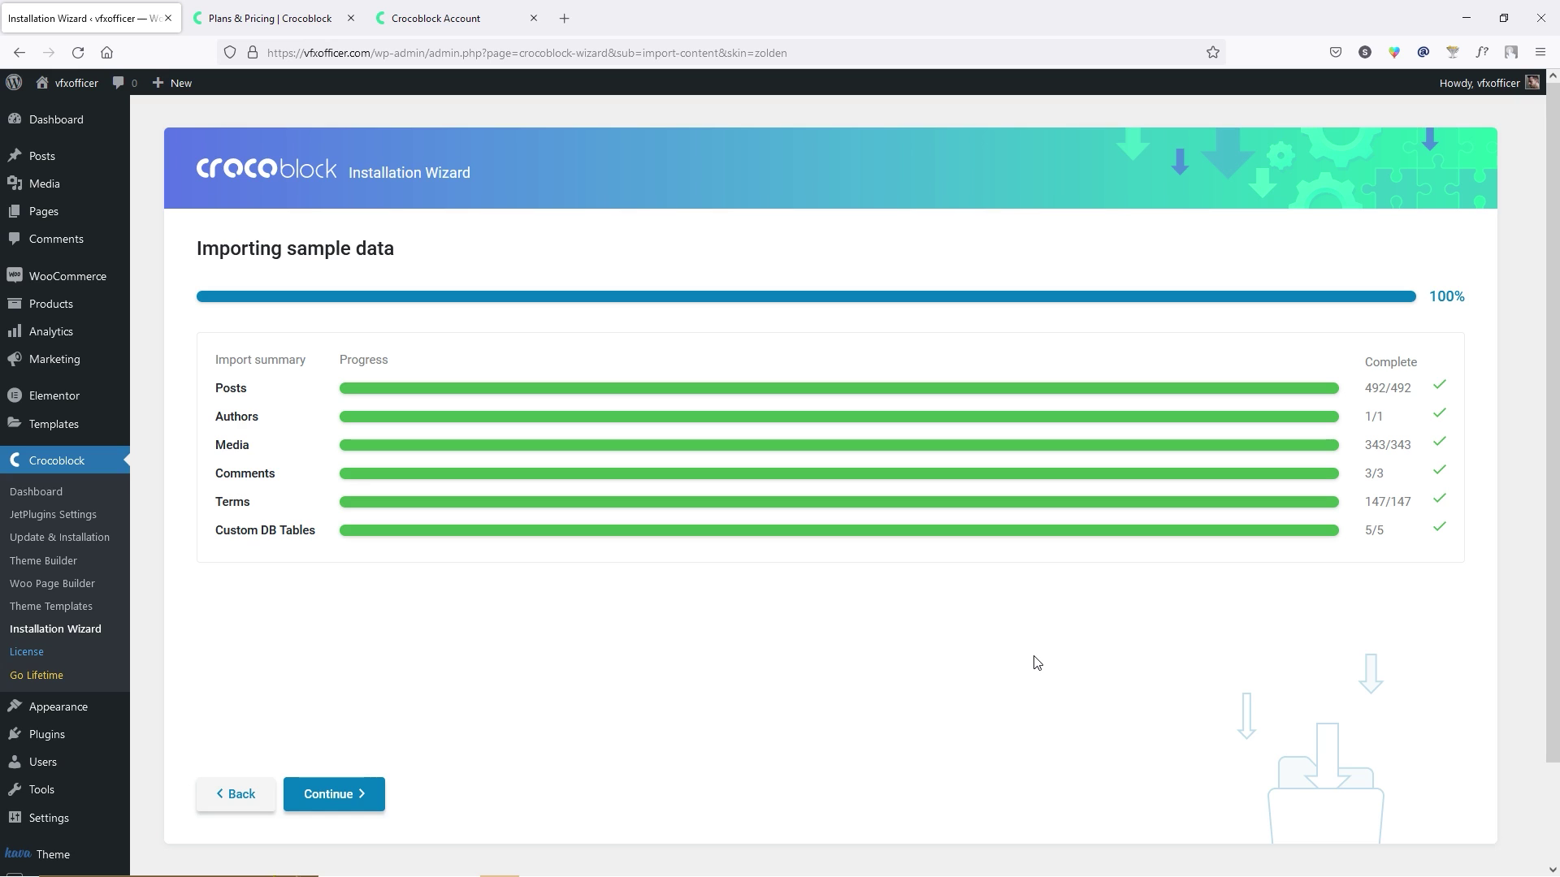
{"action": "left_click", "coordinate": [362, 797]}
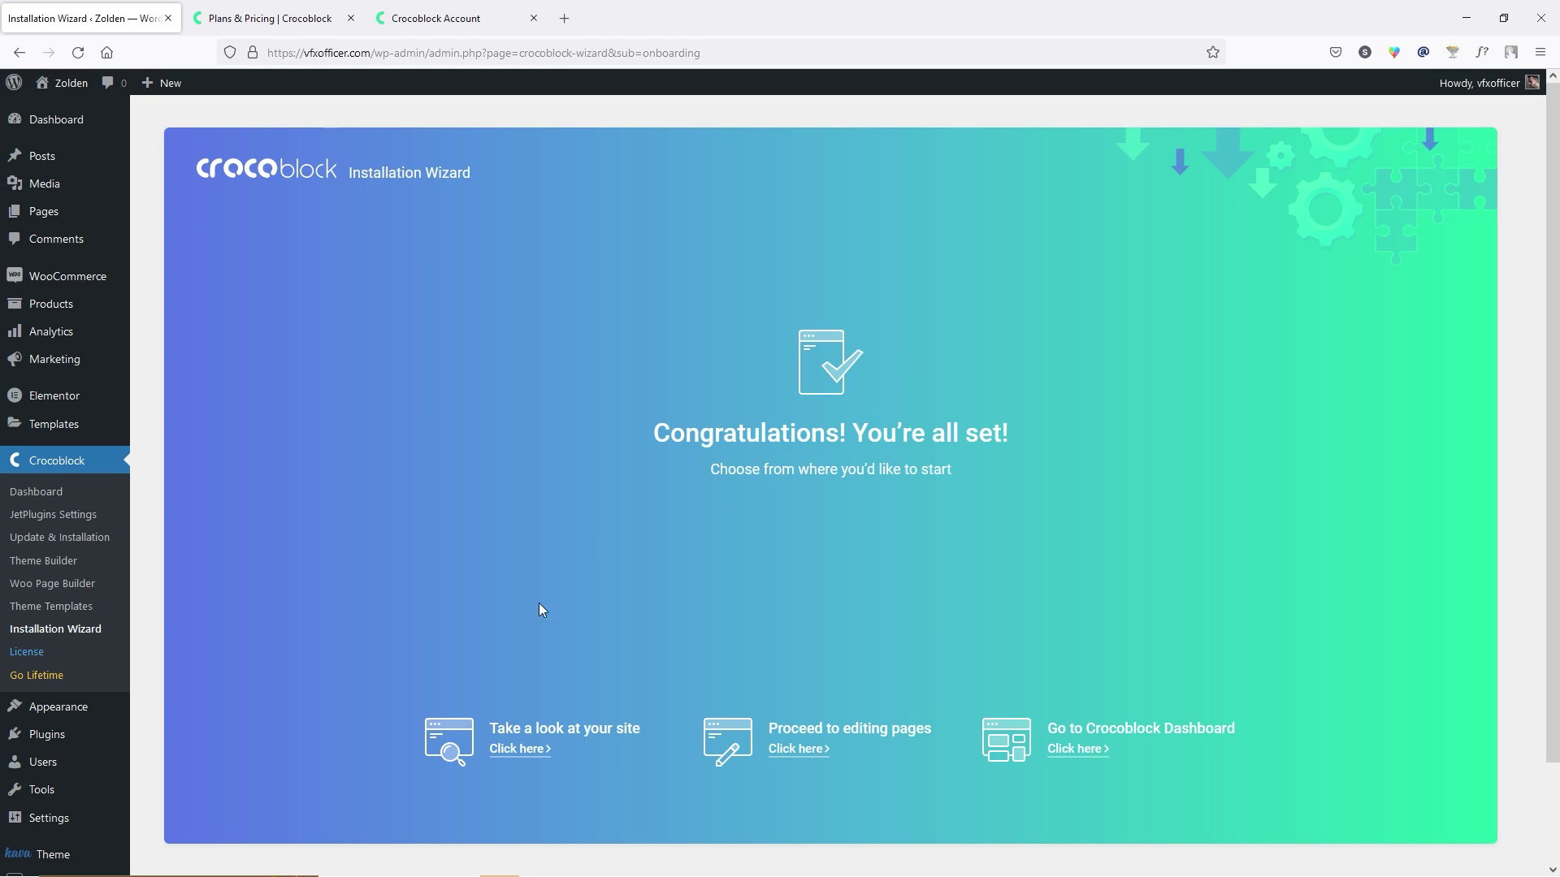
Open the live Zolden site in a new tab and scroll through the storefront homepage.
{"action": "right_click", "coordinate": [507, 748]}
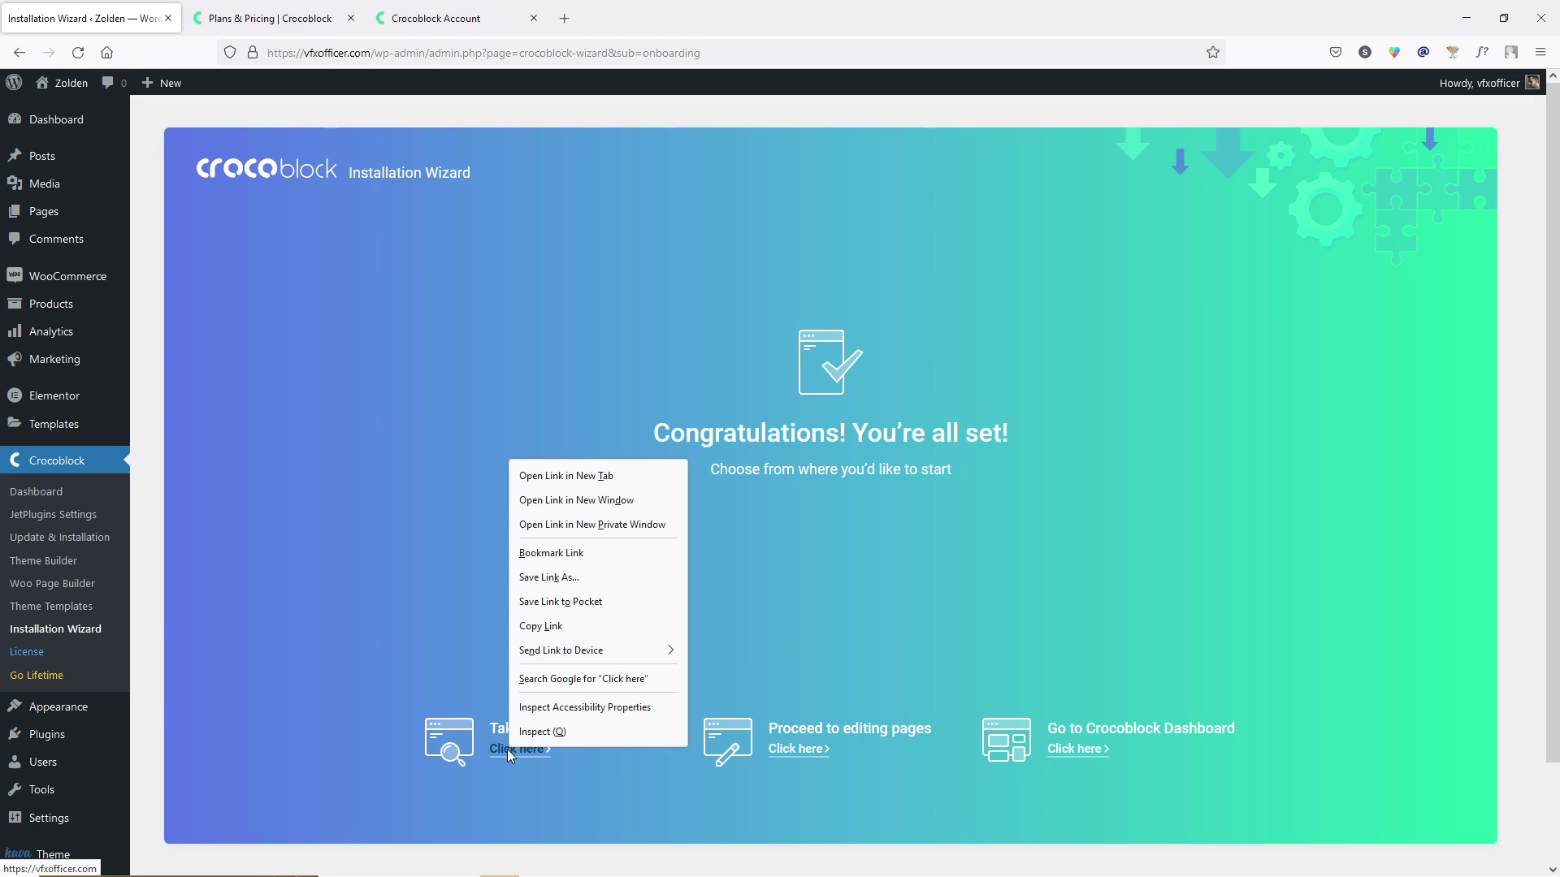
{"action": "left_click", "coordinate": [587, 479]}
{"action": "left_click", "coordinate": [263, 19]}
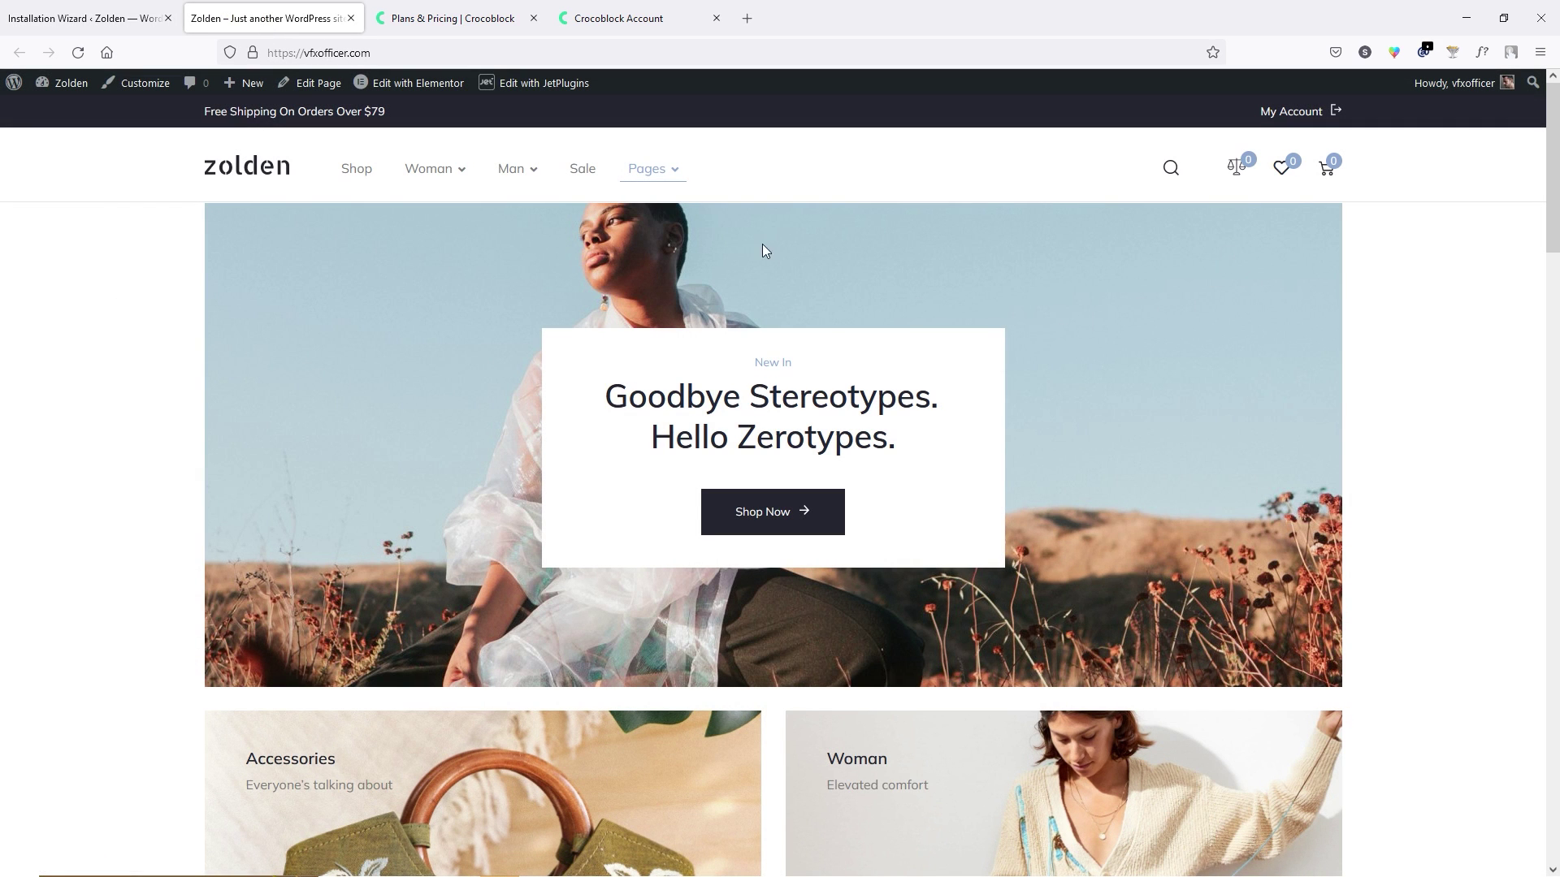
{"action": "mouse_move", "coordinate": [403, 184]}
{"action": "mouse_move", "coordinate": [534, 185]}
{"action": "mouse_move", "coordinate": [658, 183]}
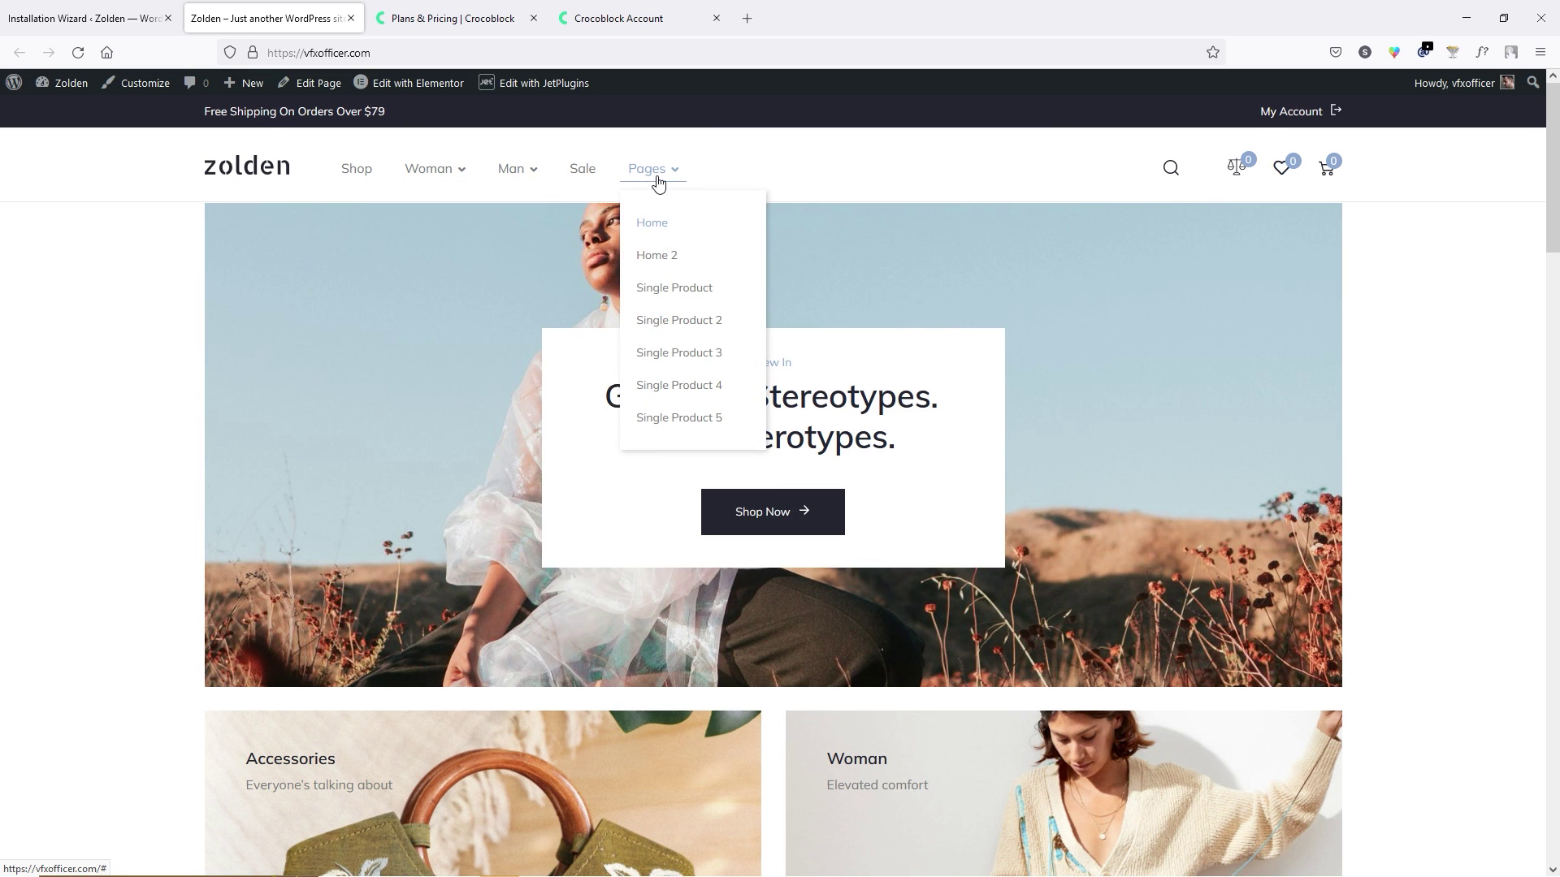
{"action": "scroll", "coordinate": [893, 488], "scroll_direction": "down", "scroll_amount": 20}
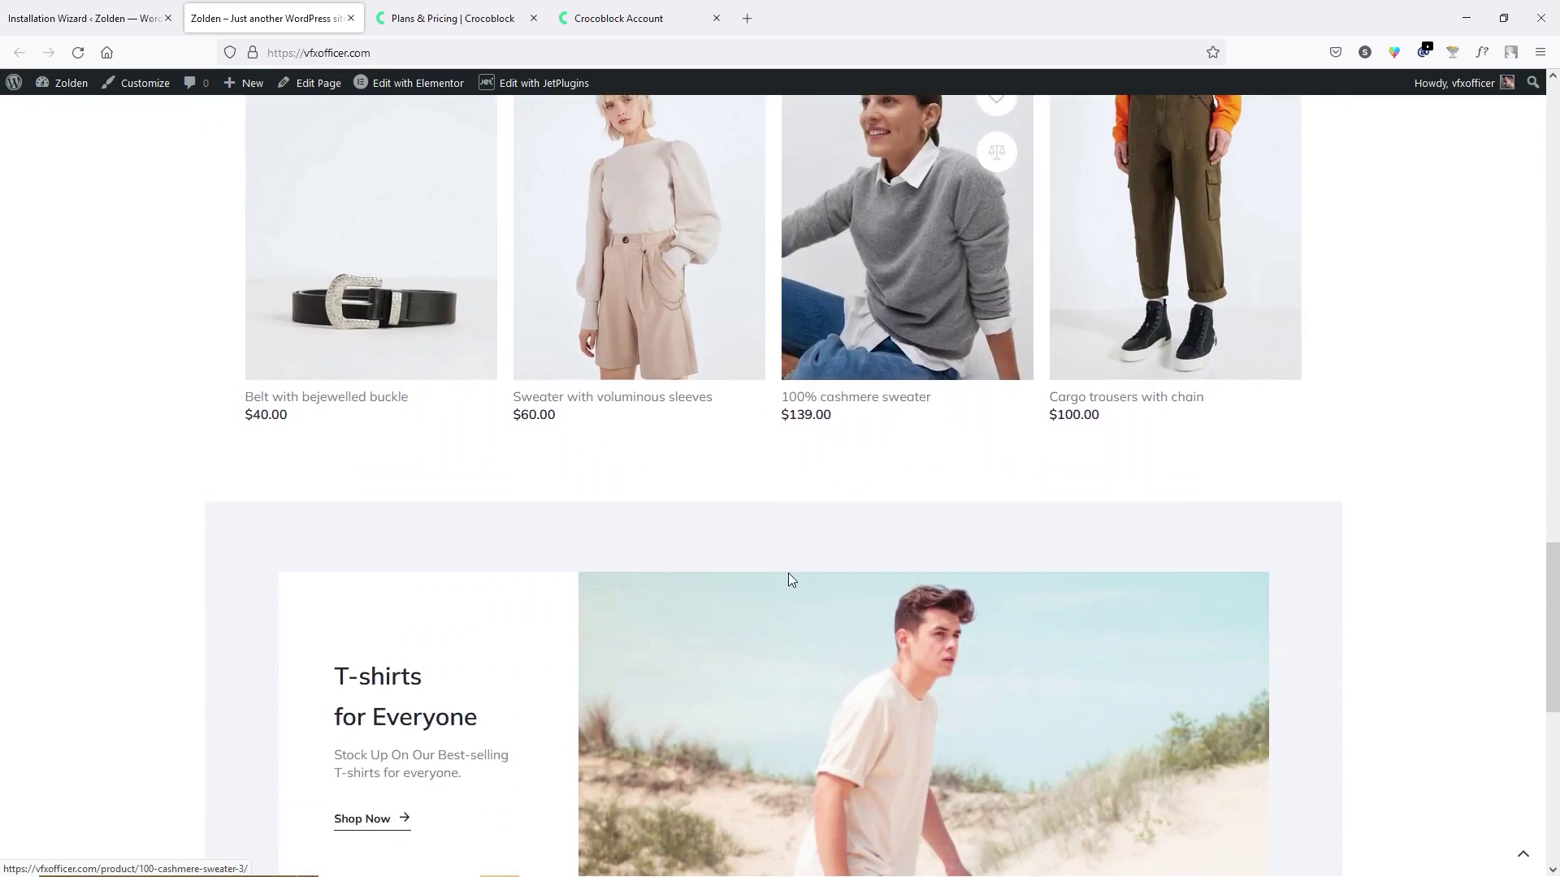
{"action": "scroll", "coordinate": [788, 580], "scroll_direction": "down", "scroll_amount": 1}
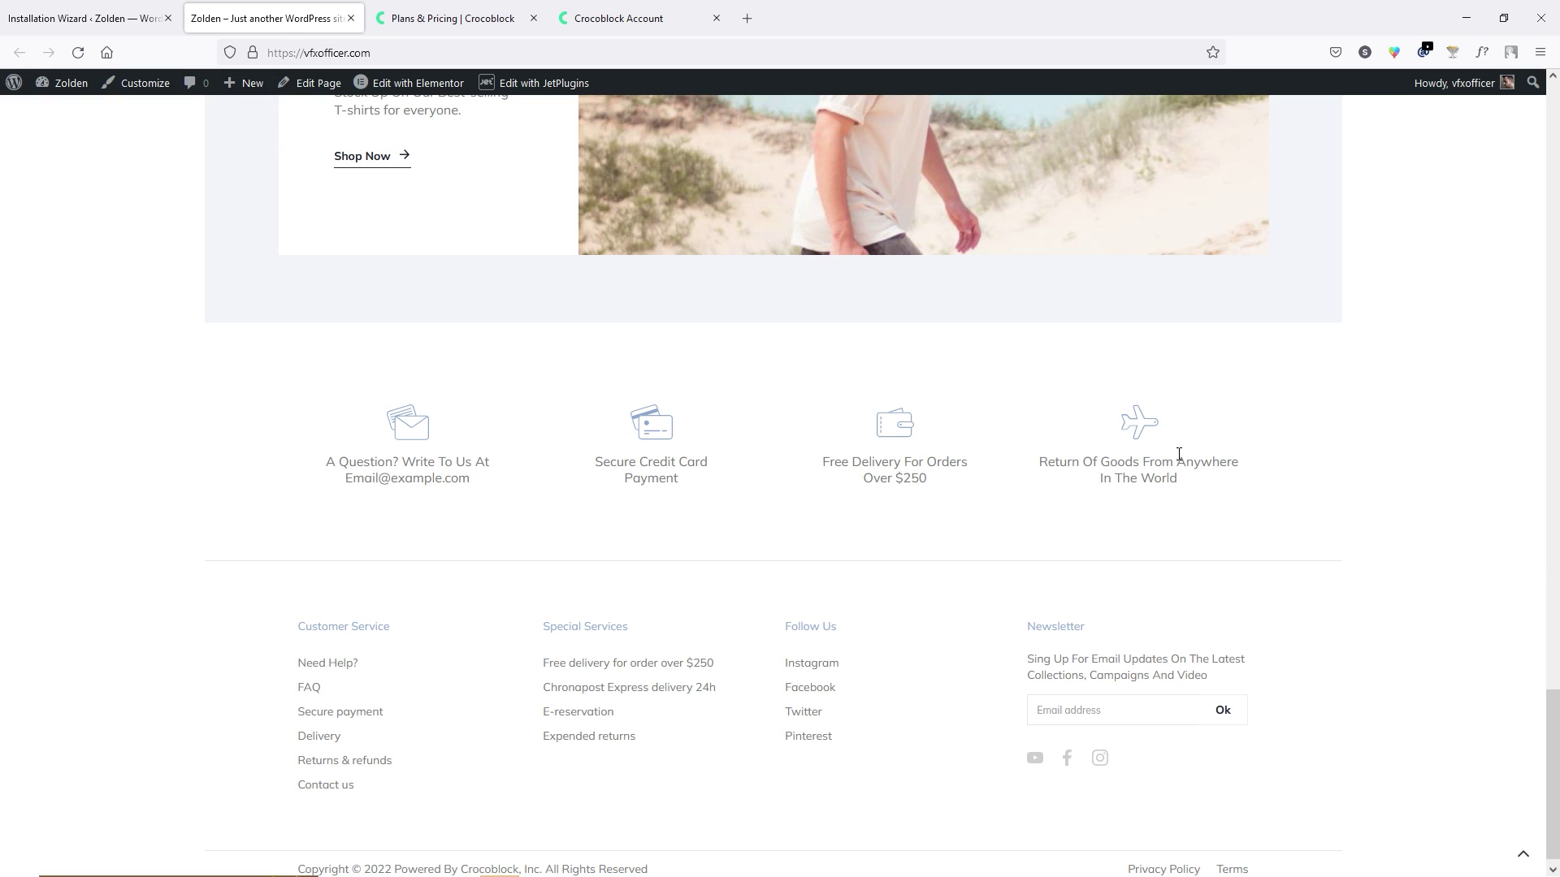
{"action": "scroll", "coordinate": [1284, 625], "scroll_direction": "up", "scroll_amount": 20}
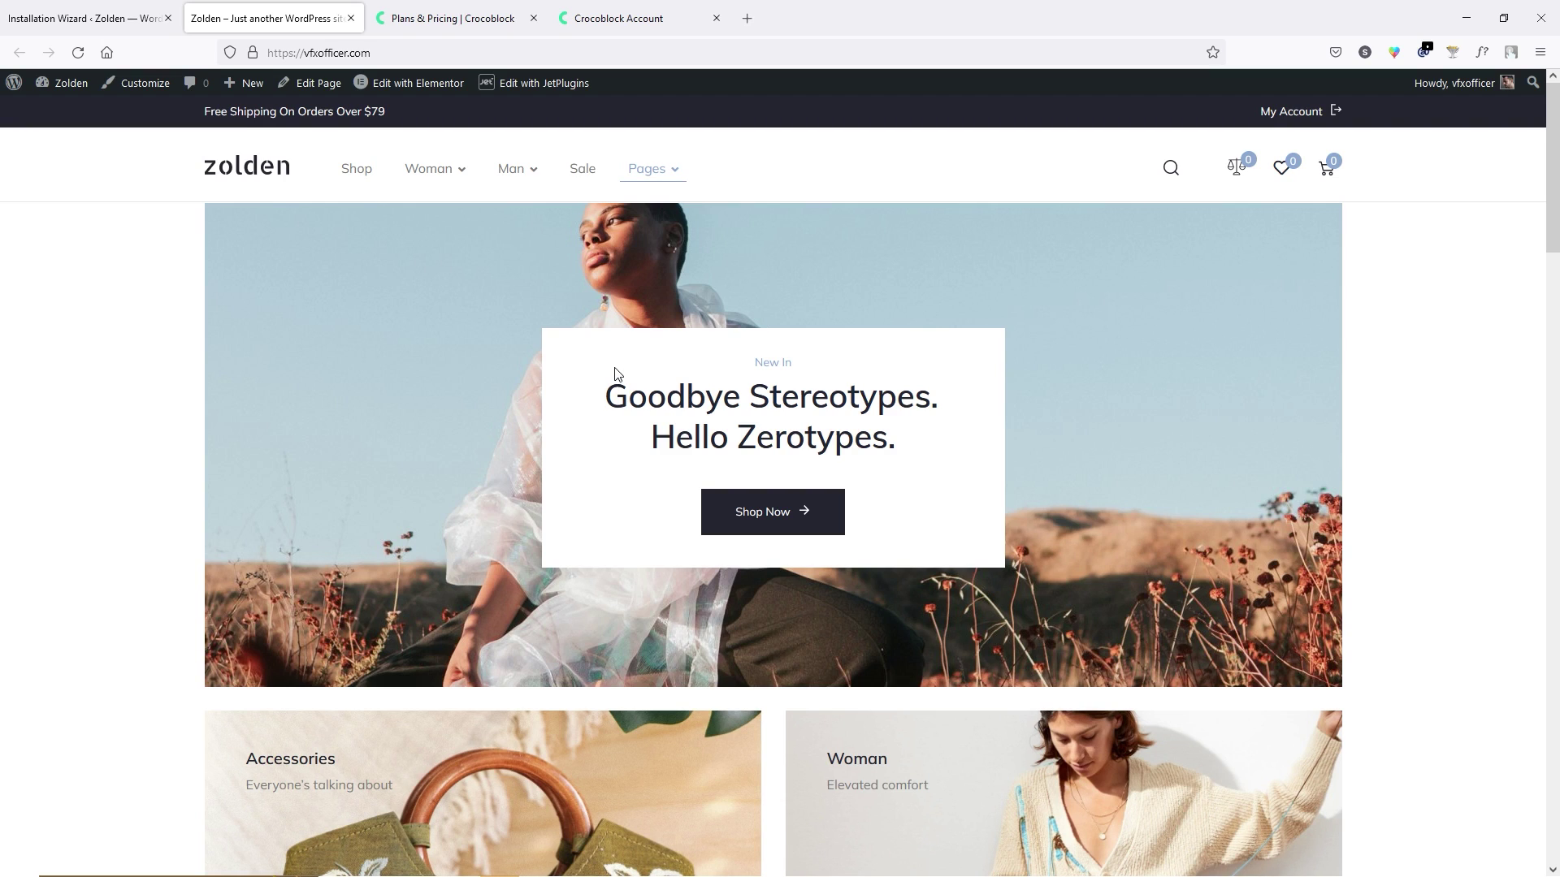
Close the Plans & Pricing, Crocoblock Account and Zolden storefront tabs.
{"action": "left_click", "coordinate": [533, 18]}
{"action": "left_click", "coordinate": [533, 18]}
{"action": "left_click", "coordinate": [350, 18]}
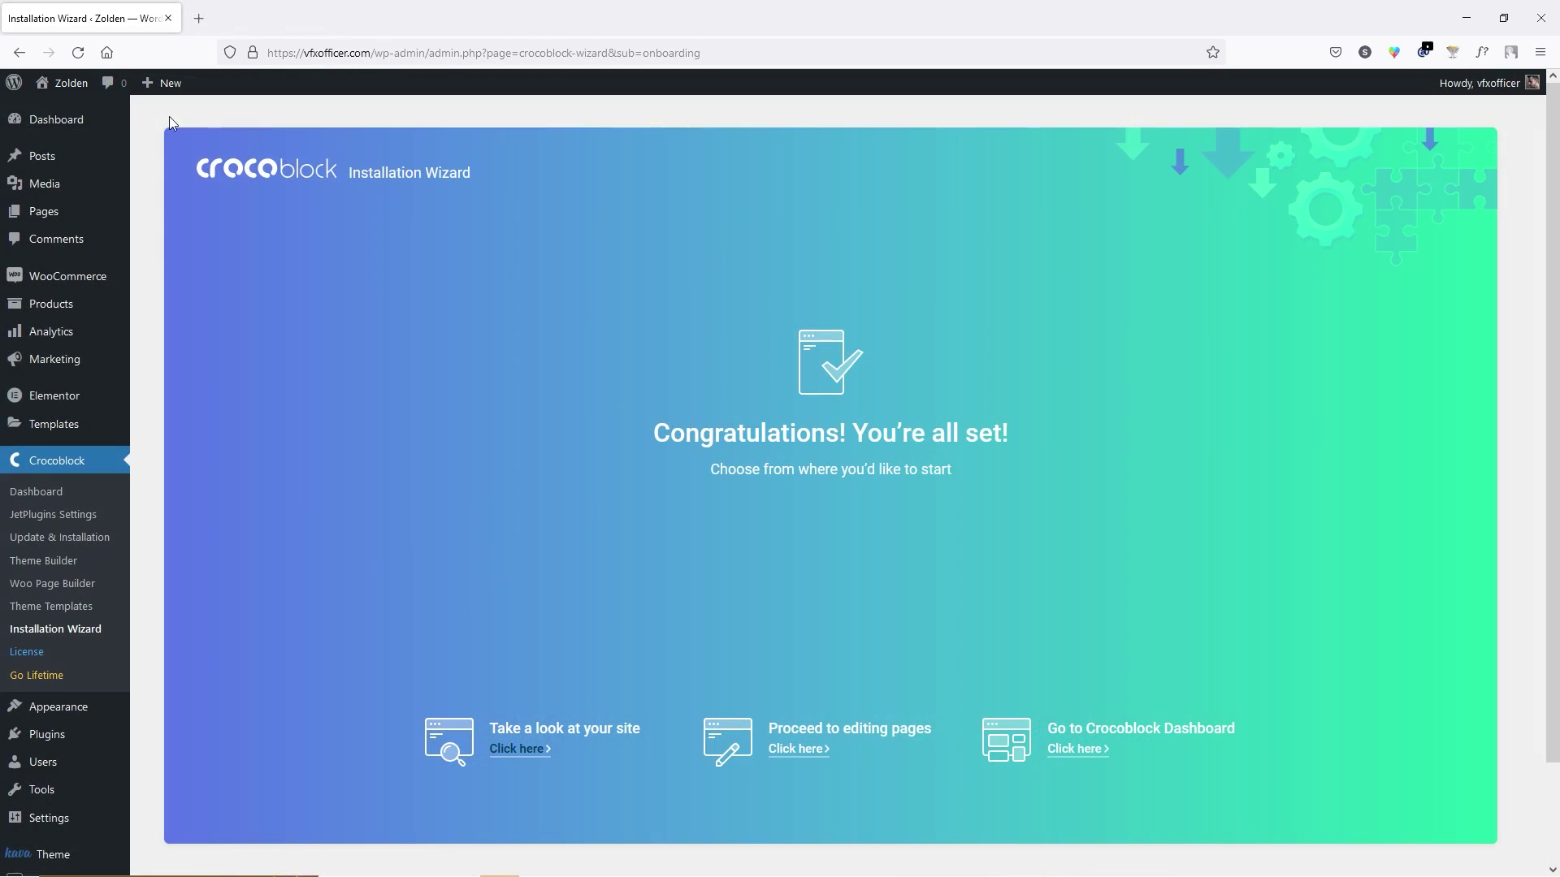
From the Dashboard, run the pending JetWooBuilder data update and dismiss the Welcome to WordPress panel.
{"action": "left_click", "coordinate": [65, 119]}
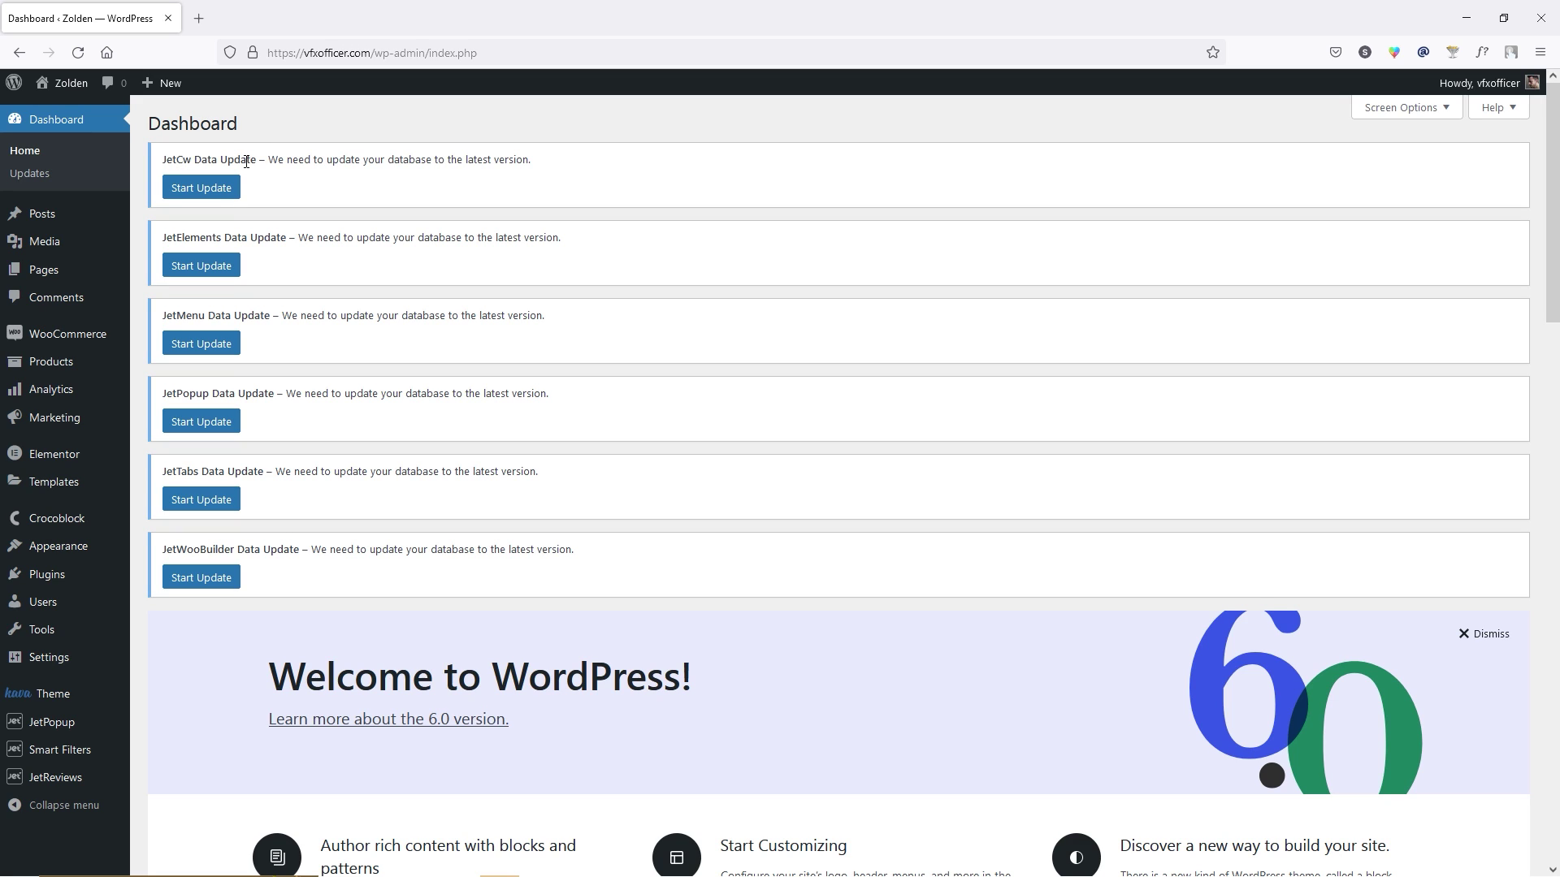
{"action": "left_click", "coordinate": [207, 193]}
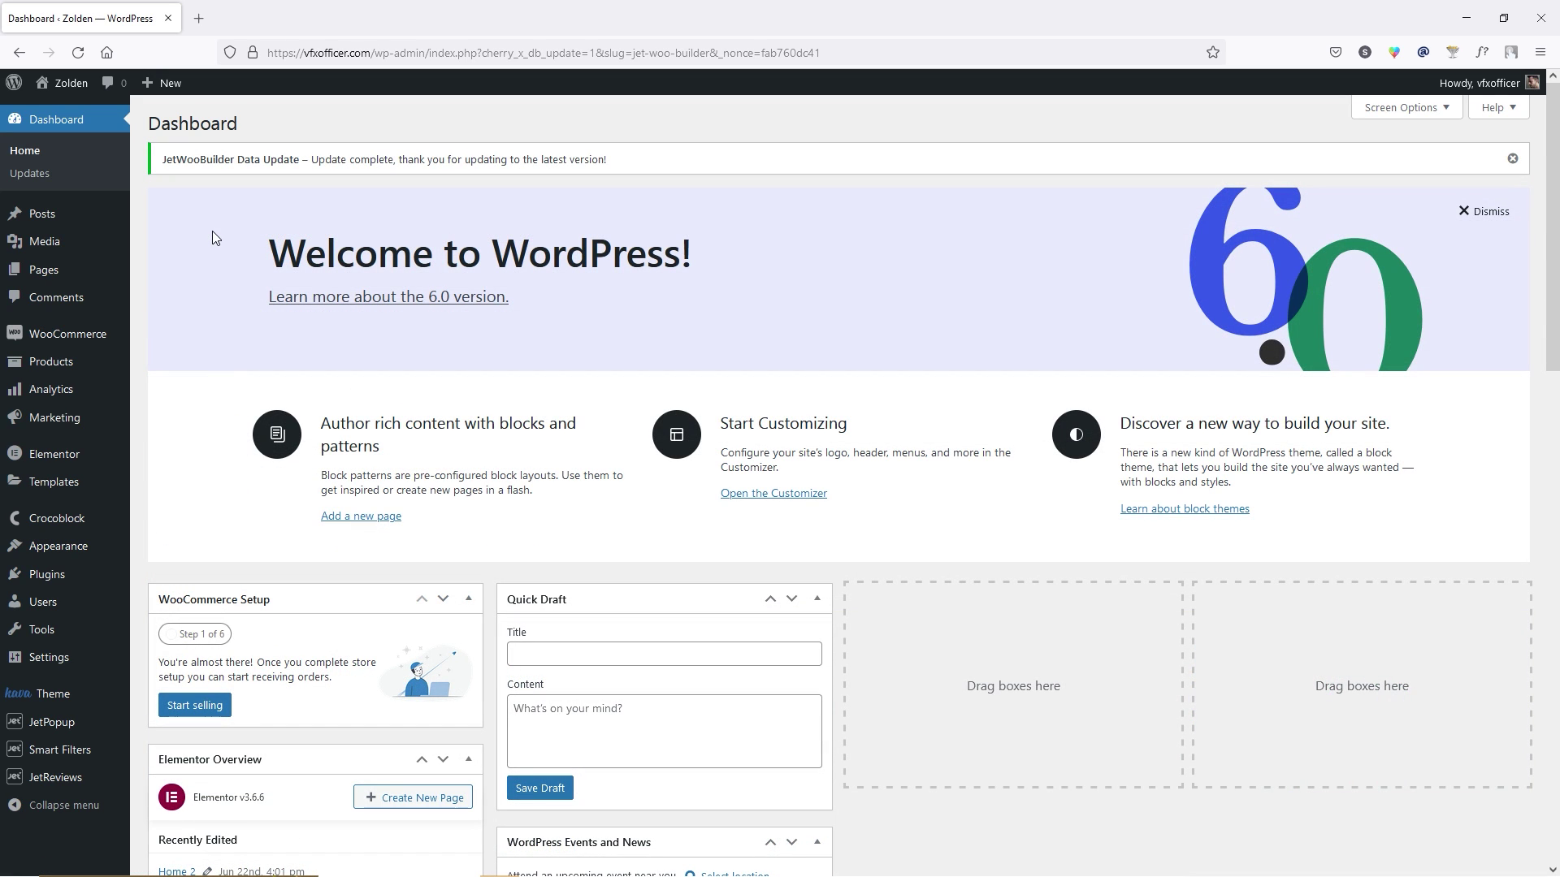
{"action": "left_click", "coordinate": [1490, 214]}
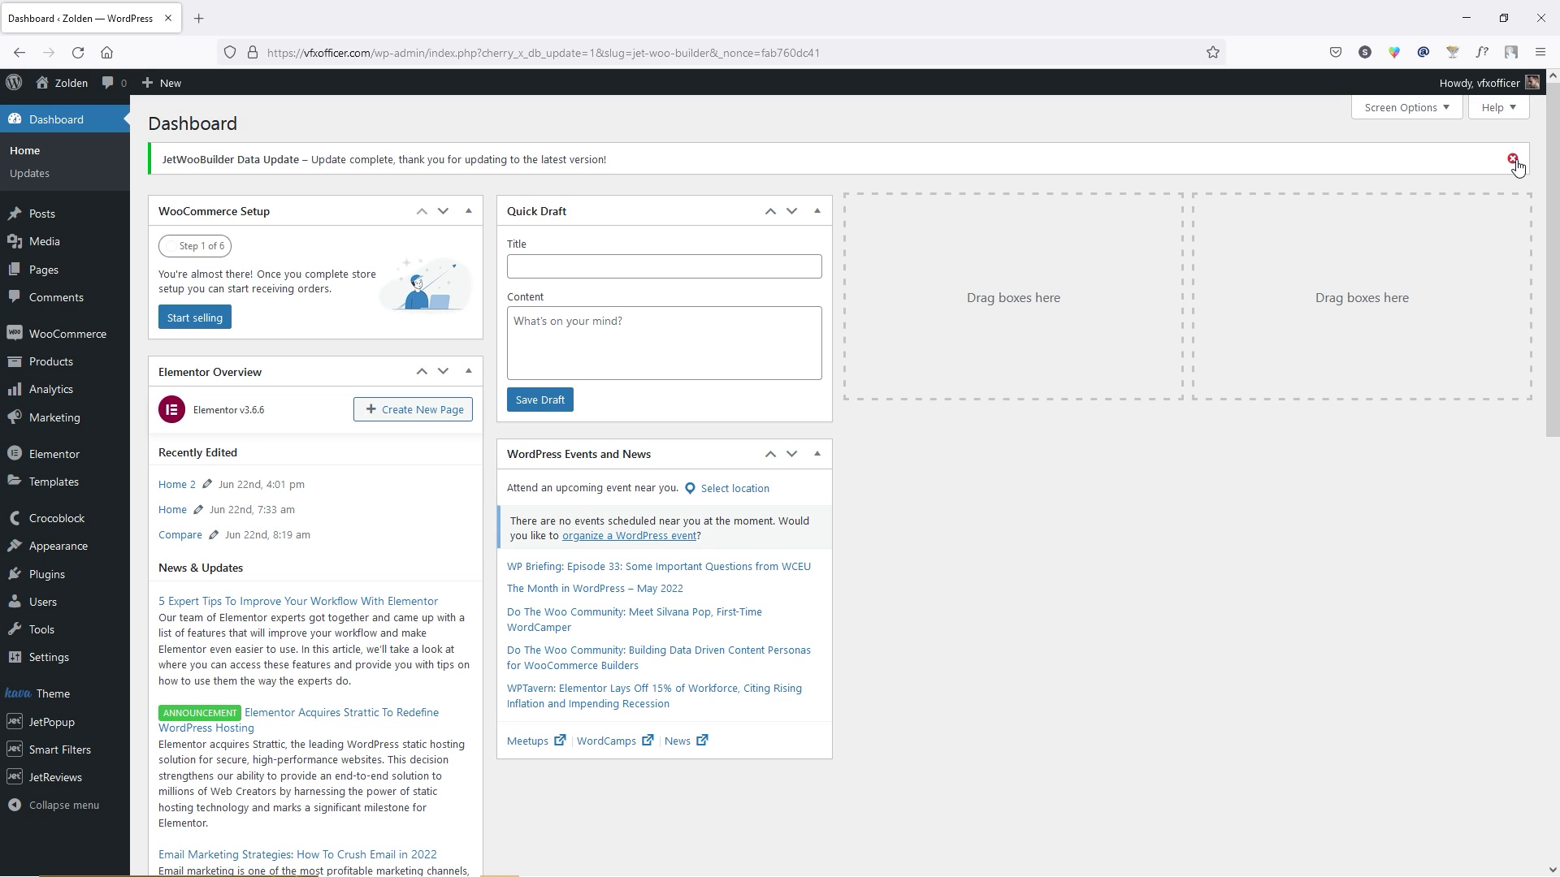
{"action": "mouse_move", "coordinate": [81, 334]}
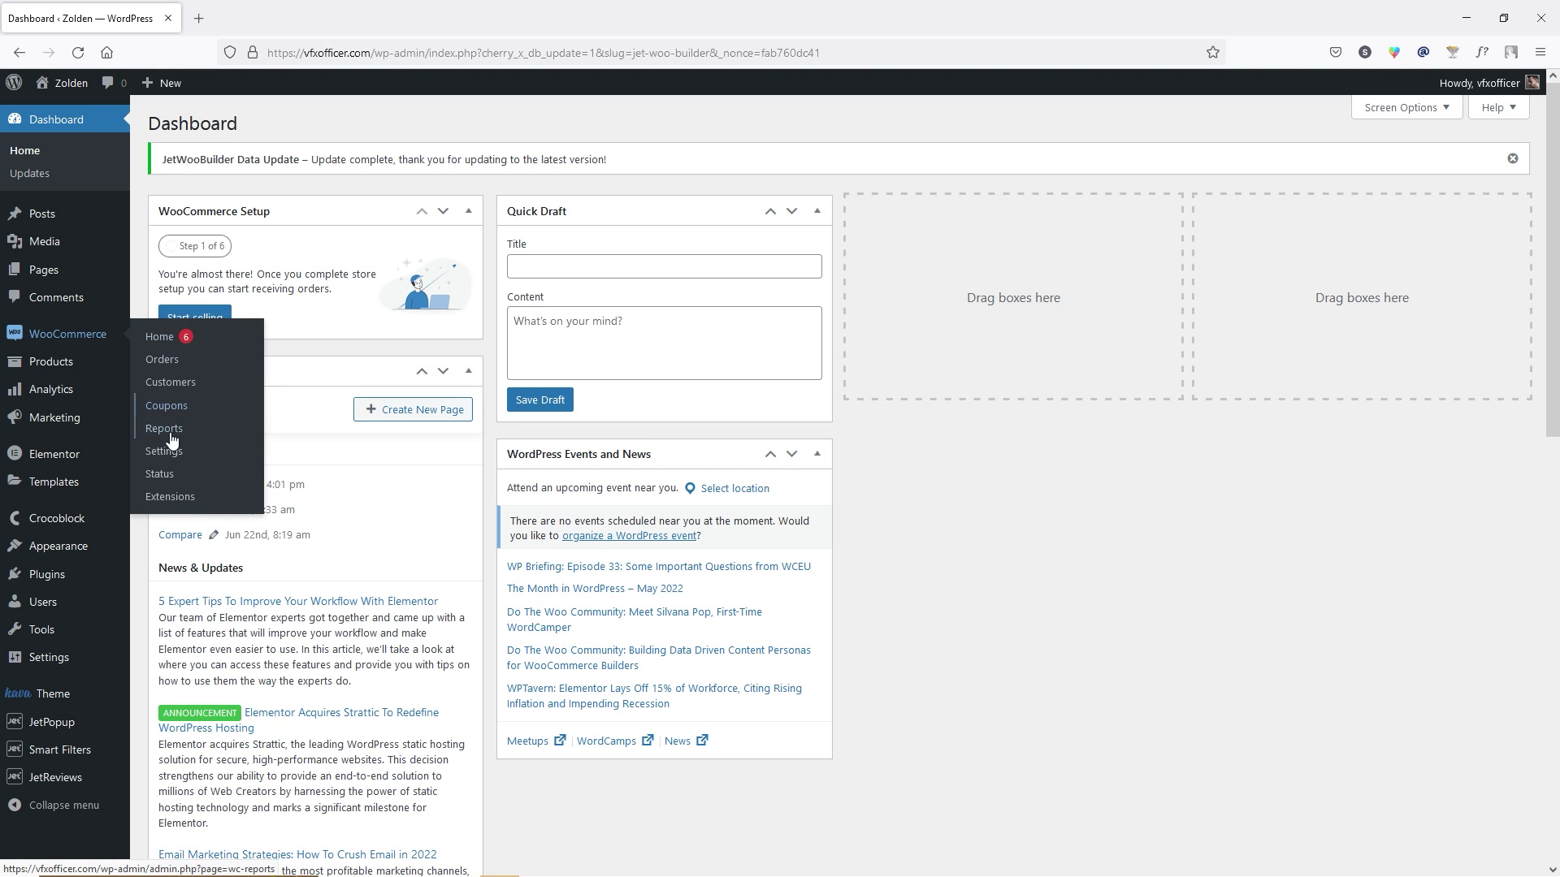
In WooCommerce General settings, restrict selling to the specific country United States (US).
{"action": "left_click", "coordinate": [169, 450]}
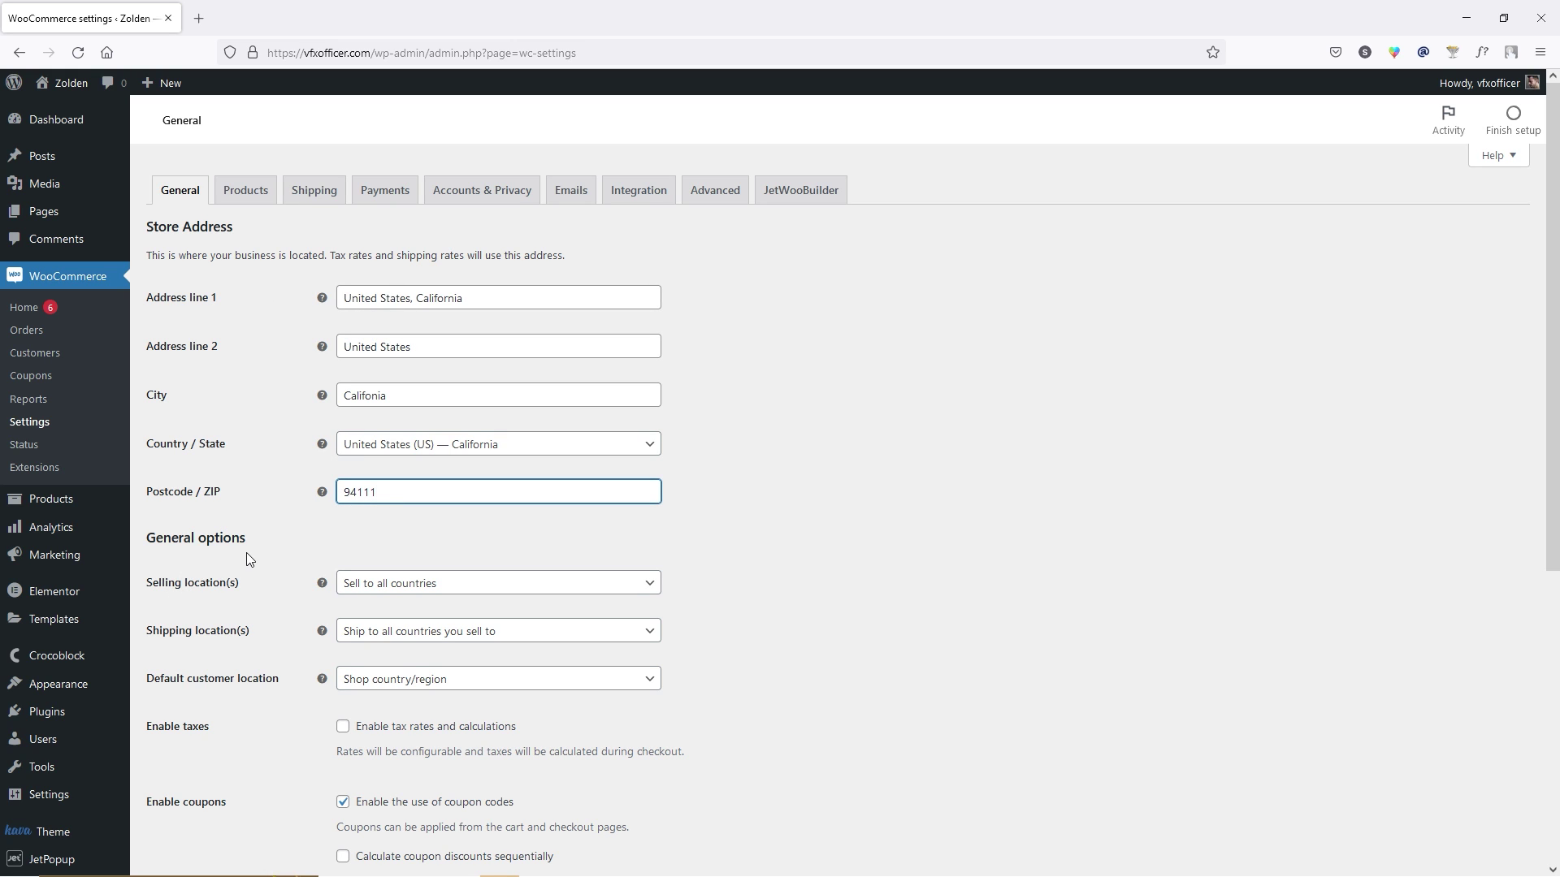
{"action": "scroll", "coordinate": [245, 553], "scroll_direction": "down", "scroll_amount": 1}
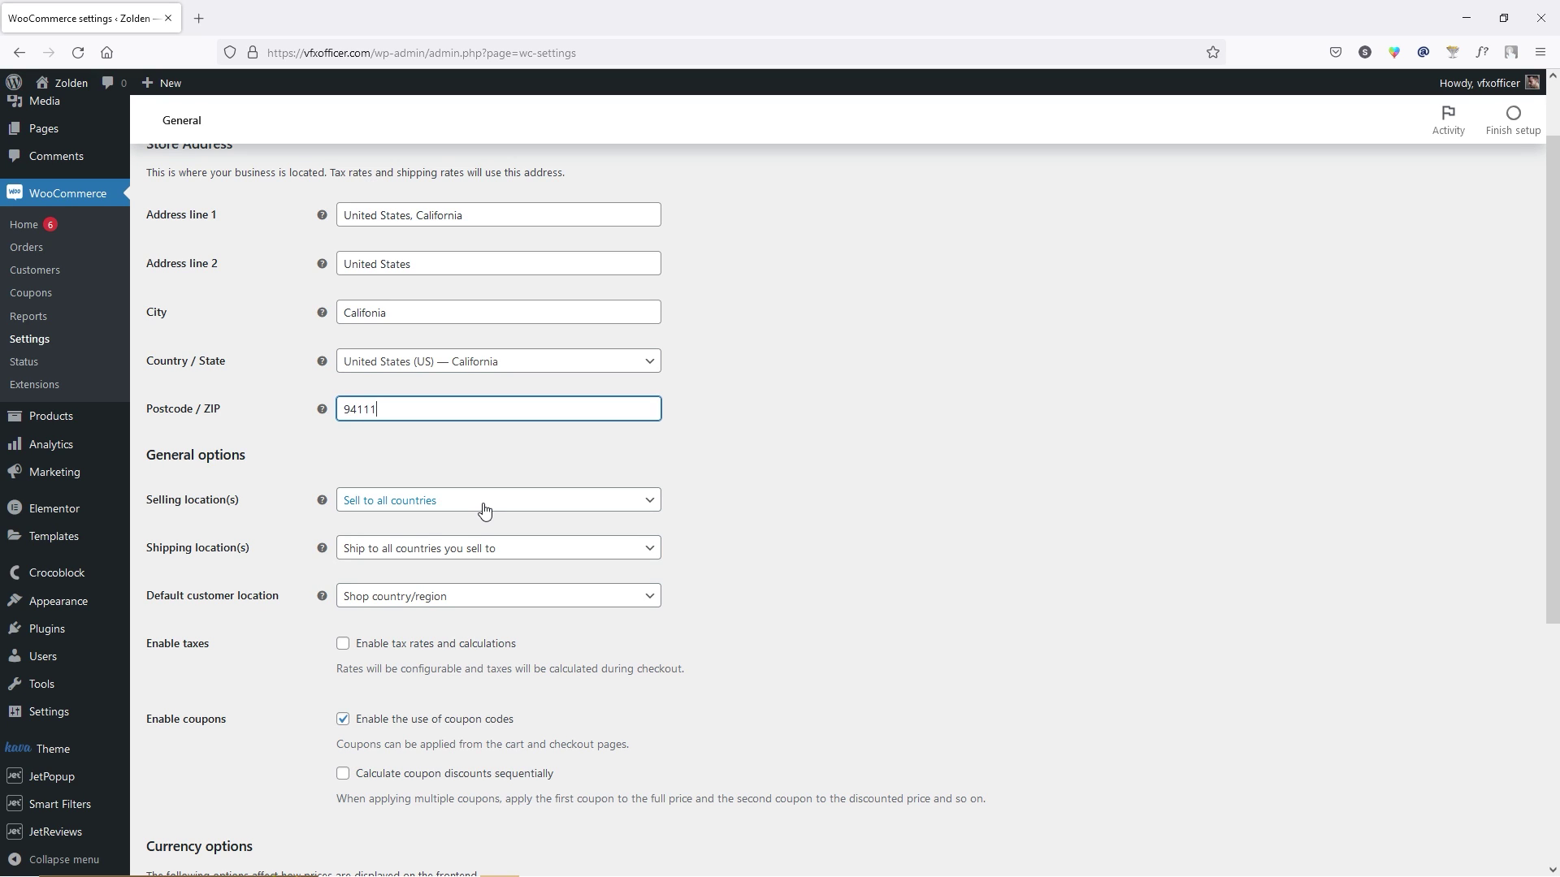
{"action": "left_click", "coordinate": [484, 509]}
{"action": "left_click", "coordinate": [406, 577]}
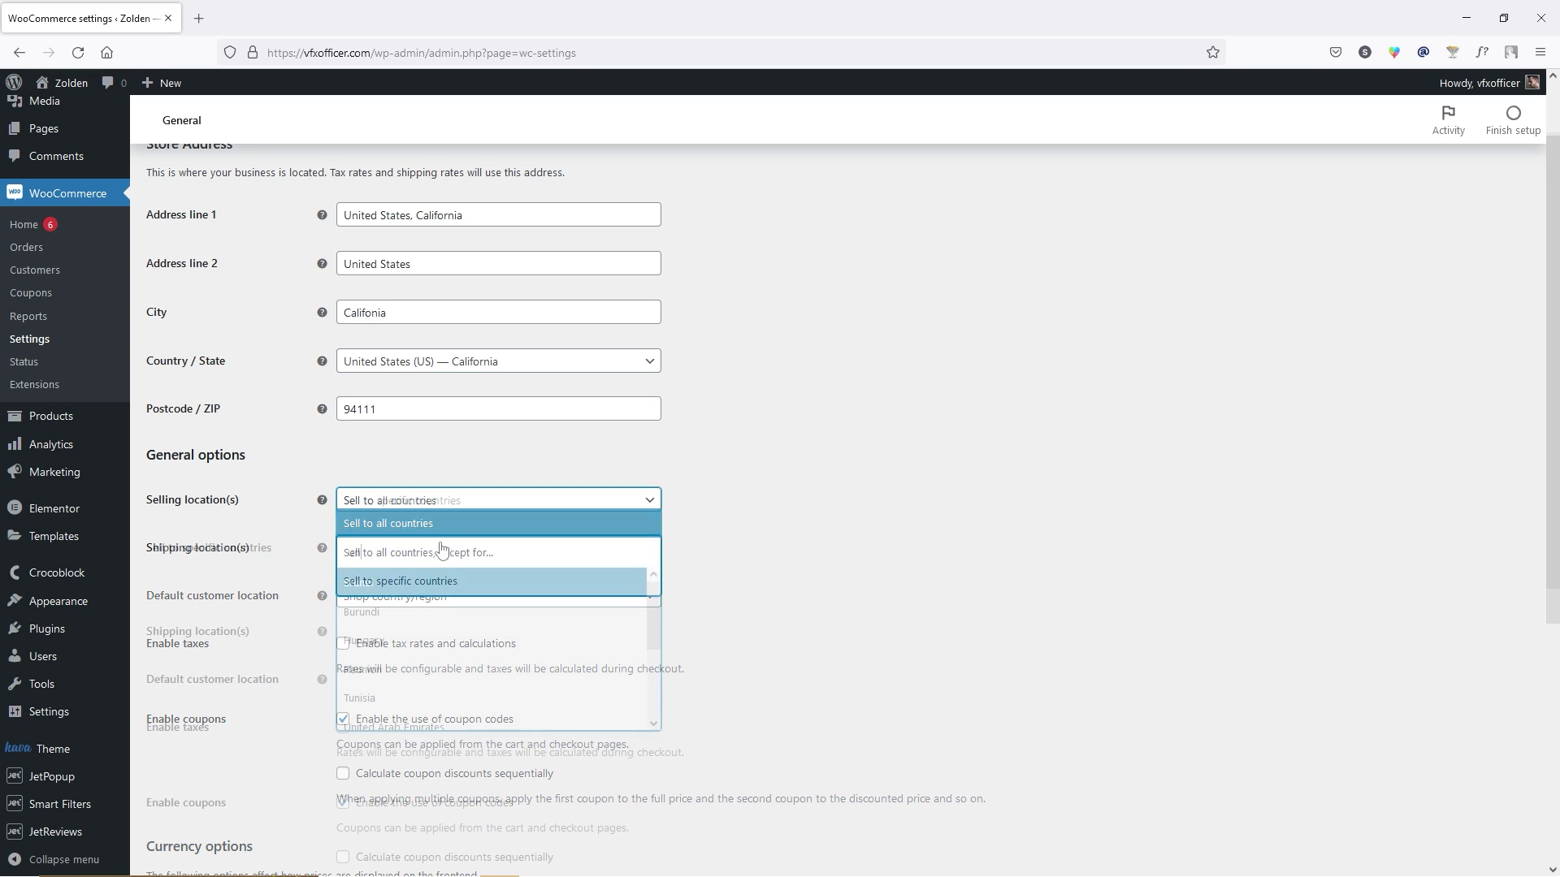
{"action": "left_click", "coordinate": [402, 552]}
{"action": "type", "text": "united"}
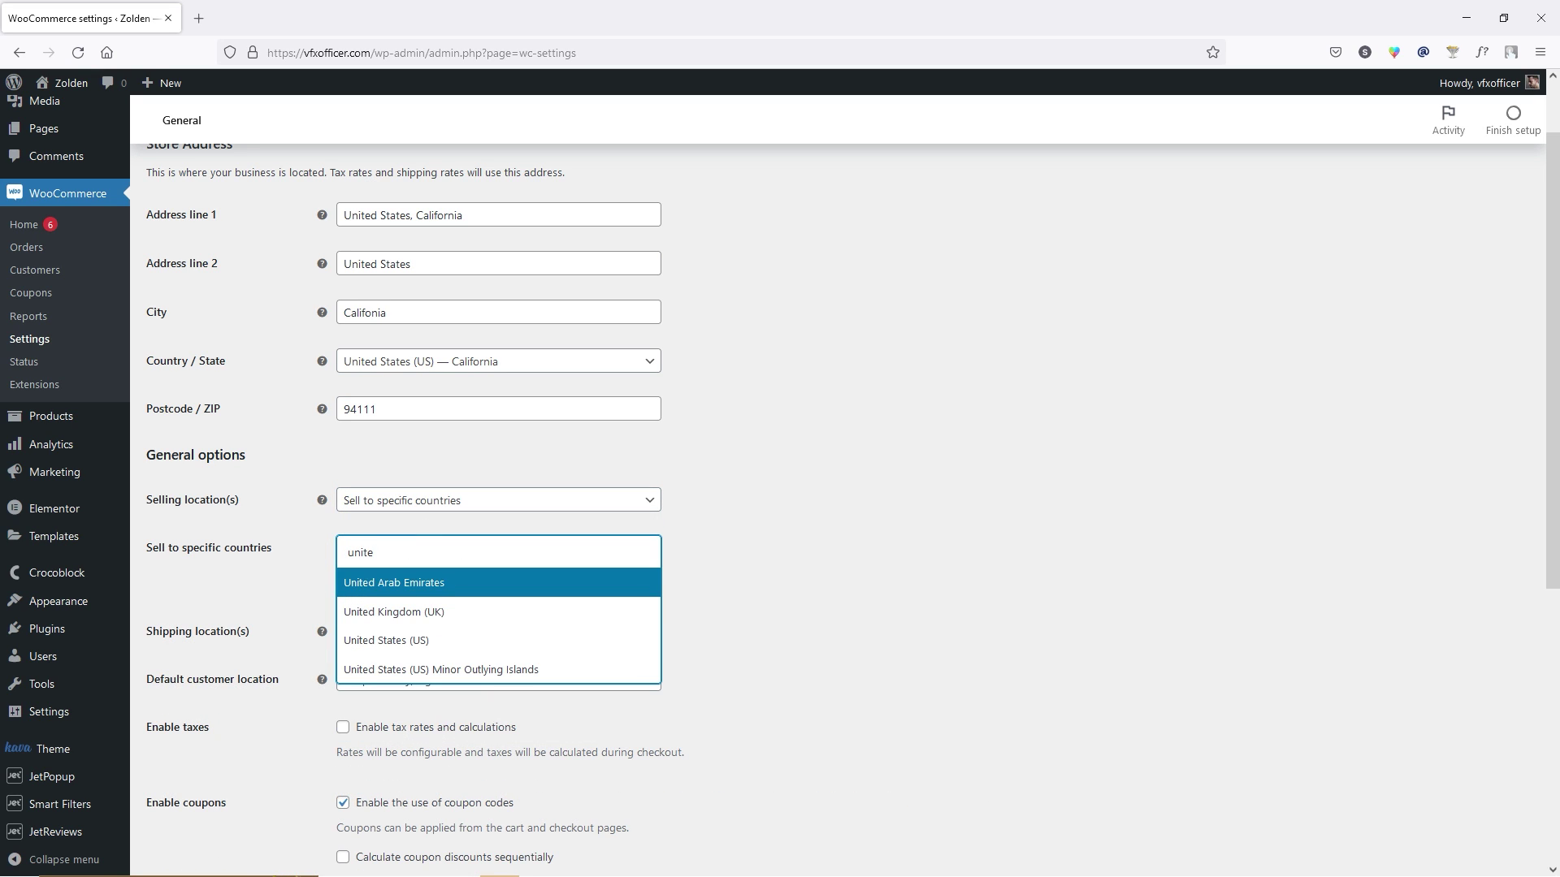
{"action": "key", "text": "Down"}
{"action": "key", "text": "Down"}
{"action": "key", "text": "Return"}
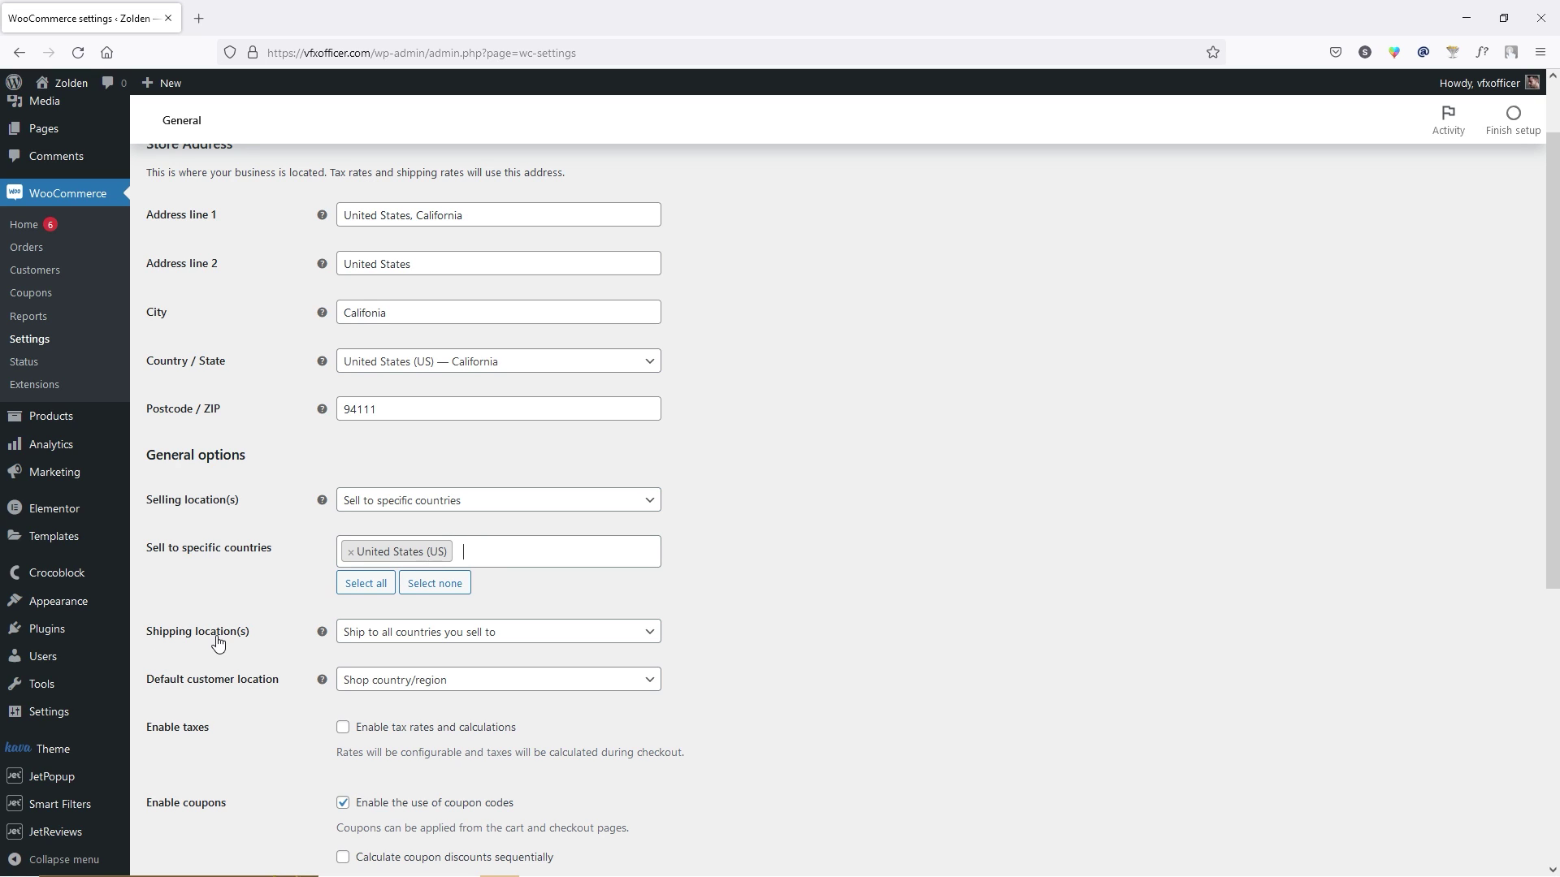
Keep shipping to all countries you sell to and save the general settings.
{"action": "left_click", "coordinate": [471, 644]}
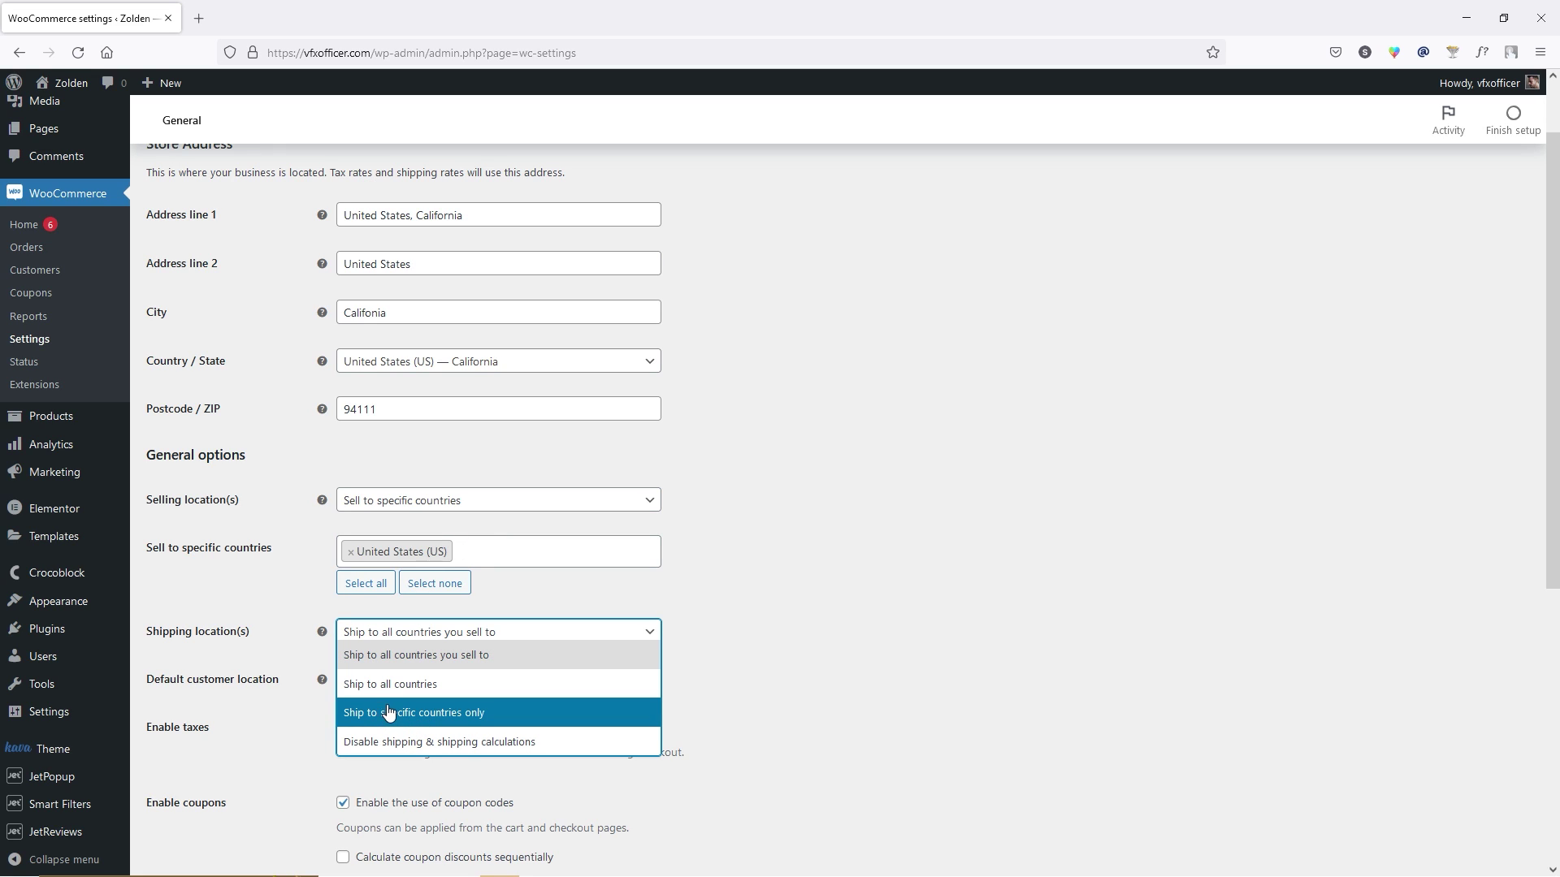
{"action": "left_click", "coordinate": [346, 651]}
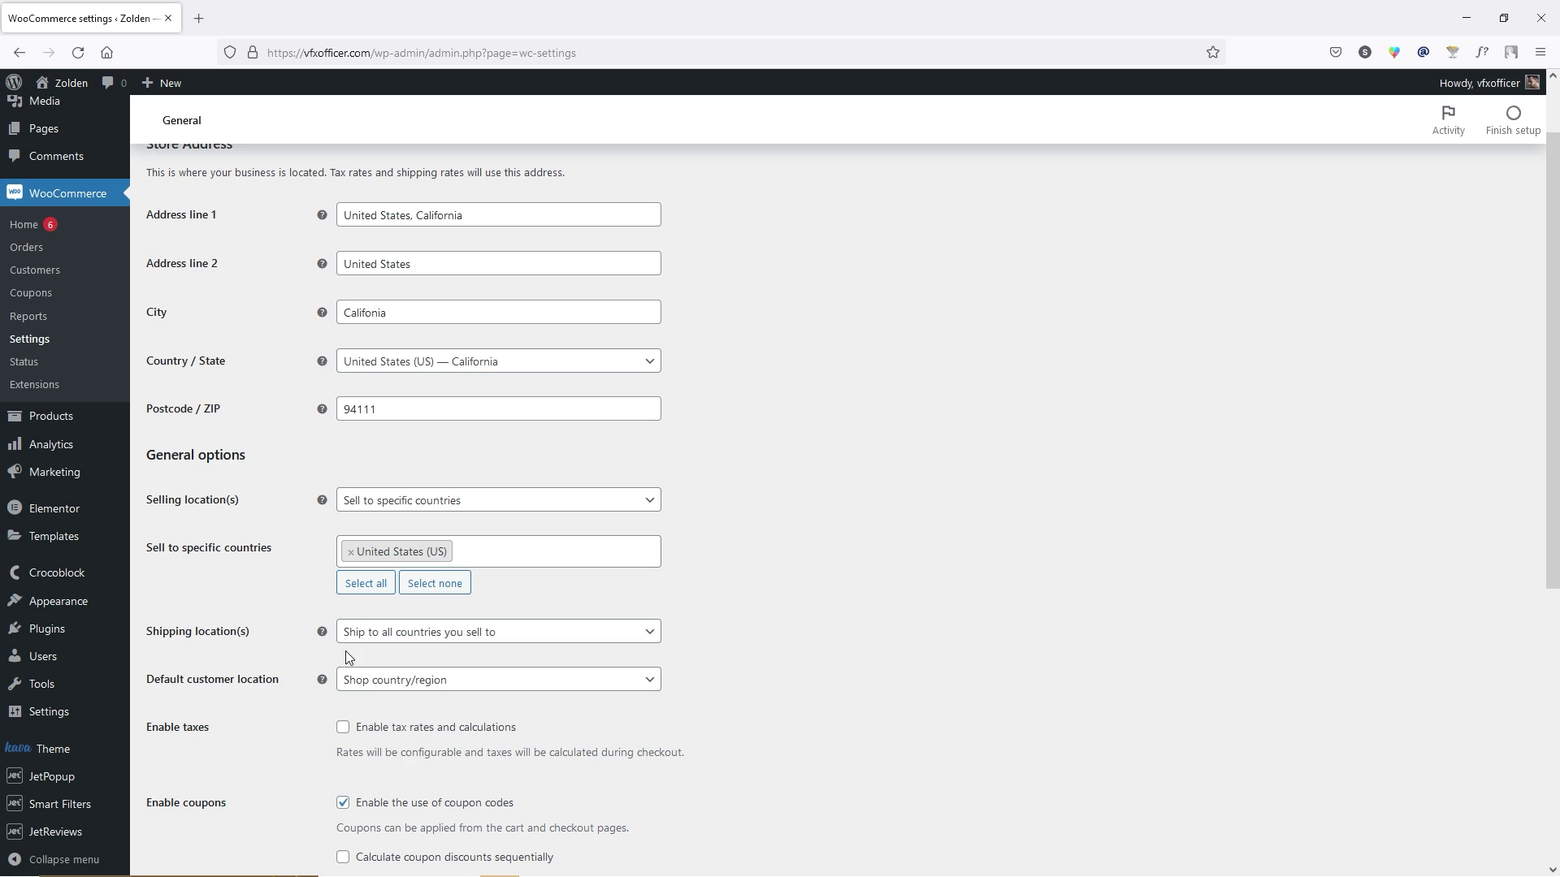
{"action": "scroll", "coordinate": [285, 606], "scroll_direction": "down", "scroll_amount": 3}
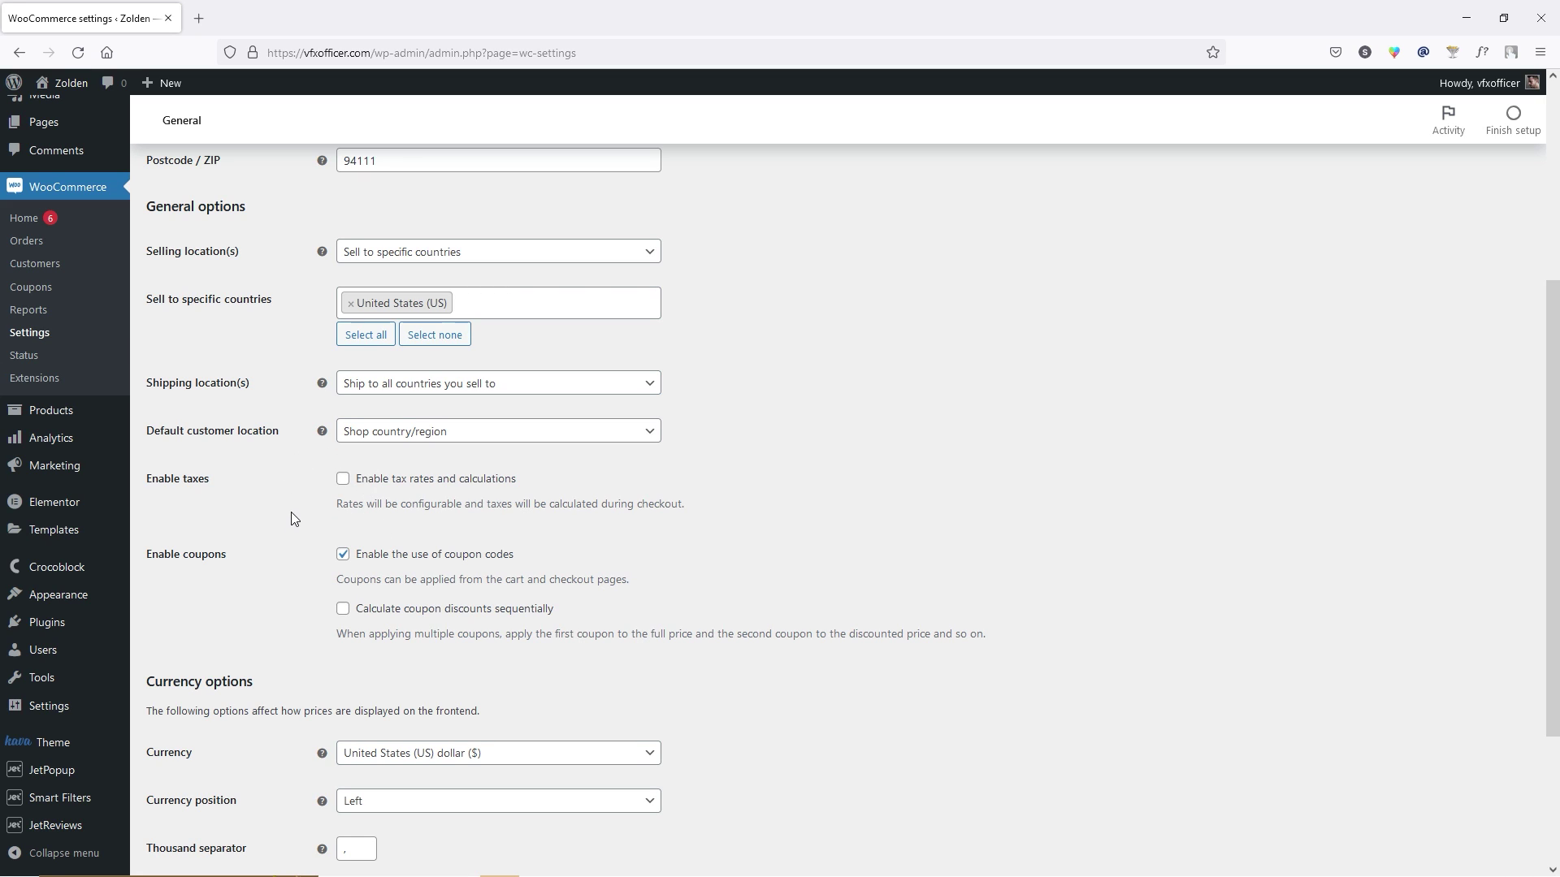
{"action": "scroll", "coordinate": [291, 514], "scroll_direction": "down", "scroll_amount": 4}
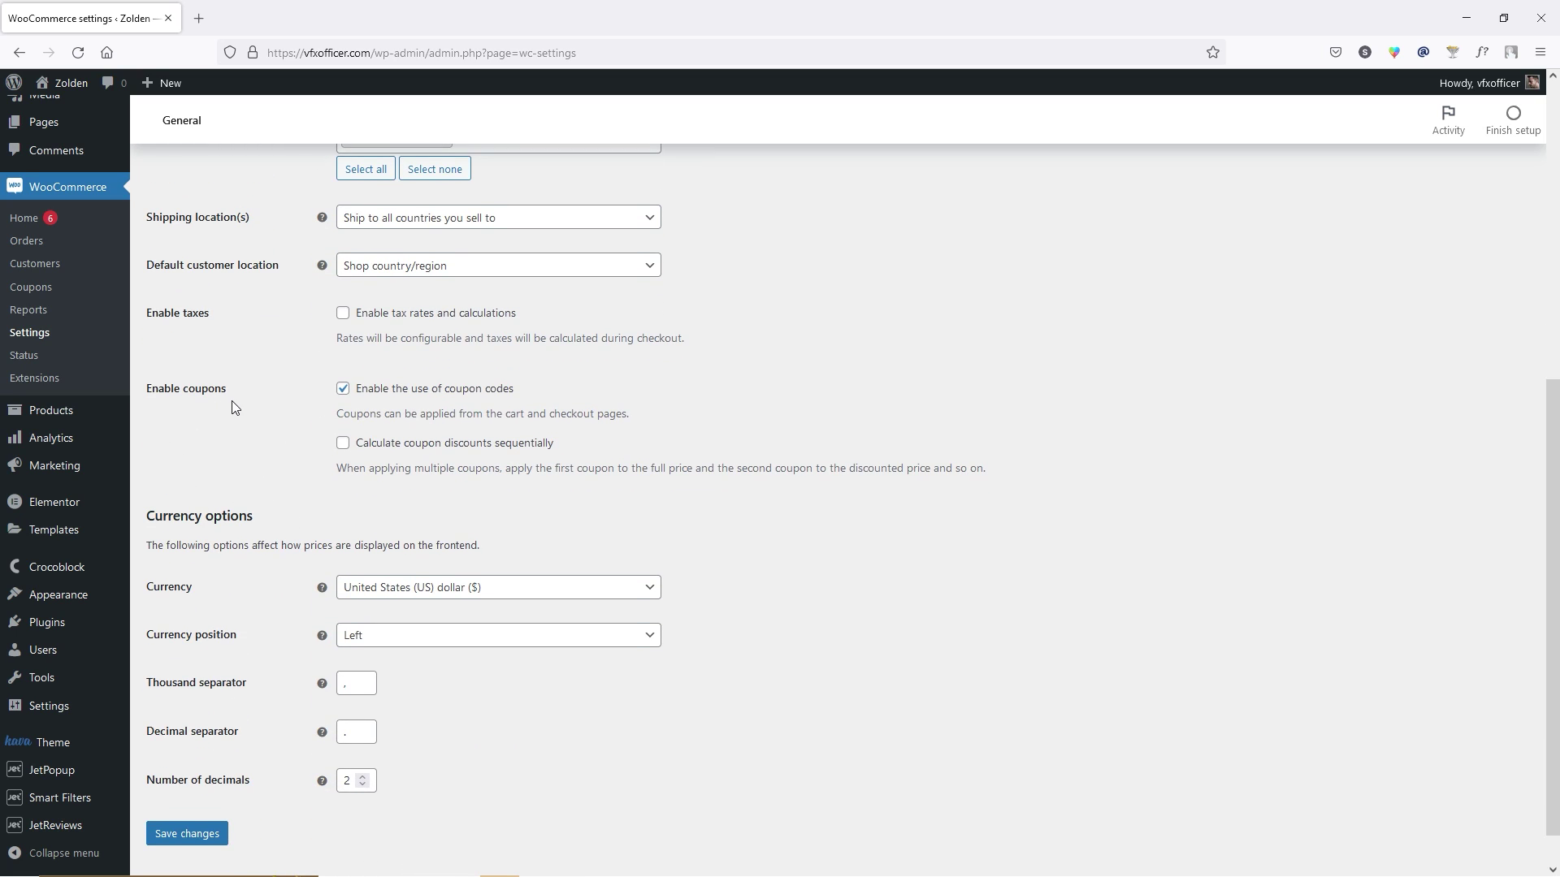
{"action": "scroll", "coordinate": [234, 406], "scroll_direction": "down", "scroll_amount": 1}
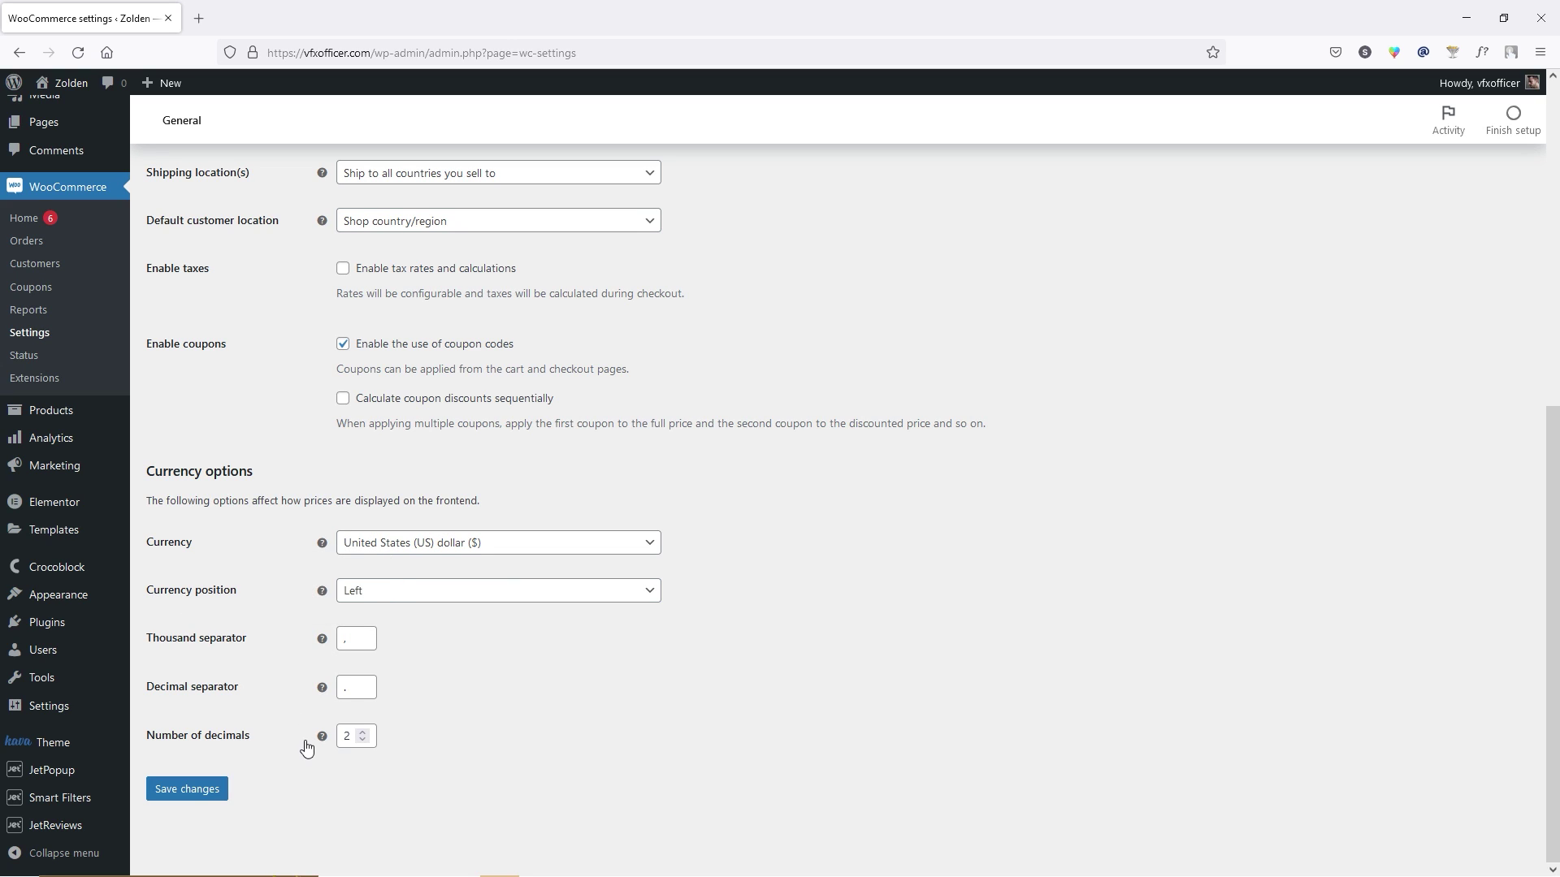
{"action": "left_click", "coordinate": [198, 794]}
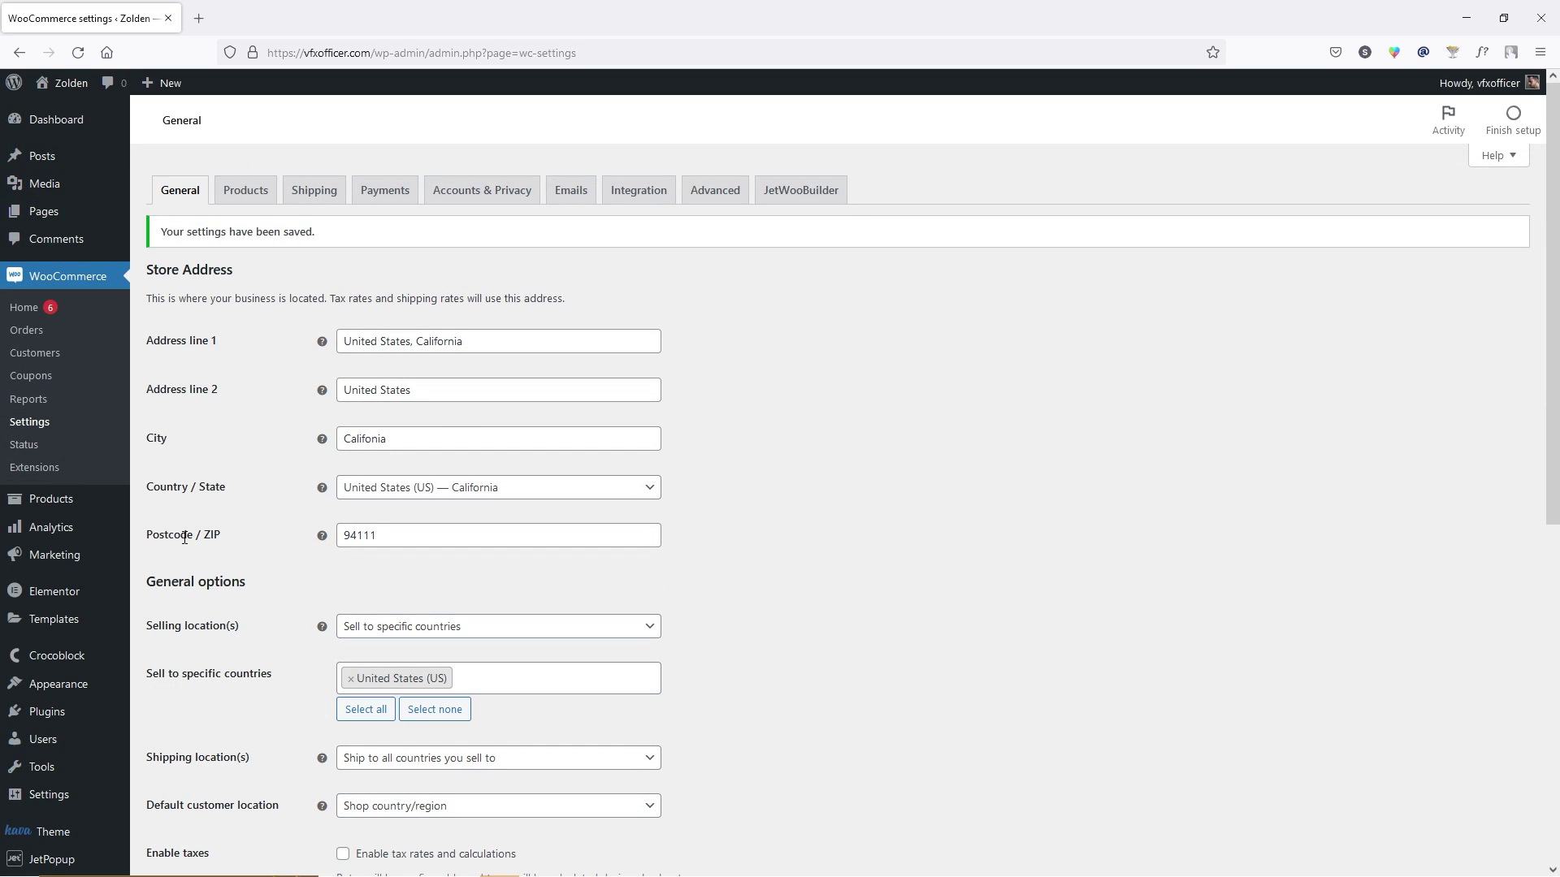
On the Products settings, keep weight unit kg and dimensions unit cm, and save.
{"action": "left_click", "coordinate": [245, 190]}
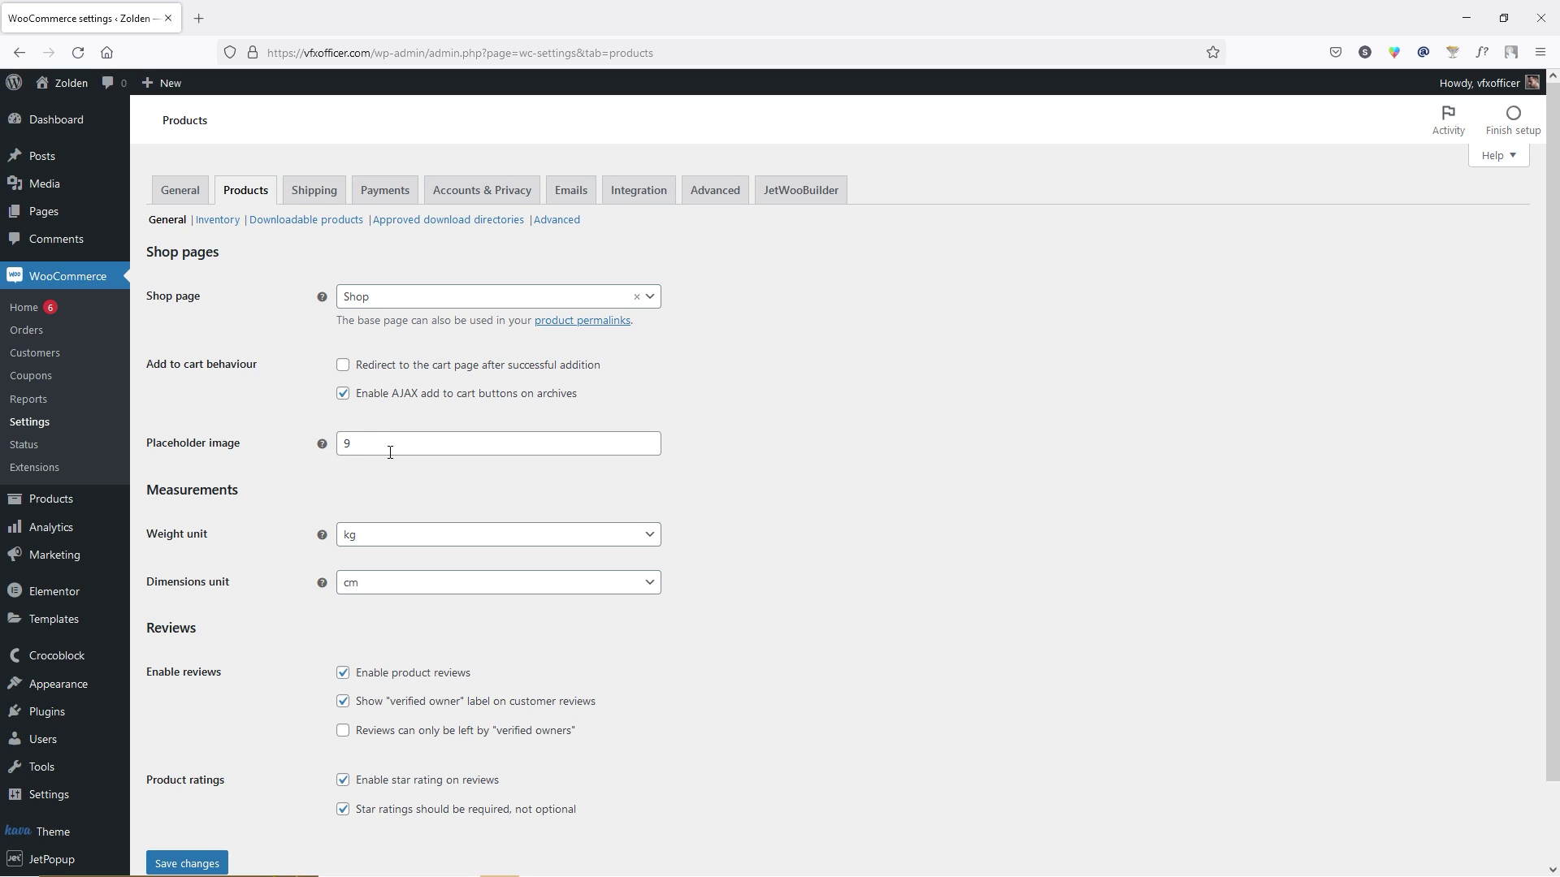
{"action": "left_click", "coordinate": [367, 443]}
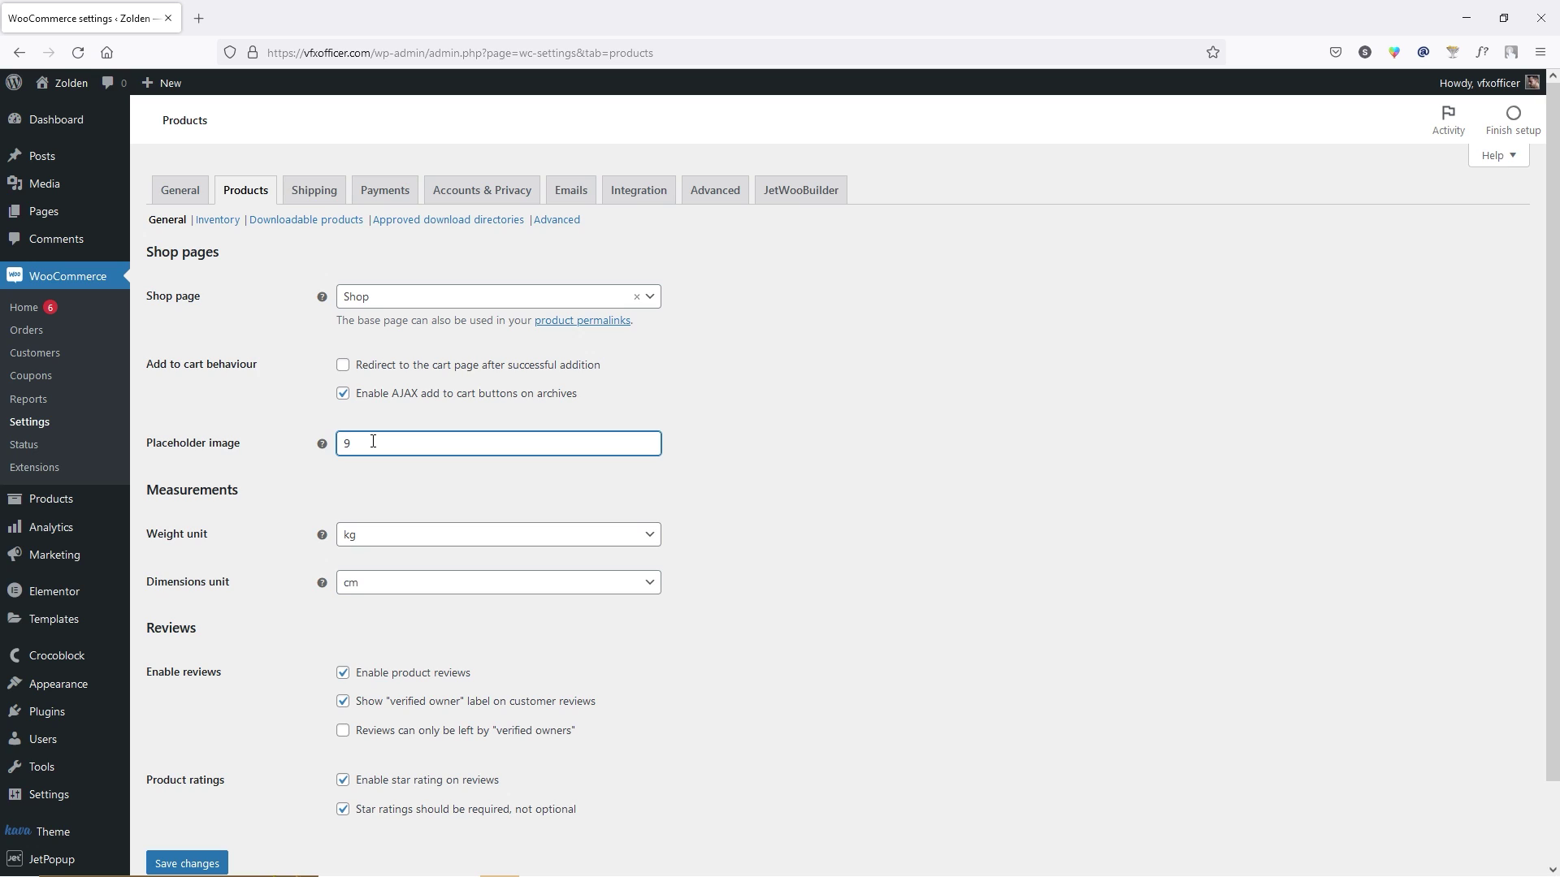
{"action": "scroll", "coordinate": [285, 436], "scroll_direction": "down", "scroll_amount": 1}
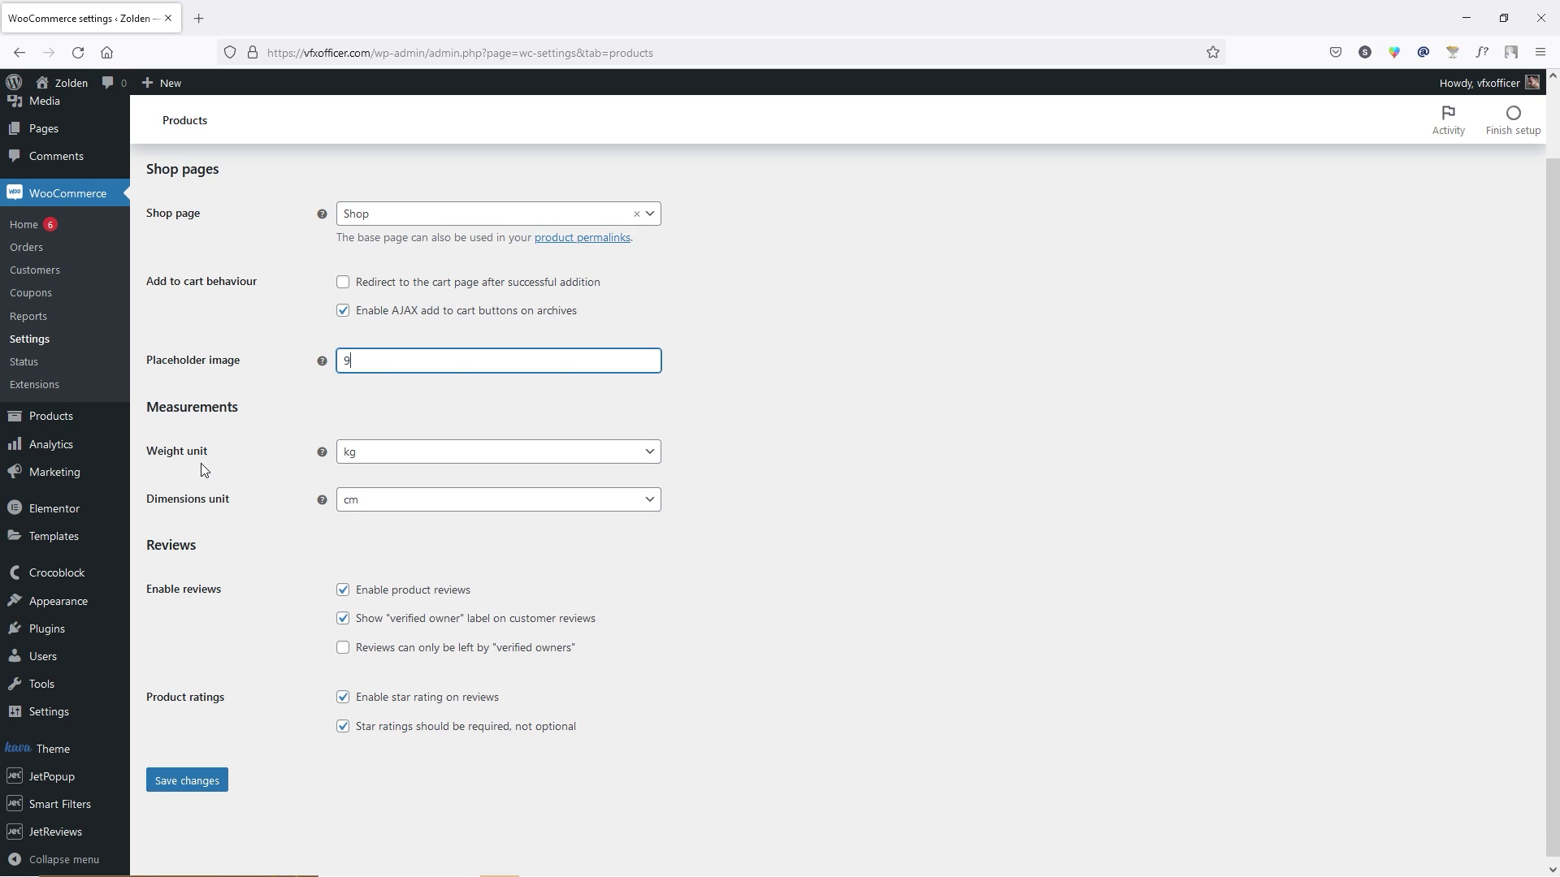
{"action": "left_click", "coordinate": [374, 463]}
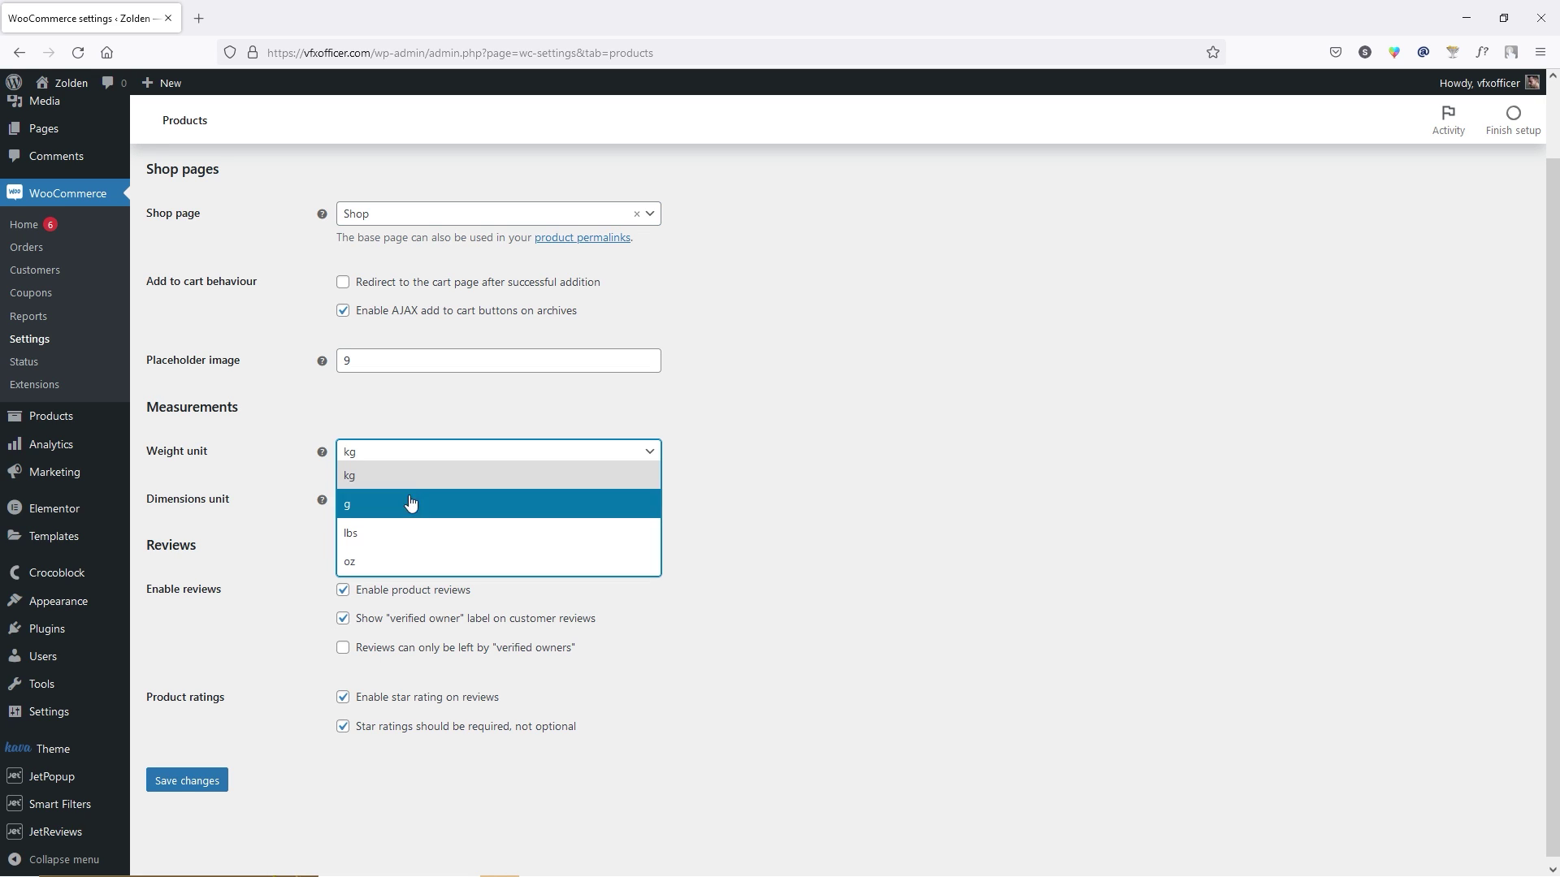
{"action": "left_click", "coordinate": [197, 520]}
{"action": "left_click", "coordinate": [422, 512]}
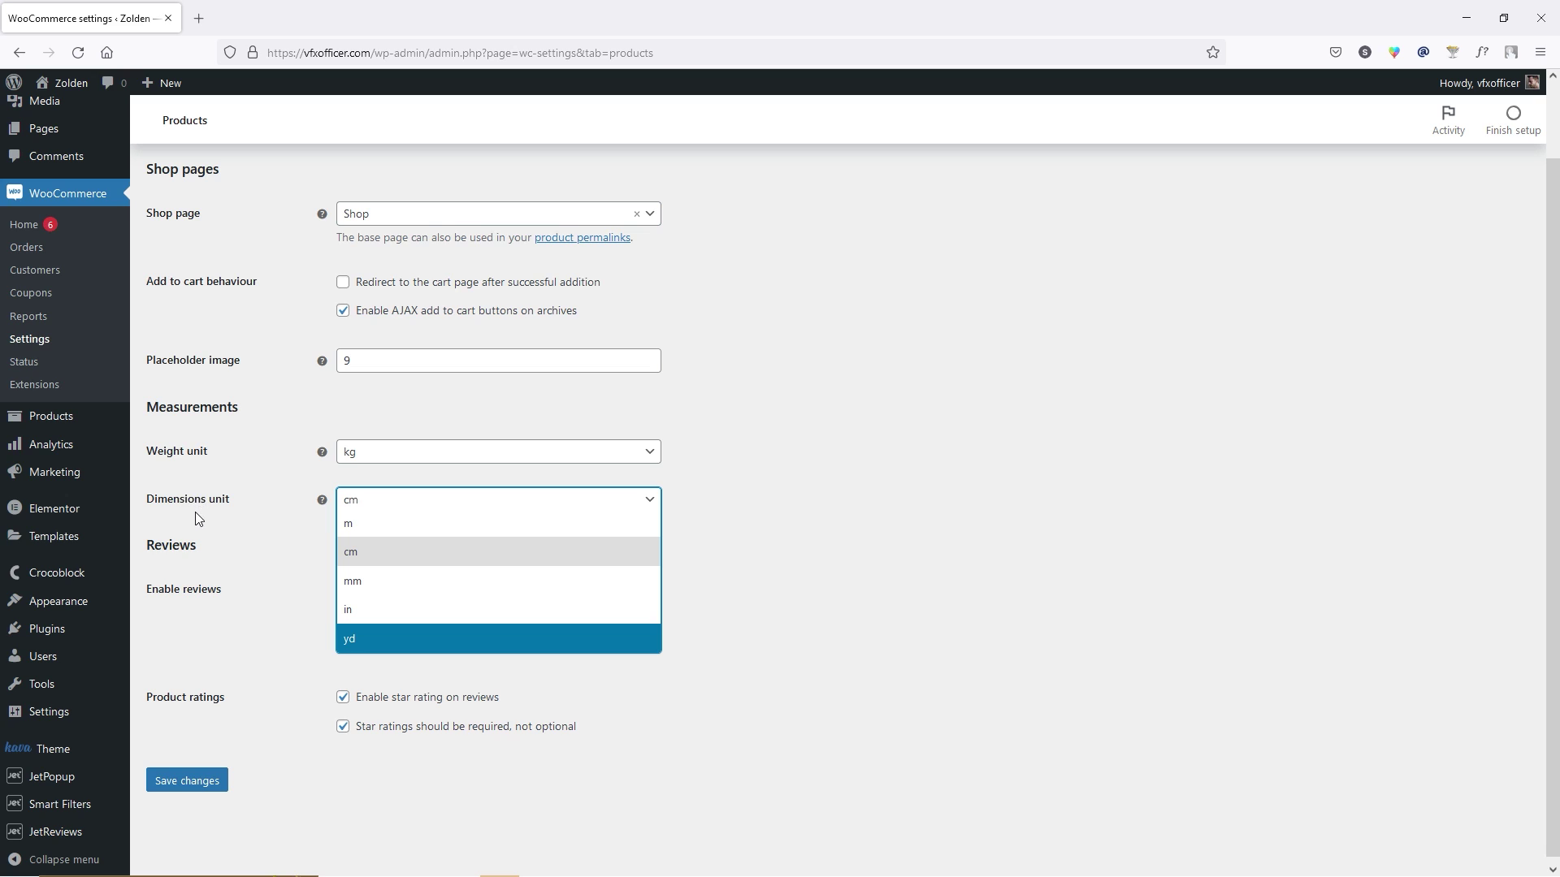
{"action": "left_click_drag", "start_coordinate": [178, 510], "coordinate": [206, 553]}
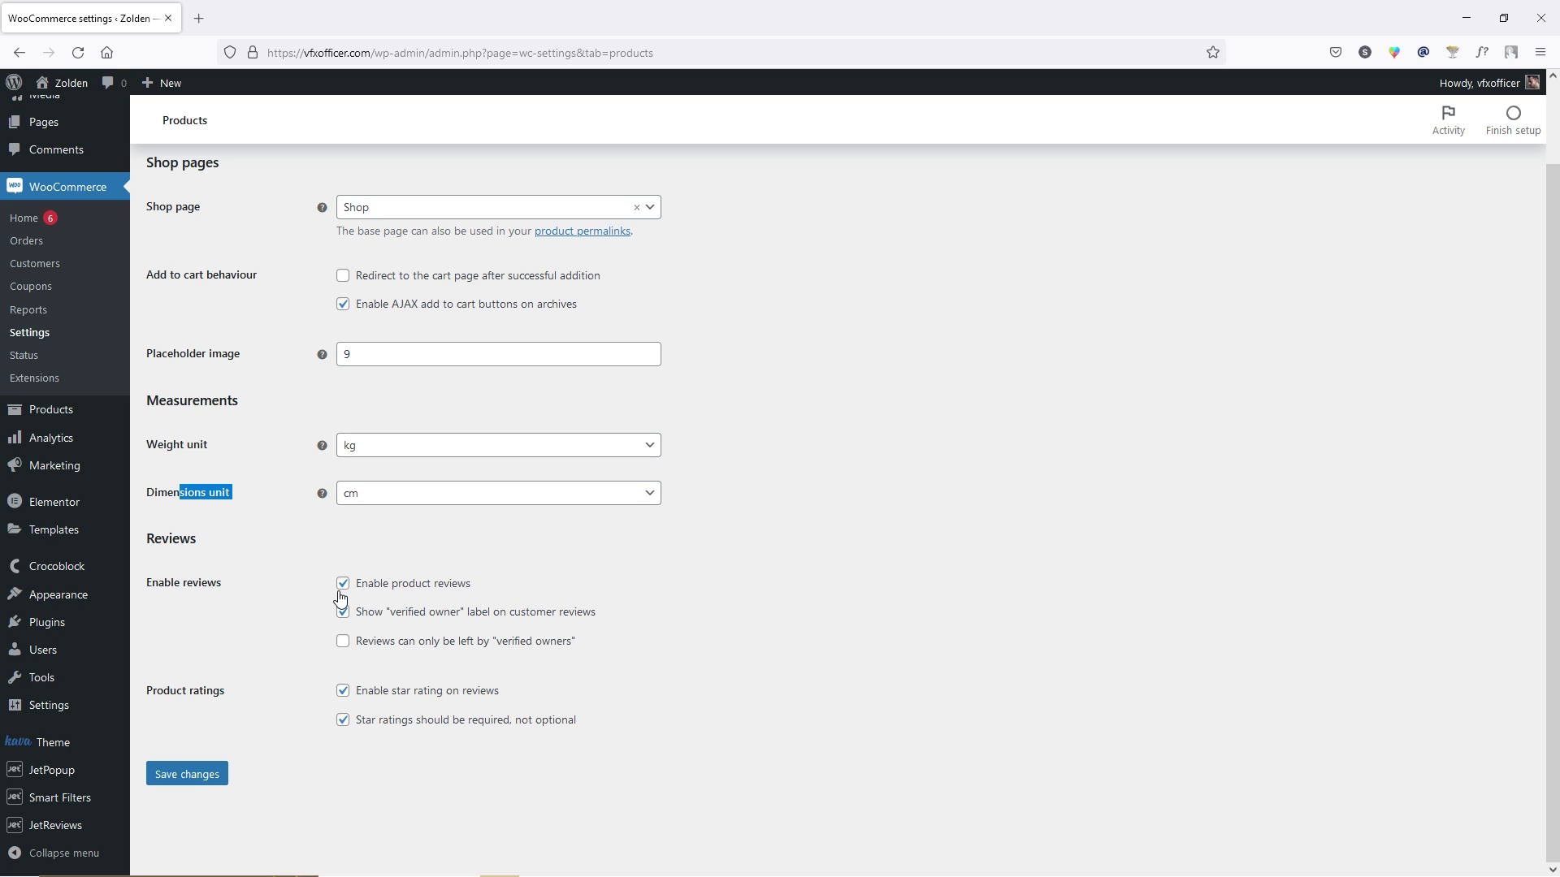
{"action": "left_click", "coordinate": [197, 777]}
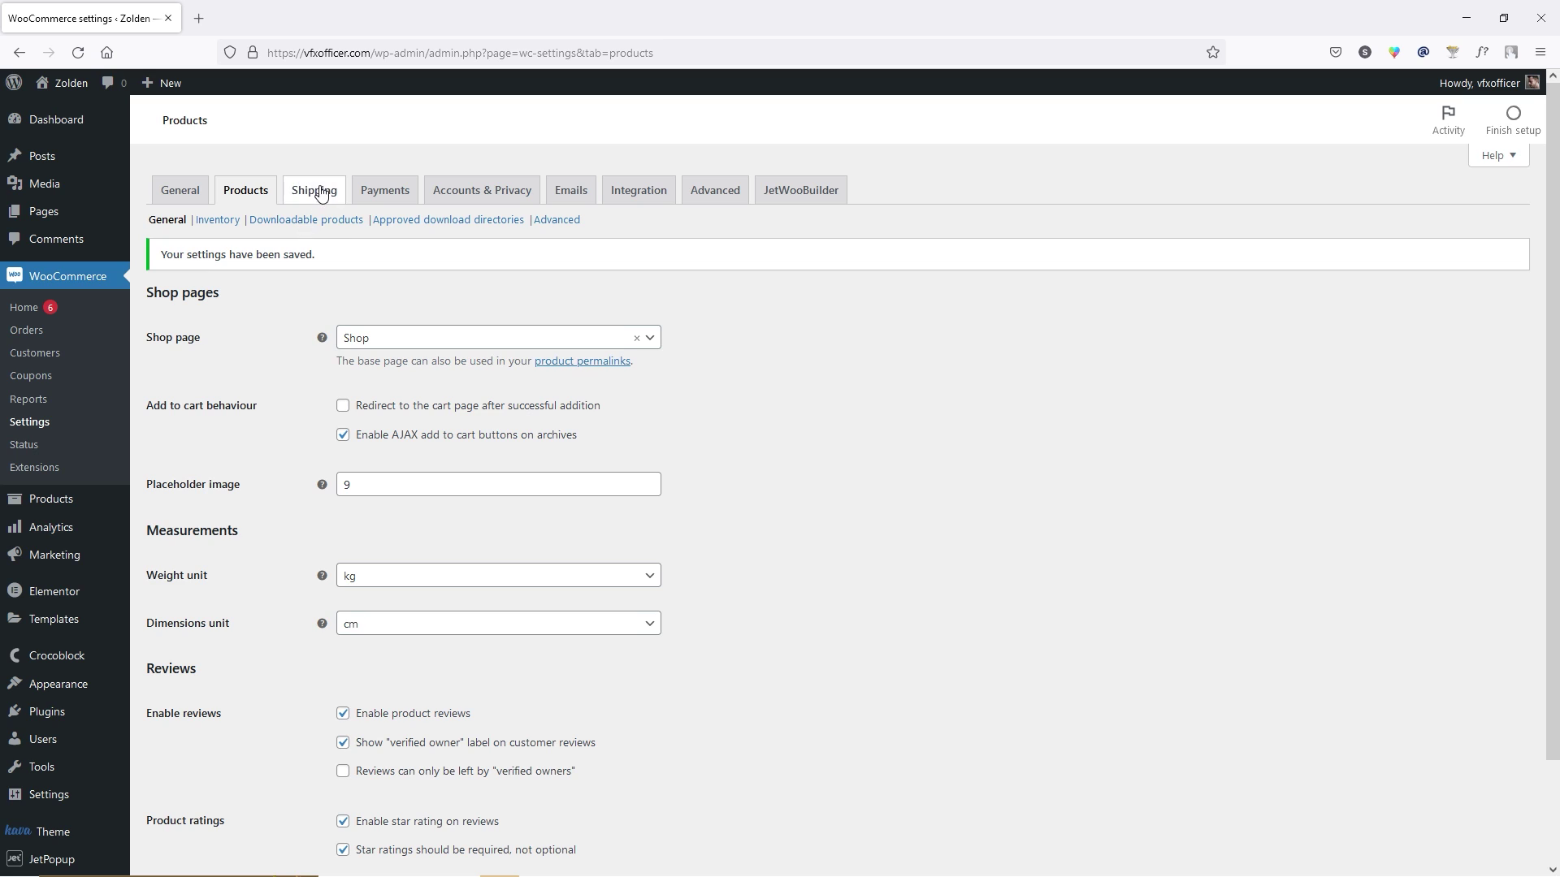
{"action": "left_click", "coordinate": [316, 191]}
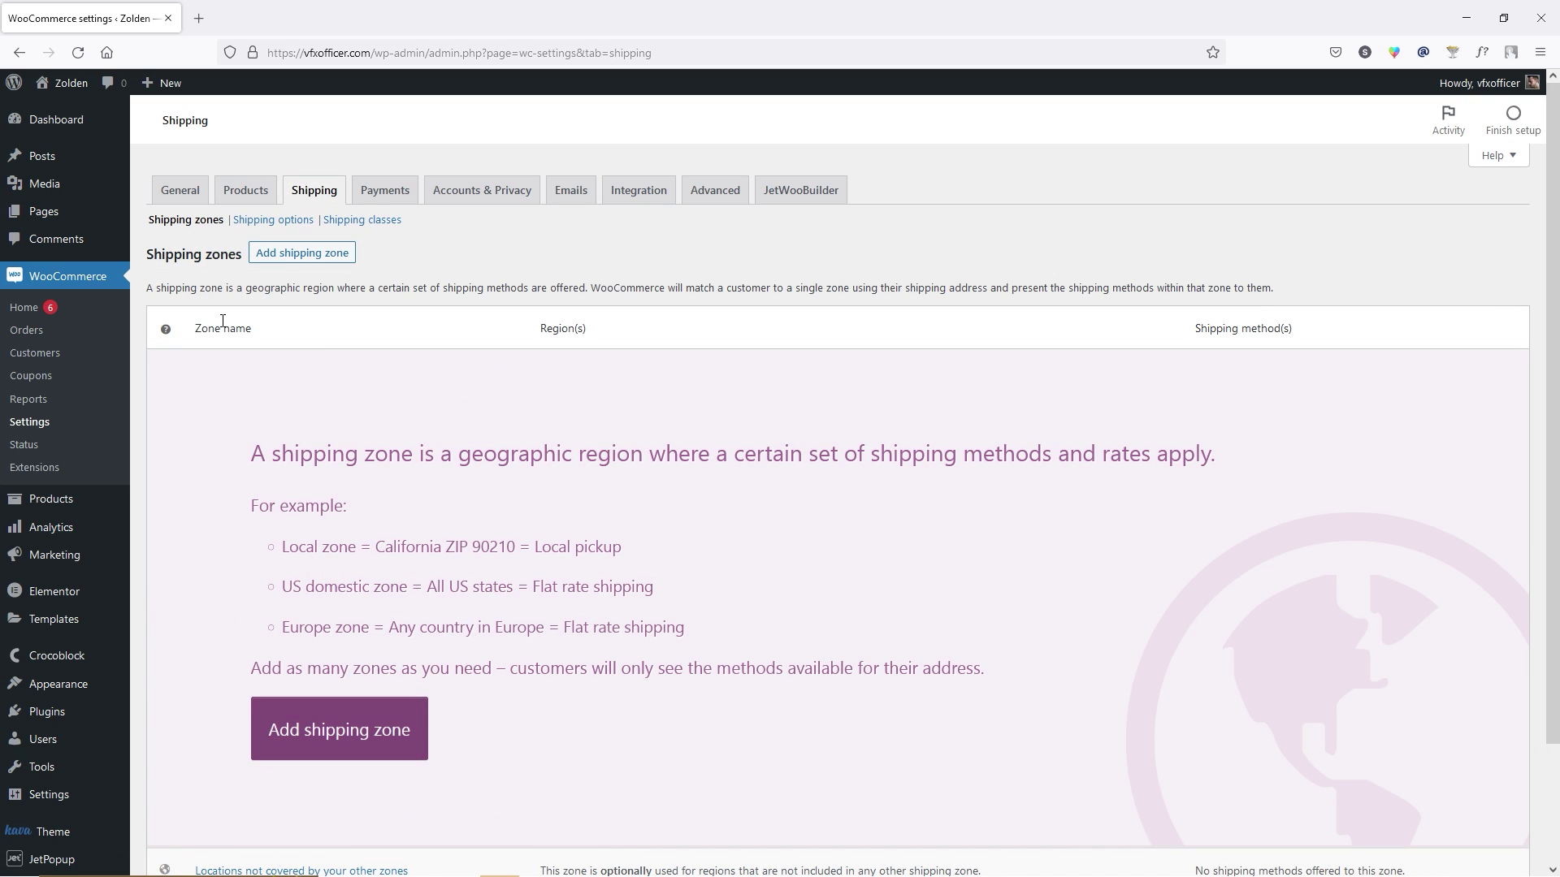
Create a shipping zone named 'Free Shipping' covering United States (US).
{"action": "left_click", "coordinate": [288, 257]}
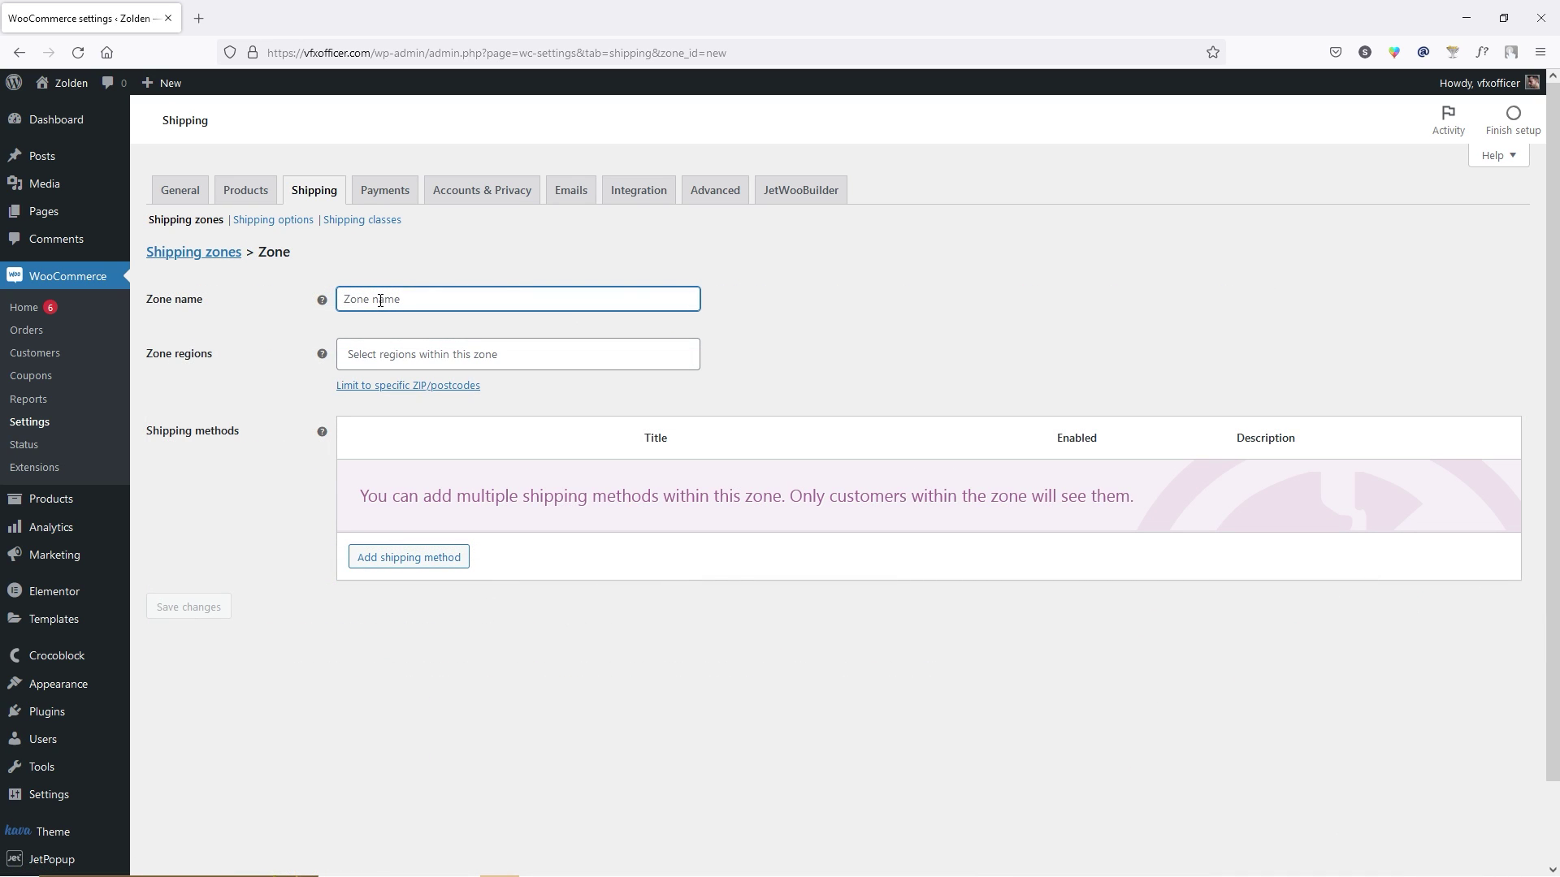
{"action": "type", "text": "Free Shipping"}
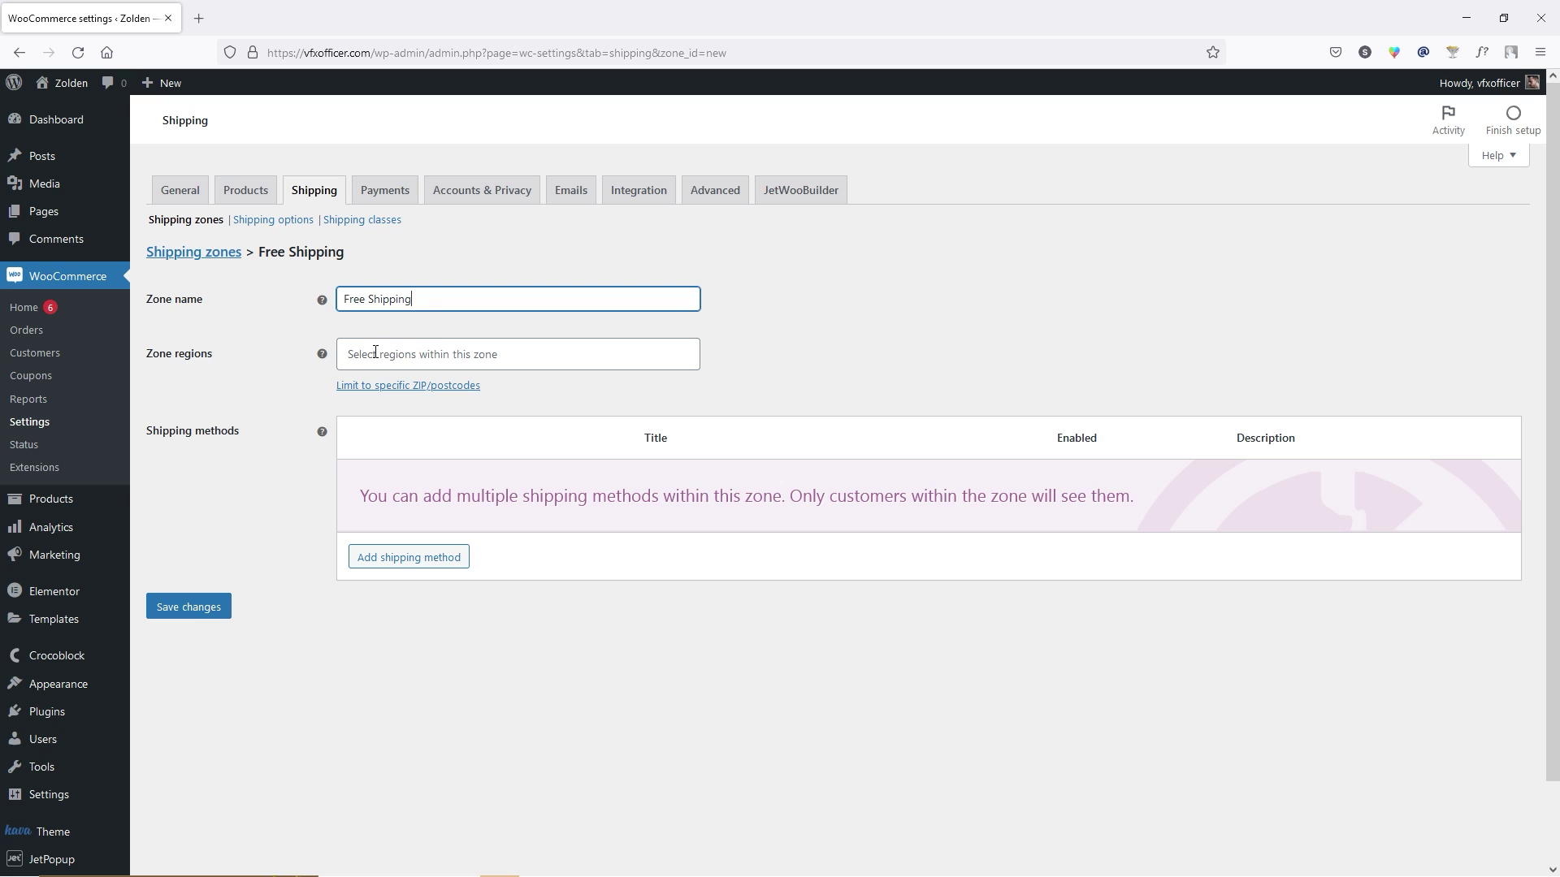
{"action": "left_click", "coordinate": [448, 351]}
{"action": "left_click", "coordinate": [436, 414]}
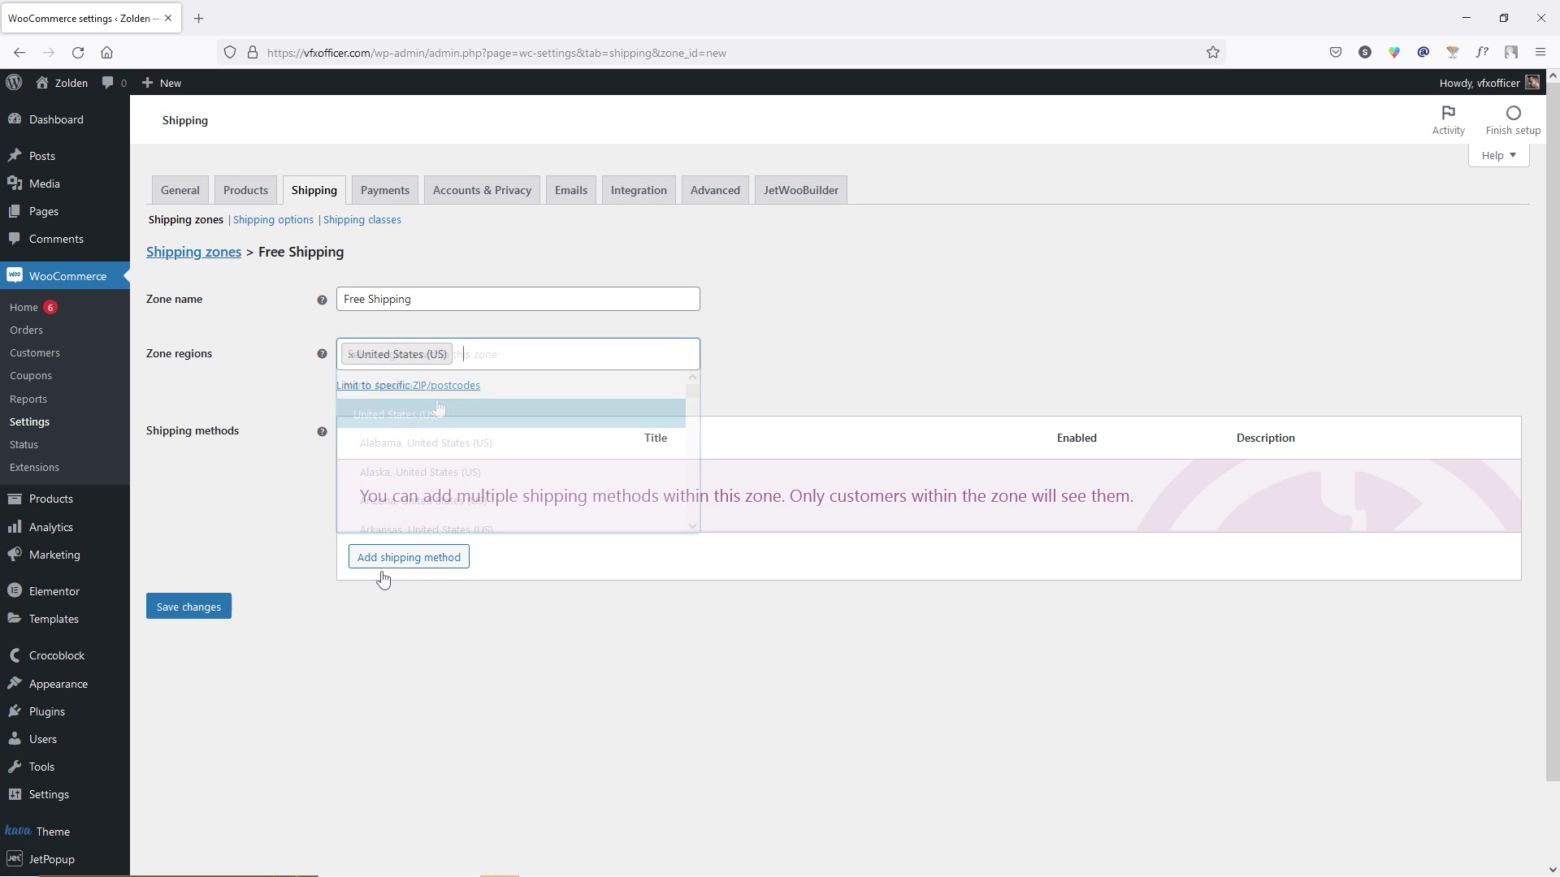
Add a Free shipping method to the zone, leave its requirement at N/A, and save.
{"action": "left_click", "coordinate": [444, 558]}
{"action": "left_click", "coordinate": [623, 477]}
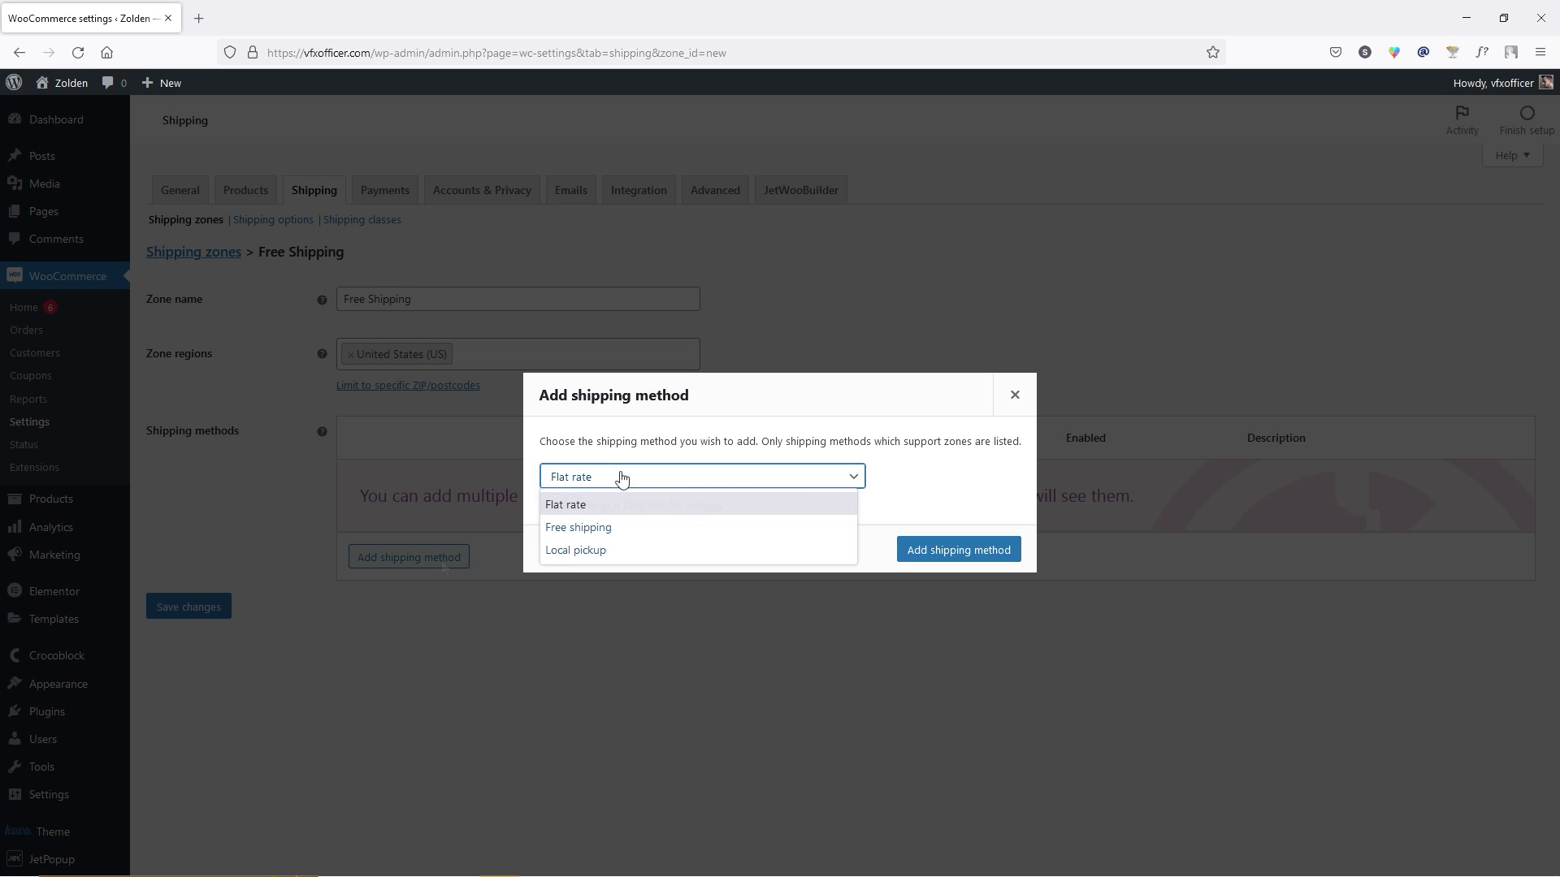
{"action": "left_click", "coordinate": [640, 528]}
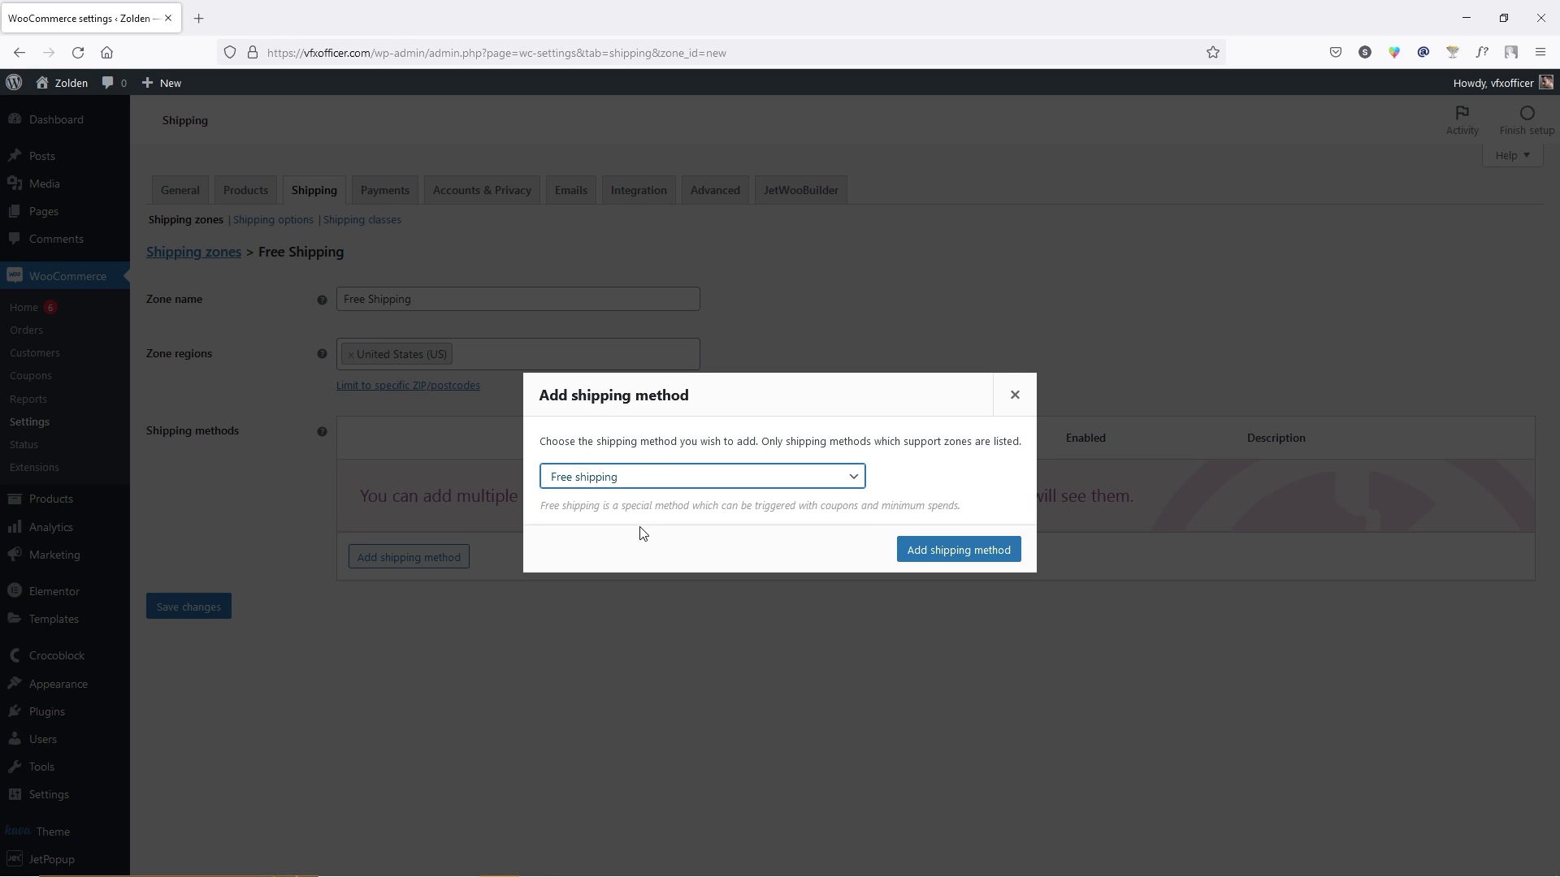
{"action": "left_click", "coordinate": [927, 550]}
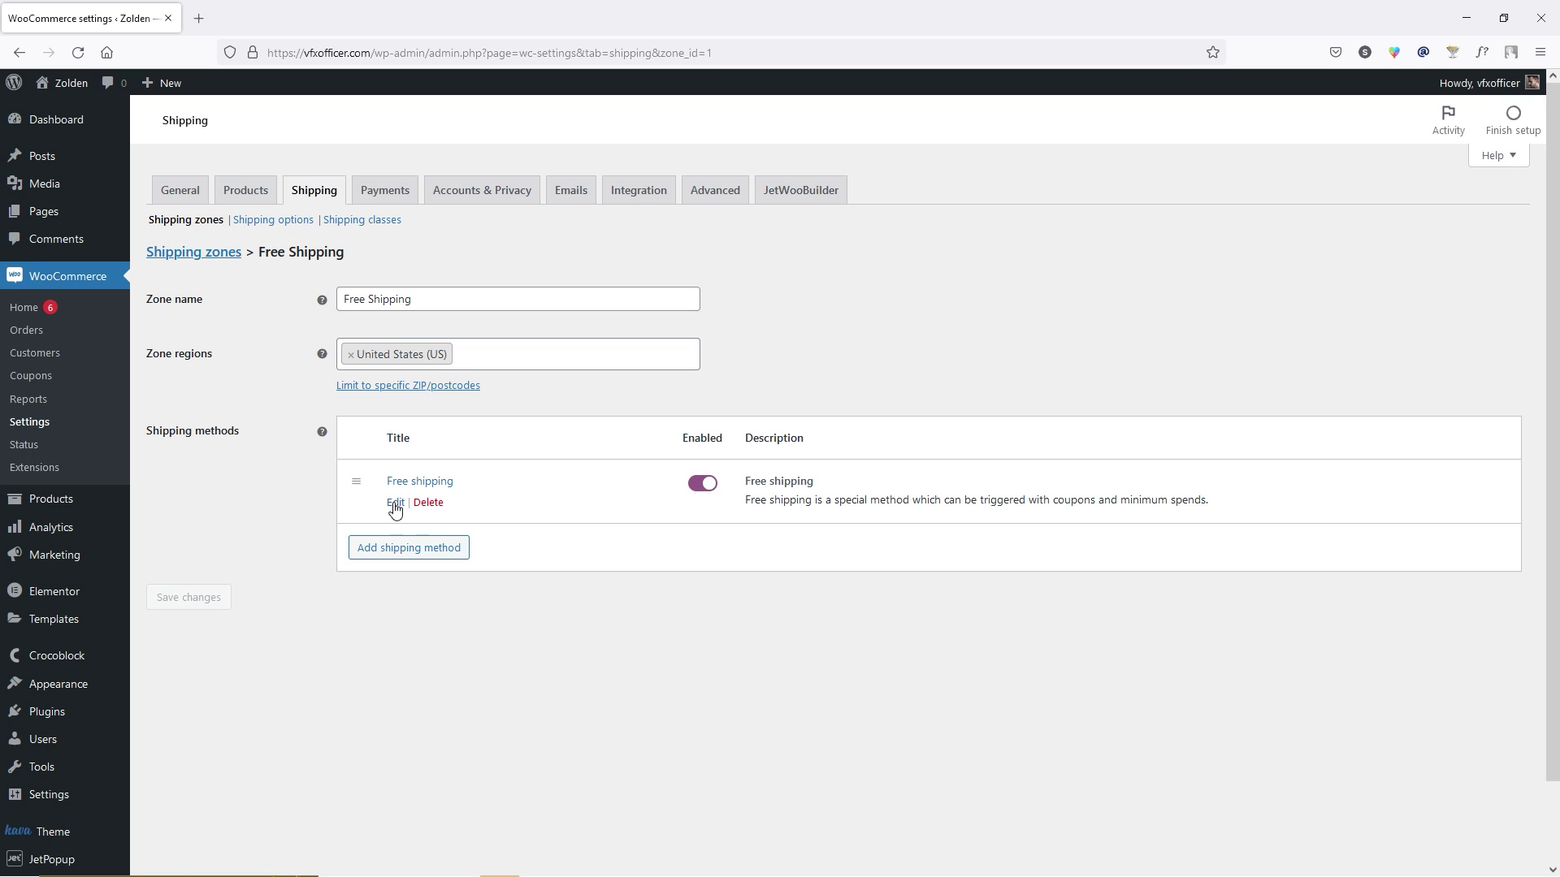
{"action": "left_click", "coordinate": [395, 503]}
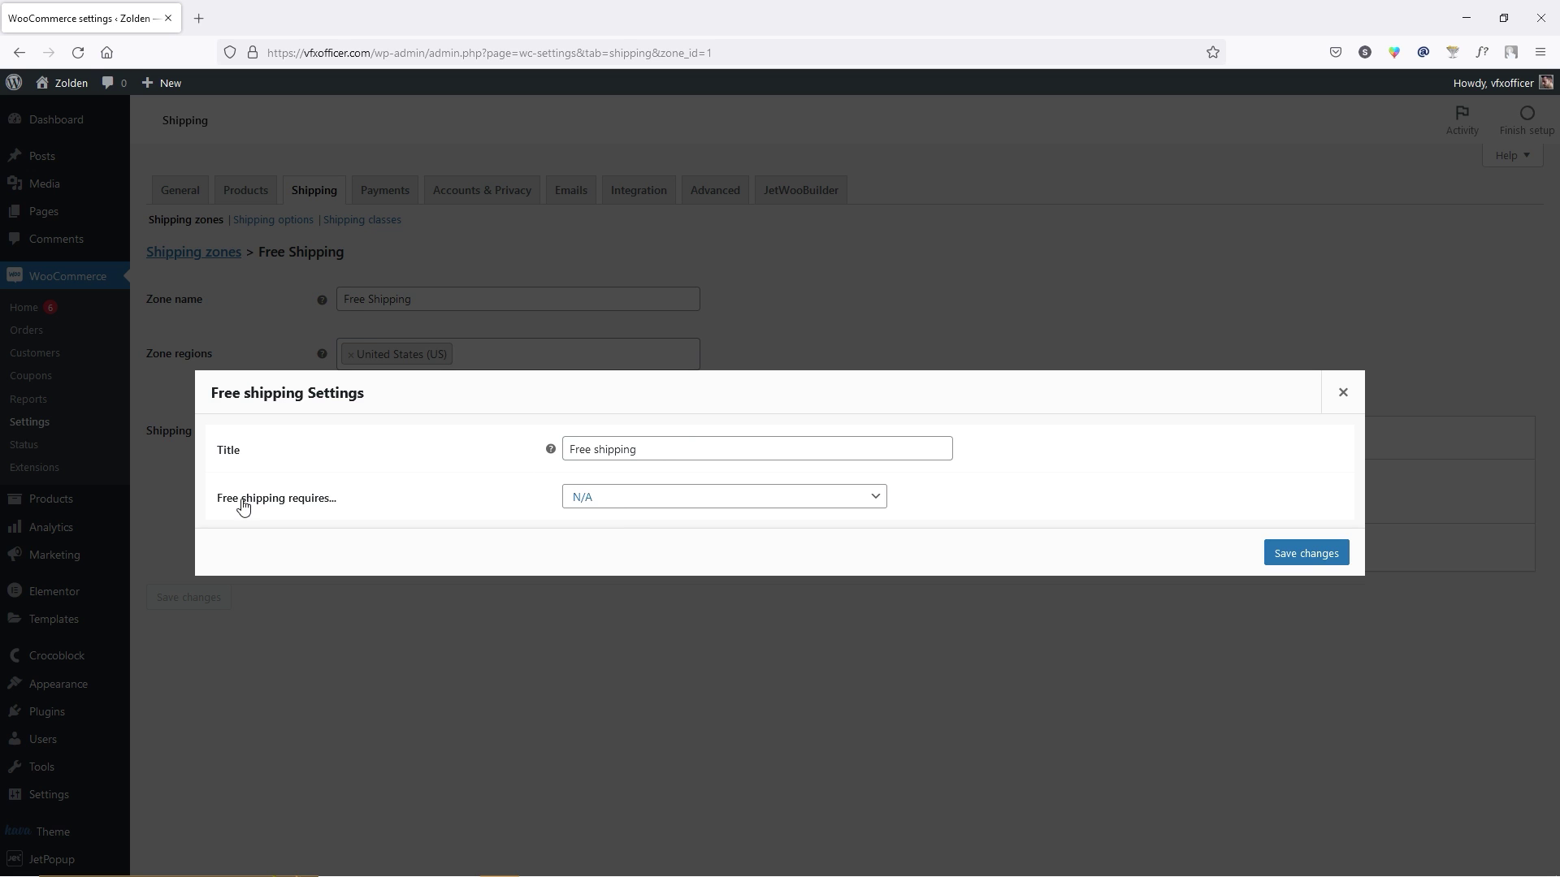
{"action": "left_click", "coordinate": [665, 514]}
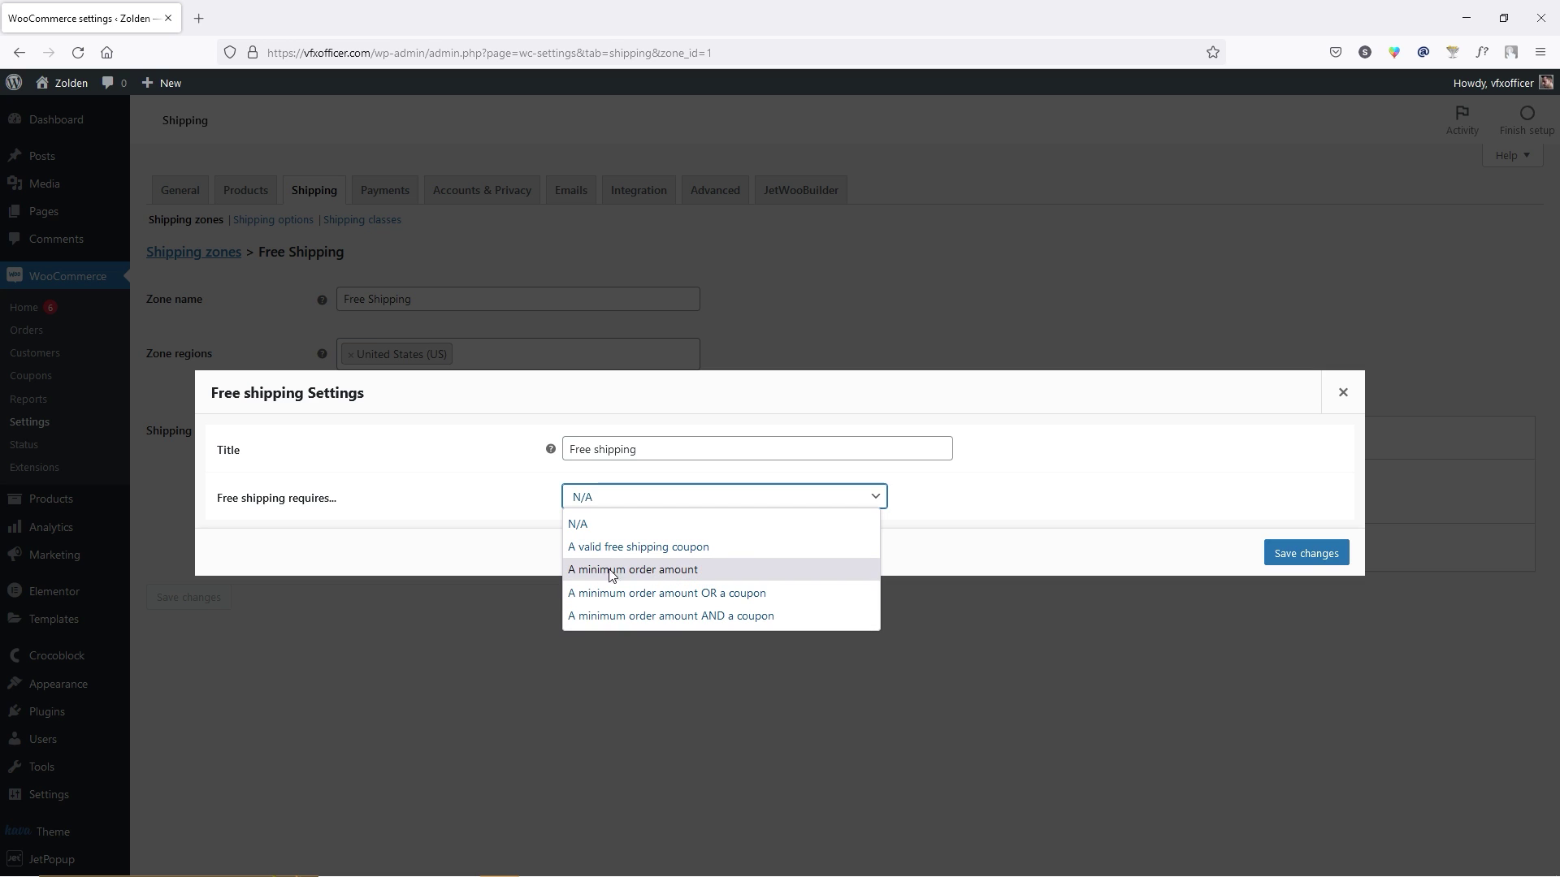
{"action": "left_click", "coordinate": [473, 525]}
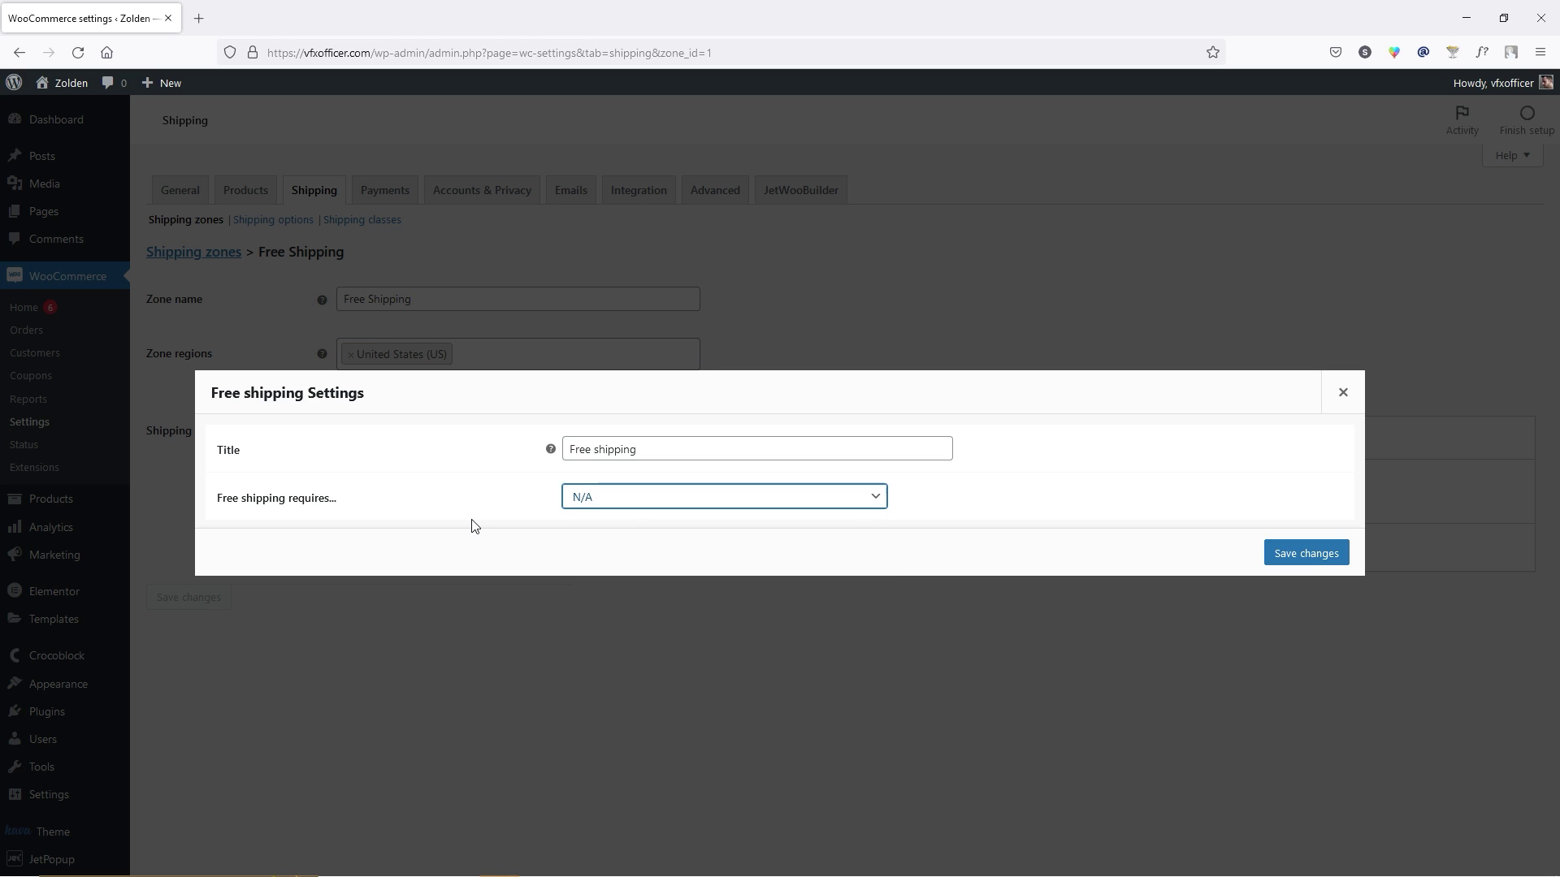
{"action": "left_click", "coordinate": [1183, 556]}
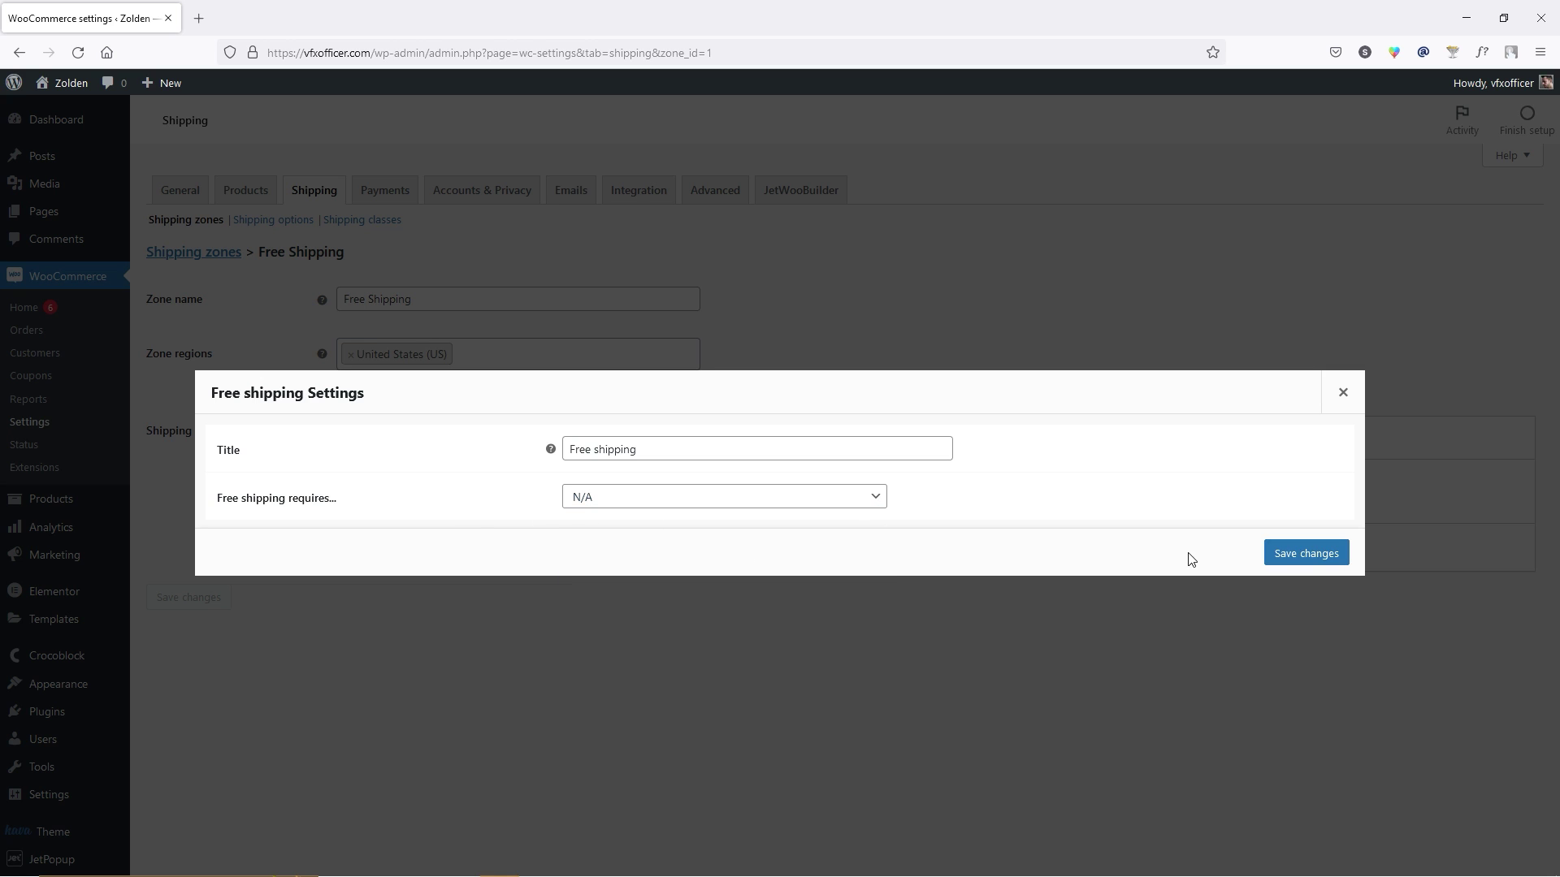
{"action": "left_click", "coordinate": [1271, 560]}
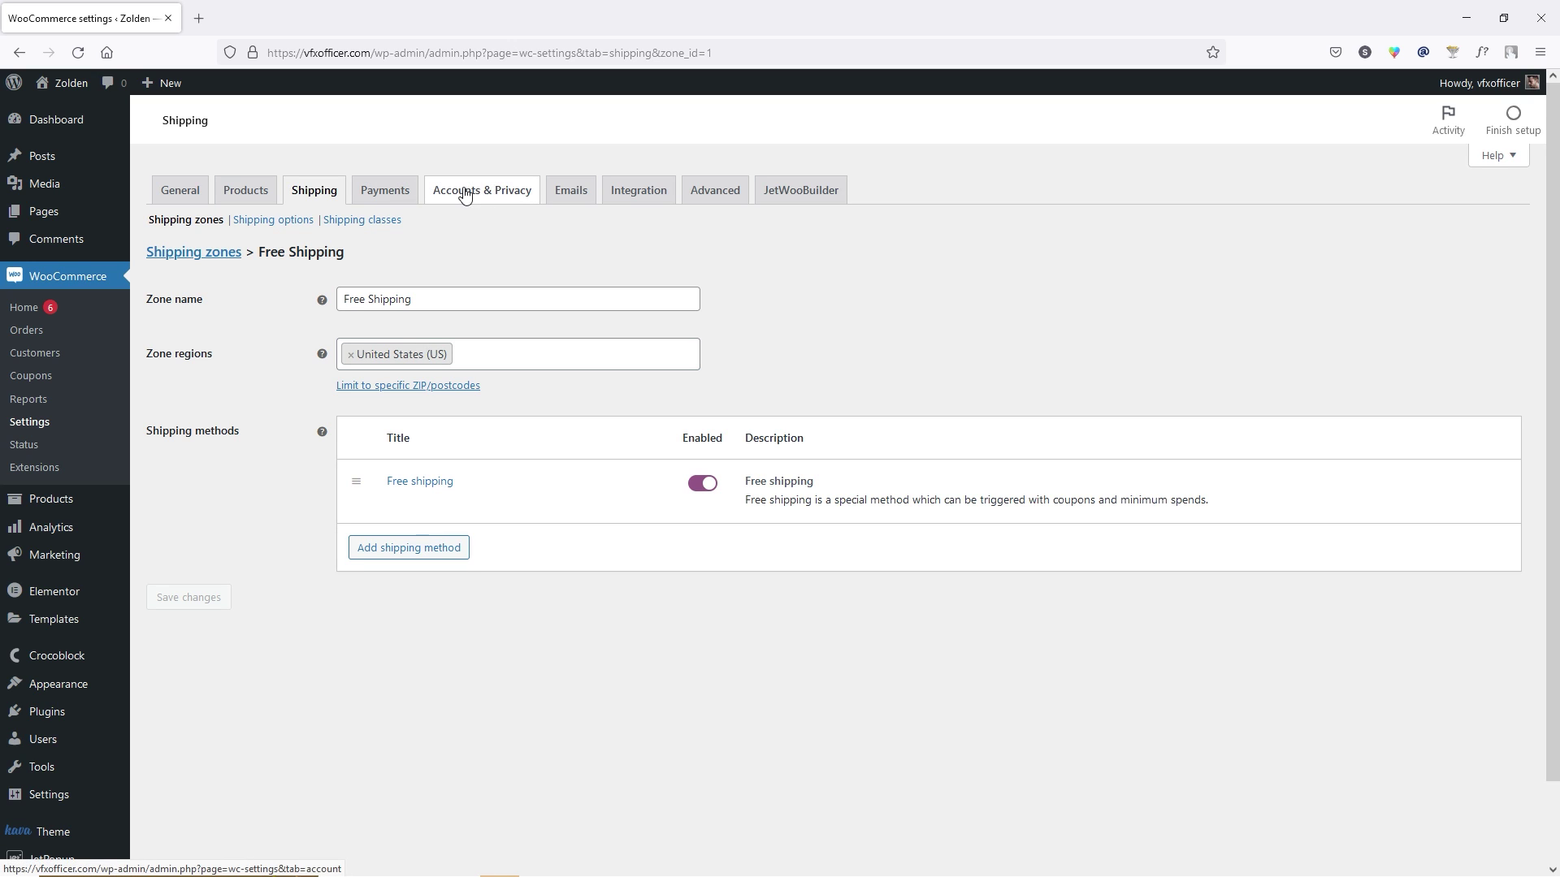
In Accounts & Privacy, allow customers to create an account during checkout.
{"action": "left_click", "coordinate": [509, 197]}
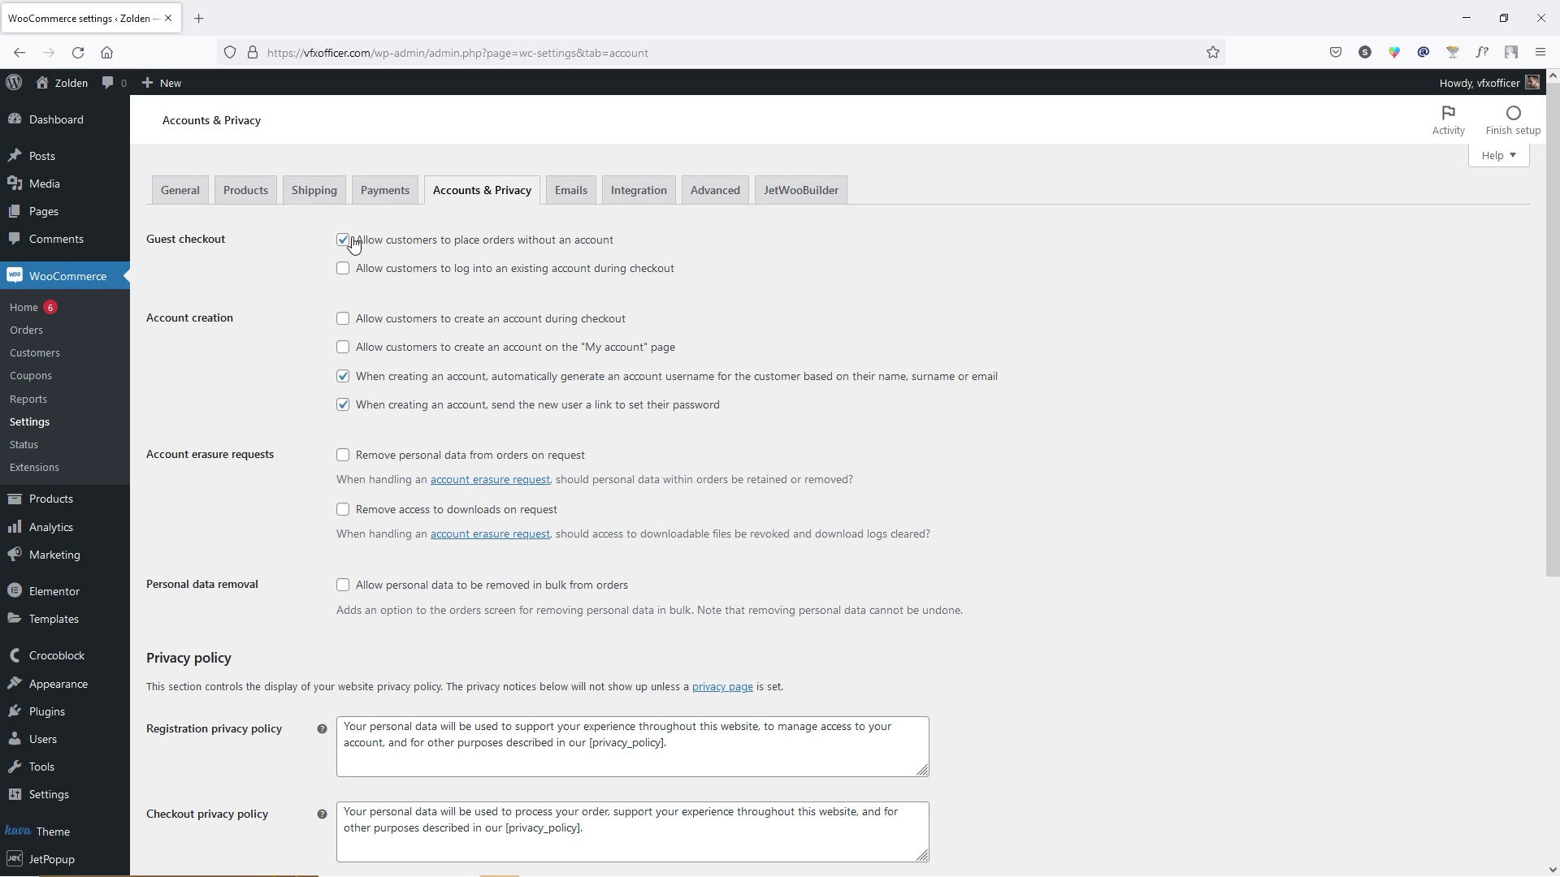
{"action": "scroll", "coordinate": [353, 244], "scroll_direction": "down", "scroll_amount": 1}
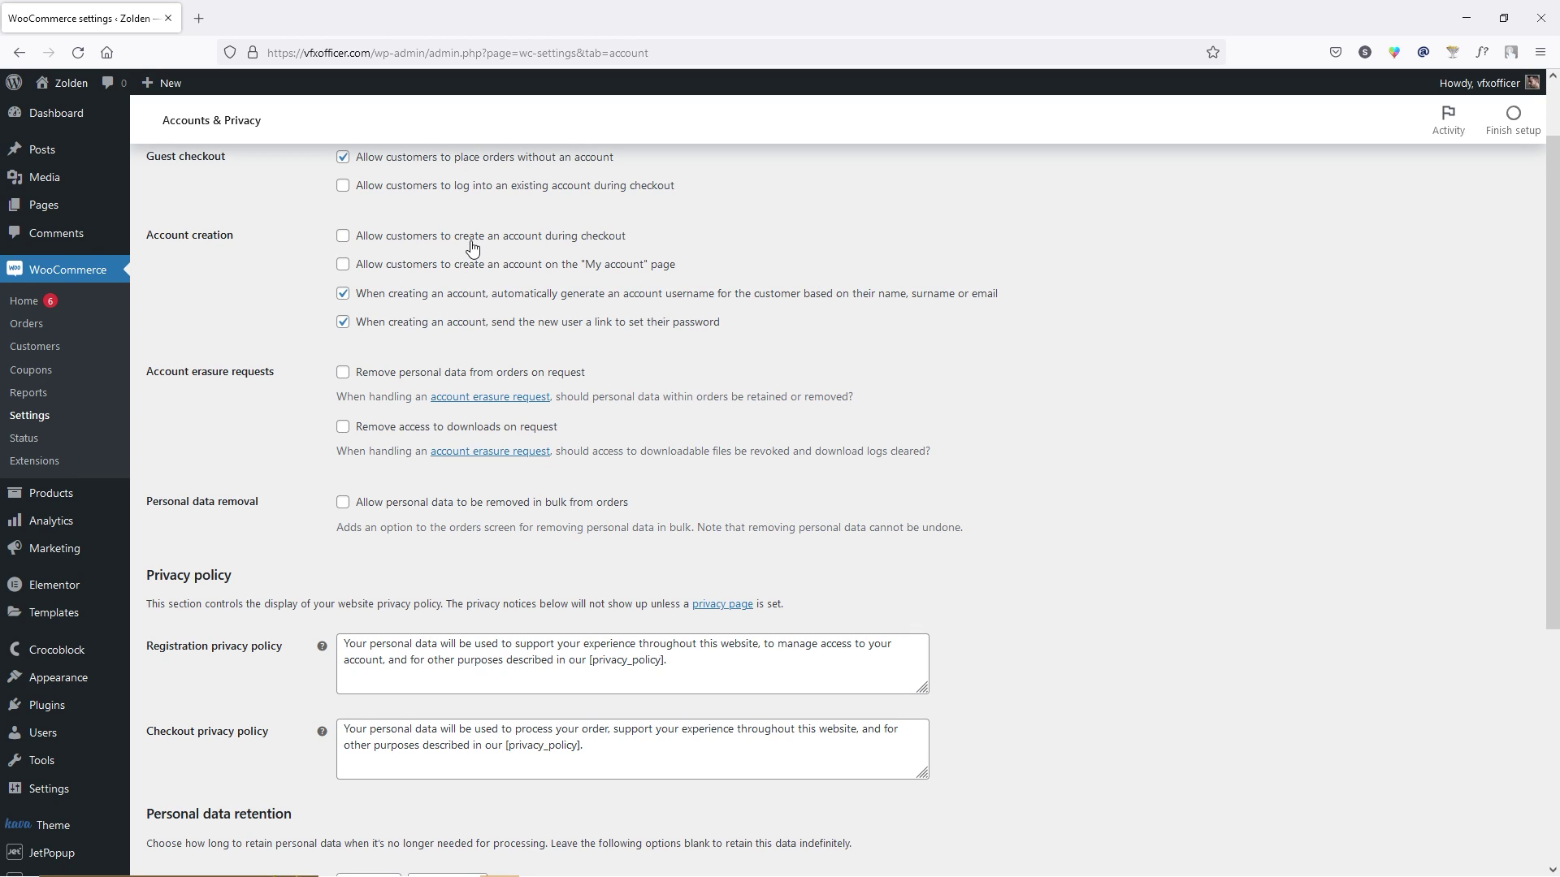
{"action": "left_click", "coordinate": [342, 237]}
{"action": "scroll", "coordinate": [295, 317], "scroll_direction": "down", "scroll_amount": 2}
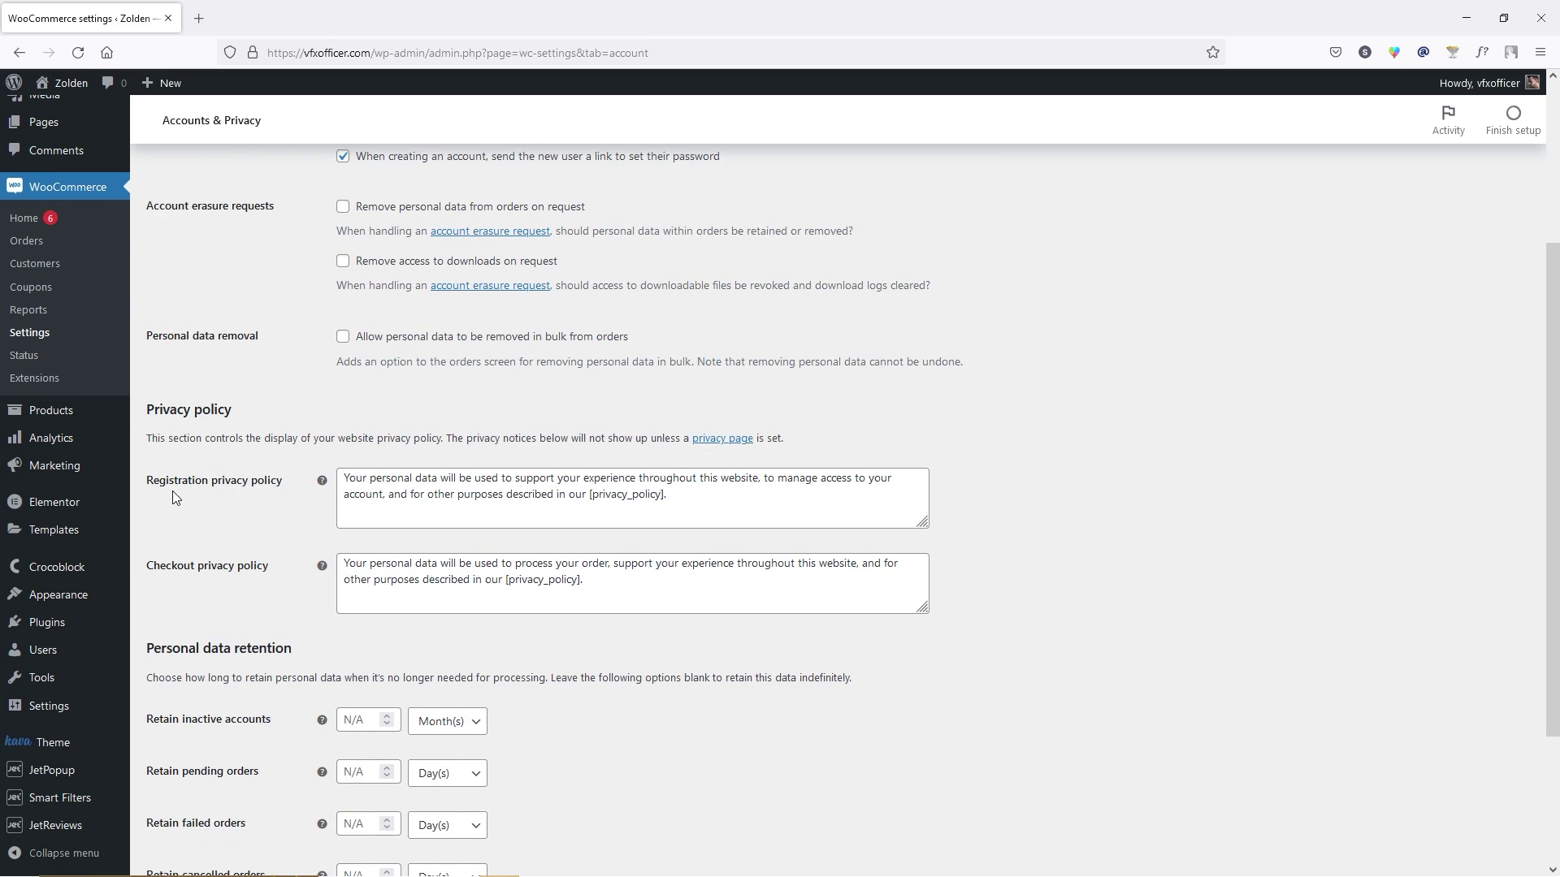
{"action": "left_click", "coordinate": [623, 495]}
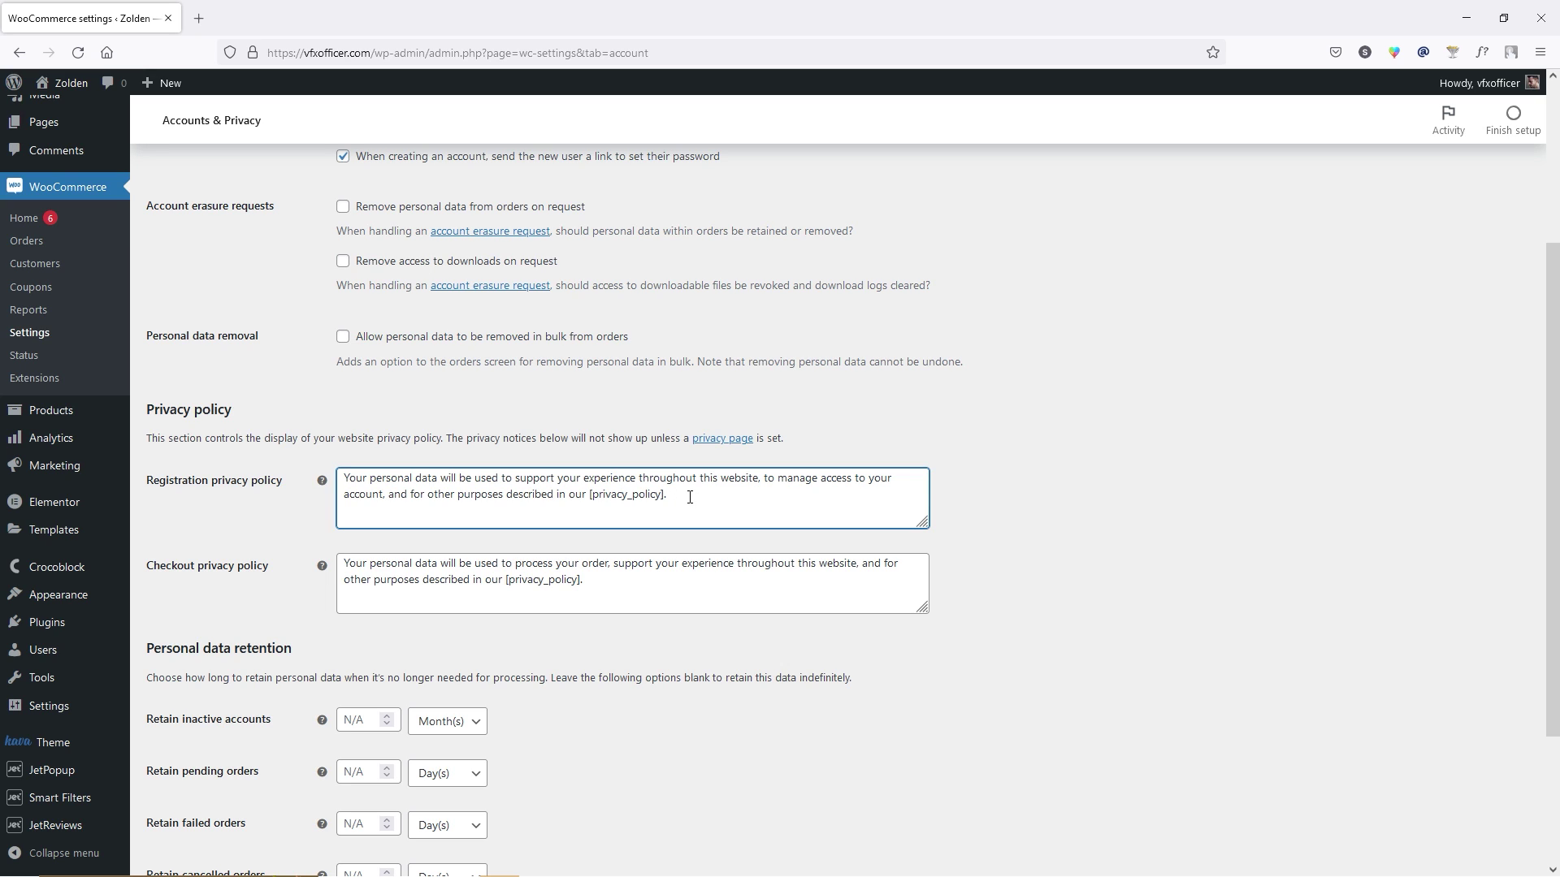
{"action": "left_click", "coordinate": [592, 584]}
{"action": "scroll", "coordinate": [514, 398], "scroll_direction": "down", "scroll_amount": 3}
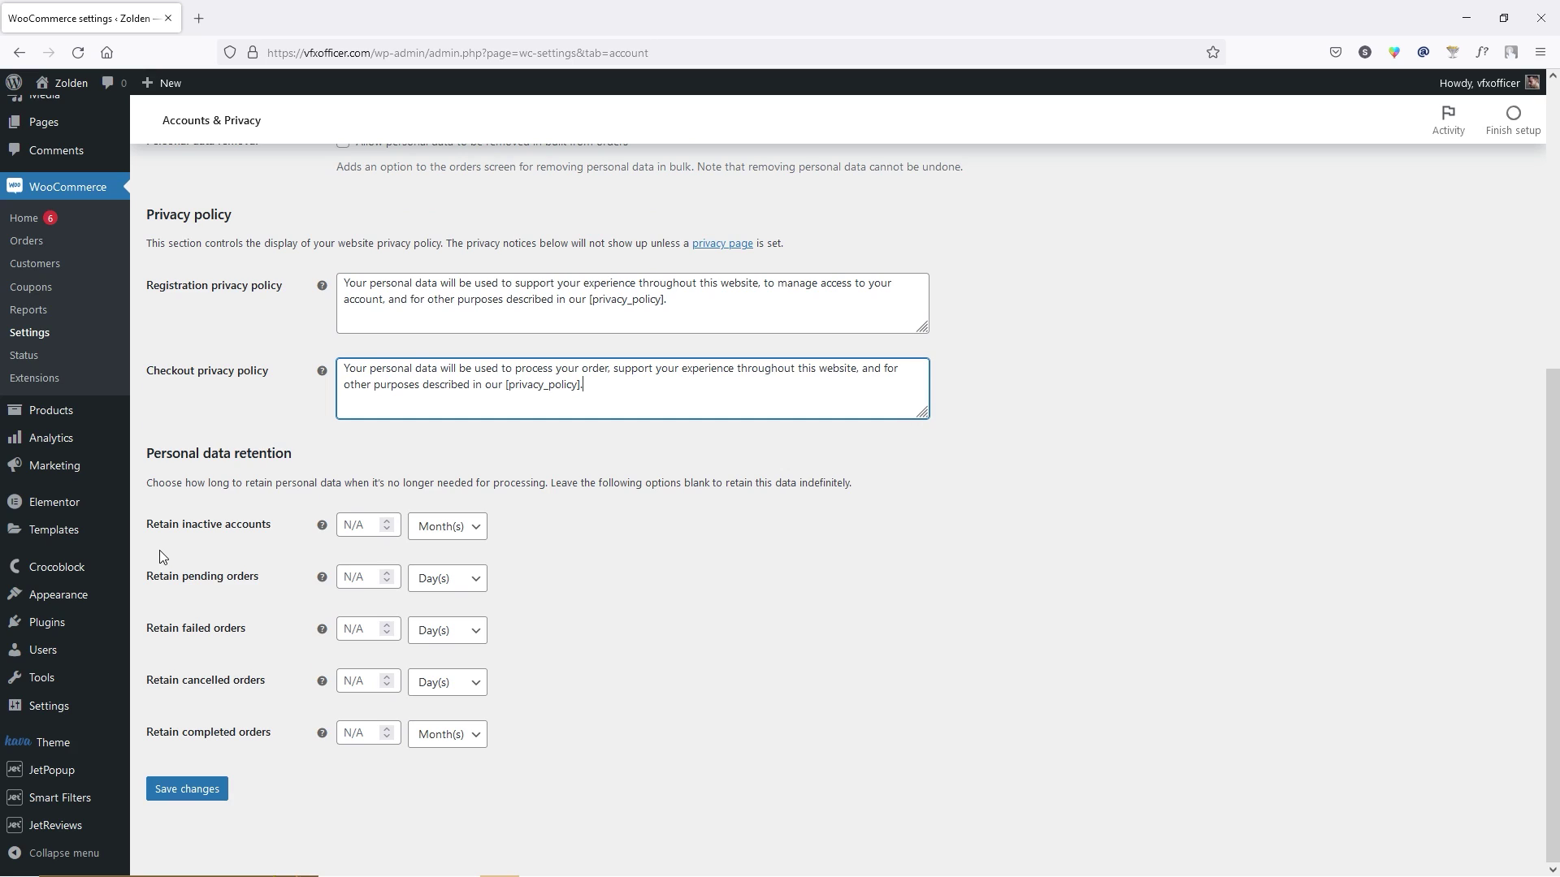
Retain inactive accounts for 1 month and pending orders for 1 day, then save.
{"action": "left_click", "coordinate": [387, 523]}
{"action": "left_click", "coordinate": [388, 523]}
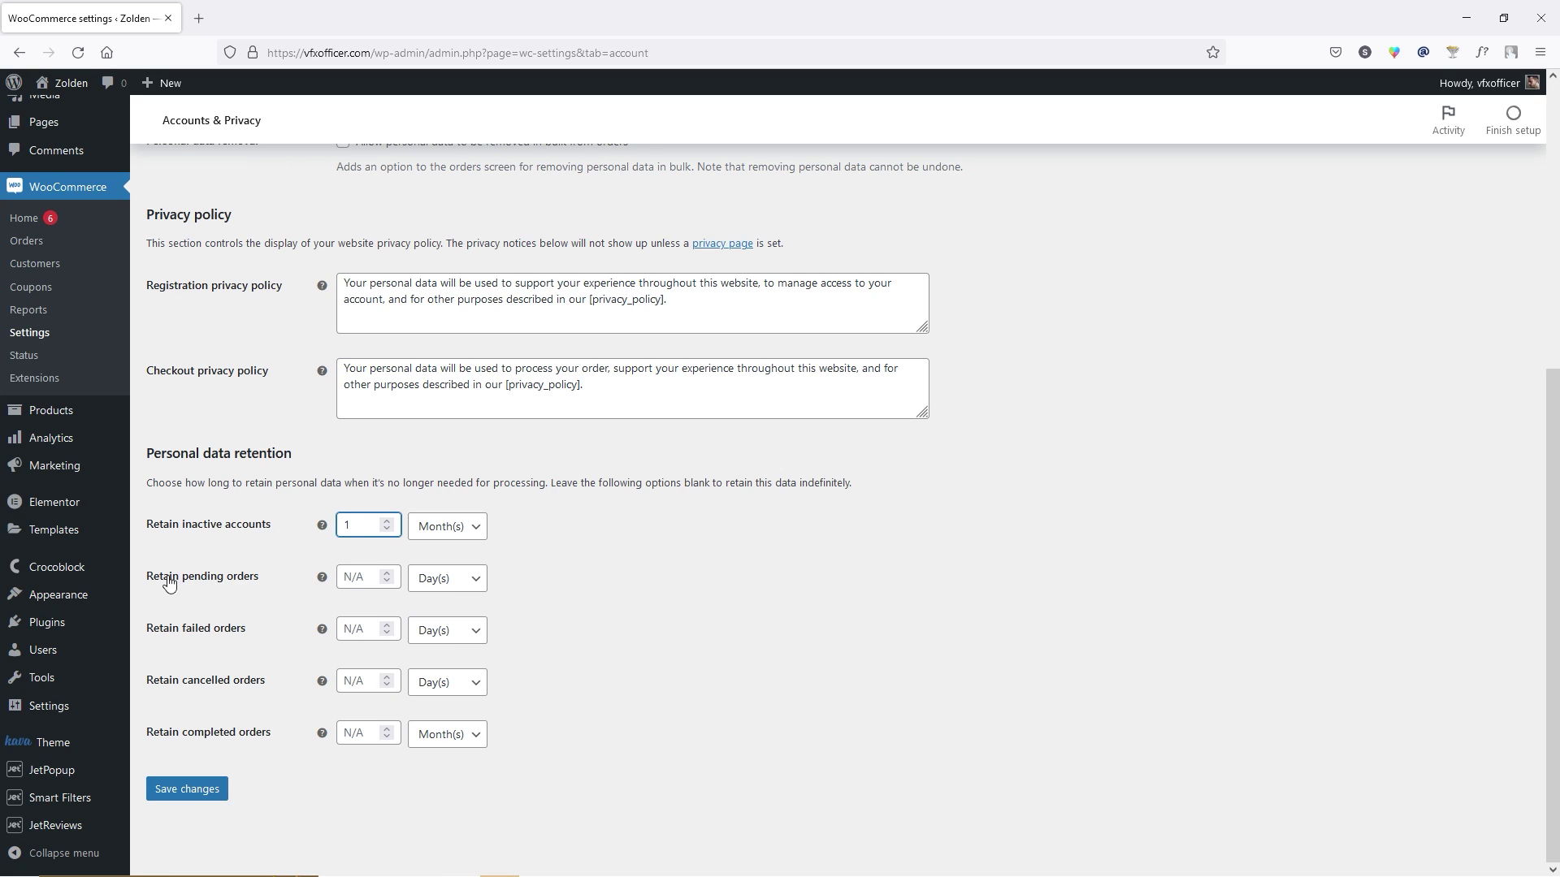
{"action": "left_click", "coordinate": [387, 573]}
{"action": "left_click", "coordinate": [193, 796]}
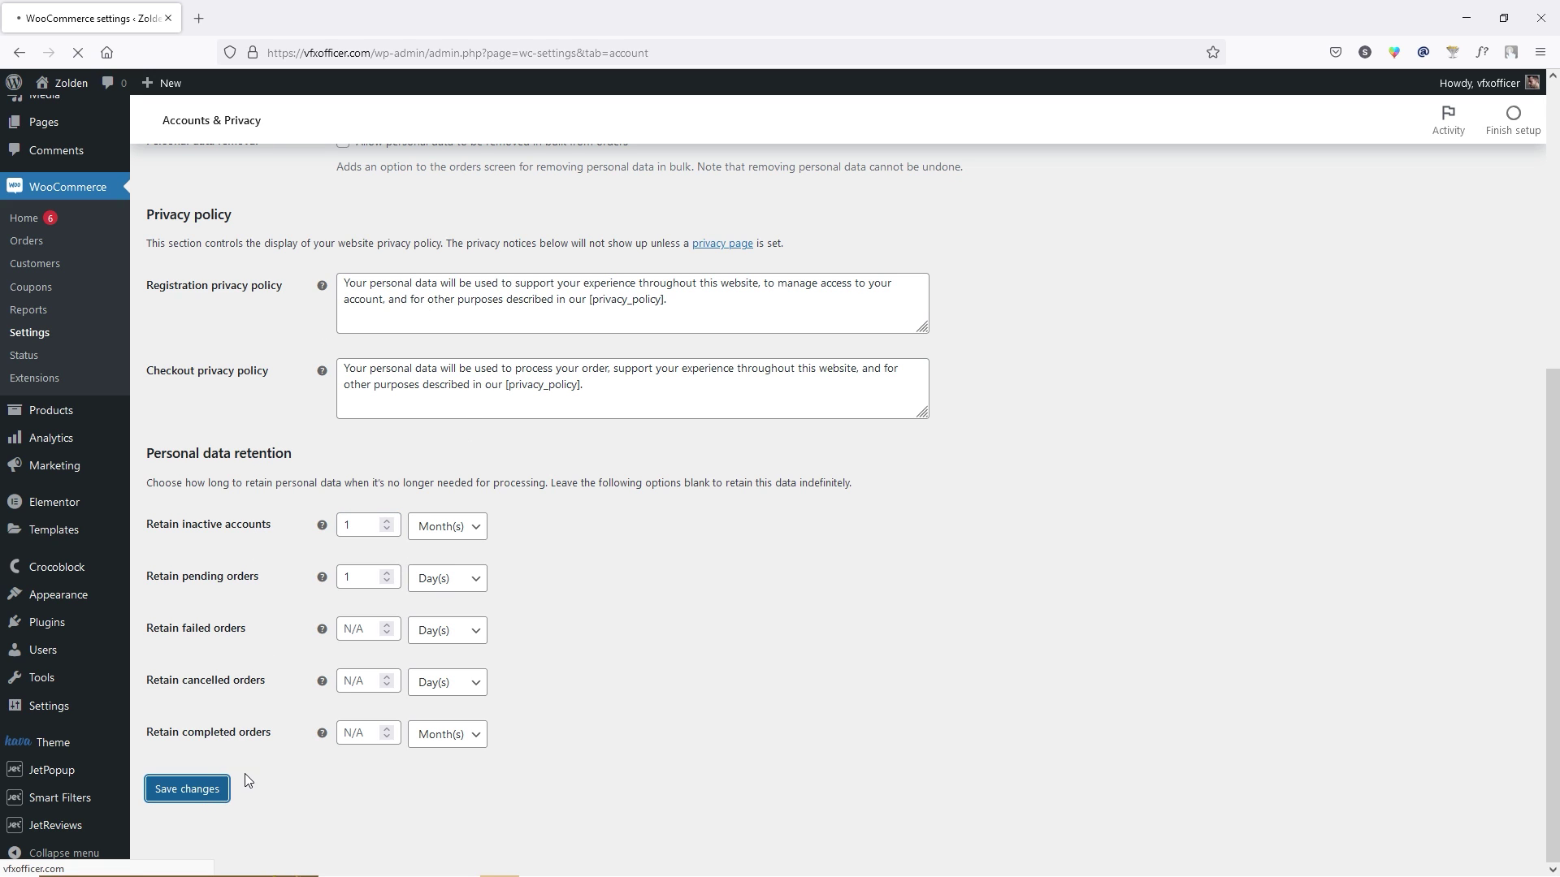
{"action": "left_click", "coordinate": [577, 191]}
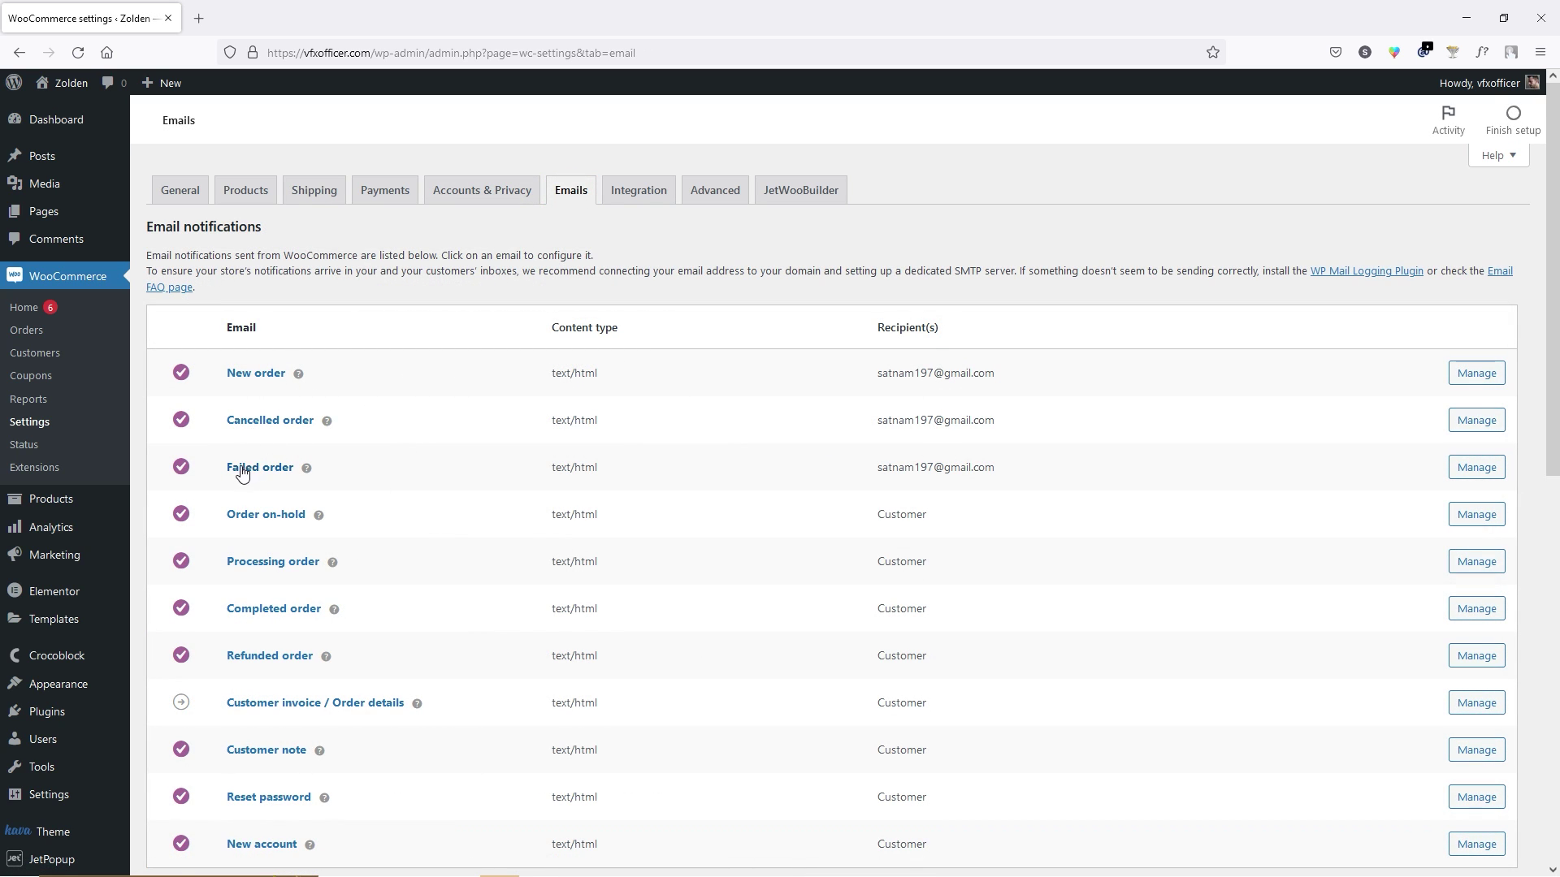
Review the New order email recipient and the Integration tab, ending on Advanced settings.
{"action": "left_click", "coordinate": [1477, 373]}
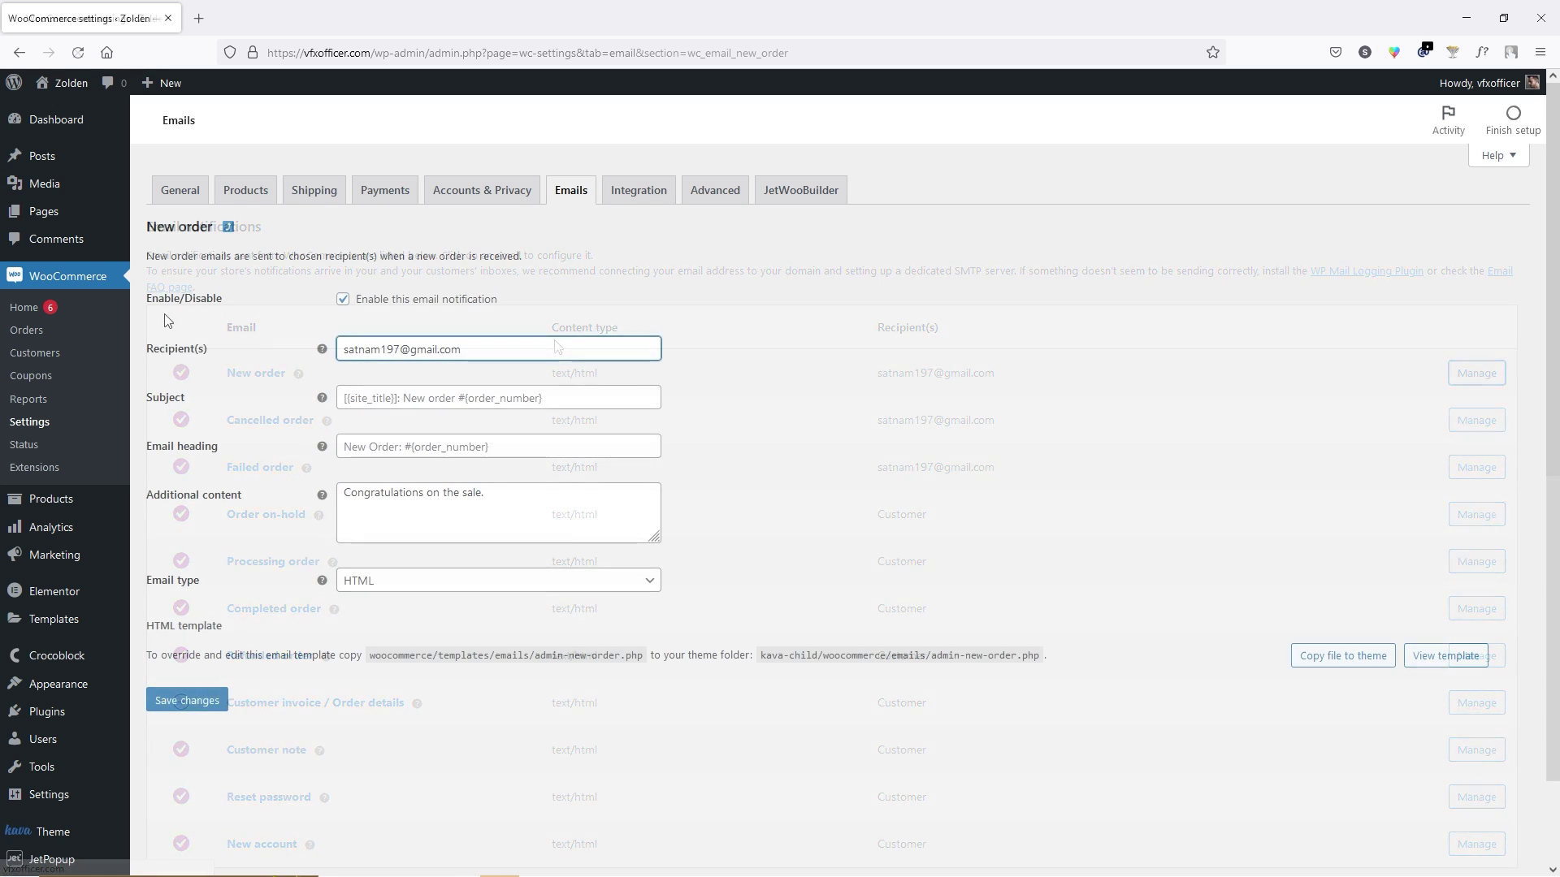
{"action": "left_click_drag", "start_coordinate": [485, 348], "coordinate": [341, 351]}
{"action": "left_click", "coordinate": [372, 355]}
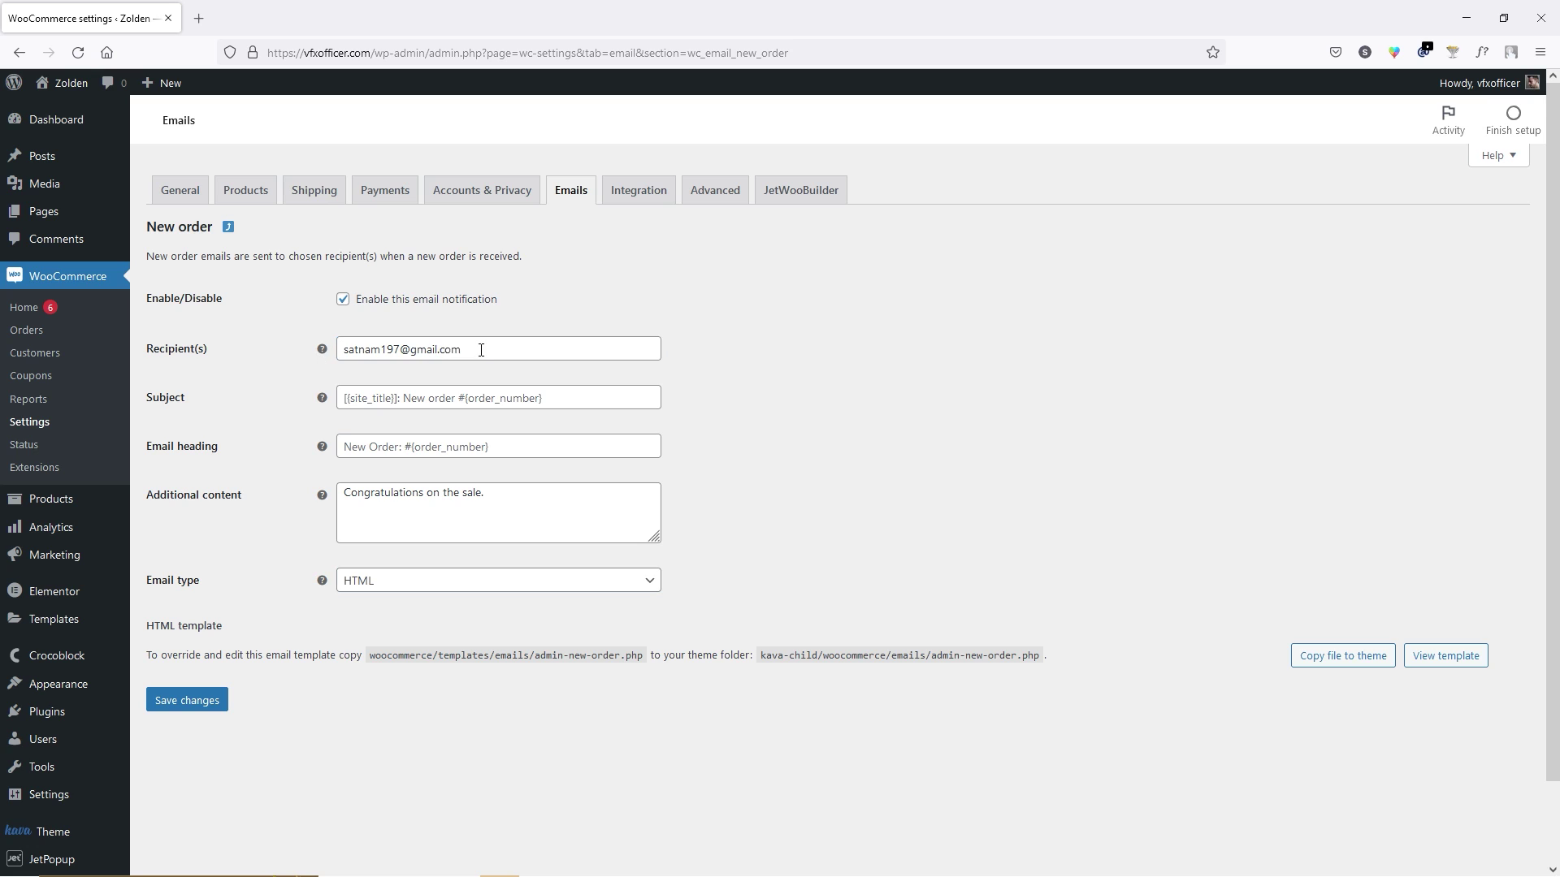
{"action": "left_click", "coordinate": [229, 230]}
{"action": "left_click", "coordinate": [656, 193]}
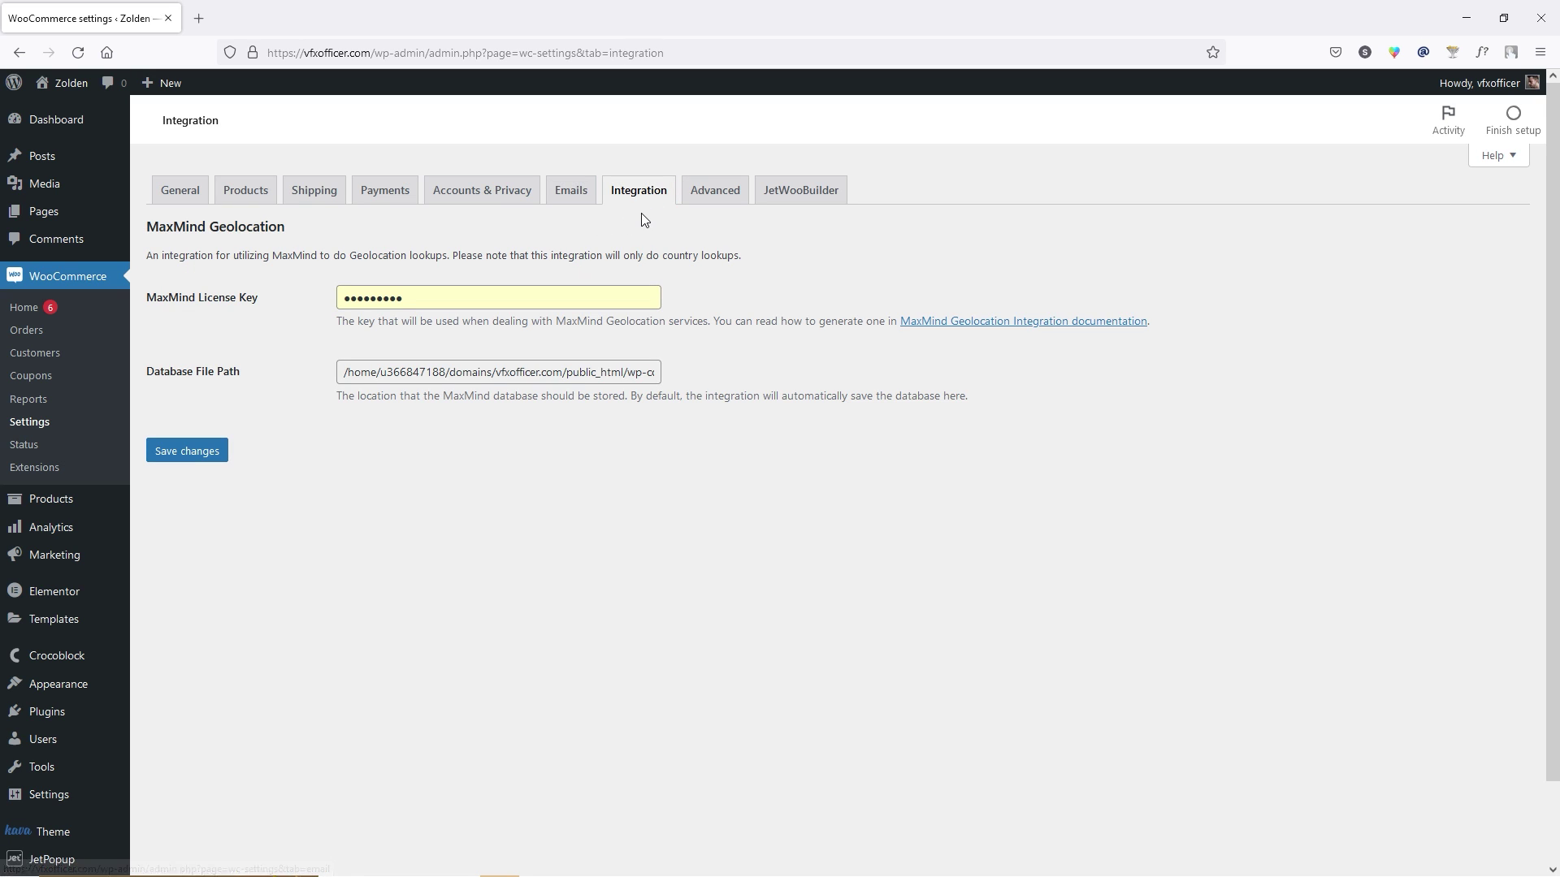
{"action": "left_click", "coordinate": [730, 198]}
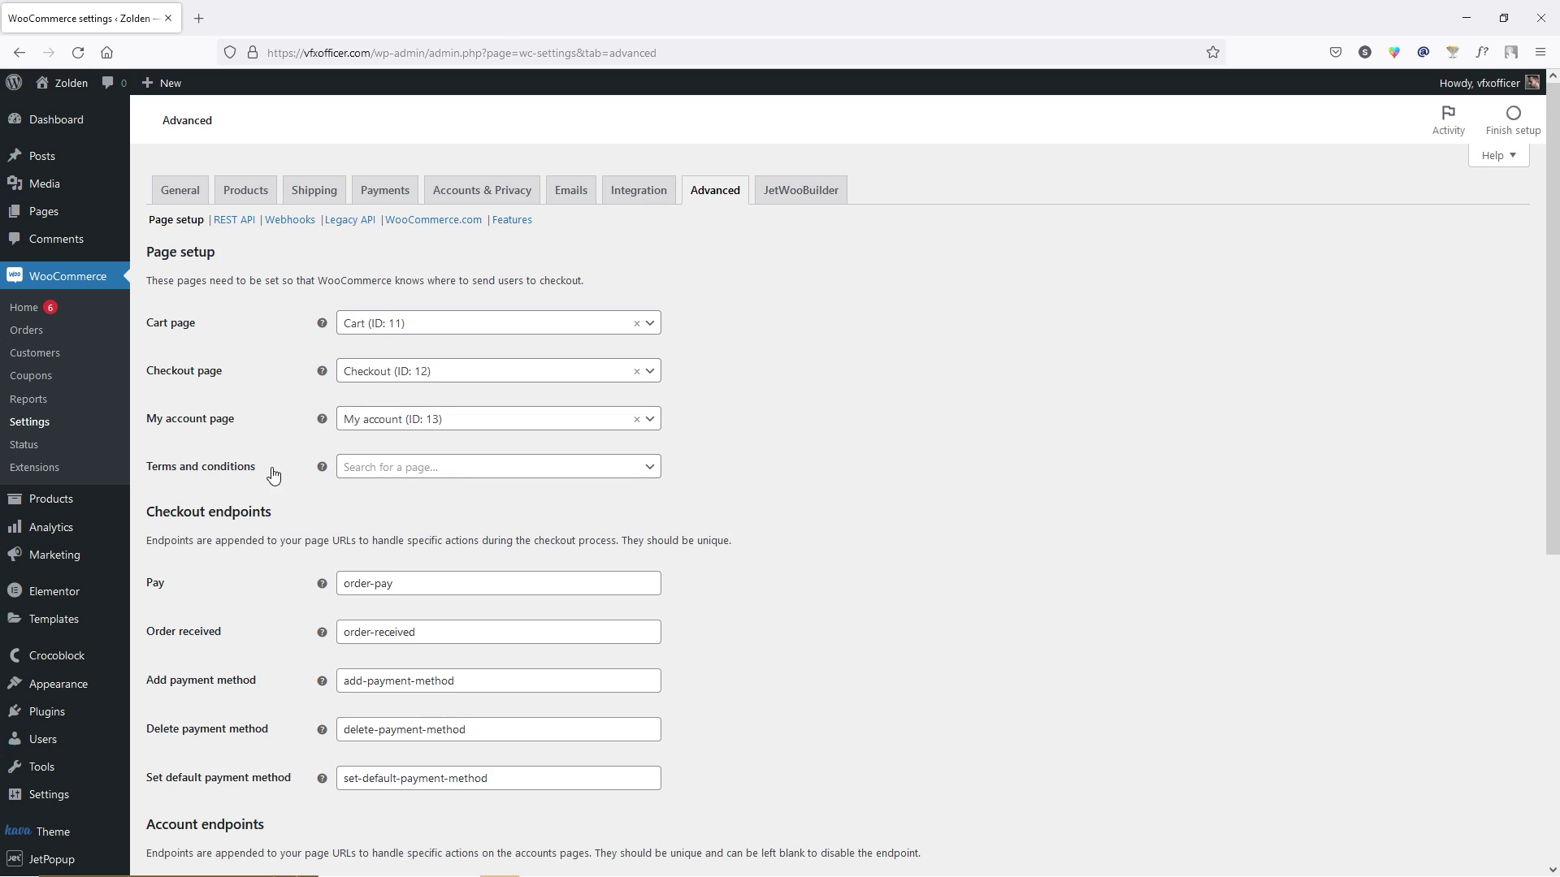
Search the Terms and conditions page dropdown for 'term' and leave it unset.
{"action": "left_click", "coordinate": [487, 467]}
{"action": "type", "text": "term"}
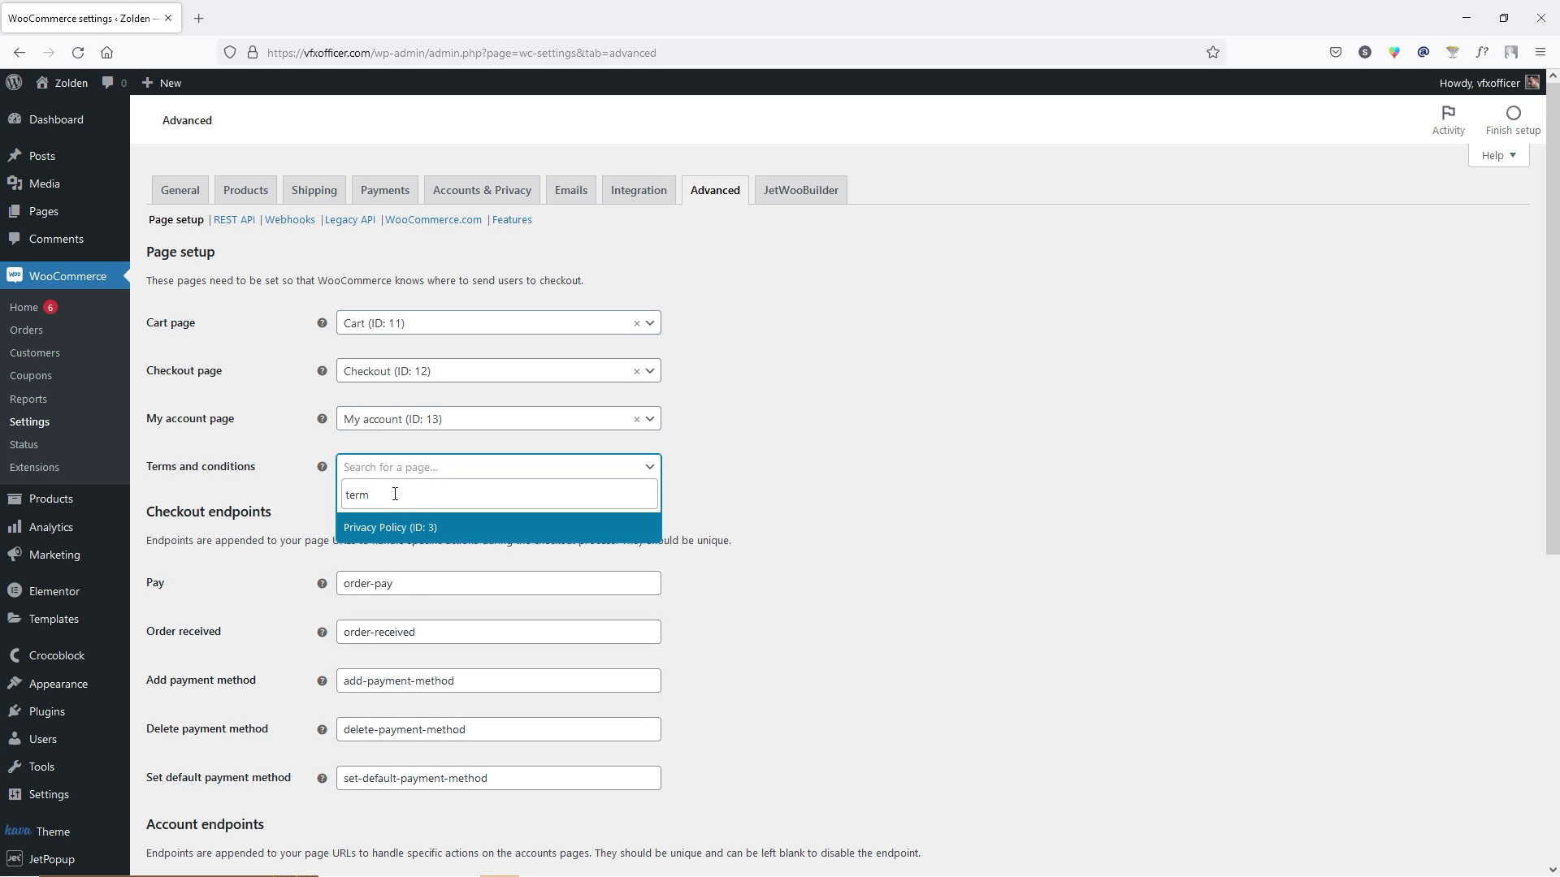
{"action": "key", "text": "BackSpace"}
{"action": "key", "text": "BackSpace"}
{"action": "key", "text": "BackSpace"}
{"action": "key", "text": "BackSpace"}
{"action": "left_click", "coordinate": [743, 488]}
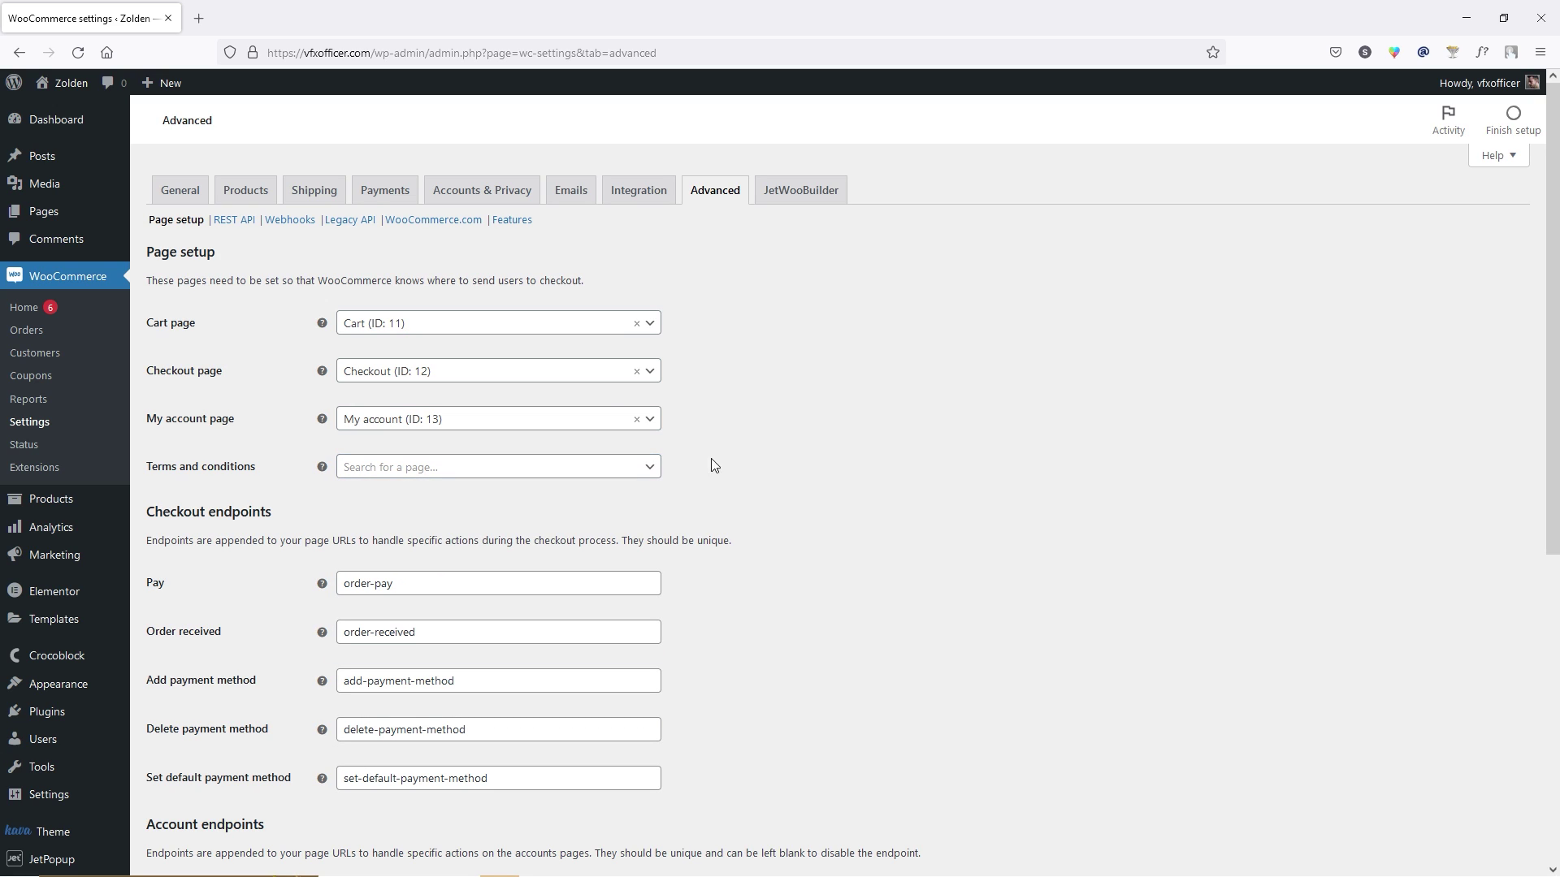
{"action": "mouse_move", "coordinate": [171, 242]}
Review the Pay, View order and Downloads endpoints, then save the advanced settings.
{"action": "scroll", "coordinate": [158, 376], "scroll_direction": "down", "scroll_amount": 2}
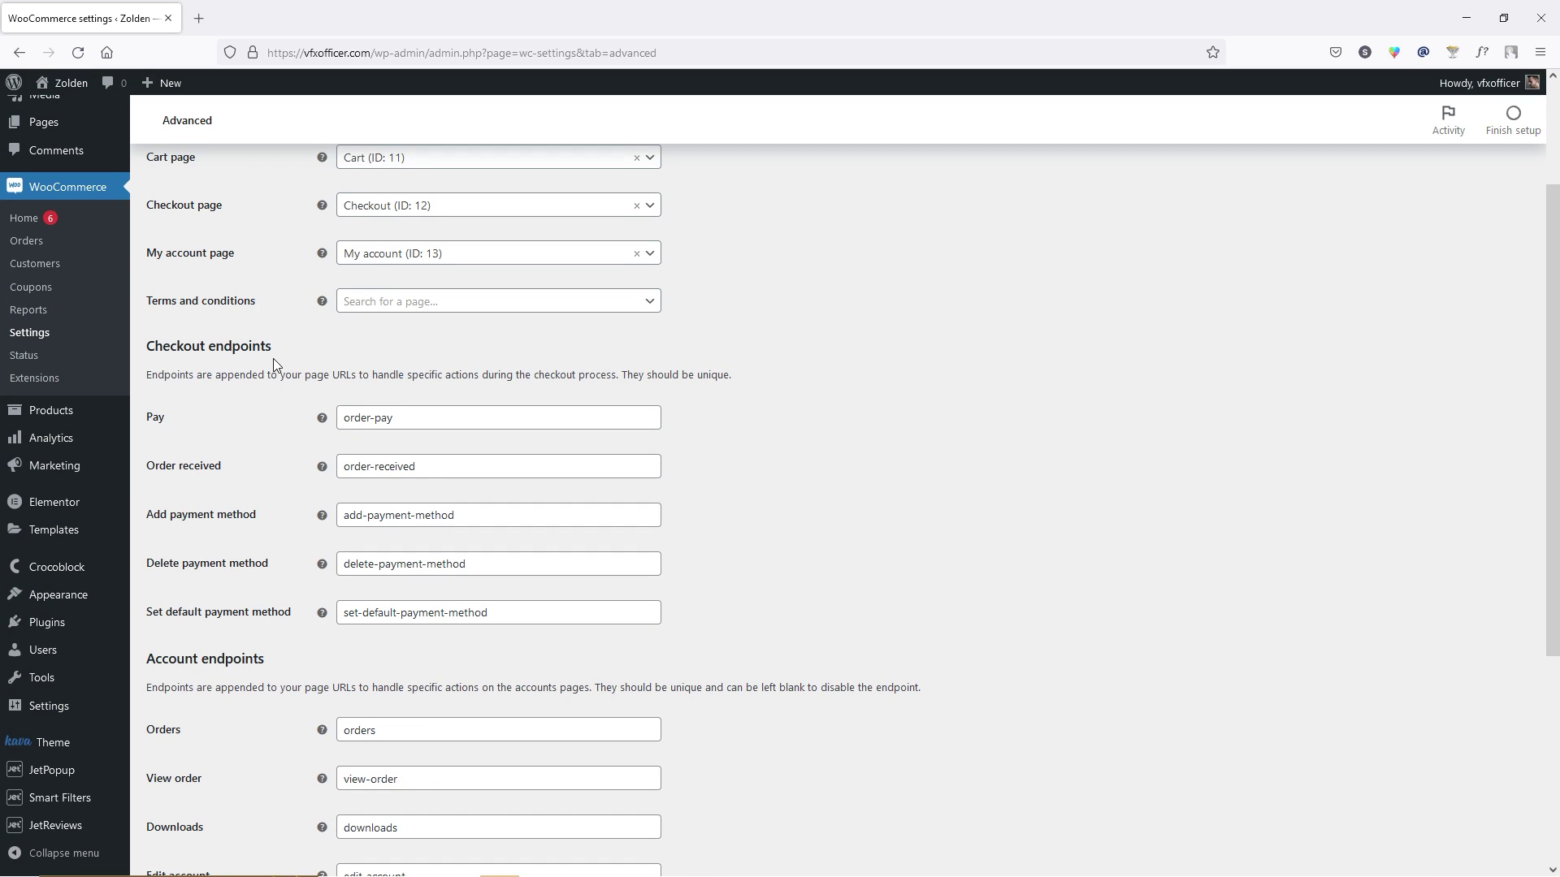
{"action": "left_click", "coordinate": [418, 418]}
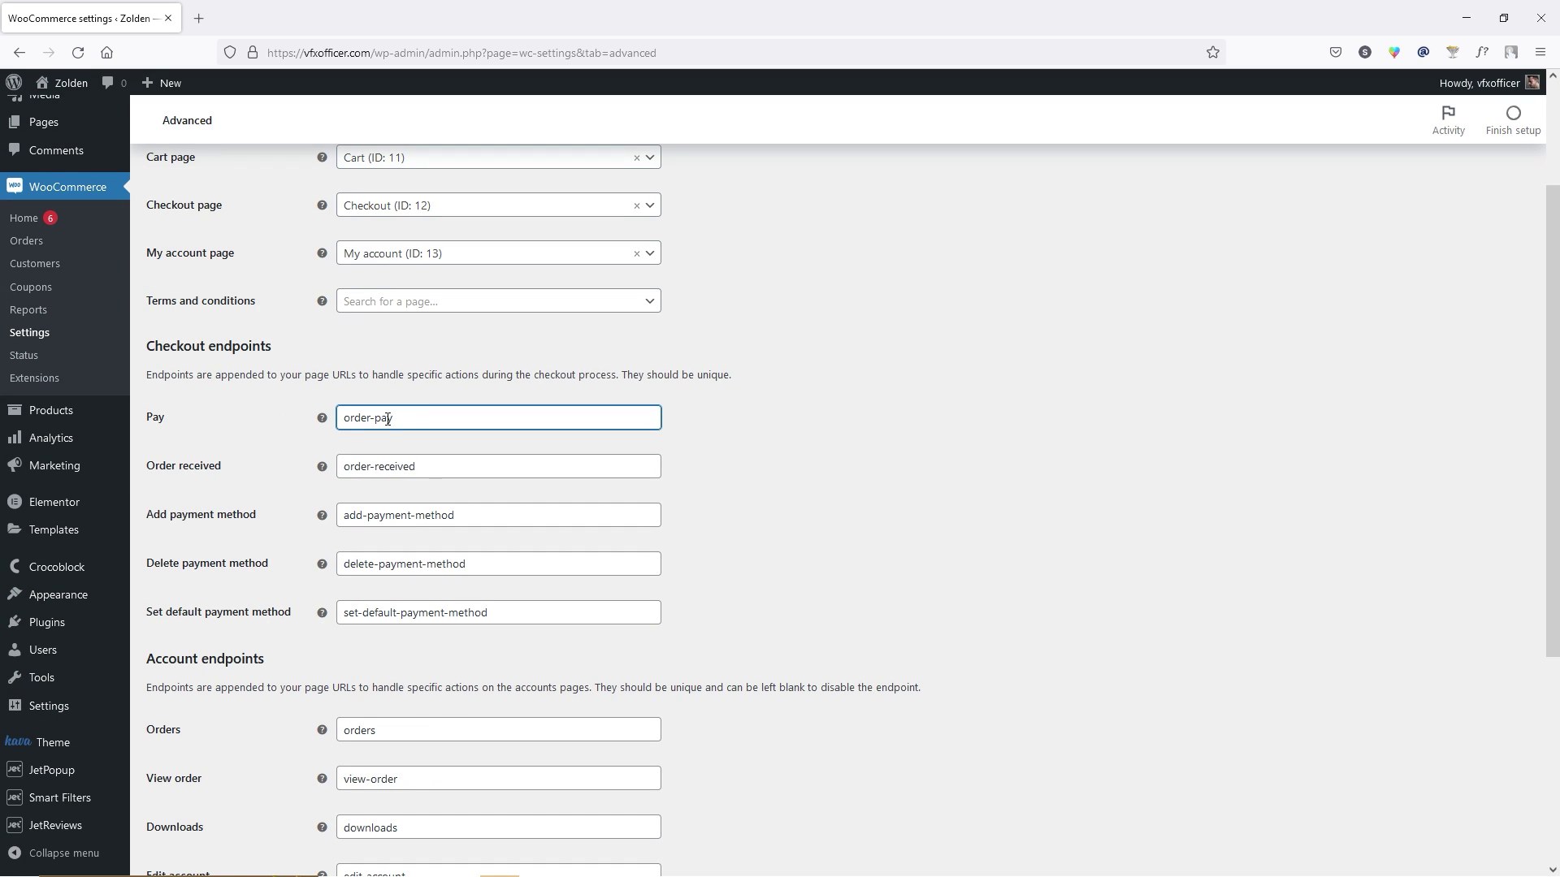
{"action": "scroll", "coordinate": [435, 459], "scroll_direction": "down", "scroll_amount": 2}
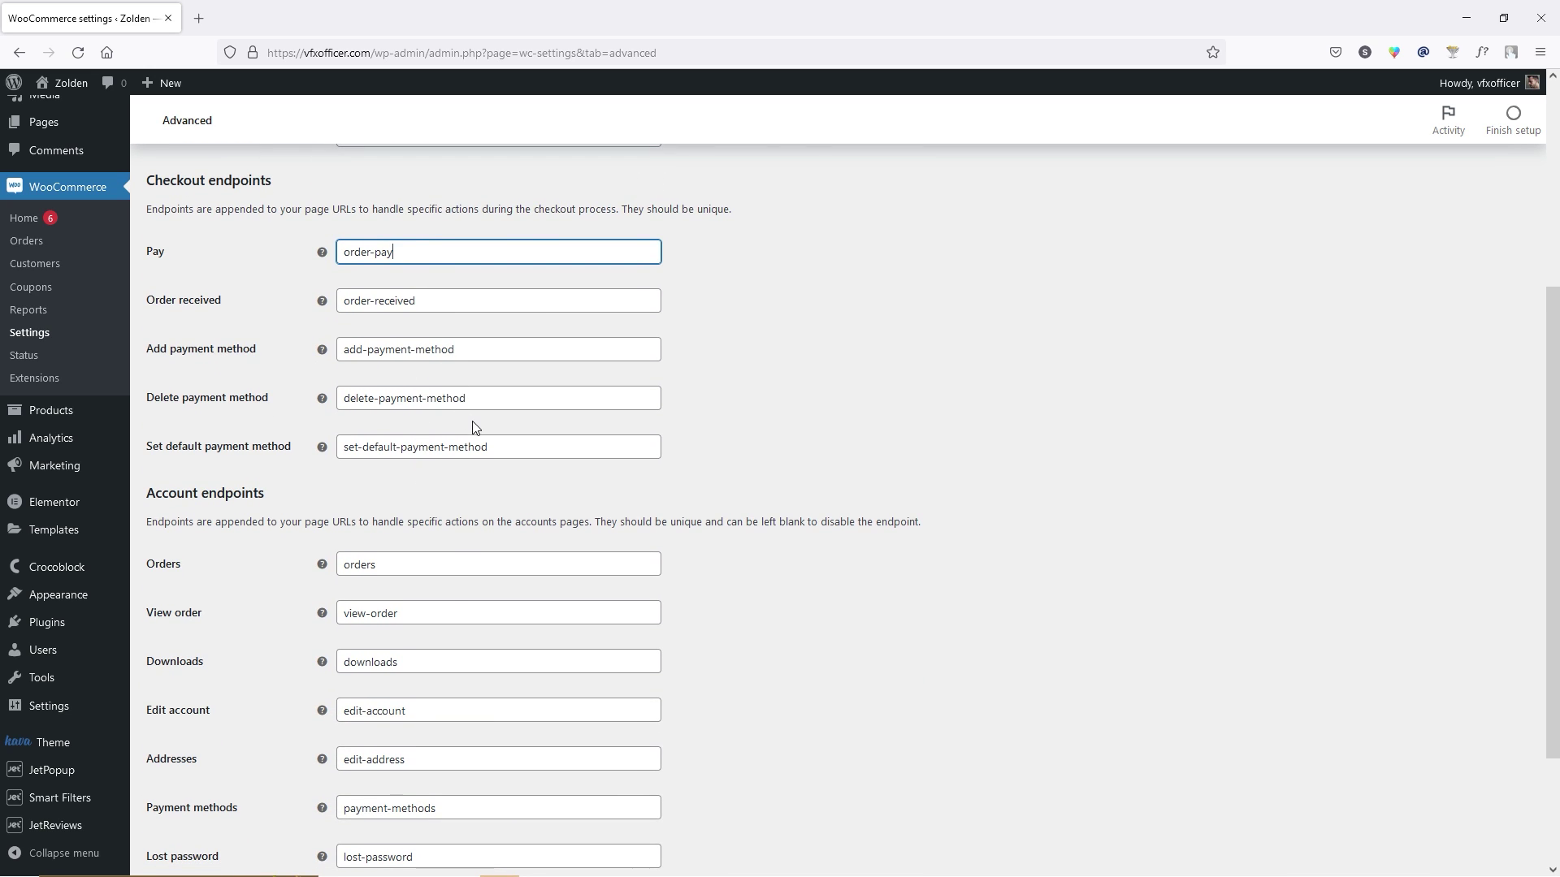
{"action": "scroll", "coordinate": [455, 424], "scroll_direction": "down", "scroll_amount": 2}
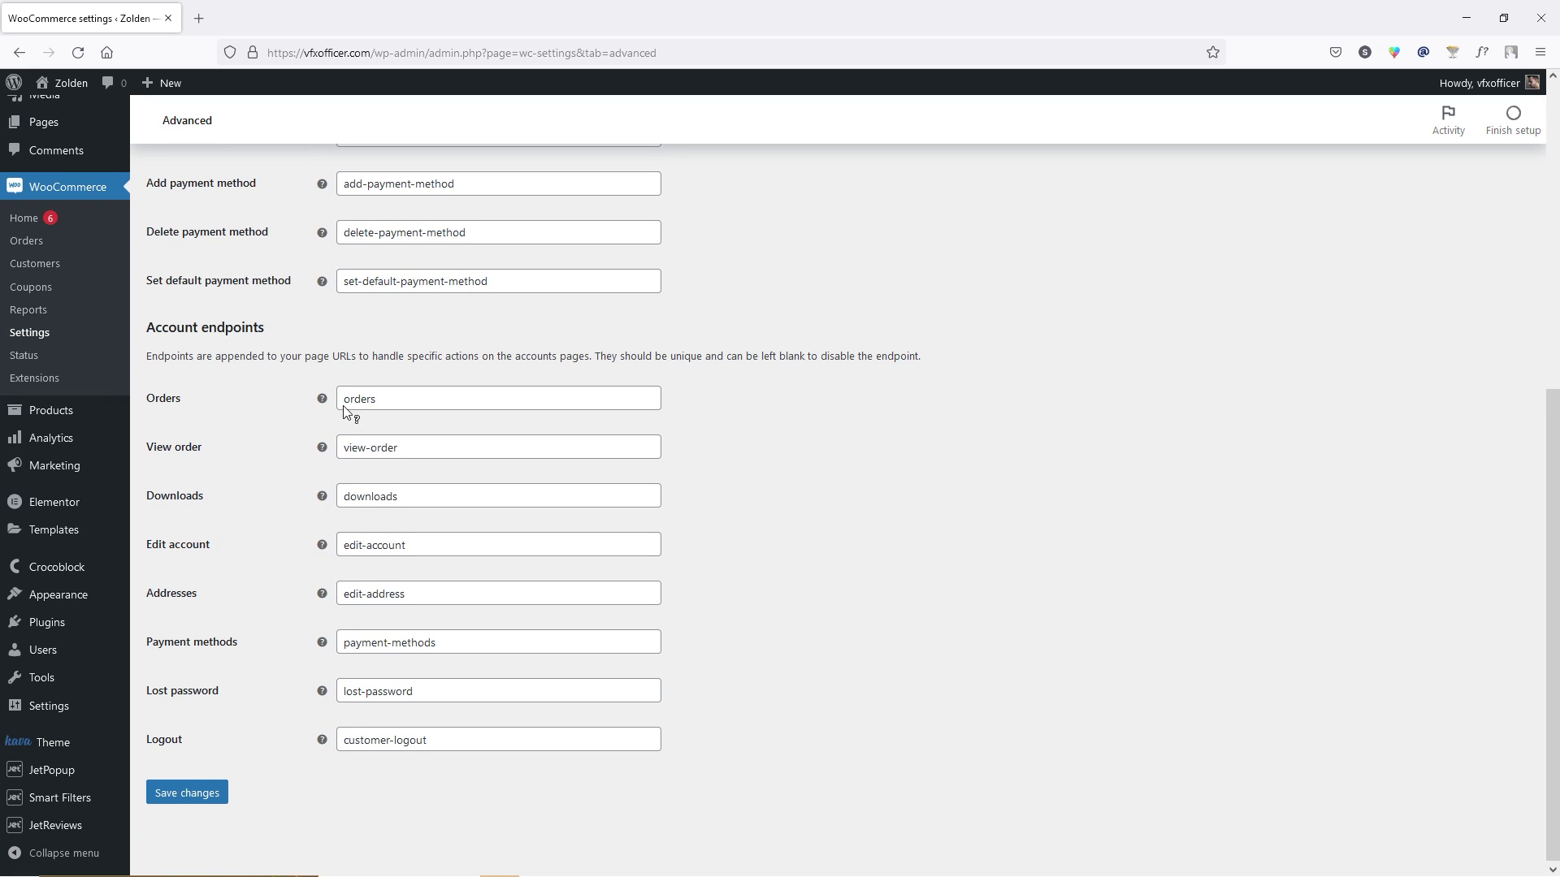
{"action": "double_click", "coordinate": [440, 456]}
{"action": "left_click", "coordinate": [432, 487]}
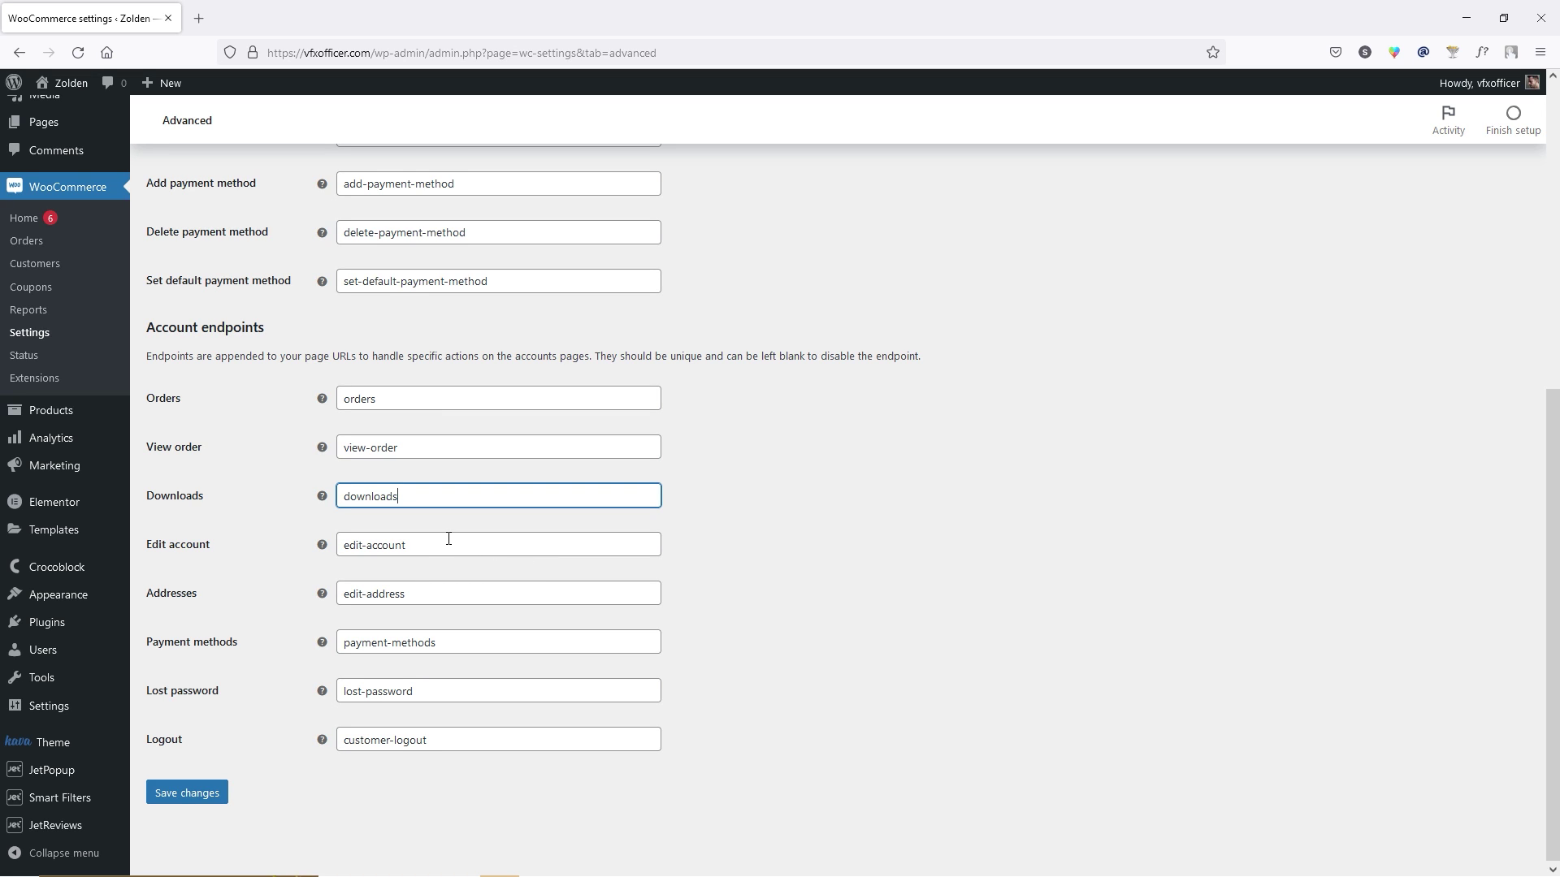
{"action": "left_click", "coordinate": [208, 794]}
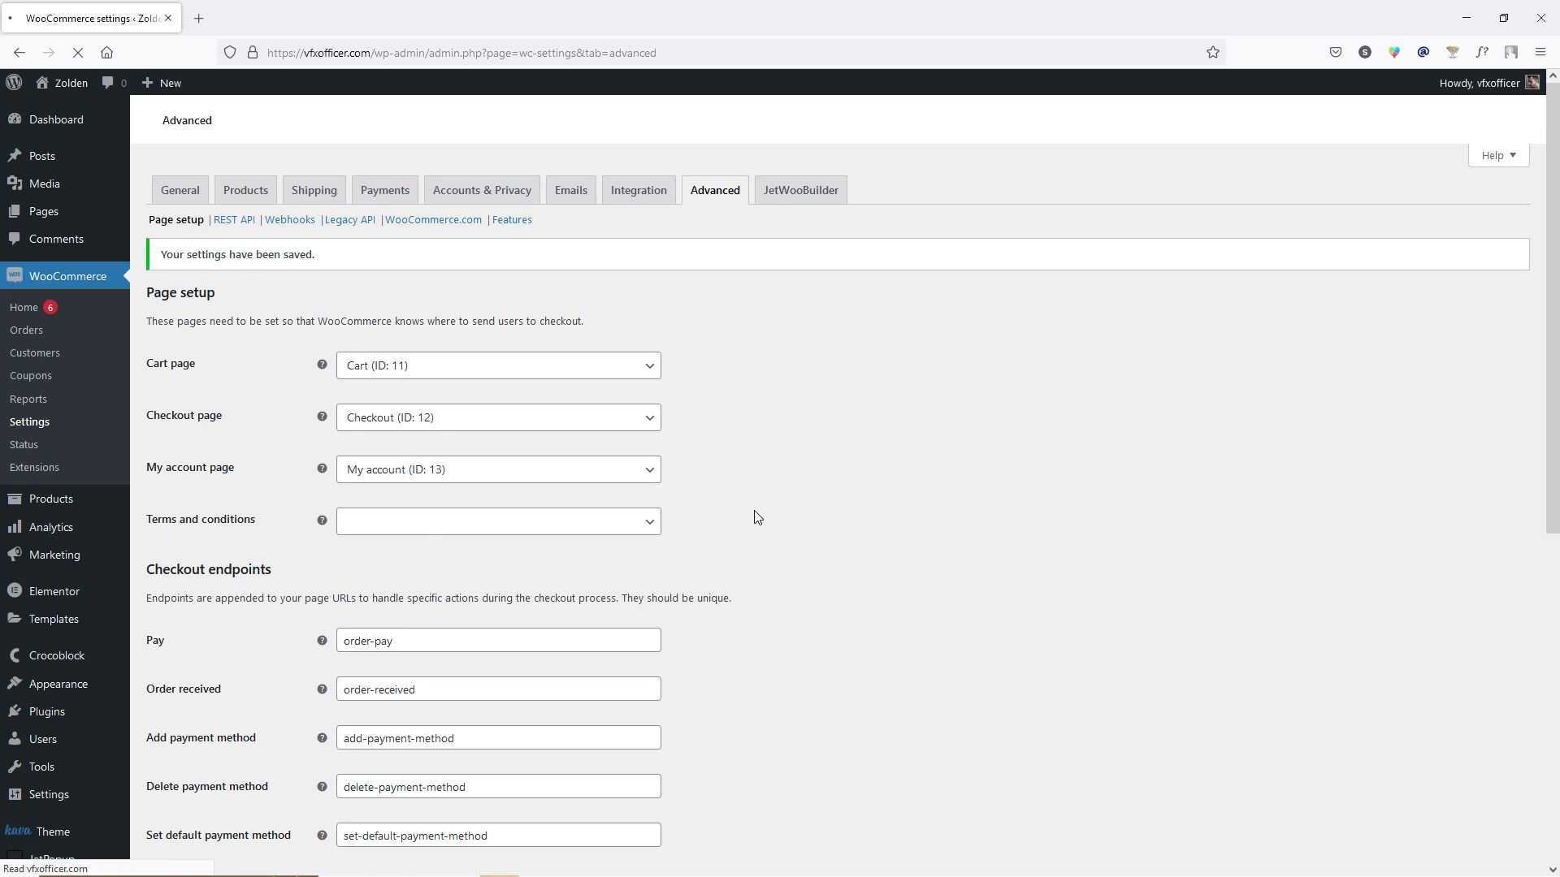
{"action": "left_click", "coordinate": [807, 195]}
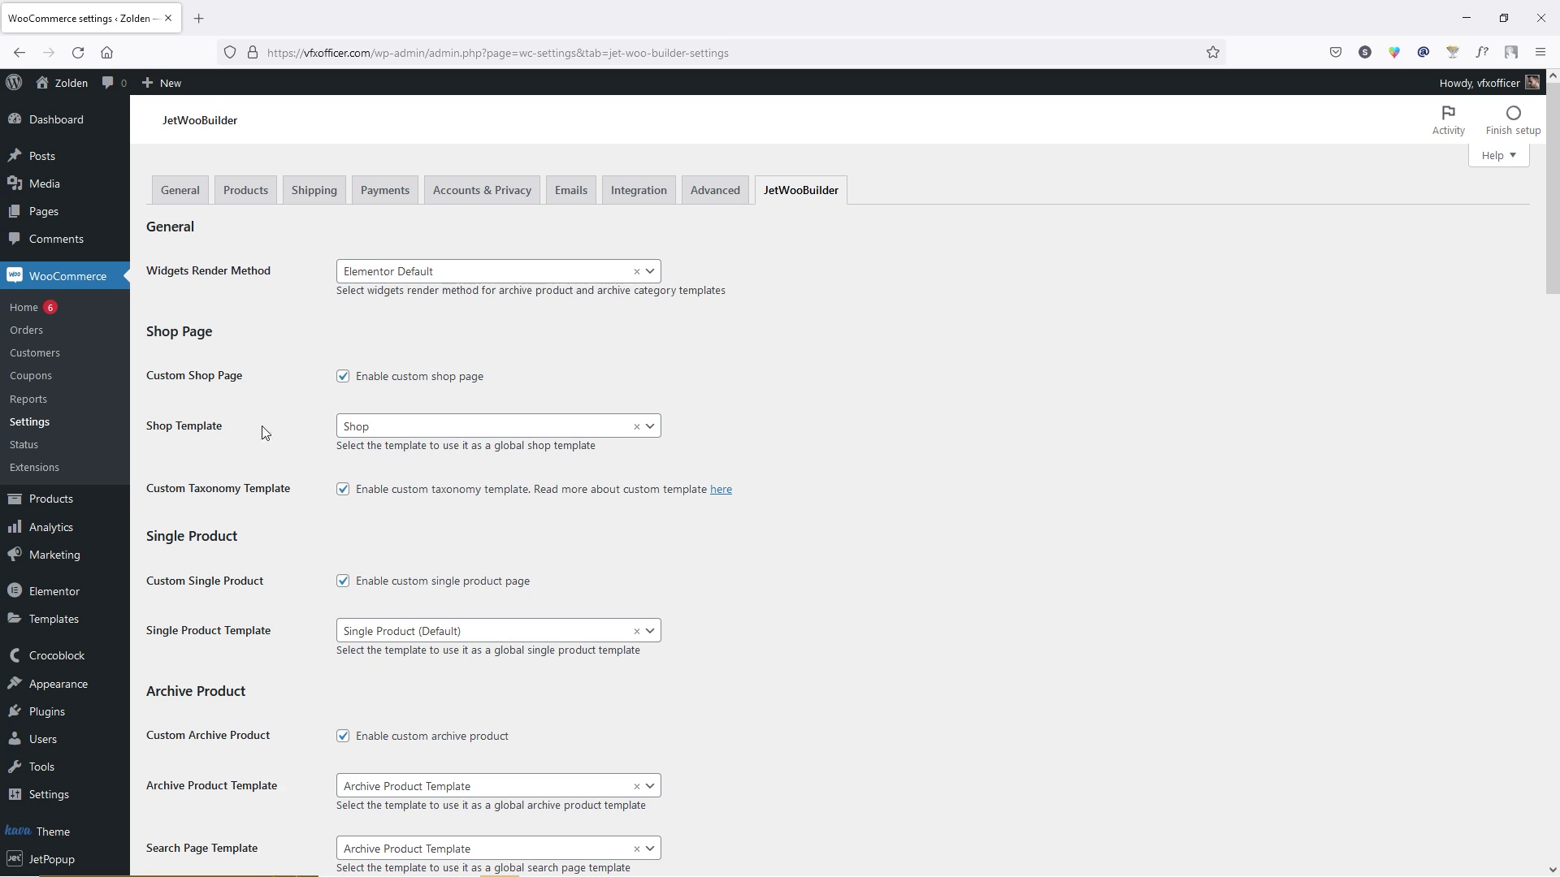
Scroll through the JetWooBuilder settings, then switch to the WooCommerce Payments tab.
{"action": "scroll", "coordinate": [258, 431], "scroll_direction": "down", "scroll_amount": 15}
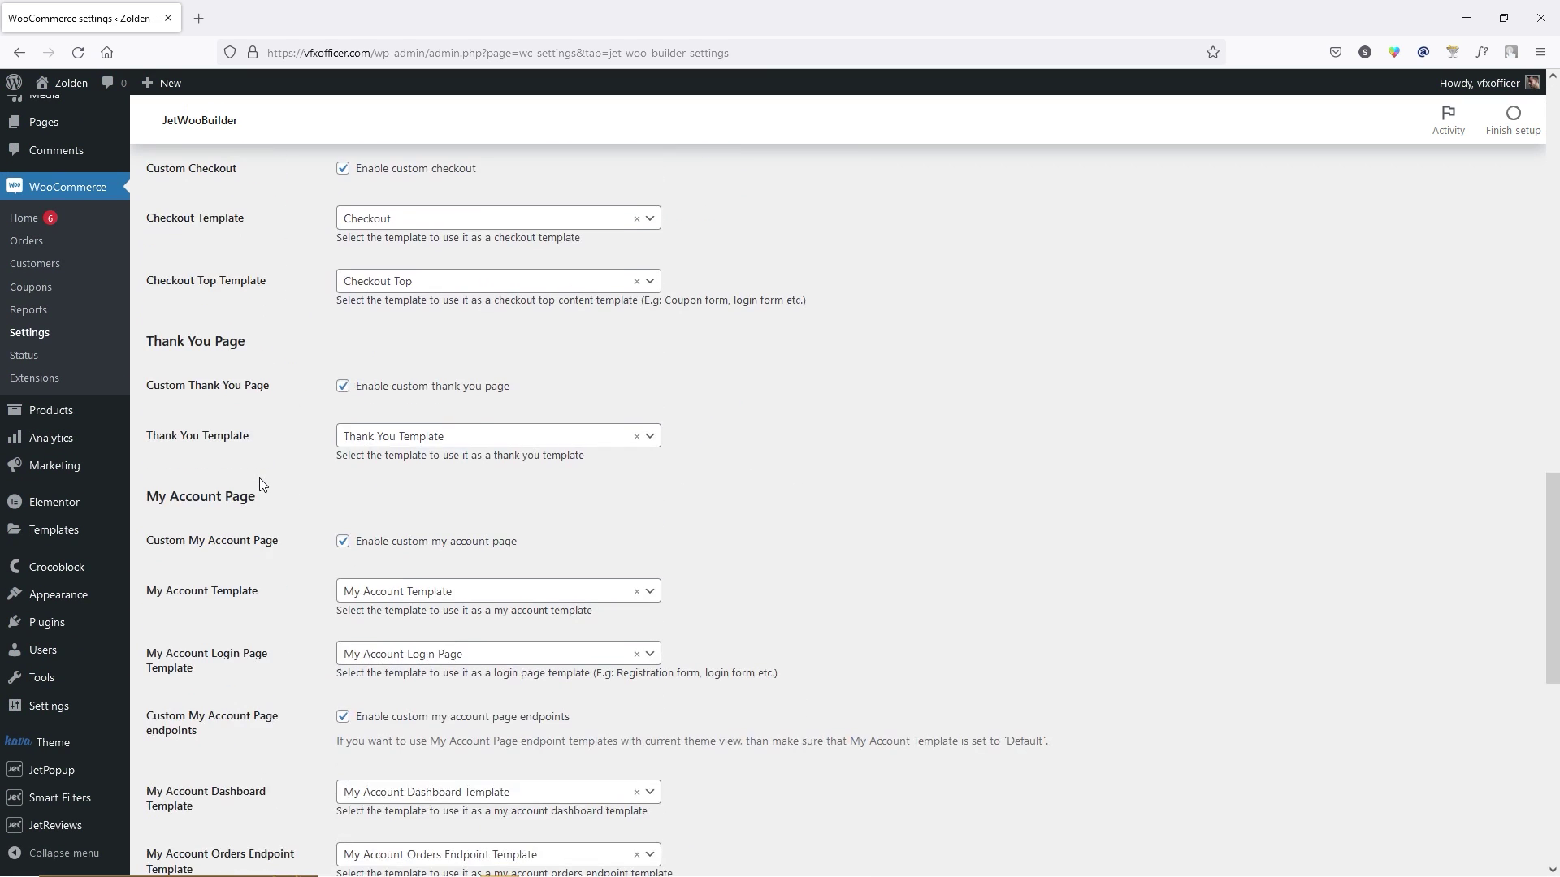
{"action": "scroll", "coordinate": [260, 487], "scroll_direction": "down", "scroll_amount": 10}
{"action": "key", "text": "Home"}
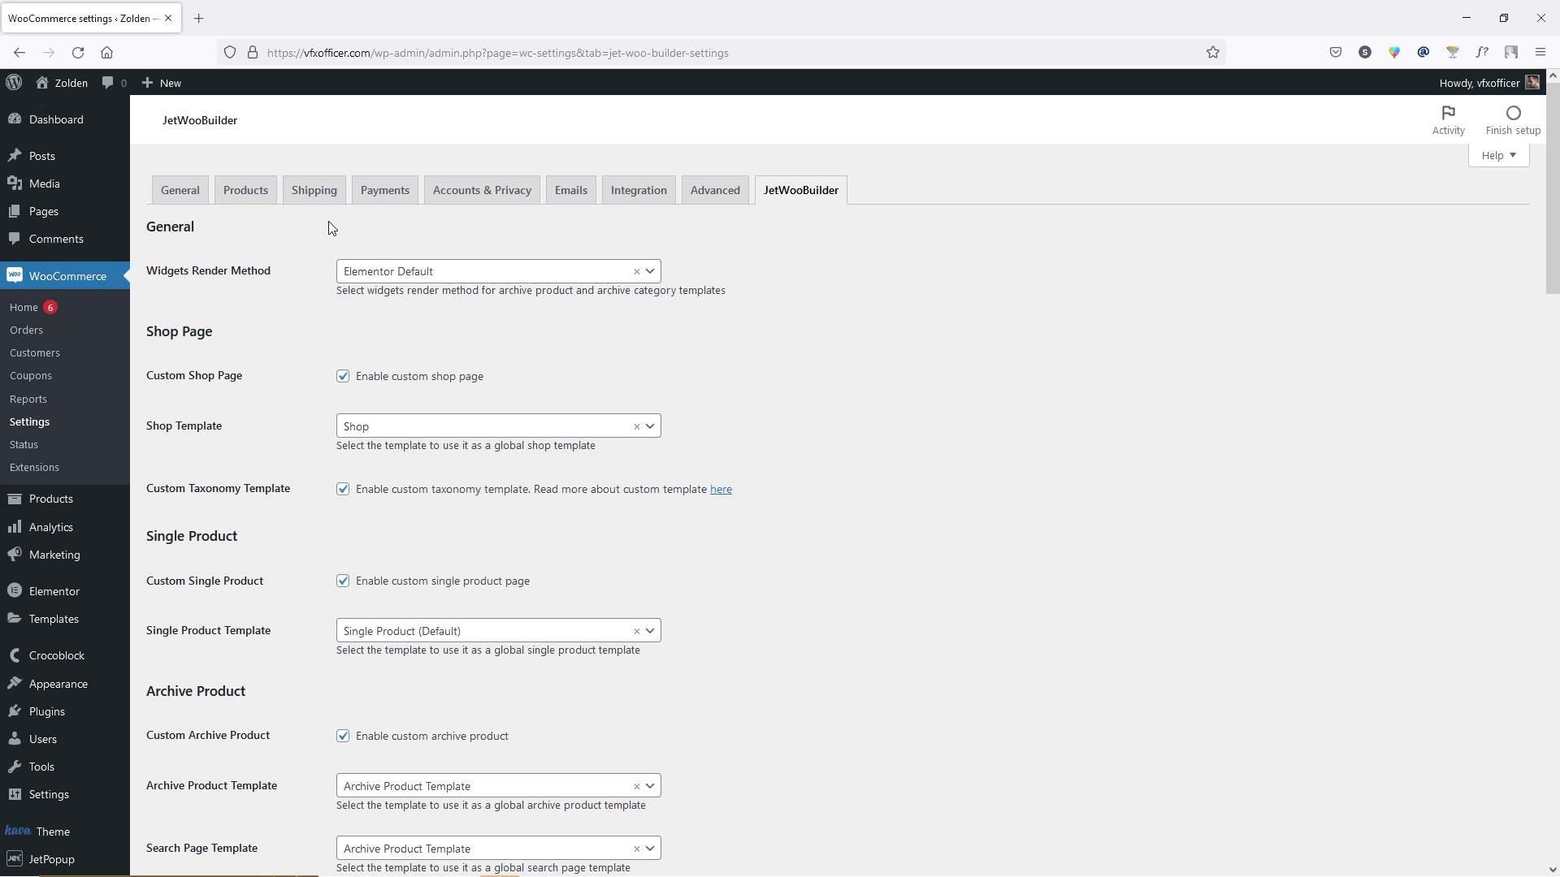
{"action": "left_click", "coordinate": [379, 208]}
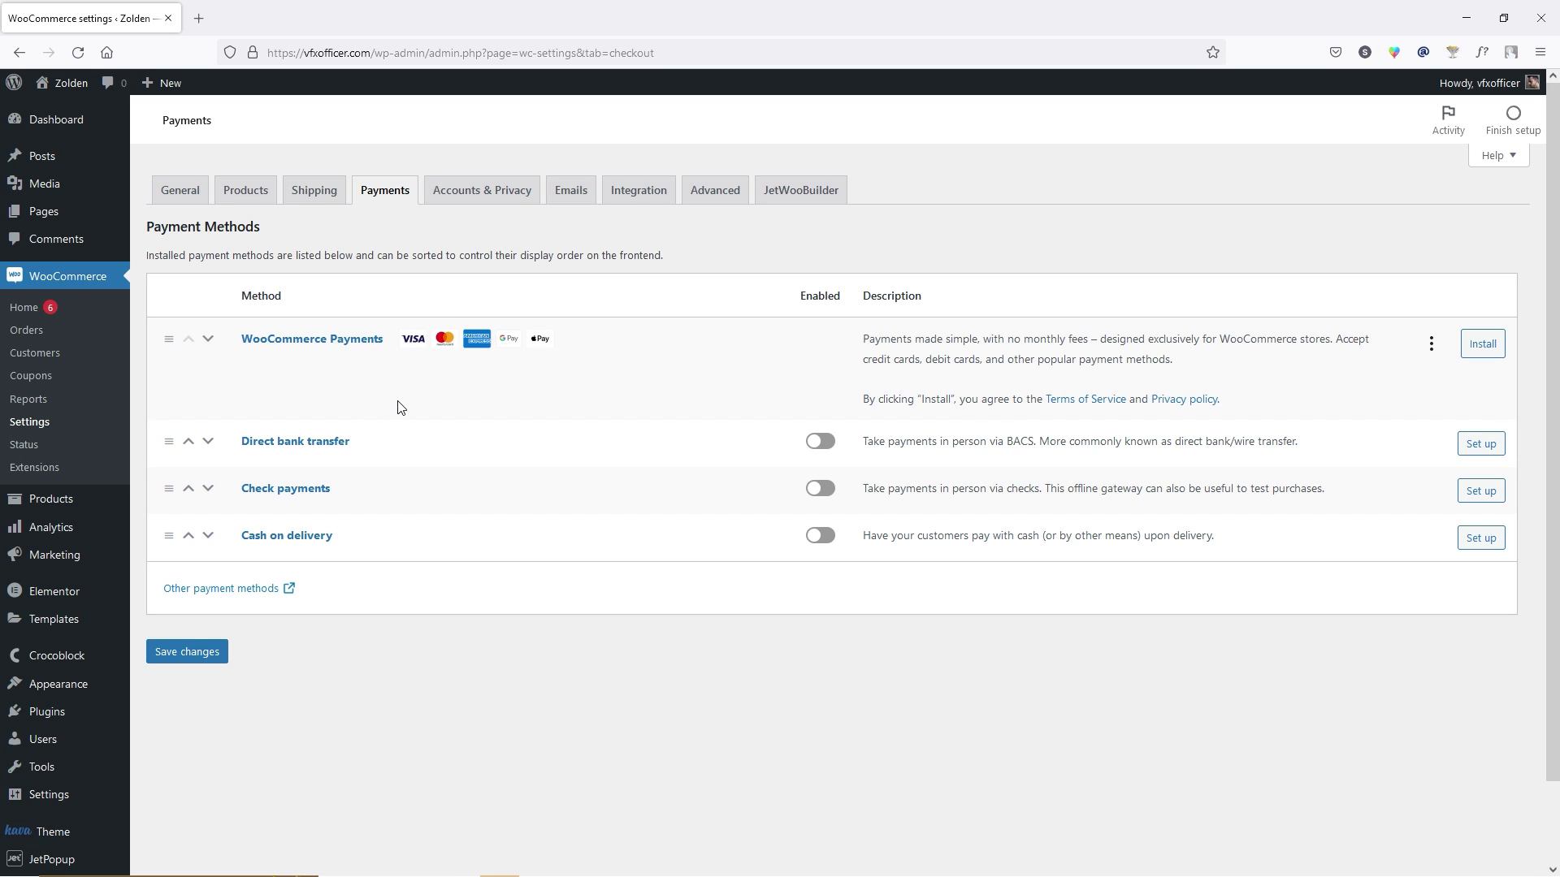
Search plugins for 'paypal', then install and activate WooCommerce PayPal Payments.
{"action": "mouse_move", "coordinate": [51, 719]}
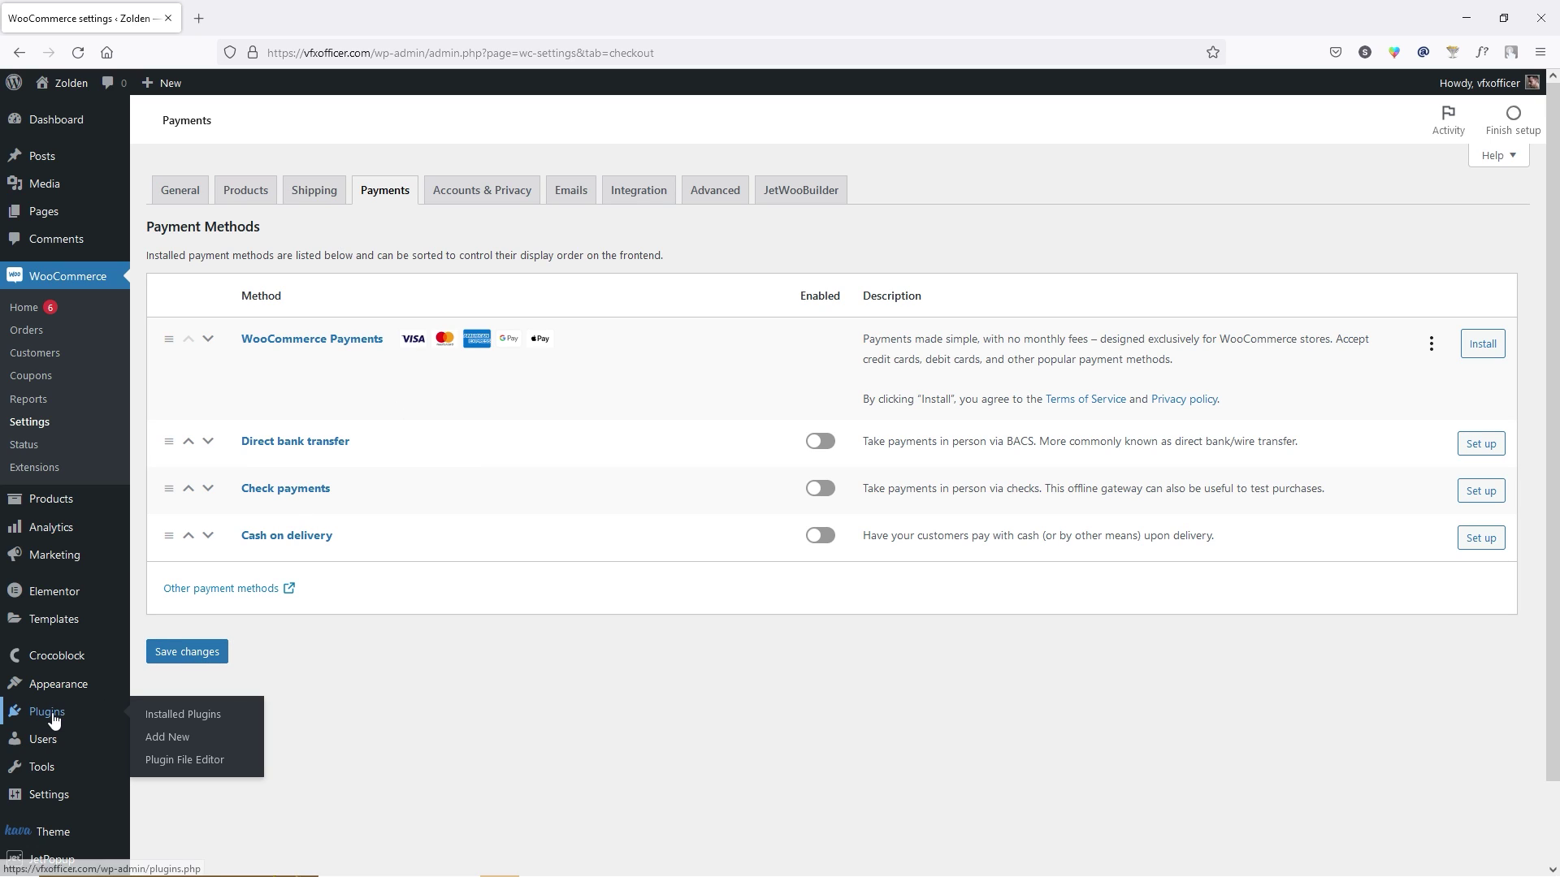
{"action": "left_click", "coordinate": [218, 747]}
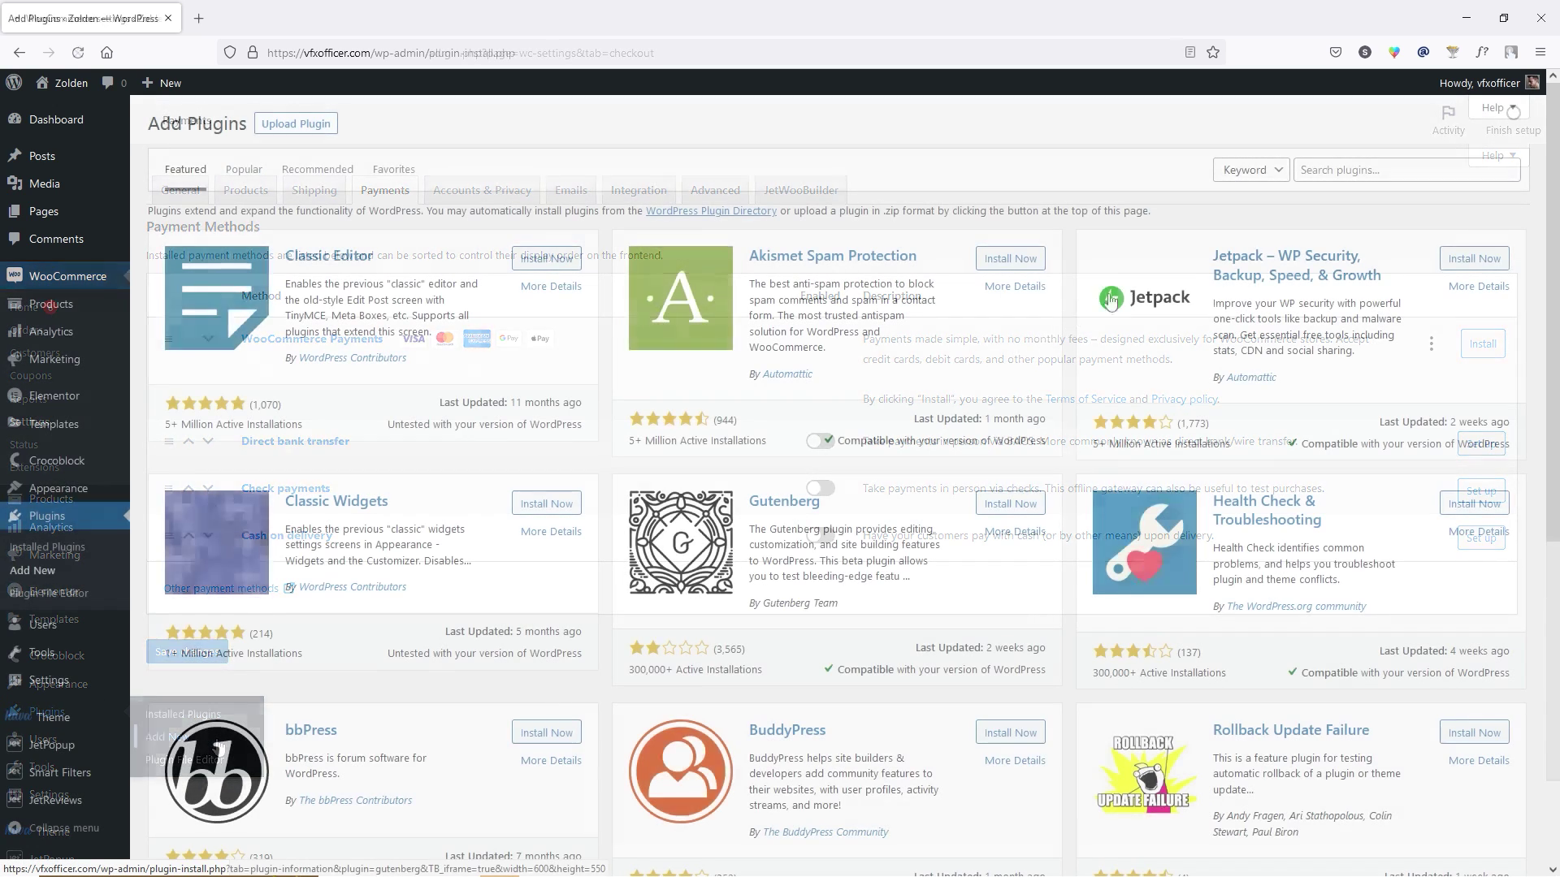
{"action": "left_click", "coordinate": [1423, 170]}
{"action": "type", "text": "paypal"}
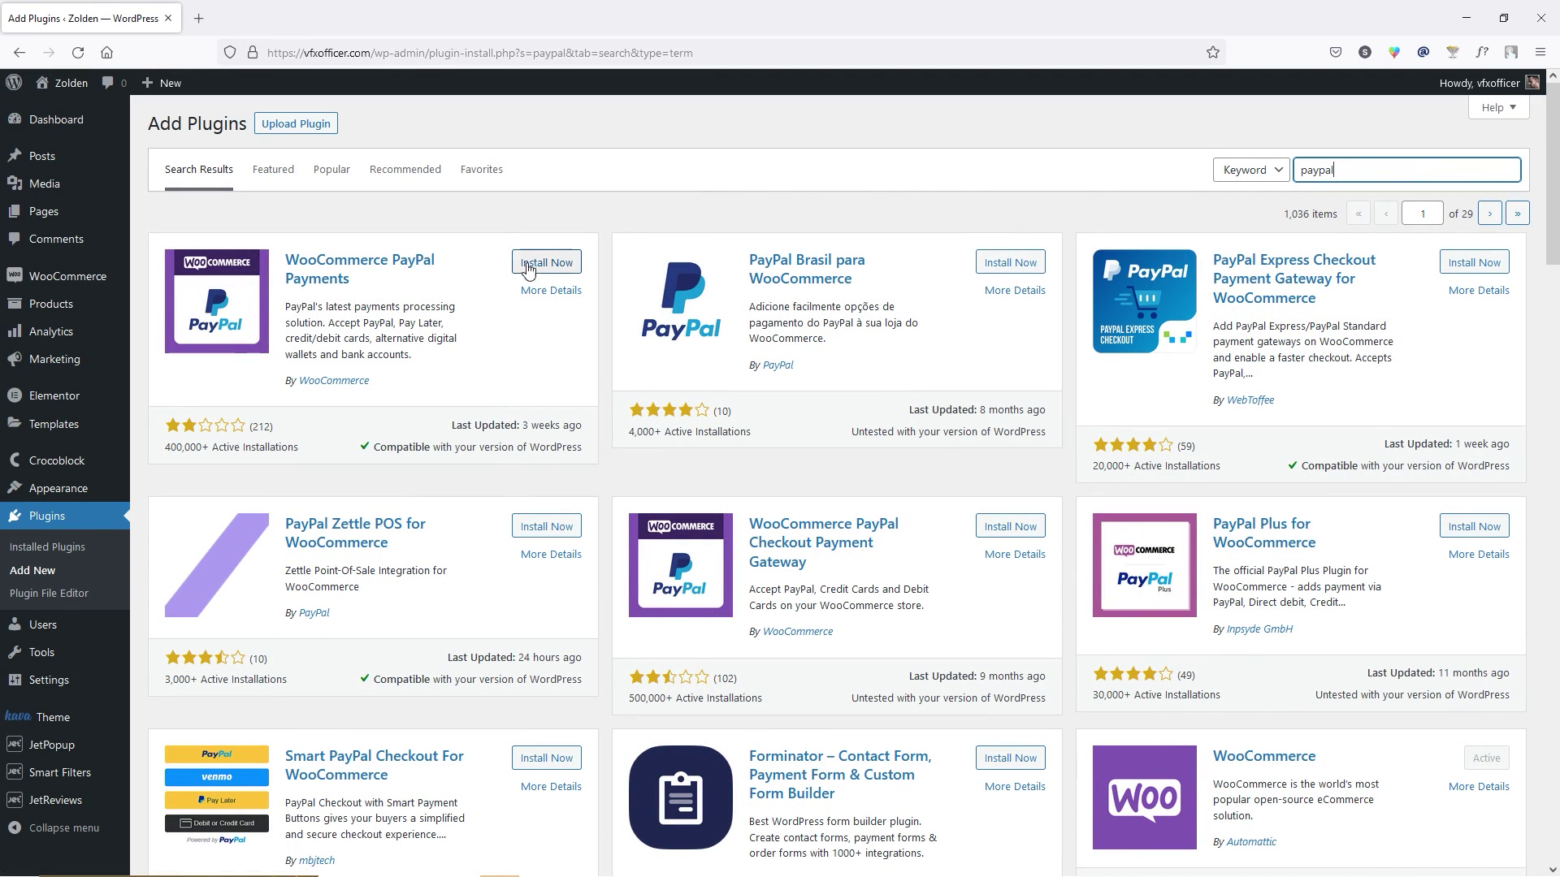
{"action": "left_click", "coordinate": [559, 267]}
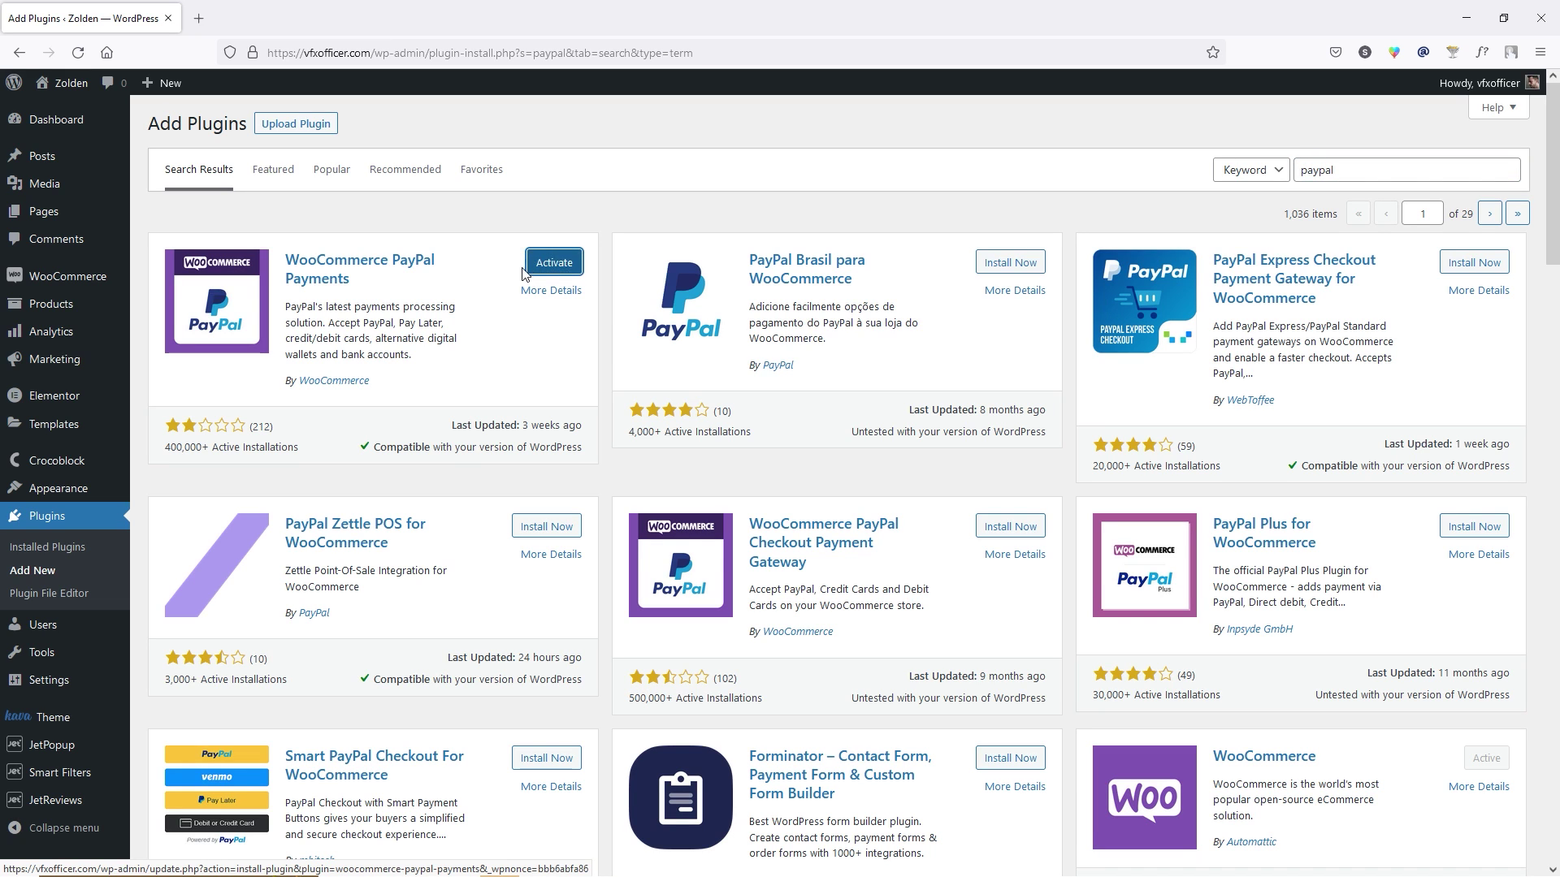
{"action": "left_click", "coordinate": [556, 264]}
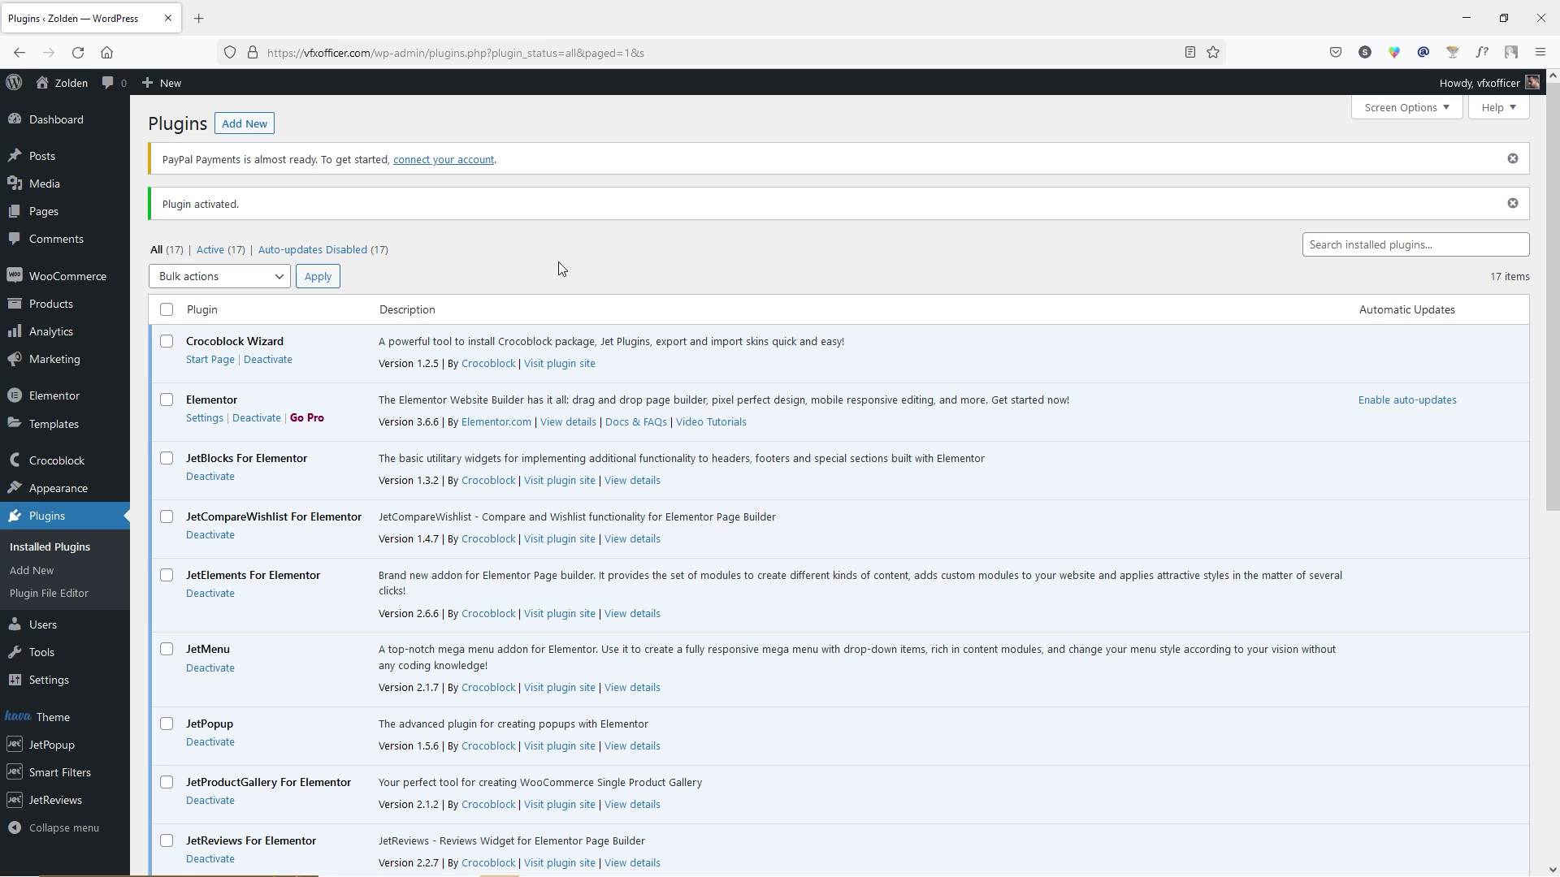
In the PayPal payment settings, enable manual credential input and tick Sandbox mode.
{"action": "mouse_move", "coordinate": [62, 282]}
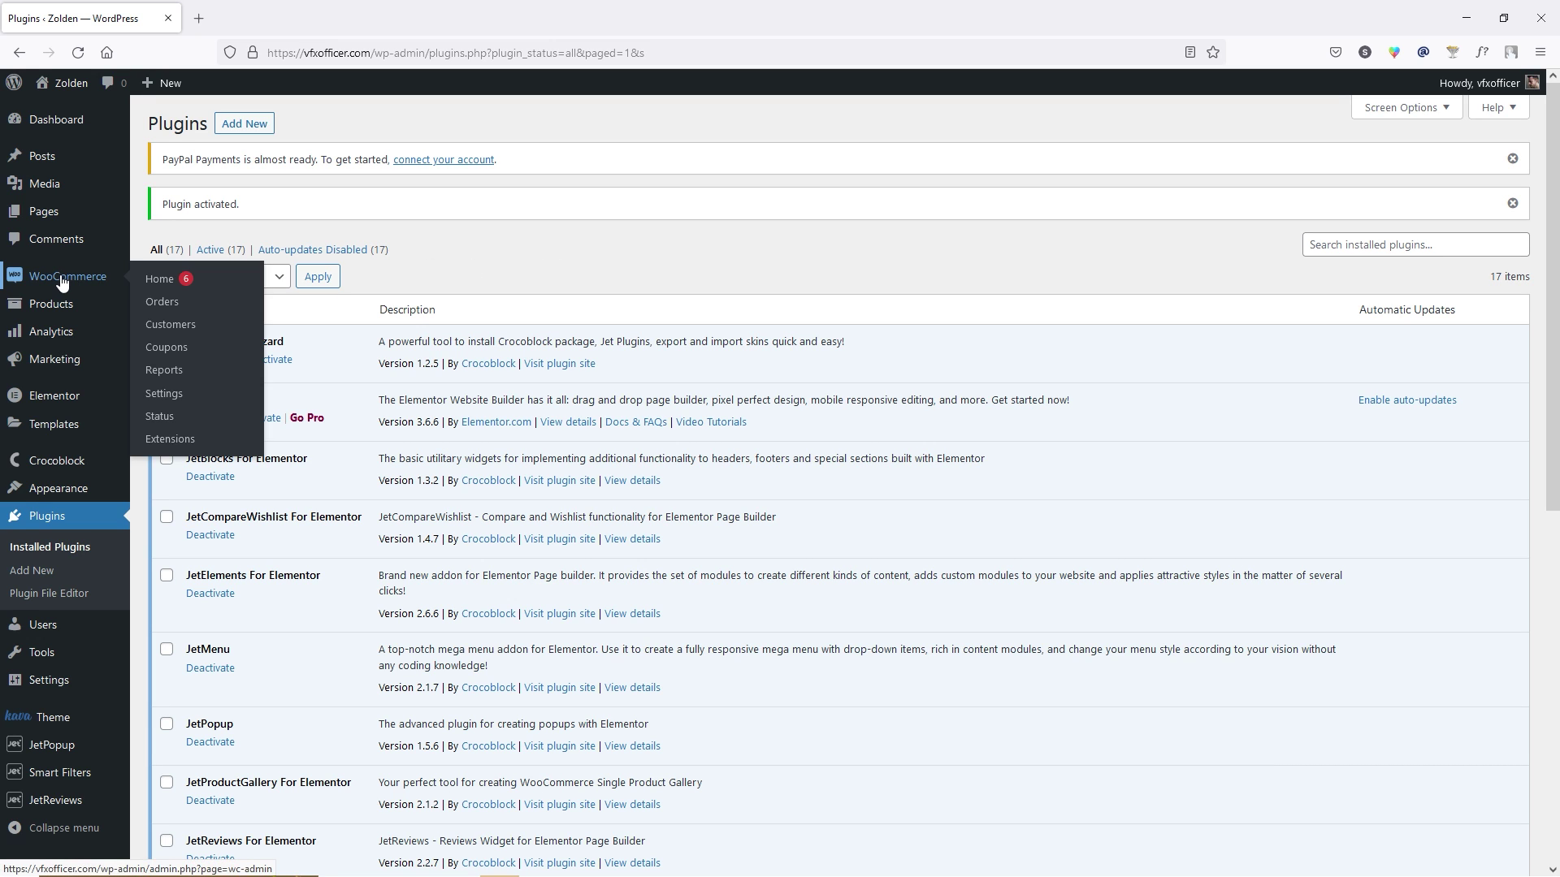
{"action": "left_click", "coordinate": [163, 393]}
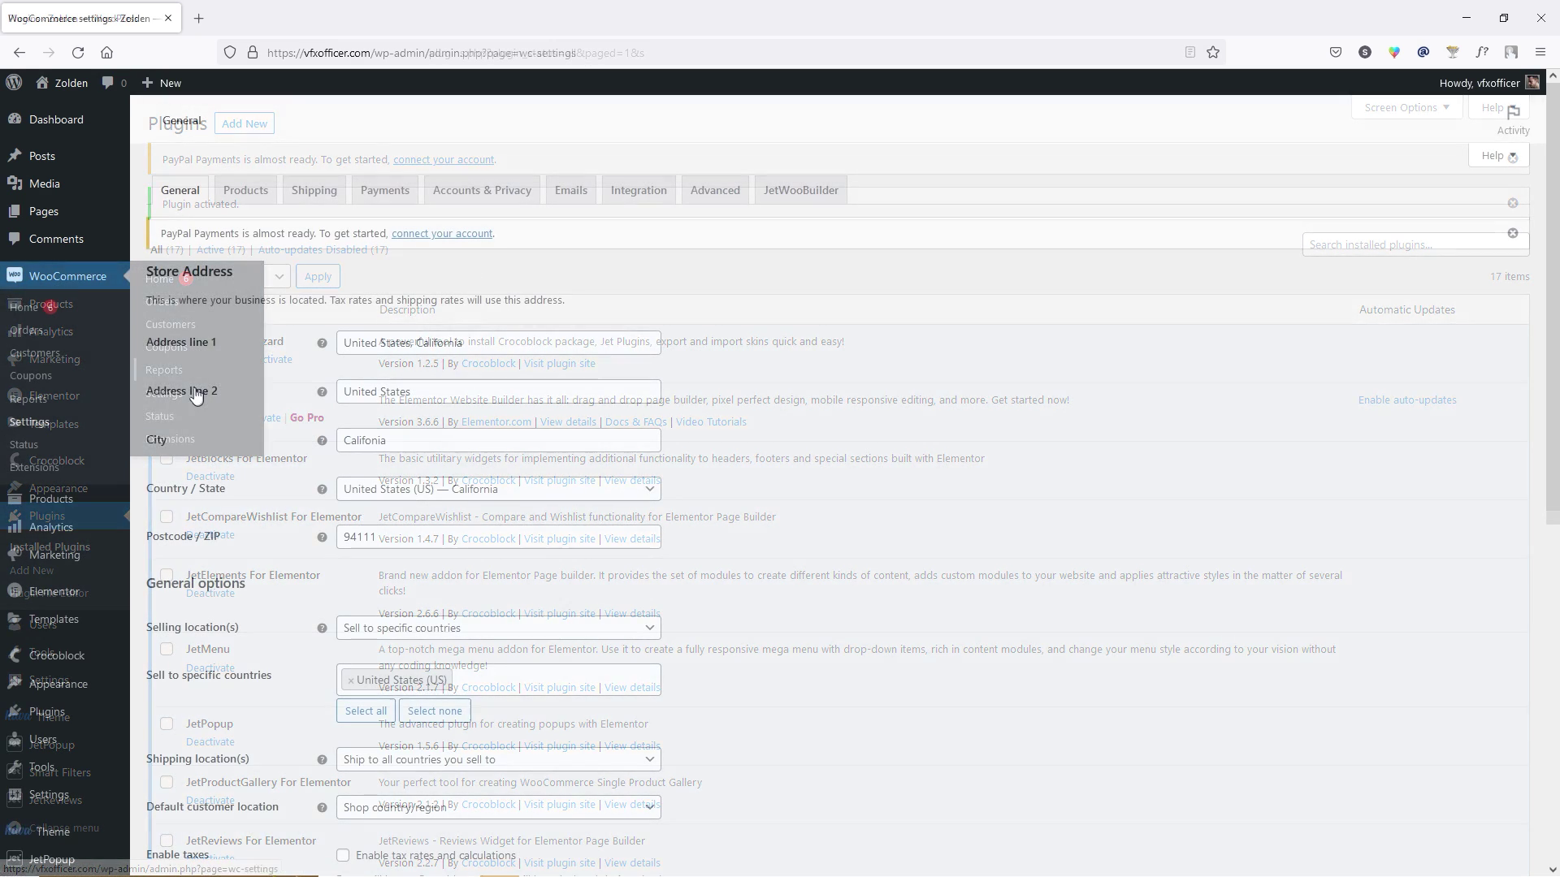
{"action": "left_click", "coordinate": [387, 192]}
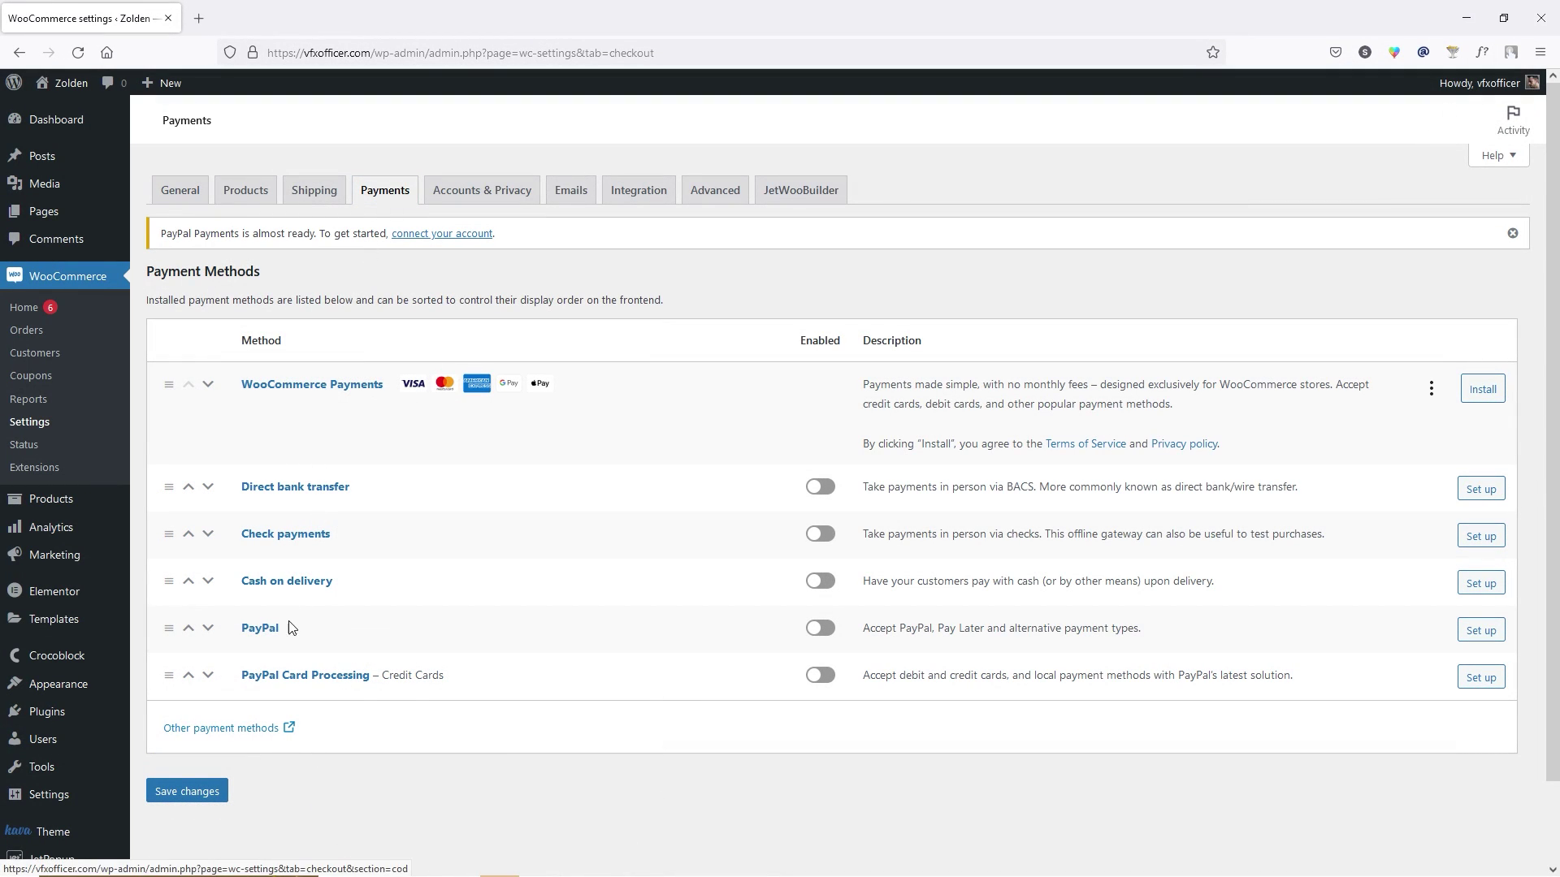
{"action": "left_click", "coordinate": [822, 630]}
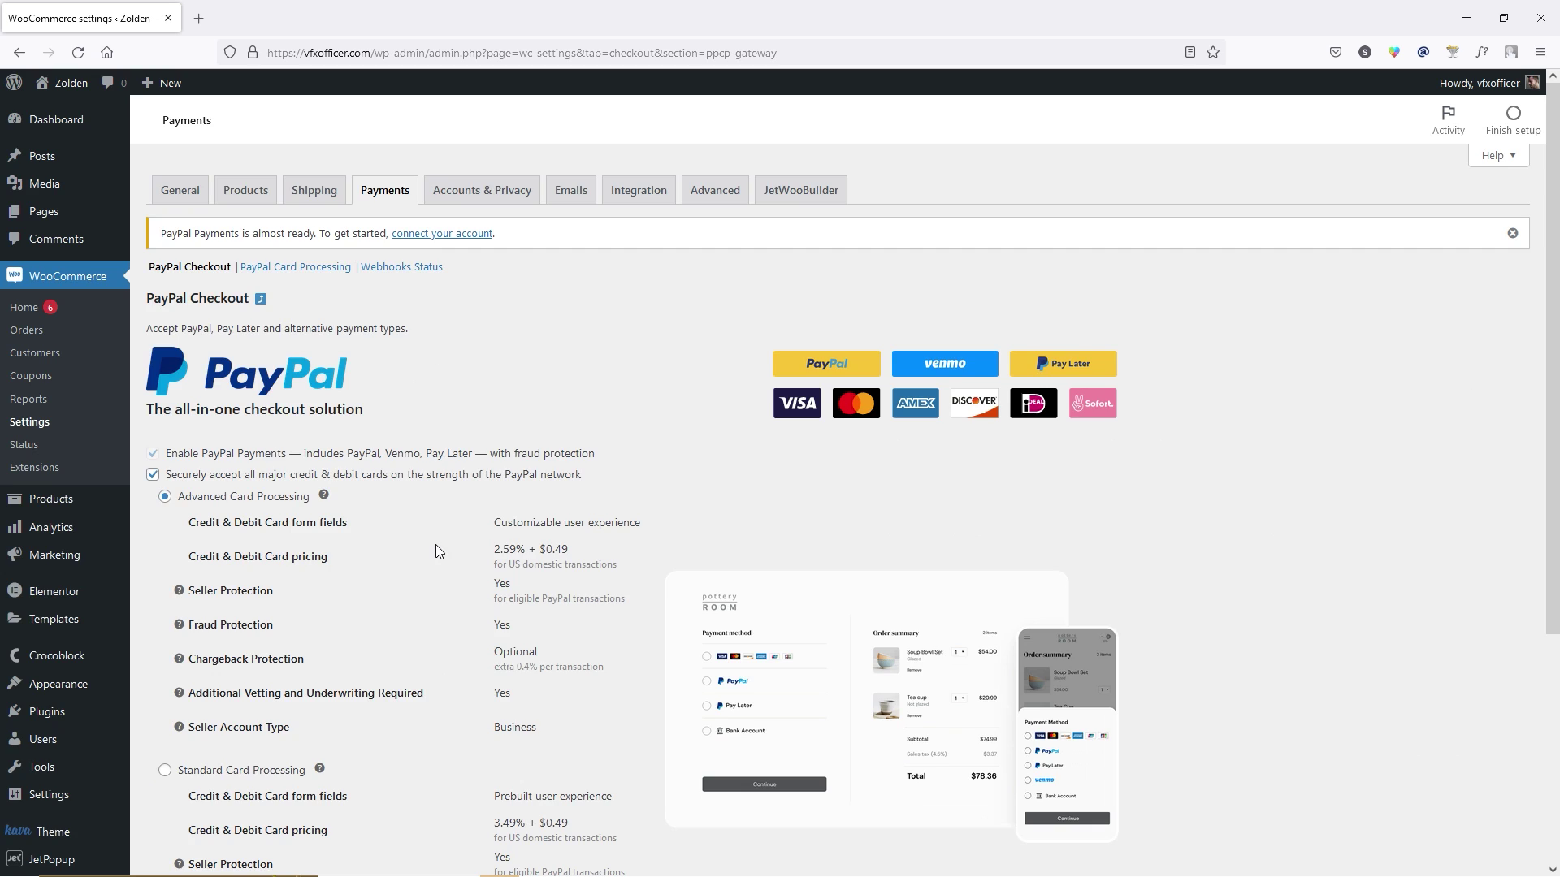
{"action": "scroll", "coordinate": [437, 553], "scroll_direction": "down", "scroll_amount": 4}
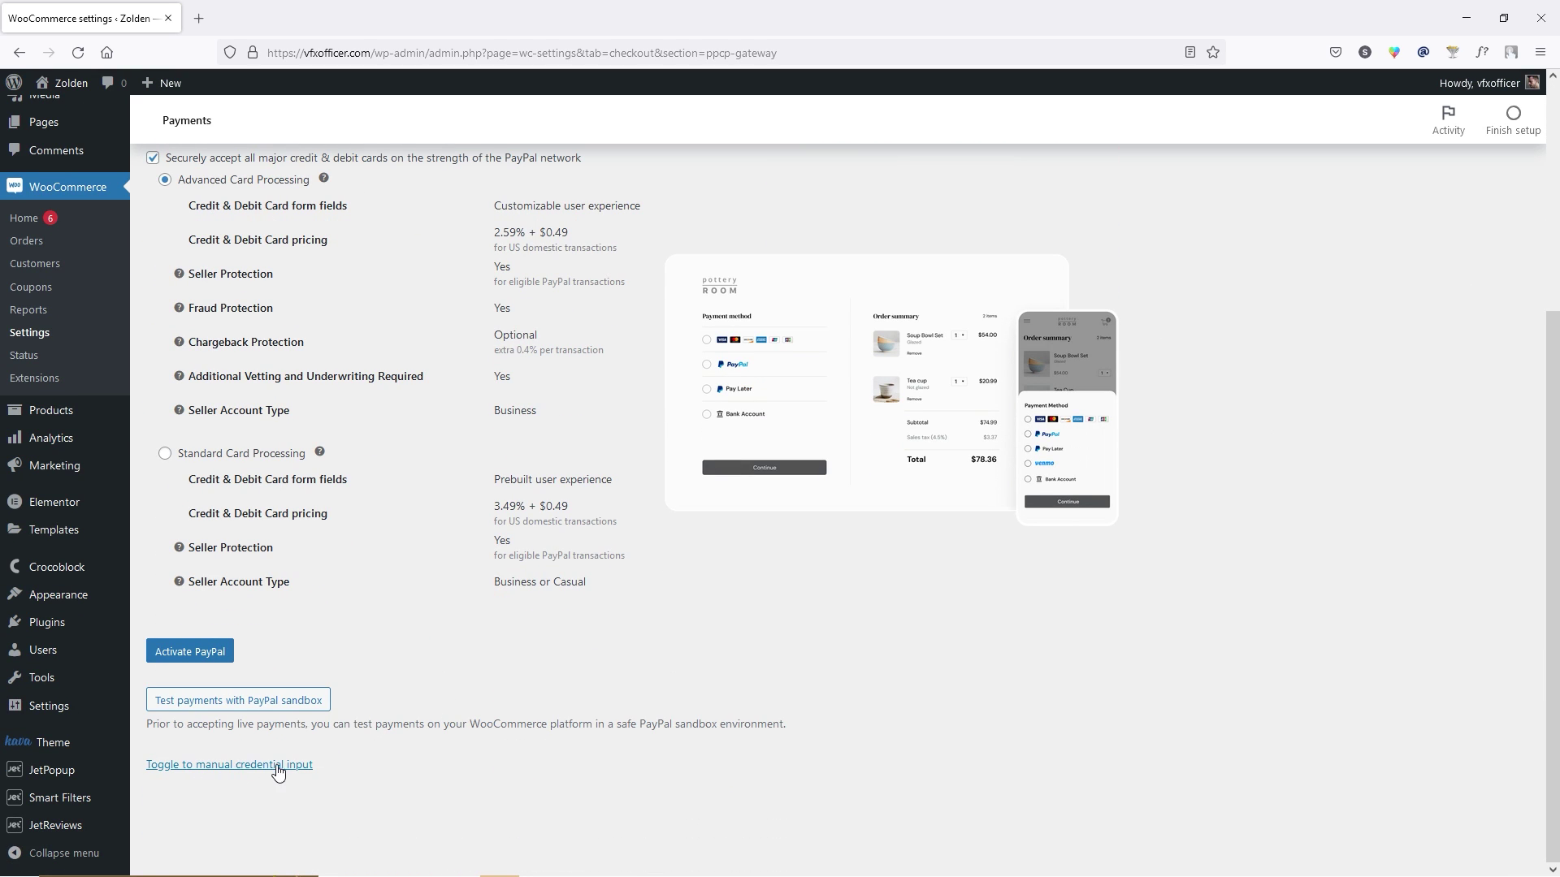
{"action": "left_click", "coordinate": [277, 768]}
{"action": "scroll", "coordinate": [482, 508], "scroll_direction": "down", "scroll_amount": 3}
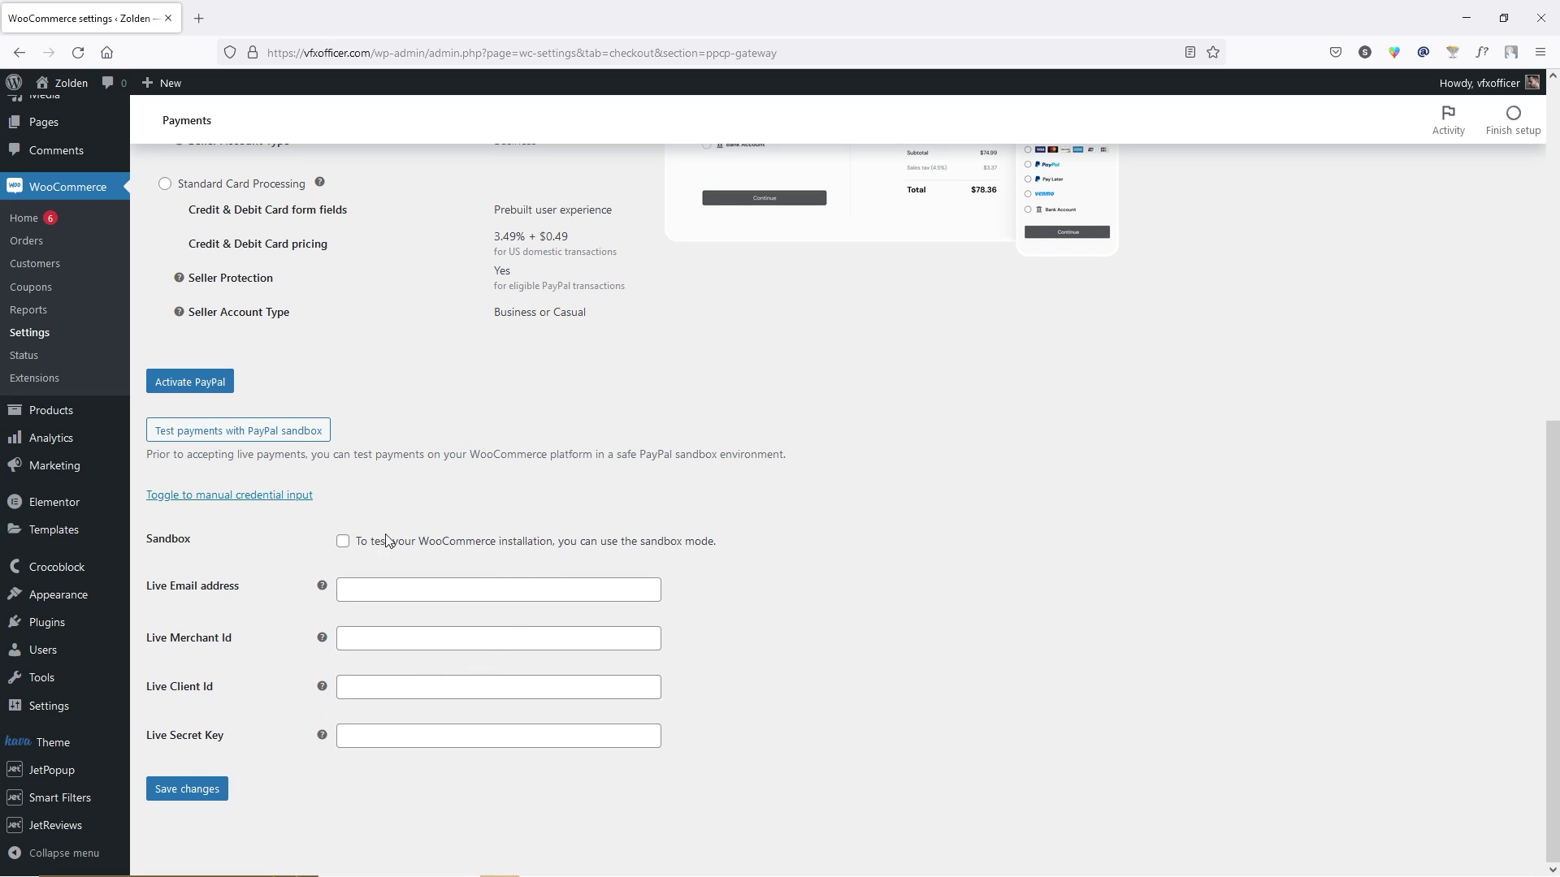
{"action": "left_click", "coordinate": [342, 541]}
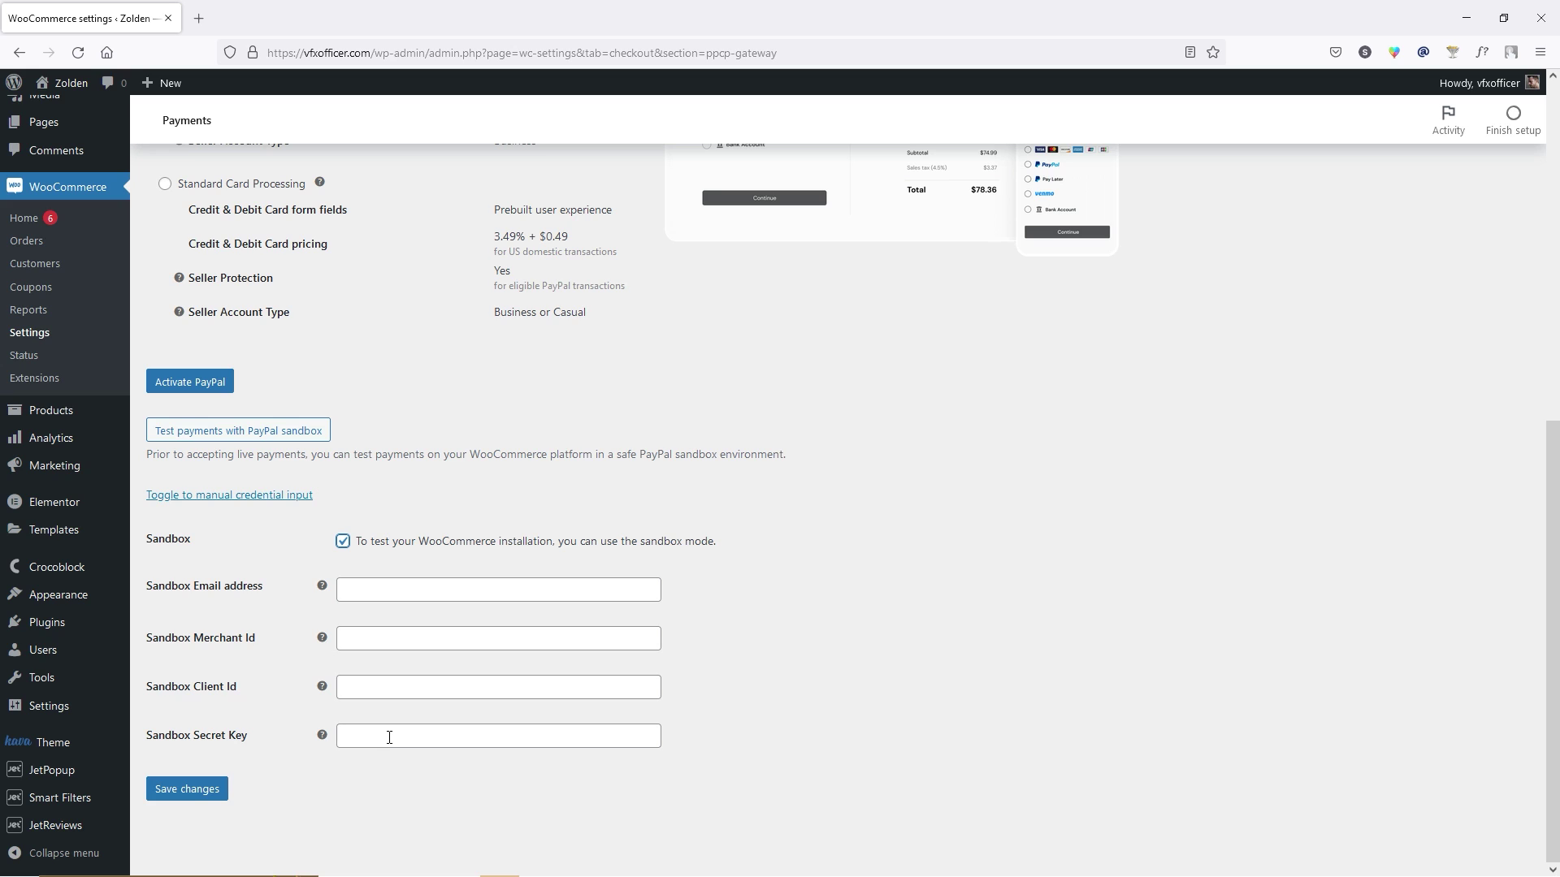
Open paypal.com in a new browser tab.
{"action": "left_click", "coordinate": [201, 18]}
{"action": "type", "text": "paypal.com"}
{"action": "key", "text": "Return"}
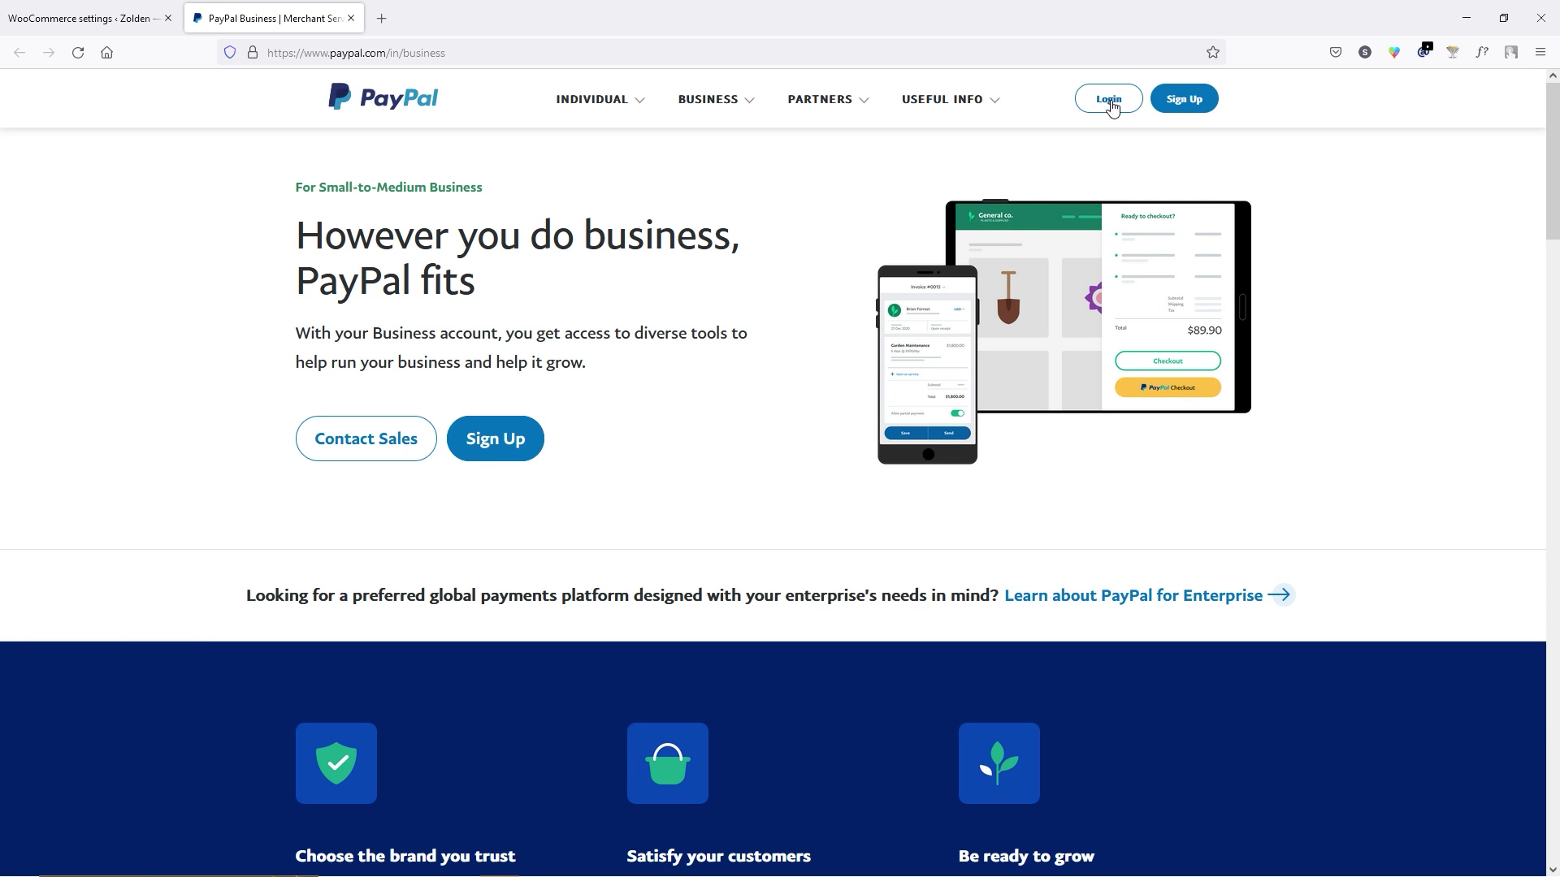
Sign in to PayPal and search the App Centre for 'api'.
{"action": "left_click", "coordinate": [1108, 98]}
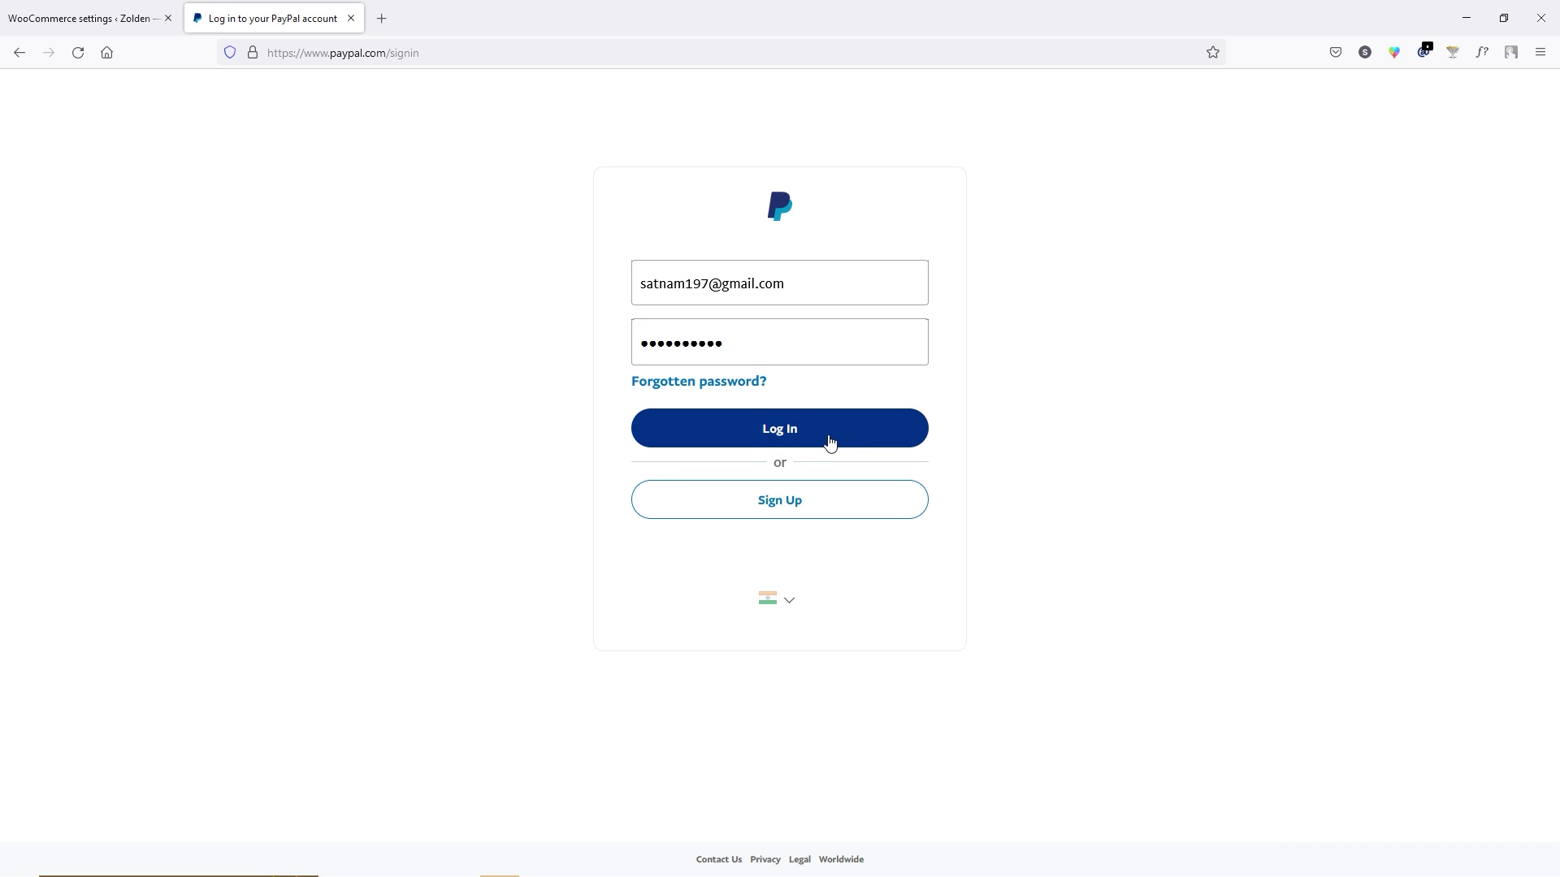
{"action": "left_click", "coordinate": [856, 436]}
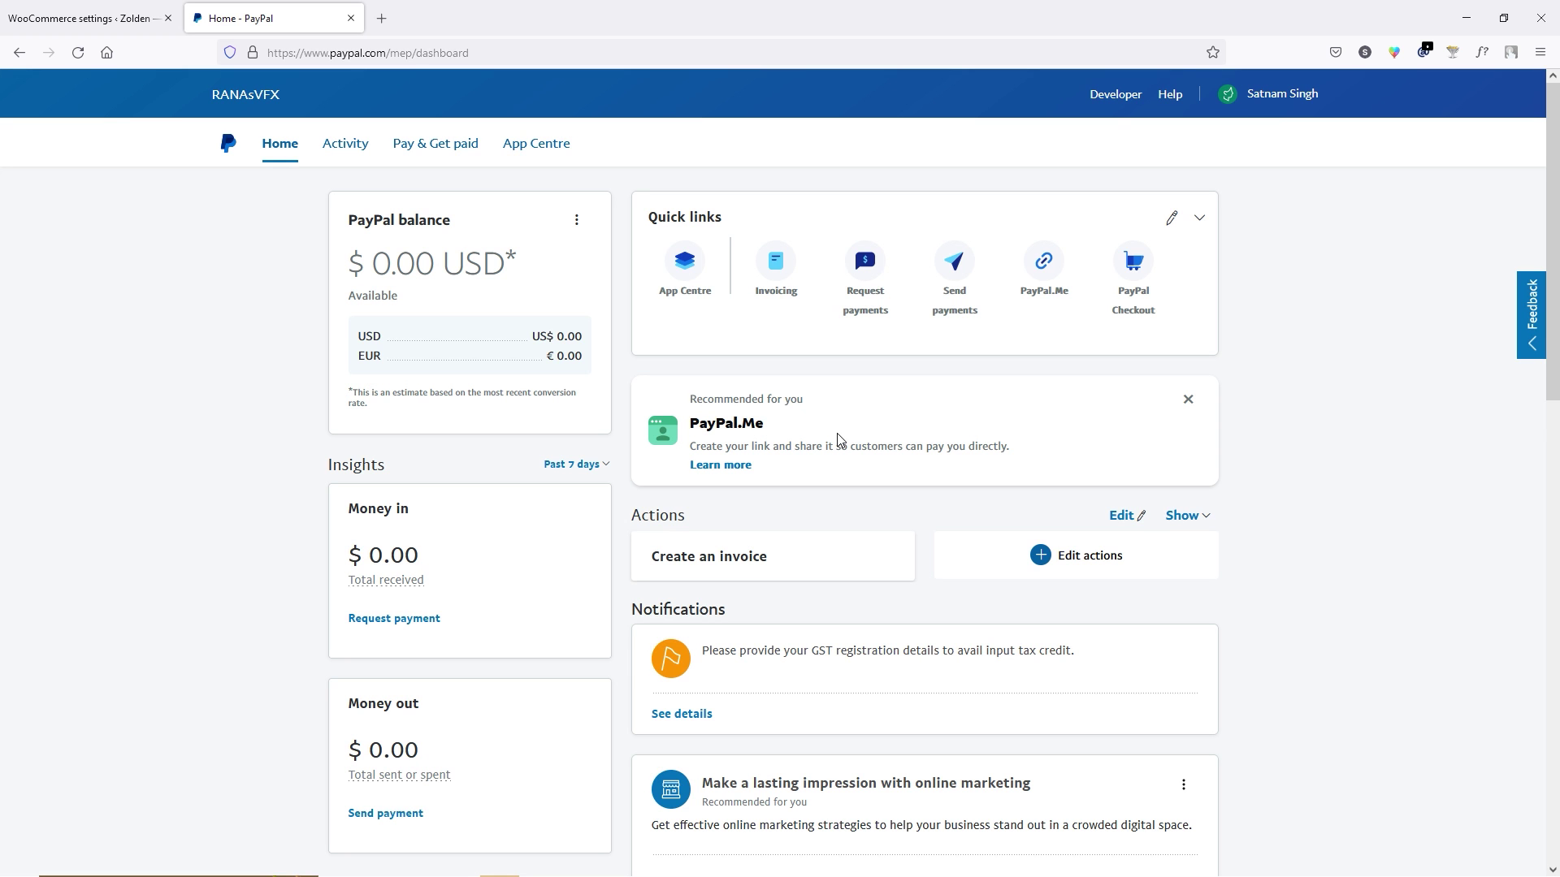
{"action": "left_click", "coordinate": [543, 149]}
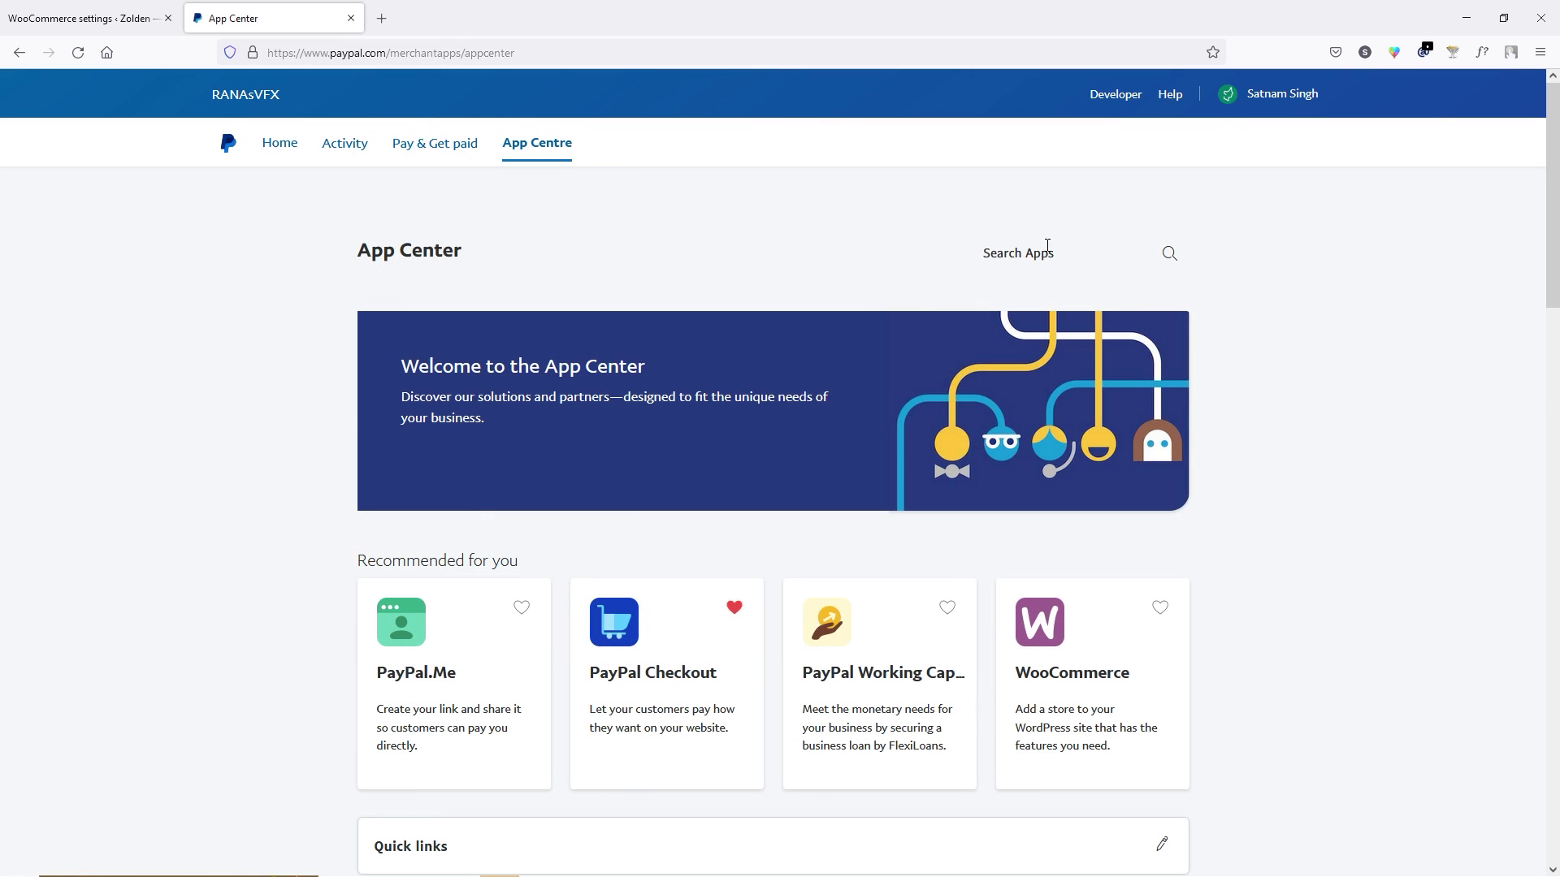
{"action": "left_click", "coordinate": [1049, 257]}
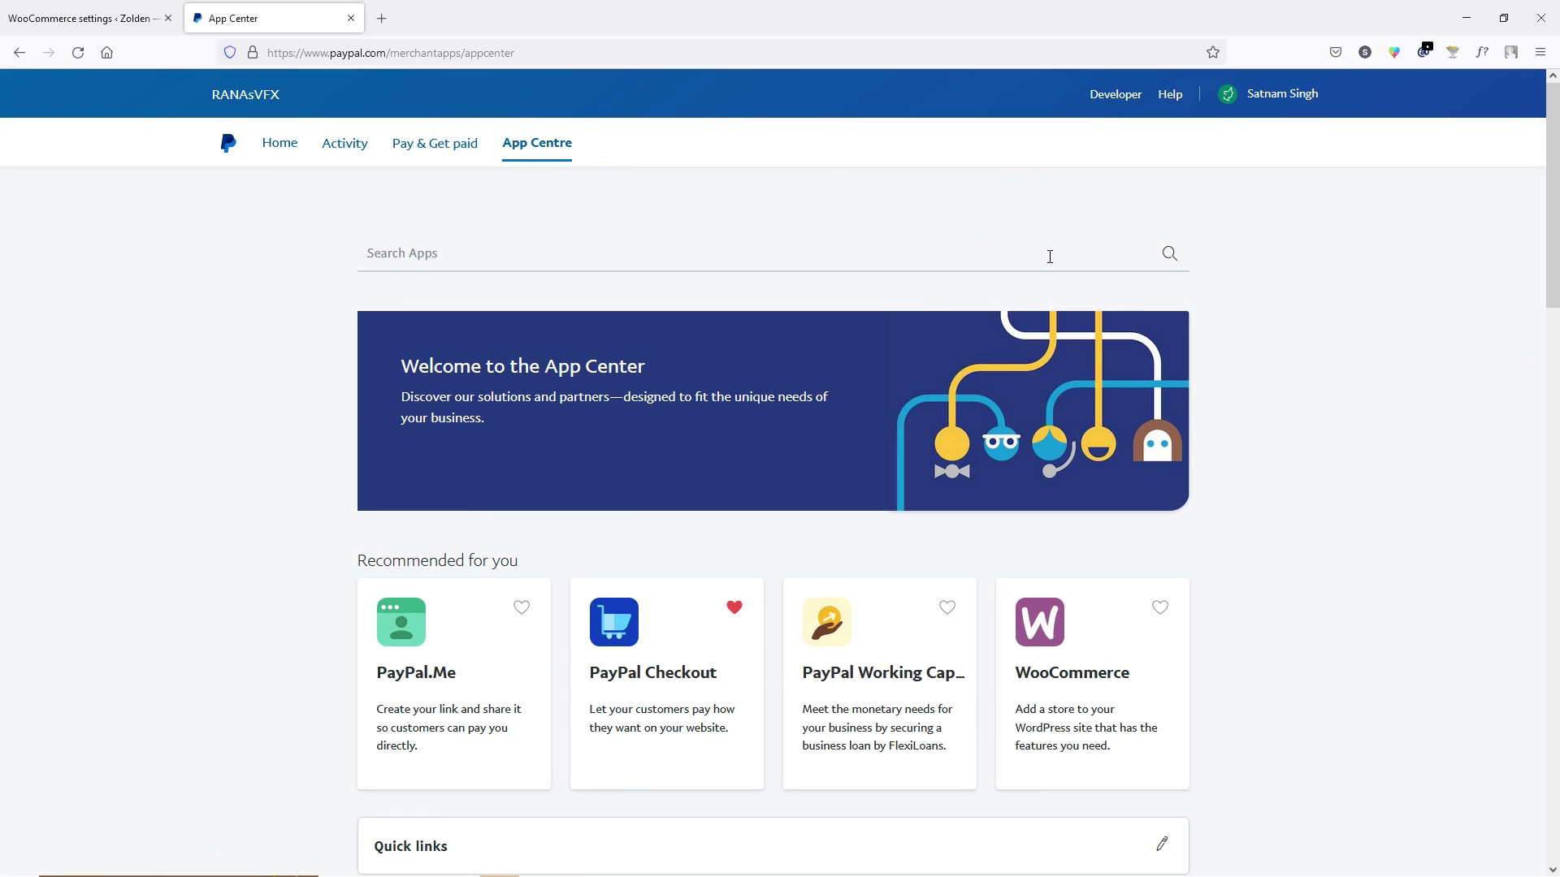
{"action": "type", "text": "api"}
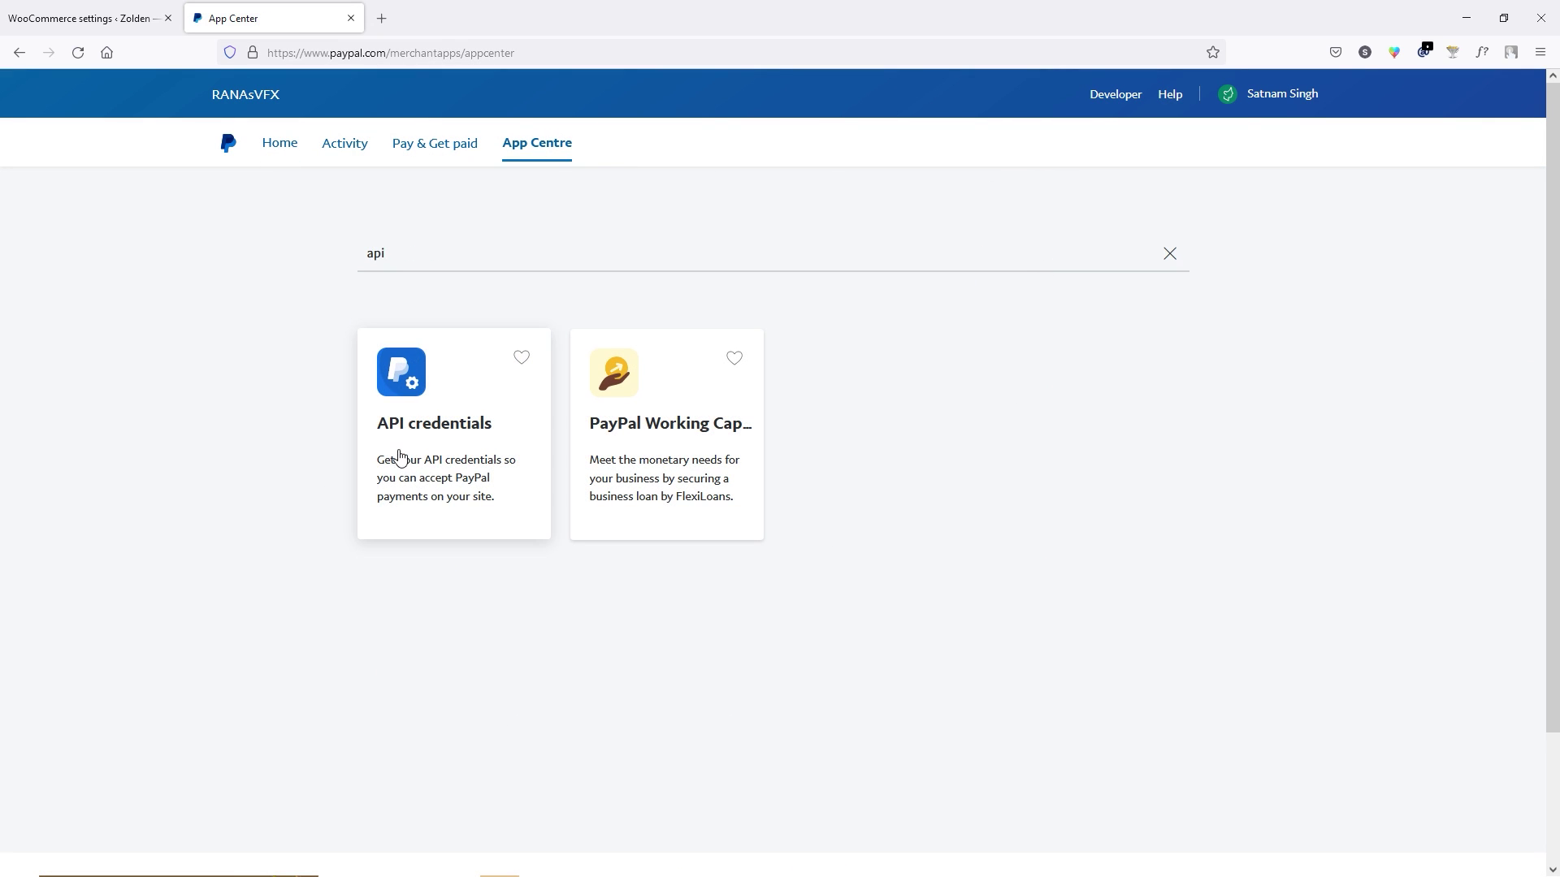
Open the API credentials app and continue to My Apps & Credentials.
{"action": "left_click", "coordinate": [435, 446]}
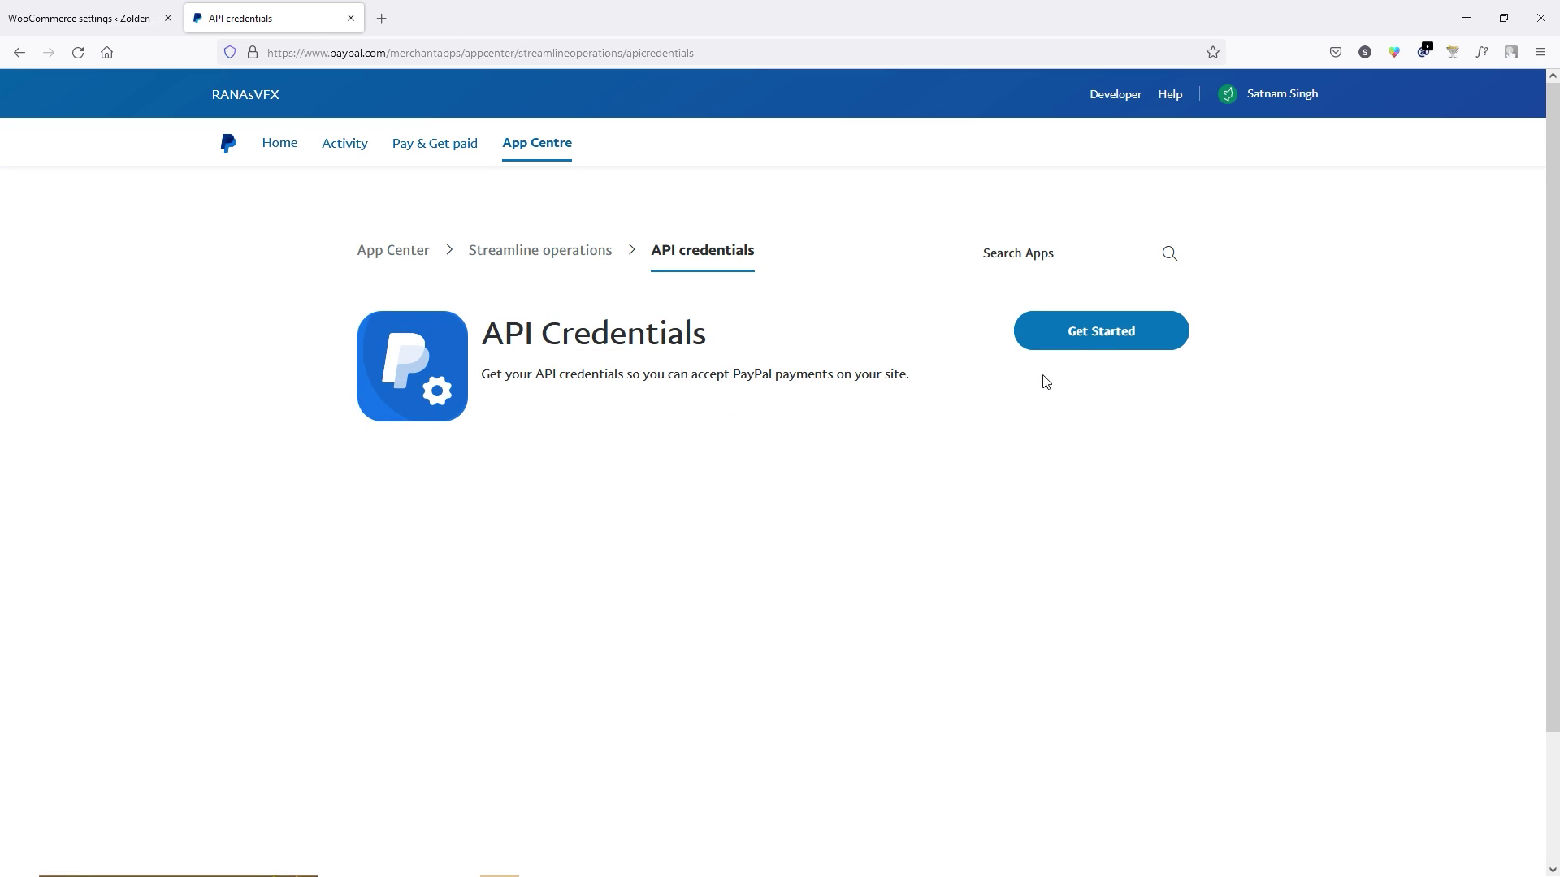
{"action": "left_click", "coordinate": [1074, 338]}
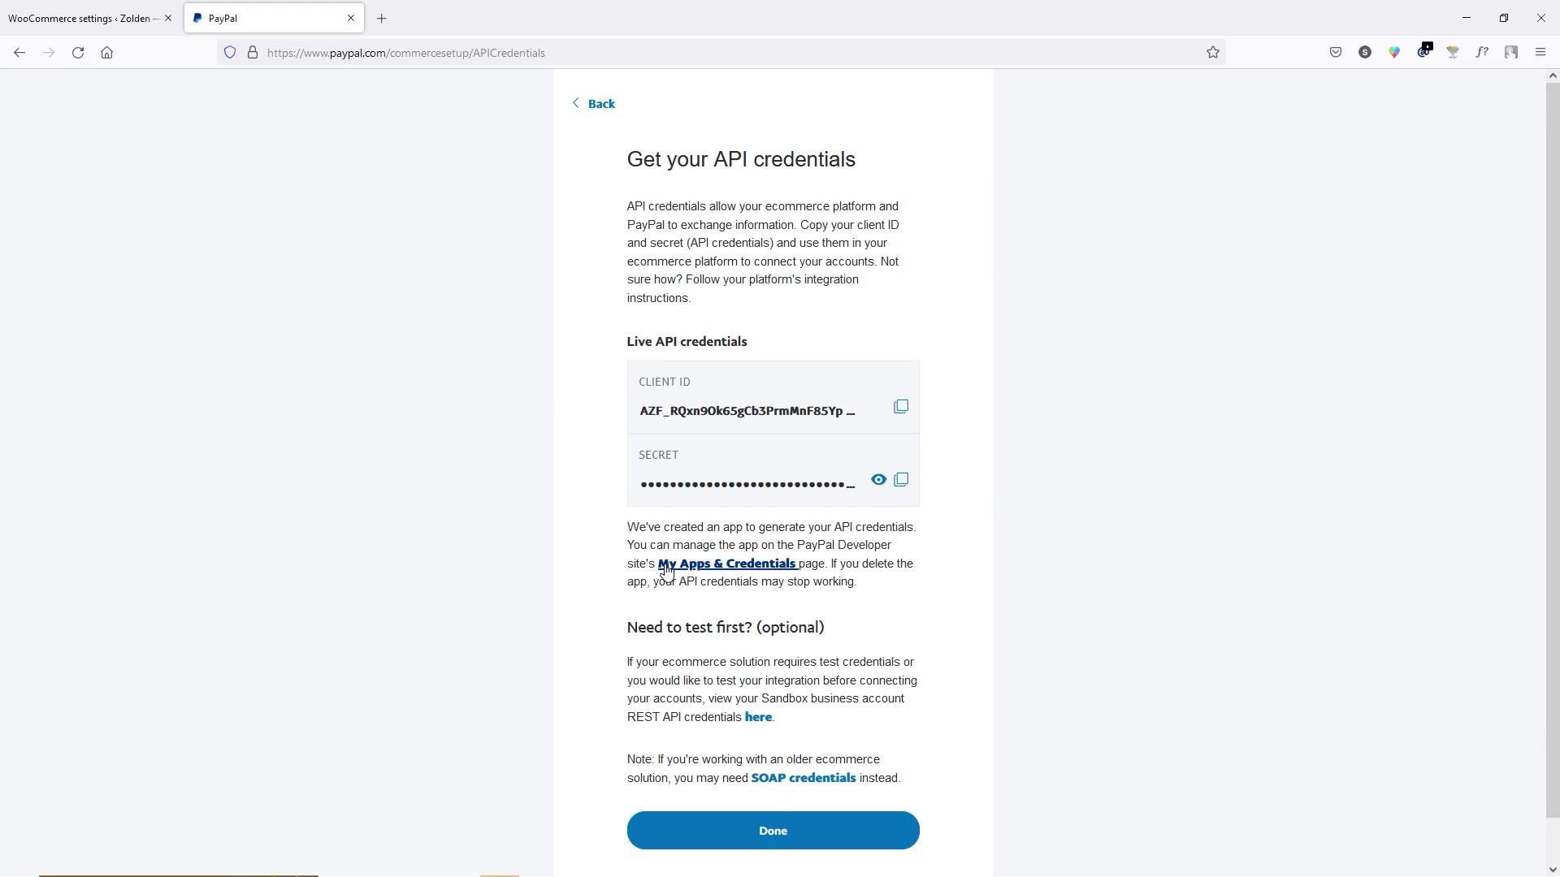
{"action": "left_click", "coordinate": [763, 571]}
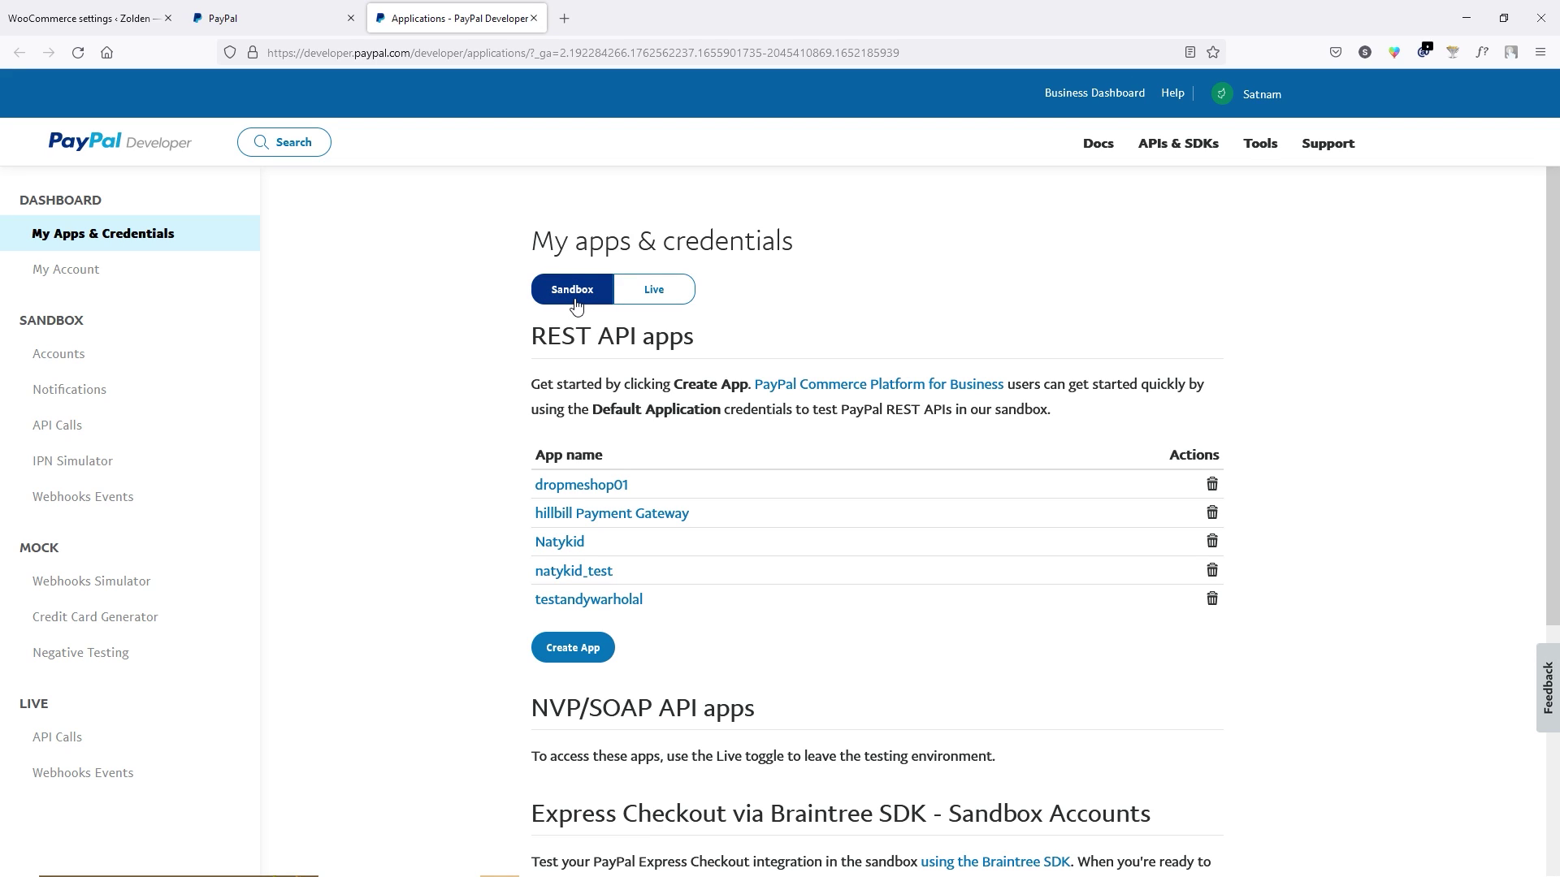
Create a sandbox Merchant app named vfxofficer using the sandbox business account.
{"action": "scroll", "coordinate": [476, 369], "scroll_direction": "down", "scroll_amount": 3}
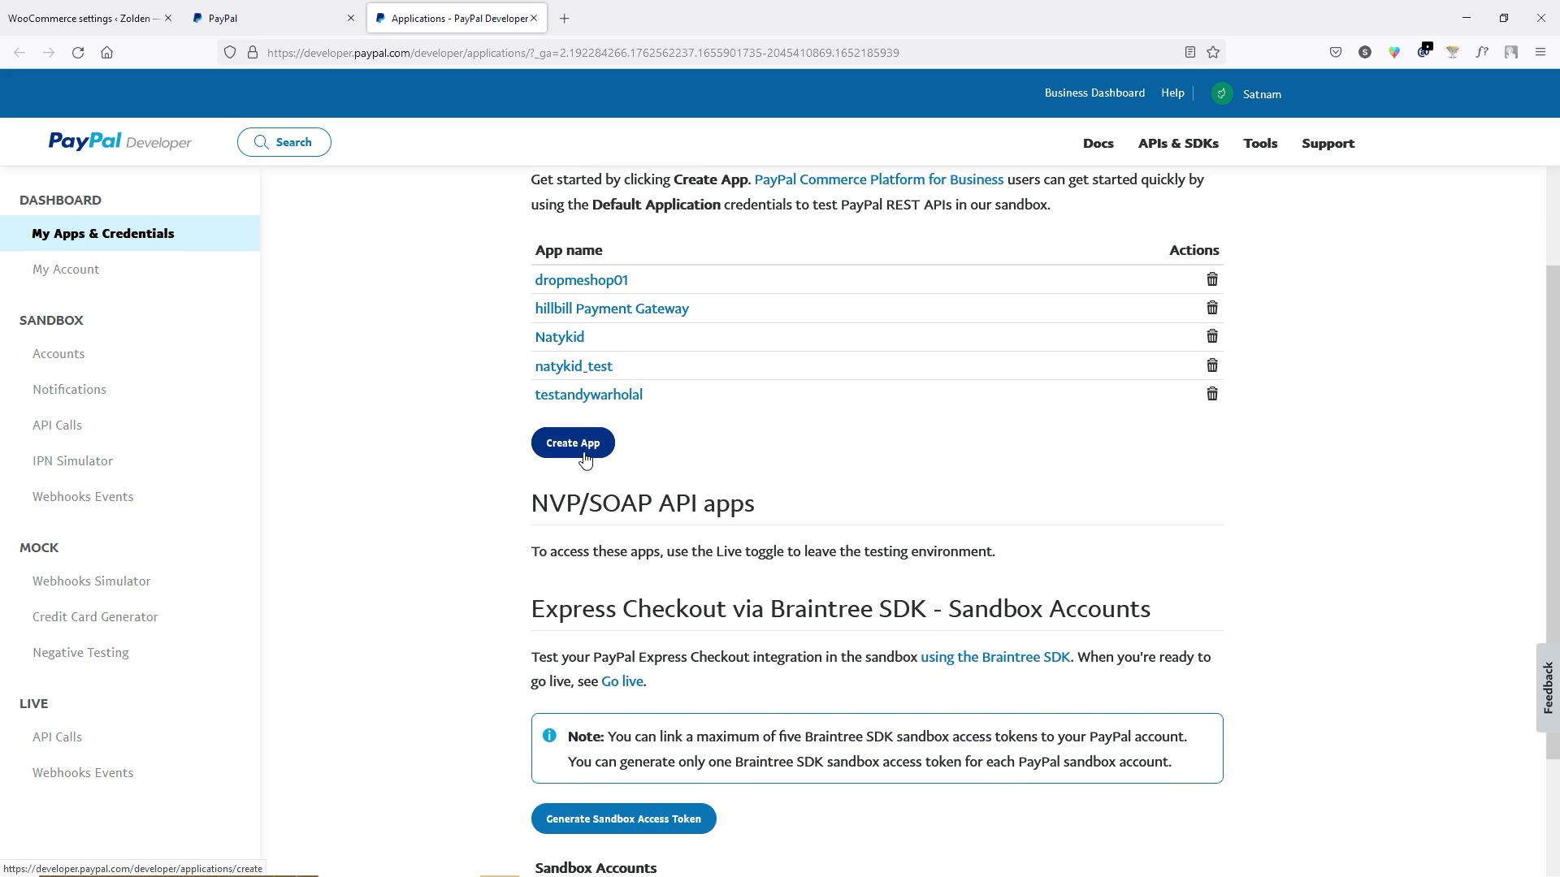
{"action": "left_click", "coordinate": [543, 449]}
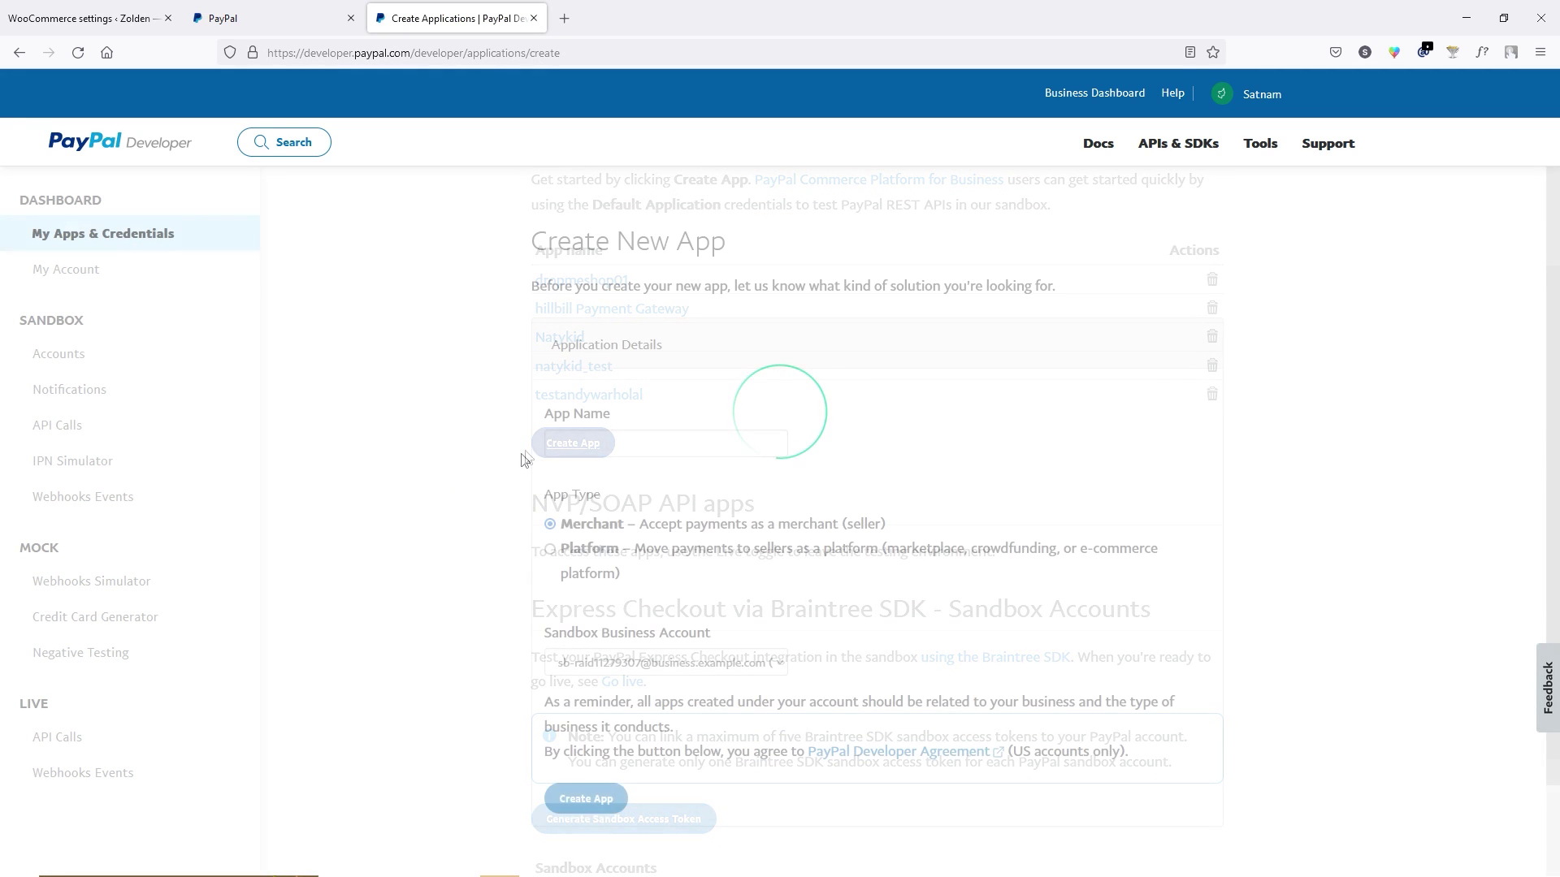
{"action": "type", "text": "vfxofficer"}
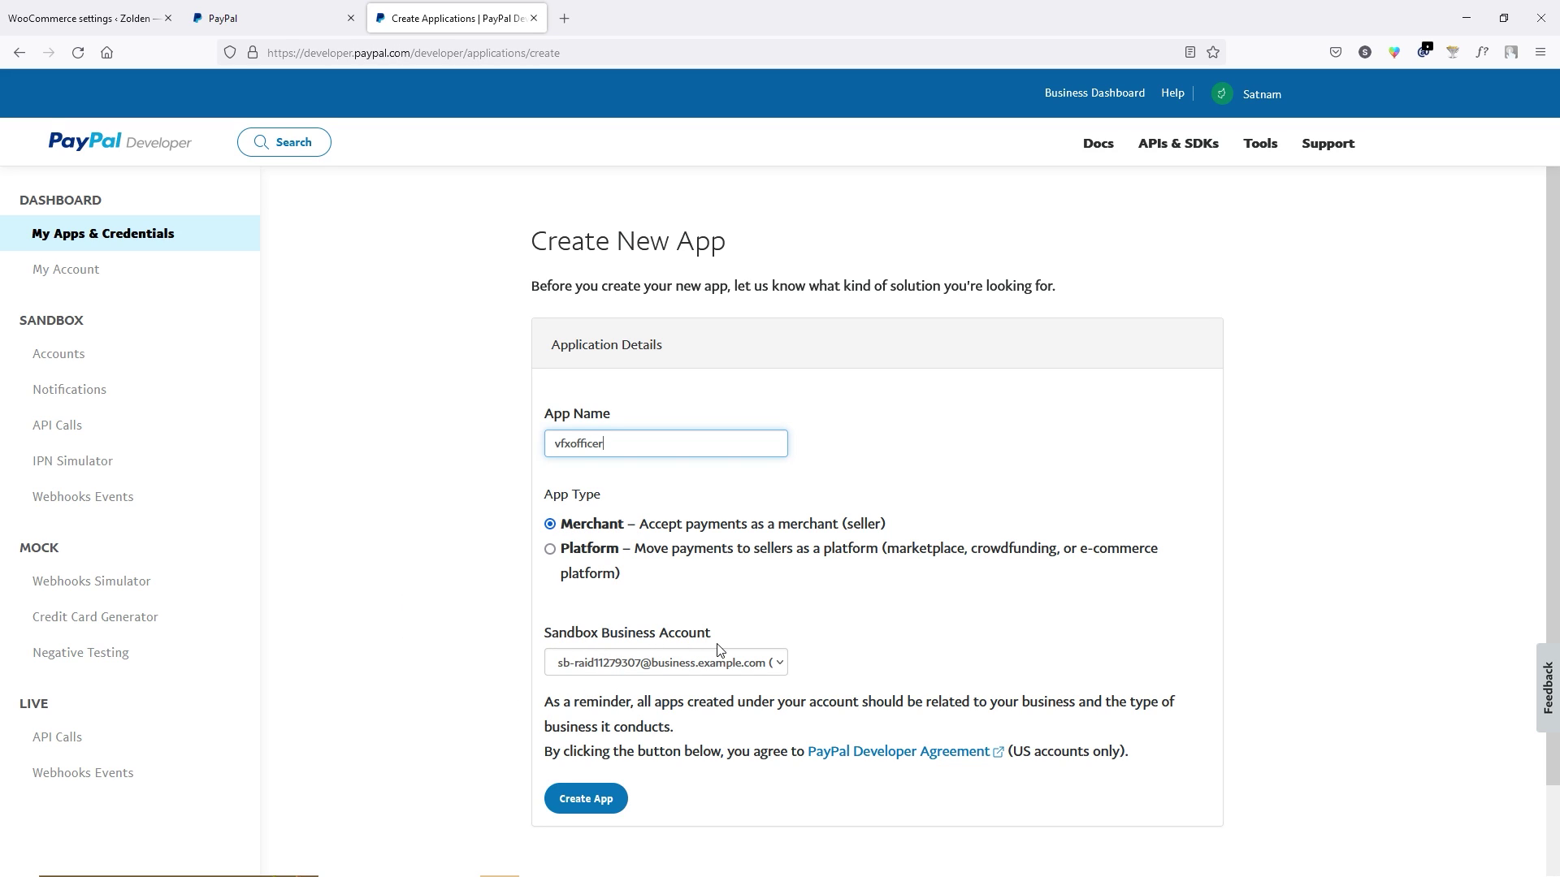
{"action": "left_click", "coordinate": [714, 664]}
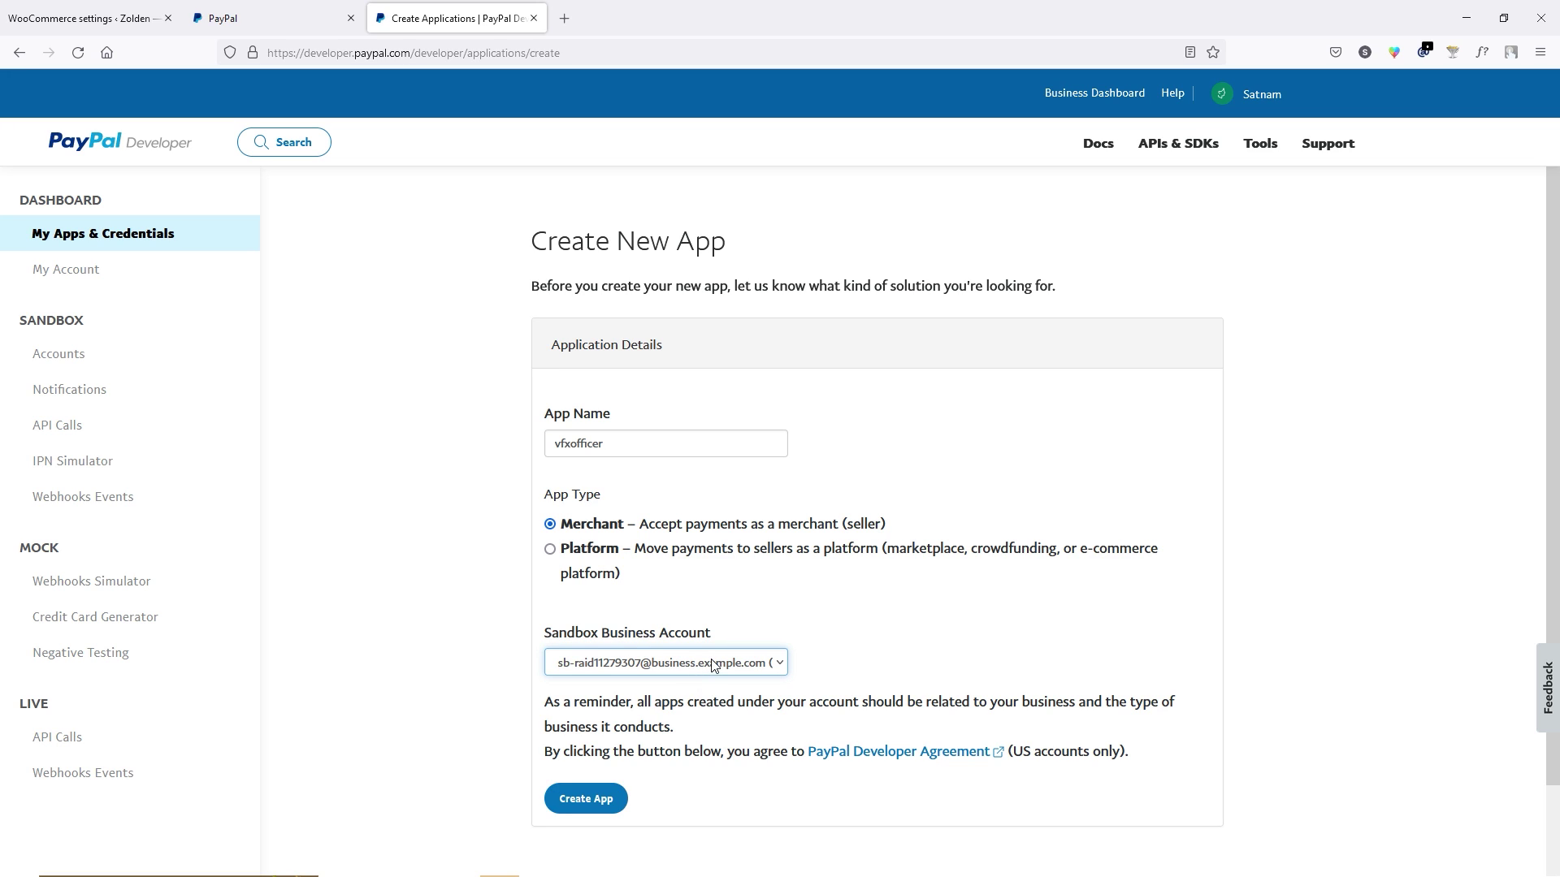
{"action": "left_click", "coordinate": [596, 803]}
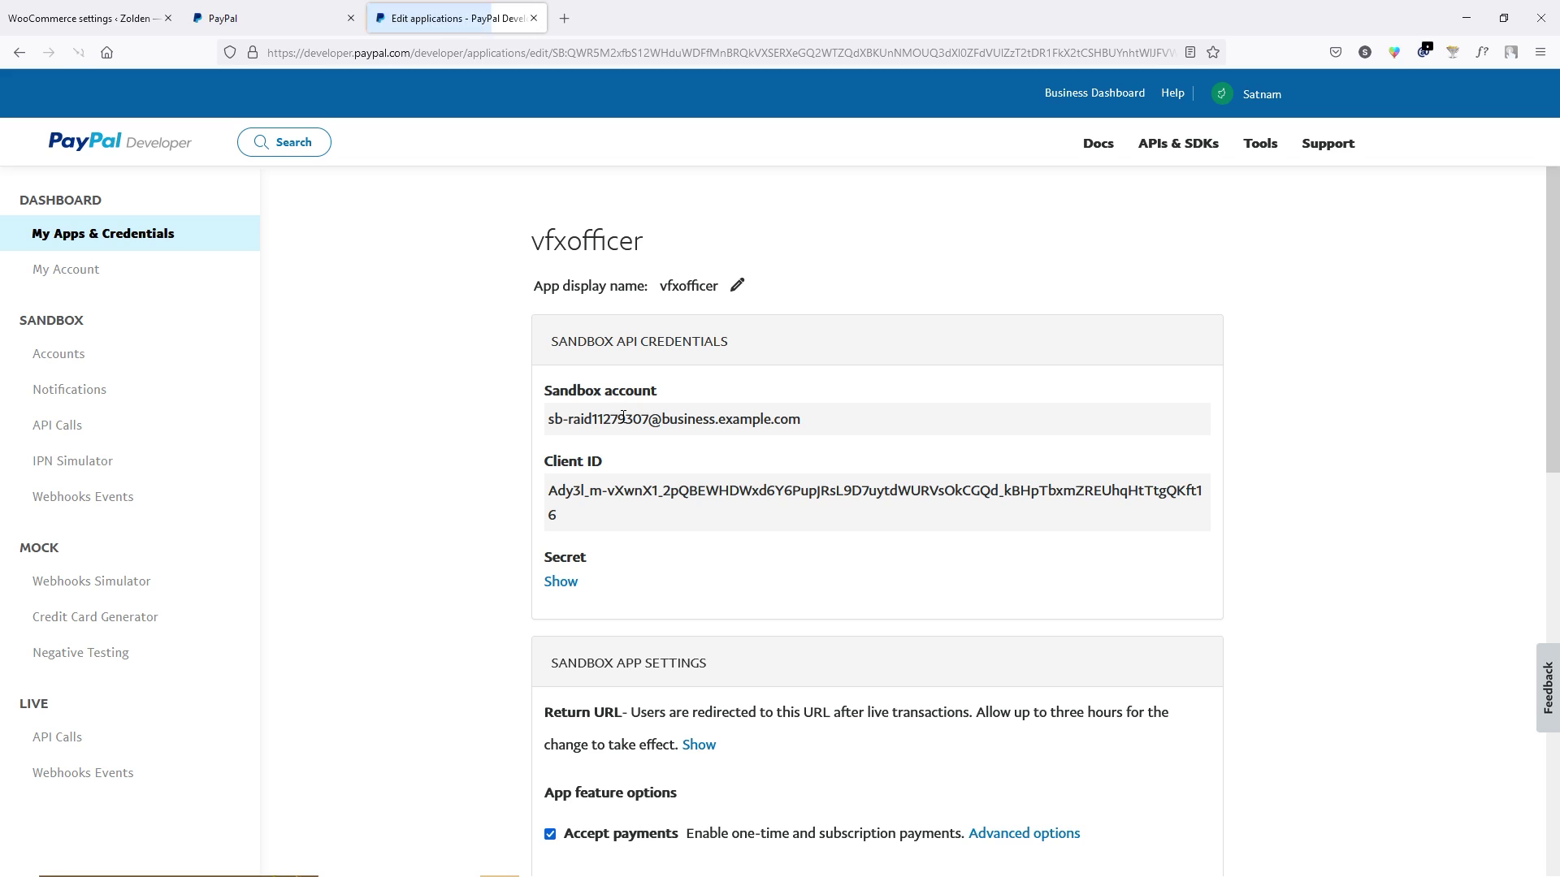
Reveal the vfxofficer app's secret and copy its sandbox client ID.
{"action": "left_click", "coordinate": [562, 582]}
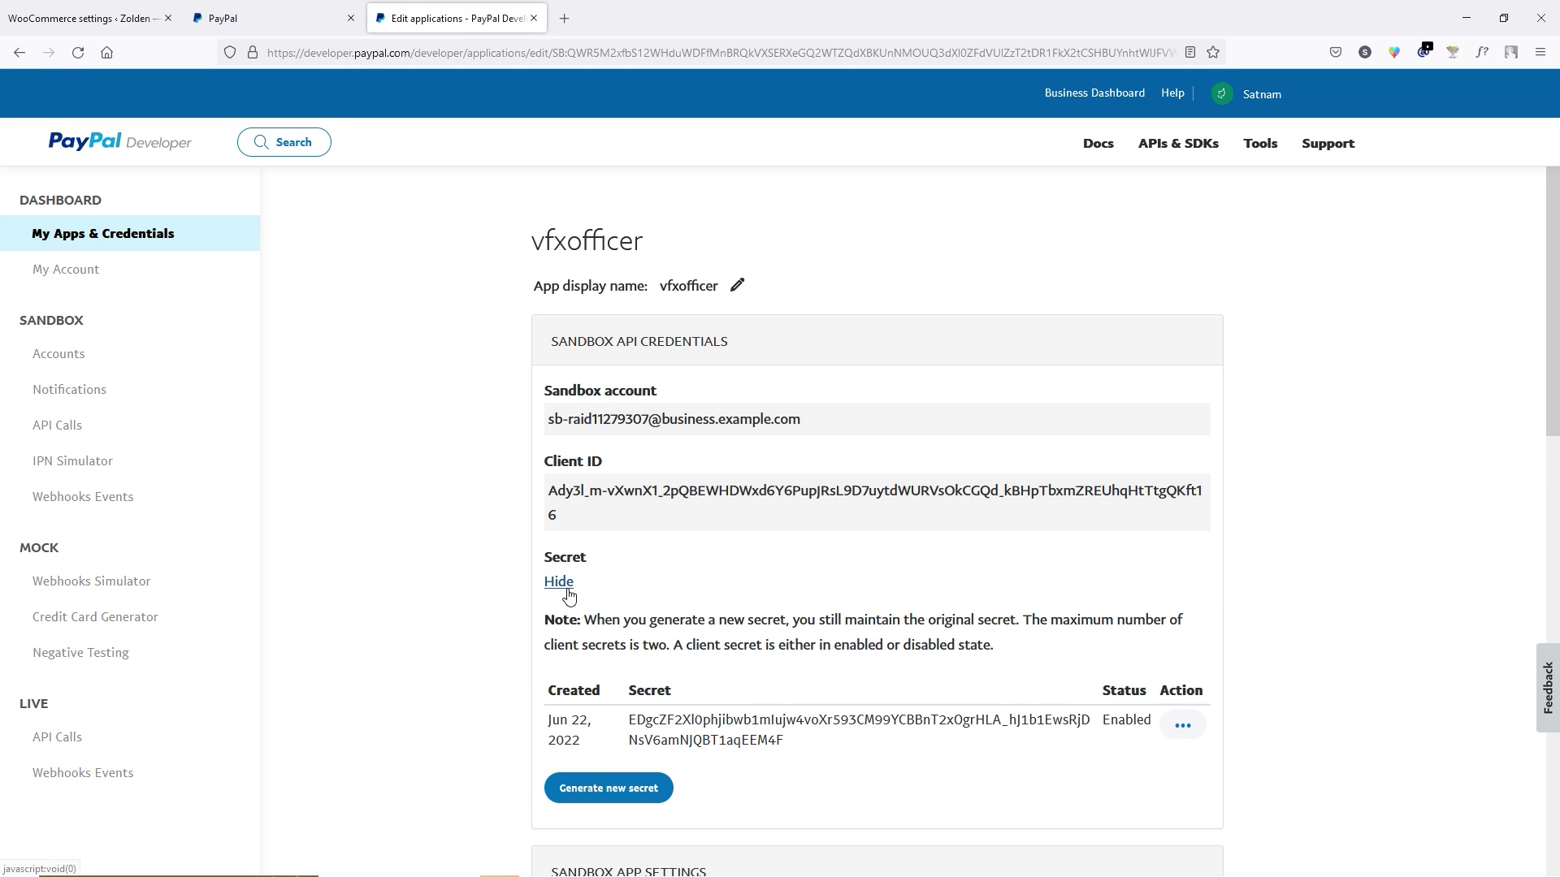
{"action": "right_click", "coordinate": [635, 491]}
{"action": "left_click", "coordinate": [666, 644]}
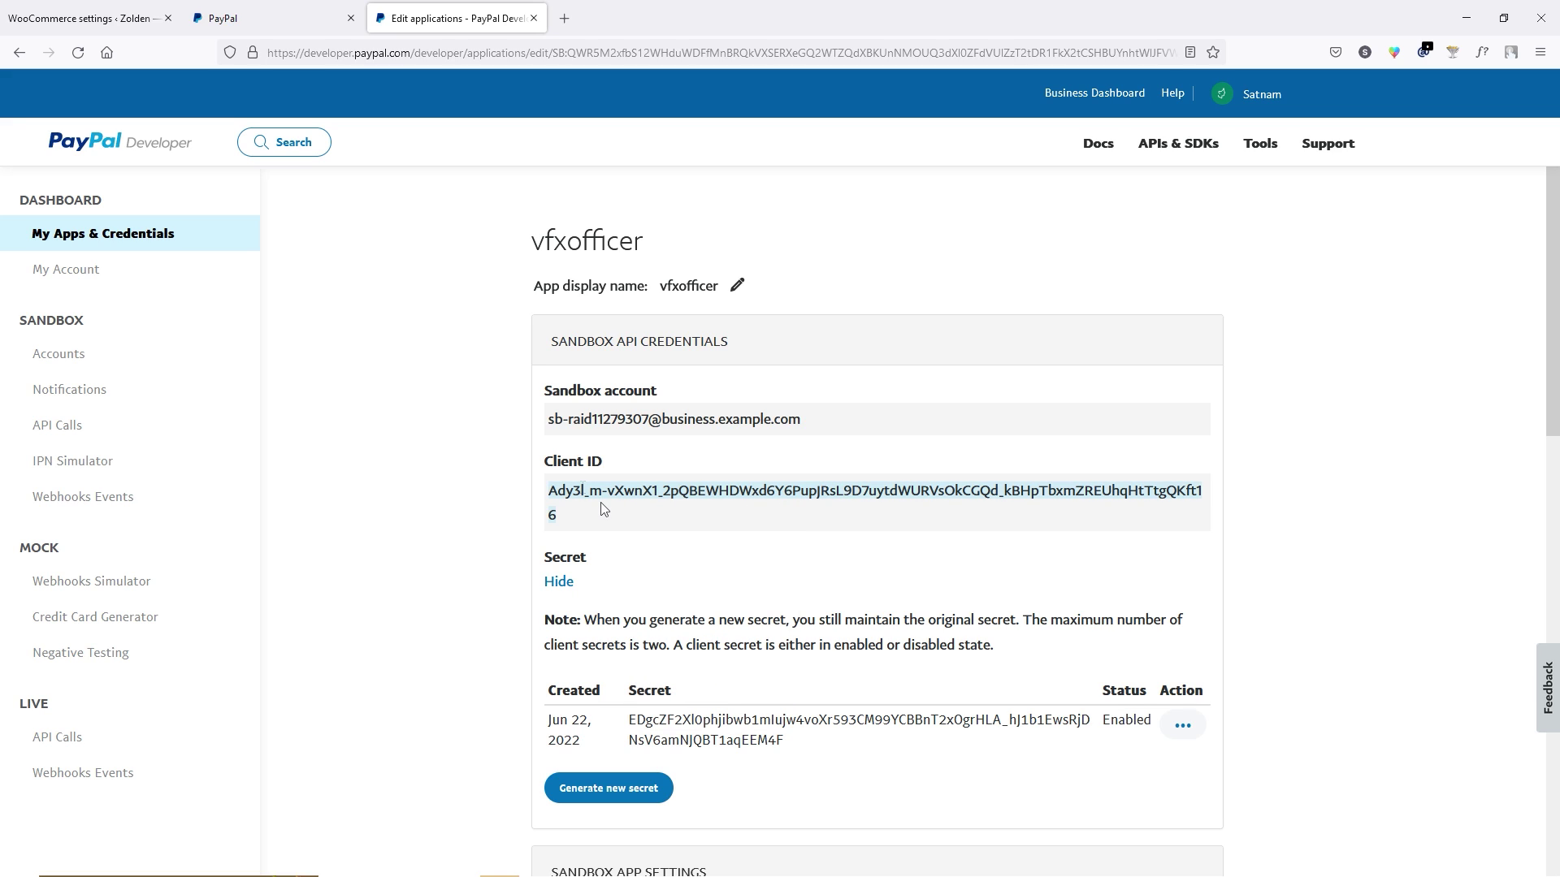
Paste the copied client ID and the sandbox account e-mail into the WooCommerce Sandbox Client Id and Email fields.
{"action": "left_click", "coordinate": [82, 19]}
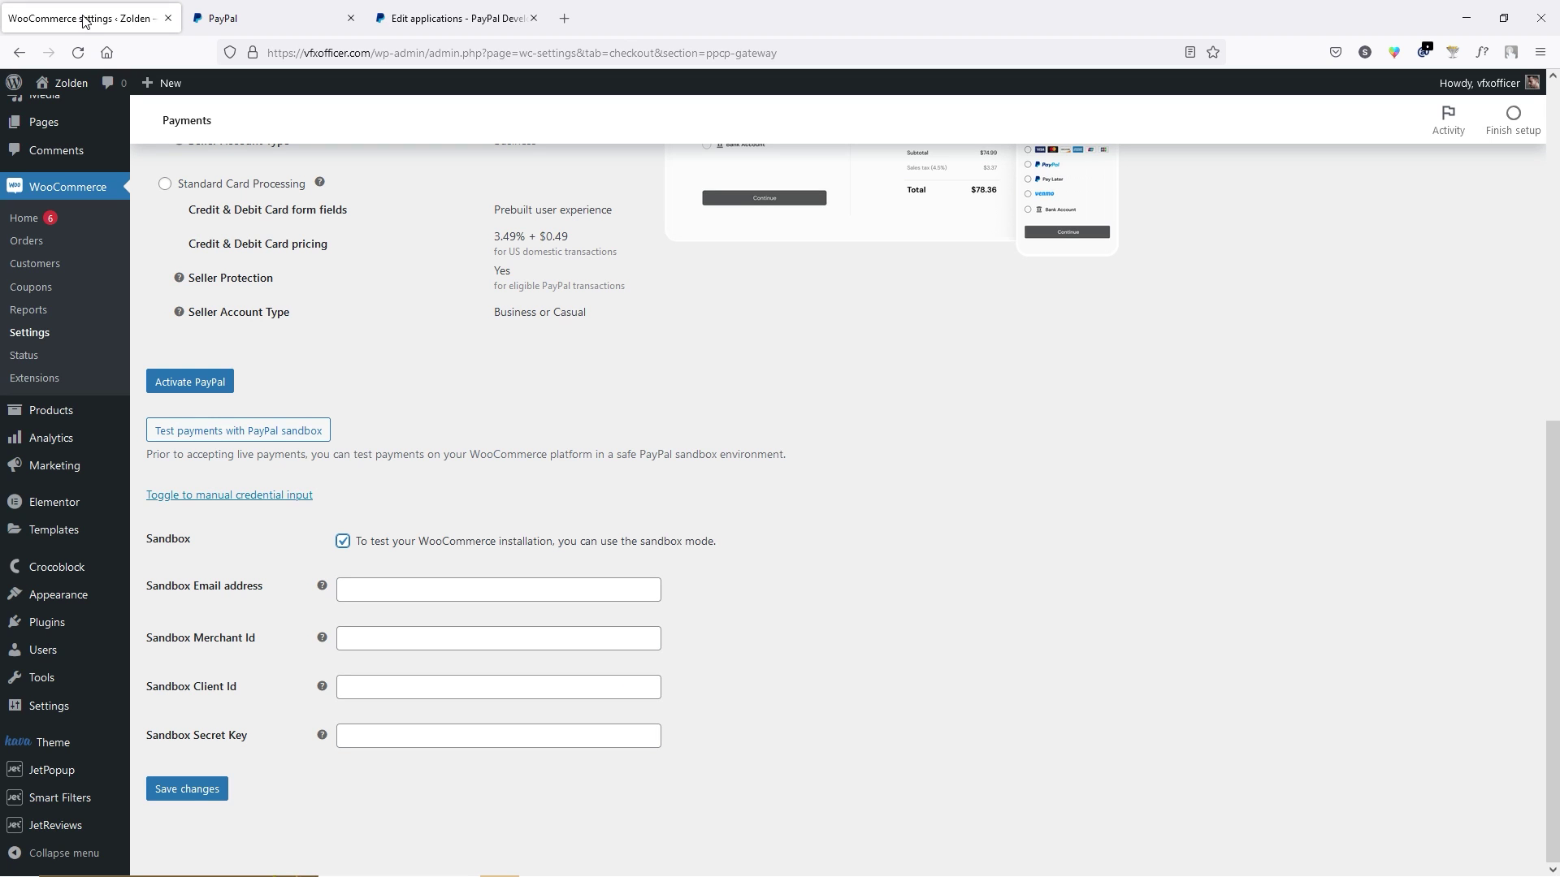
{"action": "left_click", "coordinate": [356, 693]}
{"action": "type", "text": "JRsL9D7uytdWURVsOkCGQd_kBHpTbxmZREUhqHtTtgQKft16"}
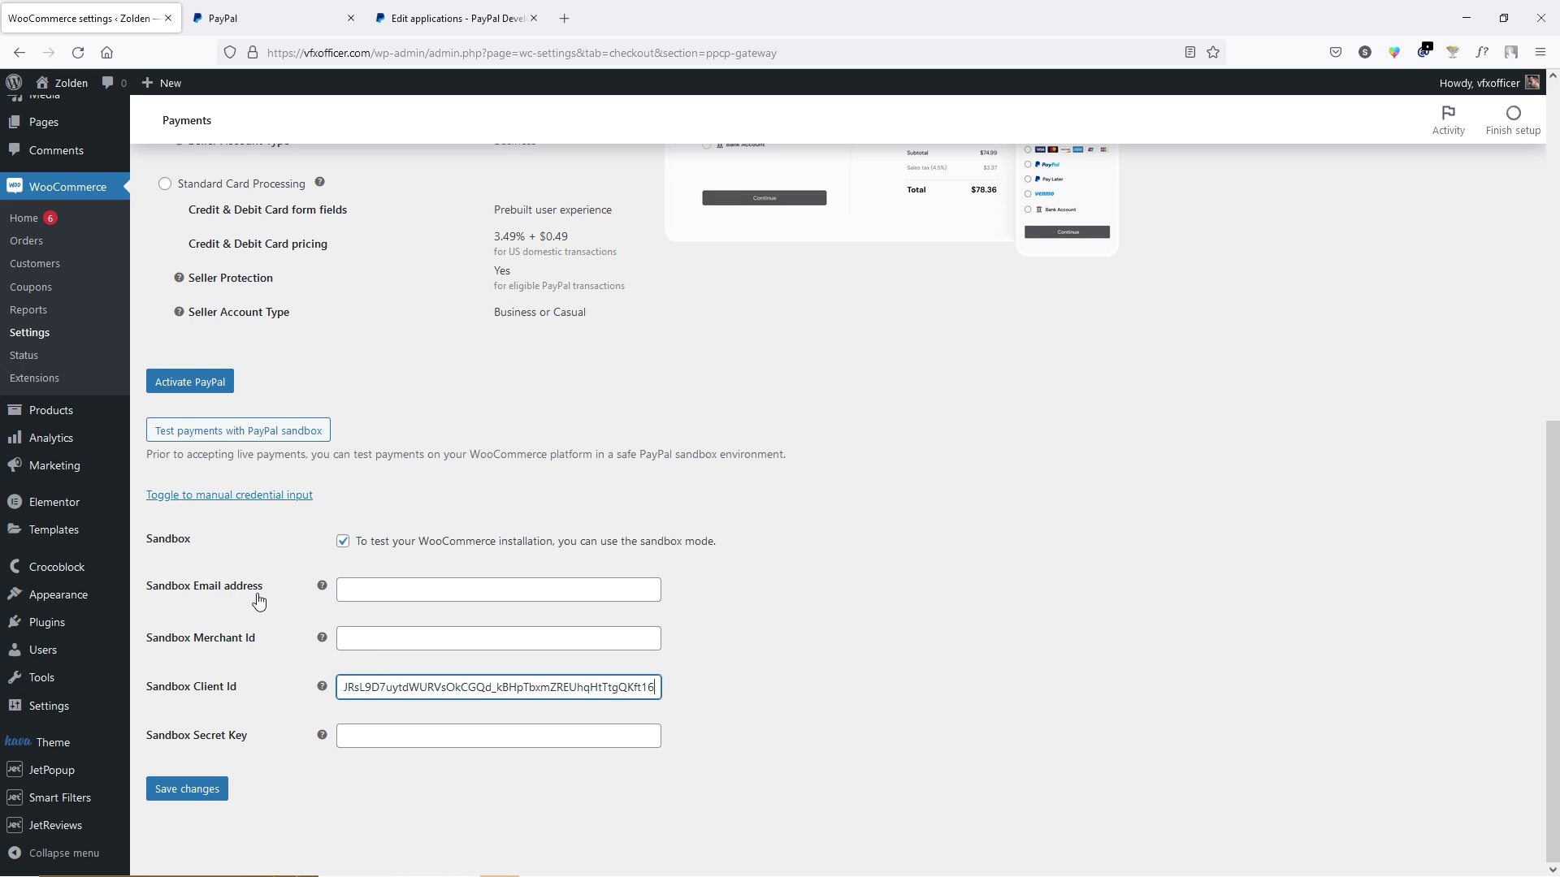
{"action": "left_click", "coordinate": [455, 16]}
{"action": "left_click_drag", "start_coordinate": [800, 420], "coordinate": [553, 426]}
{"action": "key", "text": "ctrl+c"}
{"action": "left_click", "coordinate": [561, 426]}
{"action": "key", "text": "ctrl+Tab"}
{"action": "left_click", "coordinate": [358, 587]}
{"action": "key", "text": "ctrl+v"}
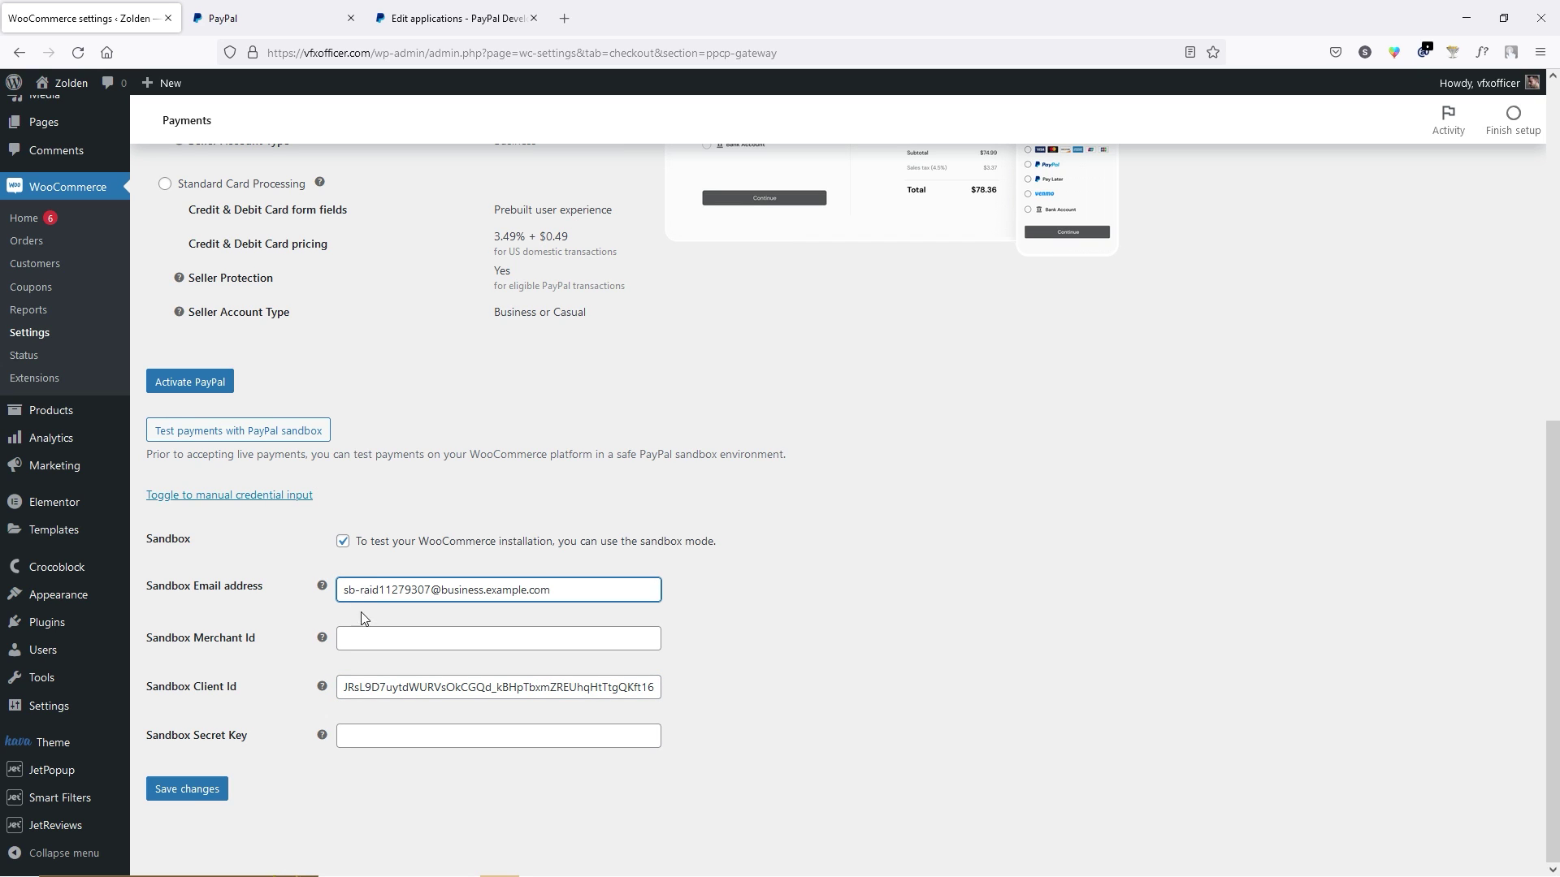
Copy the vfxofficer app's sandbox secret into the WooCommerce Sandbox Secret Key field.
{"action": "left_click", "coordinate": [478, 11]}
{"action": "double_click", "coordinate": [654, 719]}
{"action": "right_click", "coordinate": [653, 720]}
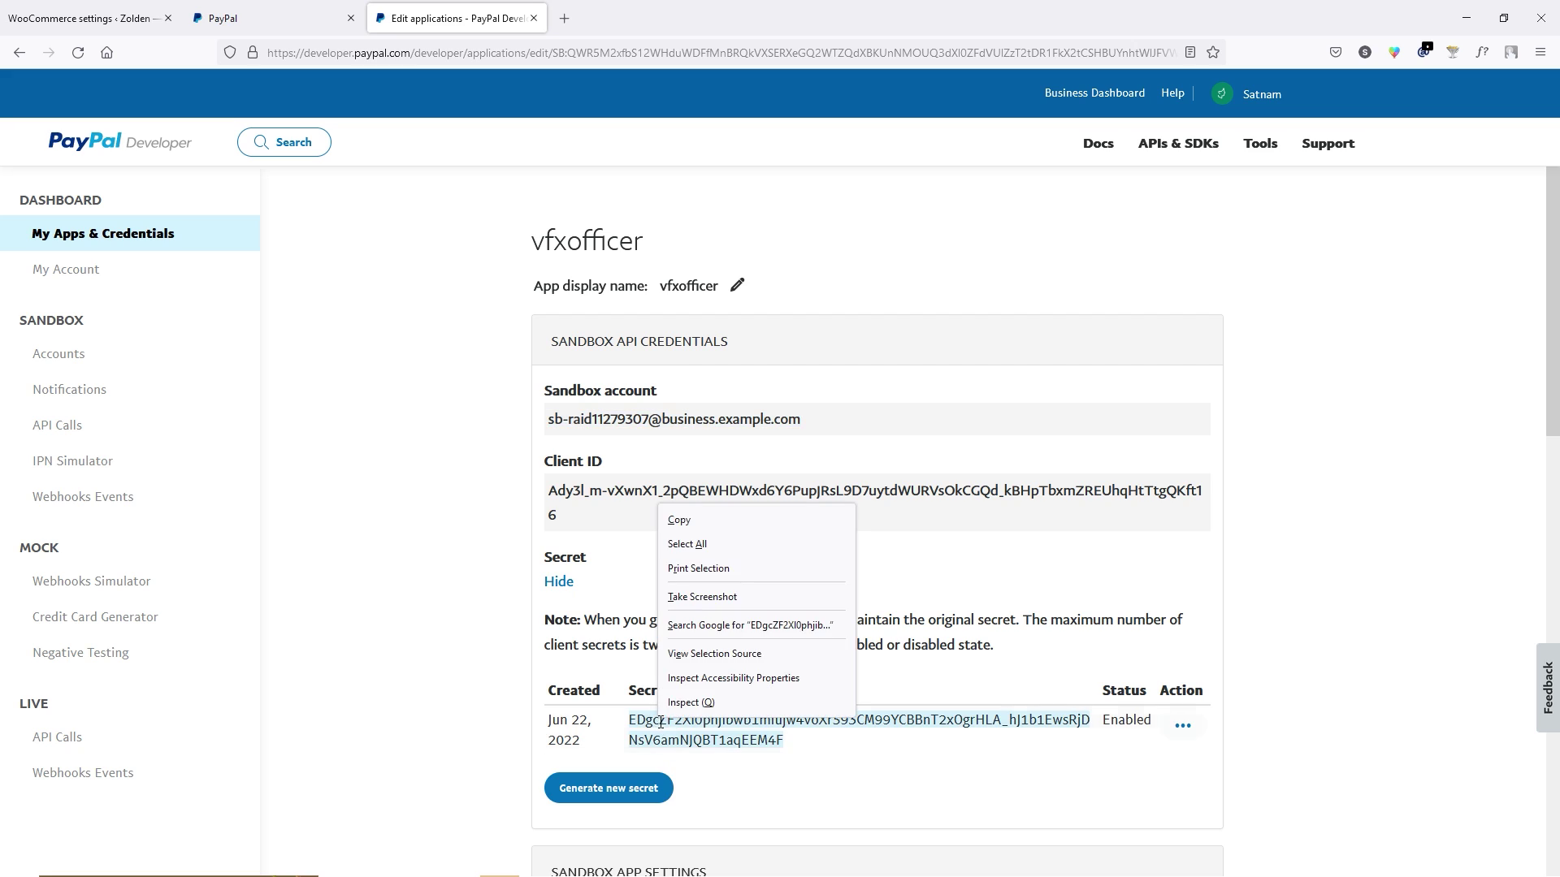
{"action": "left_click", "coordinate": [705, 513]}
{"action": "key", "text": "ctrl+1"}
{"action": "left_click", "coordinate": [413, 737]}
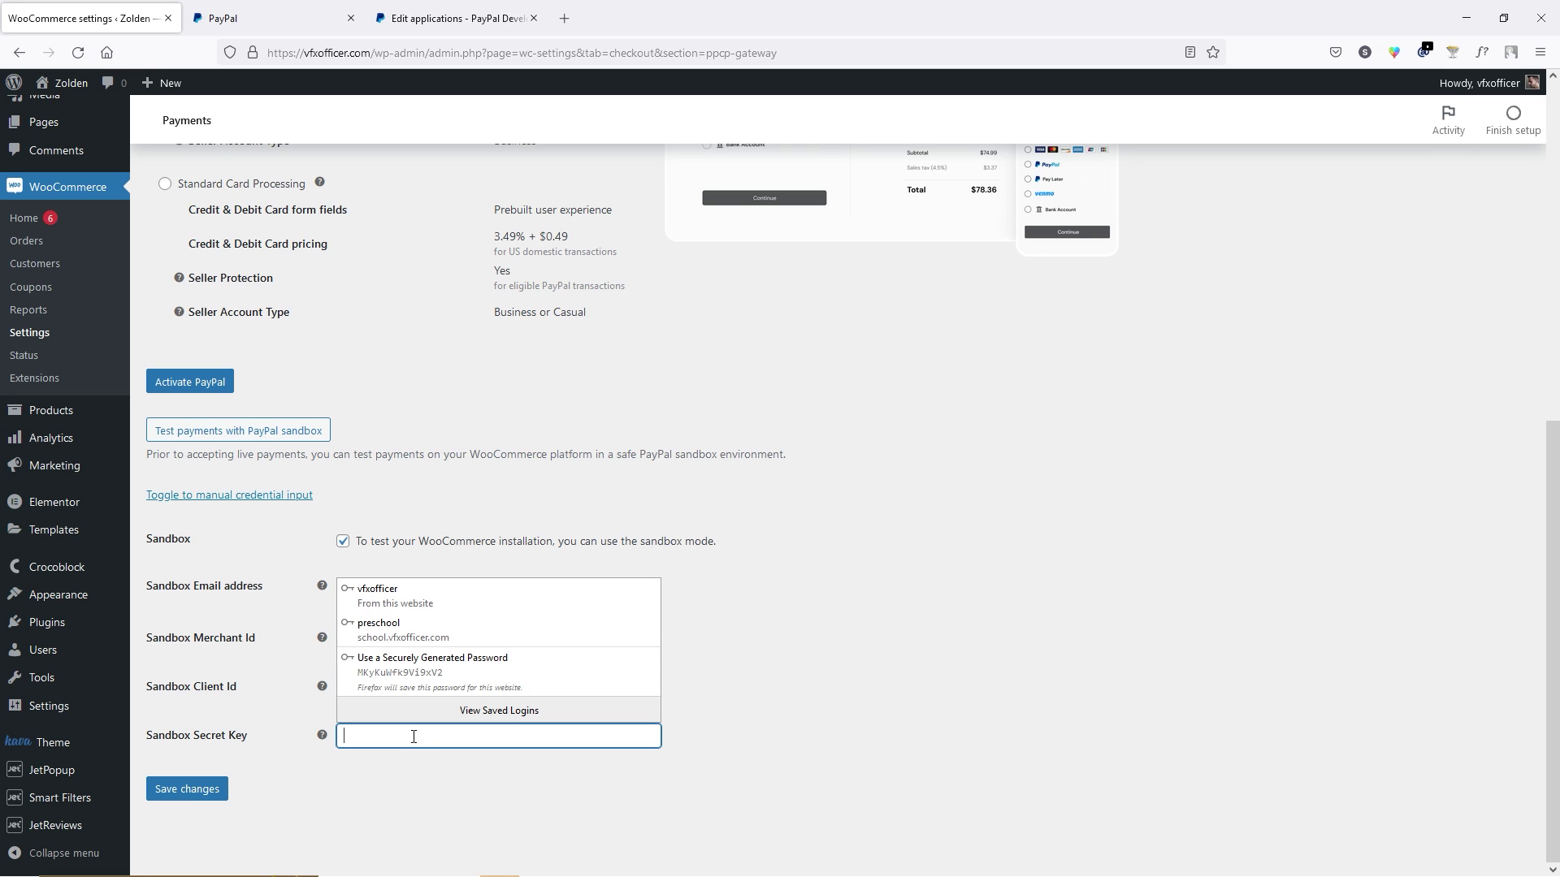
{"action": "key", "text": "ctrl+v"}
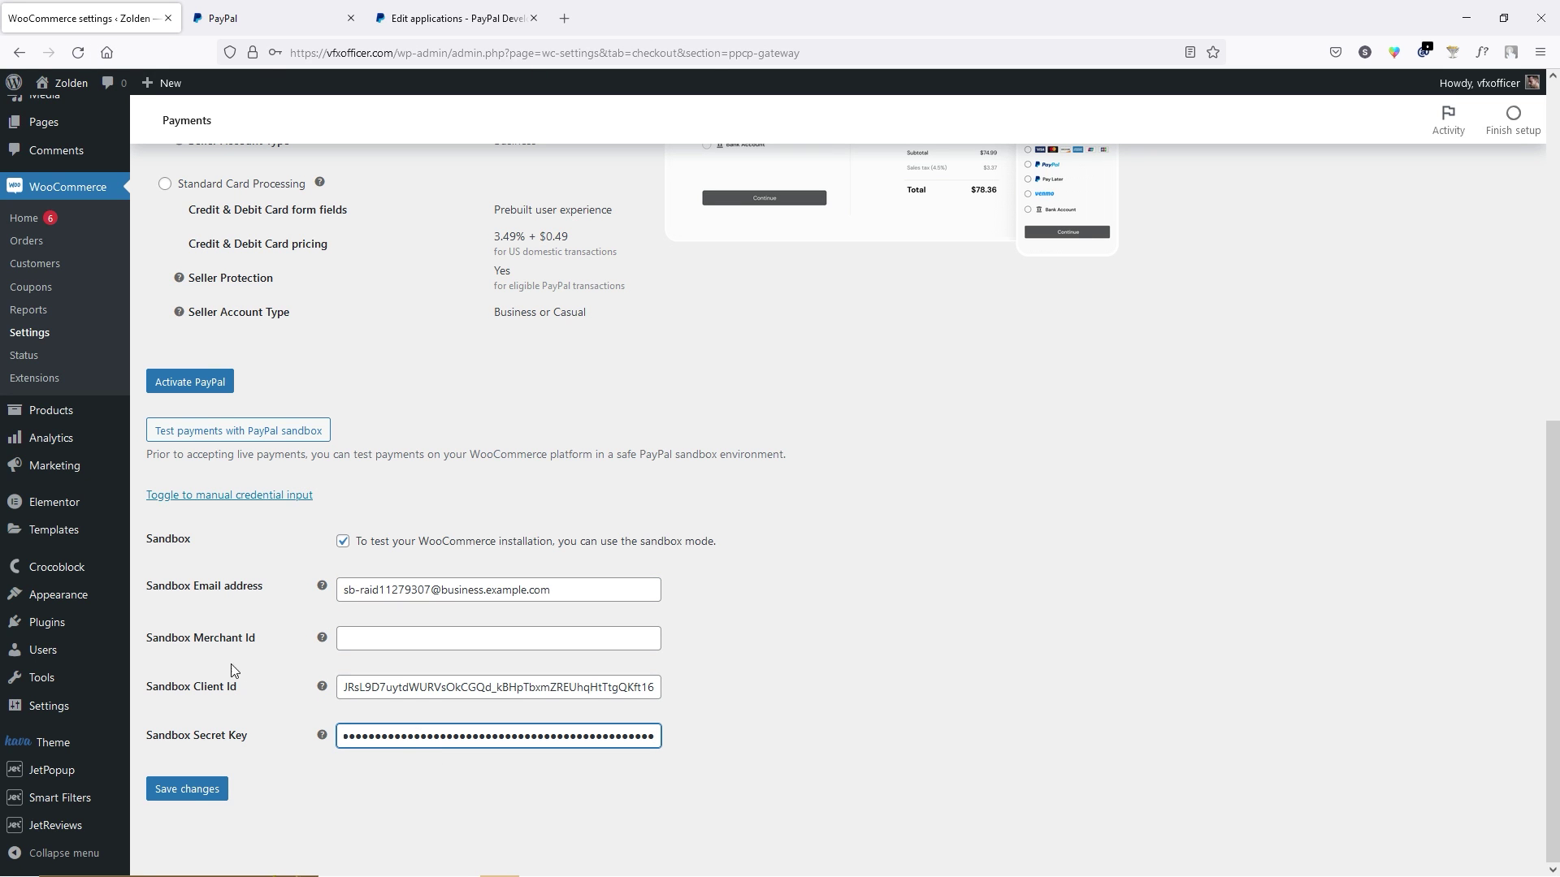
{"action": "left_click", "coordinate": [407, 641]}
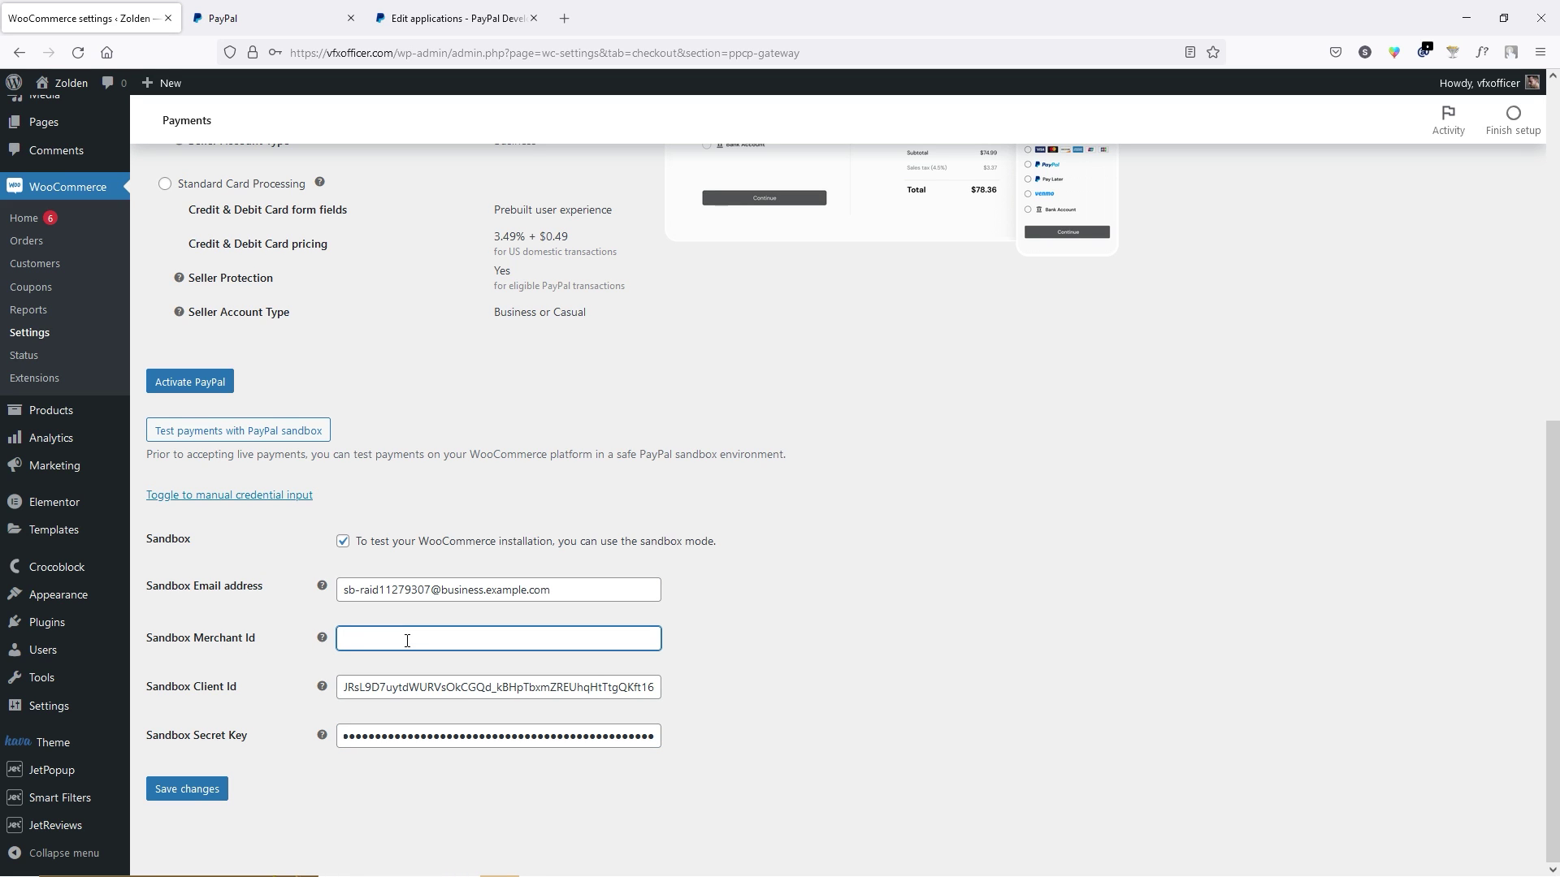
Copy the PayPal Merchant ID from Account settings > Business information into Sandbox Merchant Id.
{"action": "left_click", "coordinate": [256, 8]}
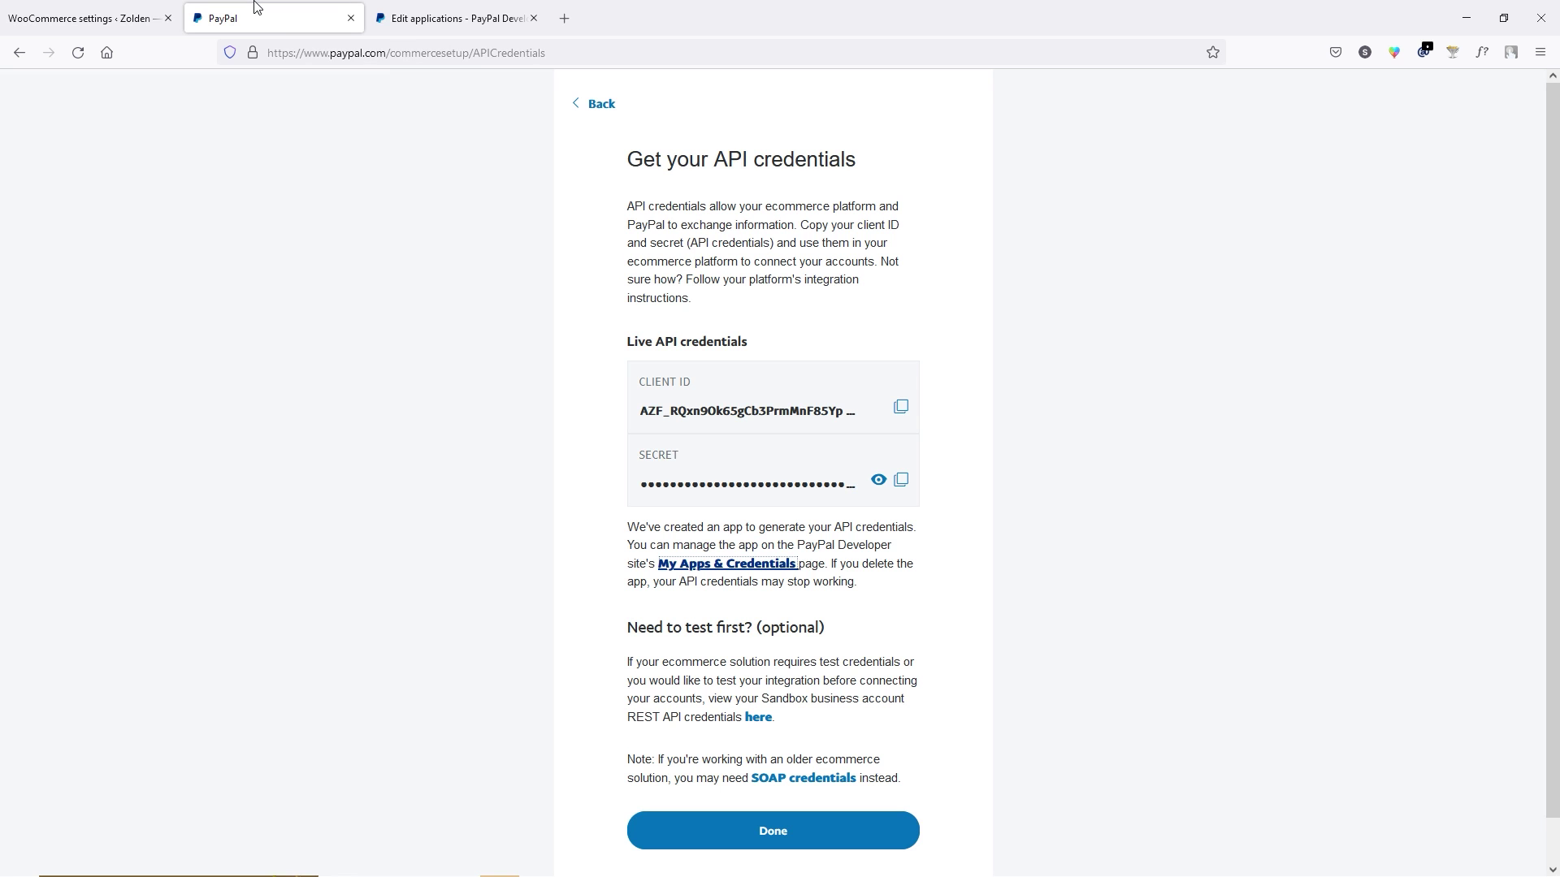
{"action": "left_click", "coordinate": [597, 104]}
{"action": "left_click", "coordinate": [282, 149]}
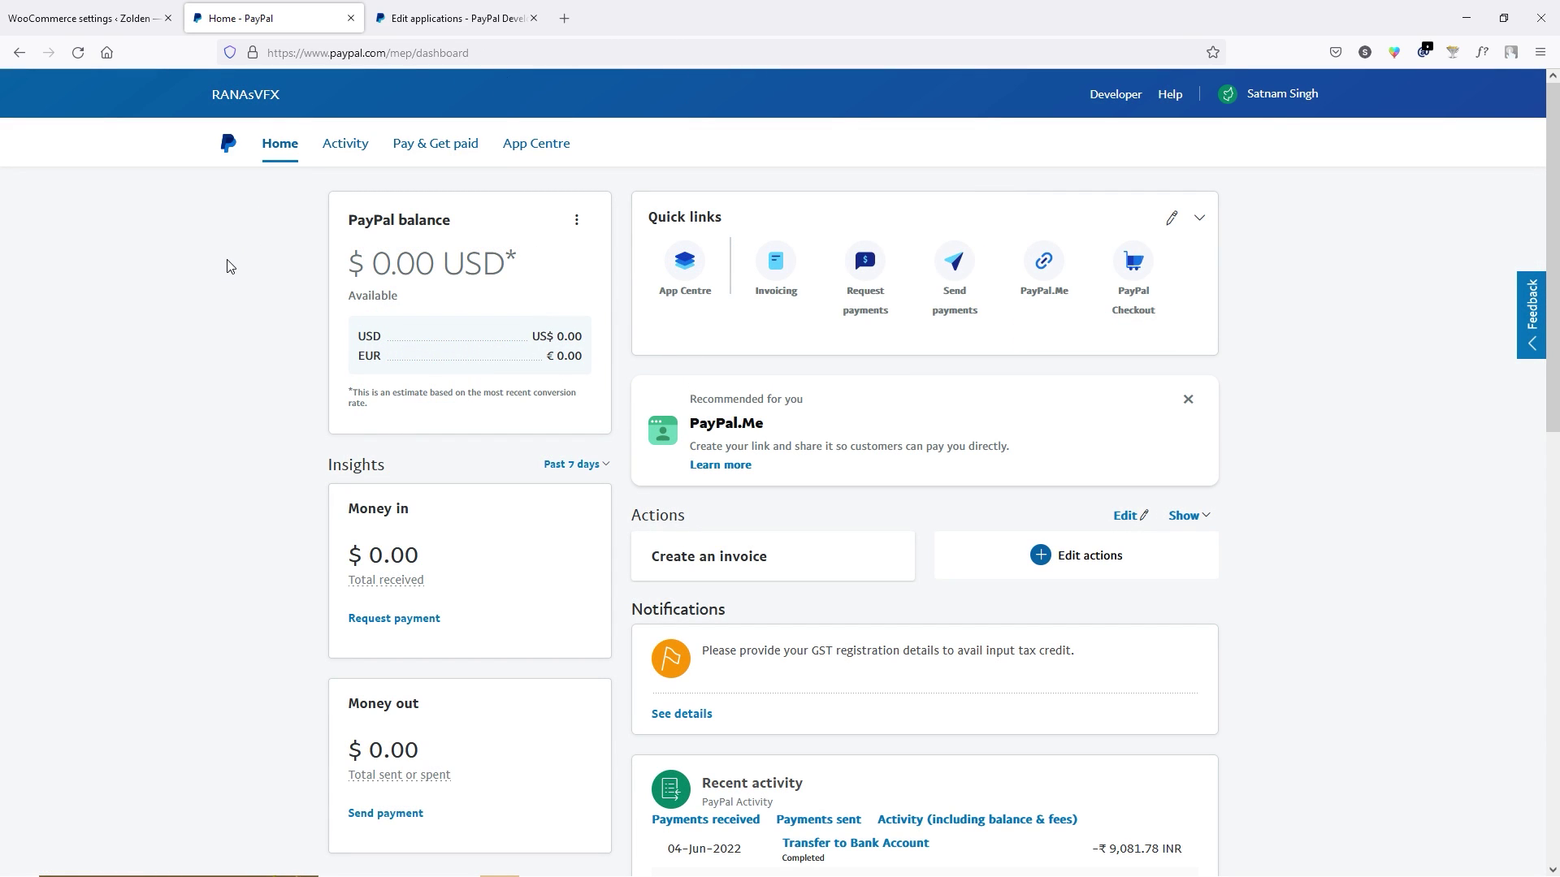
{"action": "left_click", "coordinate": [1272, 111]}
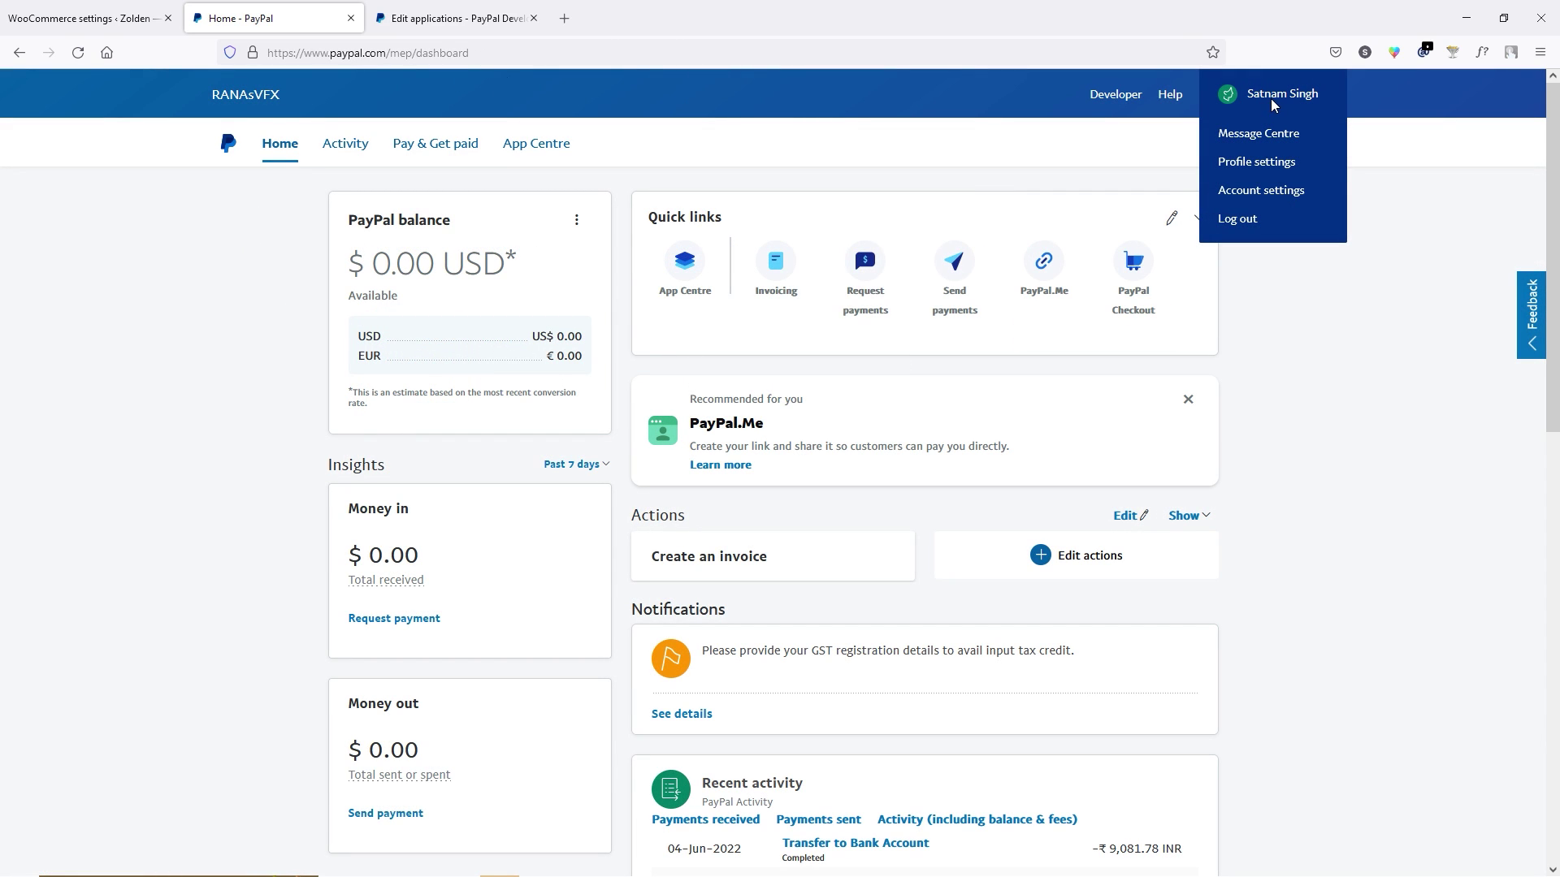
{"action": "left_click", "coordinate": [1267, 192]}
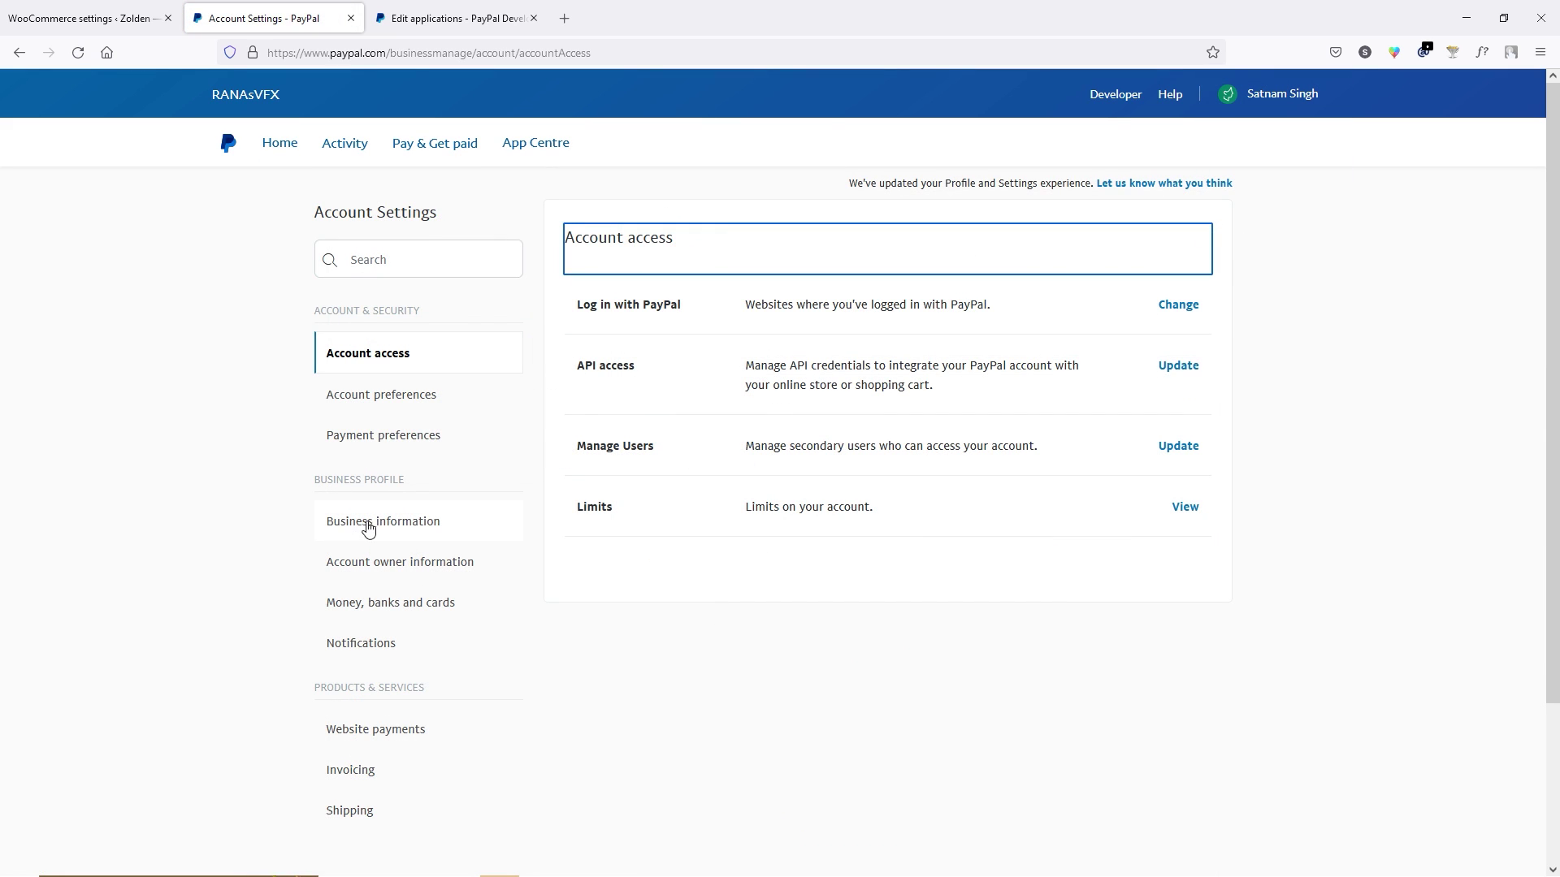
{"action": "left_click", "coordinate": [436, 530]}
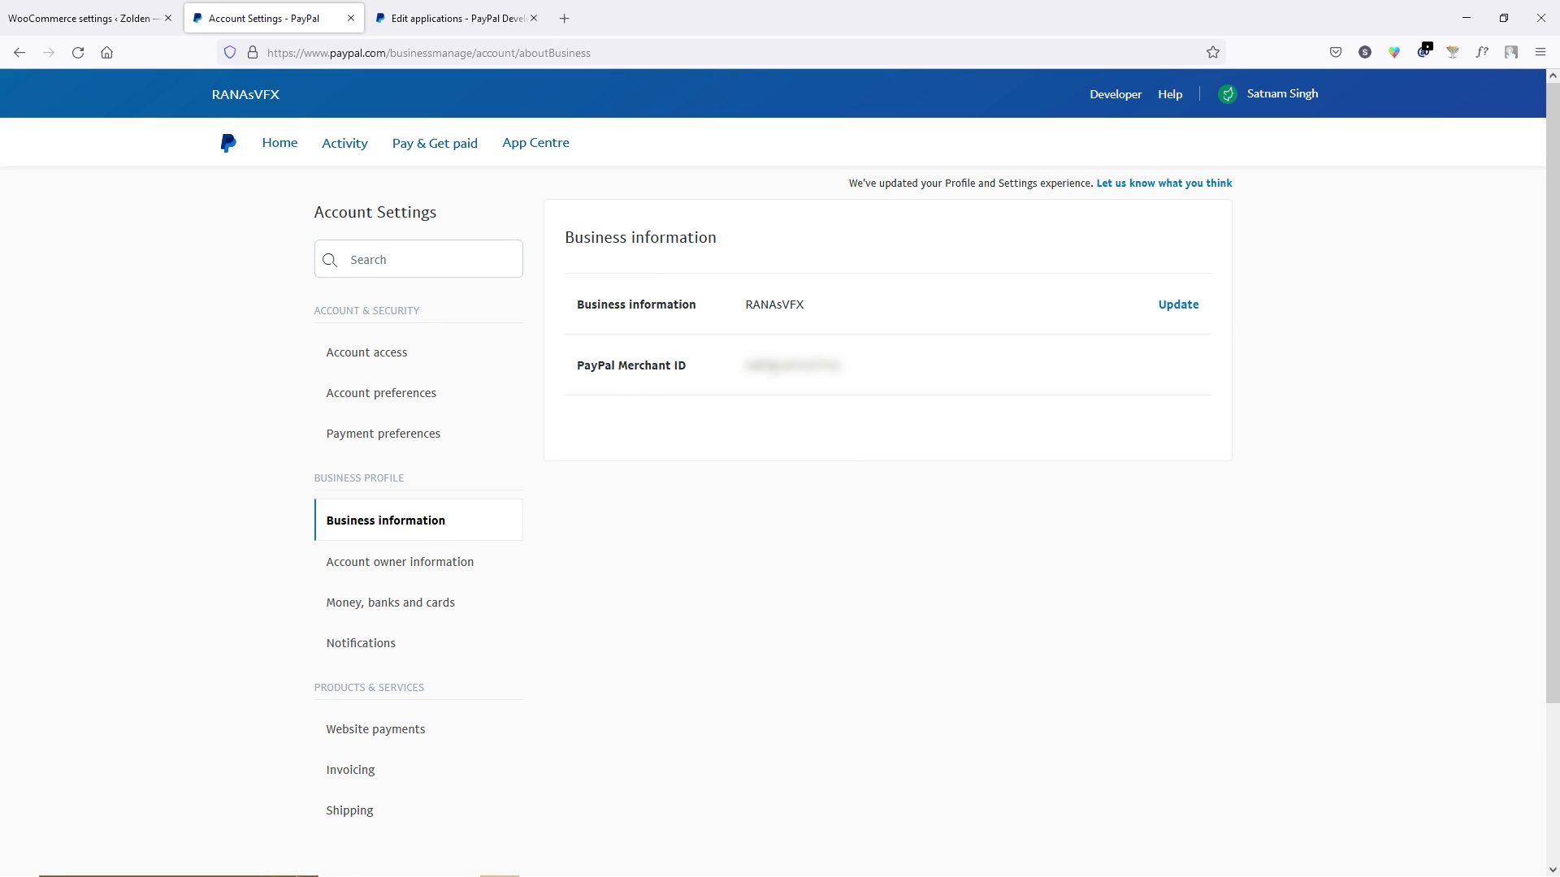
{"action": "double_click", "coordinate": [792, 365]}
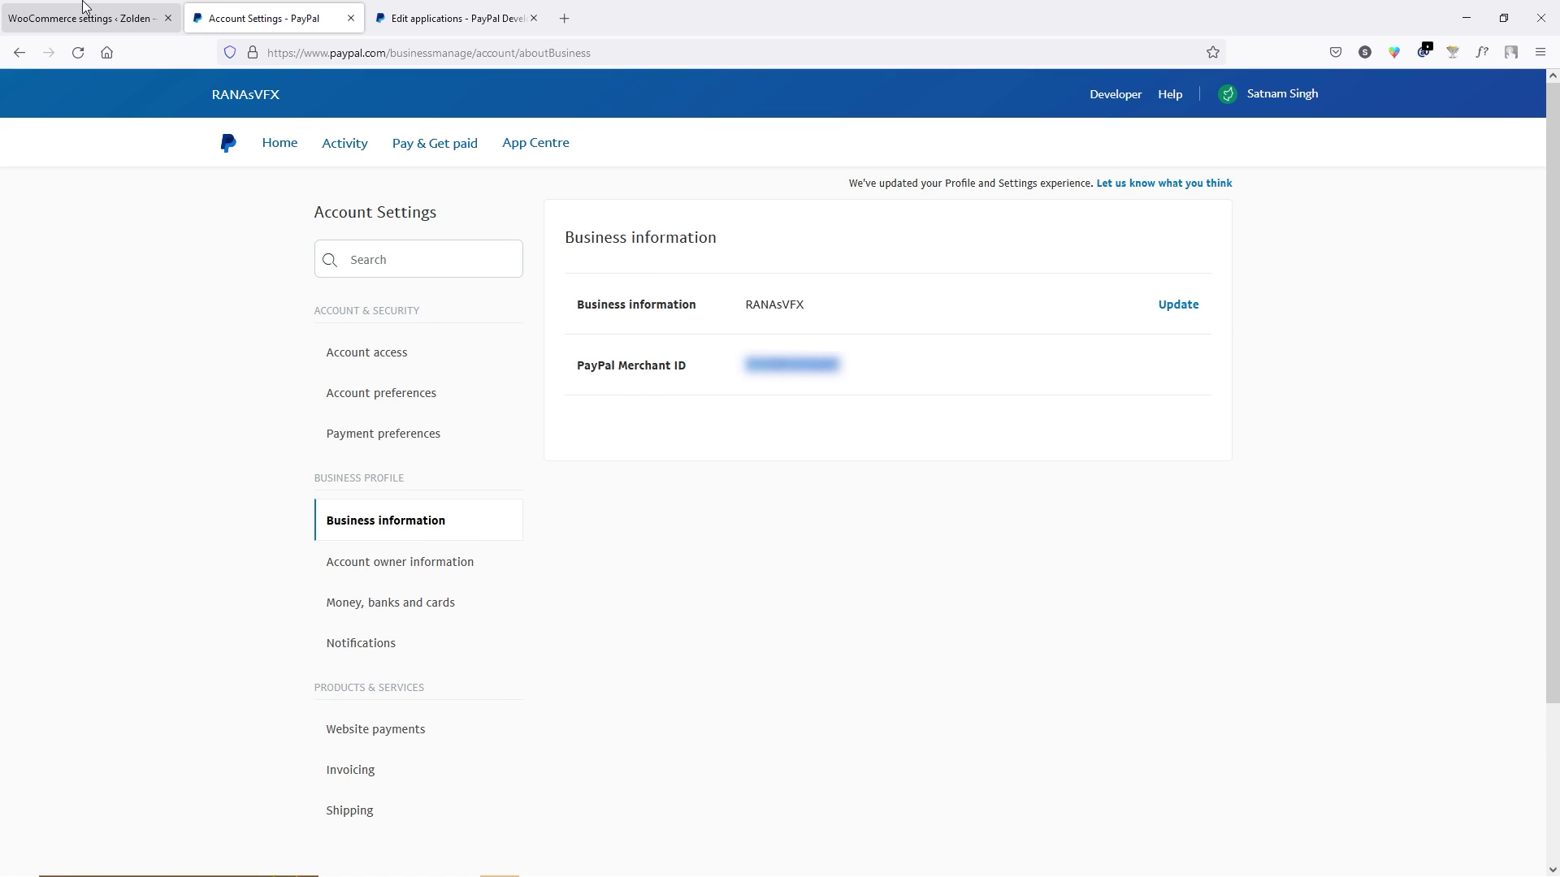
{"action": "left_click", "coordinate": [88, 17]}
{"action": "key", "text": "ctrl+v"}
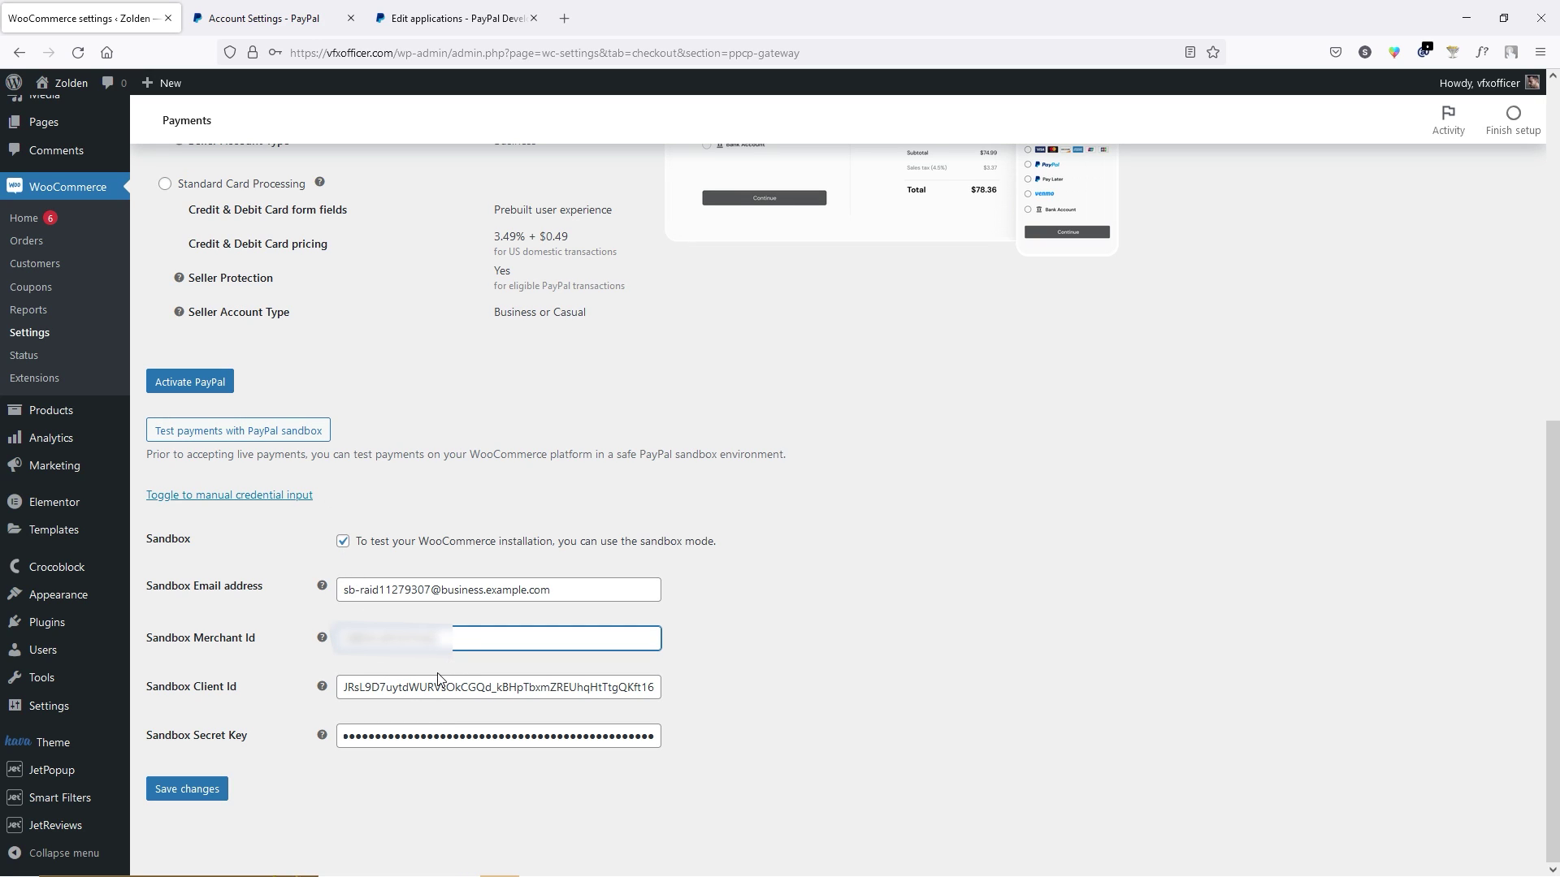
Save the sandbox credentials, tick Enable the PayPal Gateway, and save the settings again.
{"action": "left_click", "coordinate": [201, 797]}
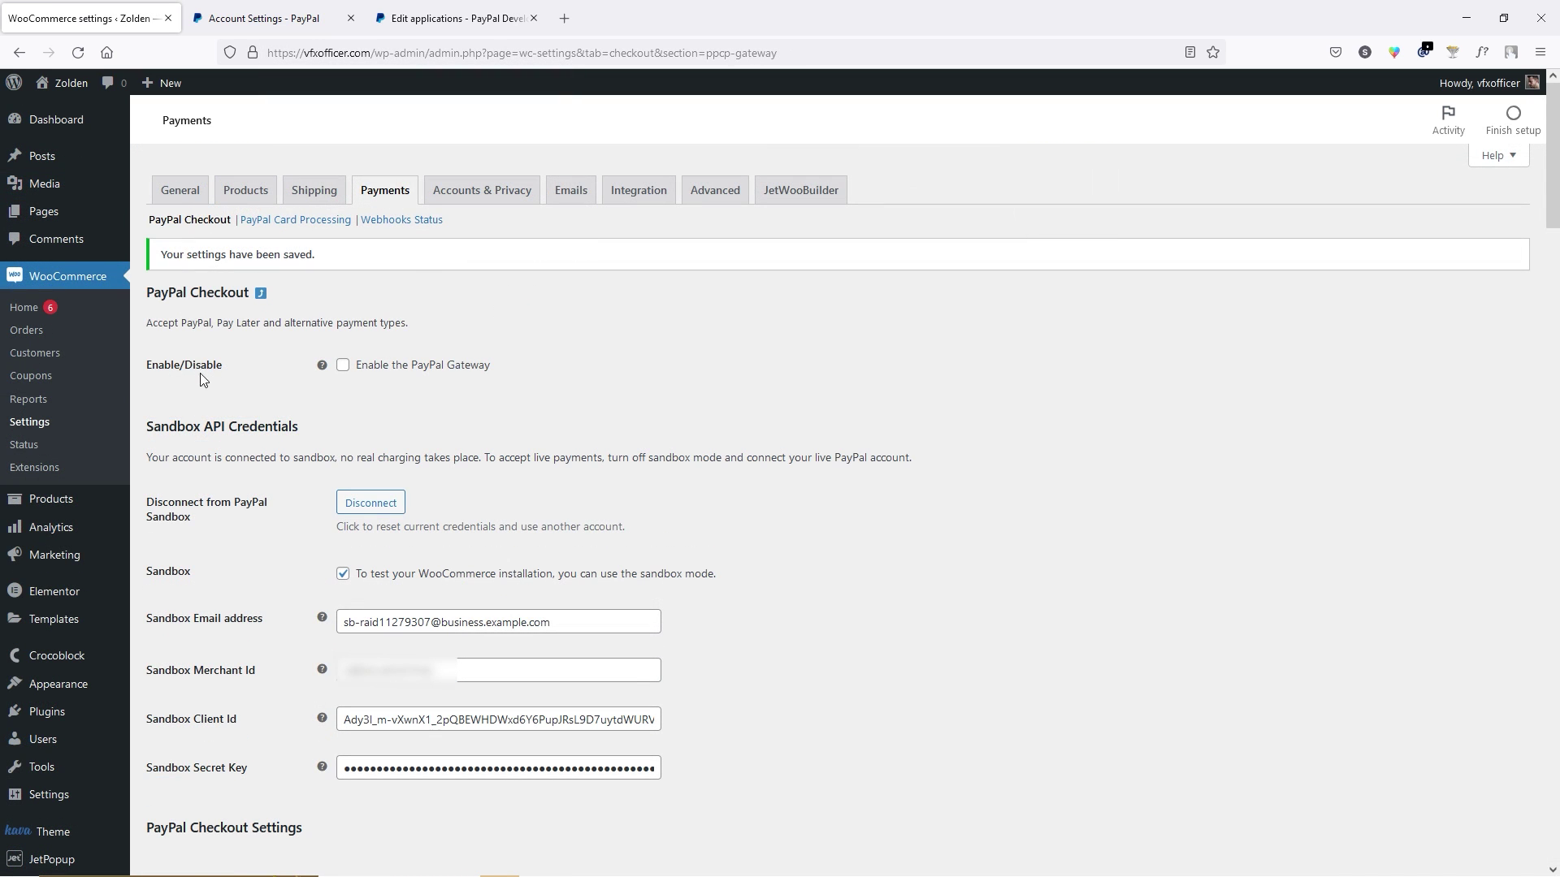
{"action": "left_click", "coordinate": [345, 368]}
{"action": "scroll", "coordinate": [547, 383], "scroll_direction": "down", "scroll_amount": 20}
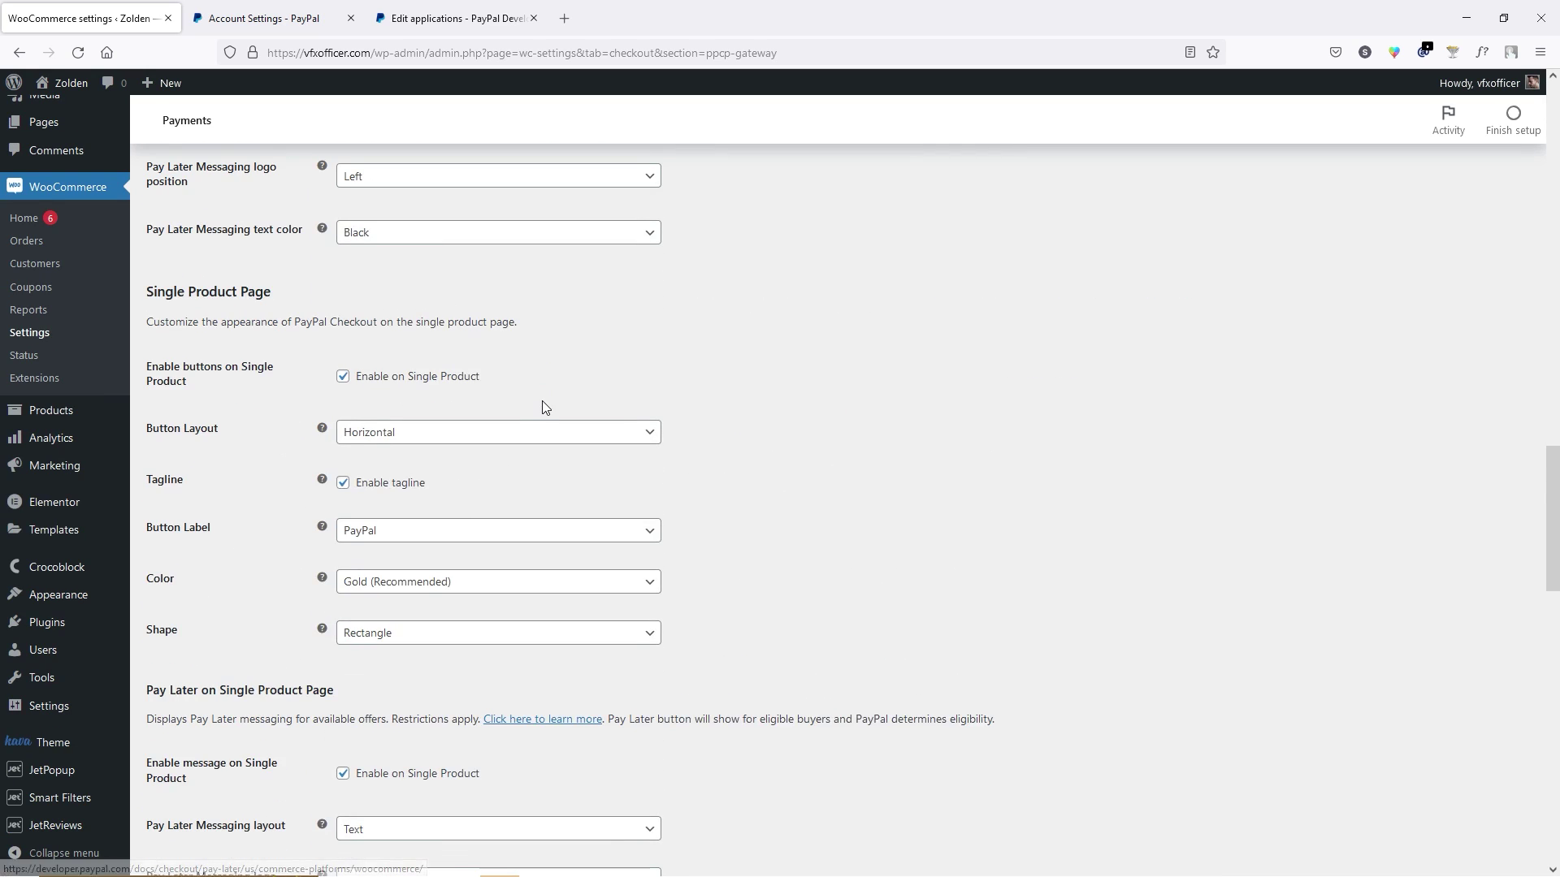
{"action": "scroll", "coordinate": [544, 415], "scroll_direction": "down", "scroll_amount": 6}
{"action": "left_click", "coordinate": [201, 790]}
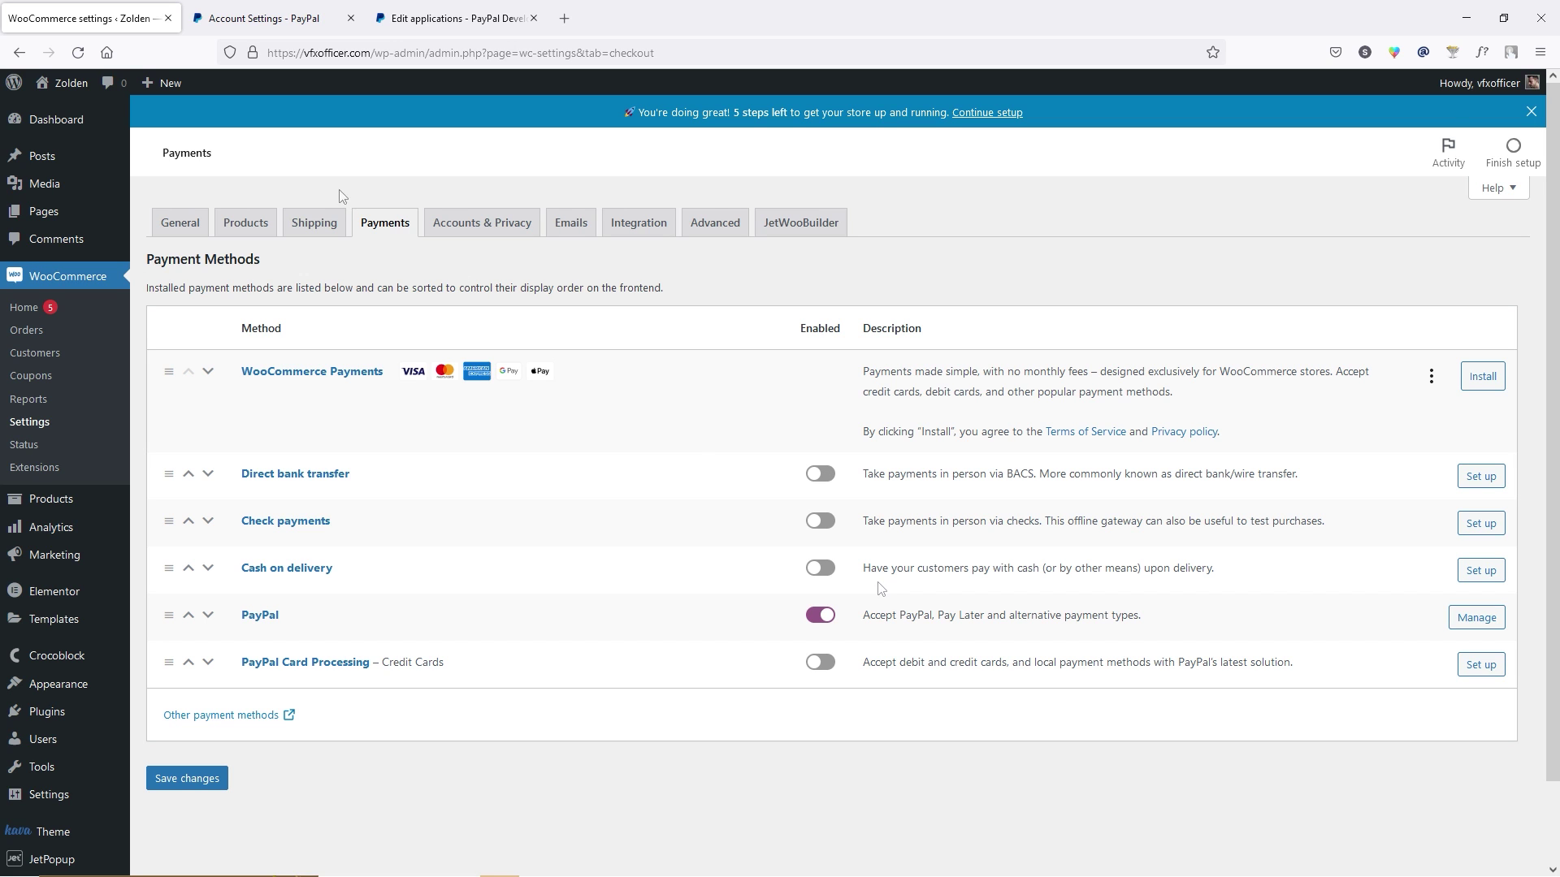
Open the storefront's product page URL in a Firefox private window as a logged-out visitor.
{"action": "mouse_move", "coordinate": [66, 85]}
{"action": "left_click", "coordinate": [67, 116]}
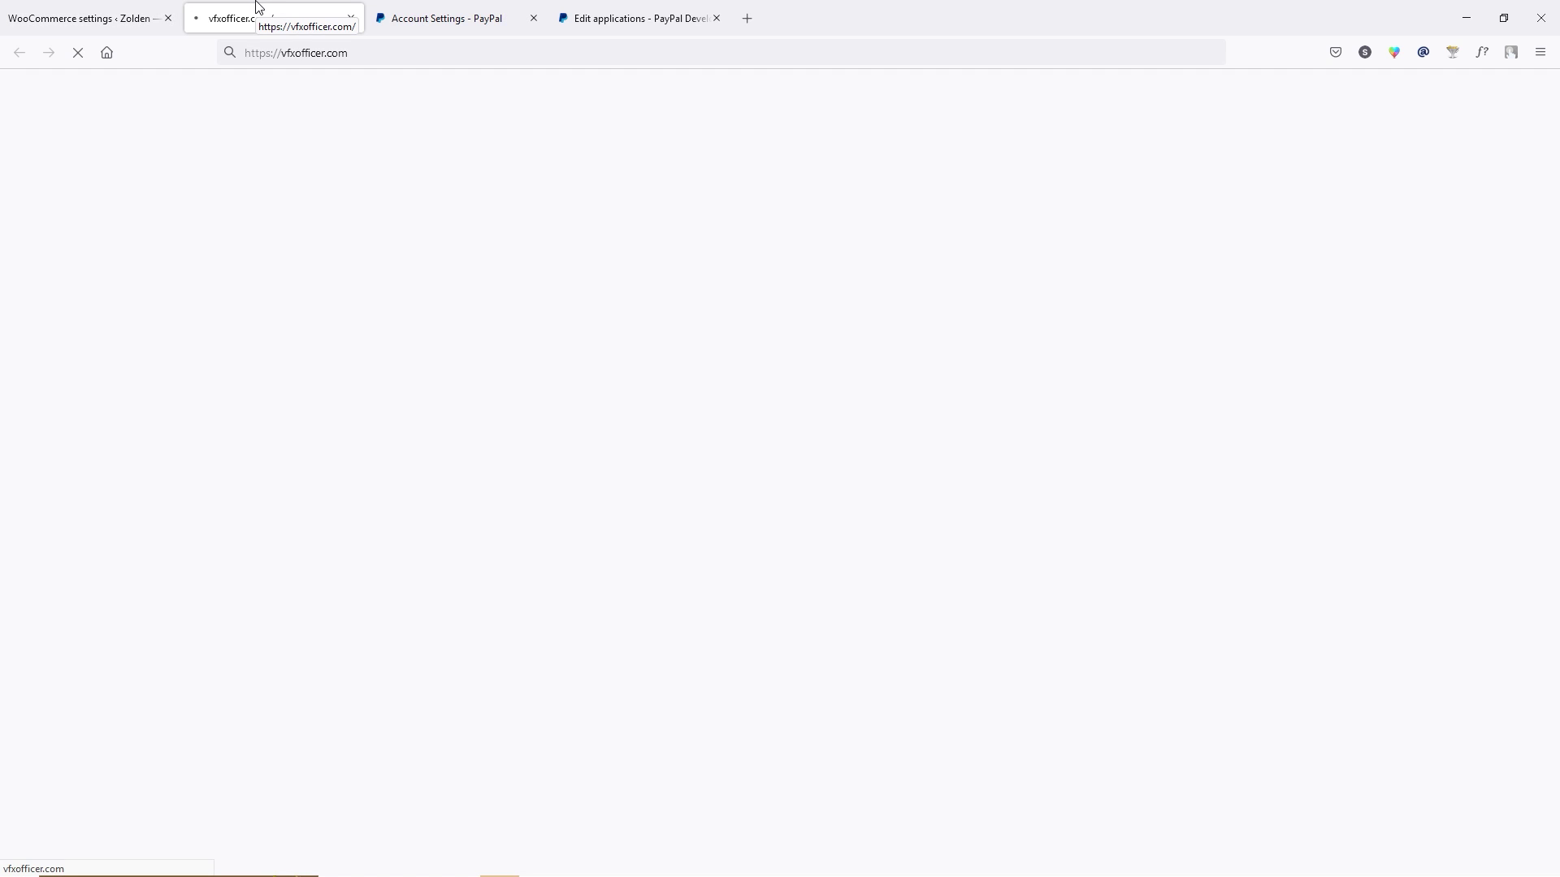
{"action": "scroll", "coordinate": [108, 331], "scroll_direction": "down", "scroll_amount": 15}
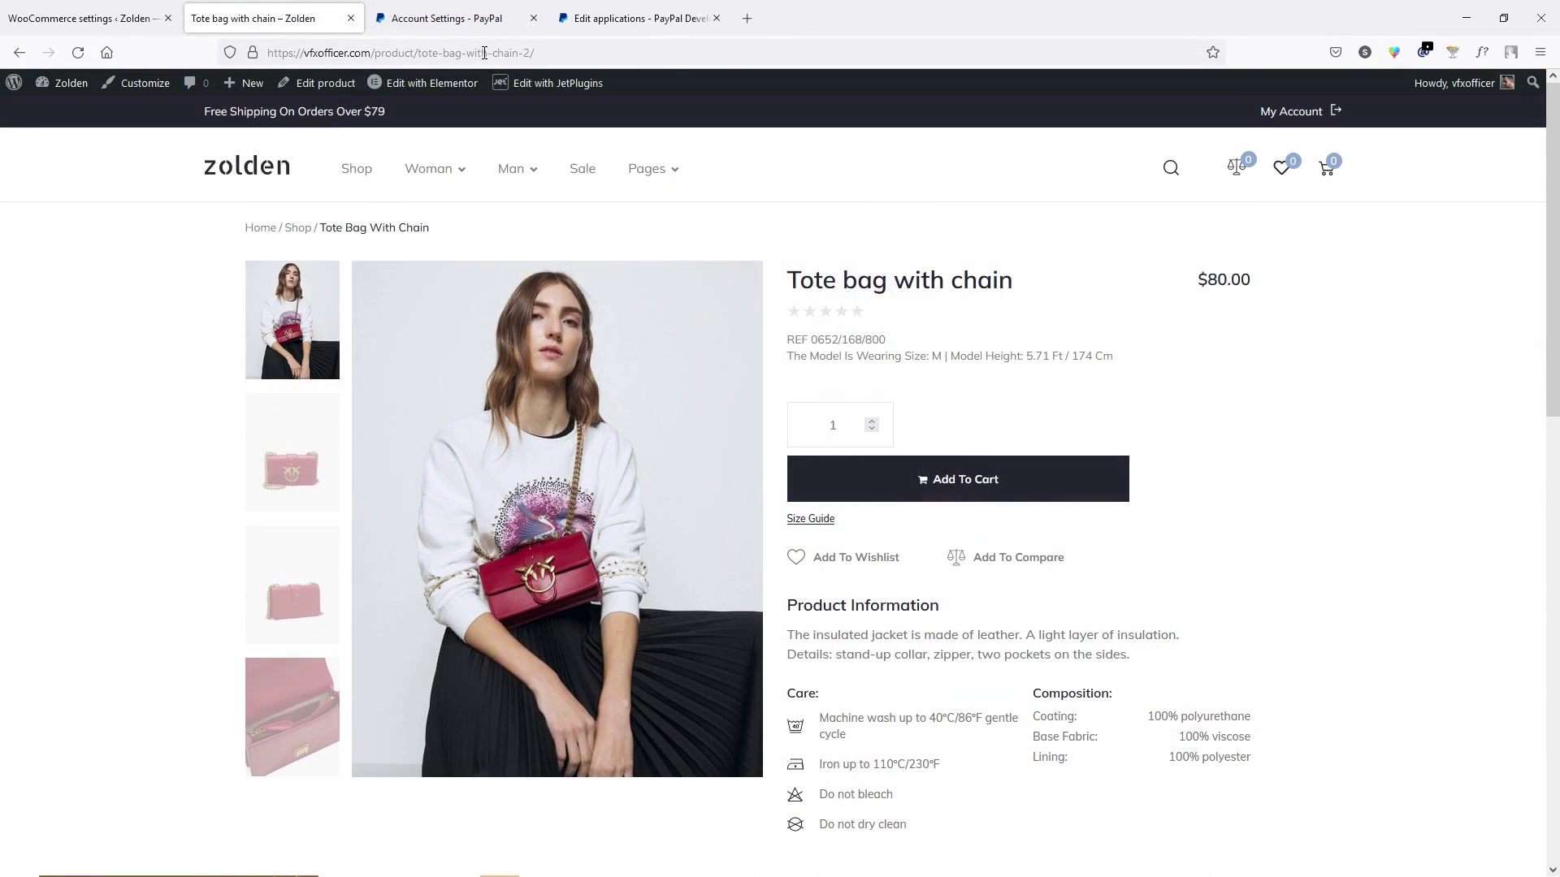
{"action": "left_click", "coordinate": [484, 52]}
{"action": "key", "text": "ctrl+c"}
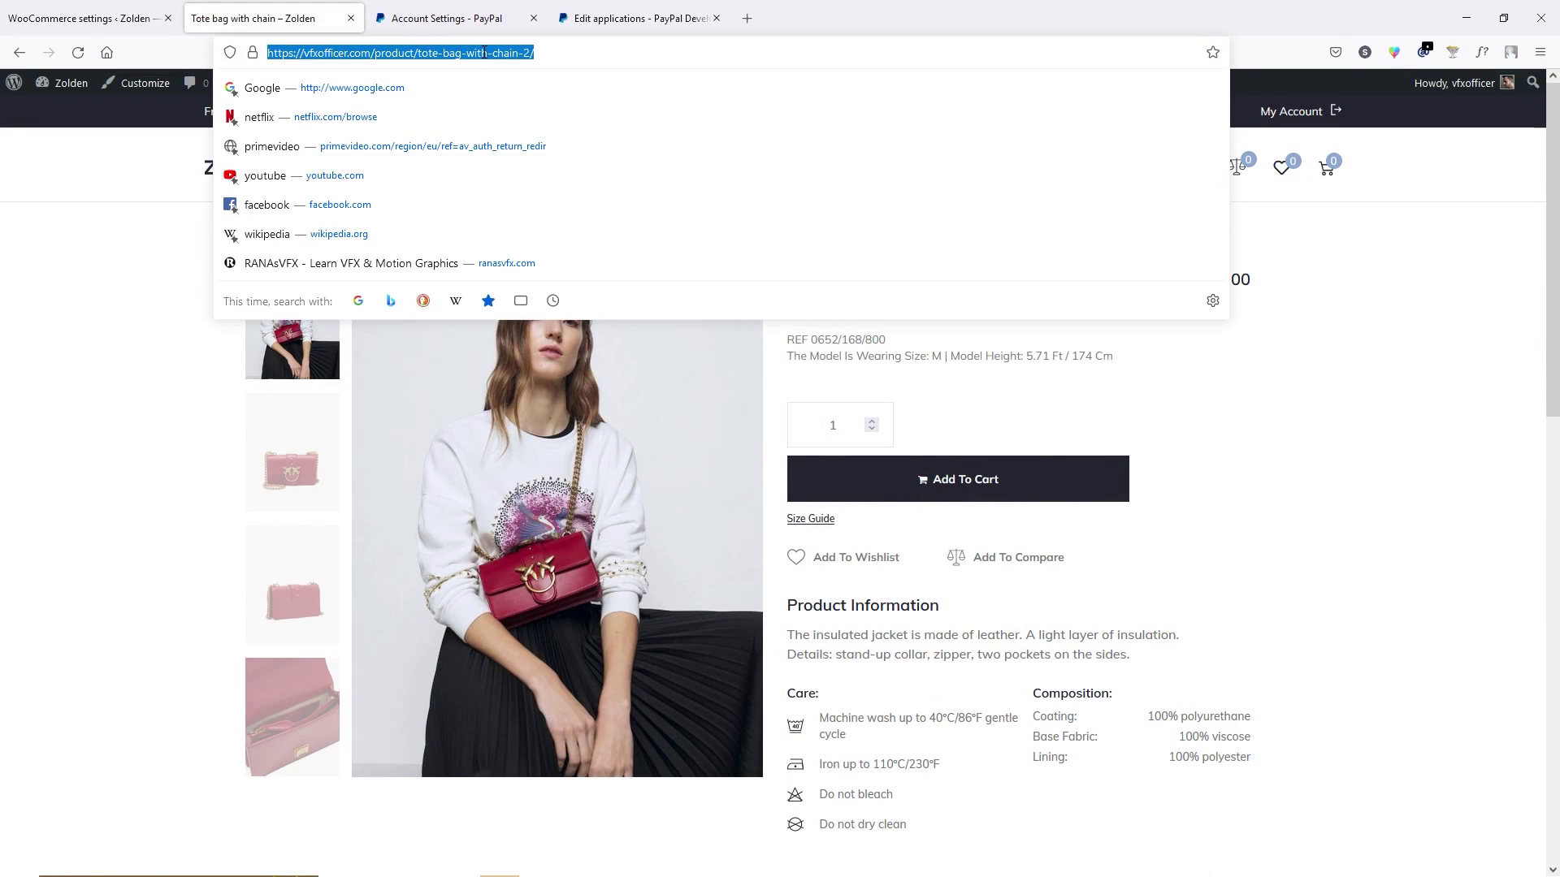
{"action": "left_click", "coordinate": [1430, 396]}
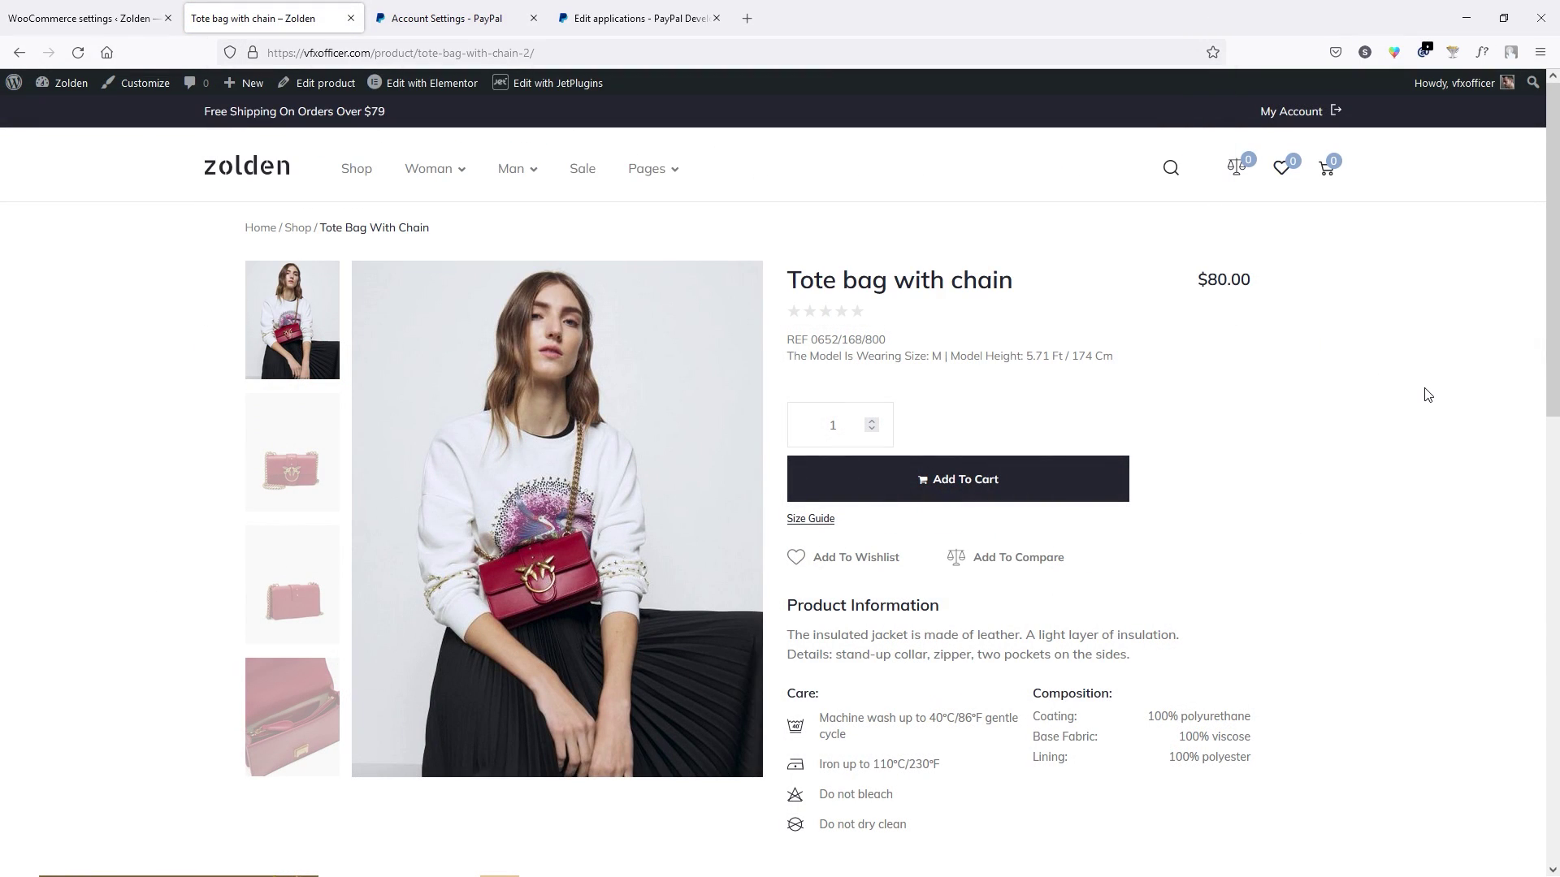
{"action": "left_click", "coordinate": [1541, 52]}
{"action": "left_click", "coordinate": [1390, 173]}
{"action": "key", "text": "ctrl+v"}
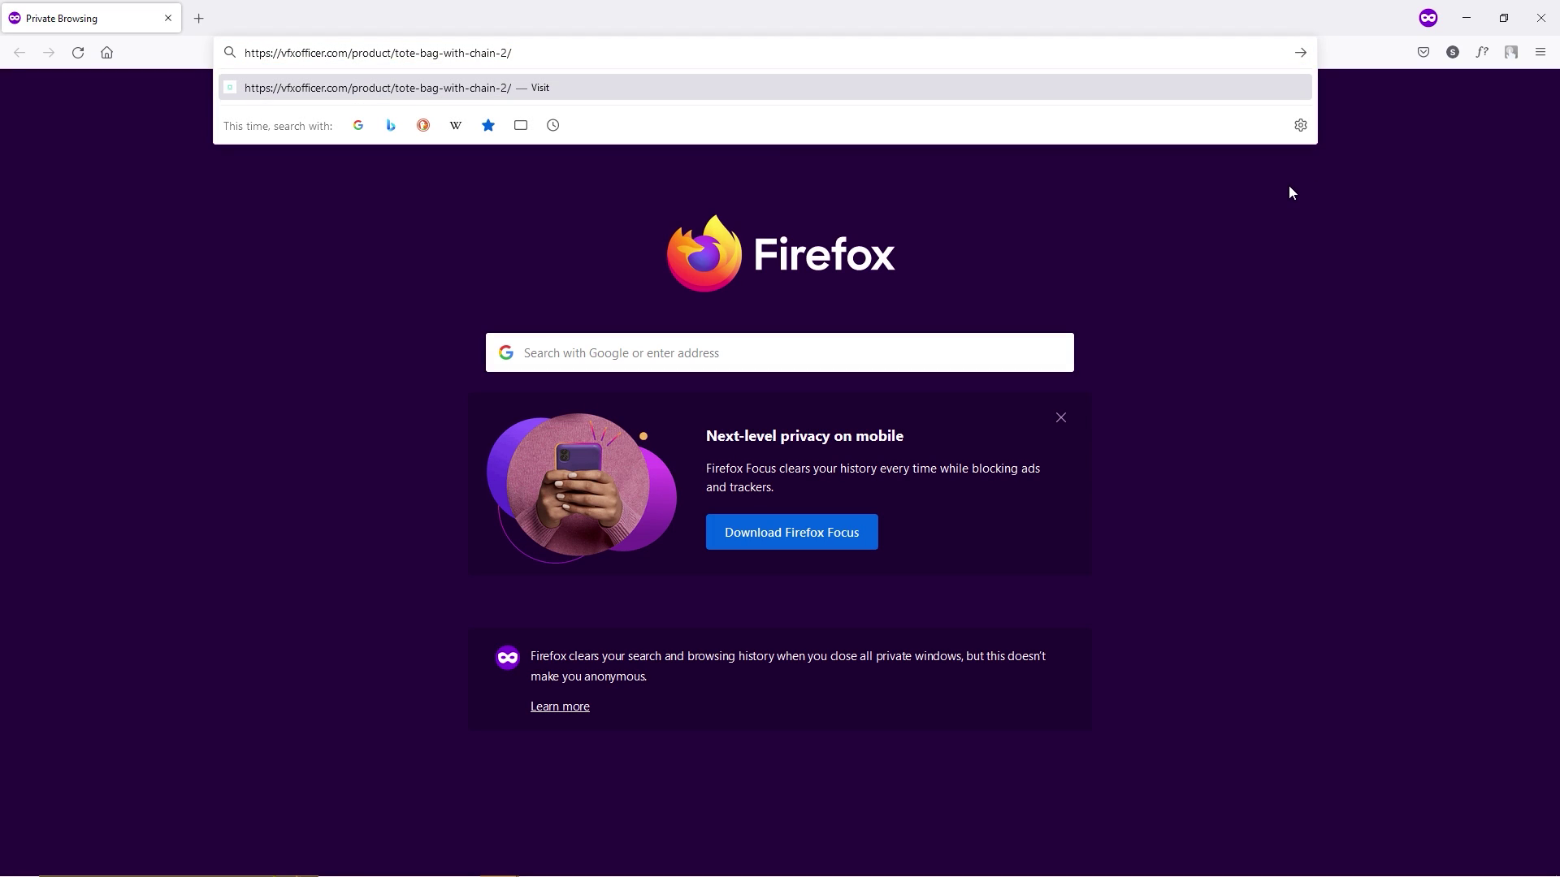
{"action": "key", "text": "Return"}
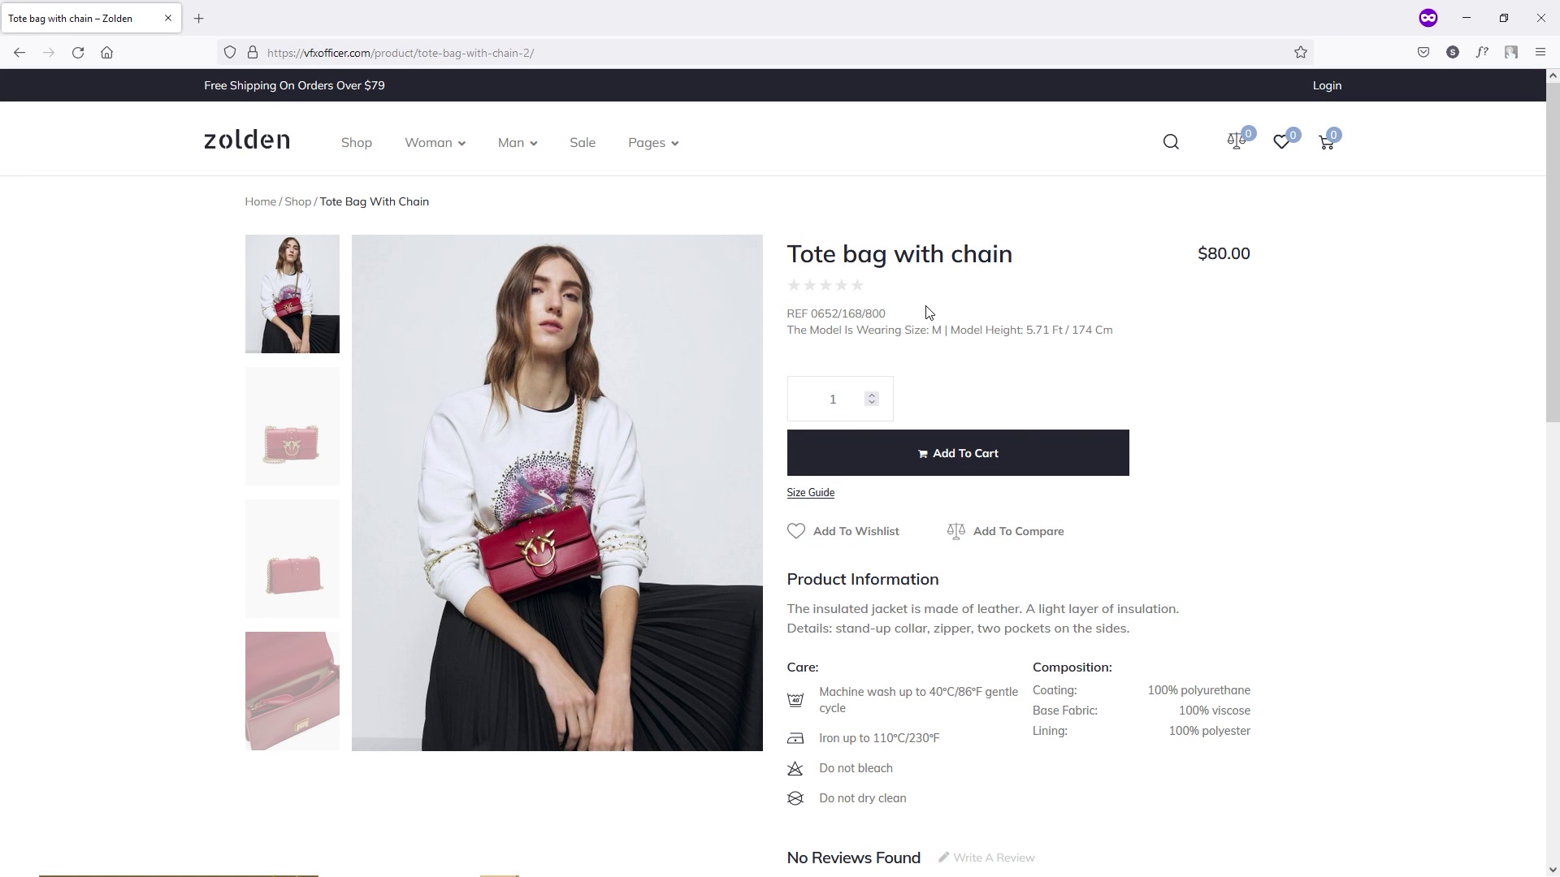
Add the Tote bag with chain to the cart and view the cart with free shipping and PayPal checkout.
{"action": "left_click", "coordinate": [890, 470]}
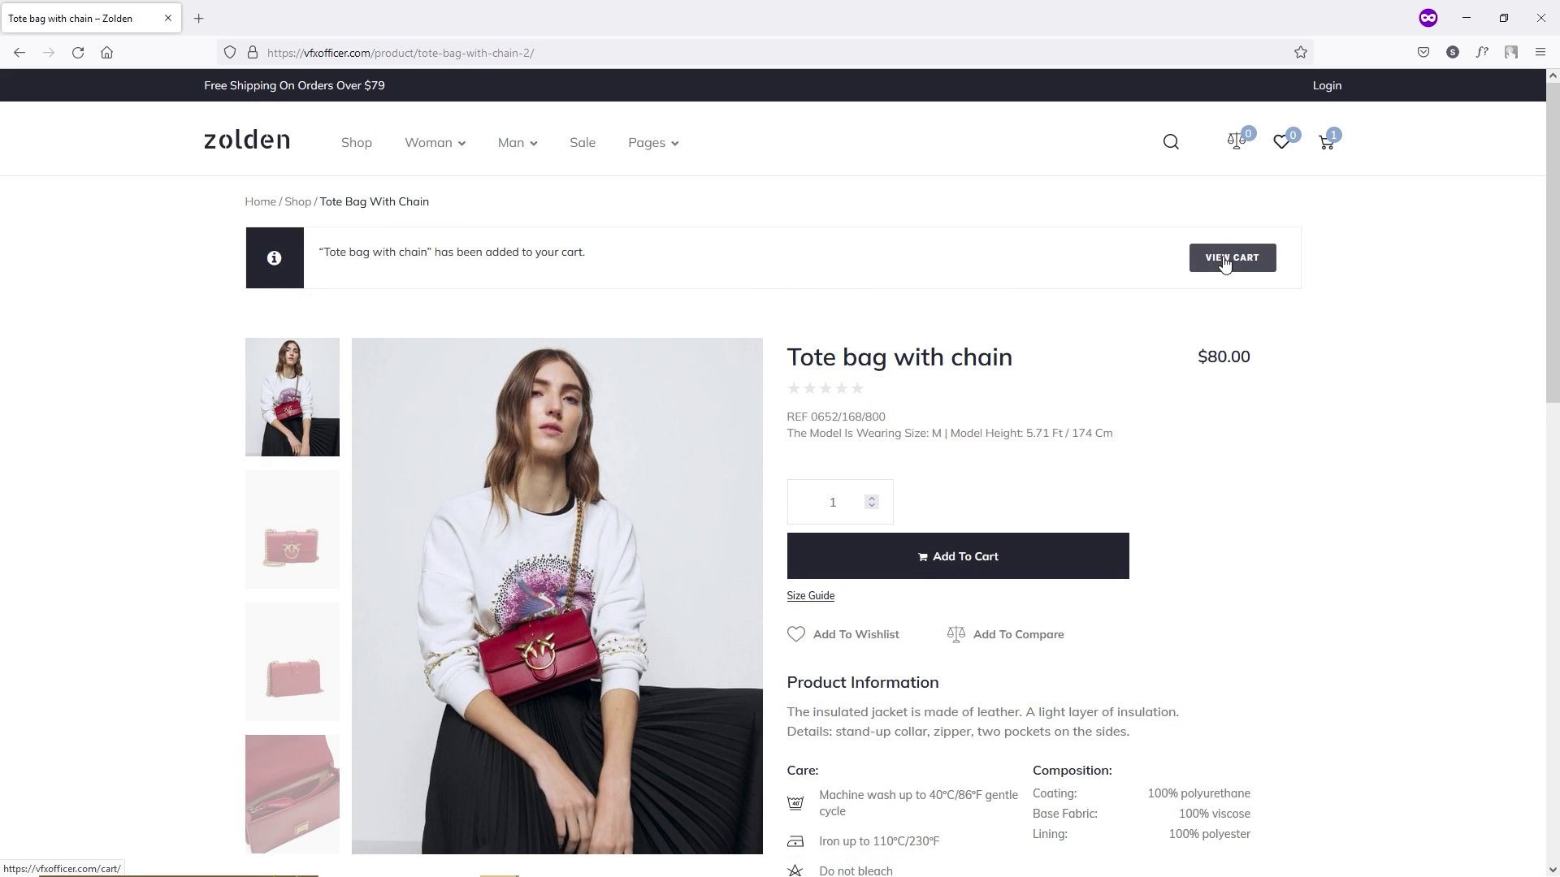
{"action": "left_click", "coordinate": [1226, 258]}
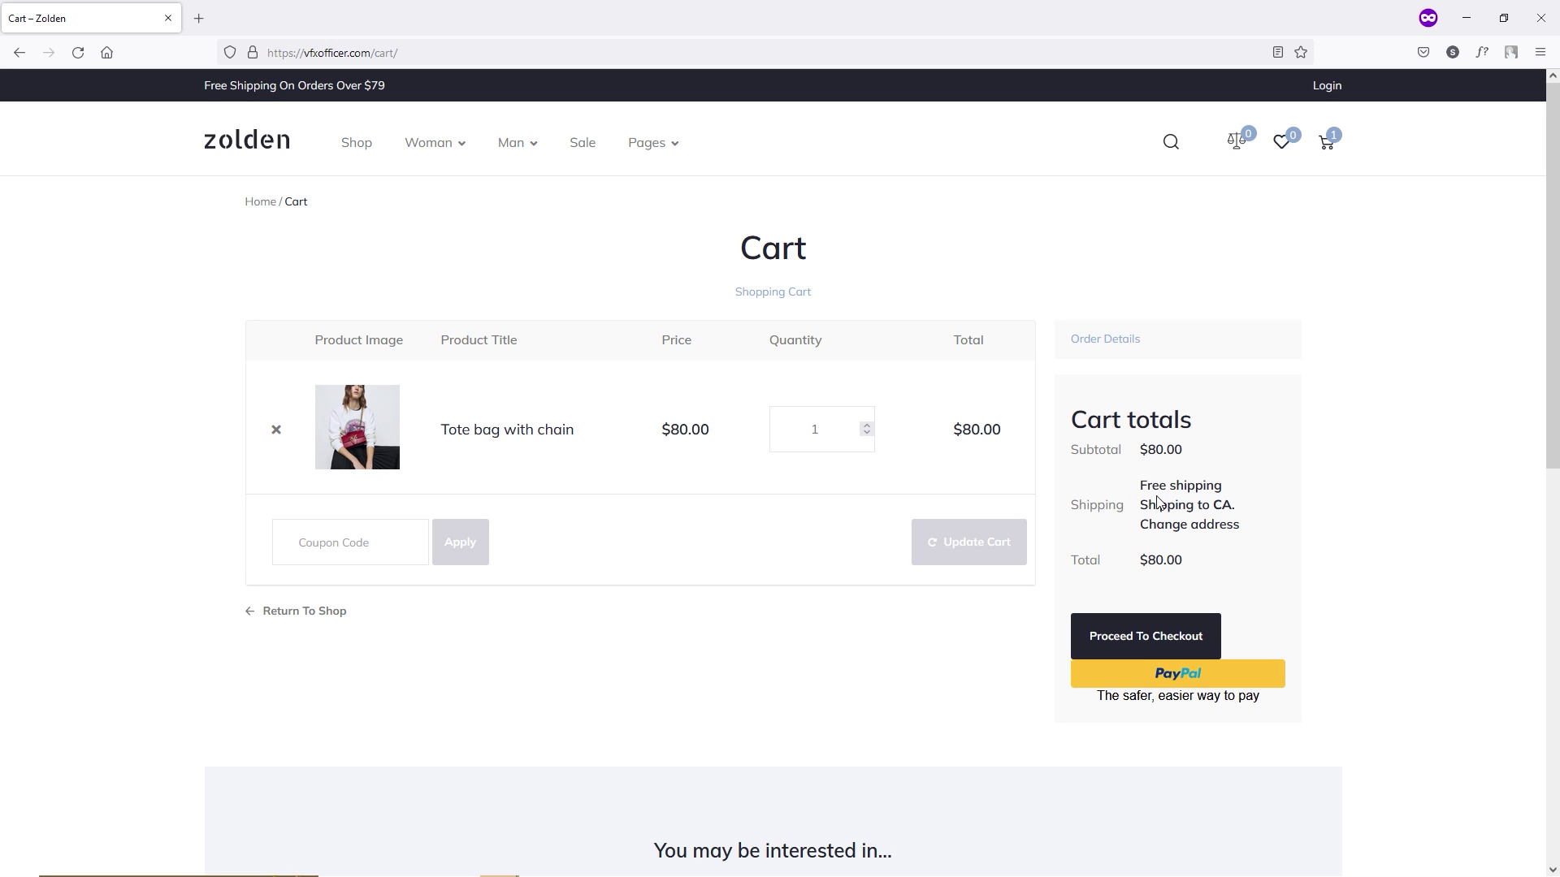
{"action": "left_click_drag", "start_coordinate": [1142, 486], "coordinate": [1251, 498]}
{"action": "left_click", "coordinate": [1202, 514]}
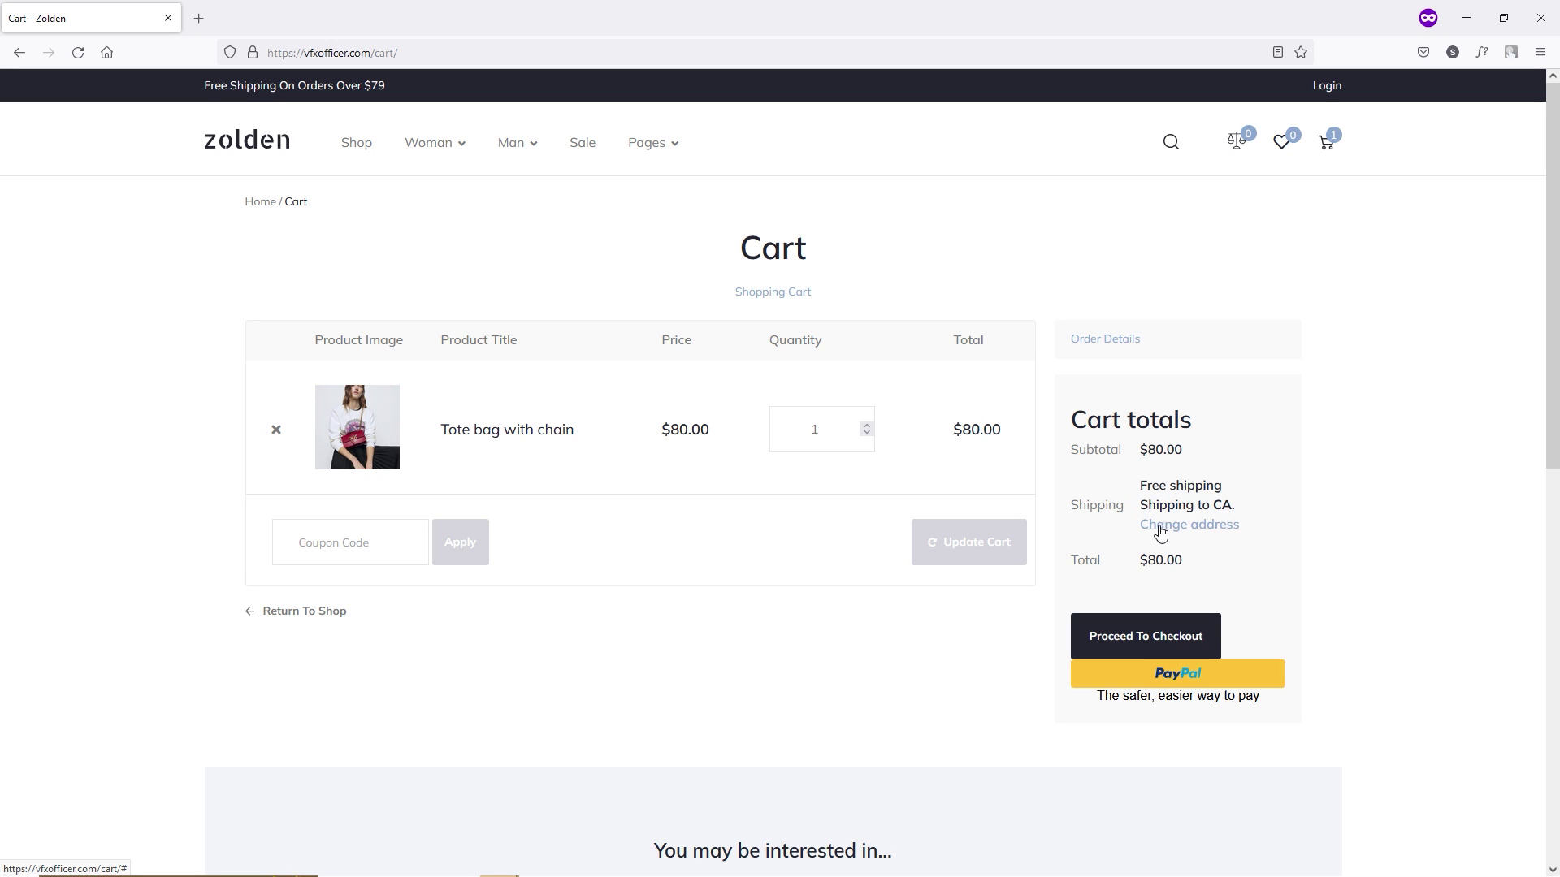
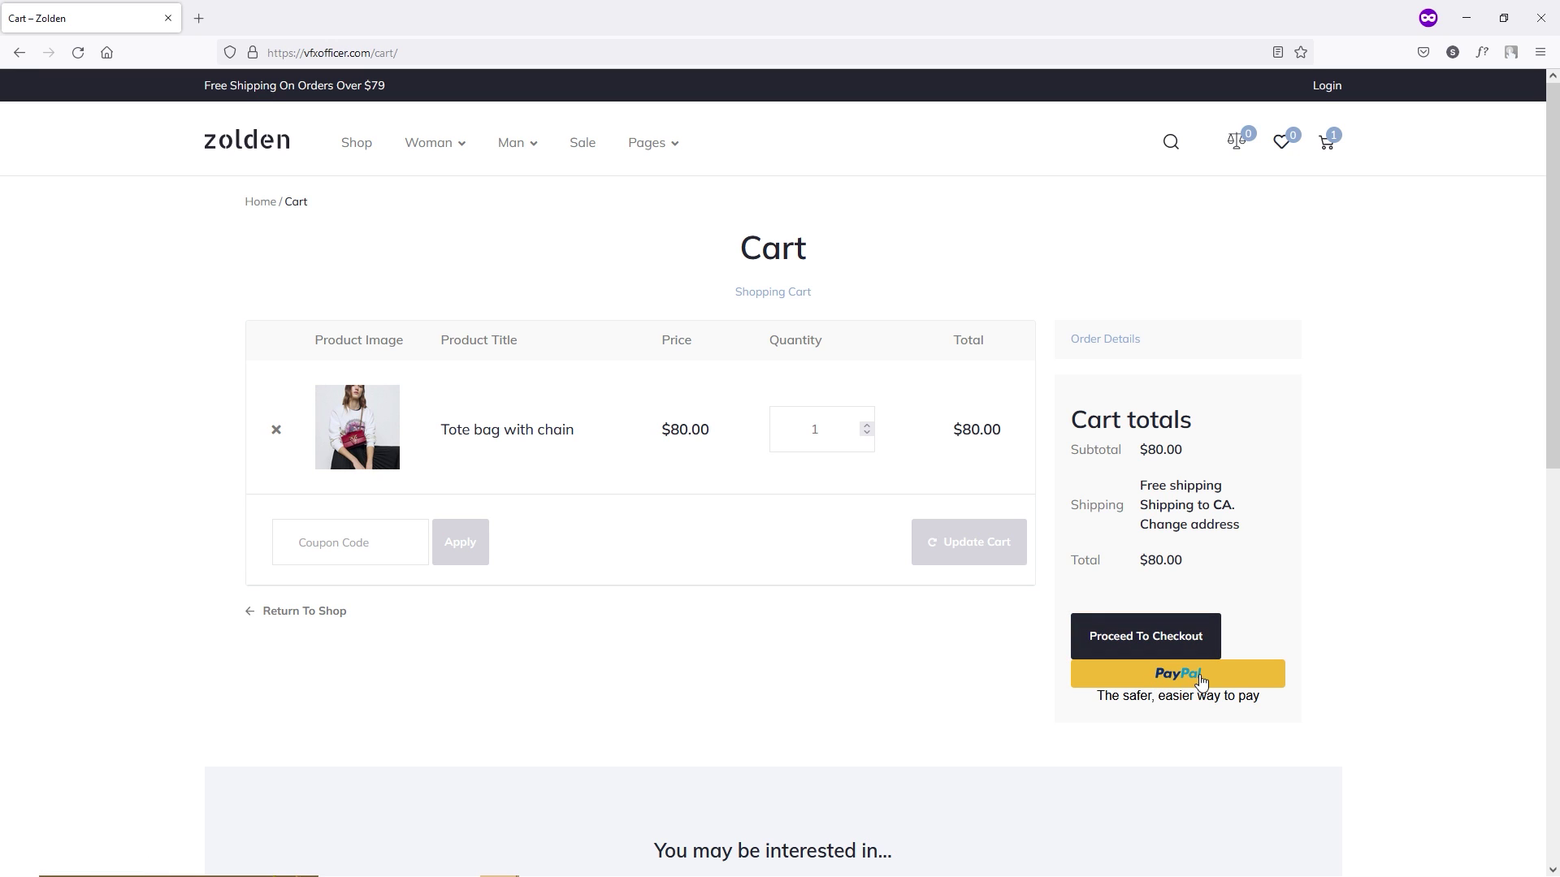
Proceed to checkout and enter the billing name and street address, city, state and ZIP.
{"action": "left_click", "coordinate": [1177, 641]}
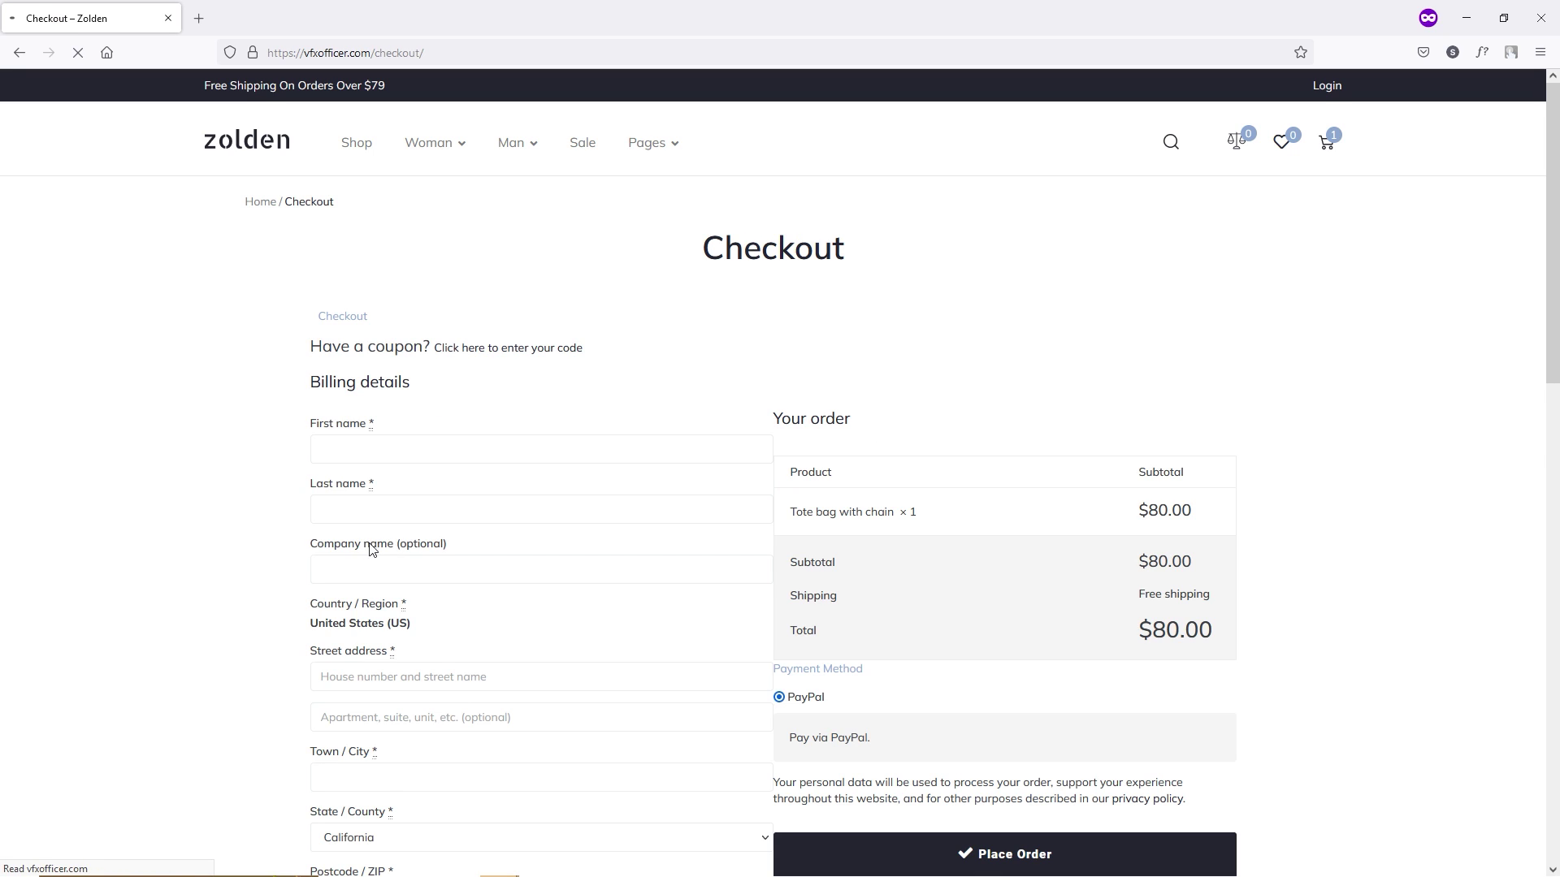
{"action": "scroll", "coordinate": [134, 466], "scroll_direction": "down", "scroll_amount": 3}
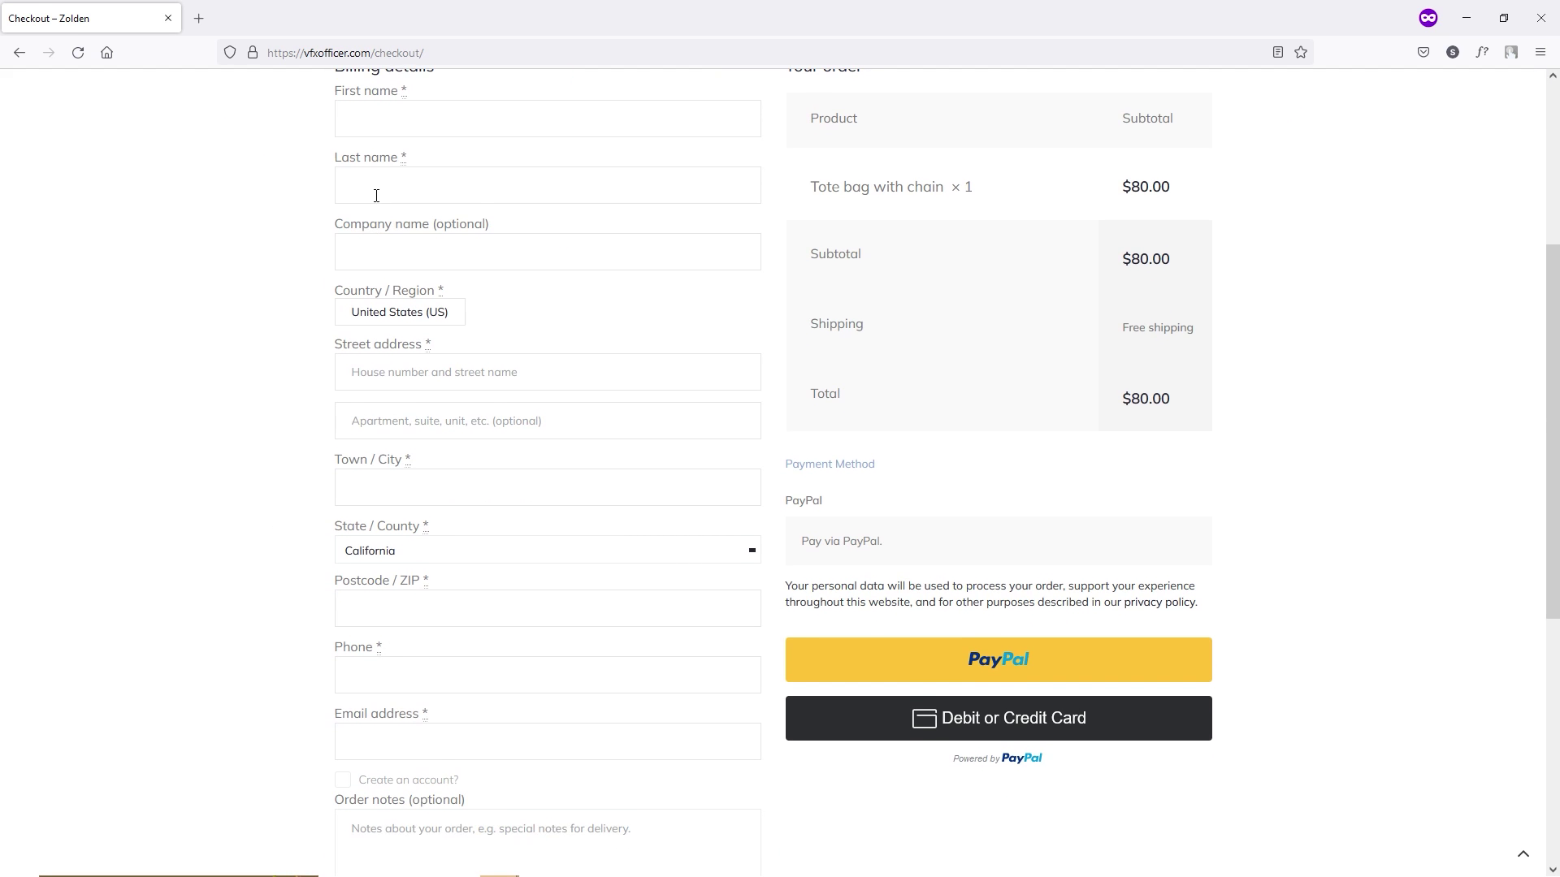
{"action": "left_click", "coordinate": [417, 194]}
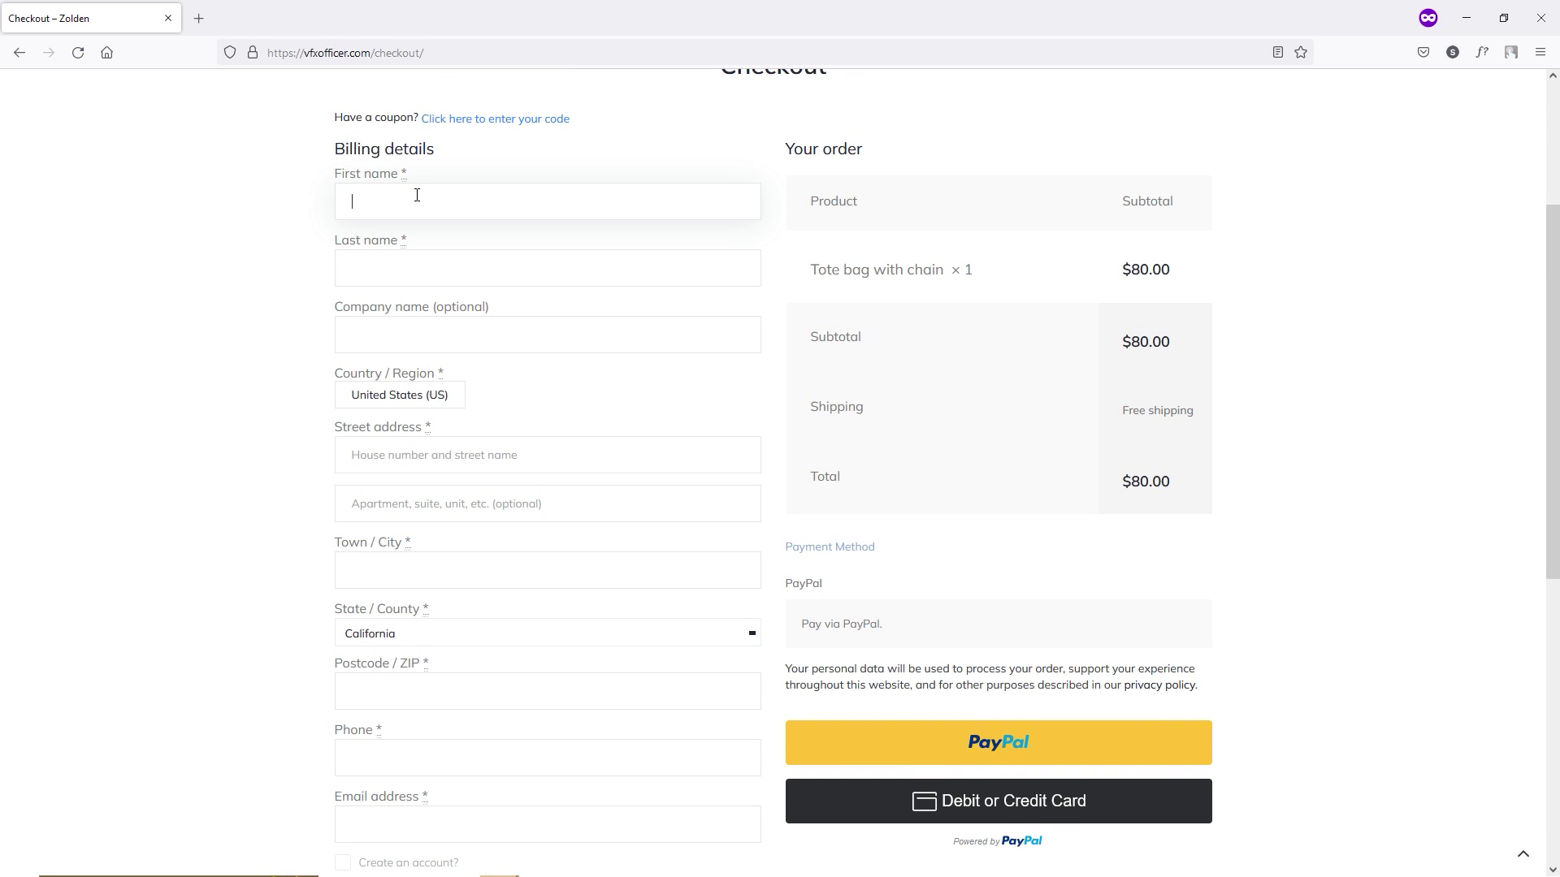
{"action": "type", "text": "singh"}
{"action": "key", "text": "Tab"}
{"action": "key", "text": "Tab"}
{"action": "key", "text": "Tab"}
{"action": "left_click", "coordinate": [402, 498]}
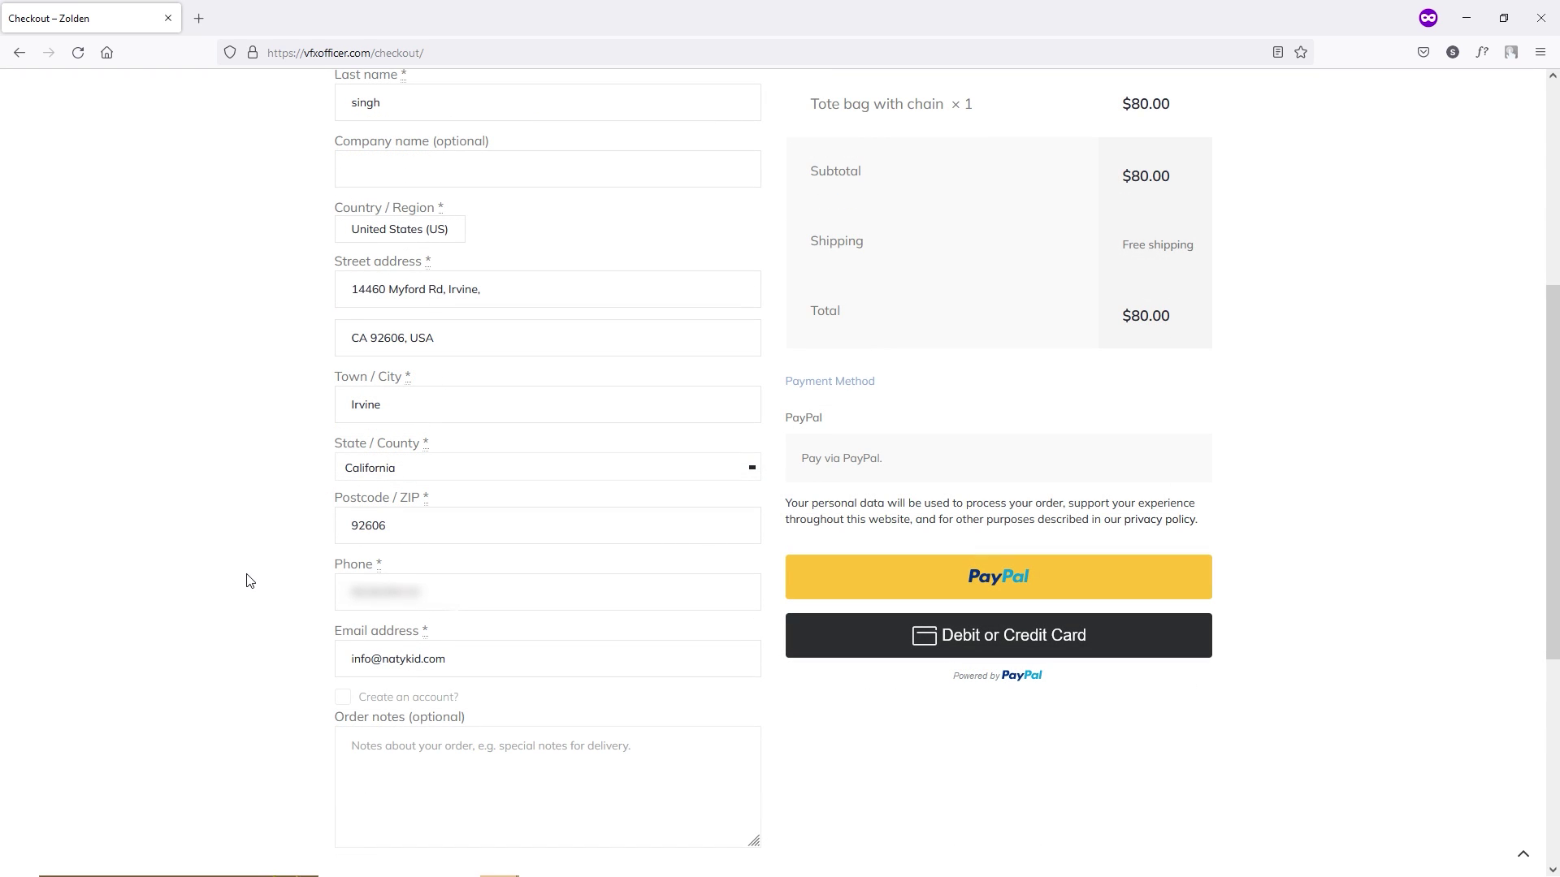
Review the checkout form and order summary showing the $80.00 tote bag with Free shipping.
{"action": "scroll", "coordinate": [256, 549], "scroll_direction": "up", "scroll_amount": 3}
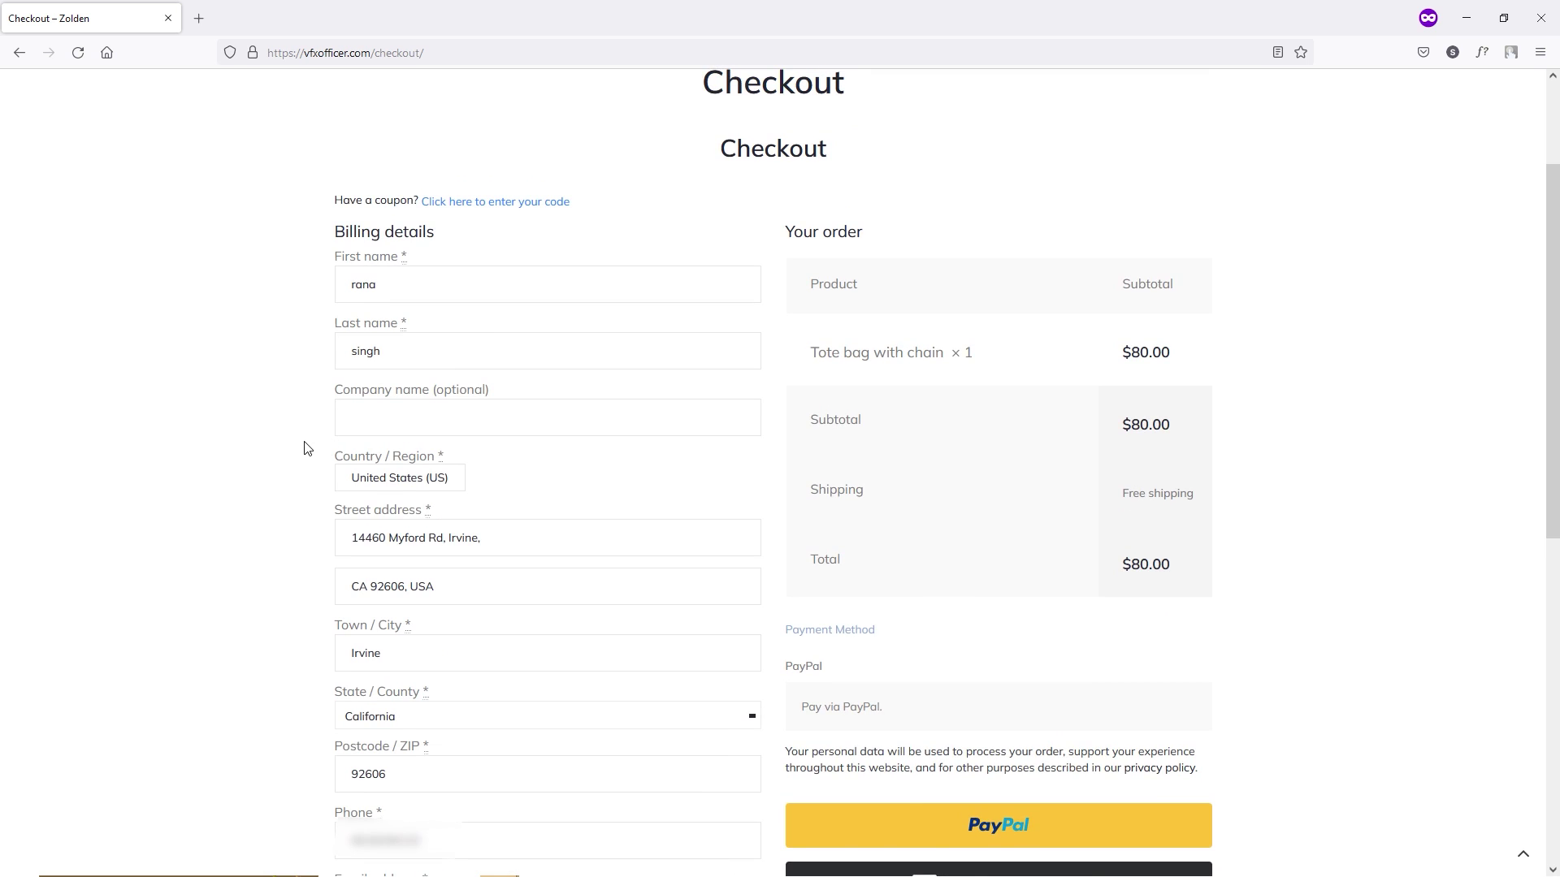
{"action": "scroll", "coordinate": [304, 442], "scroll_direction": "down", "scroll_amount": 3}
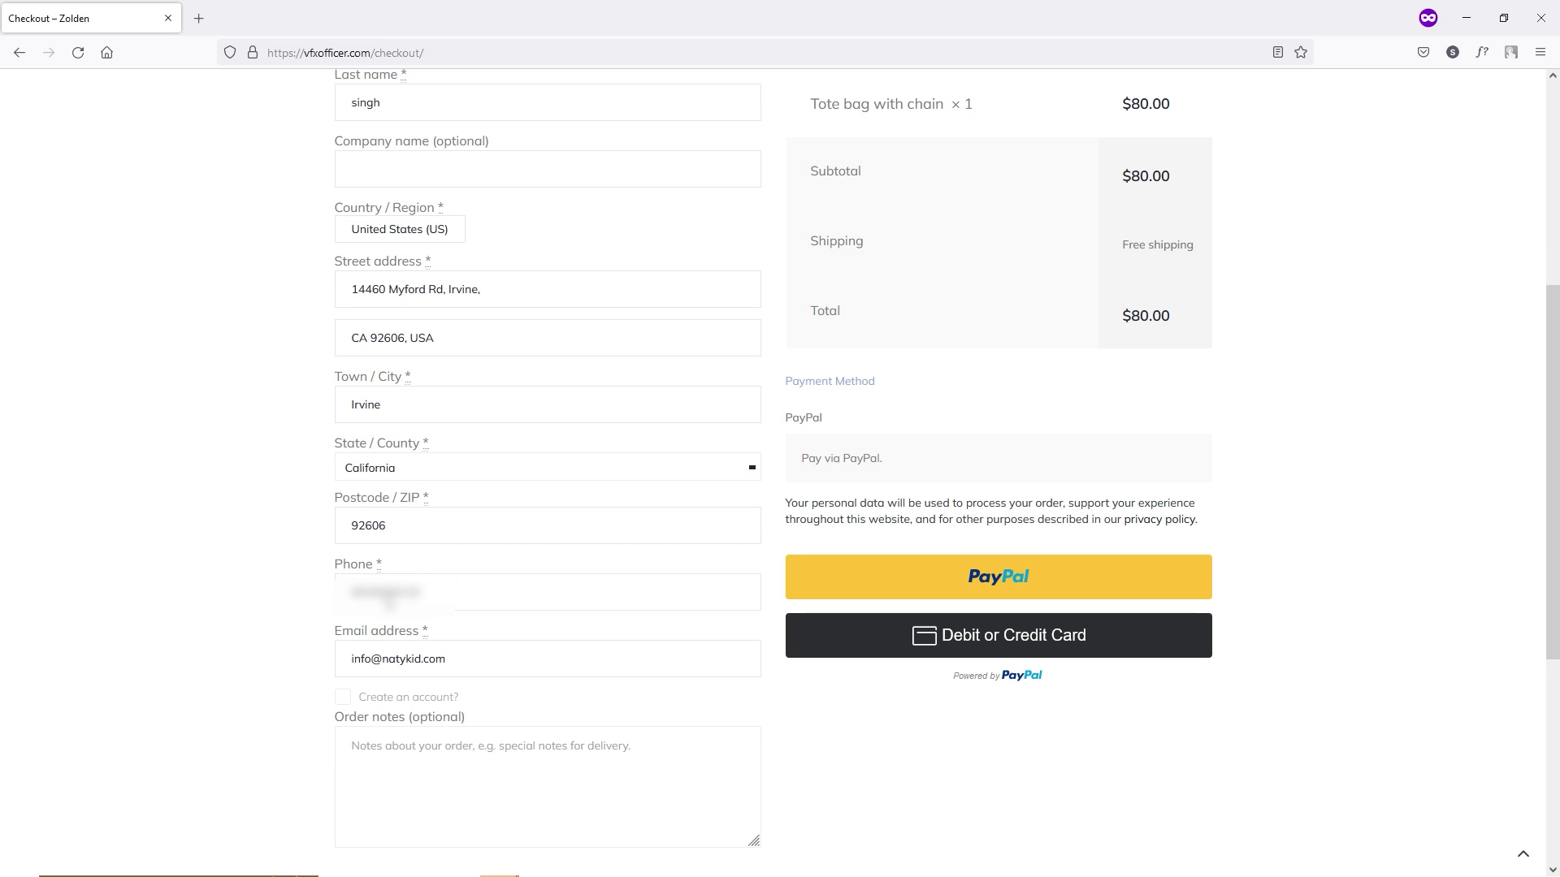
{"action": "scroll", "coordinate": [401, 365], "scroll_direction": "up", "scroll_amount": 3}
{"action": "scroll", "coordinate": [438, 585], "scroll_direction": "down", "scroll_amount": 4}
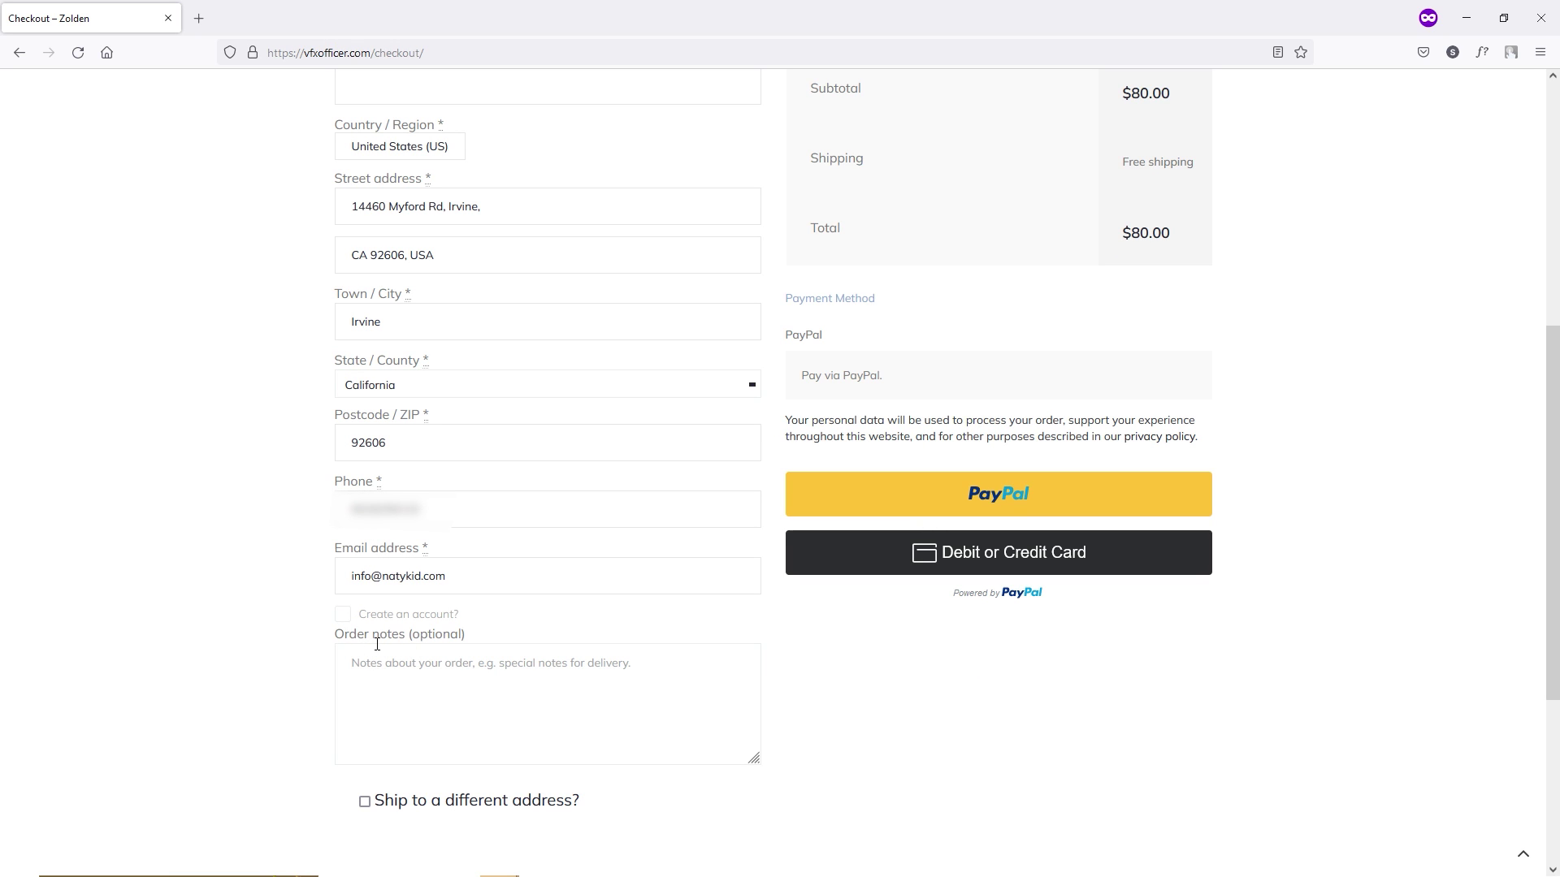
{"action": "left_click", "coordinate": [426, 662]}
{"action": "scroll", "coordinate": [210, 658], "scroll_direction": "down", "scroll_amount": 3}
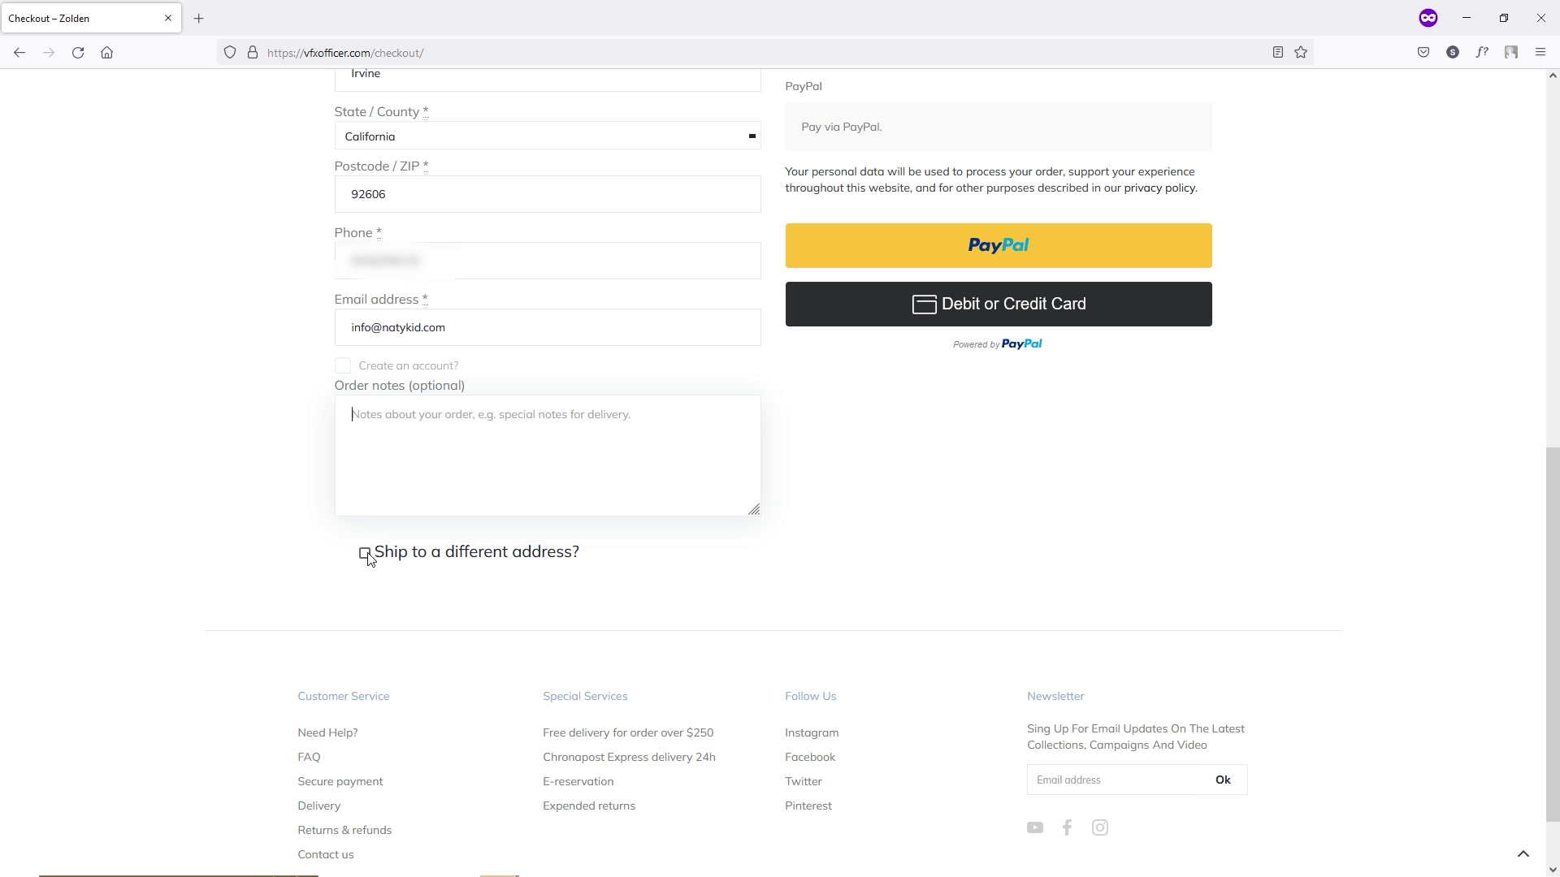
{"action": "scroll", "coordinate": [536, 620], "scroll_direction": "up", "scroll_amount": 7}
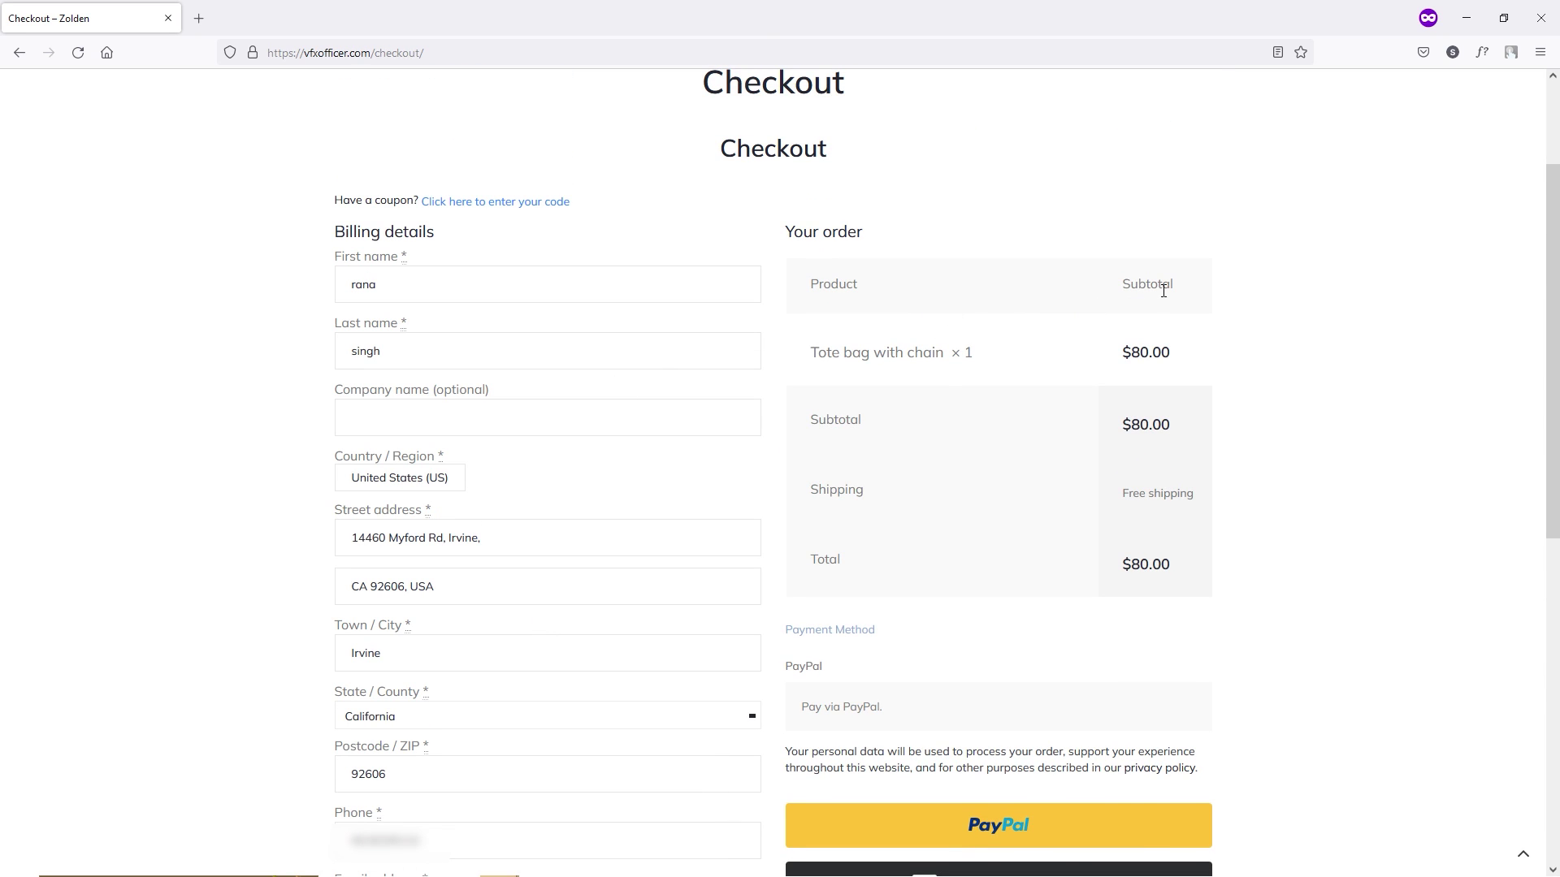
{"action": "left_click_drag", "start_coordinate": [1121, 353], "coordinate": [1158, 355]}
{"action": "left_click_drag", "start_coordinate": [1137, 502], "coordinate": [1202, 522]}
{"action": "left_click", "coordinate": [1201, 523]}
{"action": "scroll", "coordinate": [1240, 597], "scroll_direction": "down", "scroll_amount": 2}
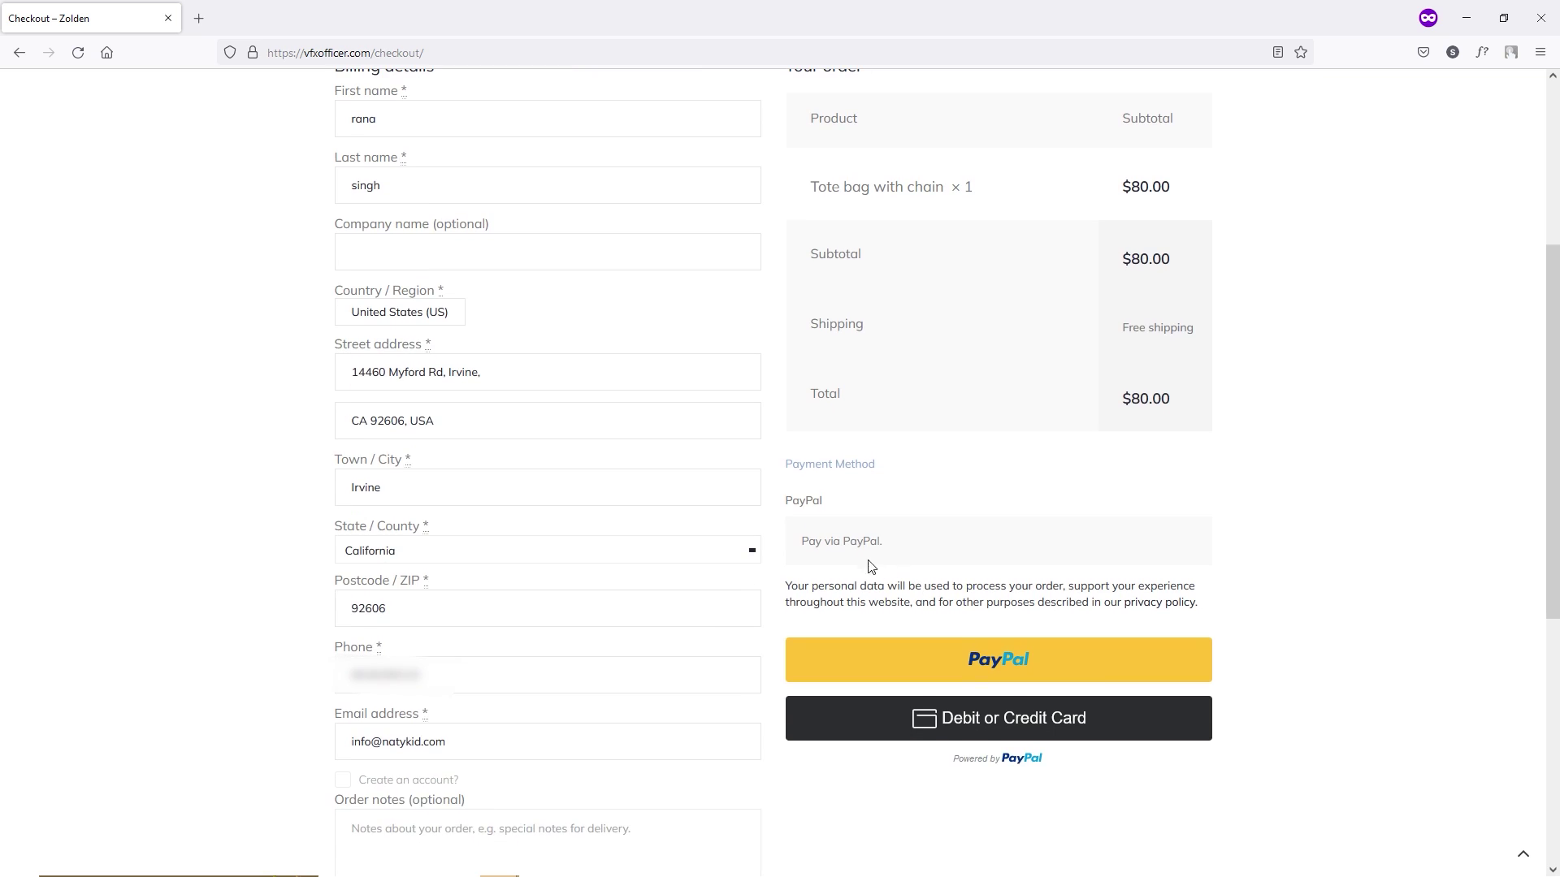
{"action": "scroll", "coordinate": [893, 552], "scroll_direction": "down", "scroll_amount": 1}
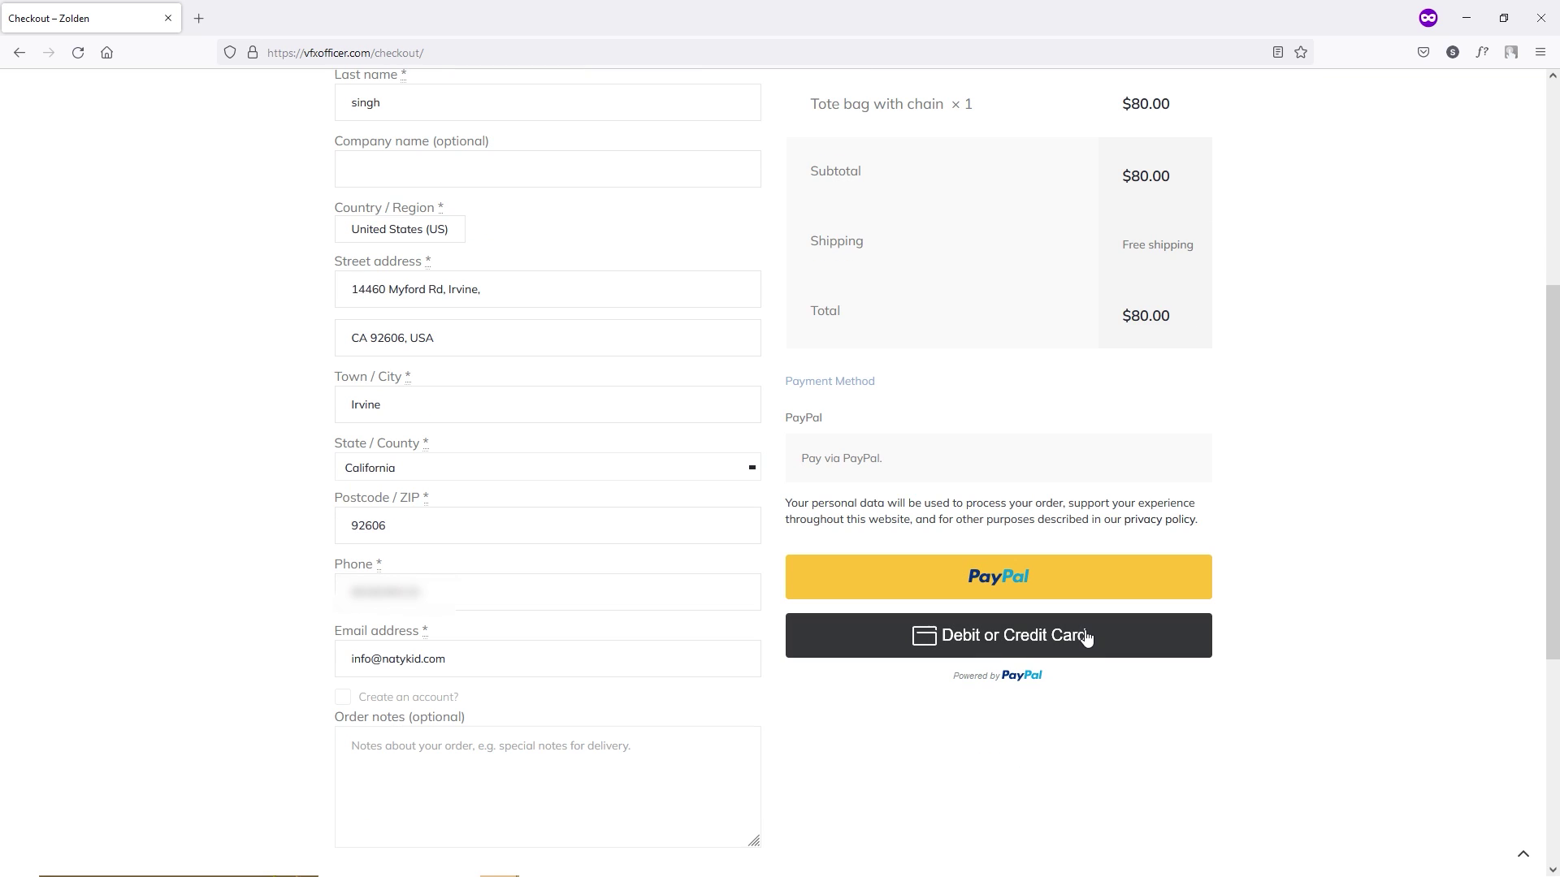
{"action": "scroll", "coordinate": [1108, 448], "scroll_direction": "up", "scroll_amount": 3}
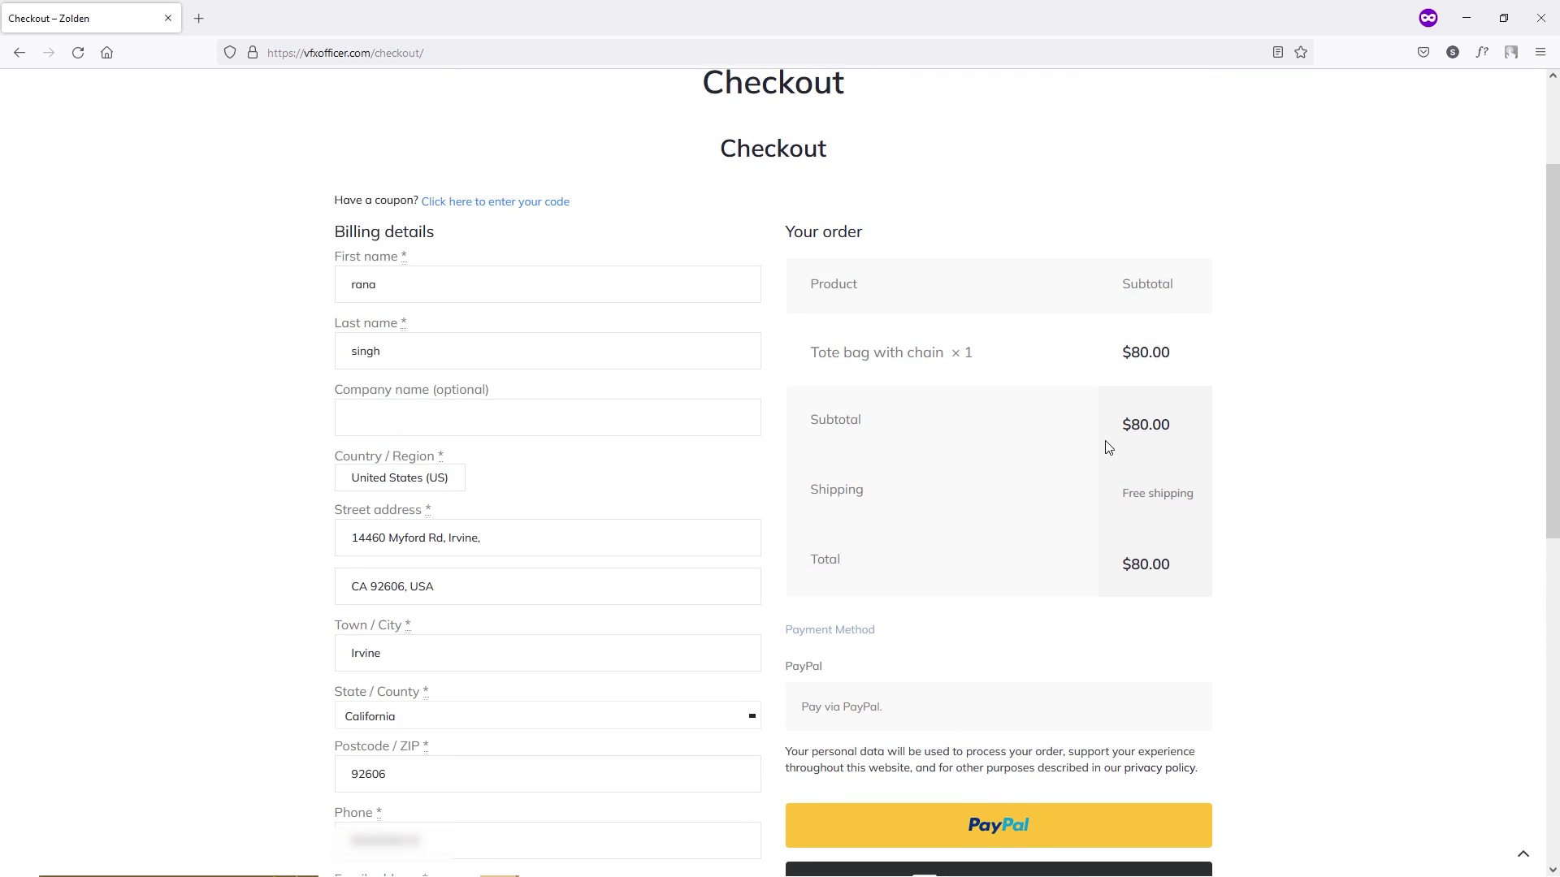
{"action": "scroll", "coordinate": [1113, 445], "scroll_direction": "down", "scroll_amount": 4}
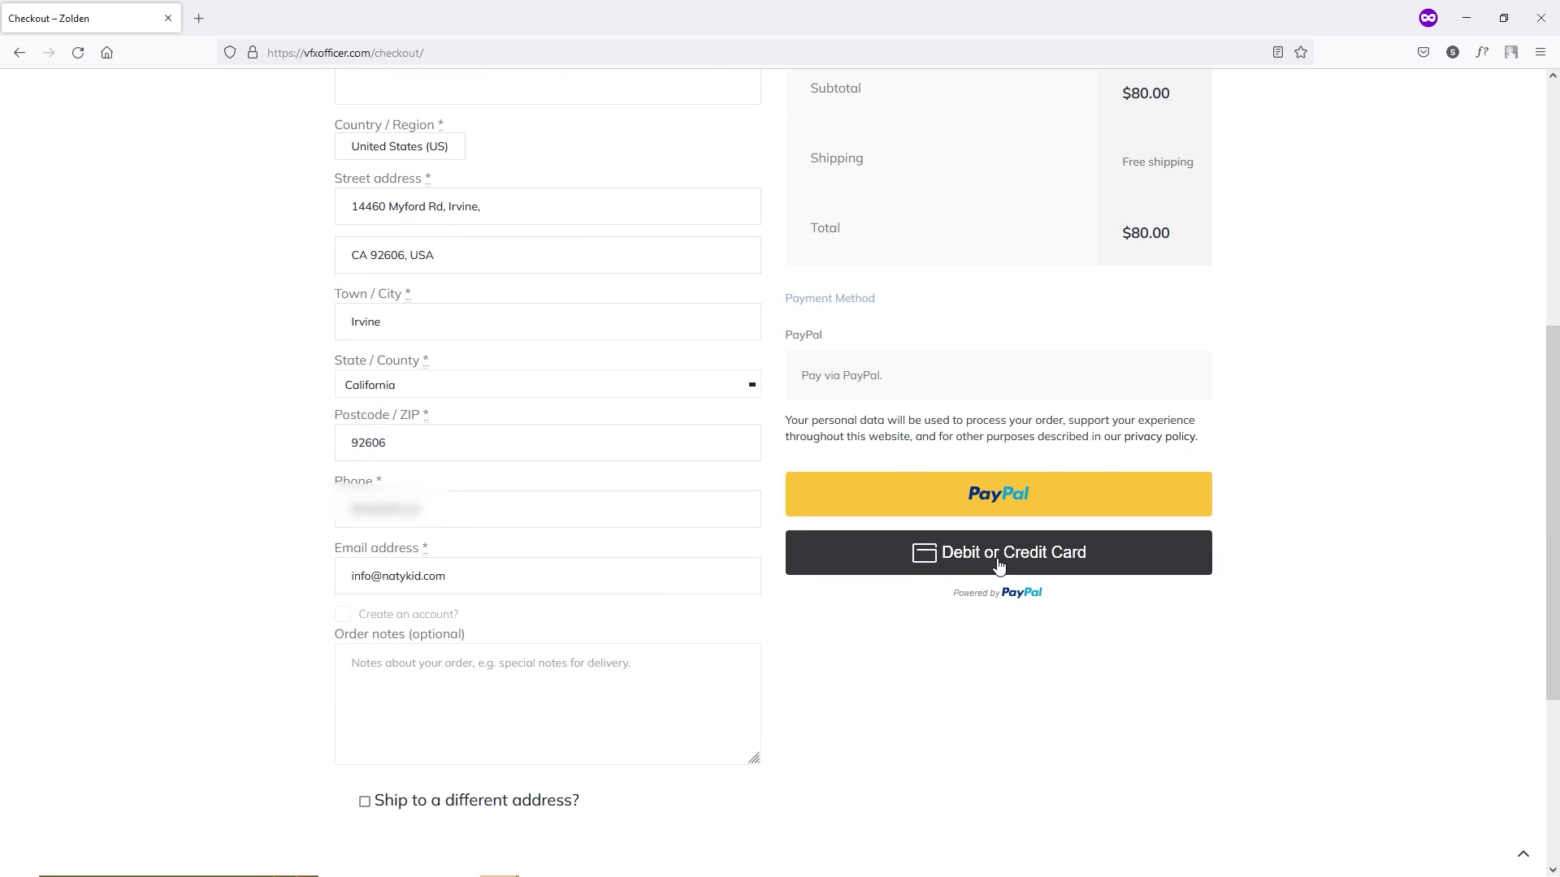
Attempt debit or credit card payment, which fails with a PAYEE_ACCOUNT_INVALID payee.merchant_id error.
{"action": "left_click", "coordinate": [1050, 571]}
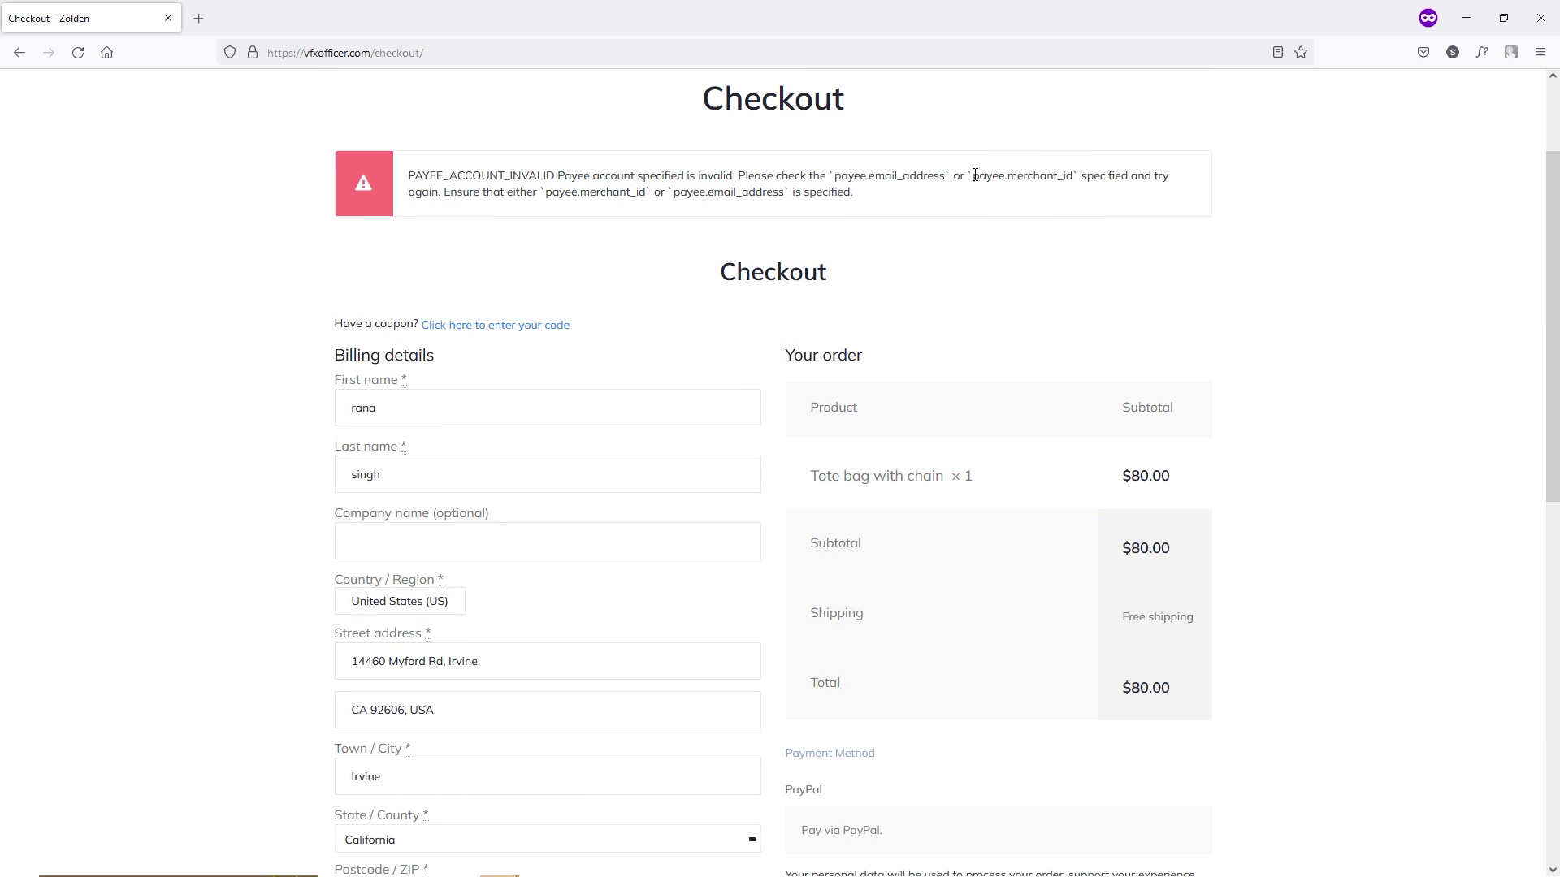
{"action": "left_click_drag", "start_coordinate": [973, 175], "coordinate": [1073, 182]}
{"action": "left_click", "coordinate": [913, 182]}
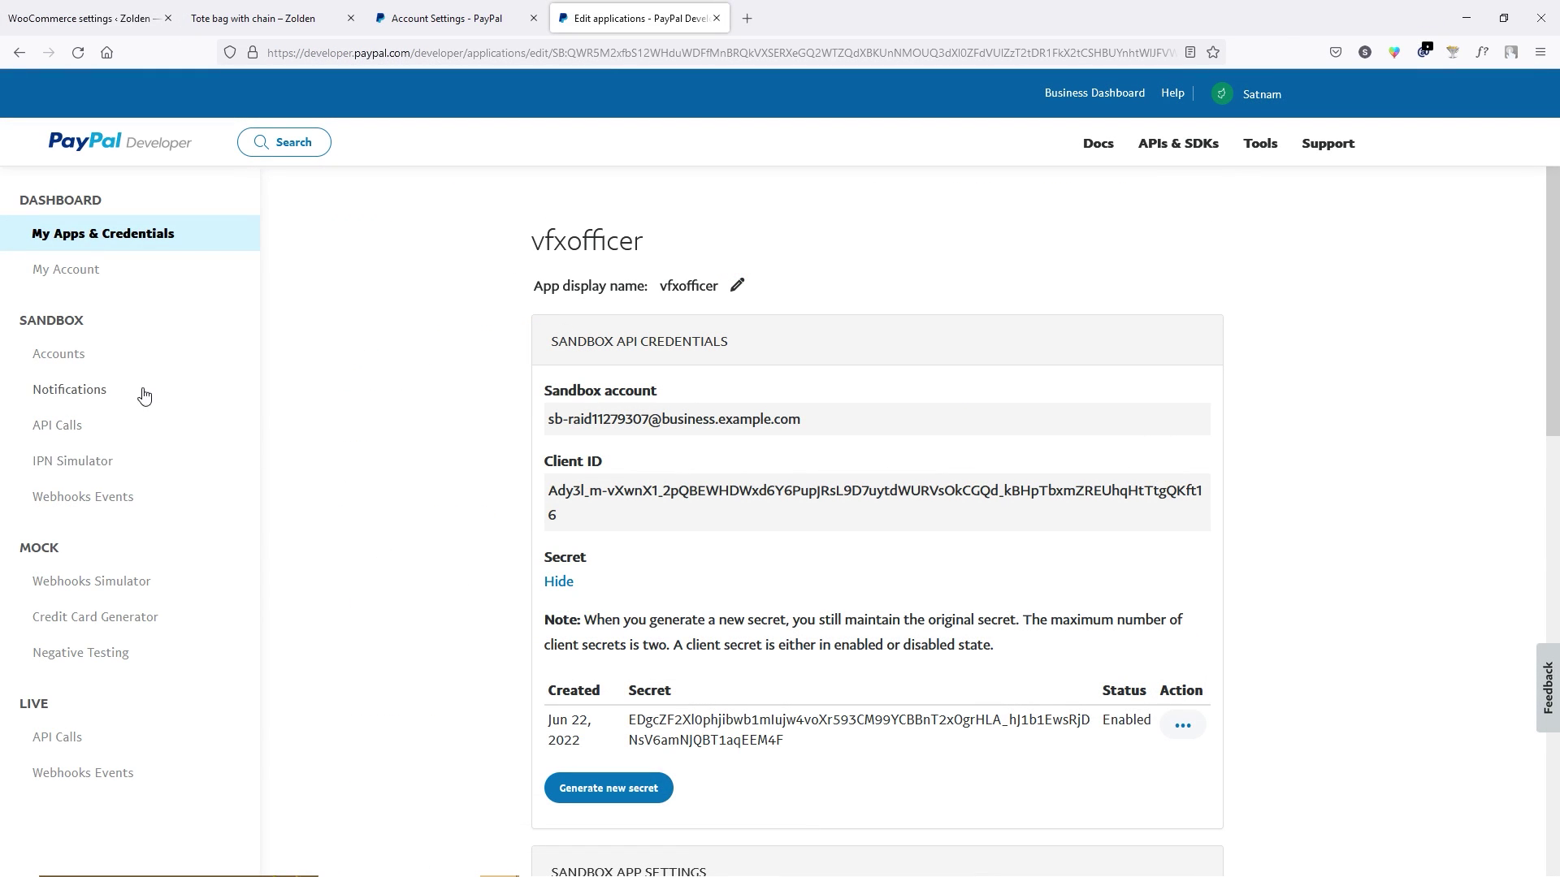
Open the sandbox business account's details from the PayPal Sandbox Accounts list.
{"action": "left_click", "coordinate": [75, 360]}
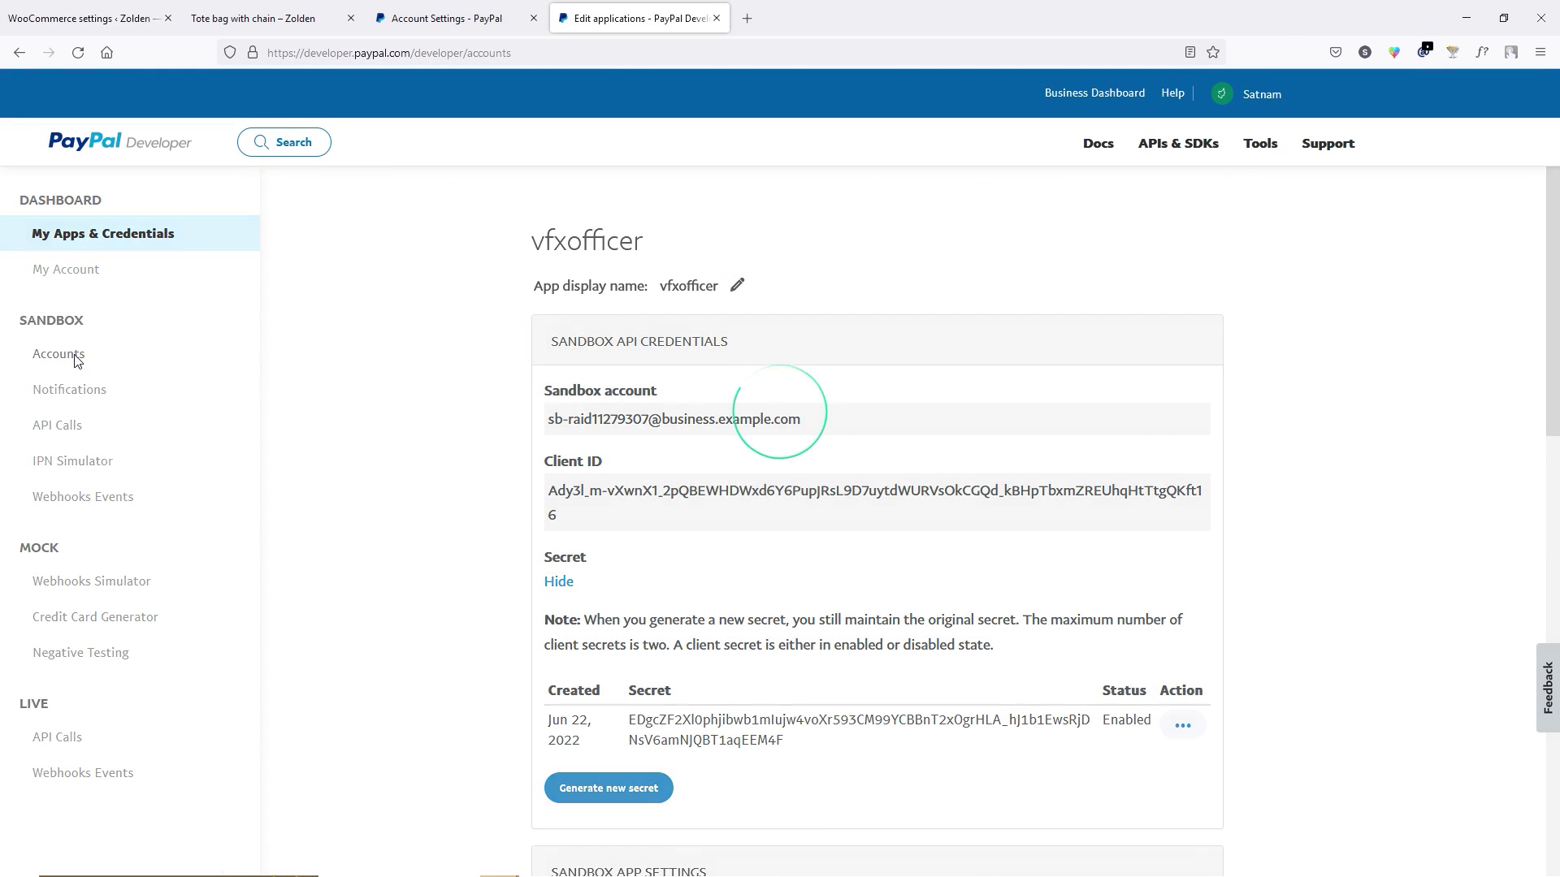
{"action": "left_click", "coordinate": [1121, 696]}
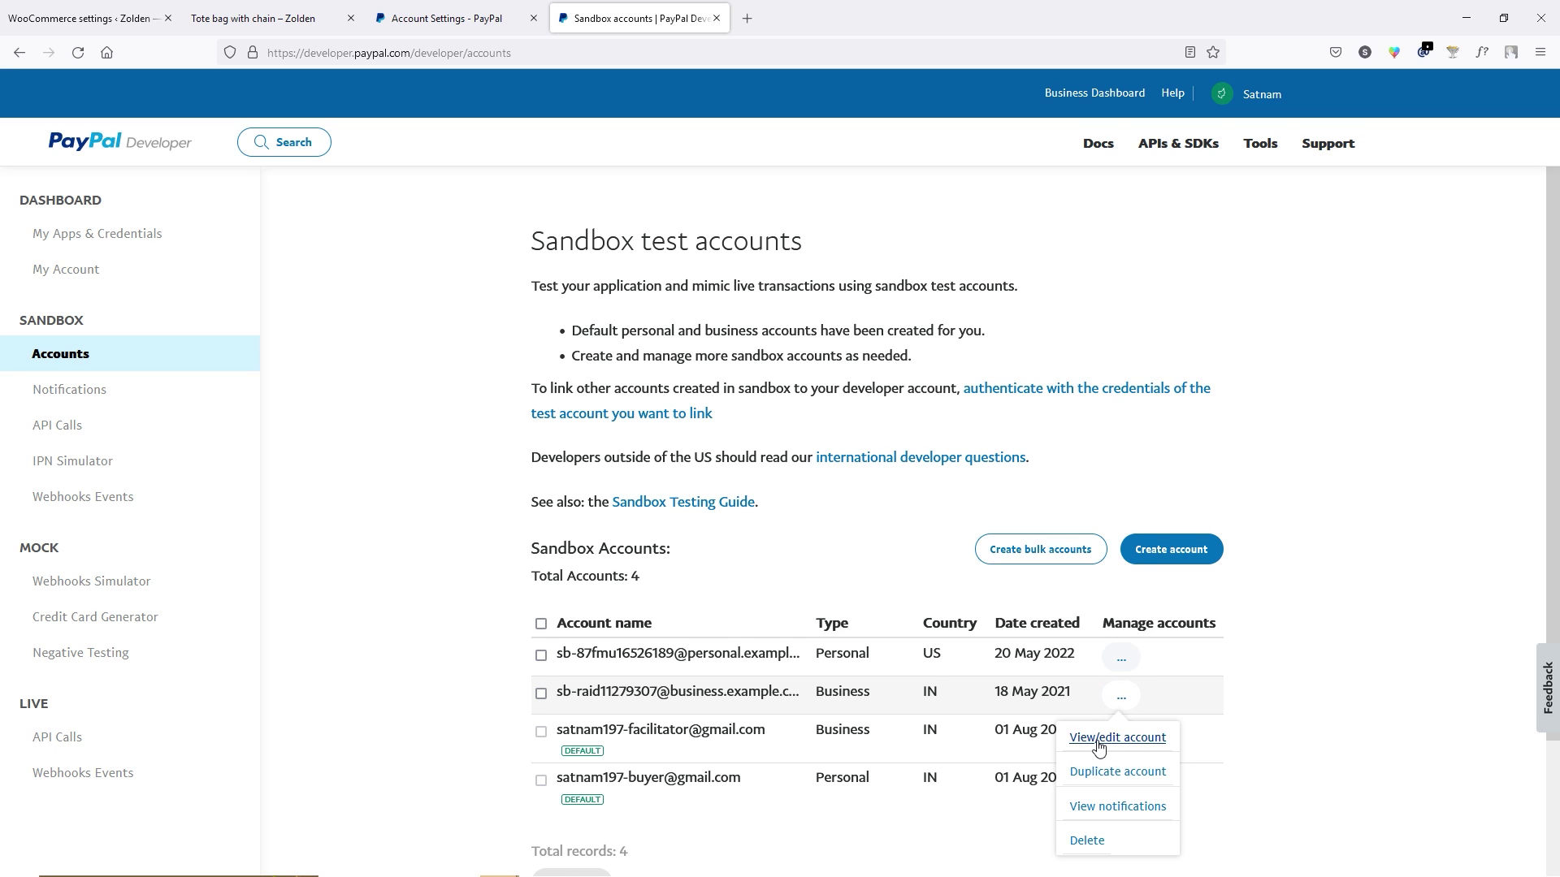
{"action": "left_click", "coordinate": [1096, 744]}
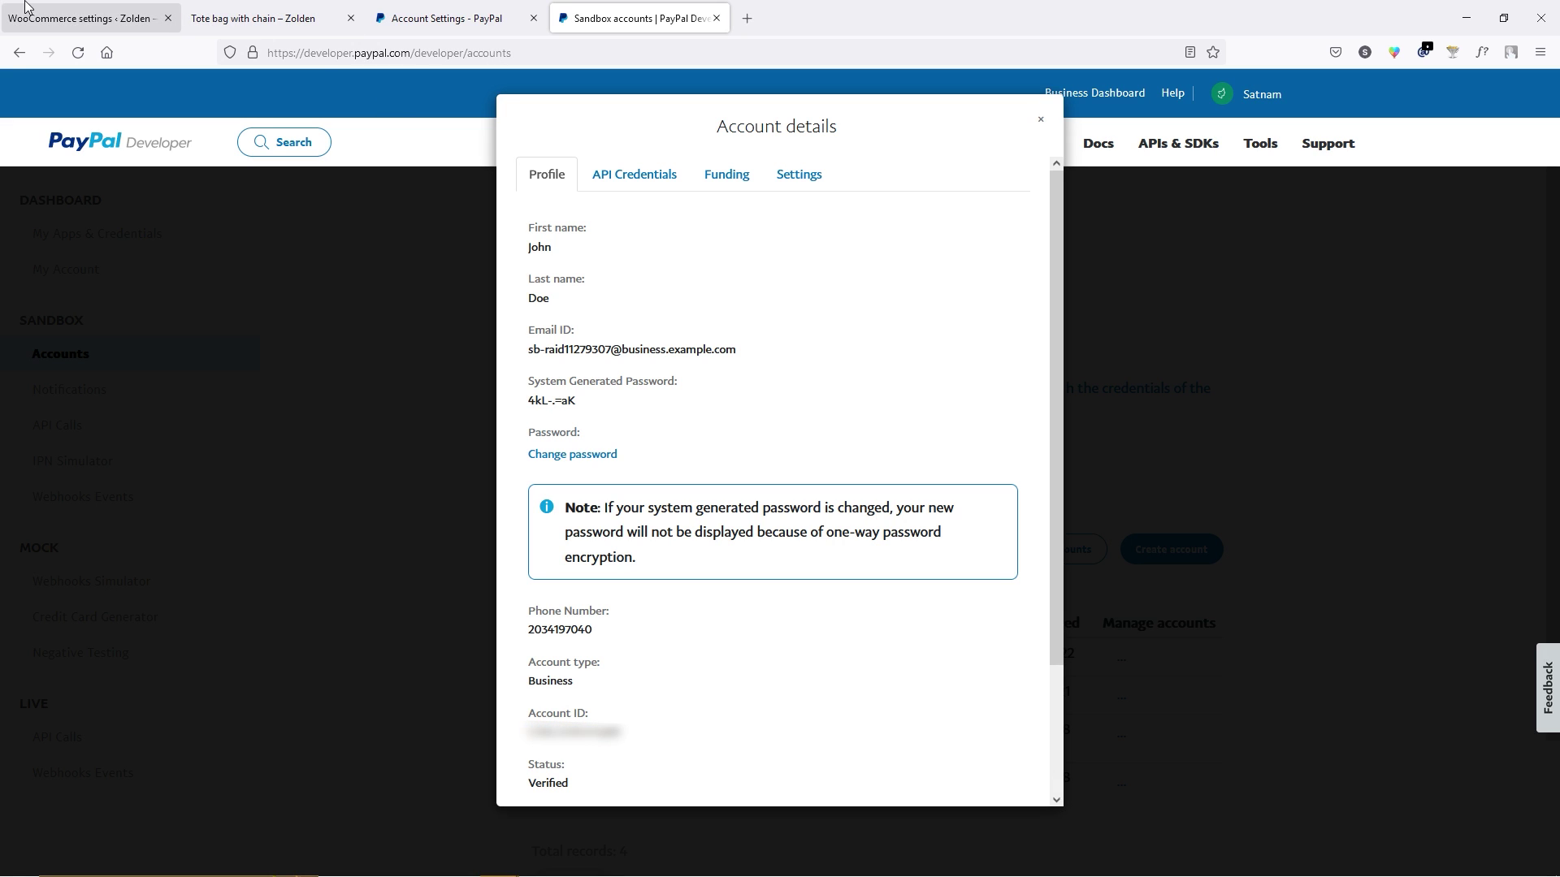
{"action": "left_click", "coordinate": [50, 10]}
Fill in the business account's Sandbox Merchant Id in PayPal Checkout settings and save.
{"action": "left_click", "coordinate": [1462, 621]}
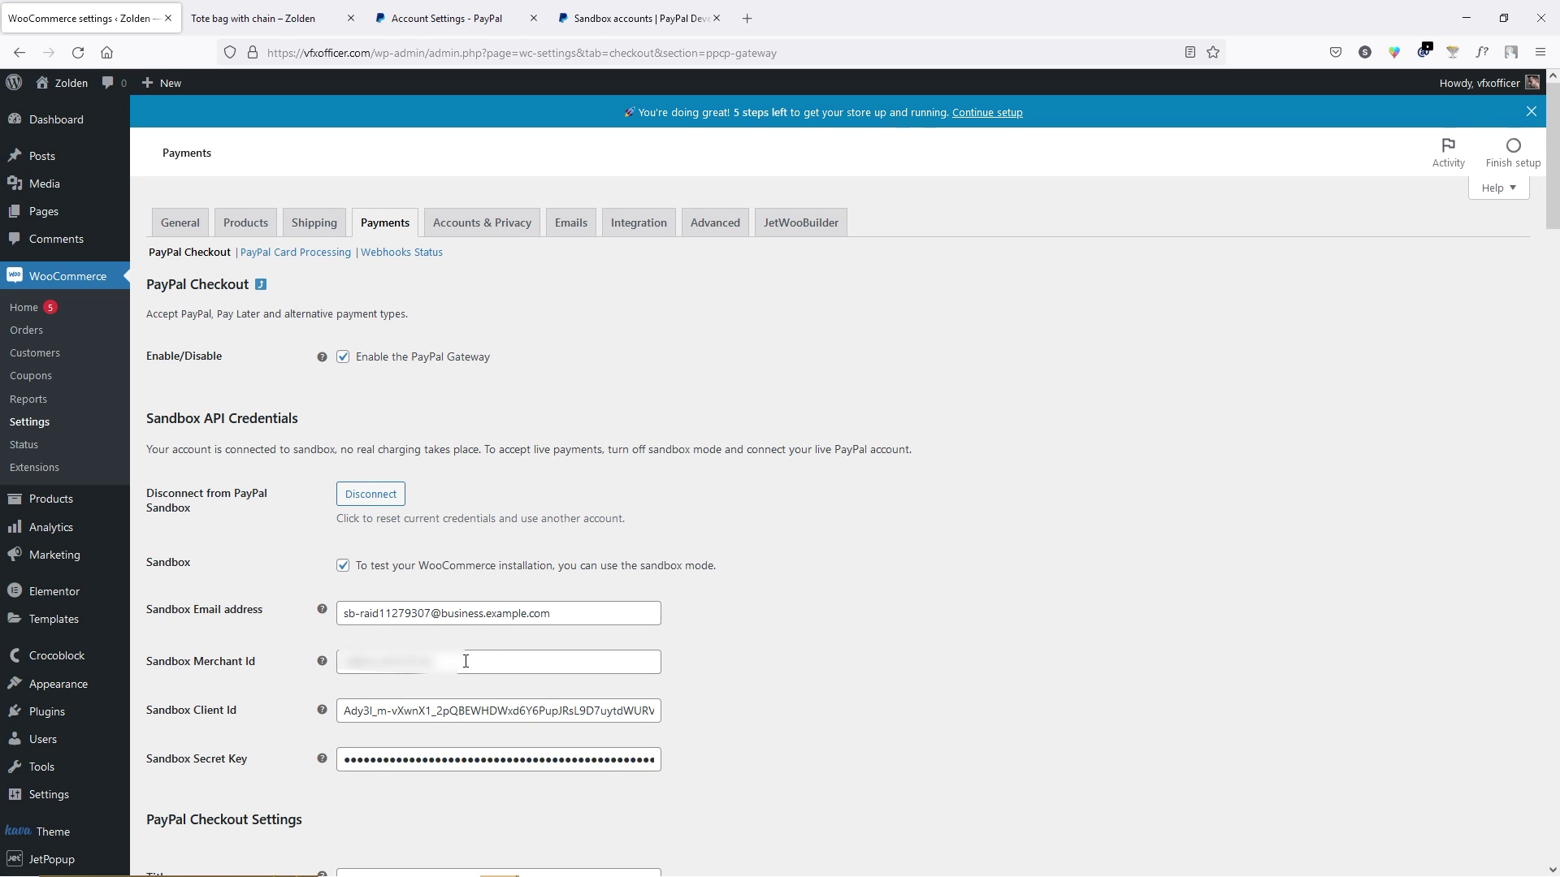
{"action": "left_click", "coordinate": [463, 661]}
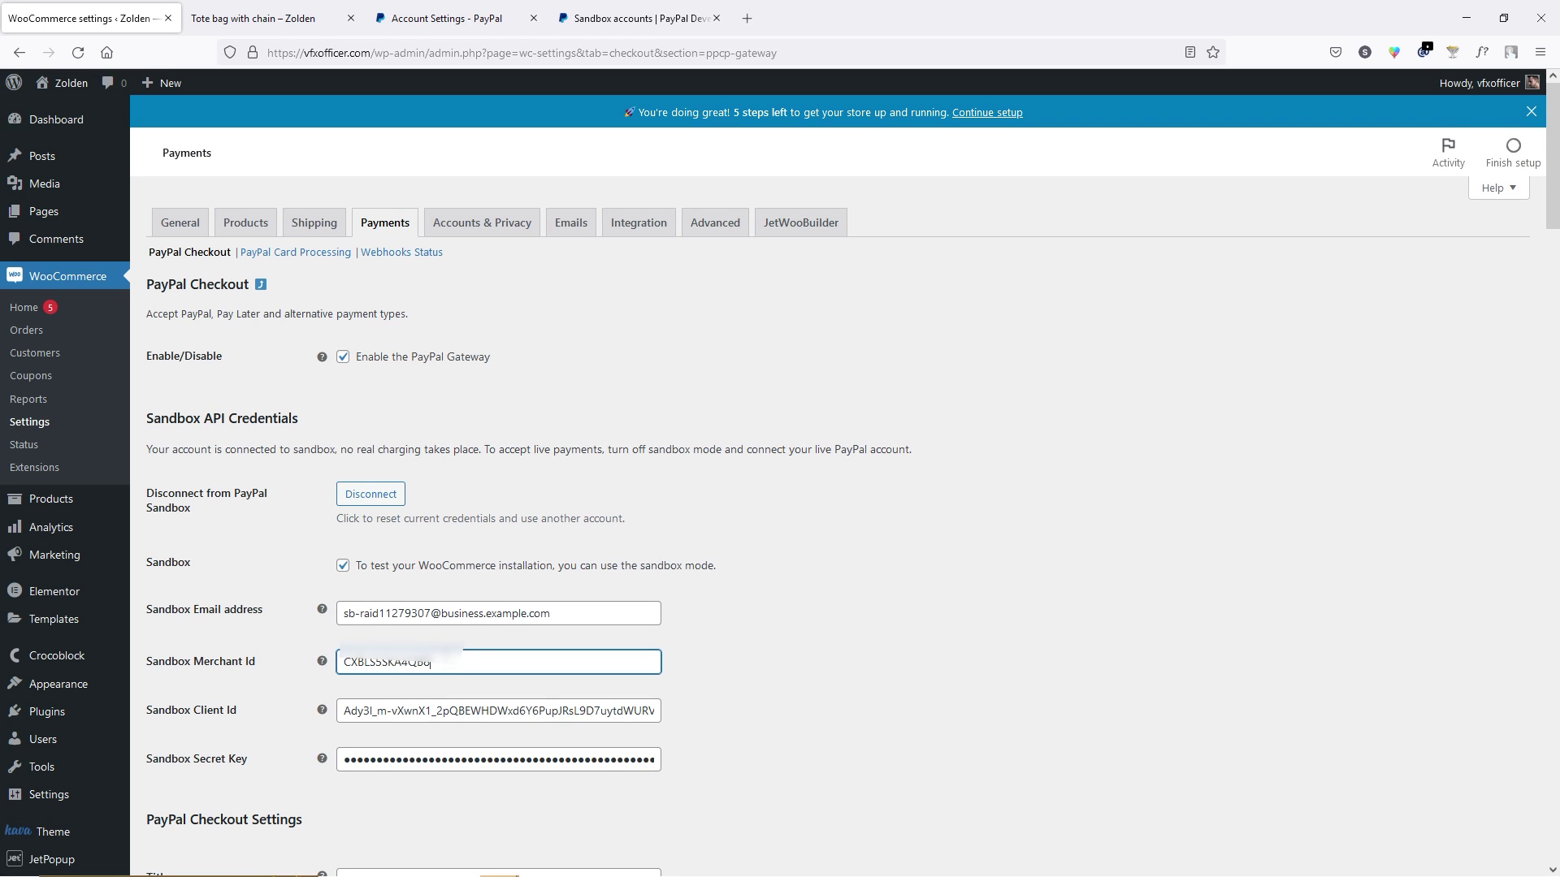
{"action": "scroll", "coordinate": [934, 578], "scroll_direction": "down", "scroll_amount": 20}
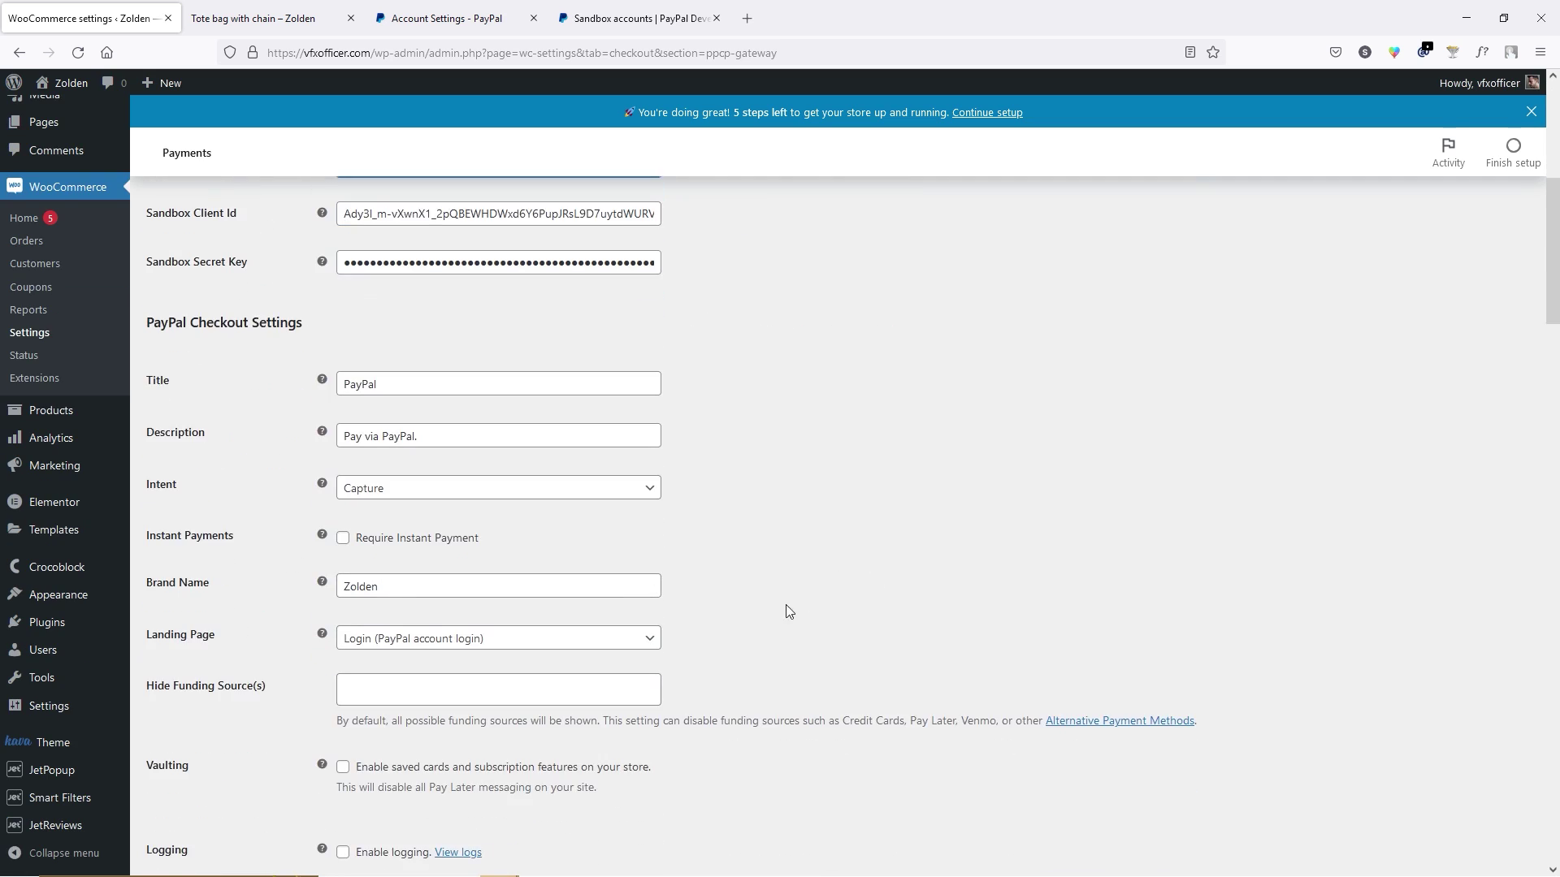
{"action": "scroll", "coordinate": [364, 778], "scroll_direction": "down", "scroll_amount": 5}
{"action": "left_click", "coordinate": [207, 789]}
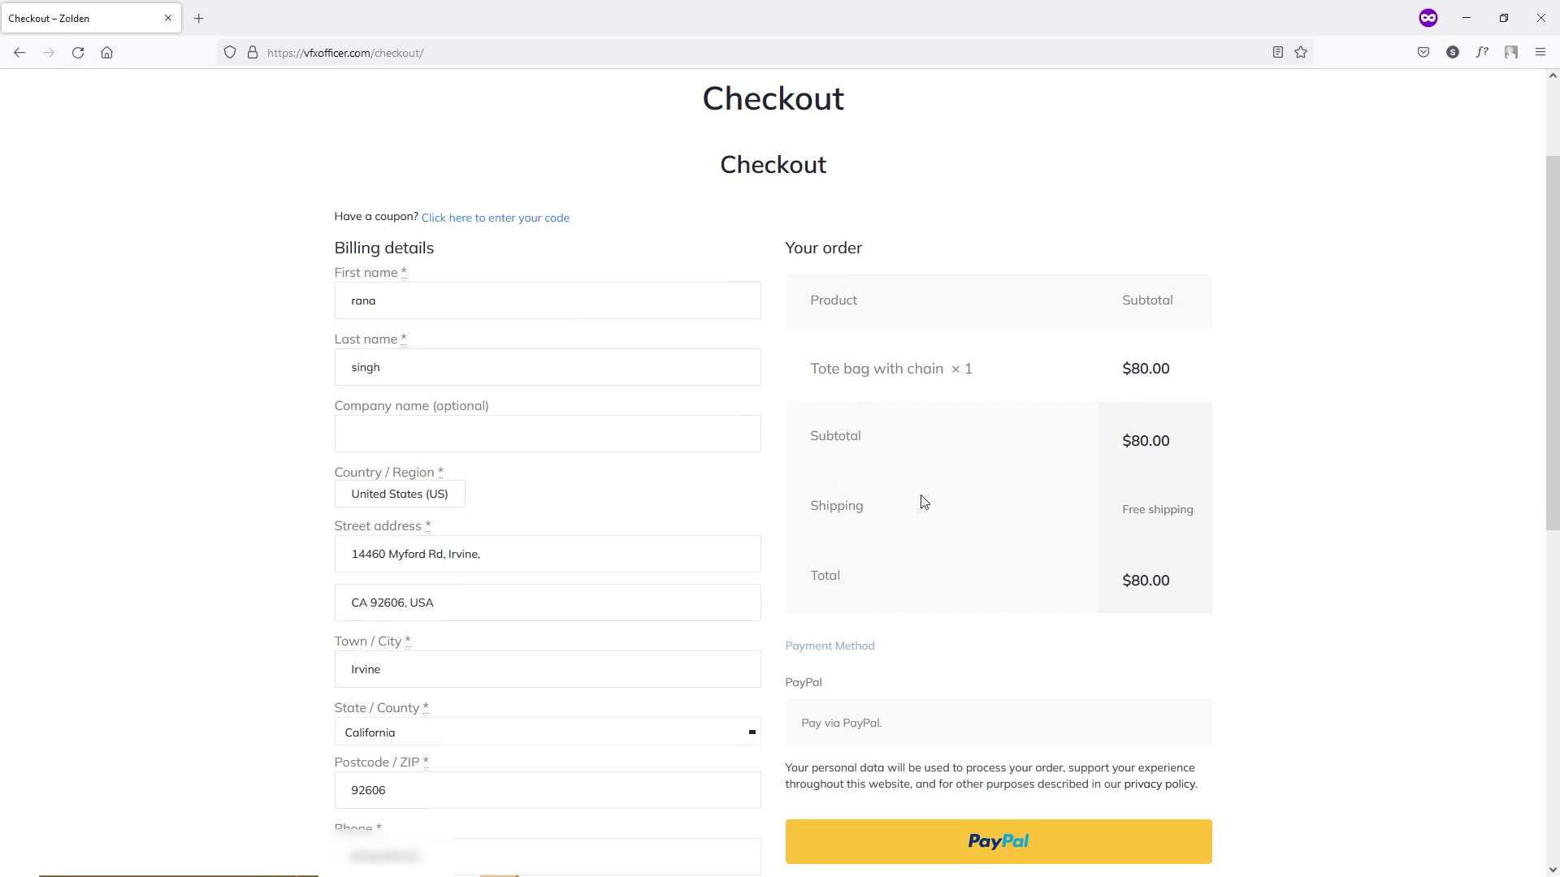
Expand the card payment form and copy a test card number from PayPal's Credit Card Generator.
{"action": "scroll", "coordinate": [926, 520], "scroll_direction": "down", "scroll_amount": 5}
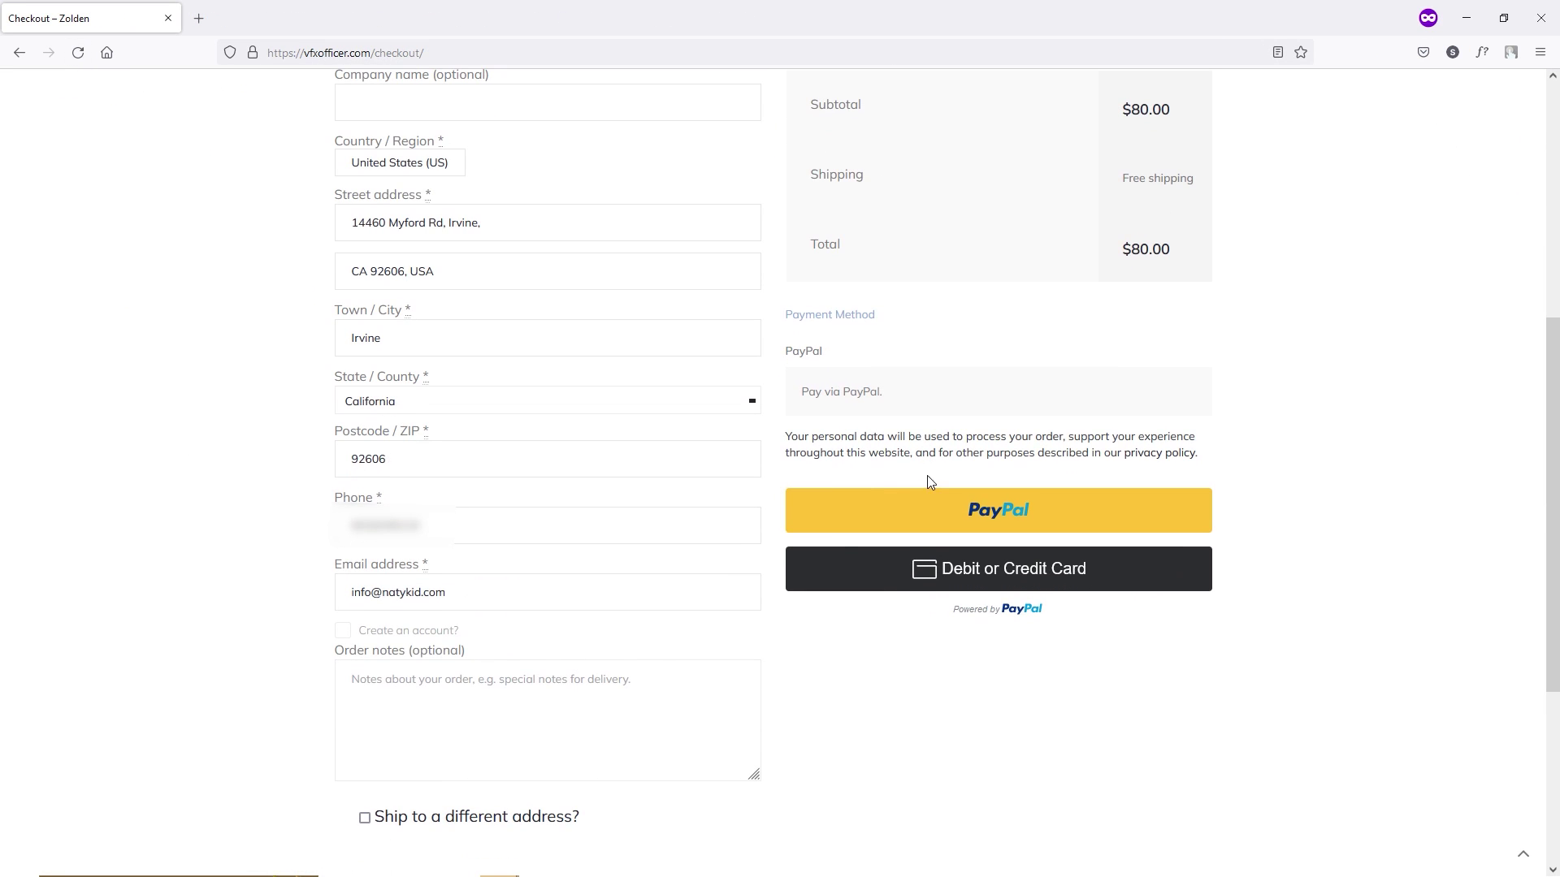
{"action": "left_click", "coordinate": [1037, 575]}
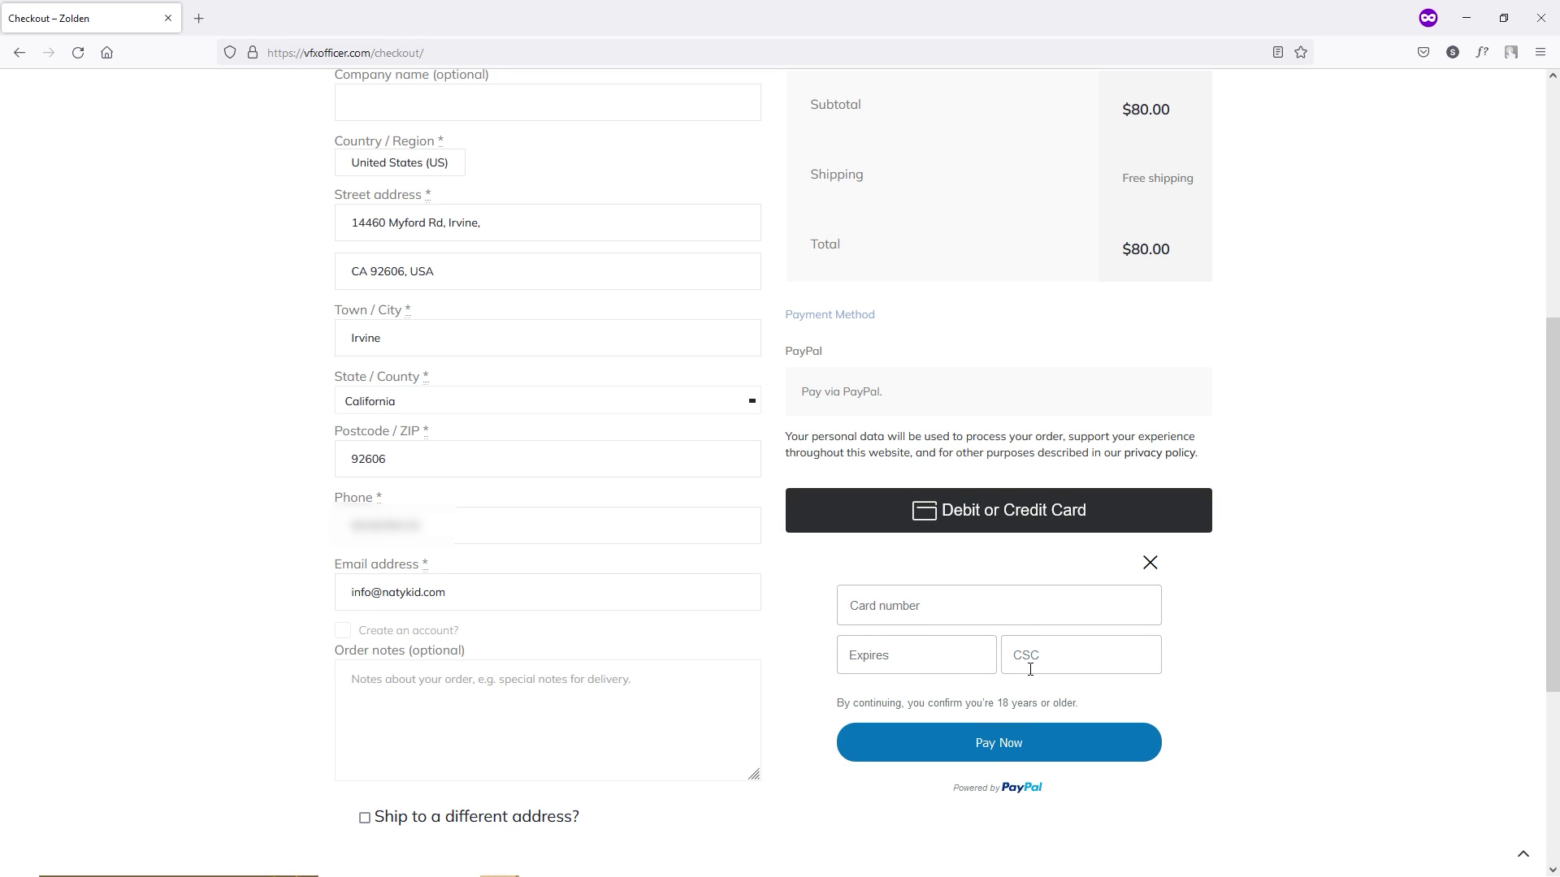
{"action": "left_click", "coordinate": [919, 606]}
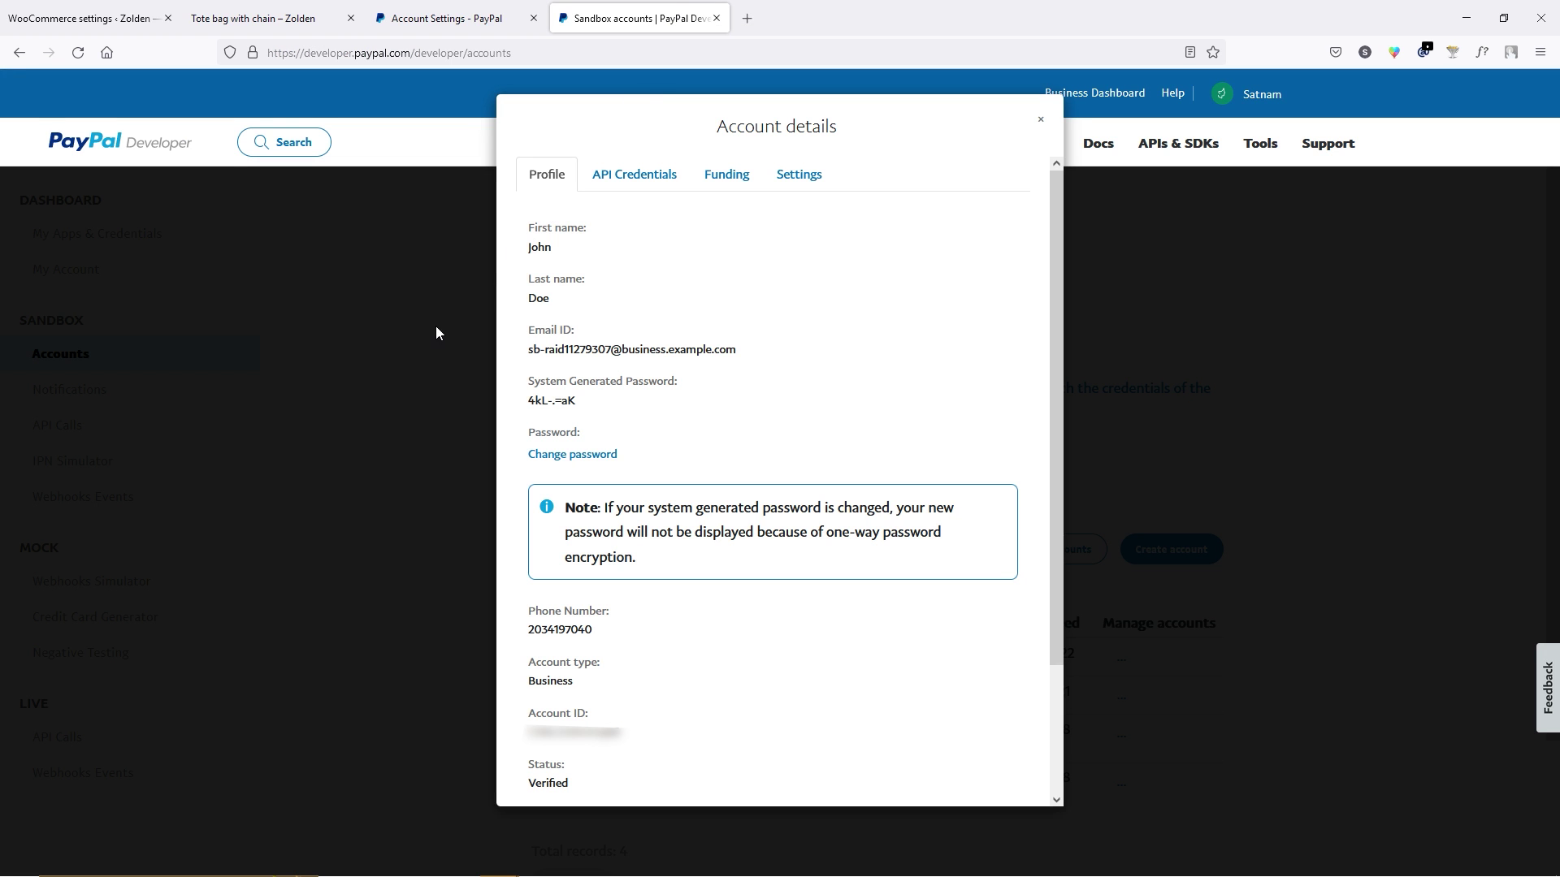
{"action": "left_click", "coordinate": [408, 373]}
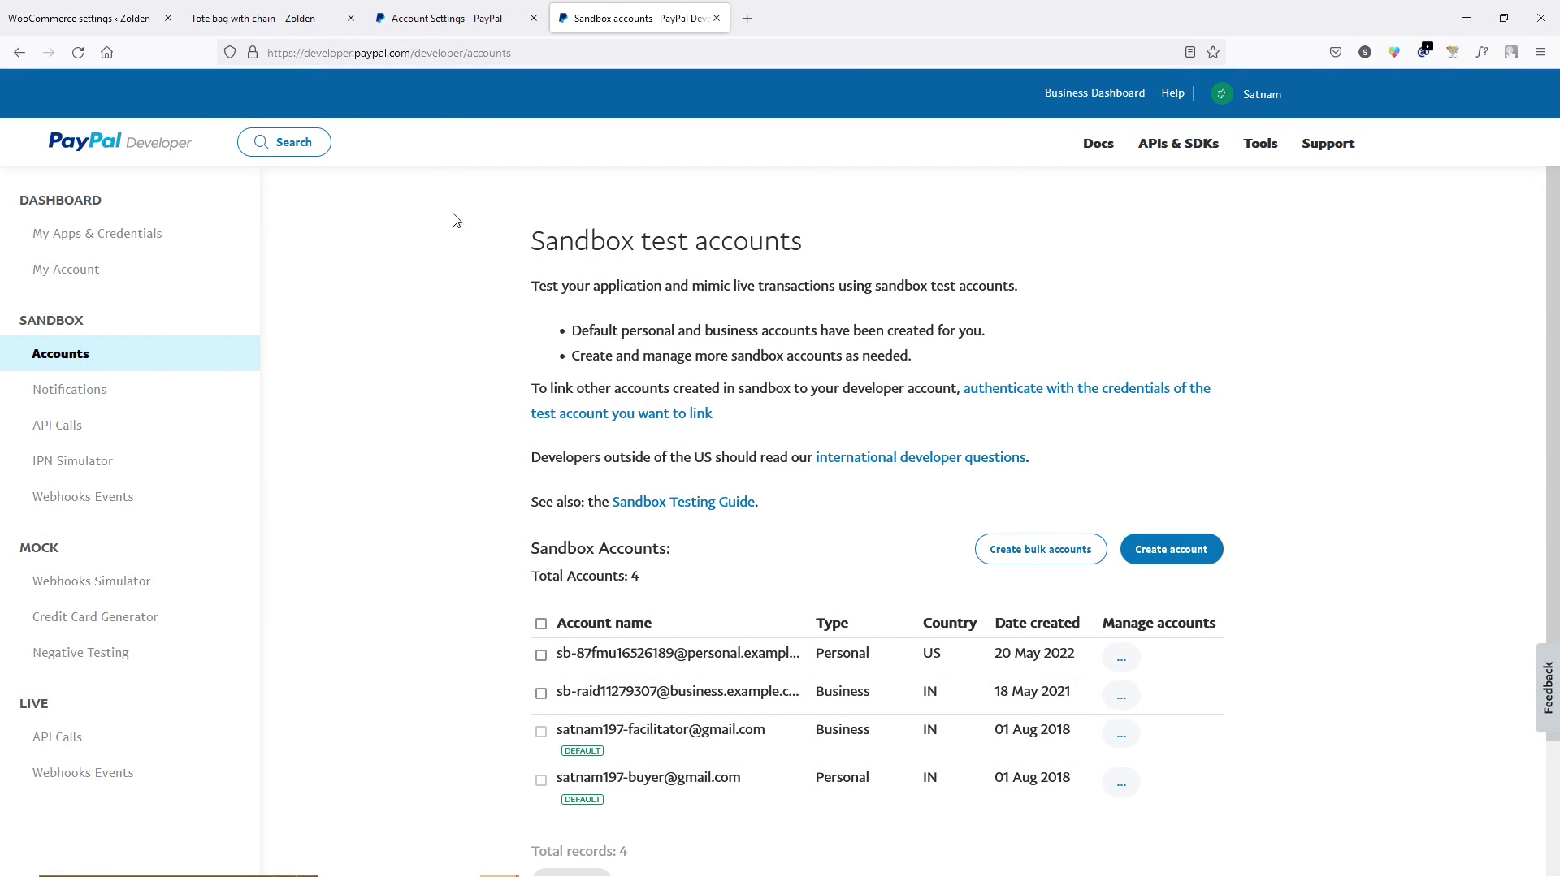
{"action": "left_click", "coordinate": [112, 623]}
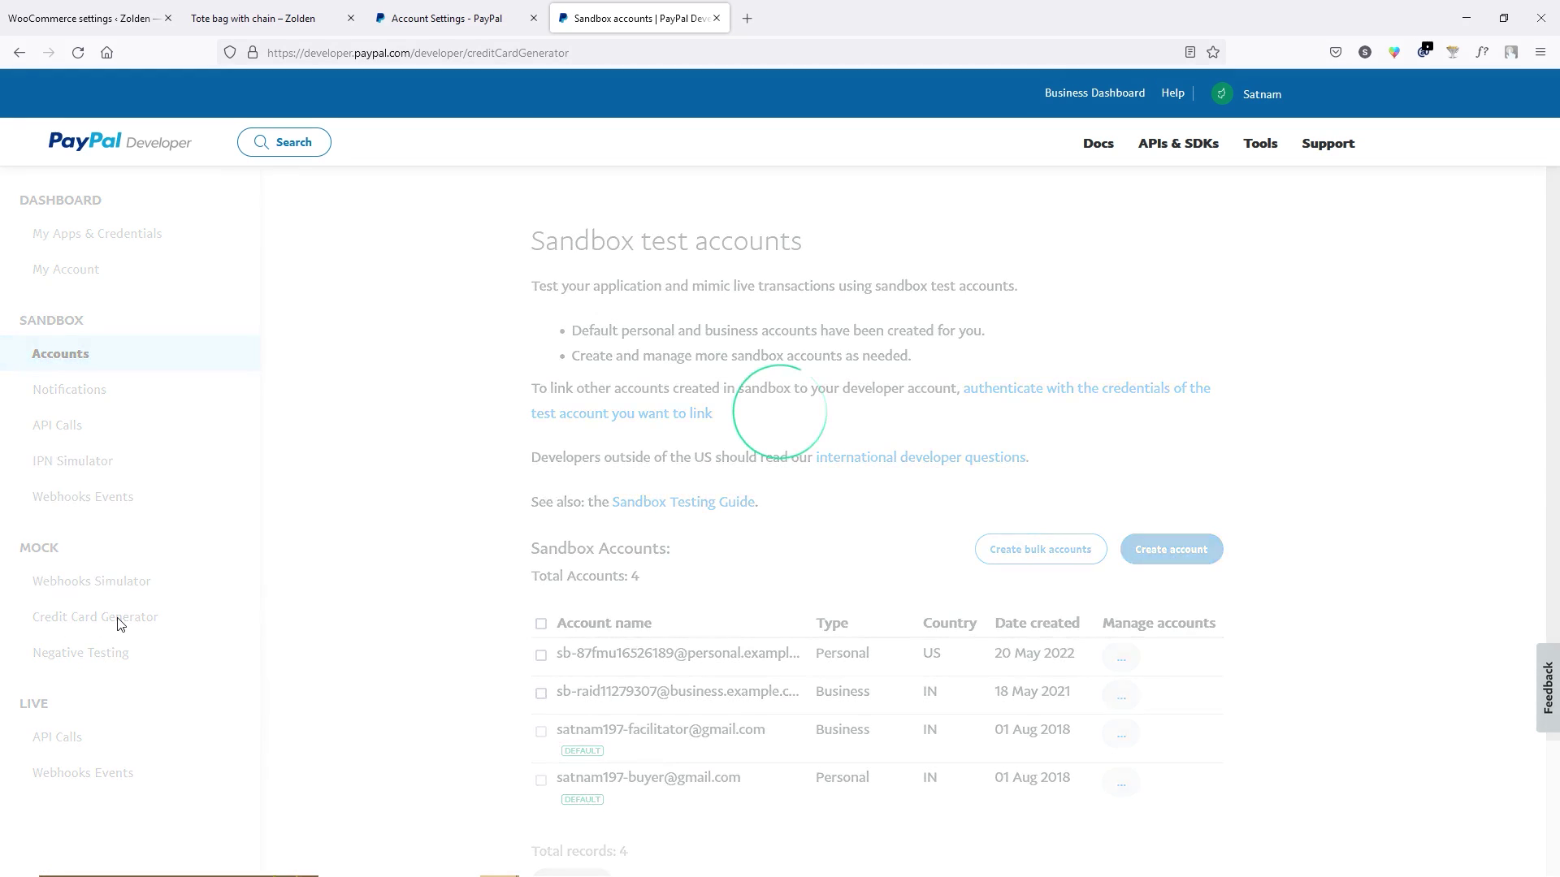
{"action": "scroll", "coordinate": [450, 388], "scroll_direction": "down", "scroll_amount": 2}
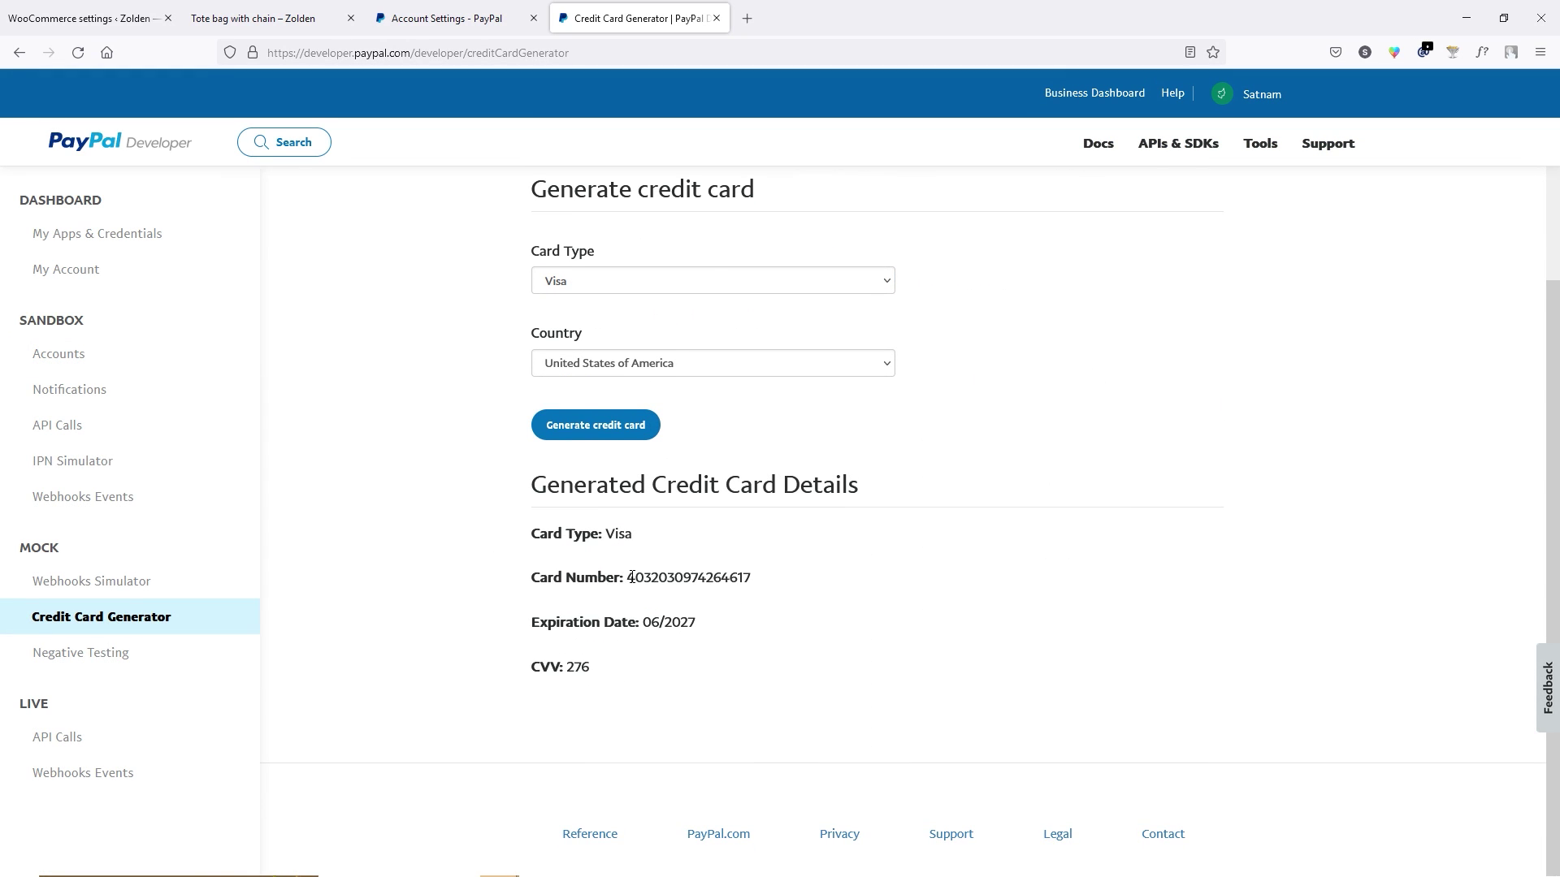
{"action": "left_click_drag", "start_coordinate": [627, 577], "coordinate": [754, 591]}
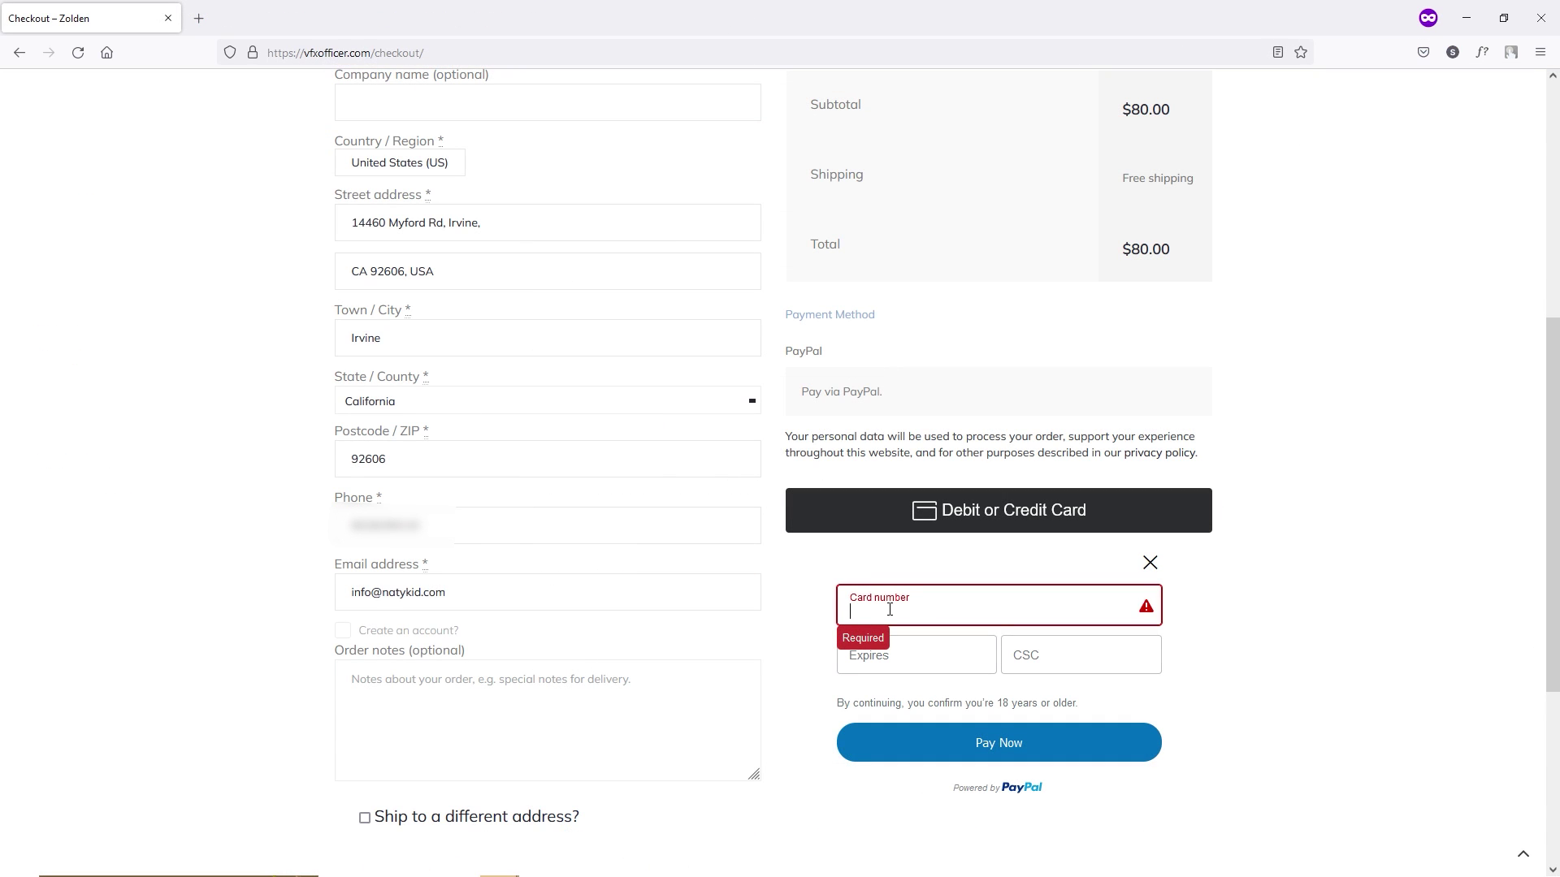
Fill in the card number, 06/2027 expiry and generated security code, then pay for the order.
{"action": "key", "text": "ctrl+v"}
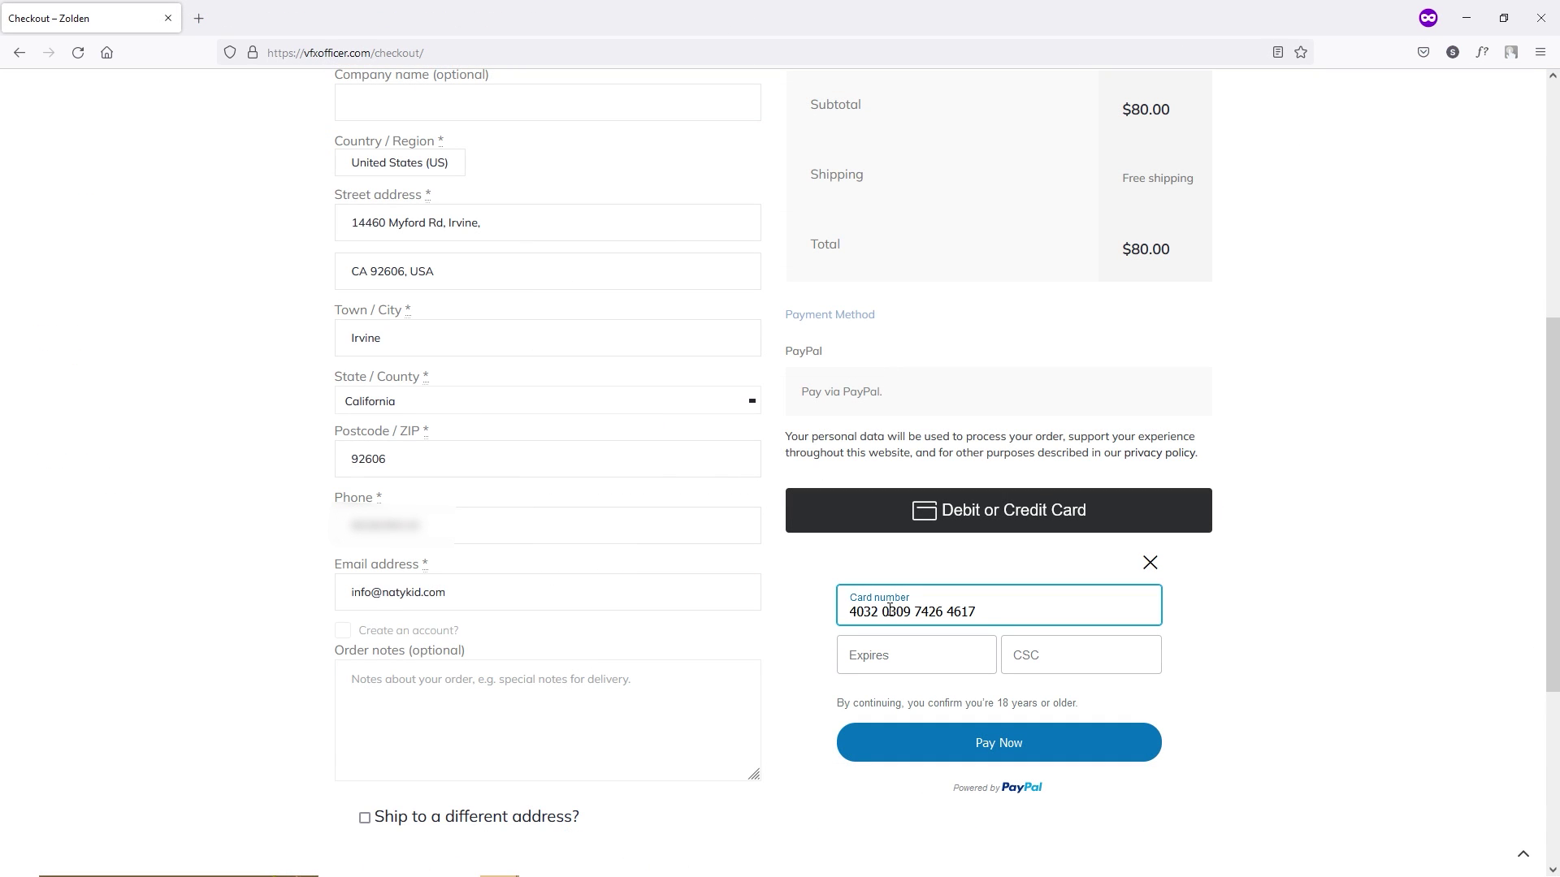
{"action": "left_click", "coordinate": [876, 662]}
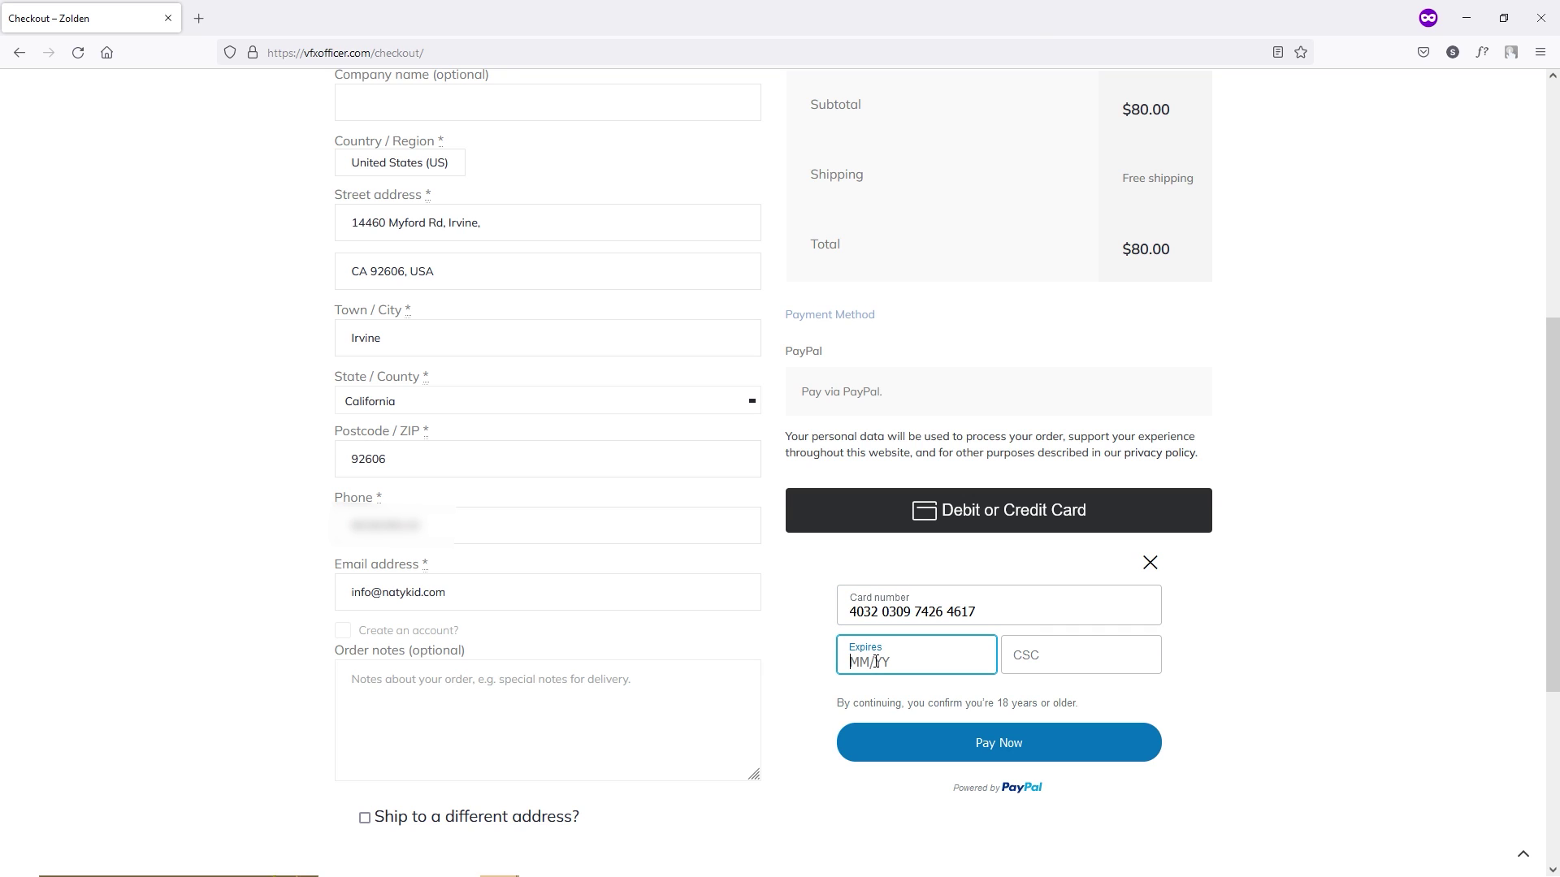
{"action": "left_click_drag", "start_coordinate": [642, 623], "coordinate": [659, 624]}
{"action": "left_click_drag", "start_coordinate": [658, 624], "coordinate": [701, 628]}
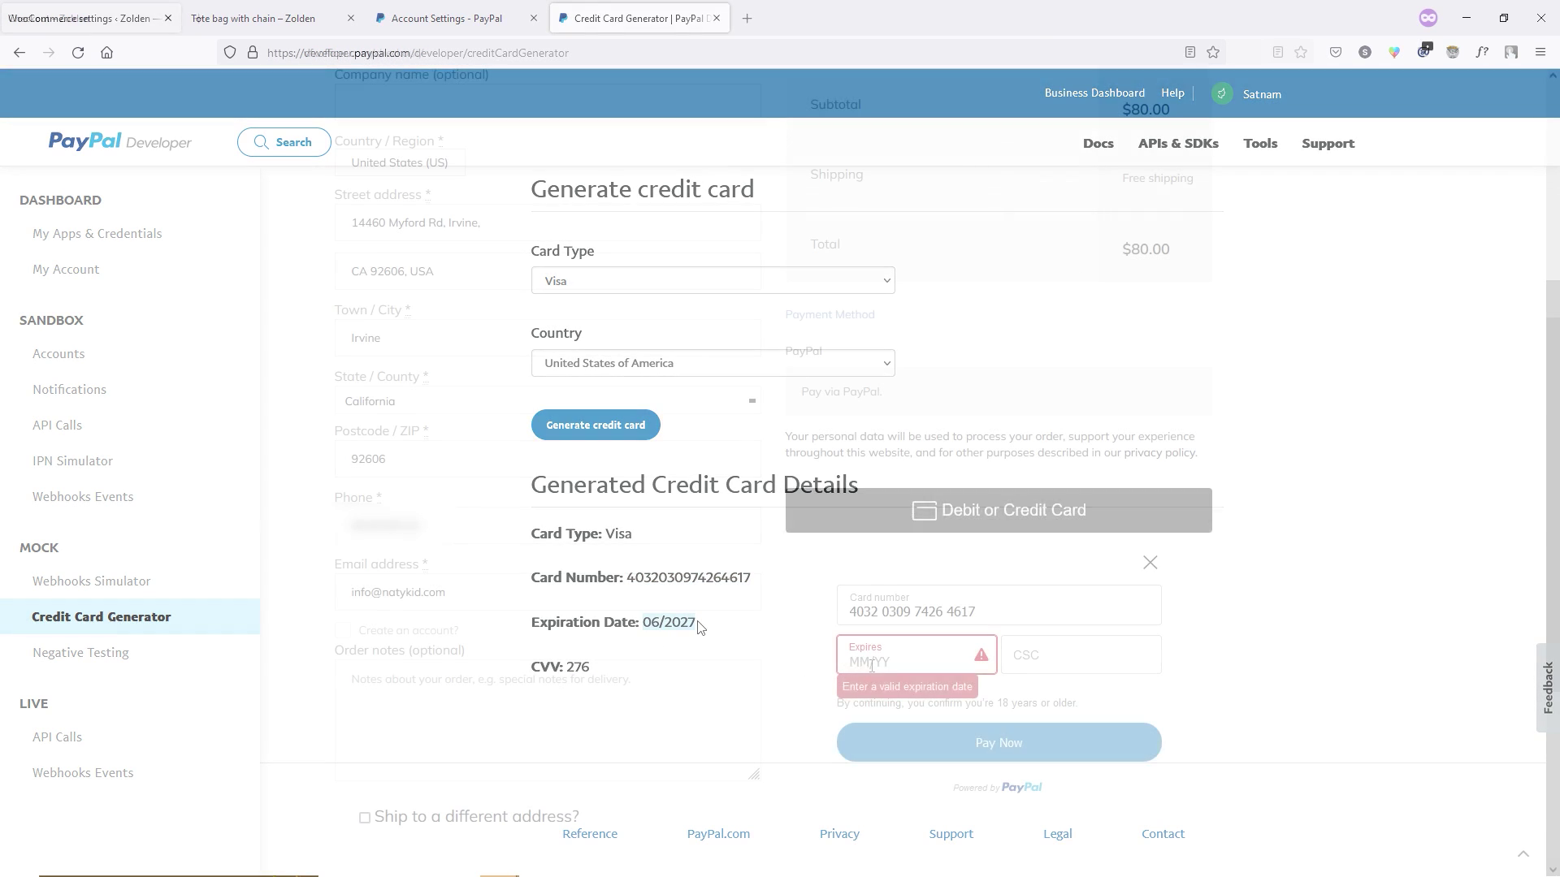
{"action": "type", "text": "06 / 27"}
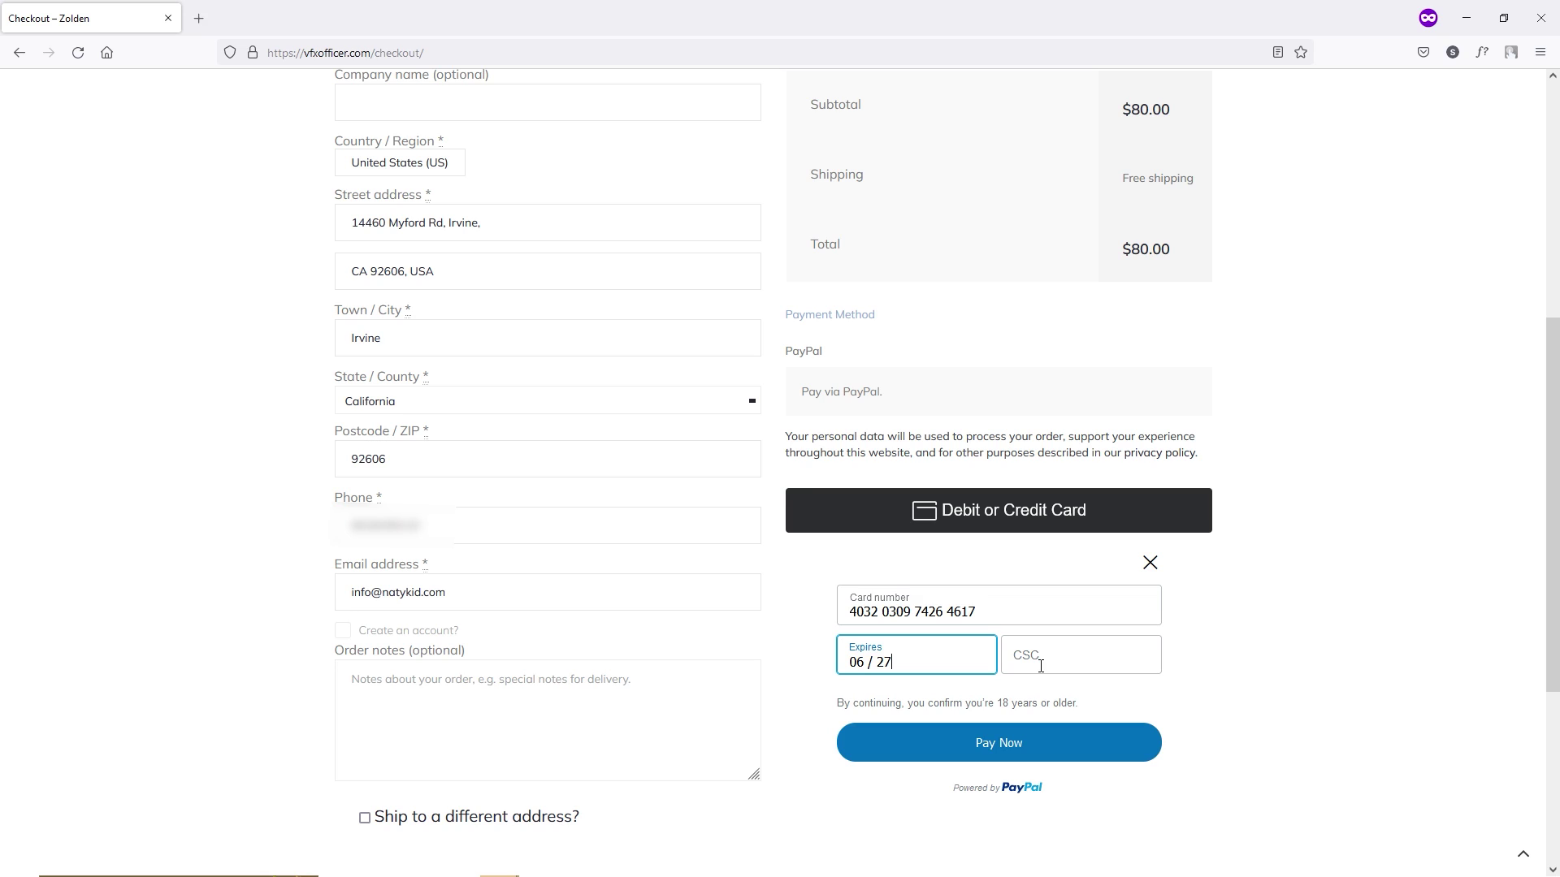
{"action": "left_click", "coordinate": [1086, 656]}
{"action": "type", "text": "276"}
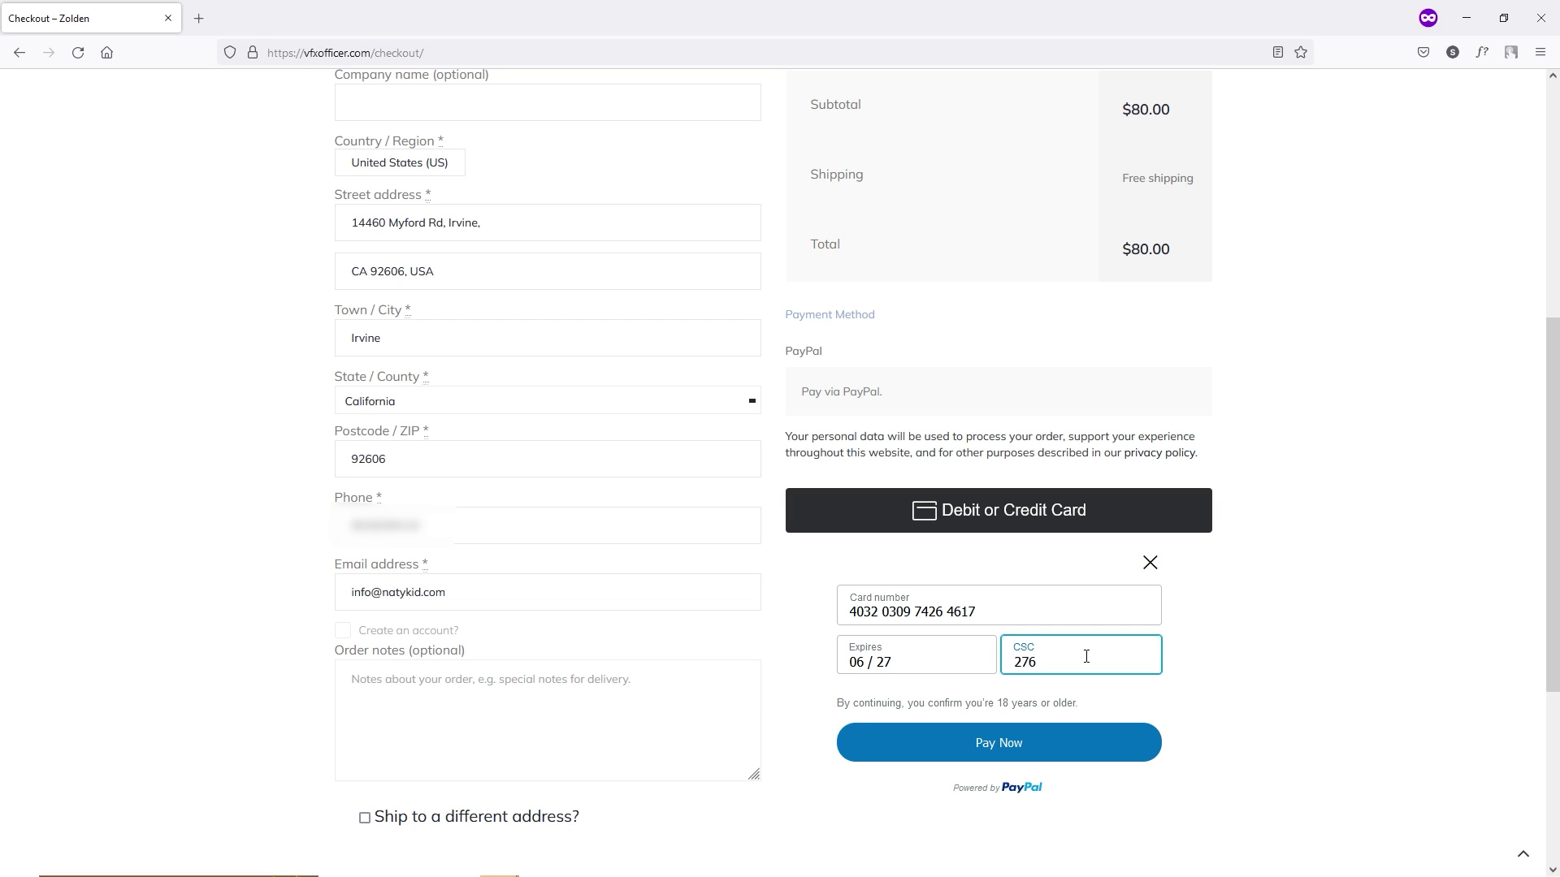
{"action": "left_click", "coordinate": [1020, 755]}
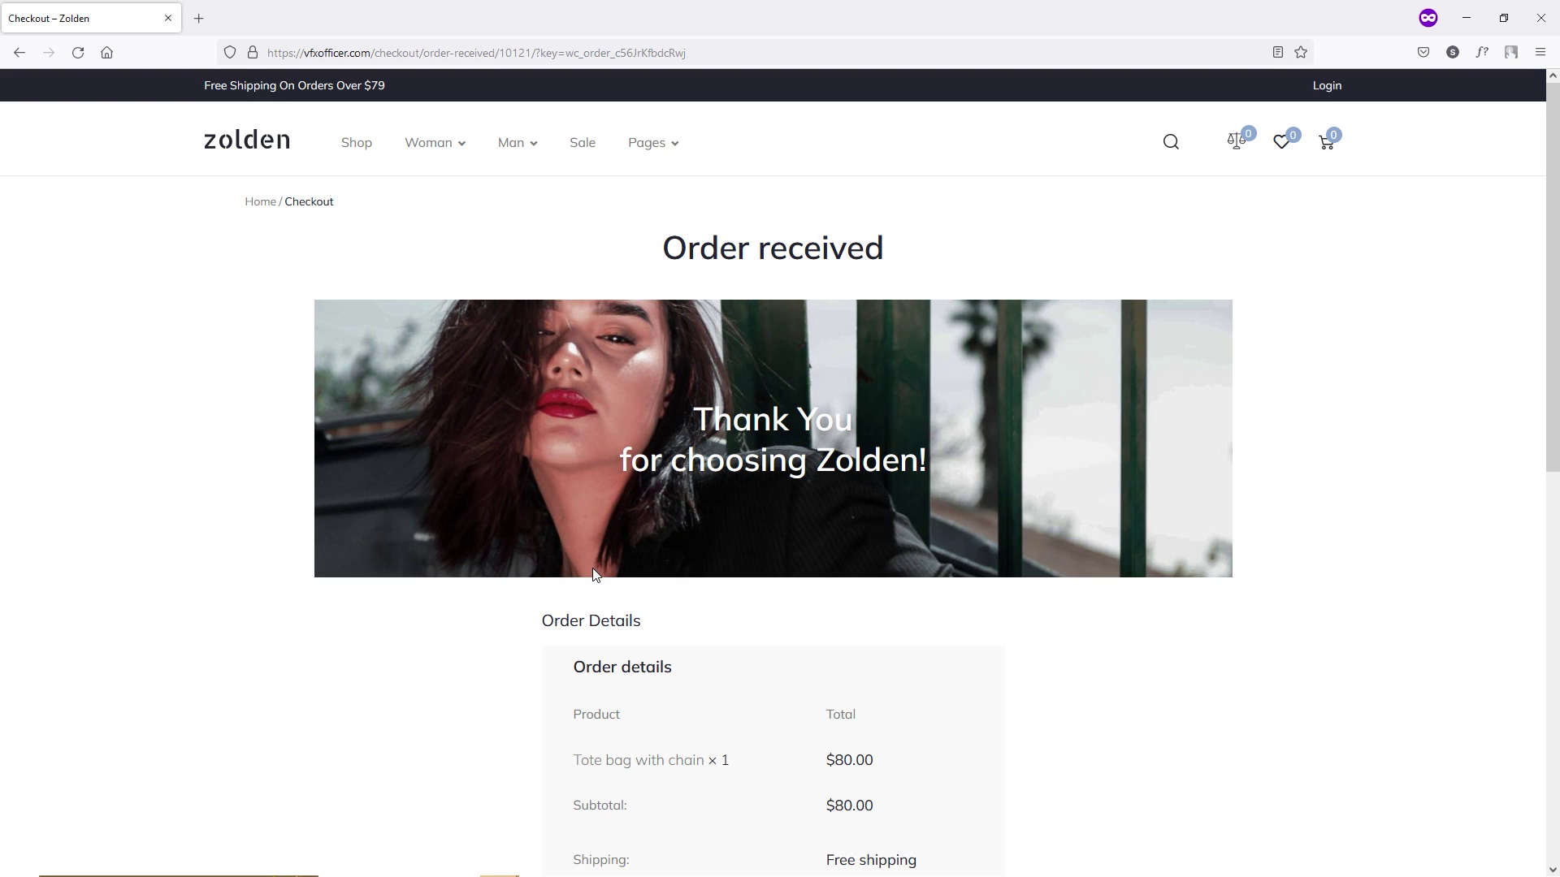
Review the Order received page and select the order number 10121.
{"action": "scroll", "coordinate": [768, 373], "scroll_direction": "down", "scroll_amount": 5}
{"action": "scroll", "coordinate": [763, 325], "scroll_direction": "down", "scroll_amount": 2}
{"action": "scroll", "coordinate": [650, 285], "scroll_direction": "up", "scroll_amount": 2}
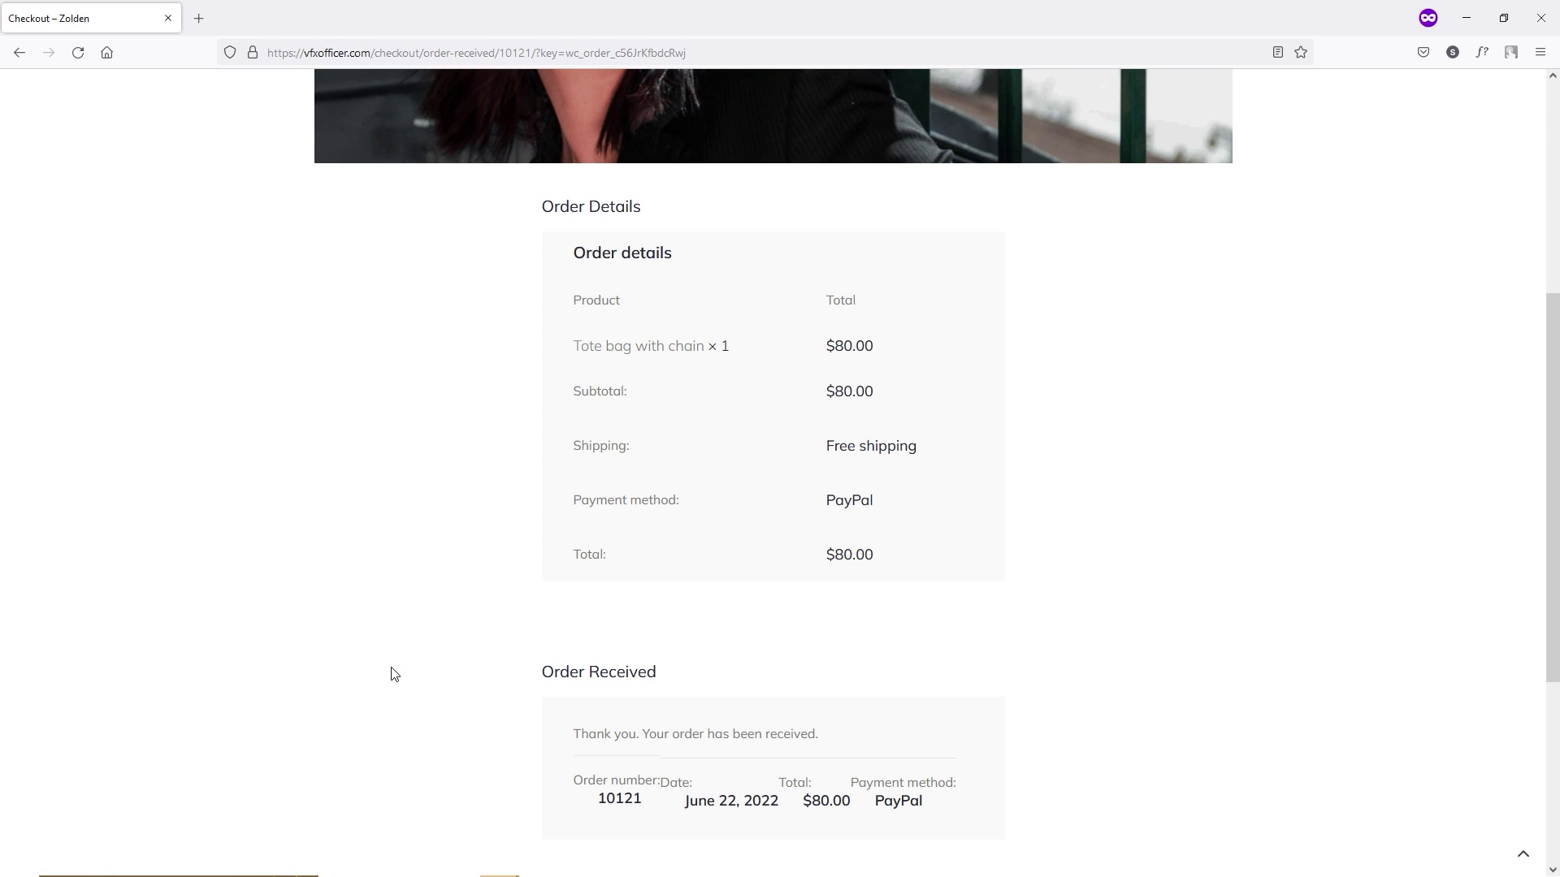
{"action": "scroll", "coordinate": [394, 674], "scroll_direction": "down", "scroll_amount": 1}
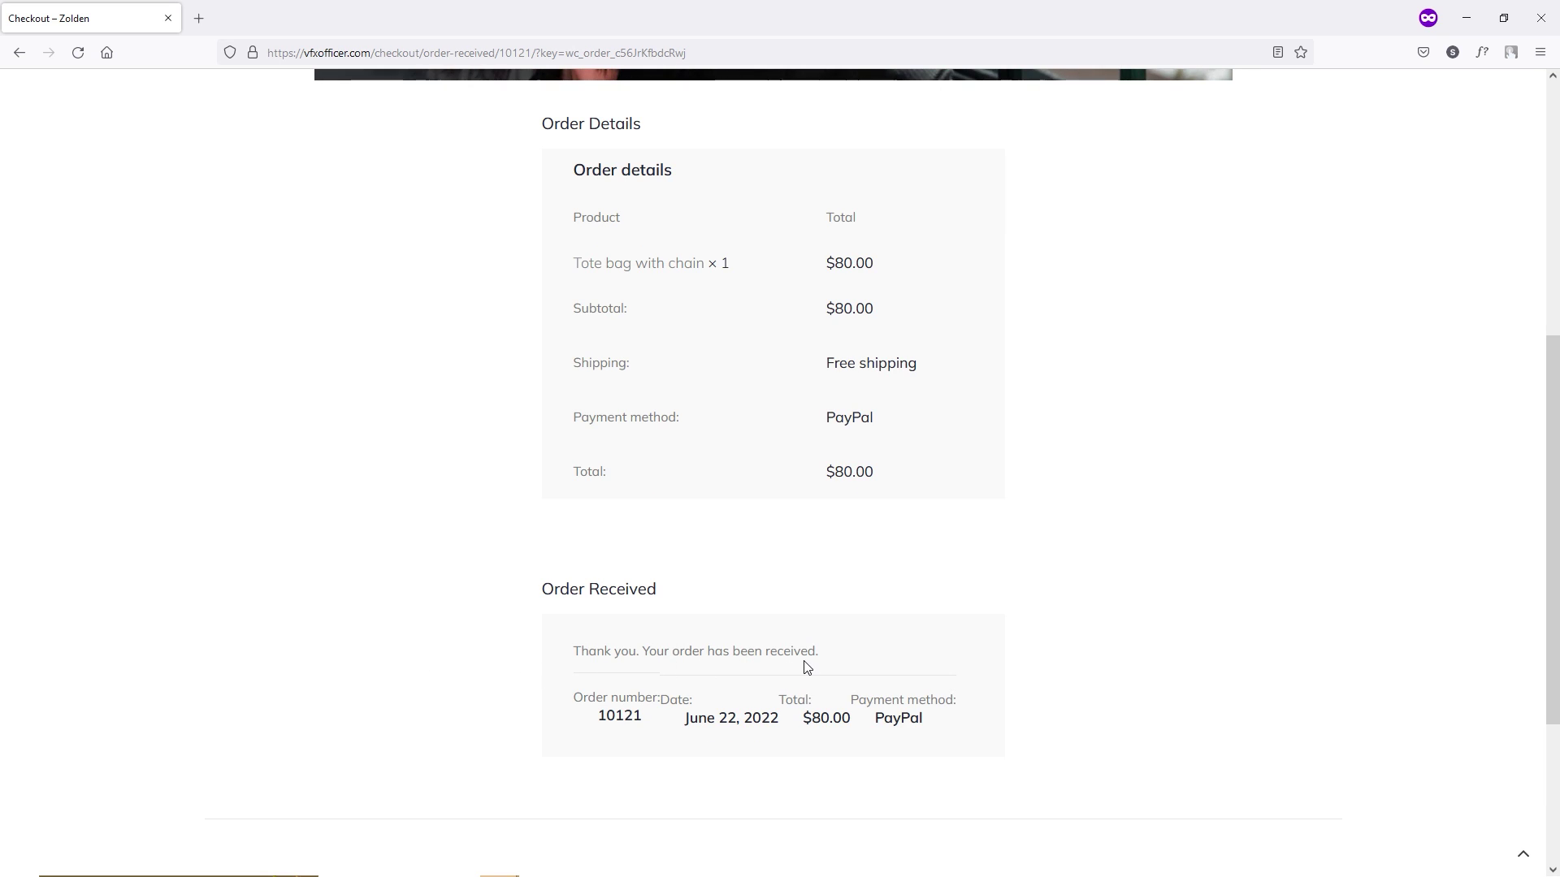
{"action": "left_click_drag", "start_coordinate": [593, 718], "coordinate": [638, 716]}
{"action": "scroll", "coordinate": [1079, 658], "scroll_direction": "up", "scroll_amount": 6}
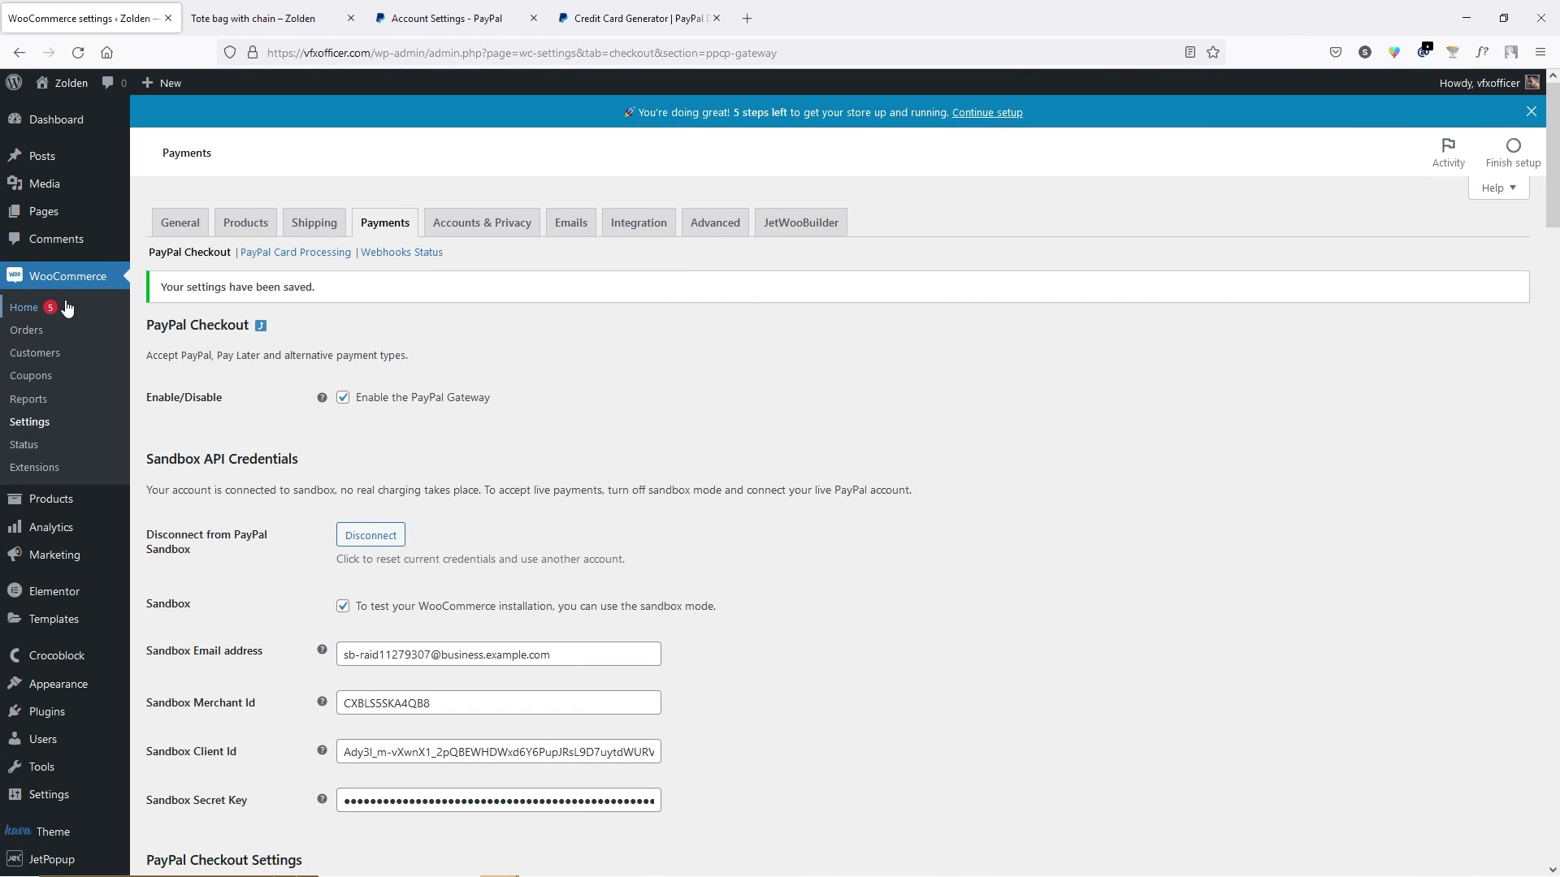
Open order #10121 in WooCommerce Orders to confirm Processing status and PayPal payment, then return to Dashboard.
{"action": "left_click", "coordinate": [26, 330]}
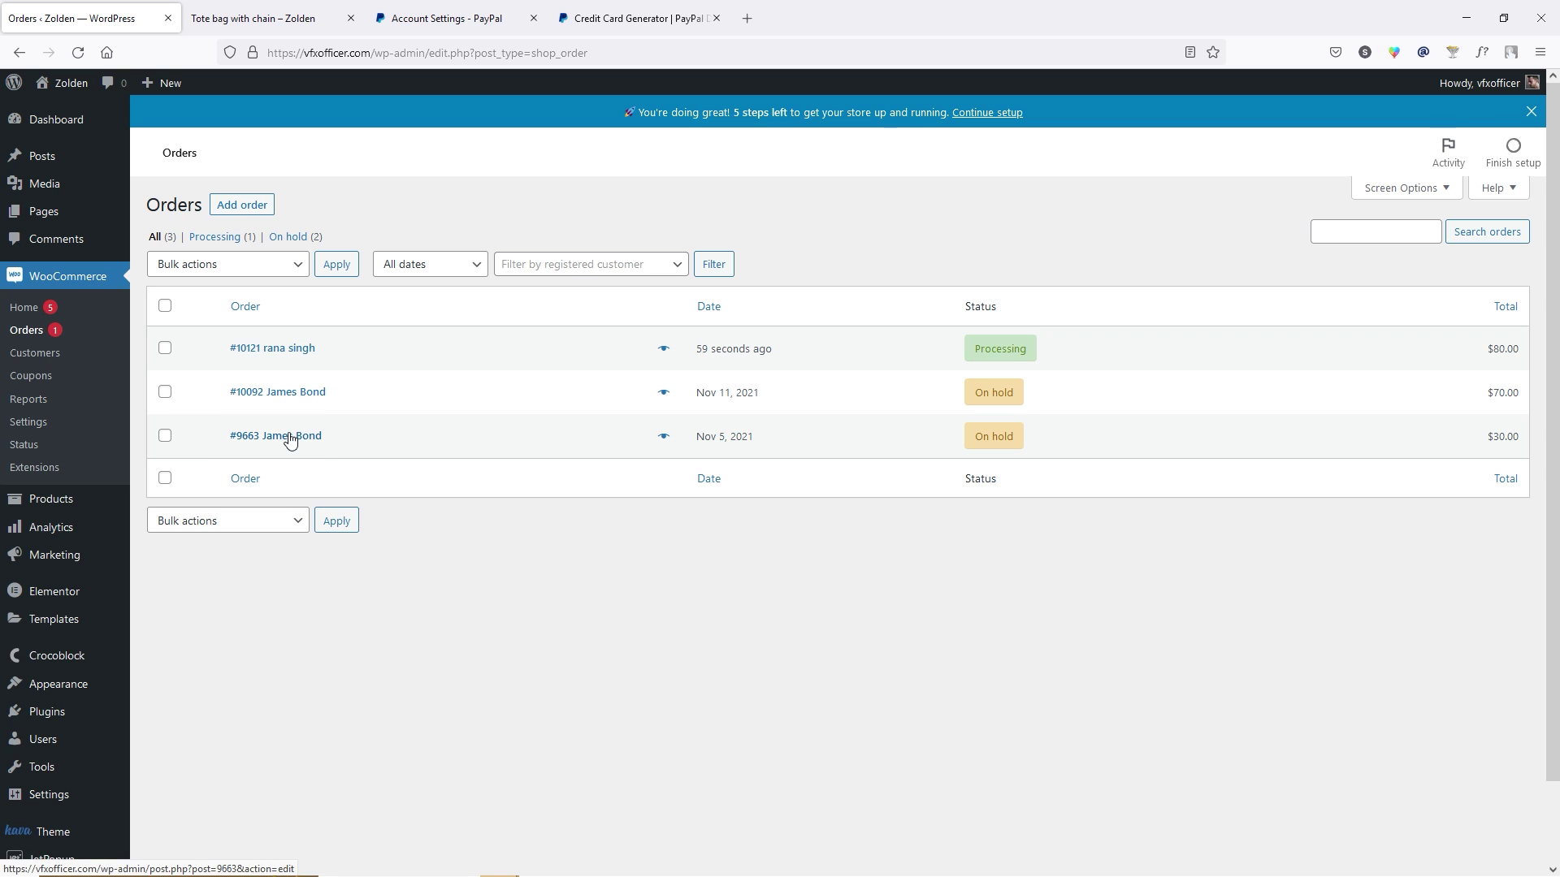
{"action": "left_click", "coordinate": [246, 357]}
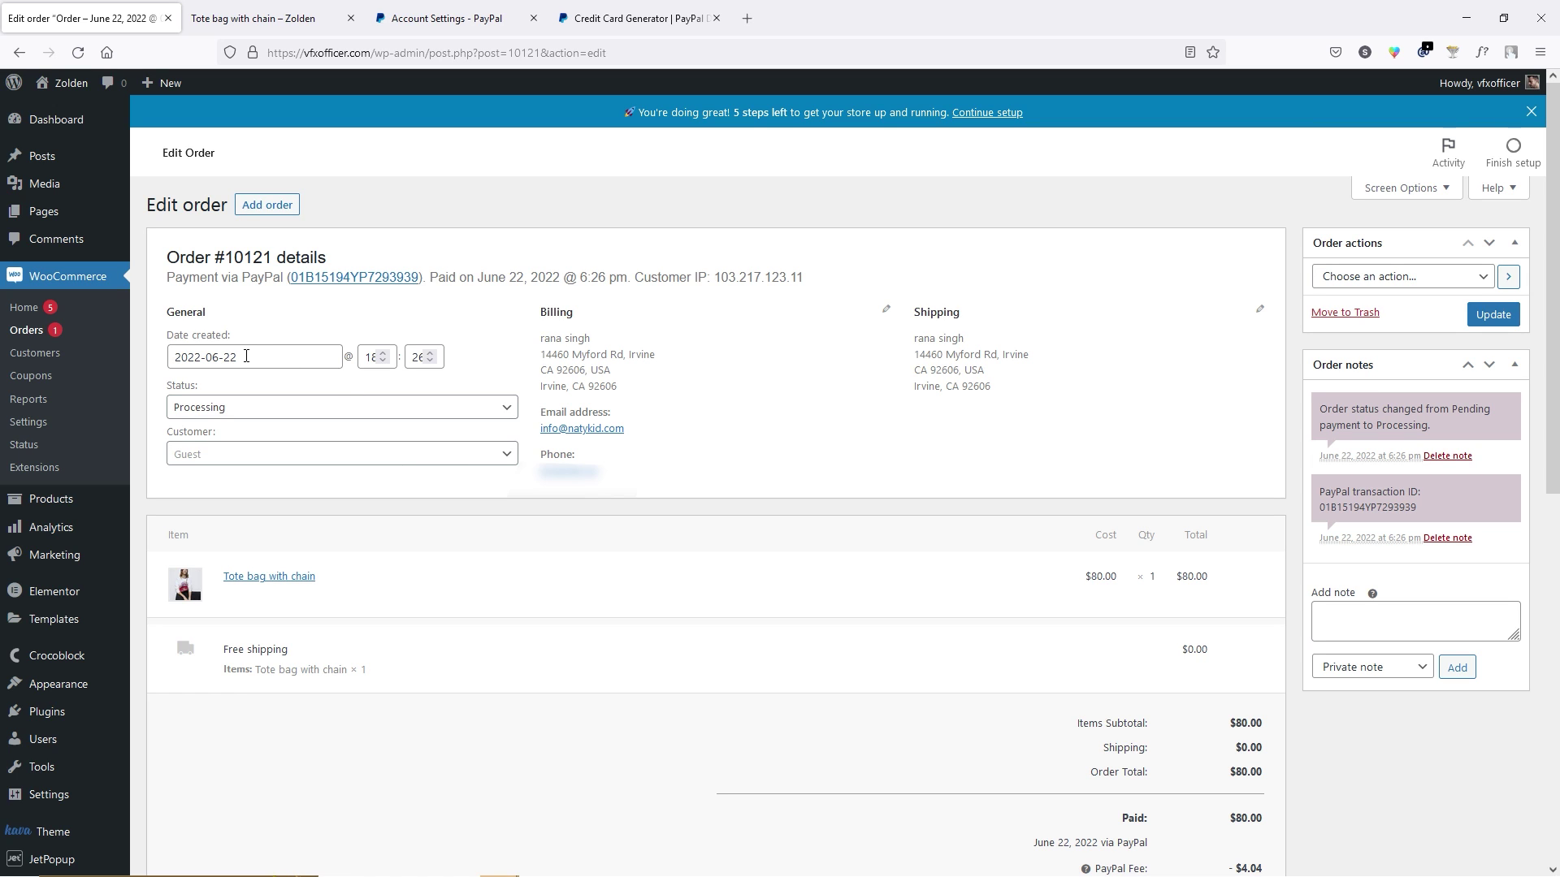
{"action": "left_click", "coordinate": [55, 119]}
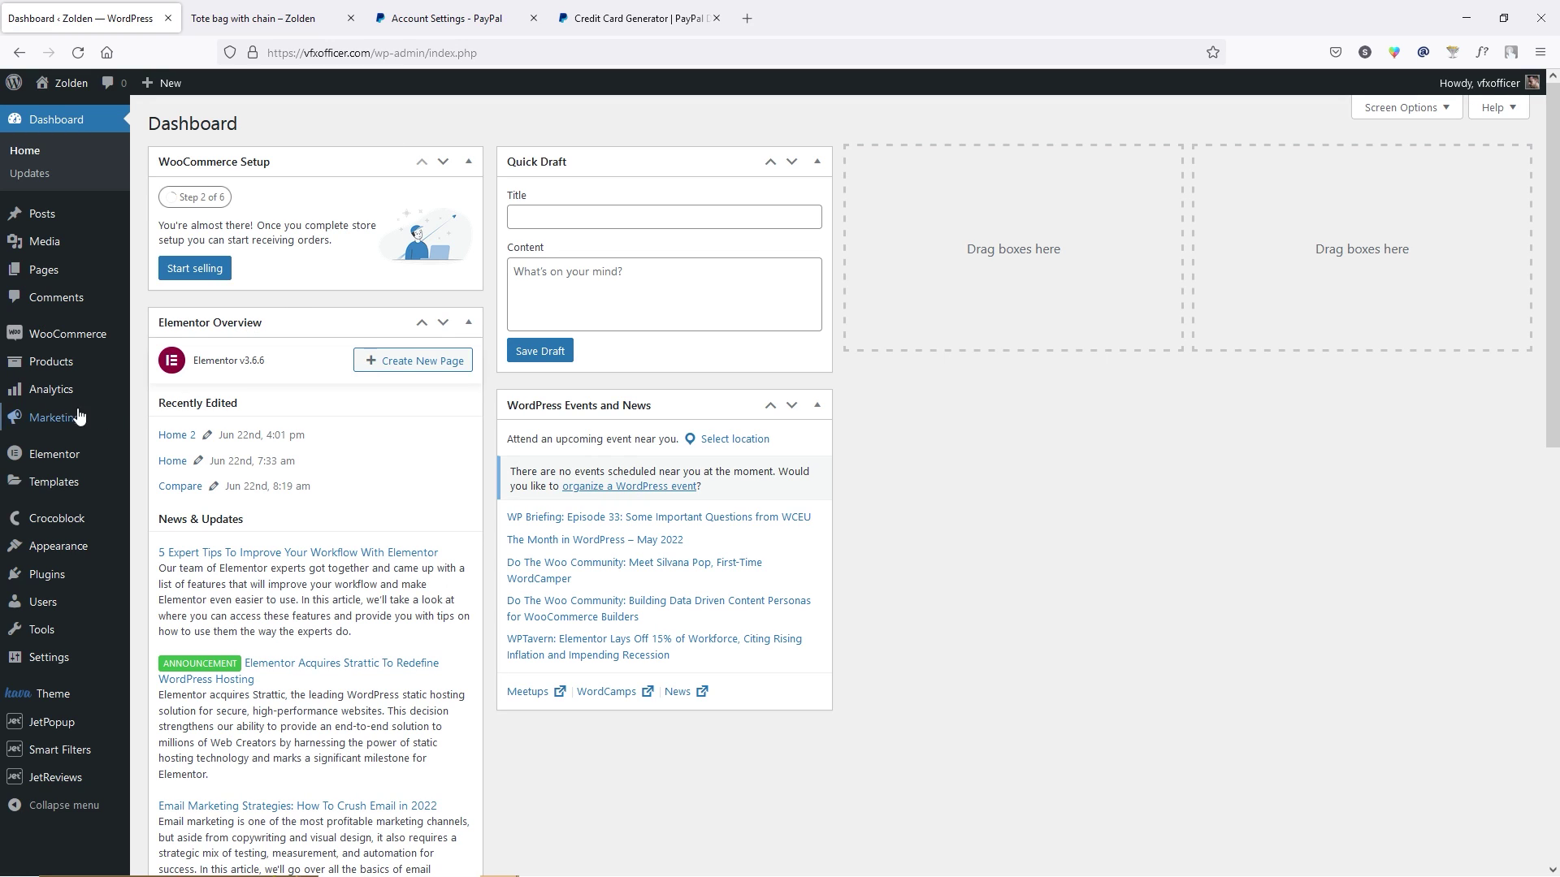
Move all three store orders to the Trash with the Bulk actions menu.
{"action": "mouse_move", "coordinate": [88, 339]}
{"action": "left_click", "coordinate": [165, 369]}
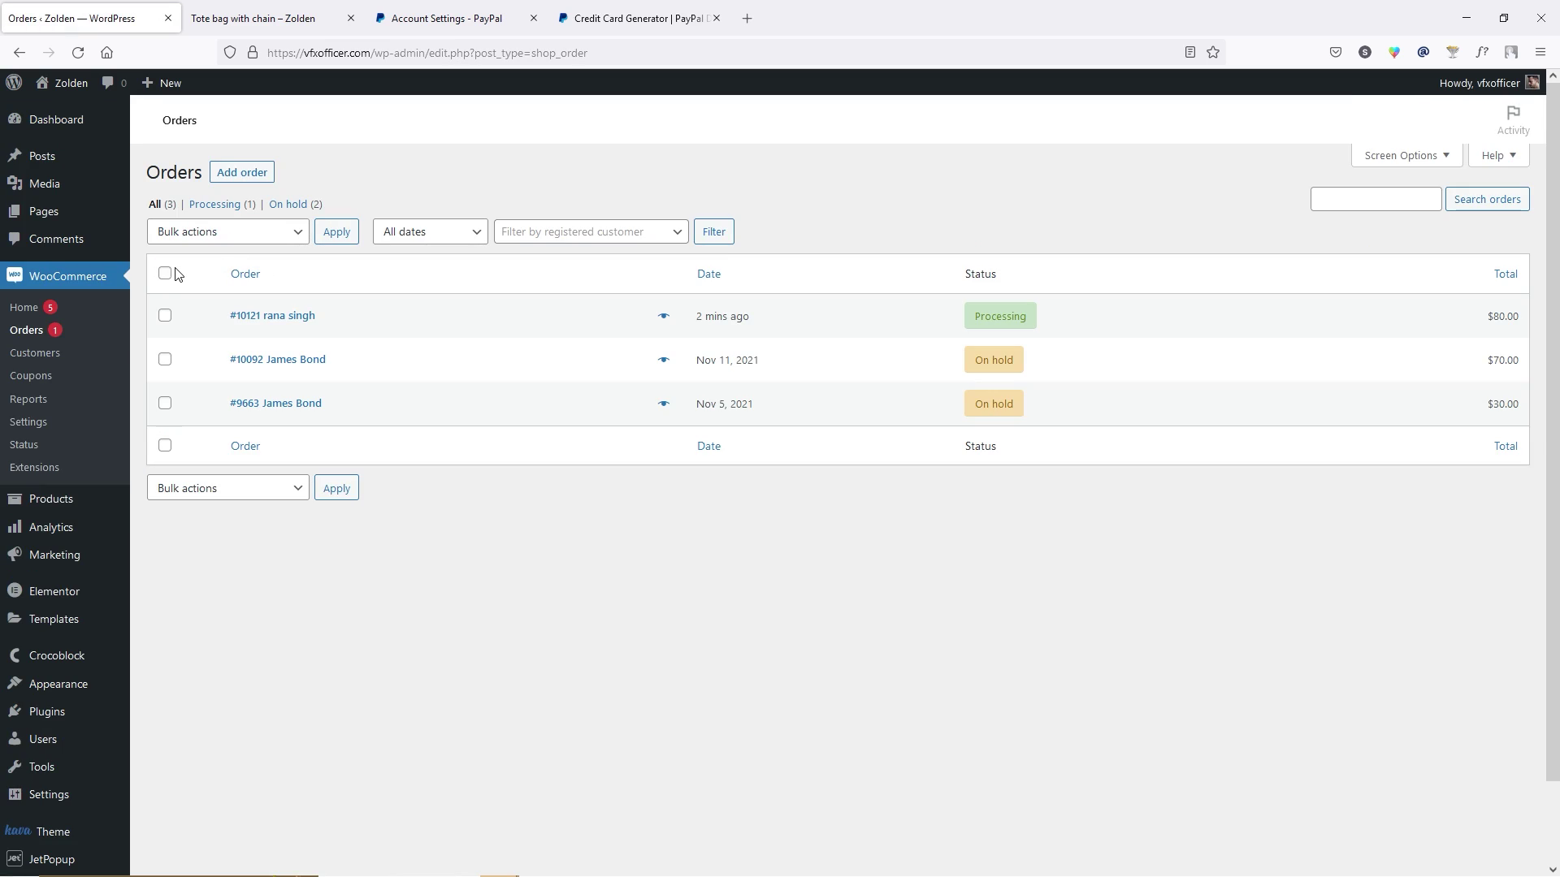
{"action": "left_click", "coordinate": [165, 274]}
{"action": "left_click", "coordinate": [231, 233]}
{"action": "left_click", "coordinate": [192, 284]}
{"action": "left_click", "coordinate": [342, 268]}
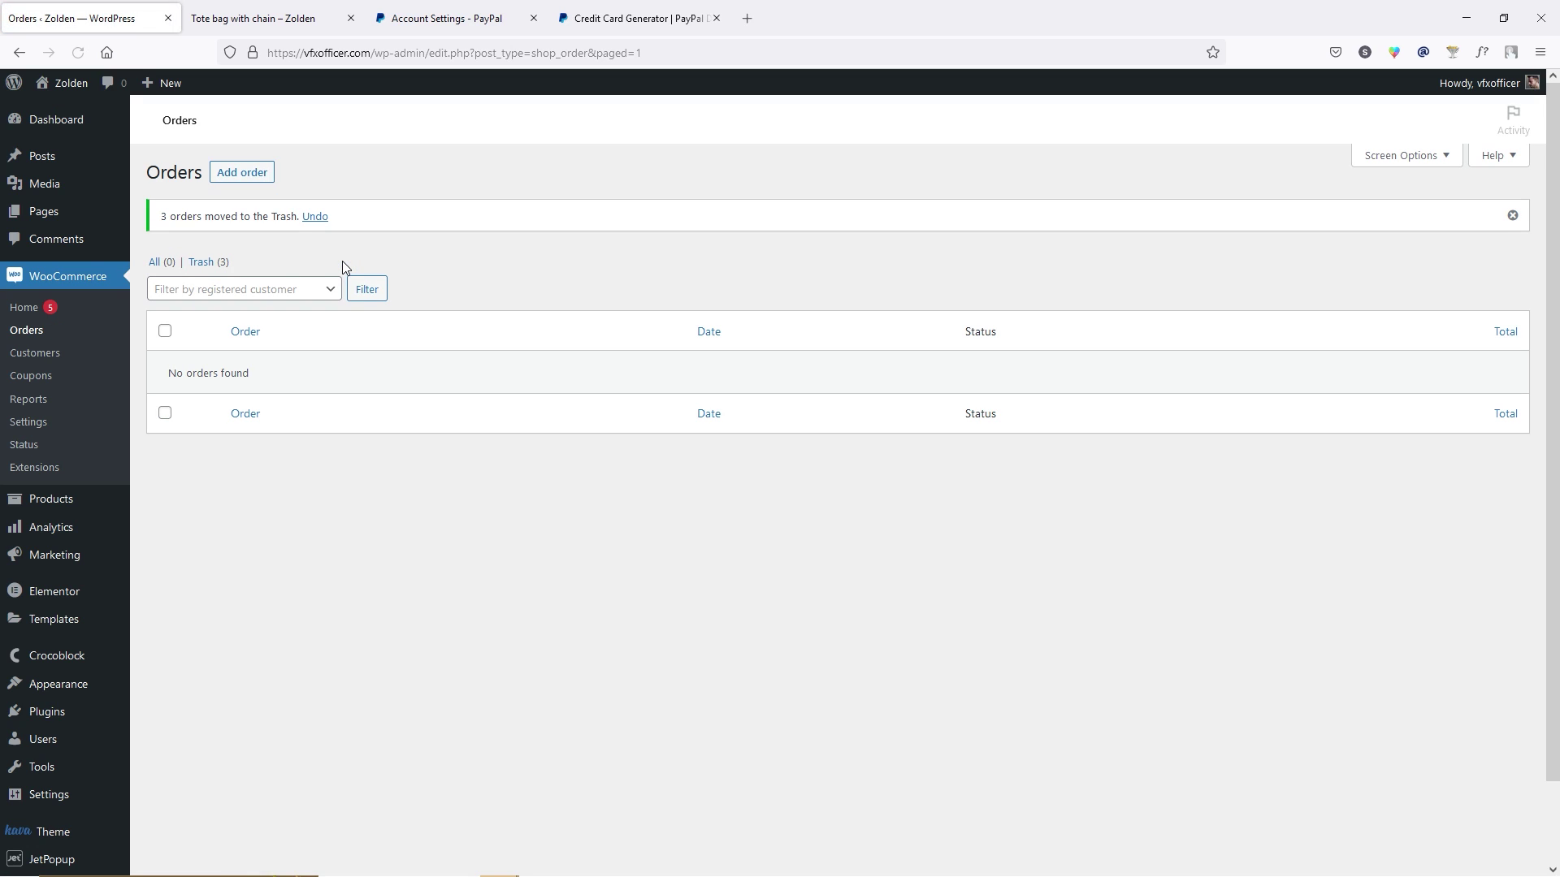
Permanently delete the trashed orders and return to the admin Dashboard.
{"action": "left_click", "coordinate": [220, 295]}
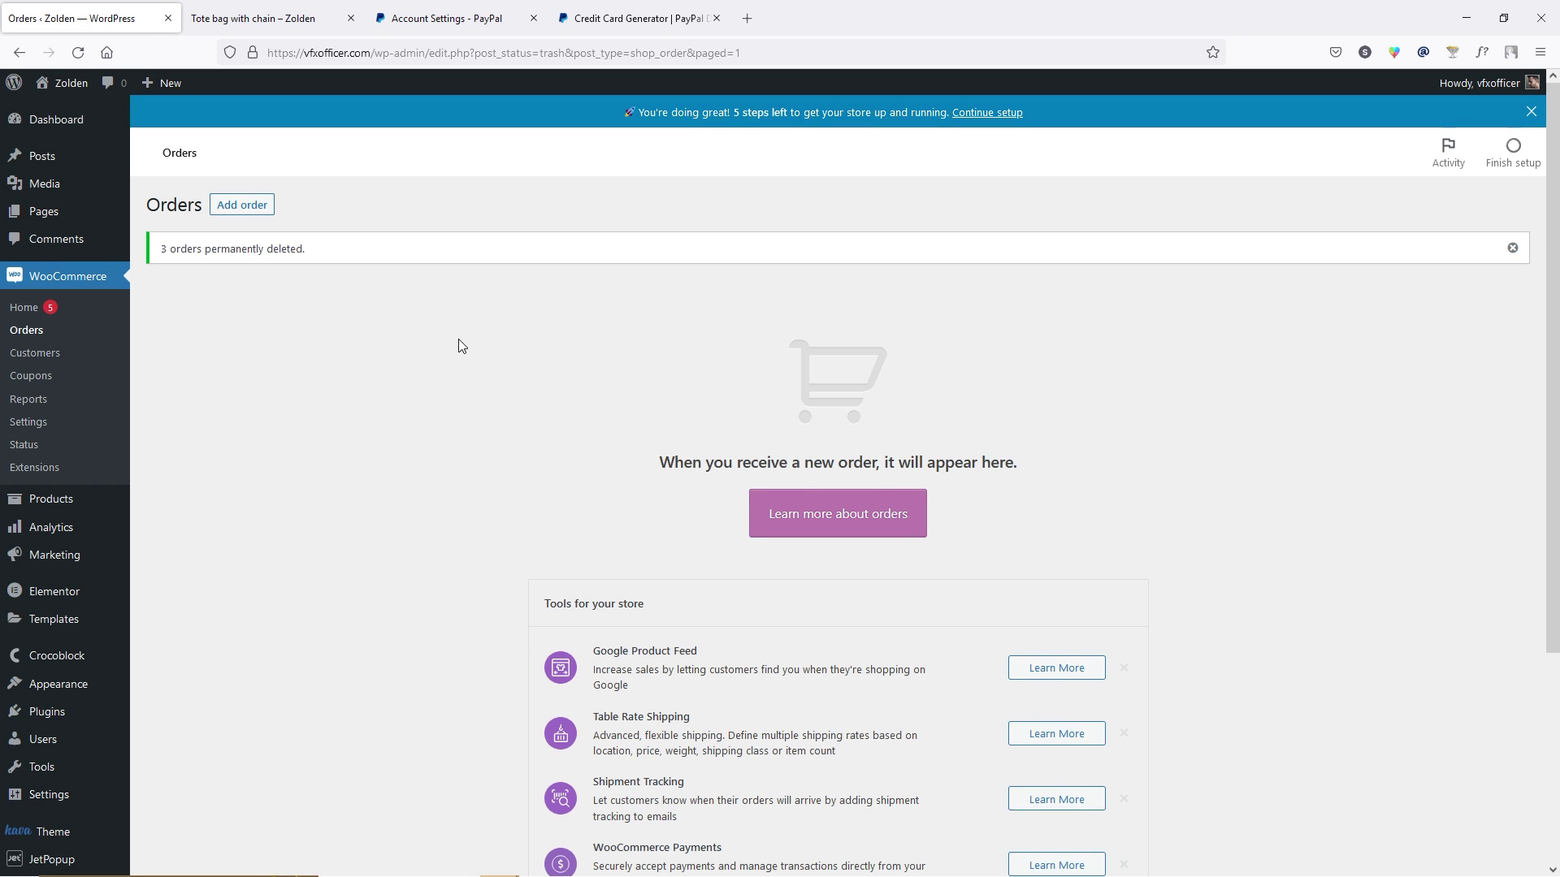
{"action": "left_click", "coordinate": [53, 127]}
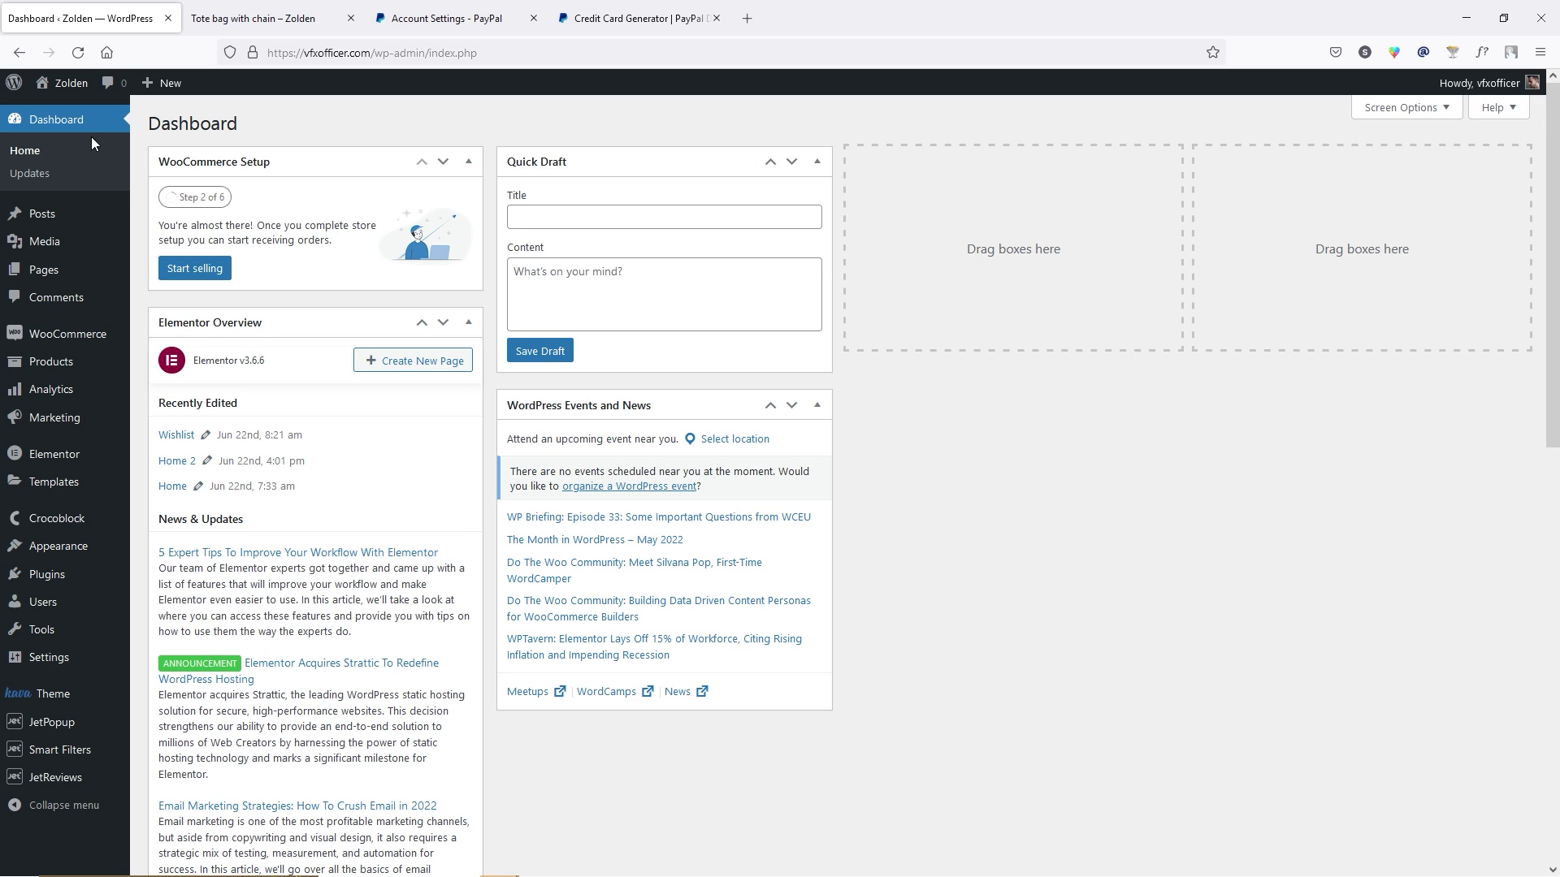
{"action": "left_click", "coordinate": [747, 19]}
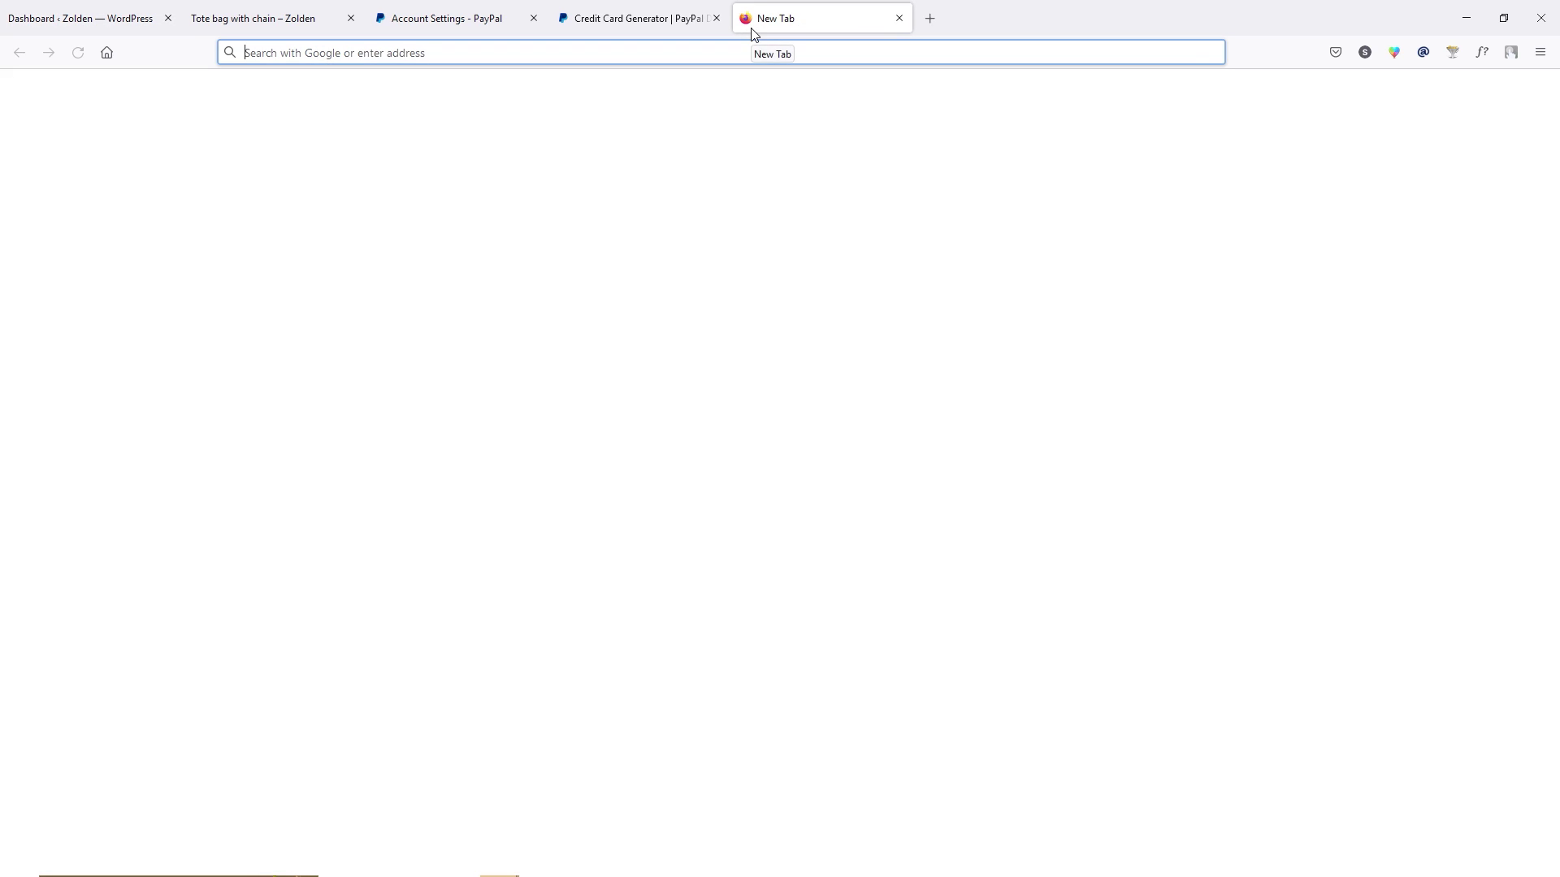
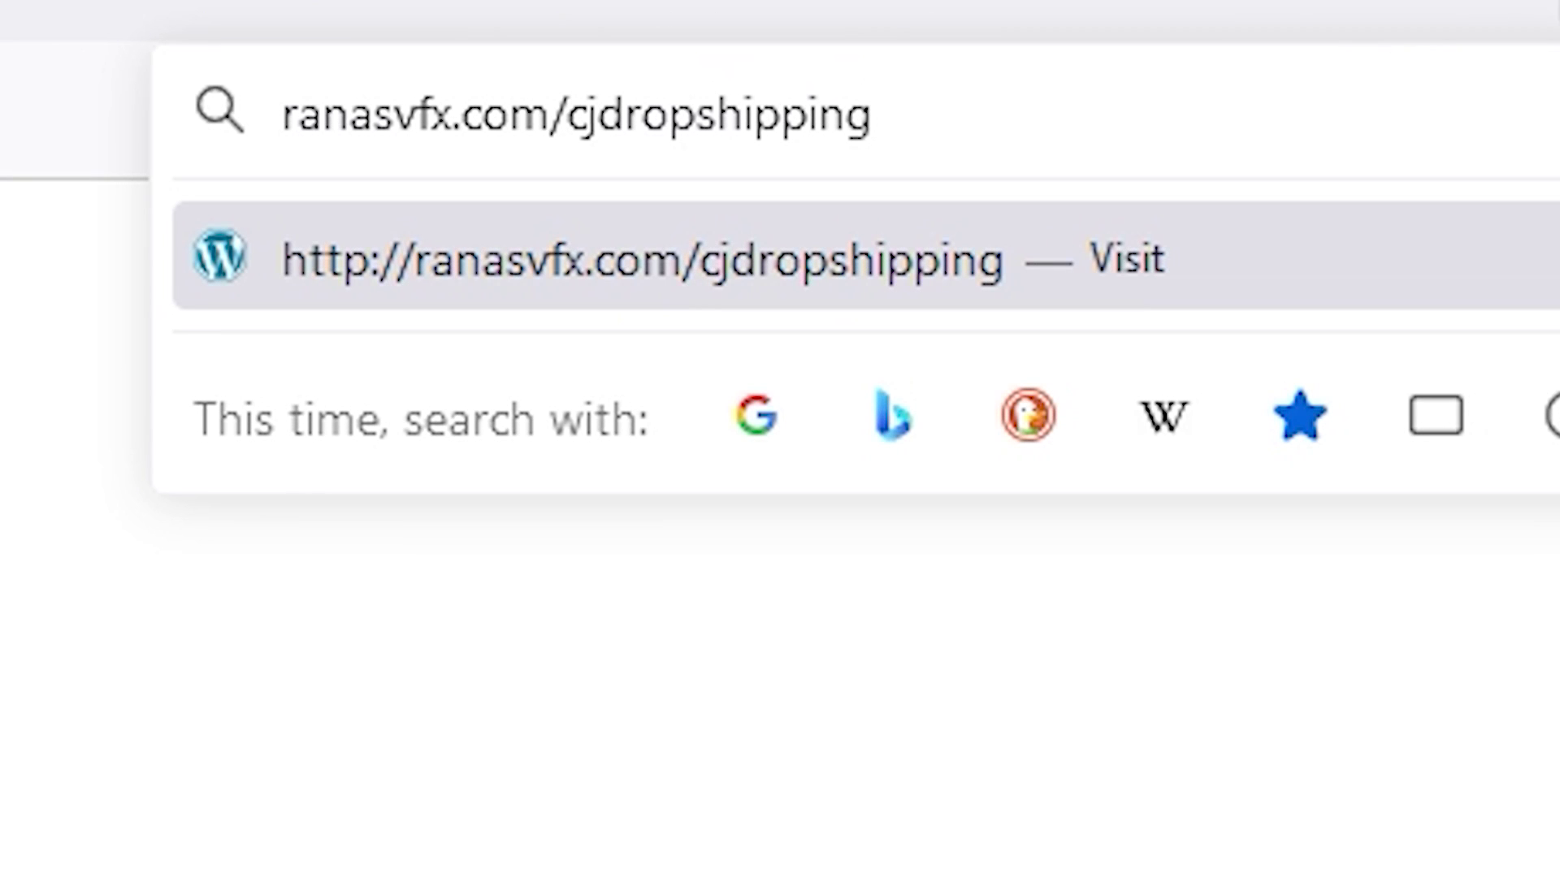
Load the CJdropshipping site, dismiss the subscribe popup, and go to the Register page.
{"action": "key", "text": "Return"}
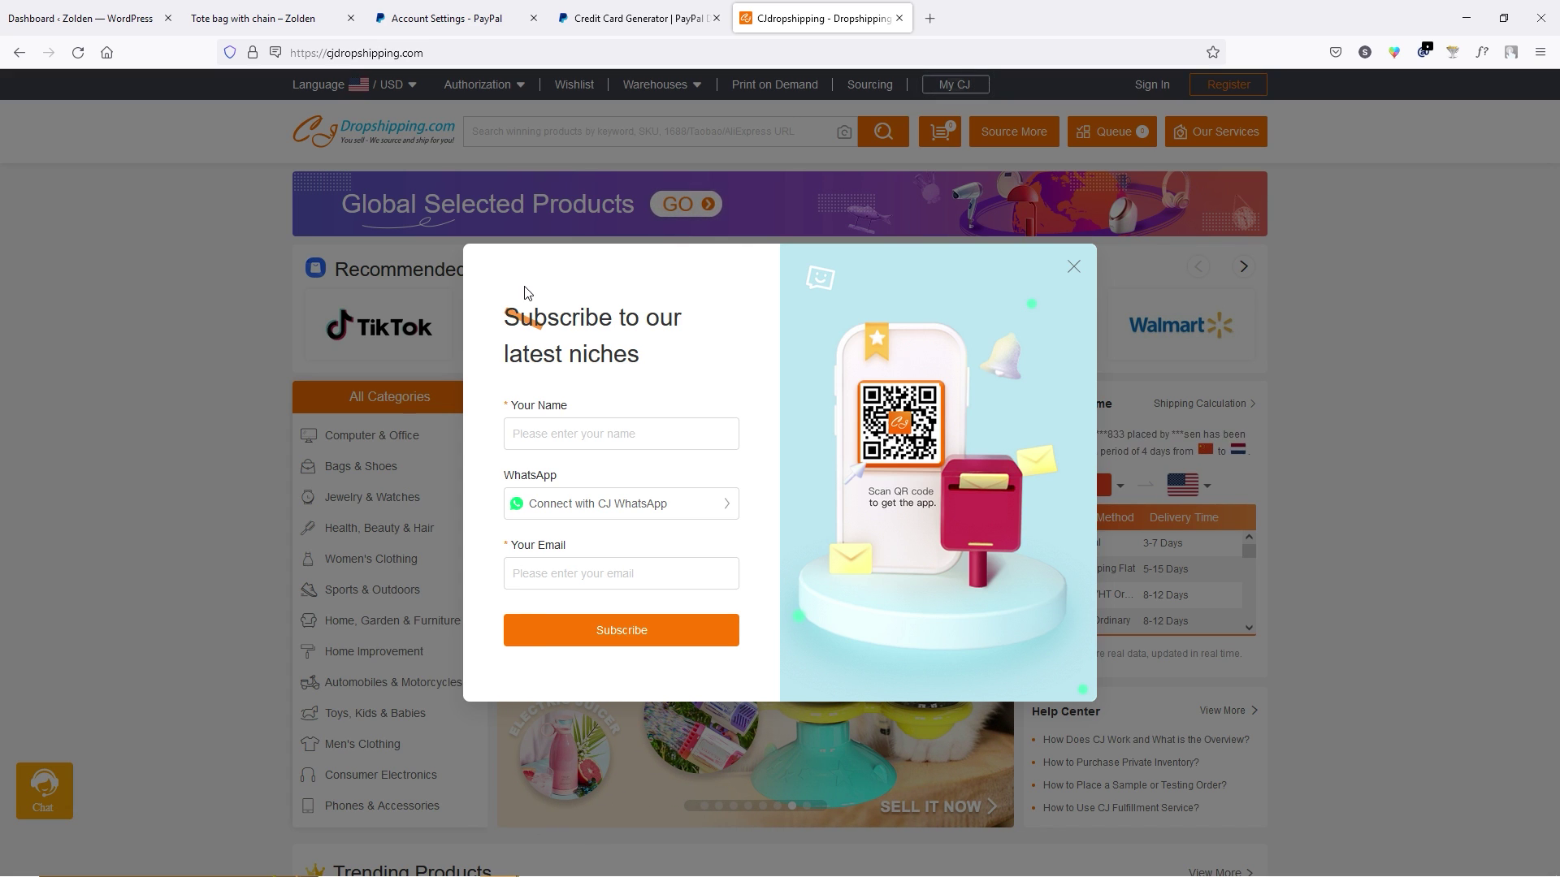
{"action": "left_click", "coordinate": [1073, 267]}
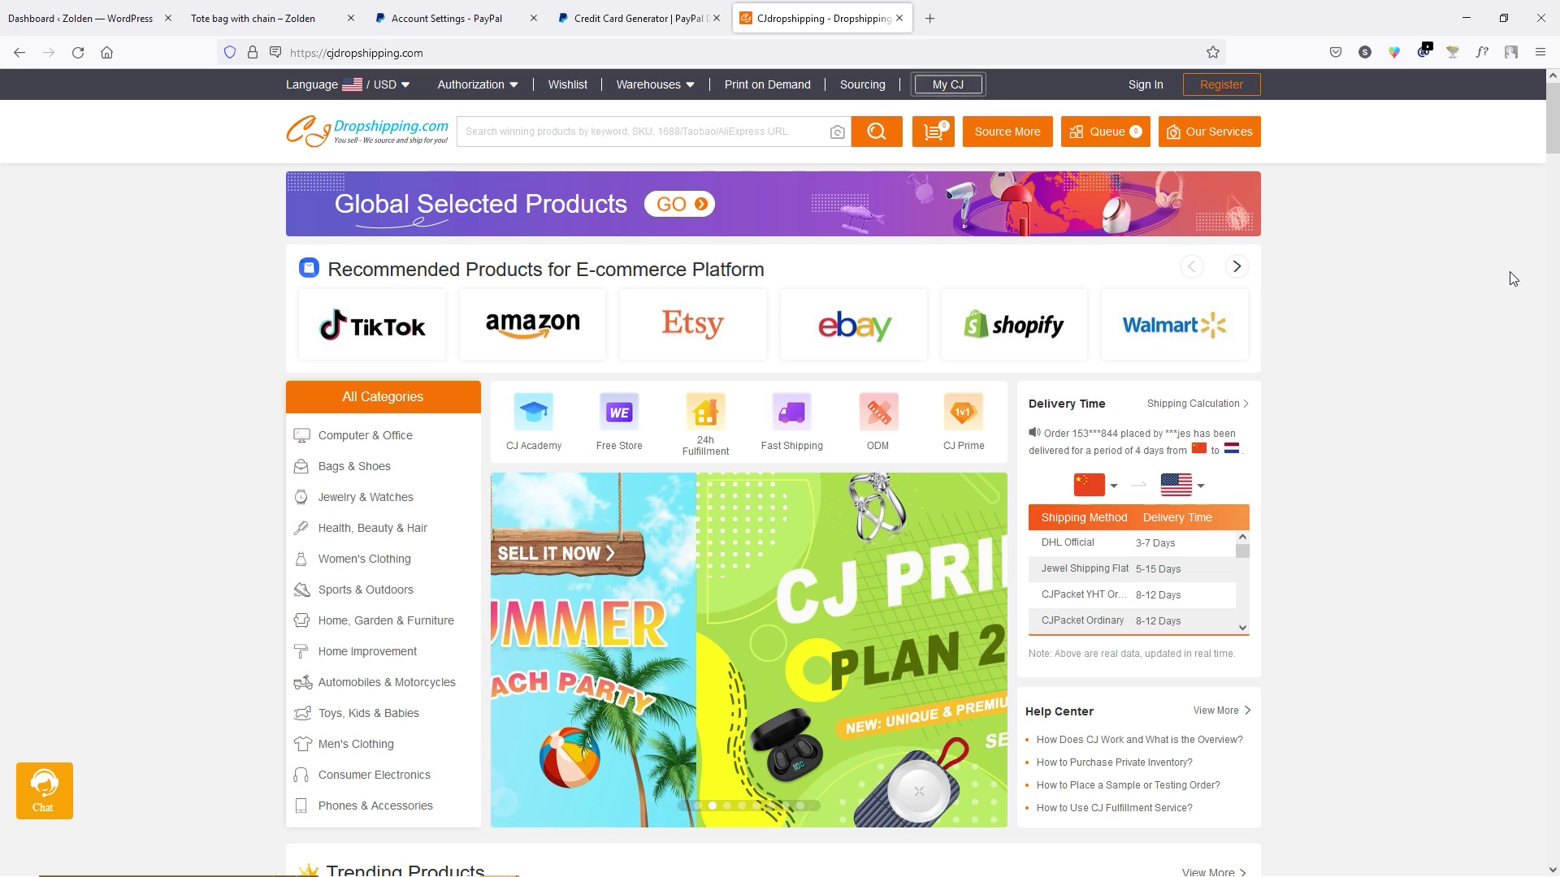
{"action": "left_click", "coordinate": [1236, 87]}
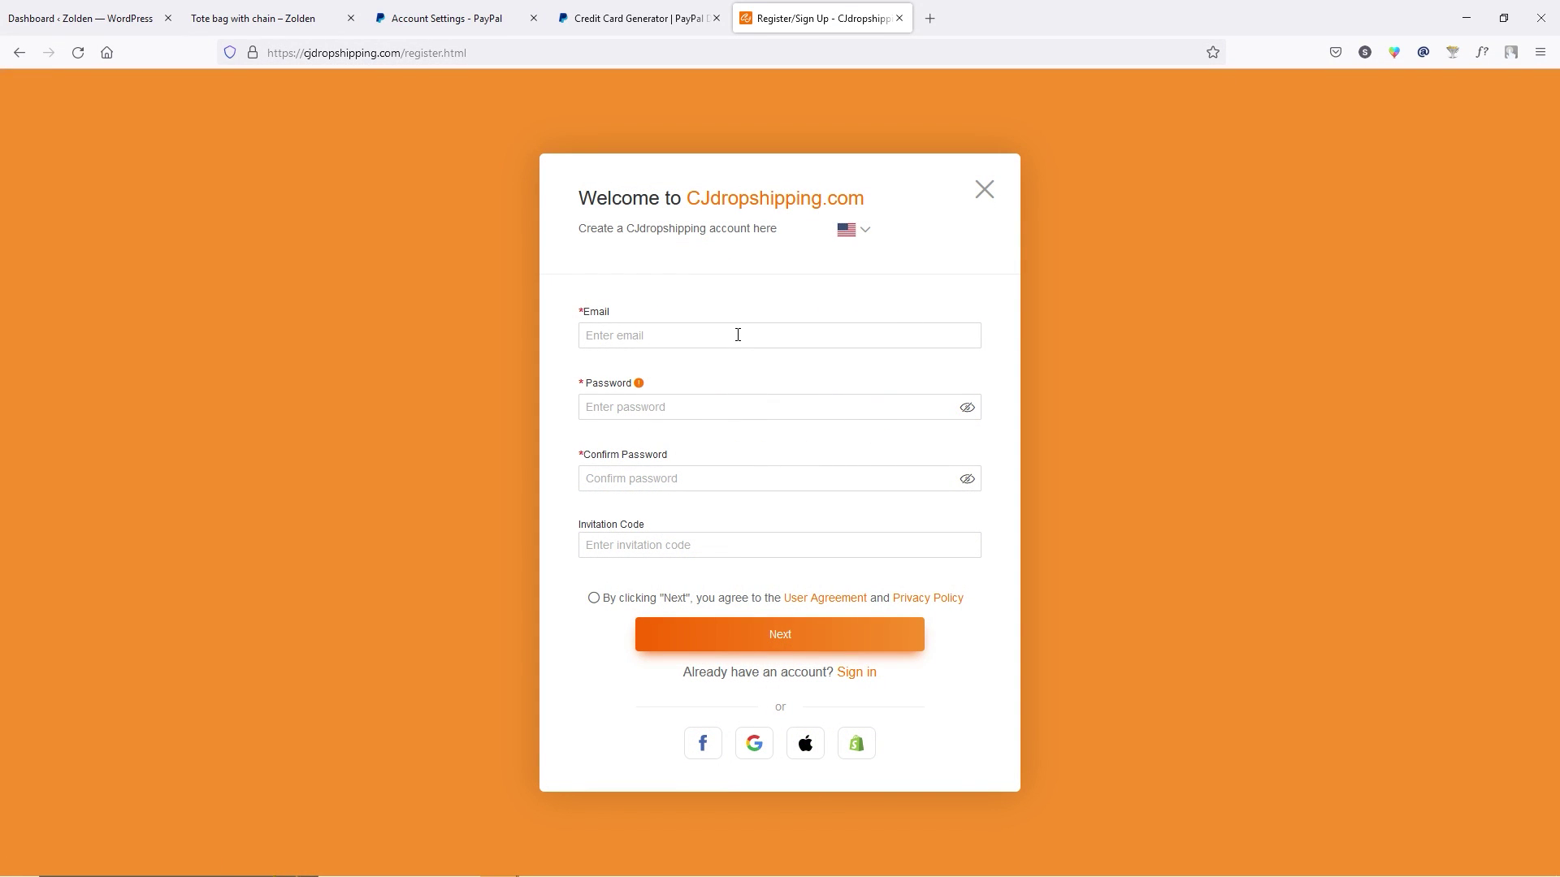
Enter the account e-mail and password and accept the user agreement and privacy policy.
{"action": "left_click", "coordinate": [737, 334]}
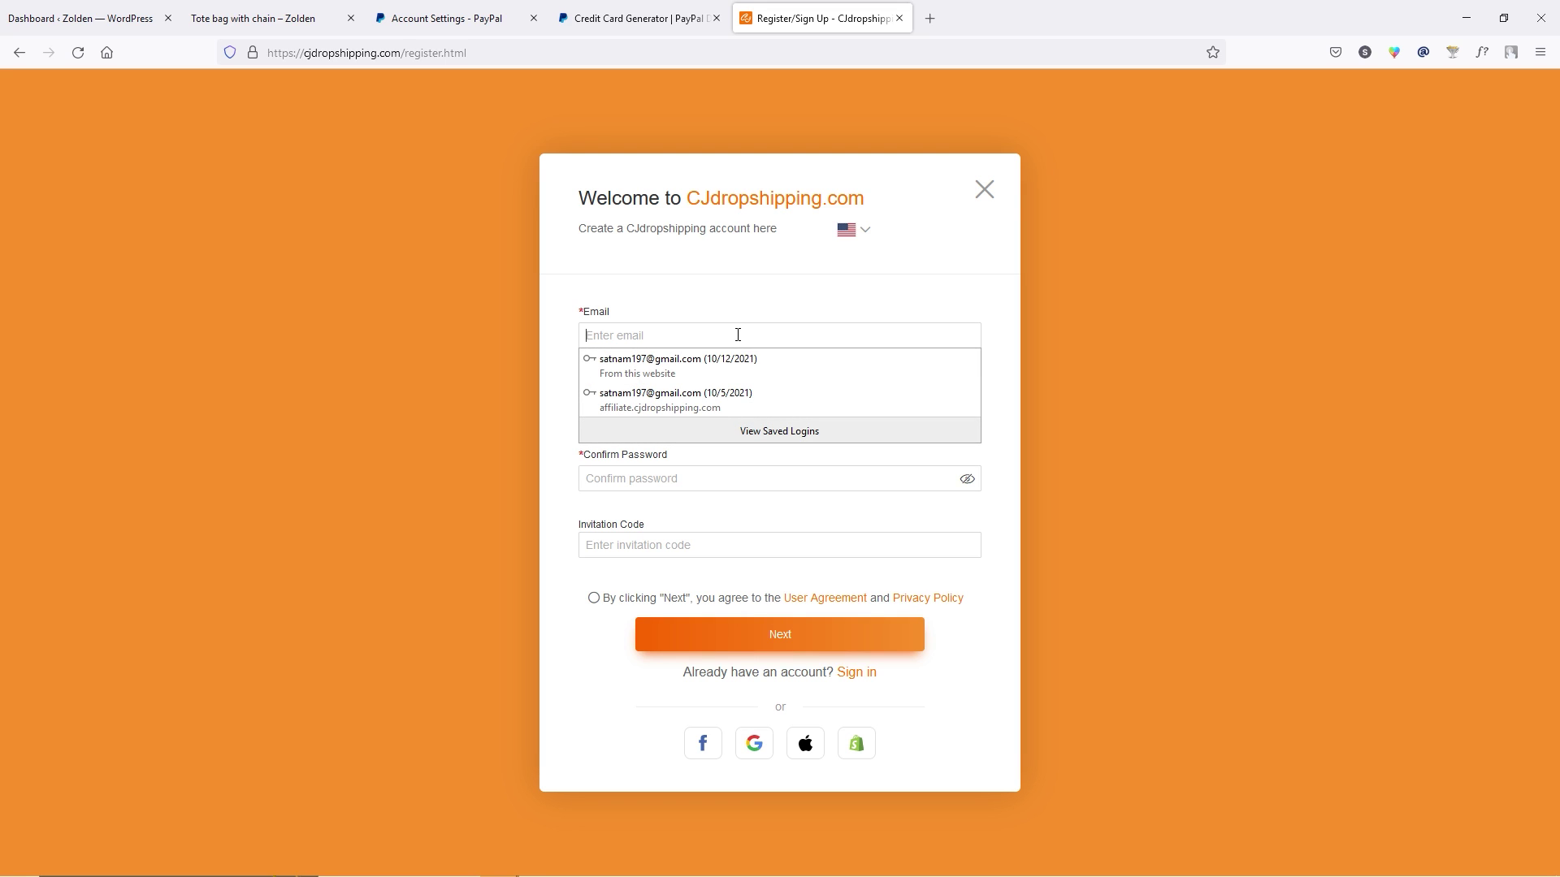
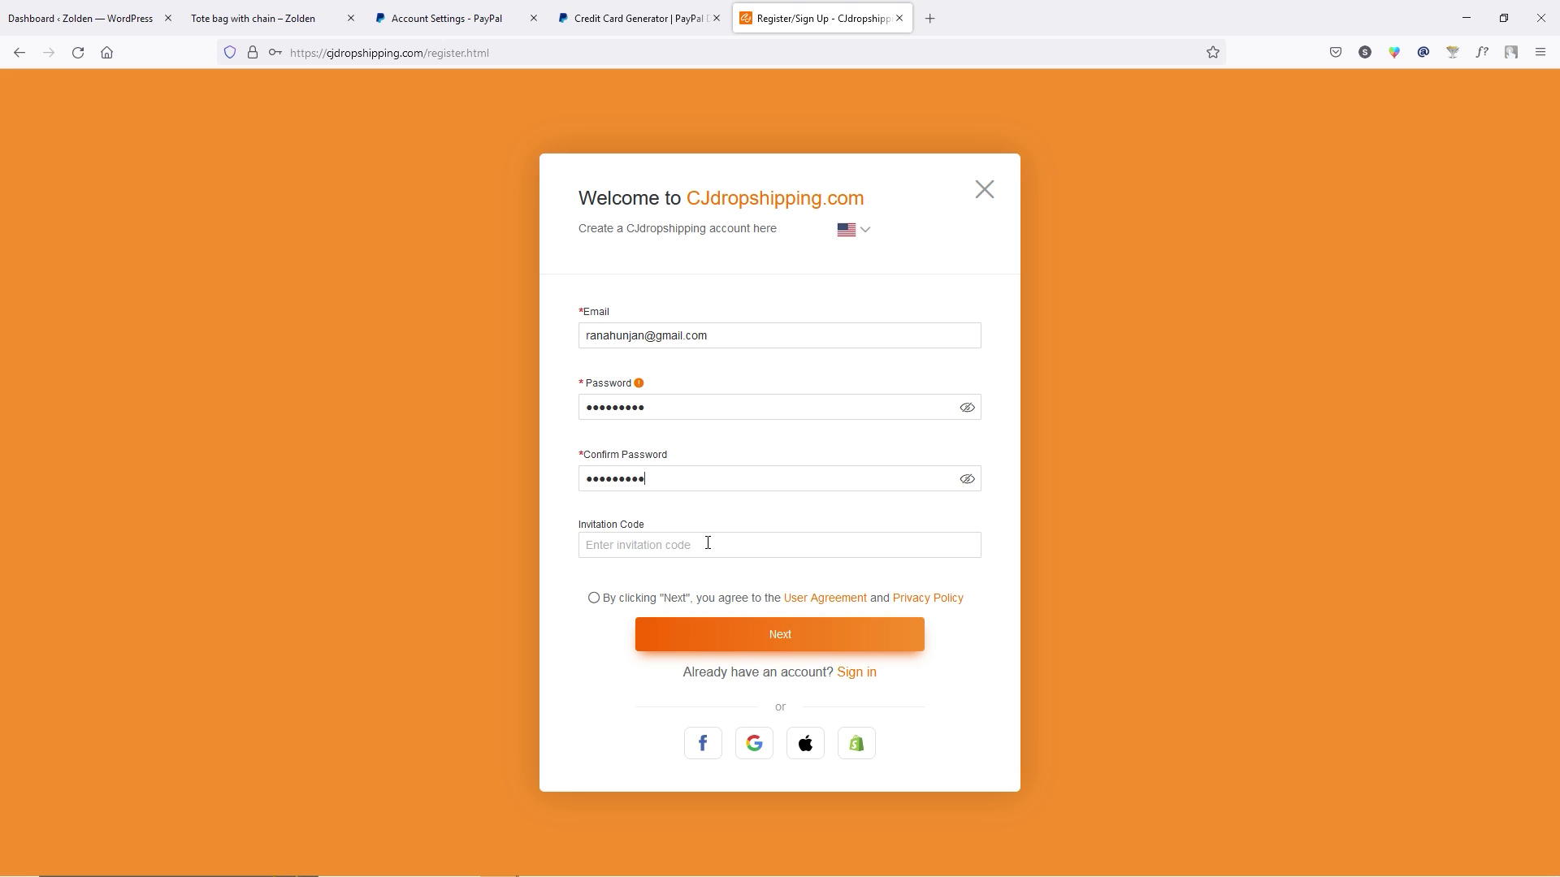
{"action": "left_click", "coordinate": [594, 598]}
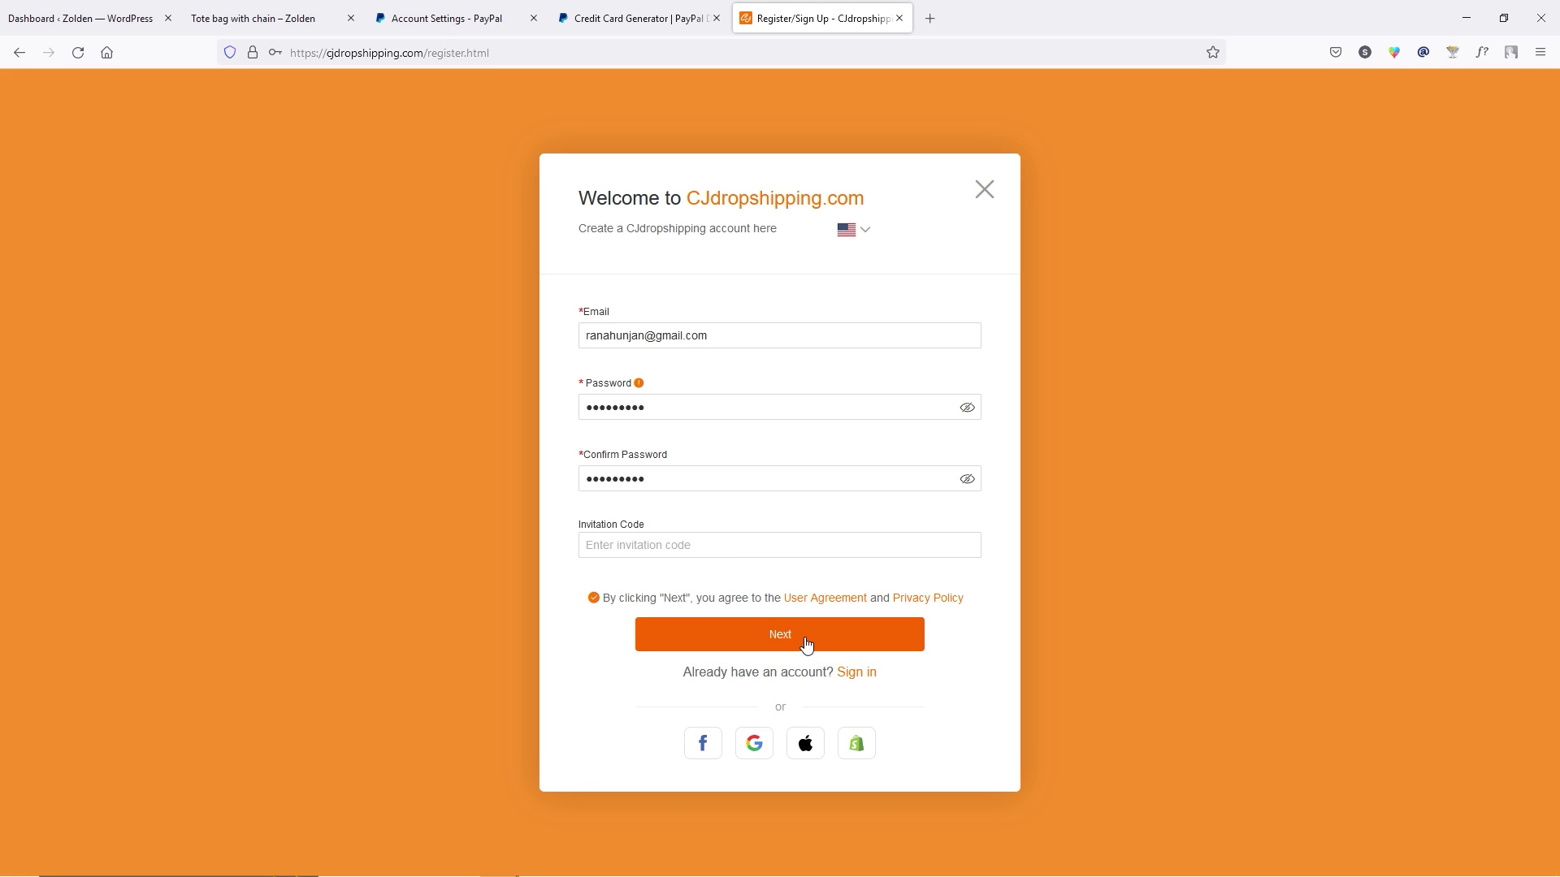
{"action": "left_click", "coordinate": [799, 646]}
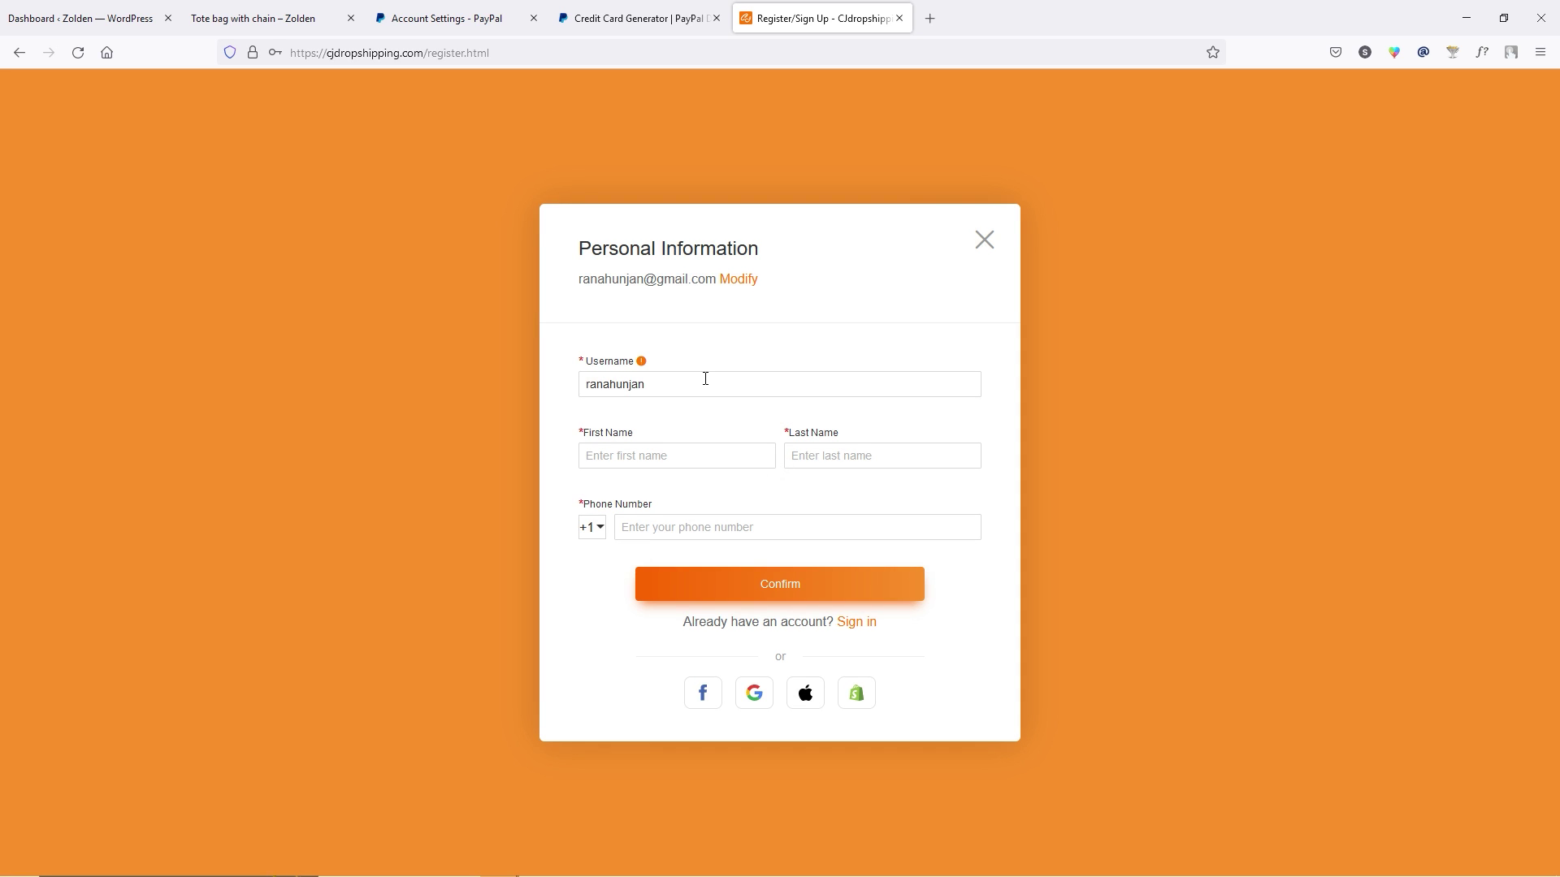
Add first and last name with an India +91 phone, pick WooCommerce, and skip the questionnaire.
{"action": "key", "text": "Tab"}
{"action": "left_click", "coordinate": [602, 530]}
{"action": "type", "text": "91"}
{"action": "left_click", "coordinate": [642, 754]}
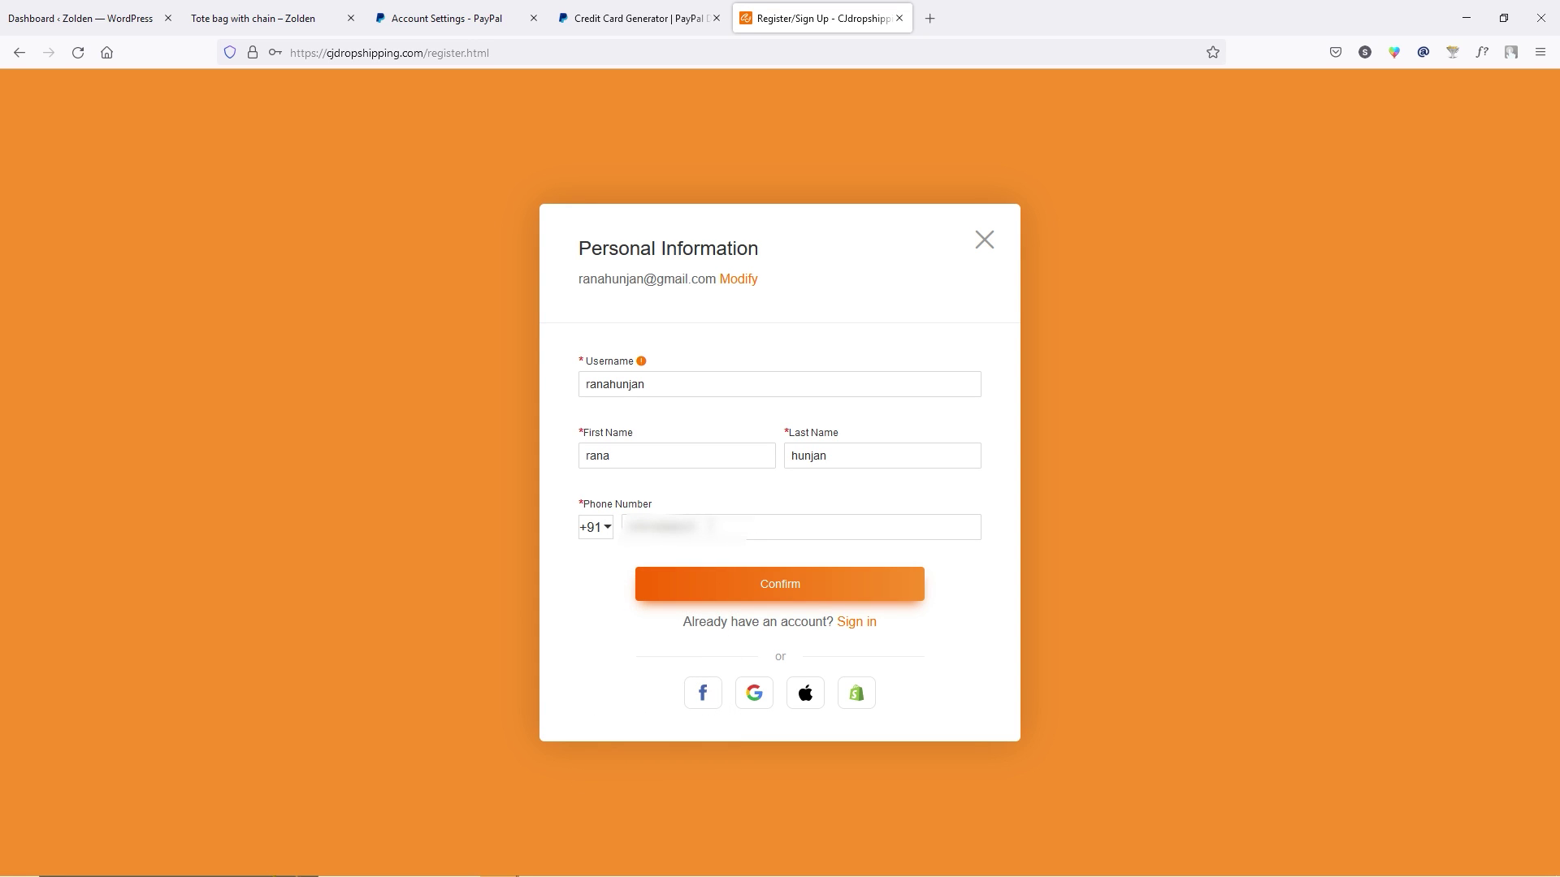
{"action": "left_click", "coordinate": [772, 594]}
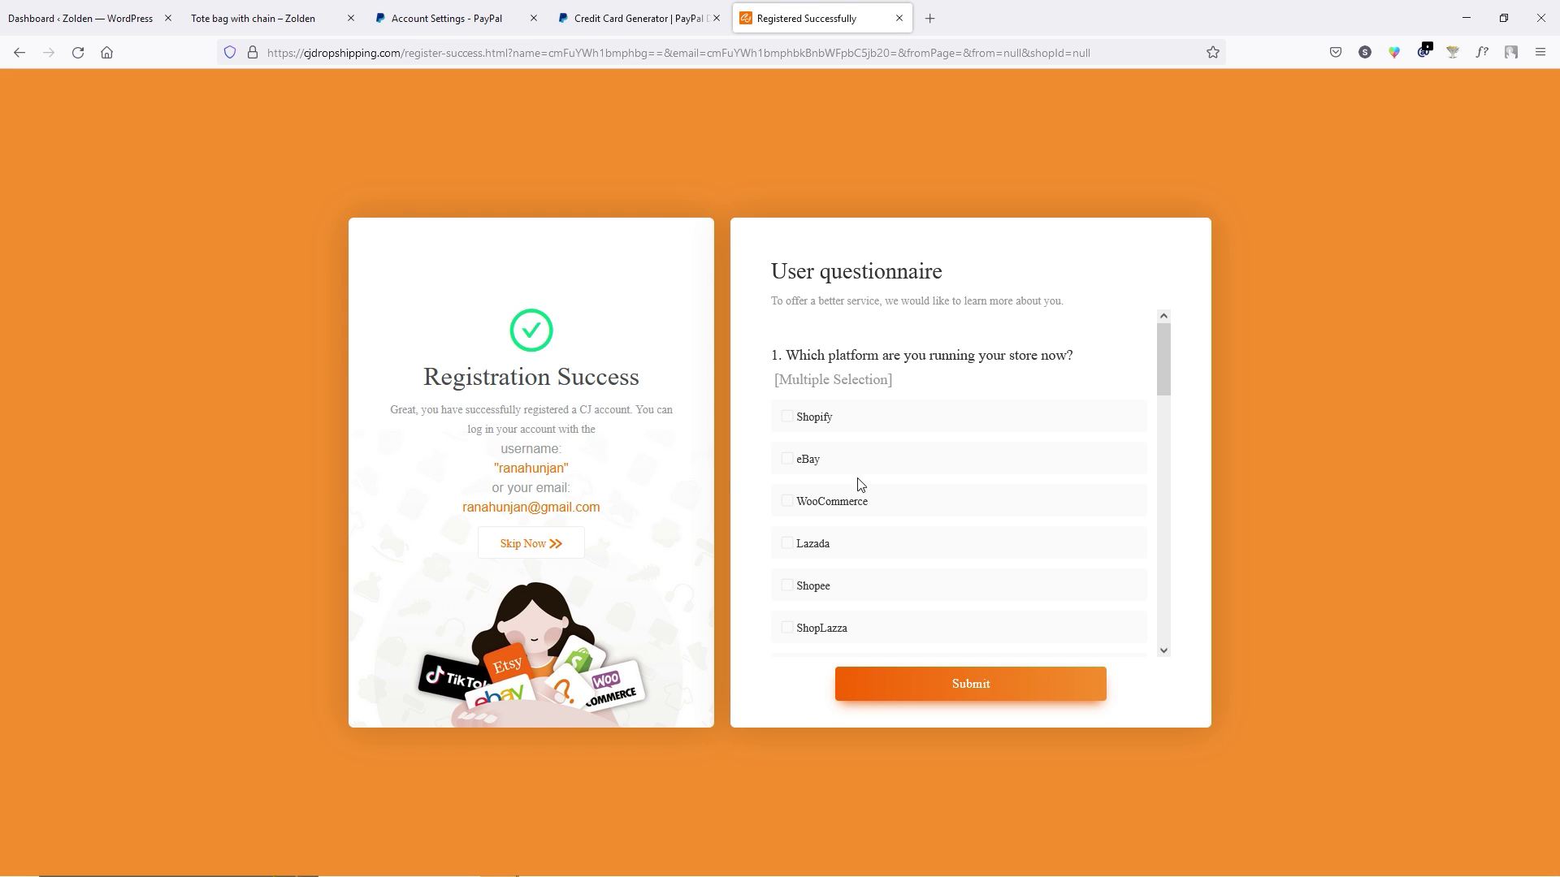
{"action": "left_click", "coordinate": [832, 506]}
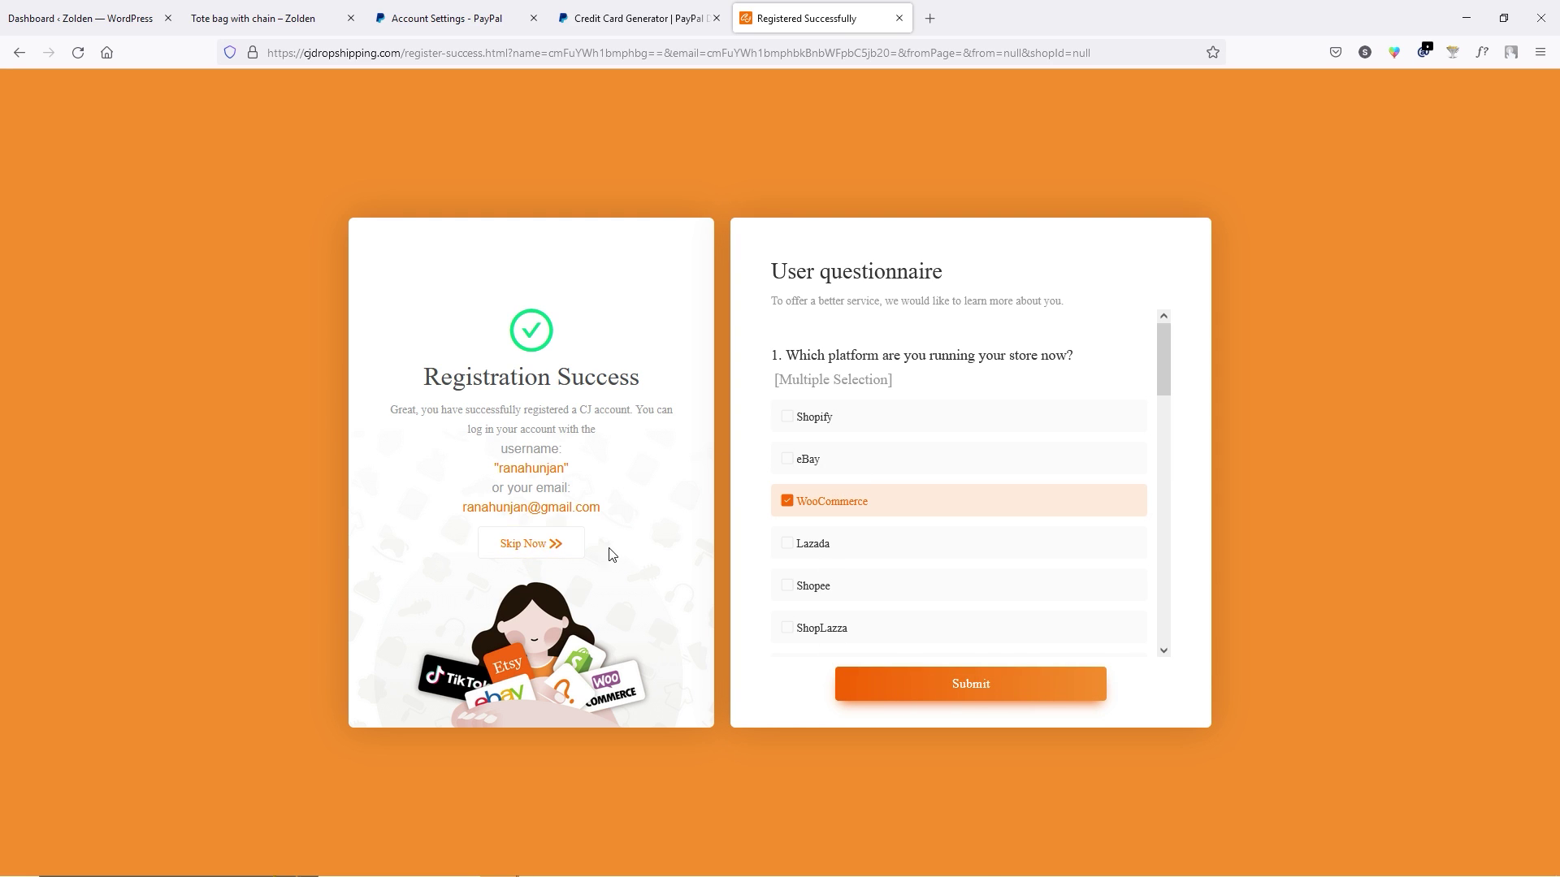
{"action": "left_click", "coordinate": [548, 553]}
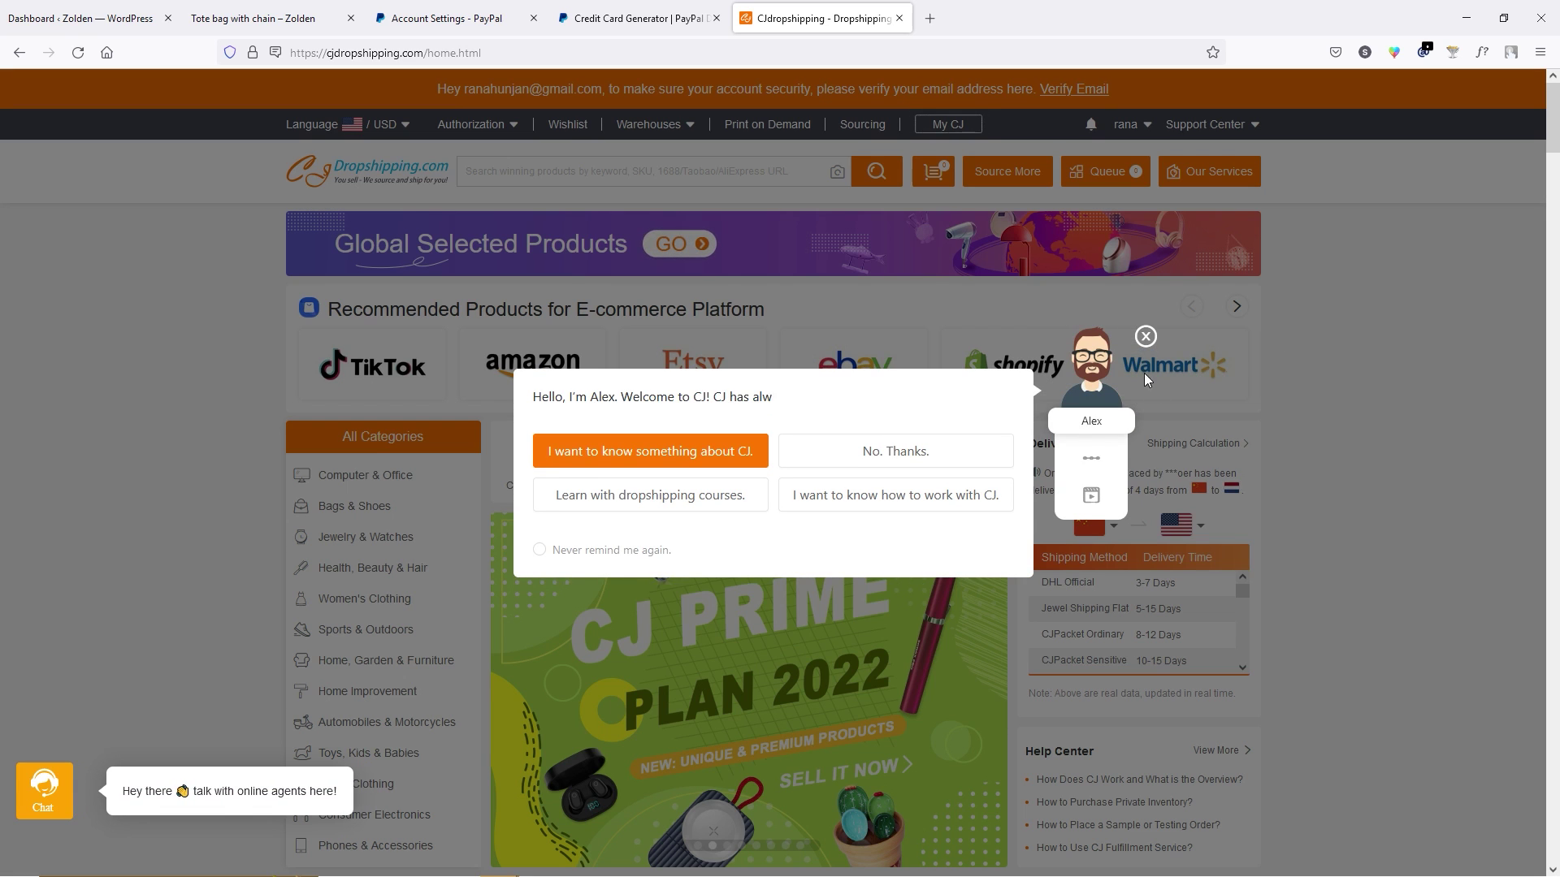
{"action": "left_click", "coordinate": [1146, 335]}
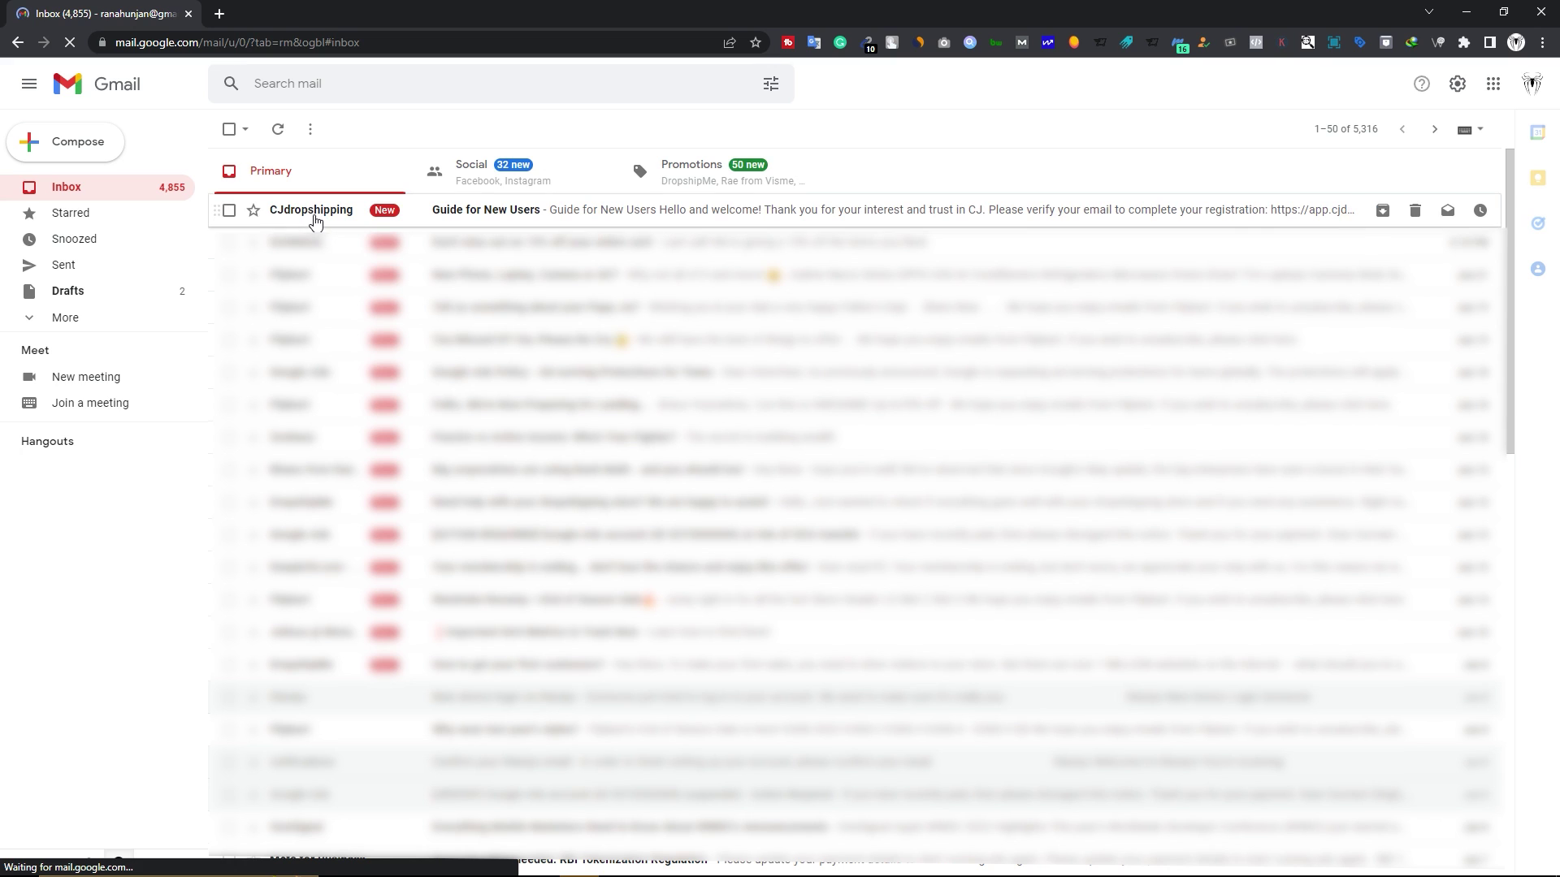
Follow the verify link in the CJdropshipping welcome email and request an e-mail verification code.
{"action": "left_click", "coordinate": [352, 216]}
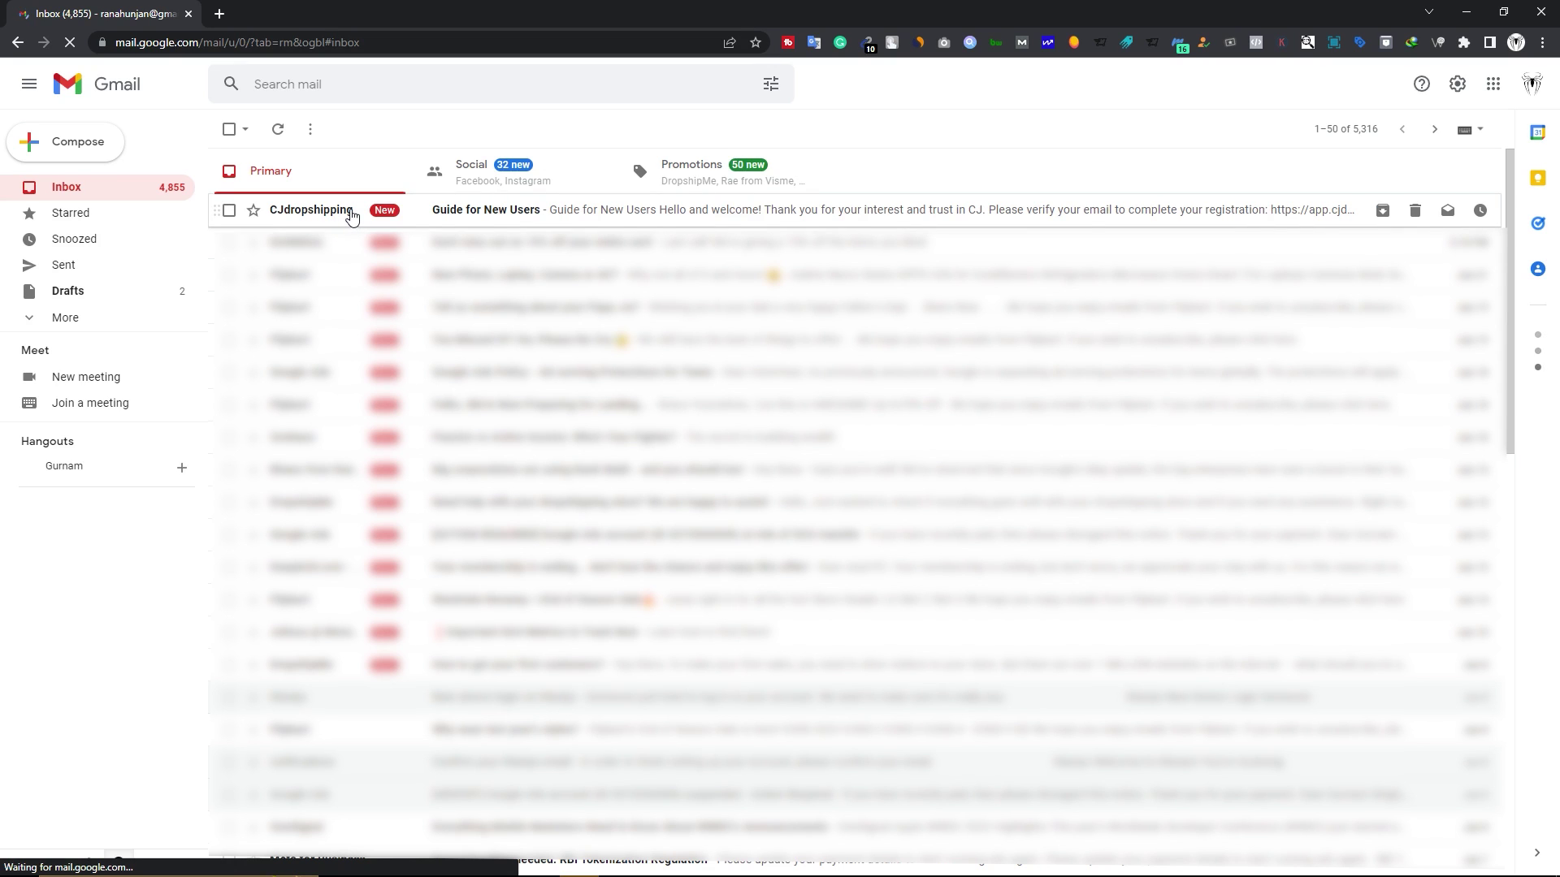
{"action": "scroll", "coordinate": [404, 440], "scroll_direction": "down", "scroll_amount": 3}
{"action": "scroll", "coordinate": [404, 440], "scroll_direction": "down", "scroll_amount": 3}
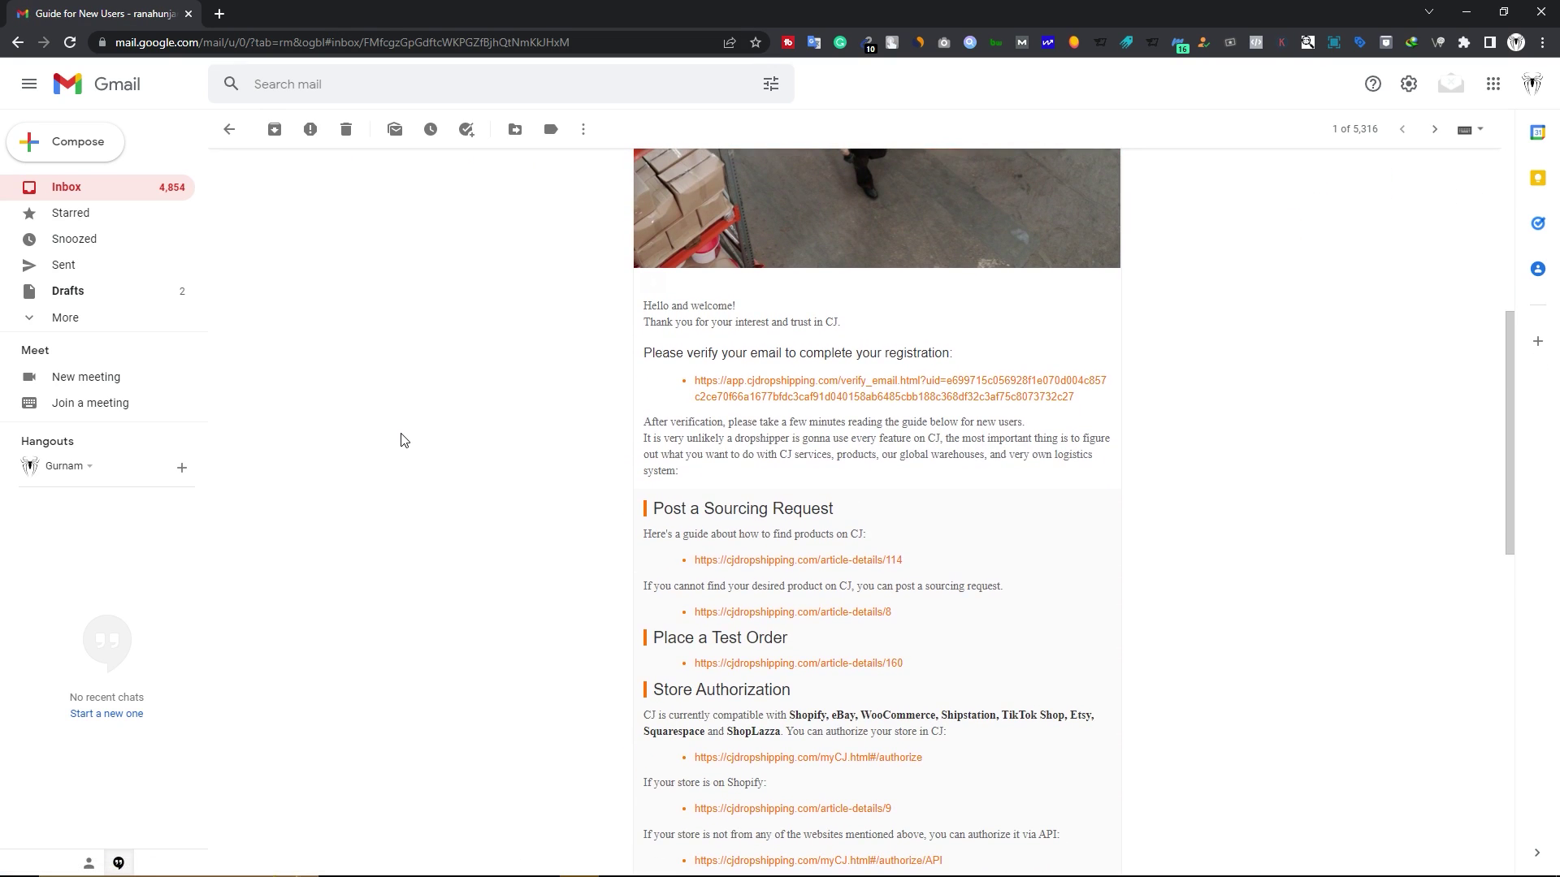
{"action": "left_click", "coordinate": [818, 401]}
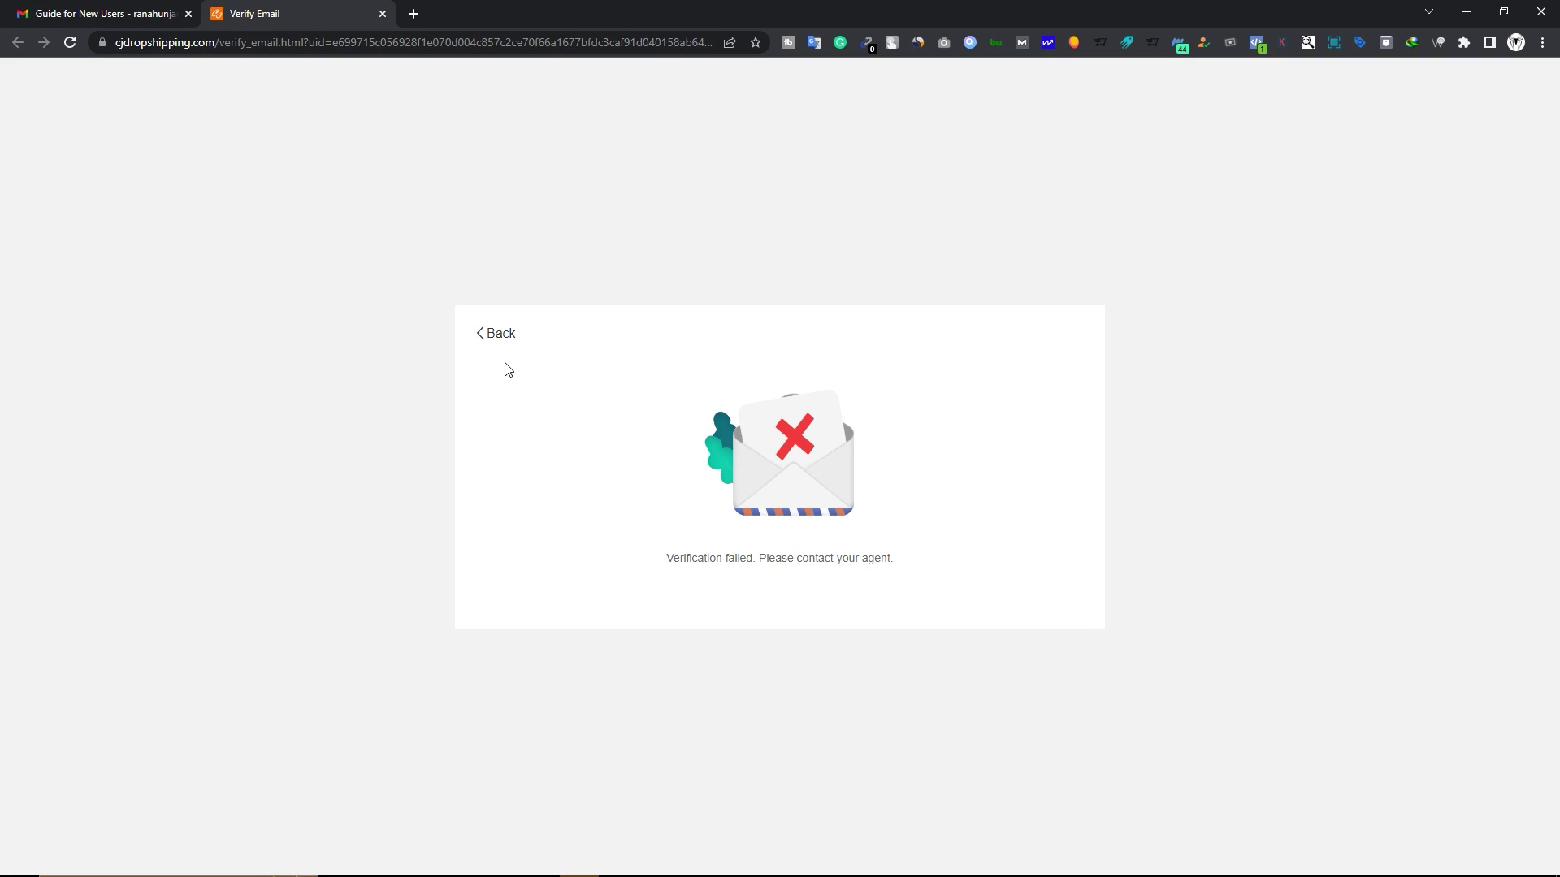
{"action": "left_click", "coordinate": [501, 335]}
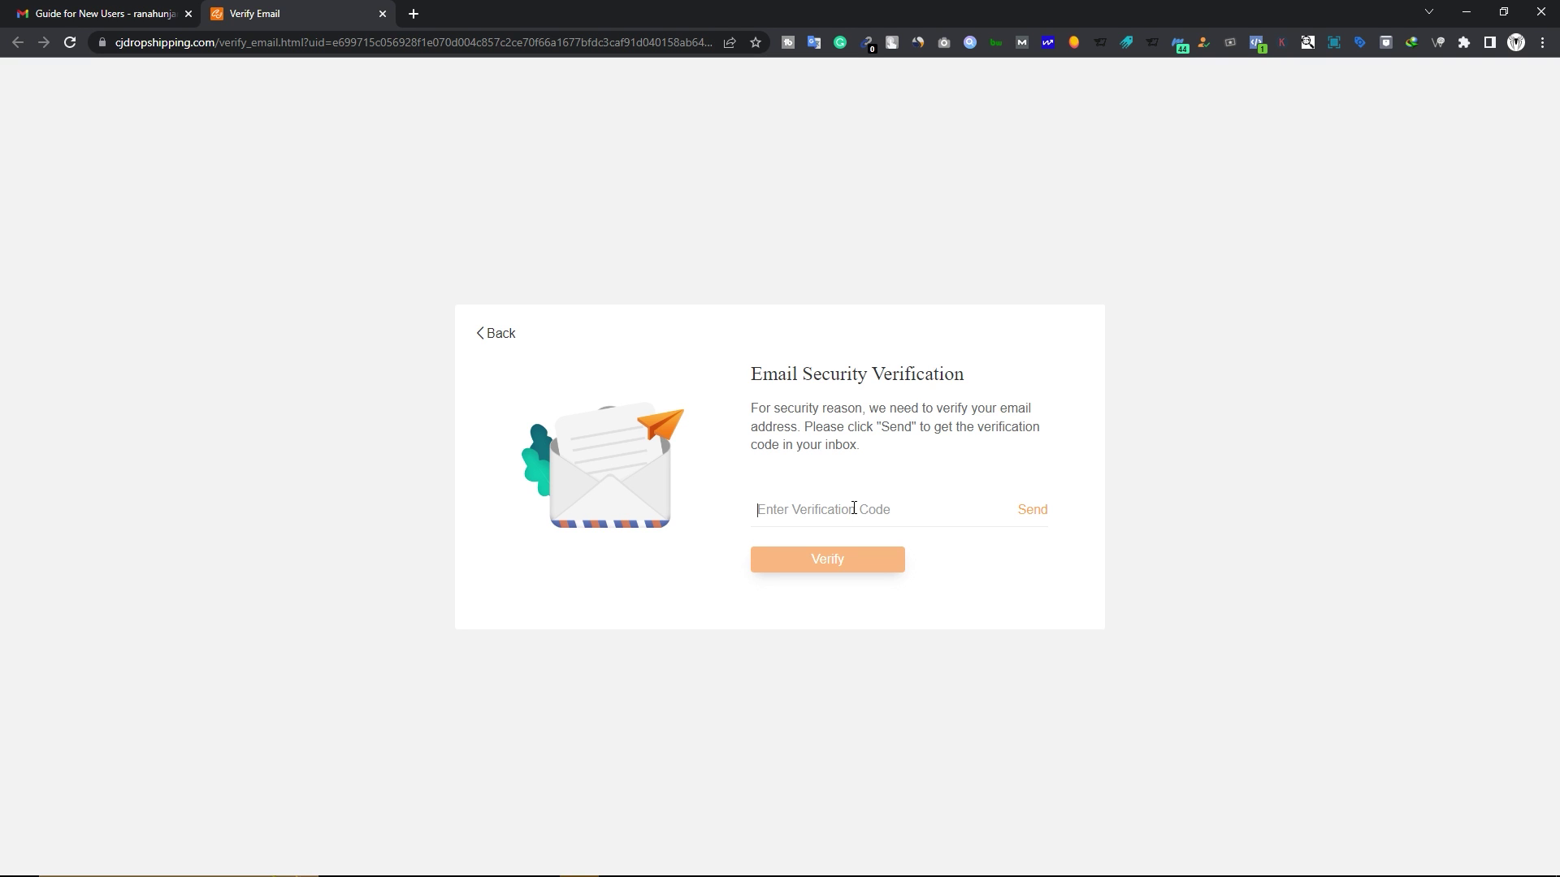
{"action": "left_click", "coordinate": [1034, 512]}
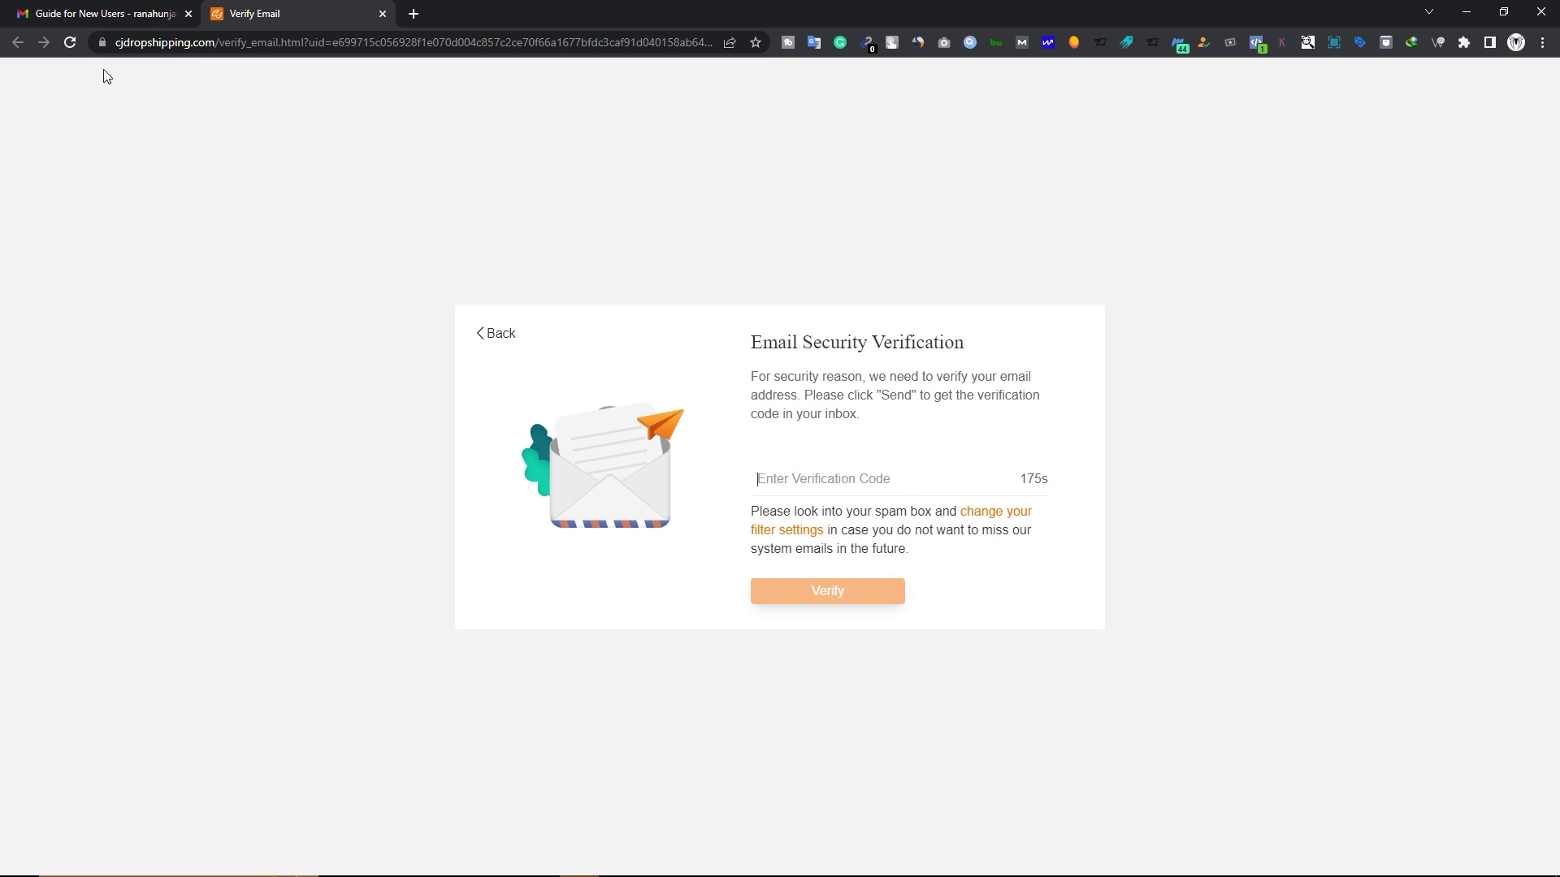
Copy the code from the CJ verification email, paste it, and confirm verification.
{"action": "key", "text": "alt+Tab"}
{"action": "left_click", "coordinate": [436, 209]}
{"action": "left_click_drag", "start_coordinate": [326, 385], "coordinate": [268, 380]}
{"action": "key", "text": "ctrl+c"}
{"action": "key", "text": "alt+Tab"}
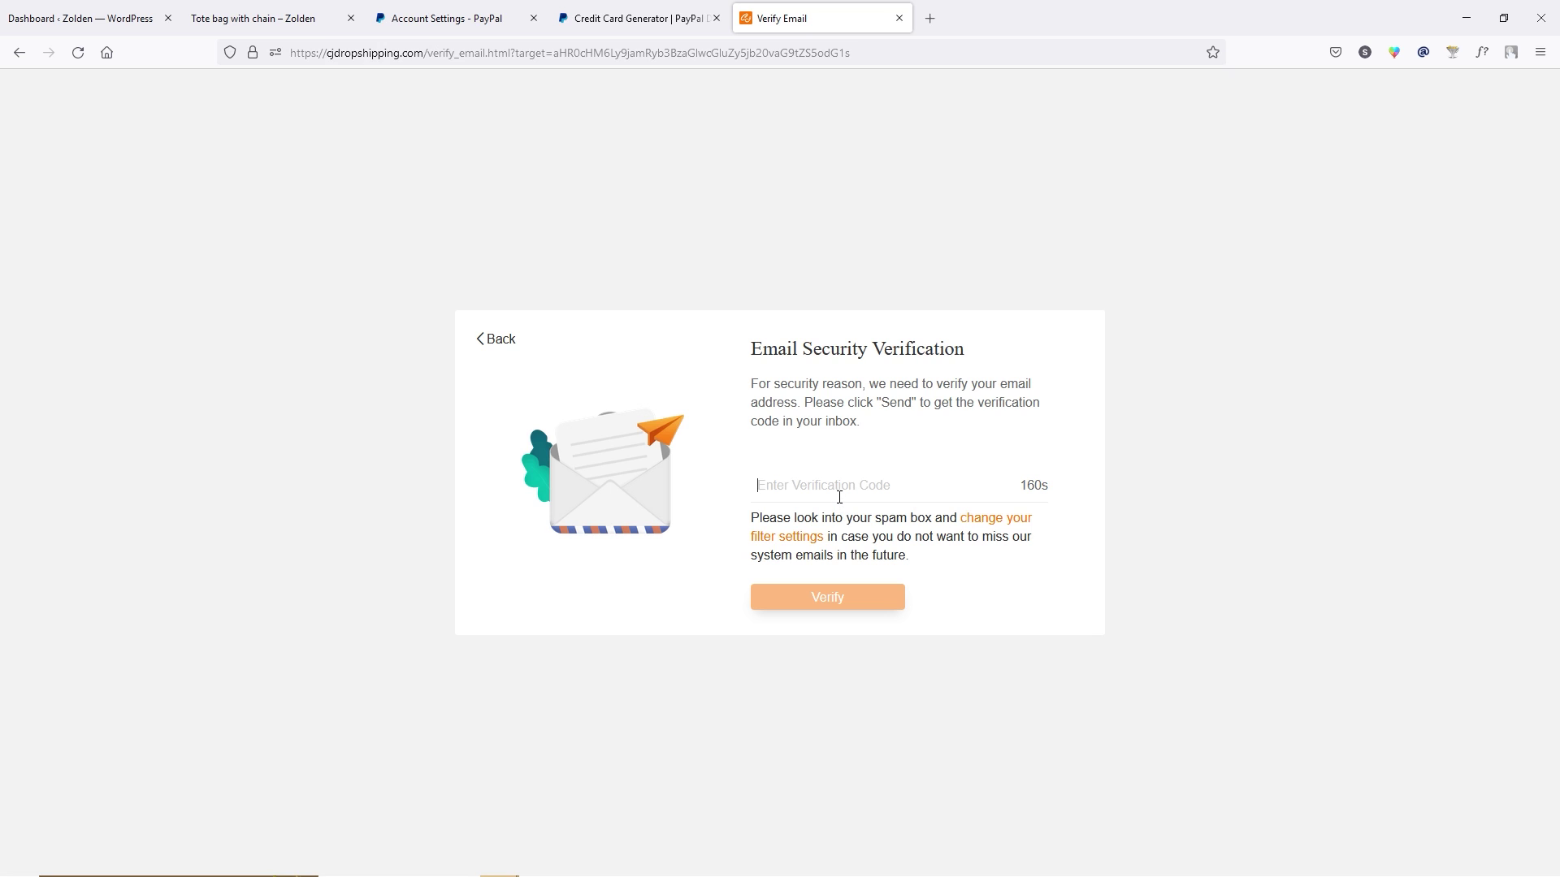
{"action": "key", "text": "ctrl+v"}
{"action": "left_click", "coordinate": [845, 603]}
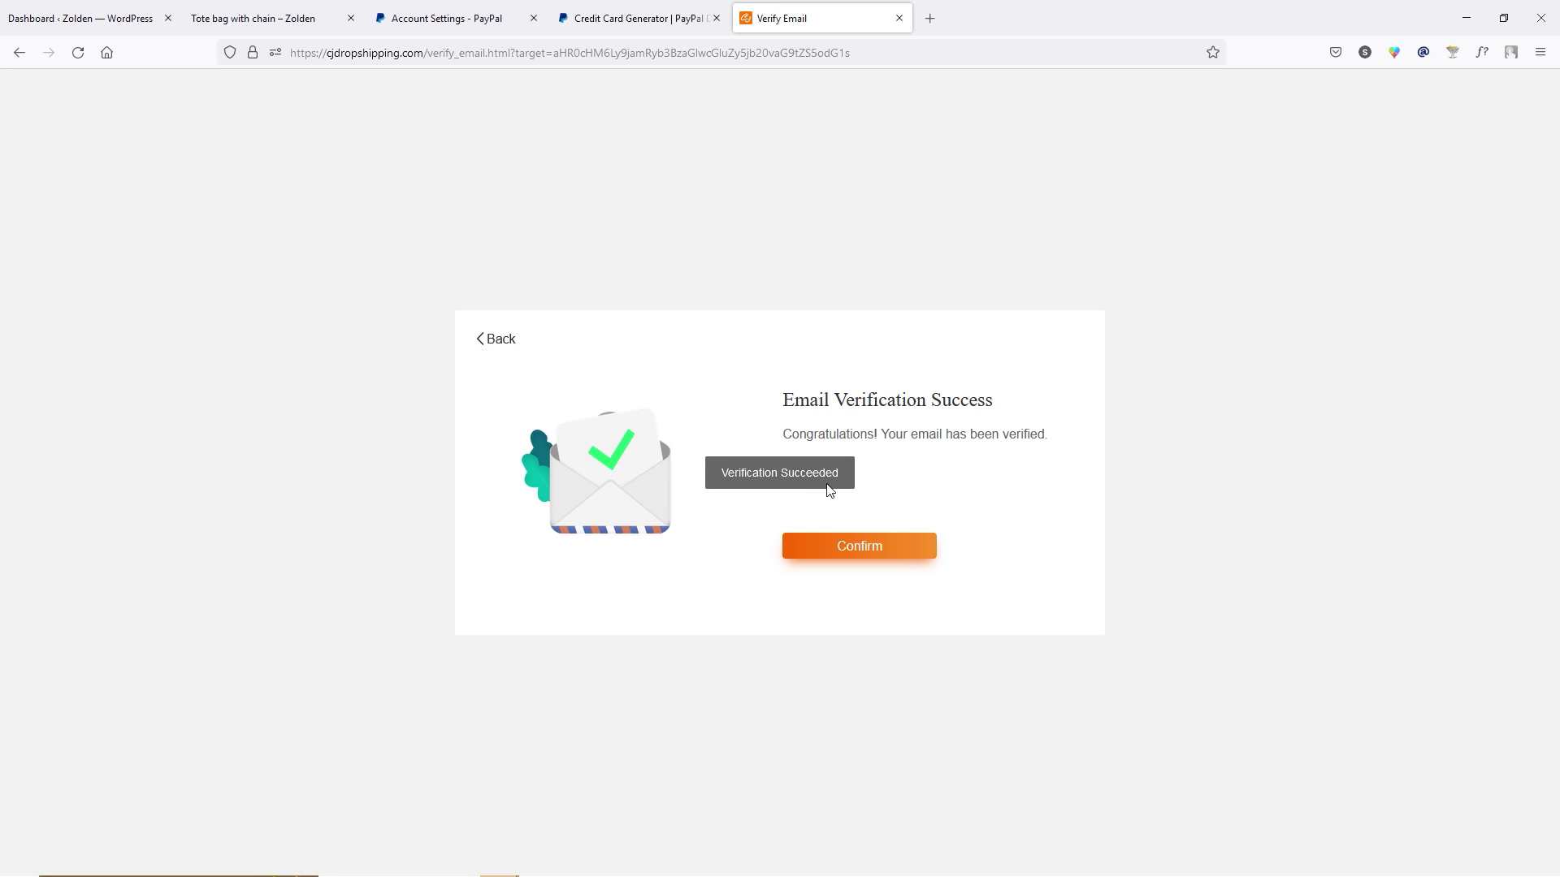
{"action": "left_click", "coordinate": [859, 549]}
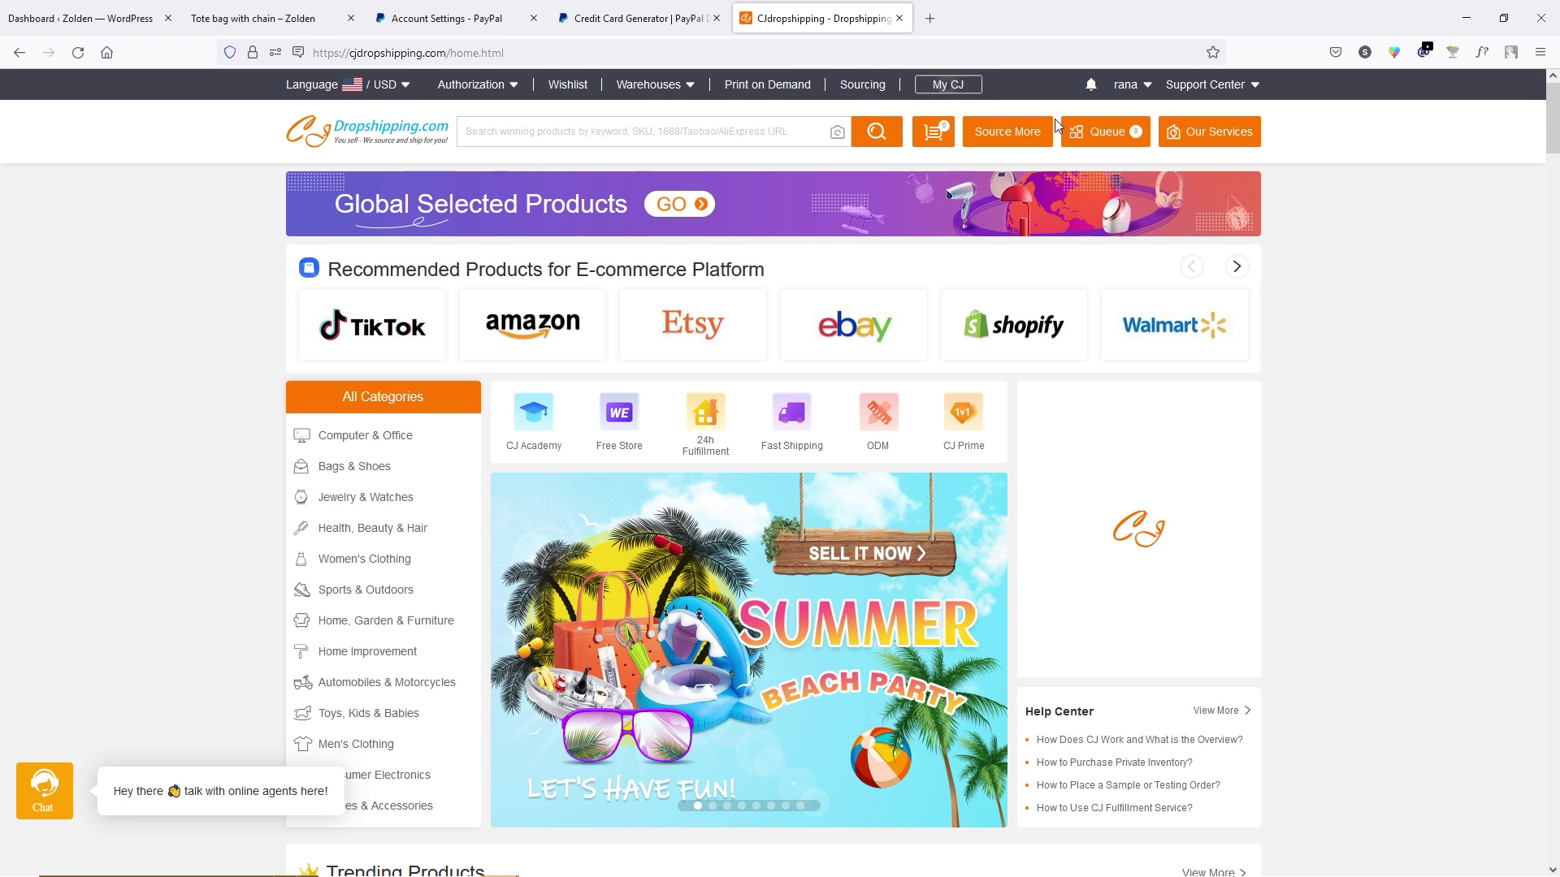
Add and authorize vfxofficer.com under Authorization > WooCommerce, then open the CJ home page in a new tab.
{"action": "mouse_move", "coordinate": [521, 93]}
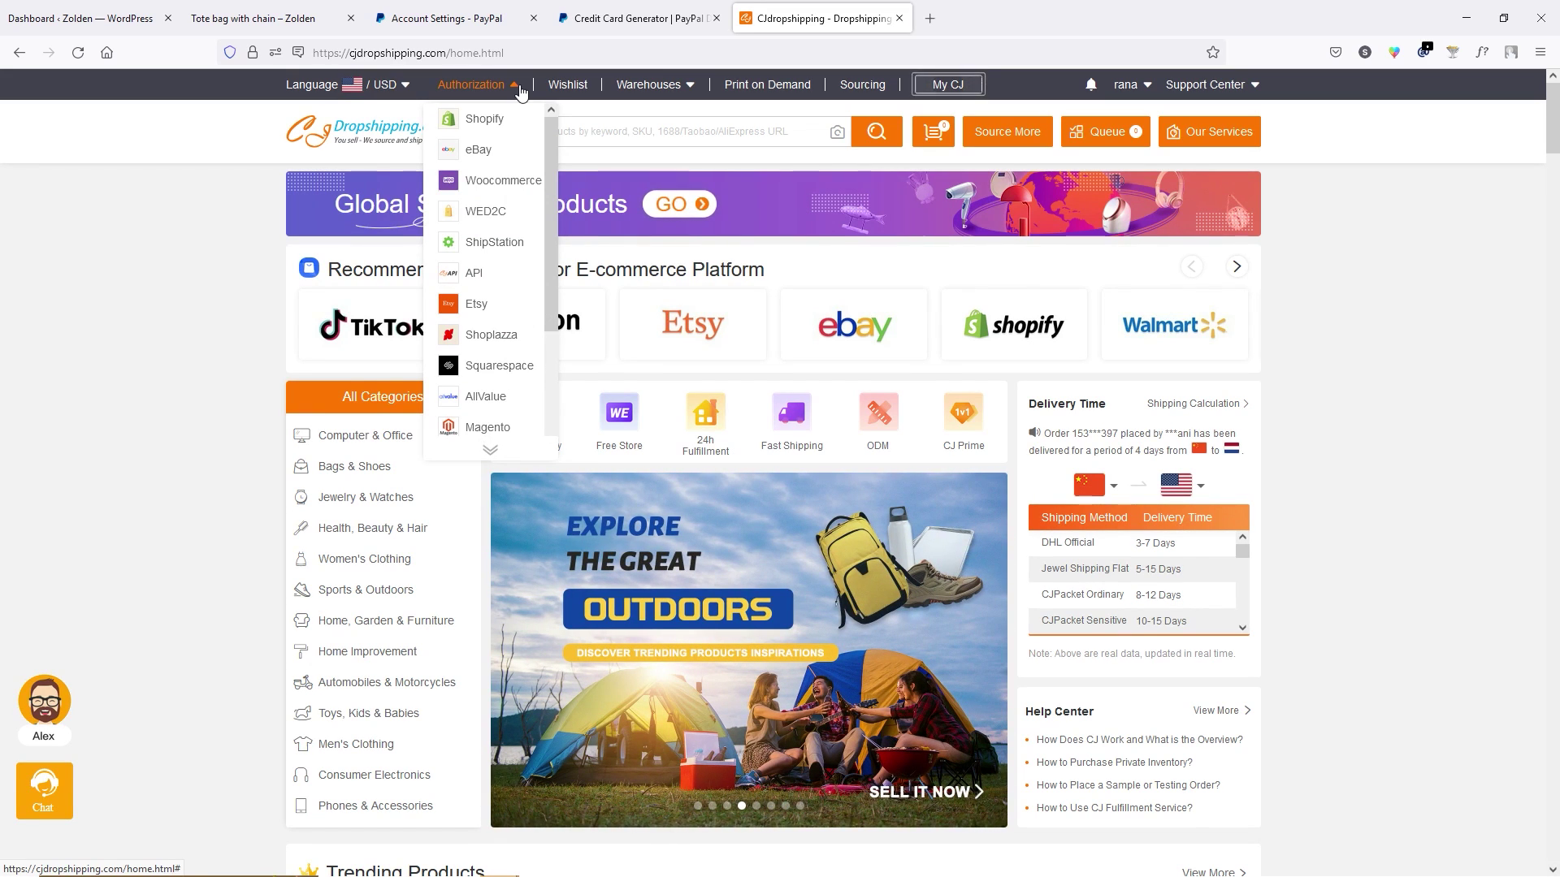
{"action": "left_click", "coordinate": [512, 181]}
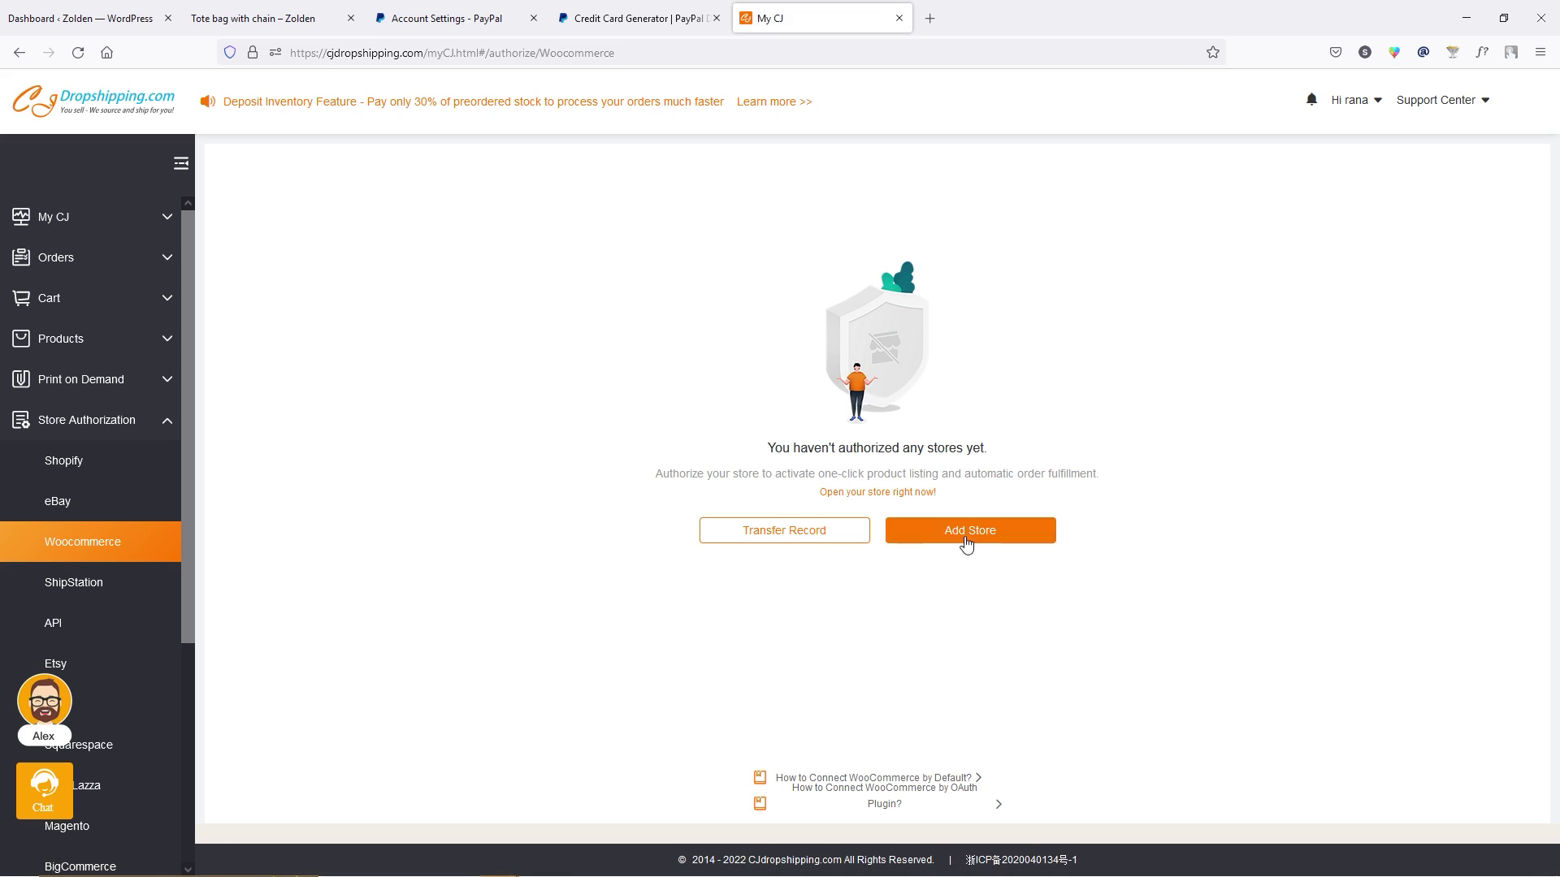
{"action": "left_click", "coordinate": [997, 540]}
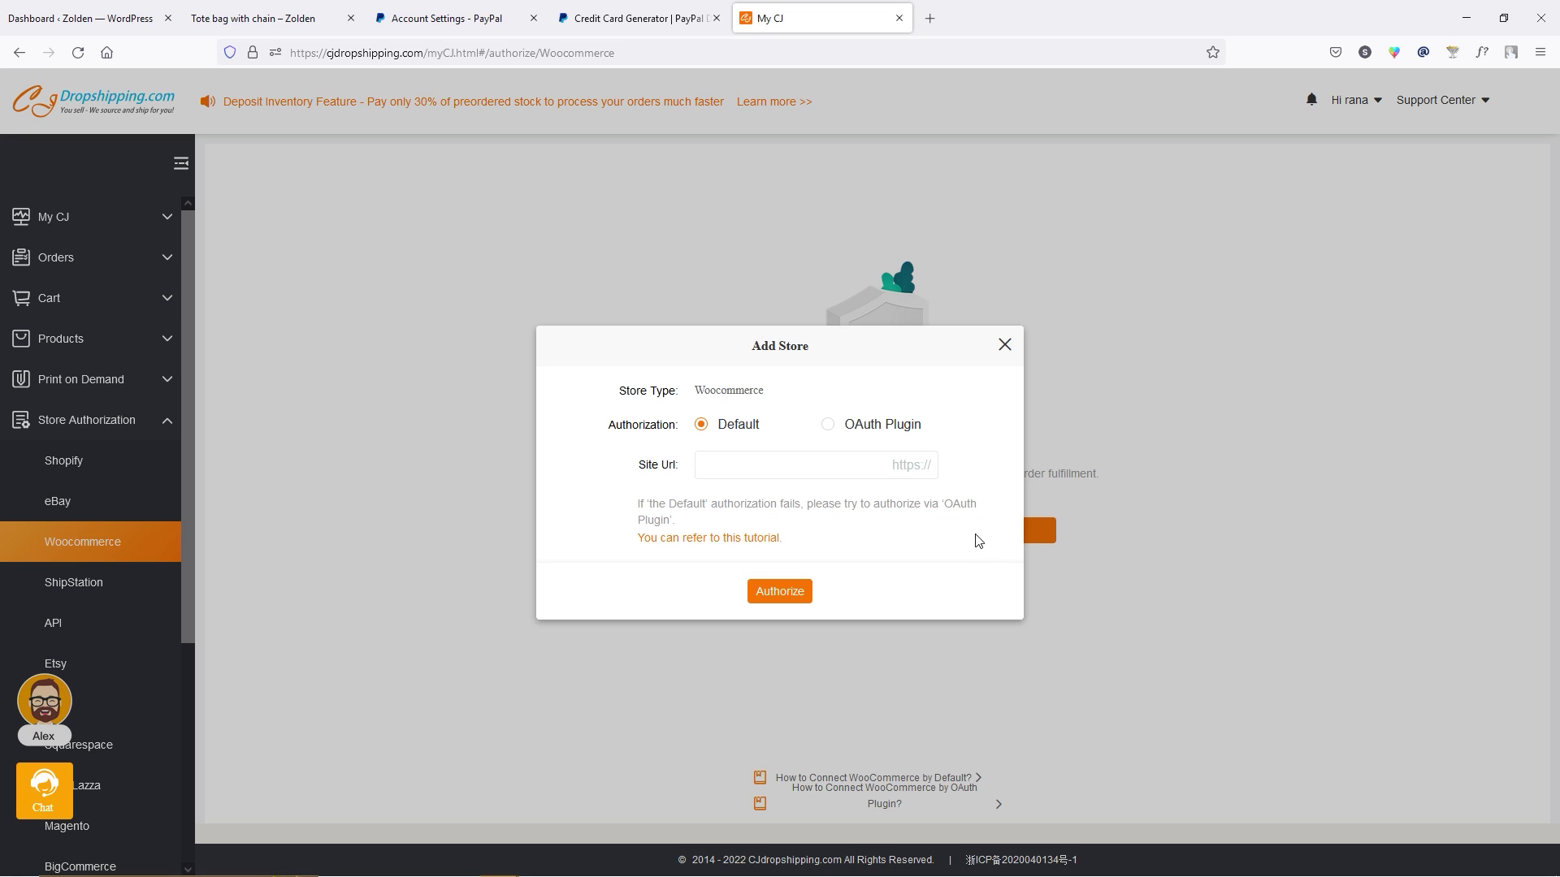
{"action": "left_click", "coordinate": [701, 464]}
{"action": "type", "text": "vfxofficer.com"}
{"action": "left_click_drag", "start_coordinate": [714, 465], "coordinate": [829, 463]}
{"action": "left_click", "coordinate": [781, 595]}
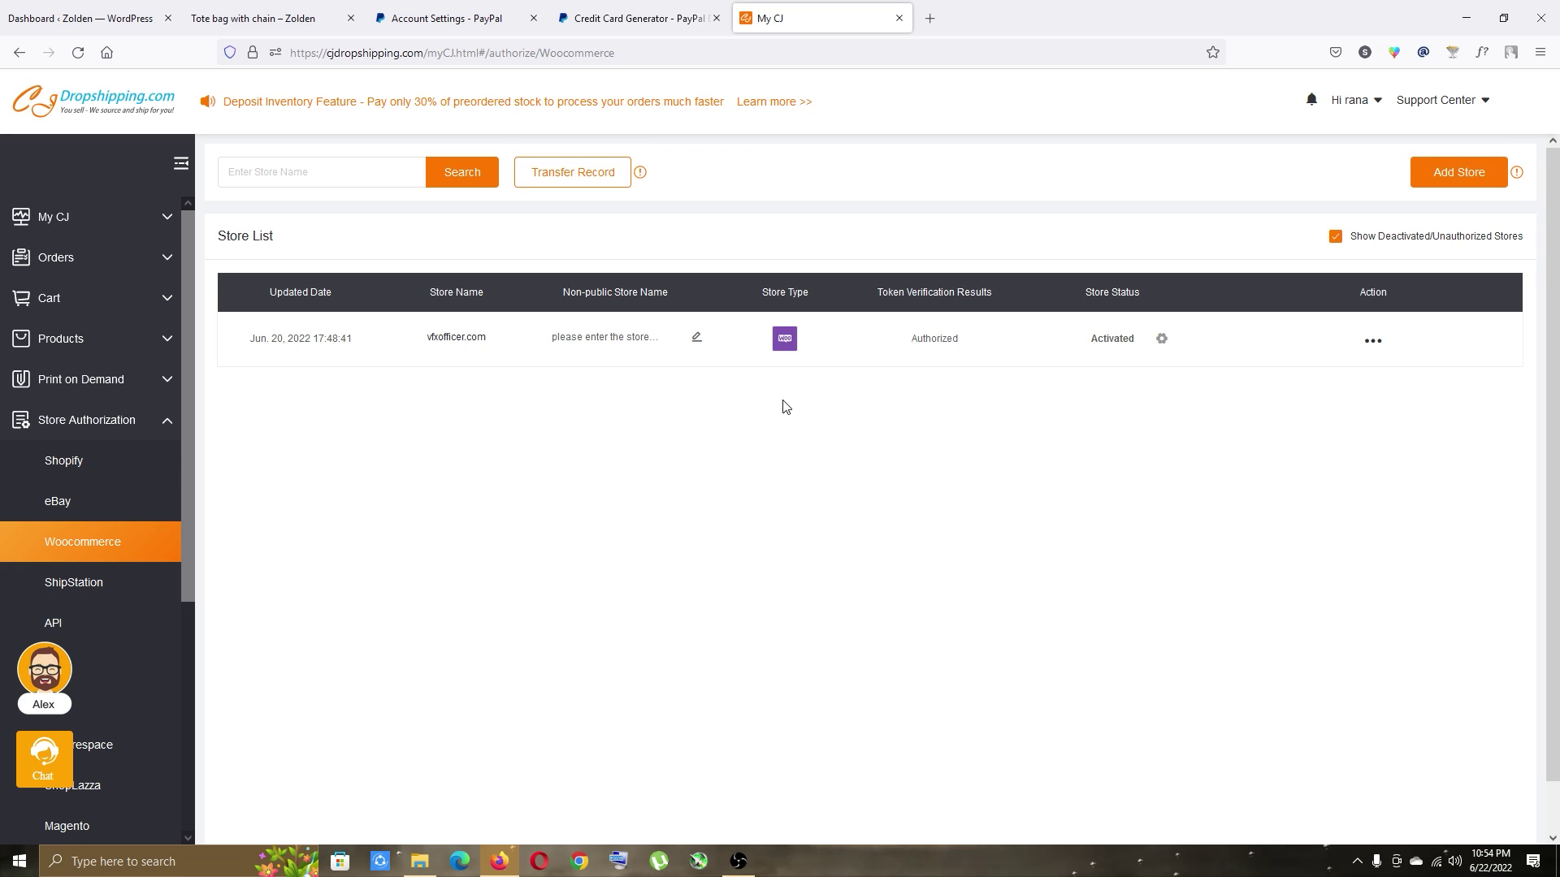
{"action": "left_click", "coordinate": [122, 116]}
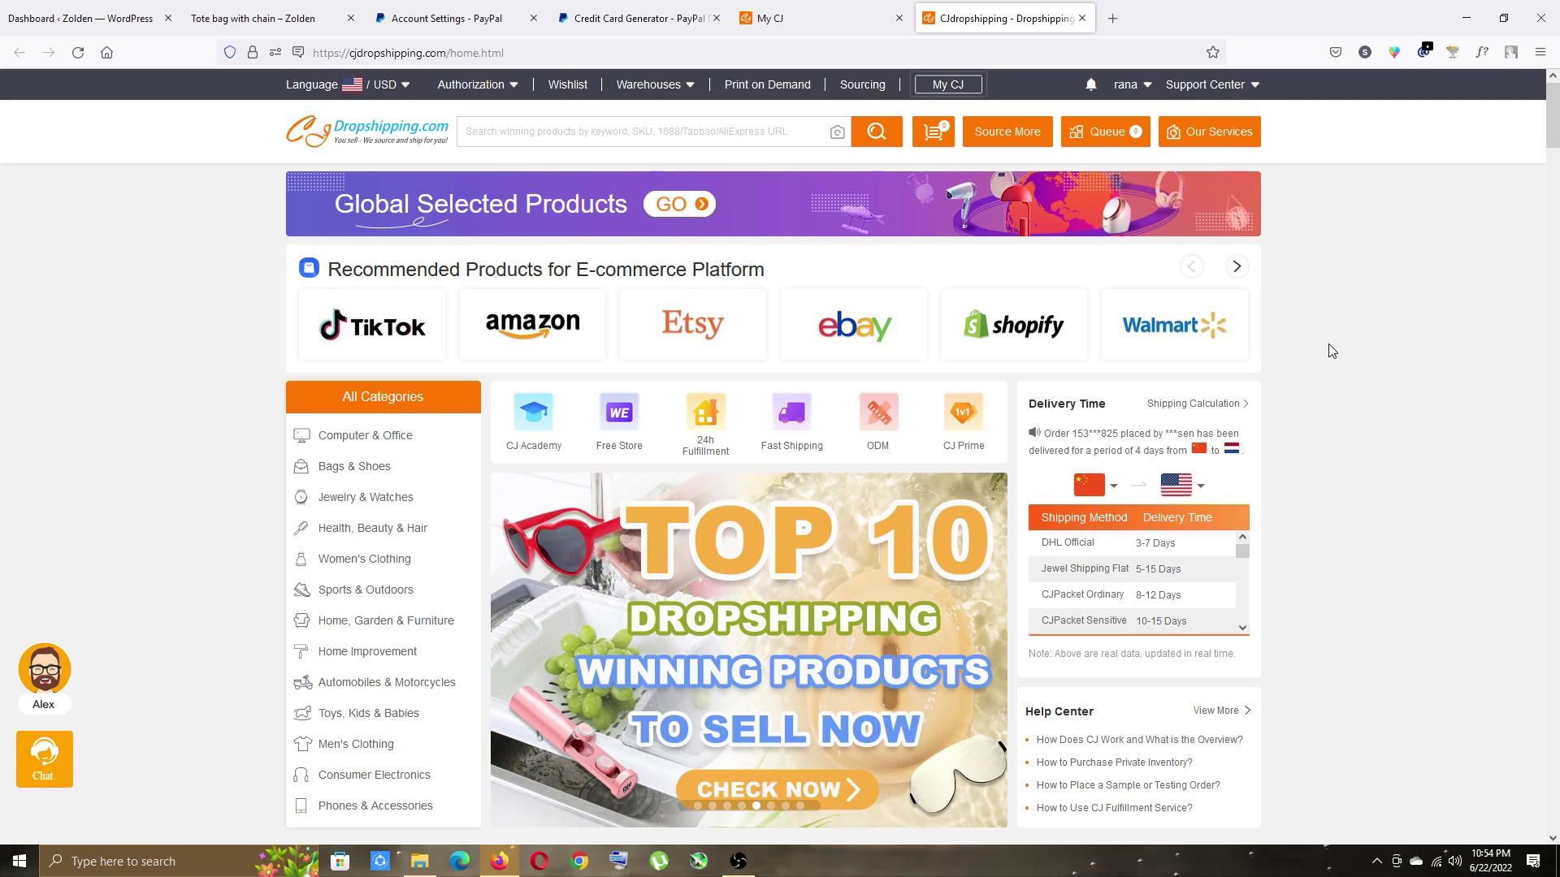
Open the swivel faucet product from the home page's Trending Products.
{"action": "mouse_move", "coordinate": [322, 542]}
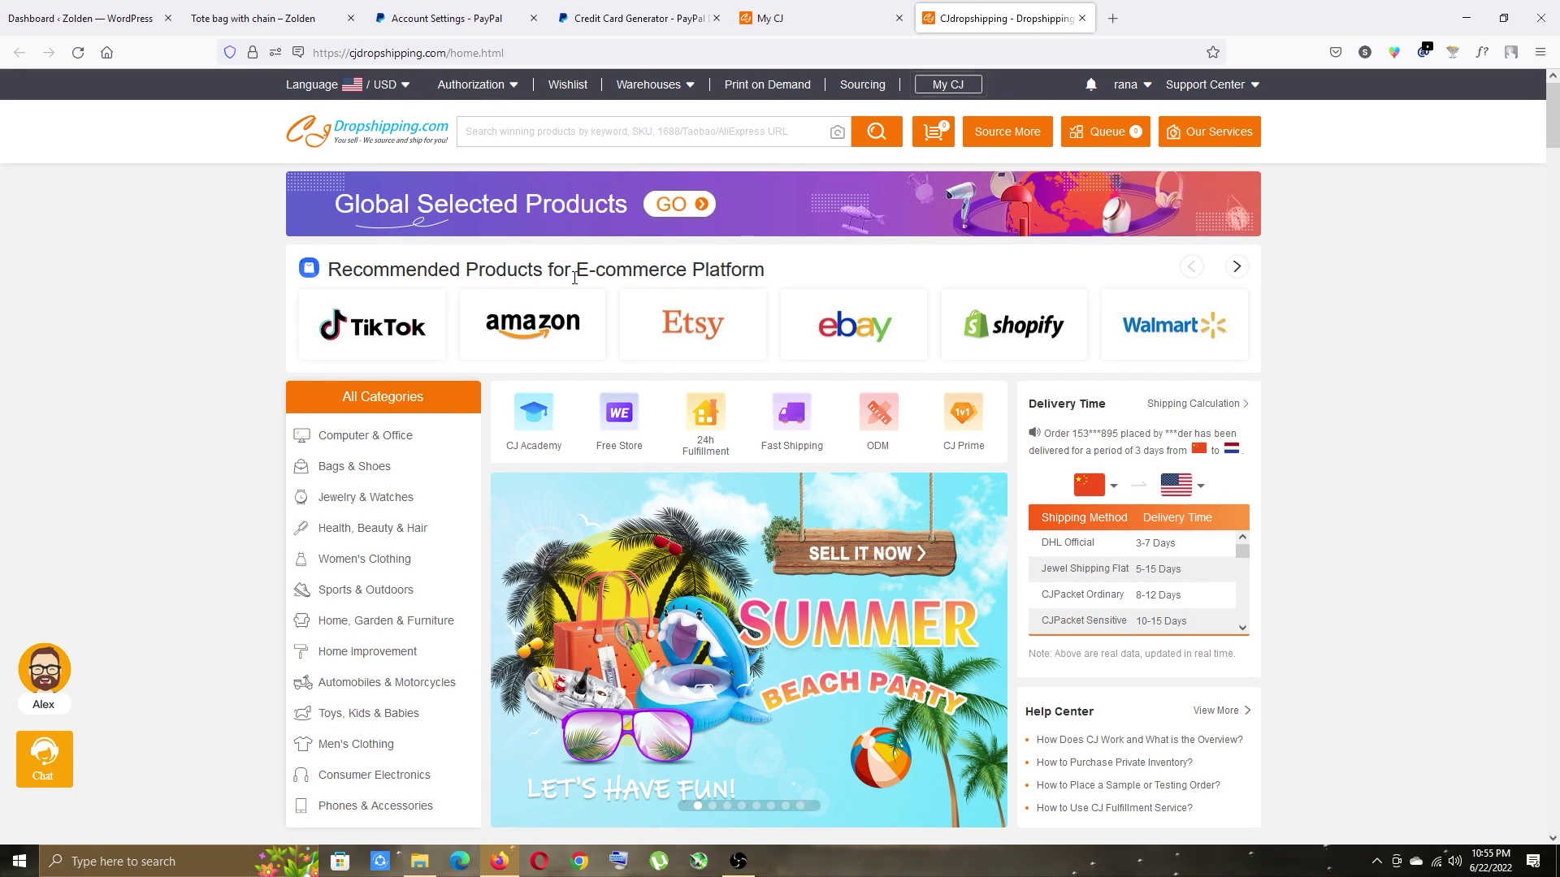
{"action": "scroll", "coordinate": [1325, 449], "scroll_direction": "down", "scroll_amount": 7}
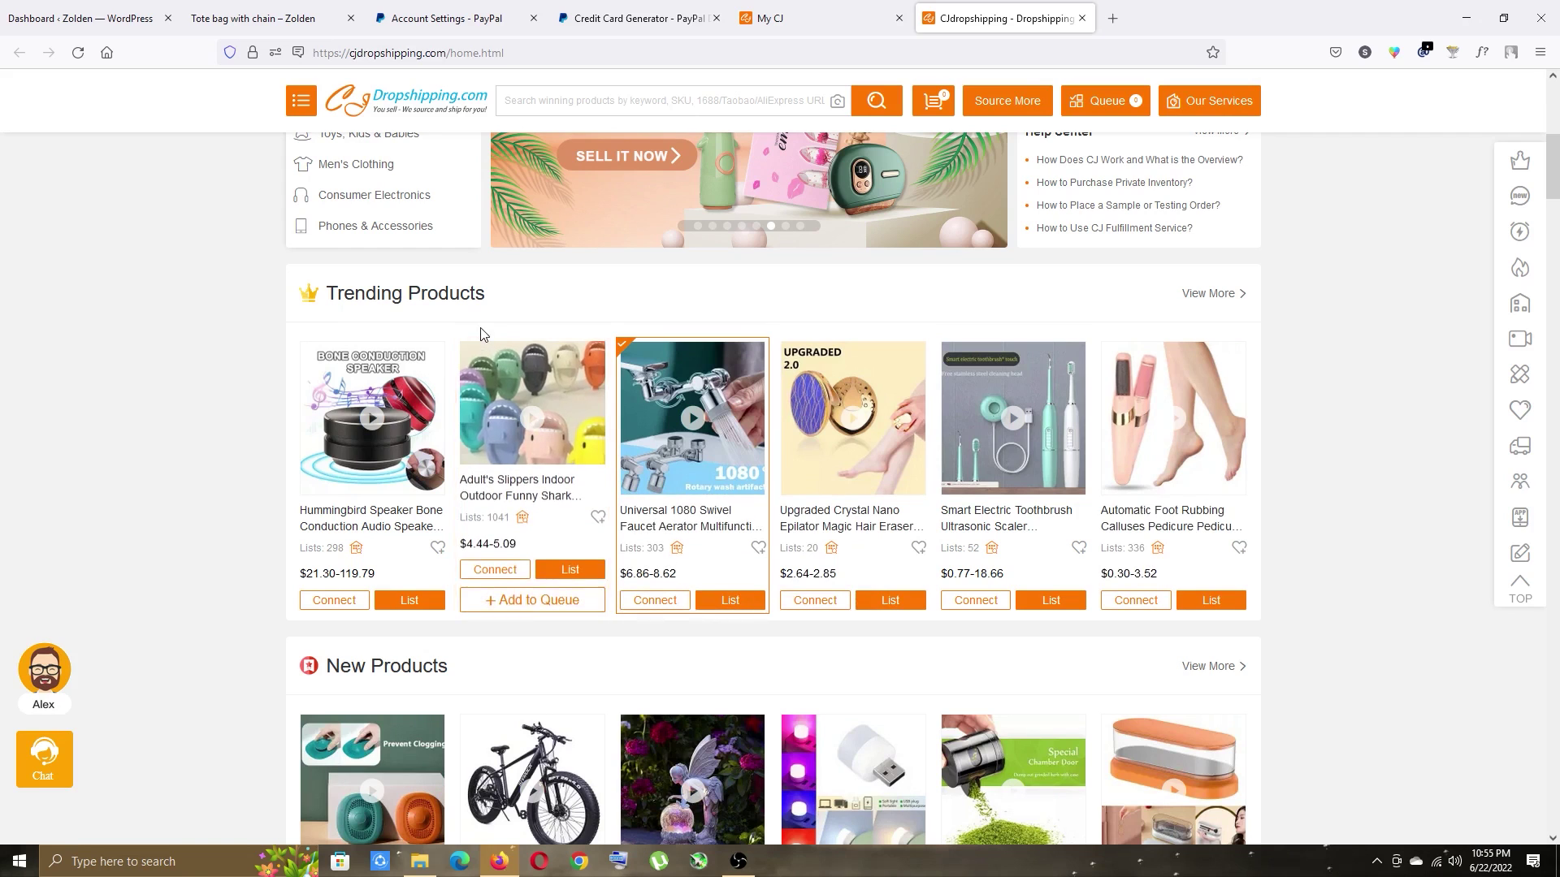
{"action": "scroll", "coordinate": [455, 366], "scroll_direction": "down", "scroll_amount": 2}
{"action": "scroll", "coordinate": [368, 563], "scroll_direction": "down", "scroll_amount": 7}
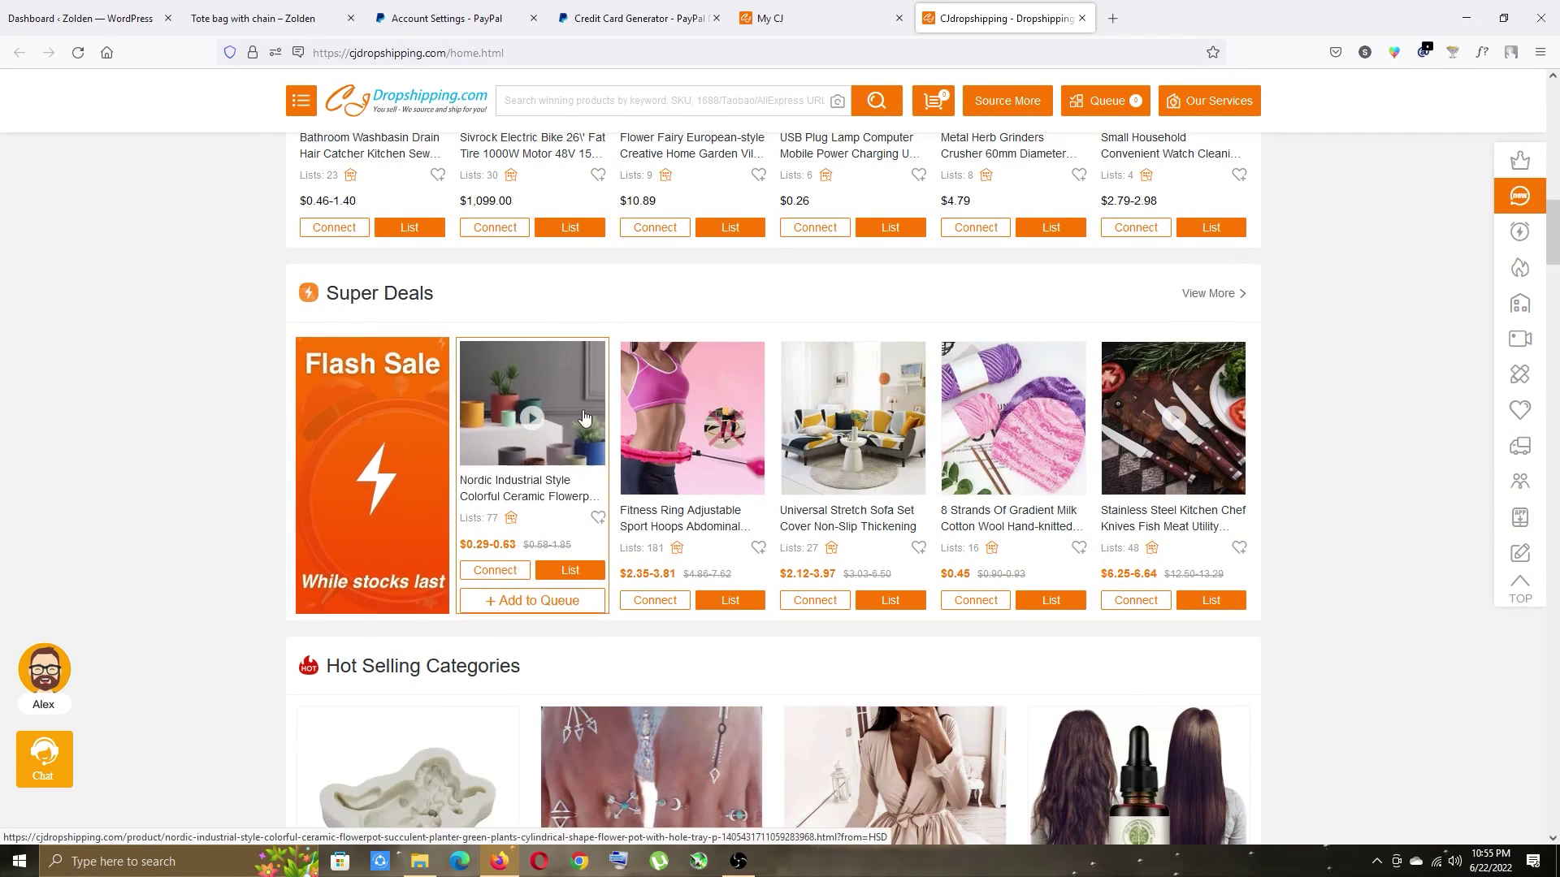
{"action": "scroll", "coordinate": [446, 497], "scroll_direction": "down", "scroll_amount": 5}
{"action": "scroll", "coordinate": [321, 471], "scroll_direction": "down", "scroll_amount": 9}
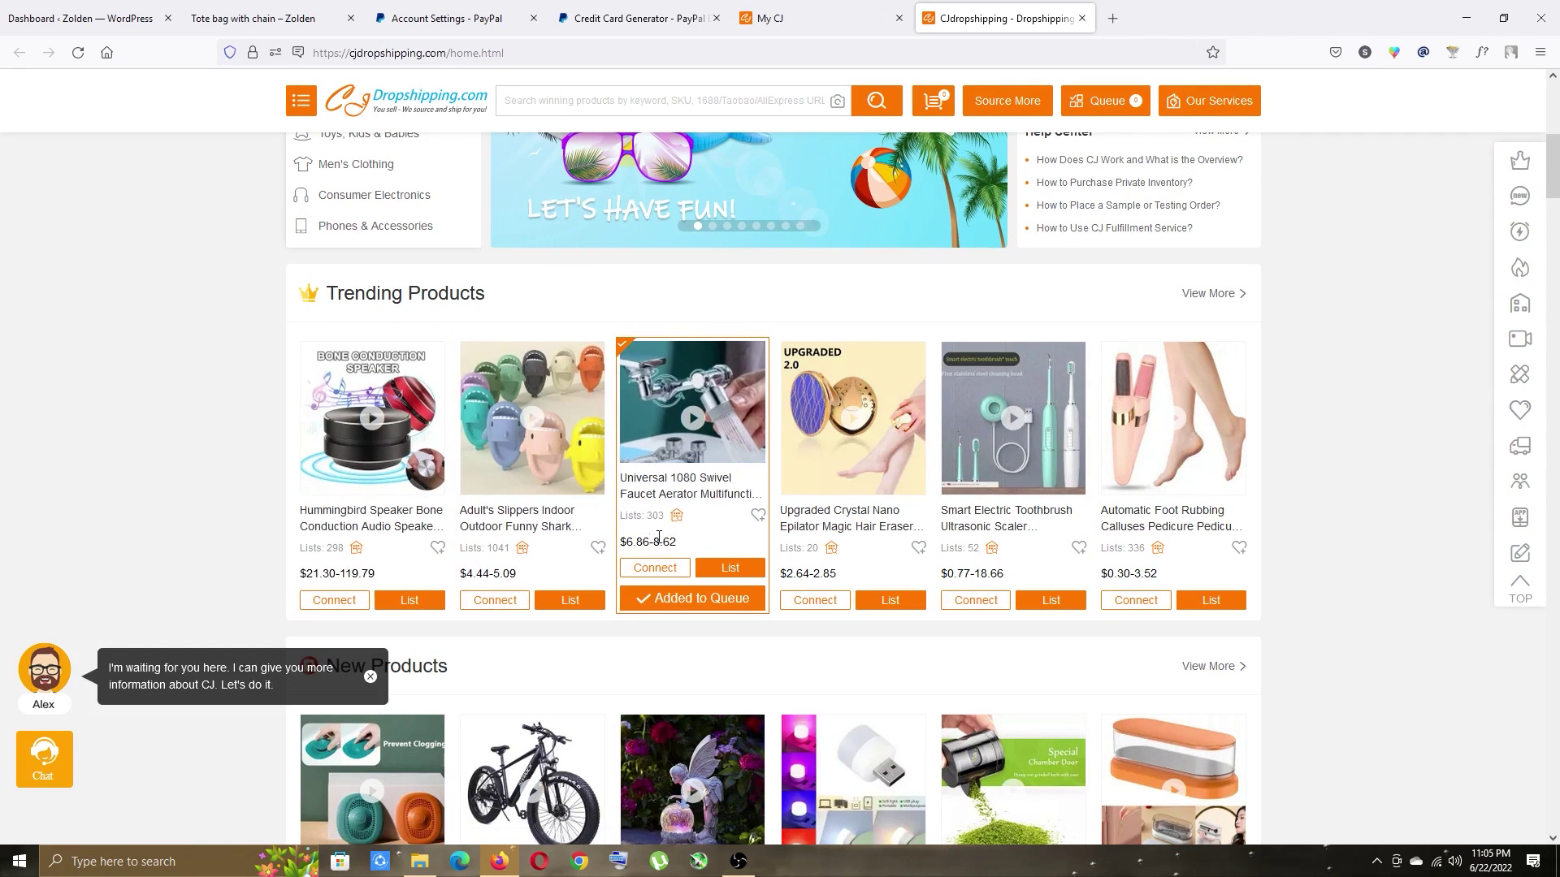
{"action": "left_click", "coordinate": [671, 498]}
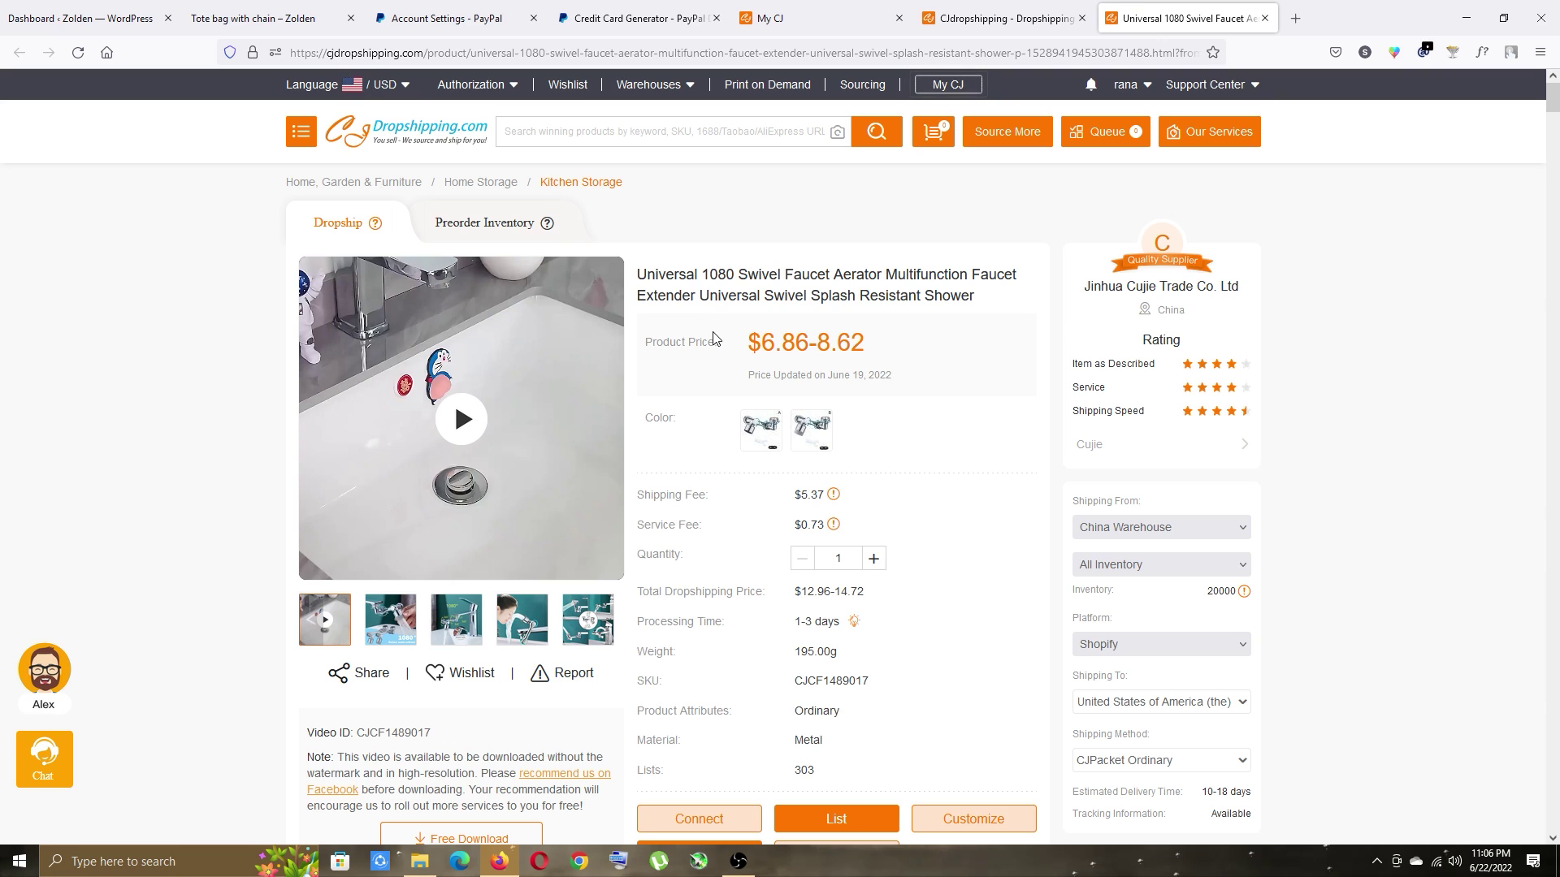
Review the faucet's processing time details and pick its first Color variant.
{"action": "scroll", "coordinate": [714, 338], "scroll_direction": "down", "scroll_amount": 8}
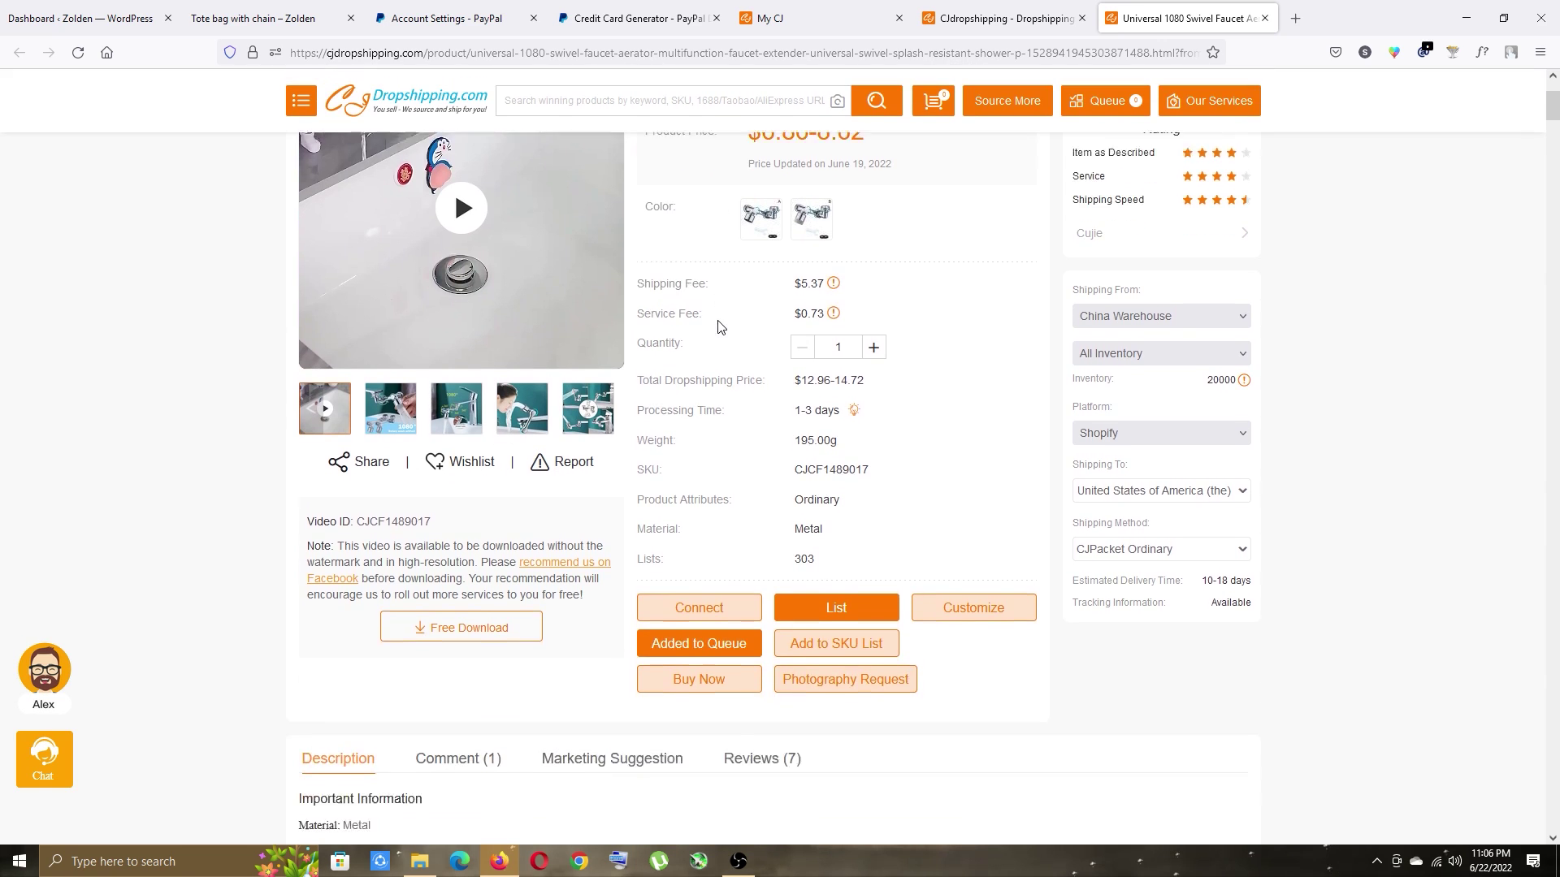
{"action": "scroll", "coordinate": [373, 401], "scroll_direction": "down", "scroll_amount": 10}
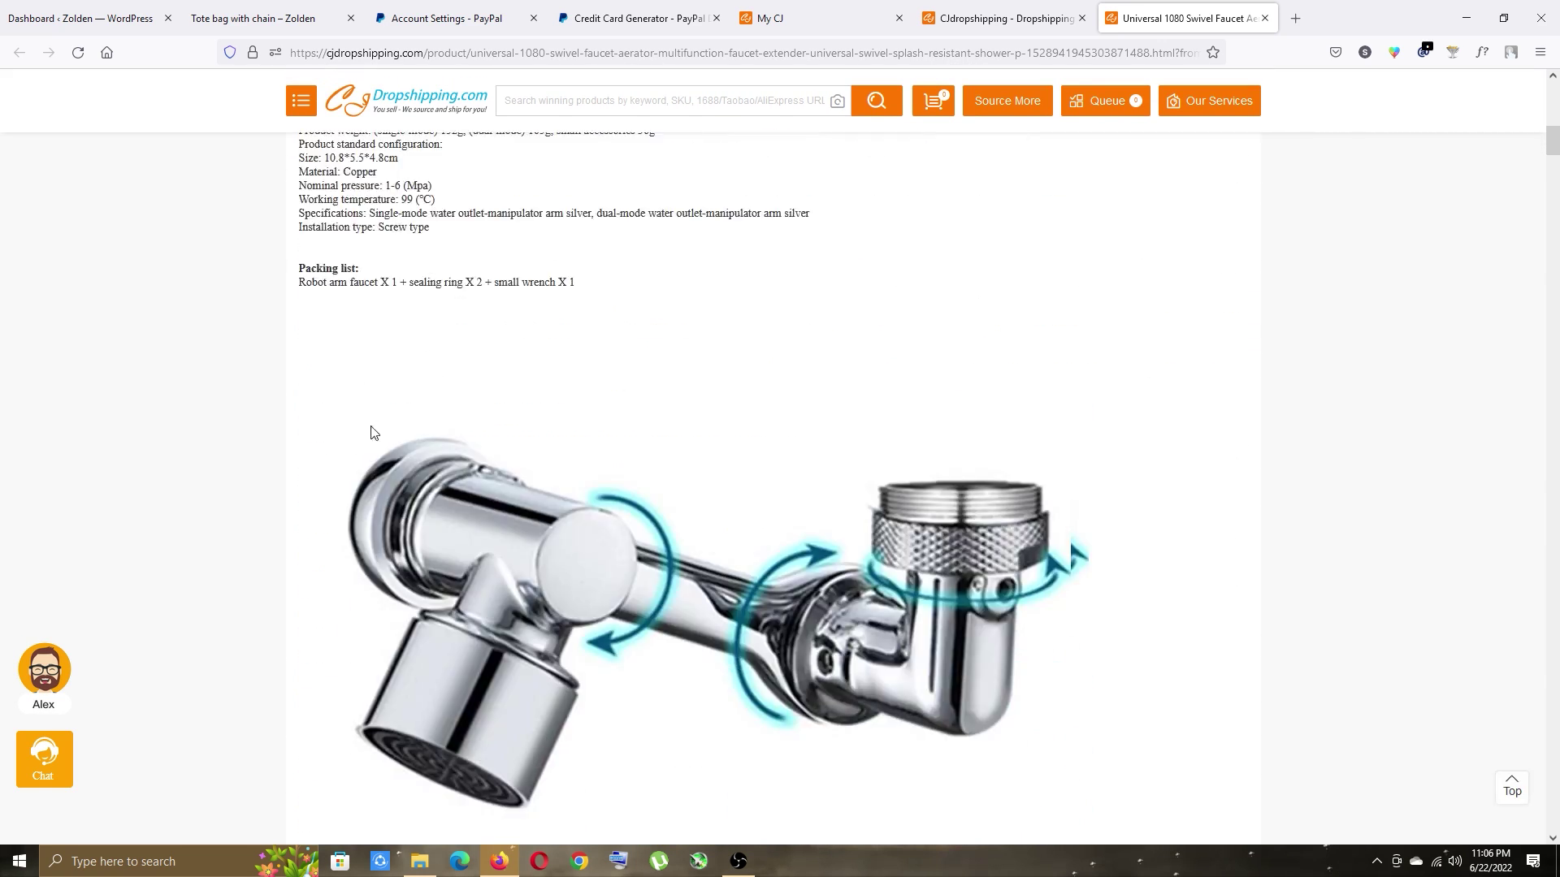
{"action": "scroll", "coordinate": [545, 448], "scroll_direction": "up", "scroll_amount": 15}
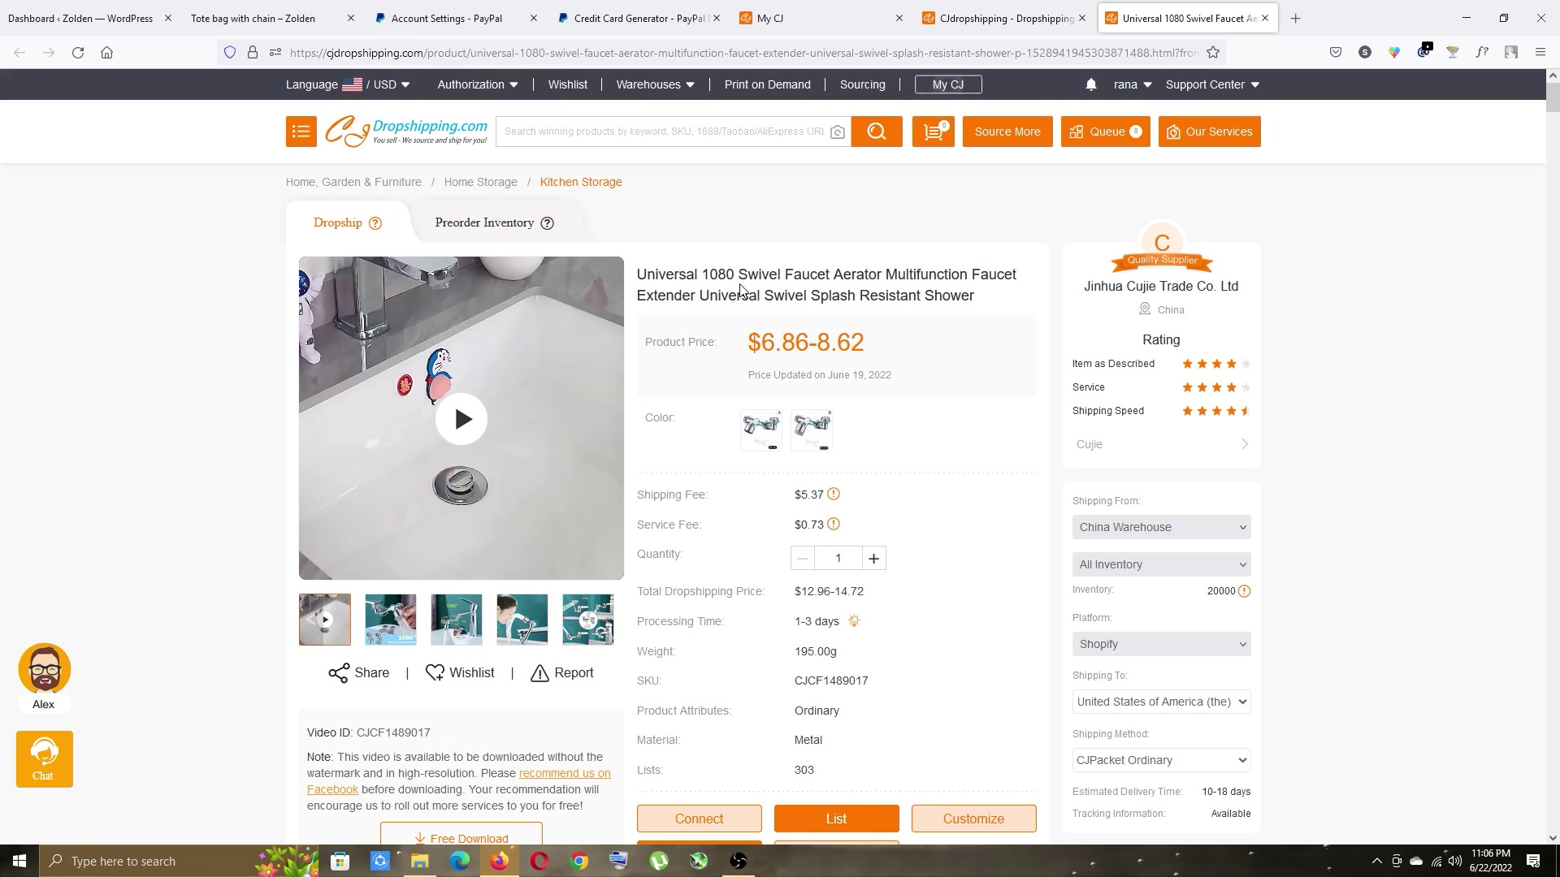
{"action": "left_click_drag", "start_coordinate": [652, 624], "coordinate": [847, 626]}
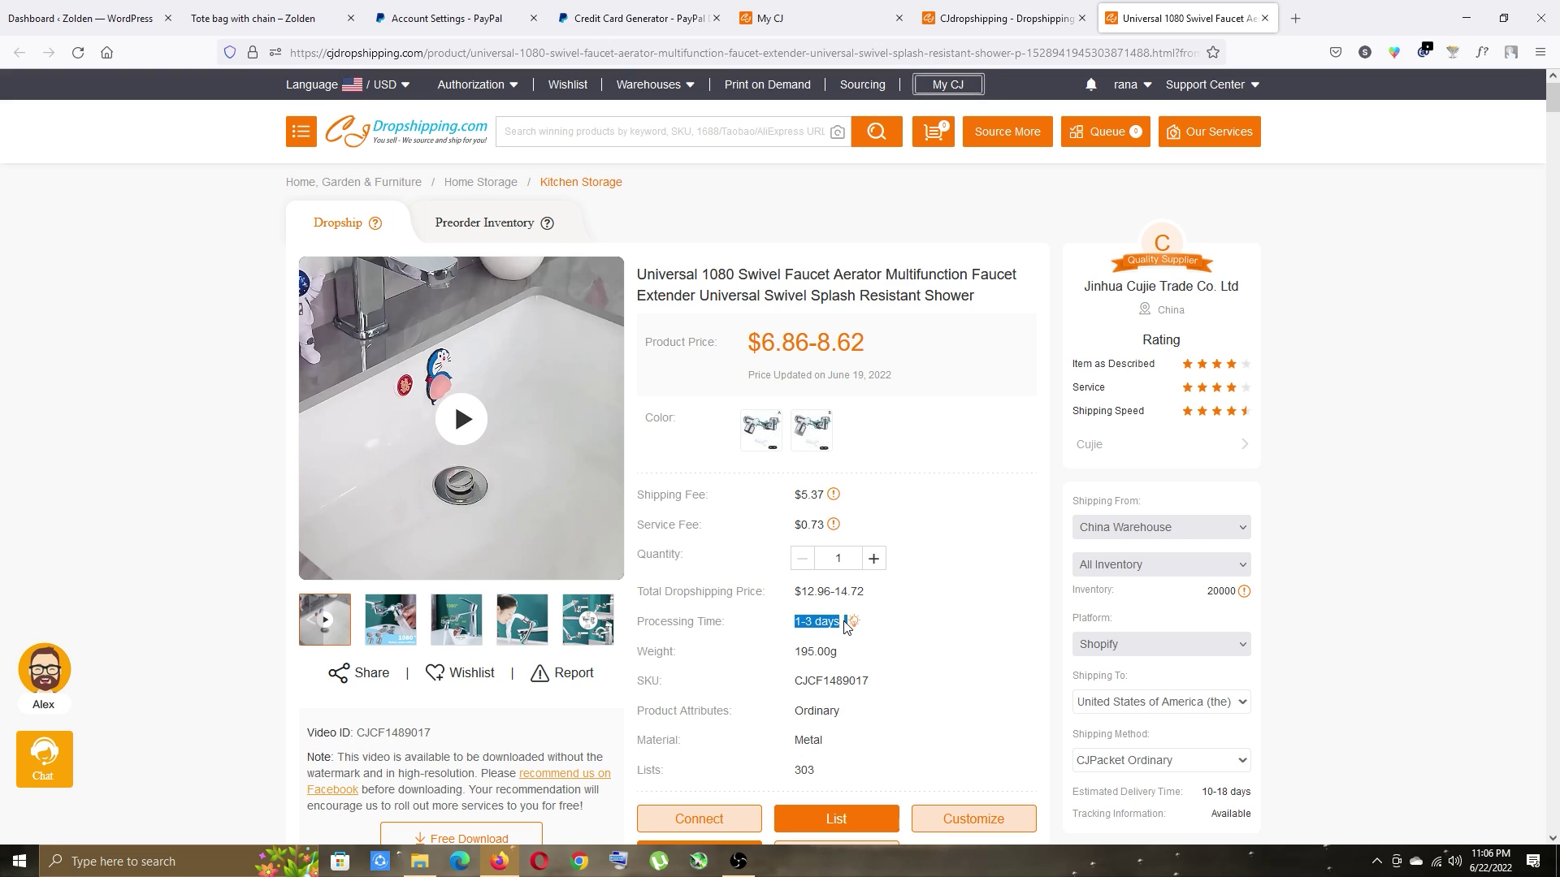
{"action": "left_click", "coordinate": [695, 643]}
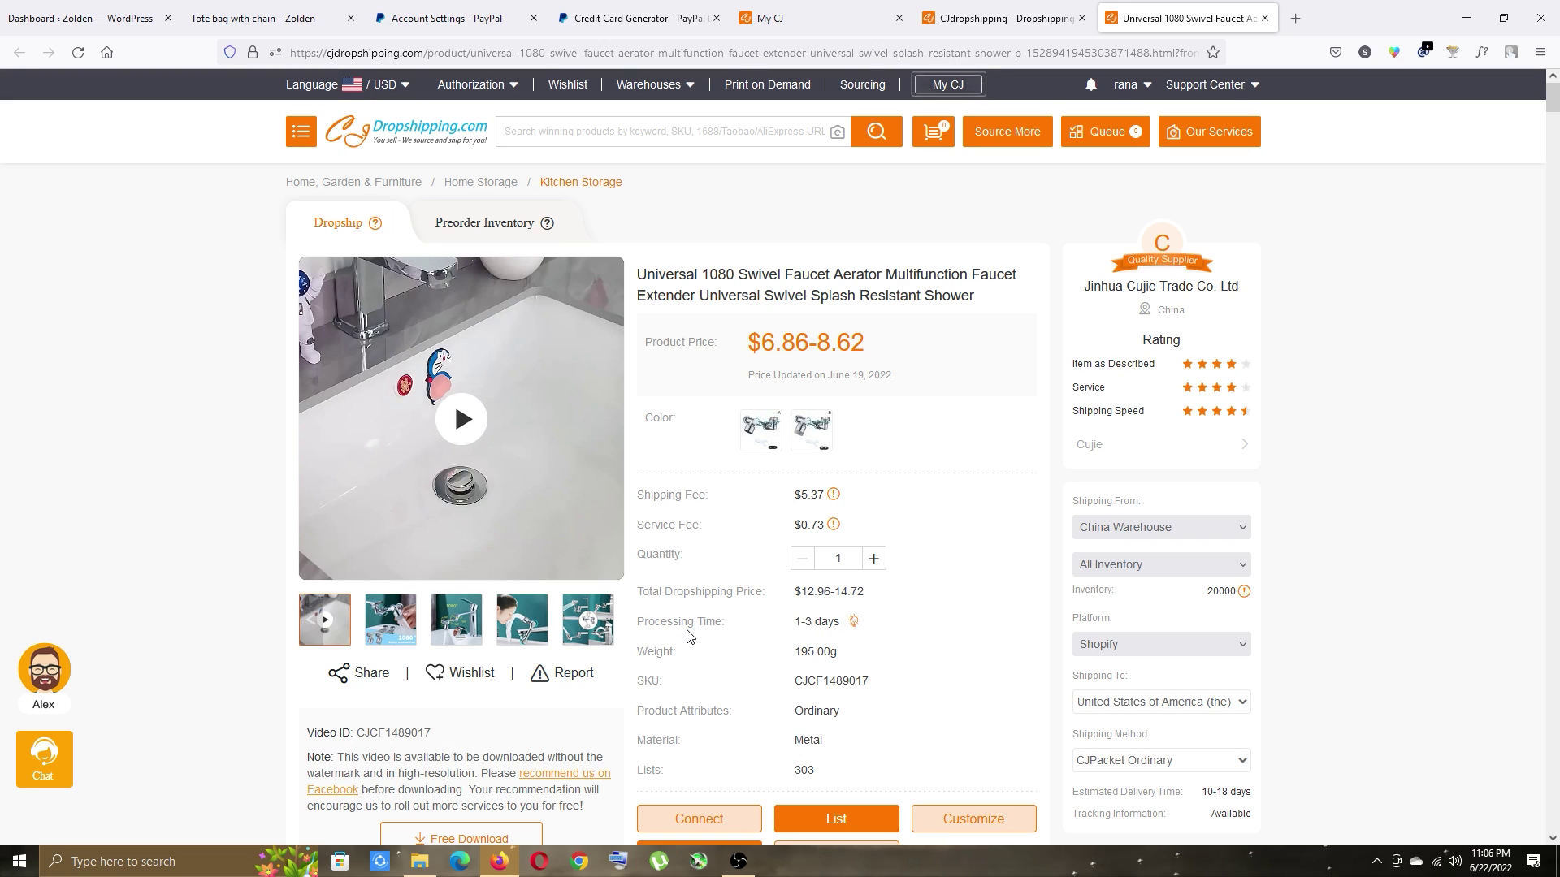
{"action": "left_click", "coordinate": [761, 429]}
{"action": "scroll", "coordinate": [739, 566], "scroll_direction": "down", "scroll_amount": 2}
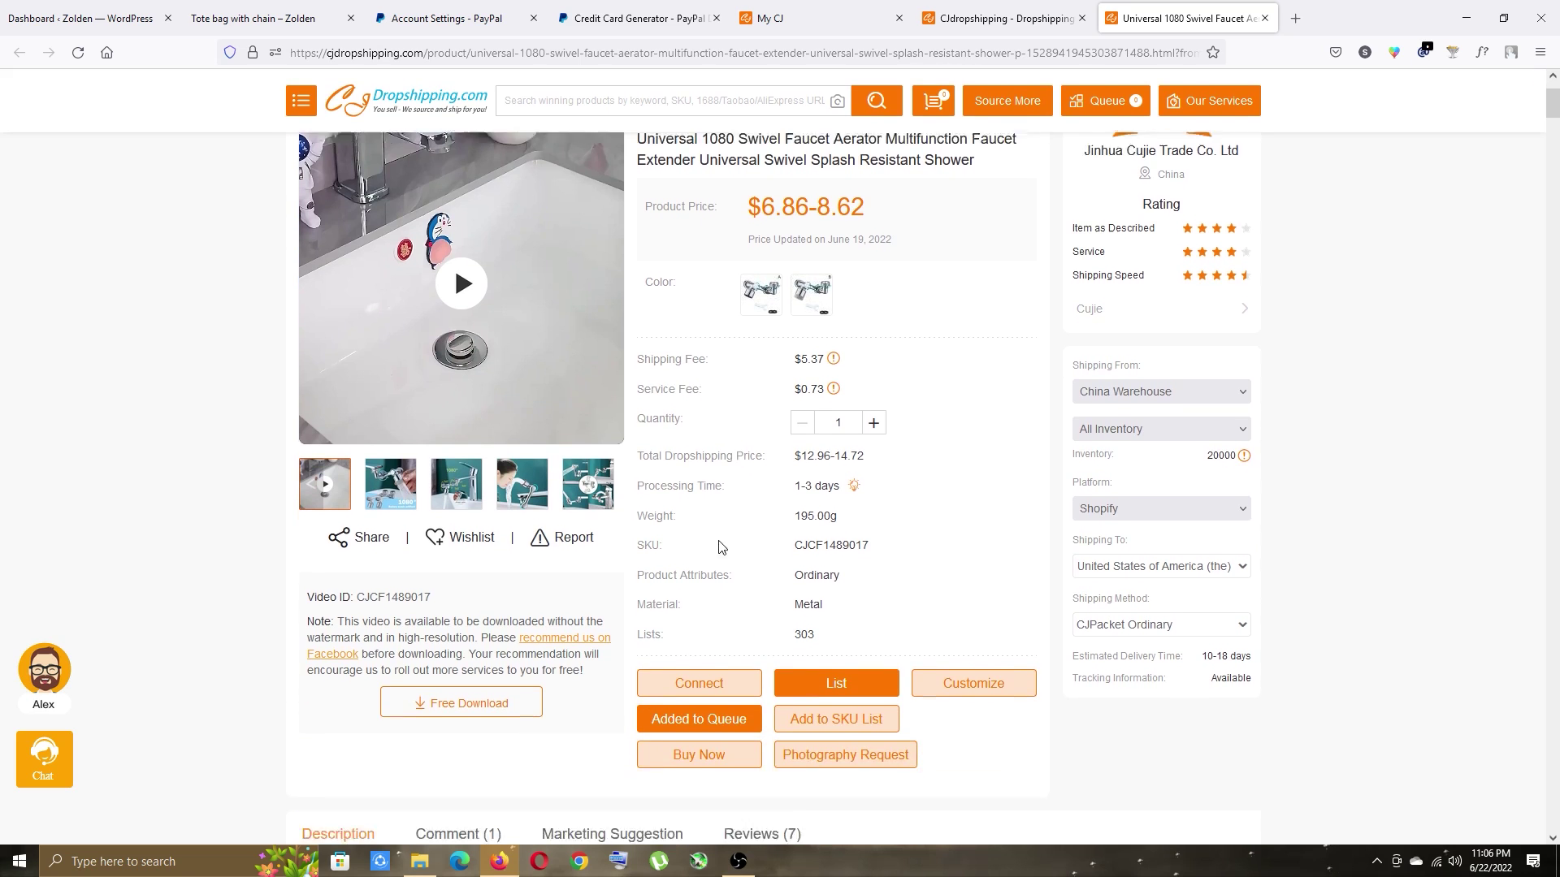
Start listing the faucet with category Accessories and price 20 for both variants.
{"action": "left_click", "coordinate": [836, 654]}
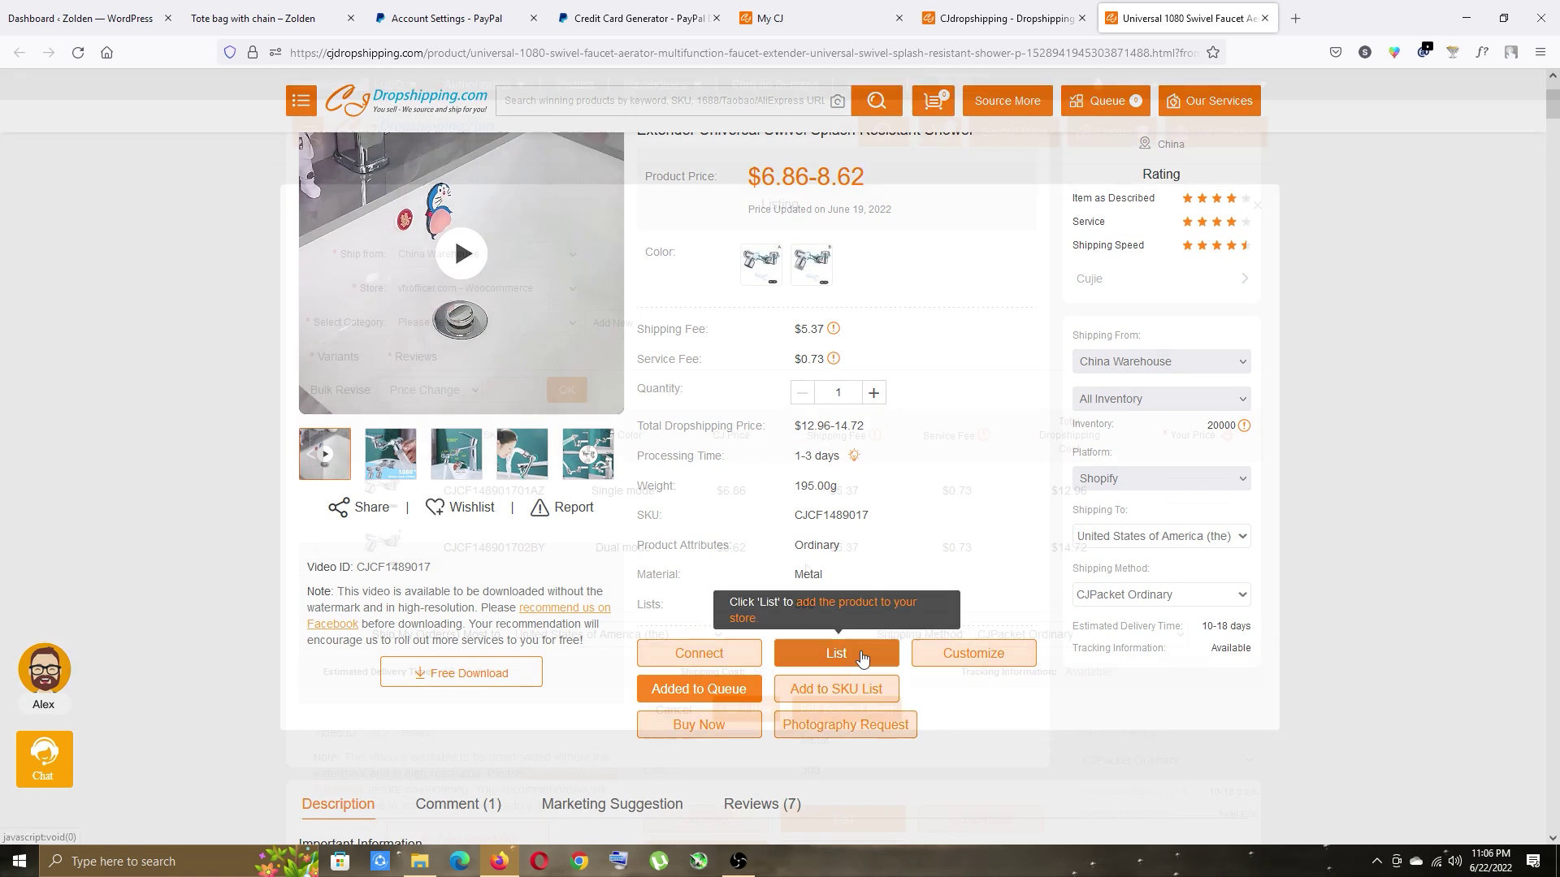
{"action": "left_click", "coordinate": [497, 325]}
{"action": "left_click", "coordinate": [520, 365]}
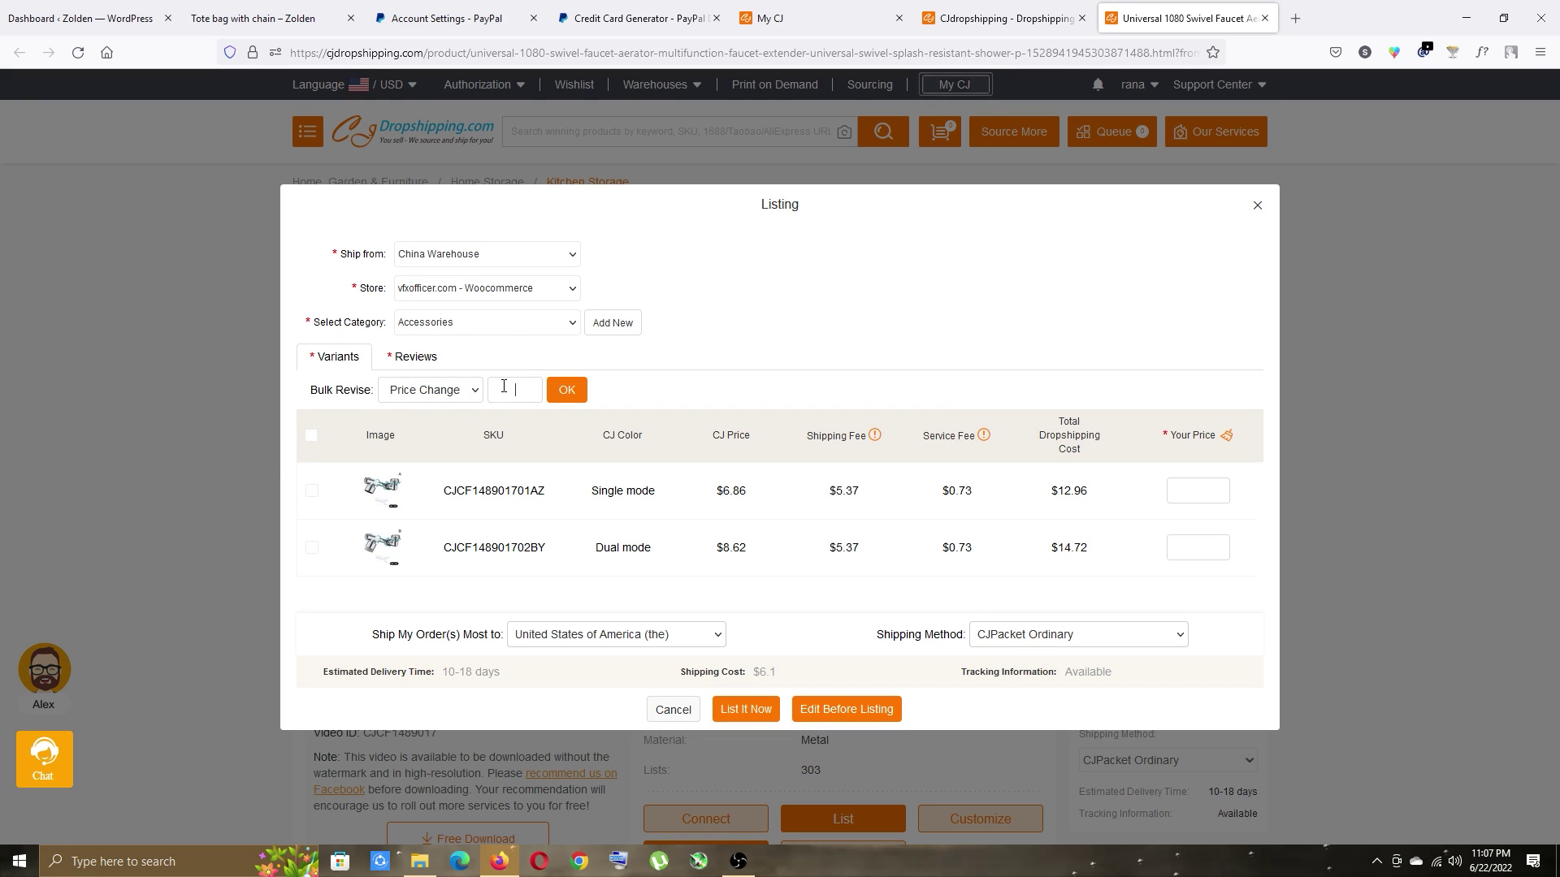
{"action": "type", "text": "20"}
{"action": "left_click", "coordinate": [312, 437]}
{"action": "left_click", "coordinate": [567, 390]}
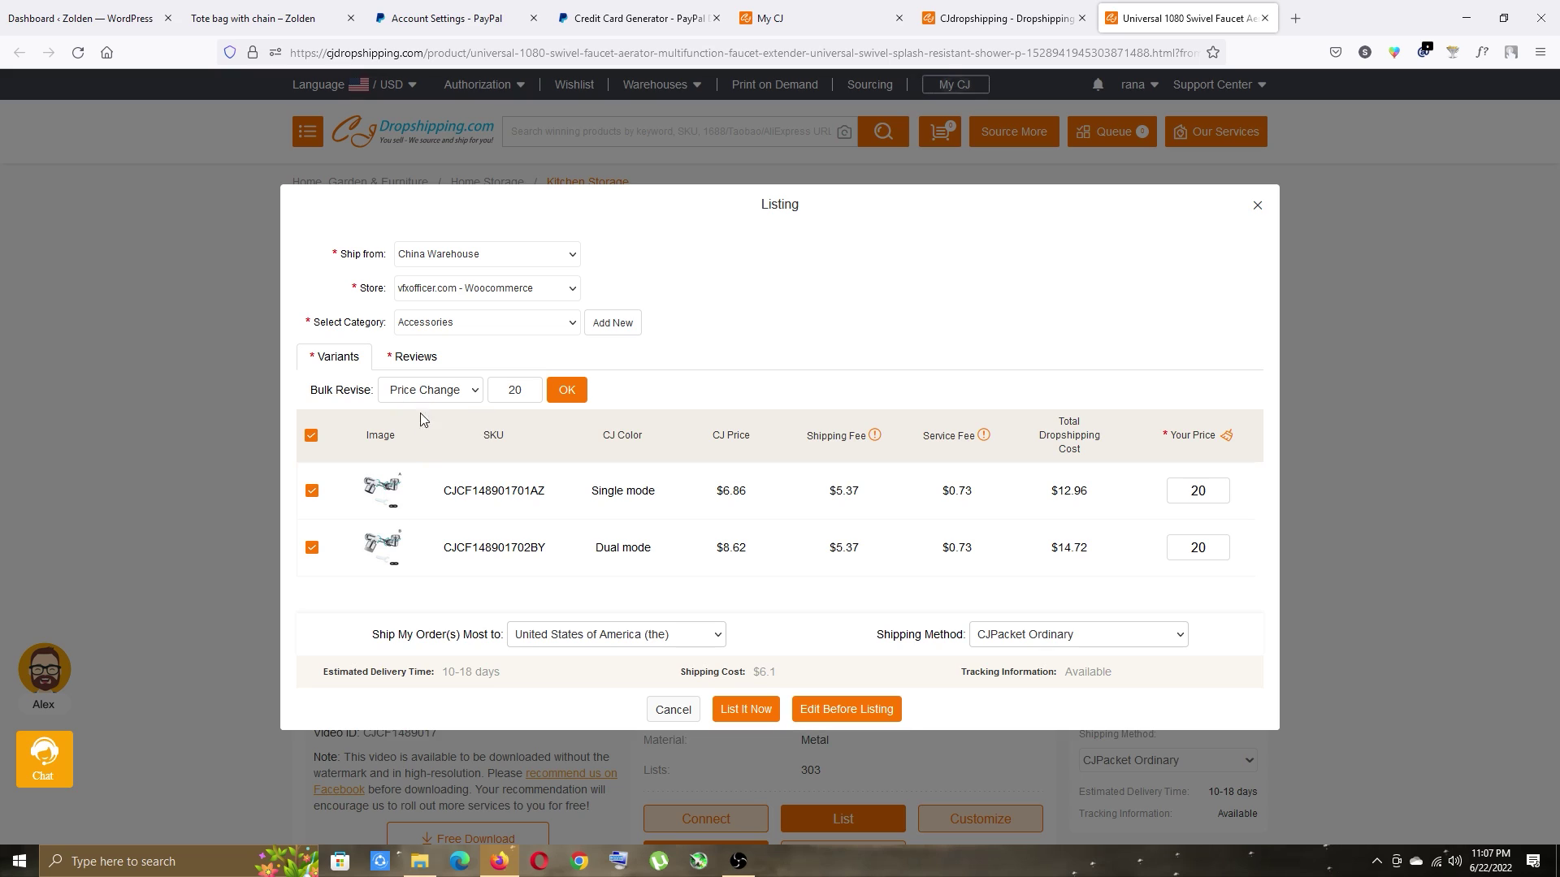
Raise the Dual mode variant's price to 24 and publish the listing.
{"action": "left_click", "coordinate": [1220, 552]}
{"action": "key", "text": "BackSpace"}
{"action": "type", "text": "4"}
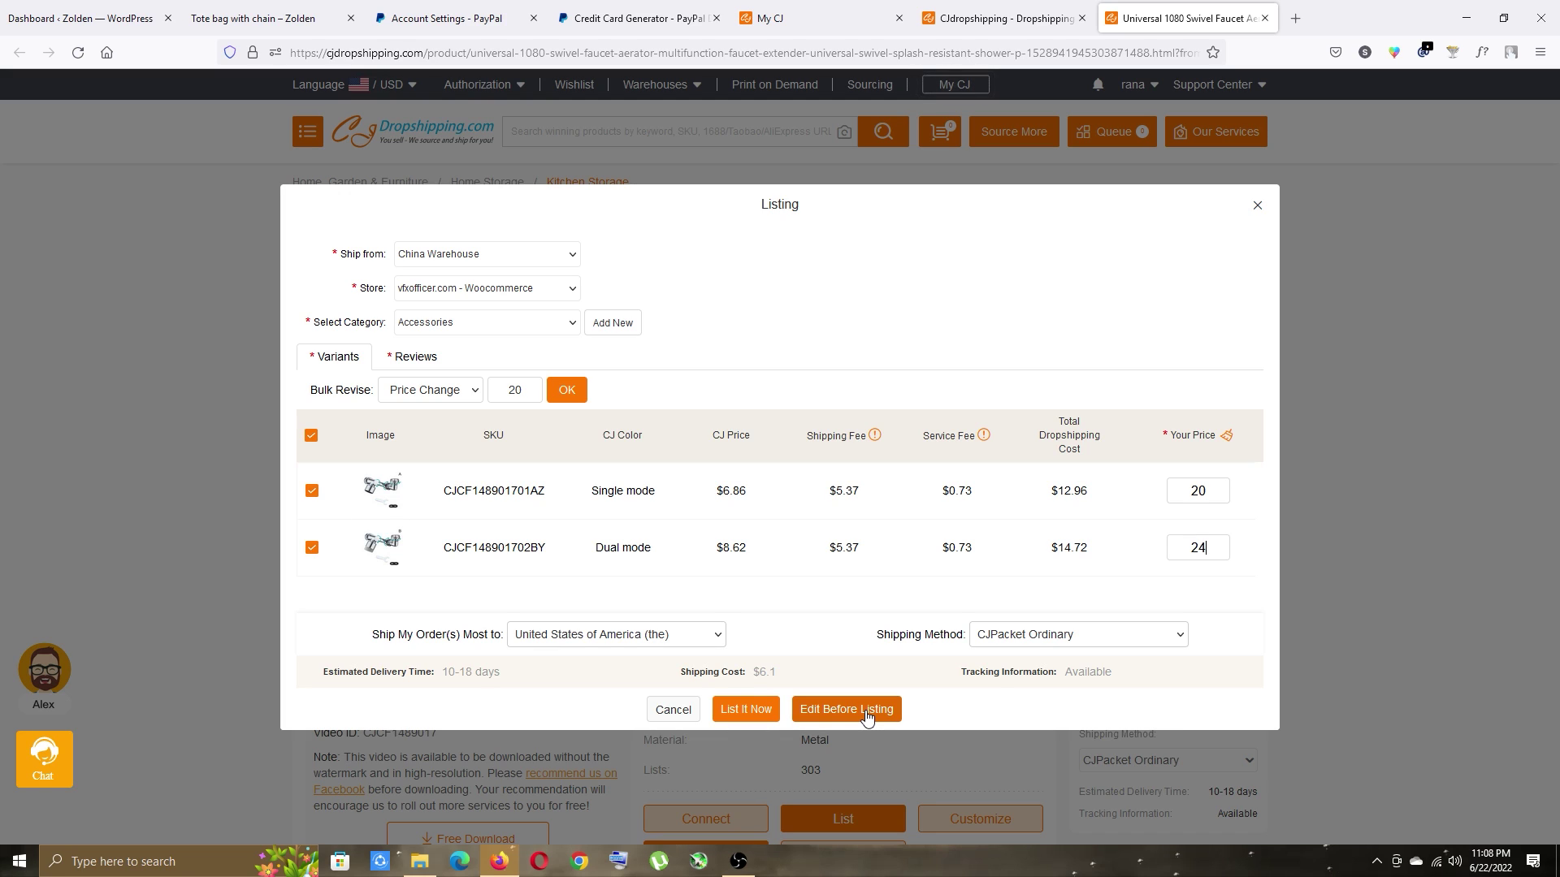
{"action": "left_click", "coordinate": [732, 712]}
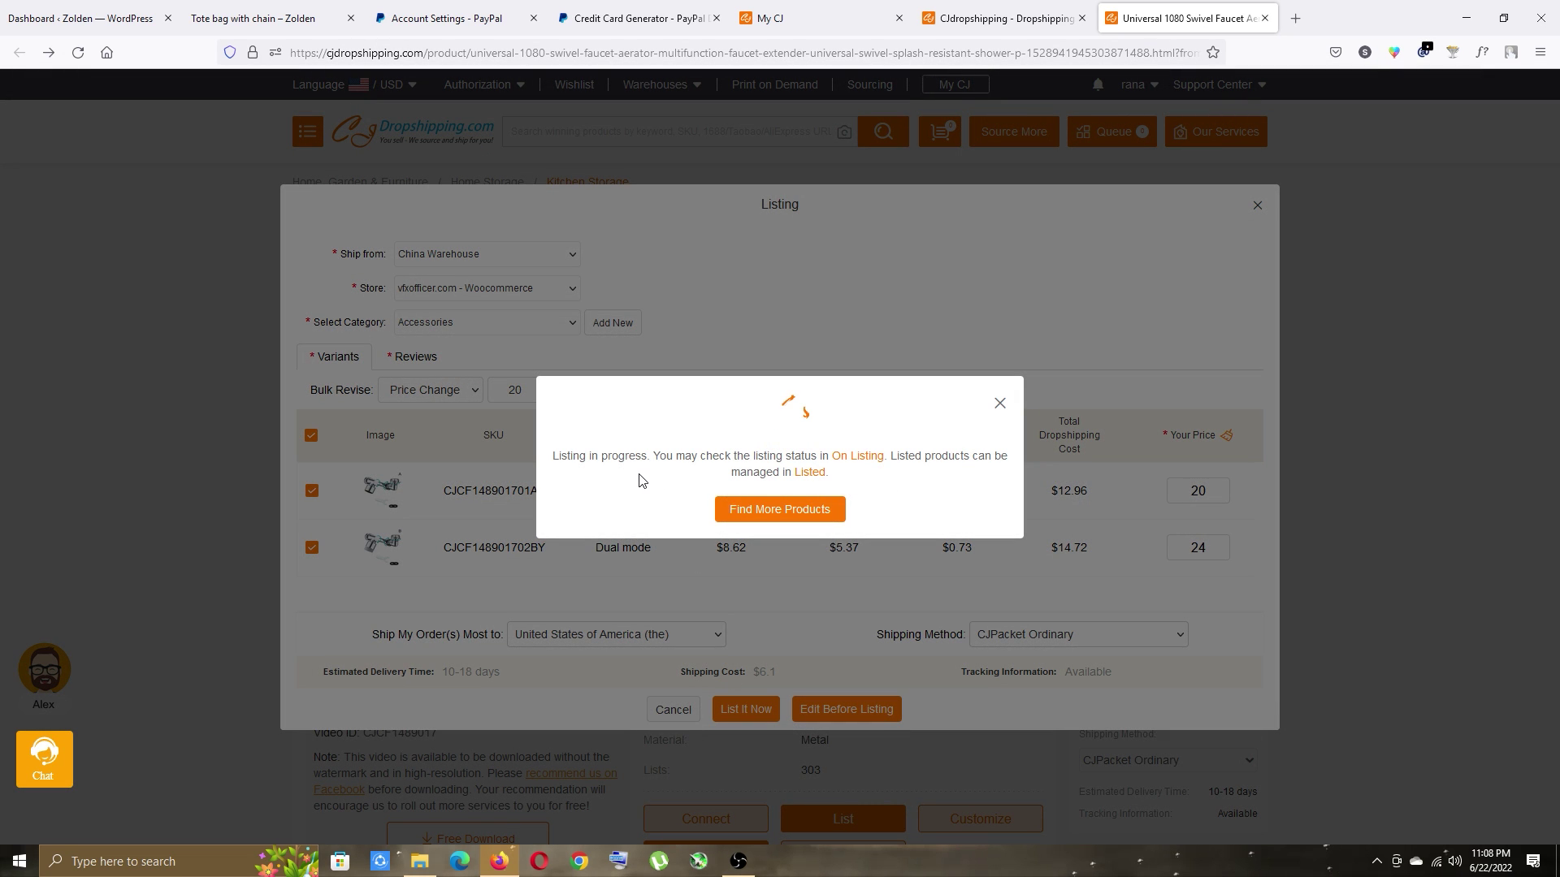
Confirm the listing succeeded on On Listing, then reload WordPress All Products to show the faucet.
{"action": "right_click", "coordinate": [855, 458]}
{"action": "left_click", "coordinate": [878, 469]}
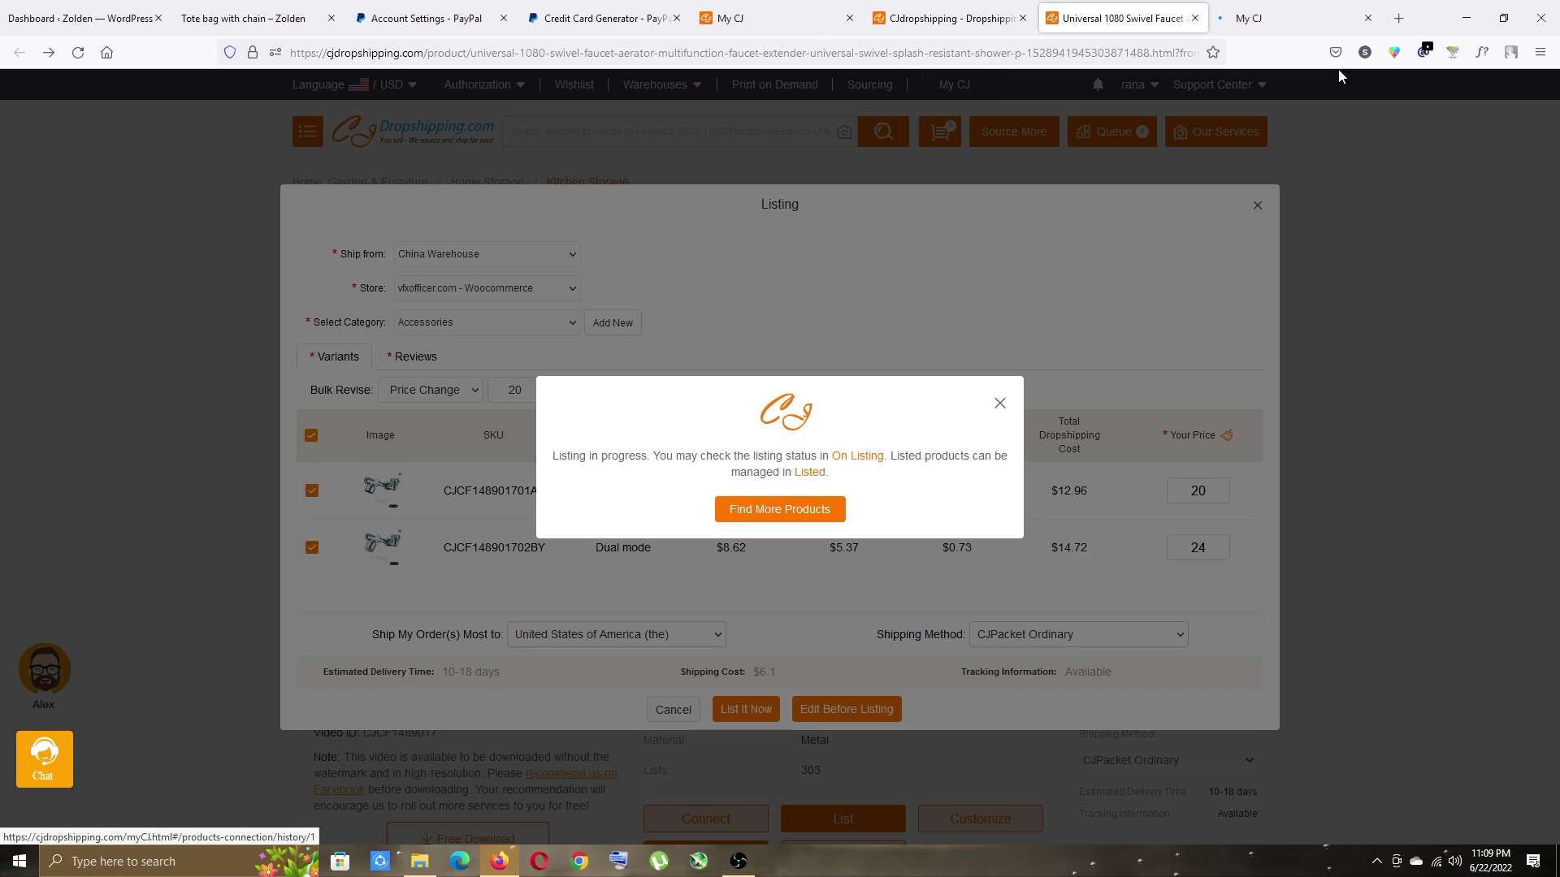
{"action": "key", "text": "ctrl+Tab"}
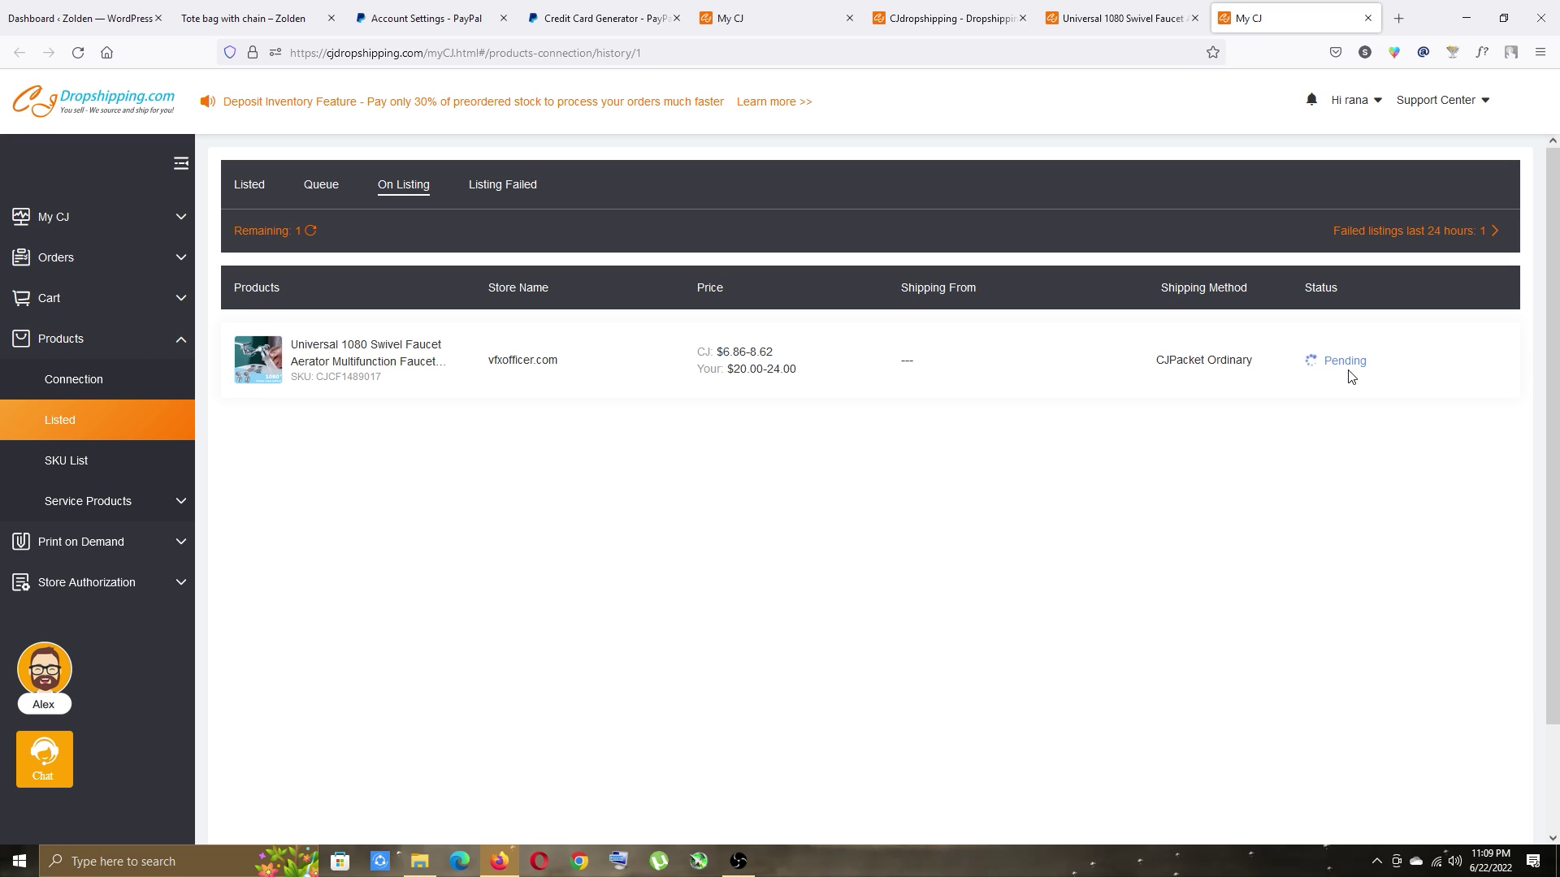
{"action": "left_click", "coordinate": [1113, 12]}
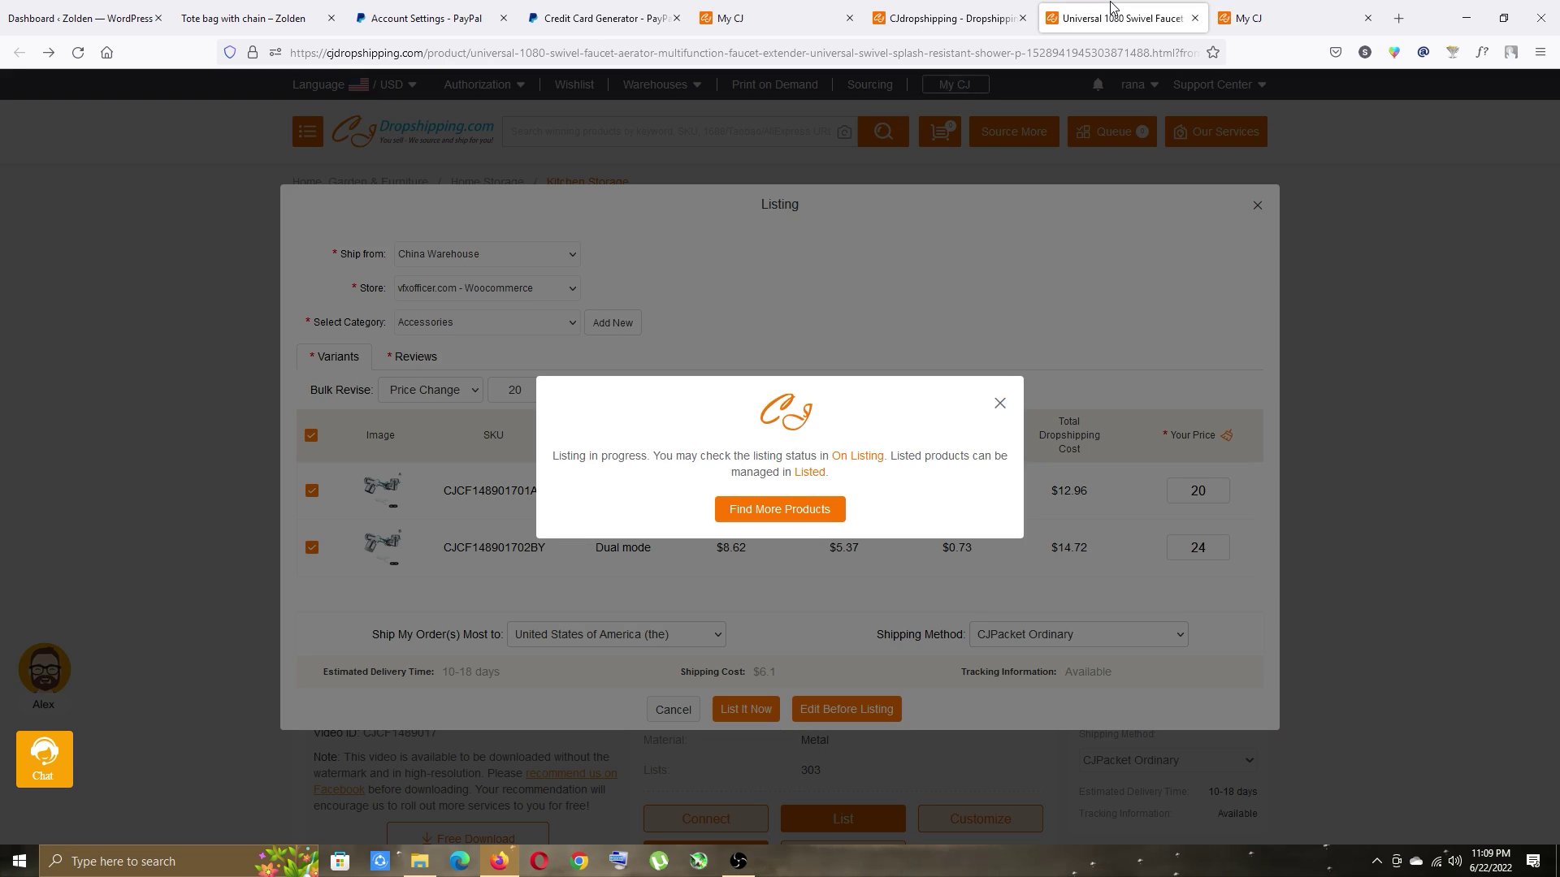
{"action": "left_click", "coordinate": [82, 18]}
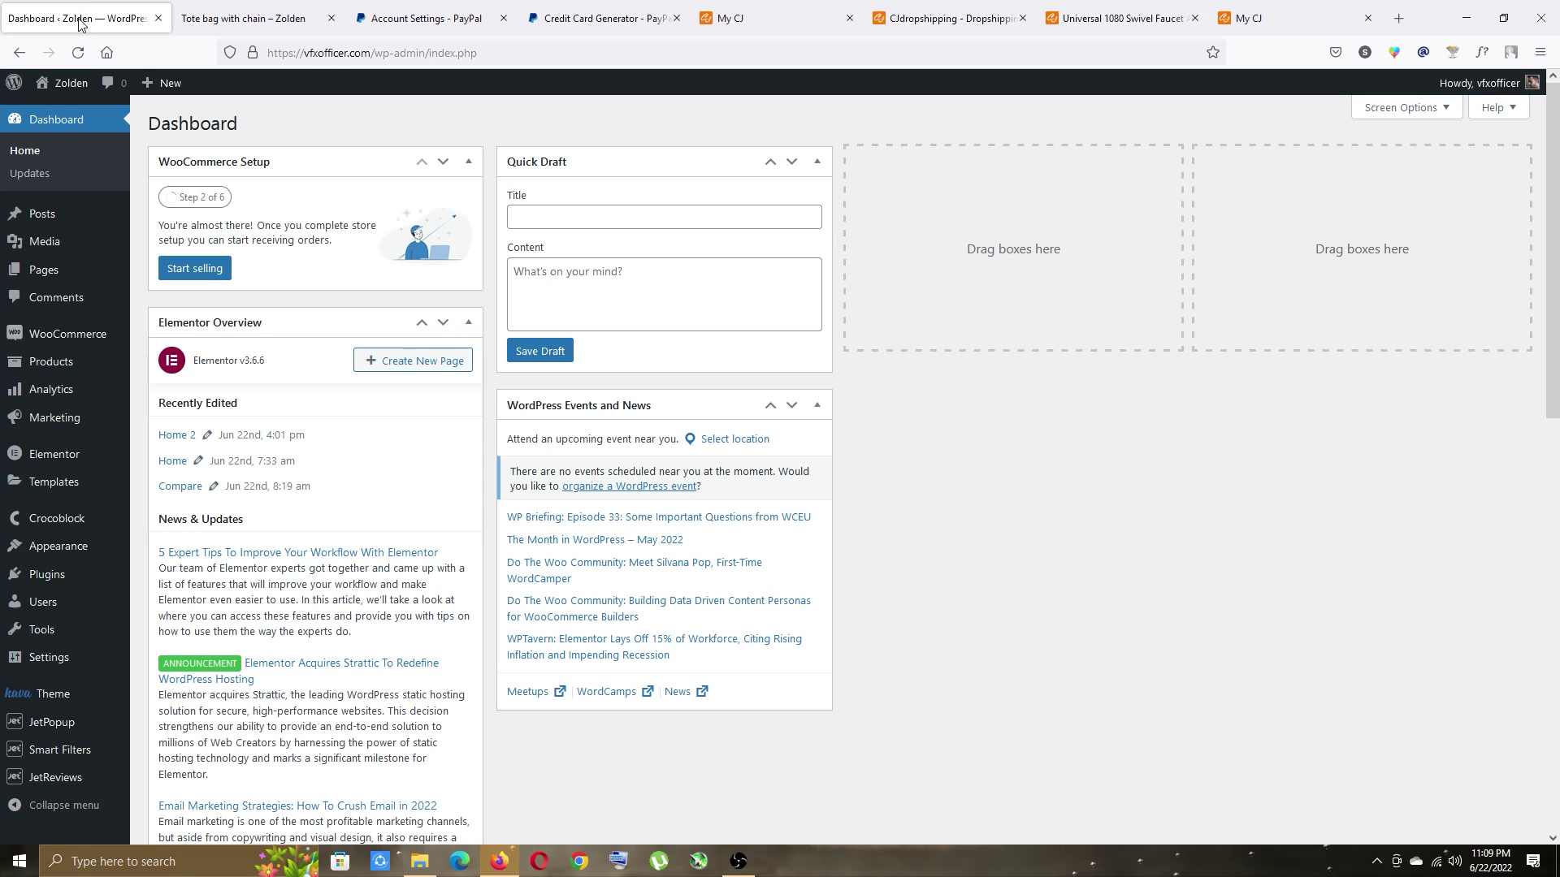
{"action": "mouse_move", "coordinate": [32, 371]}
{"action": "left_click", "coordinate": [232, 367]}
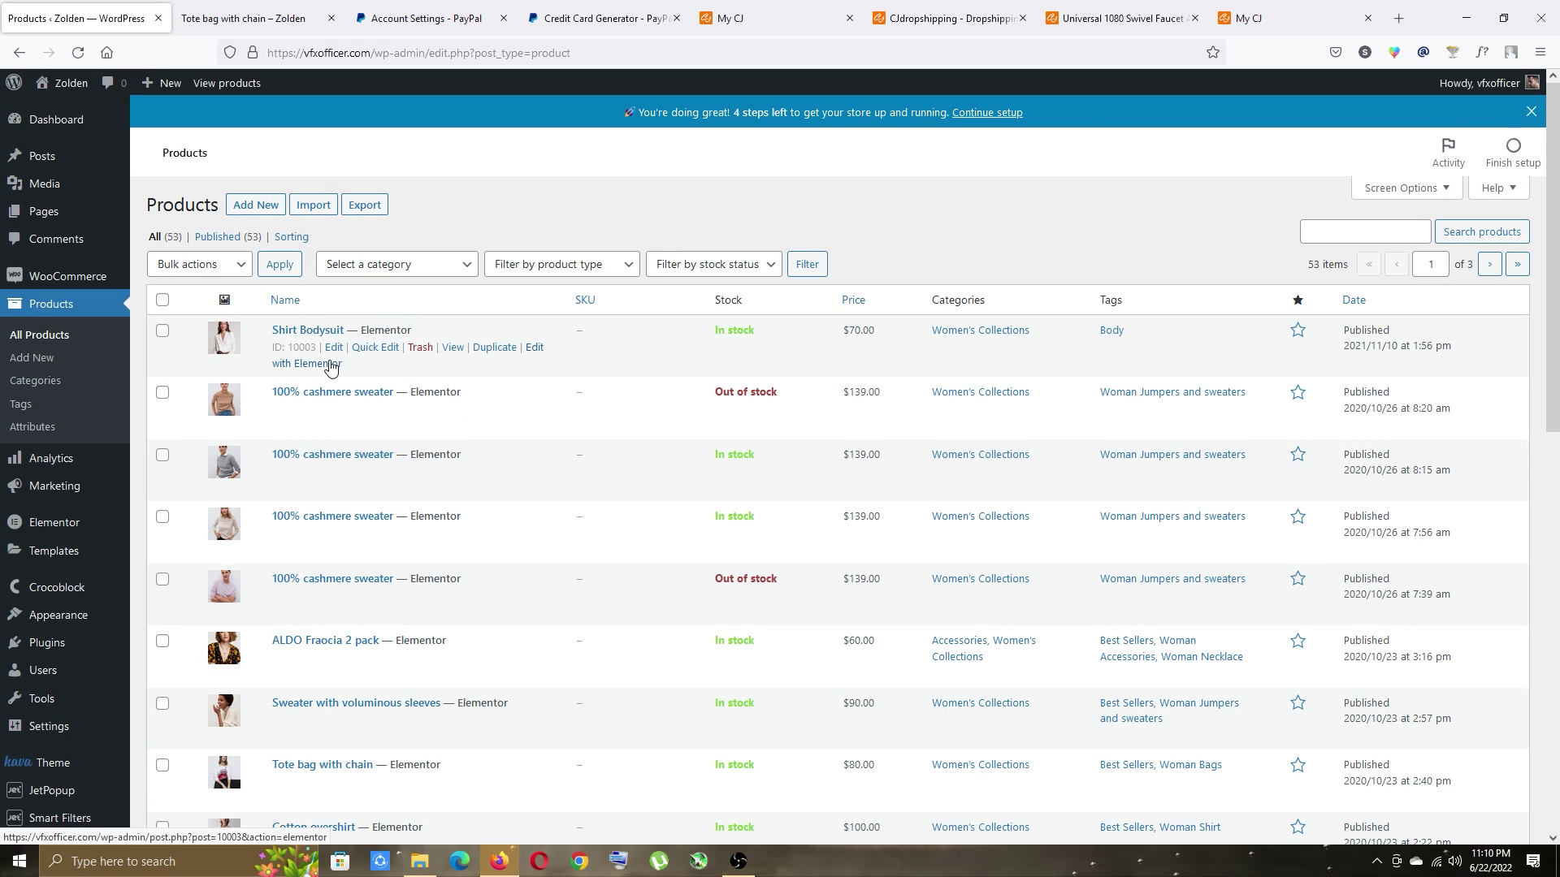
{"action": "left_click", "coordinate": [1265, 6]}
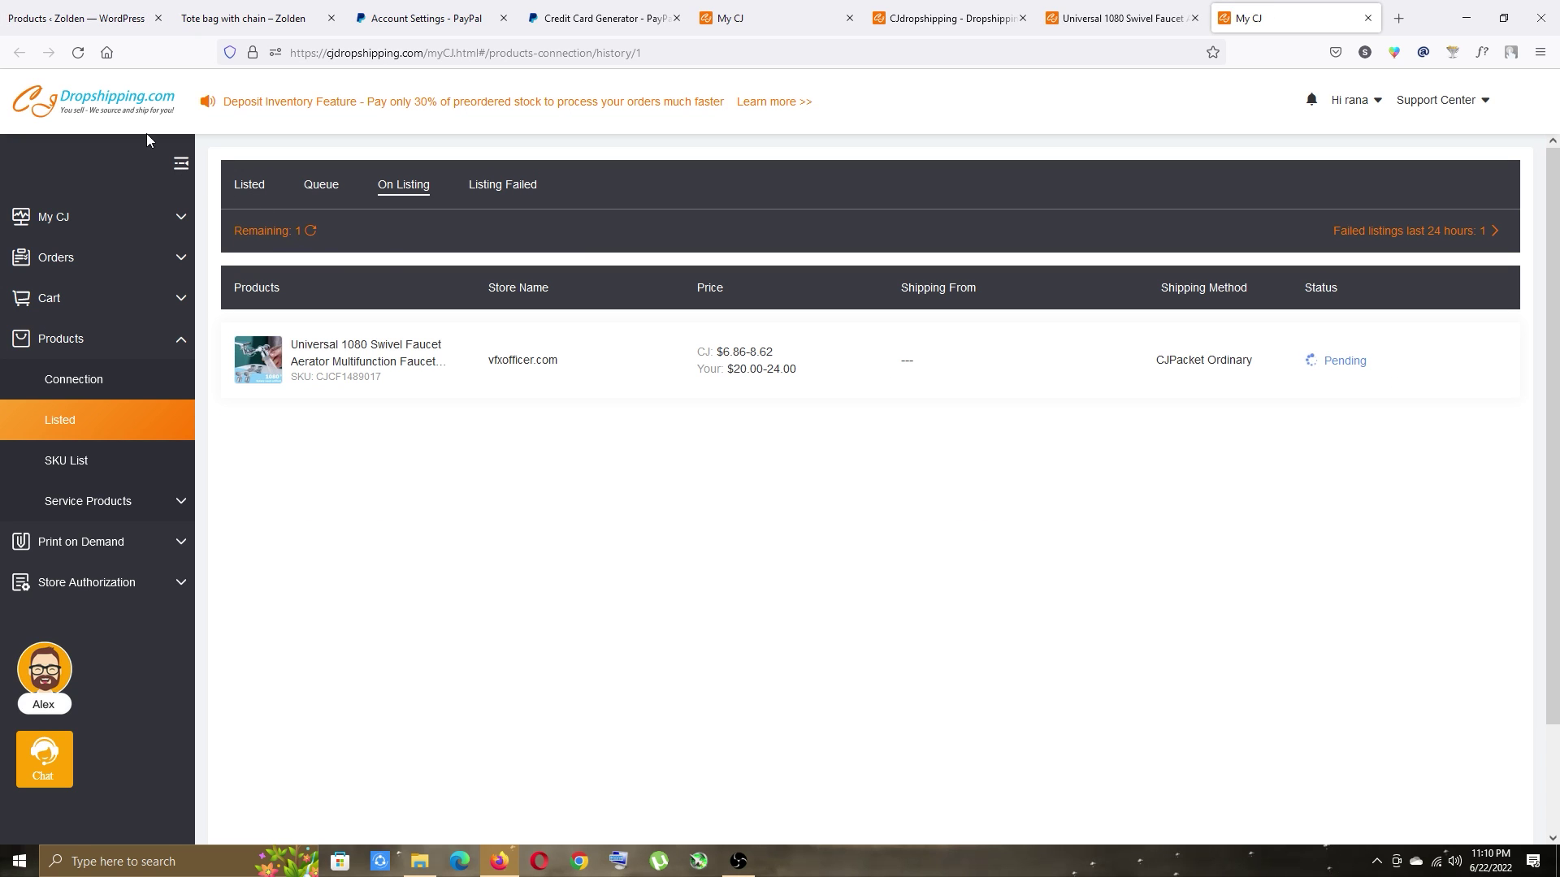
{"action": "left_click", "coordinate": [1134, 8]}
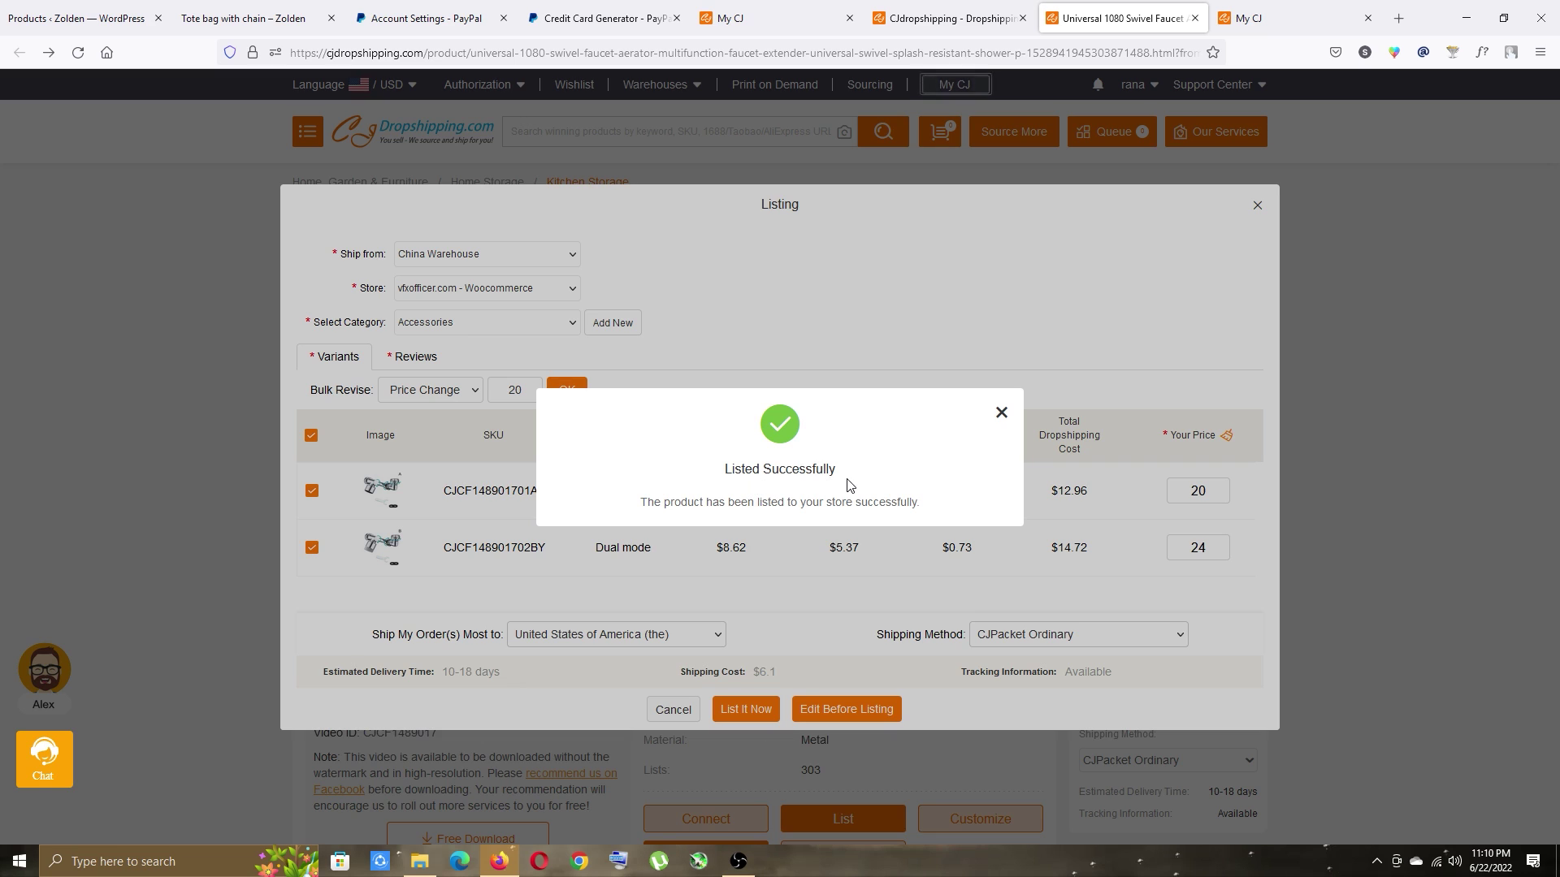
{"action": "left_click", "coordinate": [1001, 413]}
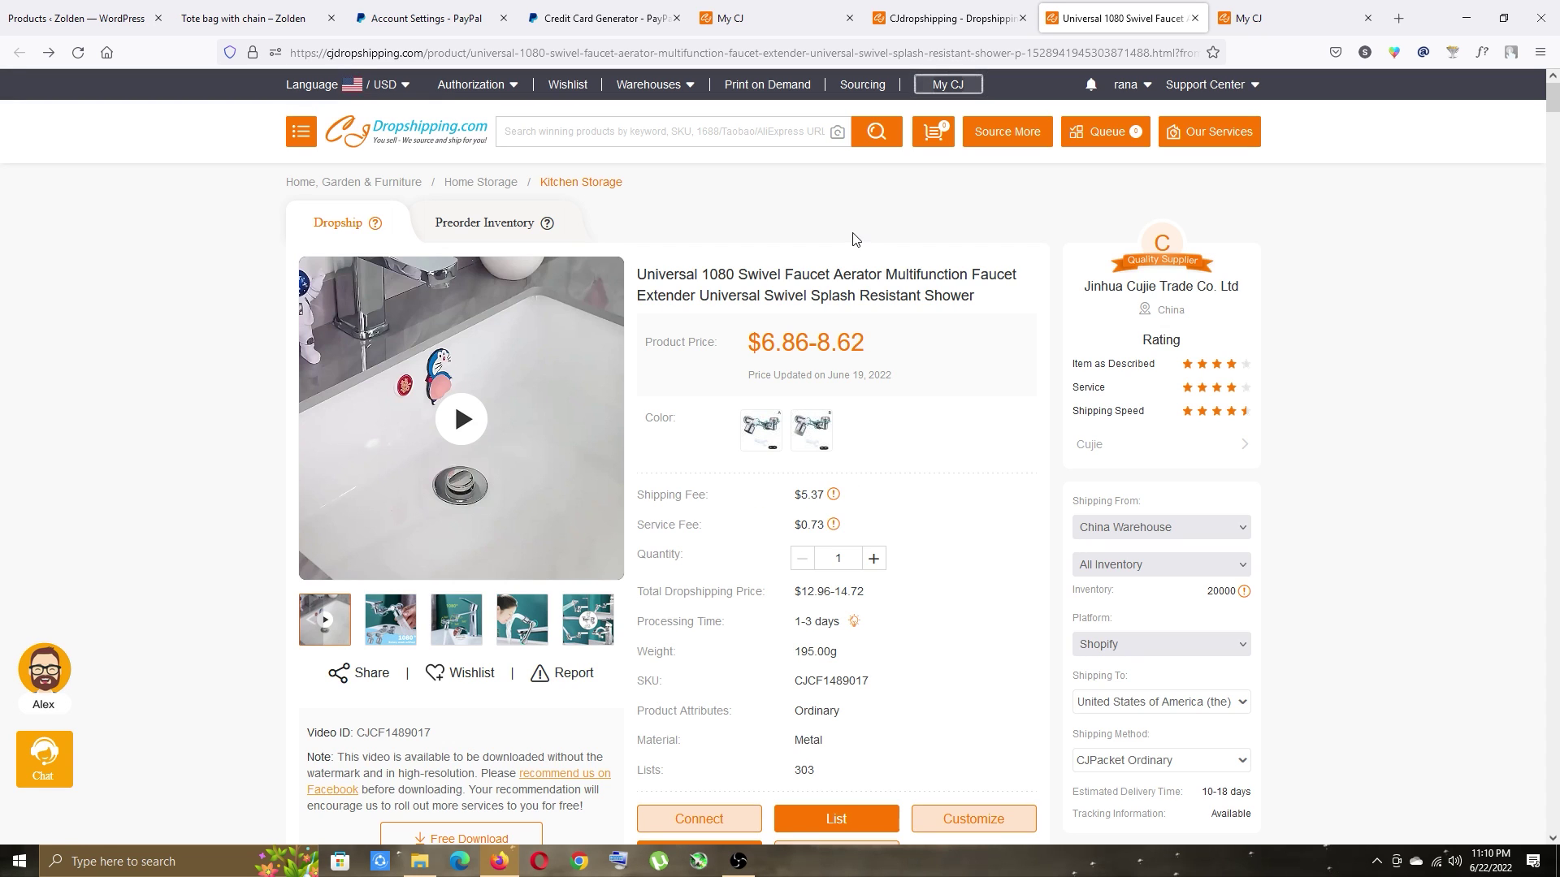
{"action": "left_click", "coordinate": [65, 9]}
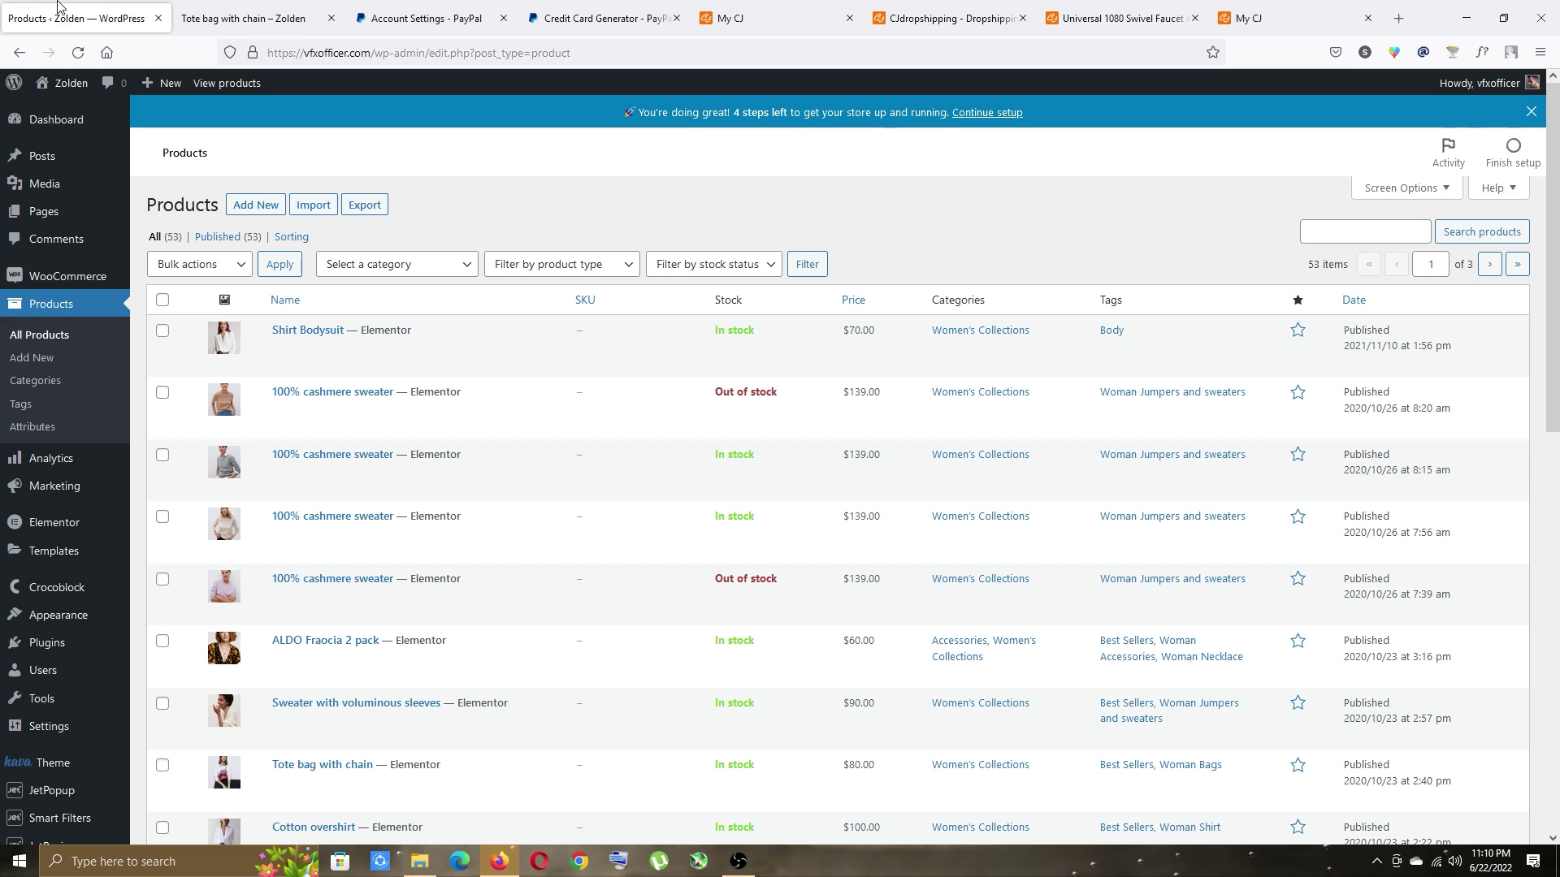
{"action": "left_click", "coordinate": [76, 54]}
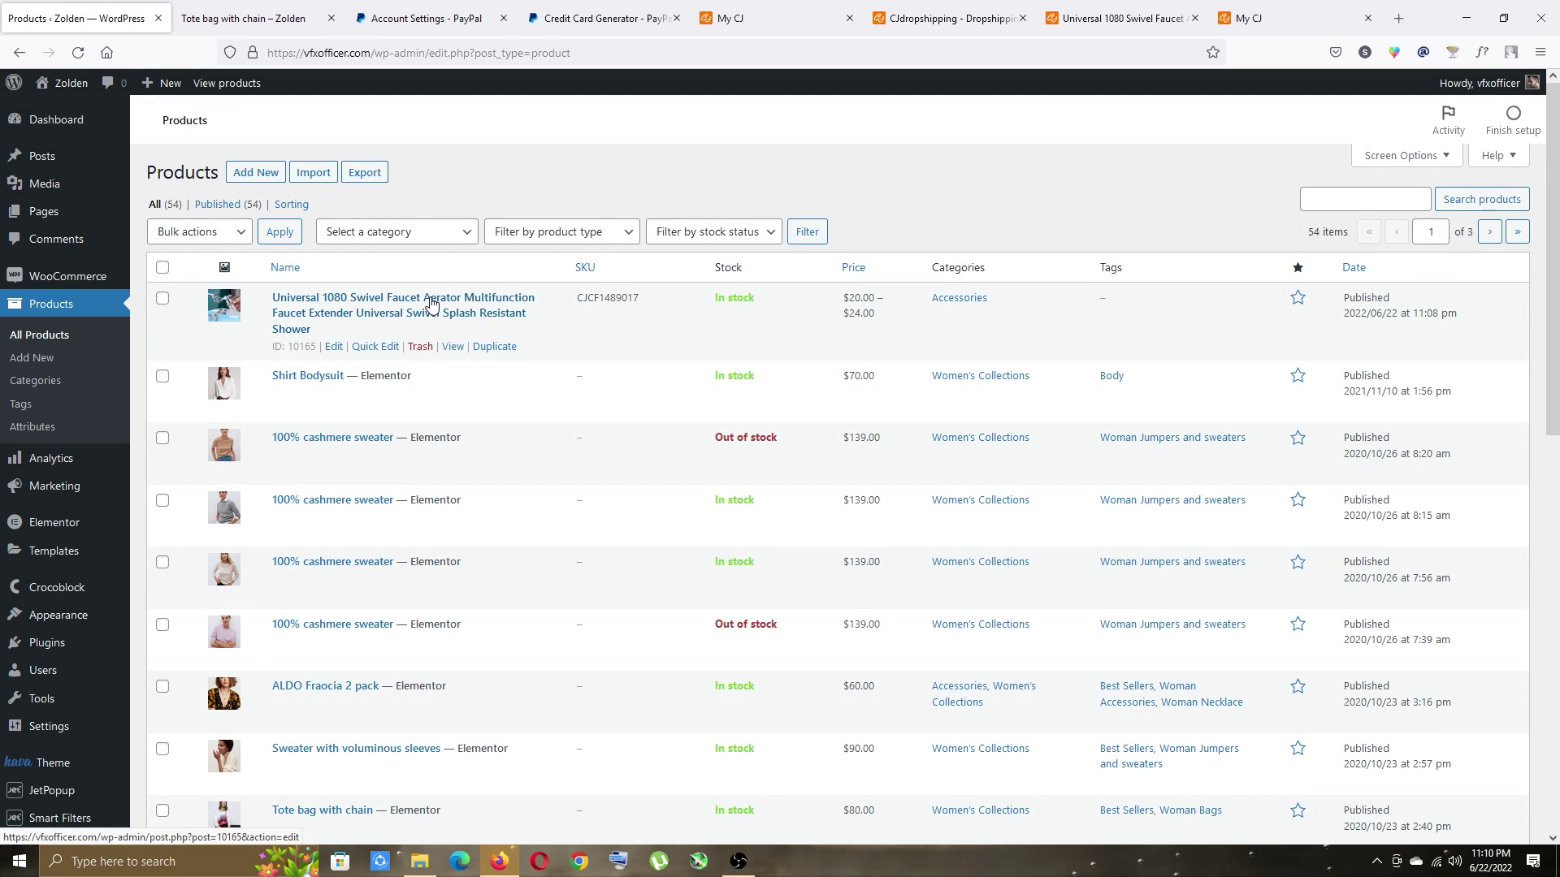
View the faucet on the storefront and select the Single mode color at $20.00.
{"action": "left_click", "coordinate": [452, 380]}
{"action": "scroll", "coordinate": [763, 504], "scroll_direction": "down", "scroll_amount": 1}
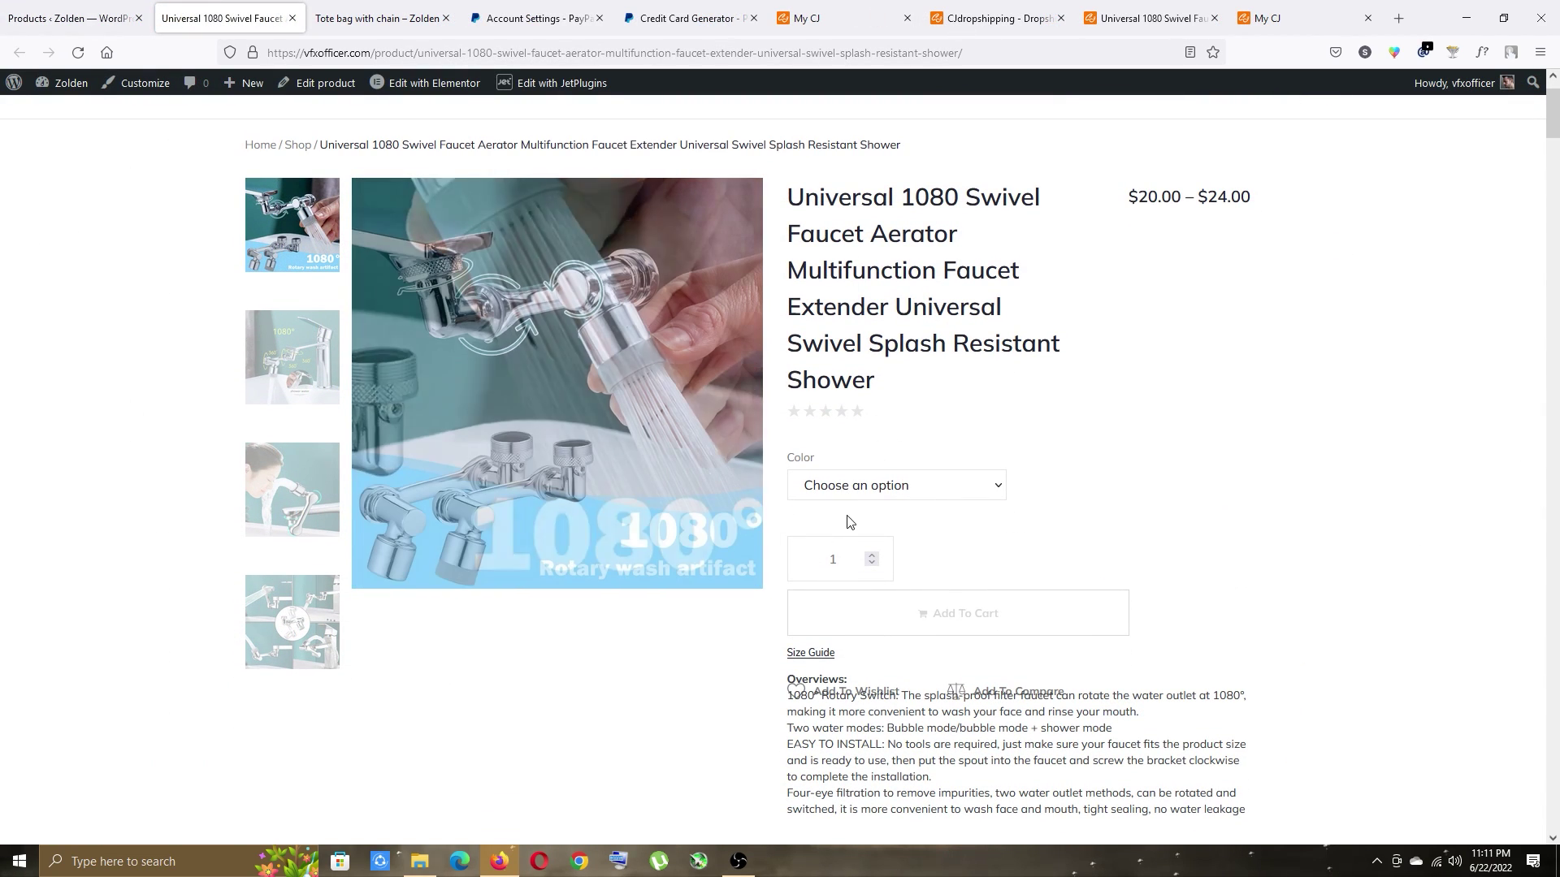
{"action": "left_click", "coordinate": [892, 486]}
{"action": "left_click", "coordinate": [864, 528]}
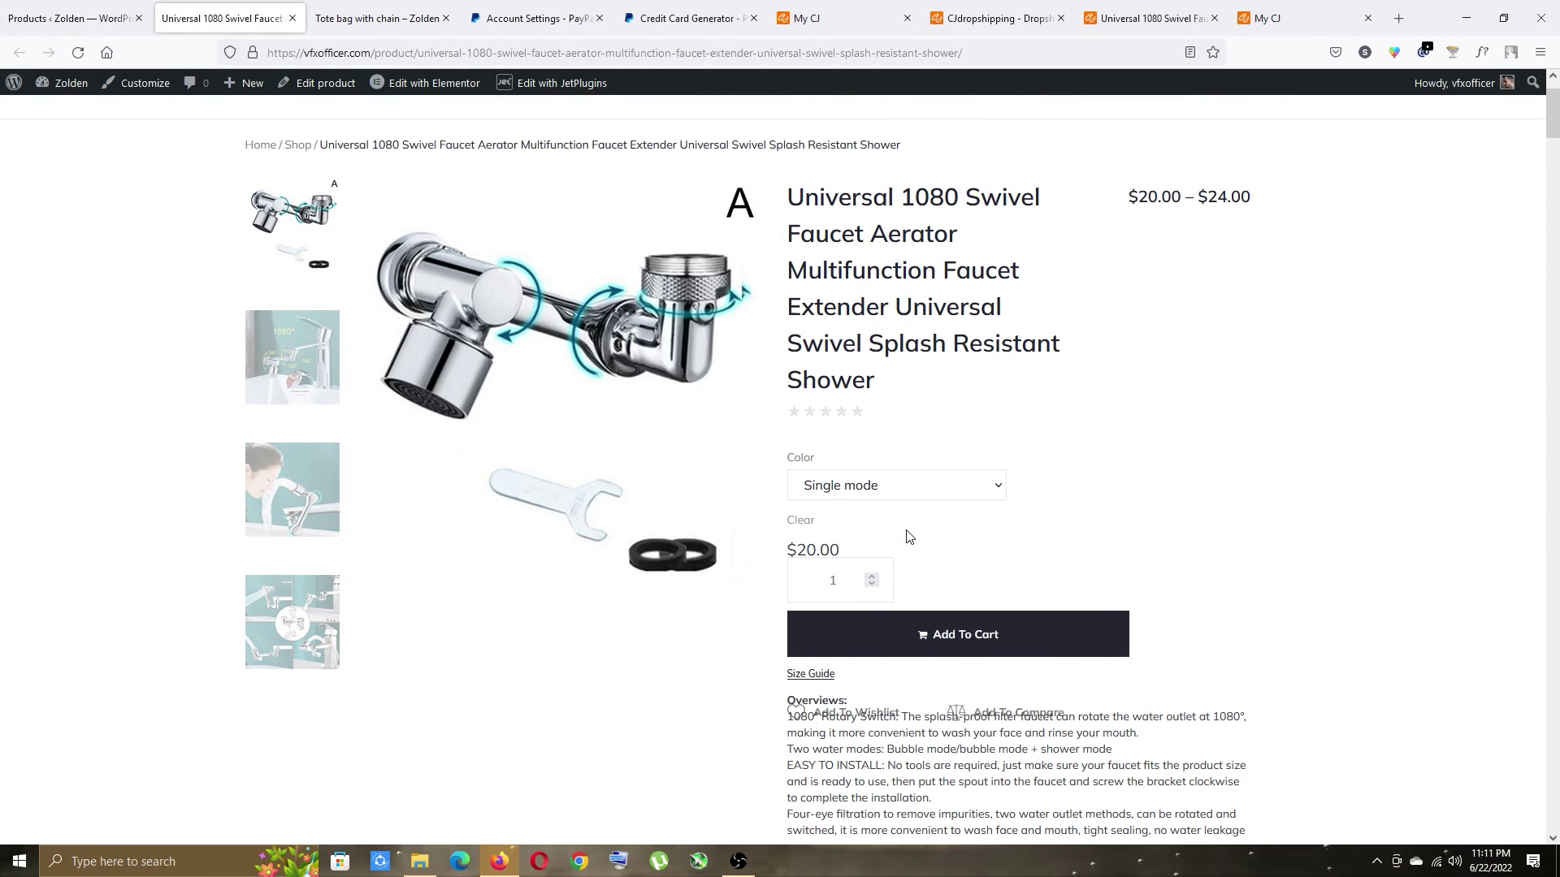
{"action": "scroll", "coordinate": [882, 382], "scroll_direction": "down", "scroll_amount": 3}
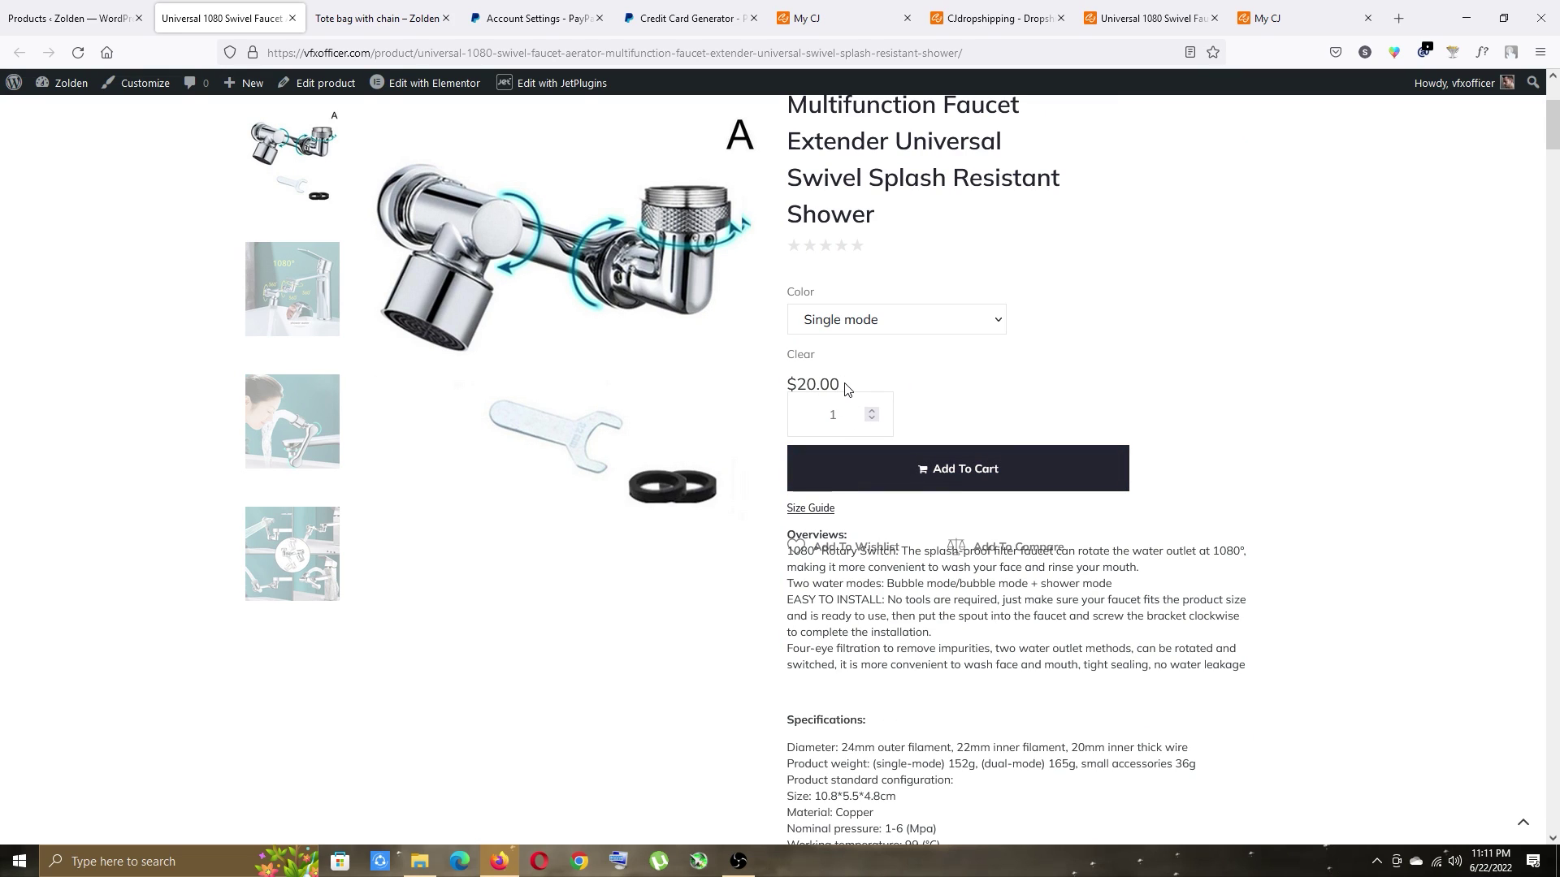
Switch the color to Dual mode to check $24.00, then open the faucet in the product editor.
{"action": "double_click", "coordinate": [832, 382]}
{"action": "left_click", "coordinate": [859, 320]}
{"action": "left_click", "coordinate": [856, 392]}
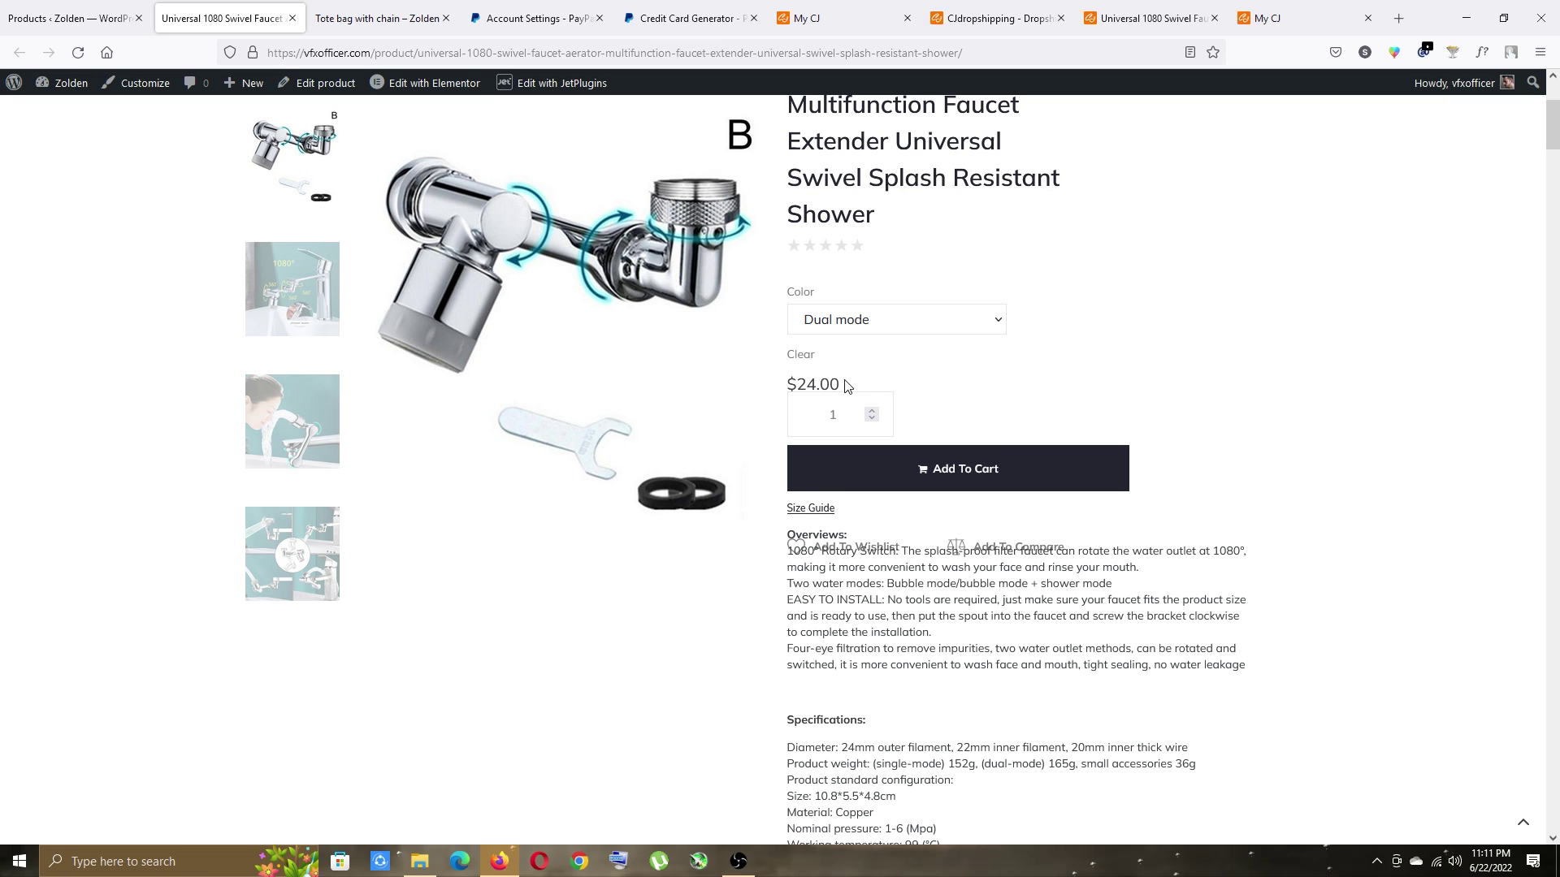
{"action": "scroll", "coordinate": [845, 385], "scroll_direction": "down", "scroll_amount": 10}
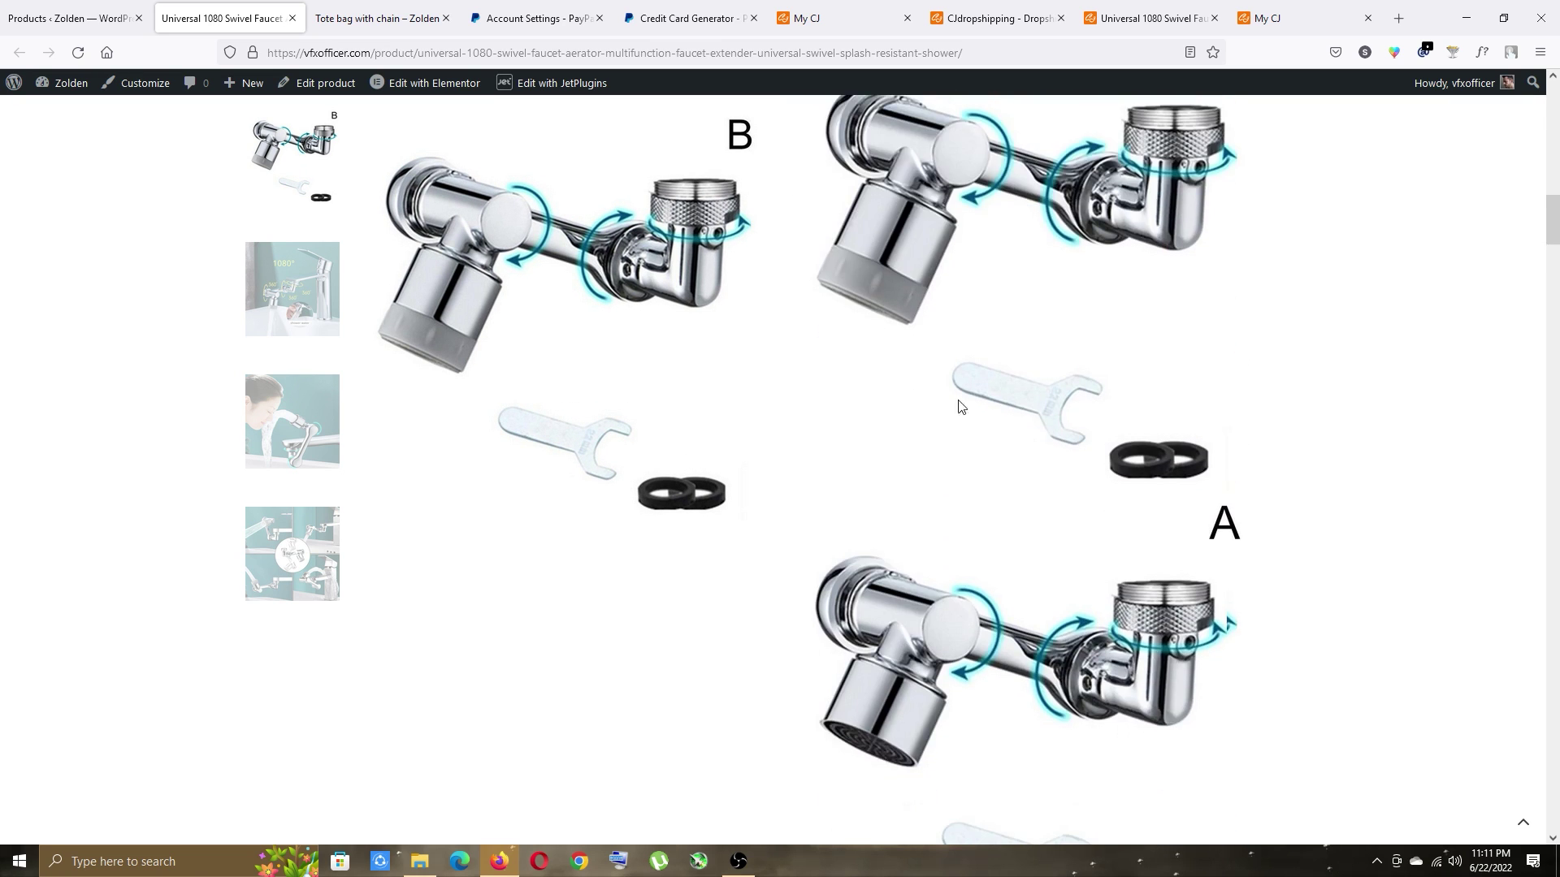
{"action": "scroll", "coordinate": [967, 414], "scroll_direction": "down", "scroll_amount": 8}
{"action": "scroll", "coordinate": [348, 390], "scroll_direction": "up", "scroll_amount": 2}
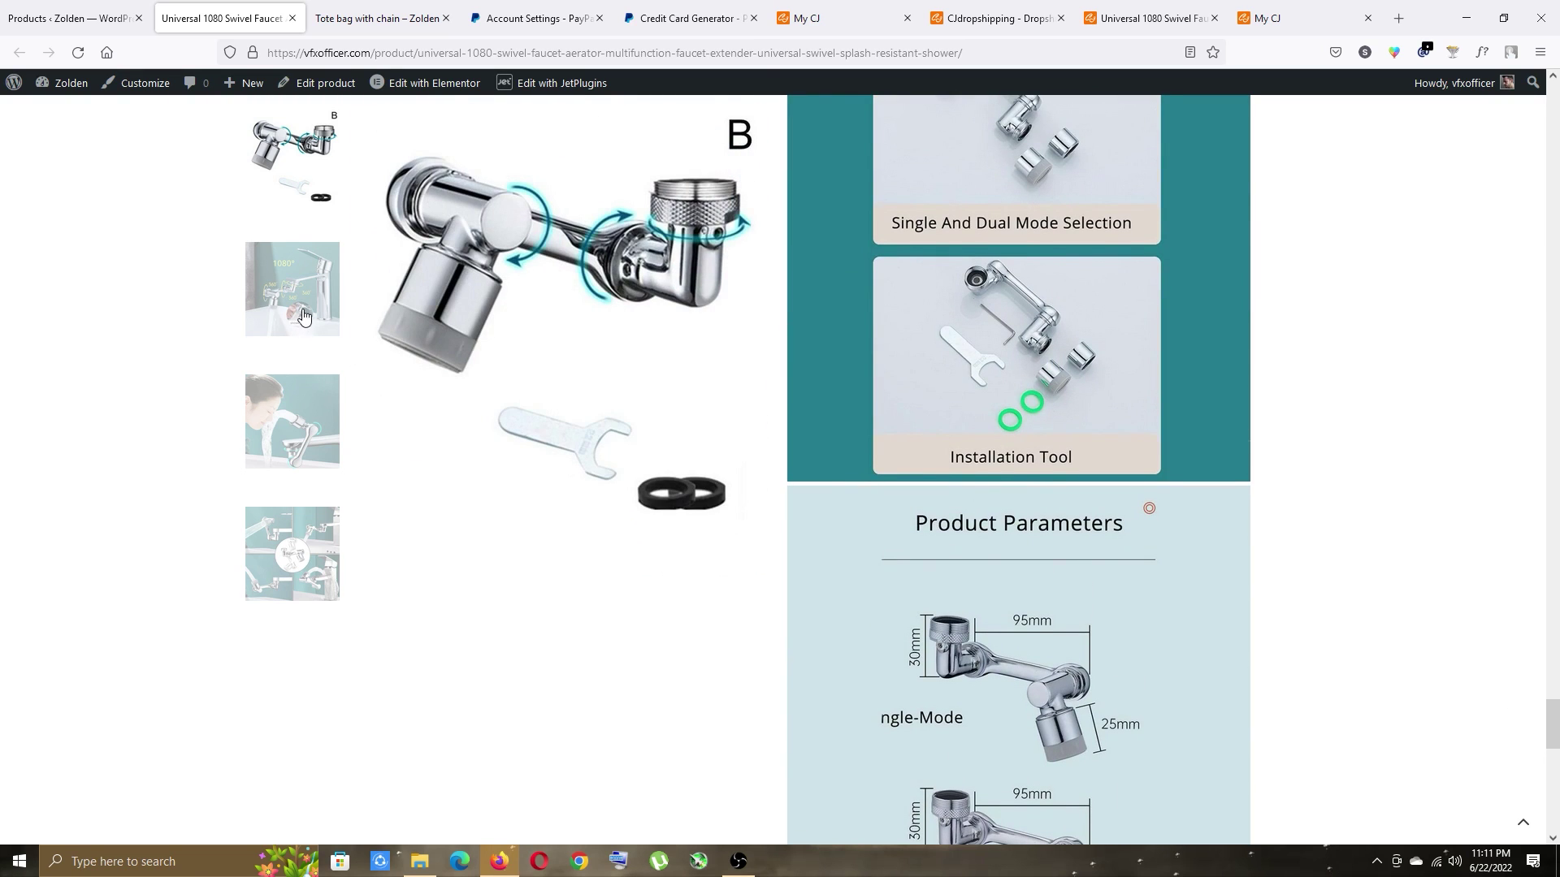
{"action": "scroll", "coordinate": [817, 540], "scroll_direction": "up", "scroll_amount": 6}
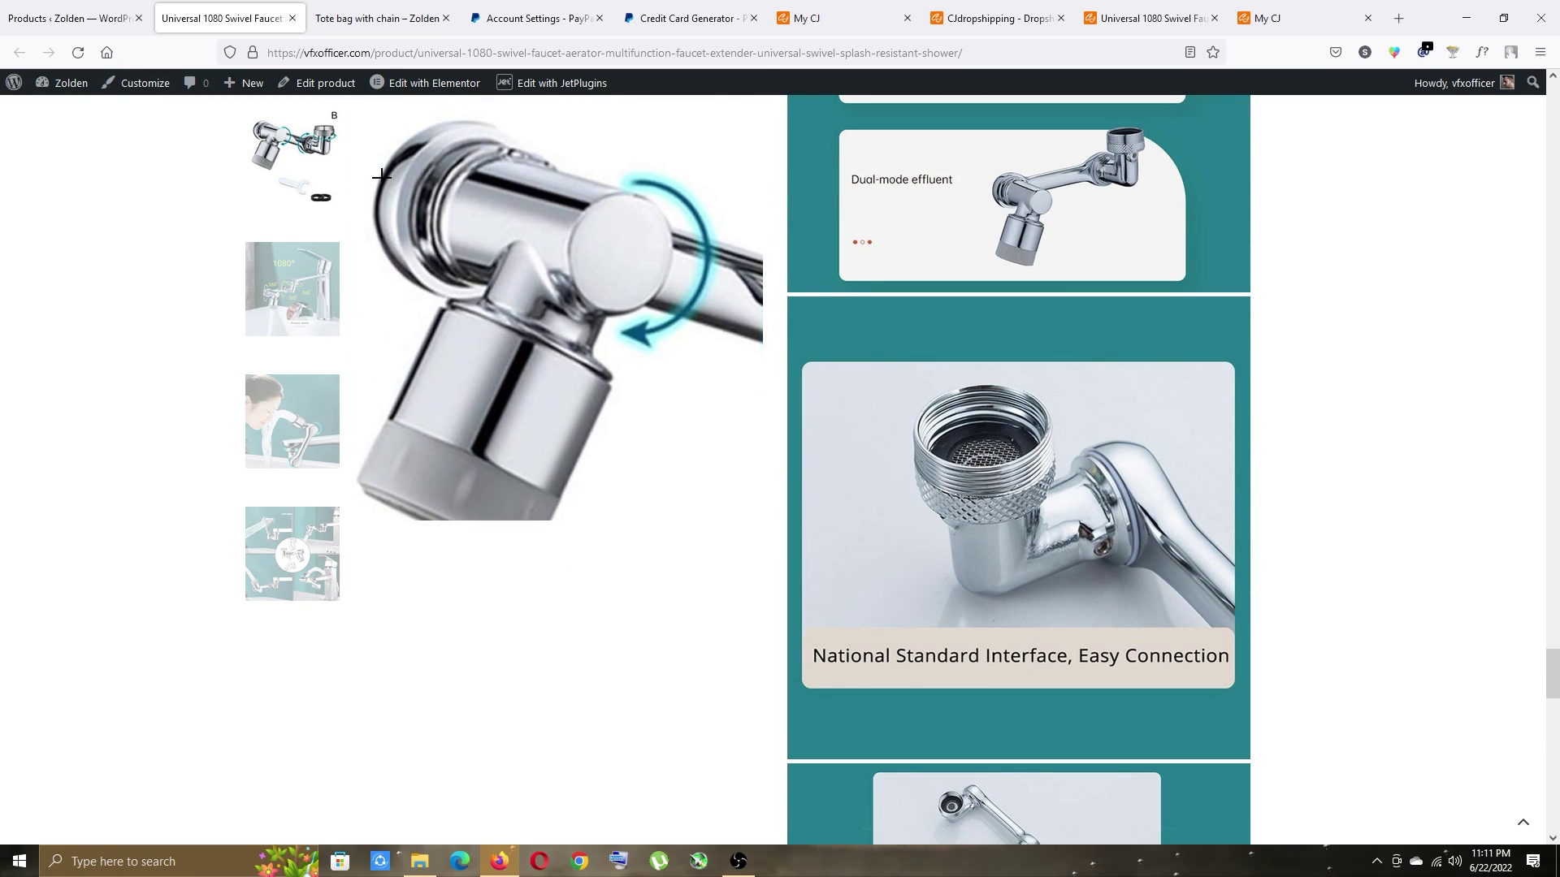
{"action": "left_click", "coordinate": [316, 83]}
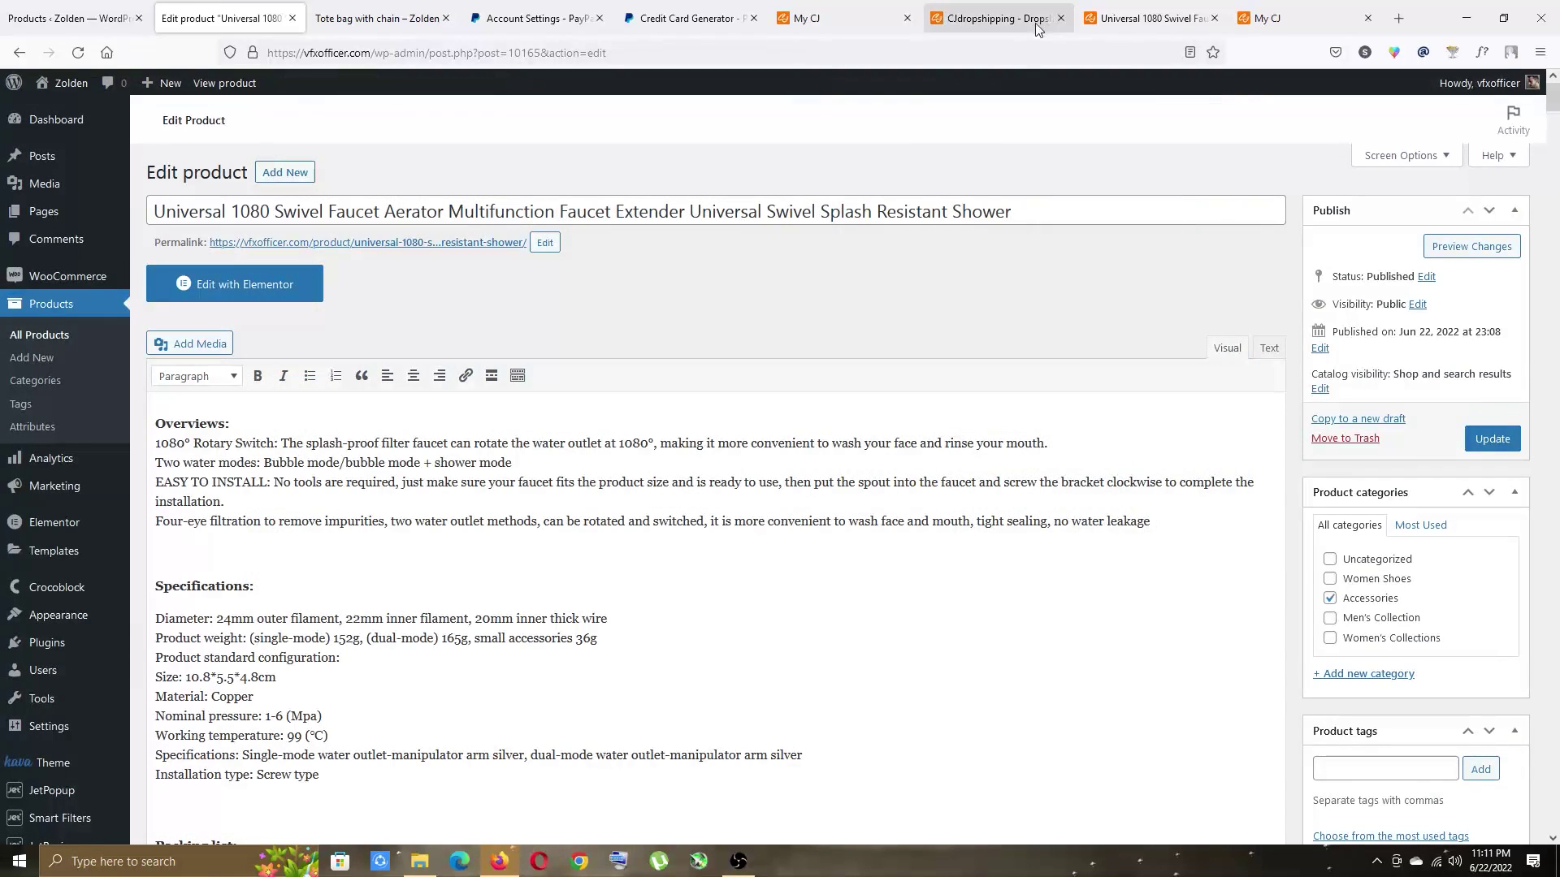
{"action": "left_click", "coordinate": [1177, 18]}
Close the leftover My CJ and Tote bag with chain tabs, returning to the faucet editor.
{"action": "left_click", "coordinate": [1214, 18]}
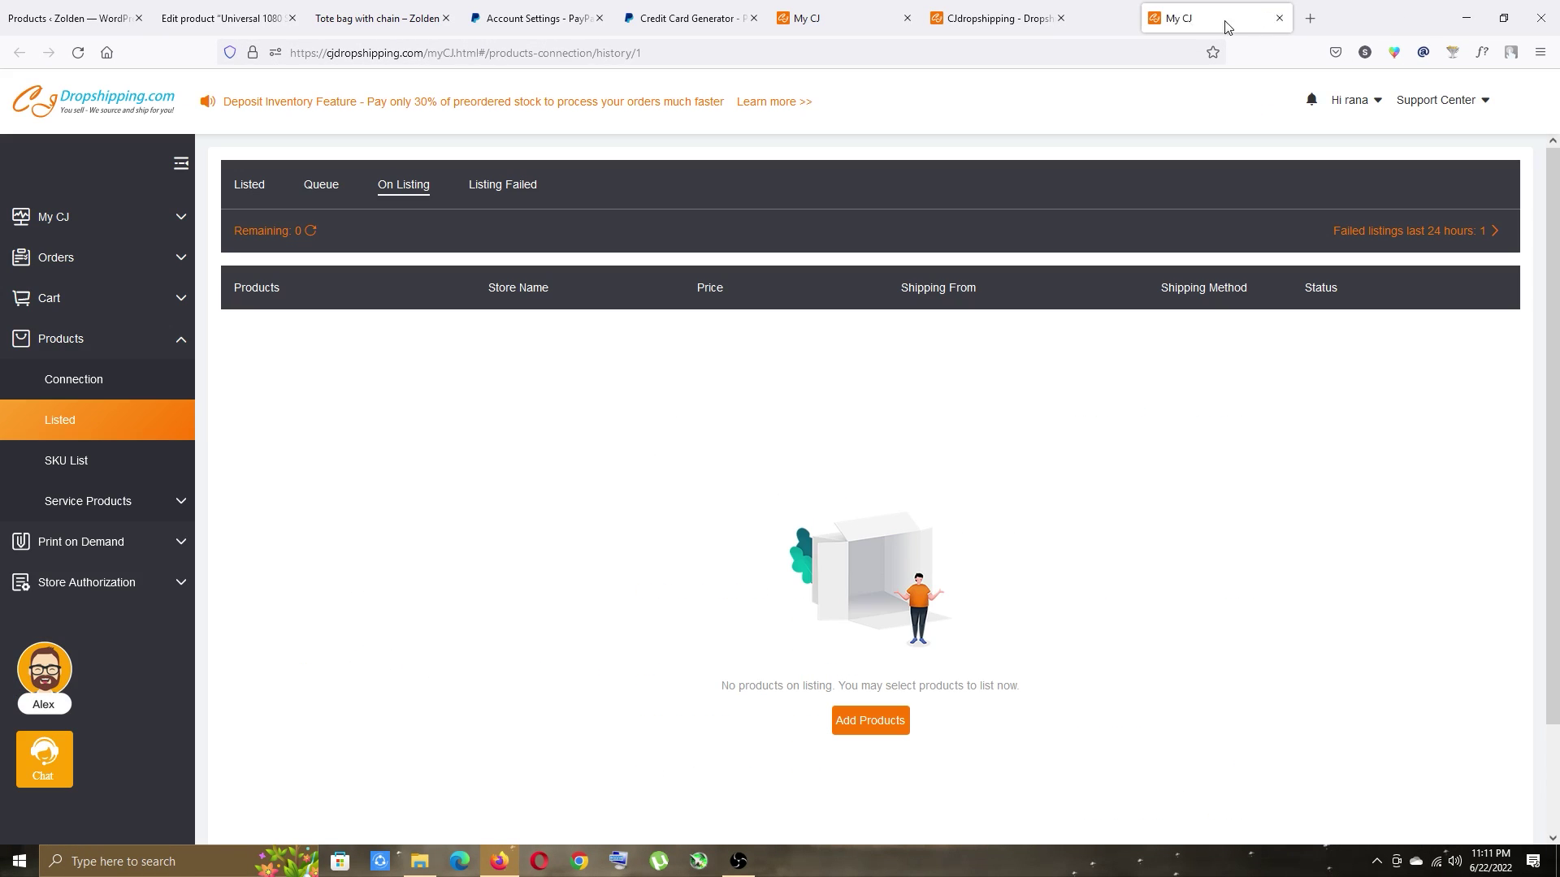
{"action": "left_click", "coordinate": [1214, 18]}
{"action": "left_click", "coordinate": [1006, 20]}
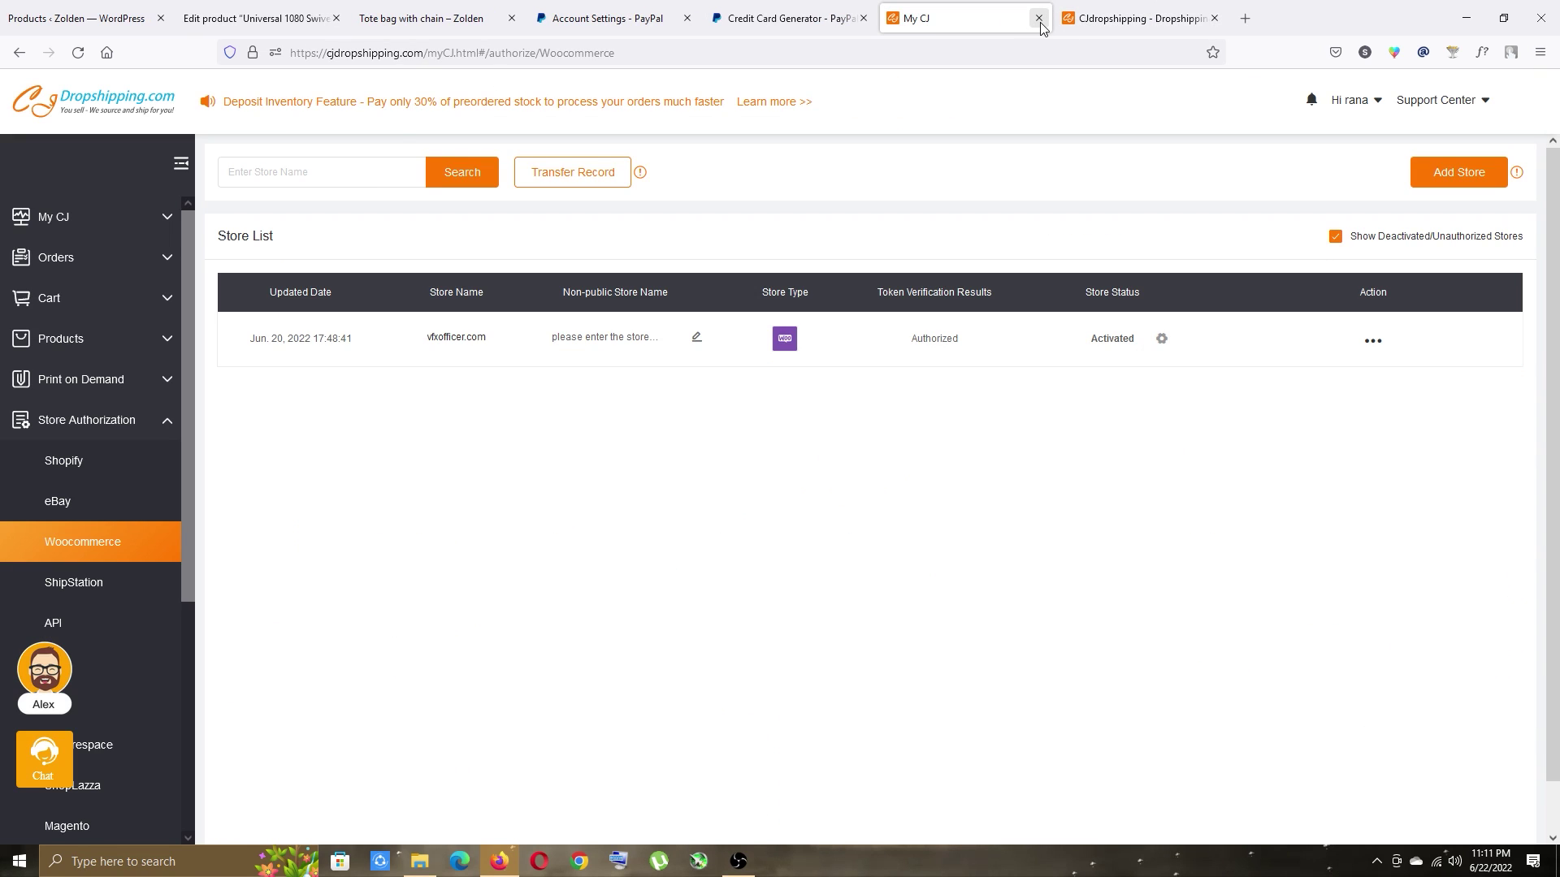
{"action": "left_click", "coordinate": [997, 18]}
{"action": "left_click", "coordinate": [513, 18]}
{"action": "left_click", "coordinate": [258, 18]}
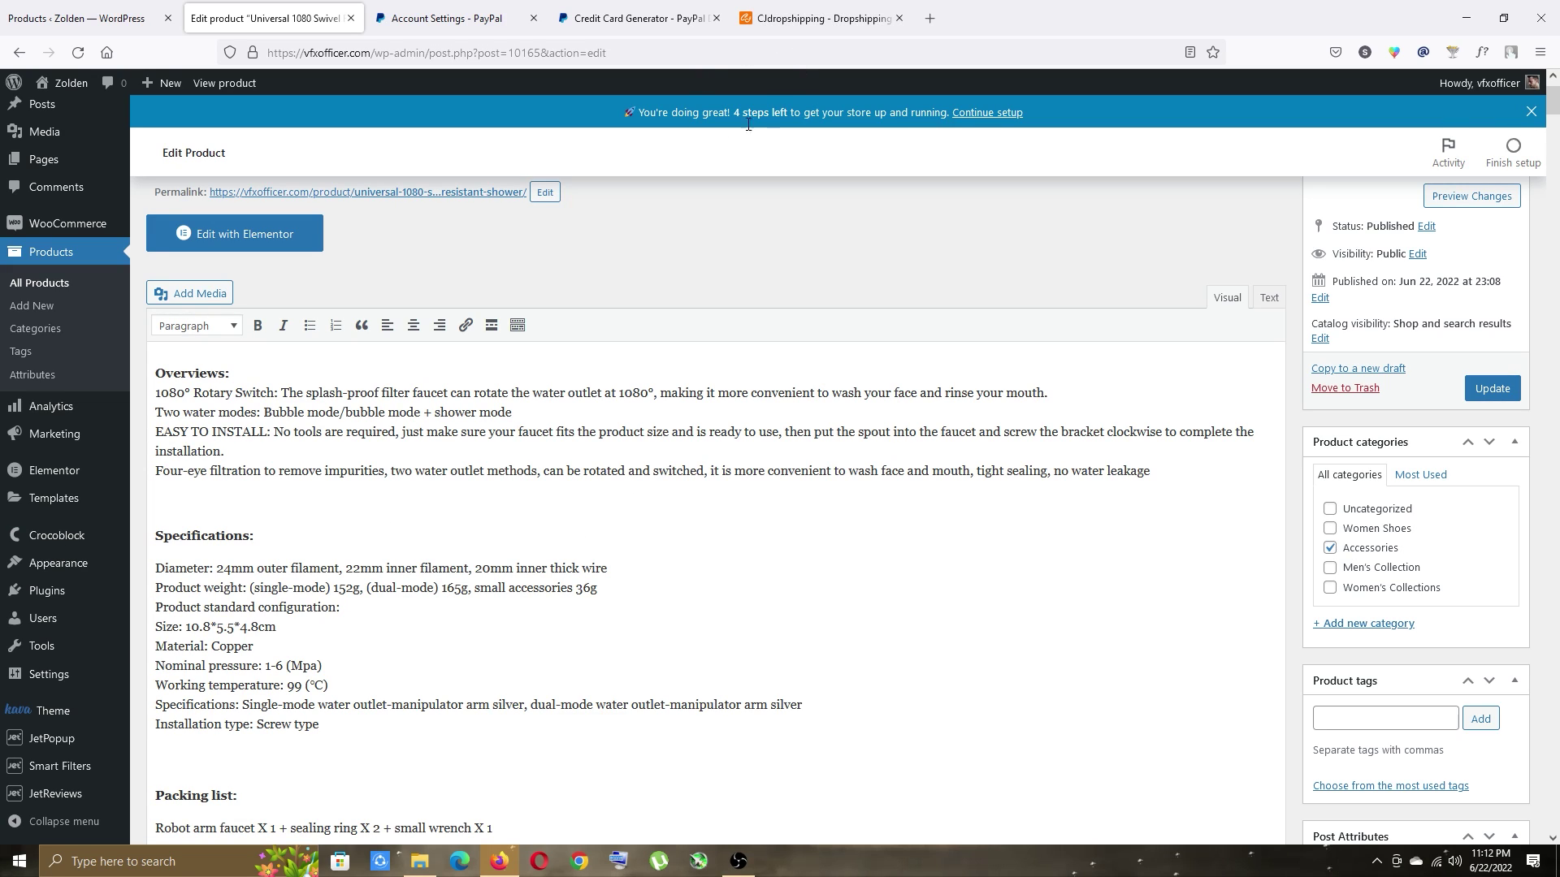
Go to Plugins > Add New.
{"action": "scroll", "coordinate": [528, 433], "scroll_direction": "down", "scroll_amount": 7}
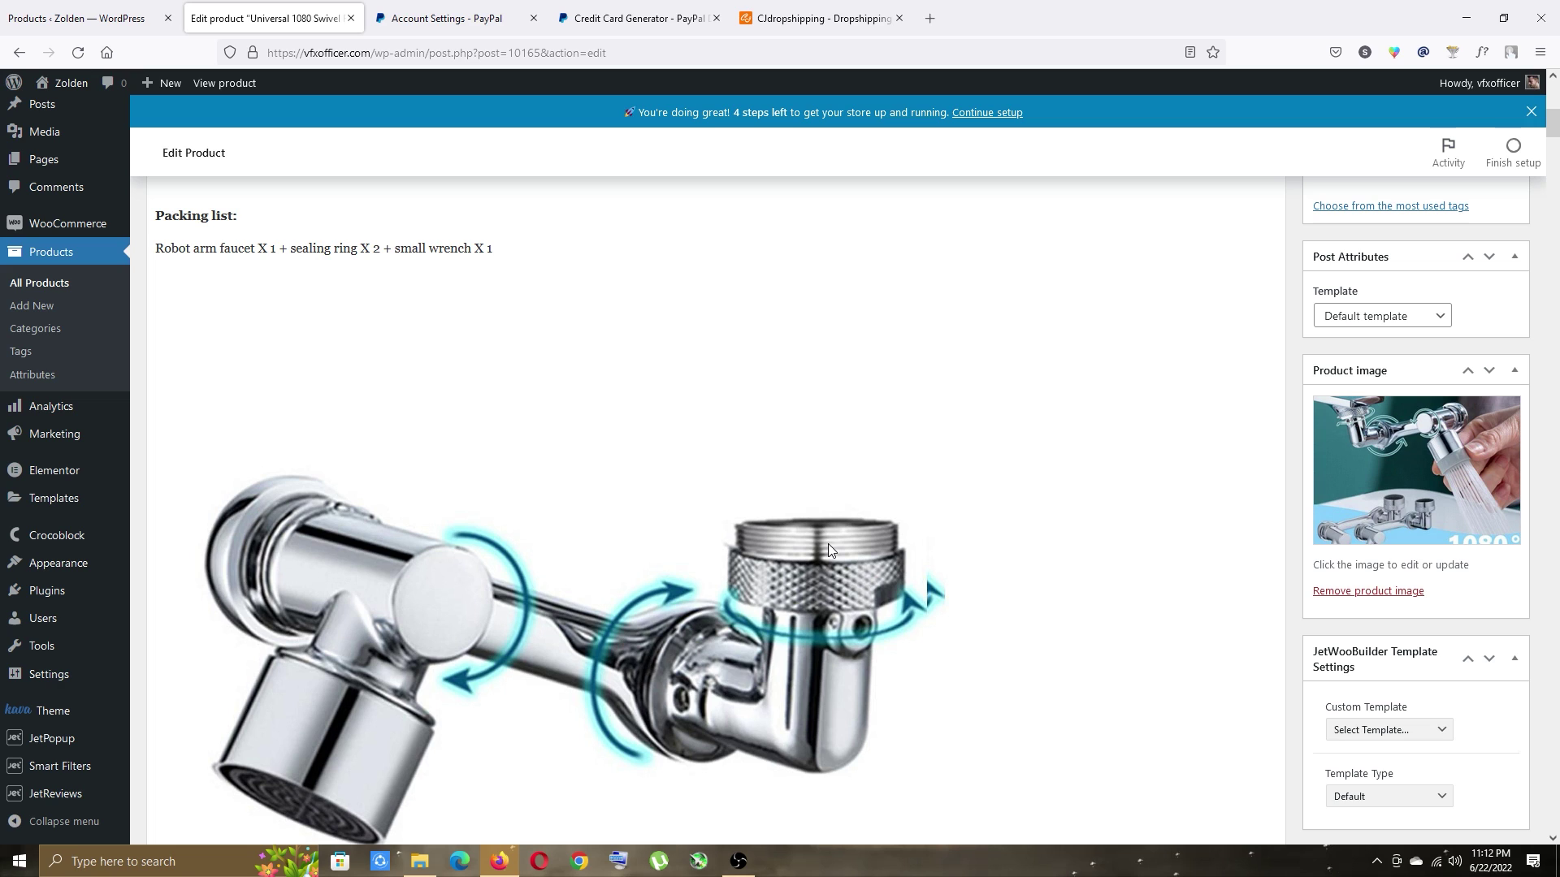
{"action": "mouse_move", "coordinate": [41, 593]}
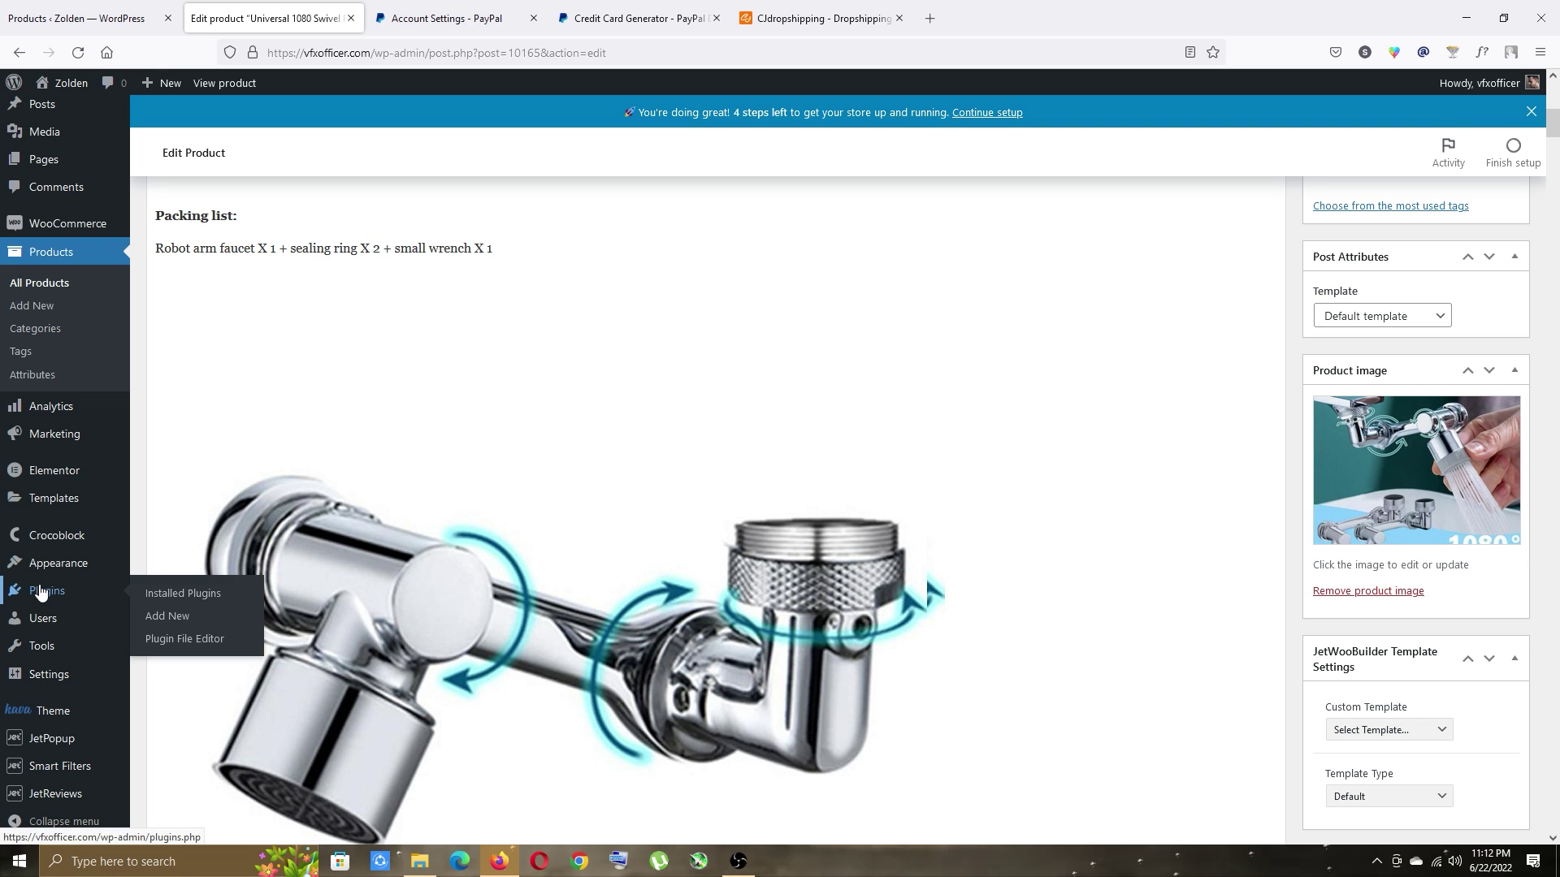
{"action": "left_click", "coordinate": [167, 616]}
Search for 'yoast seo', then install and activate the Yoast SEO plugin.
{"action": "left_click", "coordinate": [1347, 169]}
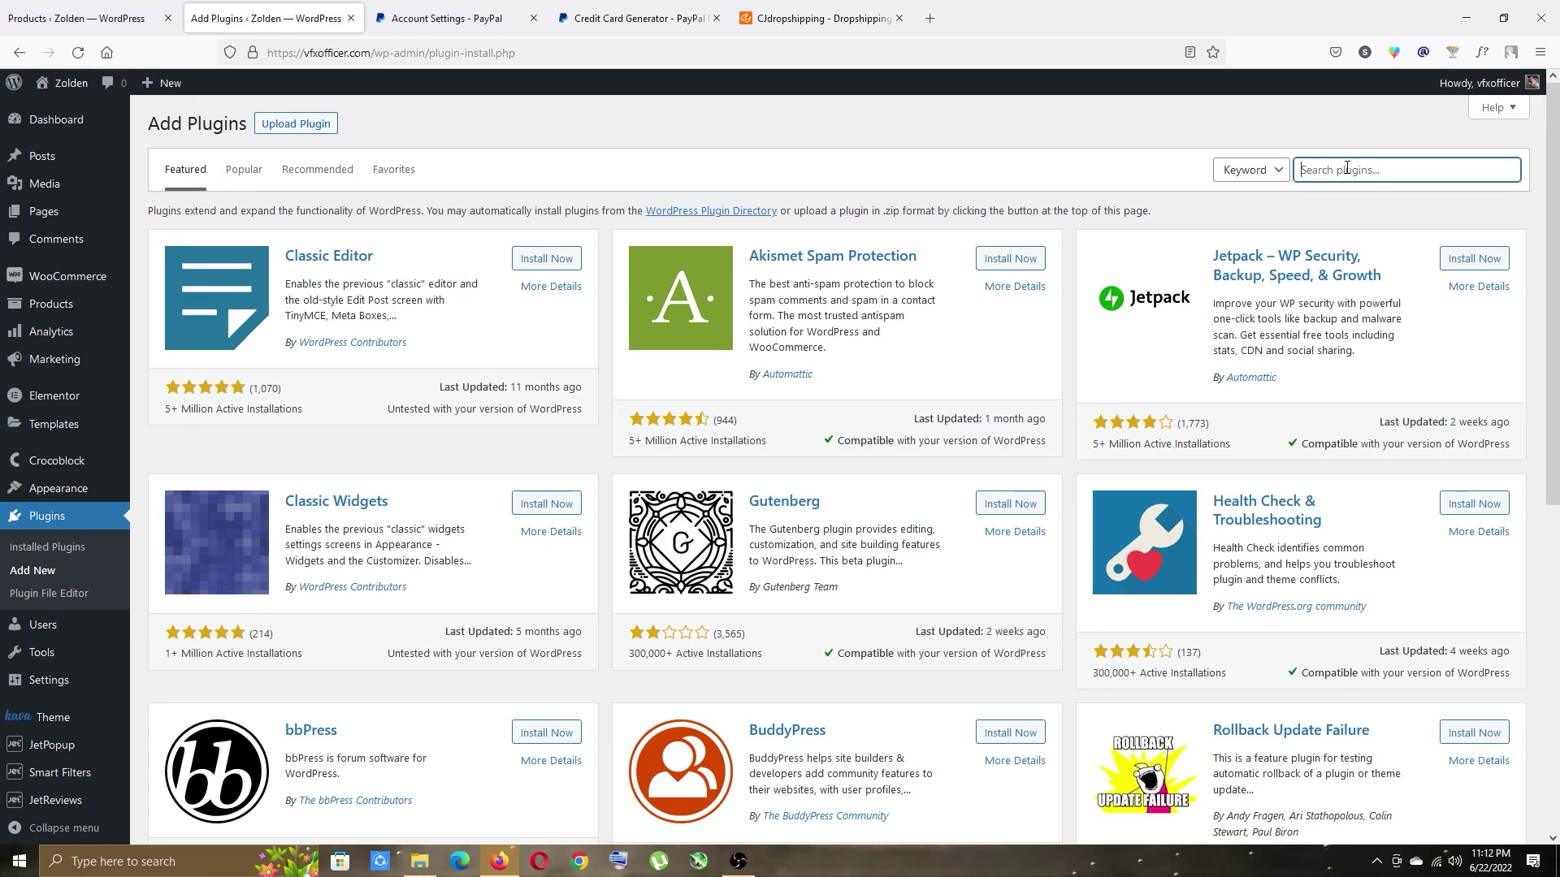
{"action": "type", "text": "yoast seo"}
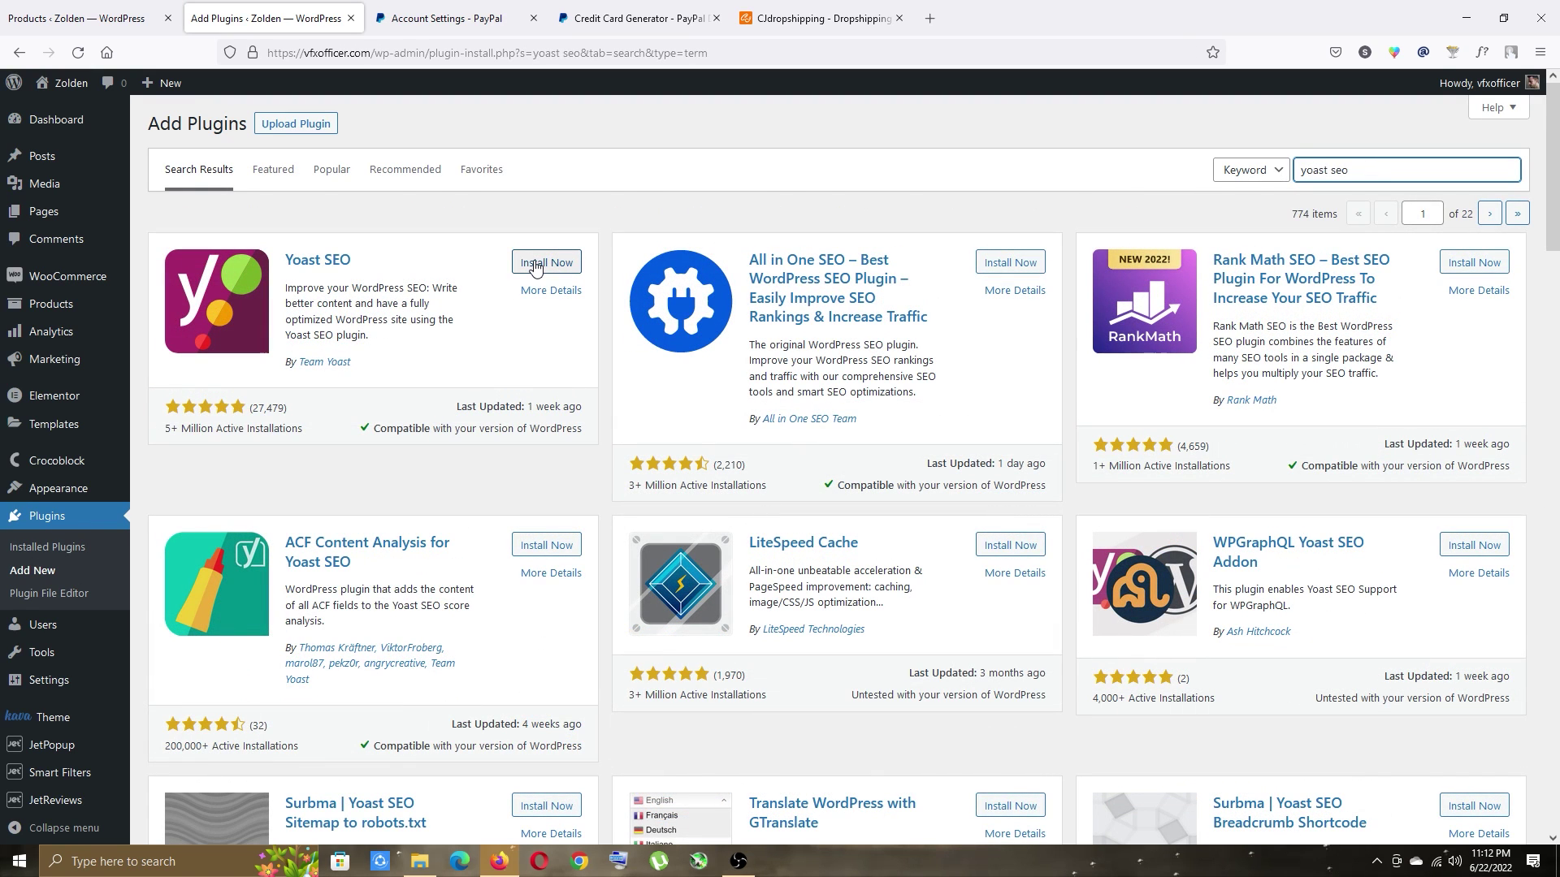
{"action": "left_click", "coordinate": [550, 264]}
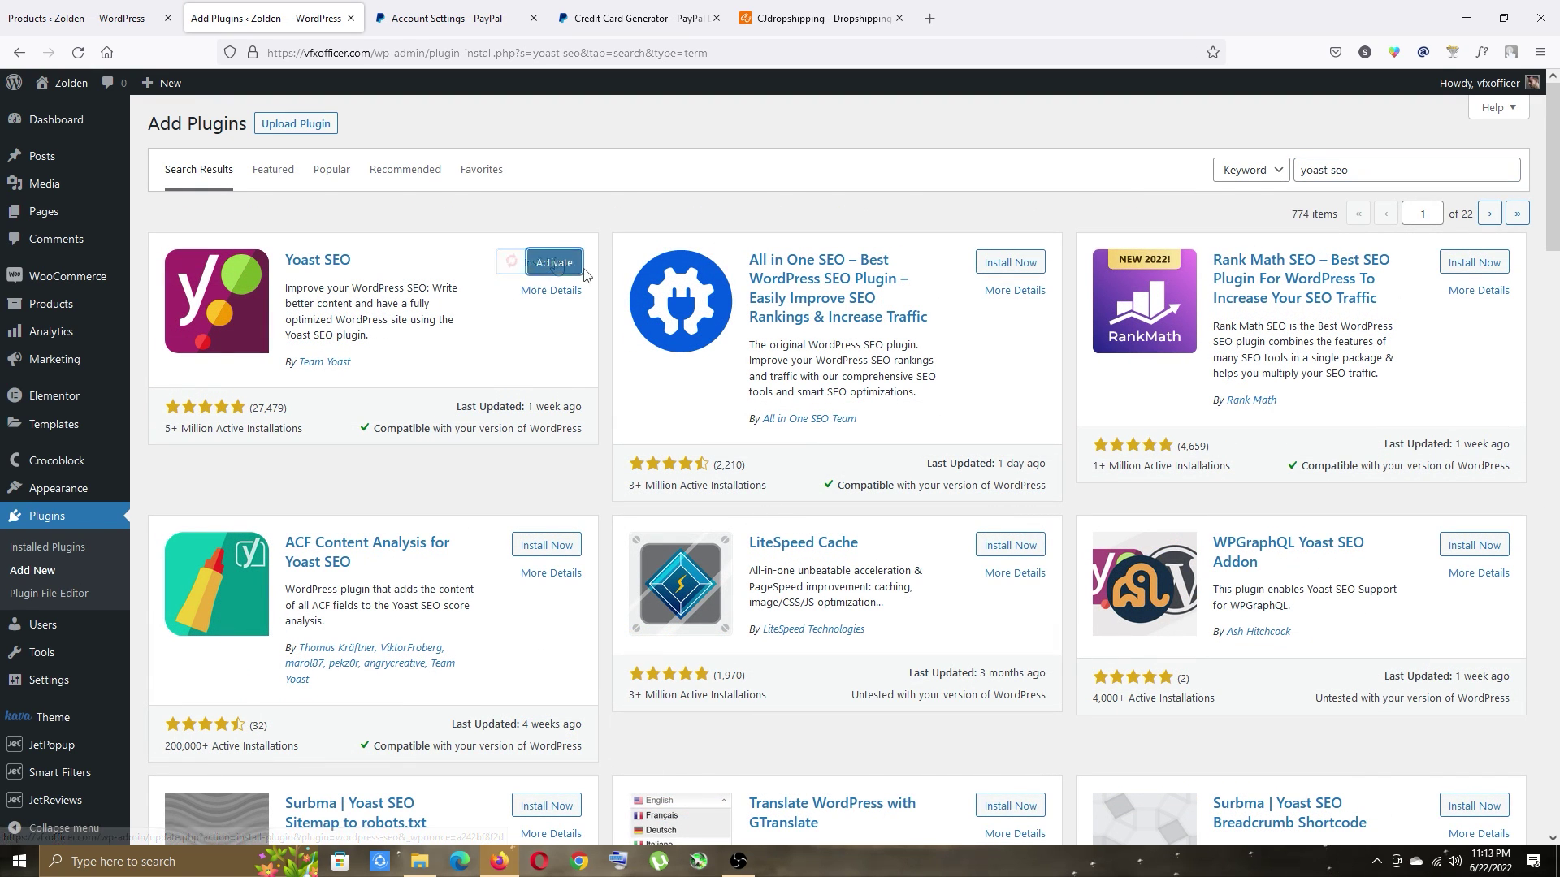
{"action": "left_click", "coordinate": [554, 264]}
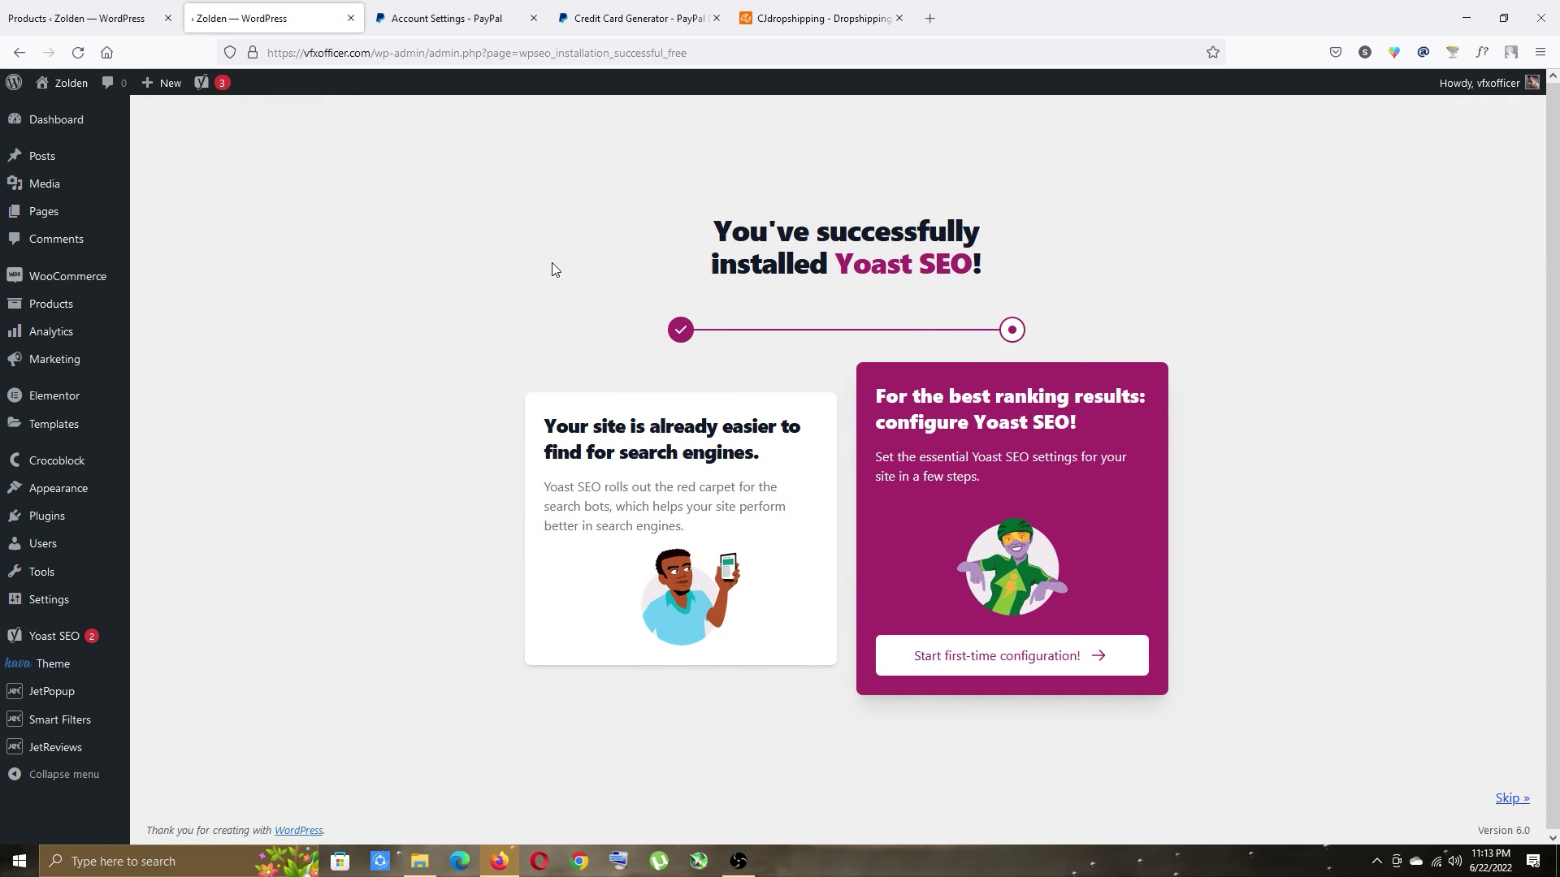
Open the faucet's product editor in a new tab from the product list.
{"action": "left_click", "coordinate": [63, 6]}
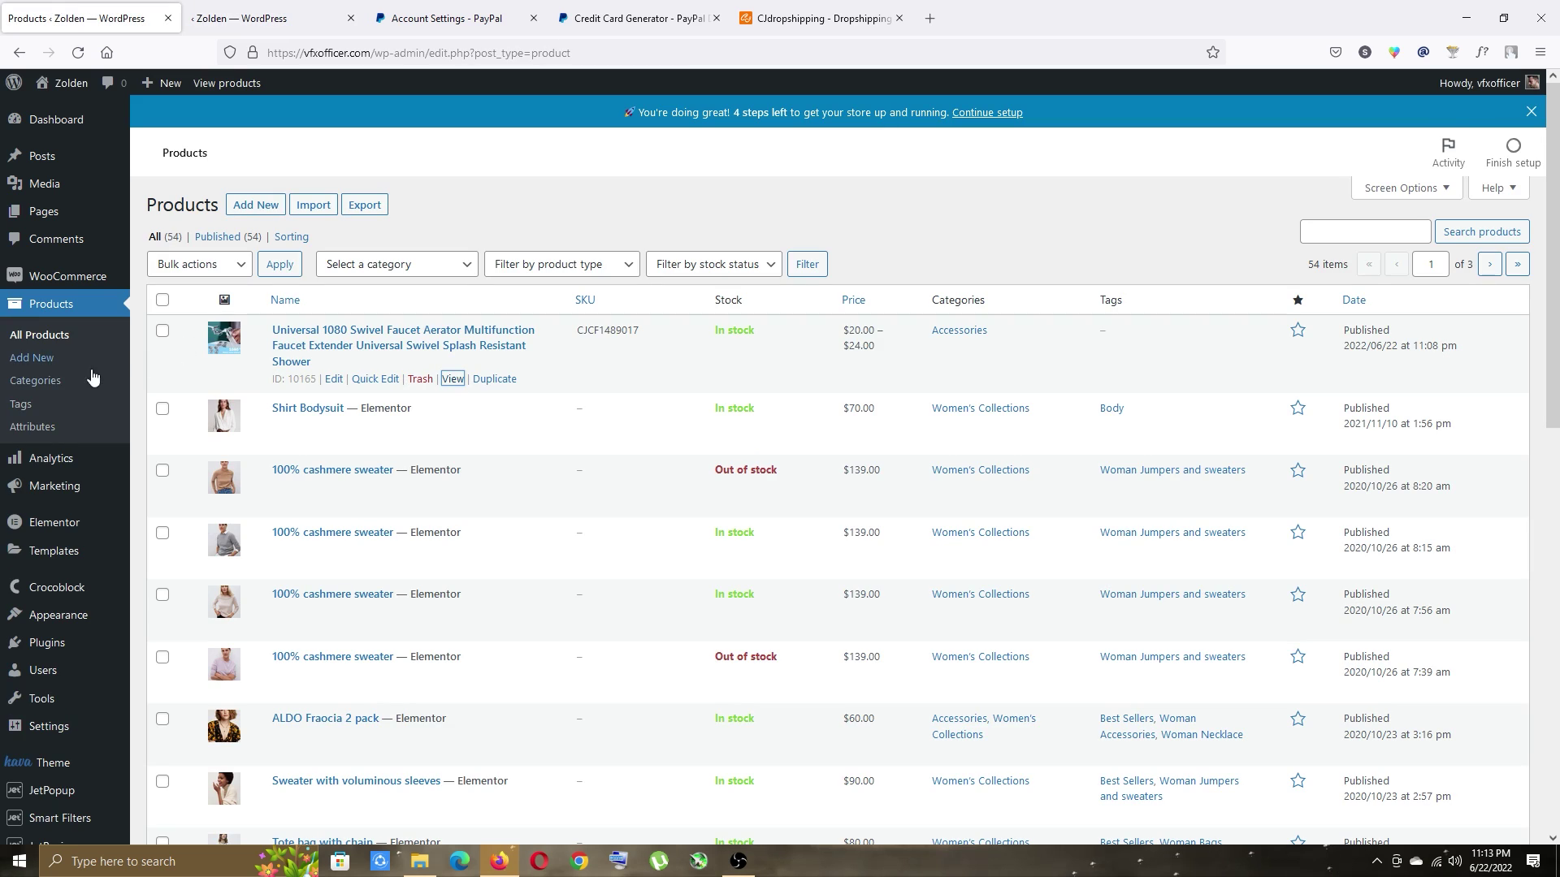
{"action": "right_click", "coordinate": [331, 385]}
{"action": "left_click", "coordinate": [366, 396]}
{"action": "left_click", "coordinate": [254, 6]}
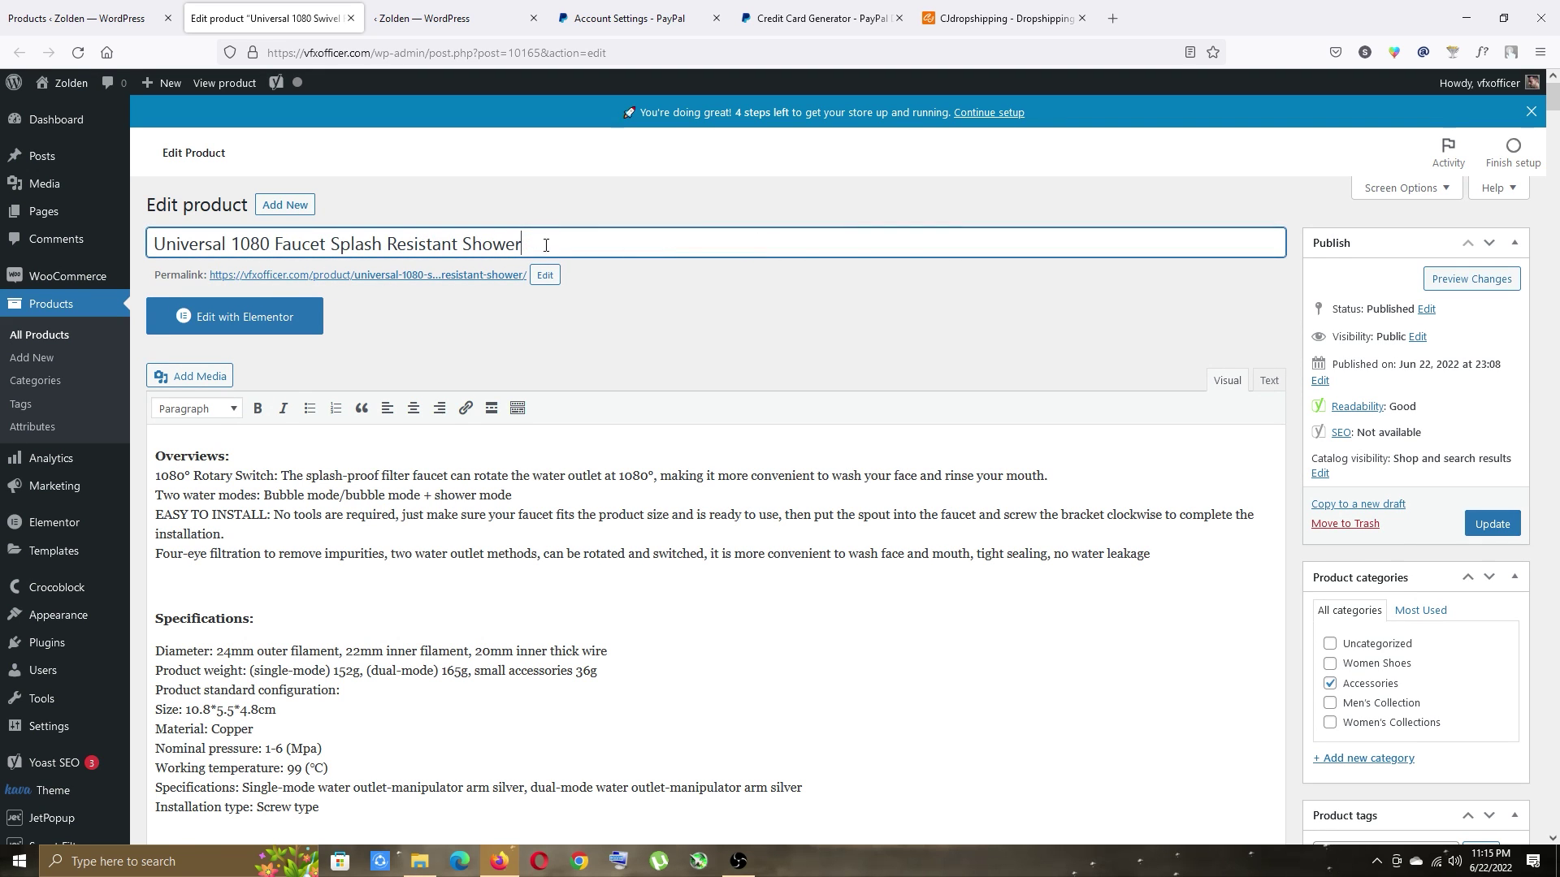
Delete the Product Parameters dimensions image from the faucet's description.
{"action": "scroll", "coordinate": [637, 244], "scroll_direction": "down", "scroll_amount": 5}
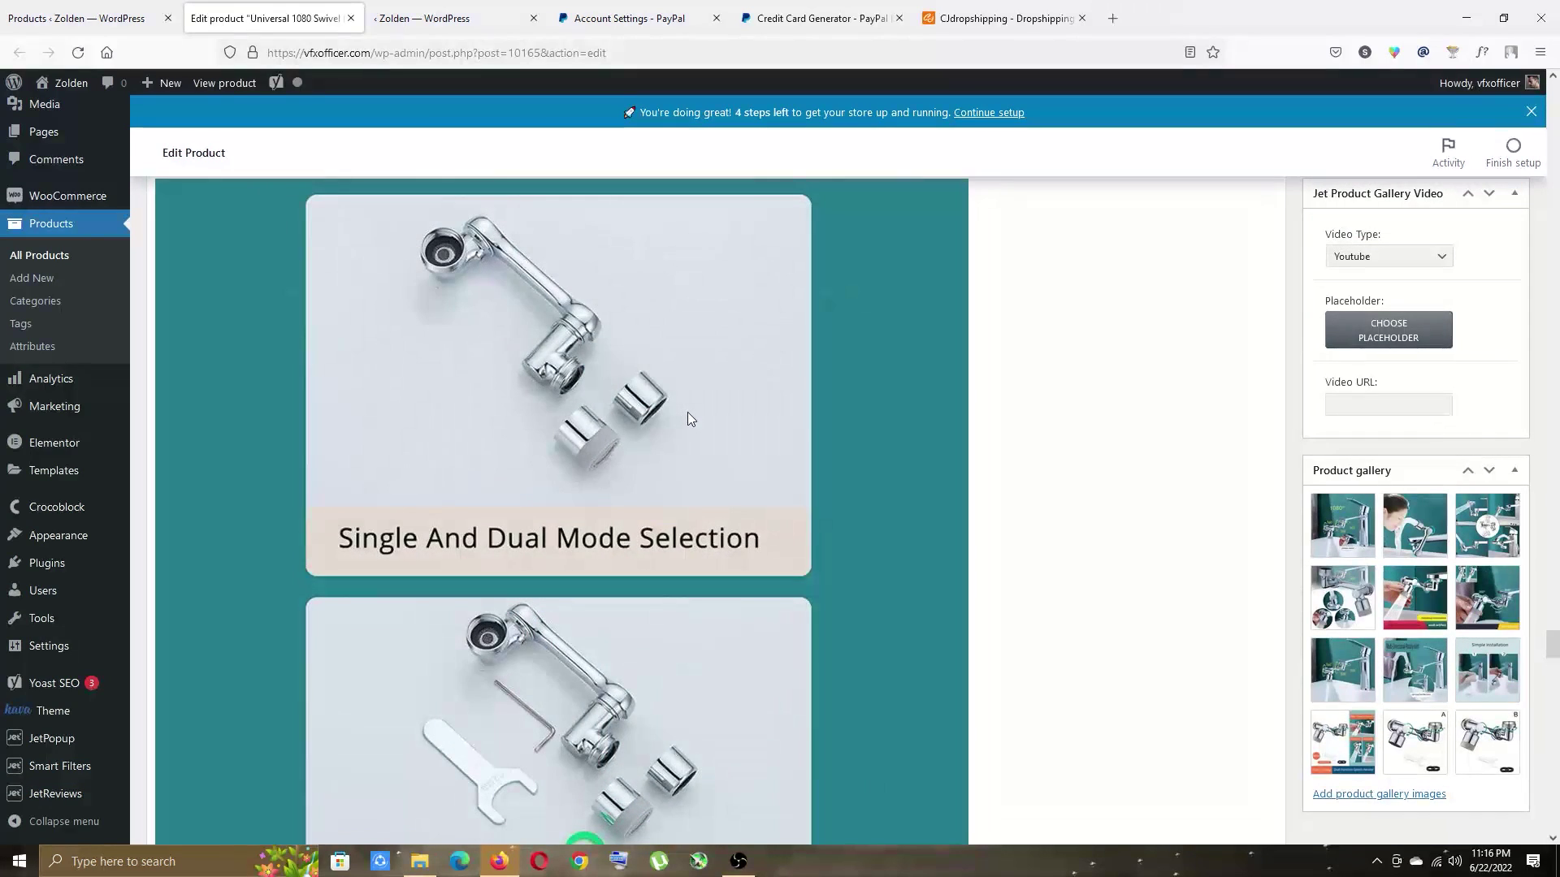
{"action": "scroll", "coordinate": [687, 414], "scroll_direction": "down", "scroll_amount": 9}
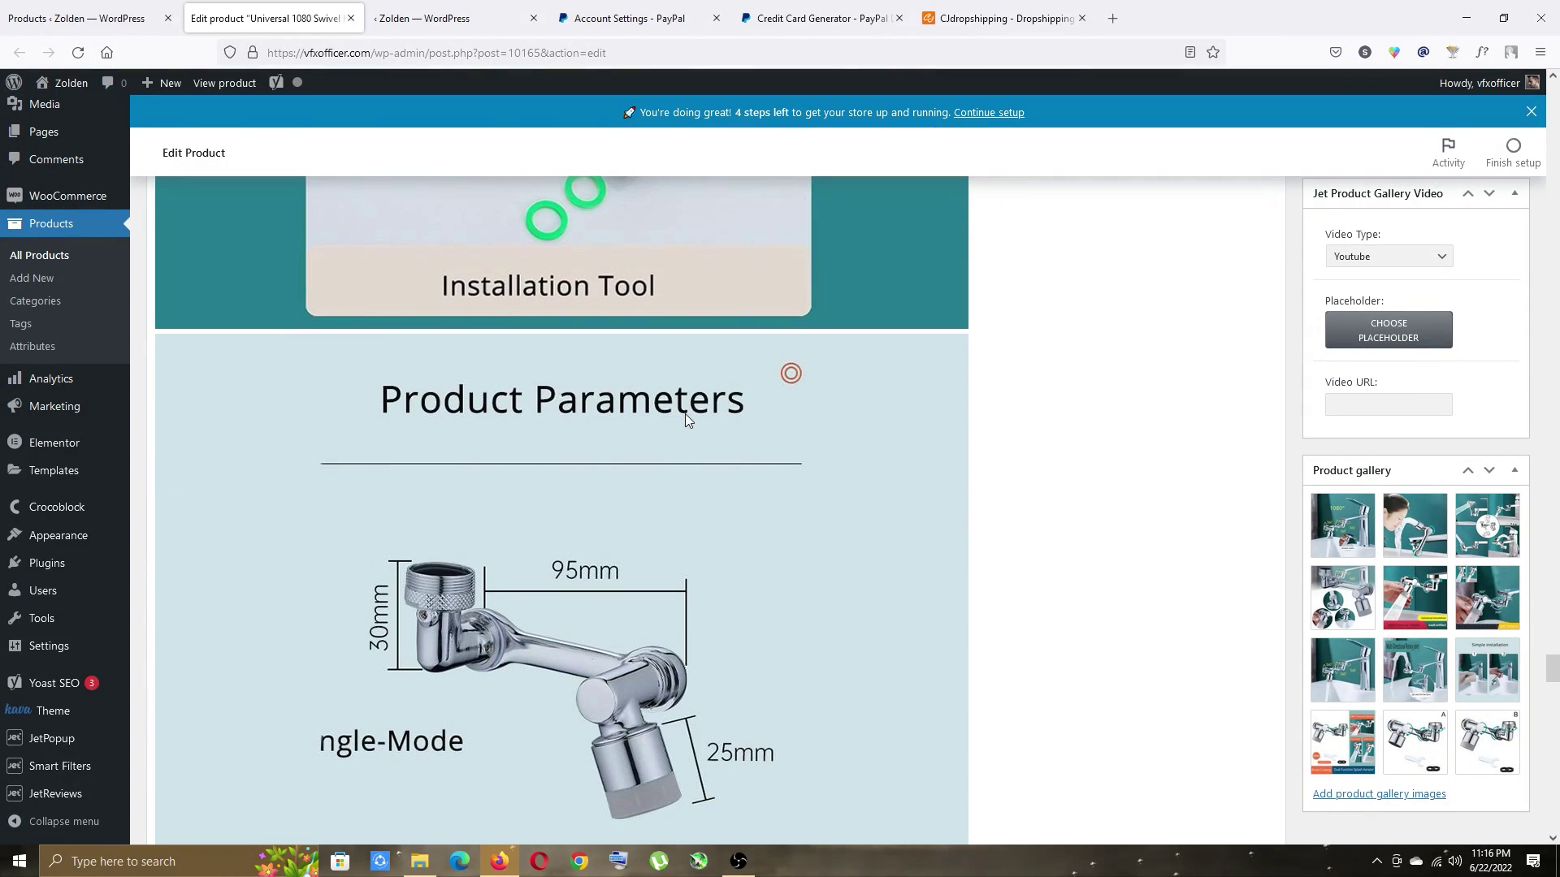
{"action": "scroll", "coordinate": [685, 412], "scroll_direction": "down", "scroll_amount": 4}
{"action": "left_click", "coordinate": [542, 441]}
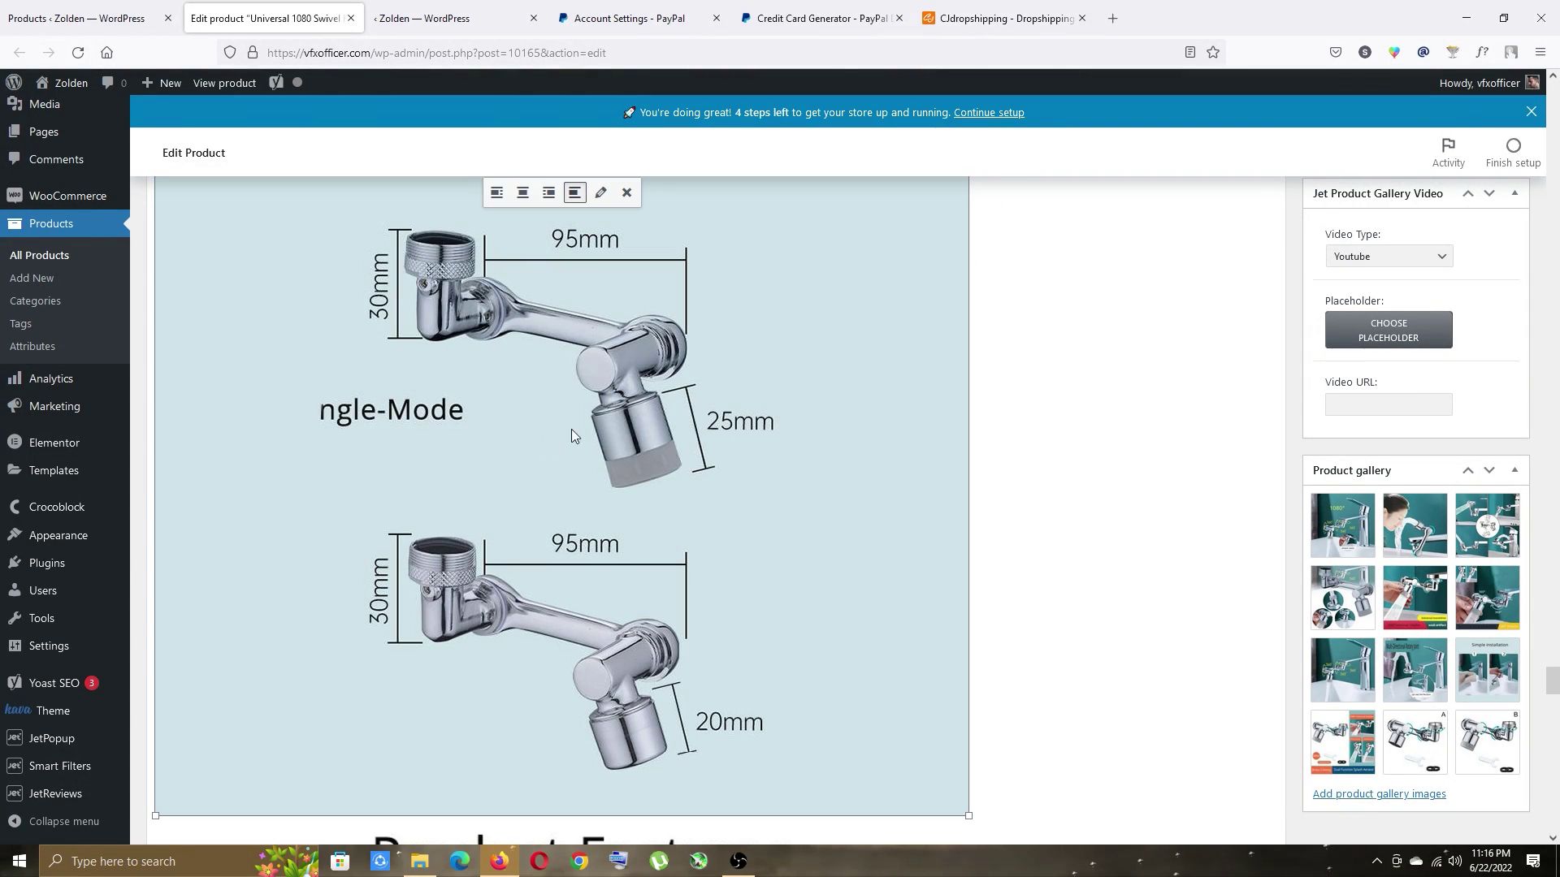
{"action": "left_click", "coordinate": [627, 193]}
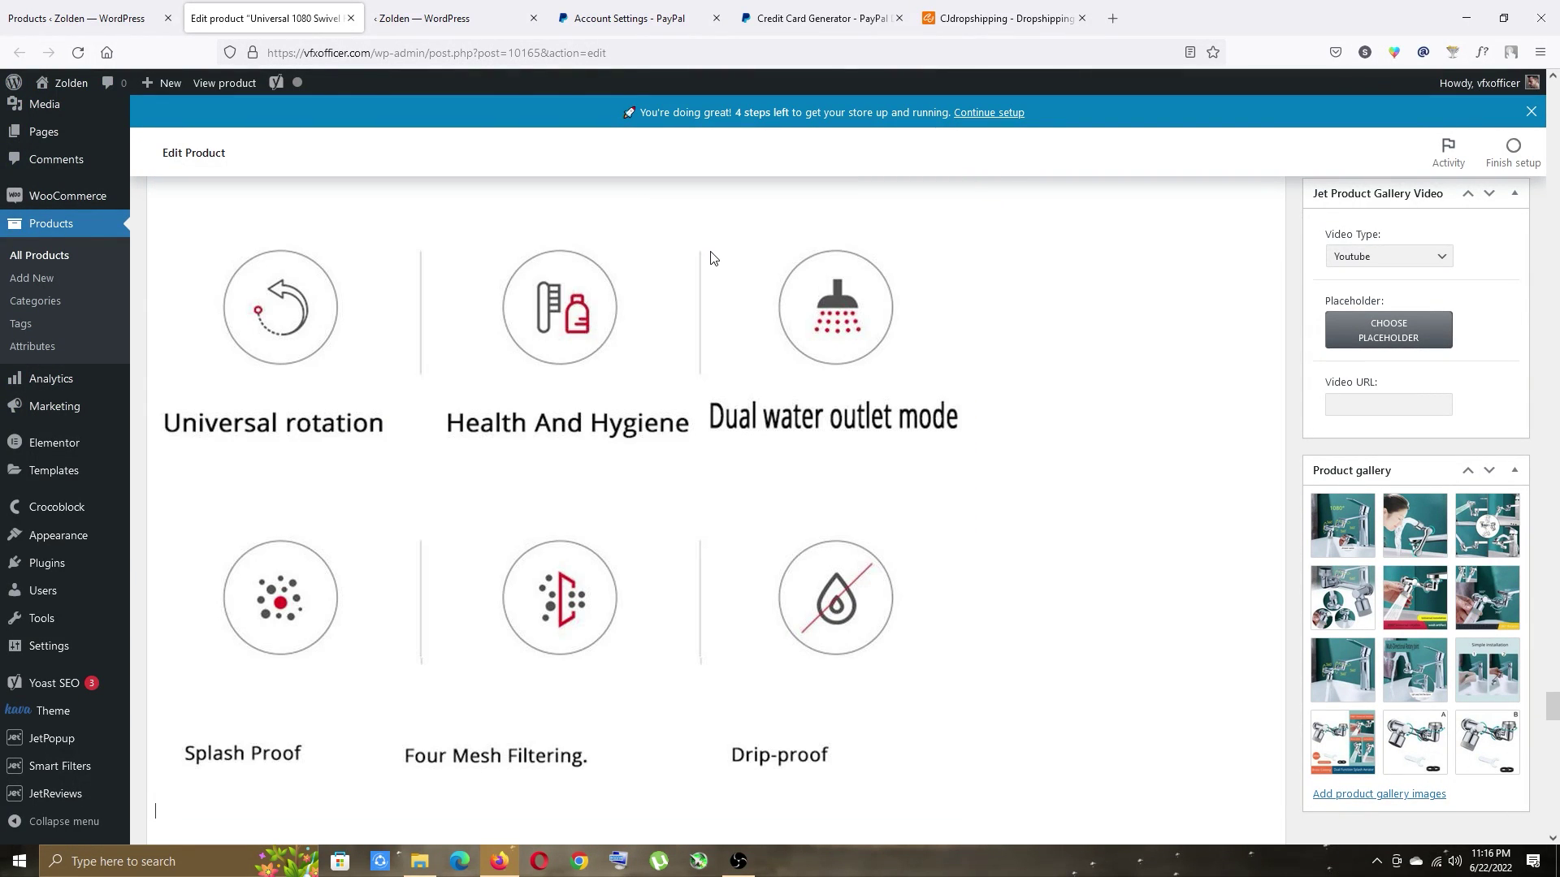
{"action": "scroll", "coordinate": [634, 358], "scroll_direction": "down", "scroll_amount": 10}
{"action": "scroll", "coordinate": [632, 375], "scroll_direction": "up", "scroll_amount": 4}
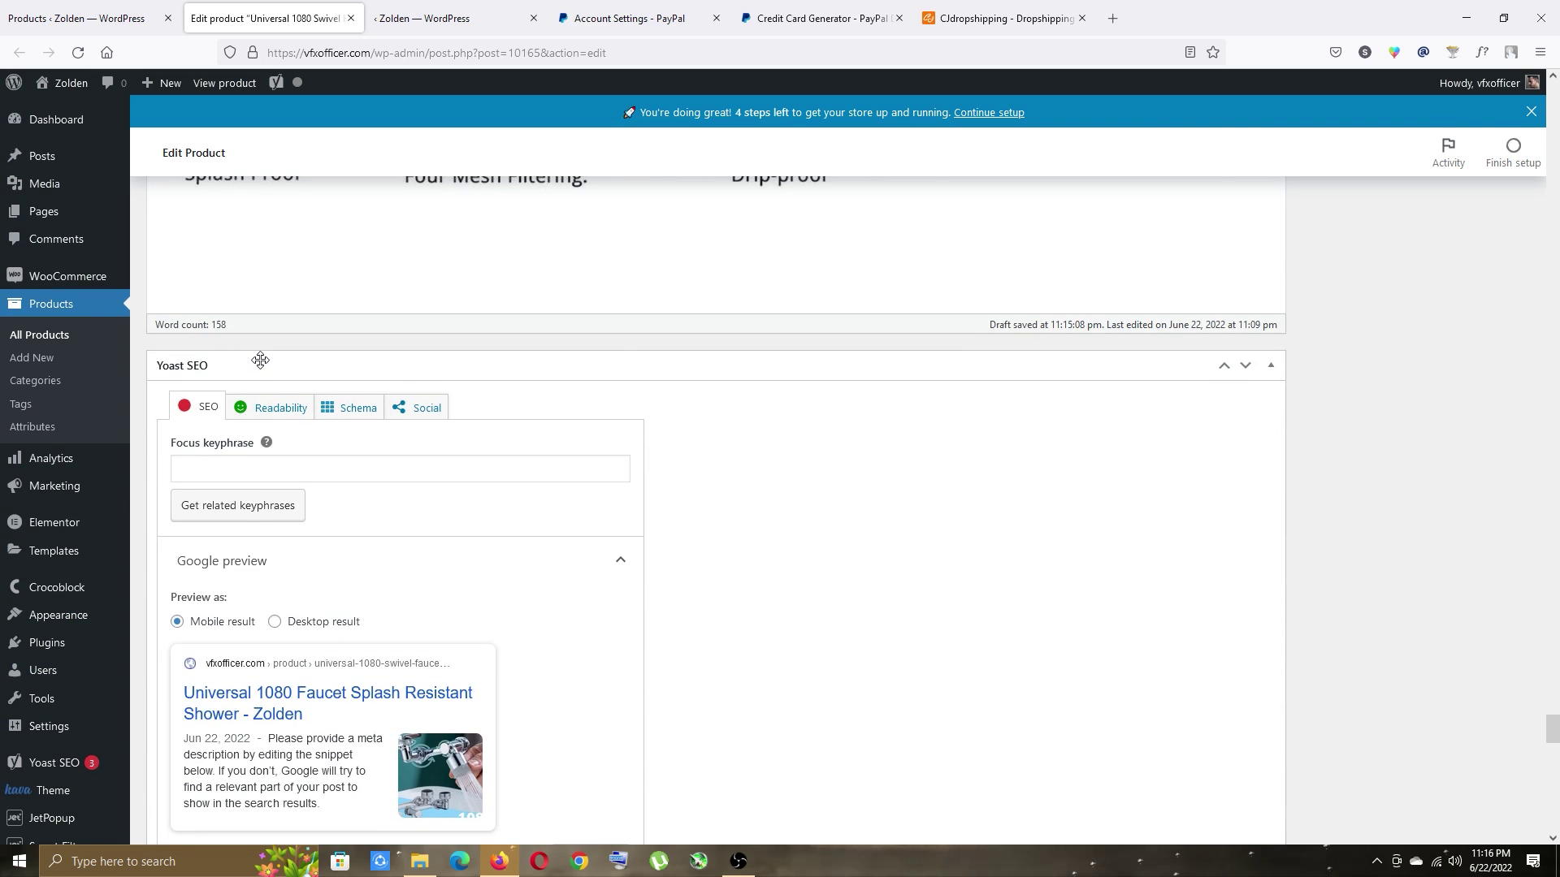
{"action": "left_click", "coordinate": [263, 465]}
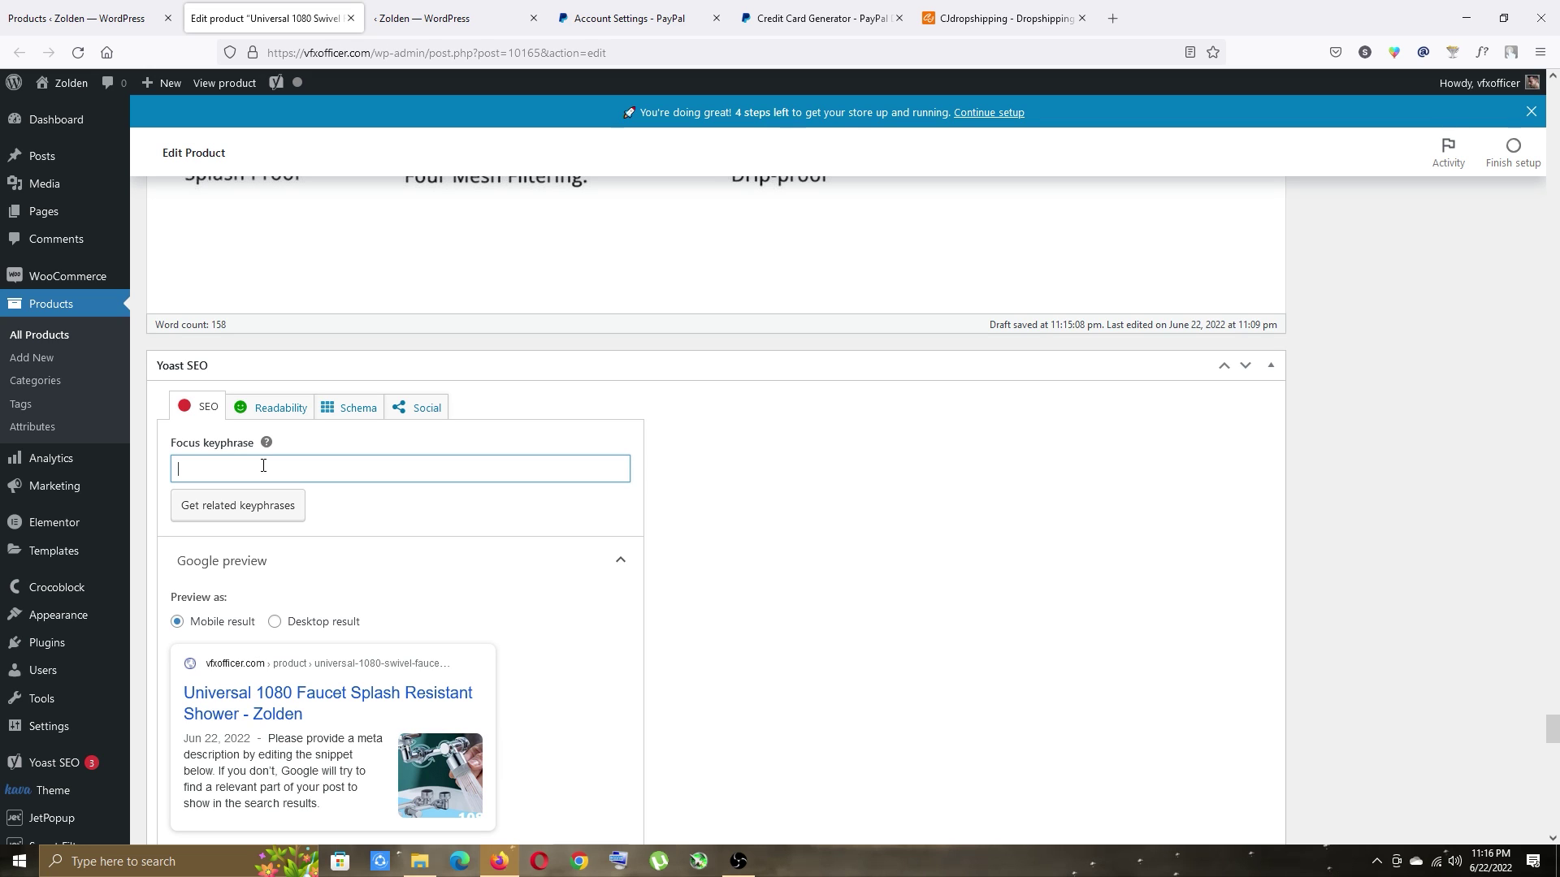
Enter focus keyphrase Universal 1080 Faucet and replace the default SEO title with the product name.
{"action": "type", "text": "Universal 1080 Faucet"}
{"action": "scroll", "coordinate": [715, 406], "scroll_direction": "down", "scroll_amount": 6}
{"action": "left_click", "coordinate": [398, 405]}
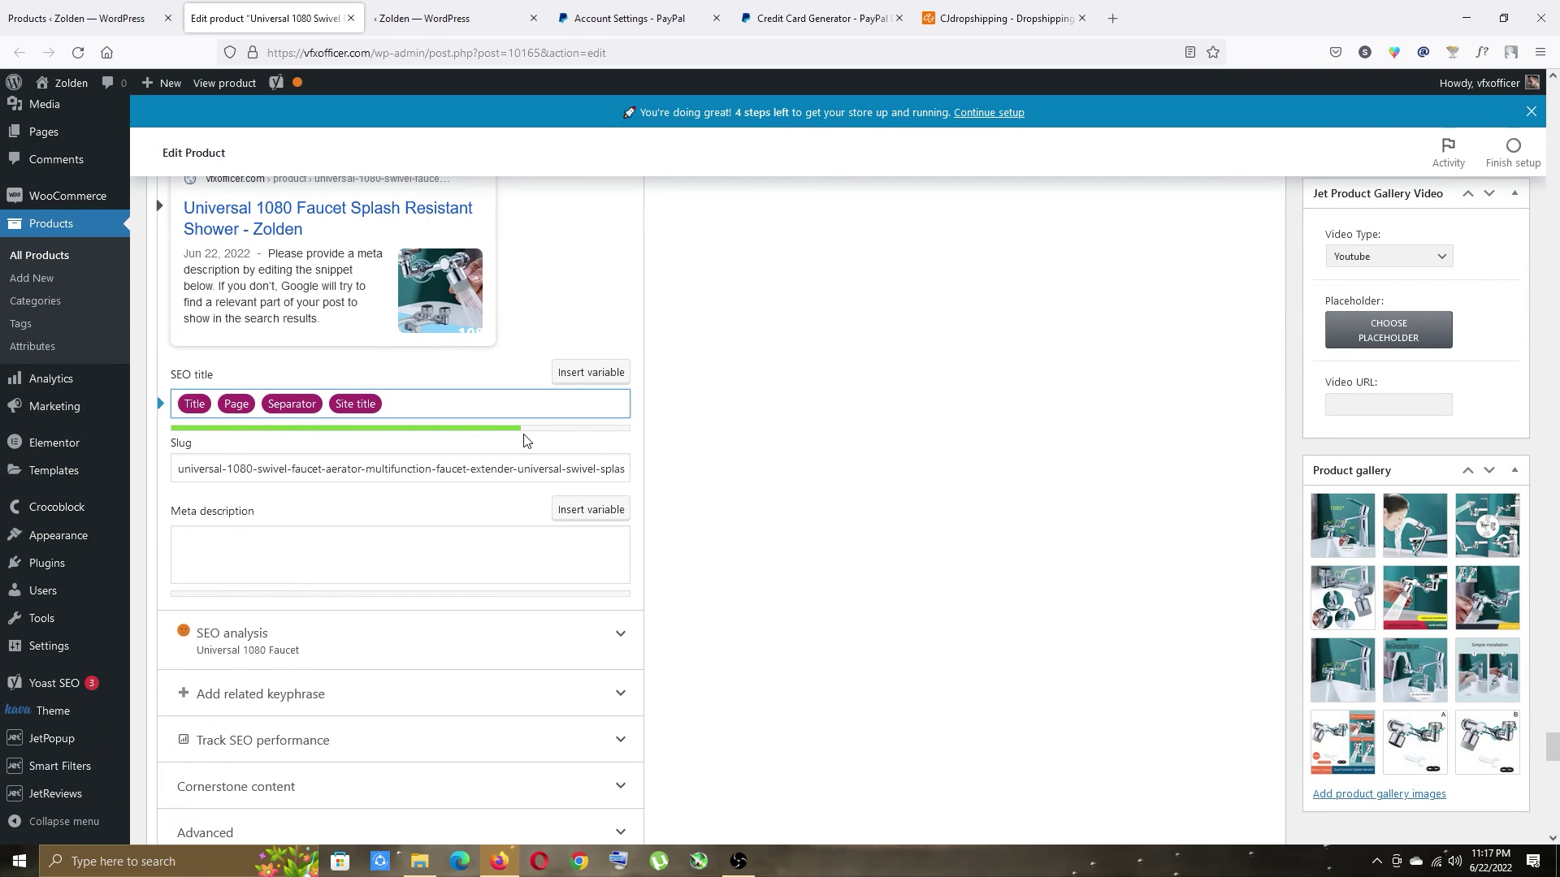
{"action": "key", "text": "ctrl+a"}
{"action": "key", "text": "BackSpace"}
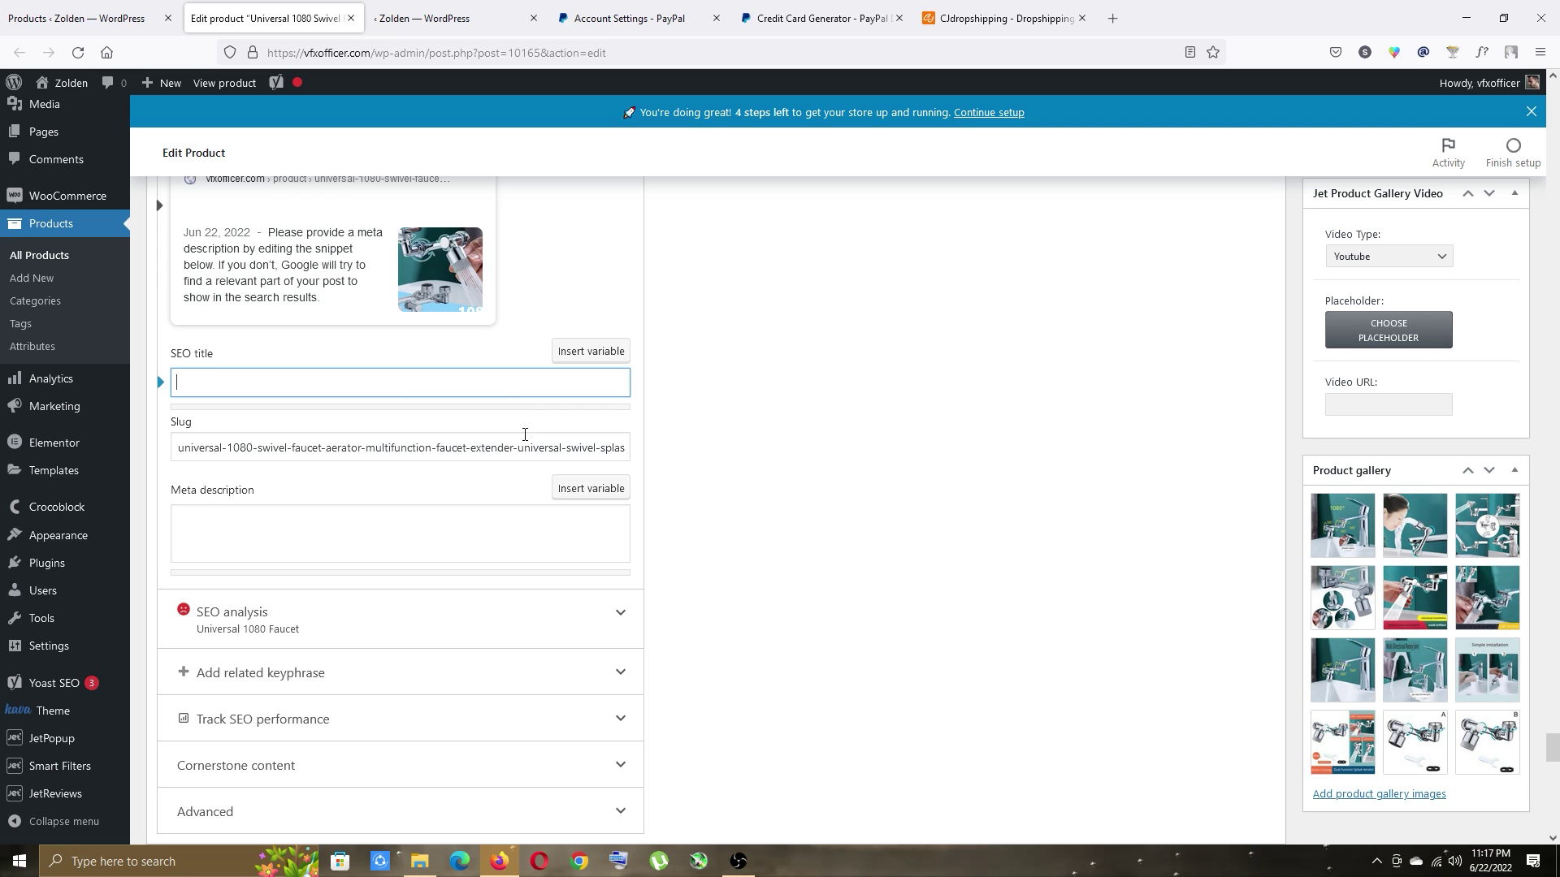
{"action": "type", "text": "Universal 1080 Faucet"}
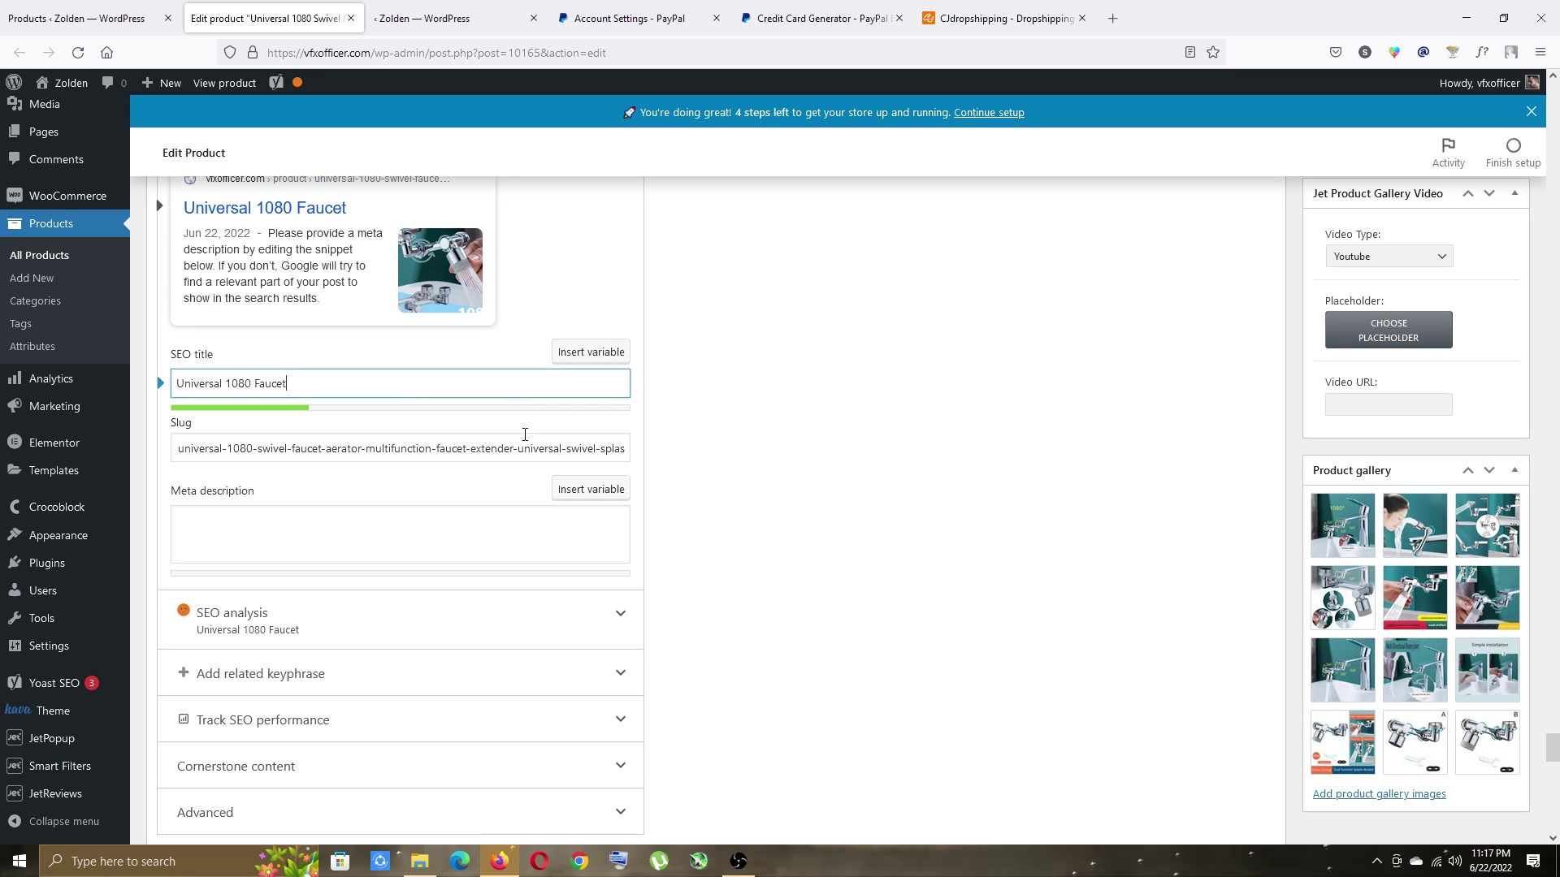
Replace the SEO title with the full, longer product title.
{"action": "left_click_drag", "start_coordinate": [1553, 748], "coordinate": [1556, 675]}
{"action": "left_click", "coordinate": [449, 244]}
{"action": "key", "text": "ctrl+a"}
{"action": "key", "text": "ctrl+c"}
{"action": "scroll", "coordinate": [738, 664], "scroll_direction": "down", "scroll_amount": 3}
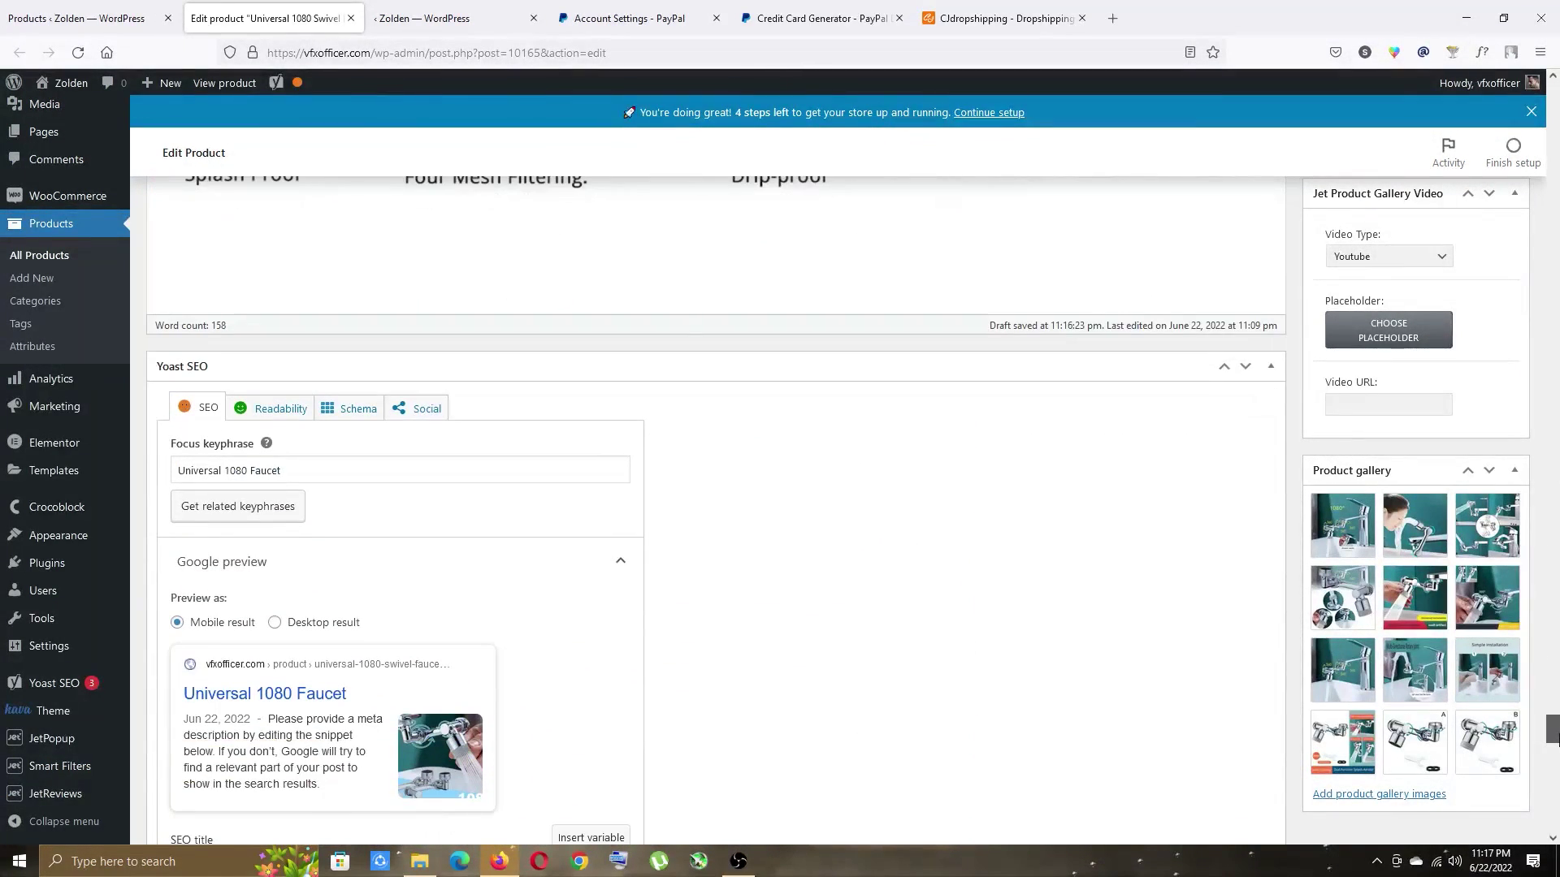
{"action": "scroll", "coordinate": [490, 666], "scroll_direction": "down", "scroll_amount": 3}
{"action": "left_click", "coordinate": [313, 620]}
{"action": "key", "text": "ctrl+a"}
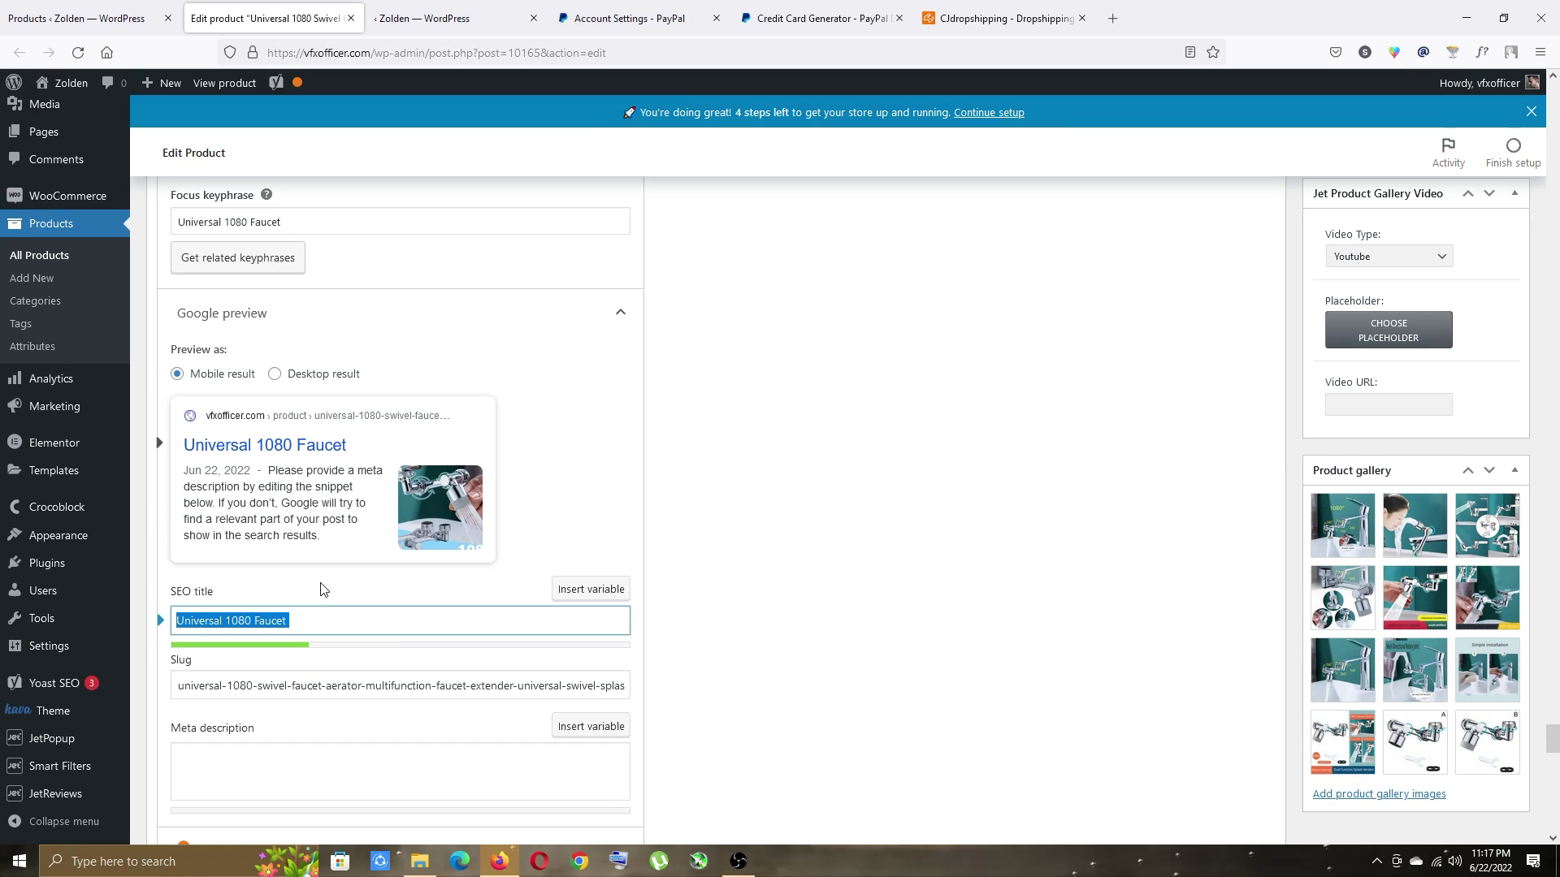
{"action": "key", "text": "ctrl+v"}
Change the slug to universal-1080-faucet.
{"action": "scroll", "coordinate": [324, 586], "scroll_direction": "down", "scroll_amount": 1}
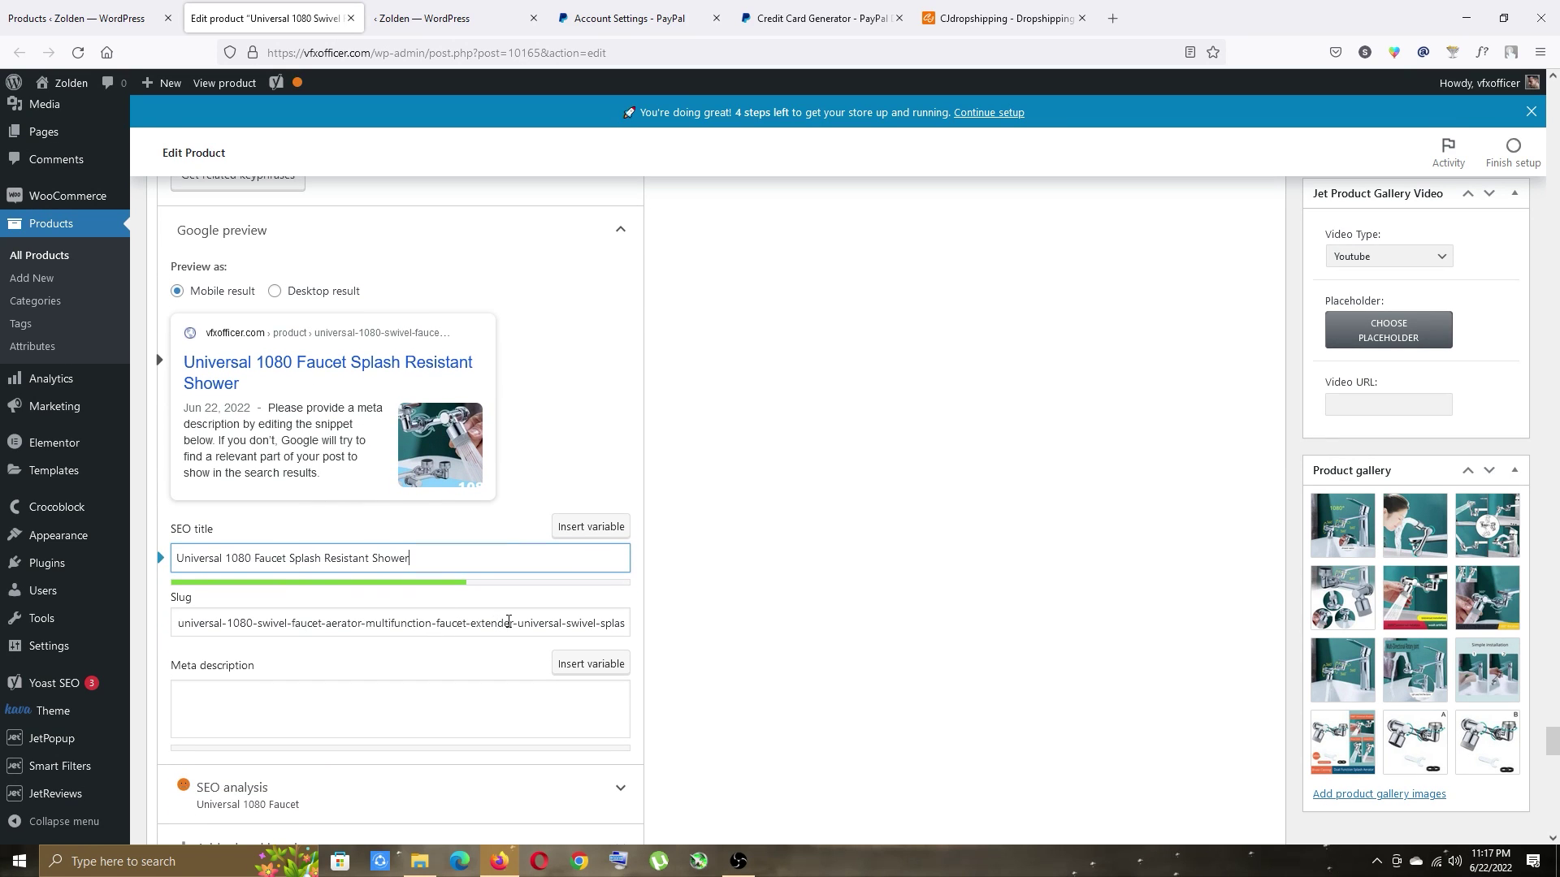
{"action": "left_click", "coordinate": [616, 624]}
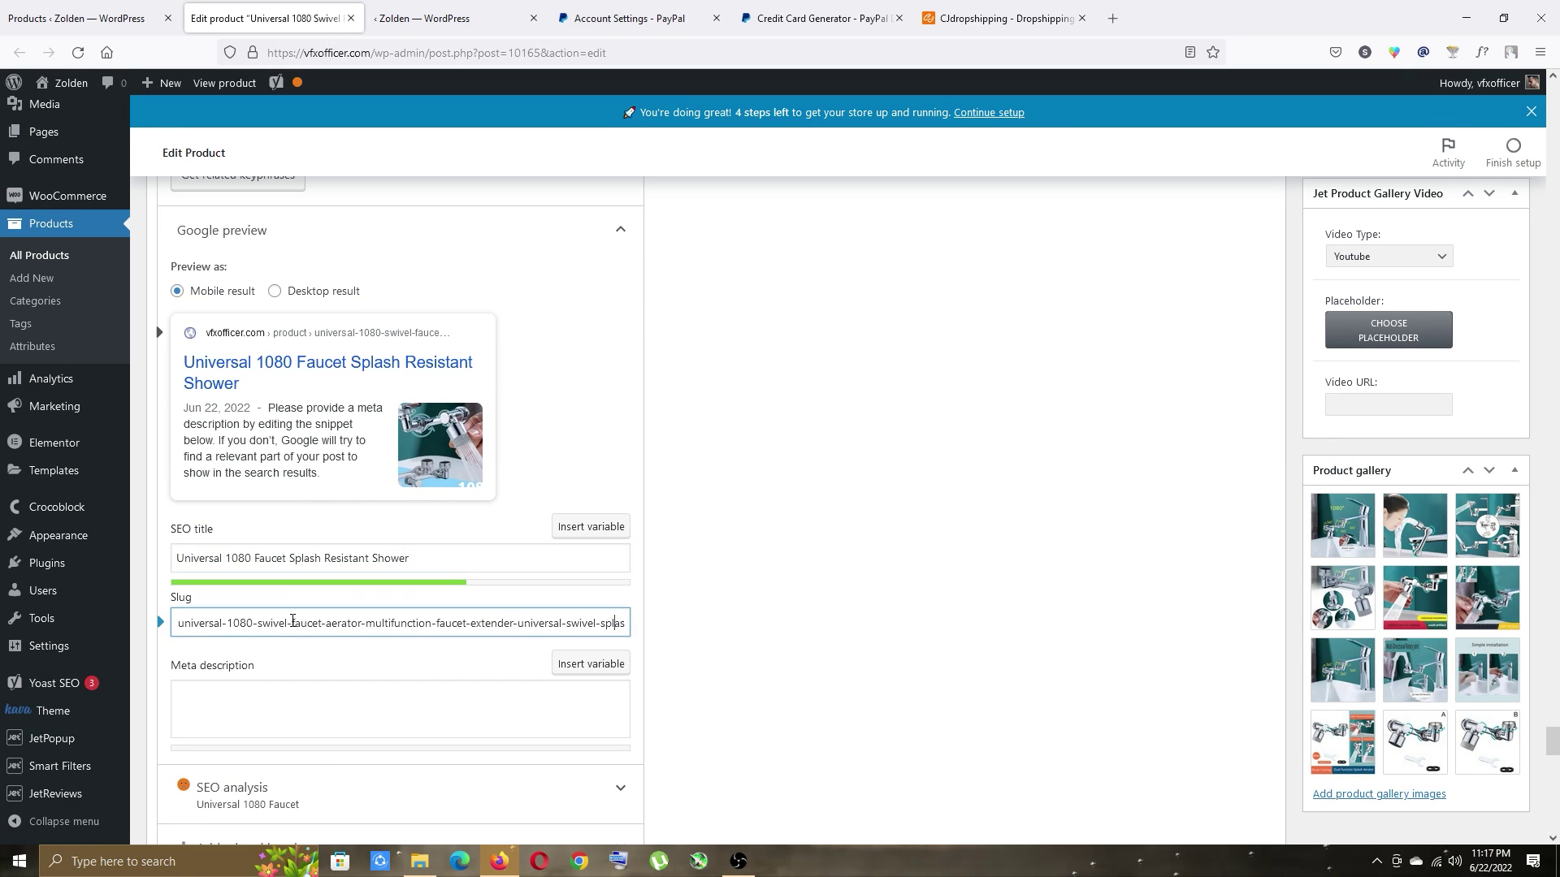
{"action": "key", "text": "ctrl+a"}
{"action": "type", "text": "universal-1080-faucet"}
{"action": "scroll", "coordinate": [325, 455], "scroll_direction": "down", "scroll_amount": 3}
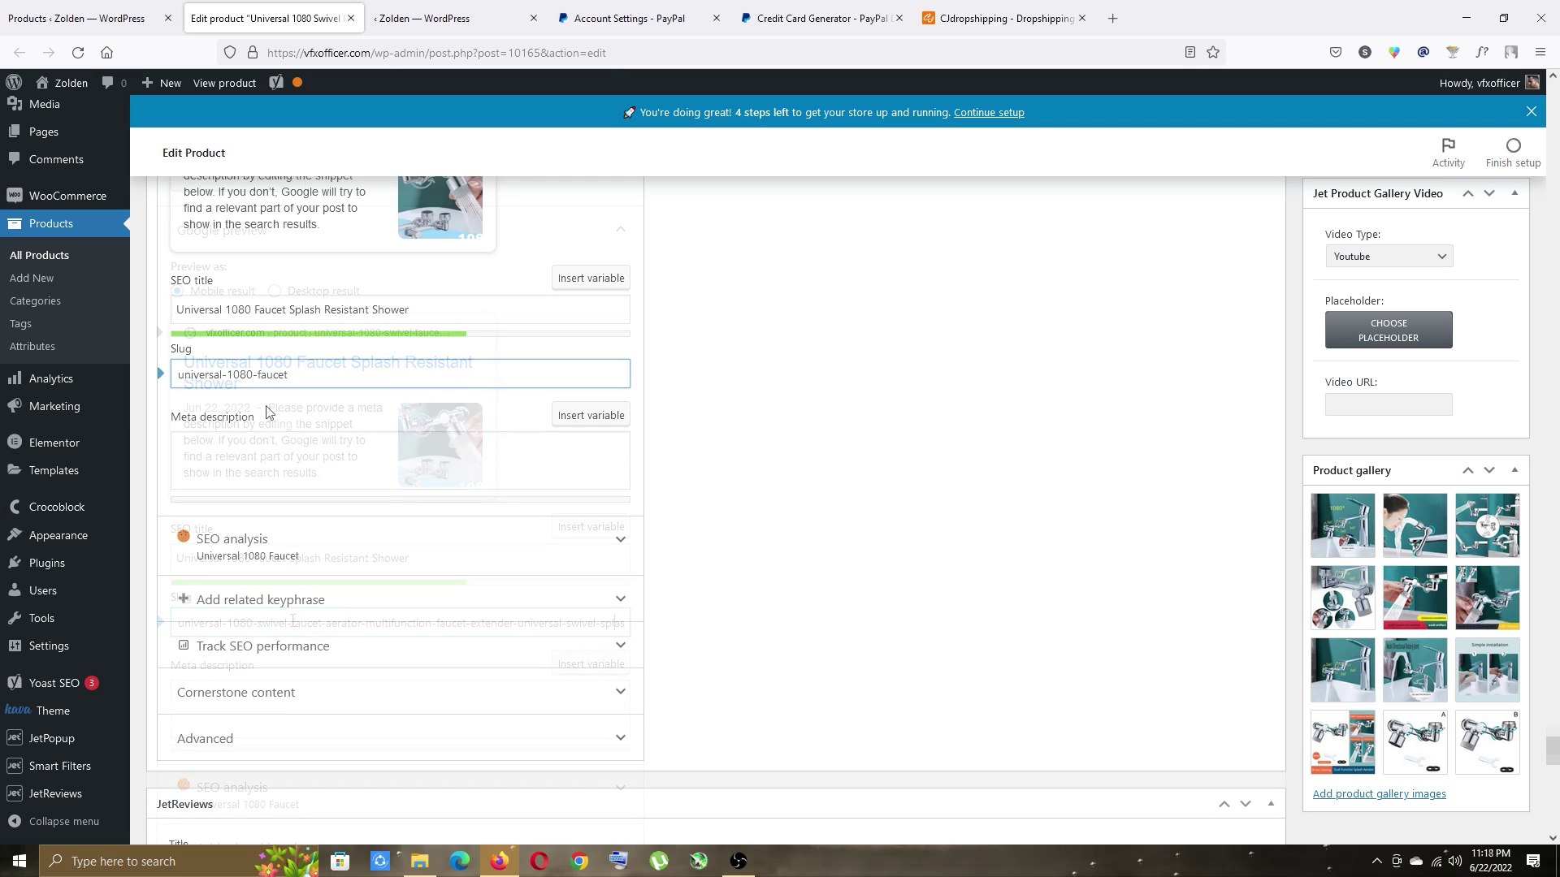
Write a product-summary meta description that begins with the keyphrase Universal 1080 Faucet.
{"action": "left_click", "coordinate": [273, 456]}
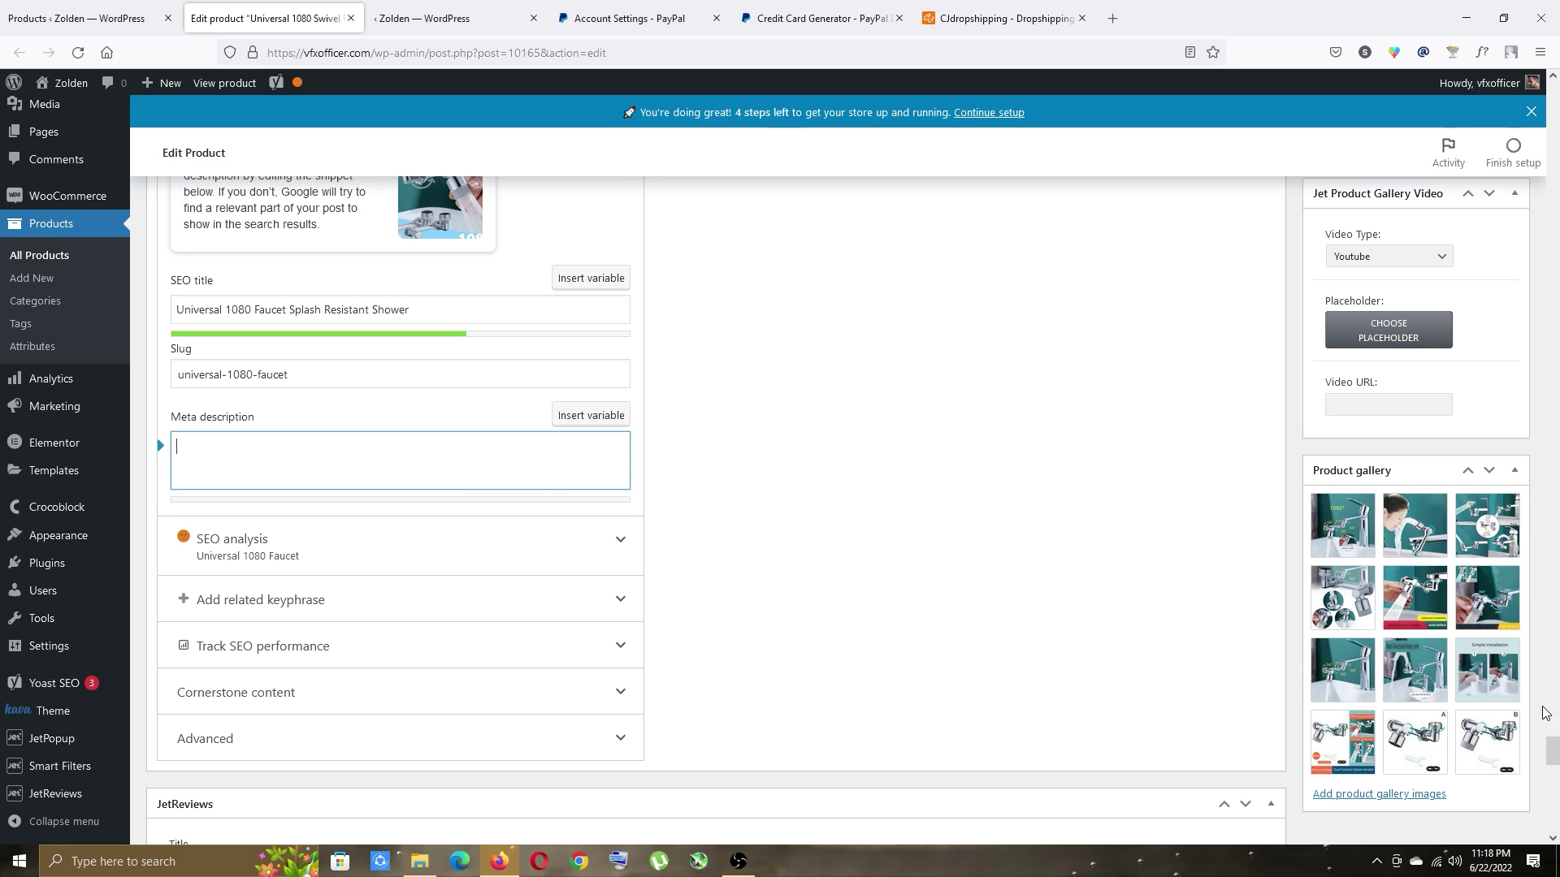
{"action": "left_click_drag", "start_coordinate": [1552, 752], "coordinate": [1551, 383]}
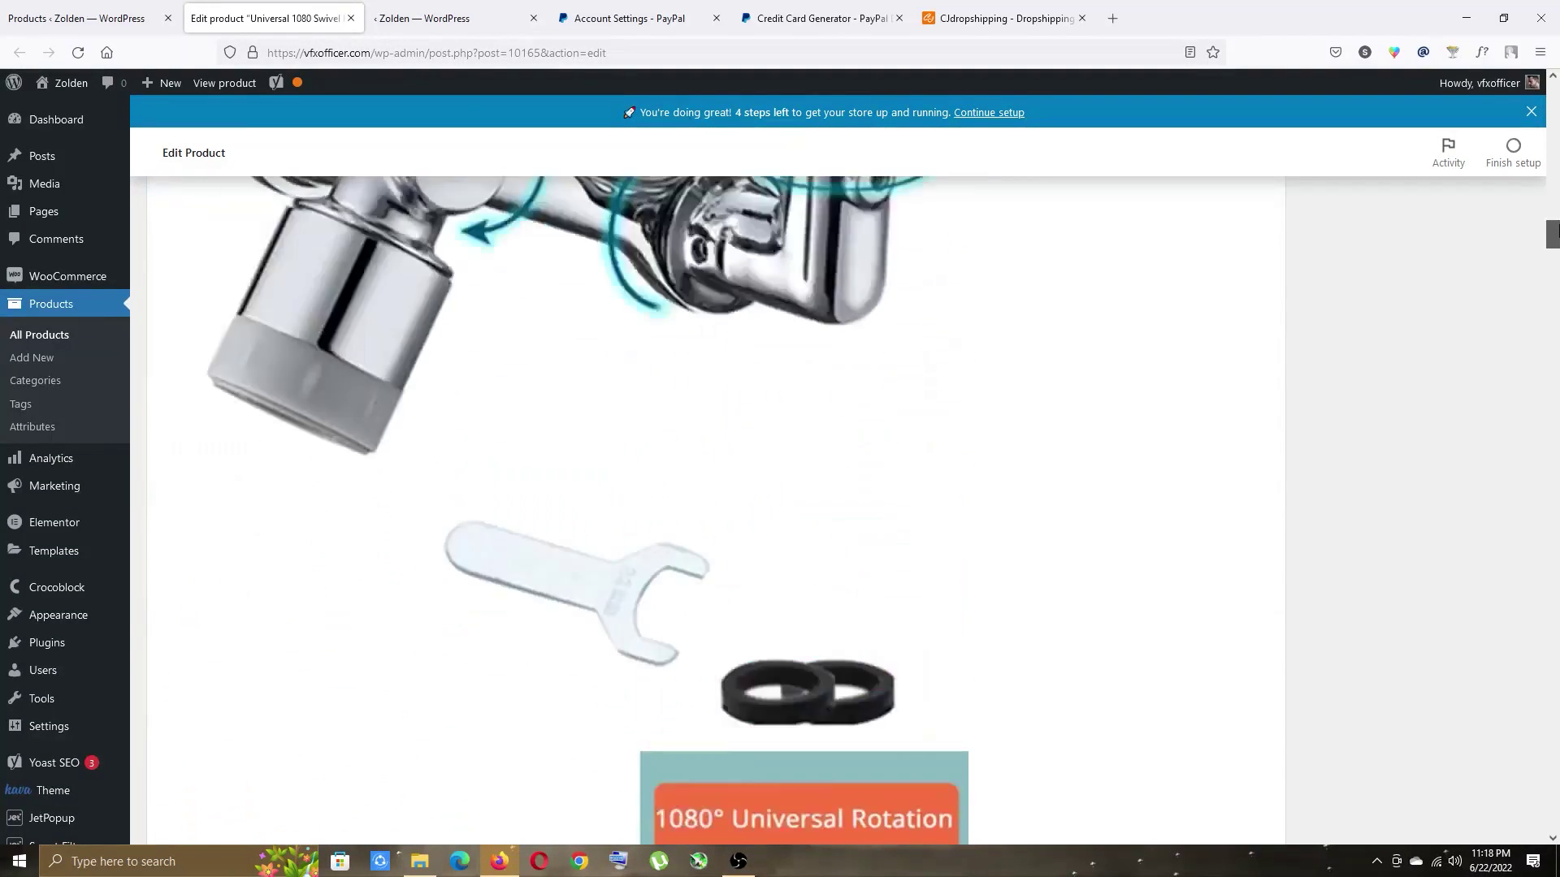
{"action": "scroll", "coordinate": [395, 483], "scroll_direction": "up", "scroll_amount": 15}
{"action": "left_click_drag", "start_coordinate": [513, 283], "coordinate": [155, 247]}
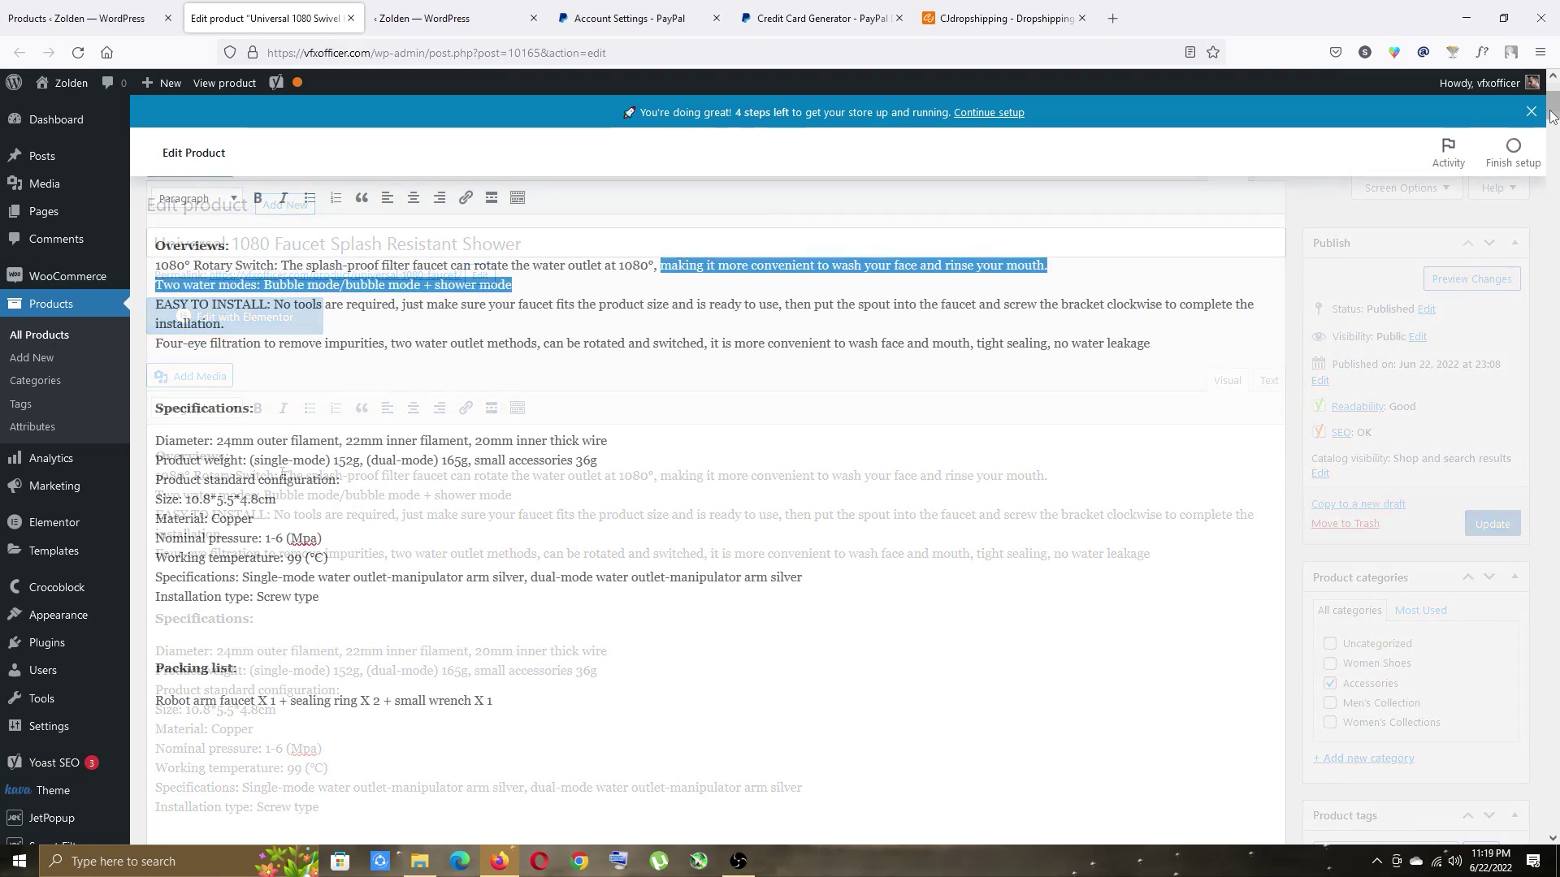
{"action": "left_click_drag", "start_coordinate": [1552, 109], "coordinate": [1555, 761]}
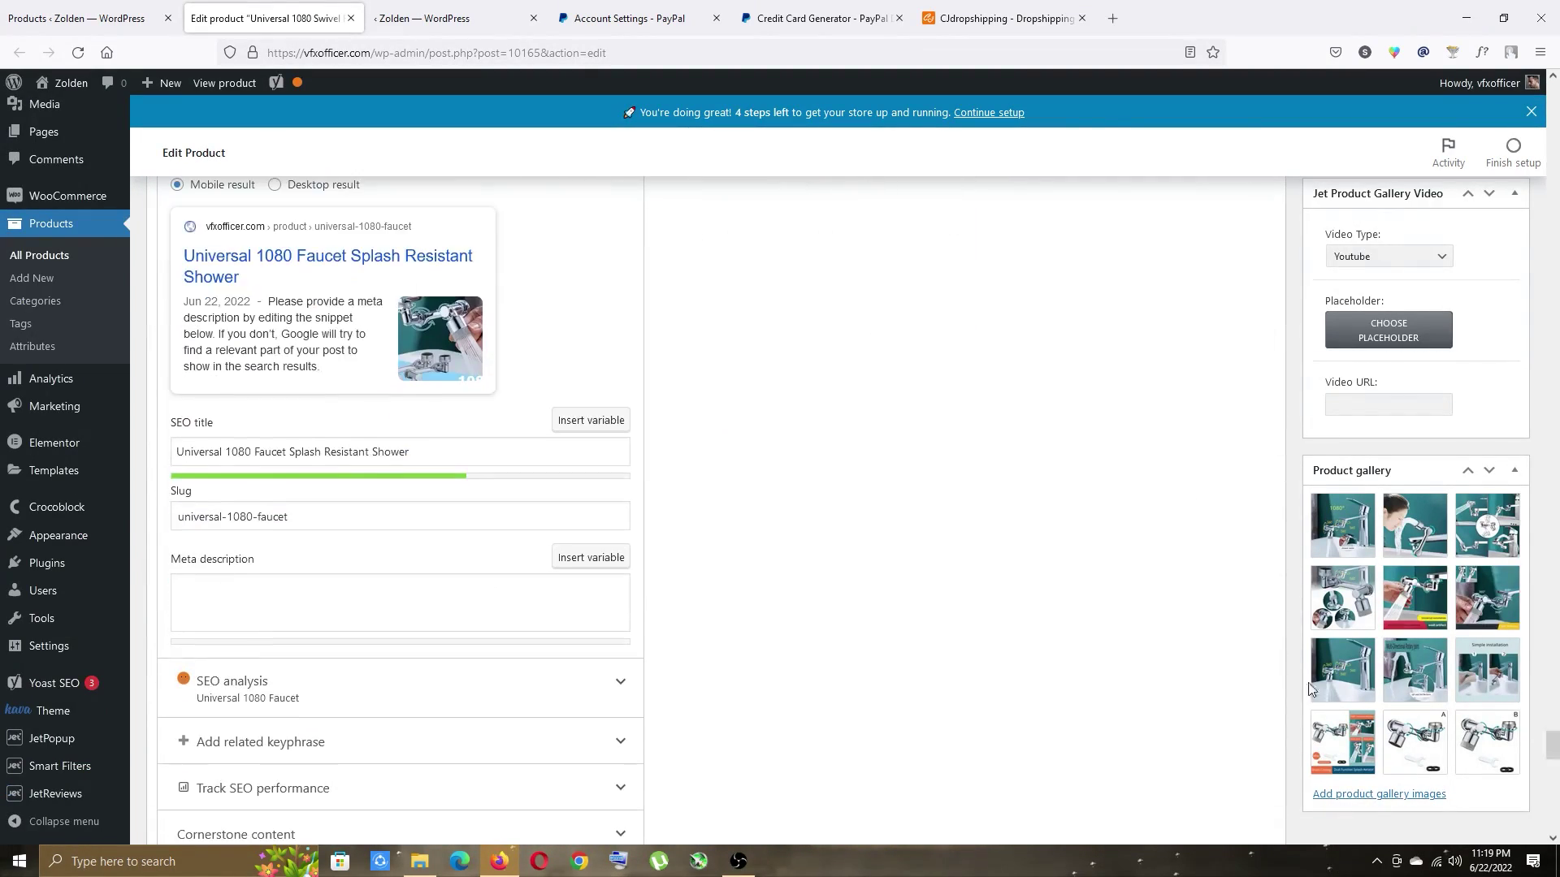
{"action": "scroll", "coordinate": [197, 406], "scroll_direction": "down", "scroll_amount": 2}
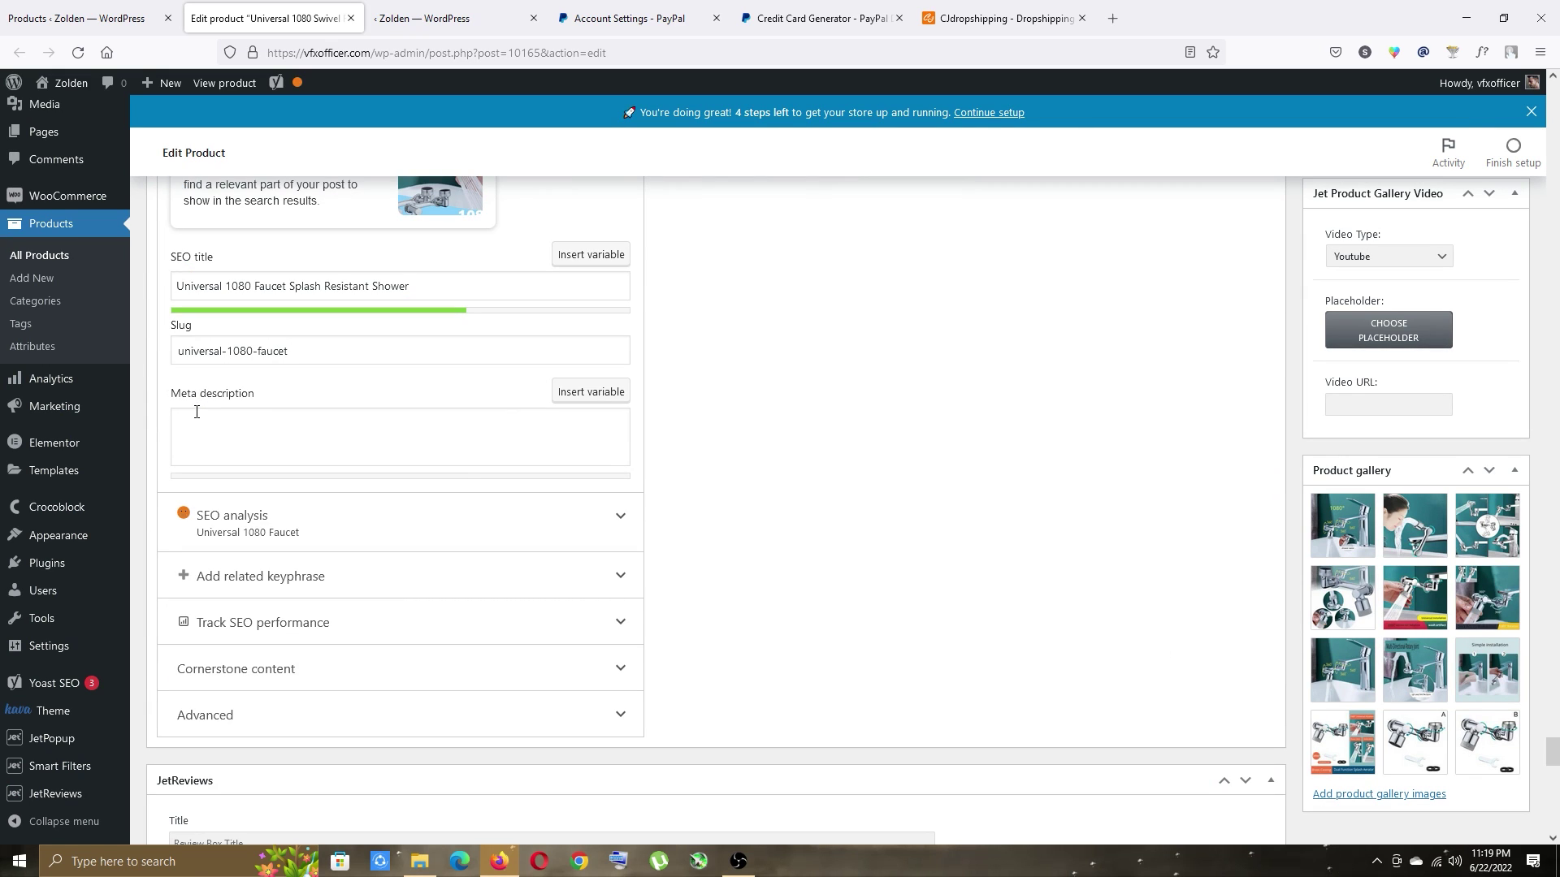
{"action": "left_click", "coordinate": [216, 428]}
{"action": "type", "text": "making it more convenient to wash your face and rinse your mouth.Two water modes: Bubble mode/bubble mode + shower mode"}
{"action": "scroll", "coordinate": [261, 273], "scroll_direction": "up", "scroll_amount": 5}
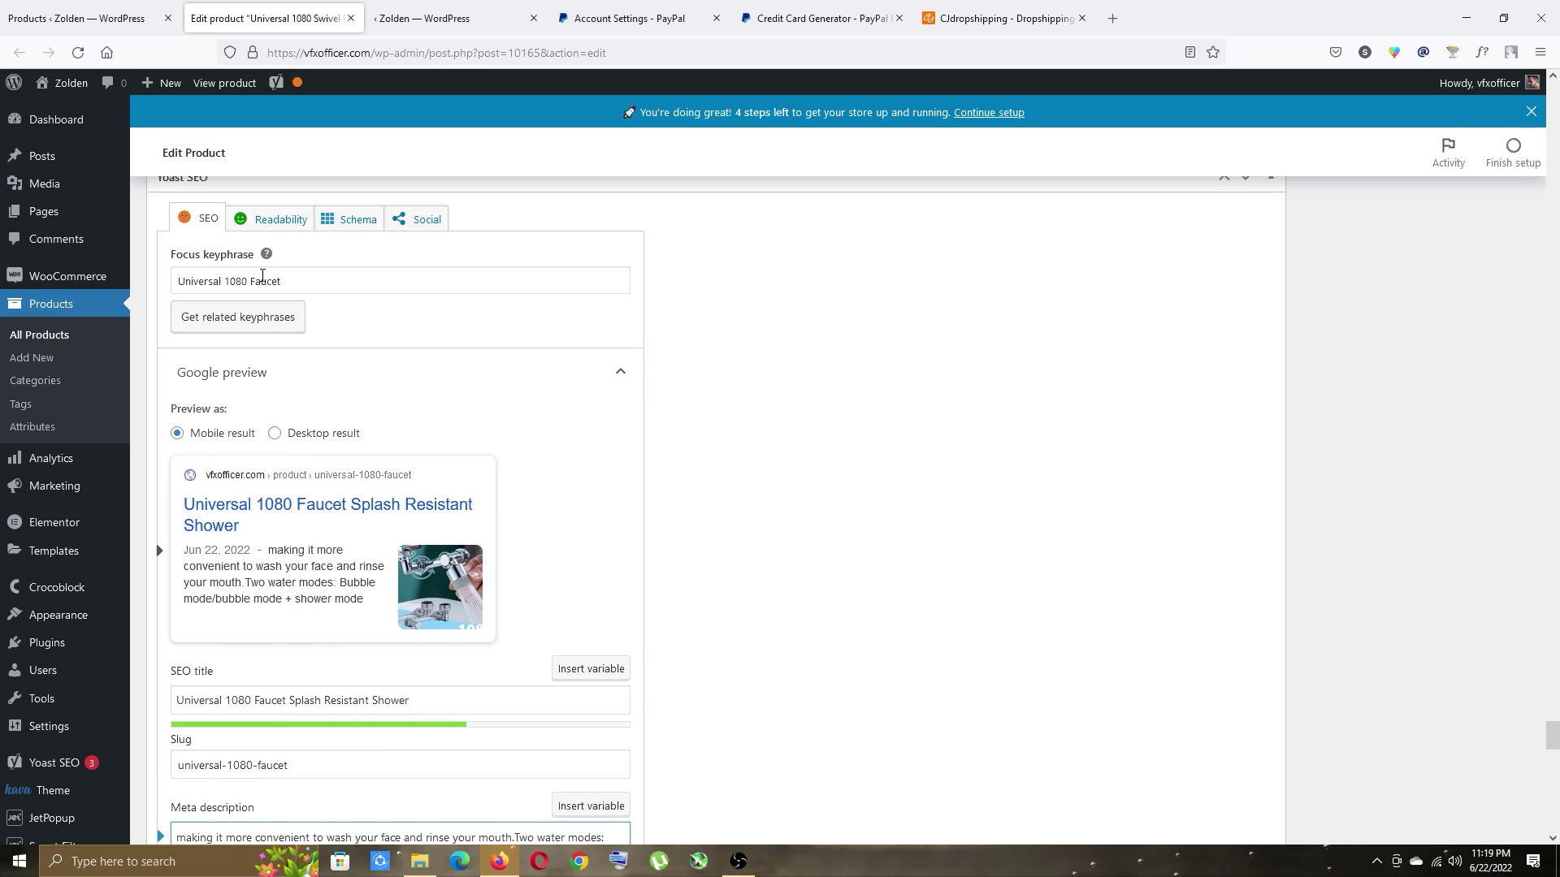
{"action": "left_click", "coordinate": [288, 279]}
{"action": "key", "text": "ctrl+a"}
{"action": "key", "text": "ctrl+c"}
{"action": "scroll", "coordinate": [216, 335], "scroll_direction": "down", "scroll_amount": 6}
{"action": "left_click", "coordinate": [216, 335]}
{"action": "key", "text": "ctrl+v"}
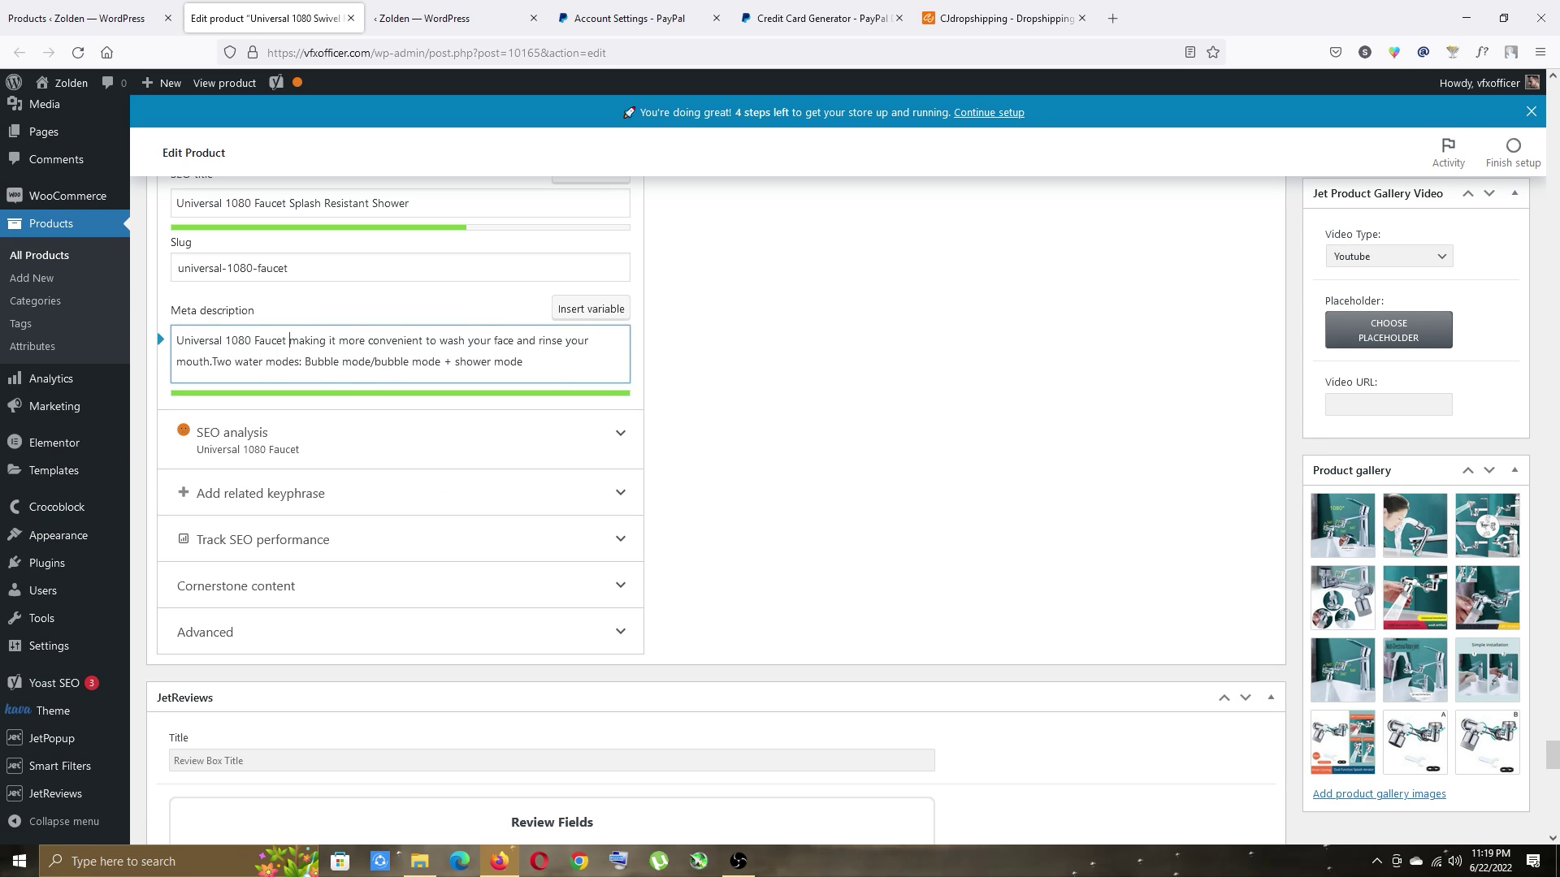
Expand the SEO analysis and review its results.
{"action": "left_click", "coordinate": [606, 443]}
{"action": "scroll", "coordinate": [568, 443], "scroll_direction": "down", "scroll_amount": 2}
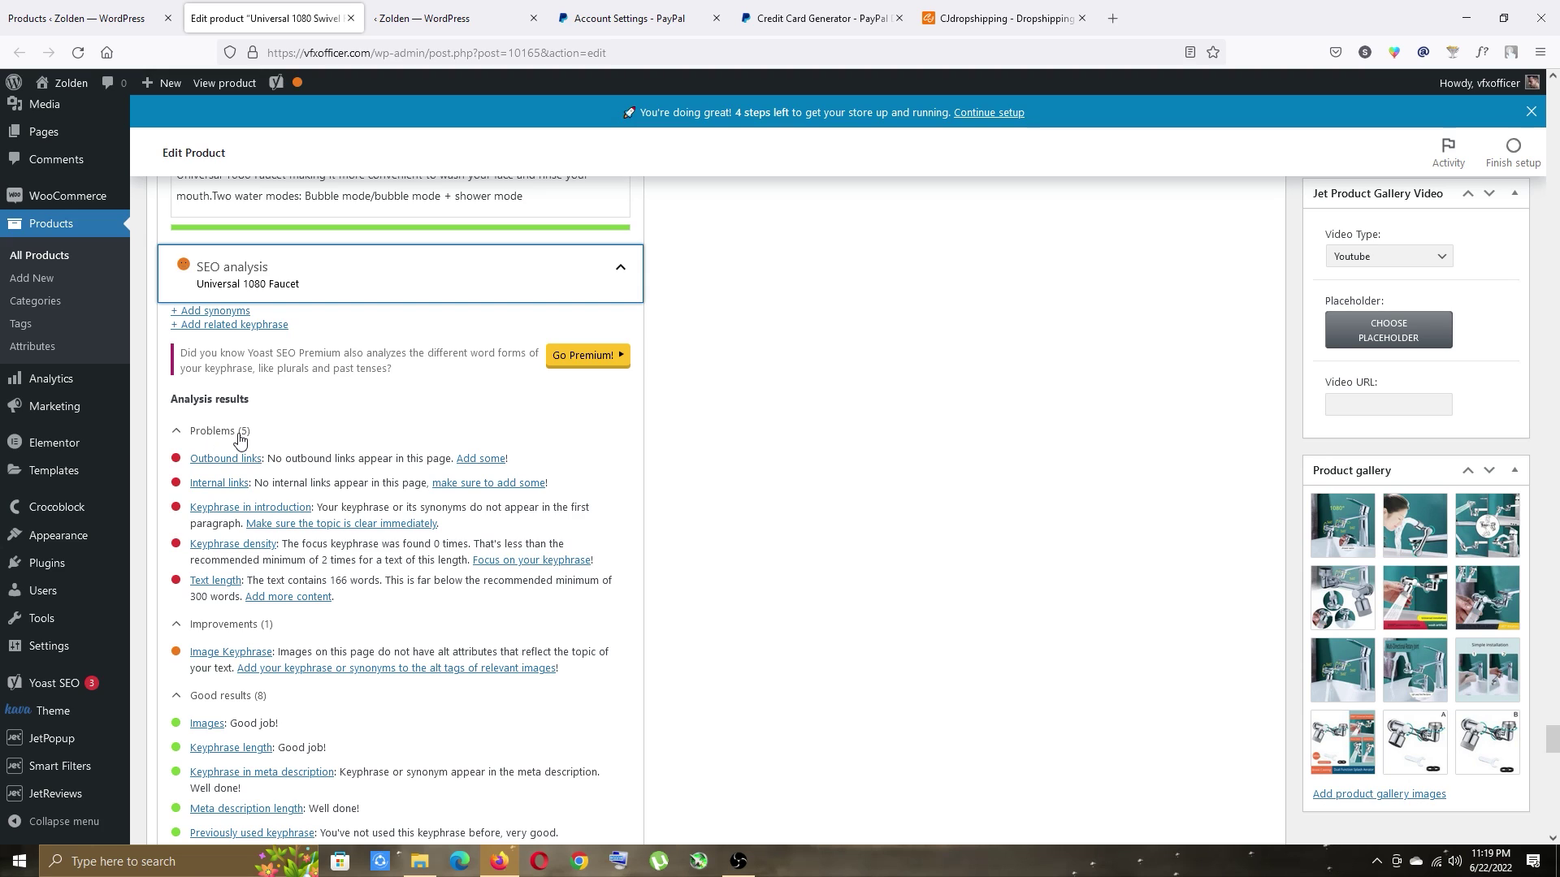
{"action": "scroll", "coordinate": [242, 455], "scroll_direction": "down", "scroll_amount": 1}
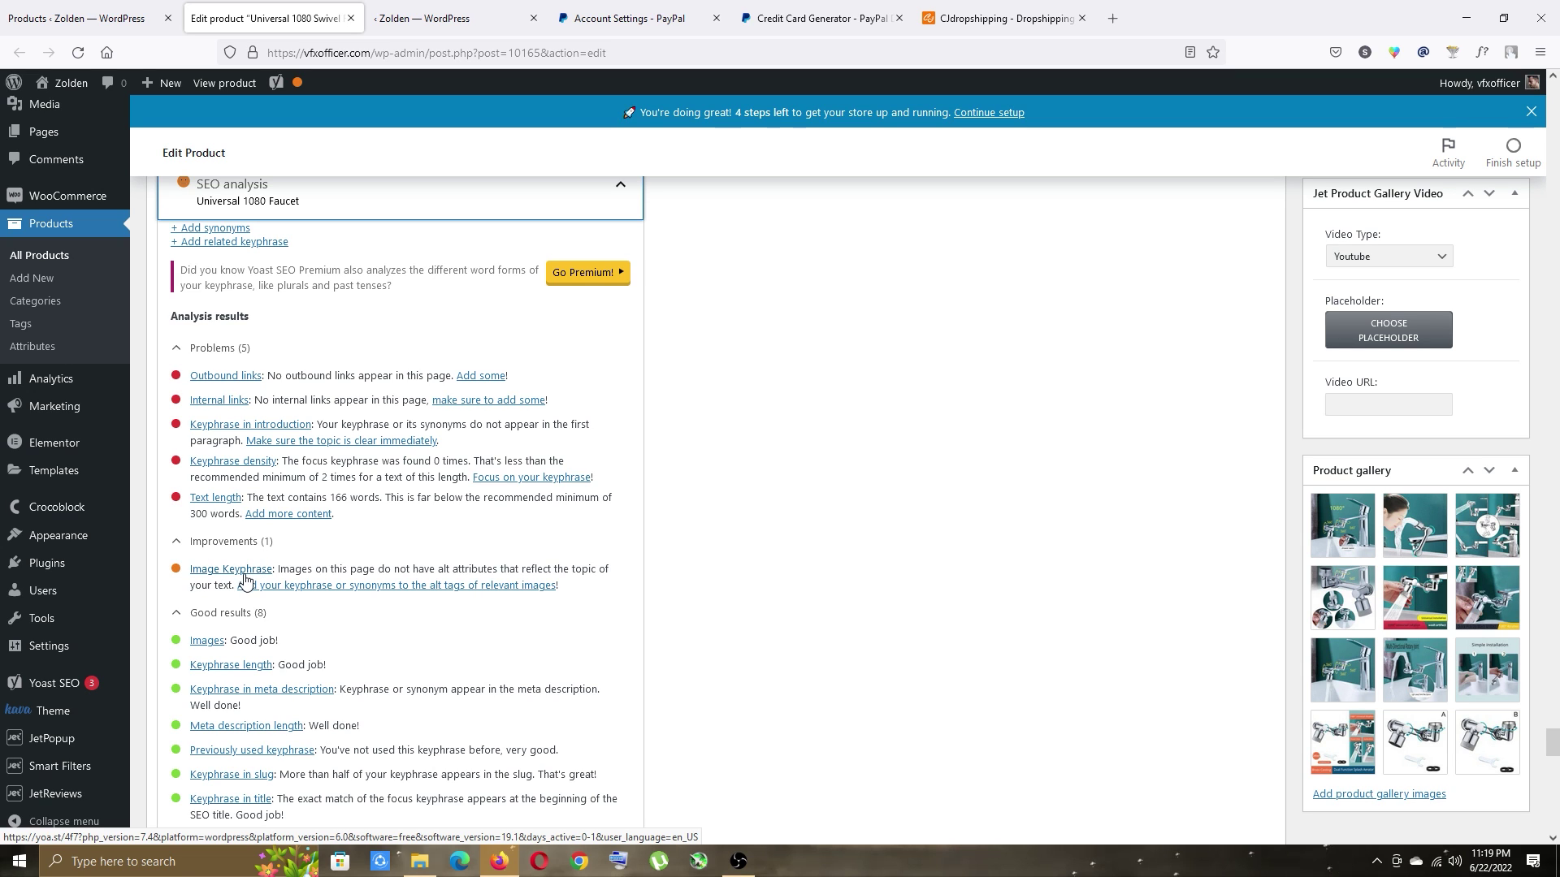
{"action": "scroll", "coordinate": [975, 549], "scroll_direction": "up", "scroll_amount": 12}
{"action": "left_click", "coordinate": [306, 526]}
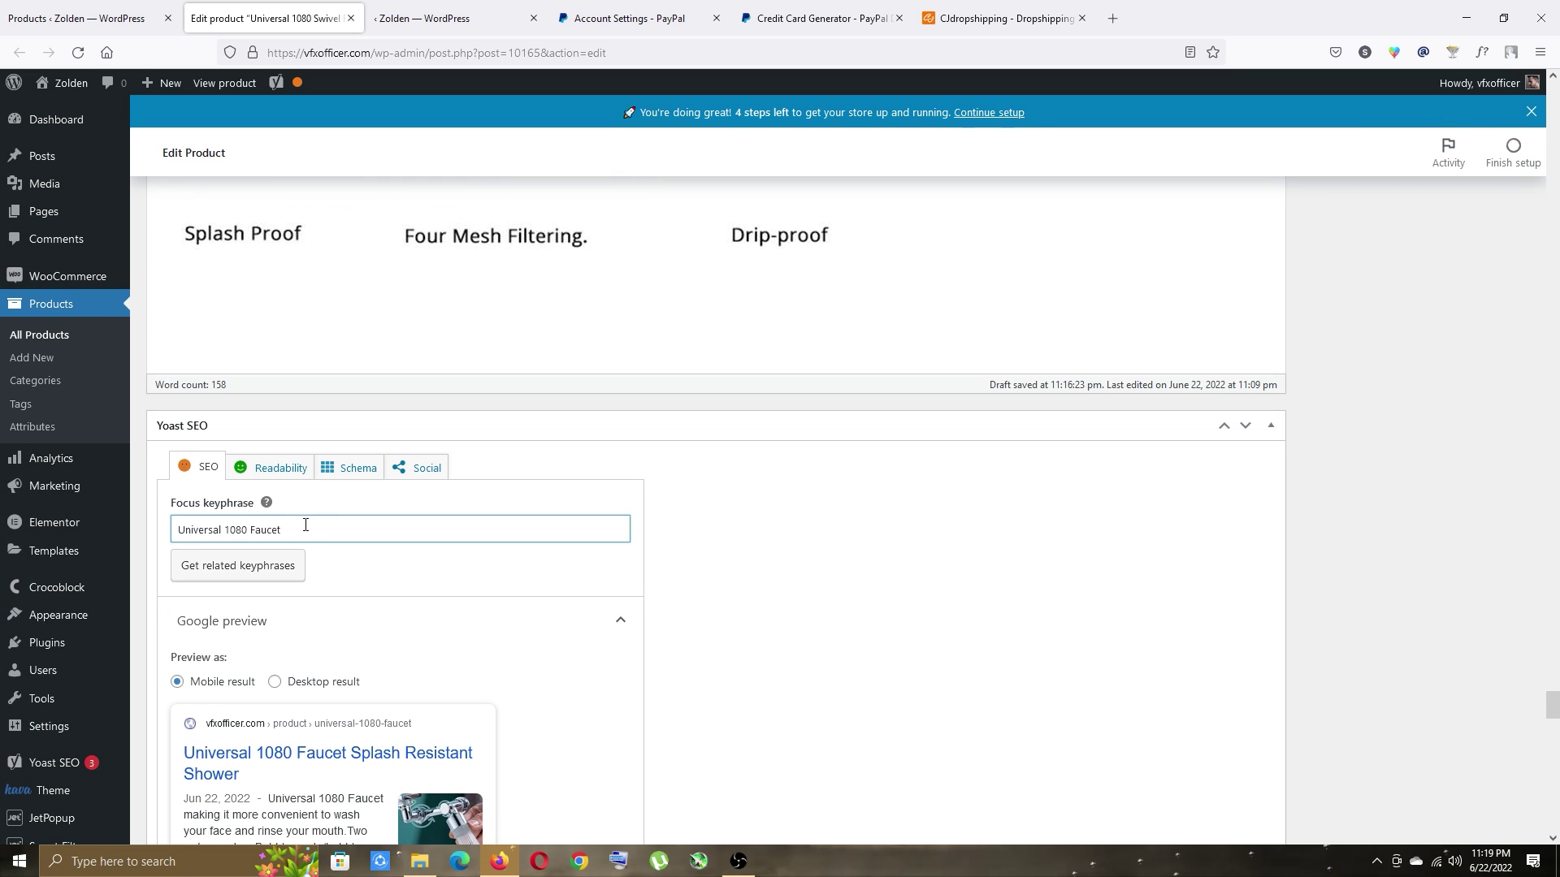
{"action": "scroll", "coordinate": [710, 515], "scroll_direction": "up", "scroll_amount": 10}
Set the first description image's alt text to Universal 1080 Faucet.
{"action": "left_click", "coordinate": [599, 490]}
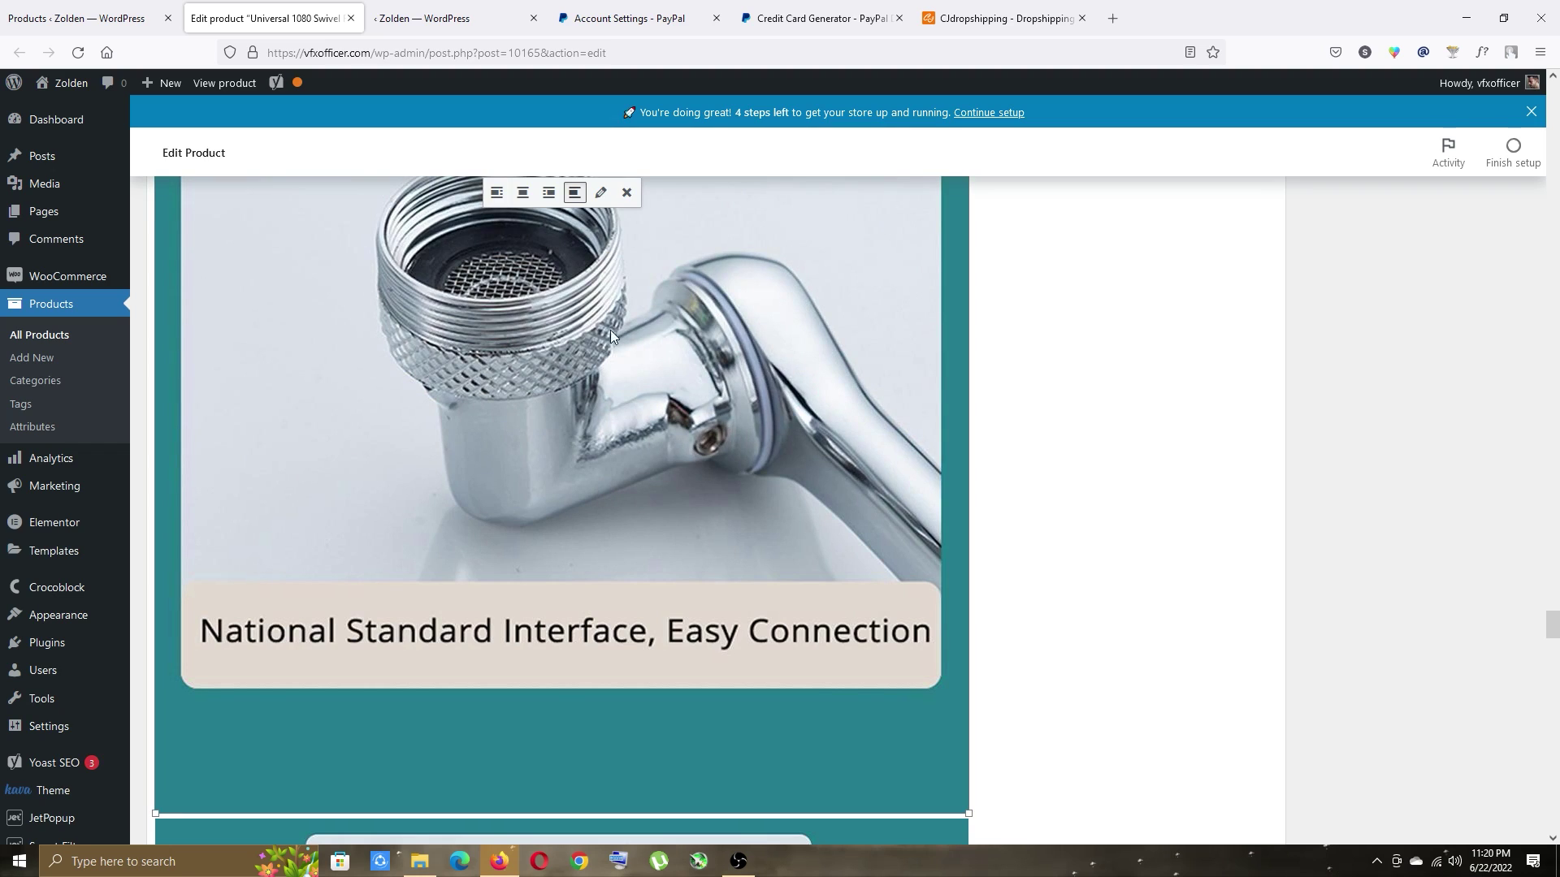
{"action": "left_click", "coordinate": [601, 193]}
{"action": "left_click", "coordinate": [373, 154]}
{"action": "key", "text": "ctrl+v"}
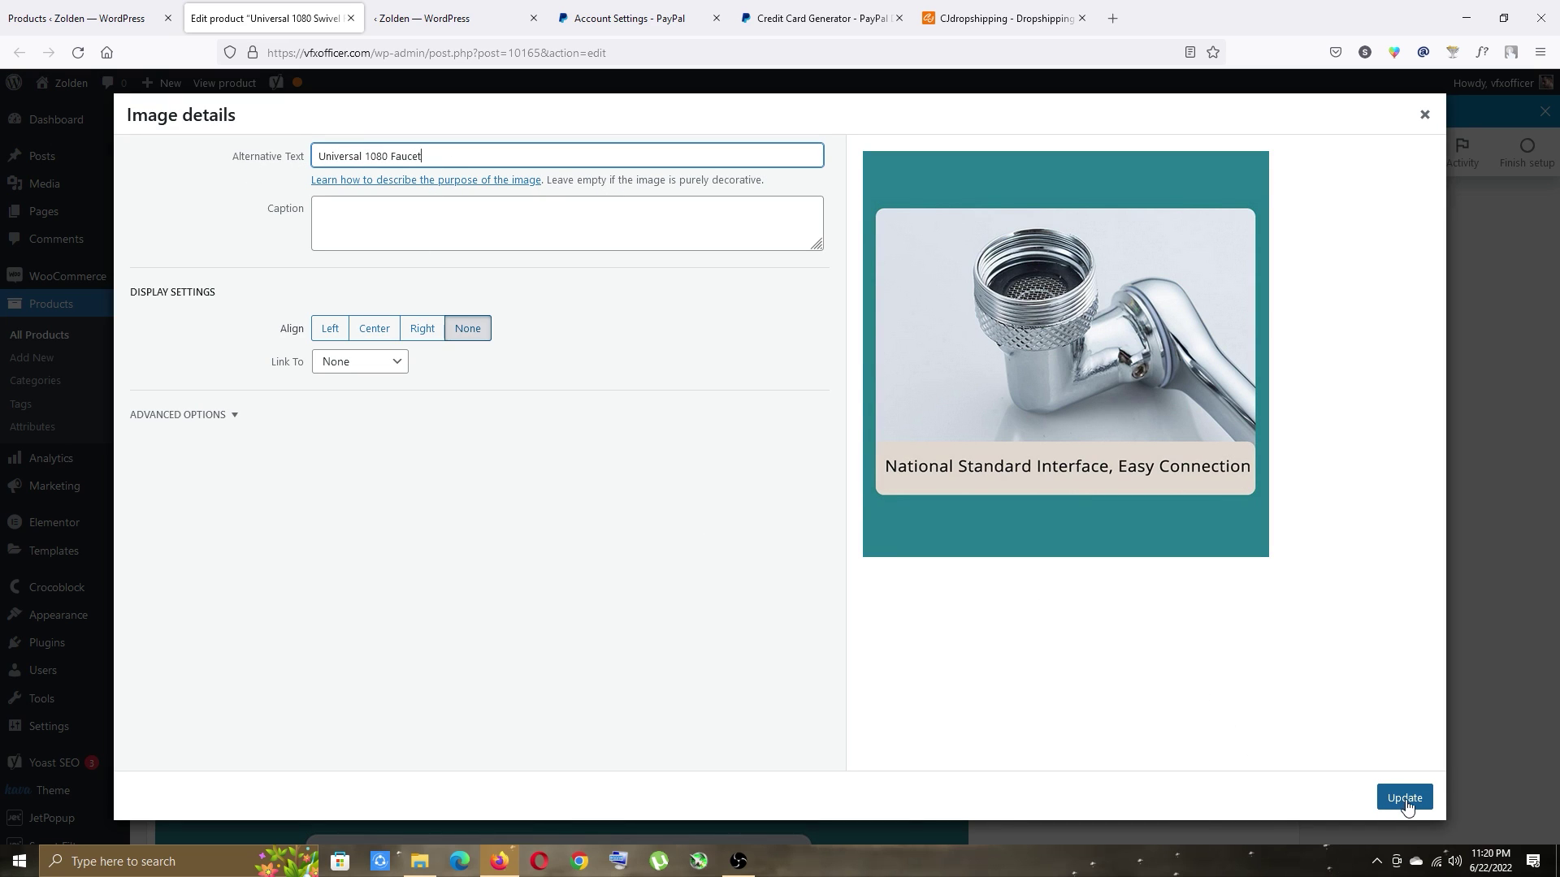
{"action": "left_click", "coordinate": [1405, 799]}
Apply the alt text to the Two Water Outlet Options image, then select another description image.
{"action": "left_click", "coordinate": [601, 192]}
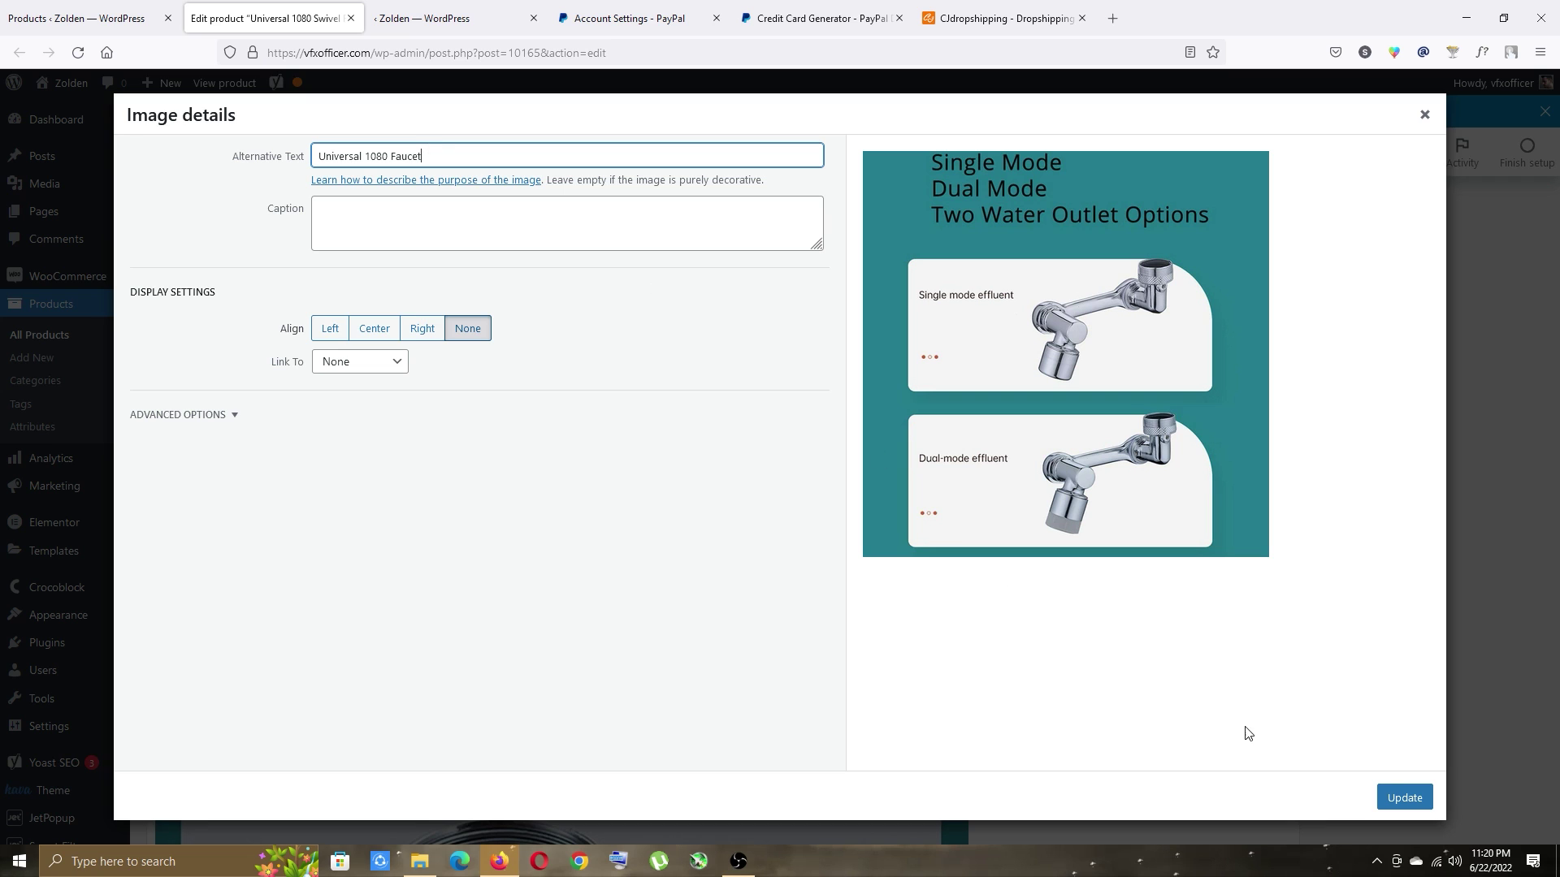
{"action": "left_click", "coordinate": [1405, 799]}
{"action": "scroll", "coordinate": [1365, 488], "scroll_direction": "down", "scroll_amount": 15}
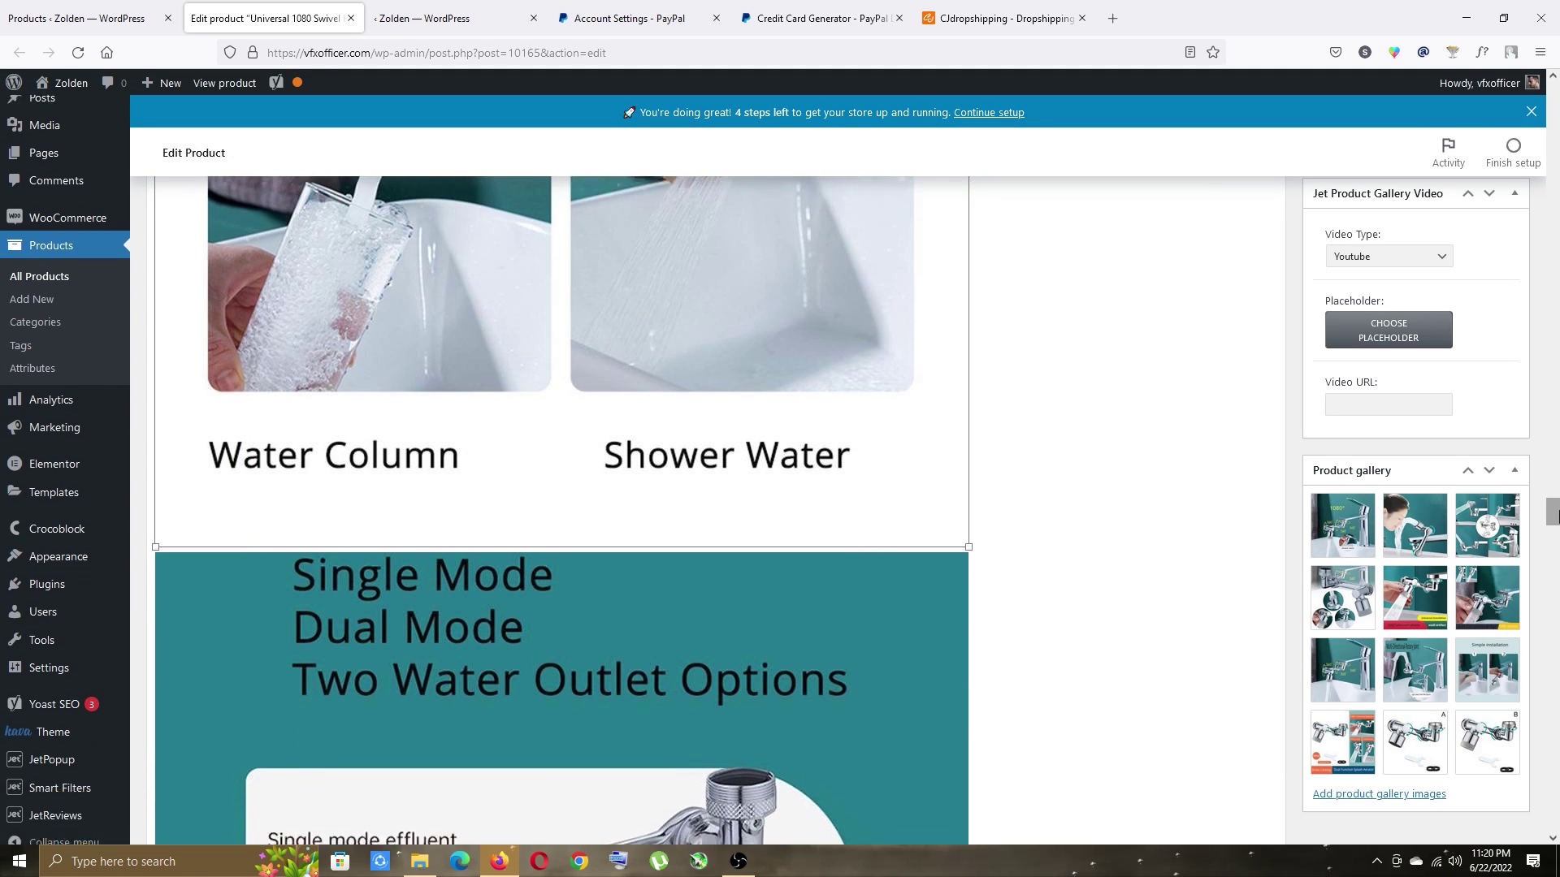
{"action": "scroll", "coordinate": [322, 426], "scroll_direction": "up", "scroll_amount": 5}
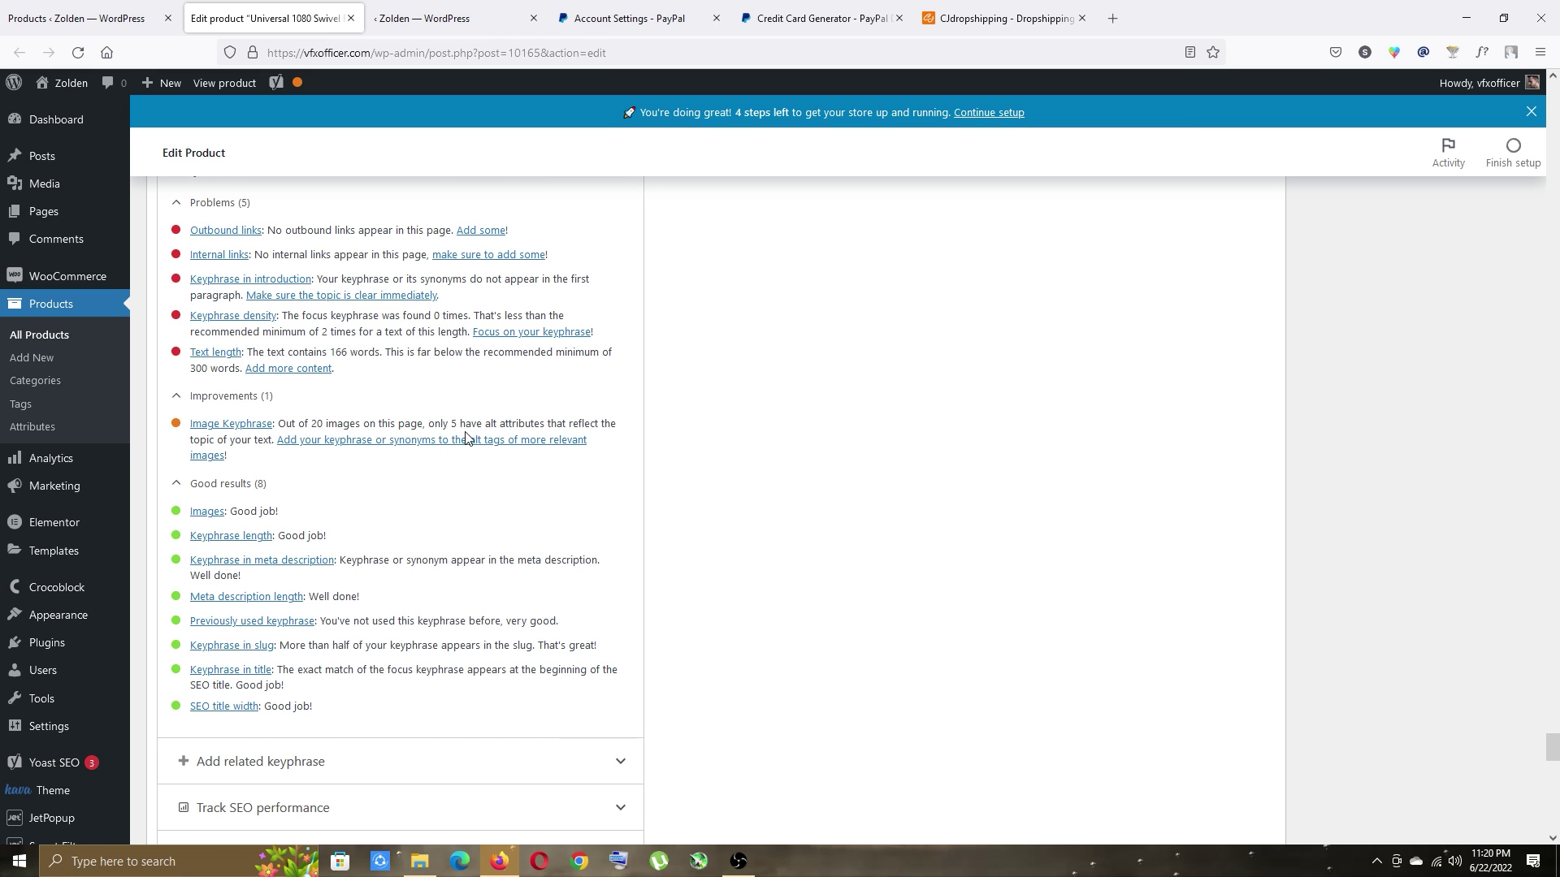
{"action": "scroll", "coordinate": [467, 439], "scroll_direction": "up", "scroll_amount": 5}
{"action": "mouse_move", "coordinate": [1551, 731]}
{"action": "left_mouse_down"}
{"action": "mouse_move", "coordinate": [1554, 219]}
{"action": "mouse_move", "coordinate": [1552, 743]}
{"action": "left_mouse_up"}
{"action": "left_click", "coordinate": [592, 417]}
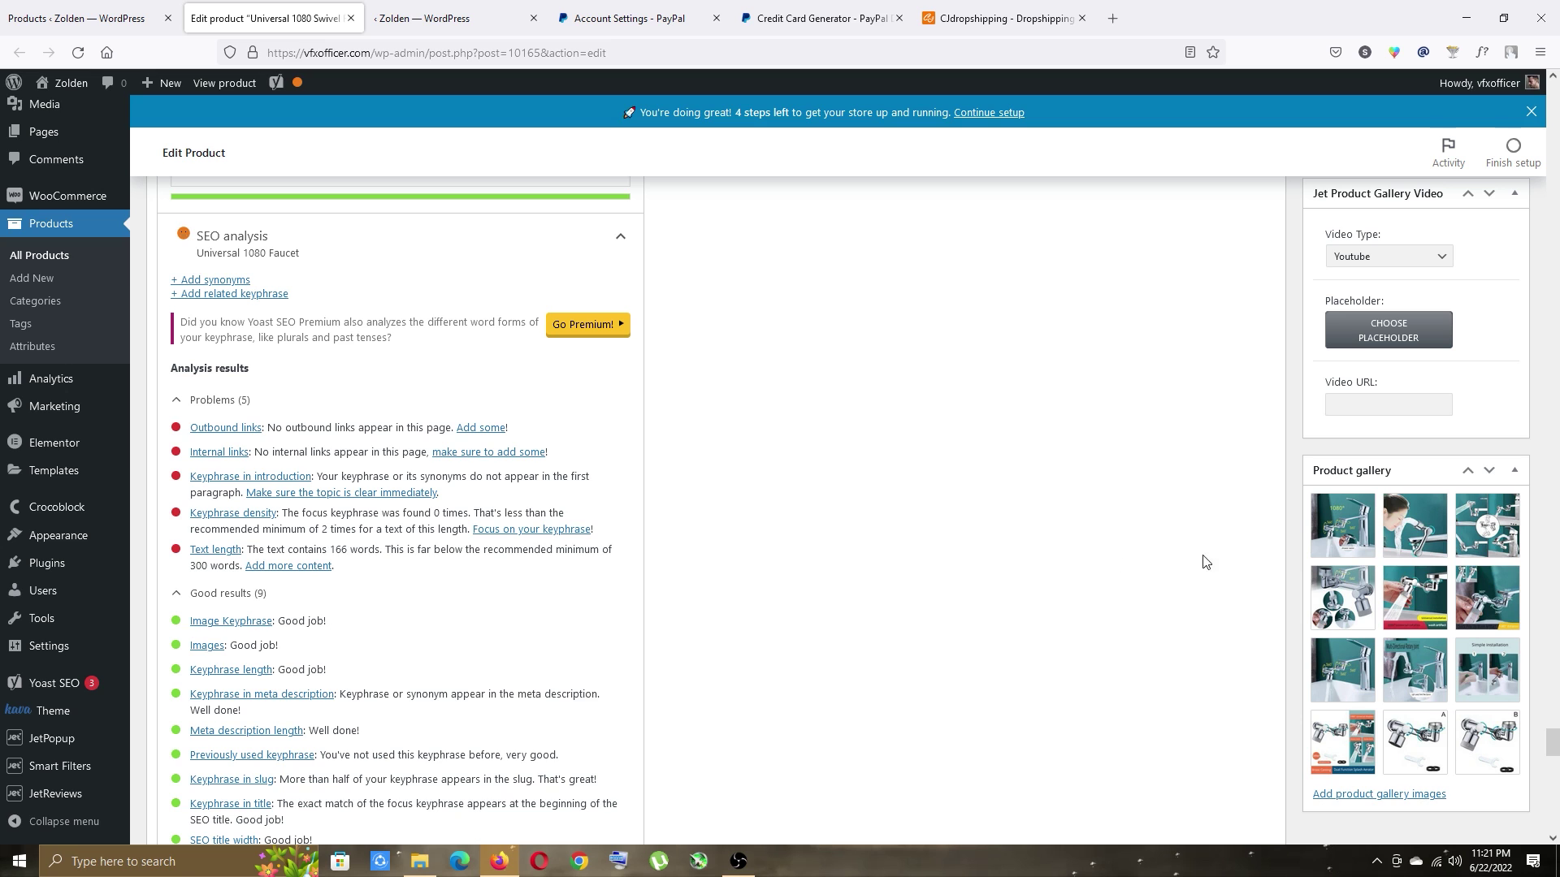
{"action": "left_click_drag", "start_coordinate": [1552, 743], "coordinate": [1552, 96]}
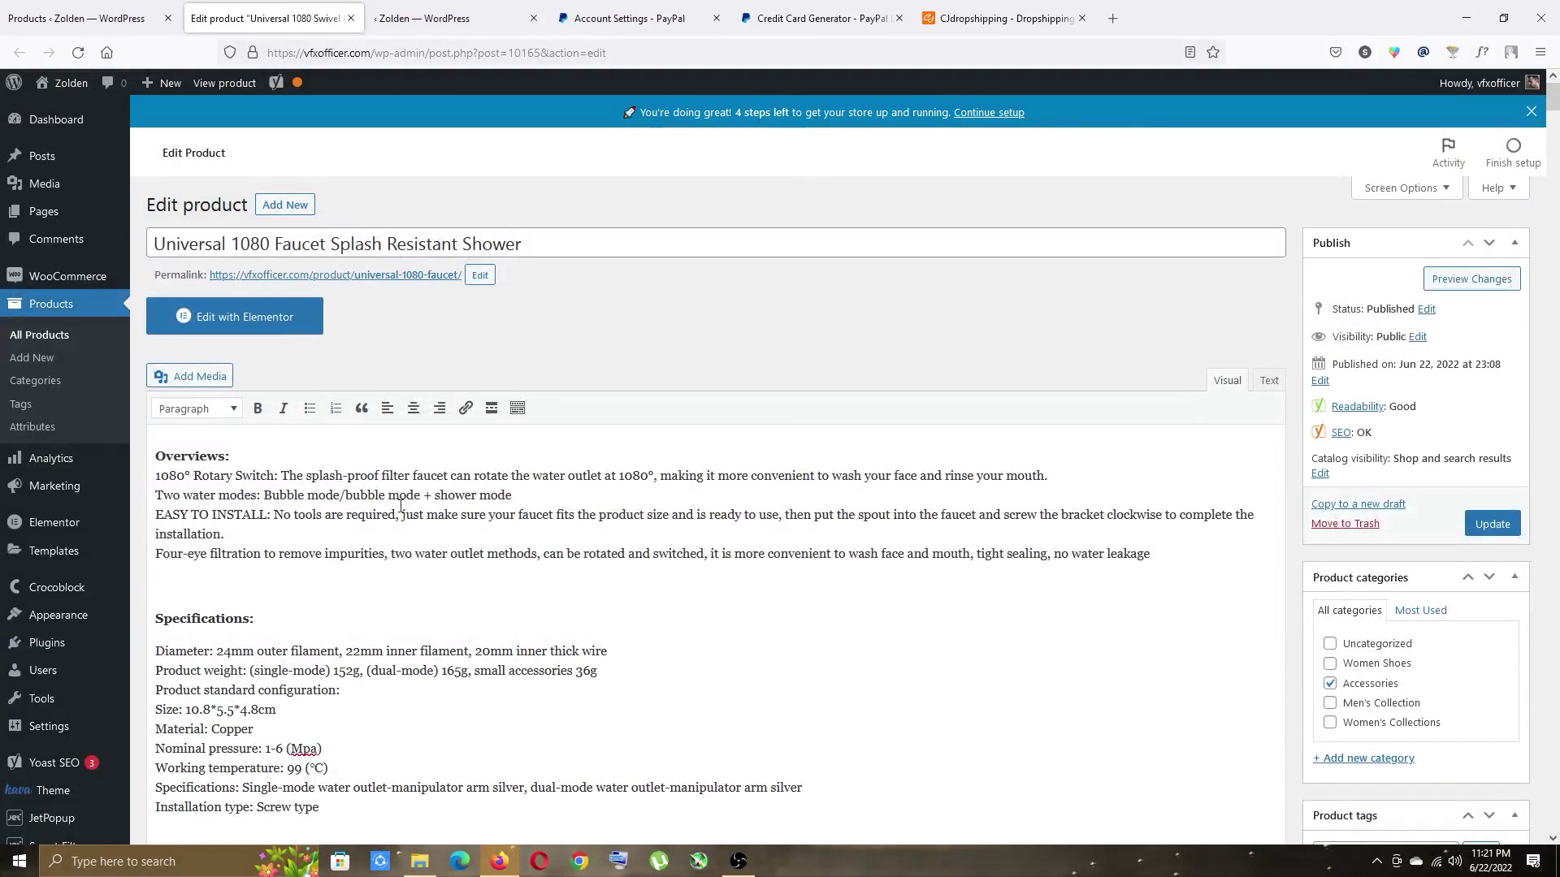
{"action": "scroll", "coordinate": [349, 487], "scroll_direction": "down", "scroll_amount": 10}
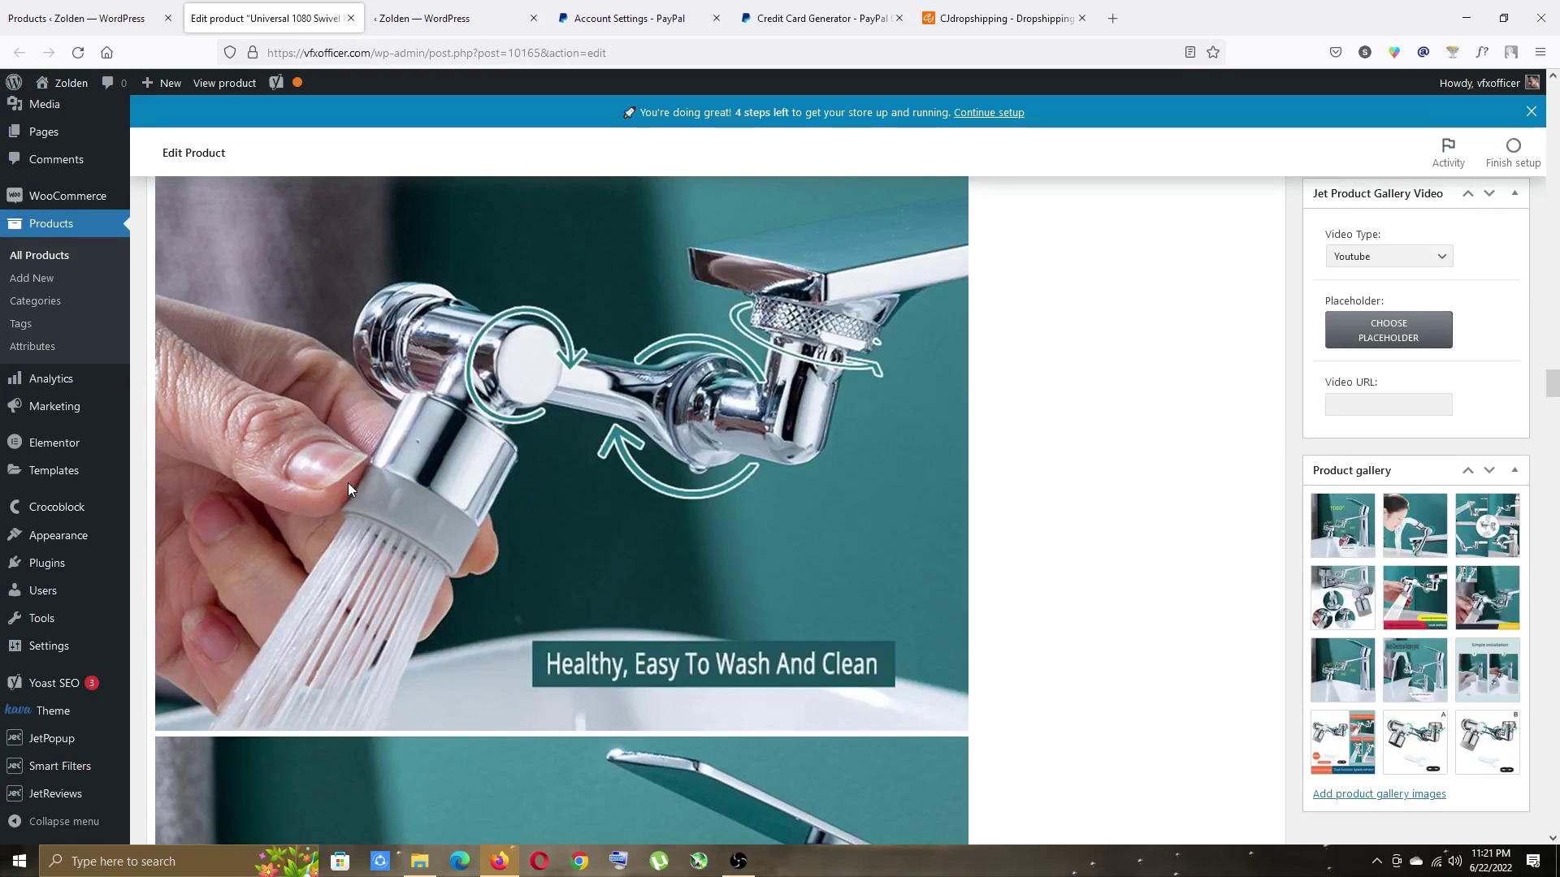
{"action": "scroll", "coordinate": [684, 500], "scroll_direction": "up", "scroll_amount": 10}
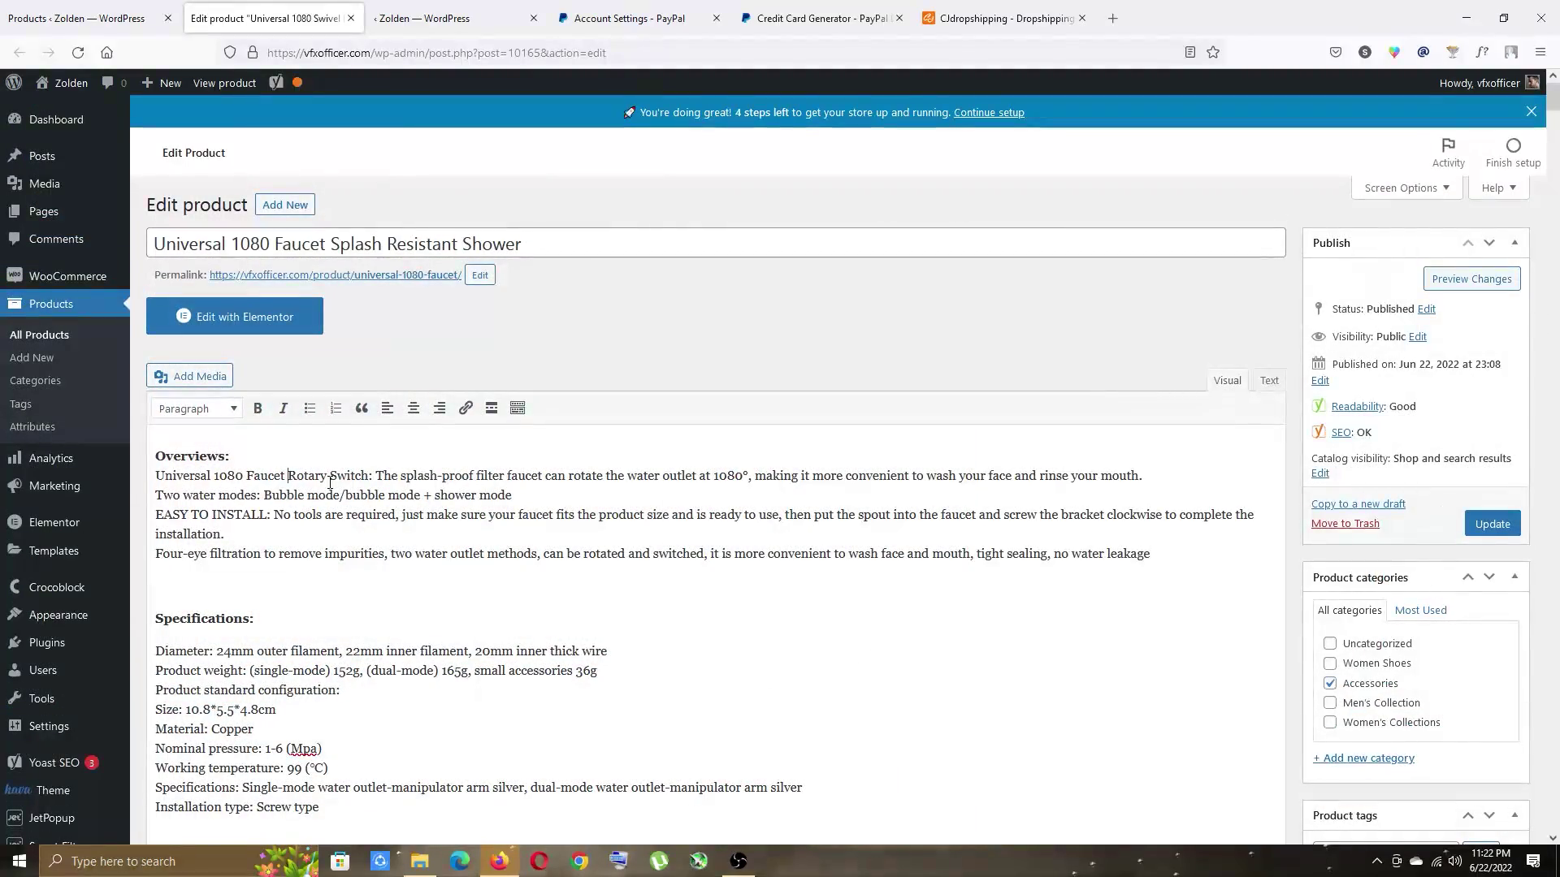
{"action": "scroll", "coordinate": [330, 484], "scroll_direction": "down", "scroll_amount": 20}
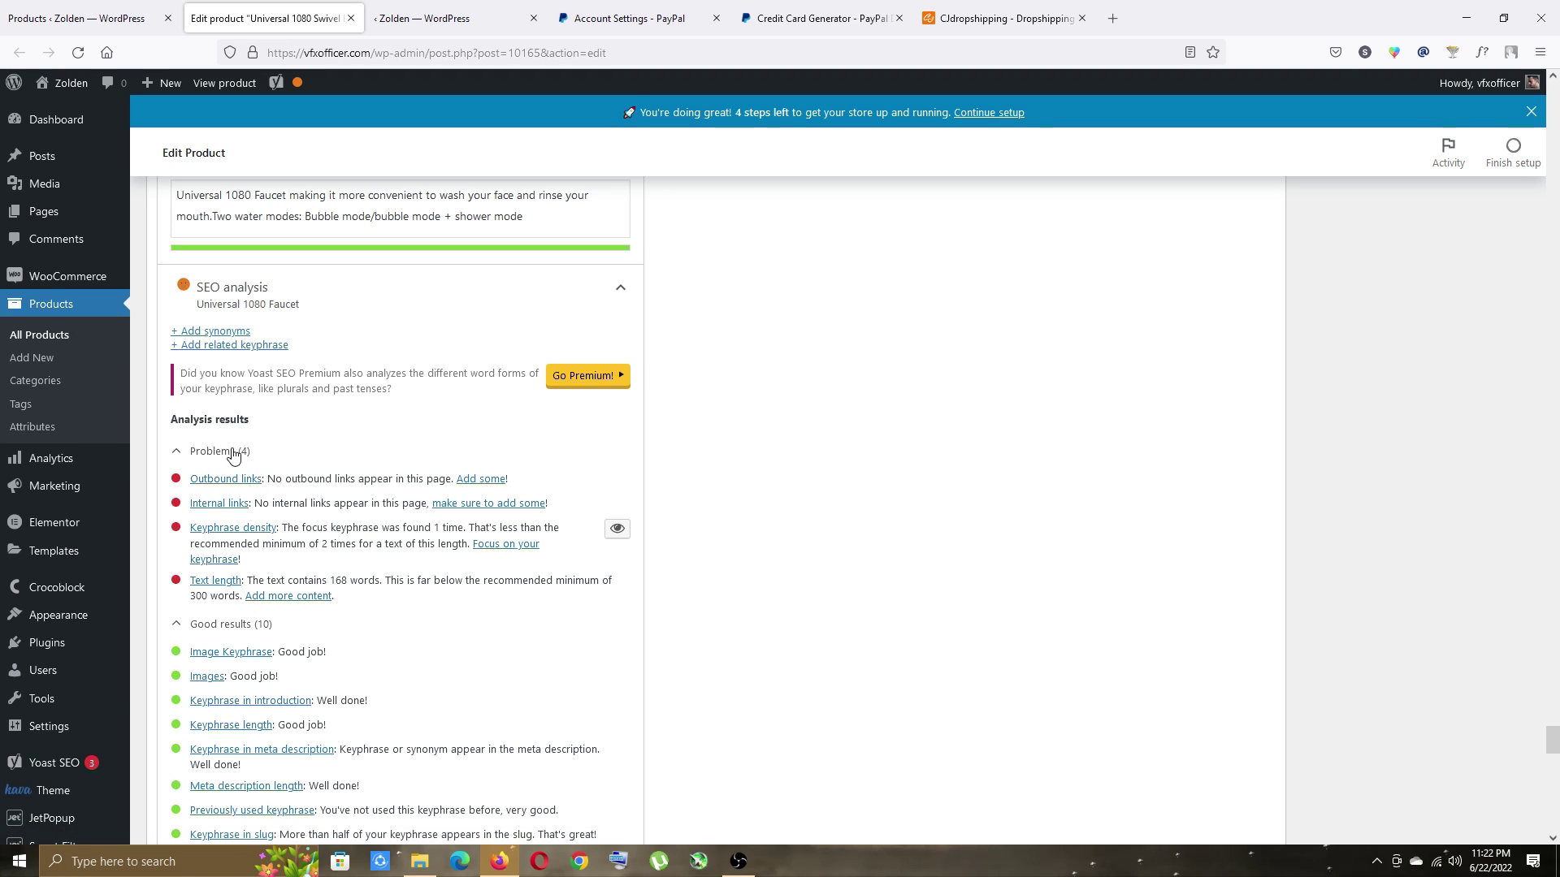
{"action": "scroll", "coordinate": [248, 488], "scroll_direction": "up", "scroll_amount": 15}
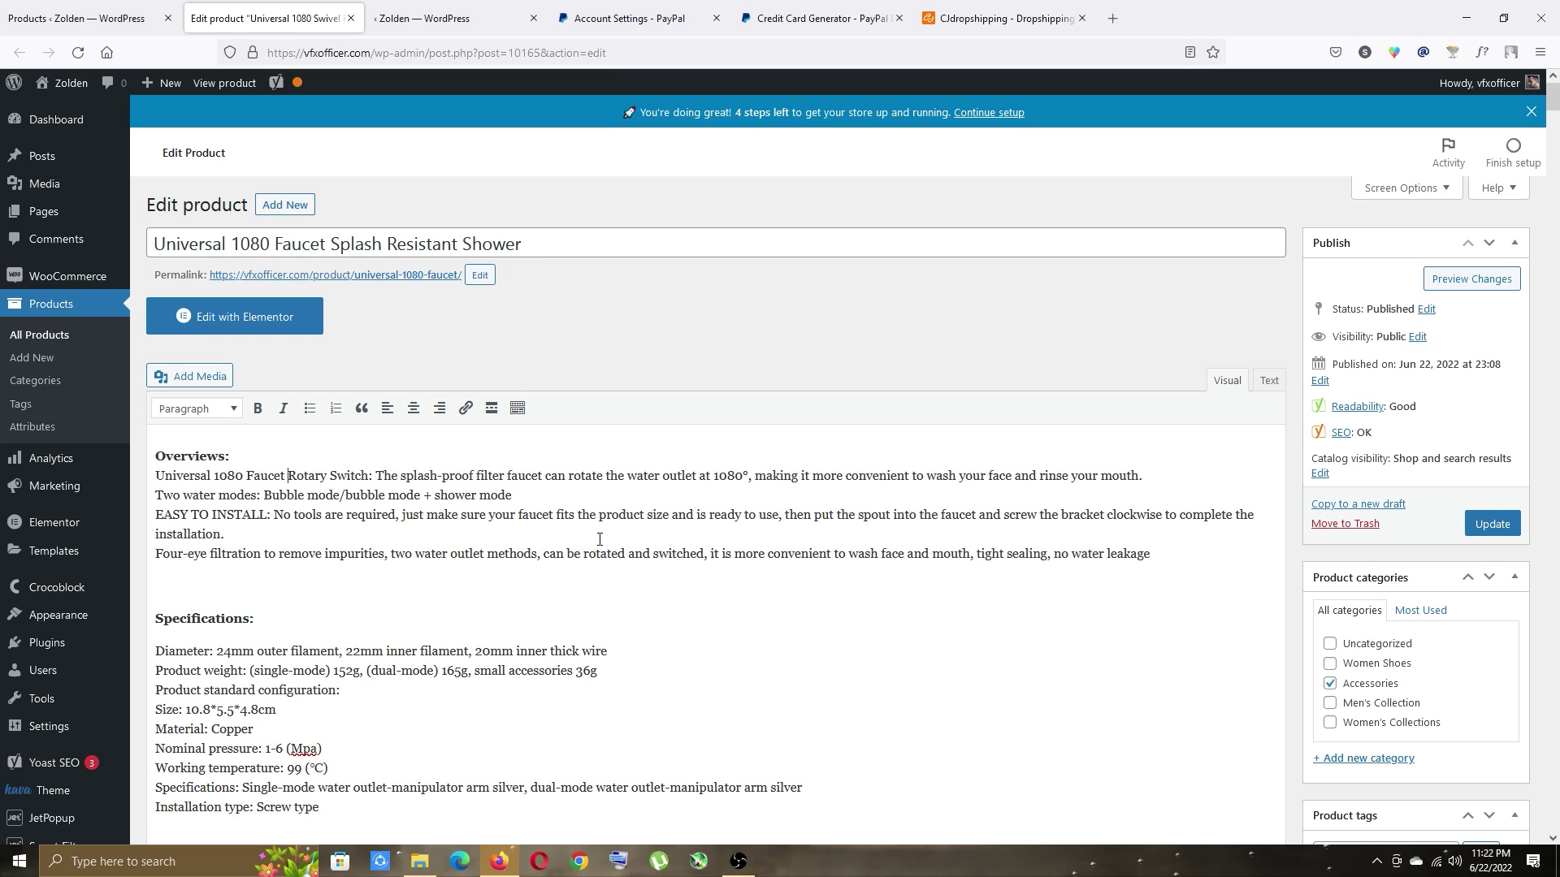
{"action": "scroll", "coordinate": [599, 539], "scroll_direction": "down", "scroll_amount": 2}
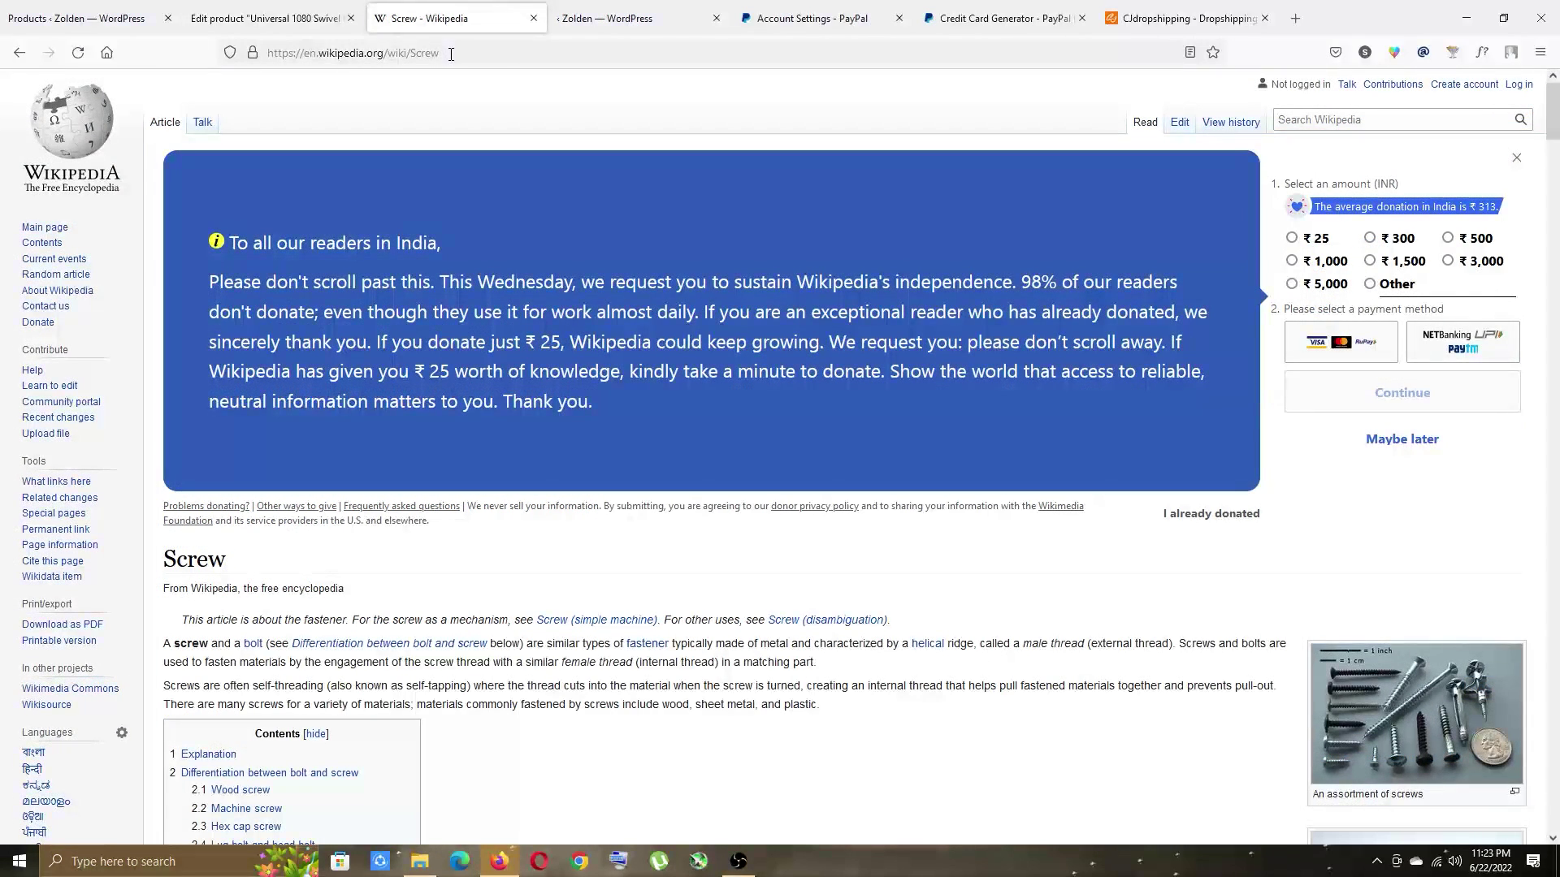
Link the word 'Screw' in the Installation type line to the copied Wikipedia Screw article URL.
{"action": "left_click", "coordinate": [451, 53]}
{"action": "key", "text": "ctrl+c"}
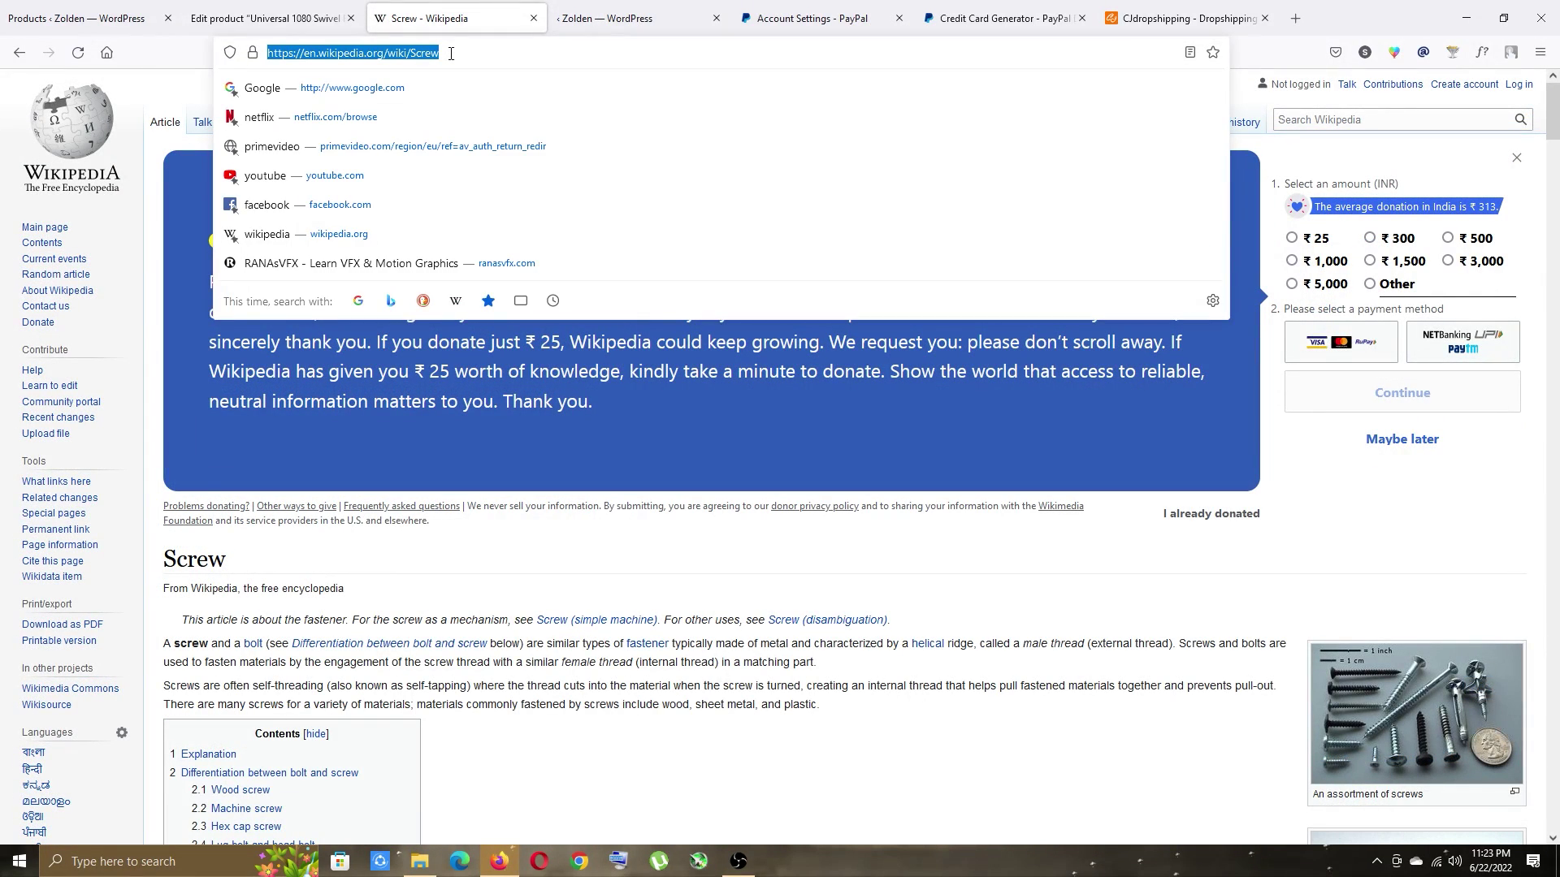
{"action": "left_click", "coordinate": [532, 18]}
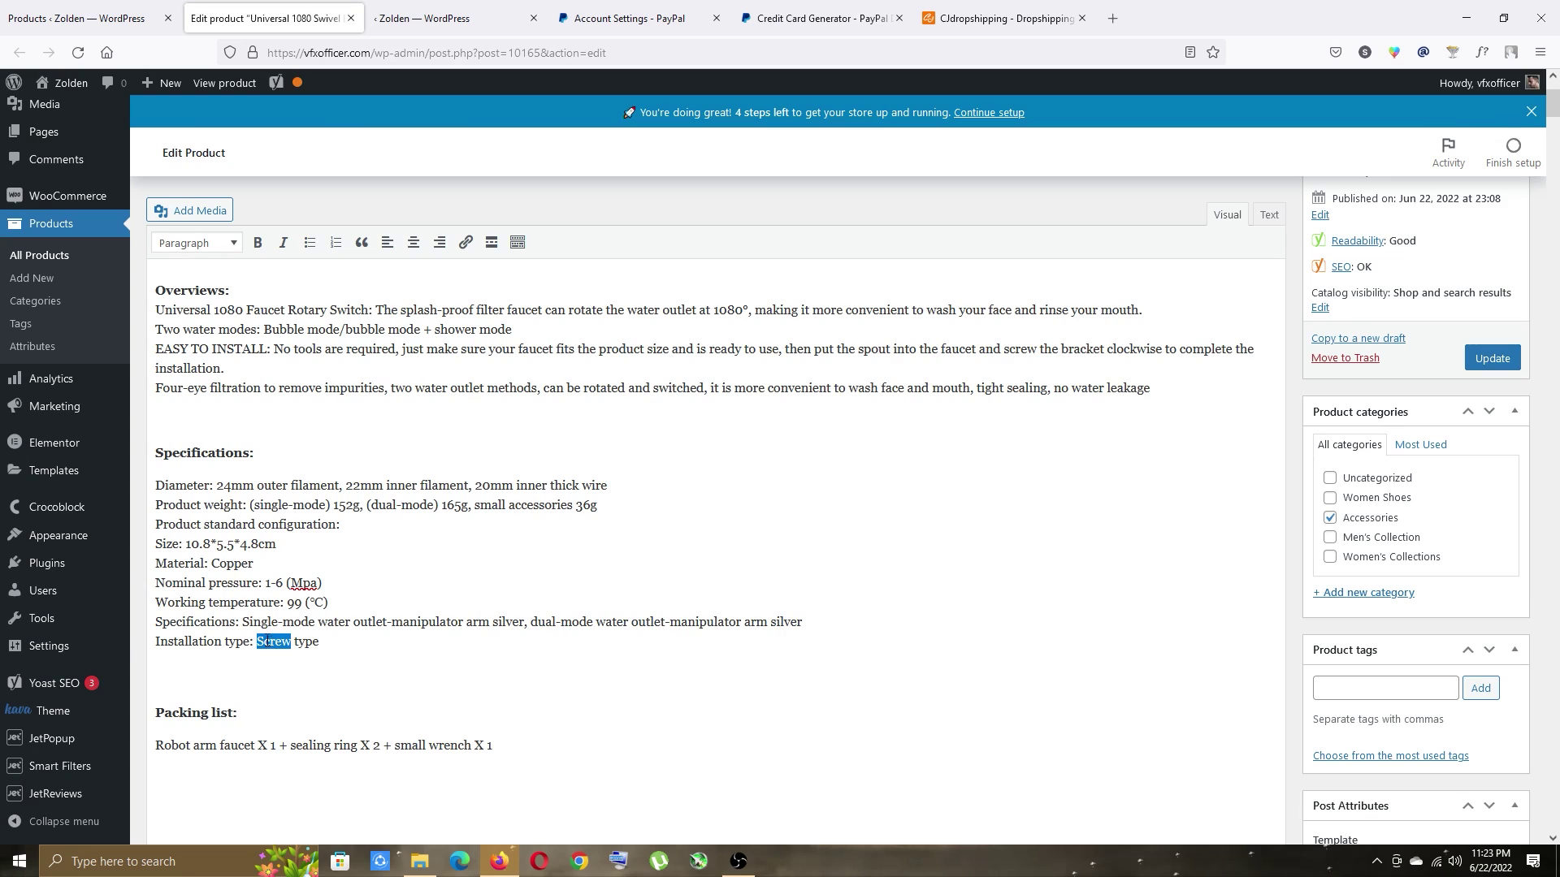
{"action": "left_click", "coordinate": [467, 247]}
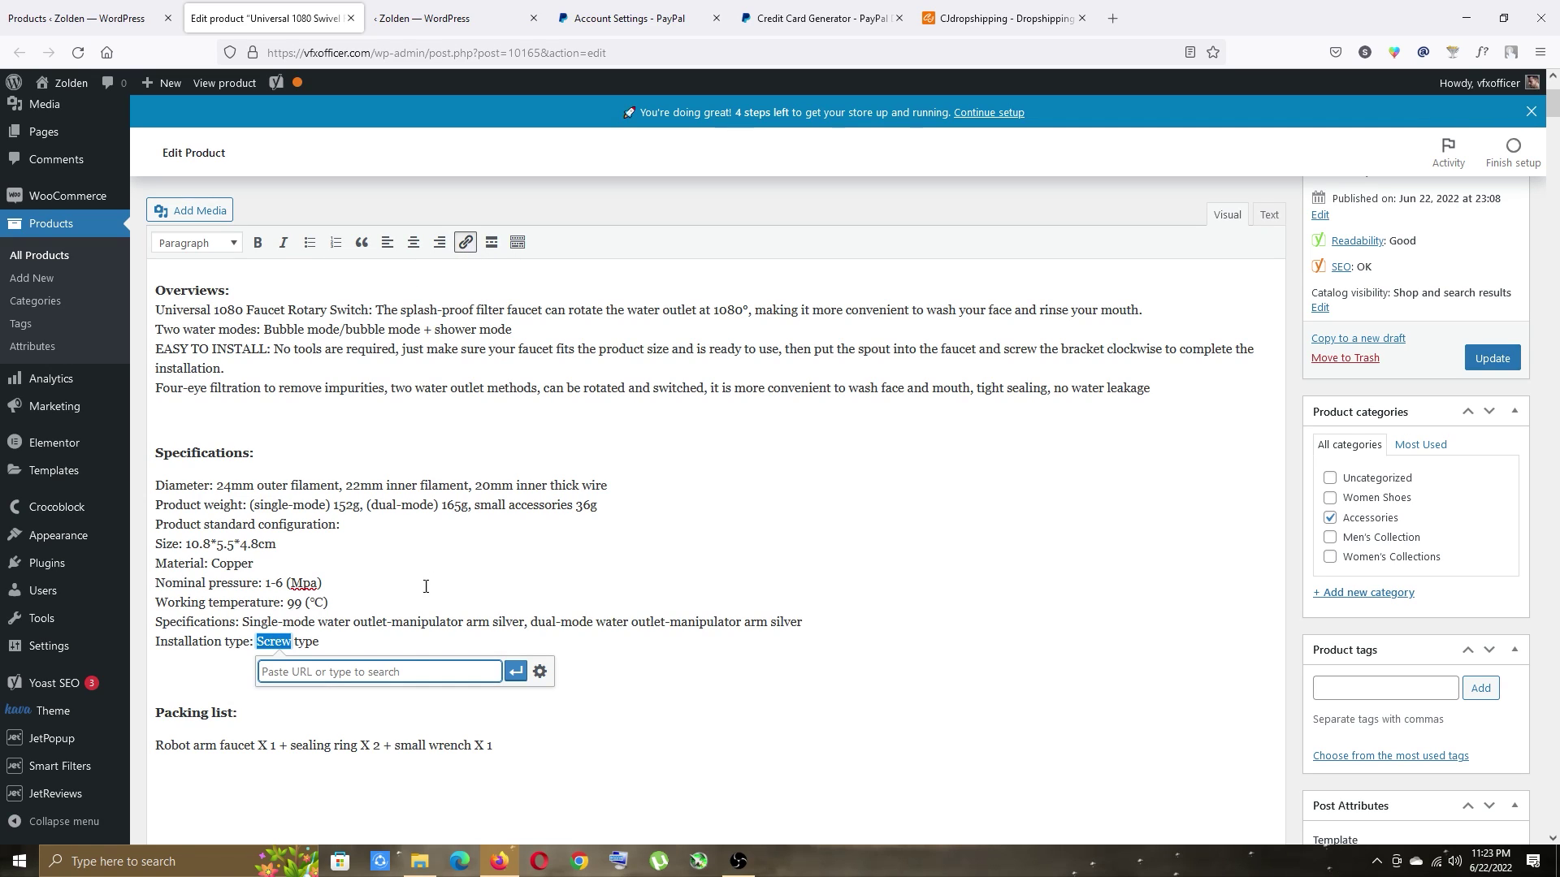
{"action": "key", "text": "ctrl+v"}
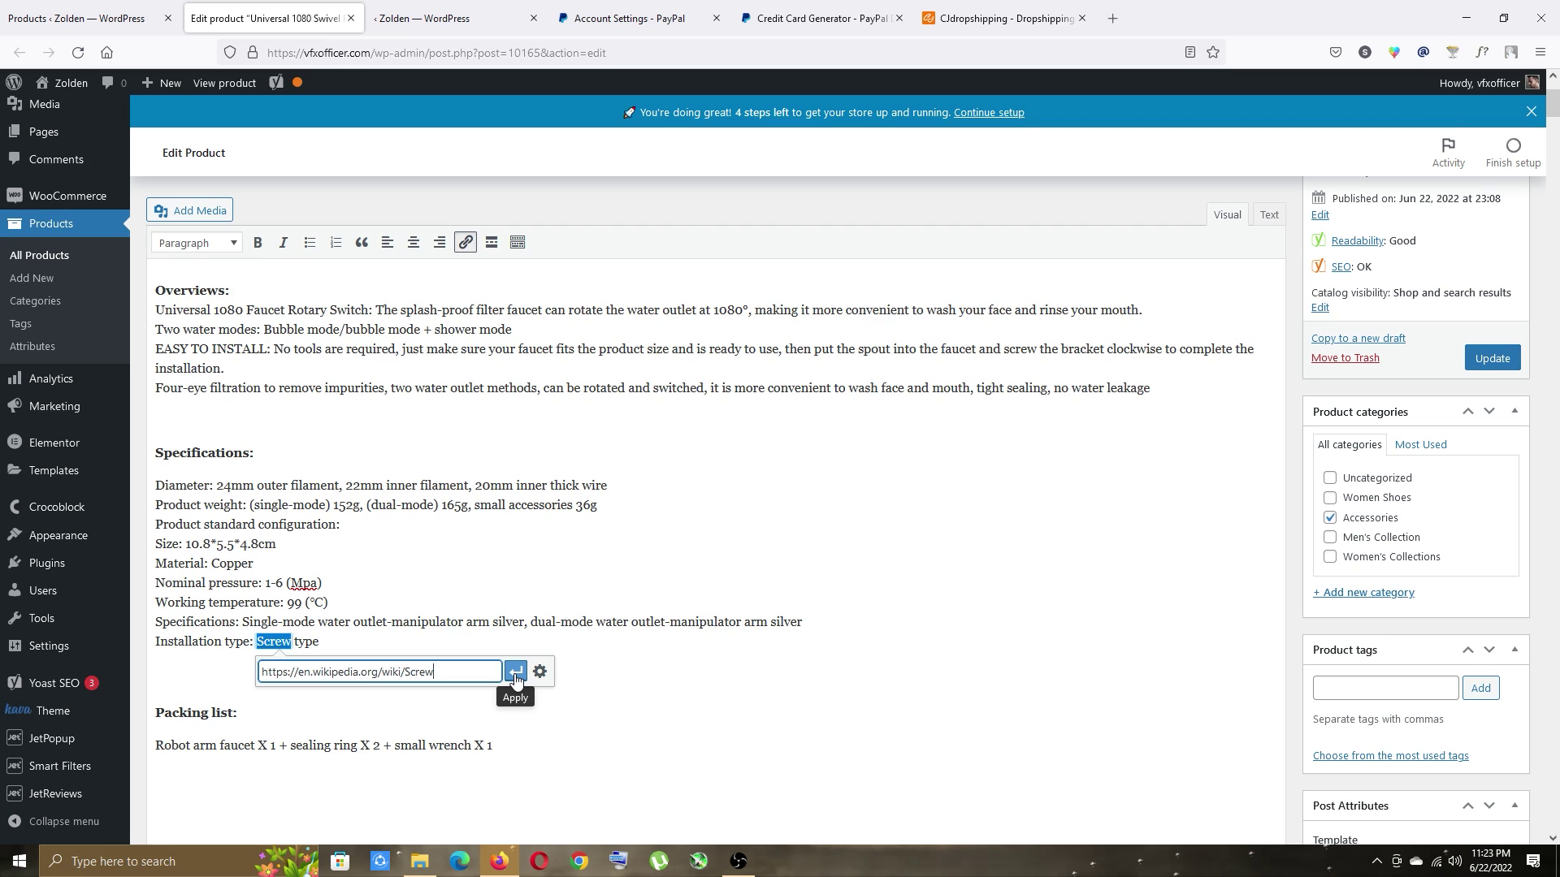
{"action": "left_click", "coordinate": [515, 679]}
{"action": "left_click", "coordinate": [508, 646]}
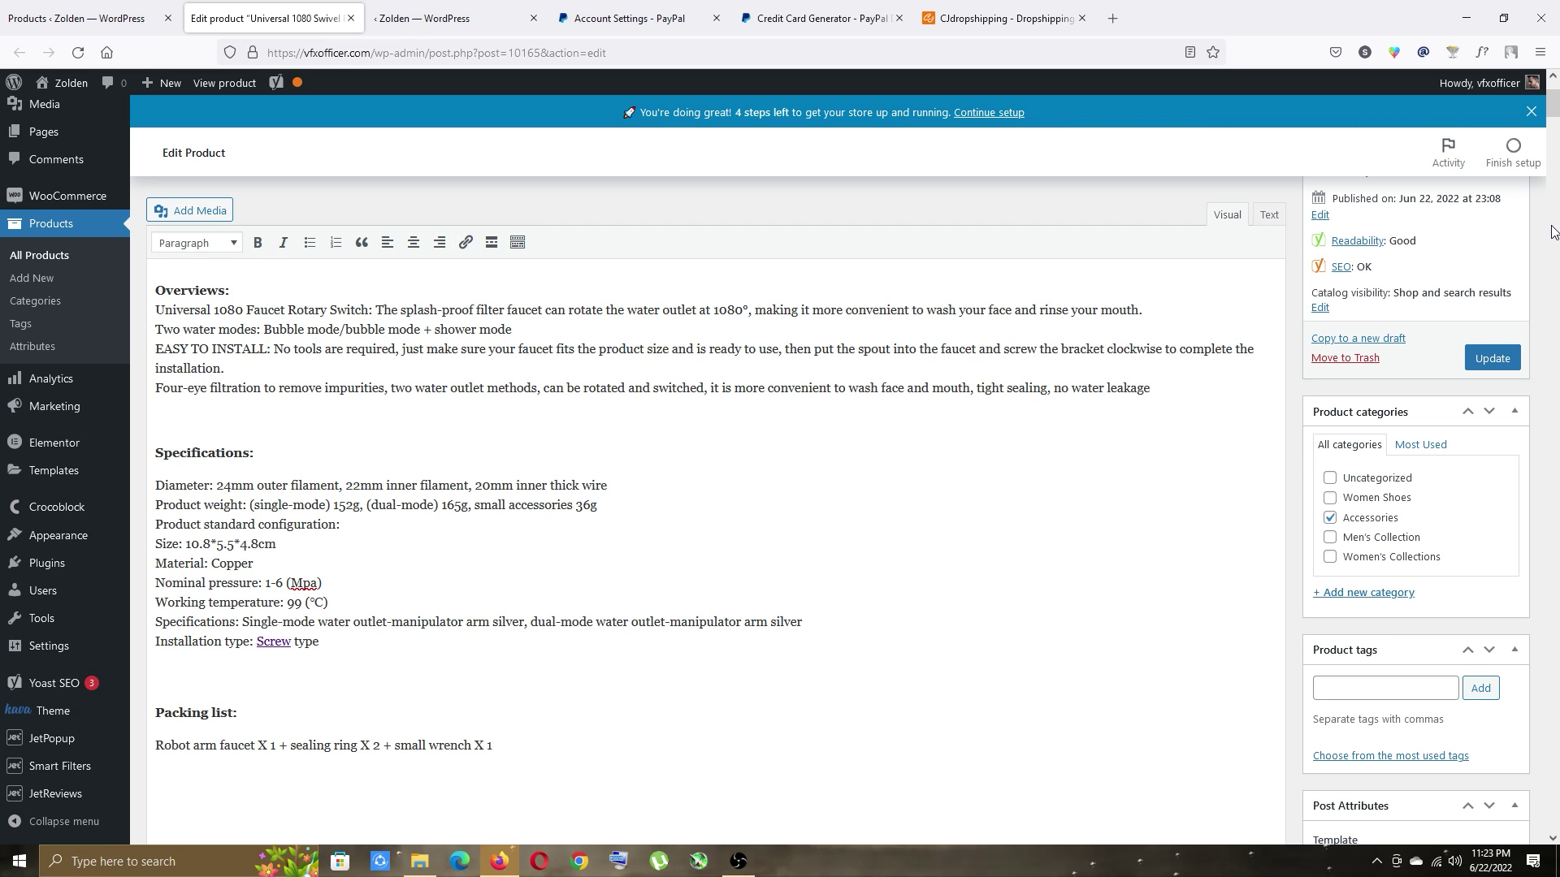
{"action": "left_click_drag", "start_coordinate": [1552, 106], "coordinate": [1553, 731]}
{"action": "scroll", "coordinate": [888, 523], "scroll_direction": "down", "scroll_amount": 4}
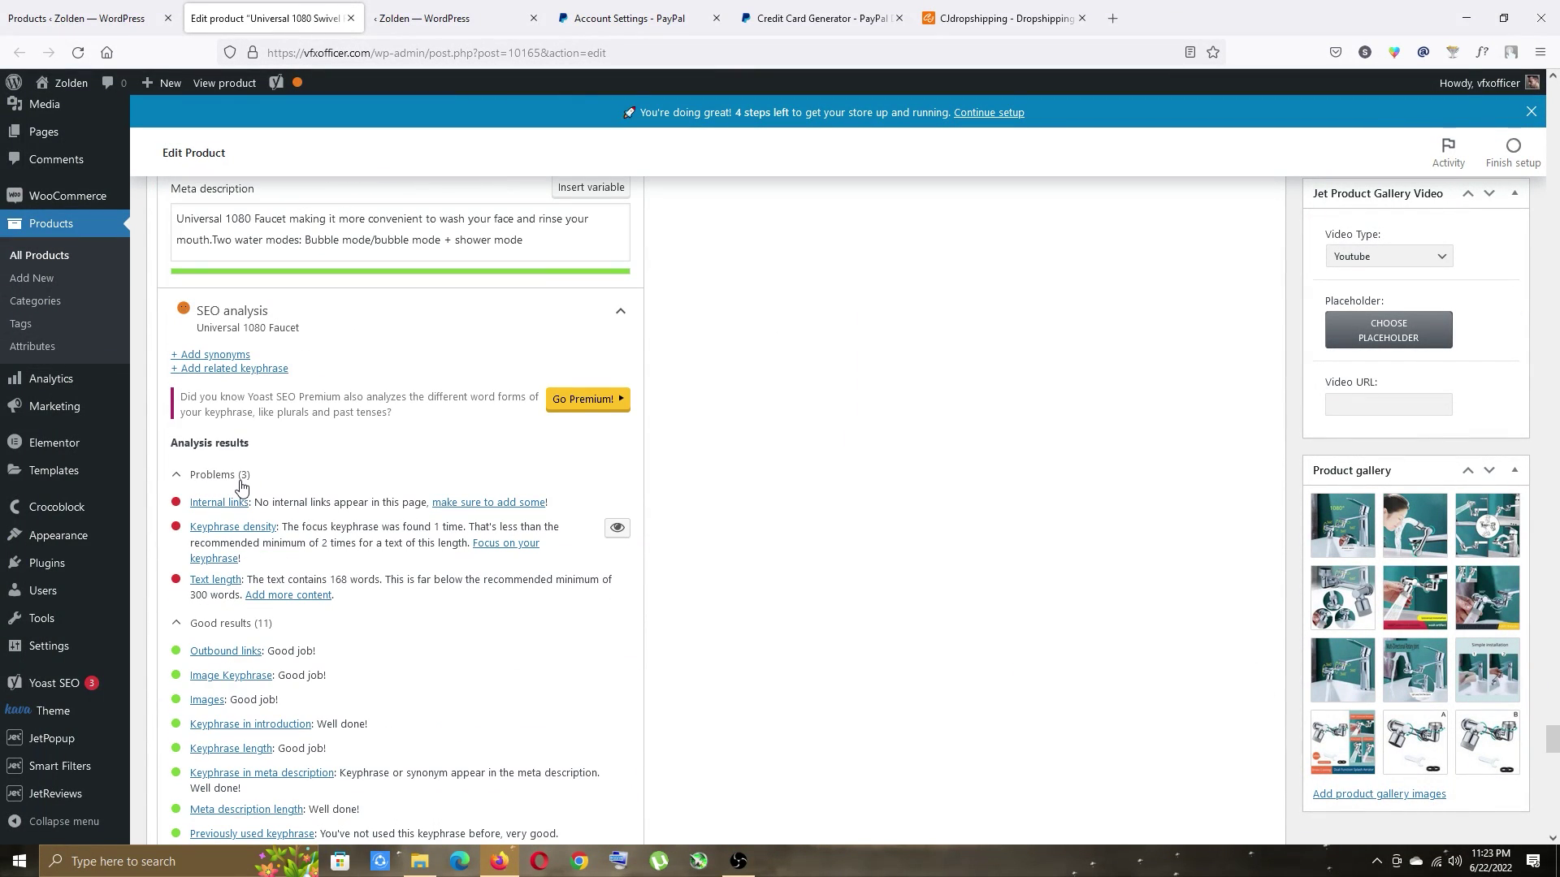
{"action": "left_click_drag", "start_coordinate": [1553, 741], "coordinate": [1555, 106]}
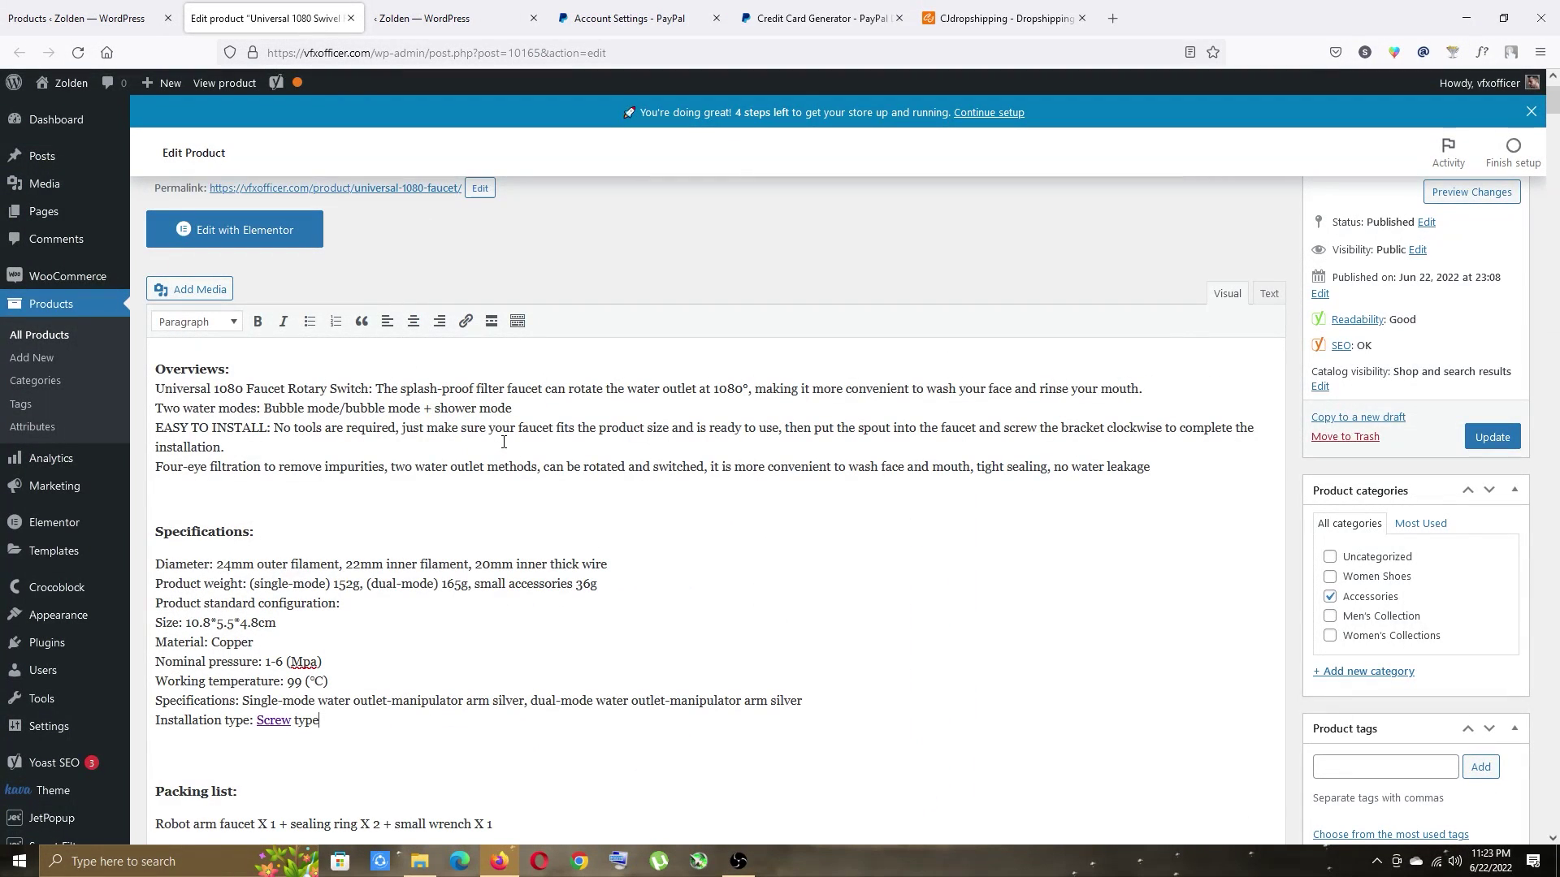
Link the phrase 'Universal 1080 Faucet Rotary Switch' to the product's own permalink.
{"action": "scroll", "coordinate": [504, 441], "scroll_direction": "up", "scroll_amount": 2}
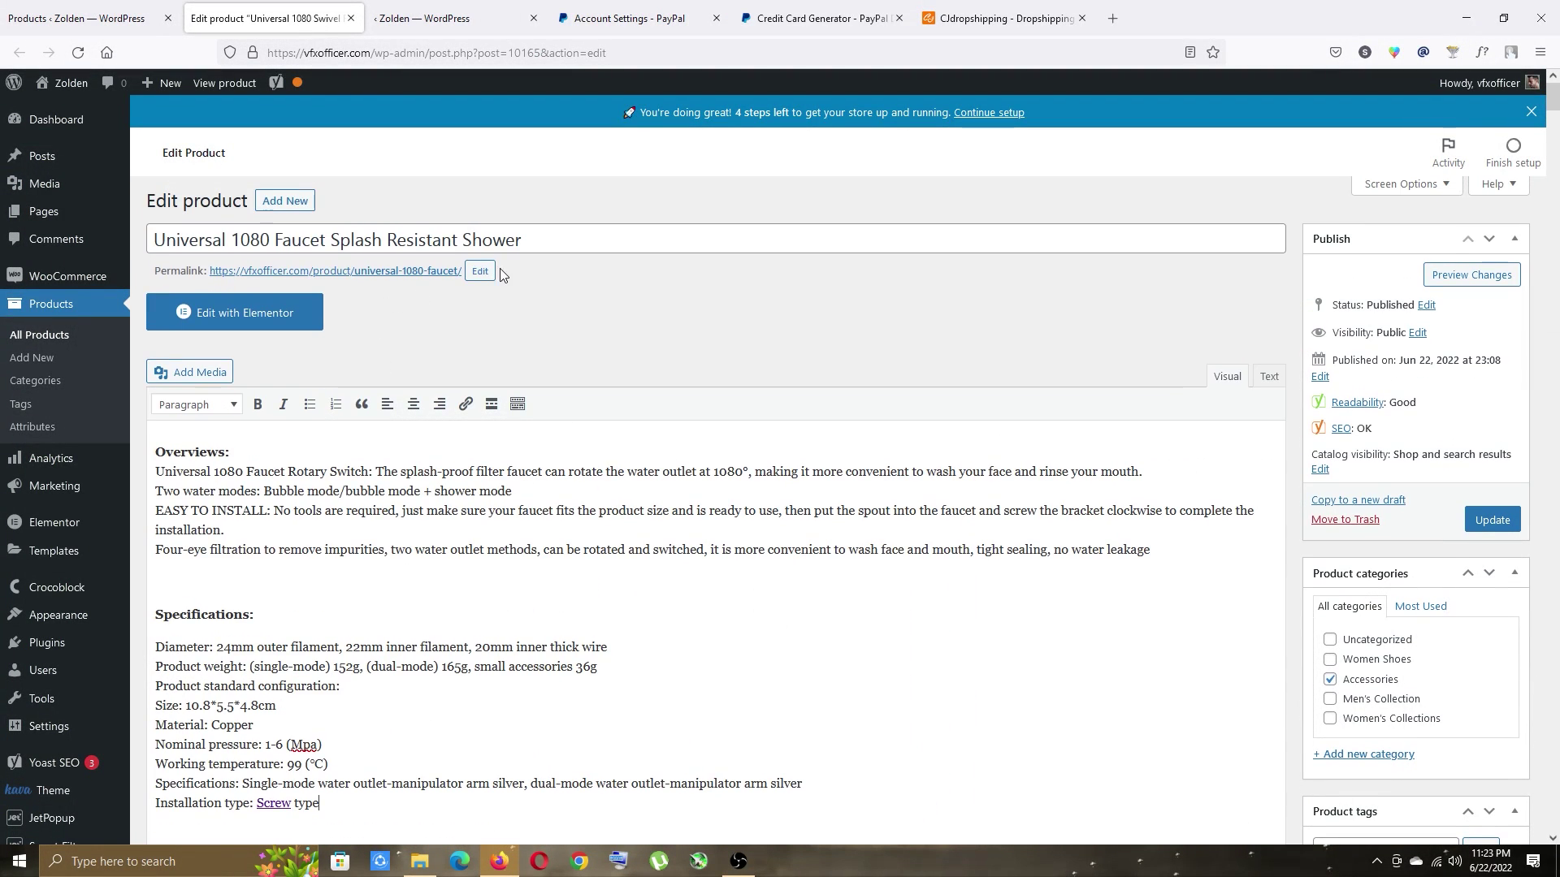
{"action": "right_click", "coordinate": [417, 272]}
{"action": "left_click", "coordinate": [449, 435]}
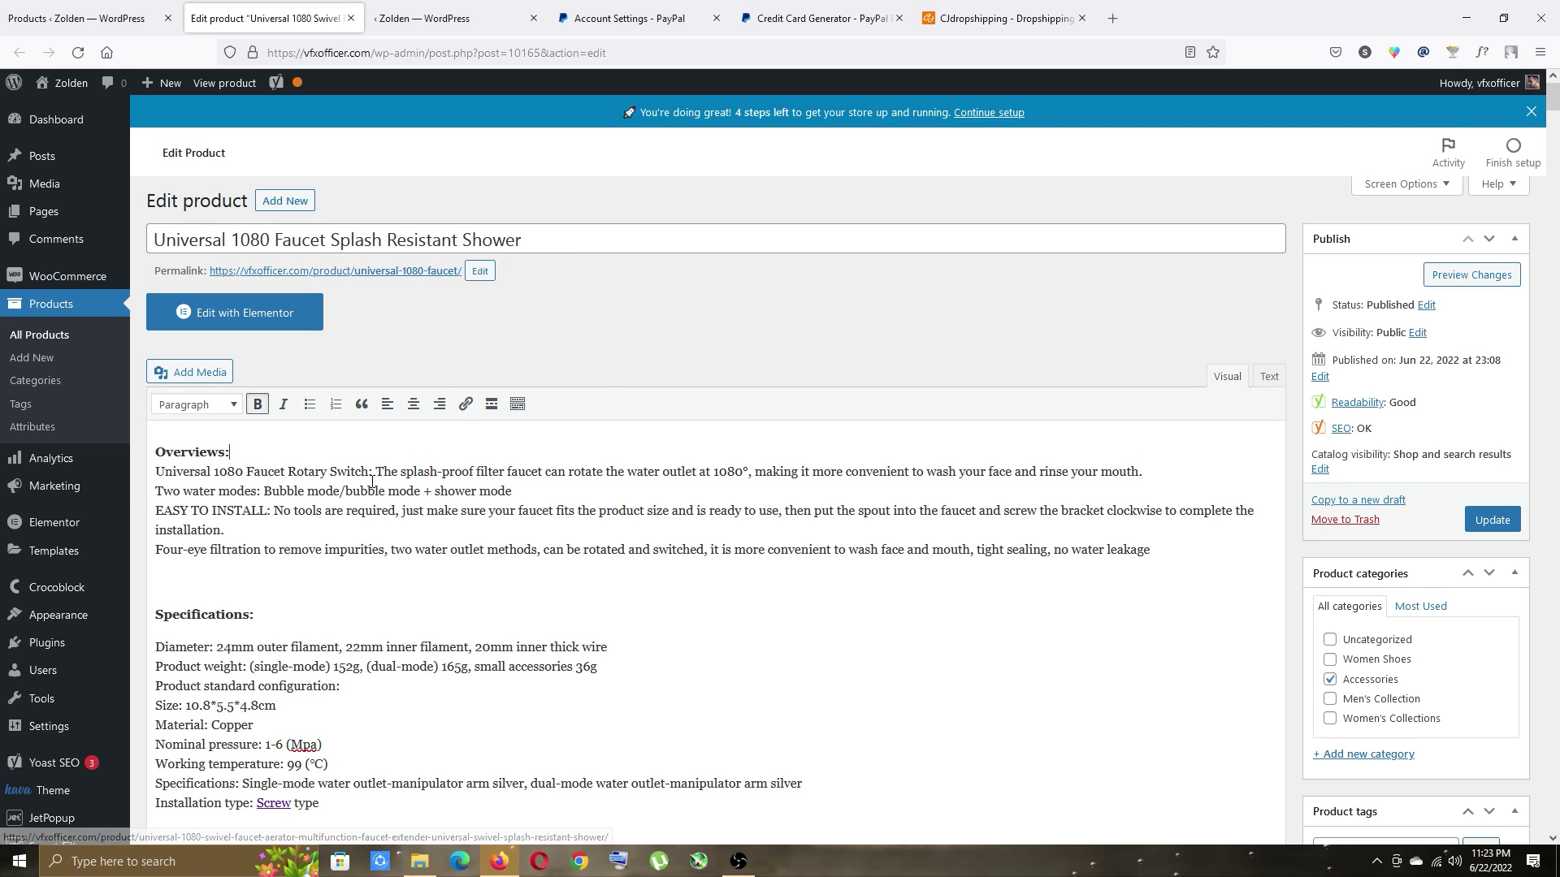
{"action": "left_click", "coordinate": [368, 471]}
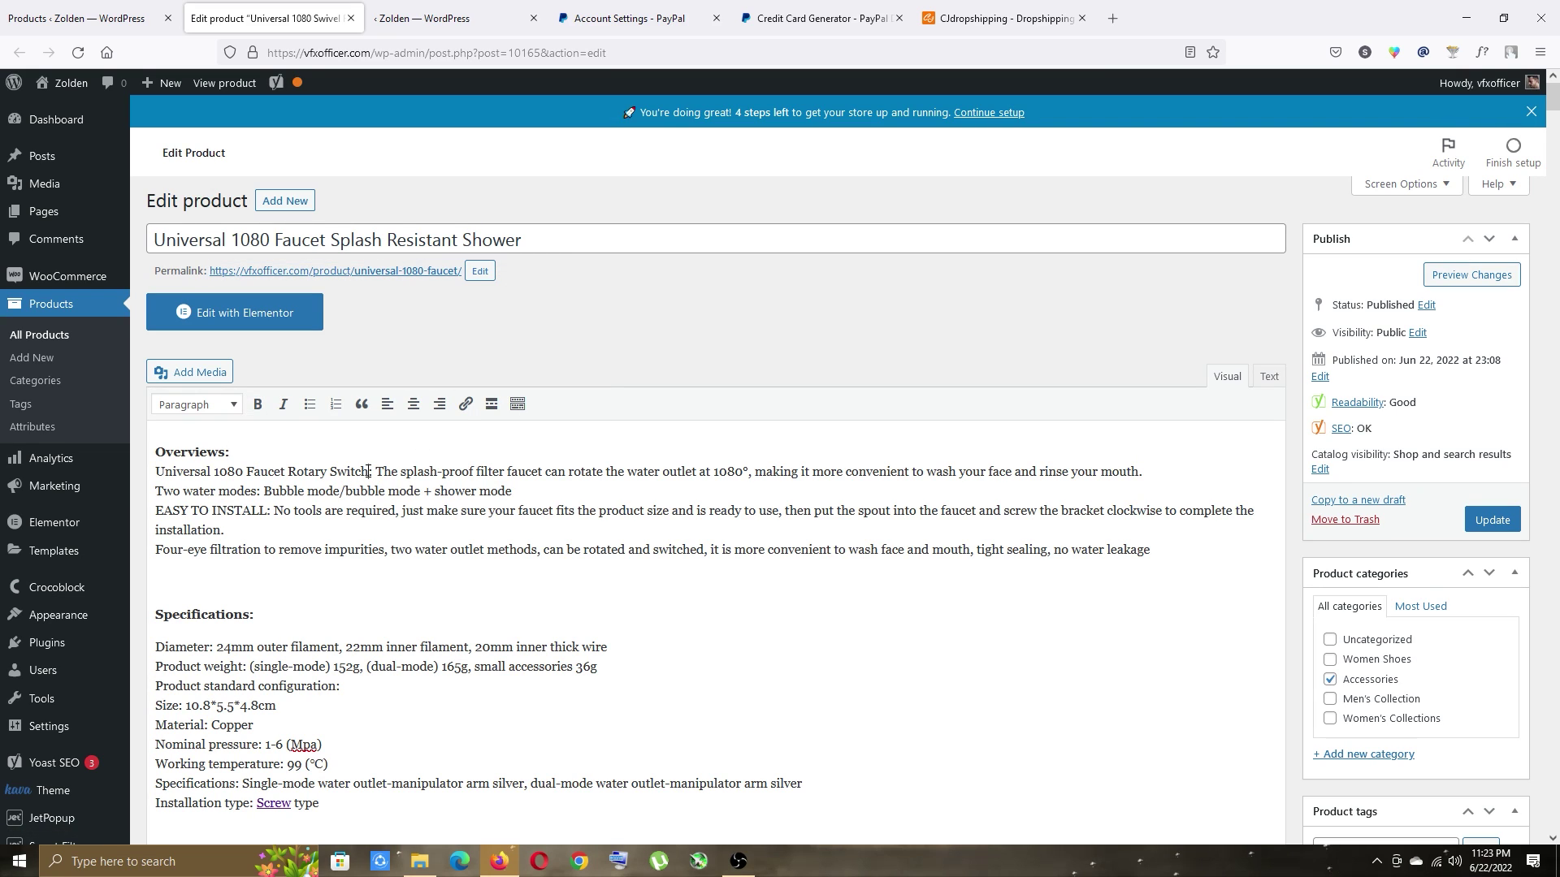
{"action": "key", "text": "shift+Home"}
{"action": "key", "text": "ctrl+k"}
{"action": "key", "text": "ctrl+v"}
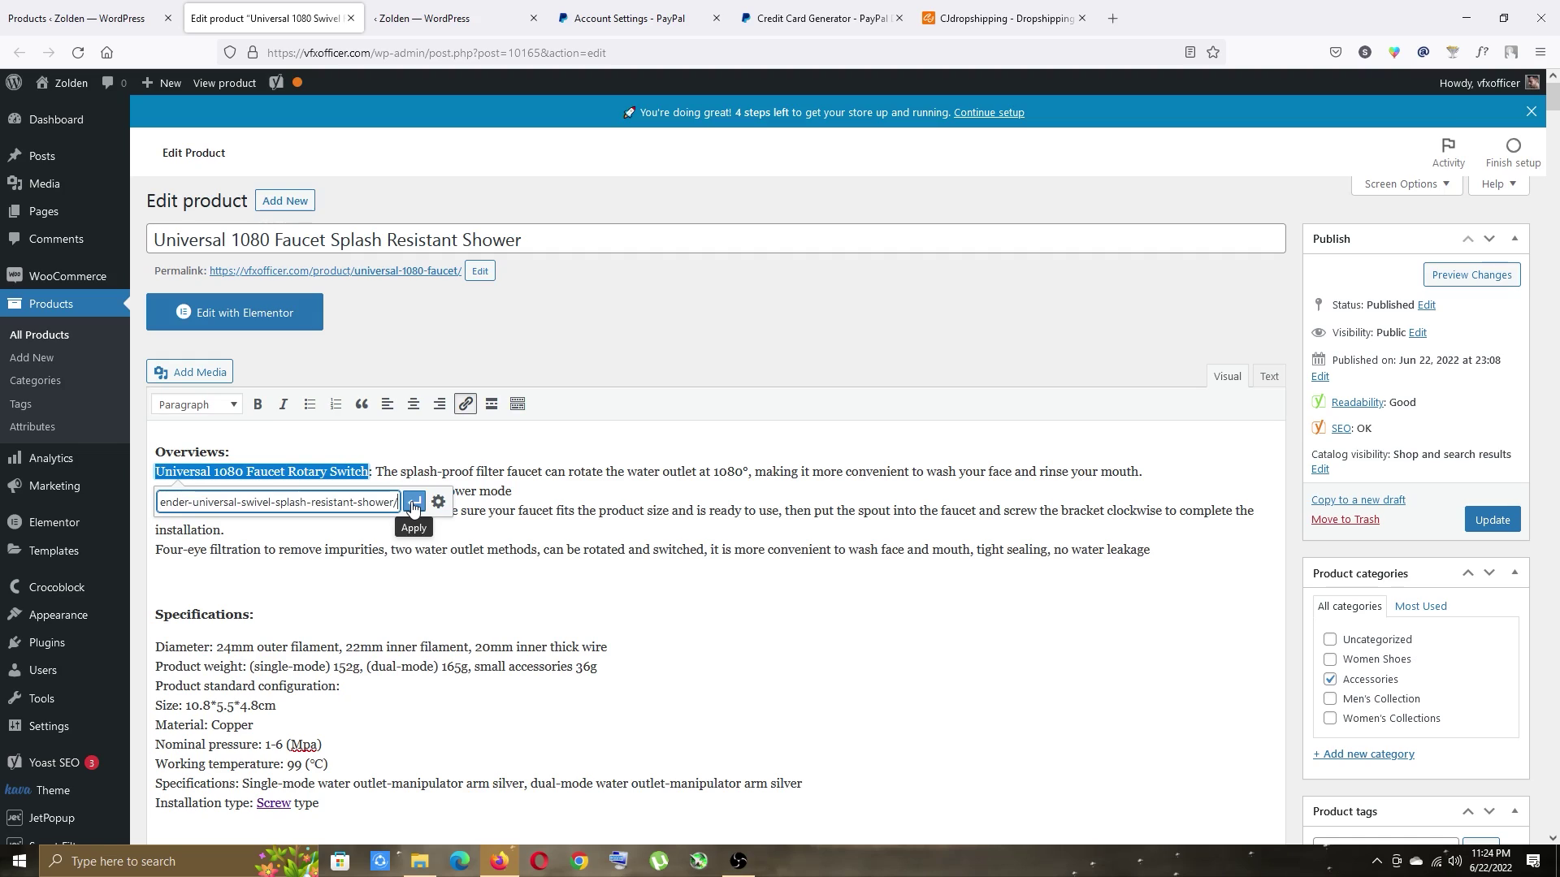
{"action": "key", "text": "Return"}
{"action": "left_click_drag", "start_coordinate": [1552, 102], "coordinate": [1552, 751]}
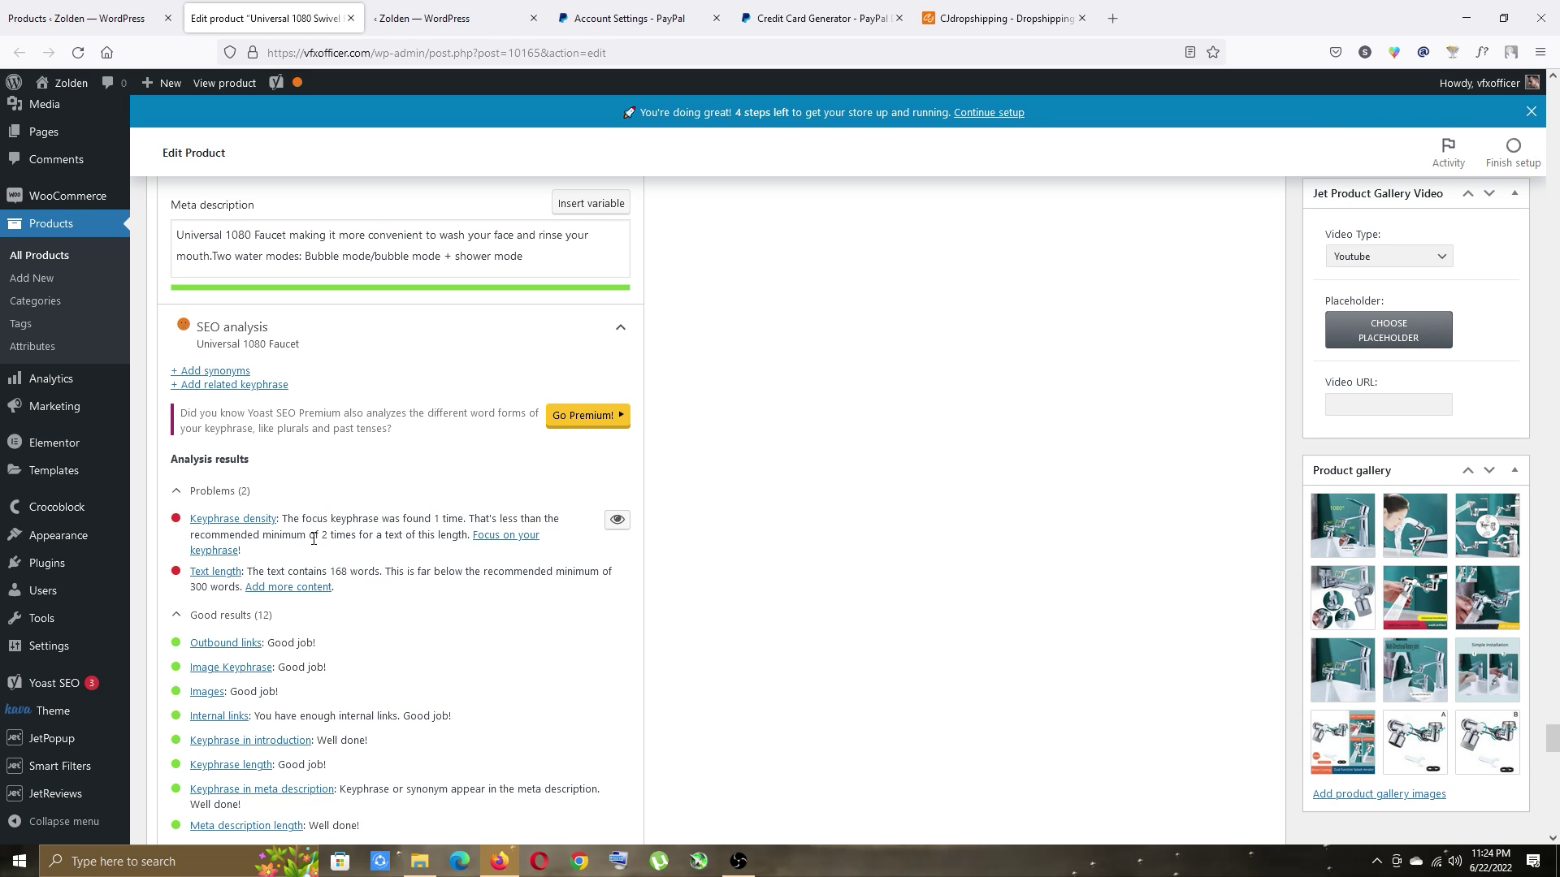
Copy the focus keyphrase and insert 'Universal 1080 Faucet,' at the start of the packing list.
{"action": "scroll", "coordinate": [341, 504], "scroll_direction": "up", "scroll_amount": 8}
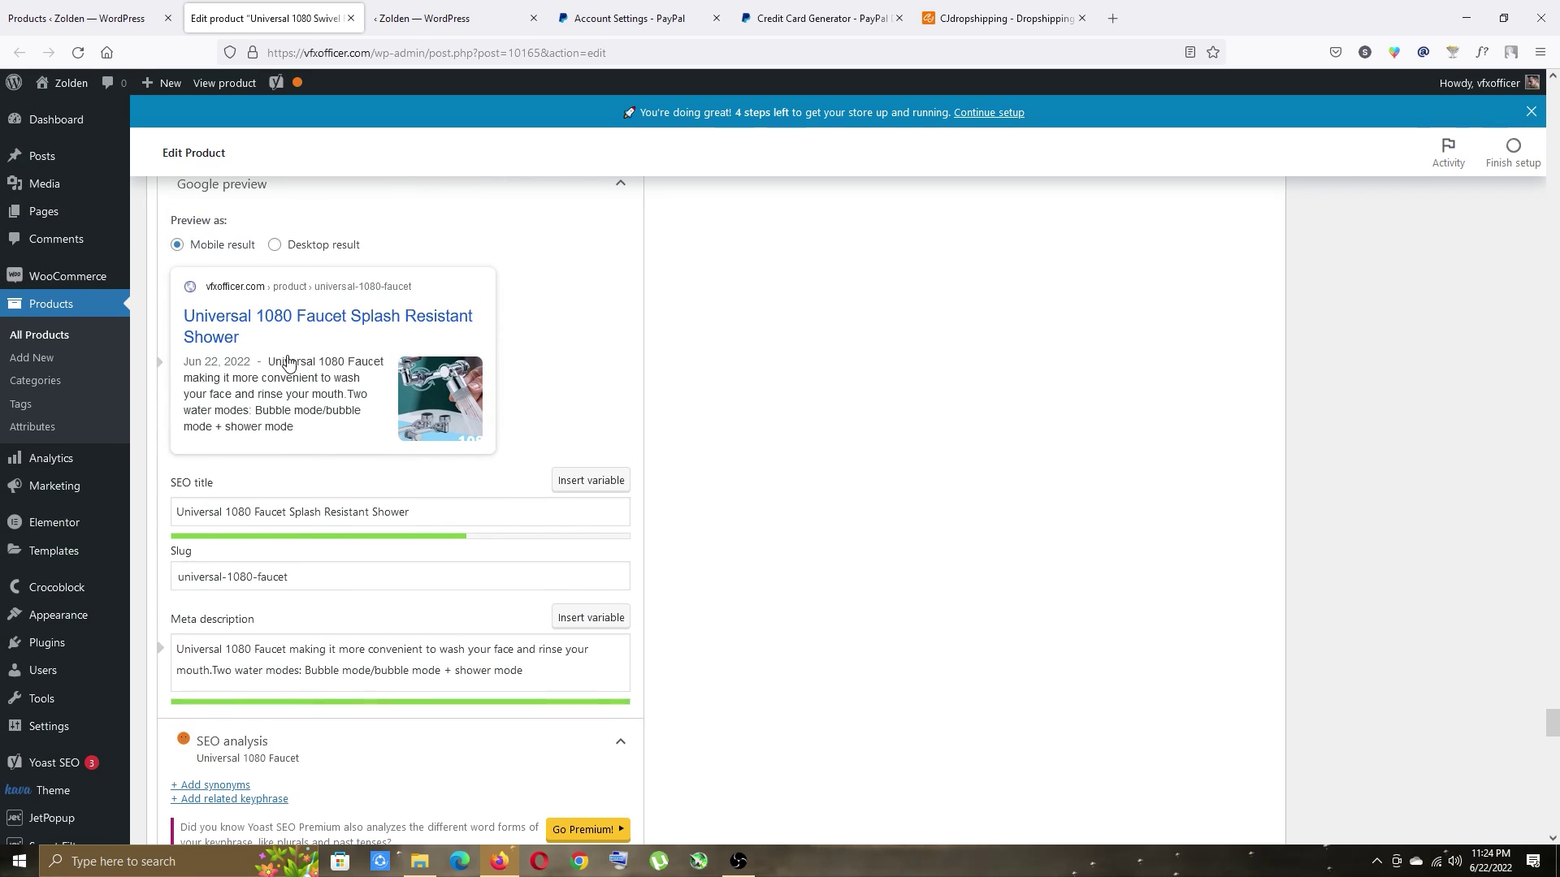
{"action": "left_click", "coordinate": [289, 341]}
{"action": "key", "text": "ctrl+a"}
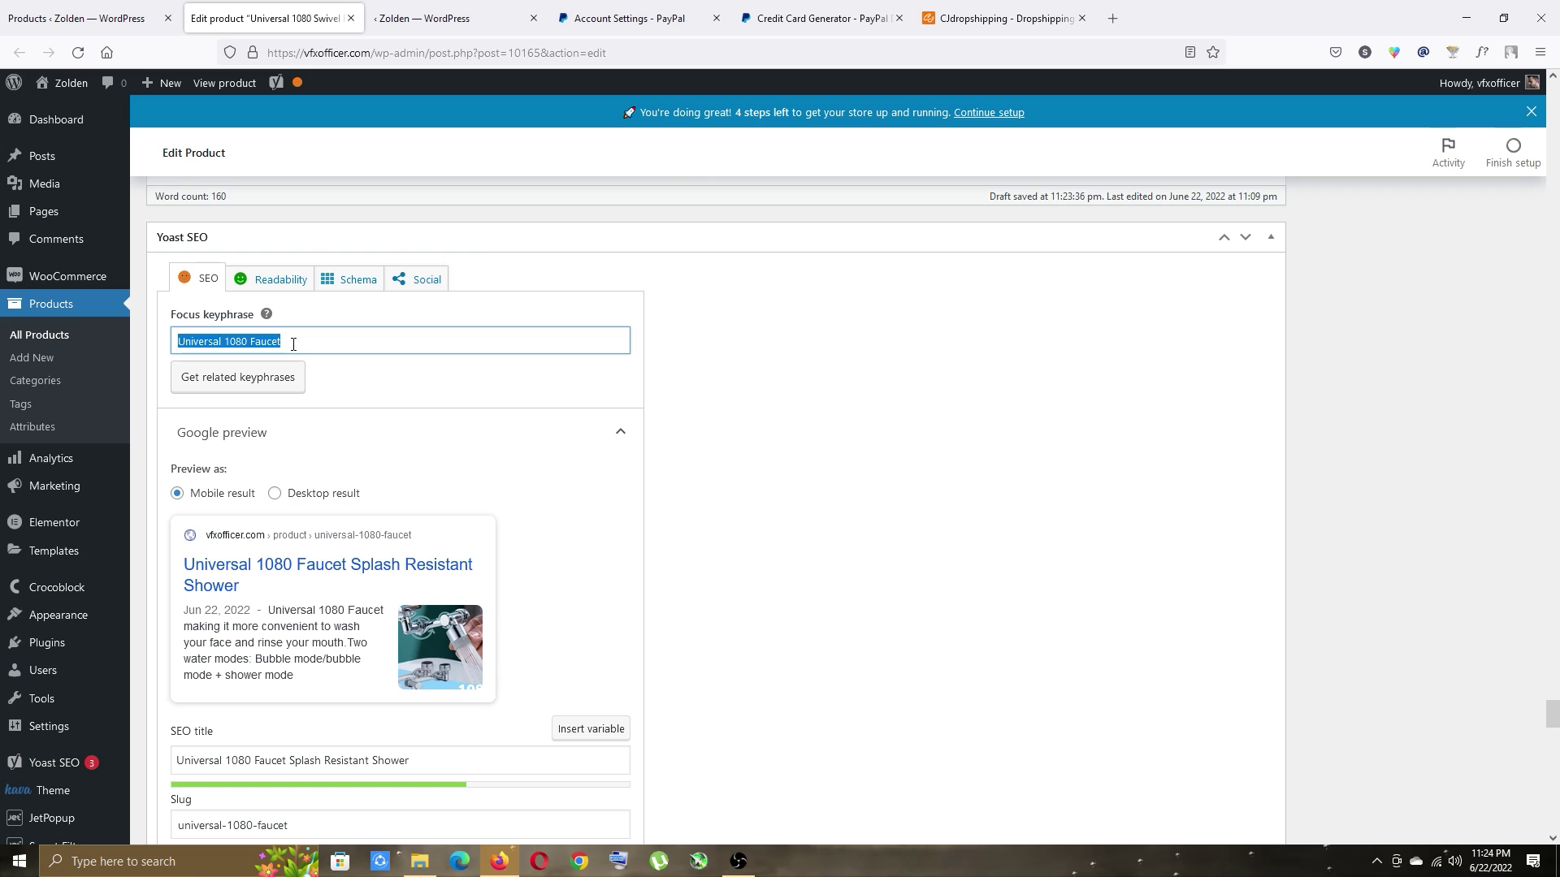
{"action": "left_click", "coordinate": [1159, 473]}
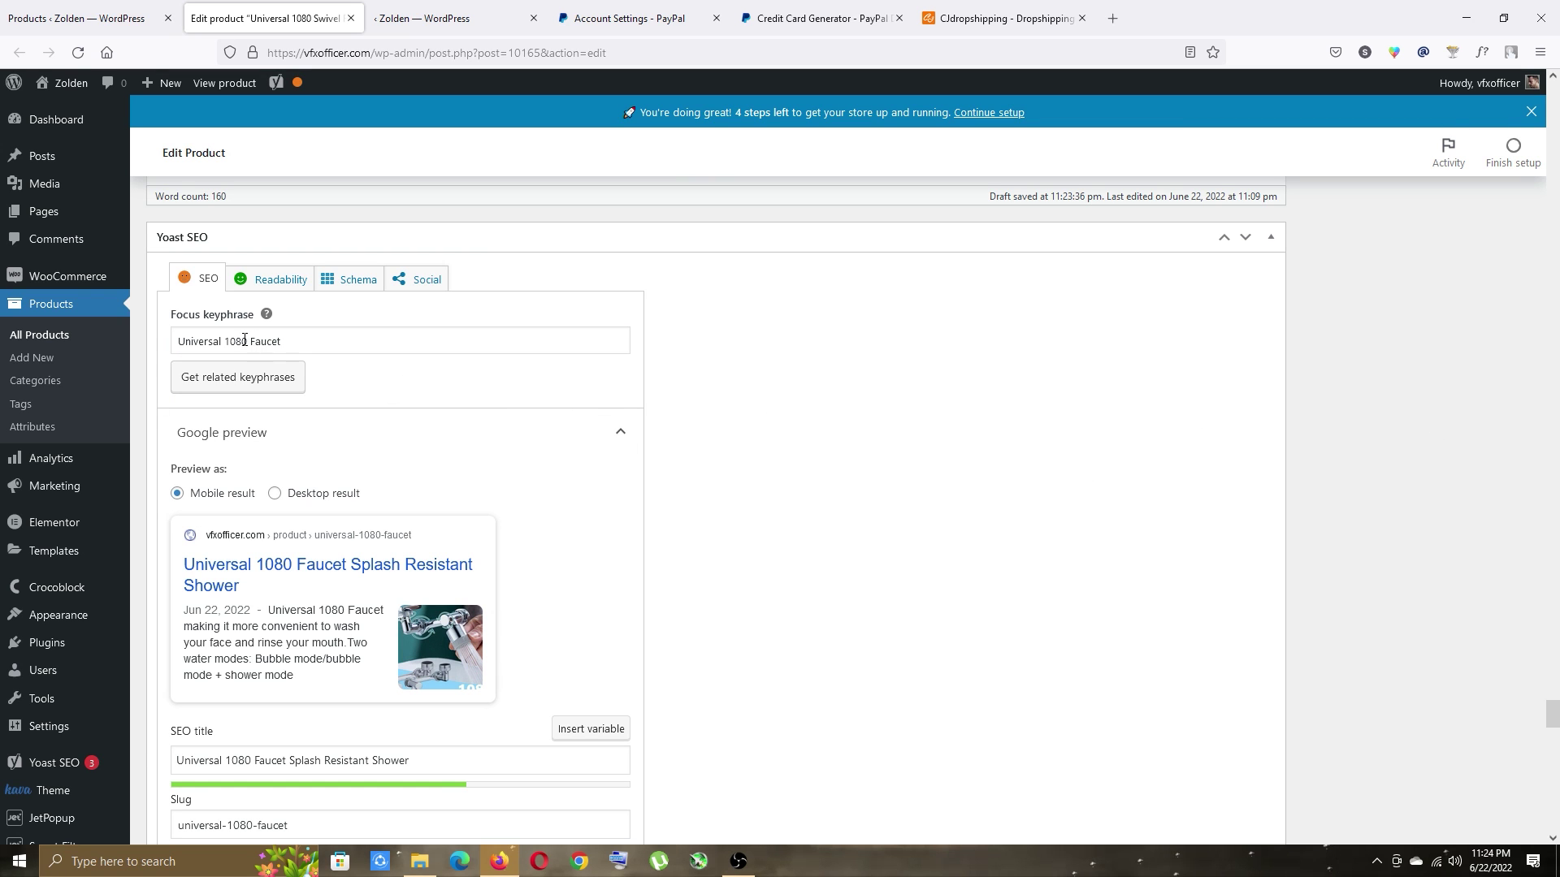
{"action": "left_click_drag", "start_coordinate": [1551, 714], "coordinate": [1552, 104]}
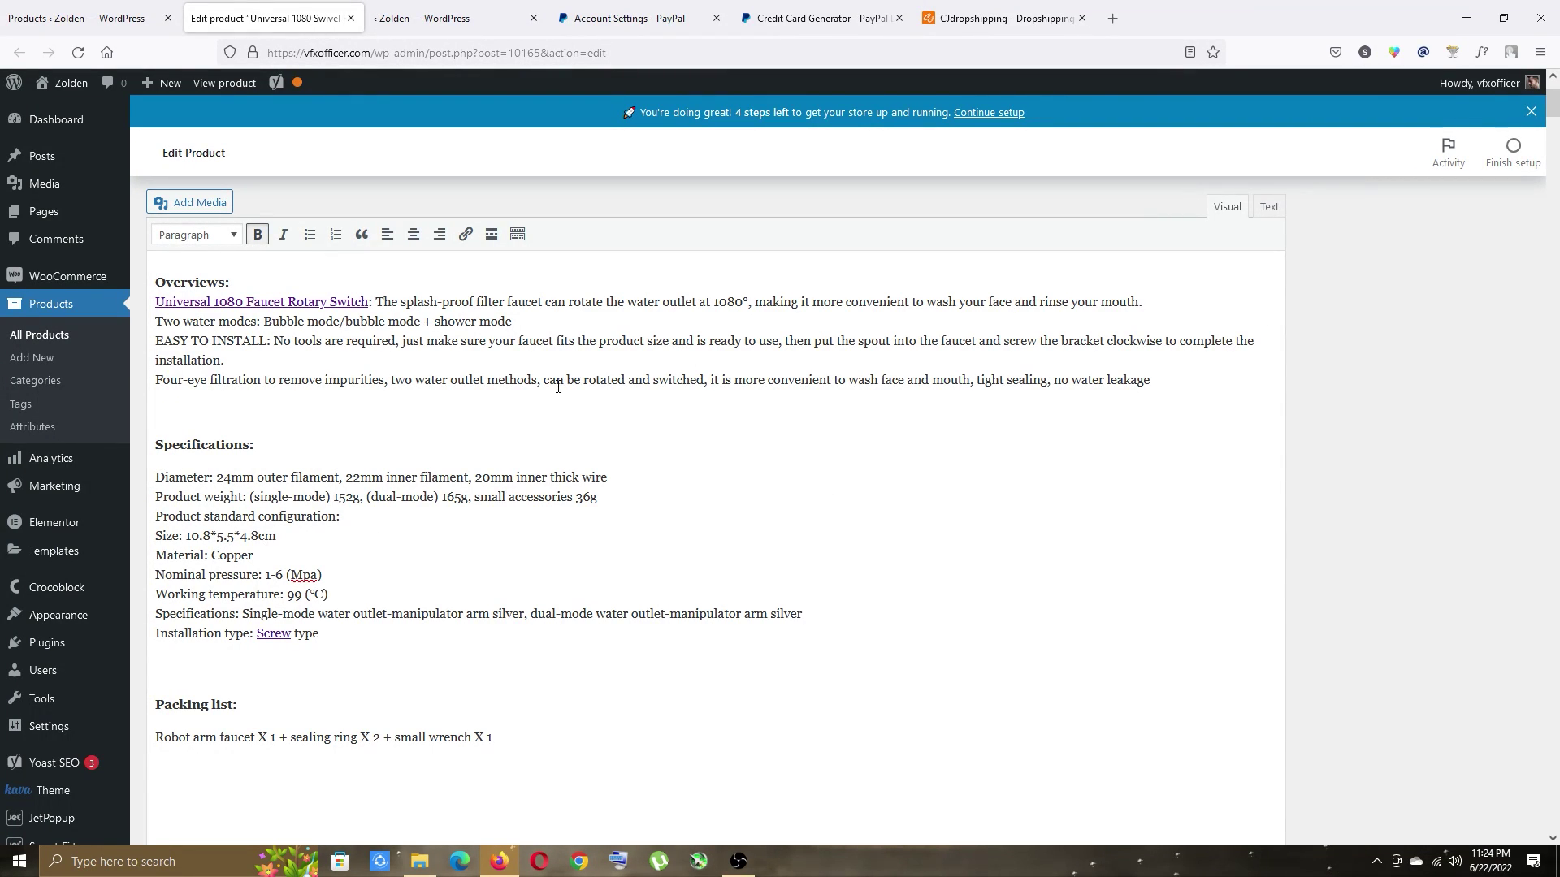
{"action": "left_click", "coordinate": [157, 737]}
{"action": "key", "text": "ctrl+v"}
{"action": "type", "text": ","}
{"action": "left_click", "coordinate": [1197, 434]}
{"action": "left_click_drag", "start_coordinate": [1552, 104], "coordinate": [1558, 756]}
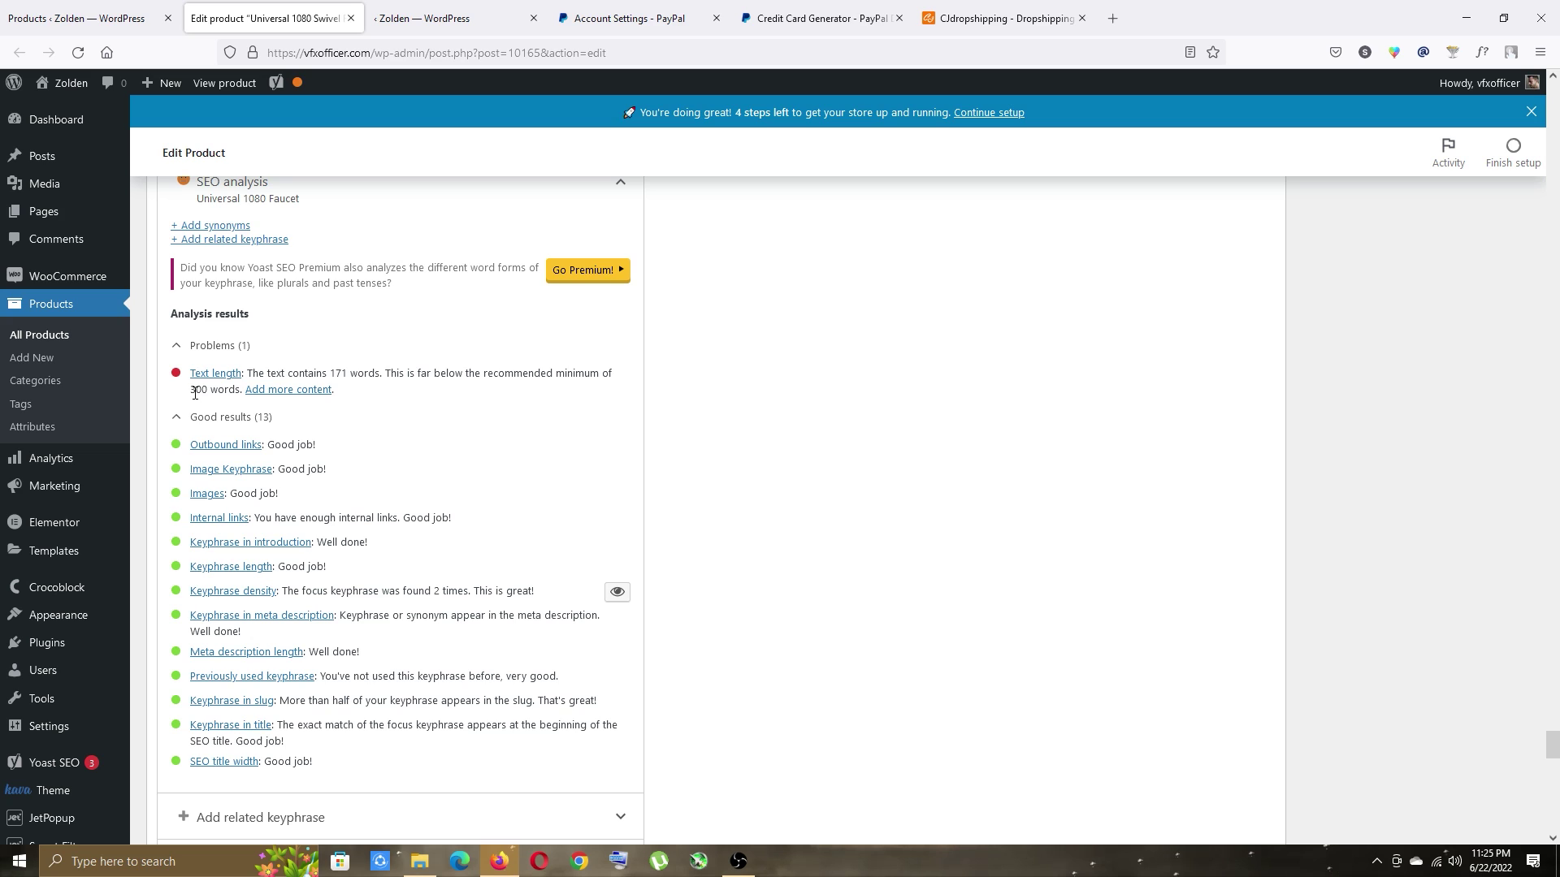
{"action": "scroll", "coordinate": [1016, 516], "scroll_direction": "up", "scroll_amount": 6}
{"action": "scroll", "coordinate": [1016, 515], "scroll_direction": "down", "scroll_amount": 3}
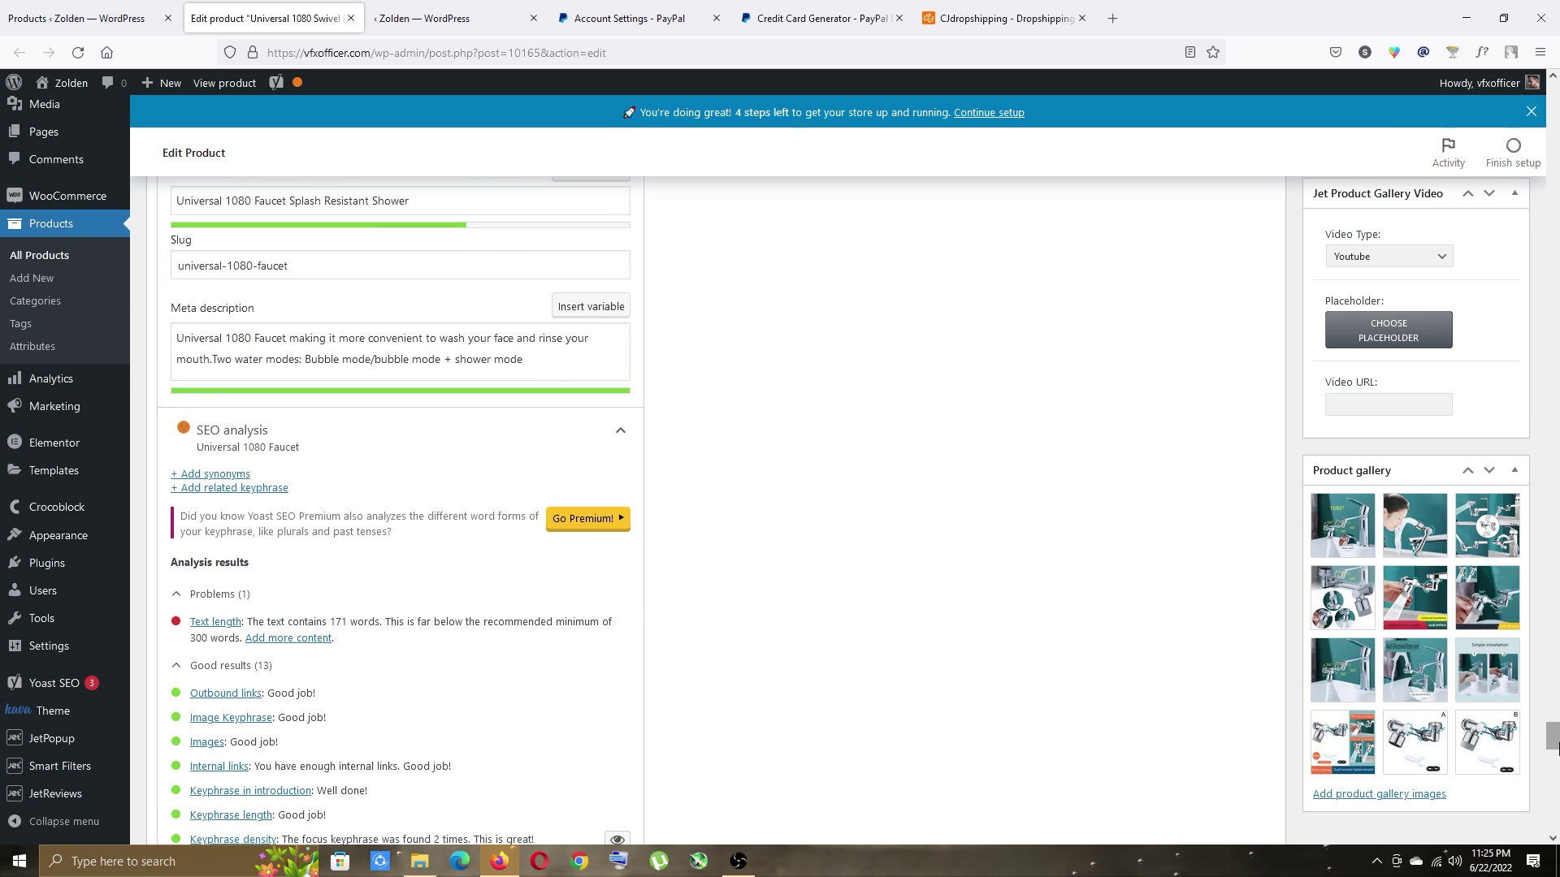
{"action": "left_click_drag", "start_coordinate": [1553, 735], "coordinate": [1553, 94]}
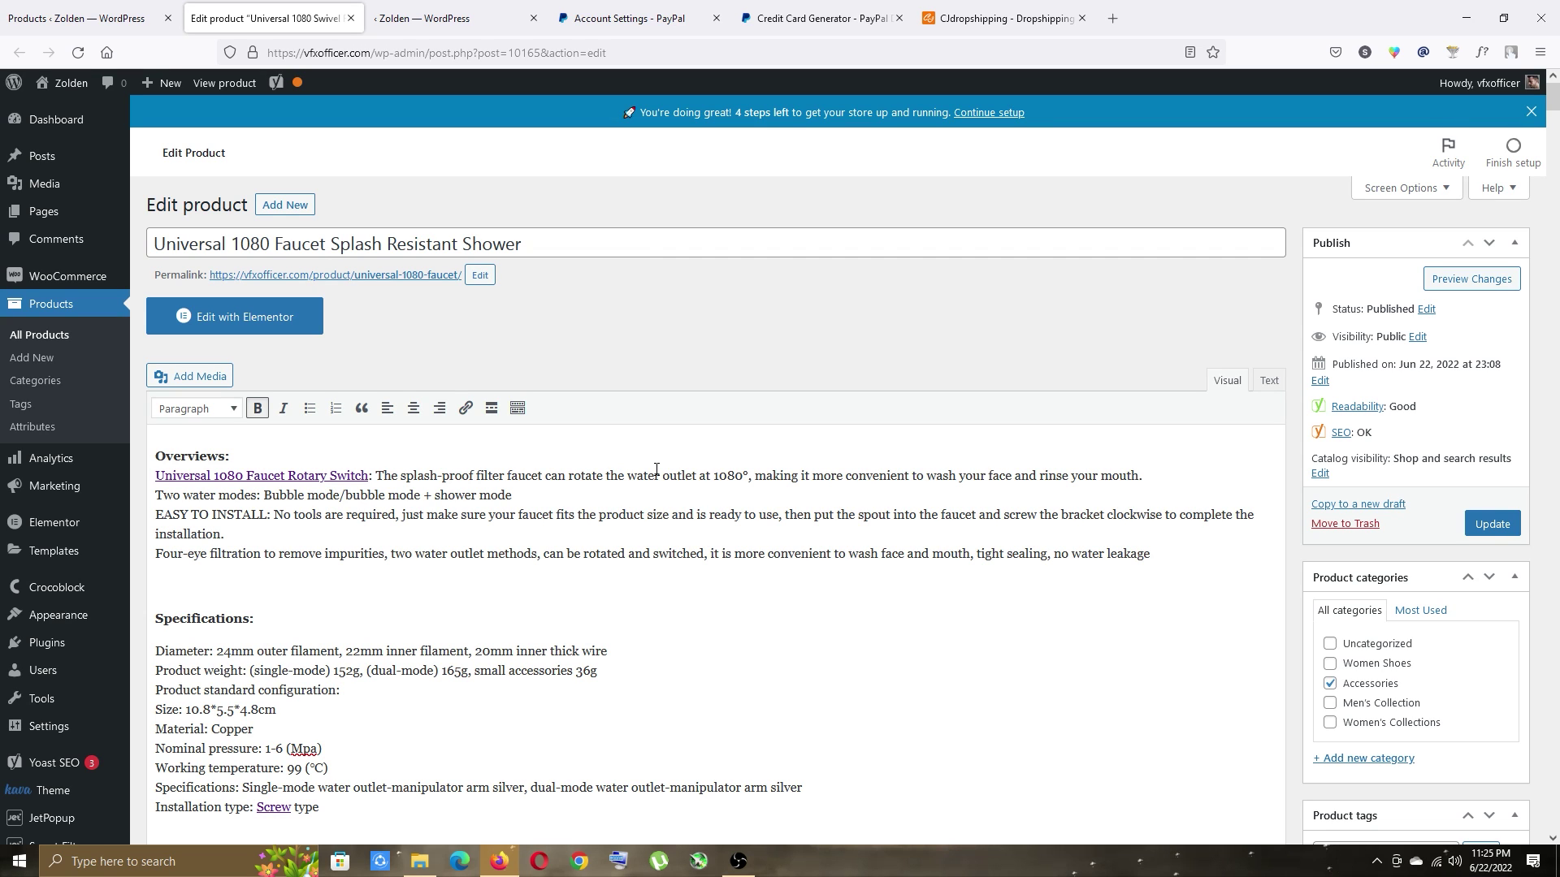
Add 'Universal 1080 Faucet' as a product tag.
{"action": "scroll", "coordinate": [1135, 476], "scroll_direction": "down", "scroll_amount": 6}
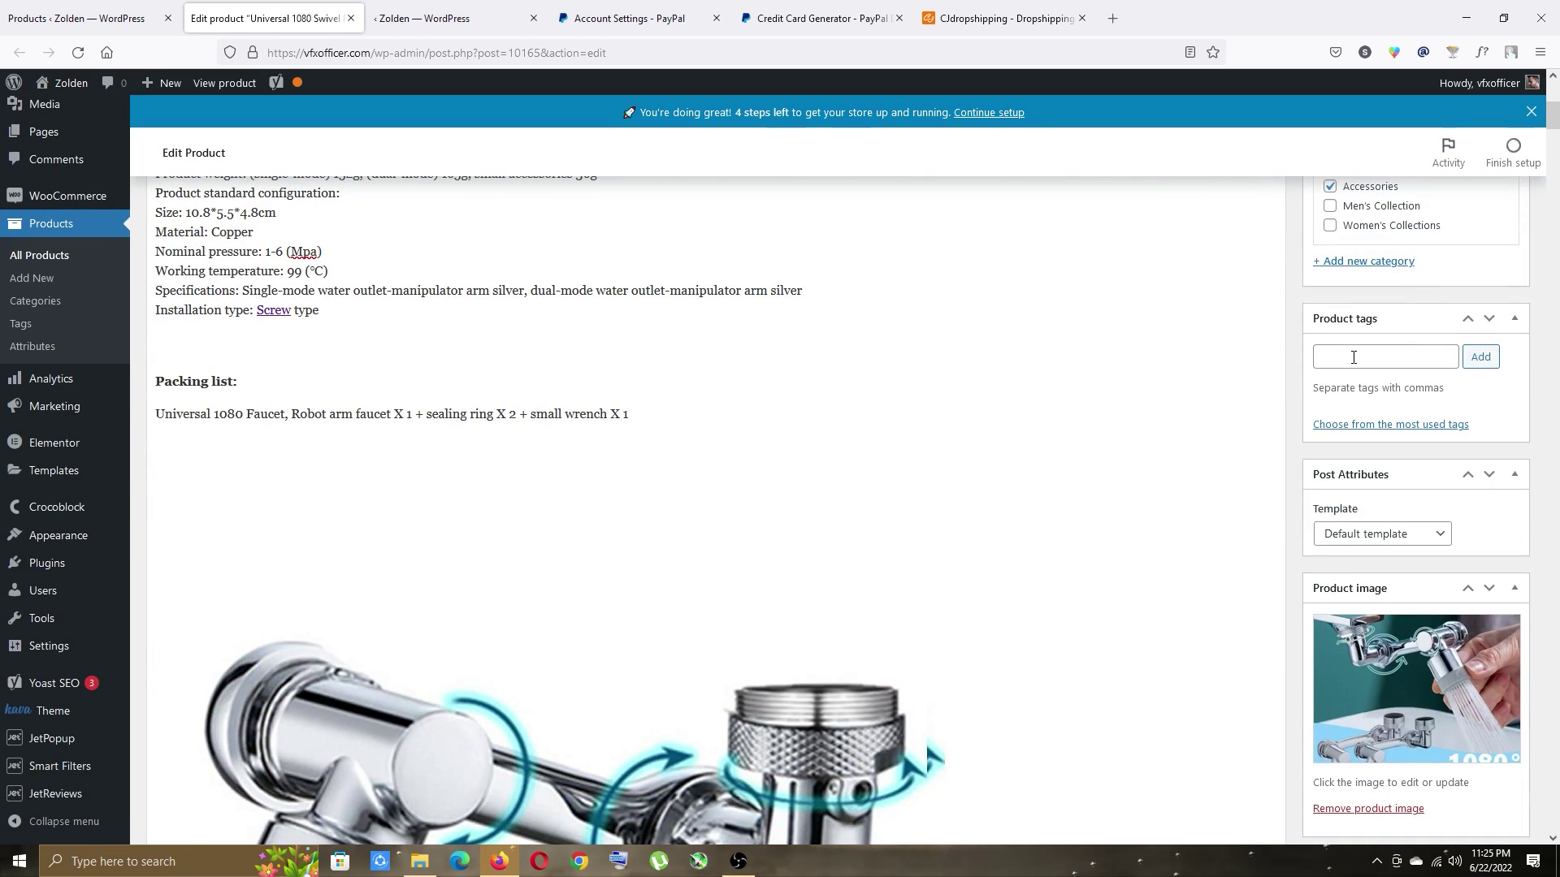
{"action": "left_click", "coordinate": [1356, 359]}
{"action": "type", "text": "Universal 1080 Faucet"}
{"action": "key", "text": "Return"}
Choose Single Product (v3) as the custom template, keeping Template Type at Default.
{"action": "scroll", "coordinate": [1294, 289], "scroll_direction": "down", "scroll_amount": 1}
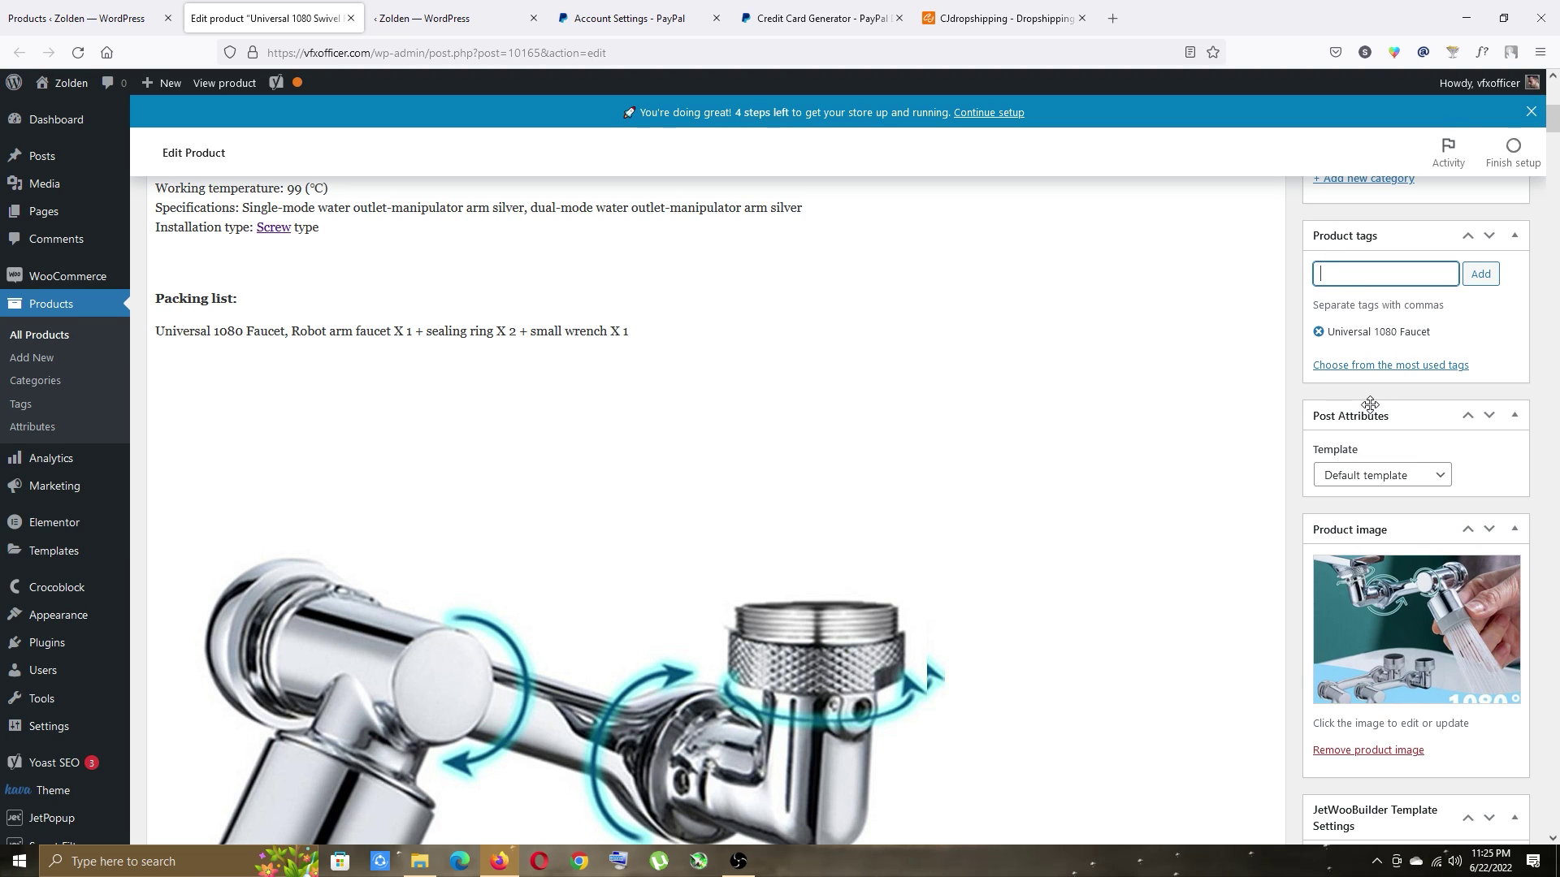
{"action": "left_click", "coordinate": [1331, 474]}
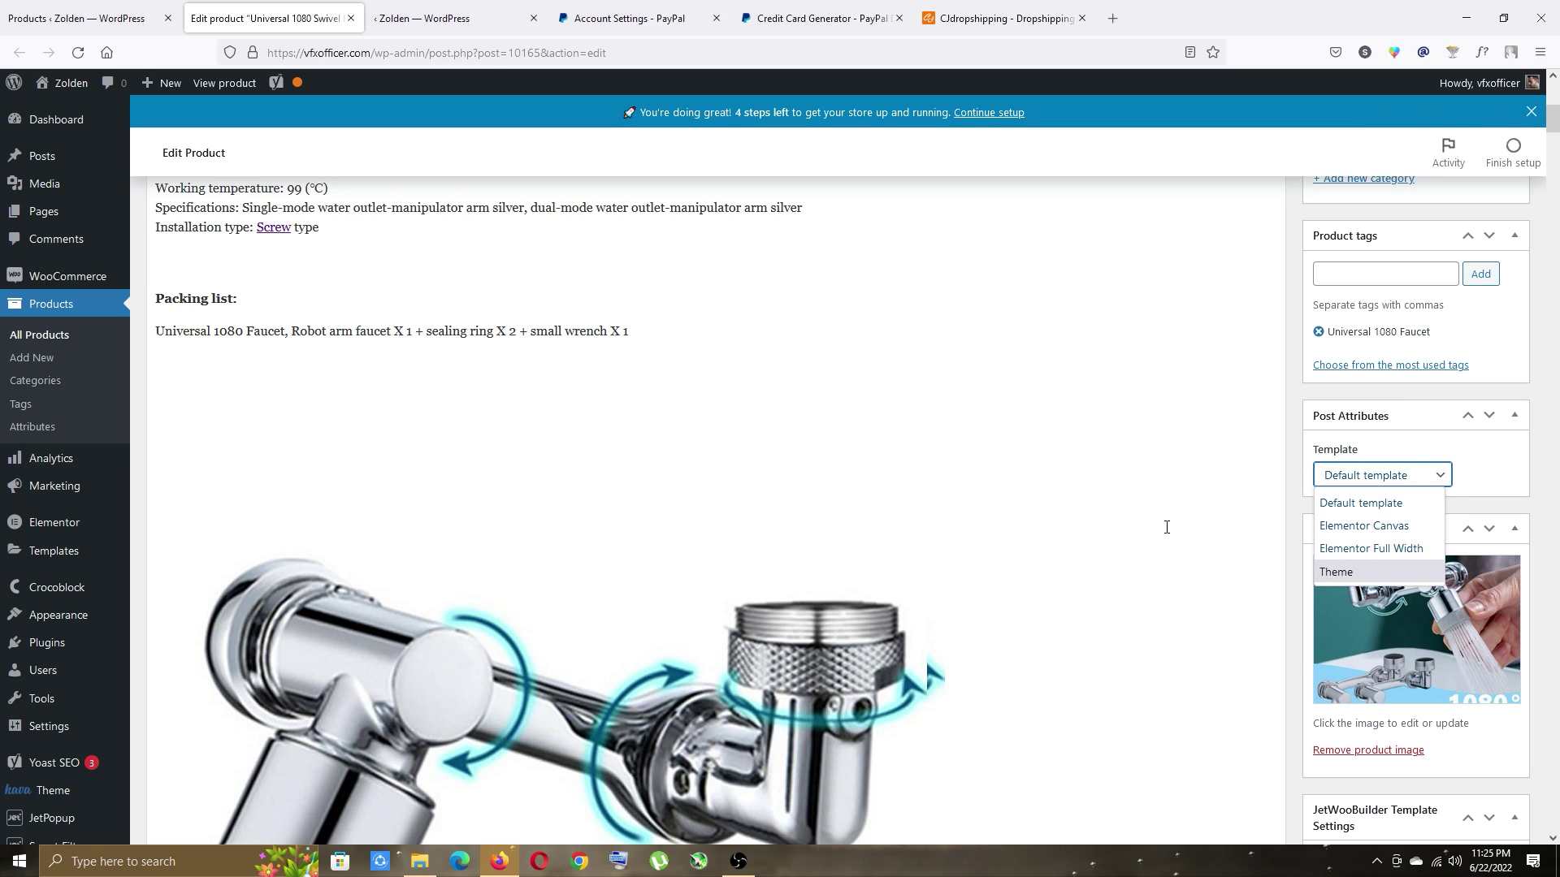
{"action": "left_click", "coordinate": [1395, 494]}
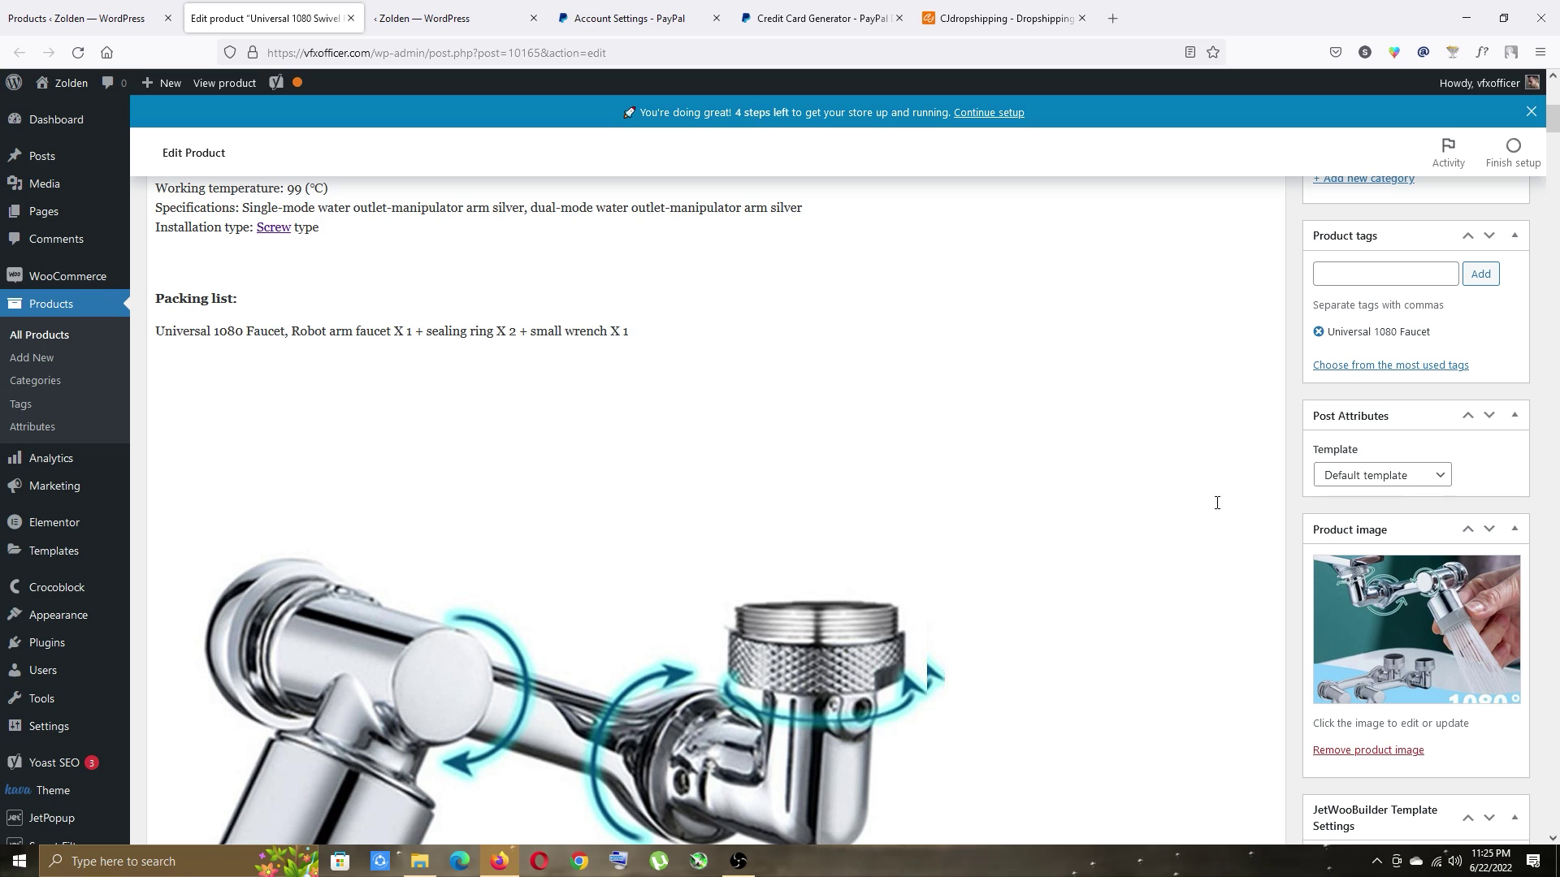
{"action": "scroll", "coordinate": [1230, 504], "scroll_direction": "down", "scroll_amount": 6}
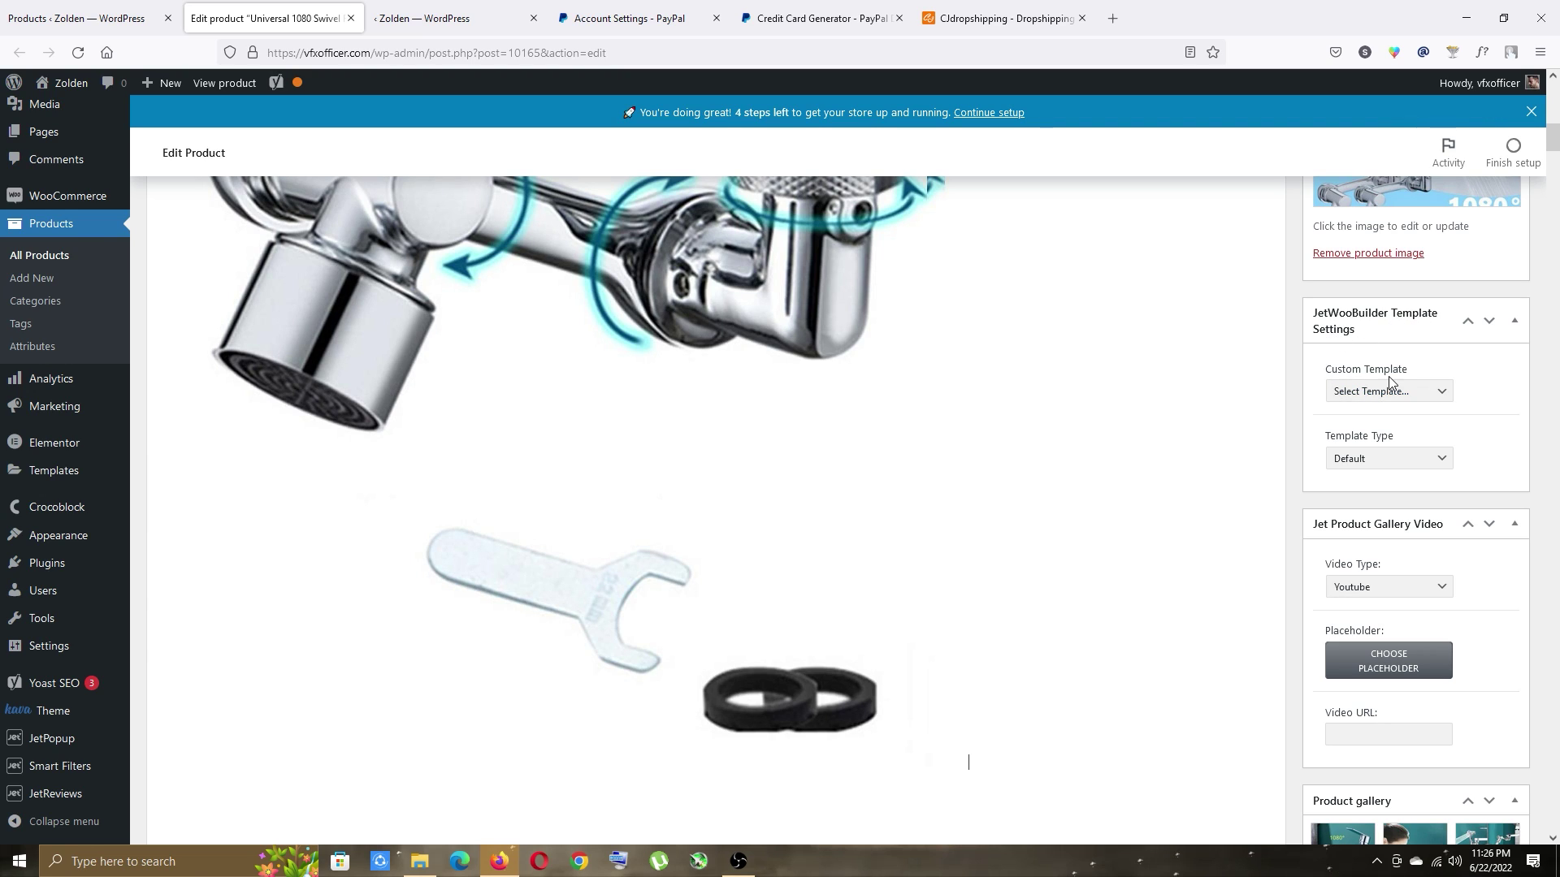
{"action": "left_click", "coordinate": [1360, 390]}
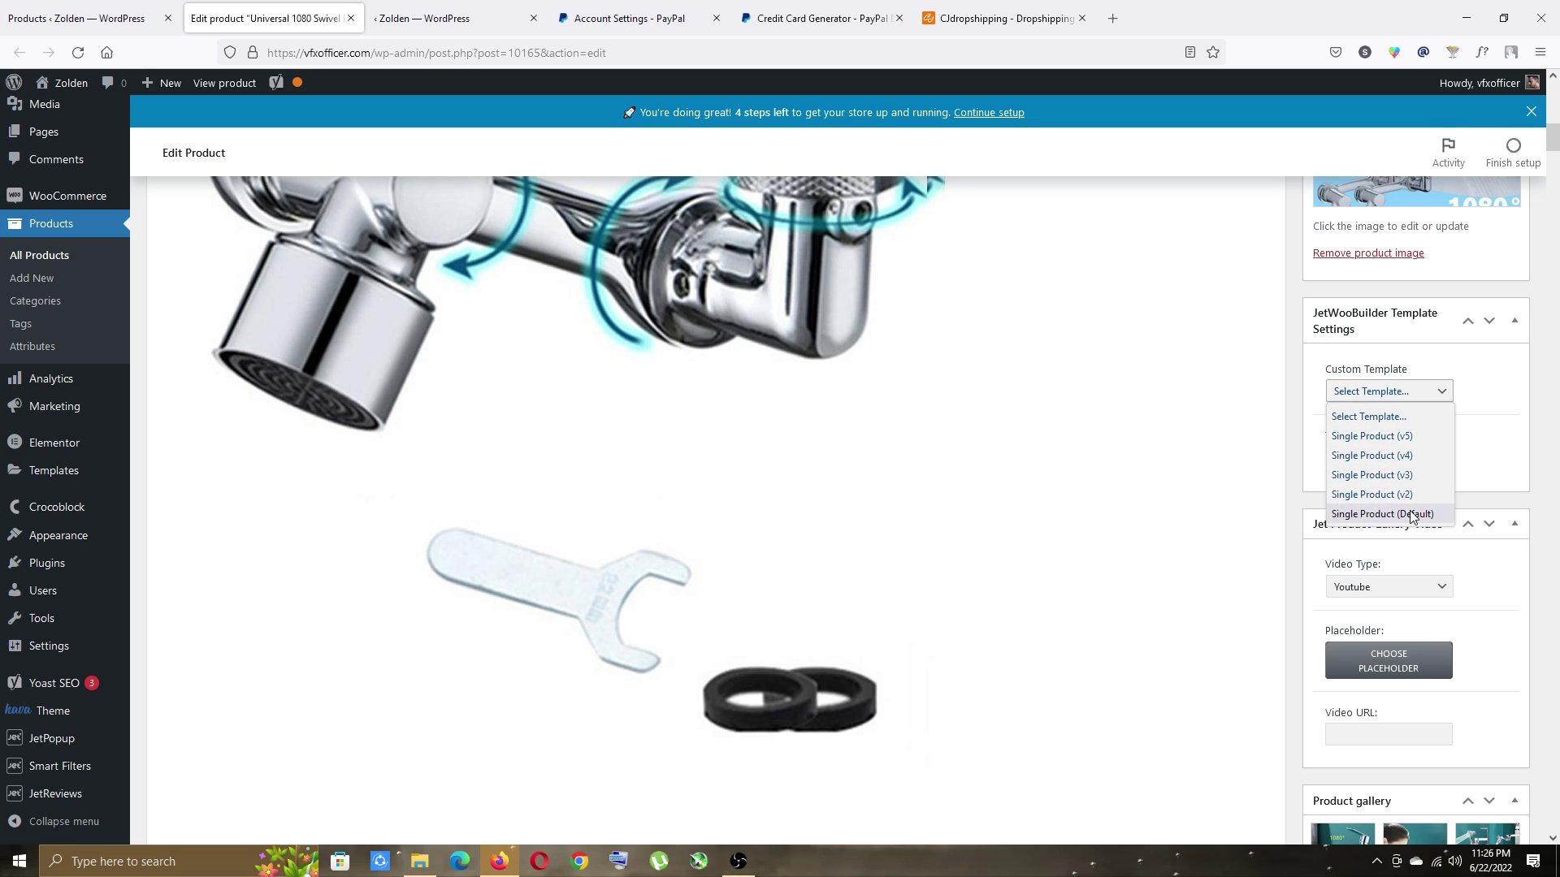
{"action": "left_click", "coordinate": [1381, 474]}
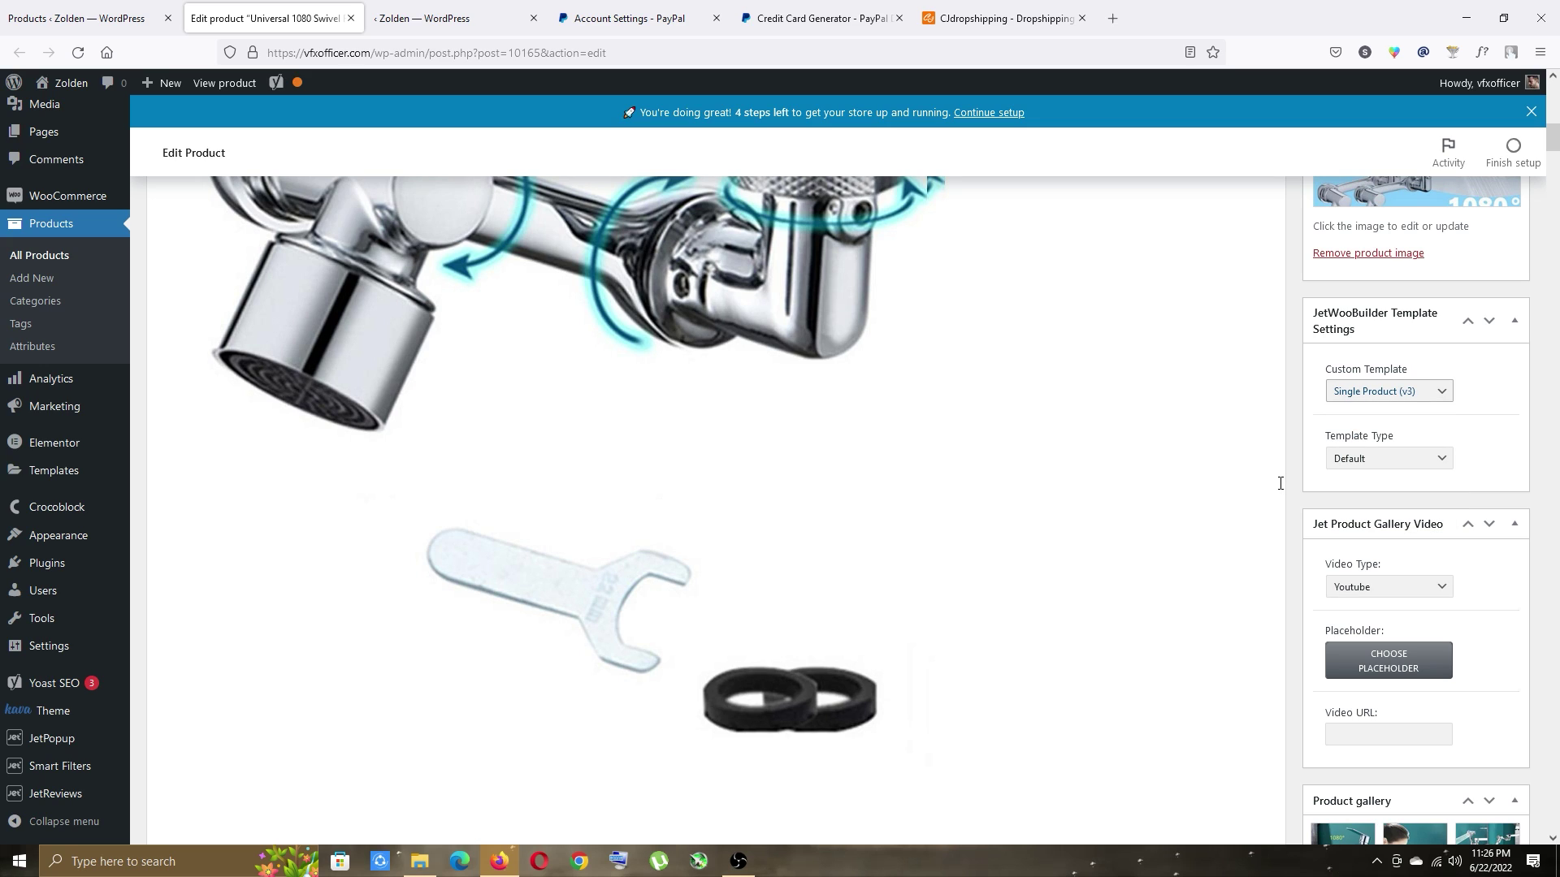
{"action": "left_click", "coordinate": [1380, 460]}
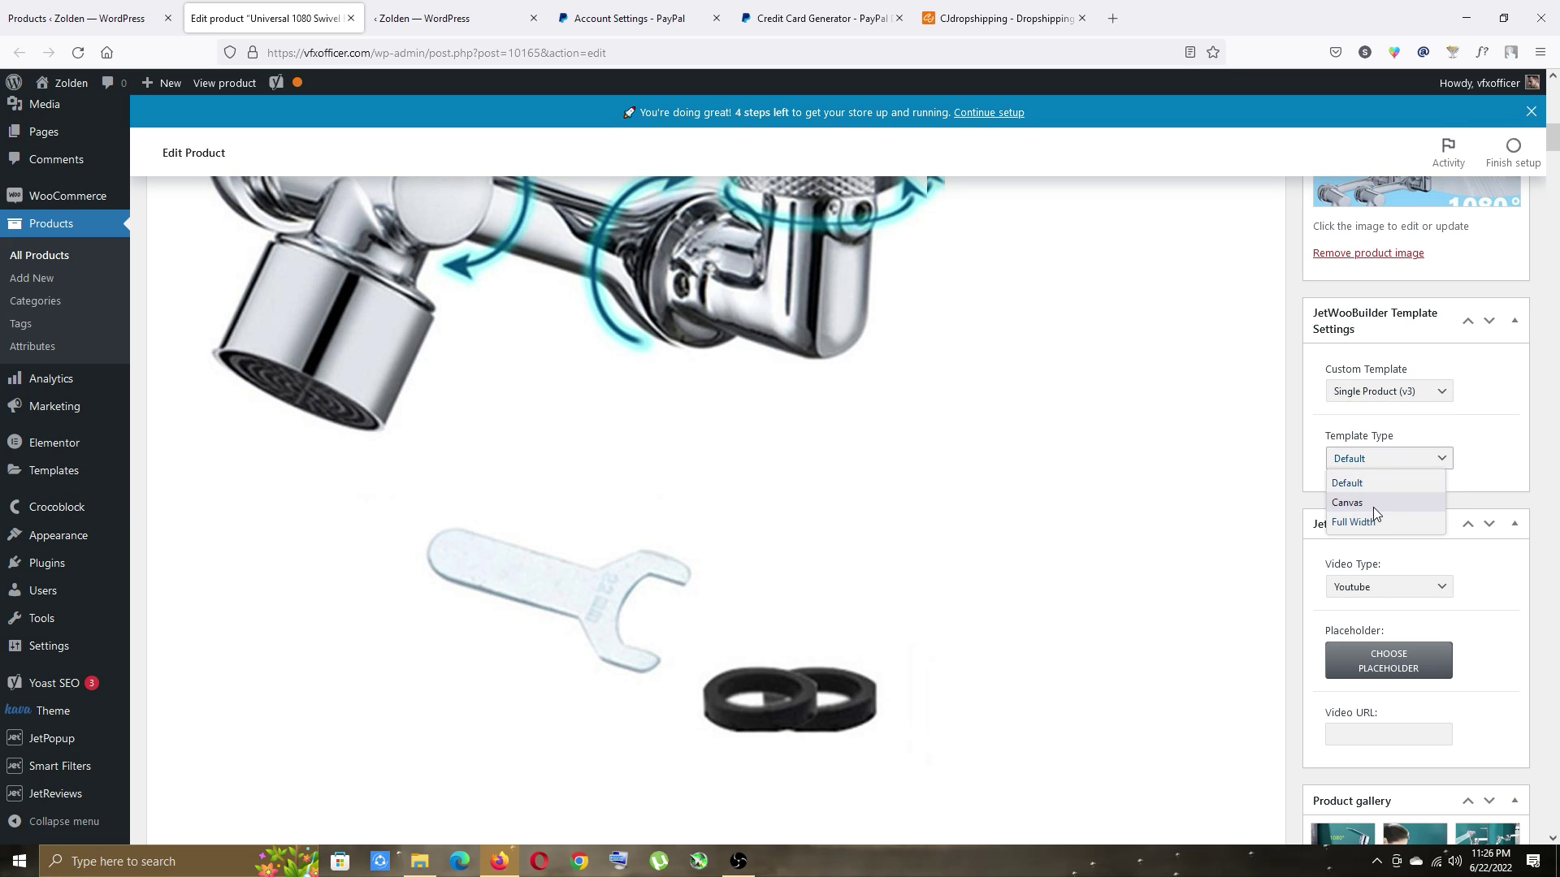
{"action": "left_click", "coordinate": [1360, 481]}
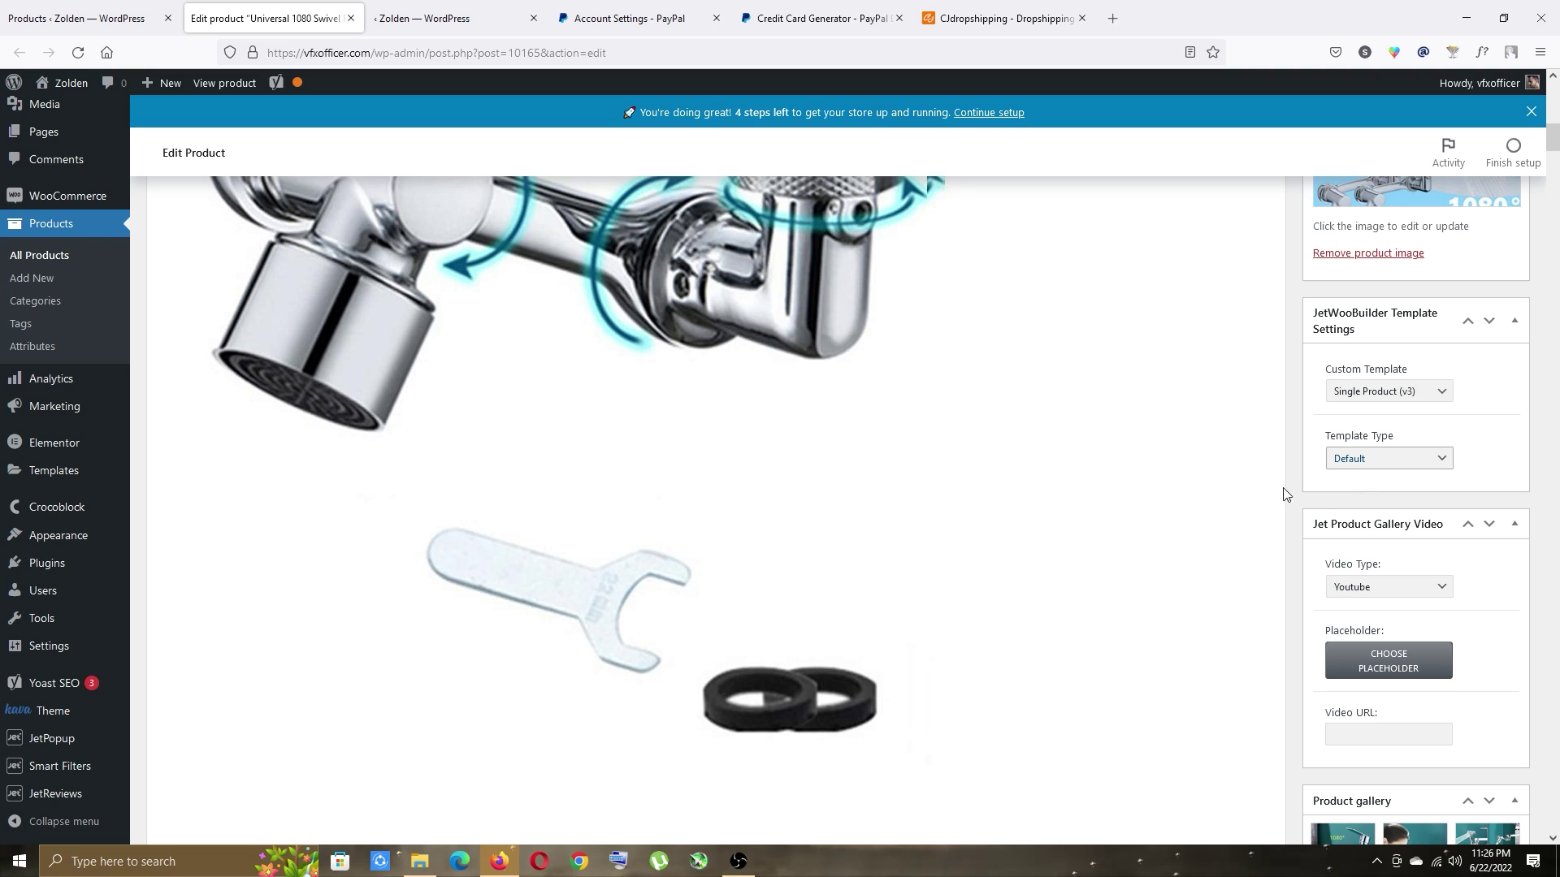
Leave the gallery video type as Youtube and focus the video URL field.
{"action": "scroll", "coordinate": [1214, 482], "scroll_direction": "down", "scroll_amount": 2}
{"action": "scroll", "coordinate": [1214, 482], "scroll_direction": "down", "scroll_amount": 2}
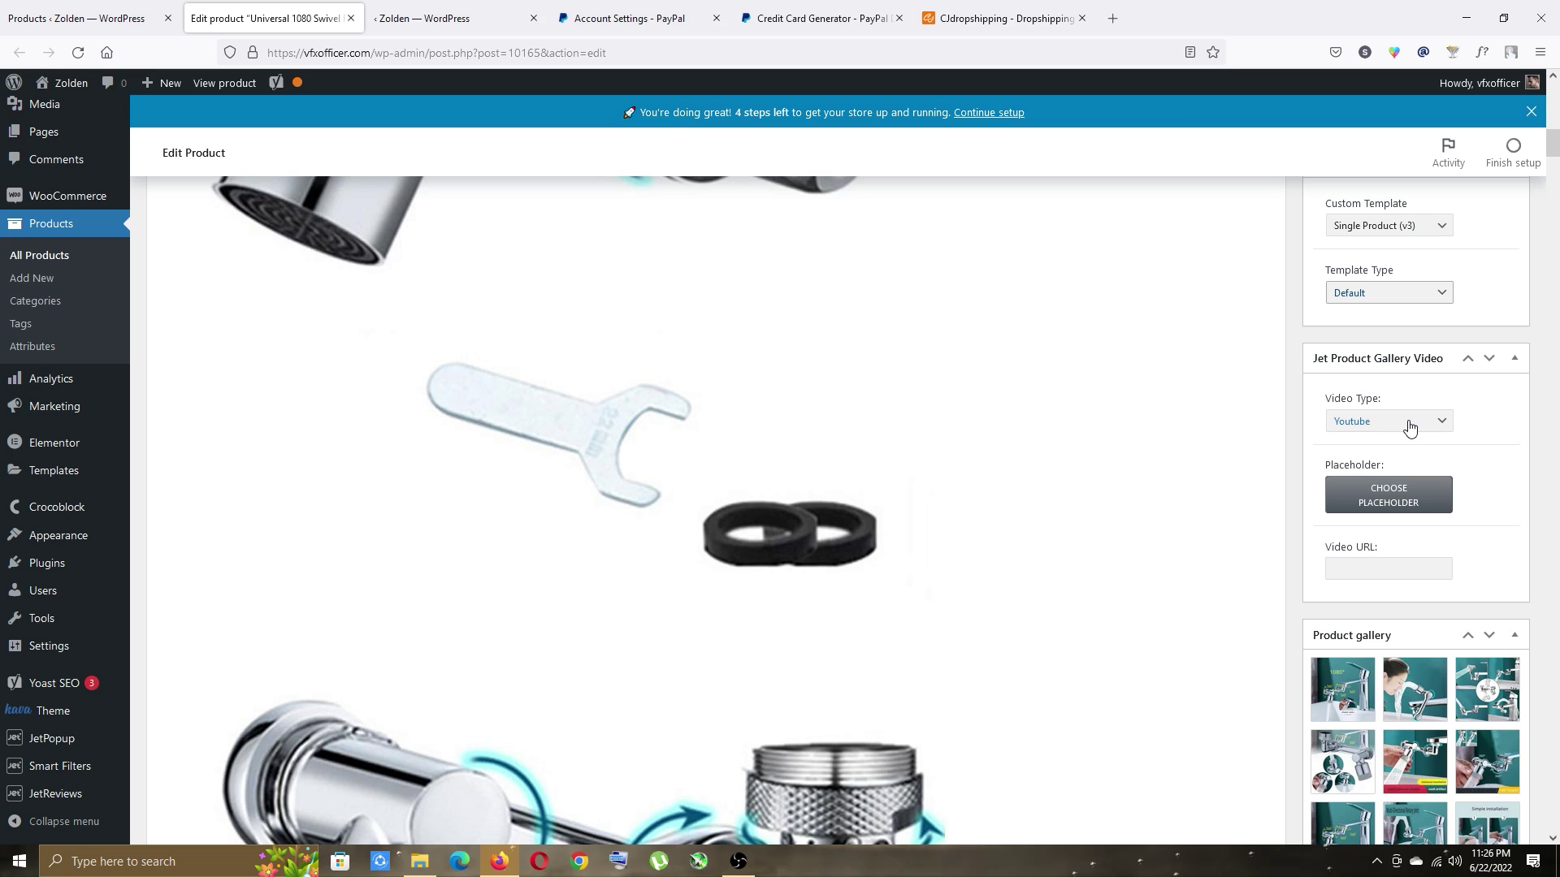
{"action": "left_click", "coordinate": [1350, 424]}
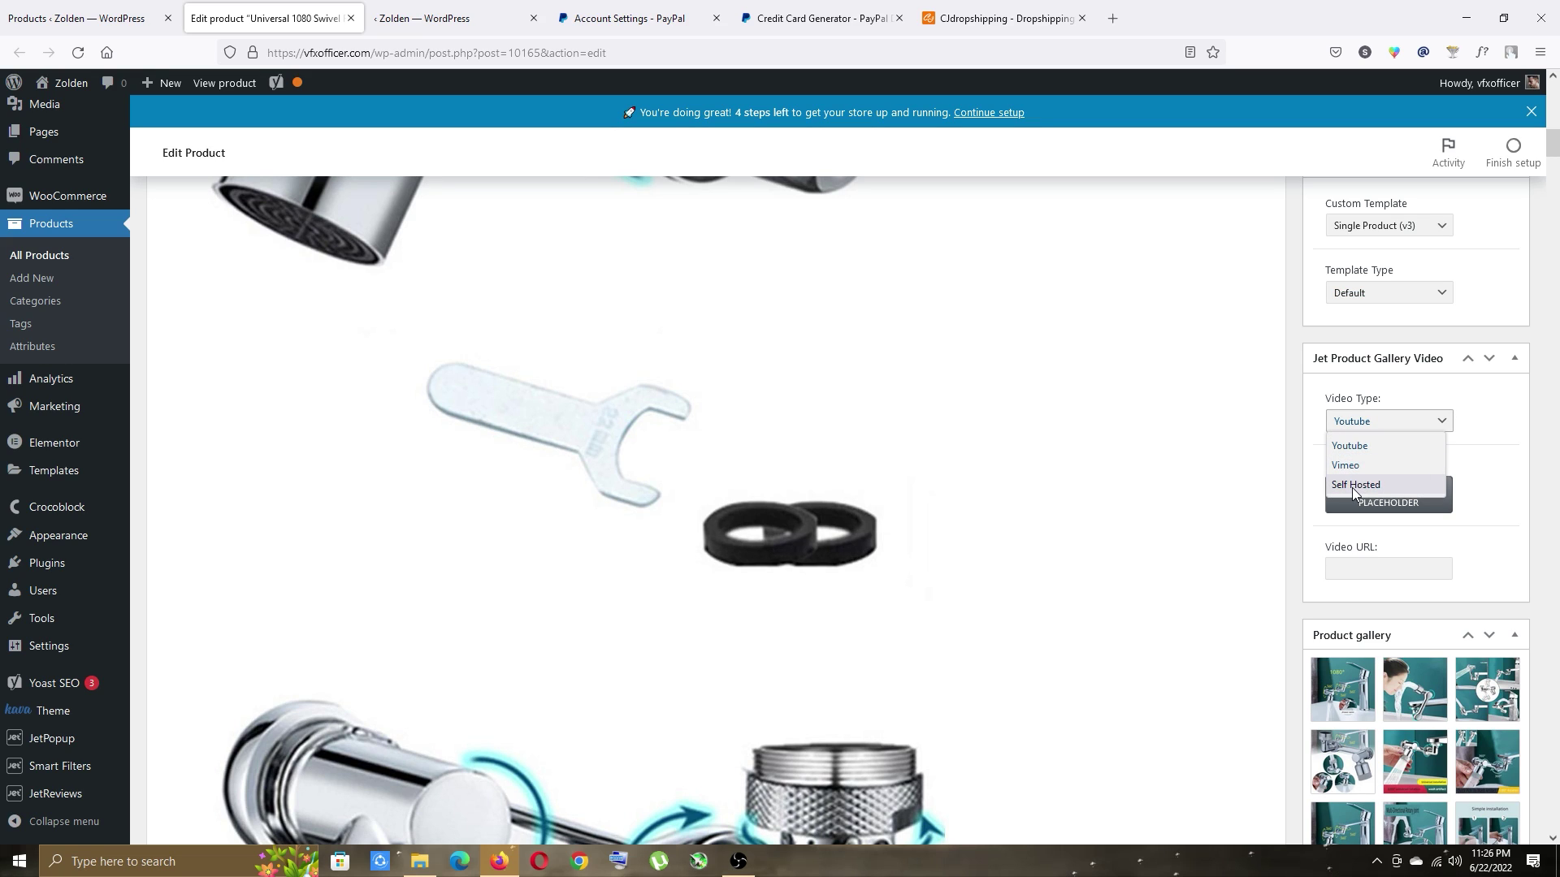
{"action": "left_click", "coordinate": [1296, 510]}
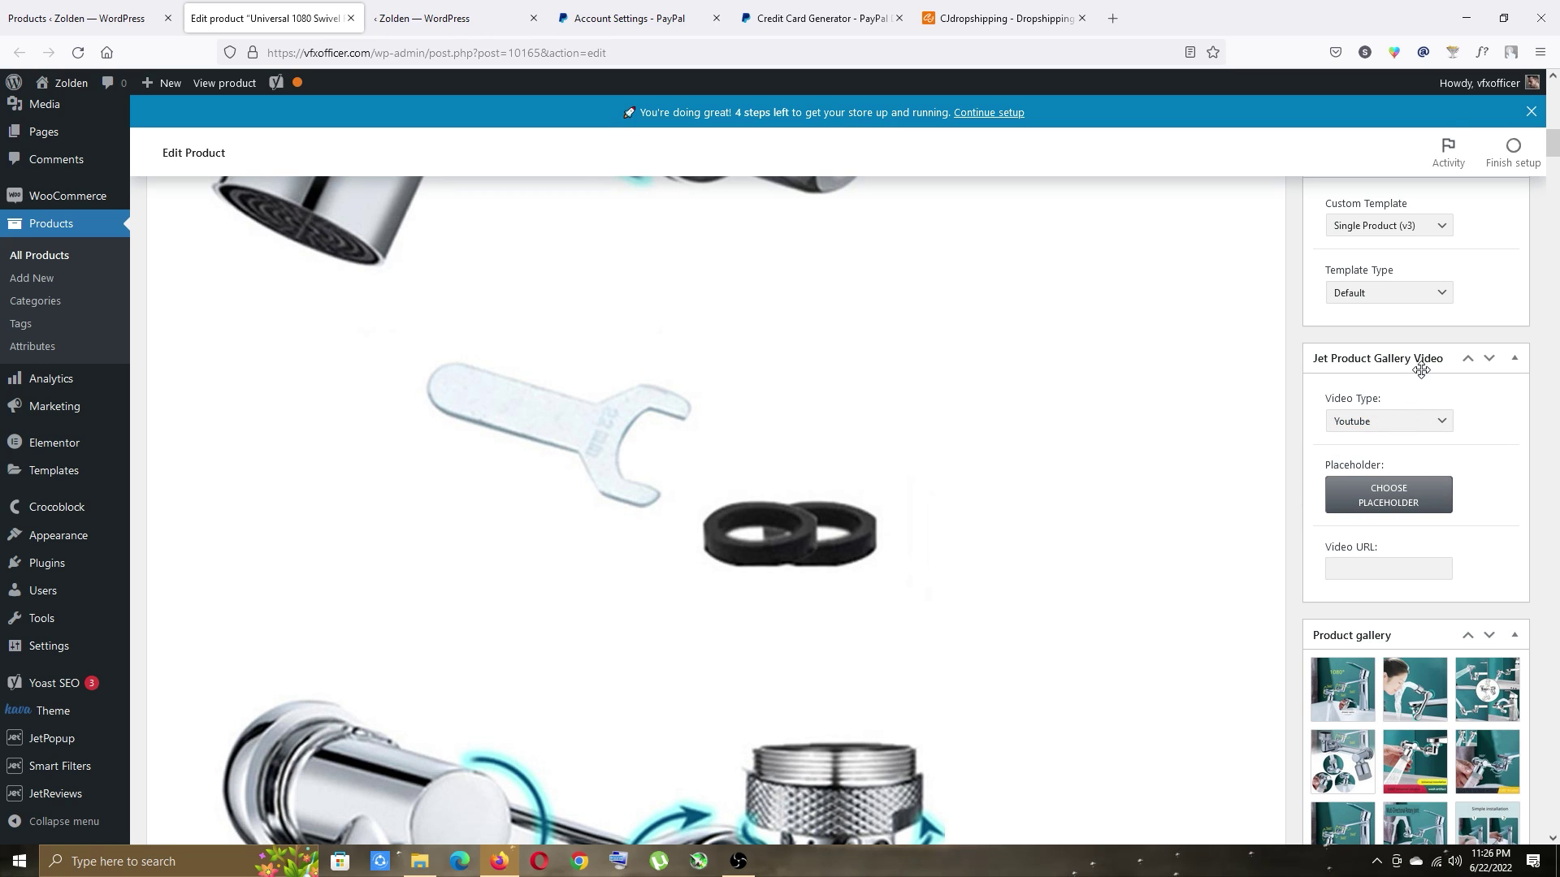
{"action": "left_click", "coordinate": [1357, 567]}
Delete the fourth, A-variant and last extra gallery images, then update the product.
{"action": "scroll", "coordinate": [1250, 518], "scroll_direction": "down", "scroll_amount": 5}
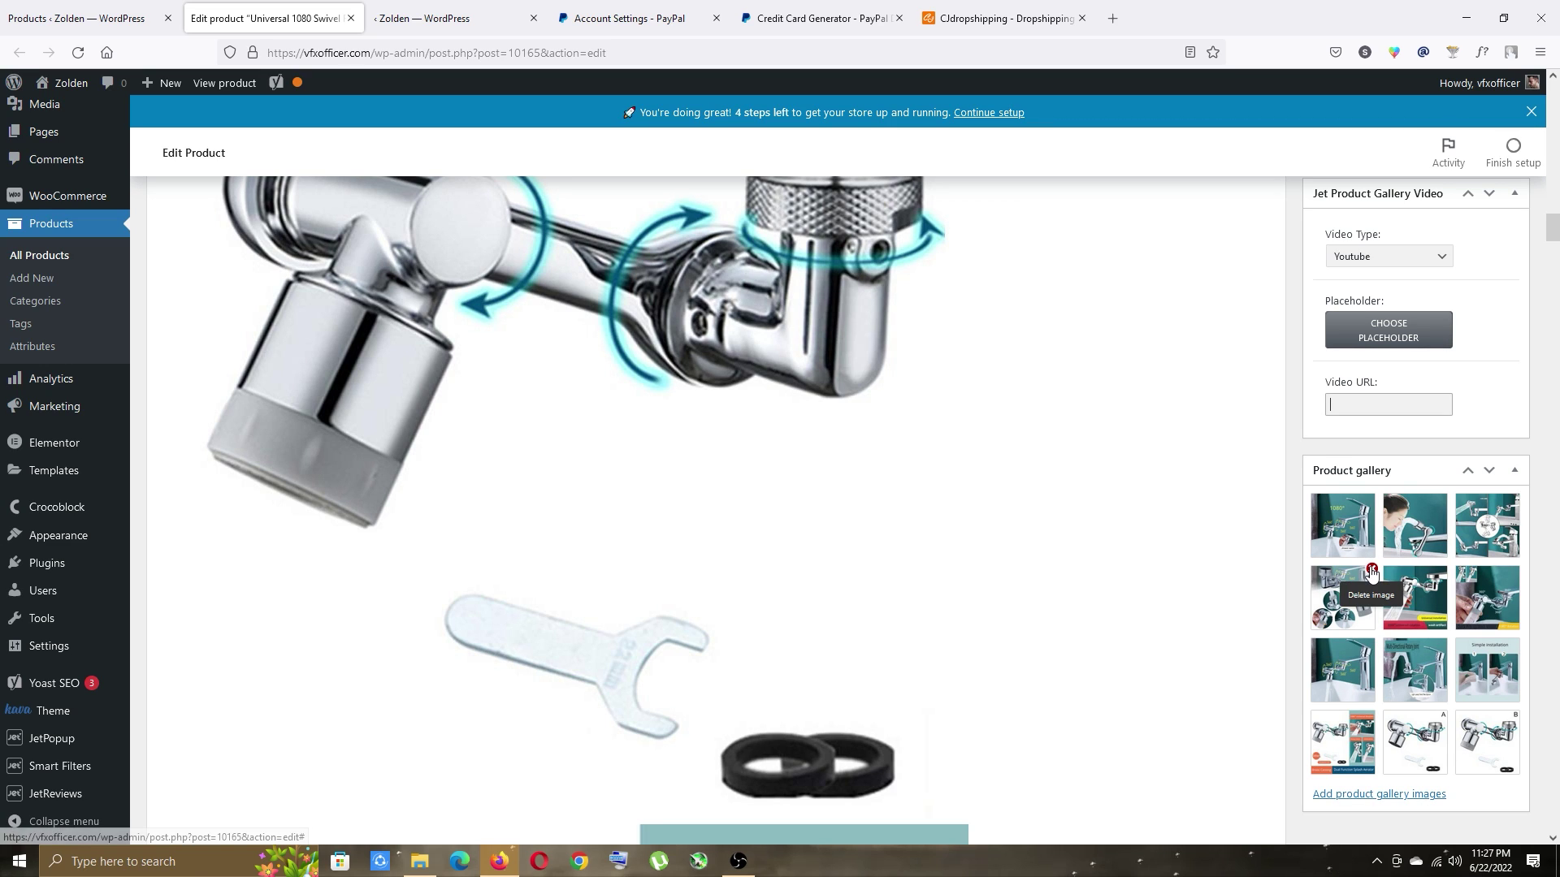
{"action": "left_click", "coordinate": [1372, 570]}
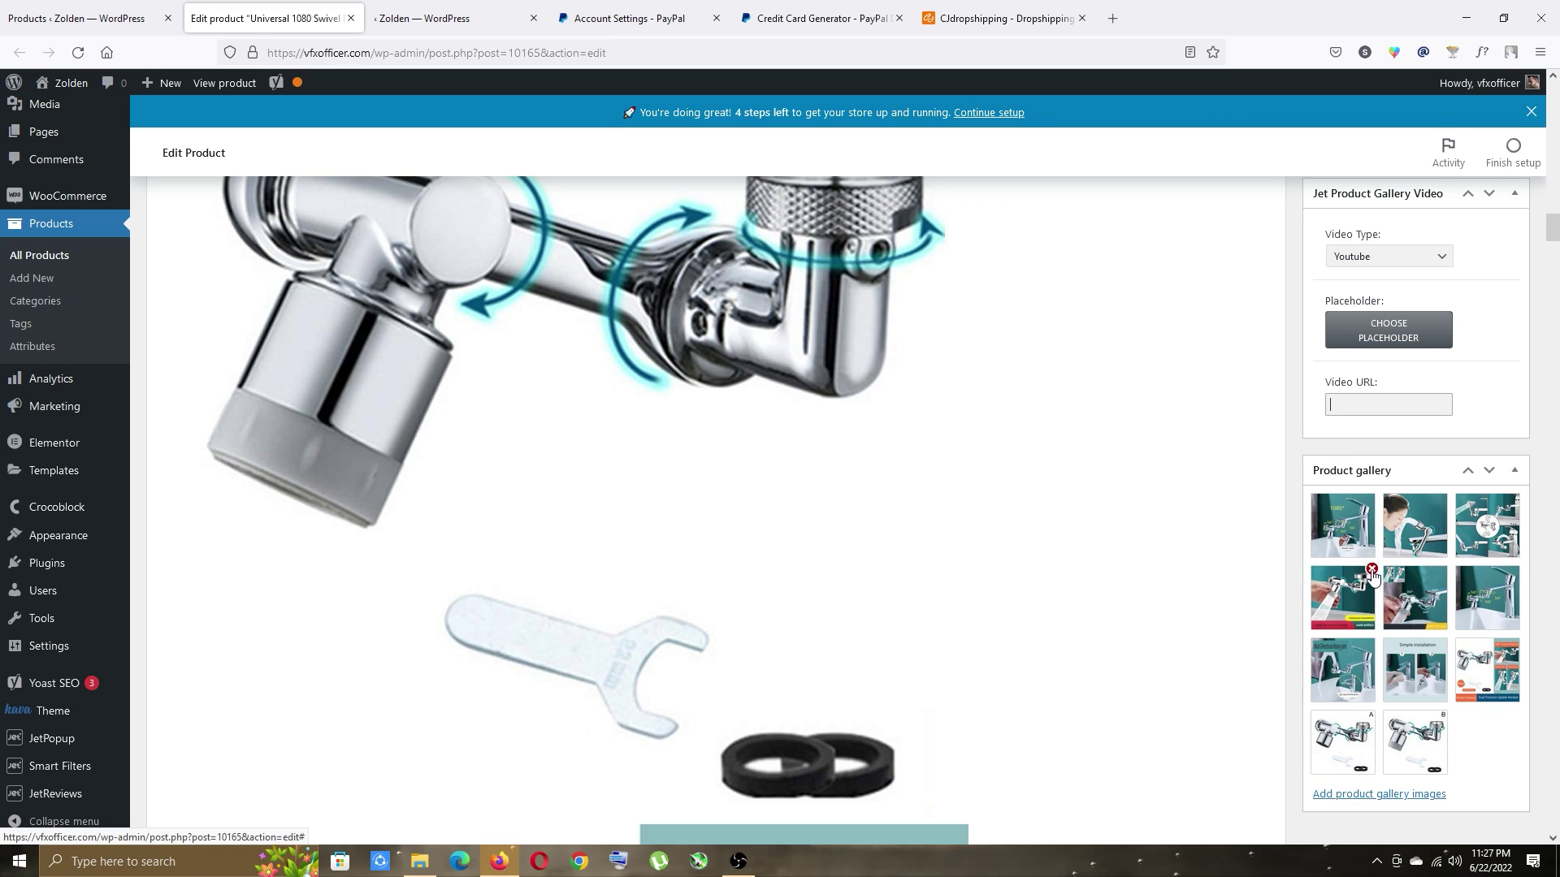
{"action": "left_click", "coordinate": [1372, 715]}
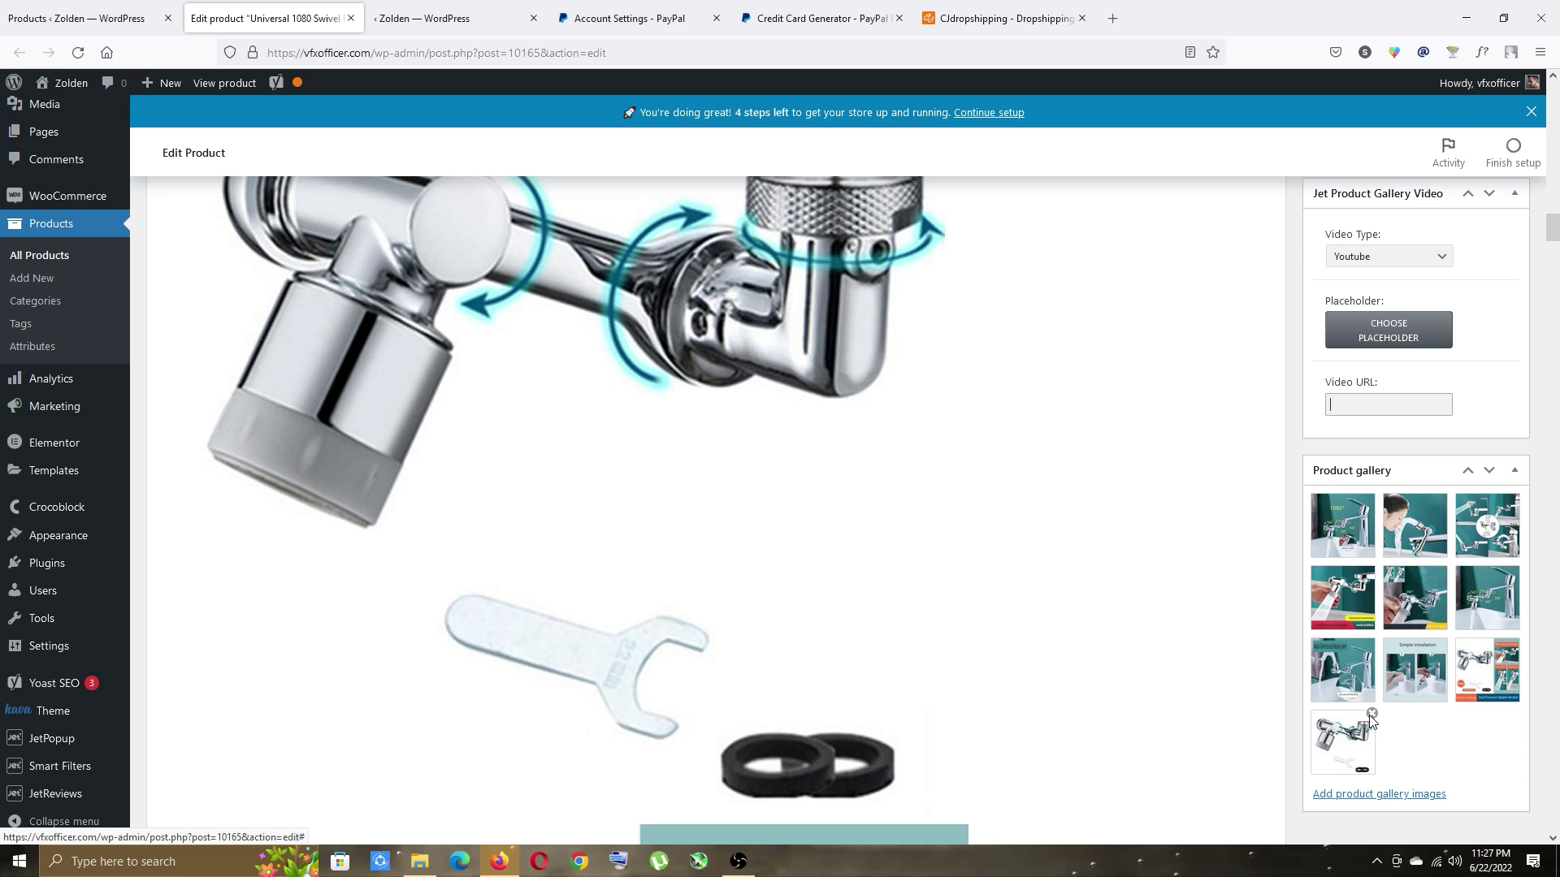
{"action": "left_click", "coordinate": [1369, 714]}
{"action": "left_click_drag", "start_coordinate": [1552, 232], "coordinate": [1552, 96]}
{"action": "left_click", "coordinate": [1495, 526]}
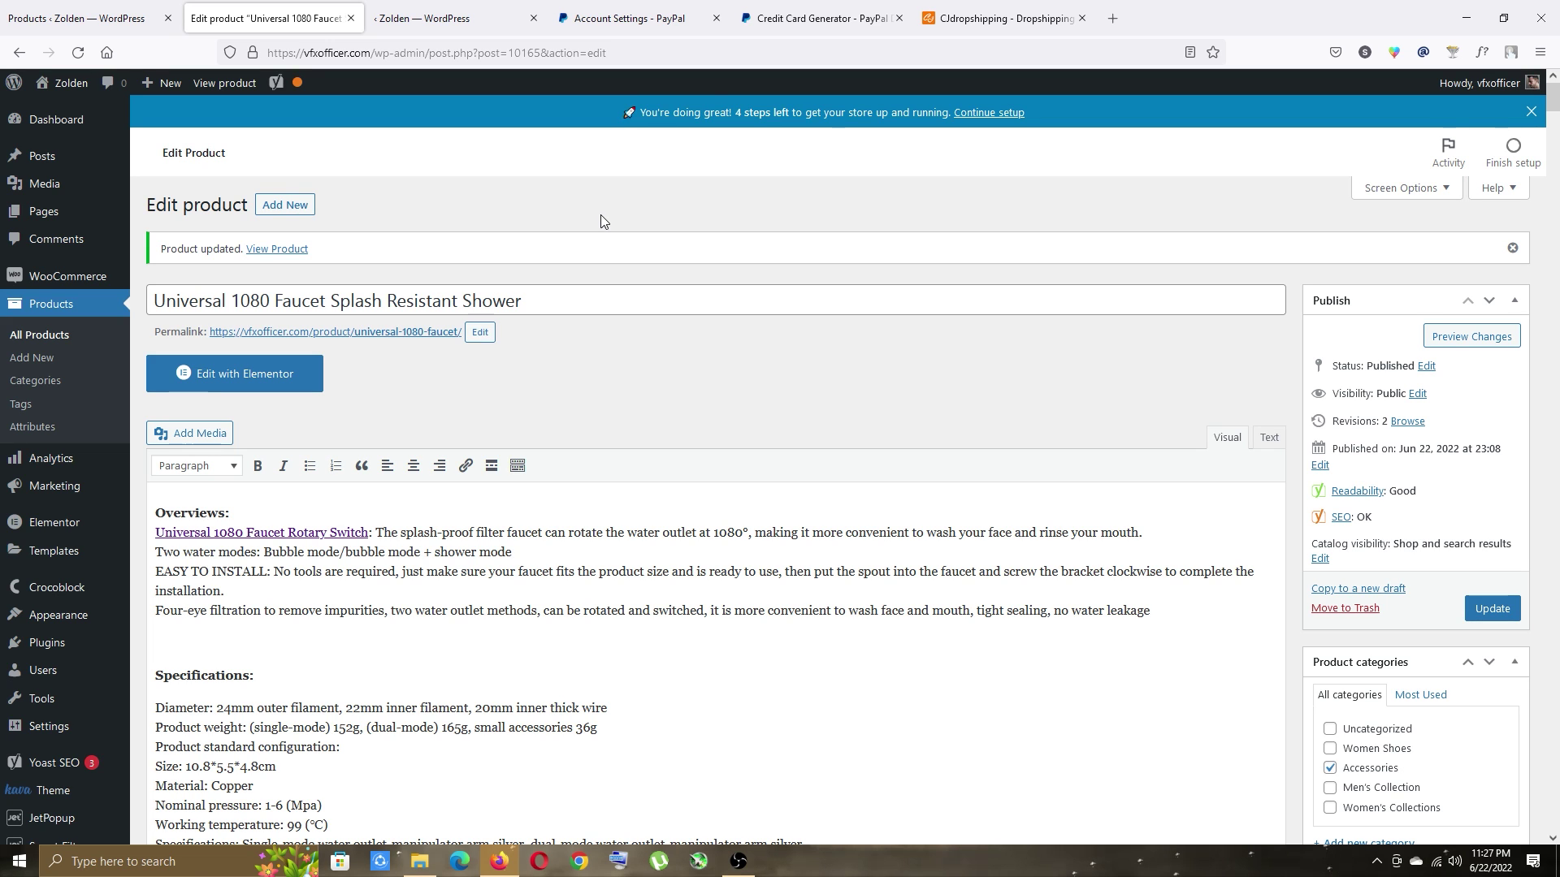
{"action": "left_click", "coordinate": [276, 249]}
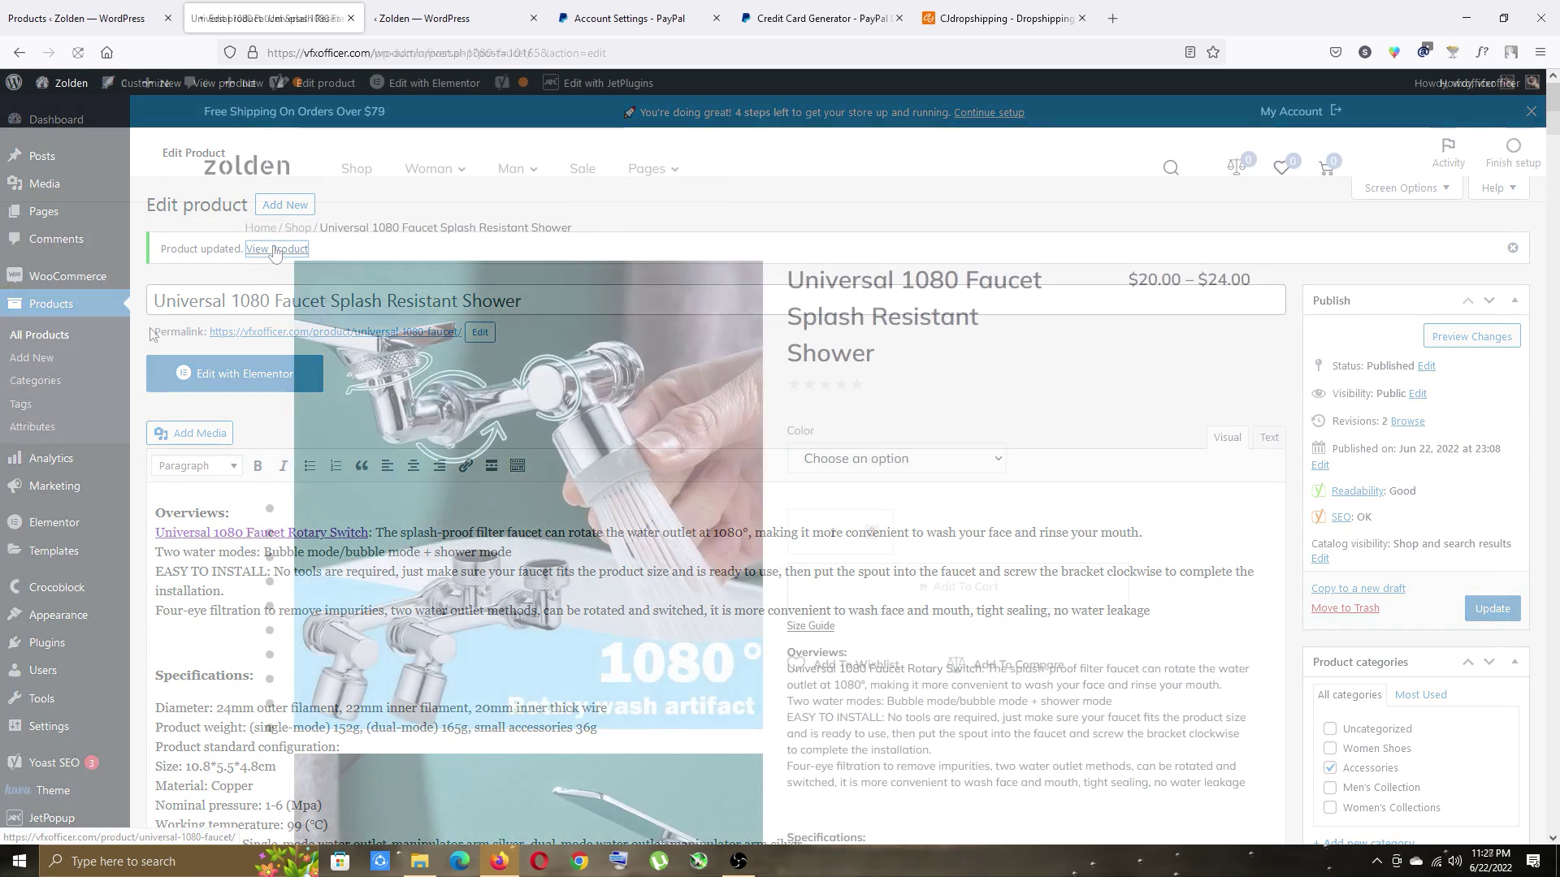
{"action": "scroll", "coordinate": [135, 347], "scroll_direction": "down", "scroll_amount": 15}
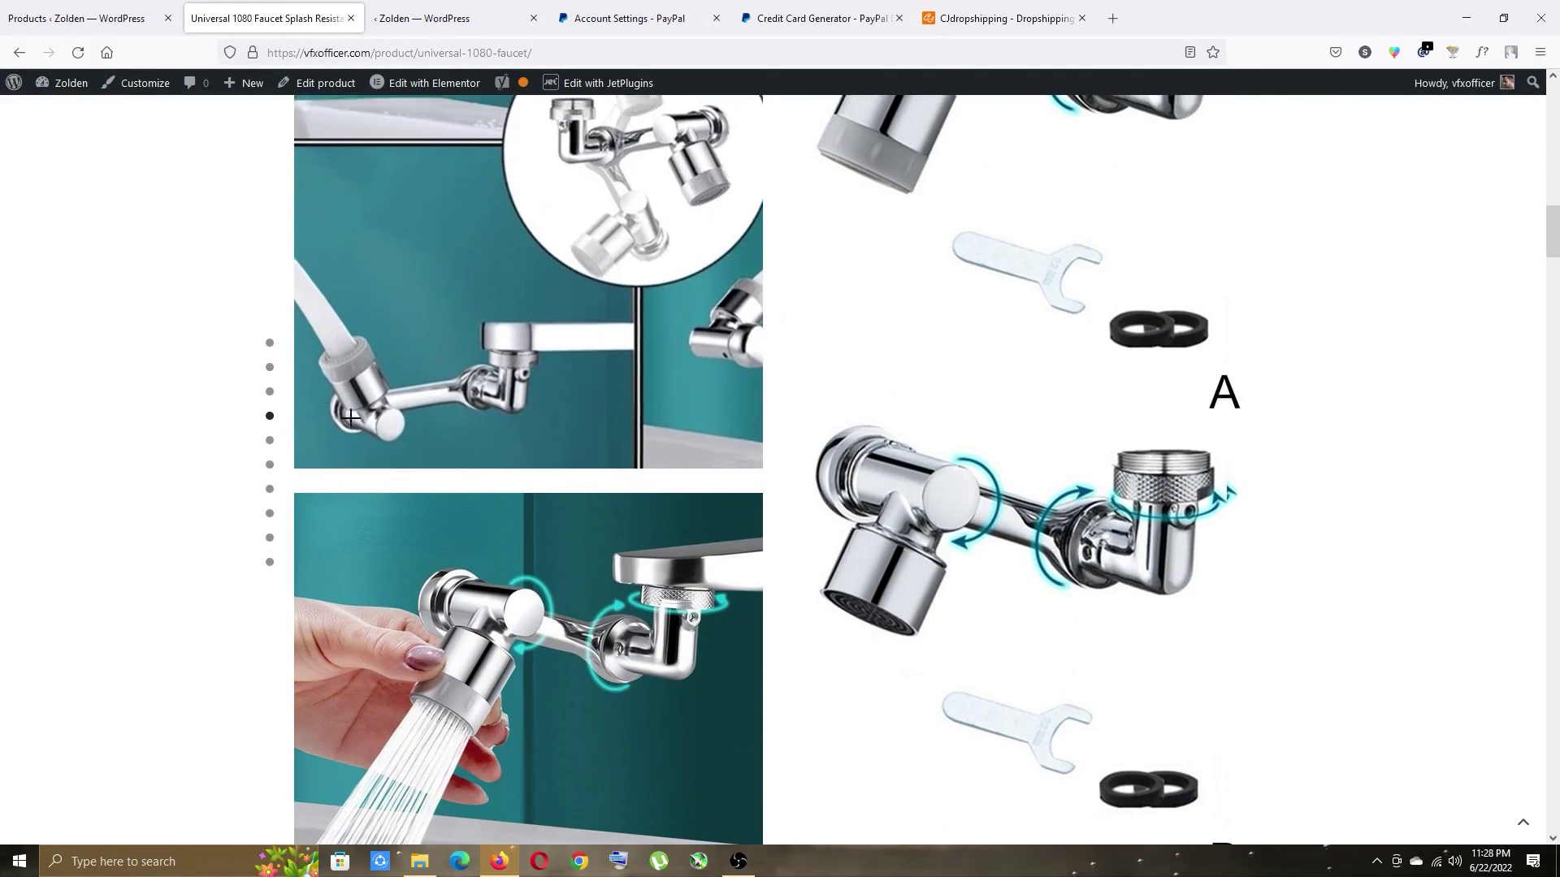
{"action": "left_click", "coordinate": [274, 490]}
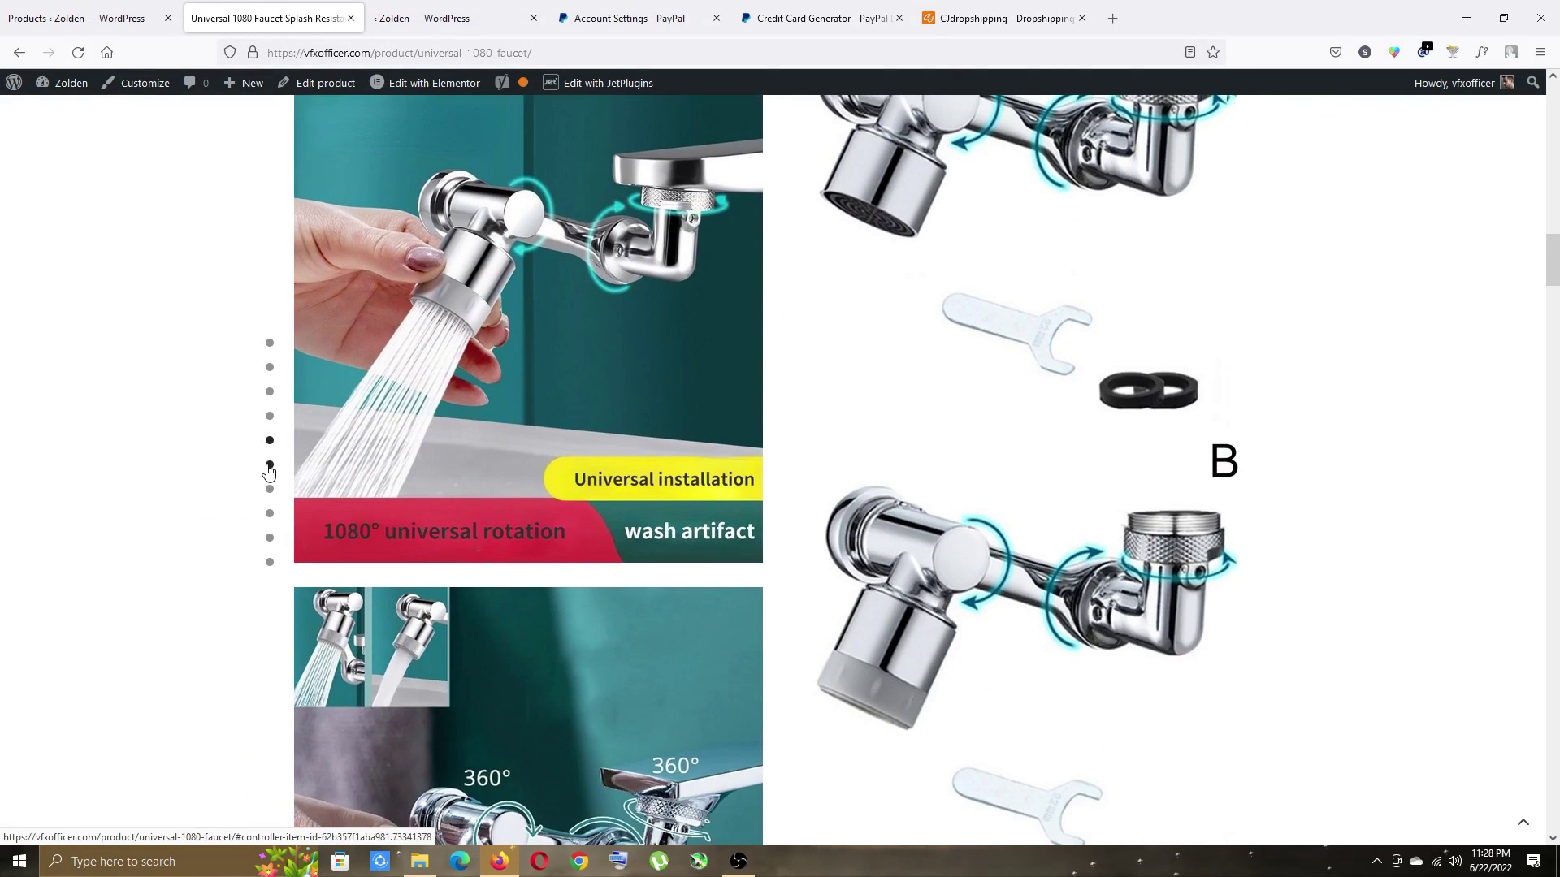
{"action": "scroll", "coordinate": [541, 459], "scroll_direction": "down", "scroll_amount": 3}
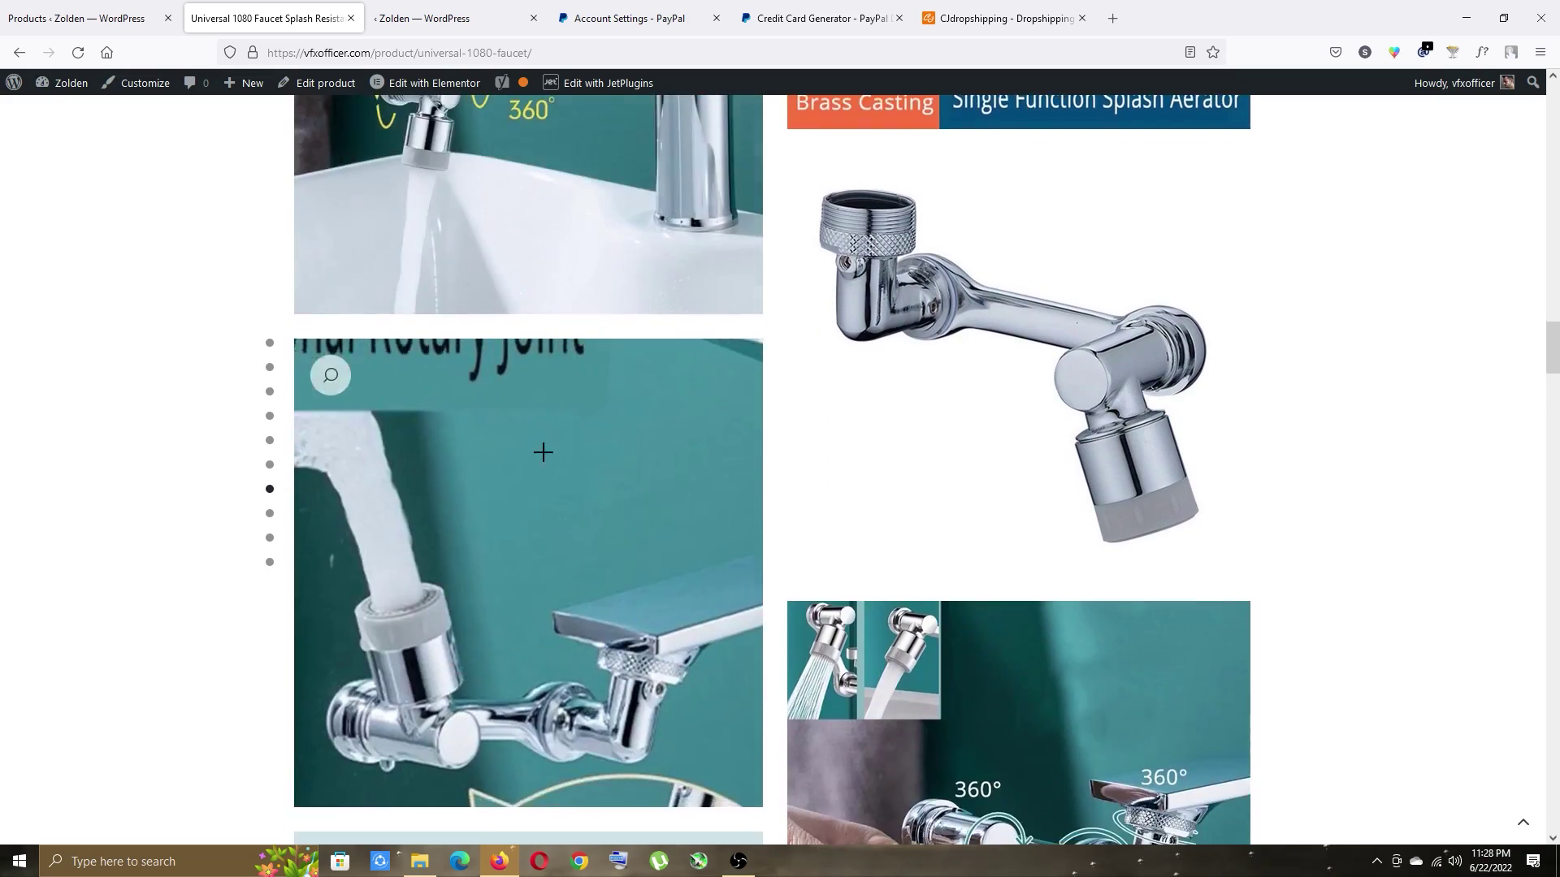
{"action": "scroll", "coordinate": [317, 157], "scroll_direction": "up", "scroll_amount": 8}
{"action": "left_click", "coordinate": [325, 85]}
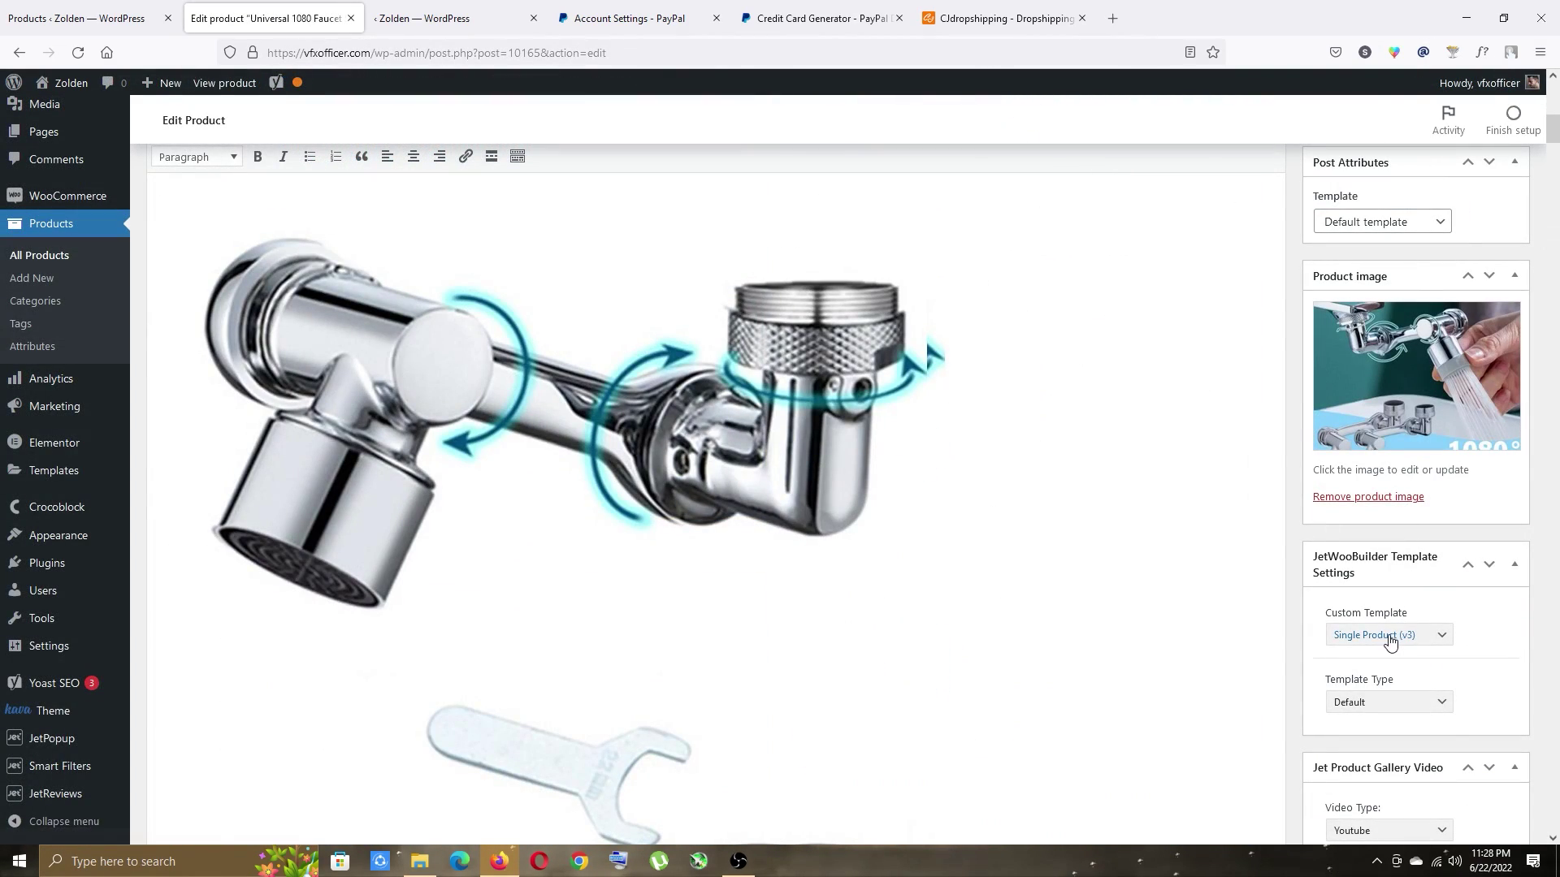
Switch the custom template to Single Product (v5) and update the product.
{"action": "left_click", "coordinate": [1396, 637]}
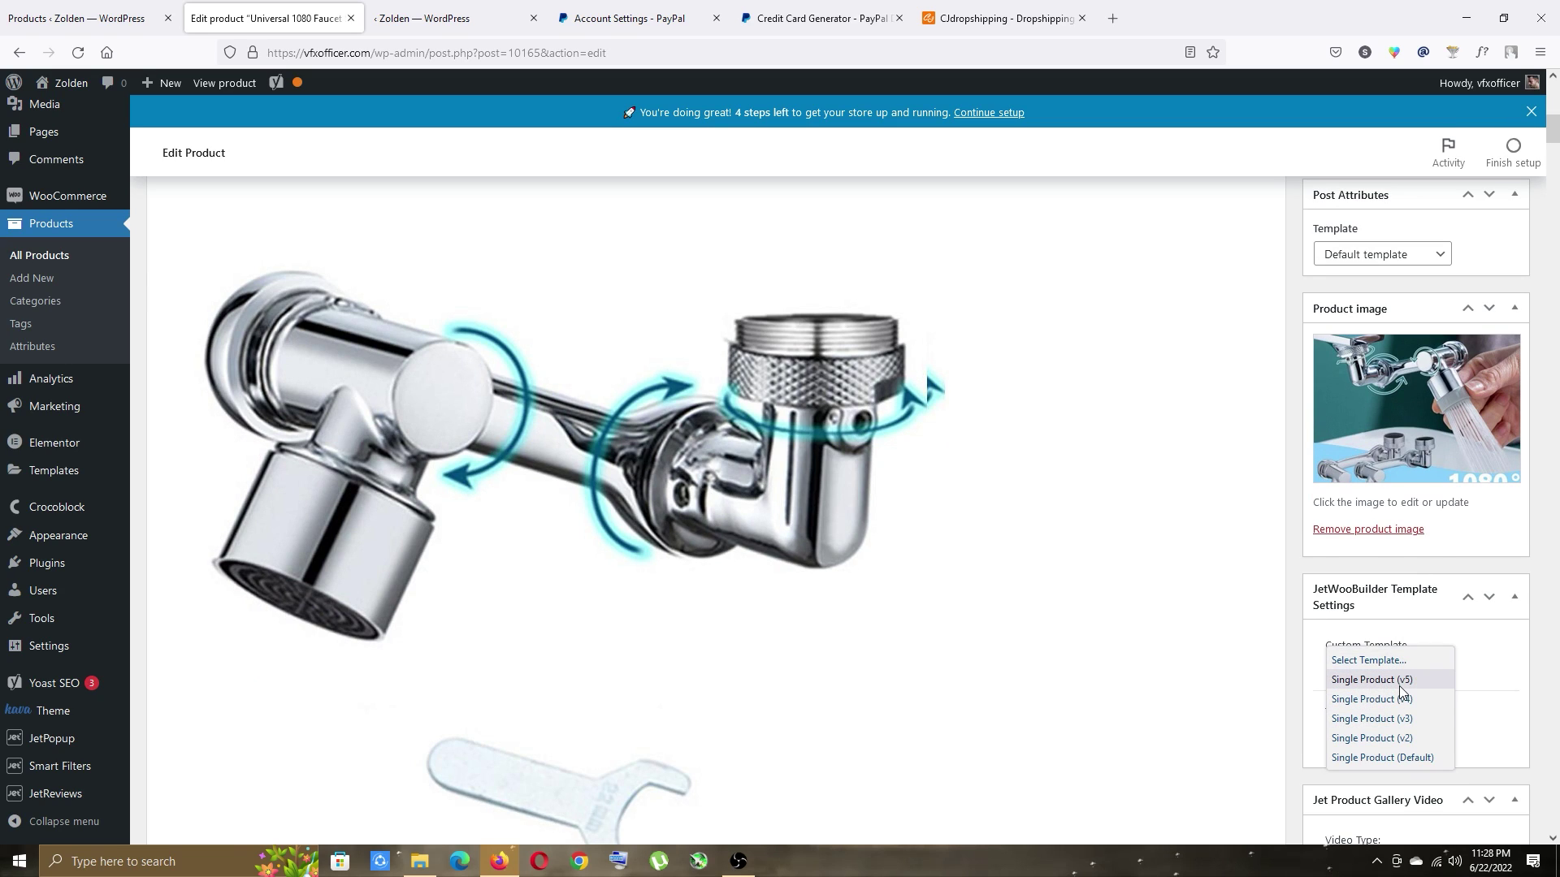
{"action": "left_click", "coordinate": [1400, 682]}
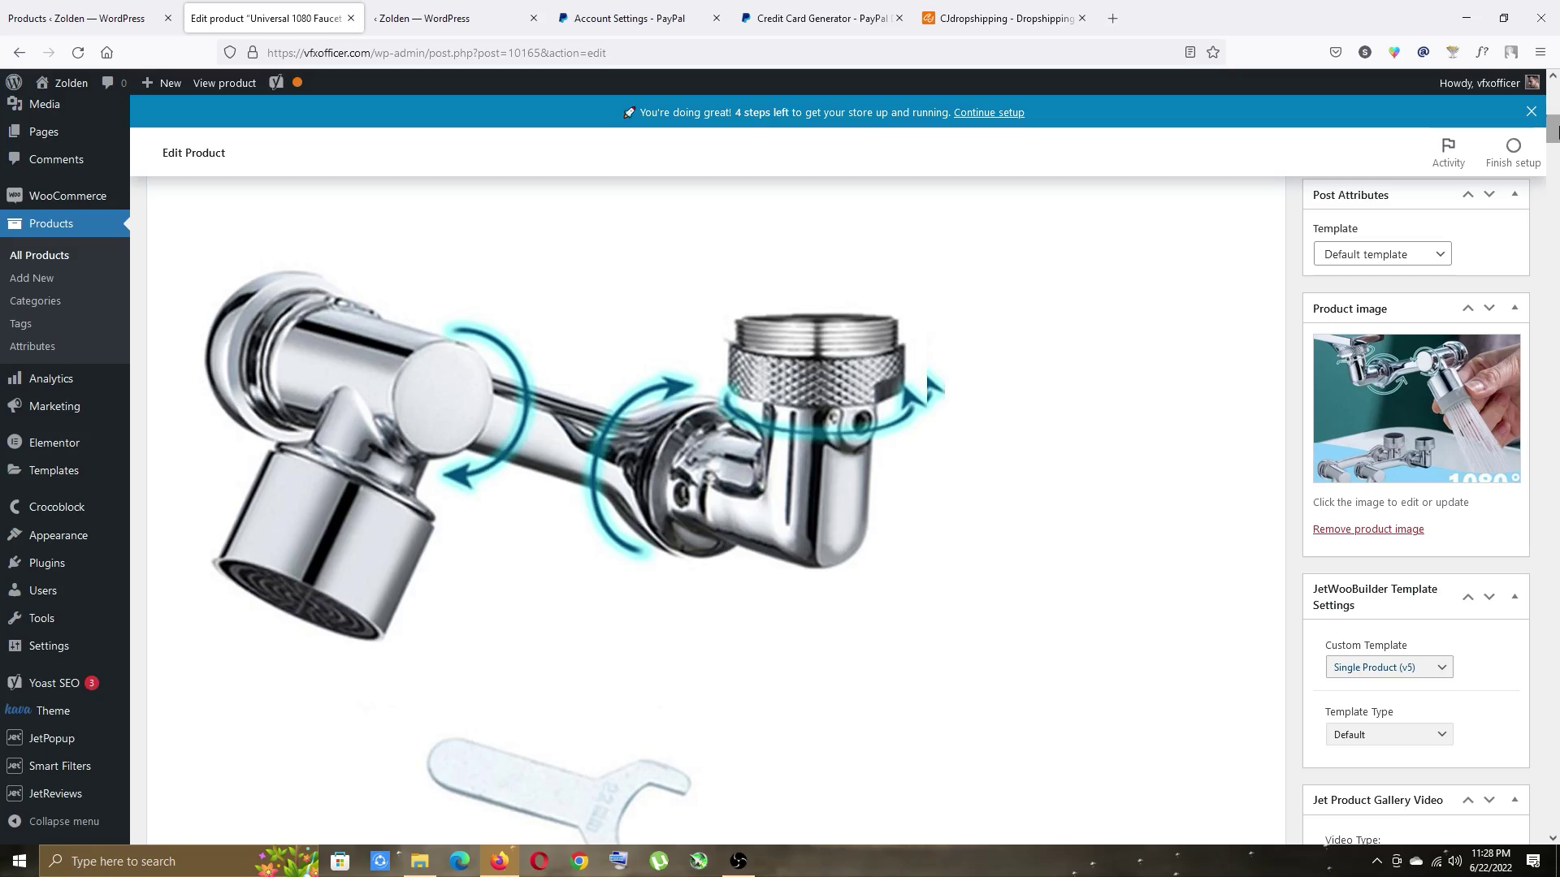
{"action": "left_click_drag", "start_coordinate": [1553, 117], "coordinate": [1554, 91]}
{"action": "left_click", "coordinate": [1492, 553]}
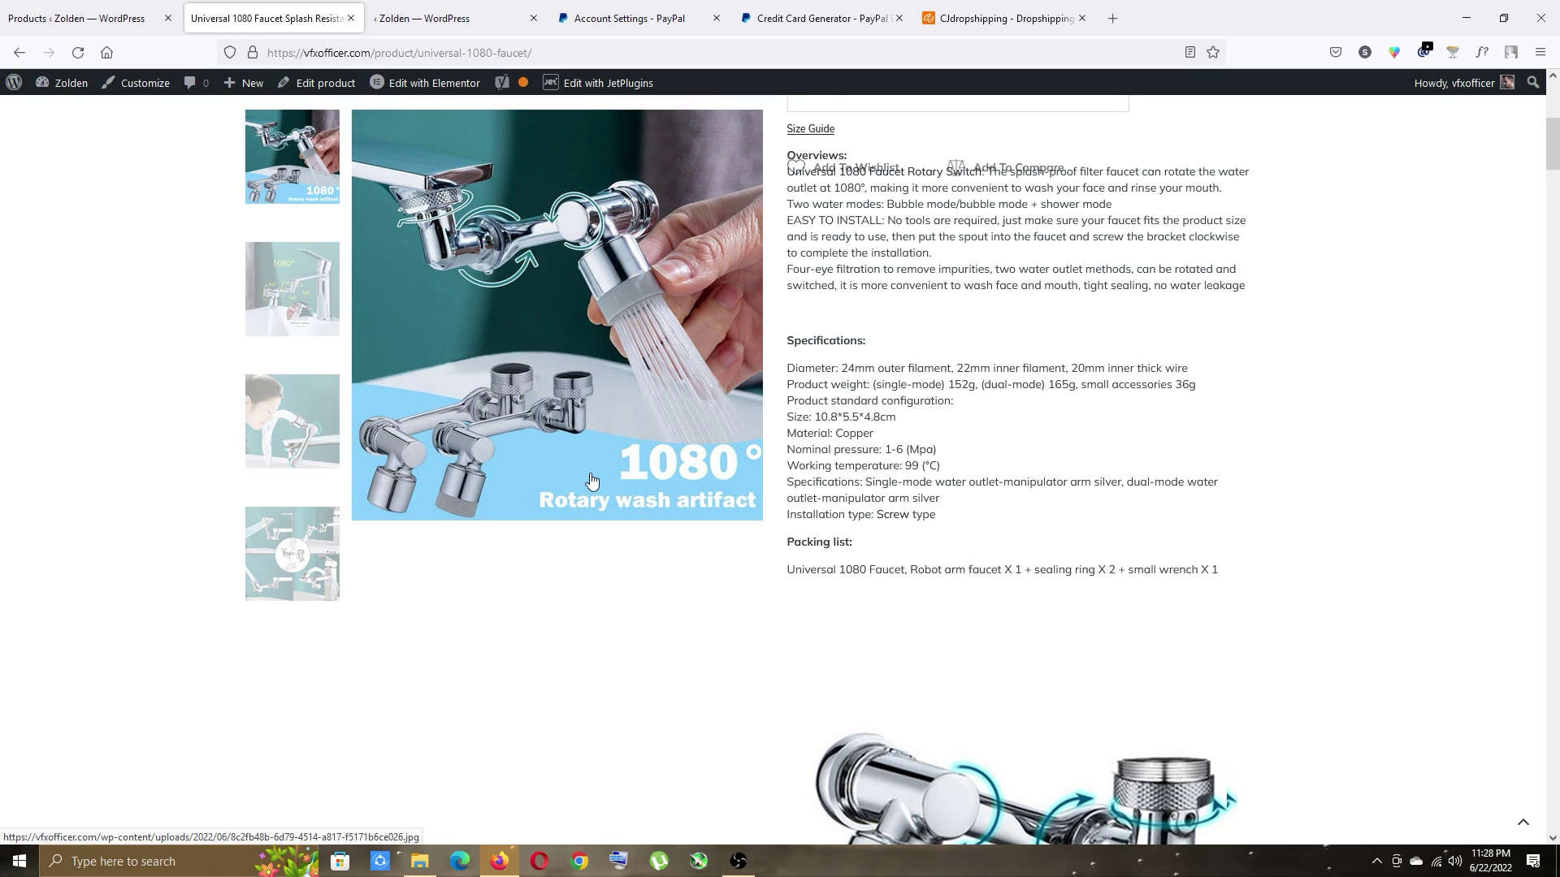
{"action": "scroll", "coordinate": [436, 294], "scroll_direction": "down", "scroll_amount": 5}
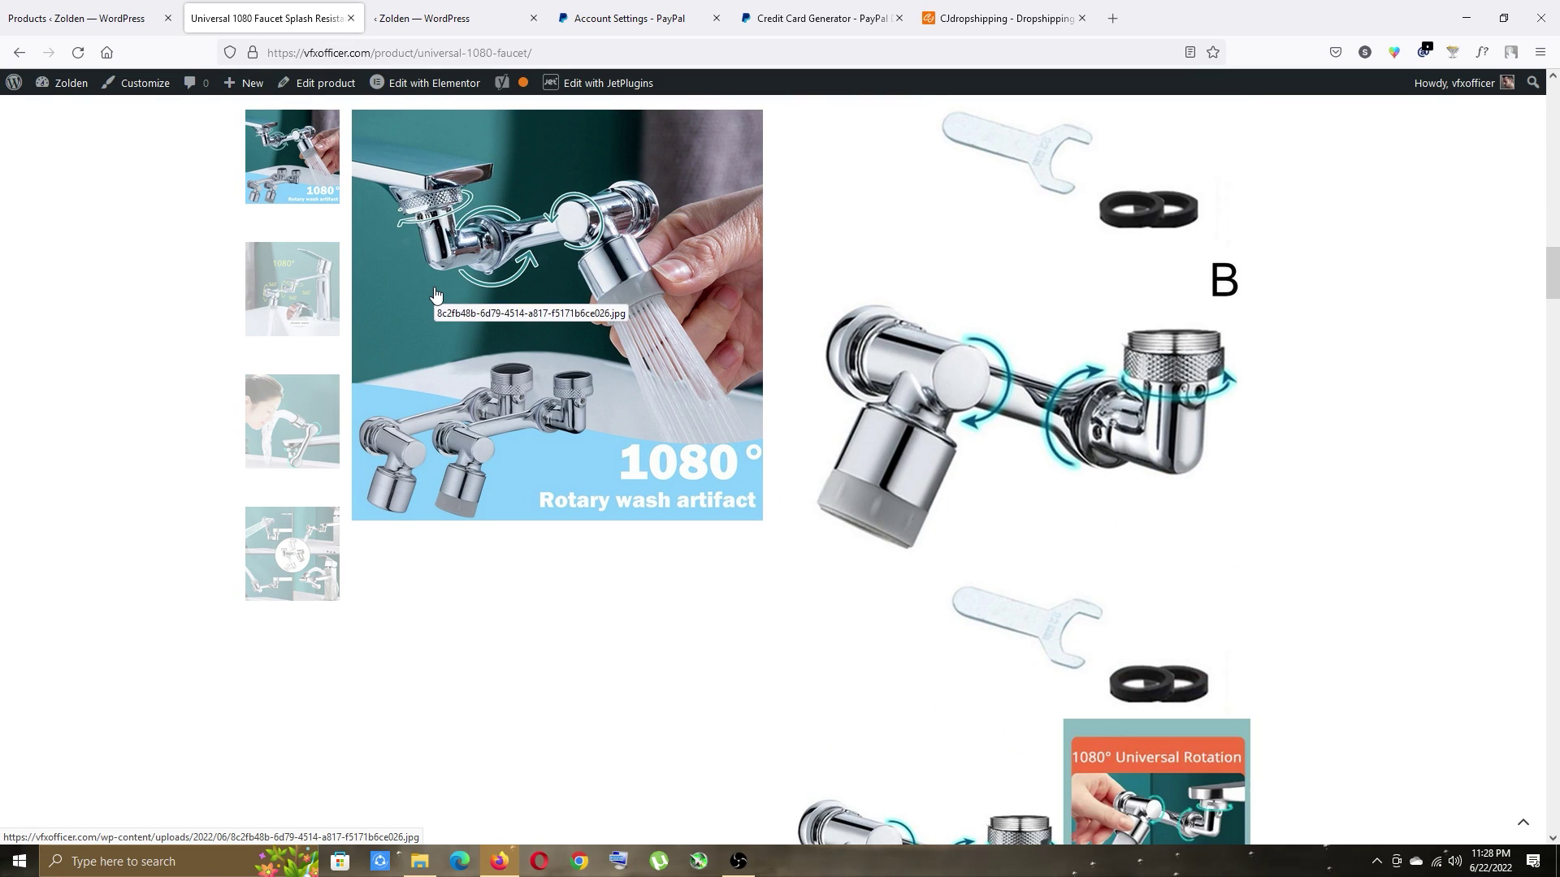
Close the storefront and extra WordPress tabs and go to the Dashboard.
{"action": "left_click", "coordinate": [350, 17]}
{"action": "left_click", "coordinate": [351, 18]}
{"action": "left_click", "coordinate": [73, 16]}
{"action": "left_click", "coordinate": [69, 118]}
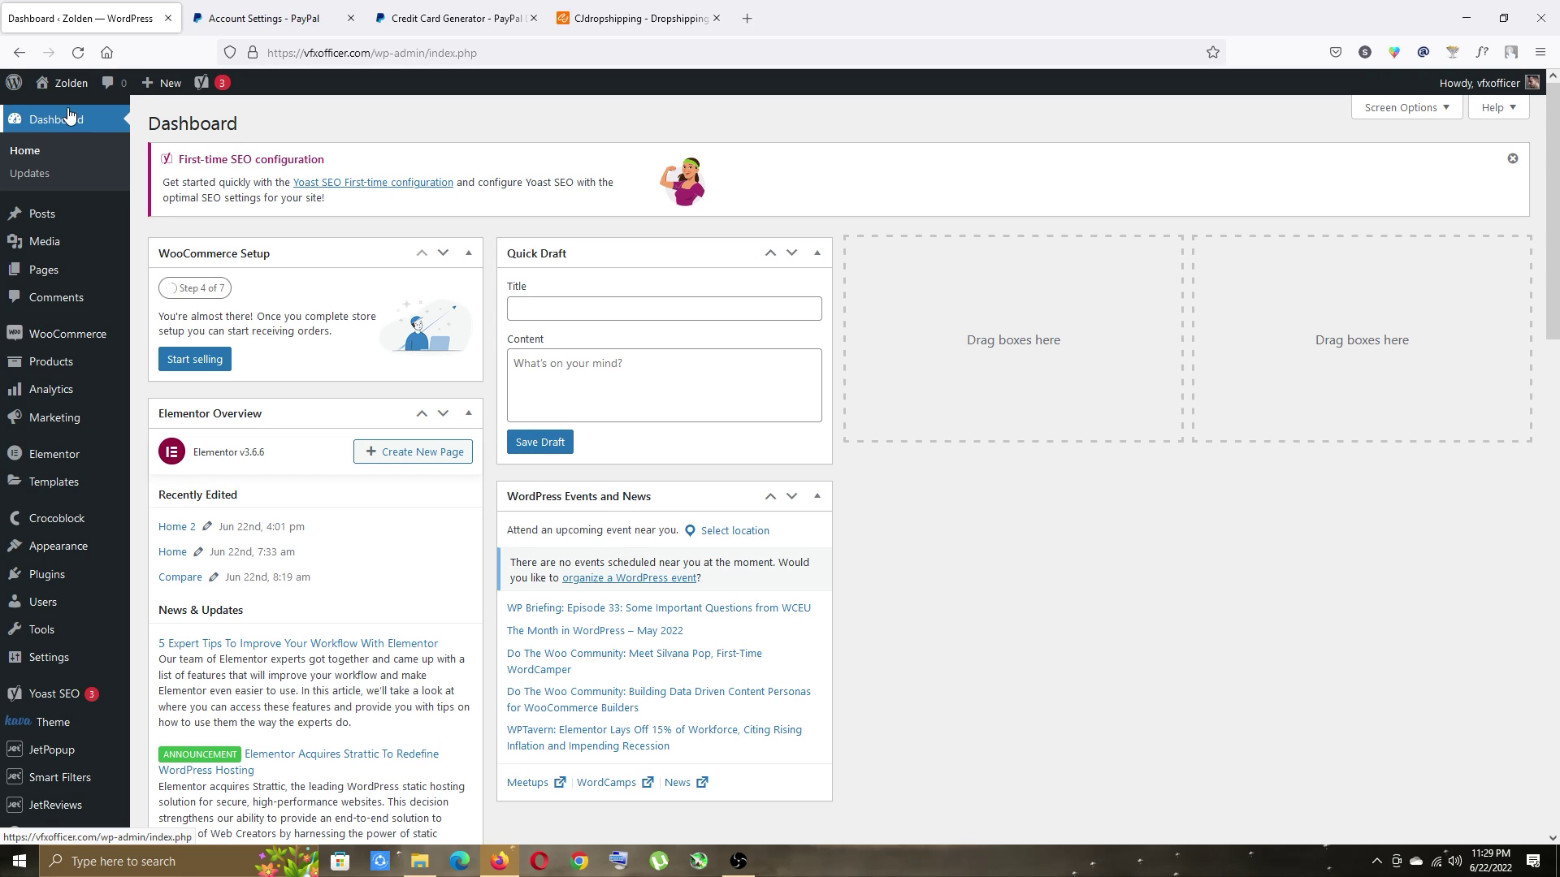
View the faucet from All Products and load its page address in a private window.
{"action": "mouse_move", "coordinate": [62, 360]}
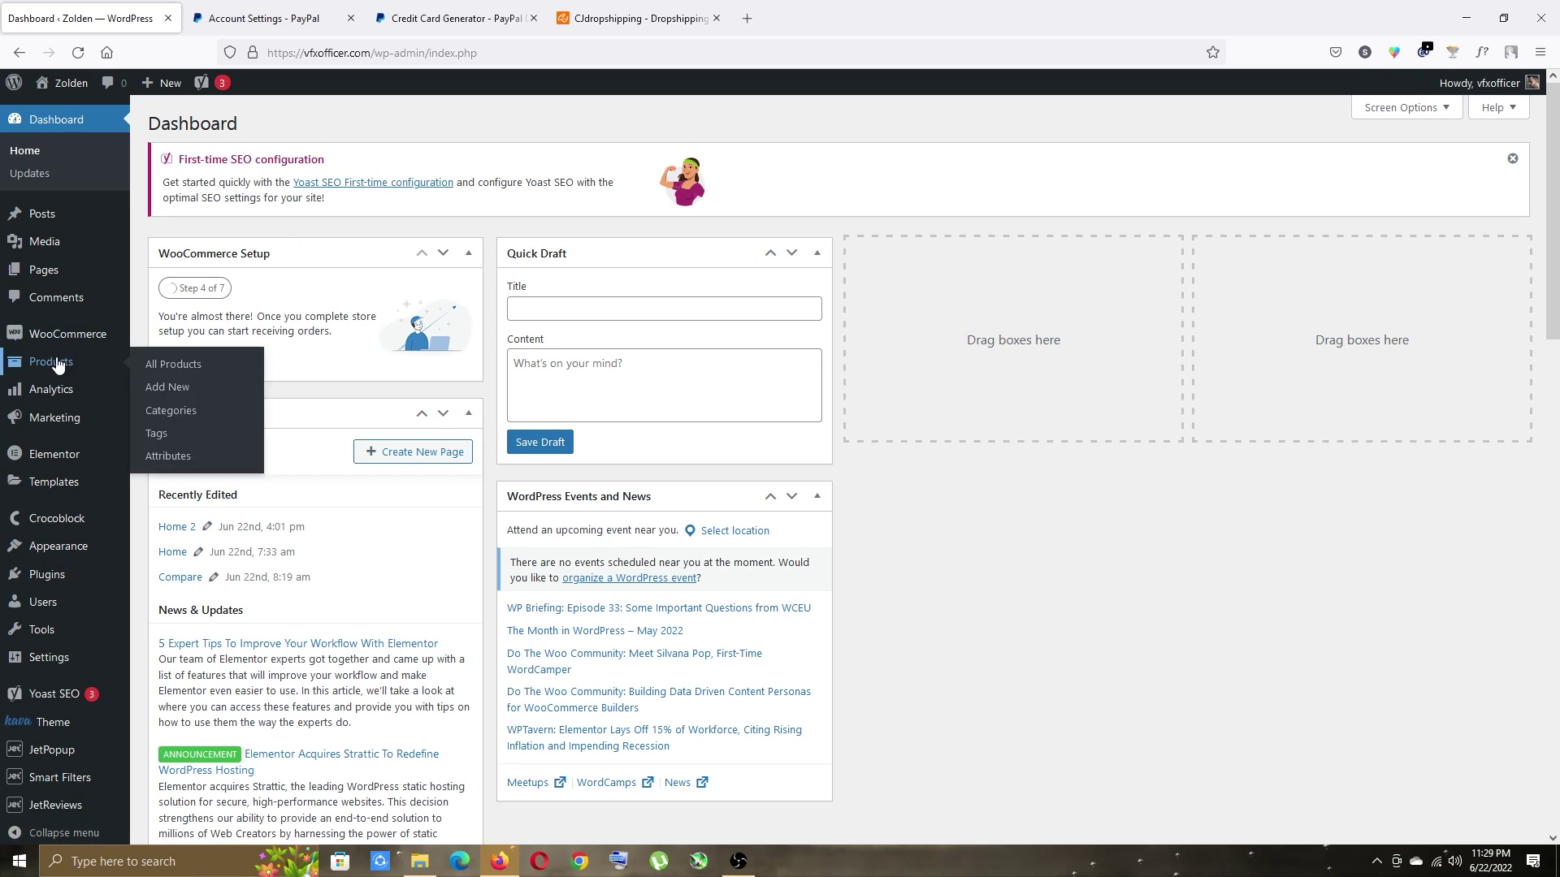
{"action": "left_click", "coordinate": [218, 365]}
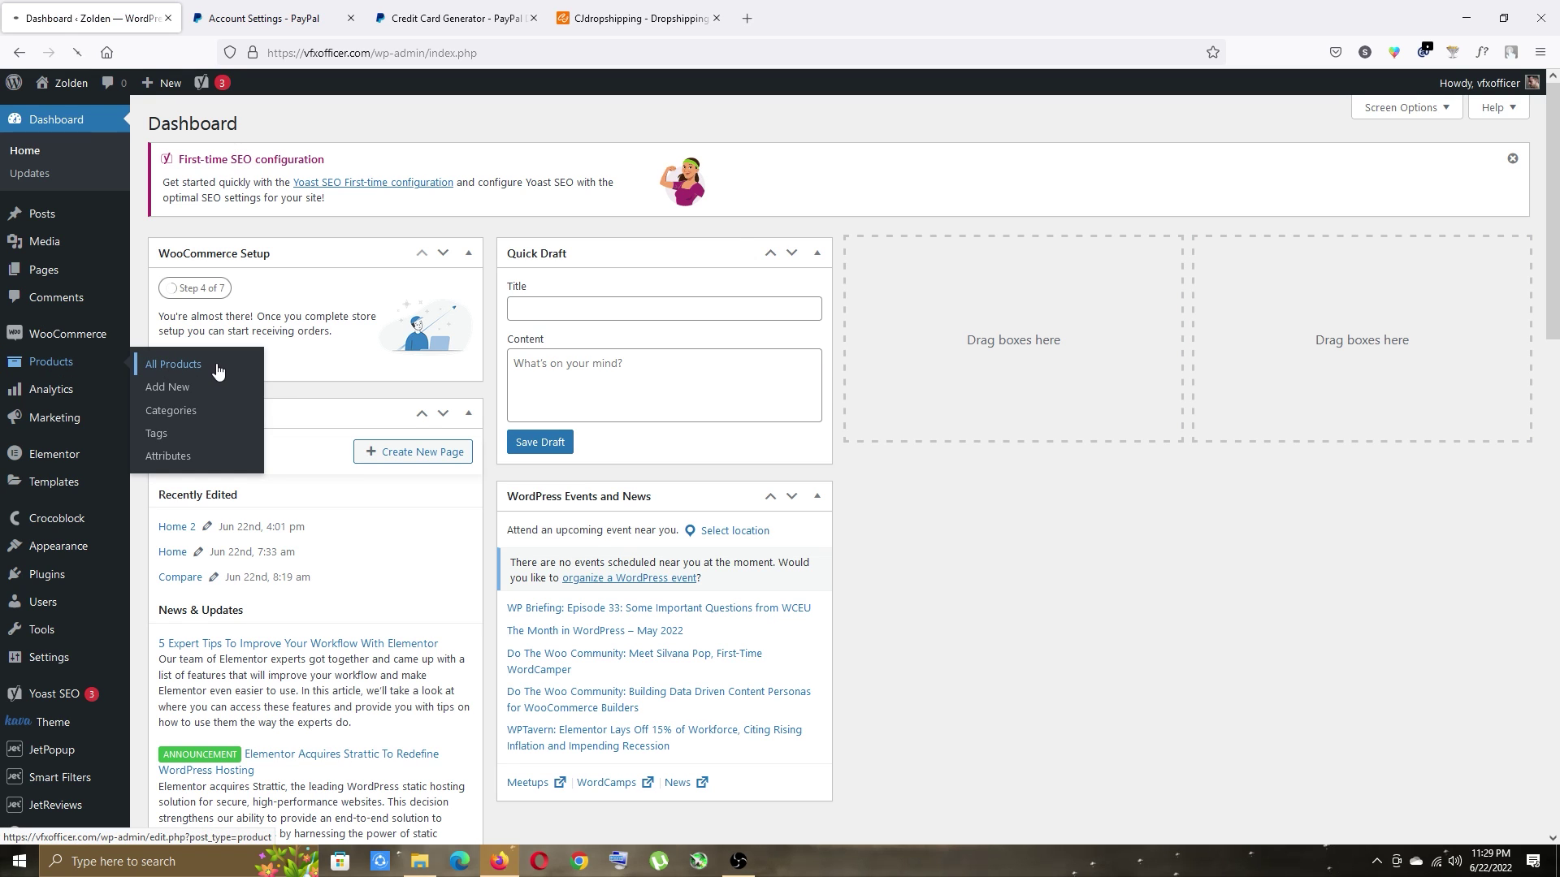
{"action": "left_click", "coordinate": [430, 319]}
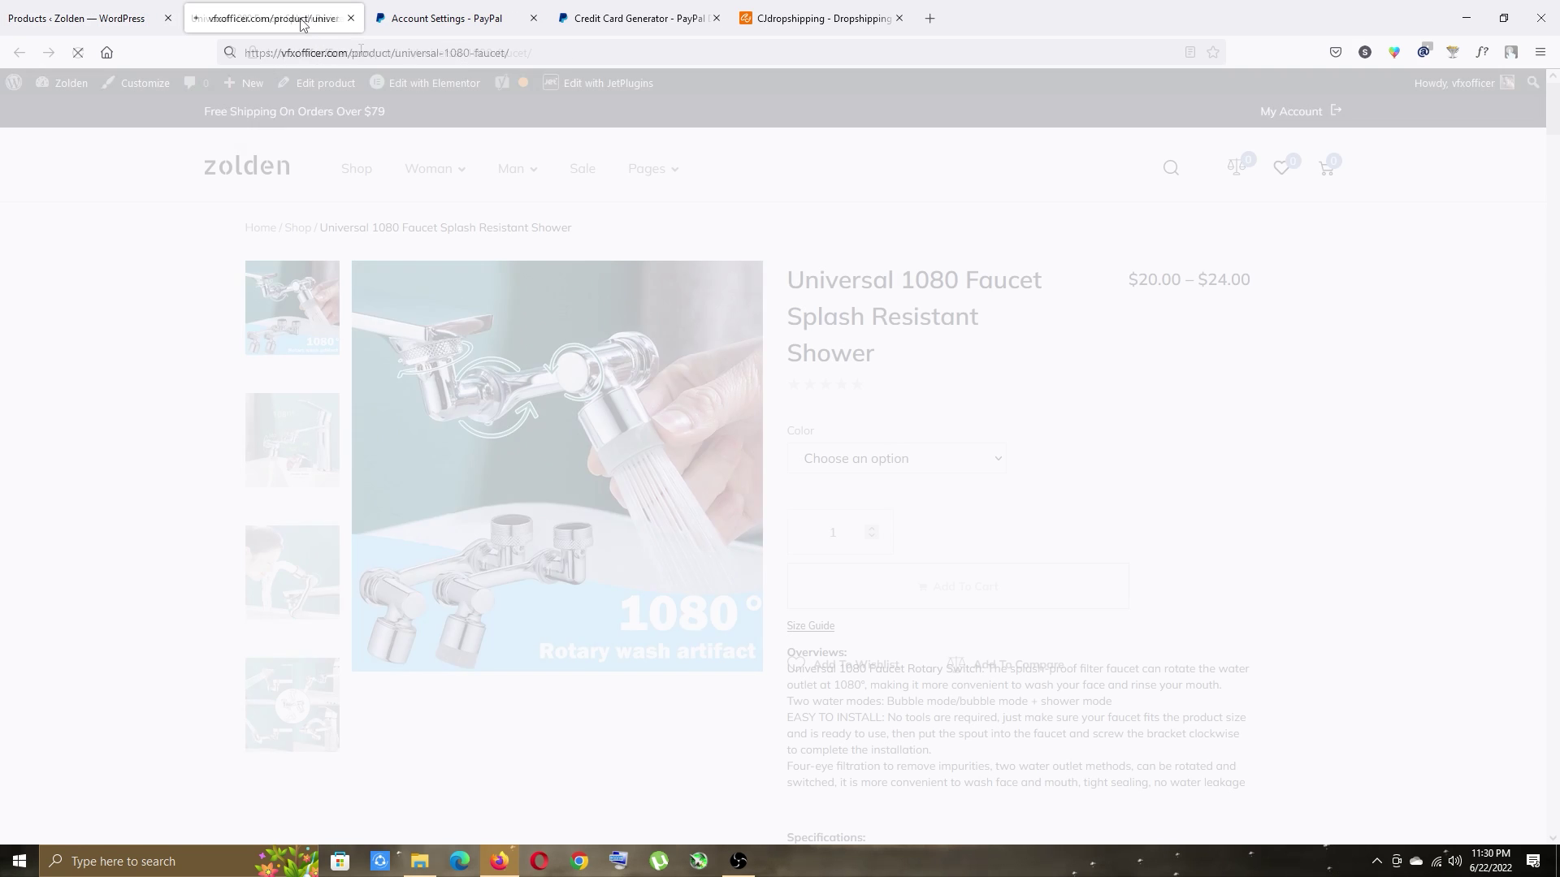
{"action": "left_click", "coordinate": [431, 53]}
{"action": "left_click", "coordinate": [61, 263]}
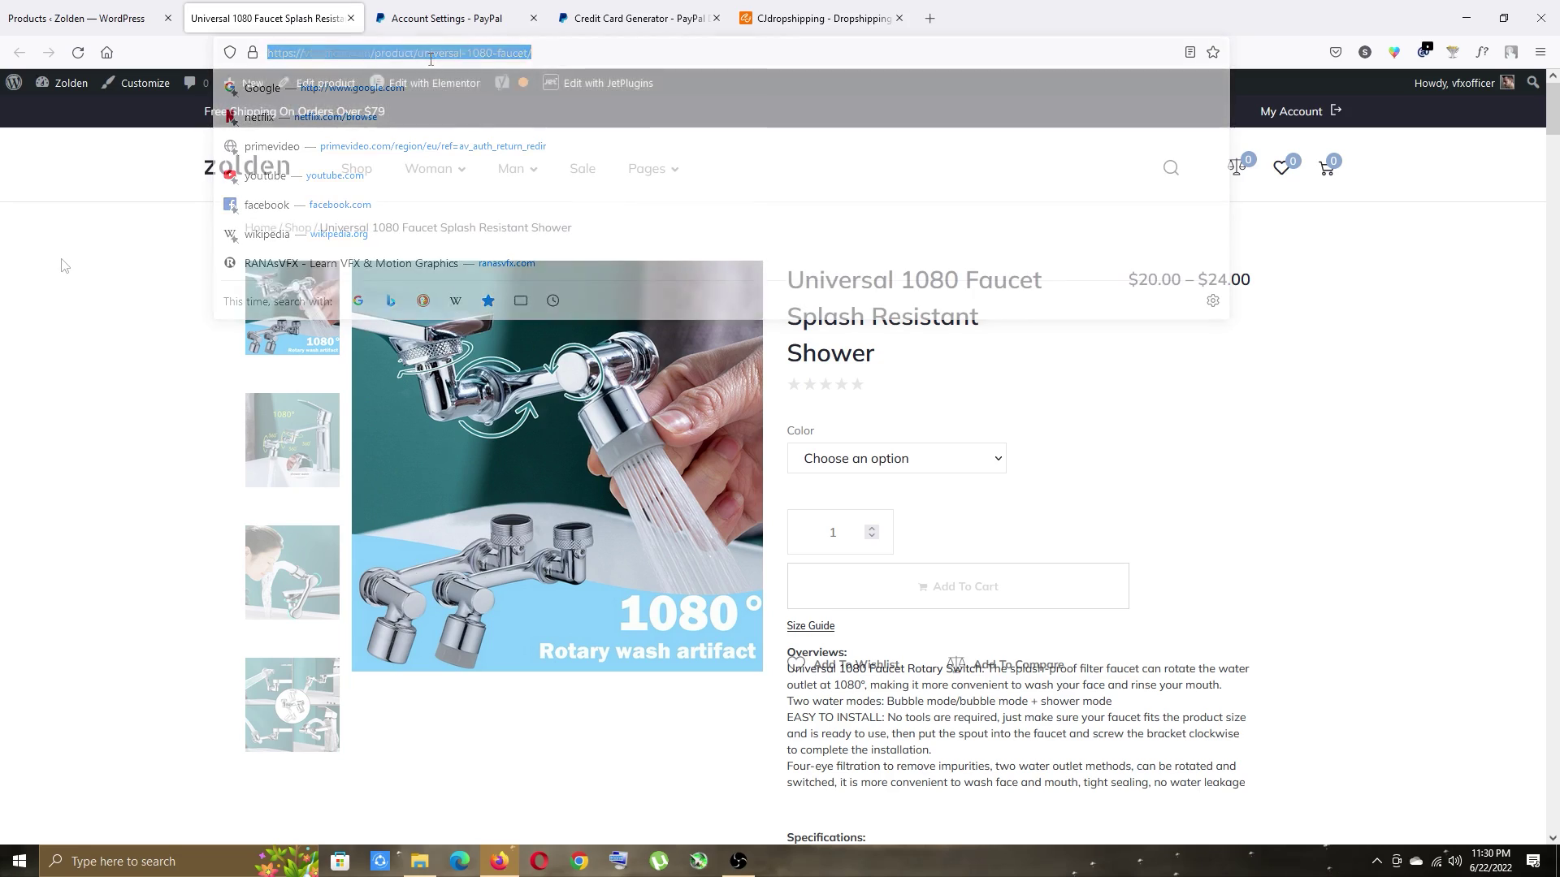
{"action": "left_click", "coordinate": [471, 193]}
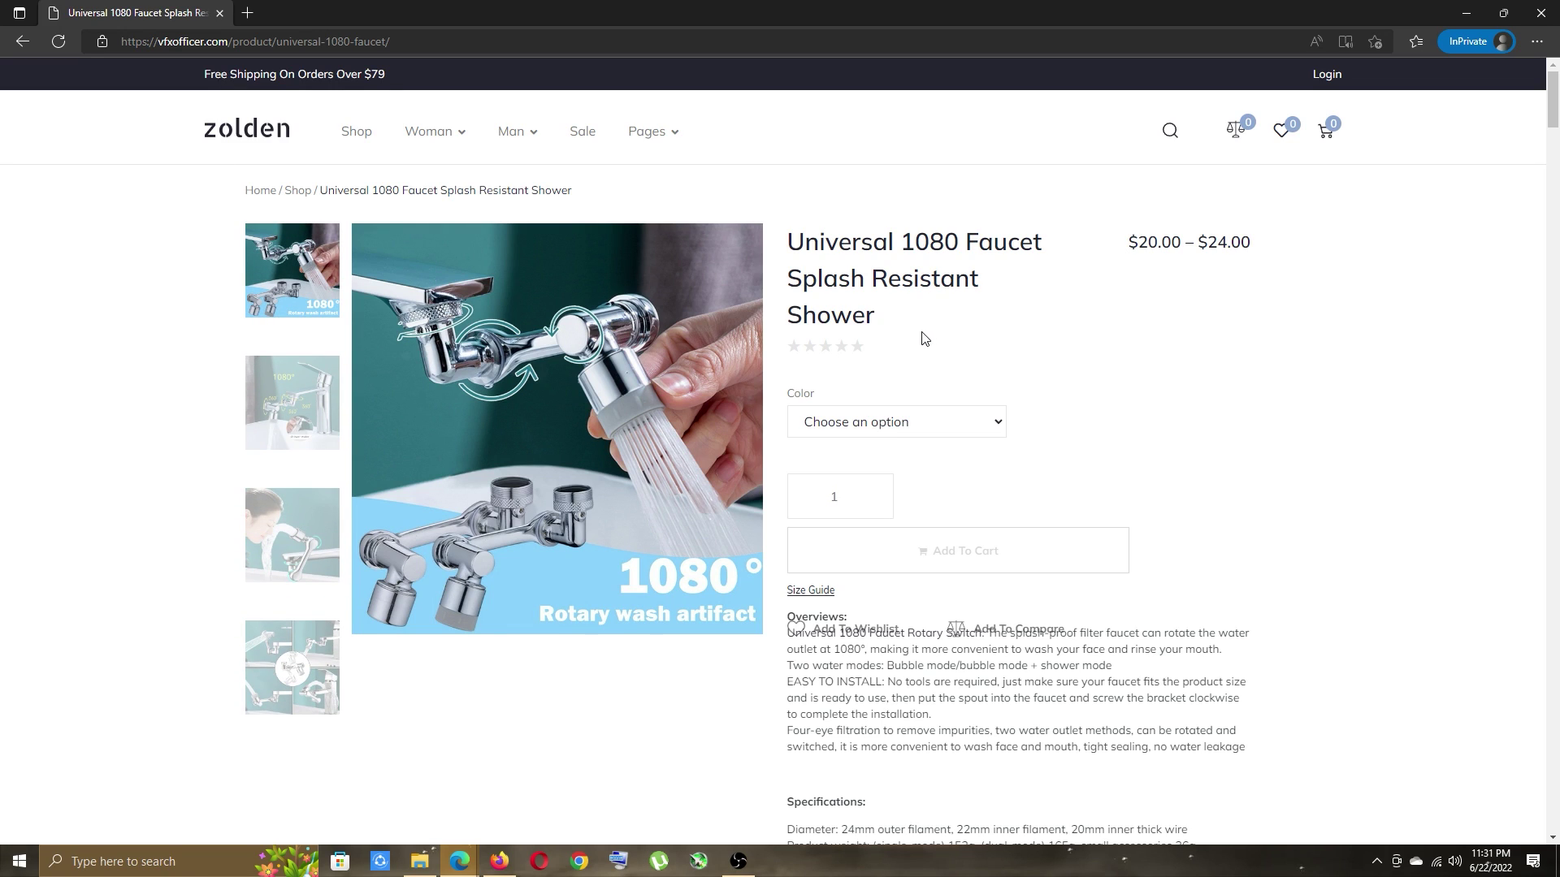
Add the Single mode faucet variant to the cart.
{"action": "left_click", "coordinate": [812, 420]}
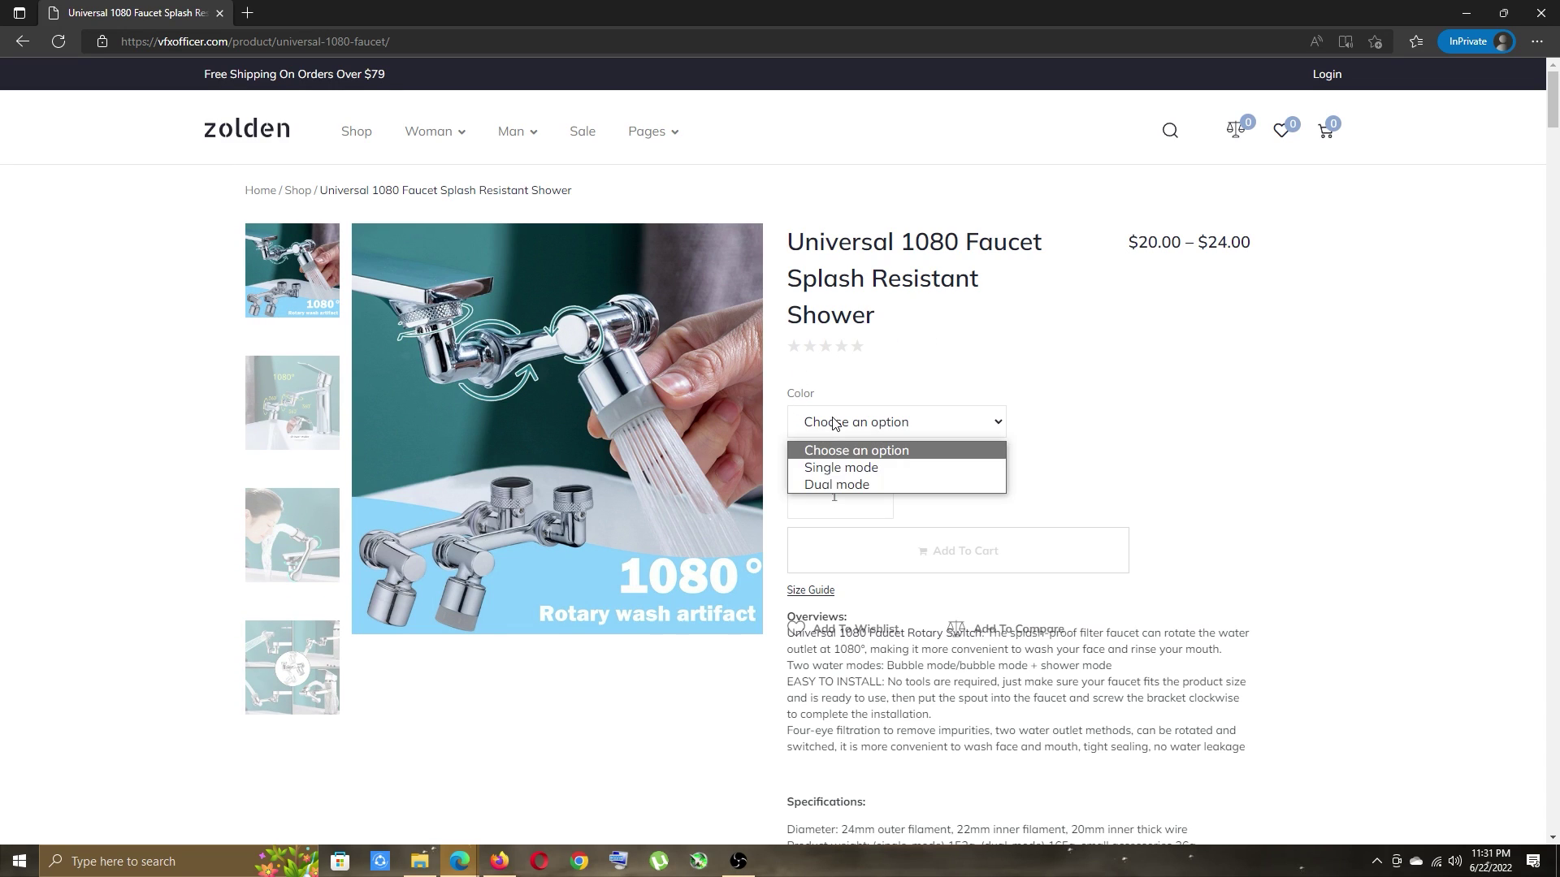
{"action": "left_click", "coordinate": [842, 463]}
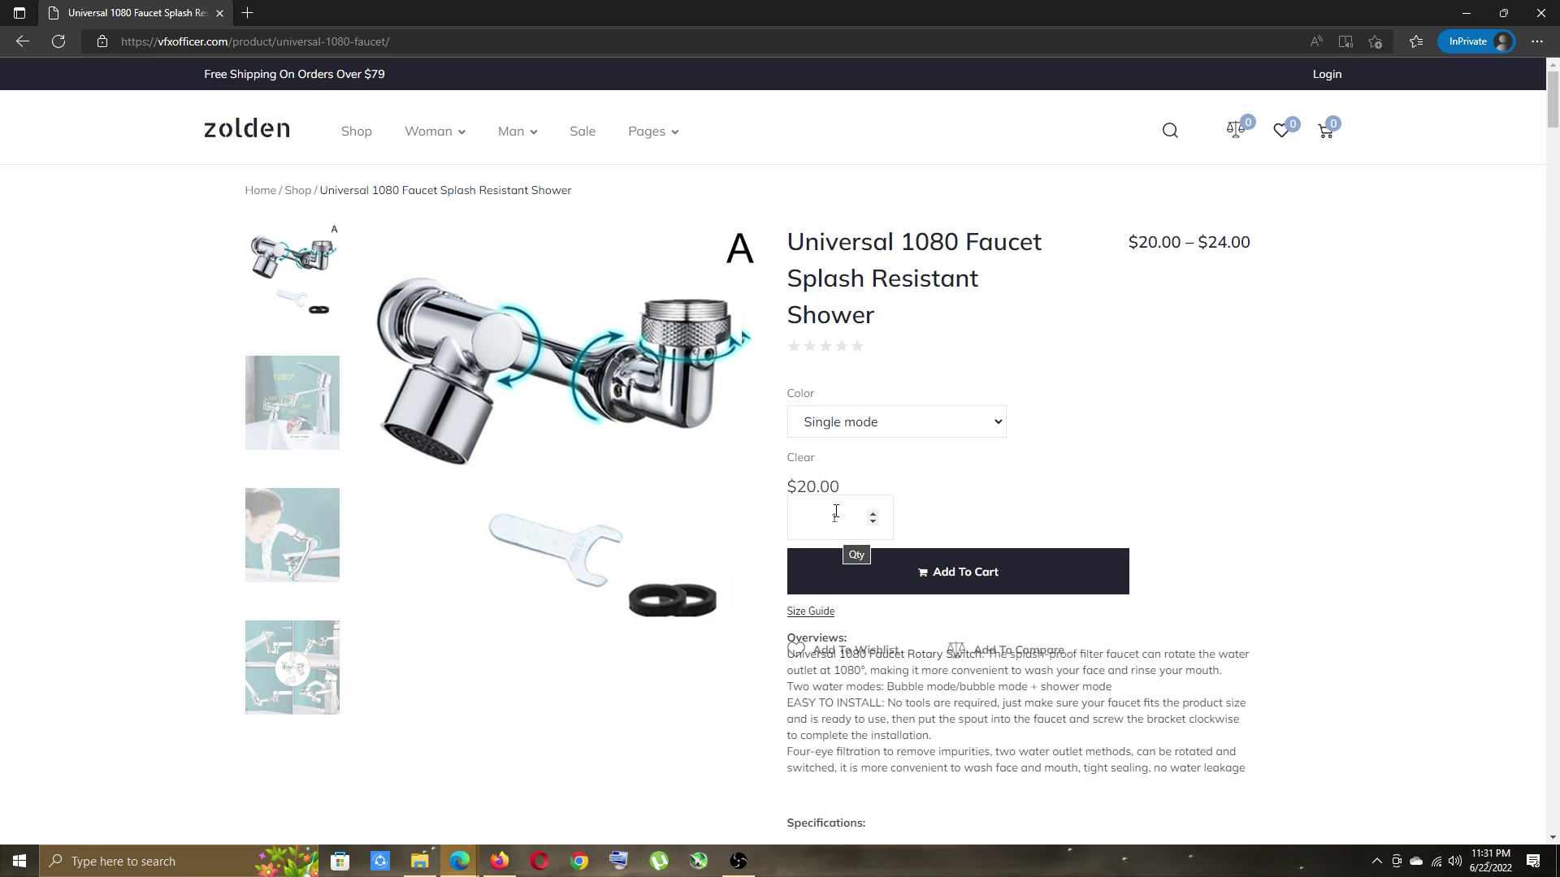
{"action": "left_click", "coordinate": [919, 581]}
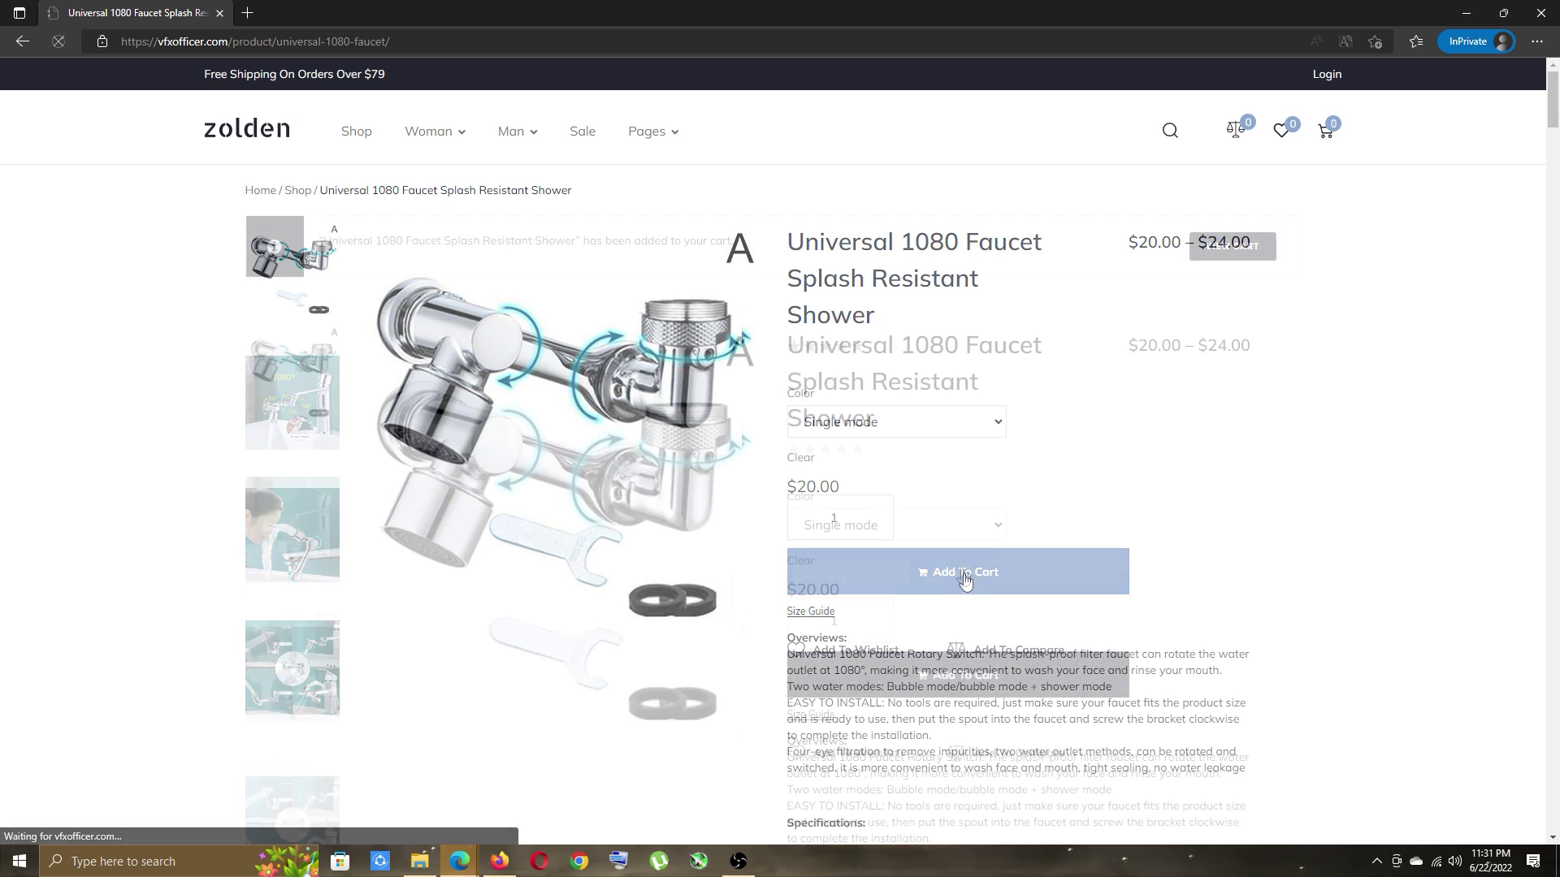
Check out from the cart, pay by debit or credit card, and place the order.
{"action": "left_click", "coordinate": [1231, 246]}
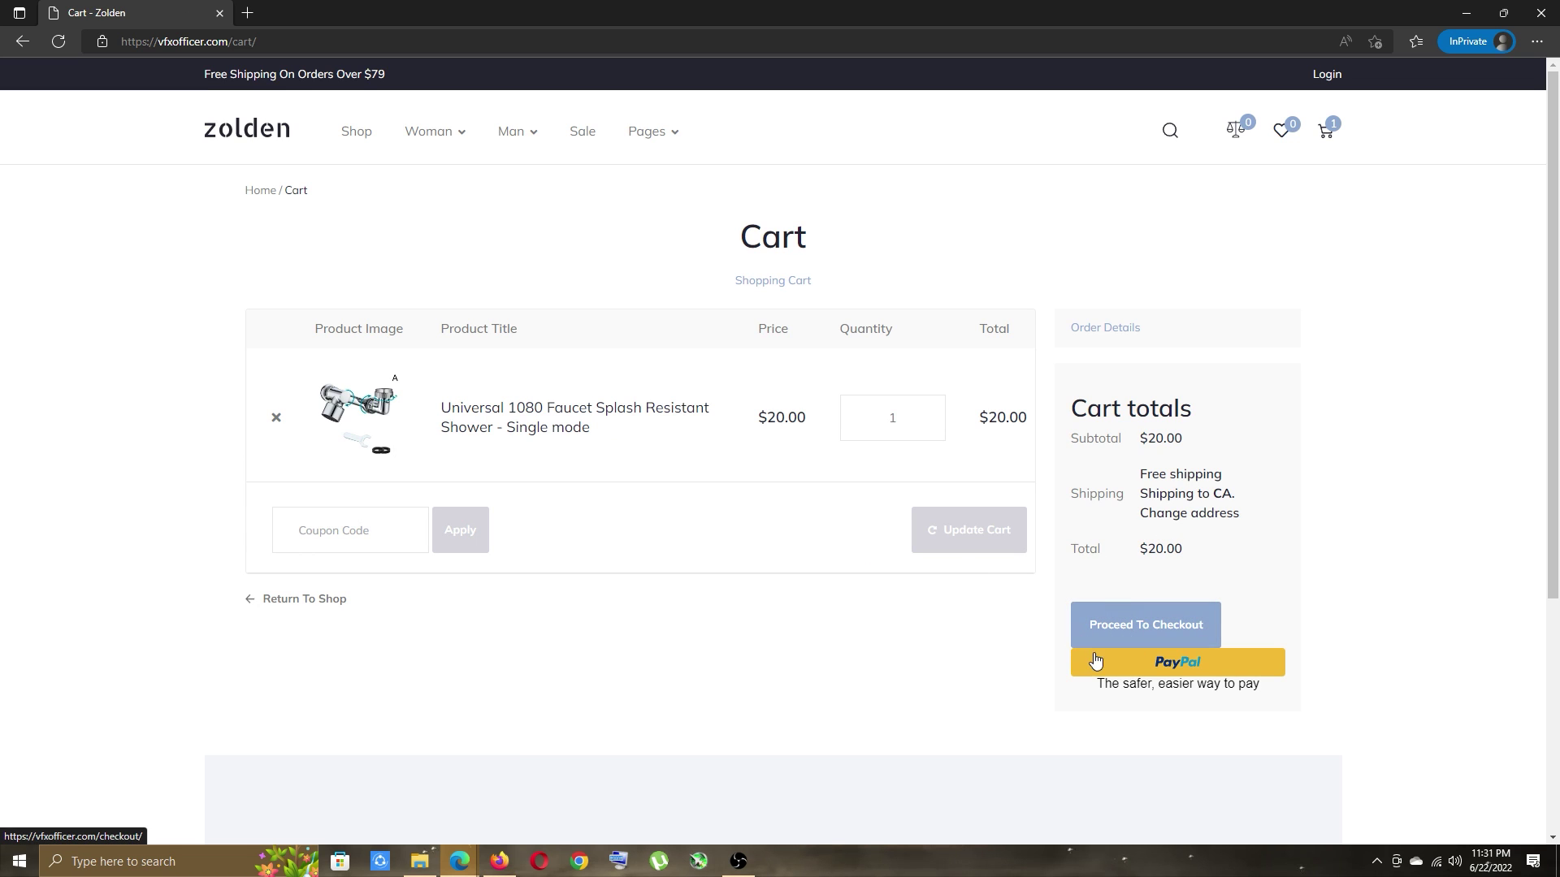
{"action": "left_click", "coordinate": [1151, 636]}
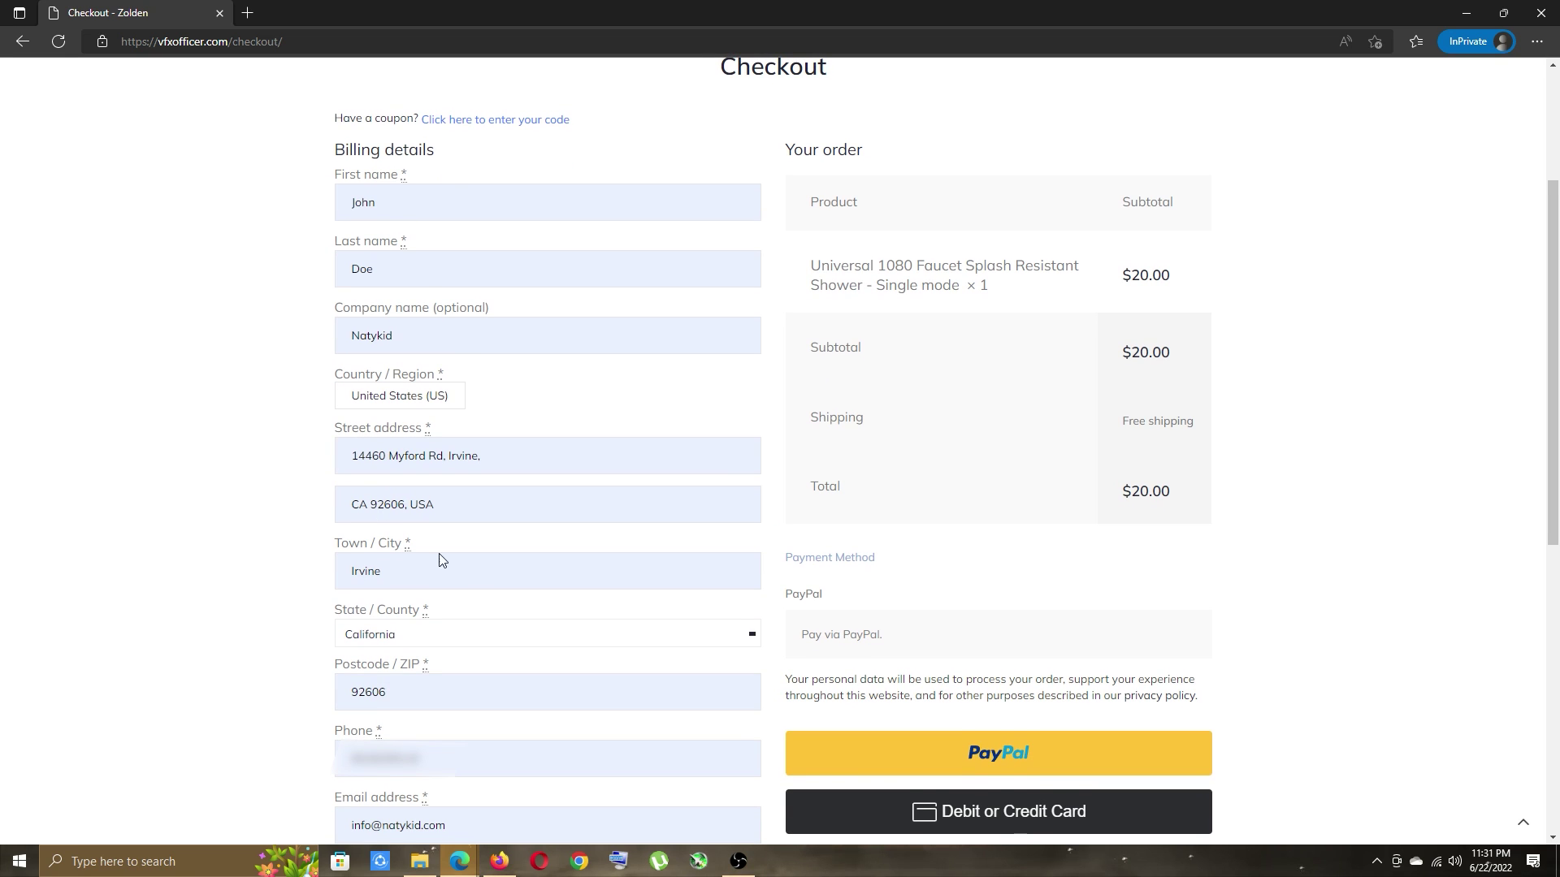
{"action": "scroll", "coordinate": [780, 651], "scroll_direction": "down", "scroll_amount": 3}
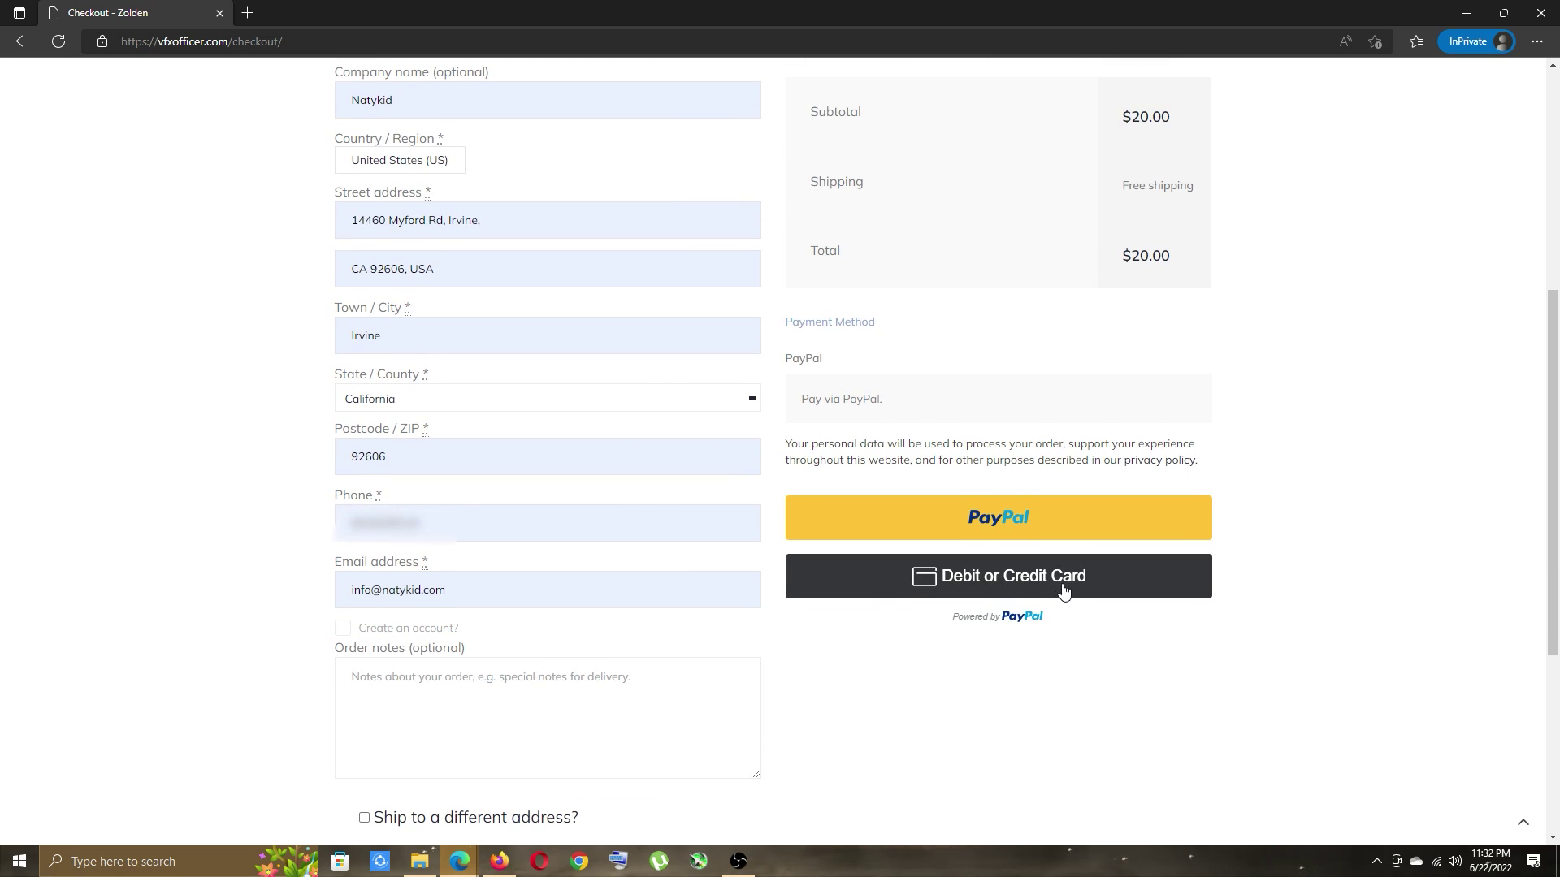
{"action": "left_click", "coordinate": [1063, 592]}
{"action": "left_click", "coordinate": [944, 620]}
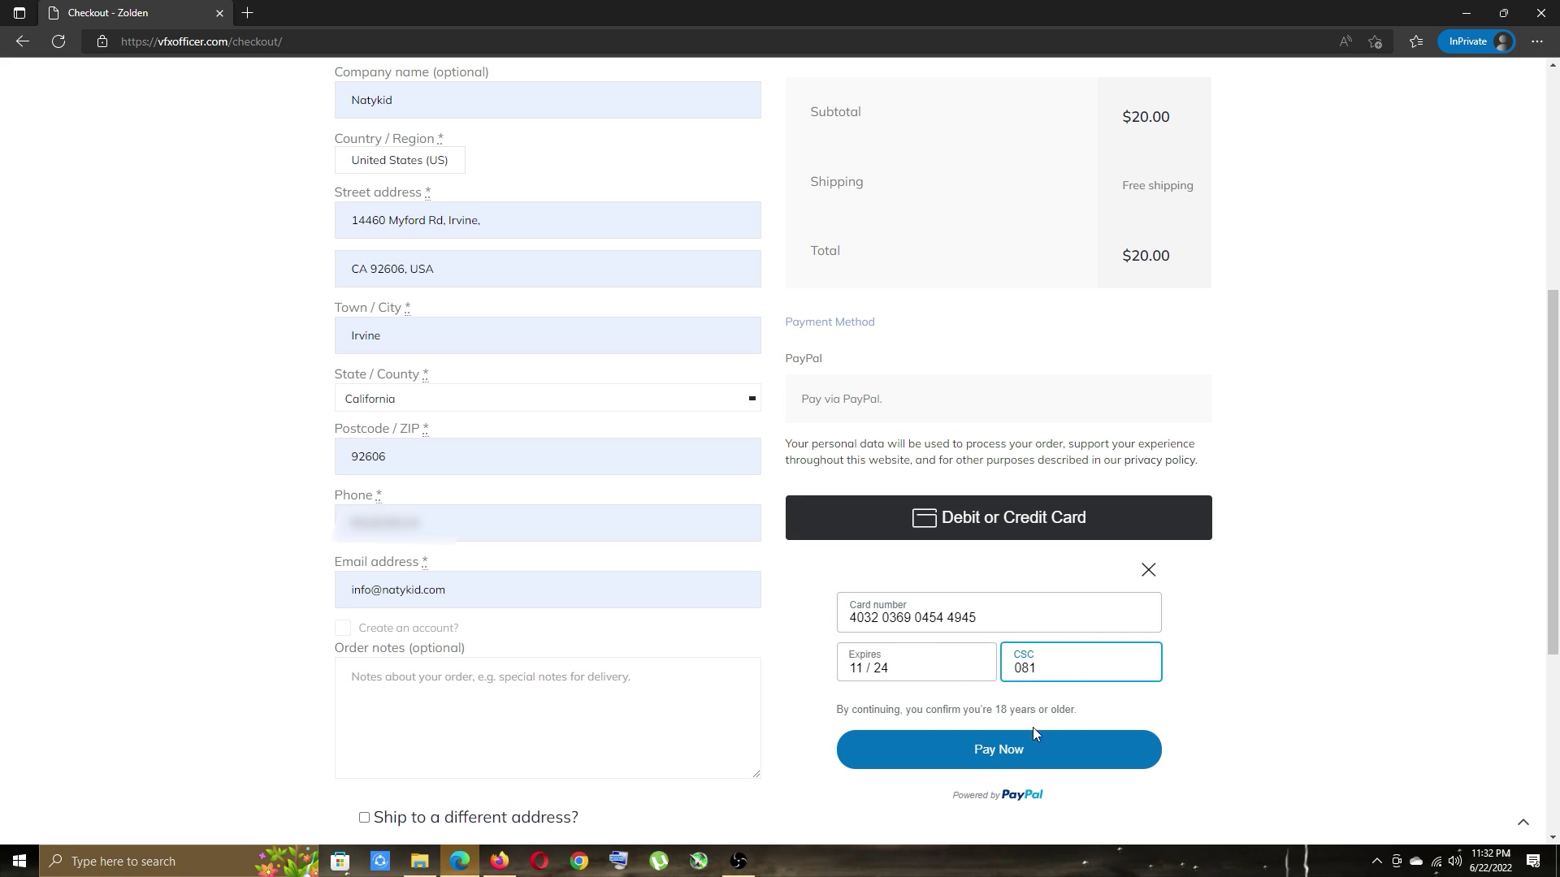
{"action": "left_click", "coordinate": [1042, 759]}
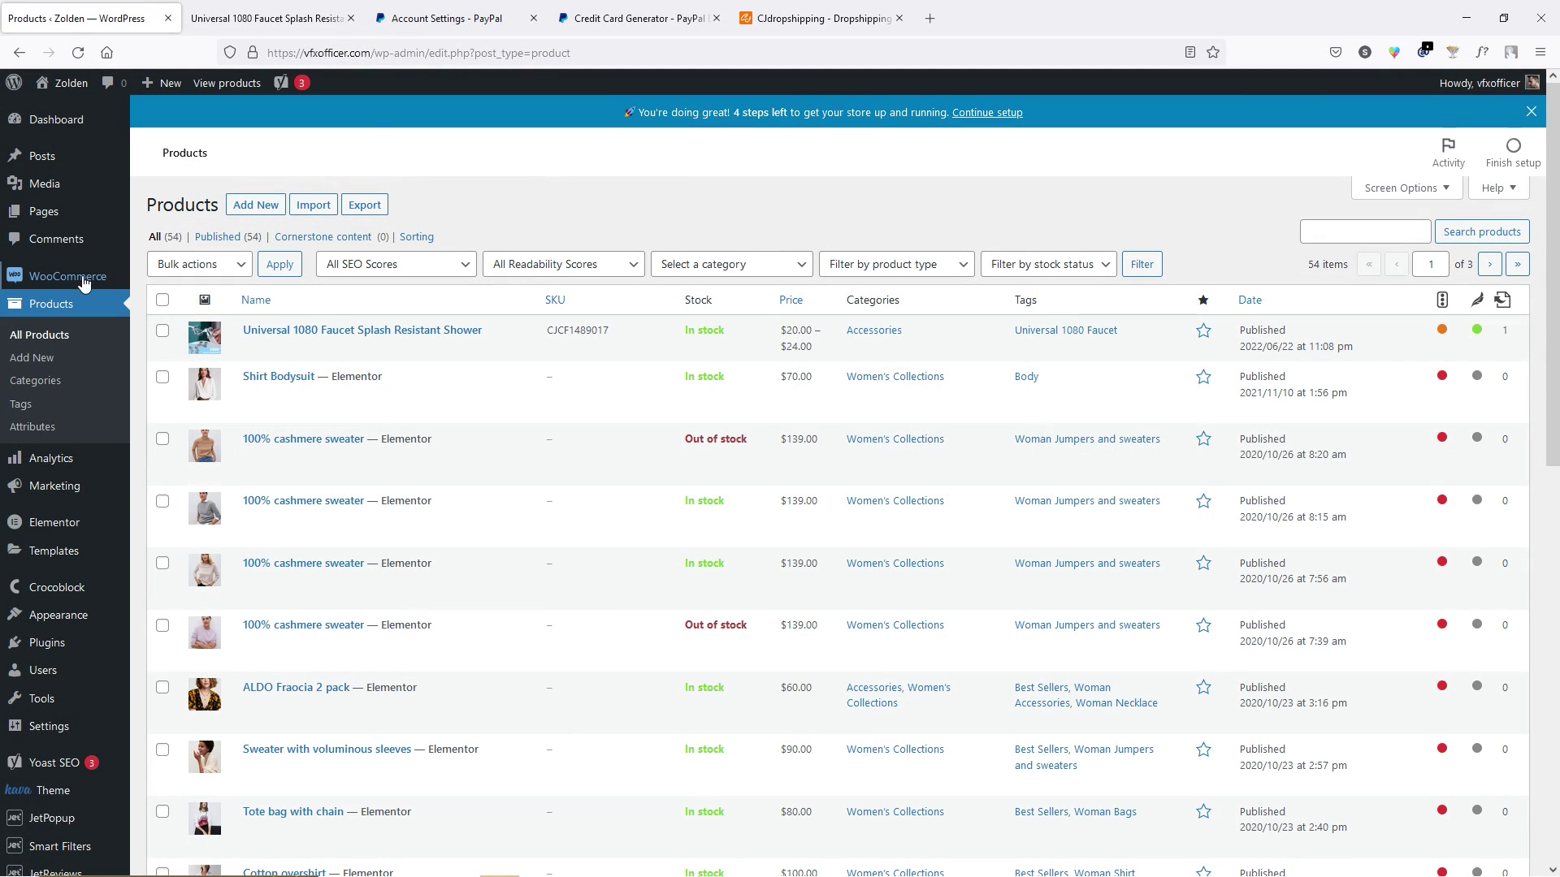
Open the new $20.00 faucet order from the WooCommerce Orders list.
{"action": "mouse_move", "coordinate": [84, 281]}
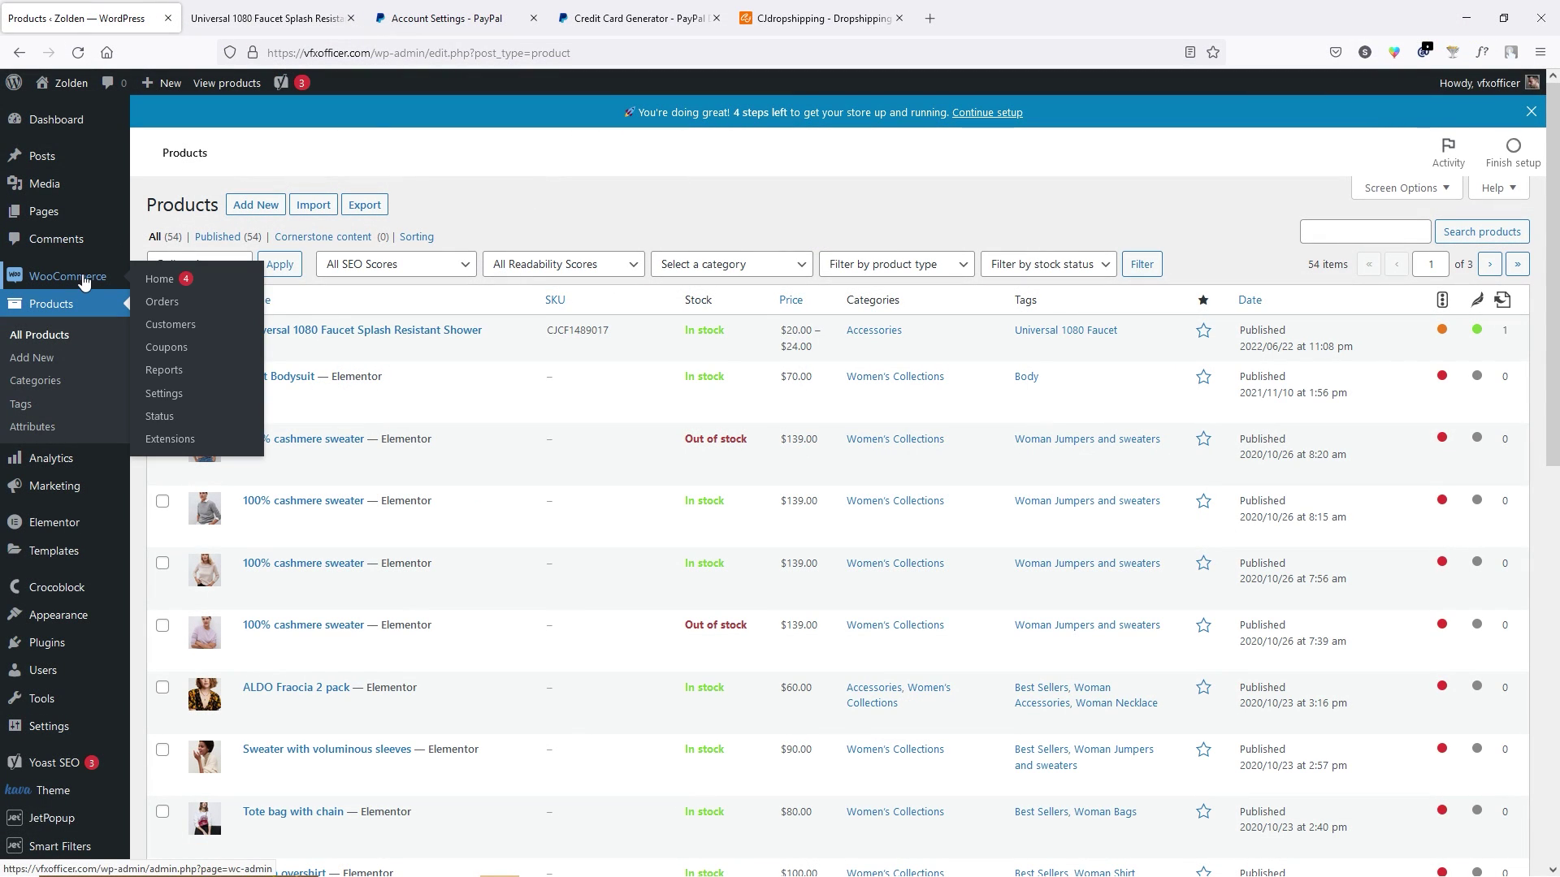
{"action": "left_click", "coordinate": [179, 304]}
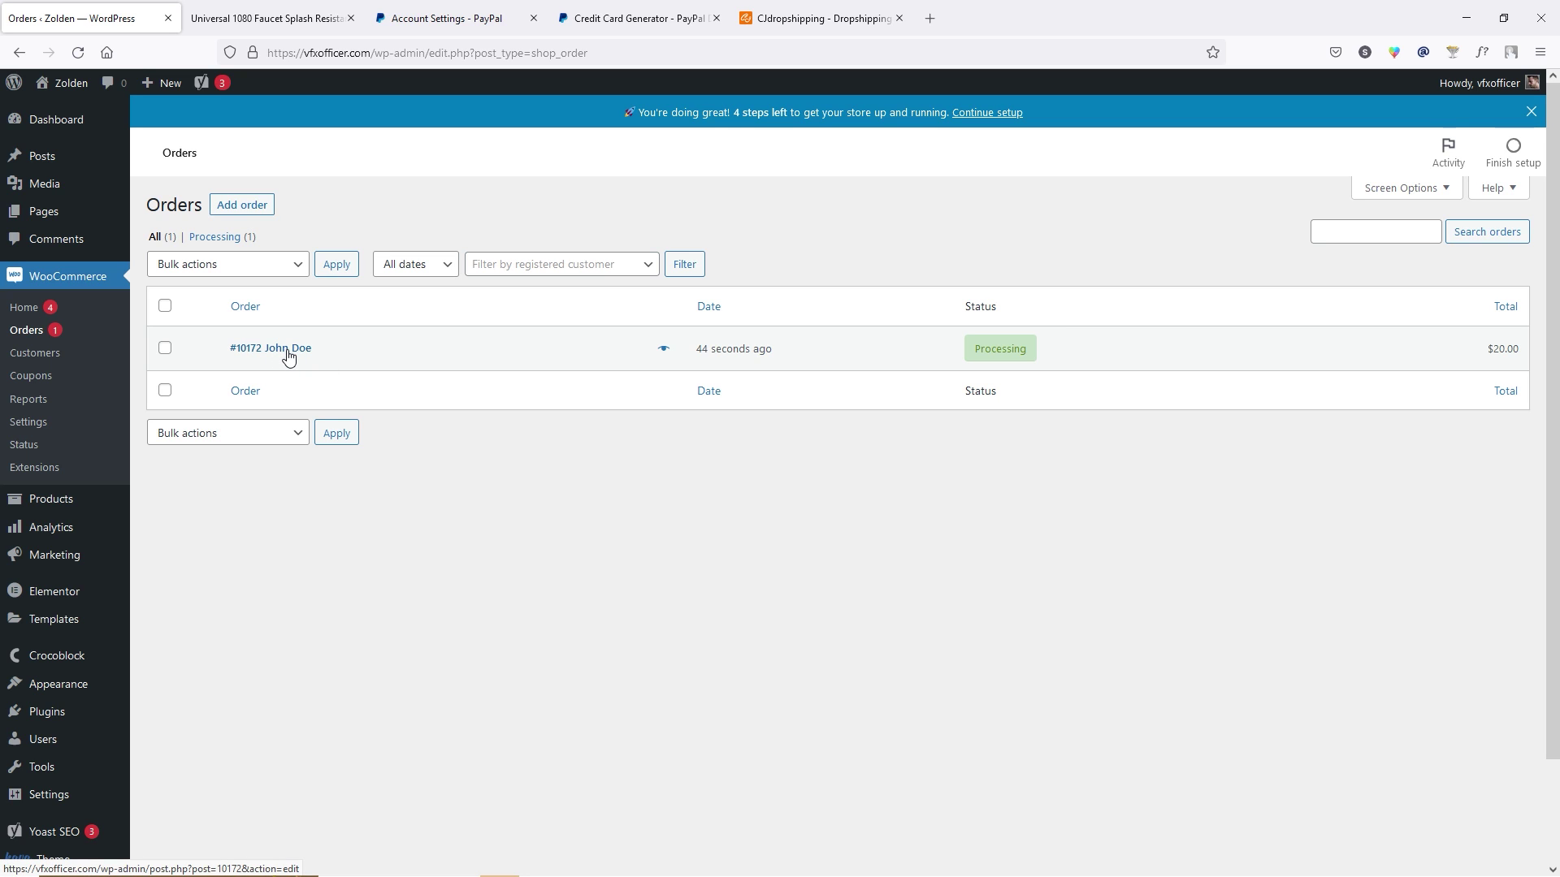
{"action": "left_click", "coordinate": [288, 356]}
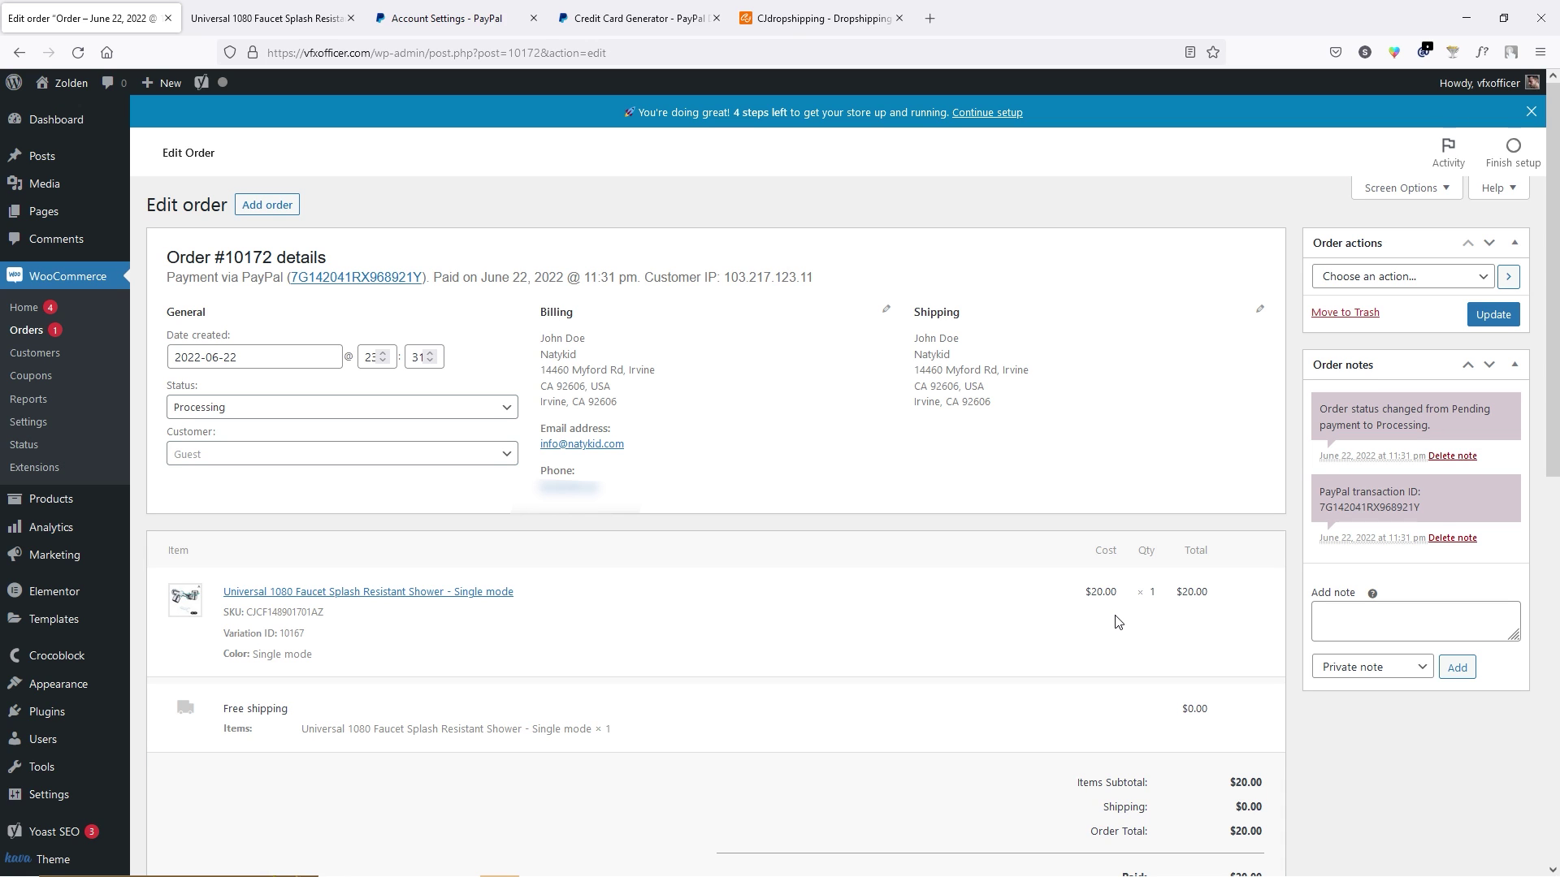
Switch to CJdropshipping and open the Imported Orders list.
{"action": "left_click", "coordinate": [819, 26]}
{"action": "mouse_move", "coordinate": [517, 85]}
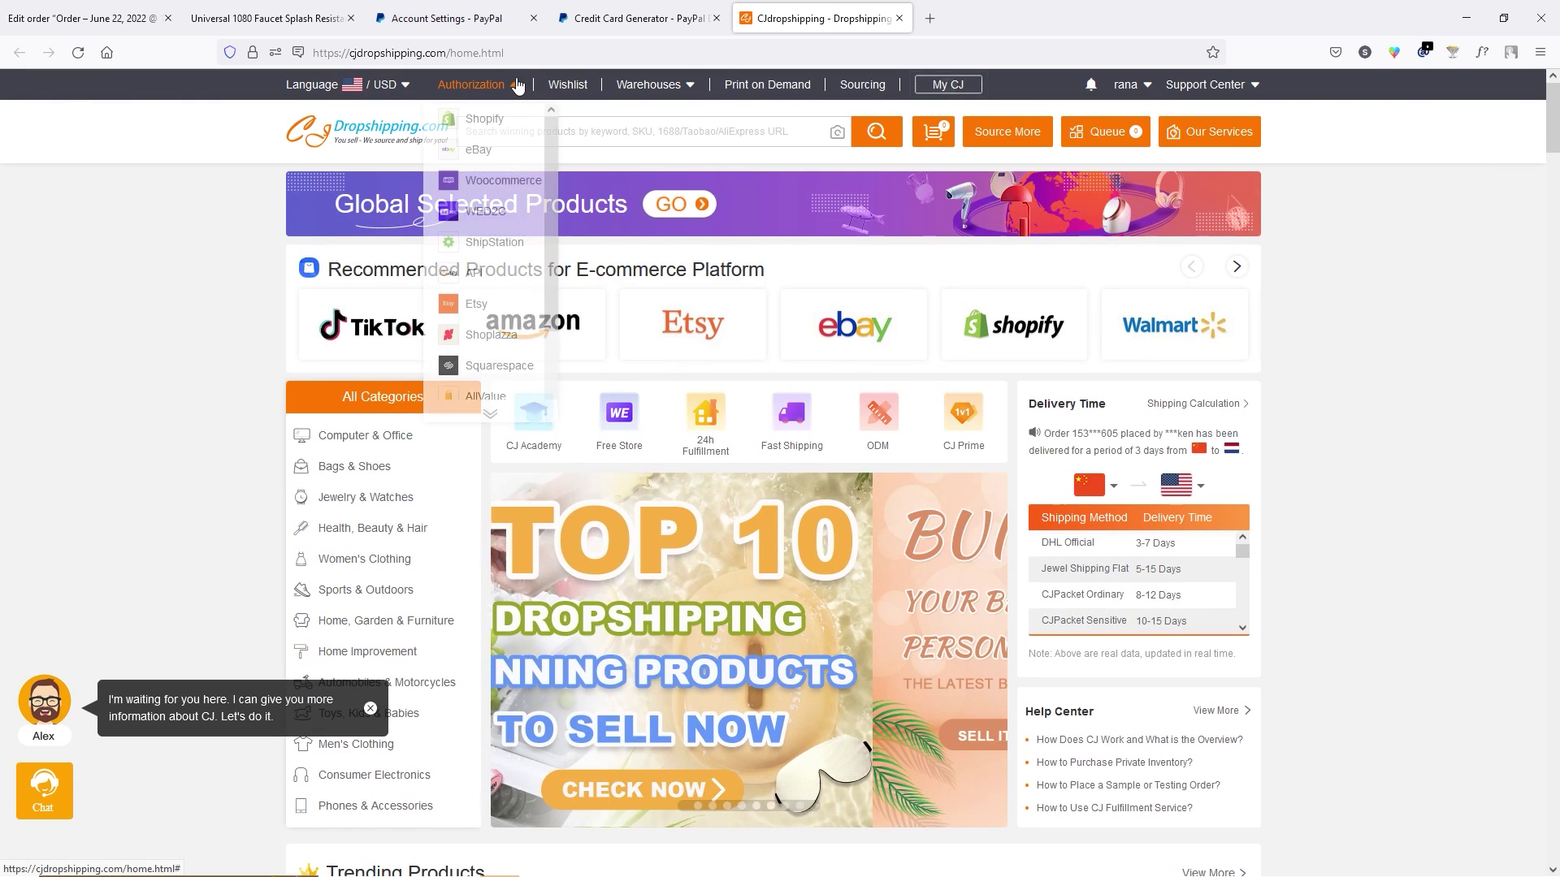
{"action": "left_click", "coordinate": [504, 181]}
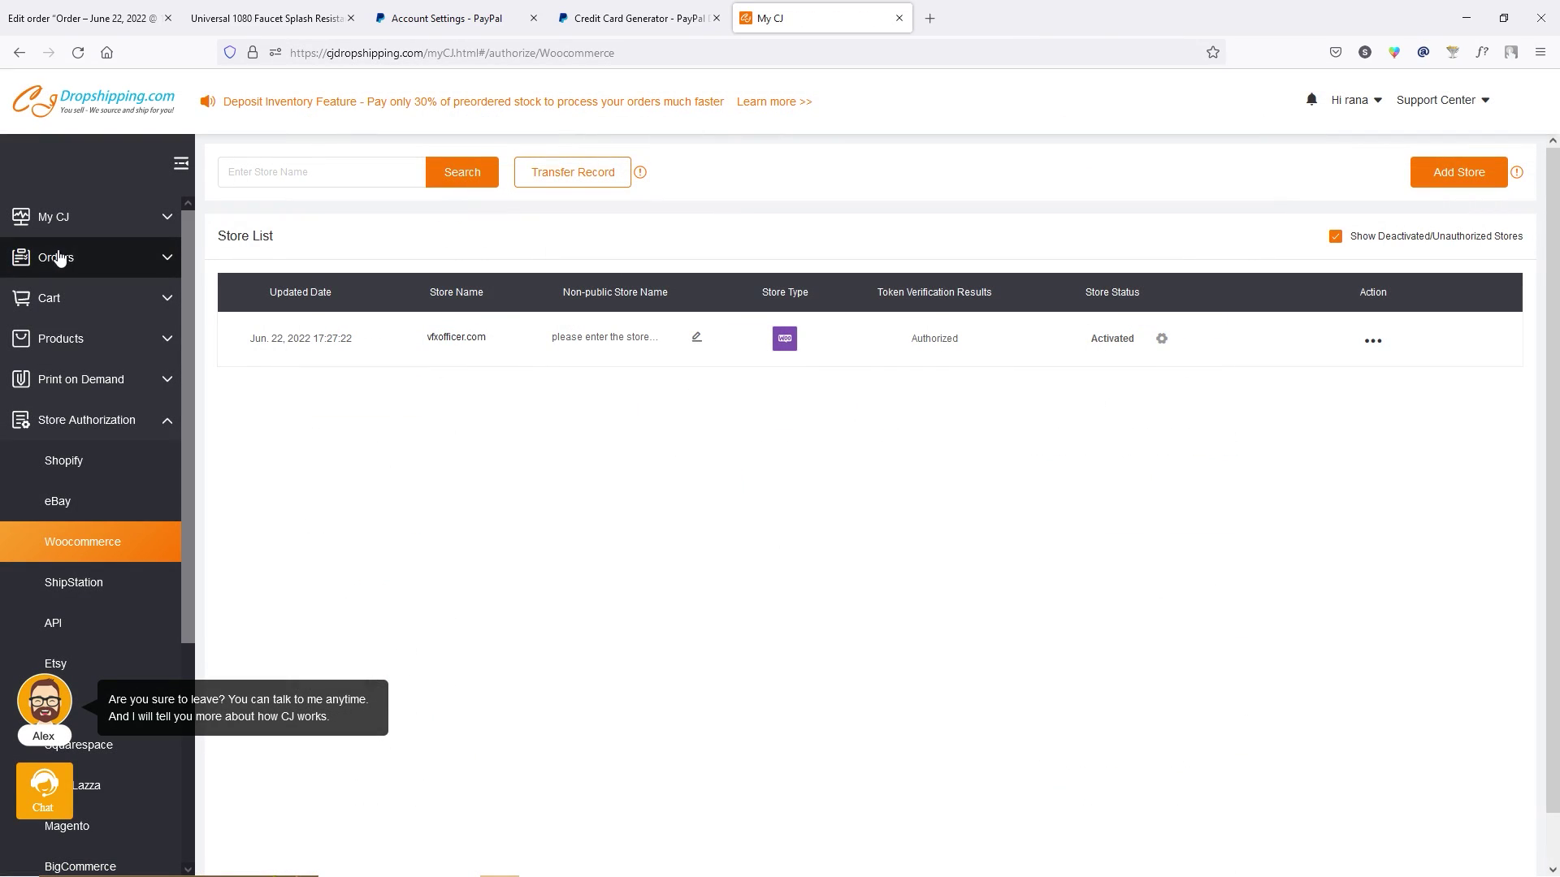
{"action": "left_click", "coordinate": [97, 258]}
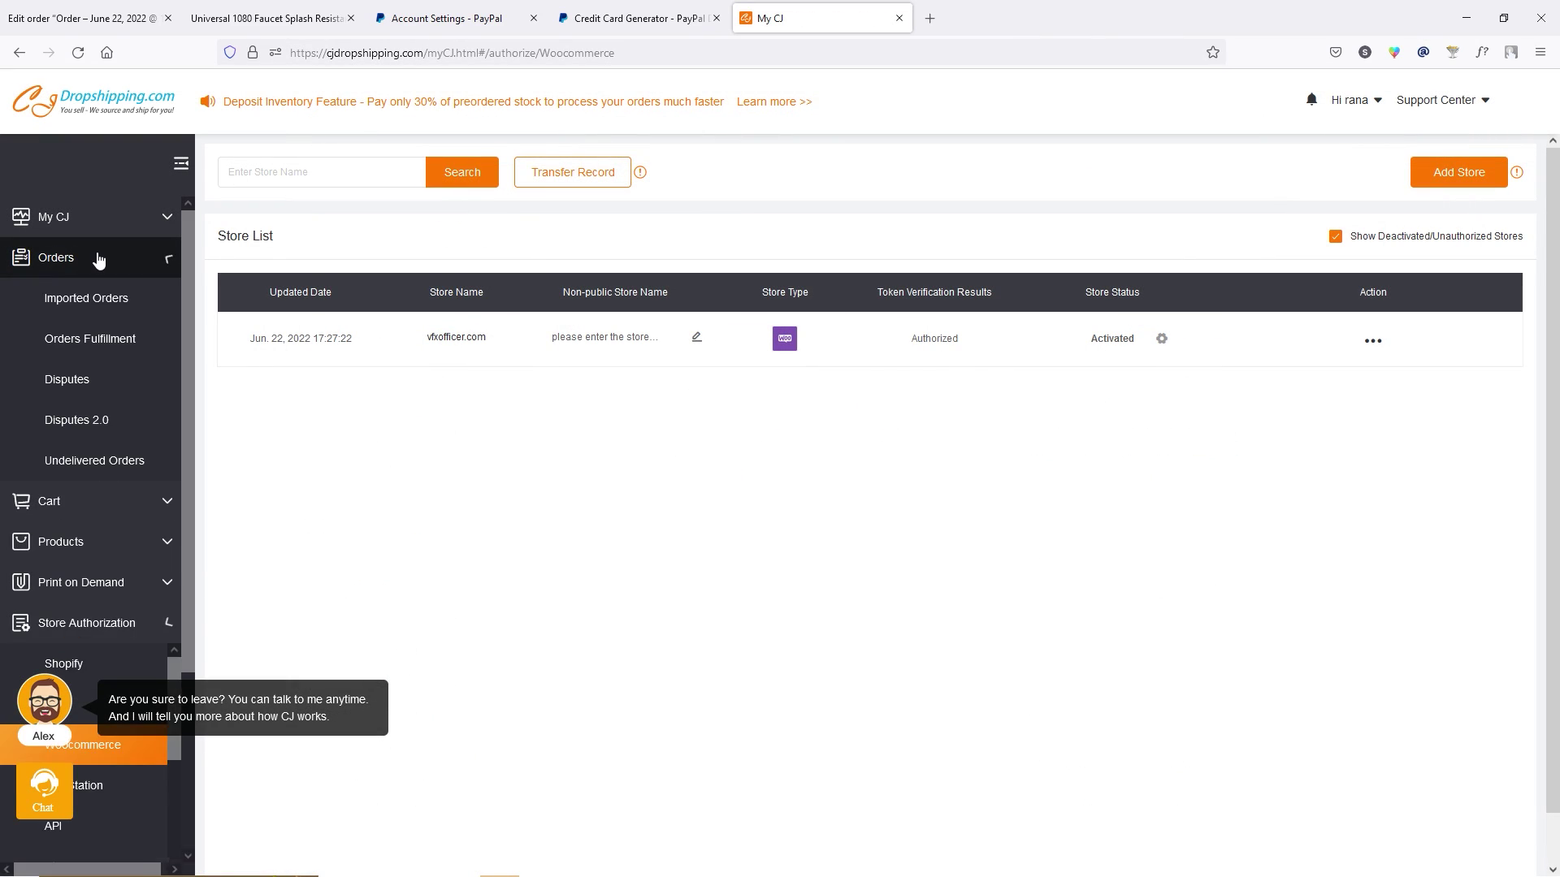
{"action": "left_click", "coordinate": [92, 315]}
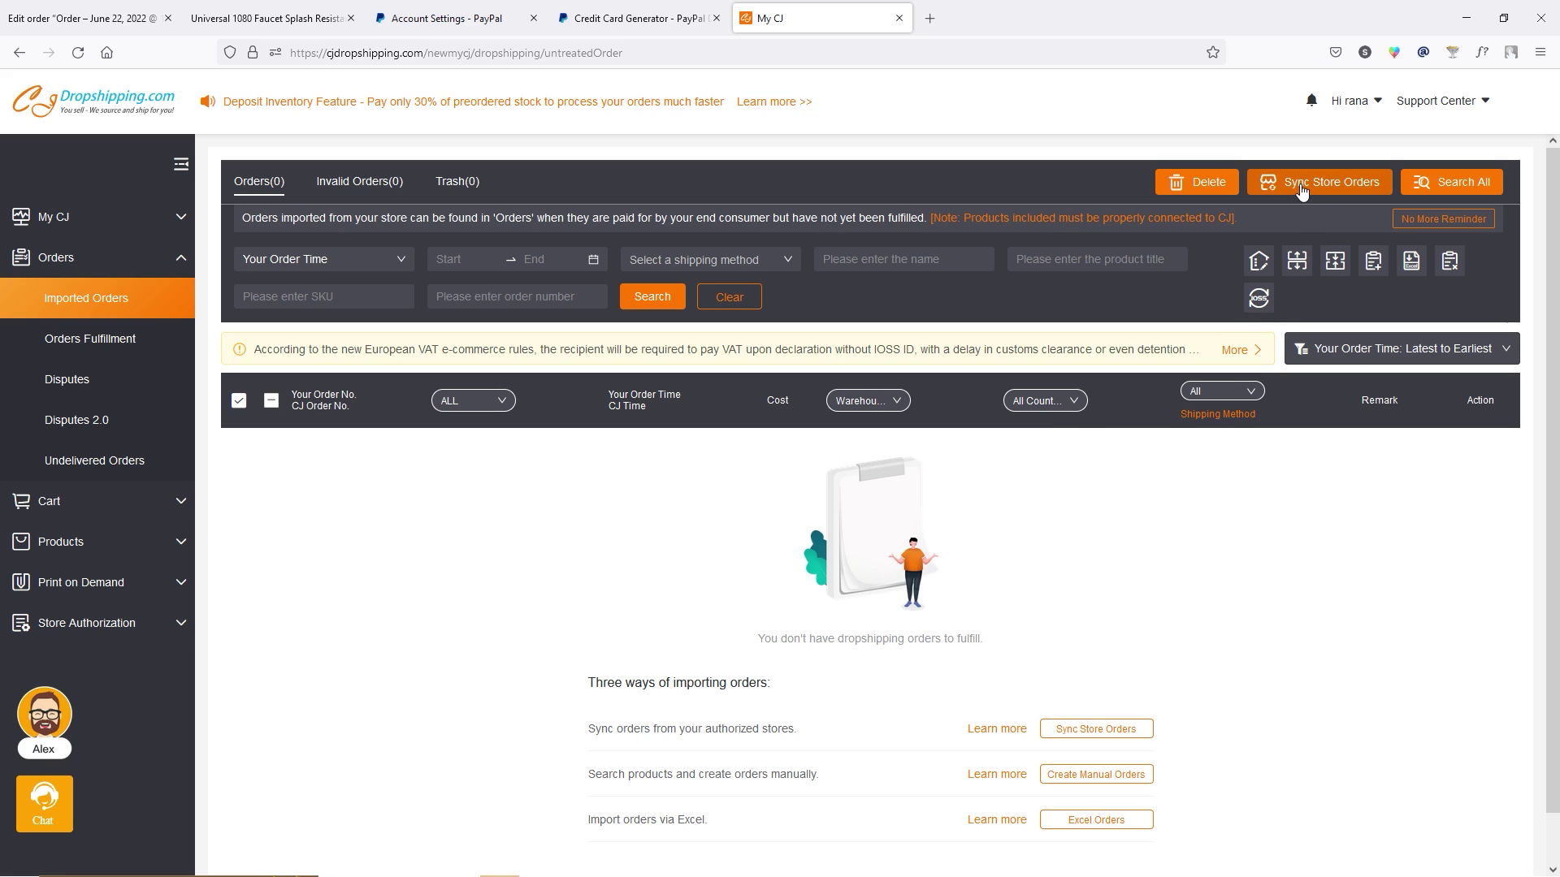
Sync the vfxofficer.com store's orders by time for 2022-06-22.
{"action": "left_click", "coordinate": [1349, 186]}
{"action": "left_click", "coordinate": [598, 524]}
{"action": "left_click", "coordinate": [560, 593]}
{"action": "left_click", "coordinate": [743, 529]}
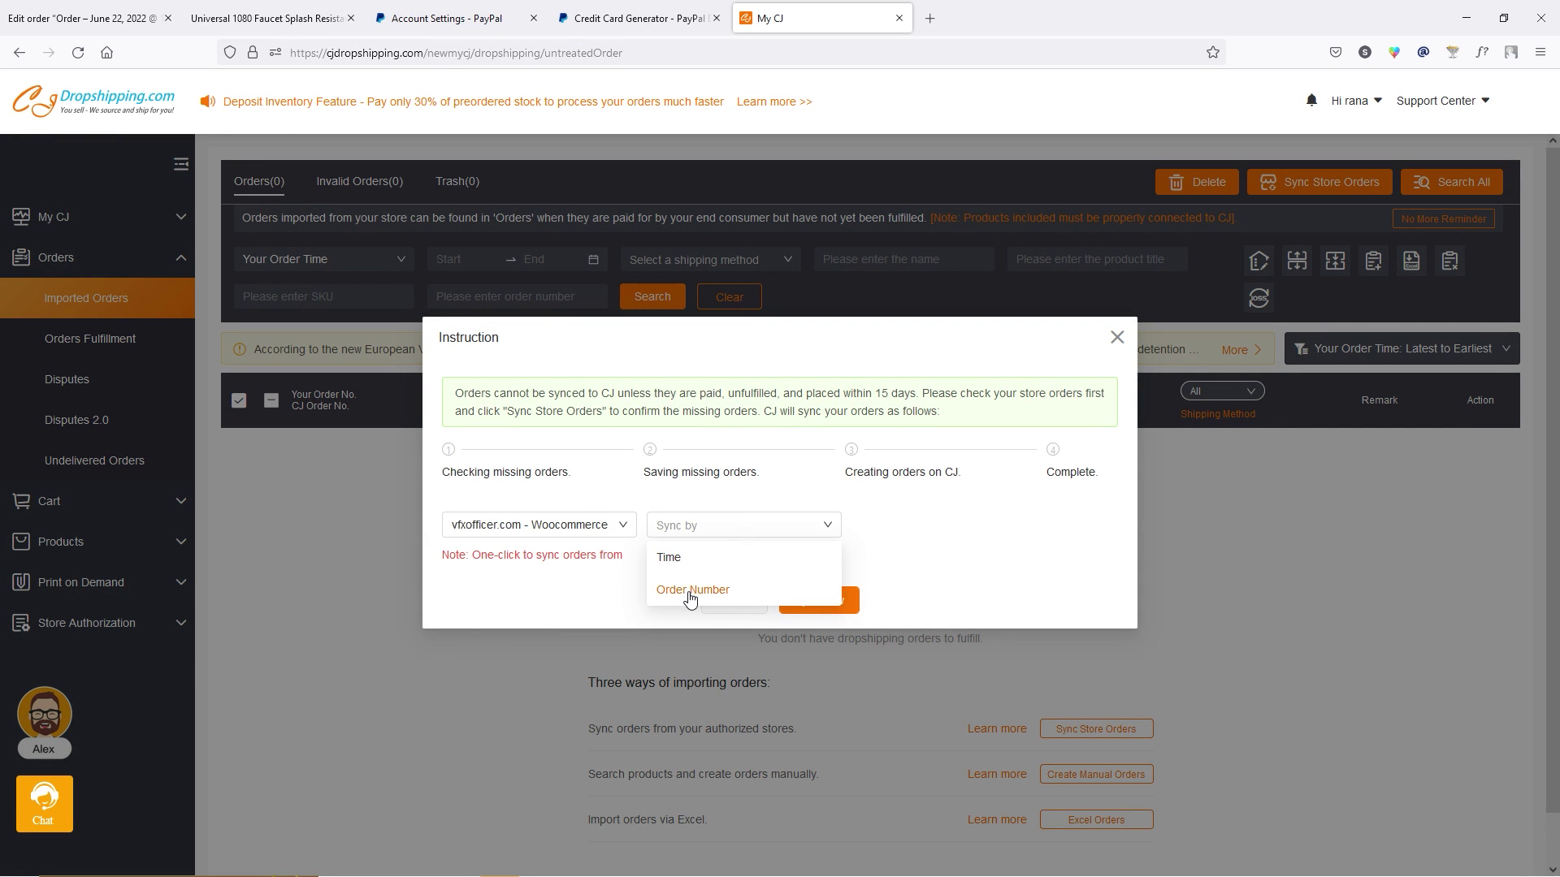
{"action": "left_click", "coordinate": [668, 558]}
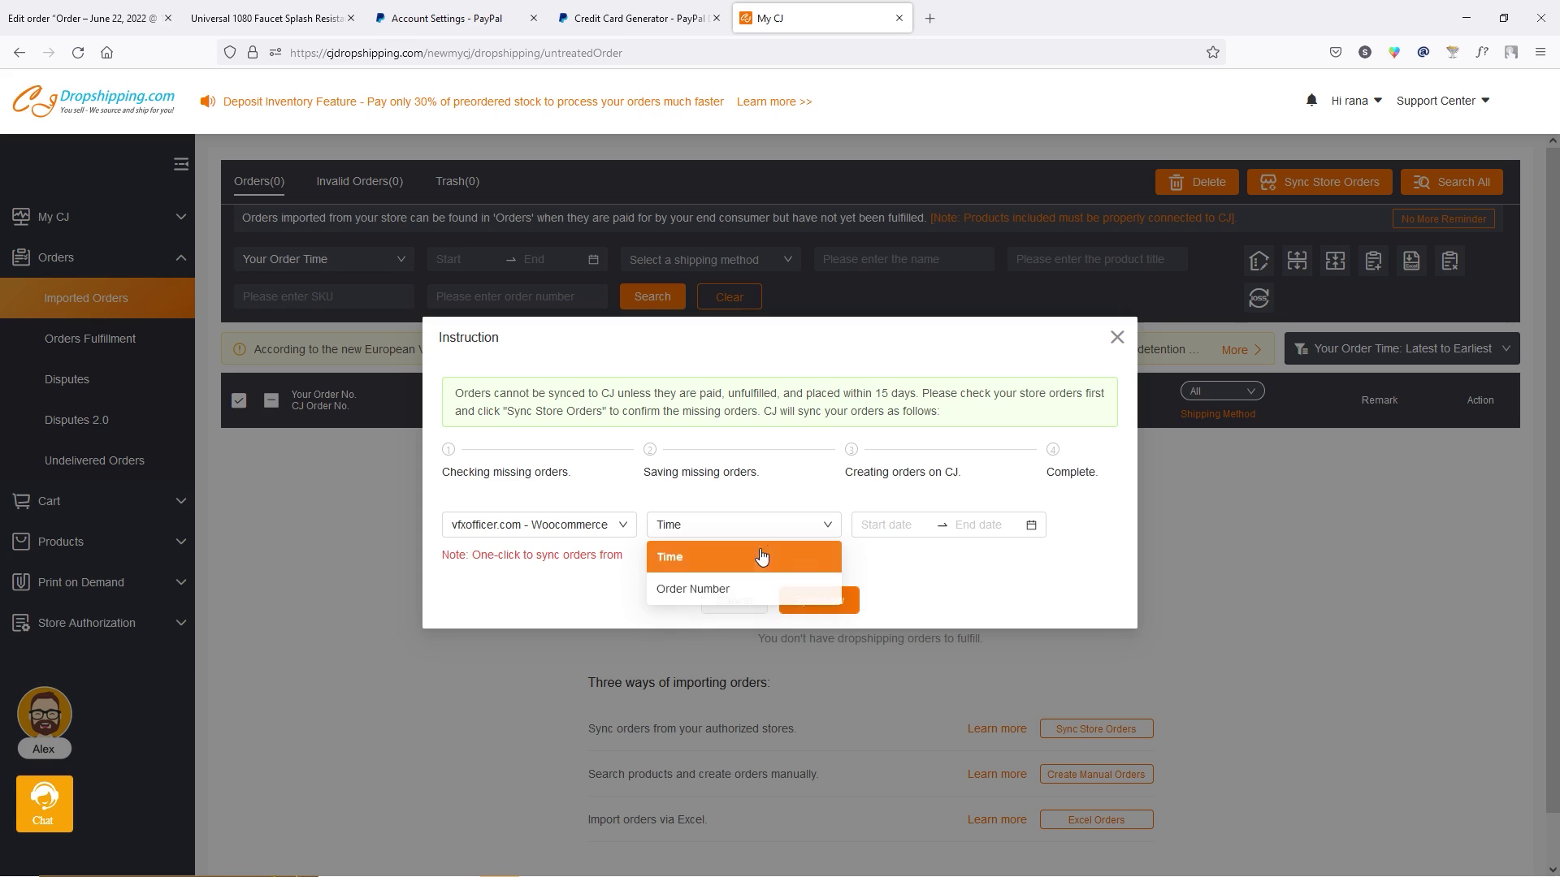
{"action": "left_click", "coordinate": [671, 592]}
{"action": "left_click", "coordinate": [734, 537]}
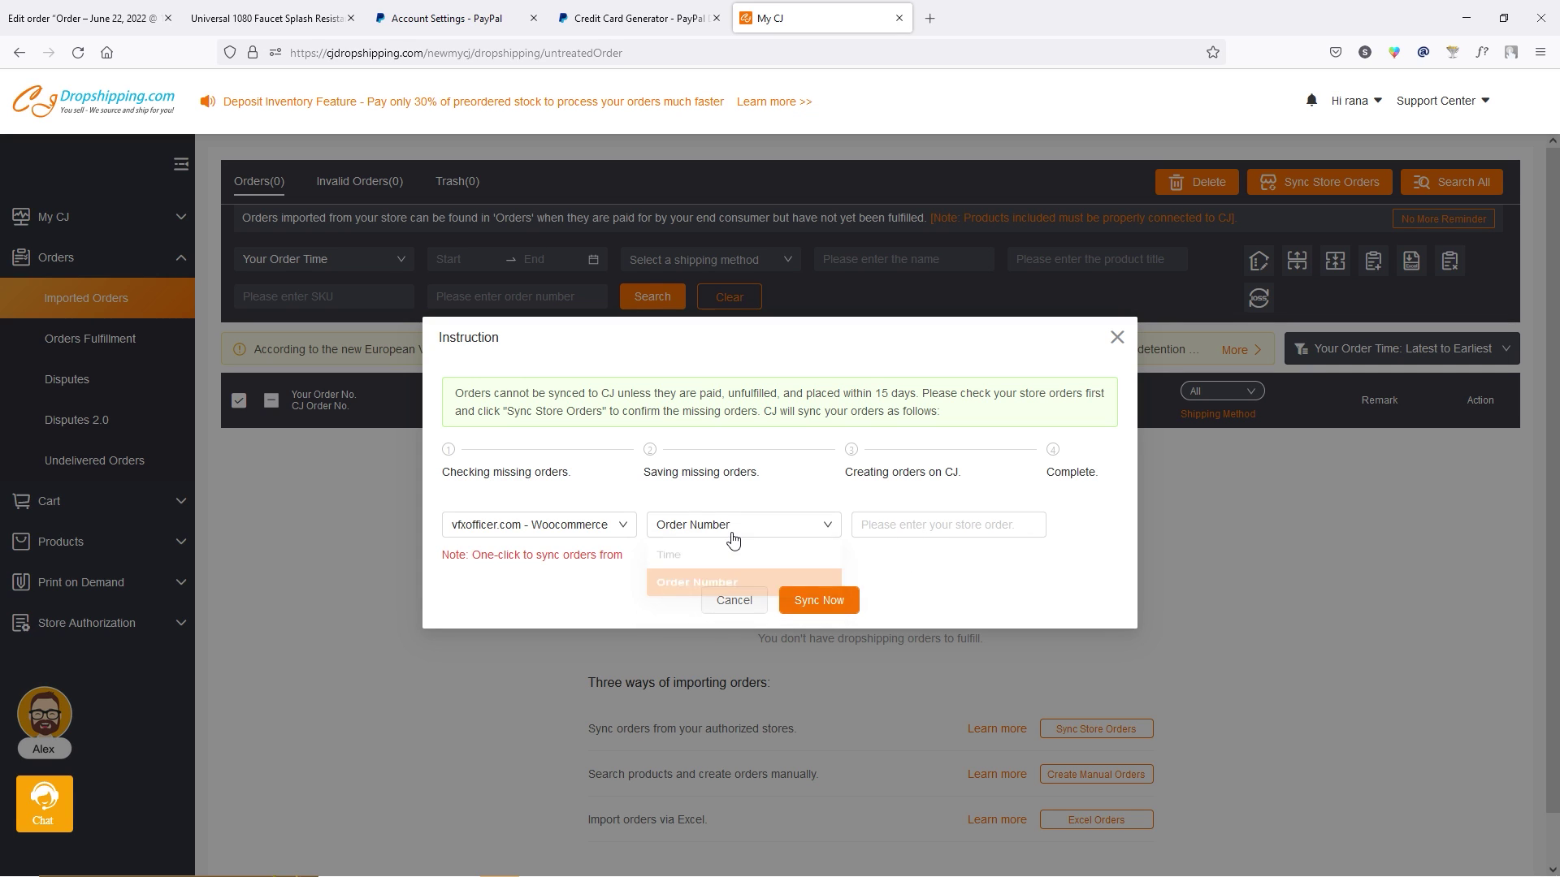
{"action": "left_click", "coordinate": [672, 557]}
{"action": "left_click", "coordinate": [893, 525]}
{"action": "left_click", "coordinate": [964, 692]}
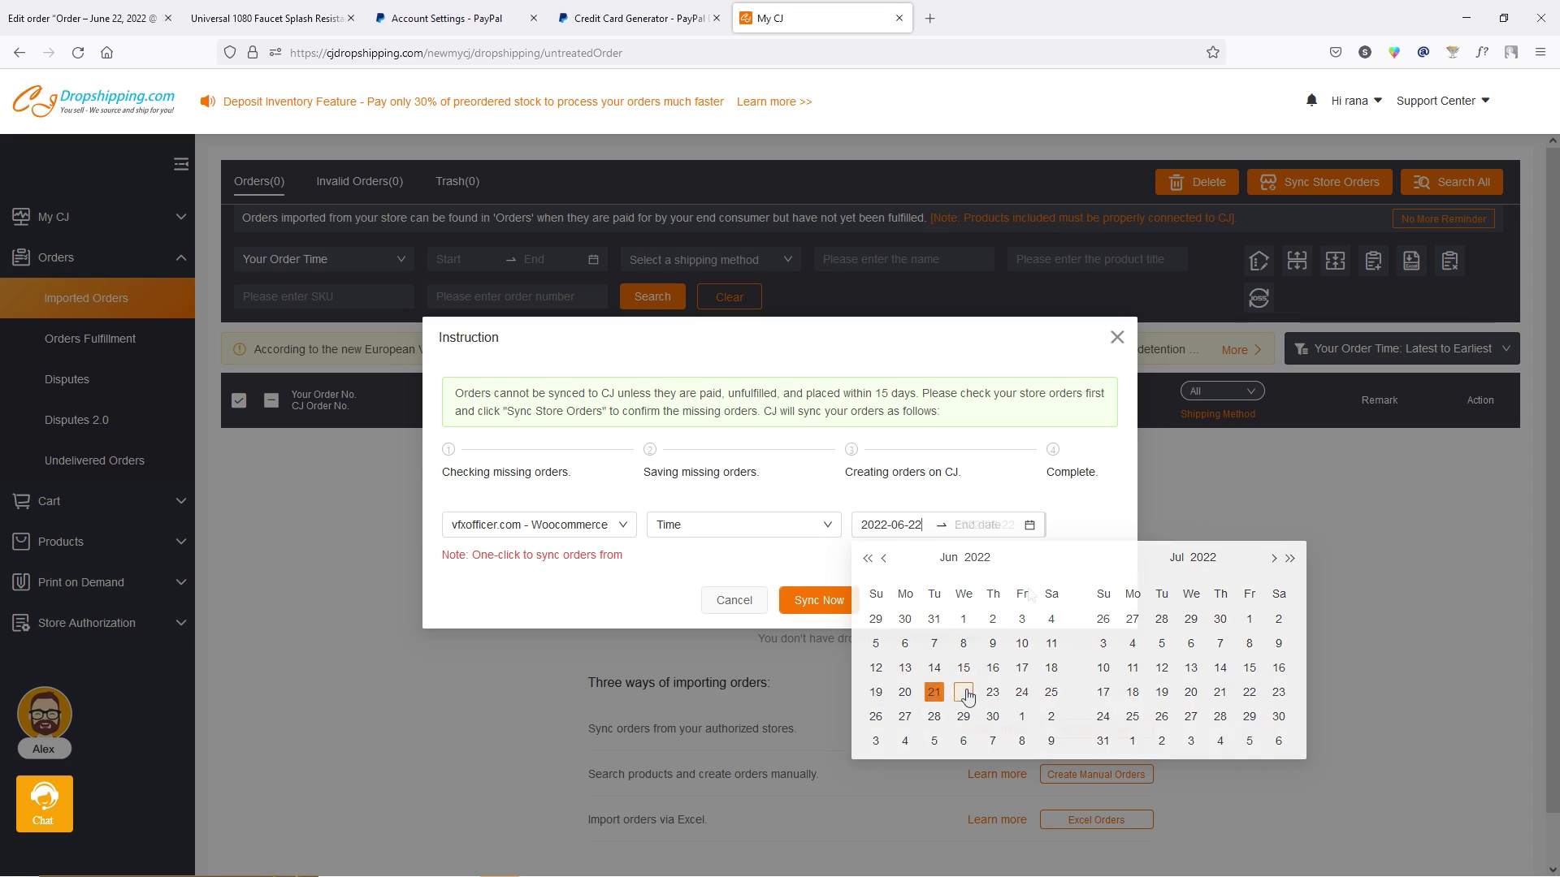
{"action": "left_click", "coordinate": [963, 692]}
{"action": "left_click", "coordinate": [830, 608]}
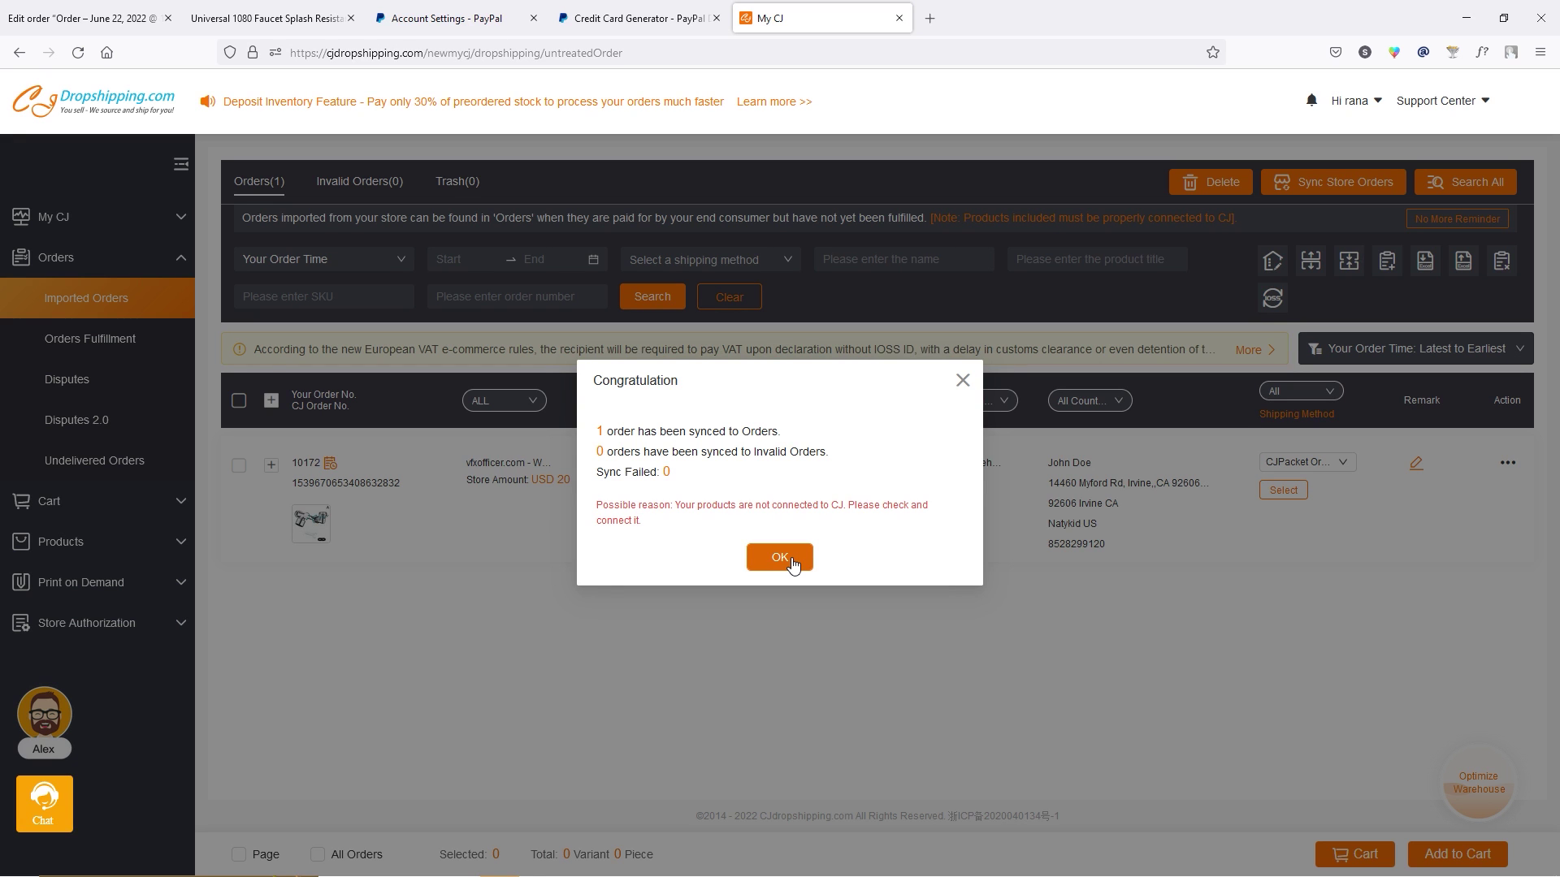
{"action": "left_click", "coordinate": [779, 557]}
Set the synced faucet order's shipping to USPS and add it to the cart.
{"action": "left_click", "coordinate": [239, 466]}
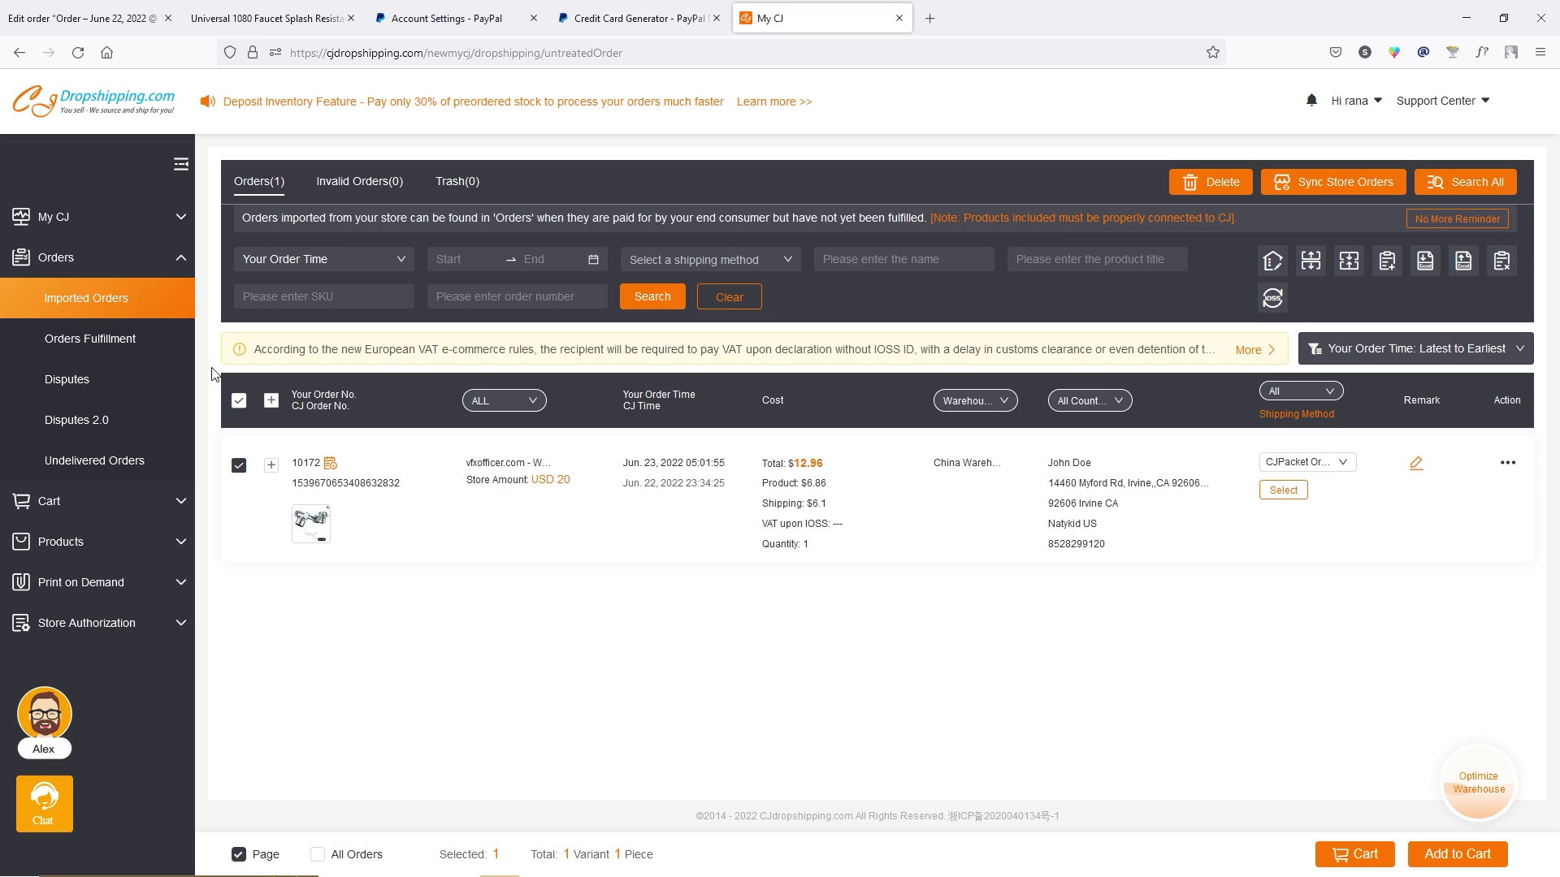
{"action": "left_click", "coordinate": [238, 403]}
{"action": "left_click", "coordinate": [239, 403]}
{"action": "left_click", "coordinate": [1283, 493]}
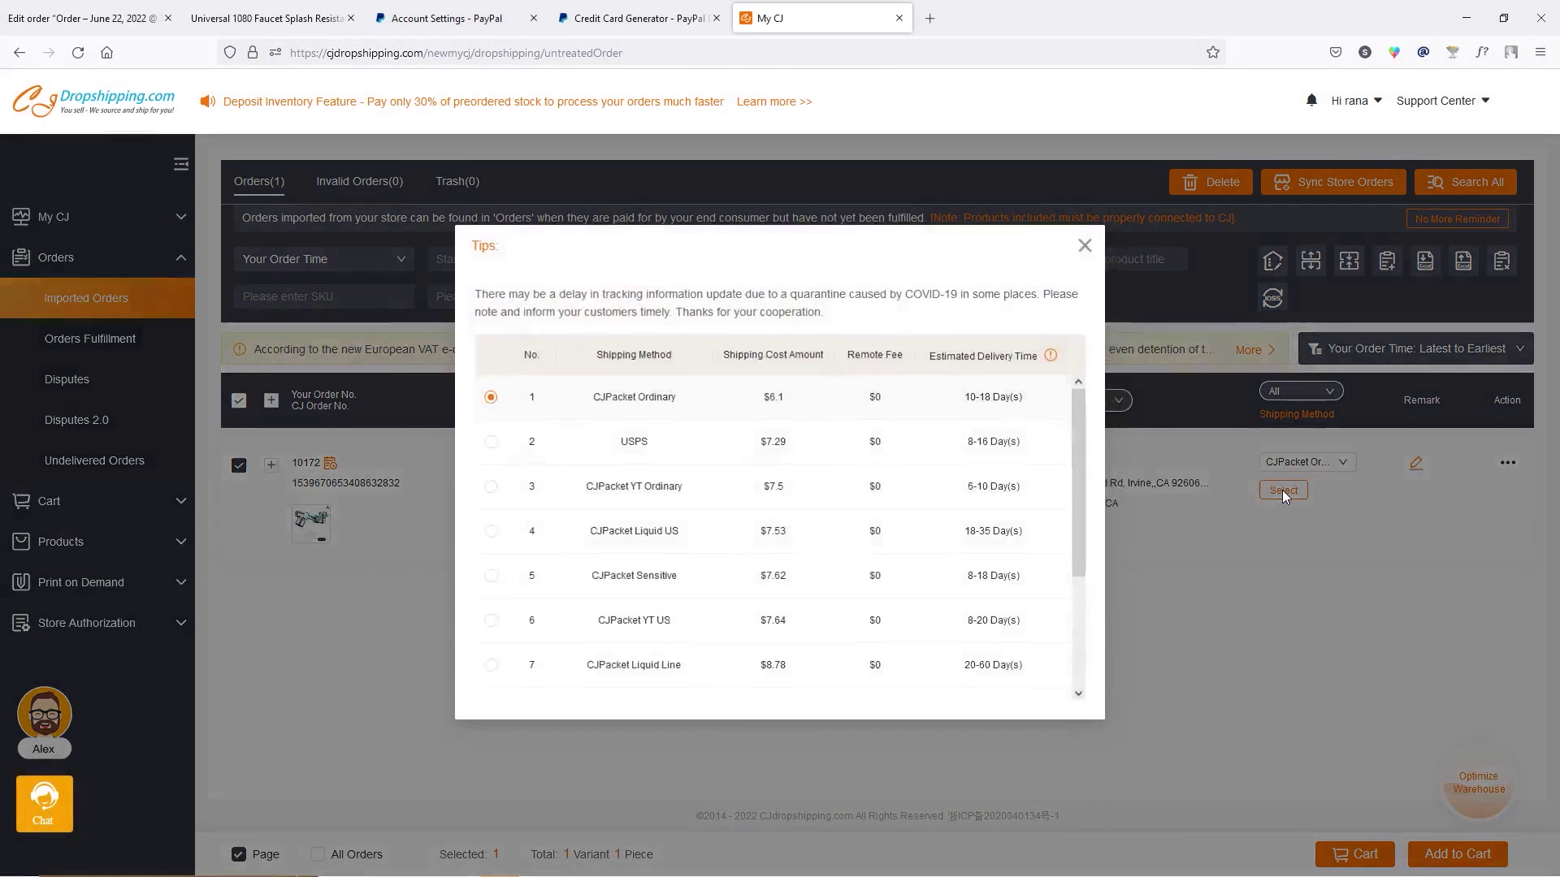
{"action": "scroll", "coordinate": [694, 437], "scroll_direction": "down", "scroll_amount": 4}
{"action": "scroll", "coordinate": [695, 437], "scroll_direction": "up", "scroll_amount": 4}
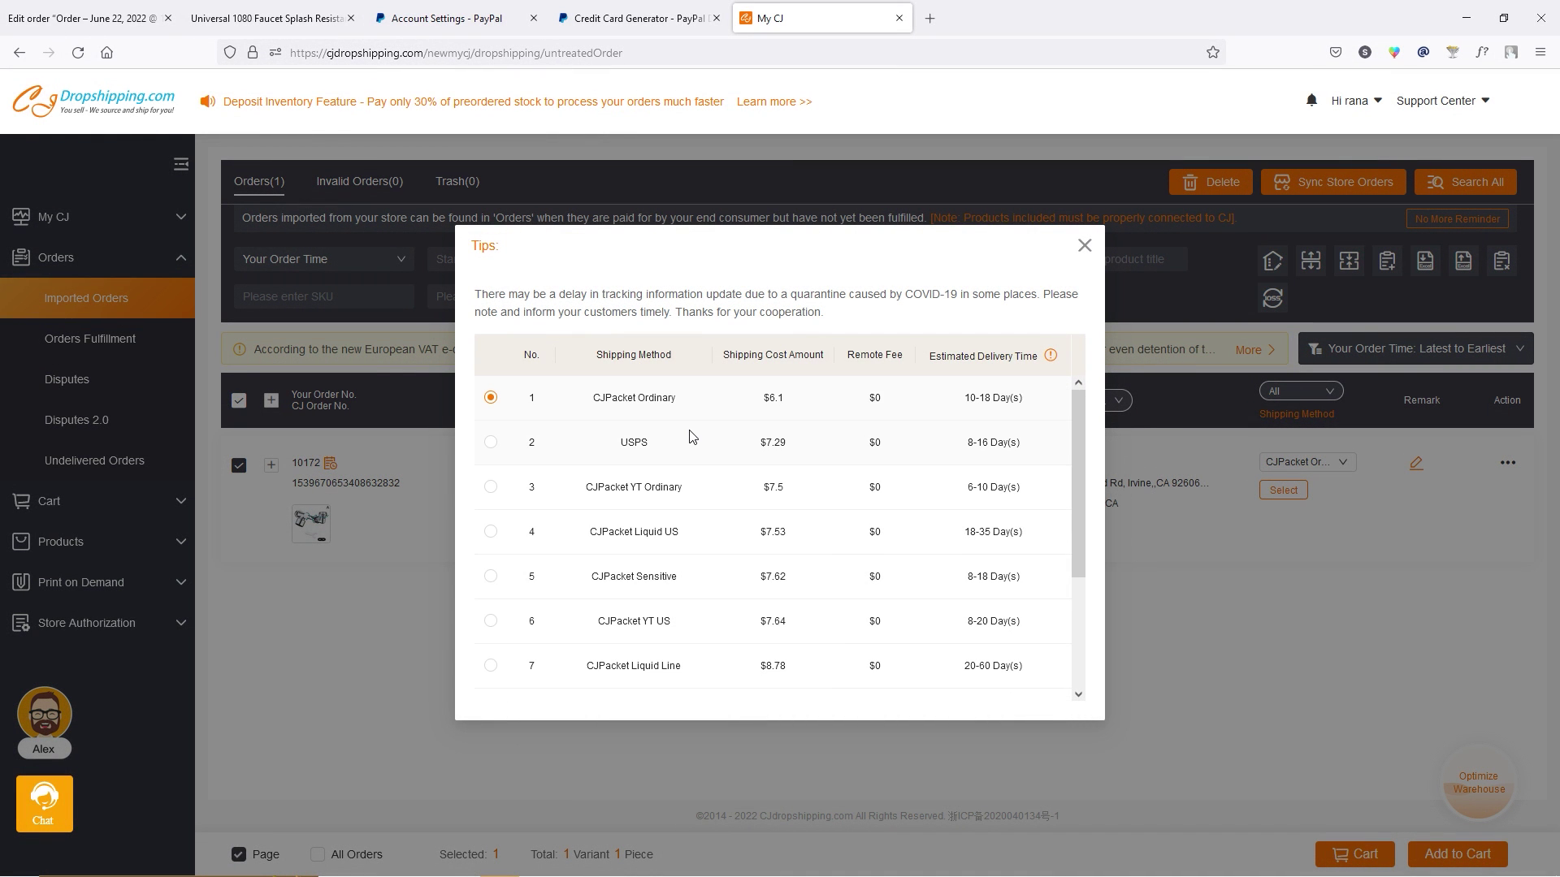
{"action": "left_click", "coordinate": [491, 442]}
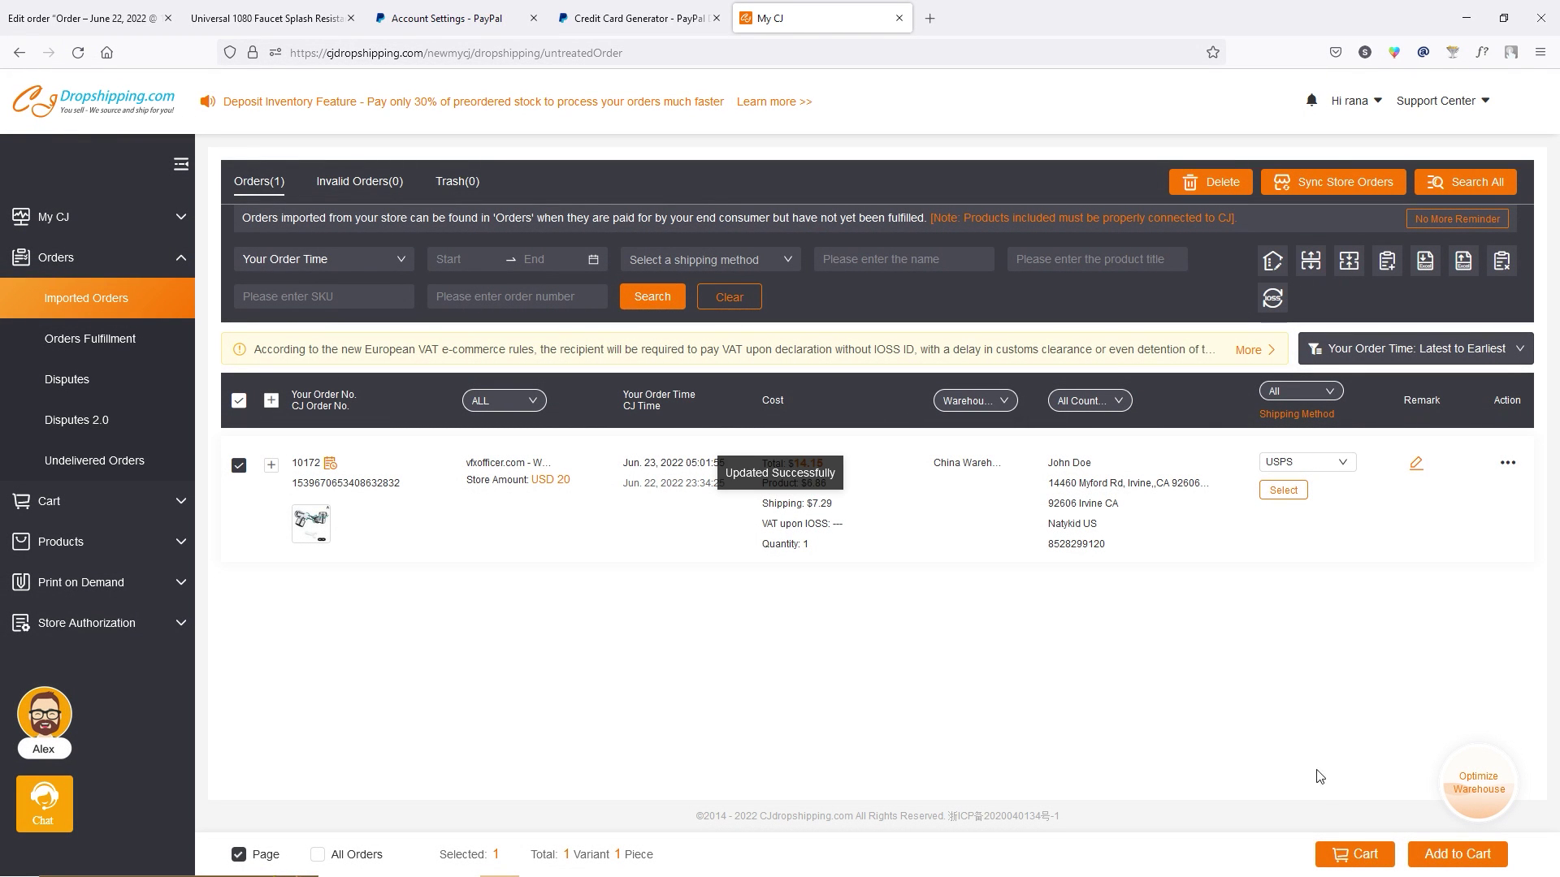
{"action": "left_click", "coordinate": [1477, 859]}
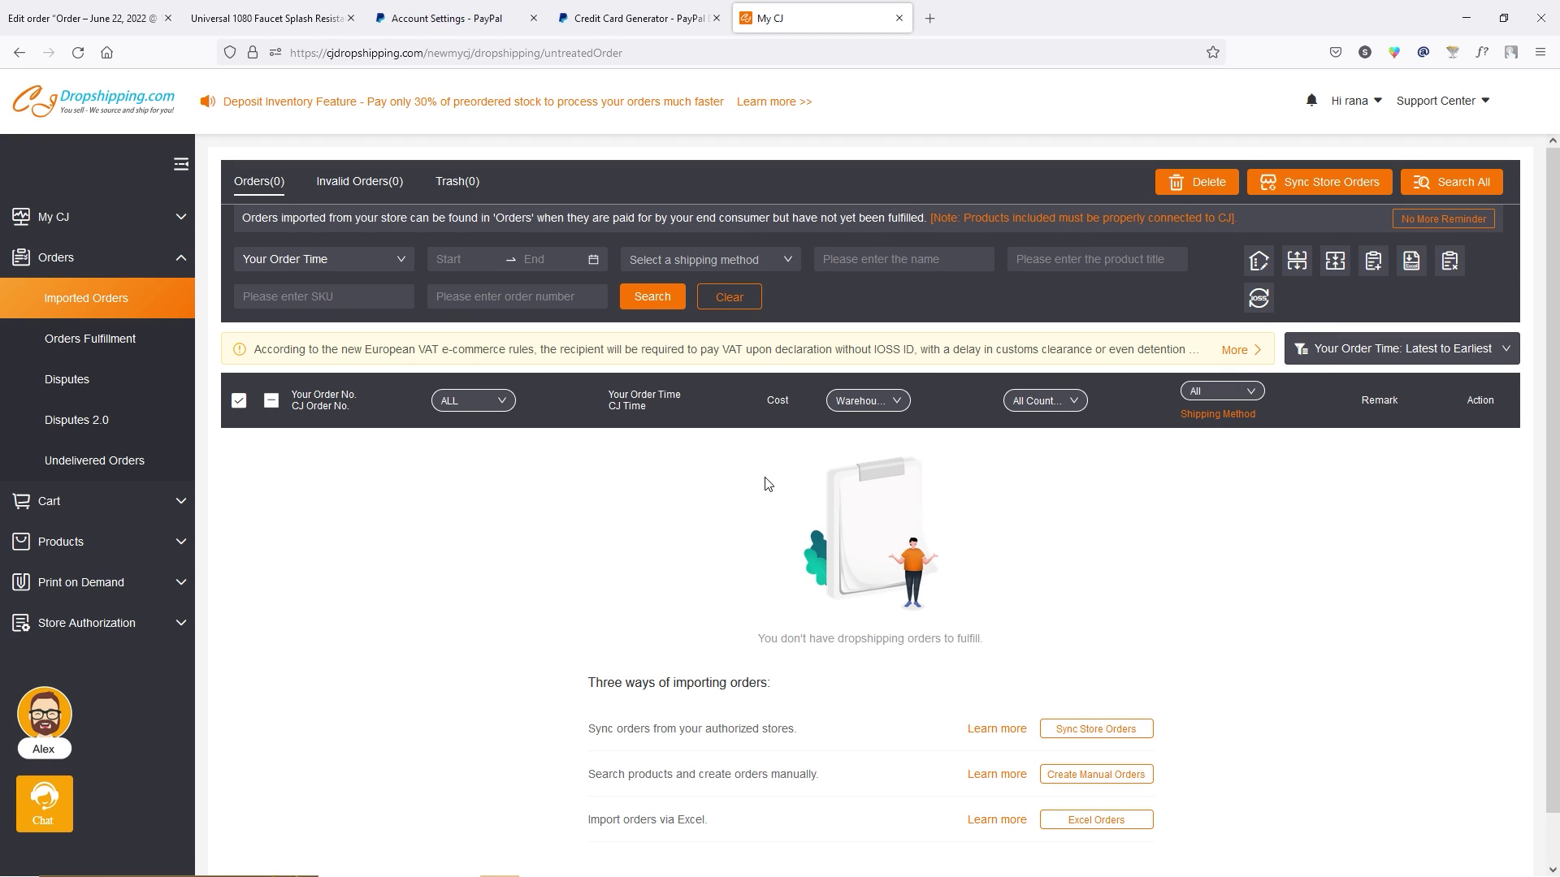
{"action": "left_click", "coordinate": [123, 501]}
Submit the faucet order from the dropship cart and confirm it for payment.
{"action": "left_click", "coordinate": [112, 343]}
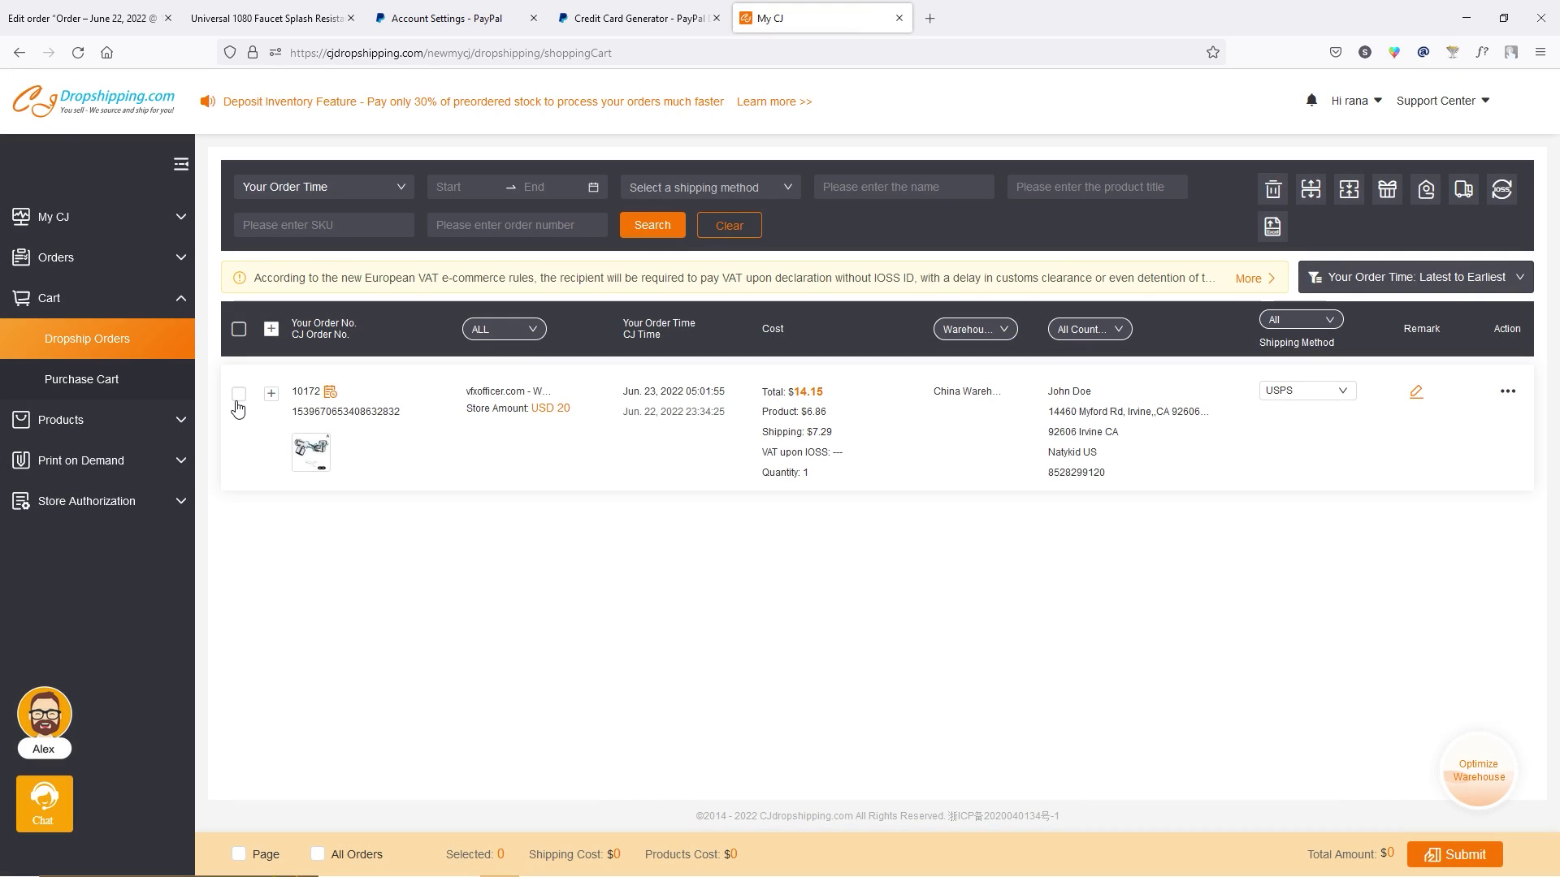
{"action": "left_click", "coordinate": [237, 396]}
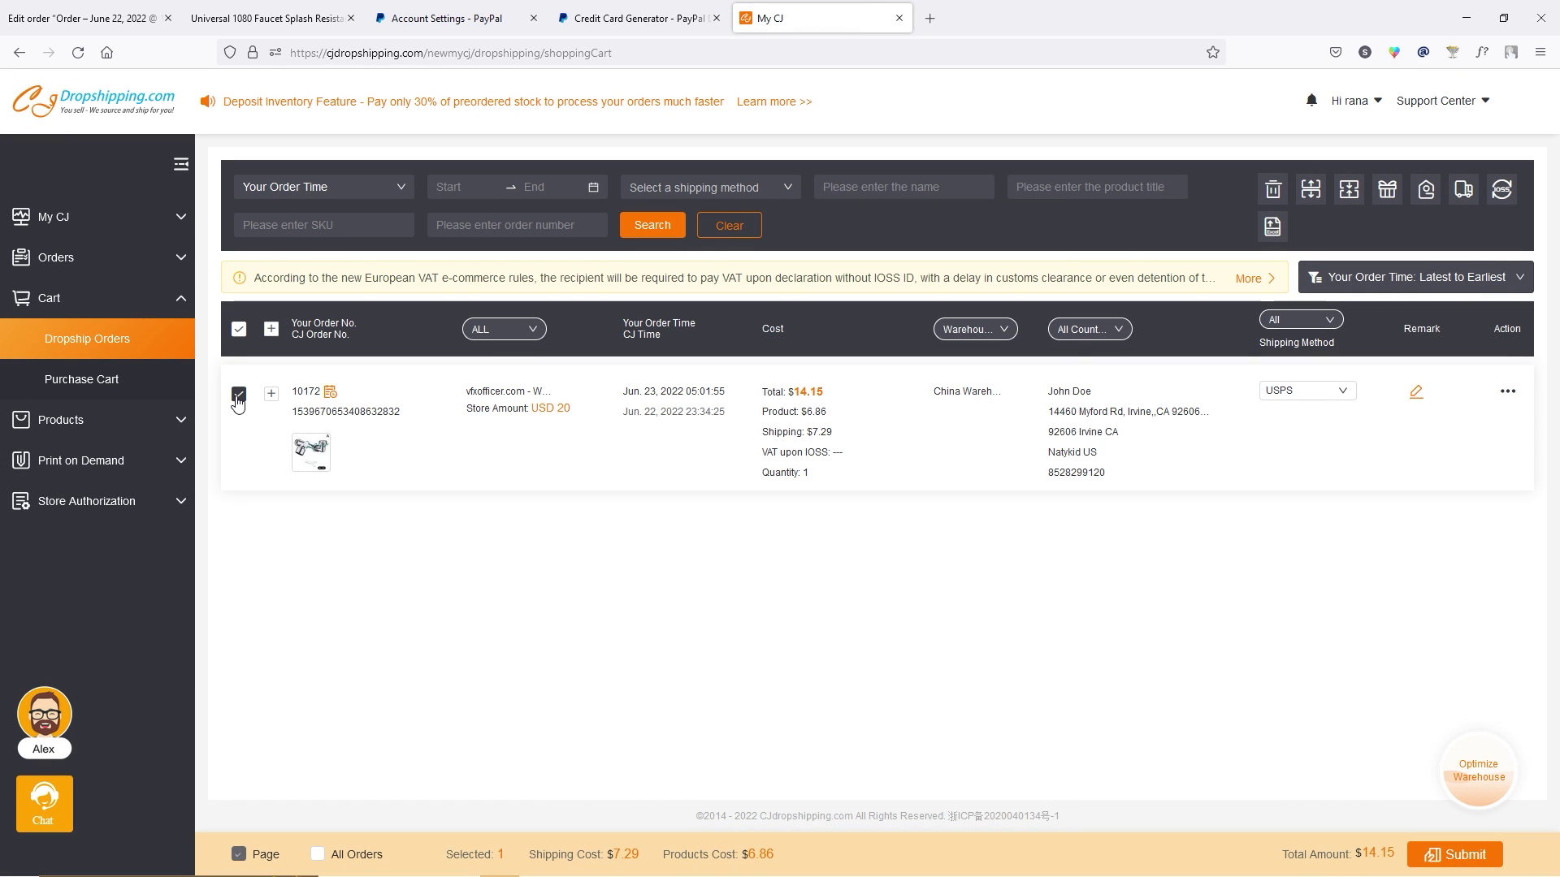
{"action": "left_click", "coordinate": [1434, 853]}
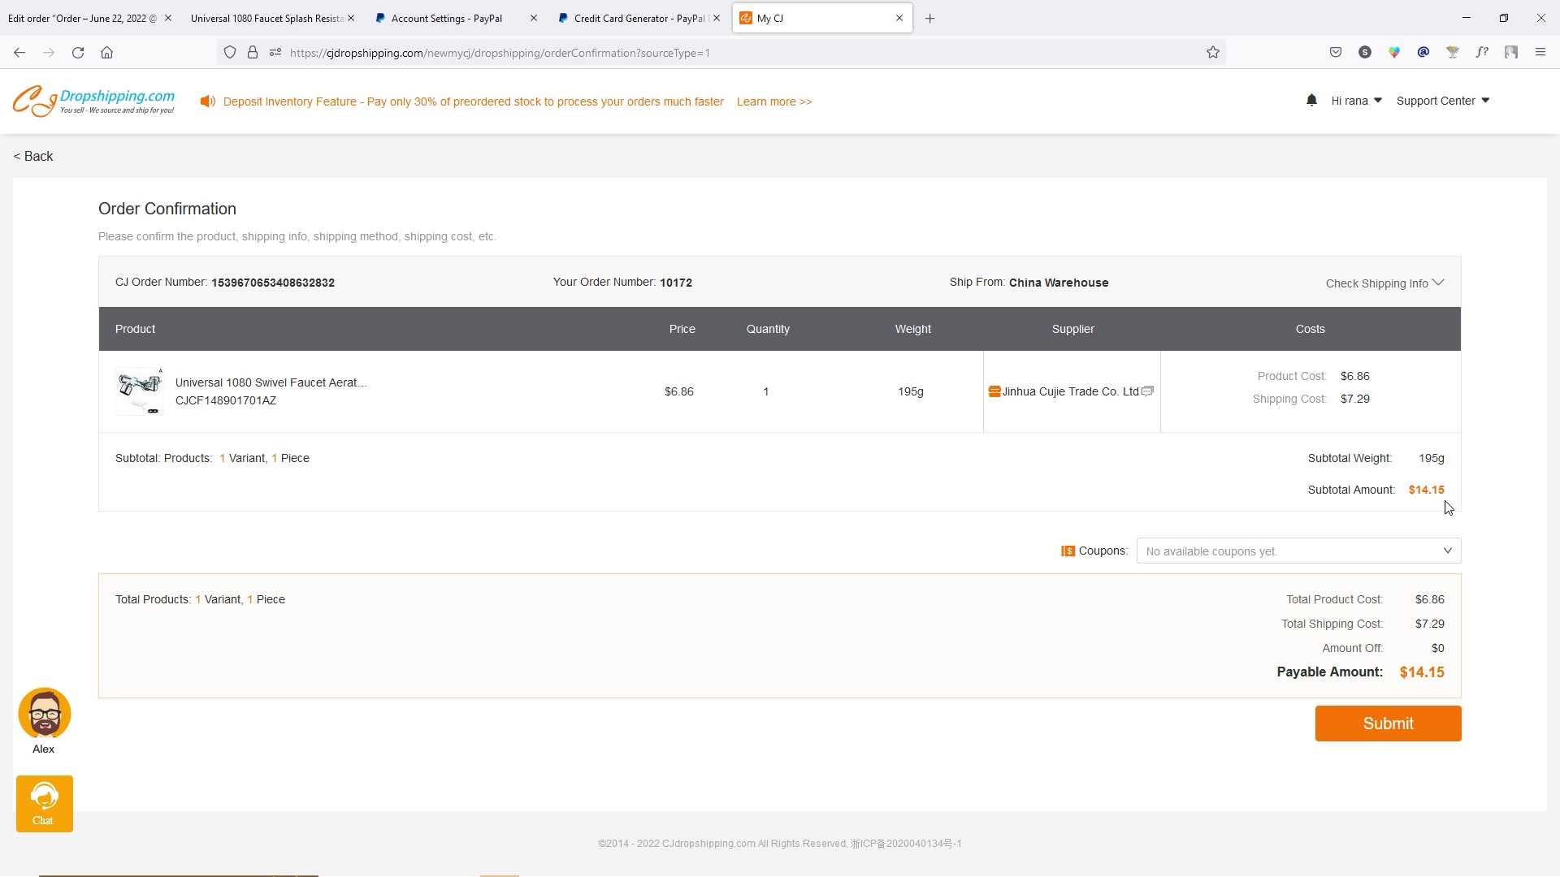
{"action": "left_click", "coordinate": [1386, 726]}
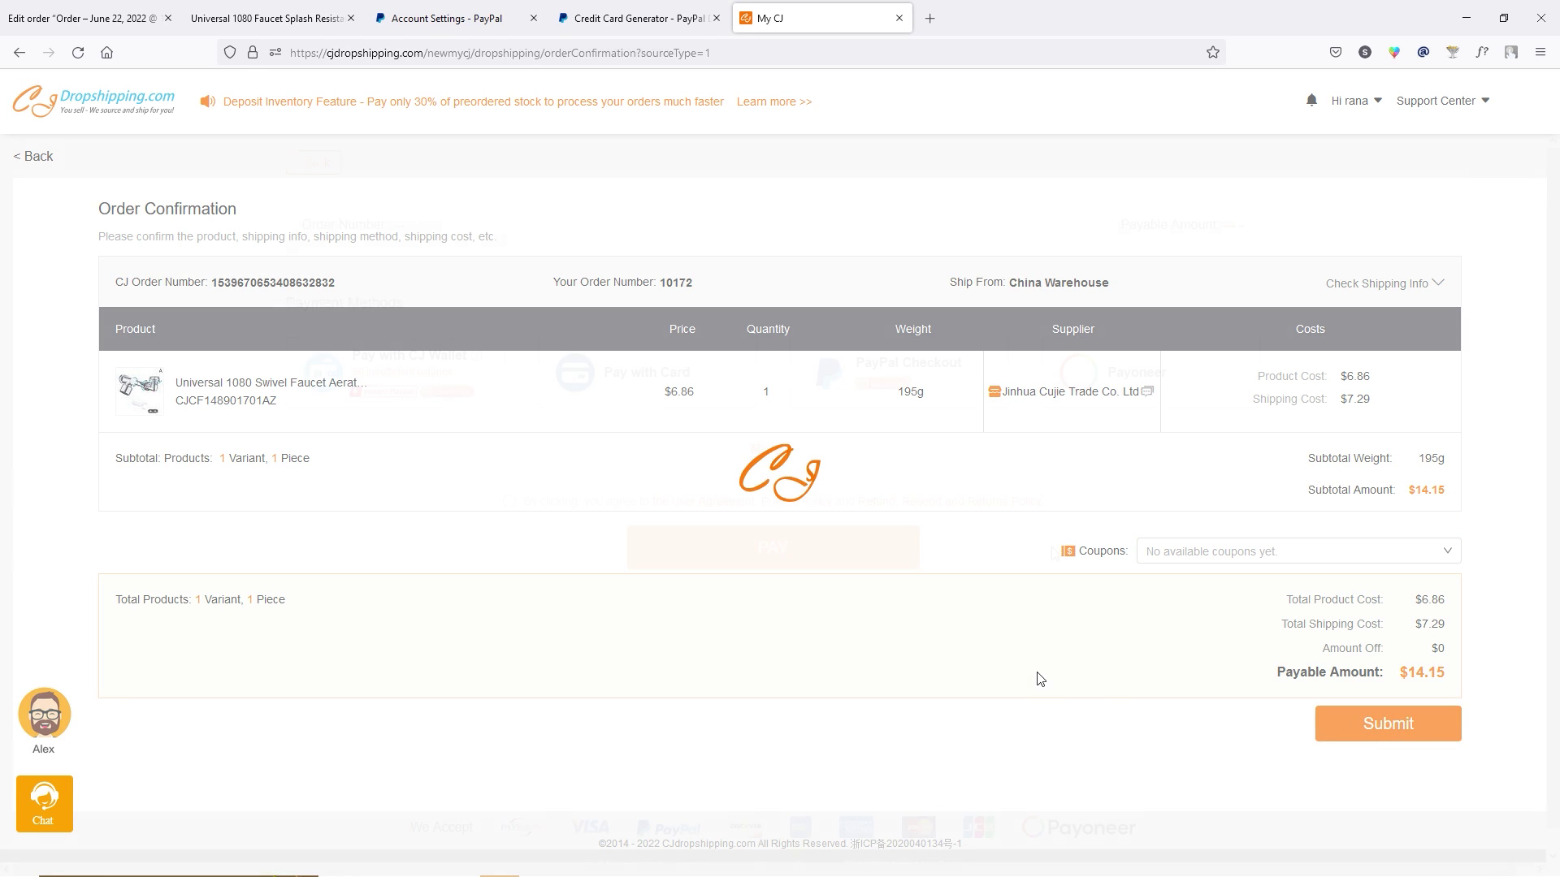
Pay the $14.15 order via PayPal Checkout with the agreement accepted, then close the top-up page.
{"action": "mouse_move", "coordinate": [456, 407]}
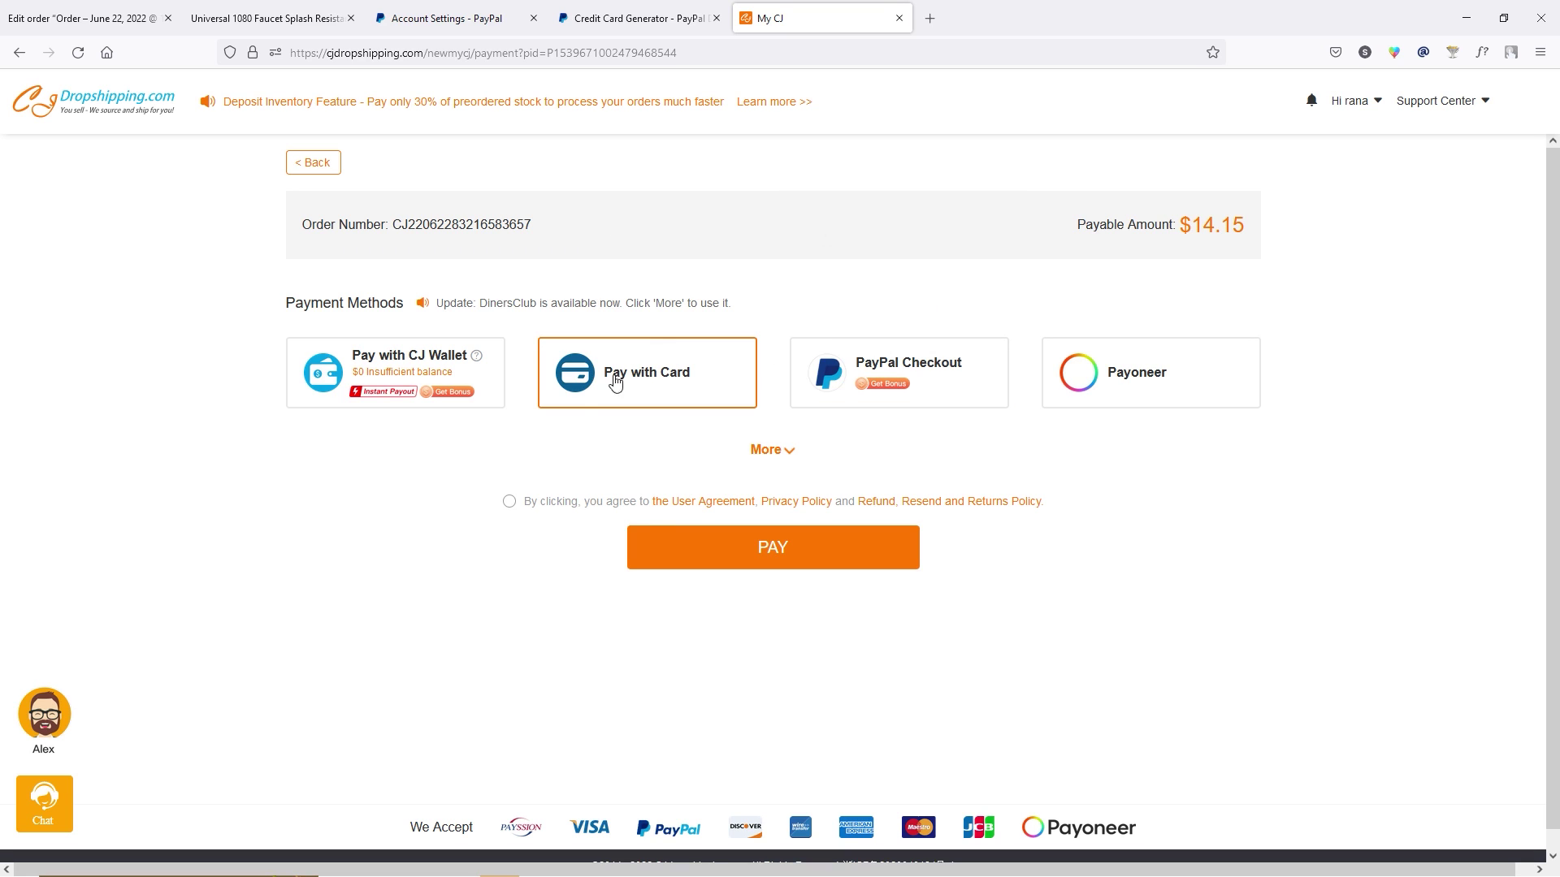
{"action": "left_click", "coordinate": [633, 393]}
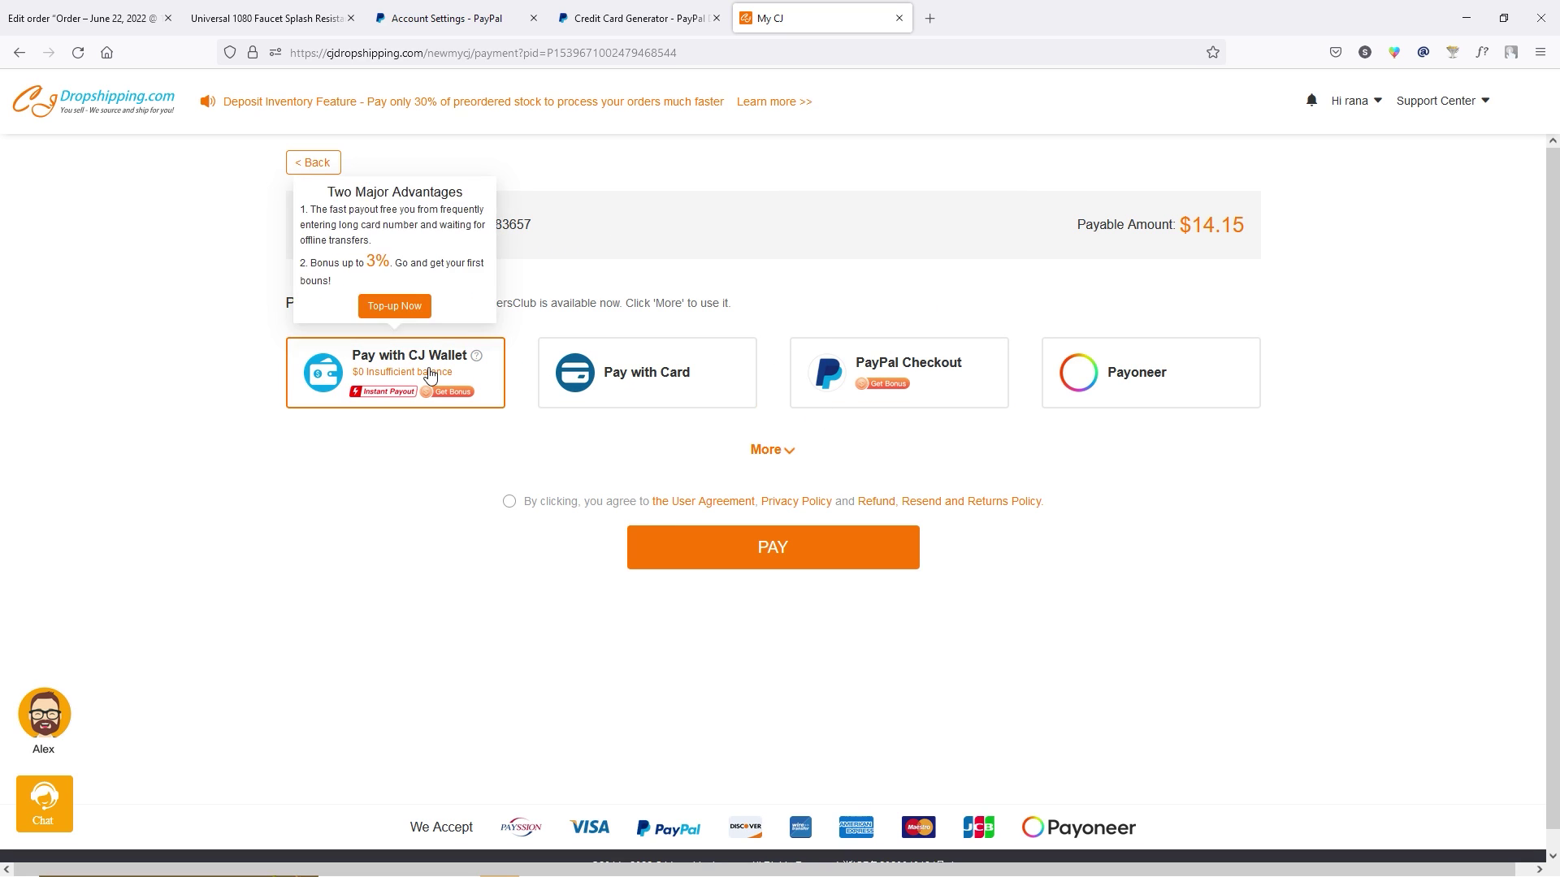
{"action": "left_click", "coordinate": [1160, 398]}
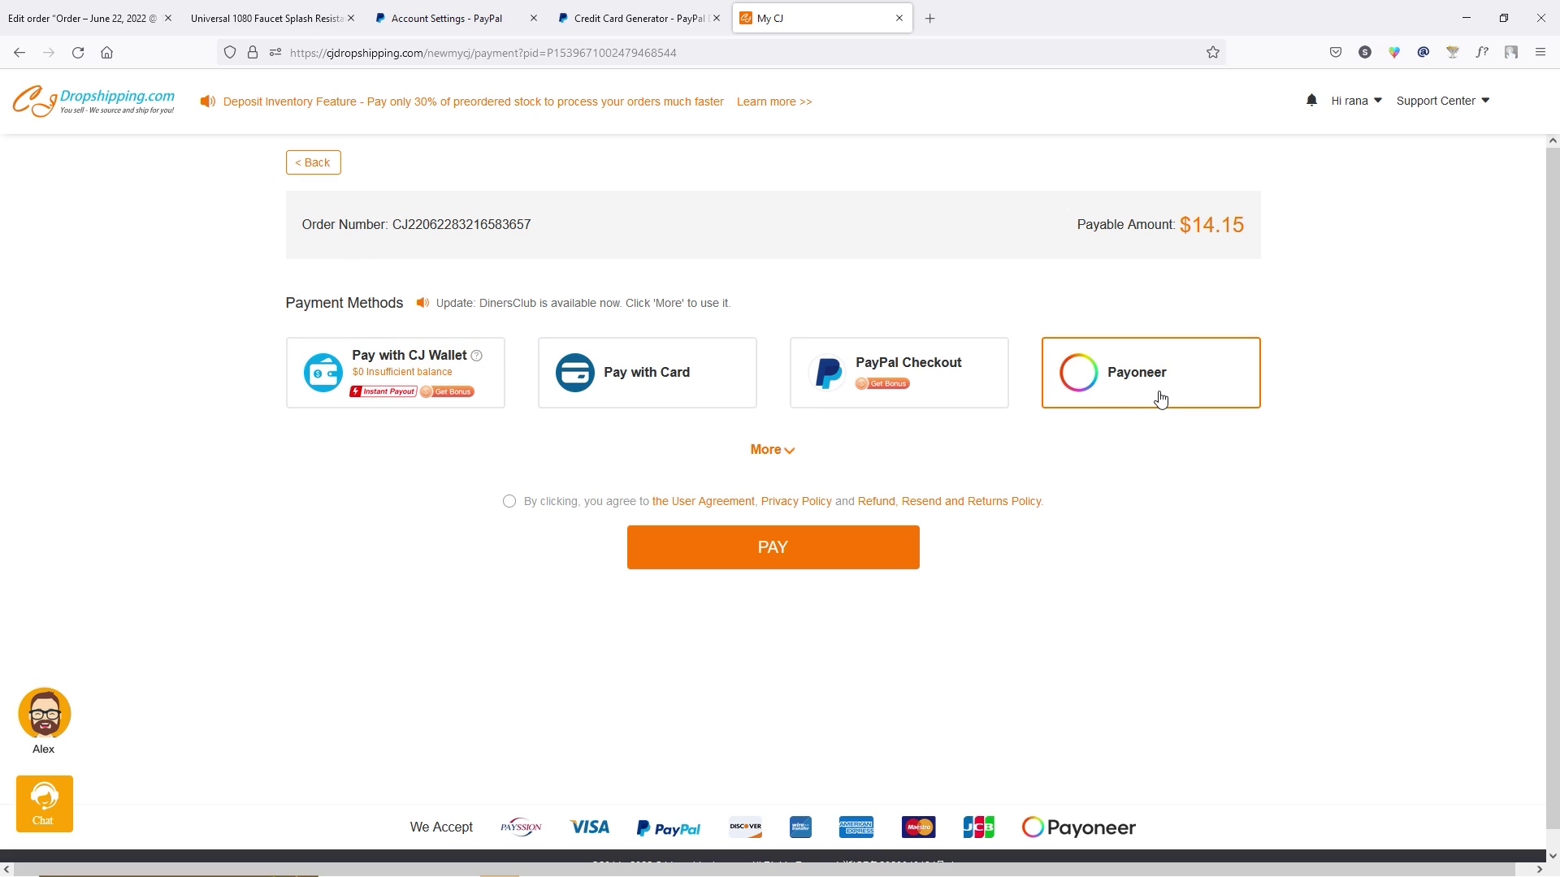
{"action": "left_click", "coordinate": [787, 452]}
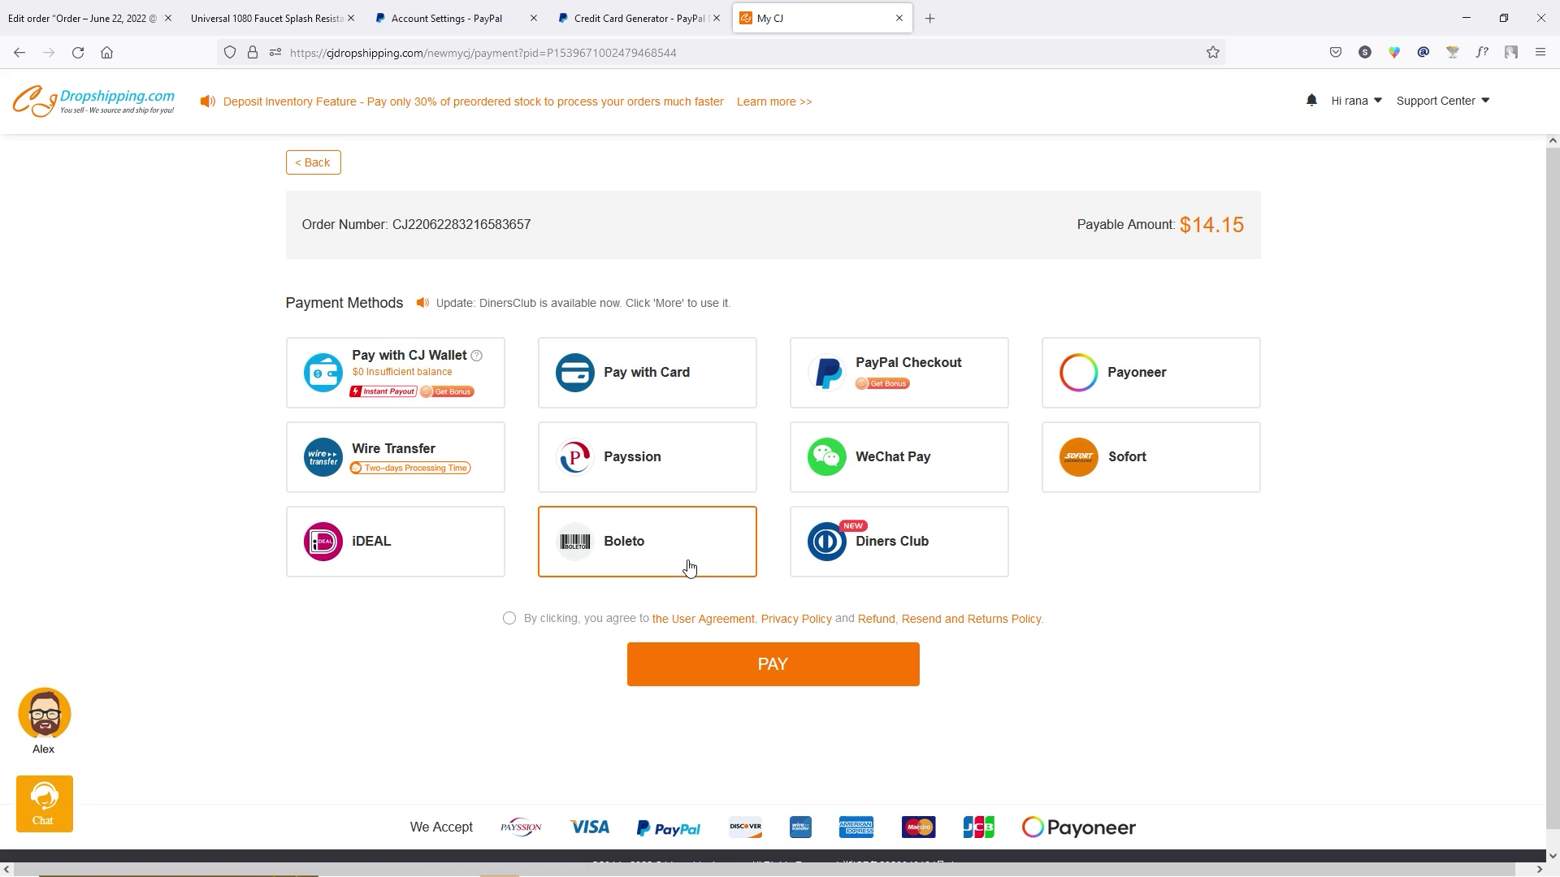
{"action": "mouse_move", "coordinate": [943, 368]}
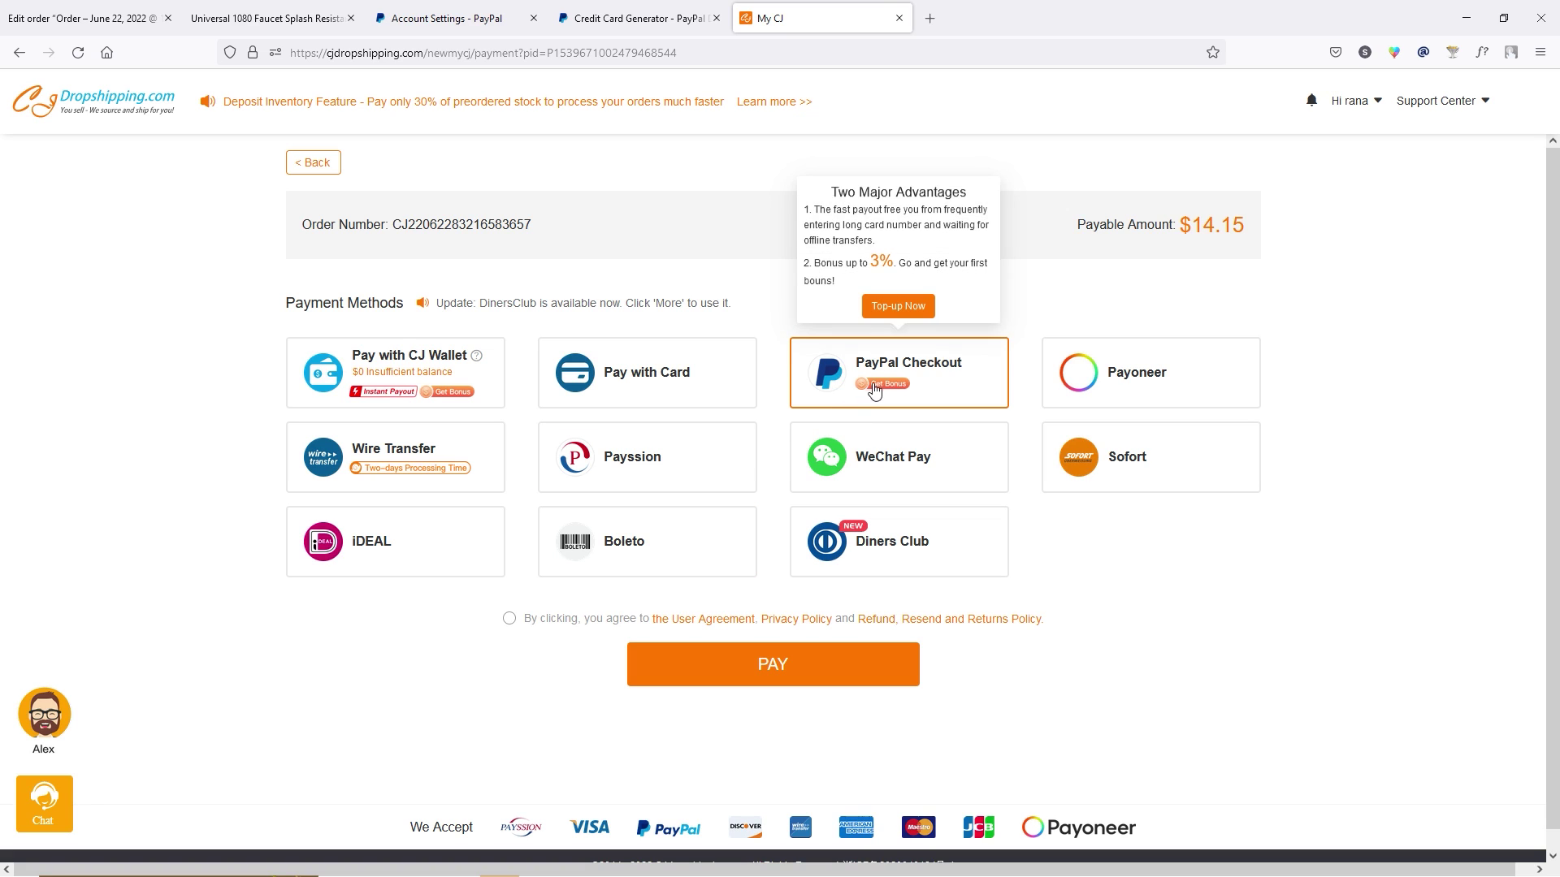
{"action": "left_click", "coordinate": [944, 368]}
{"action": "left_click", "coordinate": [508, 618]}
{"action": "left_click", "coordinate": [744, 679]}
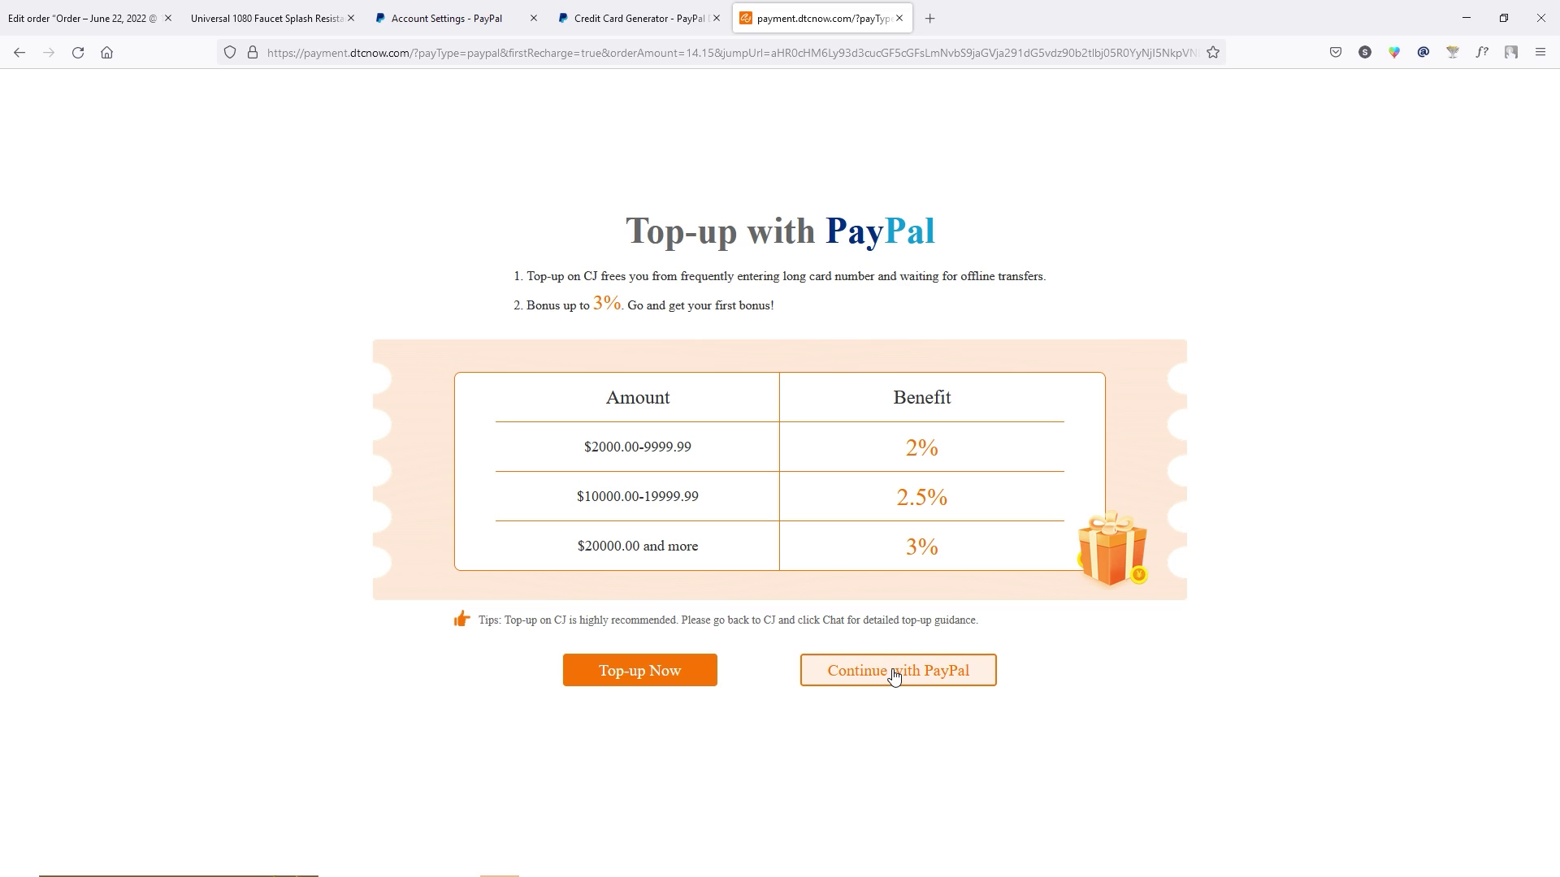
{"action": "left_click", "coordinate": [899, 18]}
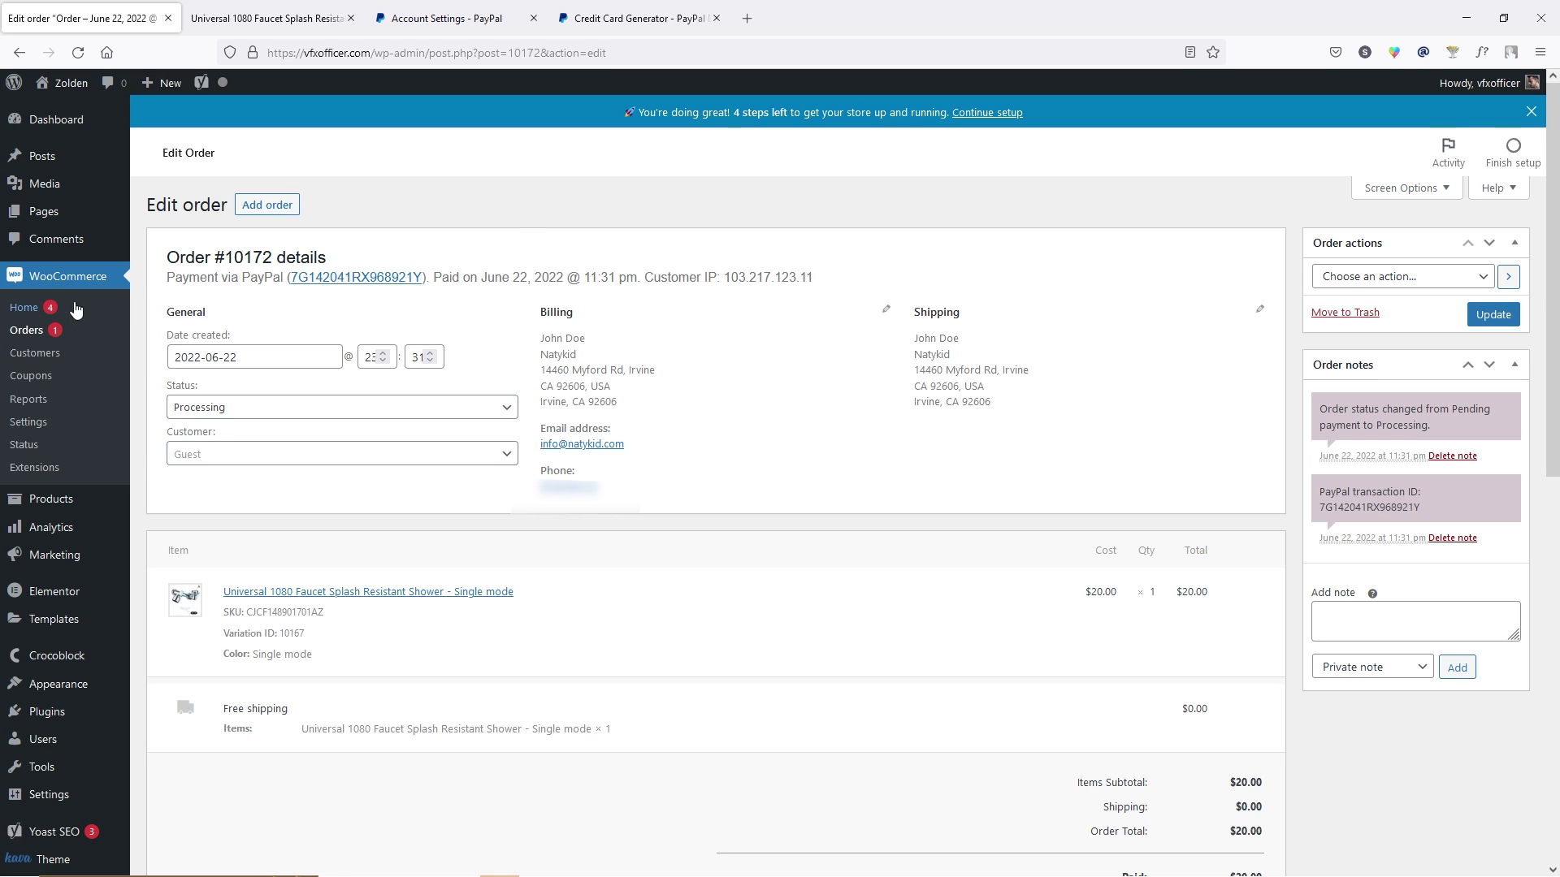
Disable PayPal sandbox mode in WooCommerce Payments, show manual live credential fields, and fill the live e-mail.
{"action": "left_click", "coordinate": [37, 423]}
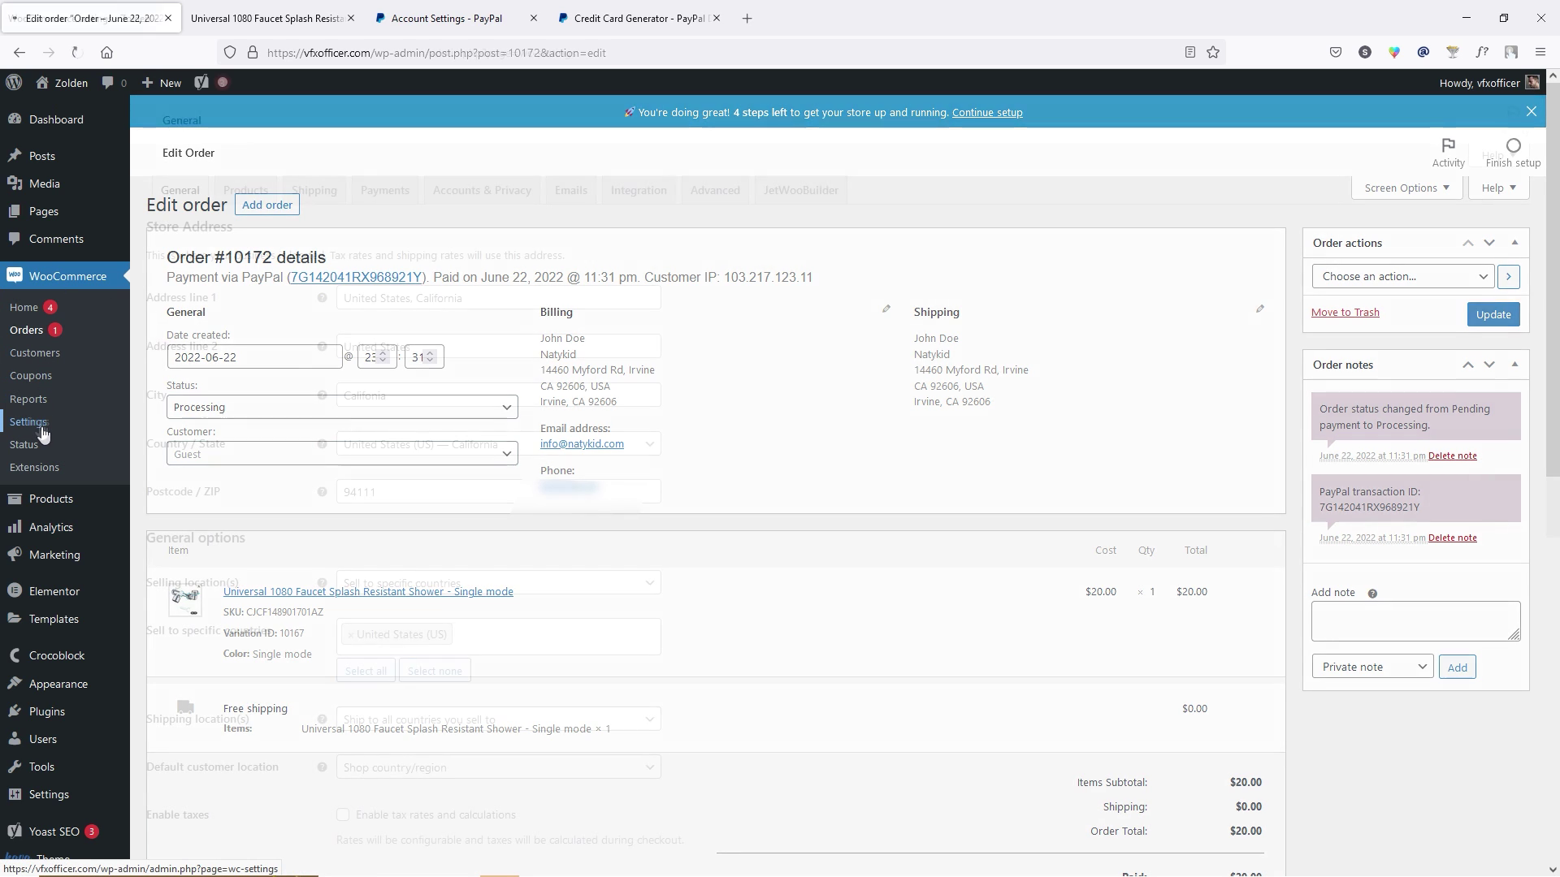
{"action": "left_click", "coordinate": [381, 195]}
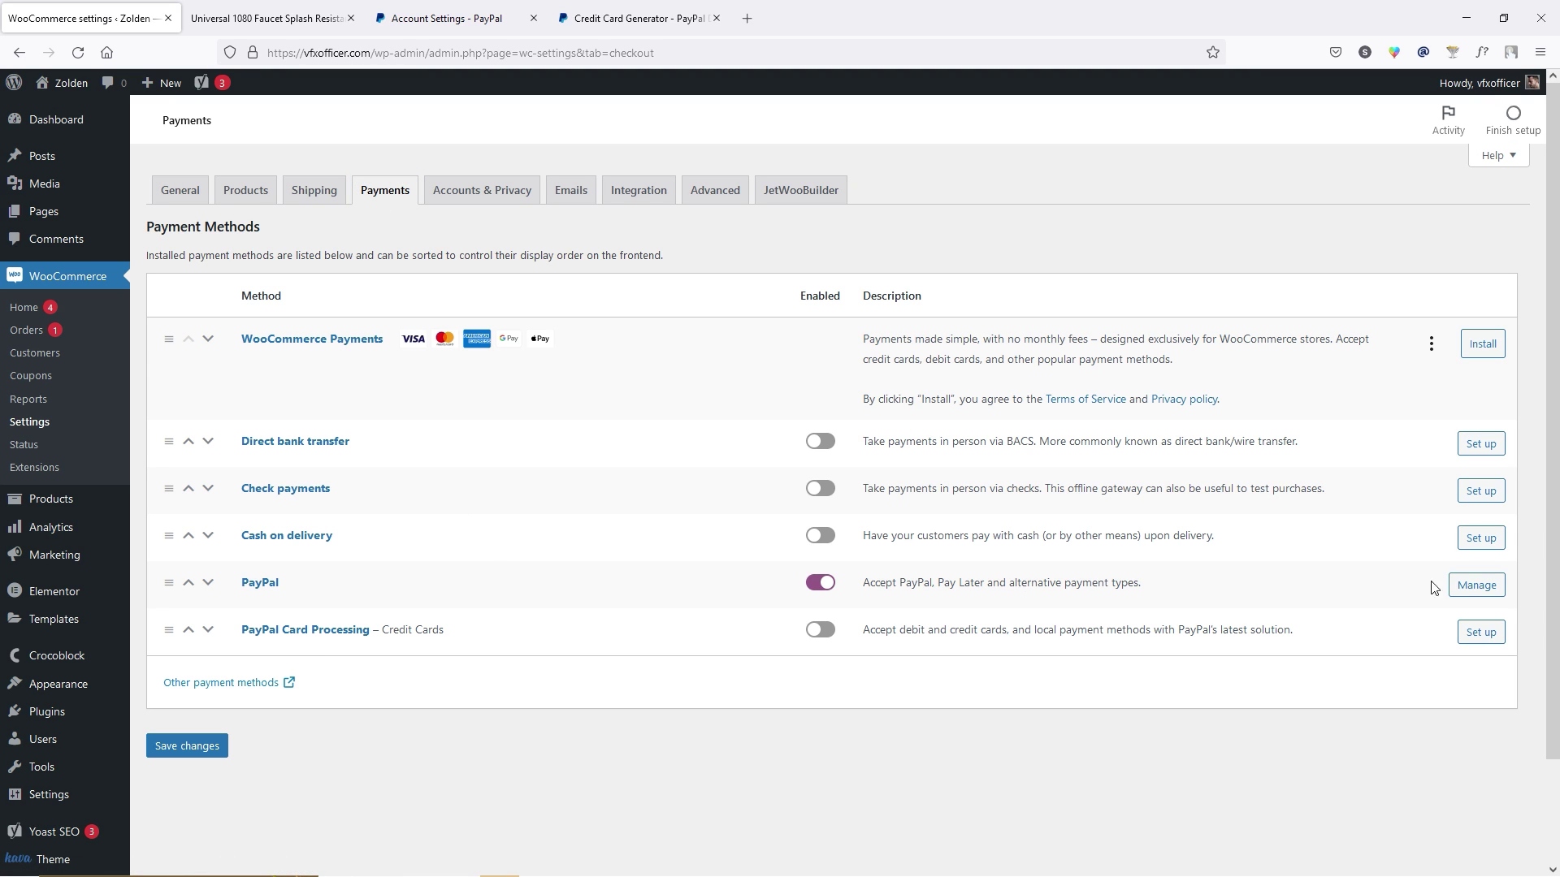
{"action": "left_click", "coordinate": [1475, 585]}
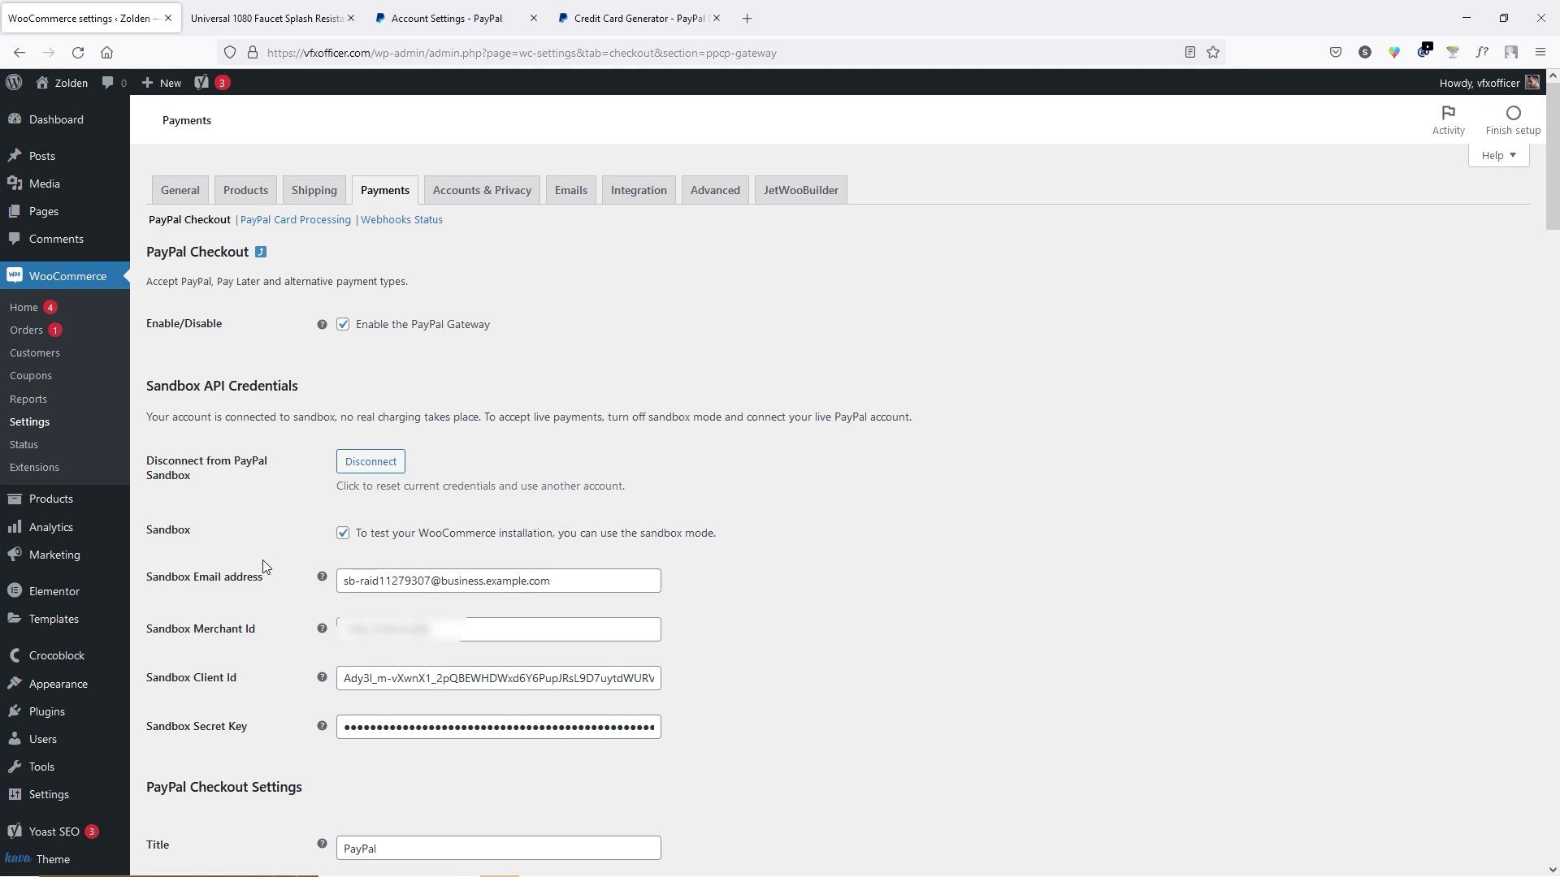
{"action": "left_click", "coordinate": [343, 565]}
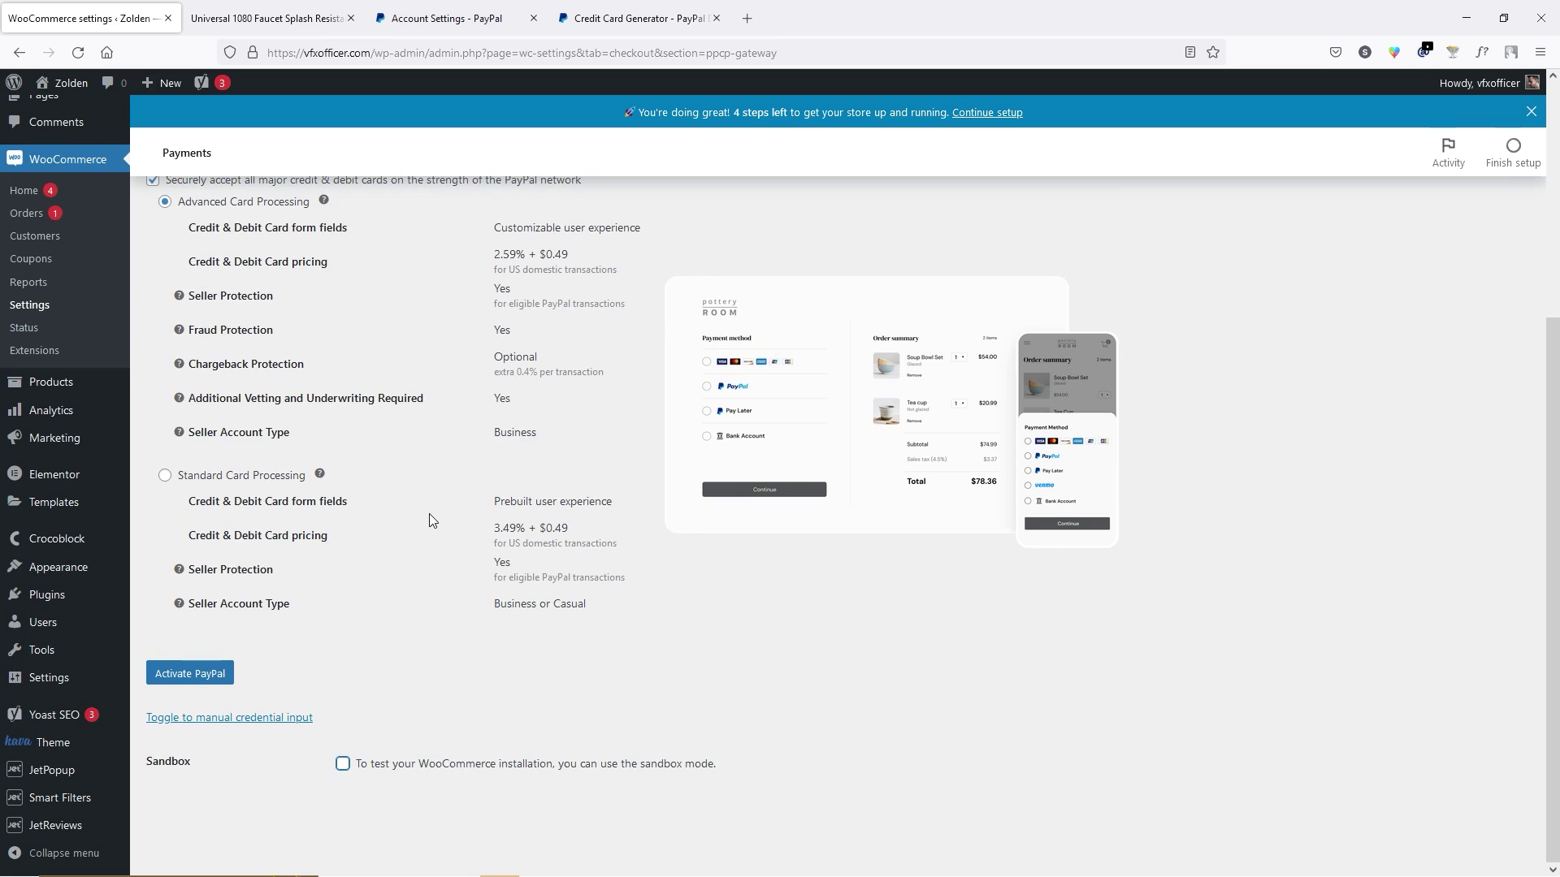
{"action": "left_click", "coordinate": [258, 720]}
{"action": "scroll", "coordinate": [202, 611], "scroll_direction": "down", "scroll_amount": 3}
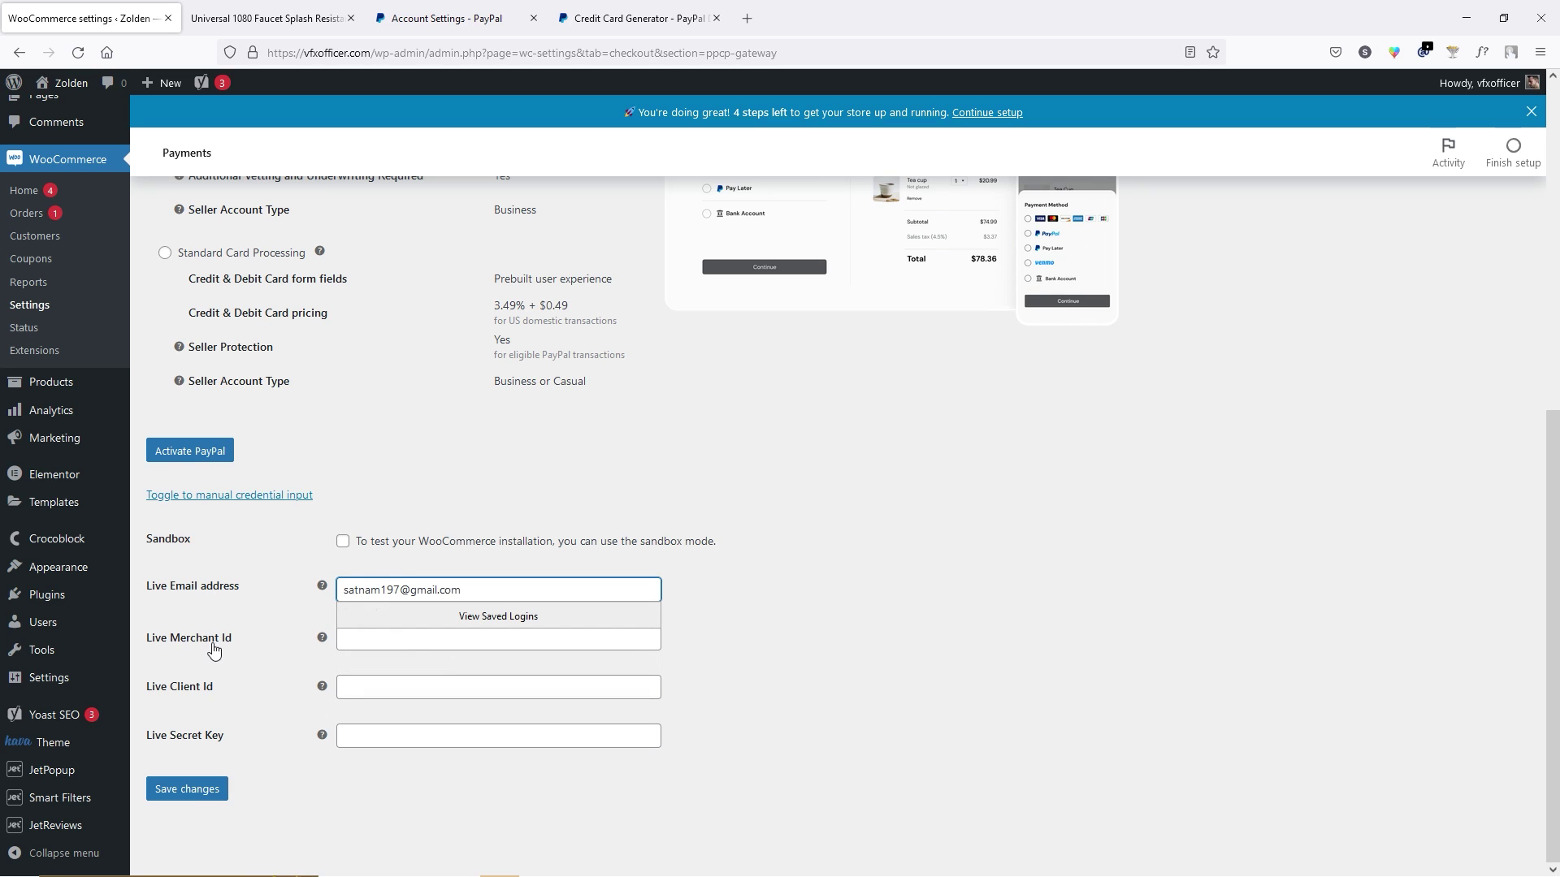
{"action": "left_click", "coordinate": [436, 641]}
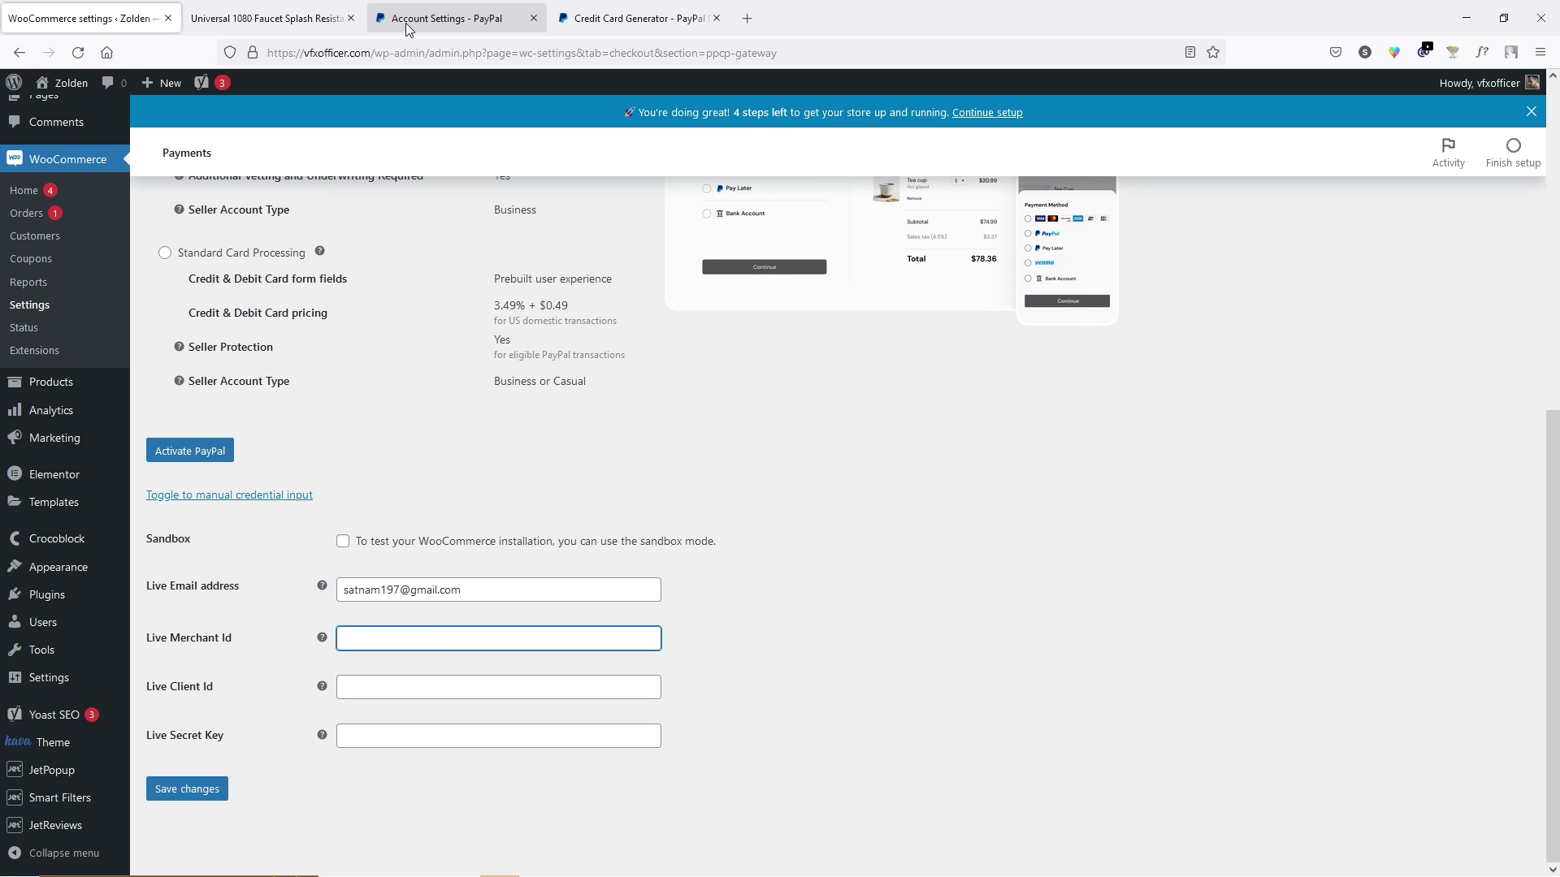
Copy the Merchant ID from PayPal business information into WooCommerce's live PayPal settings.
{"action": "left_click", "coordinate": [447, 18]}
{"action": "left_click", "coordinate": [1284, 95]}
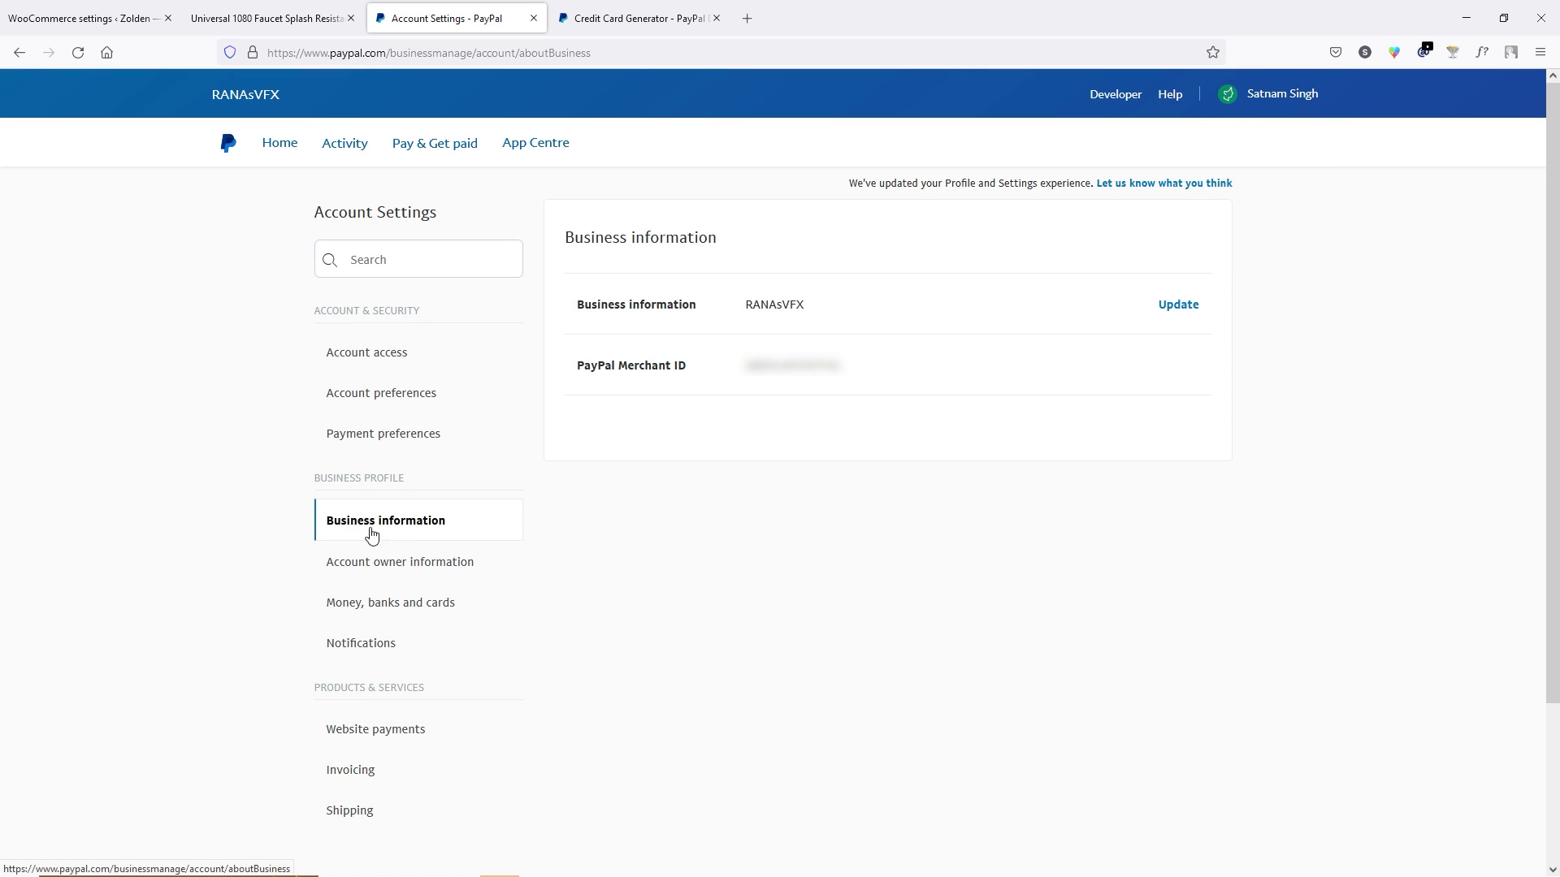
{"action": "left_click_drag", "start_coordinate": [743, 365], "coordinate": [839, 370]}
{"action": "left_click", "coordinate": [839, 370]}
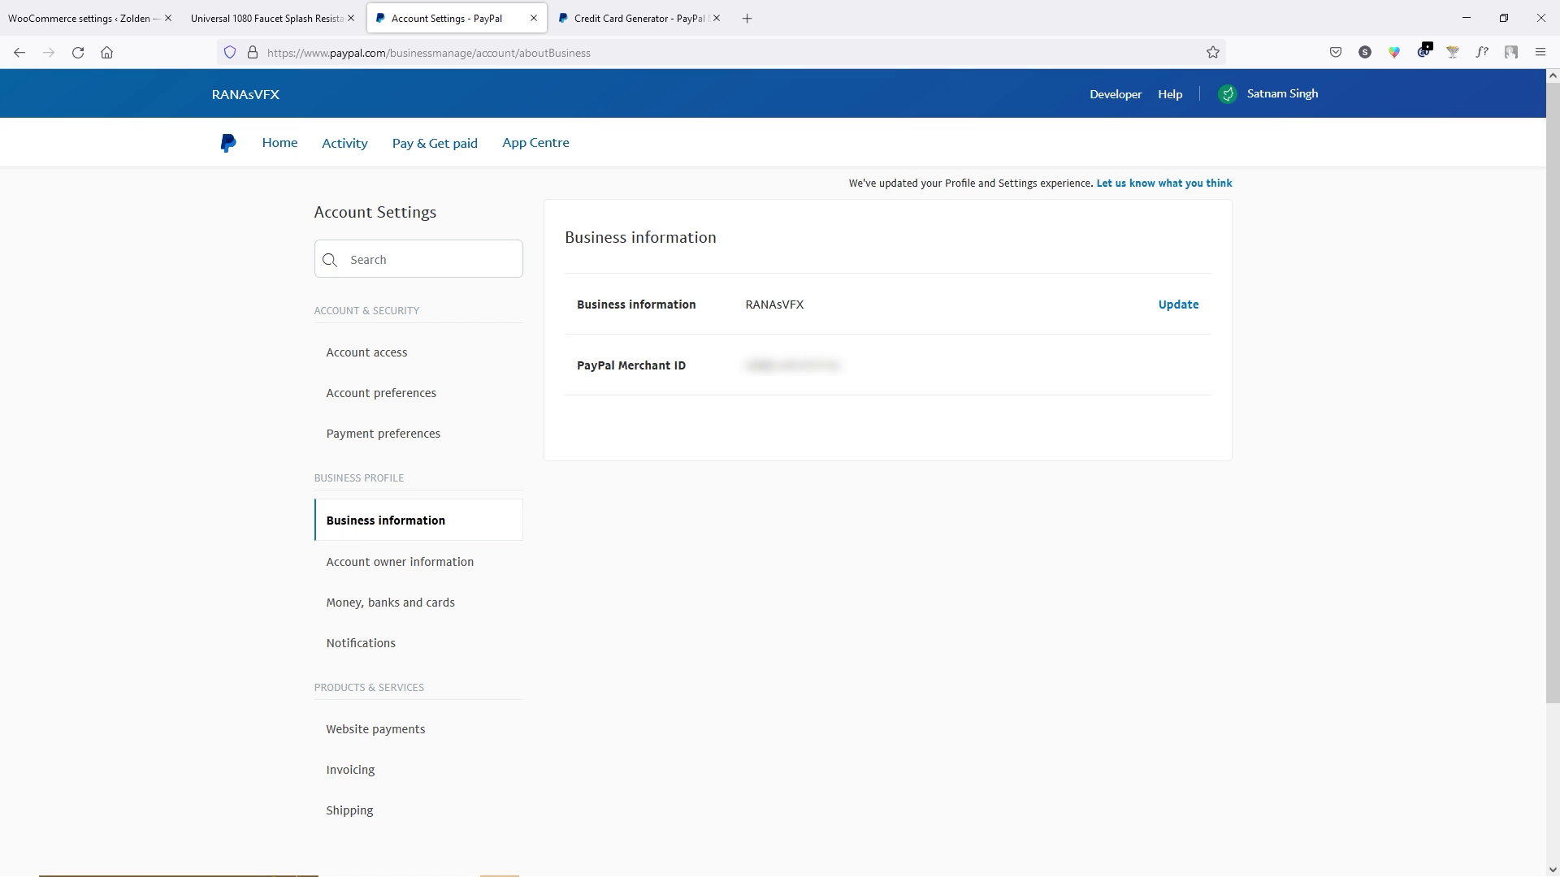
{"action": "double_click", "coordinate": [792, 365]}
{"action": "right_click", "coordinate": [776, 364]}
{"action": "left_click", "coordinate": [797, 380]}
{"action": "left_click", "coordinate": [92, 10]}
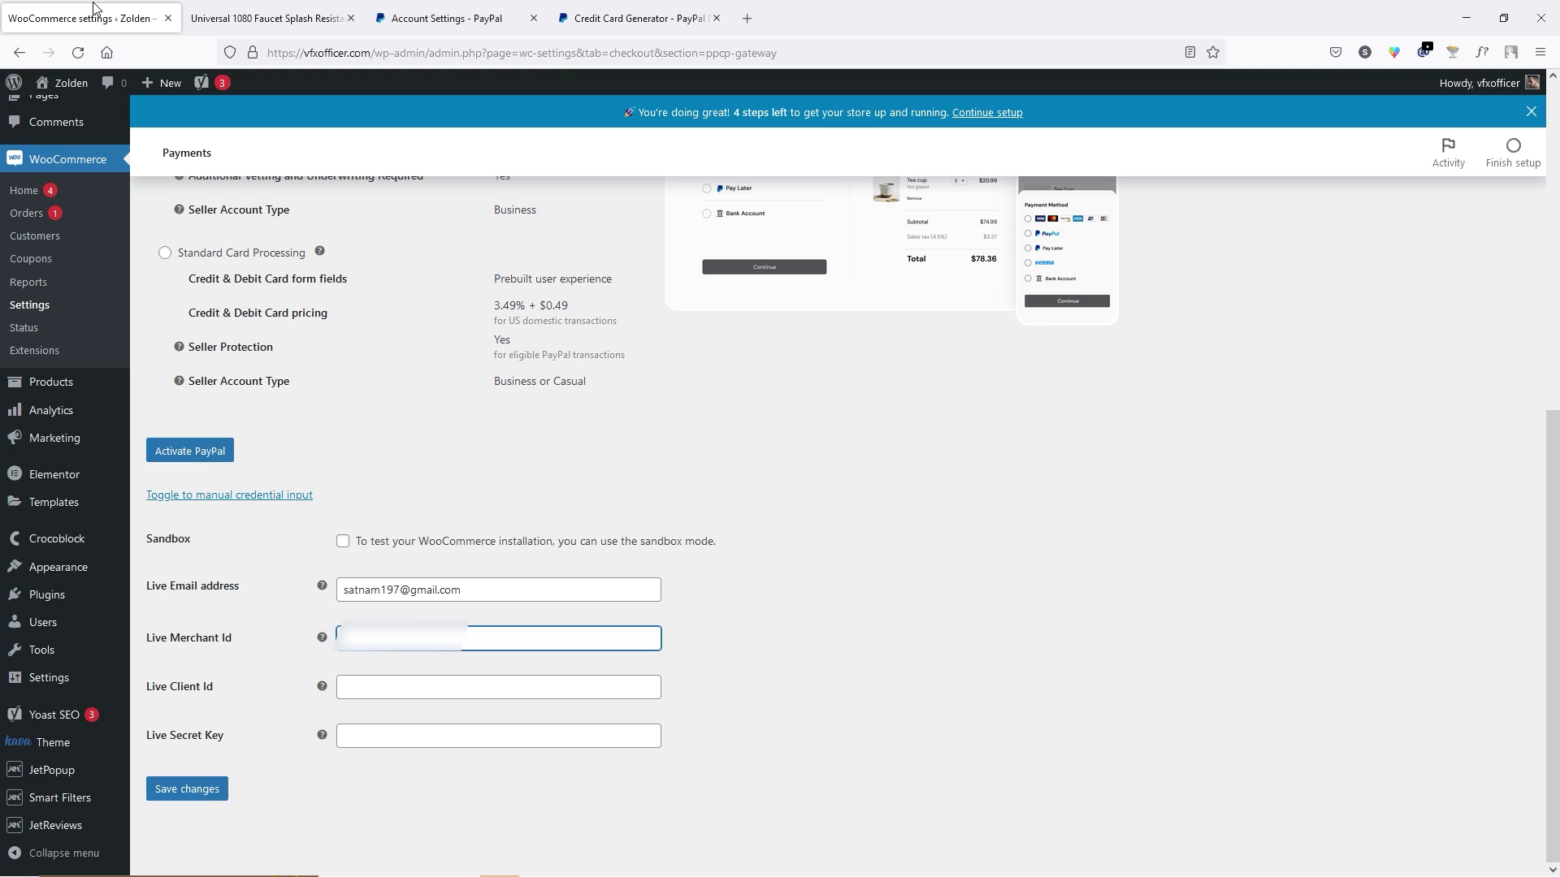
{"action": "key", "text": "ctrl+v"}
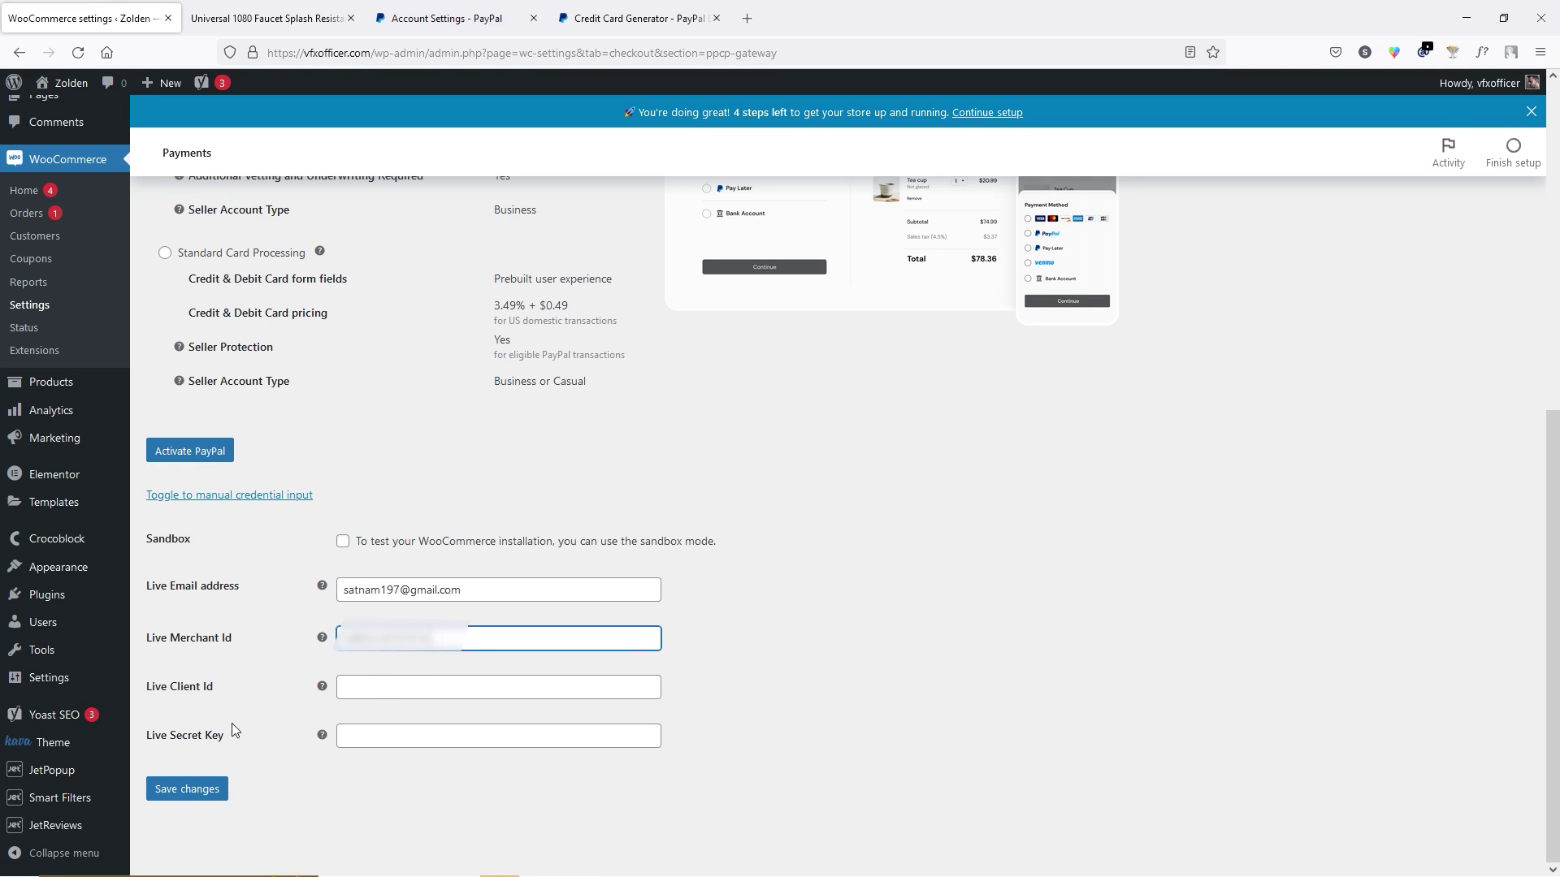
{"action": "left_click", "coordinate": [430, 685]}
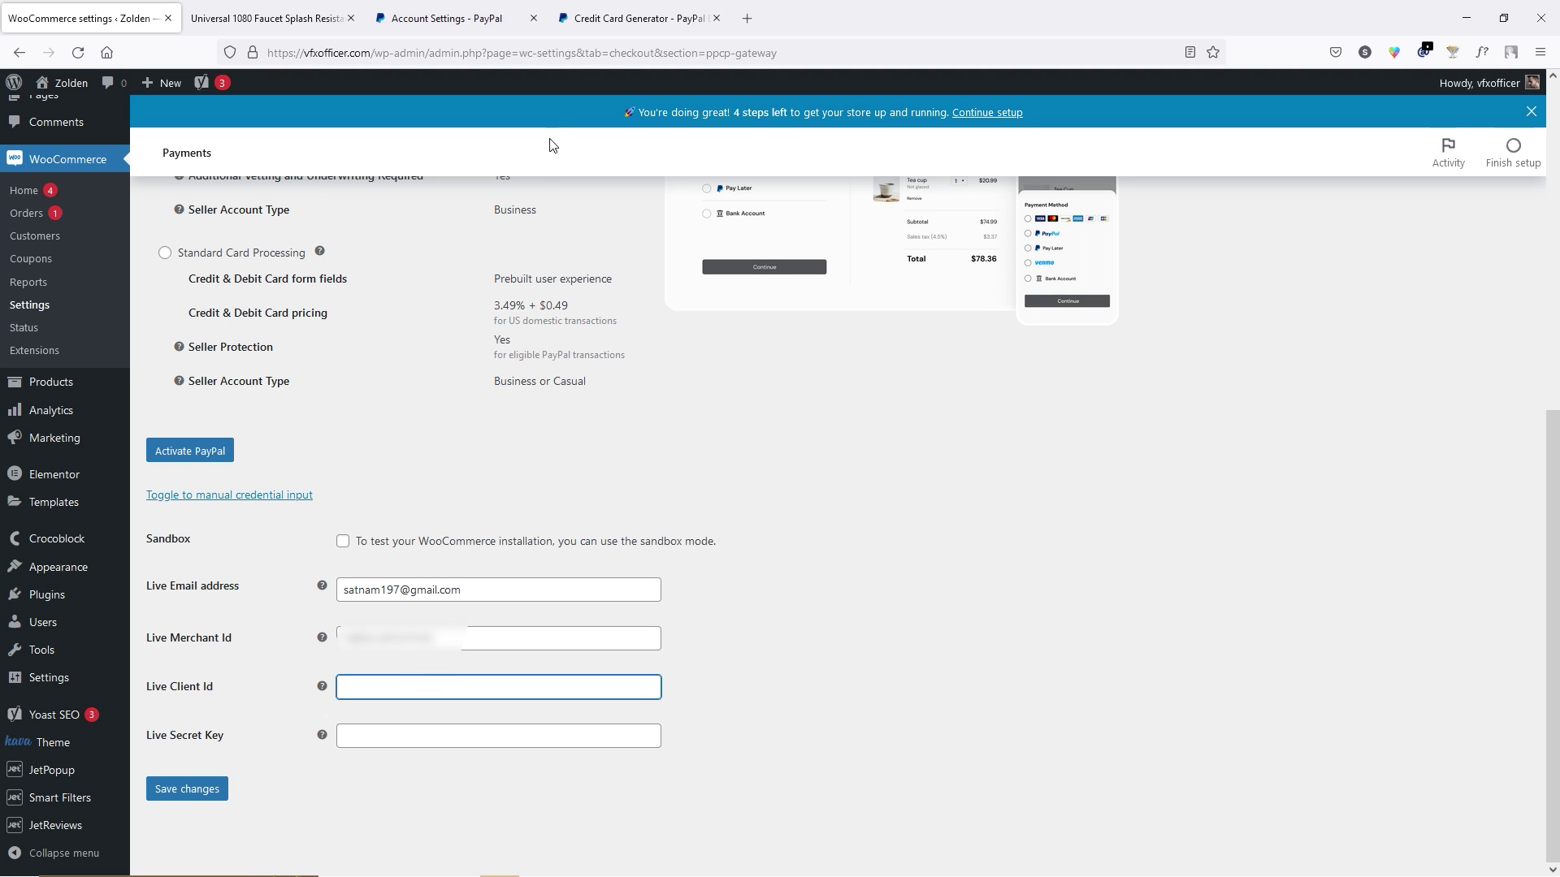
Find the API credentials app in PayPal's App Center and reach the developer apps and credentials page.
{"action": "left_click", "coordinate": [489, 10]}
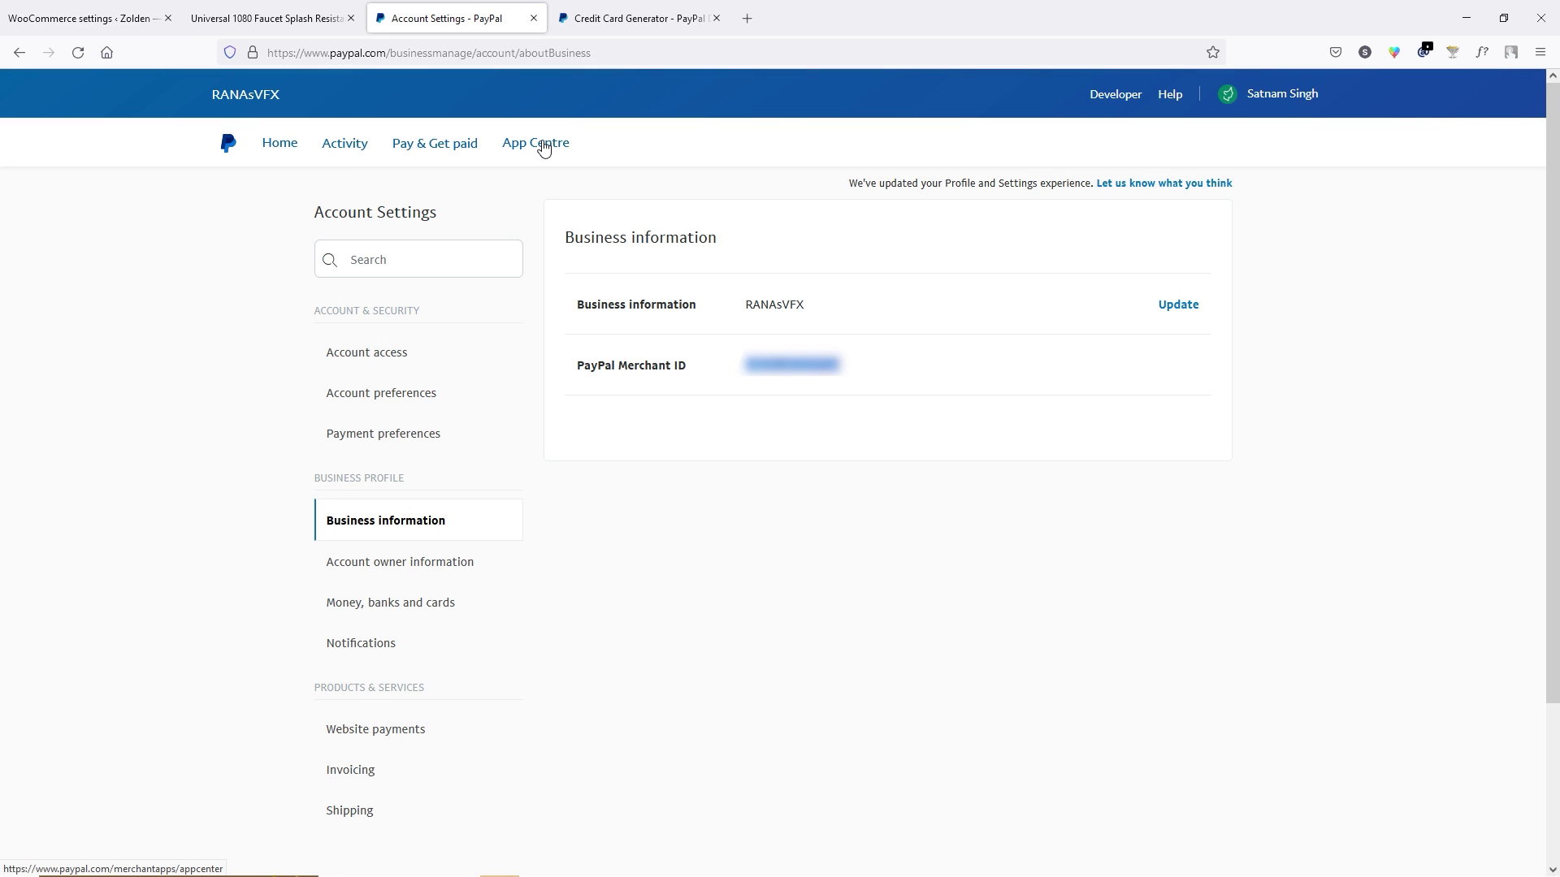
{"action": "left_click", "coordinate": [543, 148]}
{"action": "left_click", "coordinate": [1040, 197]}
{"action": "type", "text": "api"}
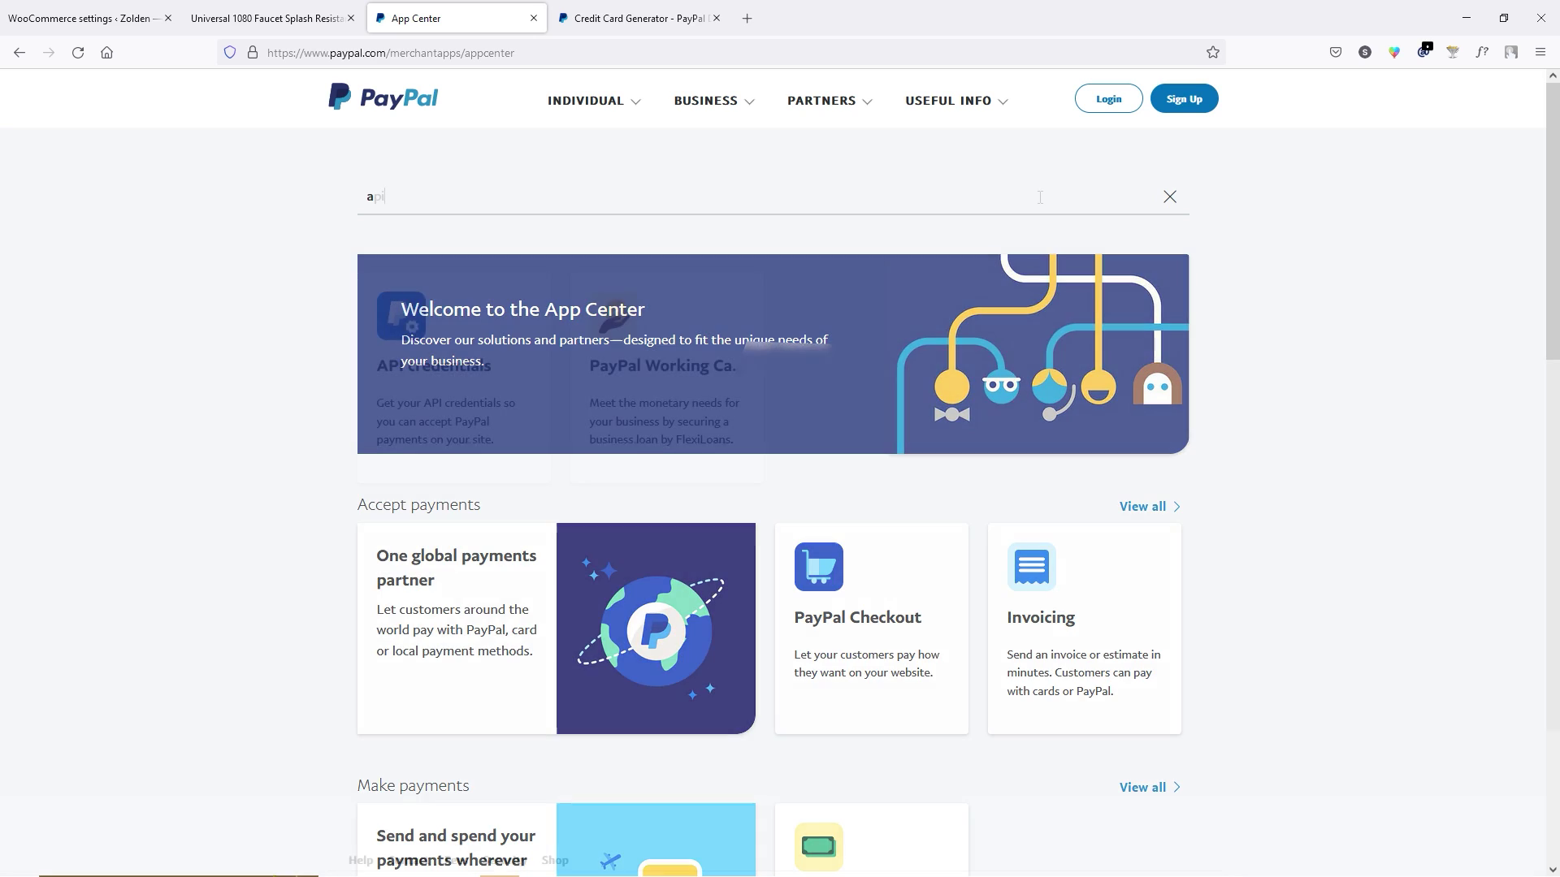
{"action": "left_click", "coordinate": [415, 390]}
{"action": "left_click", "coordinate": [1110, 284]}
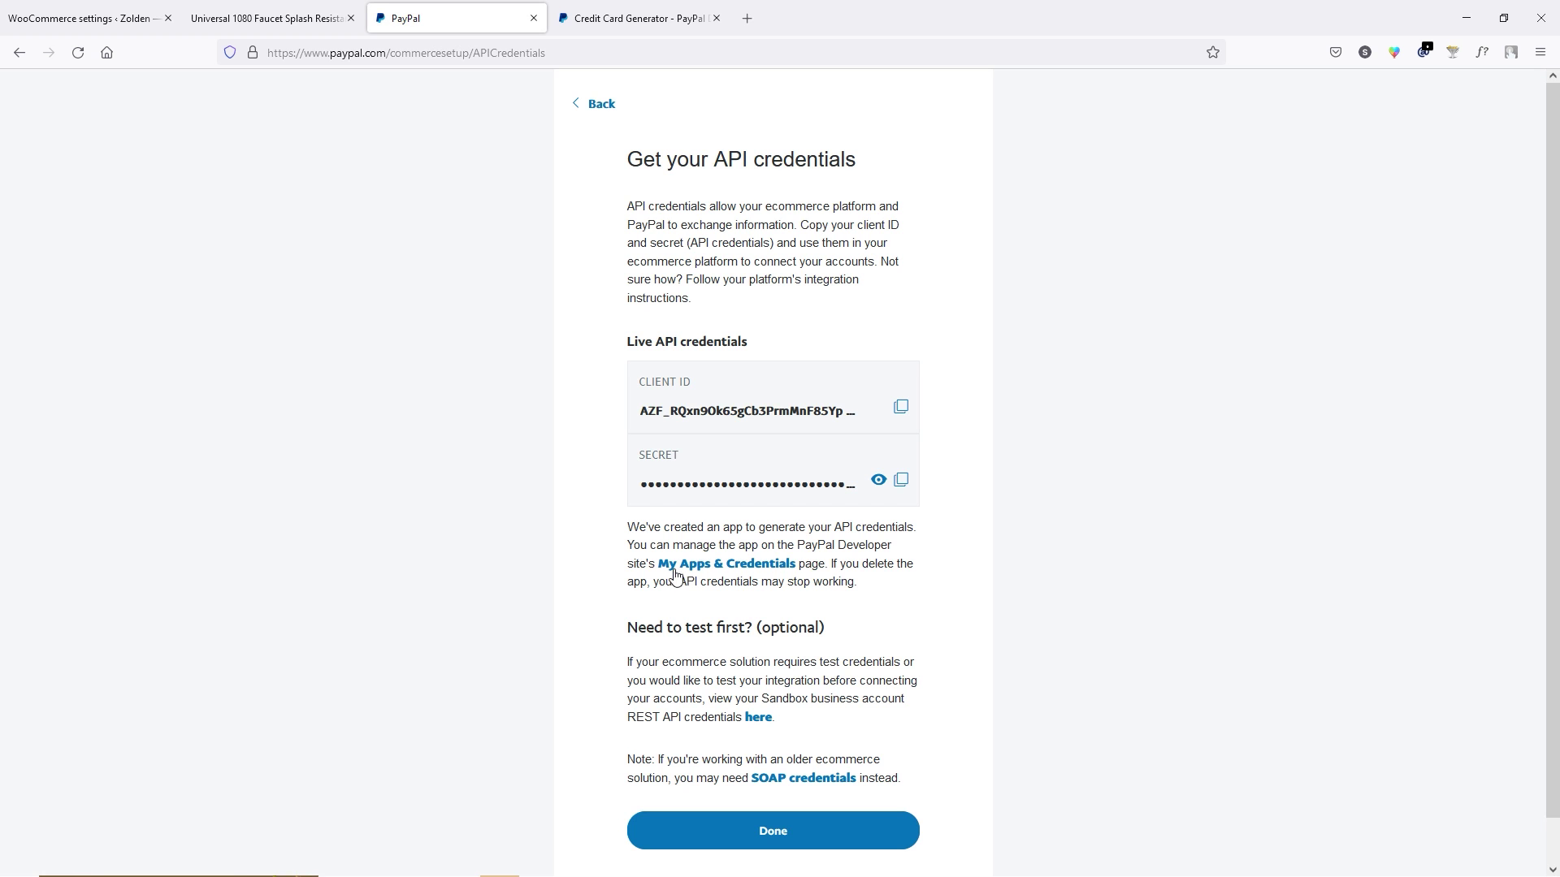
{"action": "left_click", "coordinate": [729, 574]}
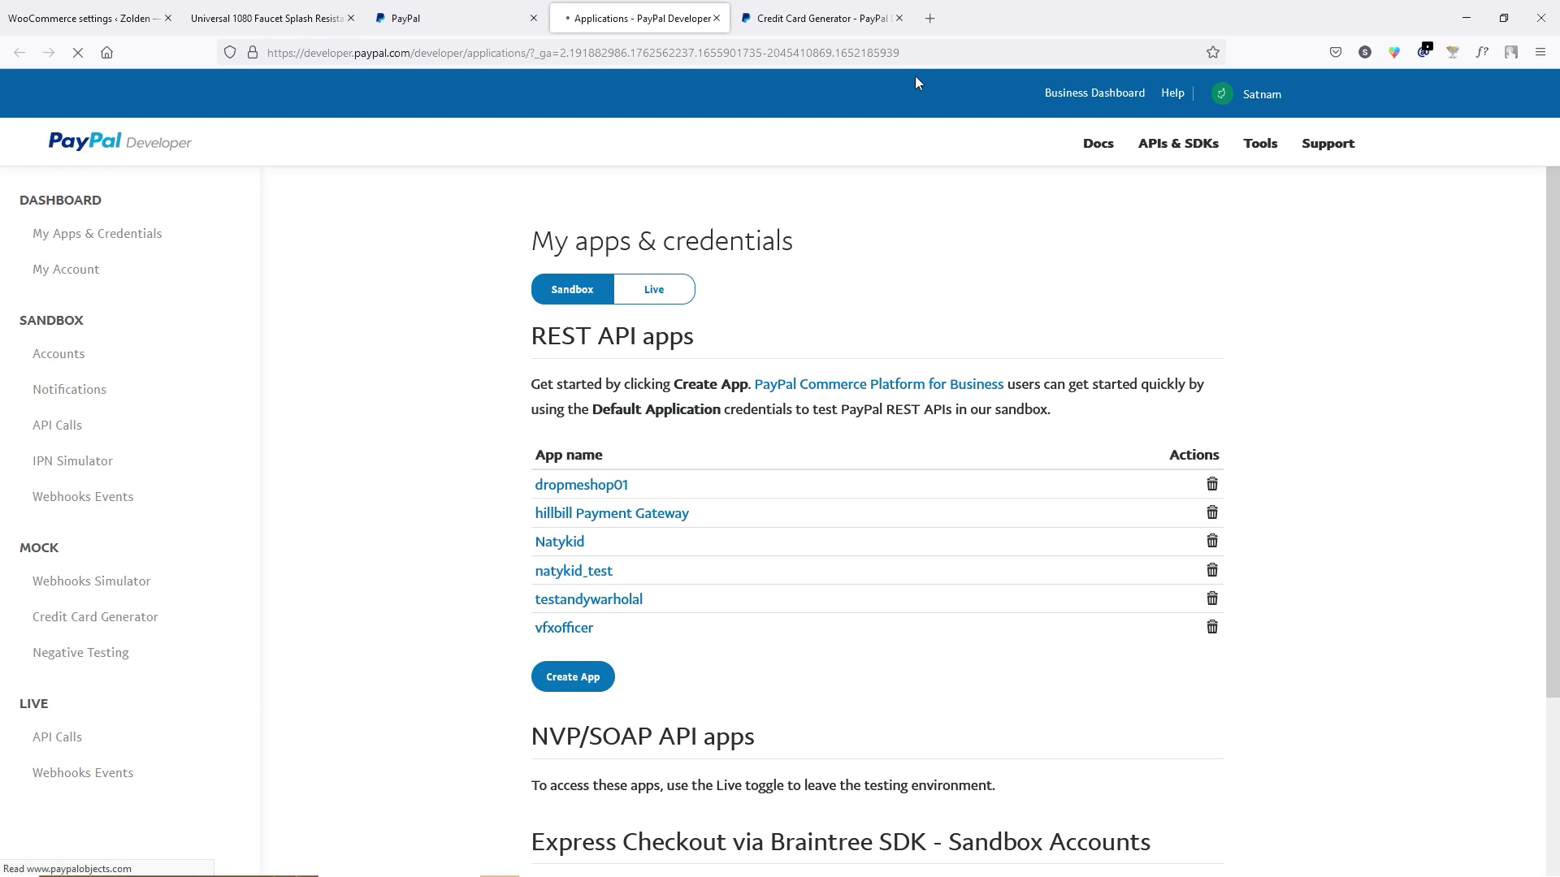
{"action": "left_click", "coordinate": [898, 18]}
{"action": "left_click", "coordinate": [349, 20]}
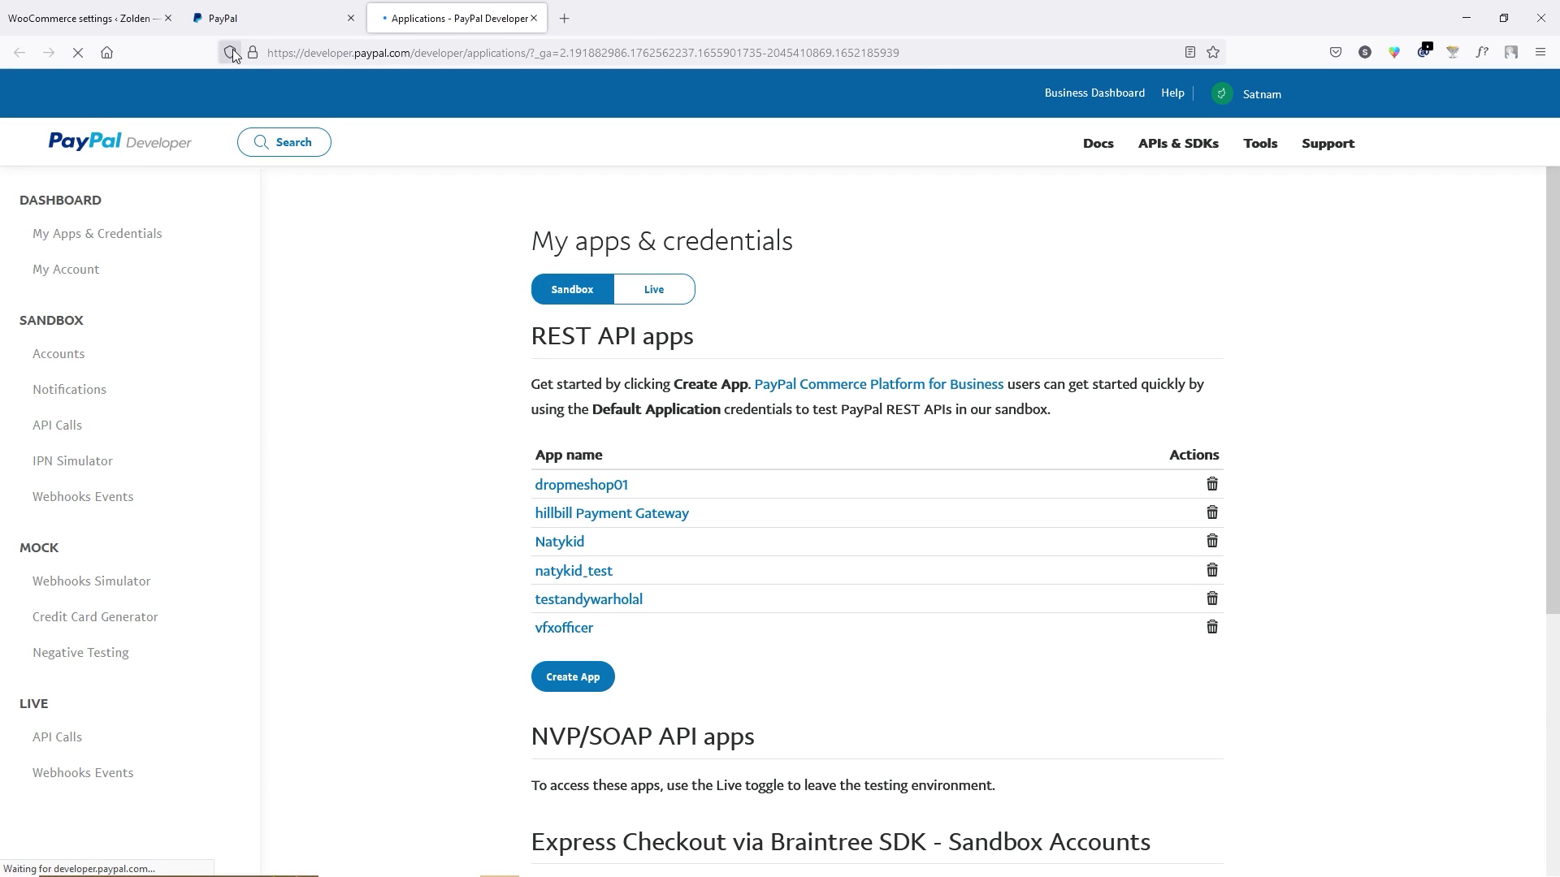
Create a new live REST API app named vfxofficer.
{"action": "left_click", "coordinate": [678, 300]}
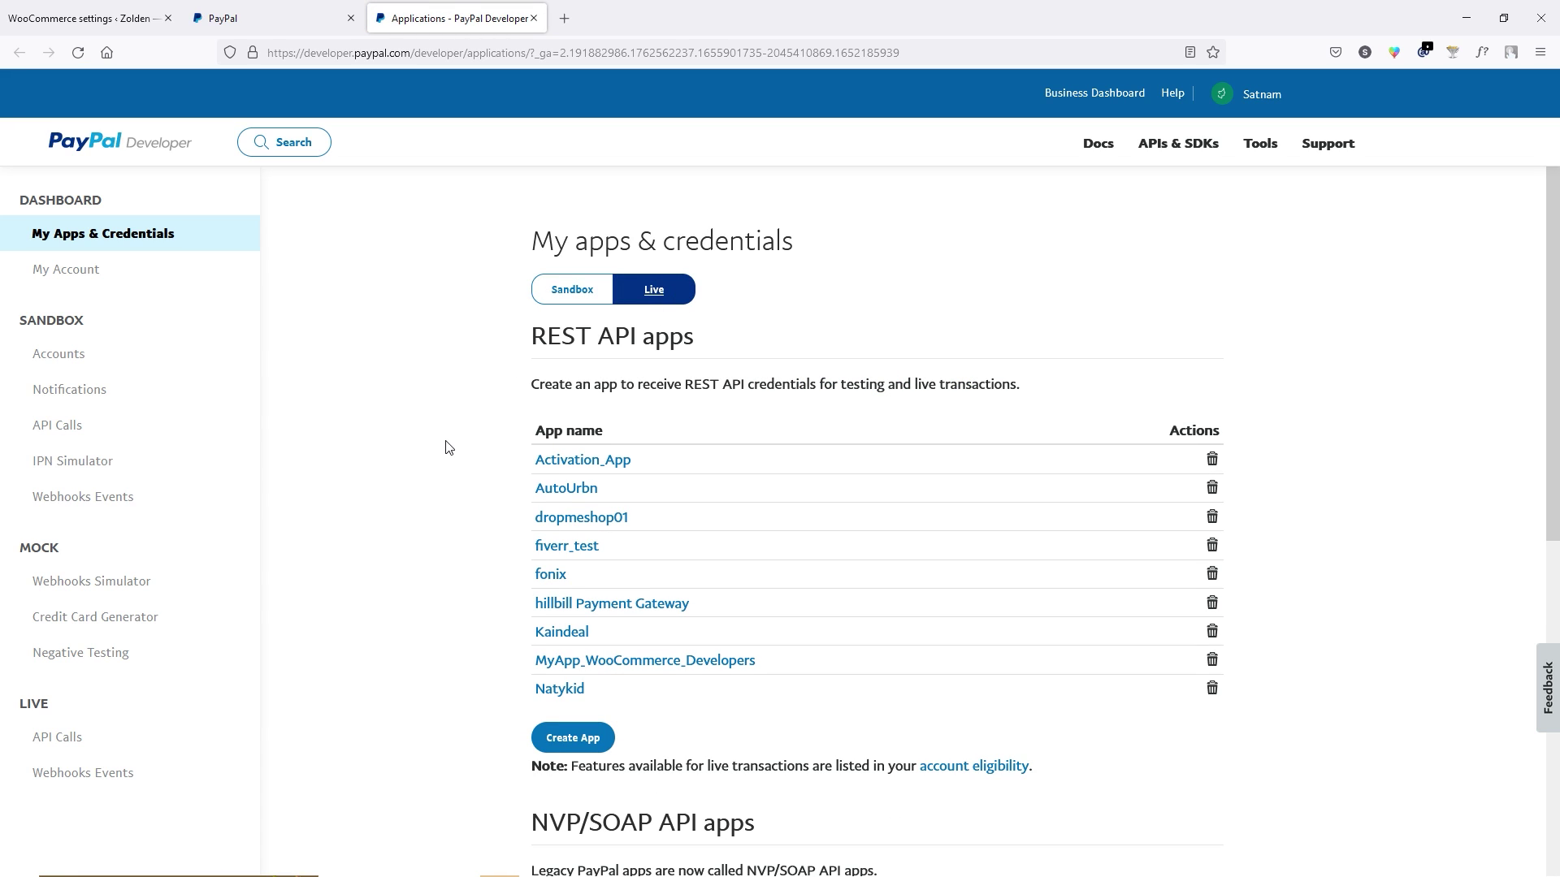
{"action": "left_click", "coordinate": [573, 738]}
{"action": "left_click", "coordinate": [573, 442]}
{"action": "key", "text": "ctrl+v"}
{"action": "left_click", "coordinate": [607, 588]}
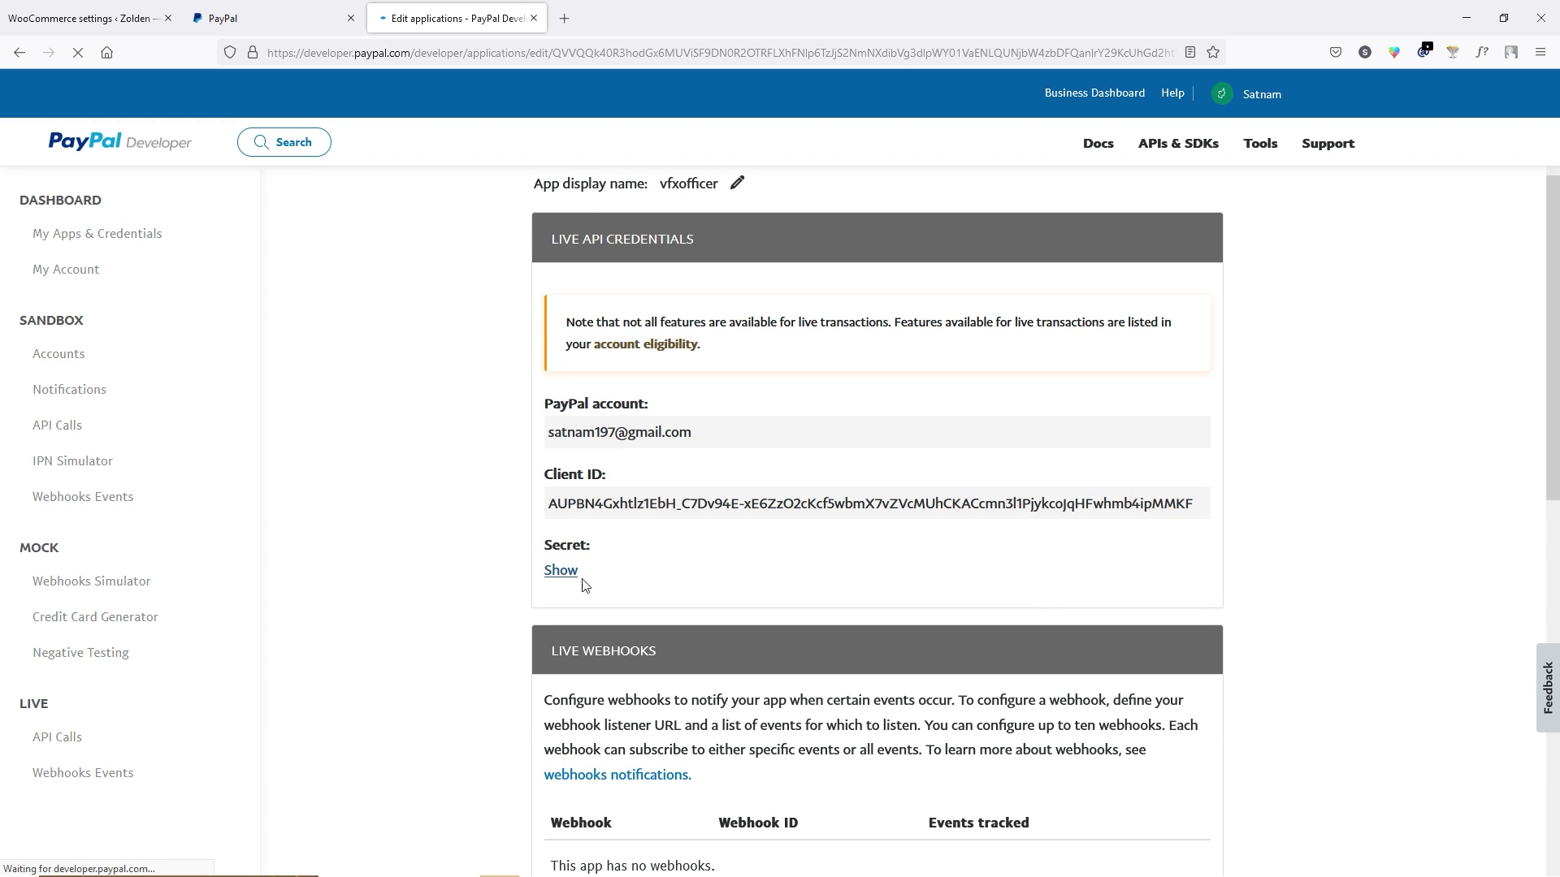
Copy the vfxofficer live Client ID into WooCommerce's PayPal live Client ID field.
{"action": "left_click", "coordinate": [561, 571]}
{"action": "triple_click", "coordinate": [622, 503]}
{"action": "right_click", "coordinate": [622, 515]}
{"action": "left_click", "coordinate": [633, 521]}
{"action": "left_click", "coordinate": [81, 18]}
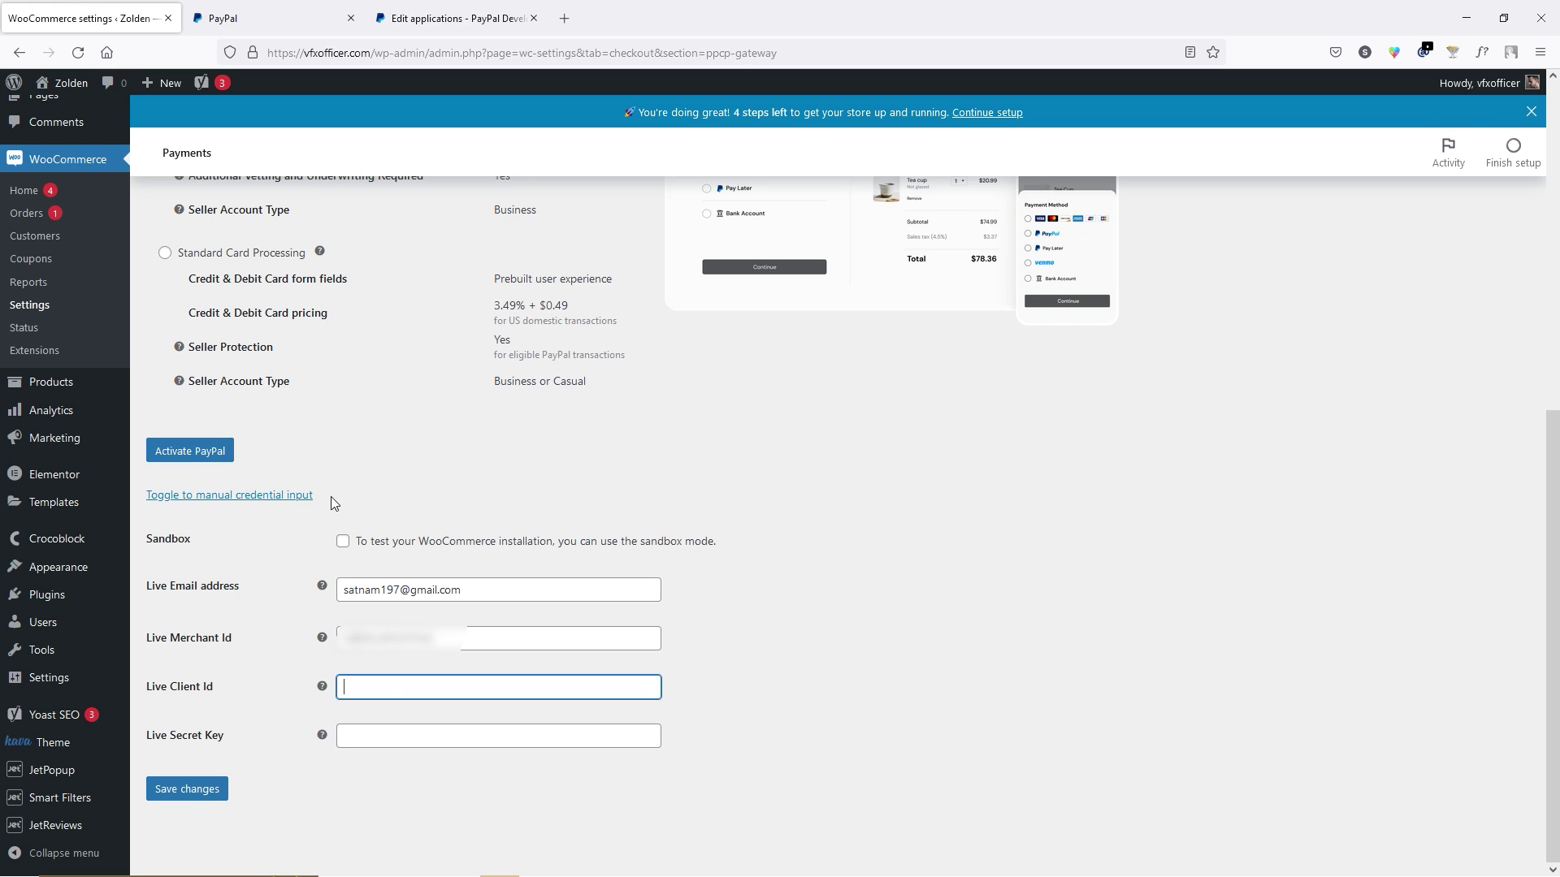
{"action": "key", "text": "ctrl+v"}
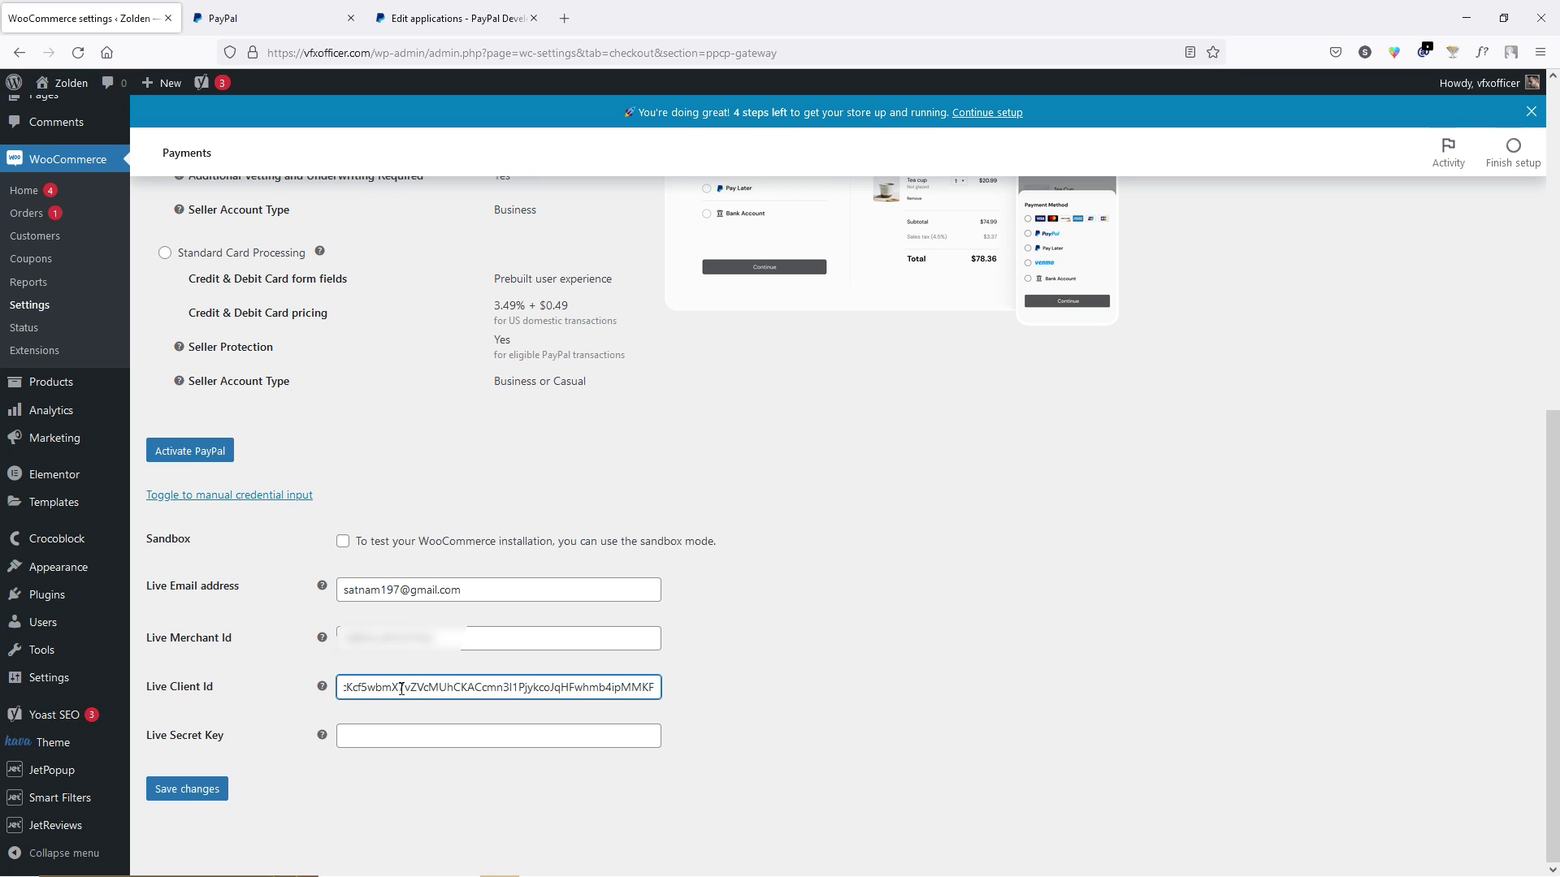
Paste the live client secret as the live secret key, save changes, and return to the Dashboard.
{"action": "left_click", "coordinate": [455, 18]}
{"action": "left_click", "coordinate": [678, 712]}
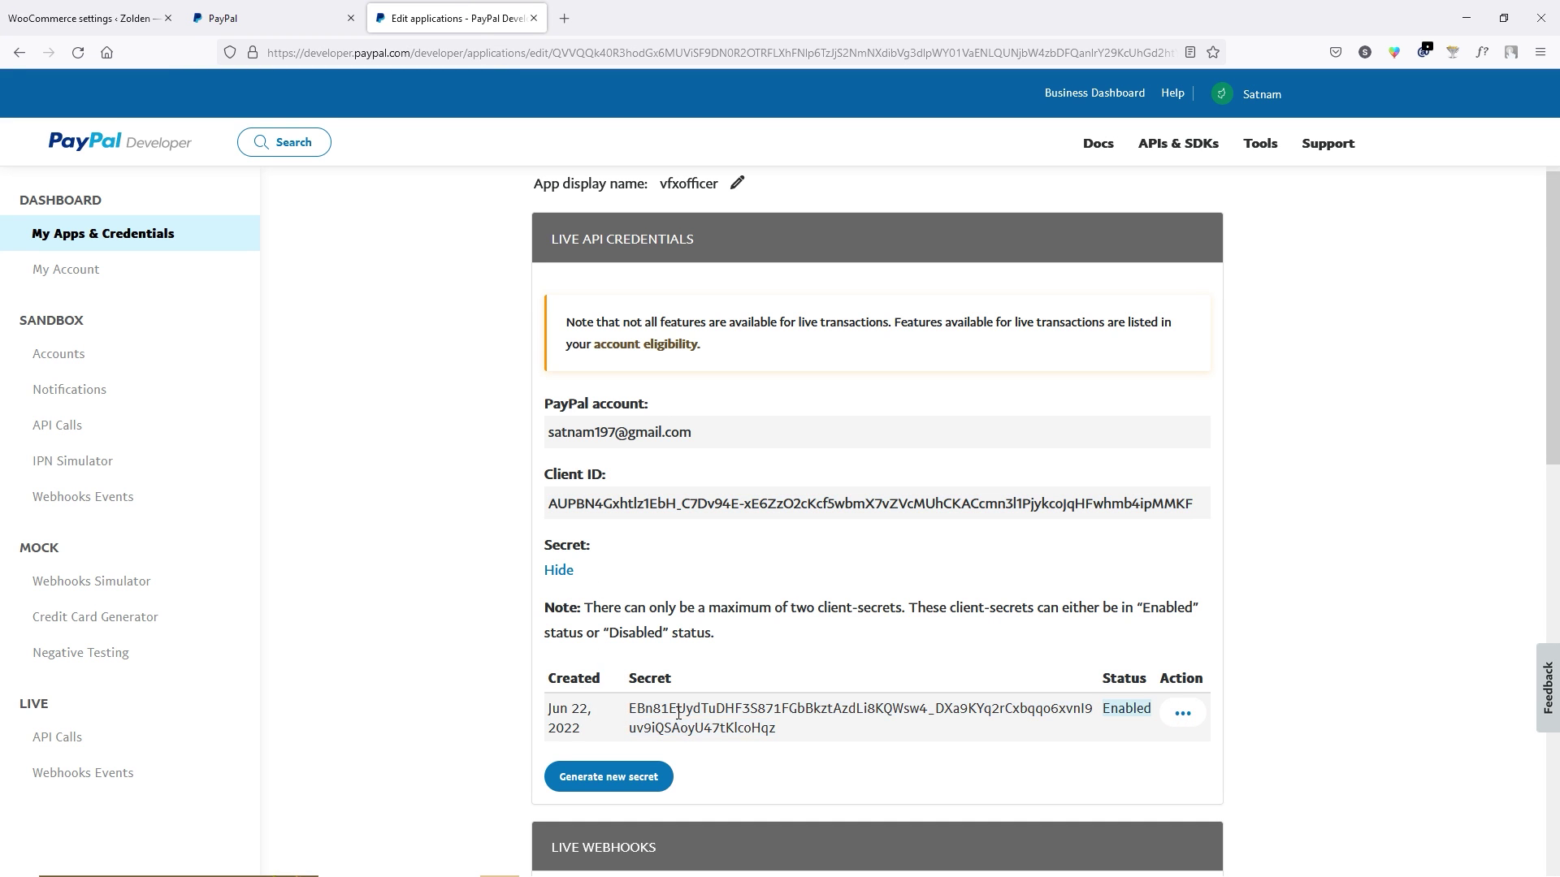
{"action": "double_click", "coordinate": [691, 715]}
{"action": "right_click", "coordinate": [691, 715]}
{"action": "left_click", "coordinate": [715, 509]}
{"action": "left_click", "coordinate": [81, 18]}
{"action": "left_click", "coordinate": [411, 734]}
{"action": "key", "text": "ctrl+v"}
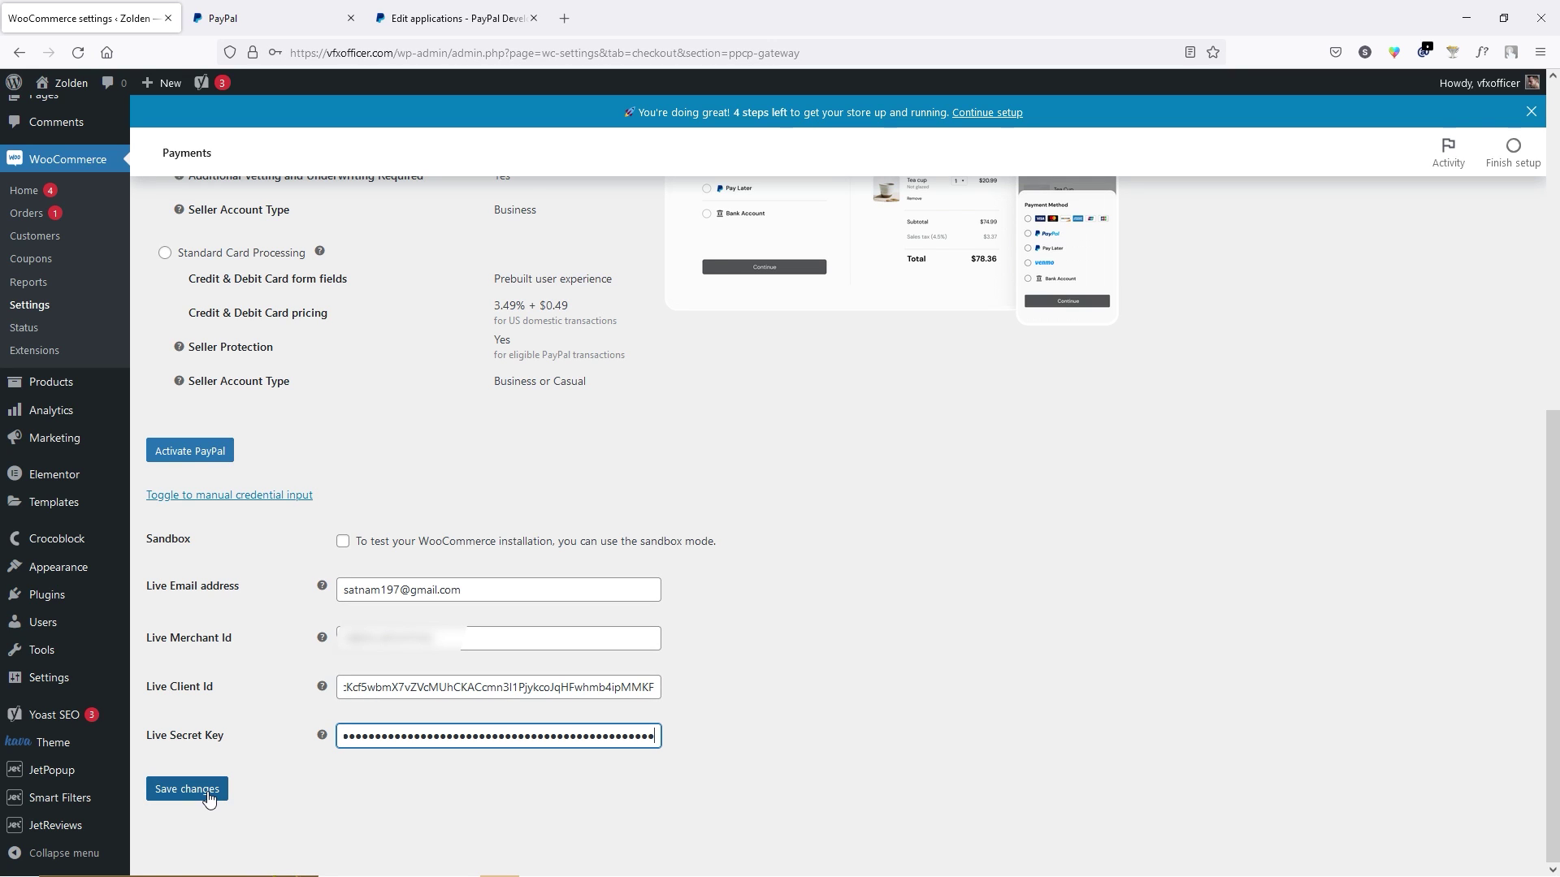
{"action": "left_click", "coordinate": [209, 796]}
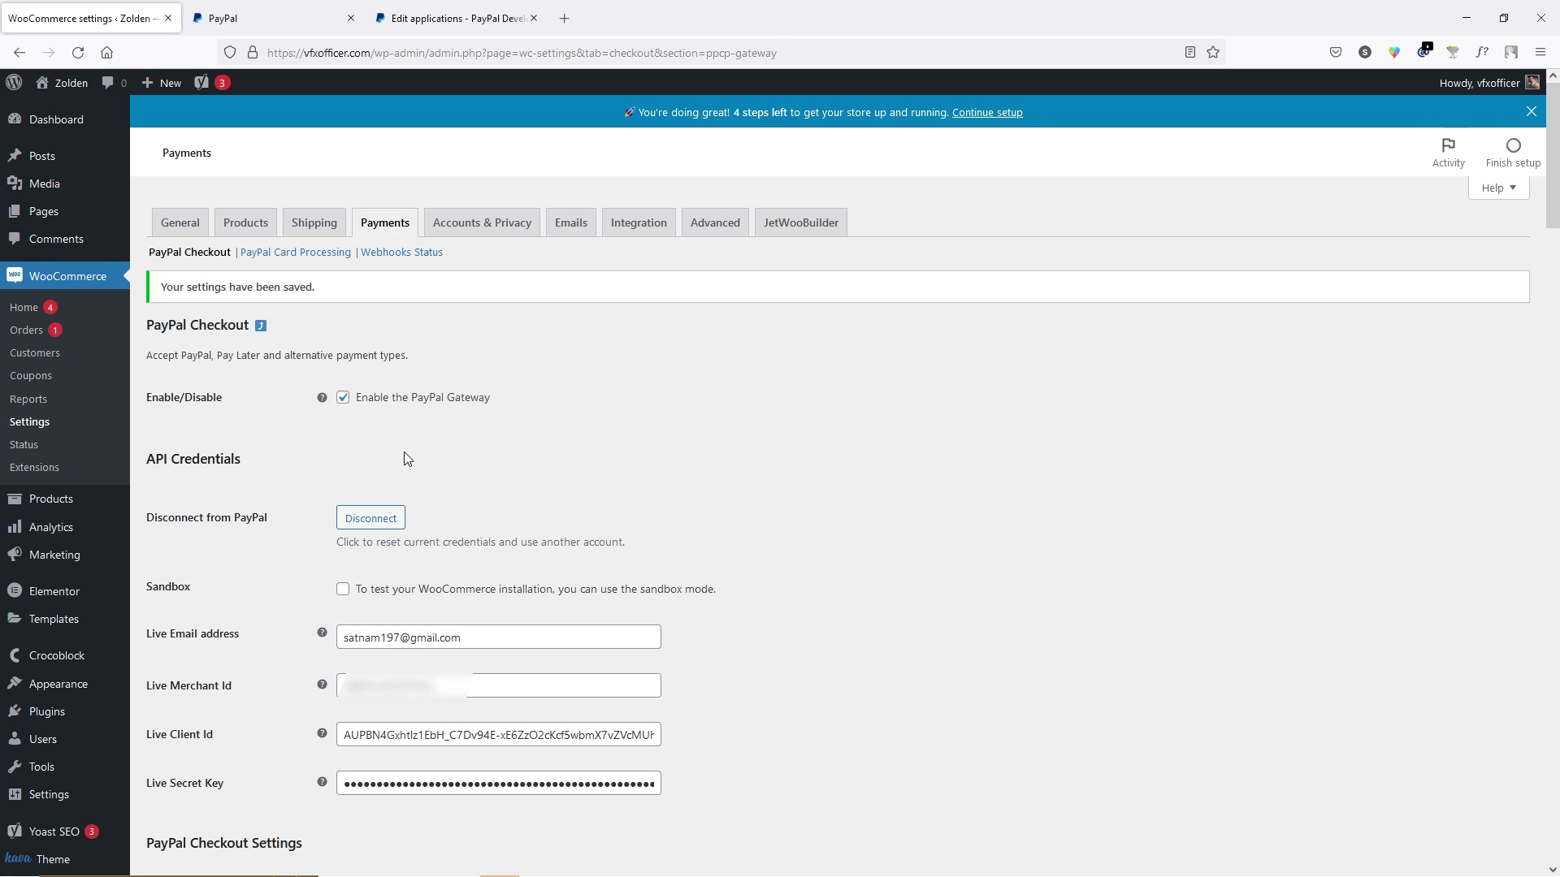
{"action": "left_click", "coordinate": [40, 119]}
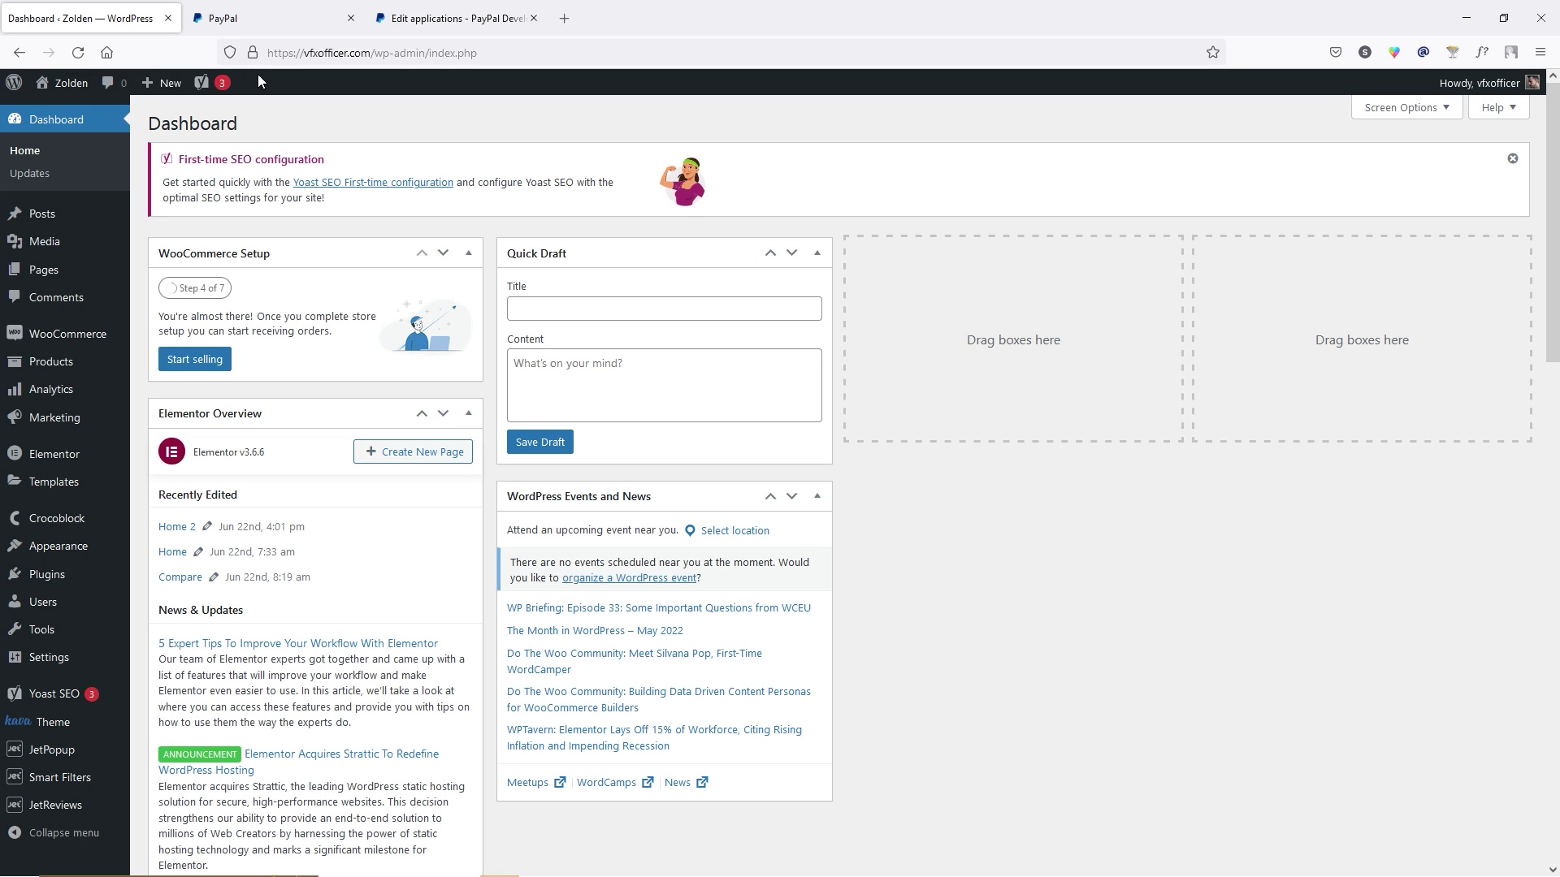
Set the site title to 'VFXOfficer' and tagline to 'Best Product at low cost', then save.
{"action": "mouse_move", "coordinate": [71, 97]}
{"action": "mouse_move", "coordinate": [61, 657]}
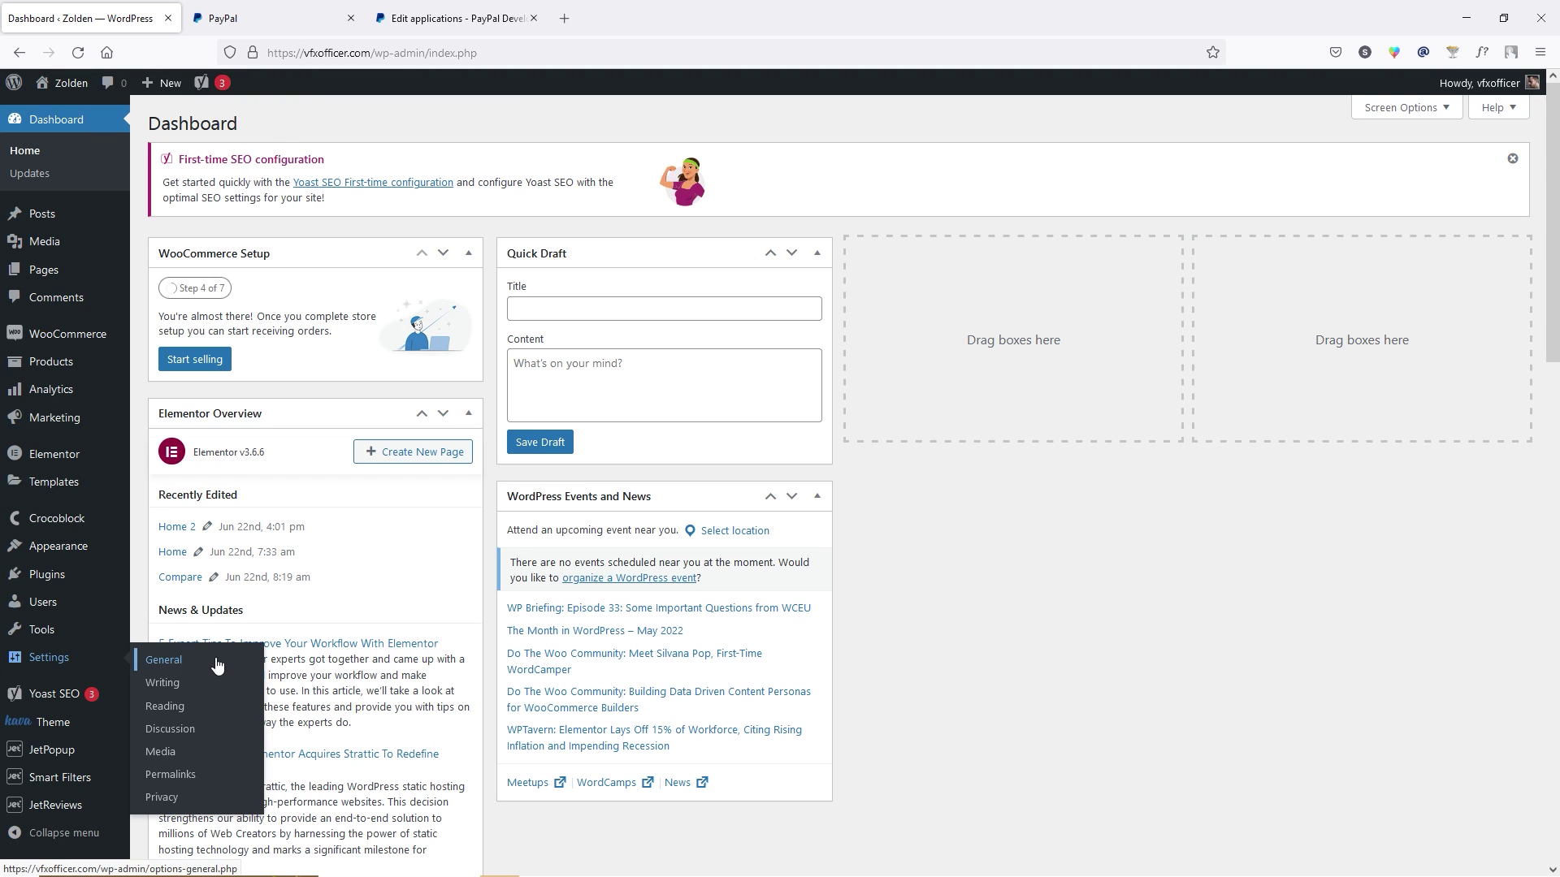
{"action": "left_click", "coordinate": [217, 665]}
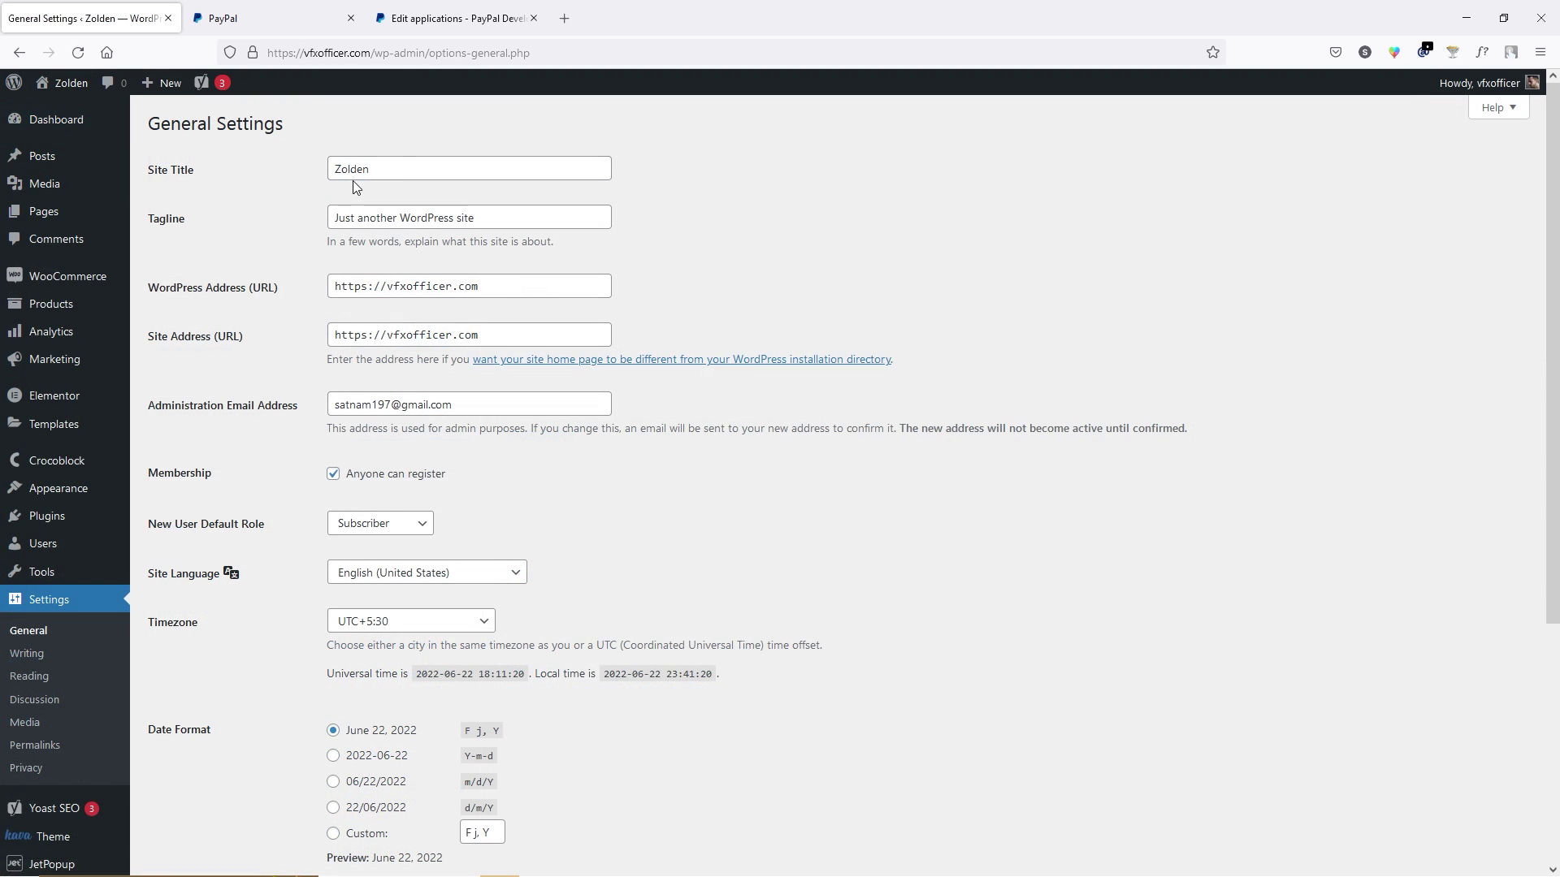
{"action": "double_click", "coordinate": [399, 169]}
{"action": "type", "text": "VFXOfficer"}
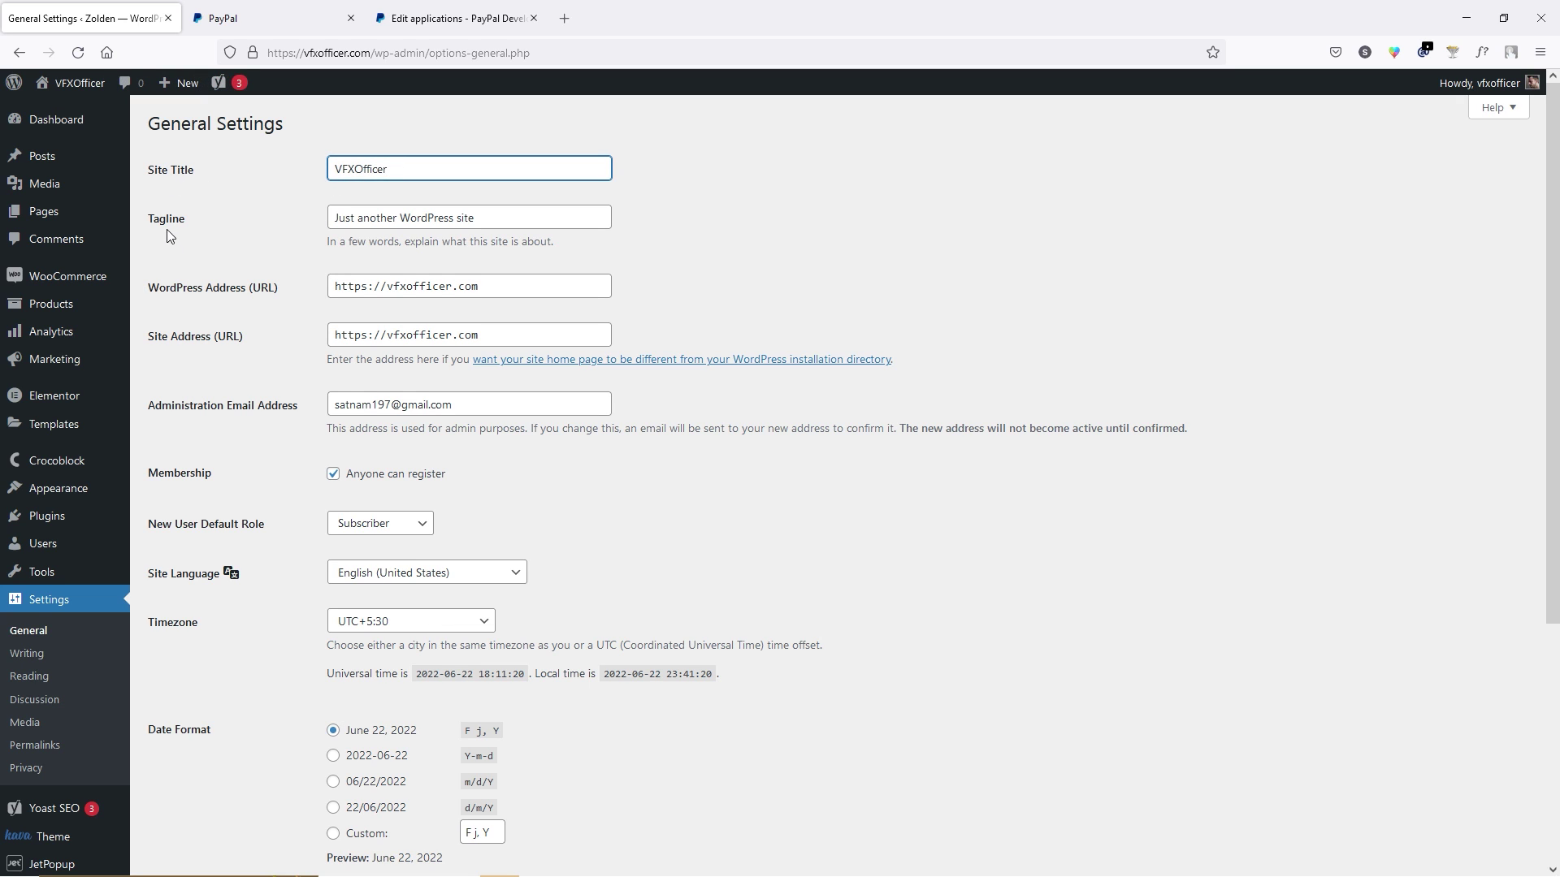
{"action": "triple_click", "coordinate": [456, 218]}
{"action": "type", "text": "Best Product at low cost"}
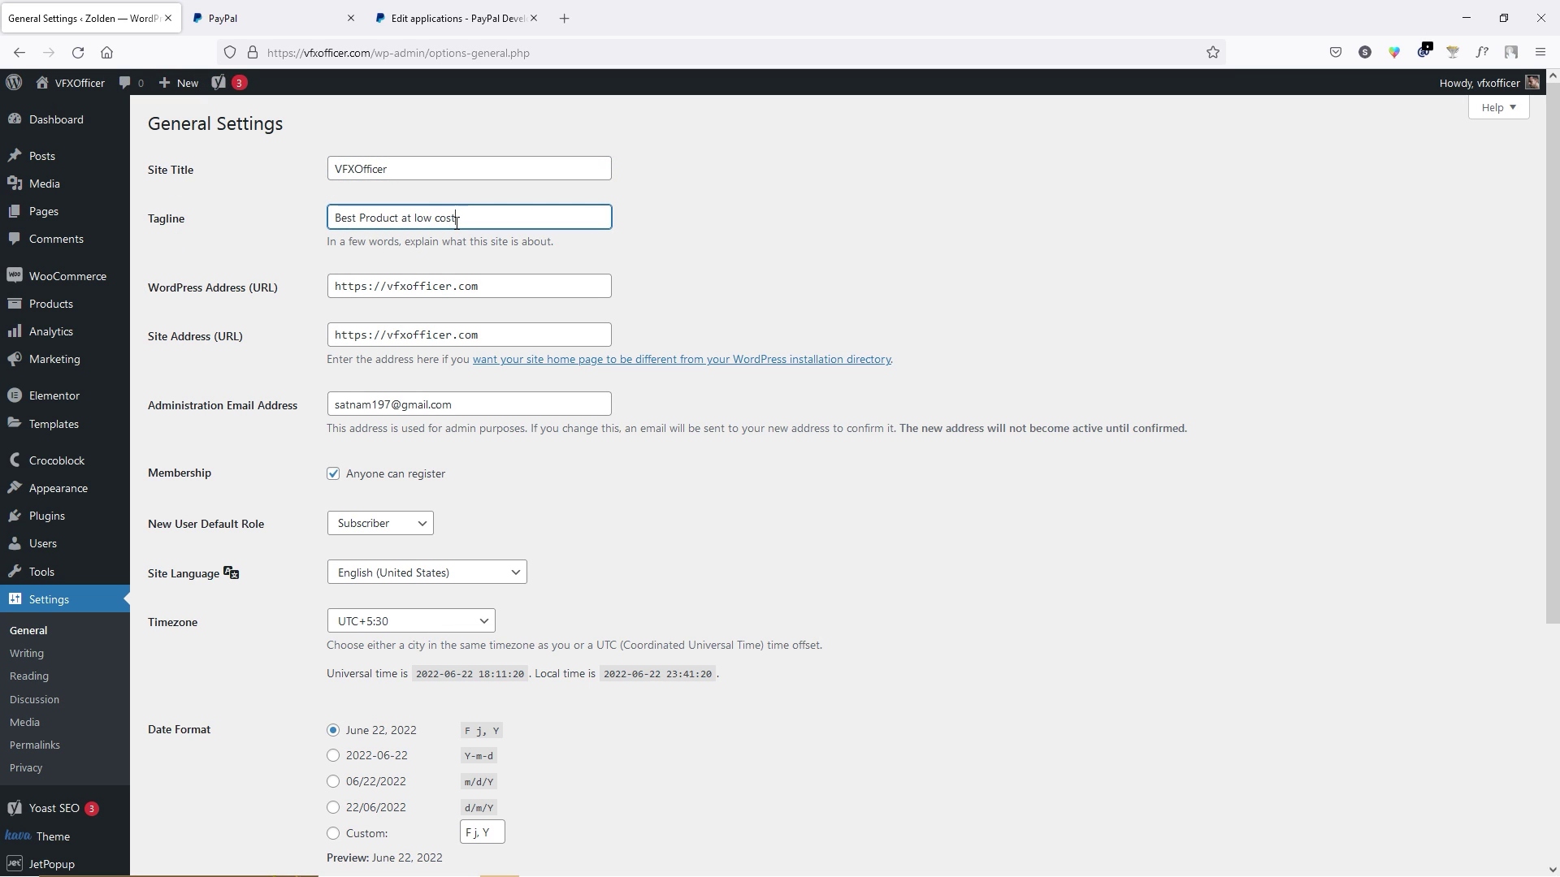
{"action": "scroll", "coordinate": [456, 222], "scroll_direction": "down", "scroll_amount": 5}
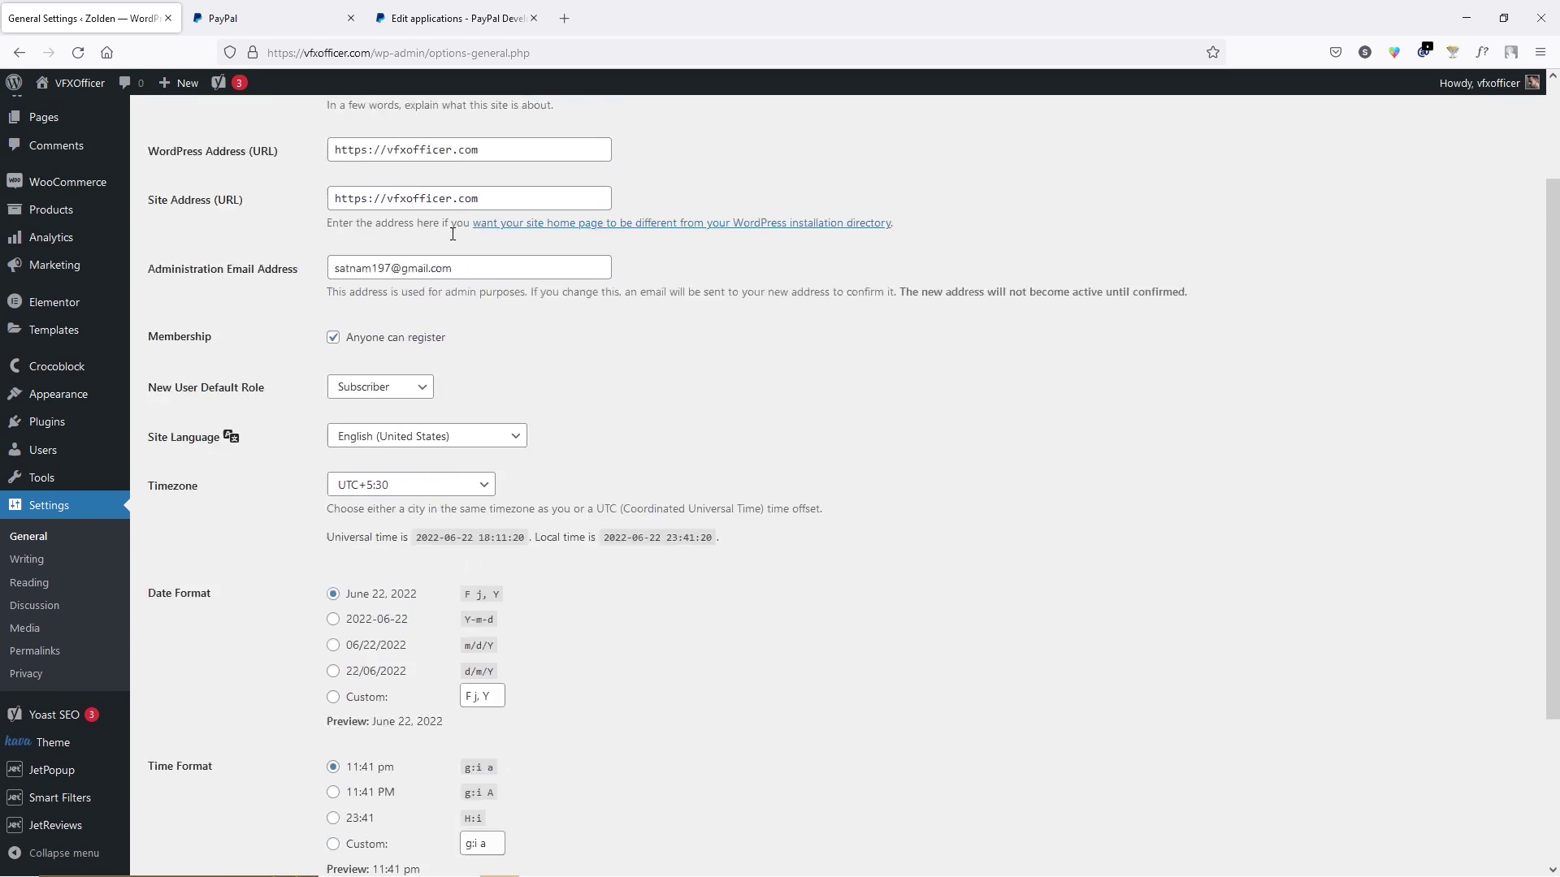
{"action": "left_click", "coordinate": [185, 803]}
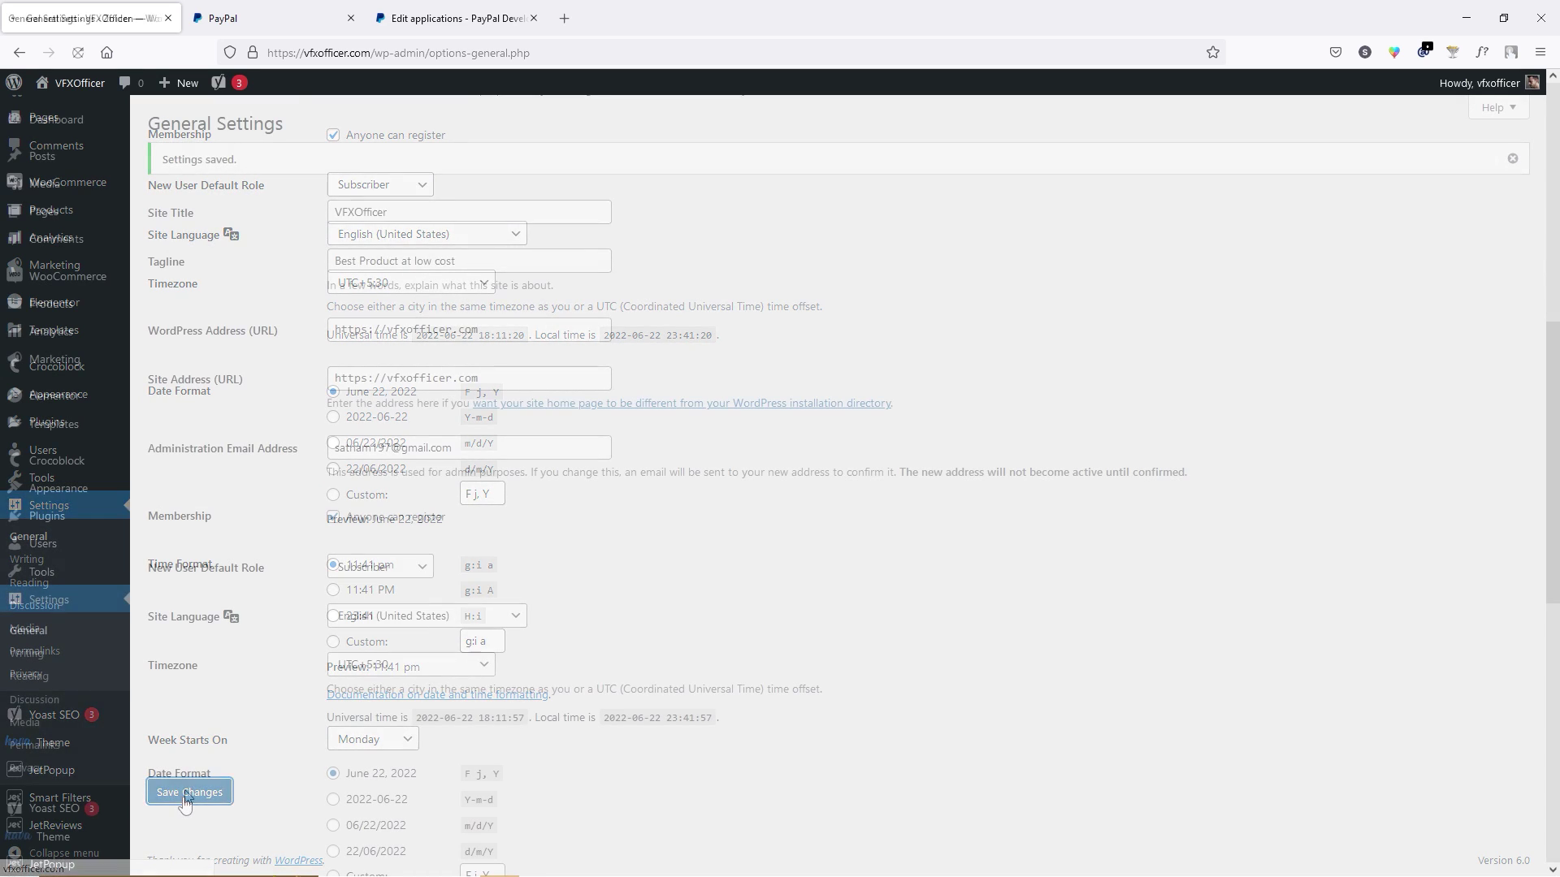
{"action": "mouse_move", "coordinate": [71, 91]}
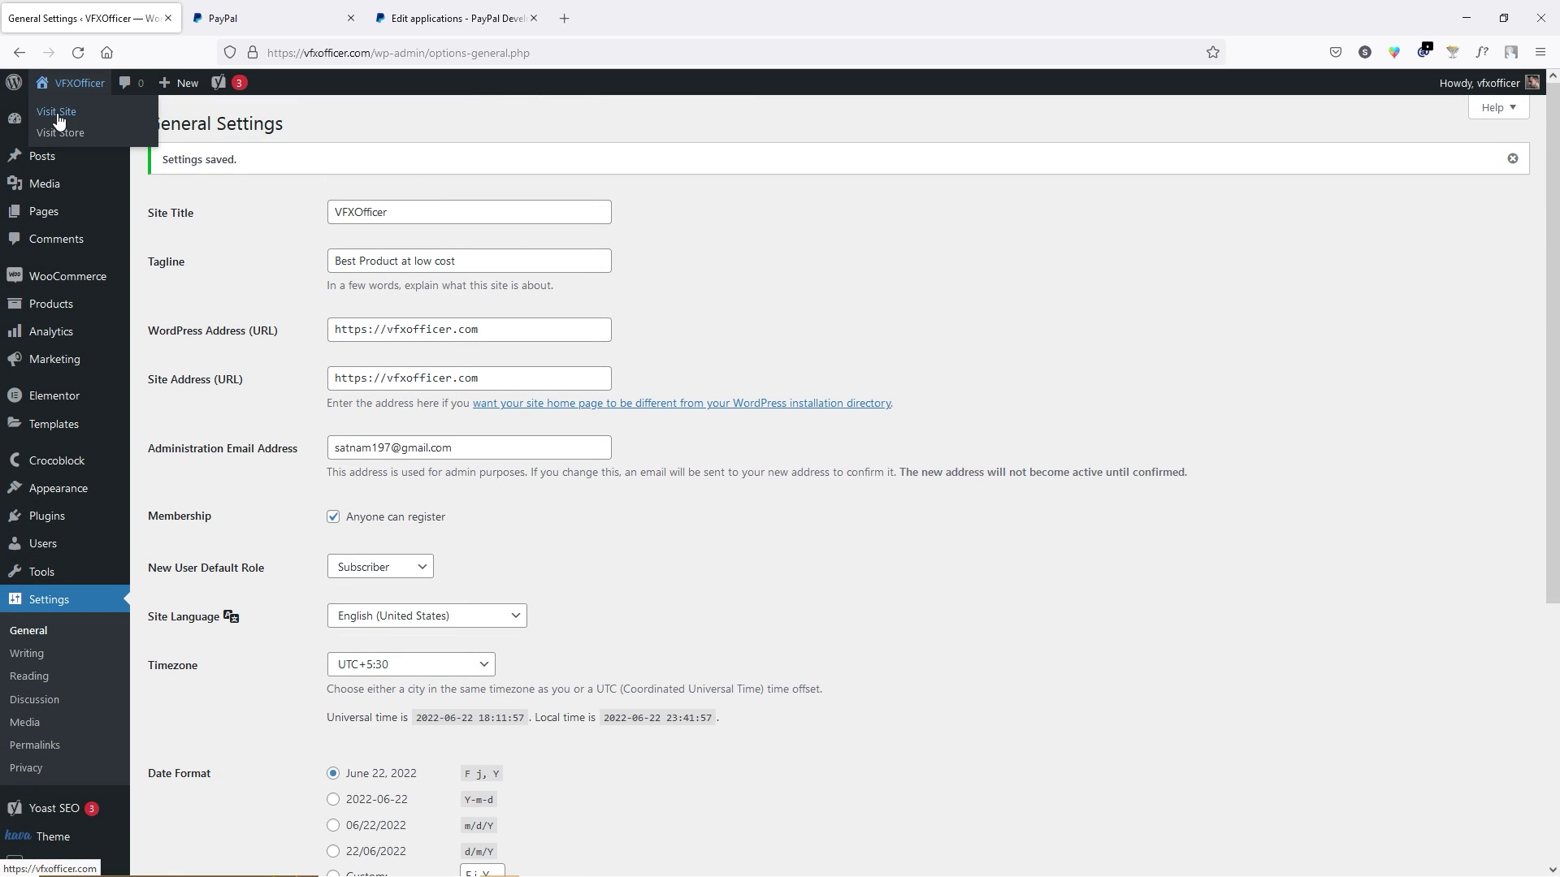
{"action": "right_click", "coordinate": [58, 121]}
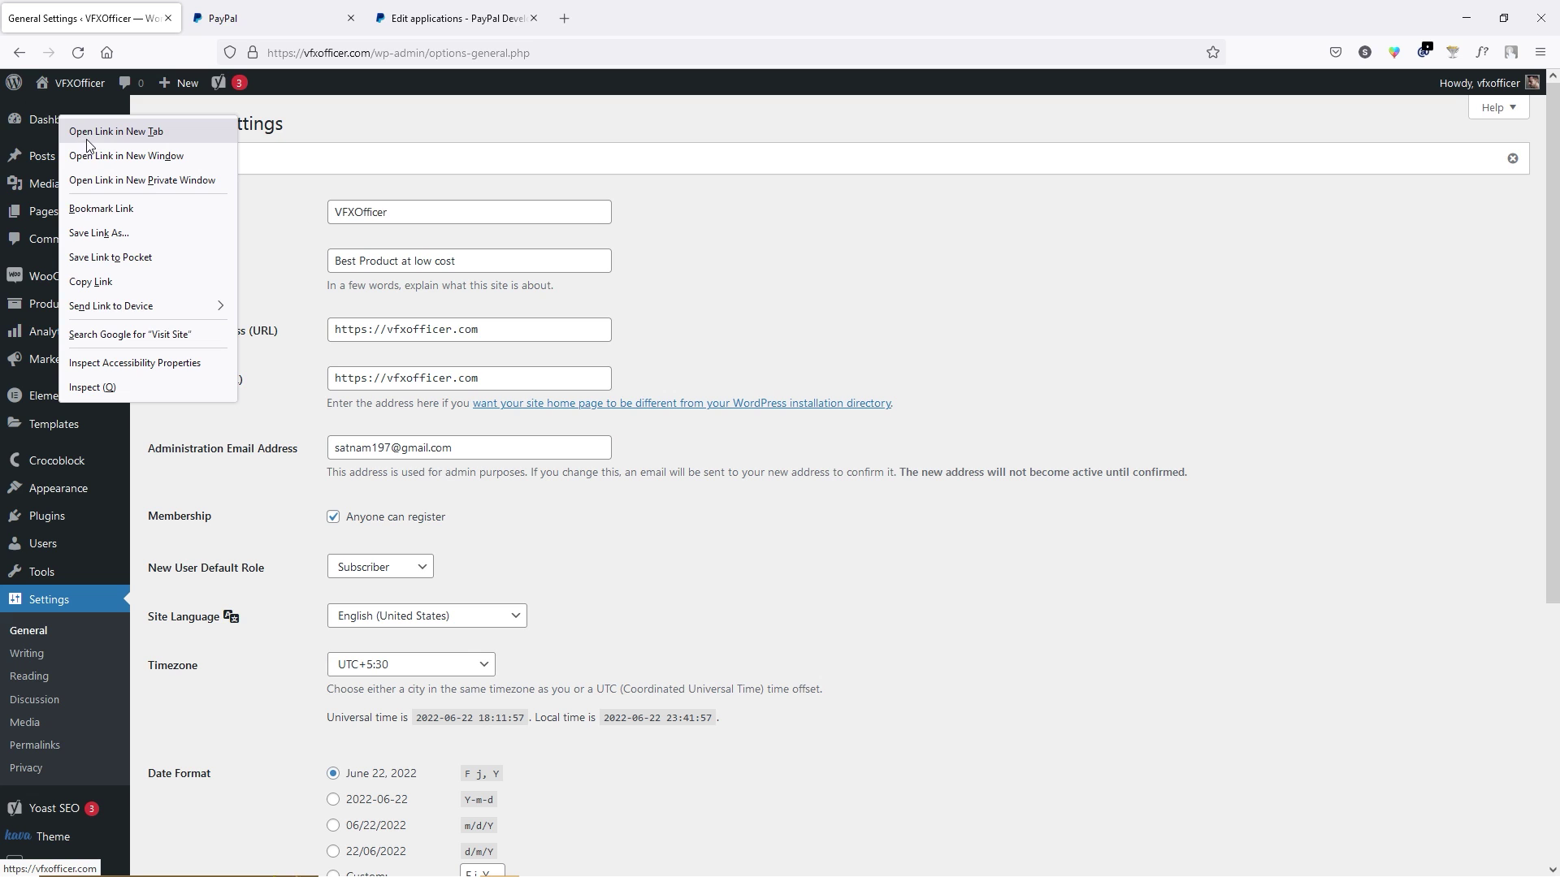
Open the storefront in a new tab and launch the Customizer.
{"action": "left_click", "coordinate": [85, 130]}
{"action": "left_click", "coordinate": [270, 22]}
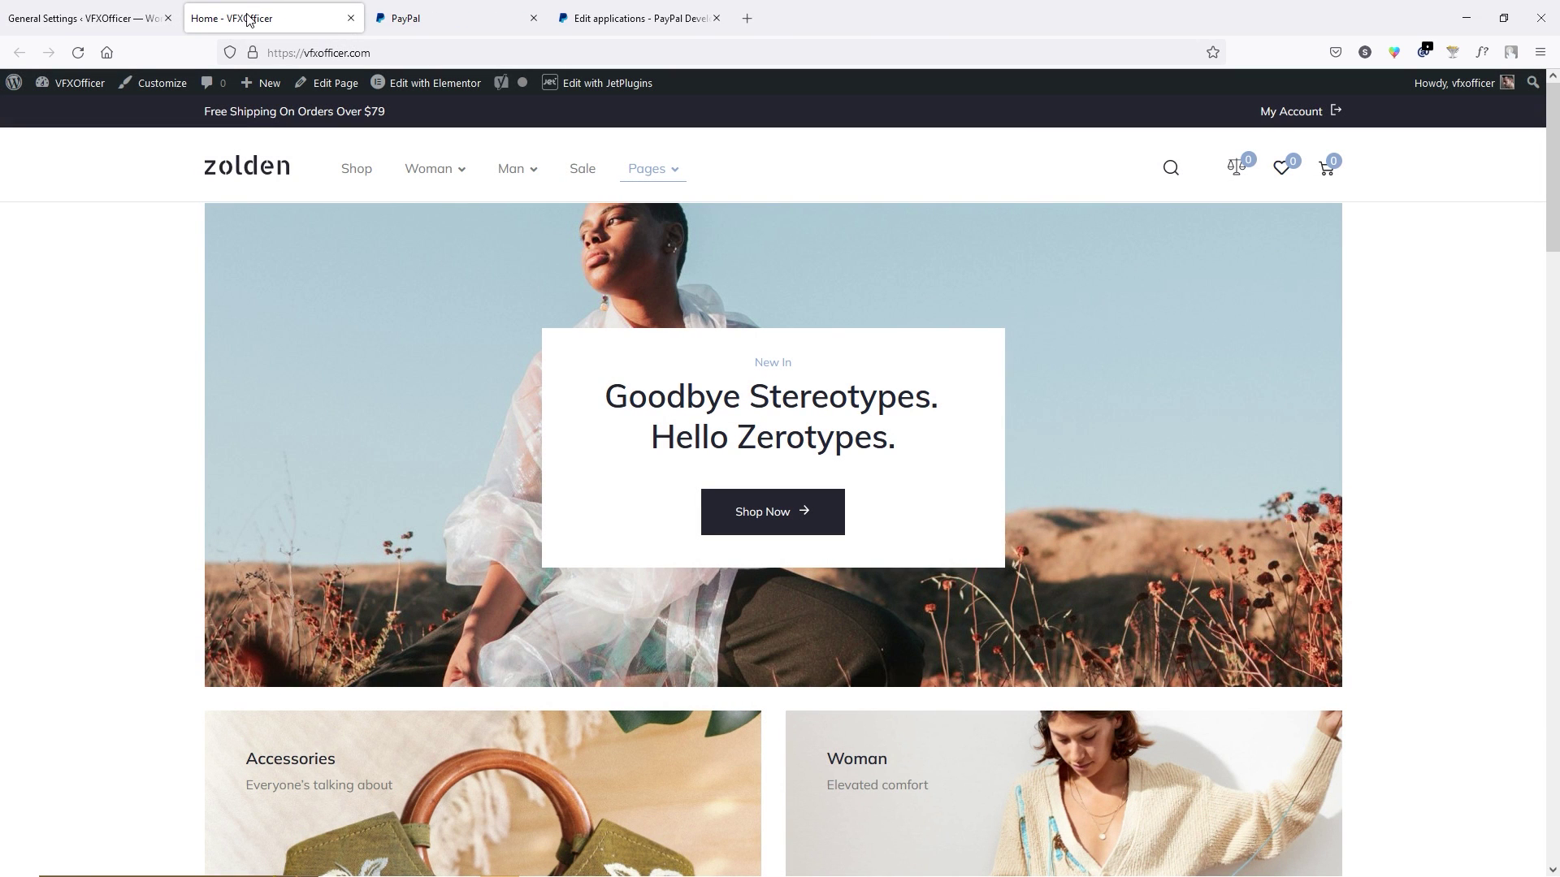
{"action": "left_click", "coordinate": [156, 86]}
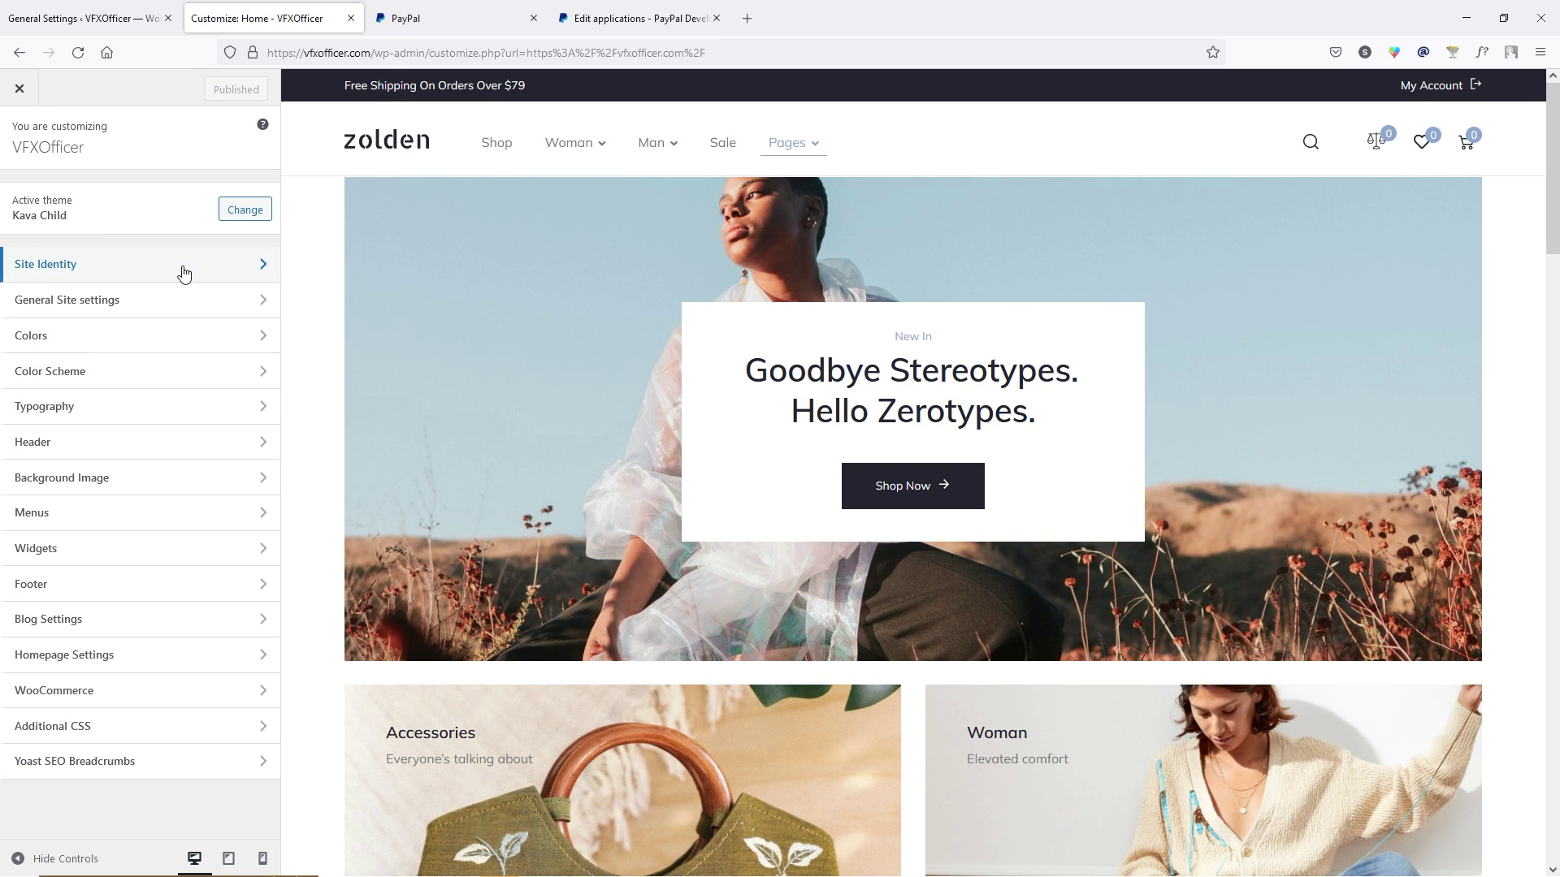
Upload the Natykid logo as the uncropped site logo, show the tagline, and publish.
{"action": "left_click", "coordinate": [224, 264]}
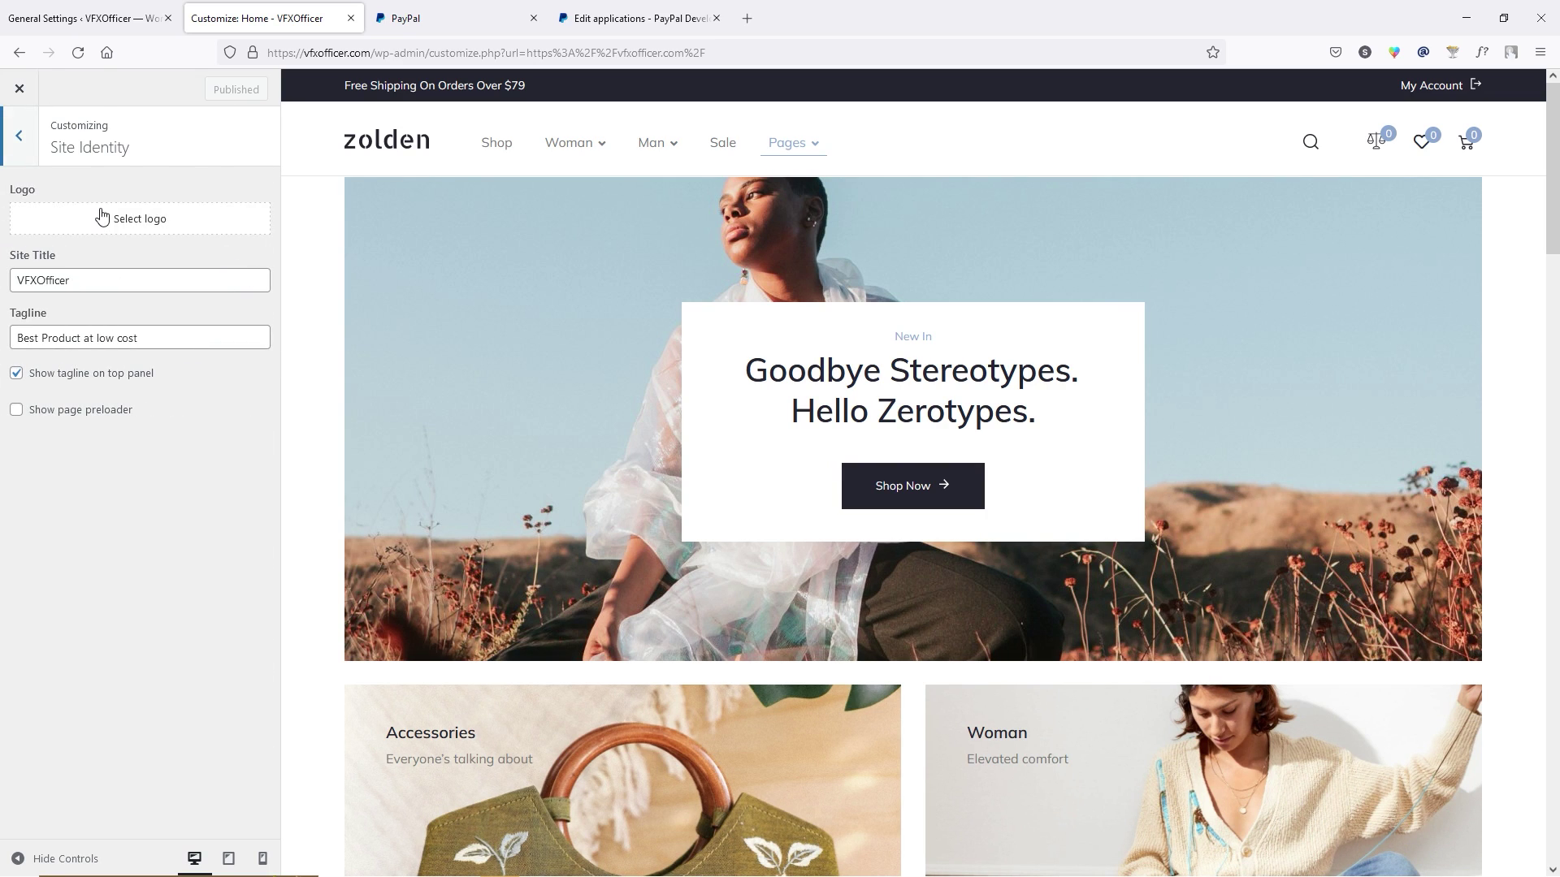
{"action": "left_click", "coordinate": [151, 220]}
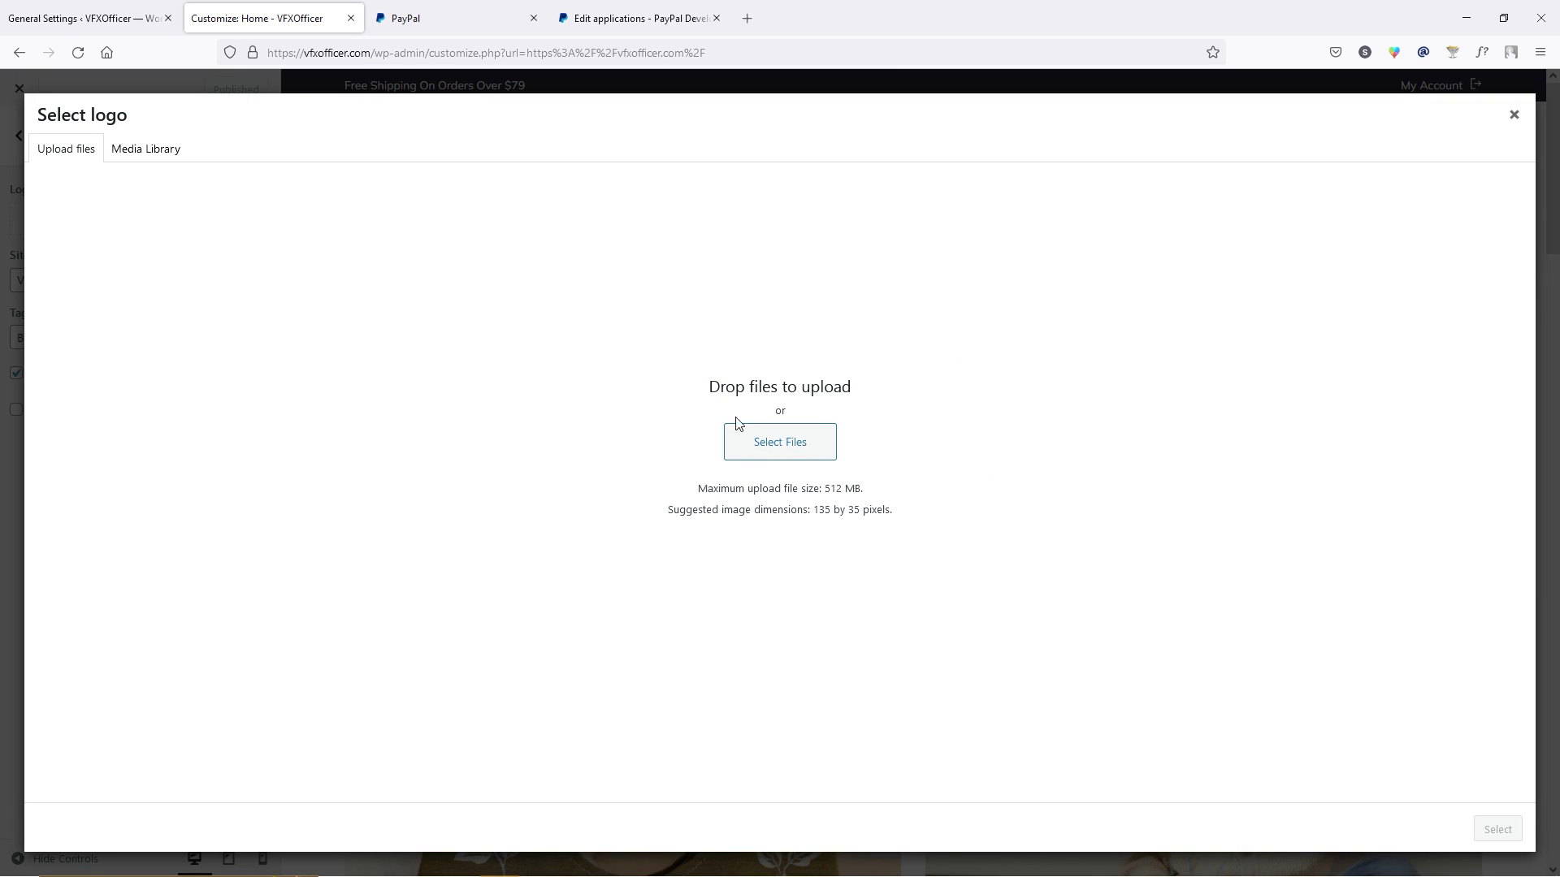
{"action": "left_click_drag", "start_coordinate": [575, 428], "coordinate": [516, 478]}
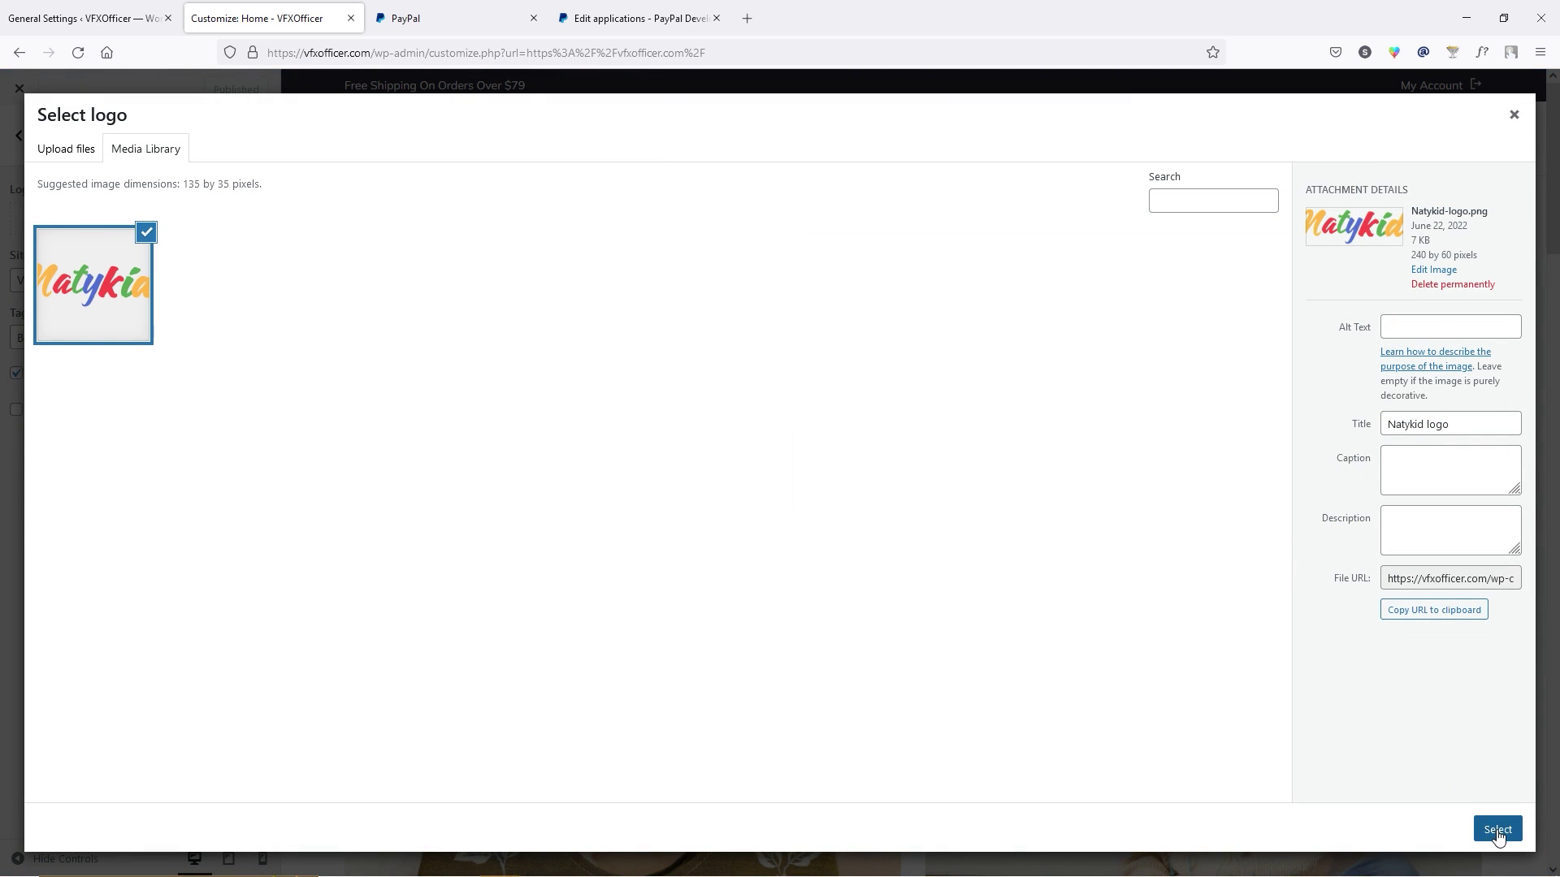
{"action": "left_click", "coordinate": [1497, 830]}
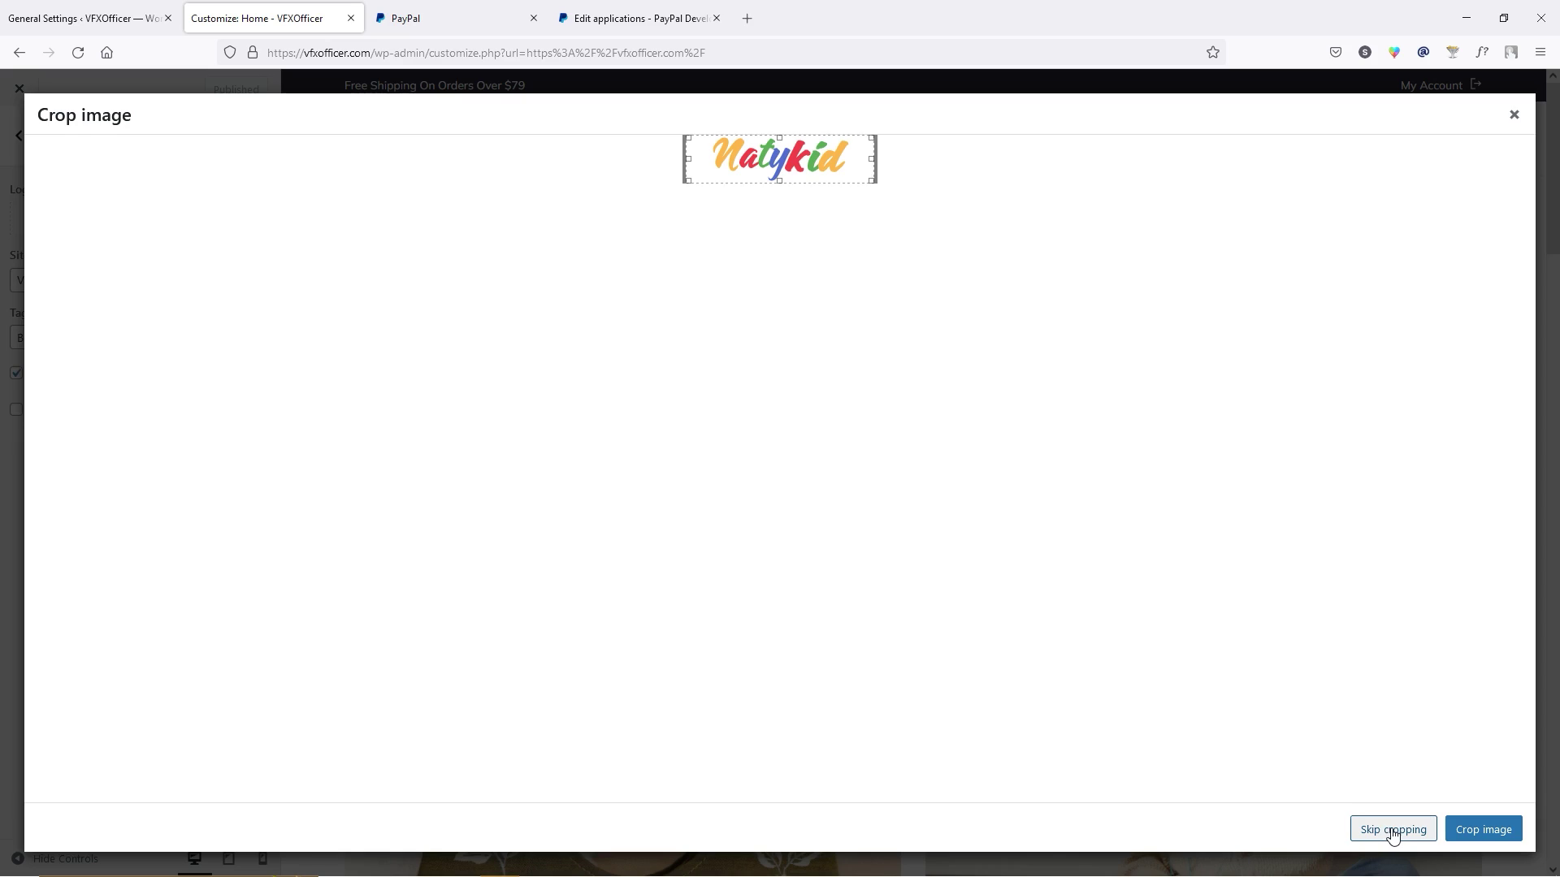
{"action": "left_click", "coordinate": [1393, 829]}
{"action": "left_click", "coordinate": [16, 424]}
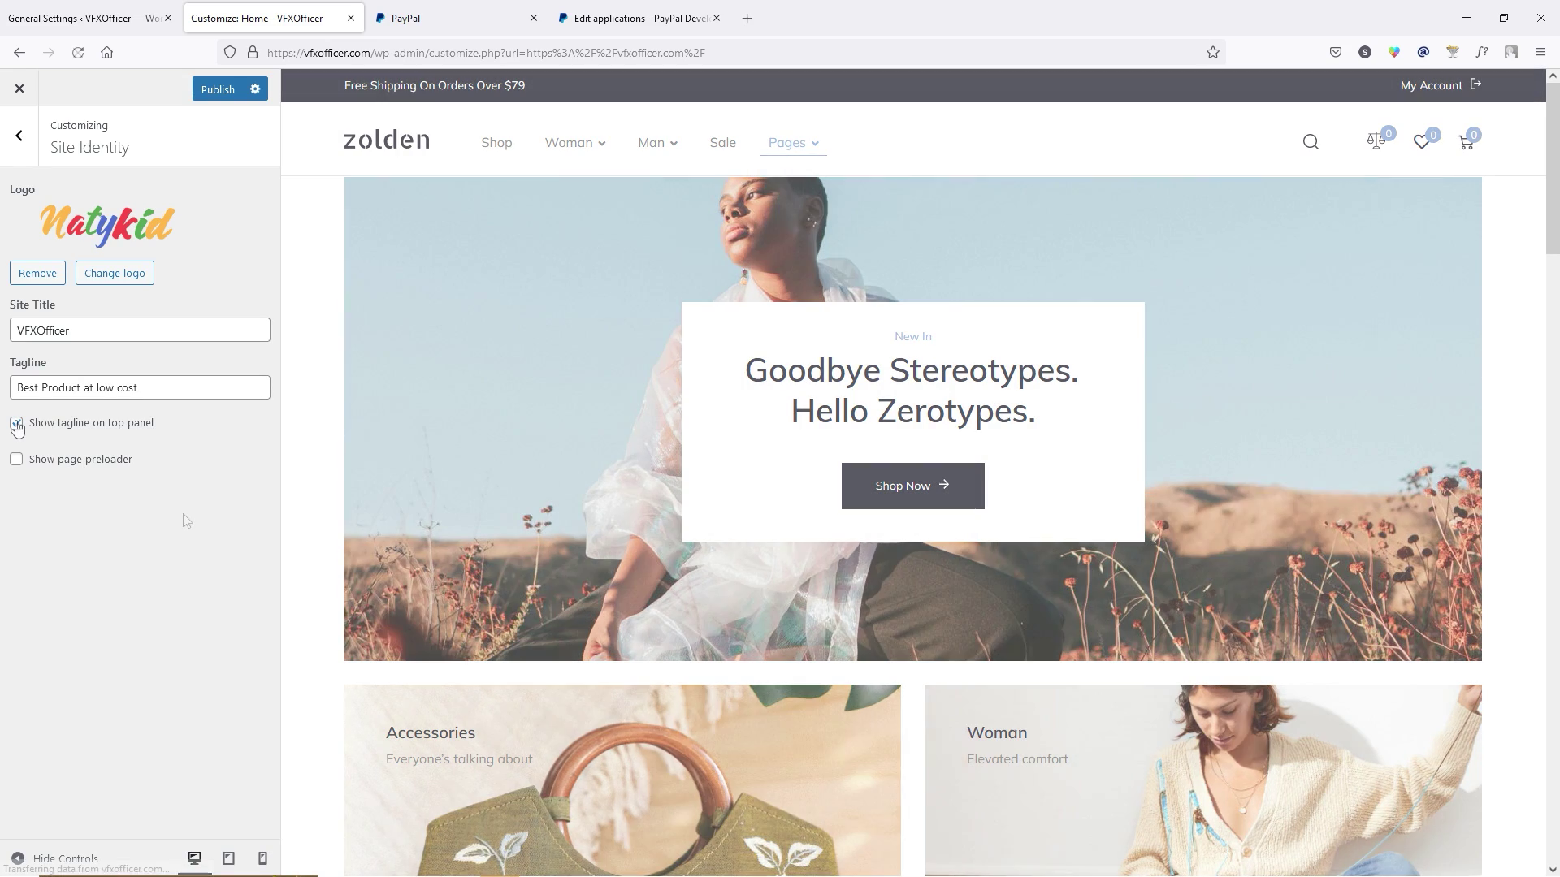
{"action": "left_click", "coordinate": [221, 92]}
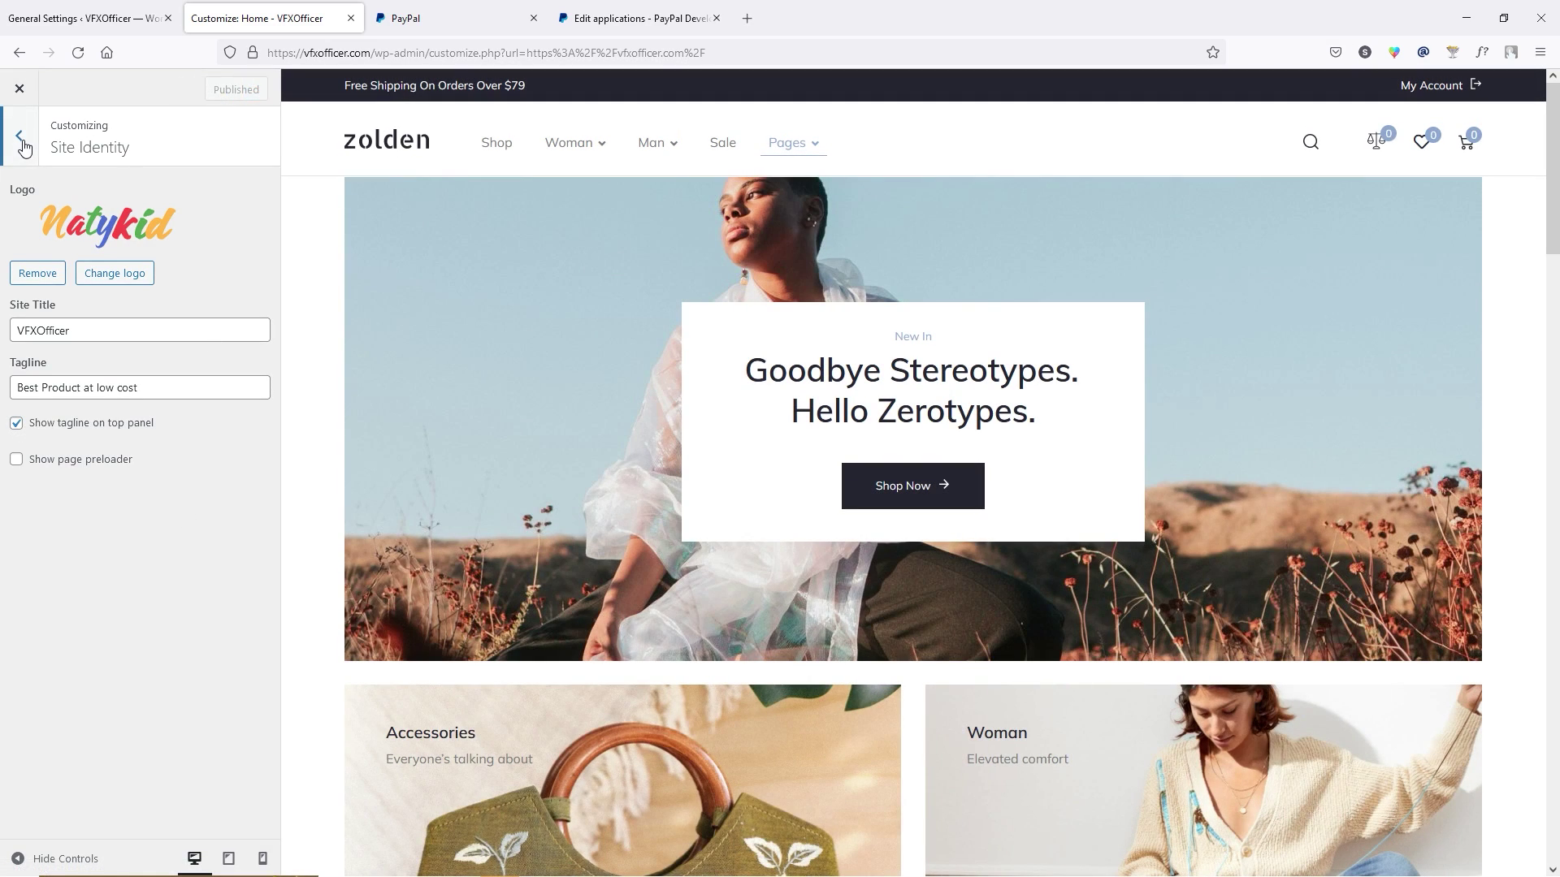
Pick the Natykid logo as the favicon, crop it square, and publish.
{"action": "left_click", "coordinate": [18, 136]}
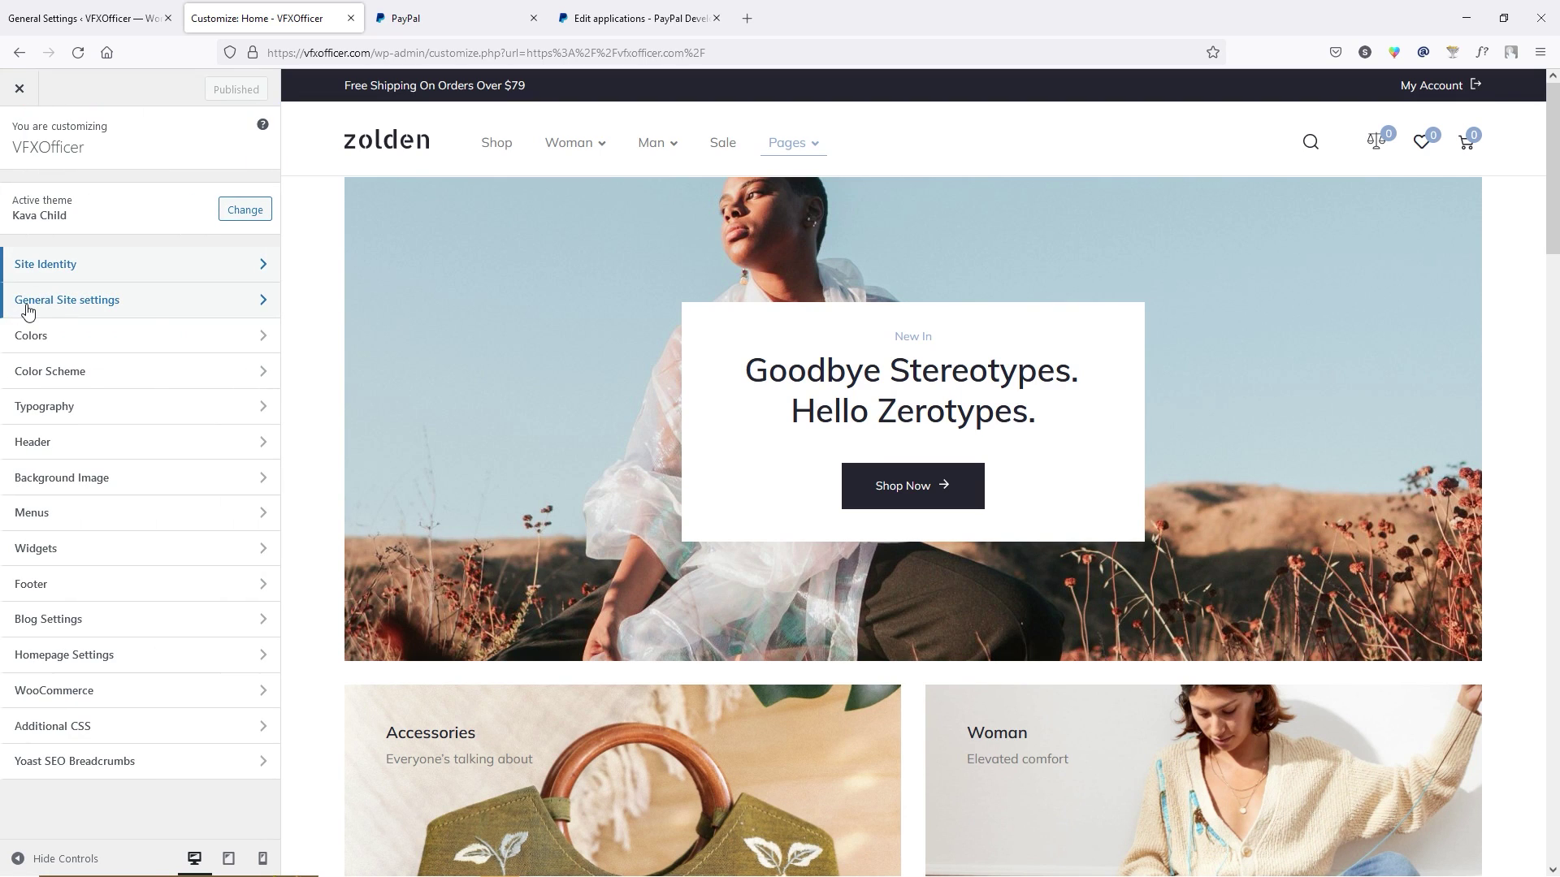
{"action": "left_click", "coordinate": [202, 307]}
{"action": "left_click", "coordinate": [119, 193]}
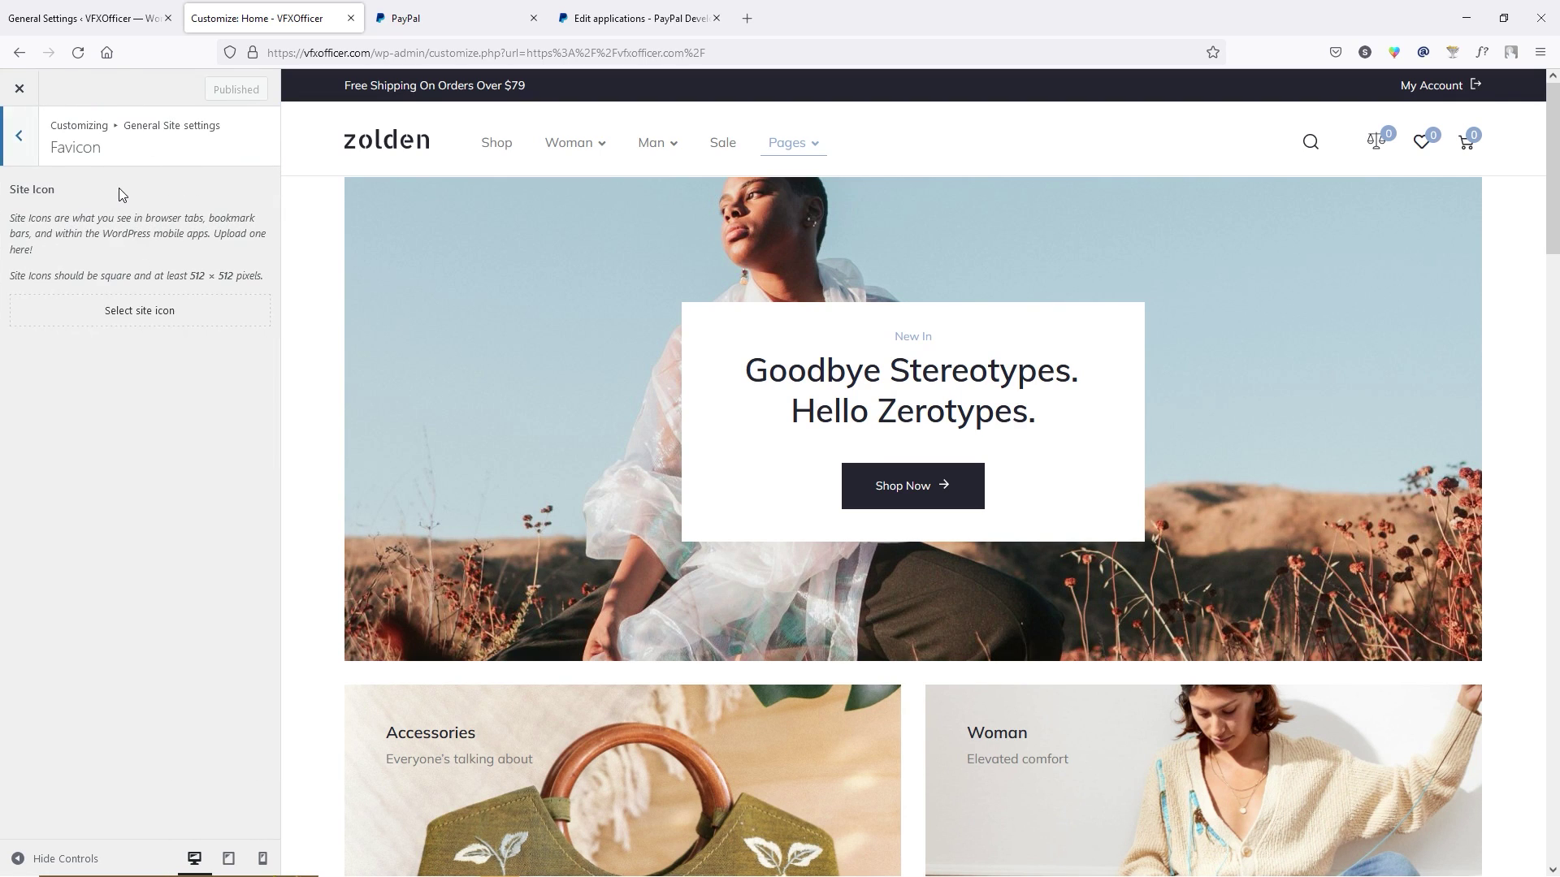
{"action": "left_click", "coordinate": [156, 310]}
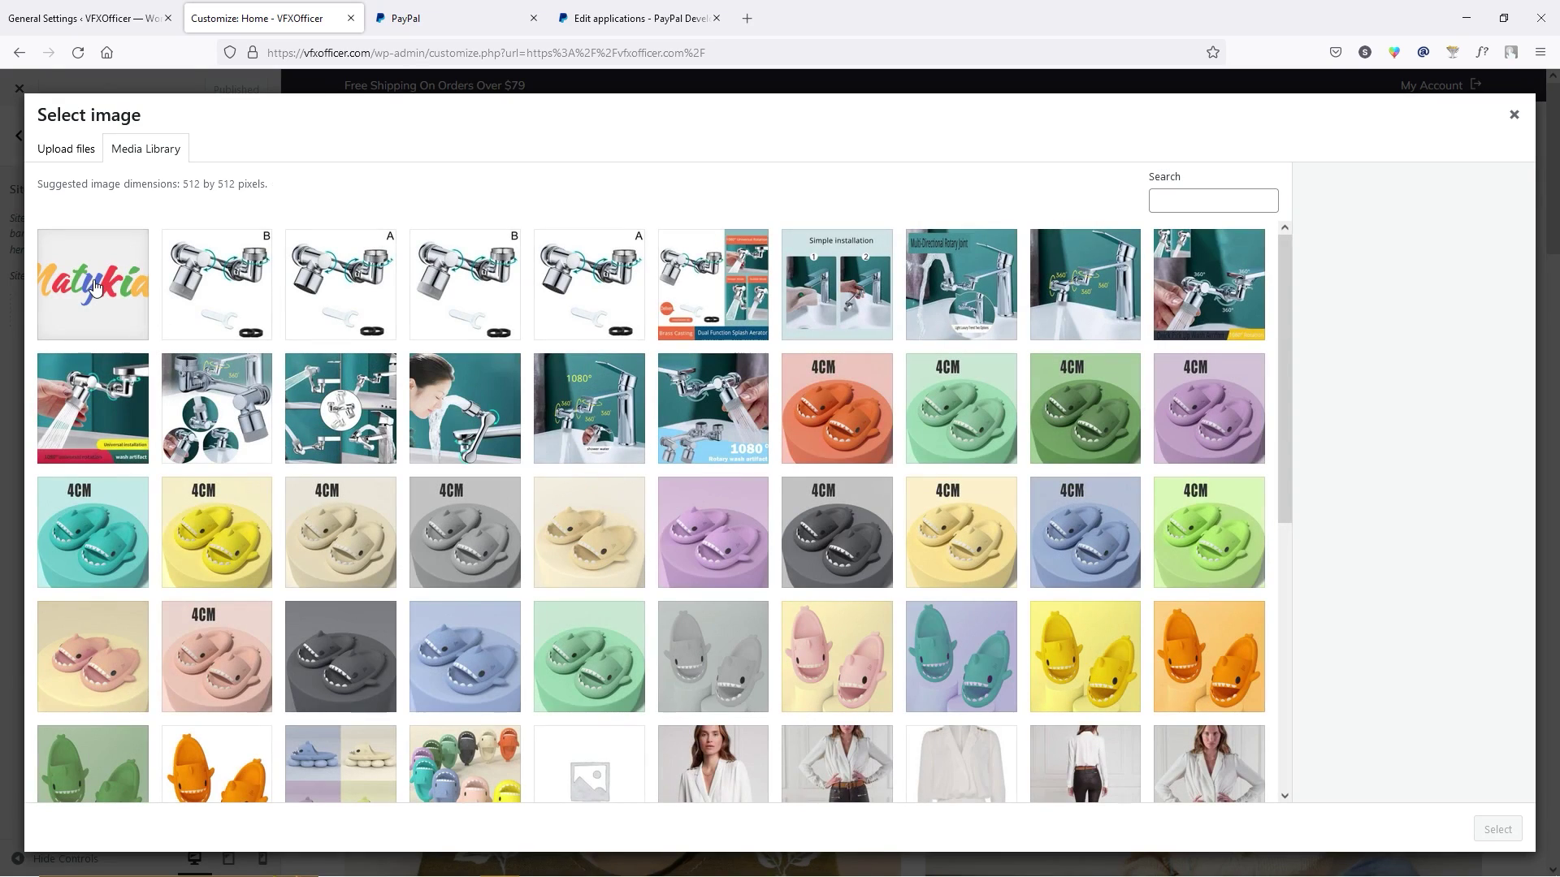
{"action": "left_click", "coordinate": [94, 284]}
{"action": "left_click", "coordinate": [1497, 829]}
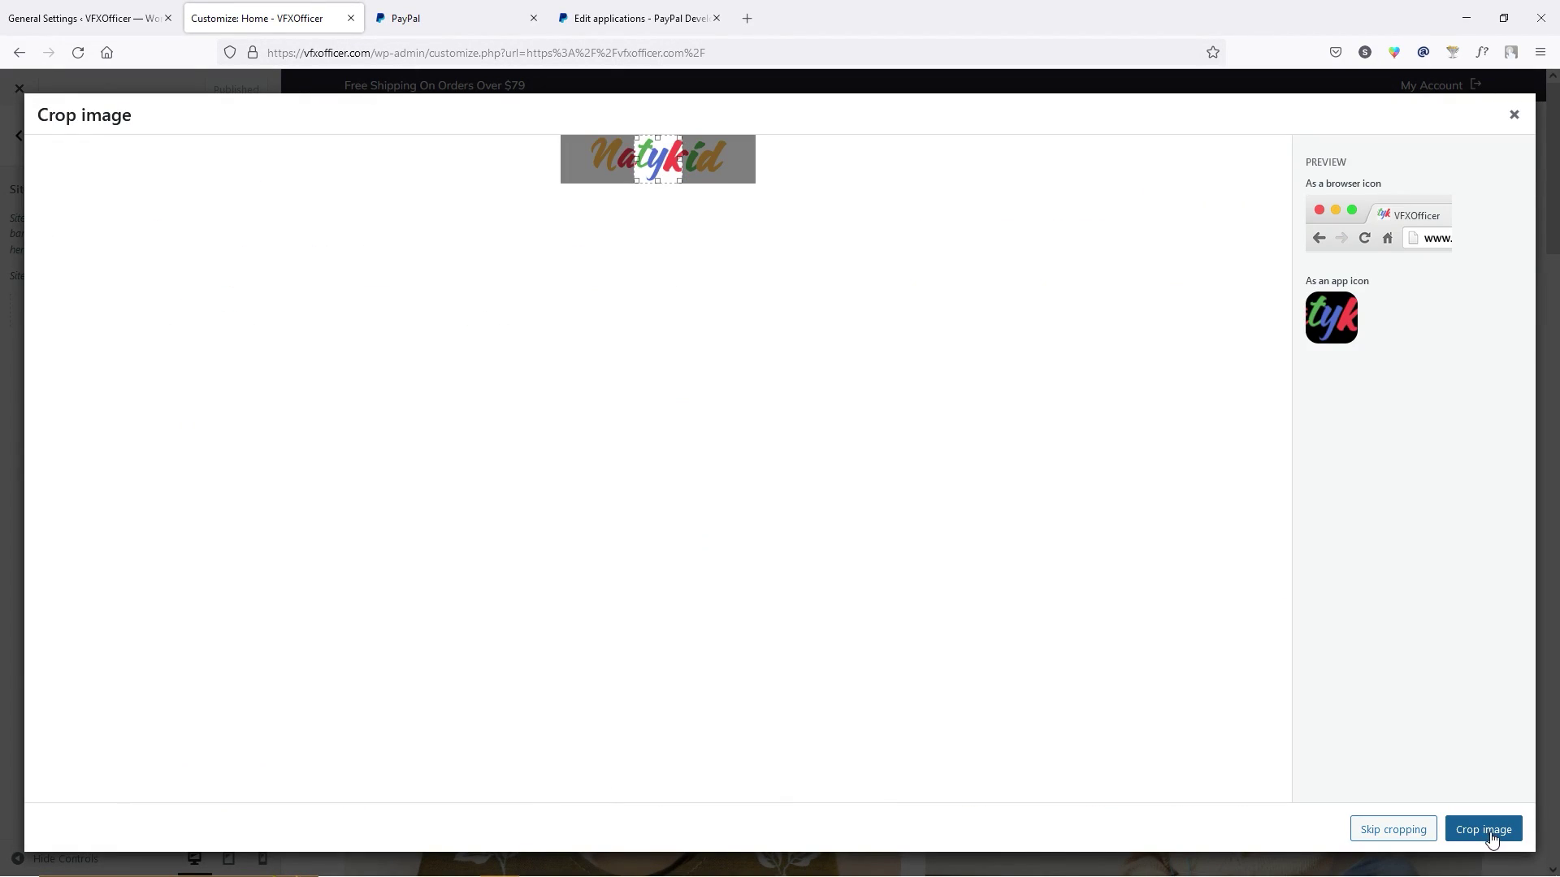
{"action": "left_click", "coordinate": [1499, 837]}
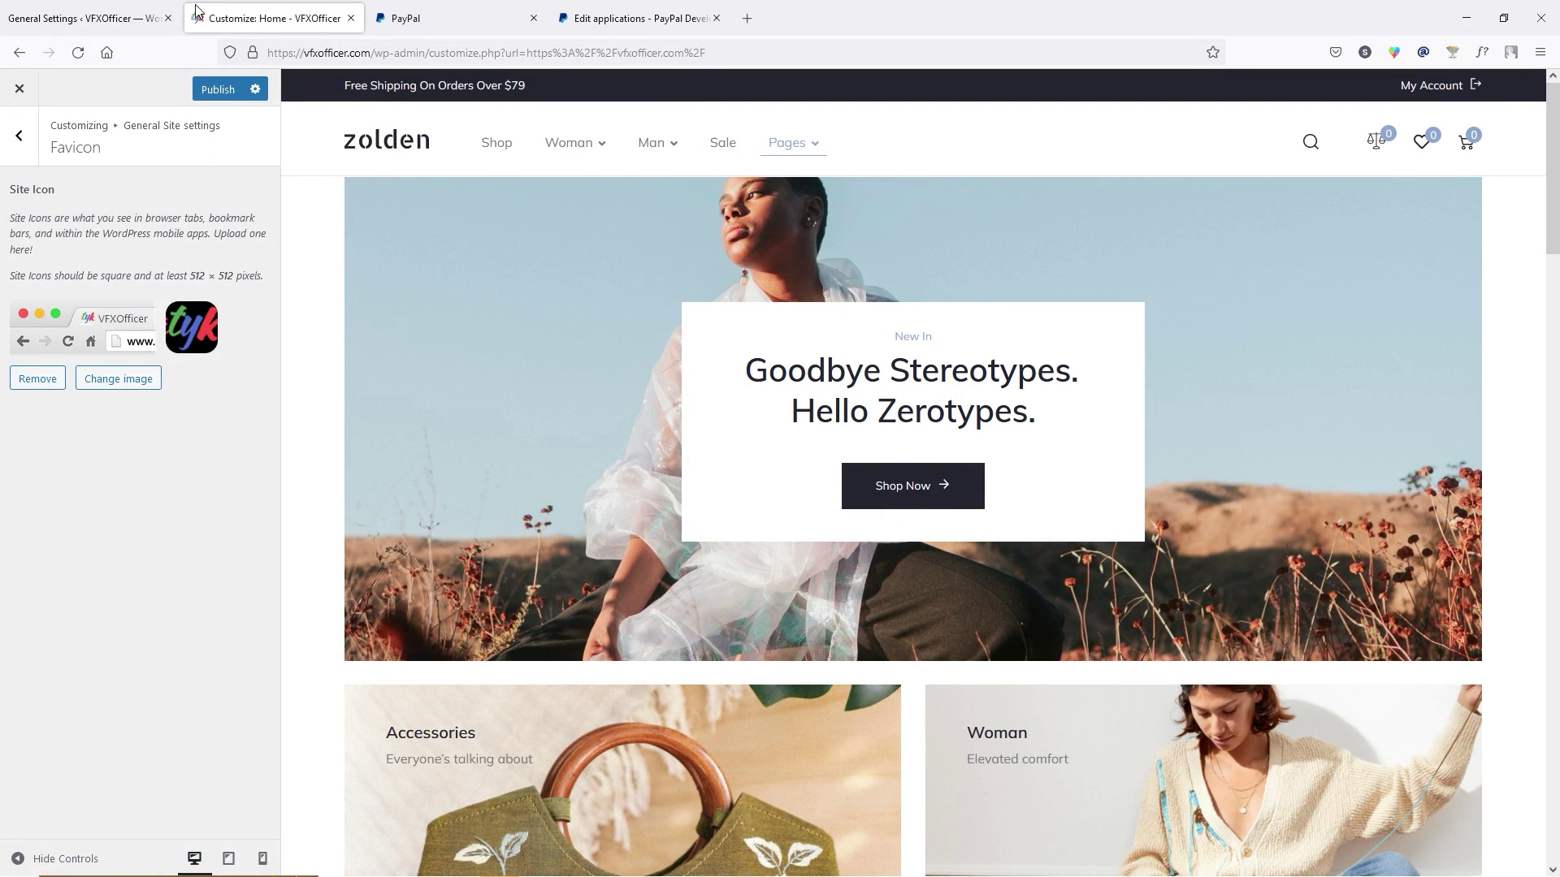
{"action": "left_click", "coordinate": [218, 95]}
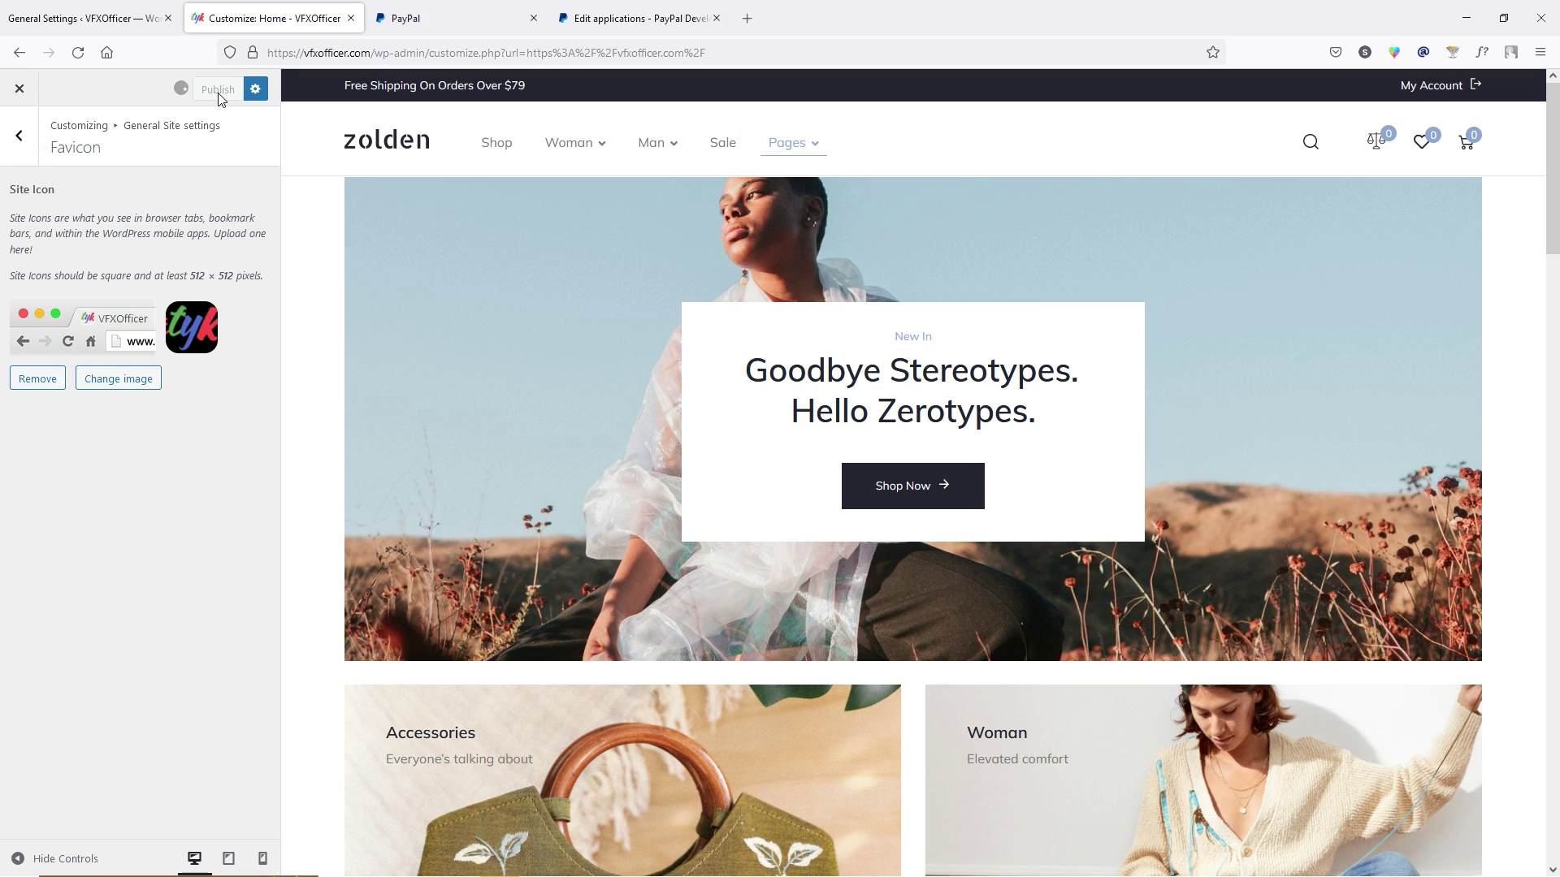
{"action": "left_click", "coordinate": [20, 137]}
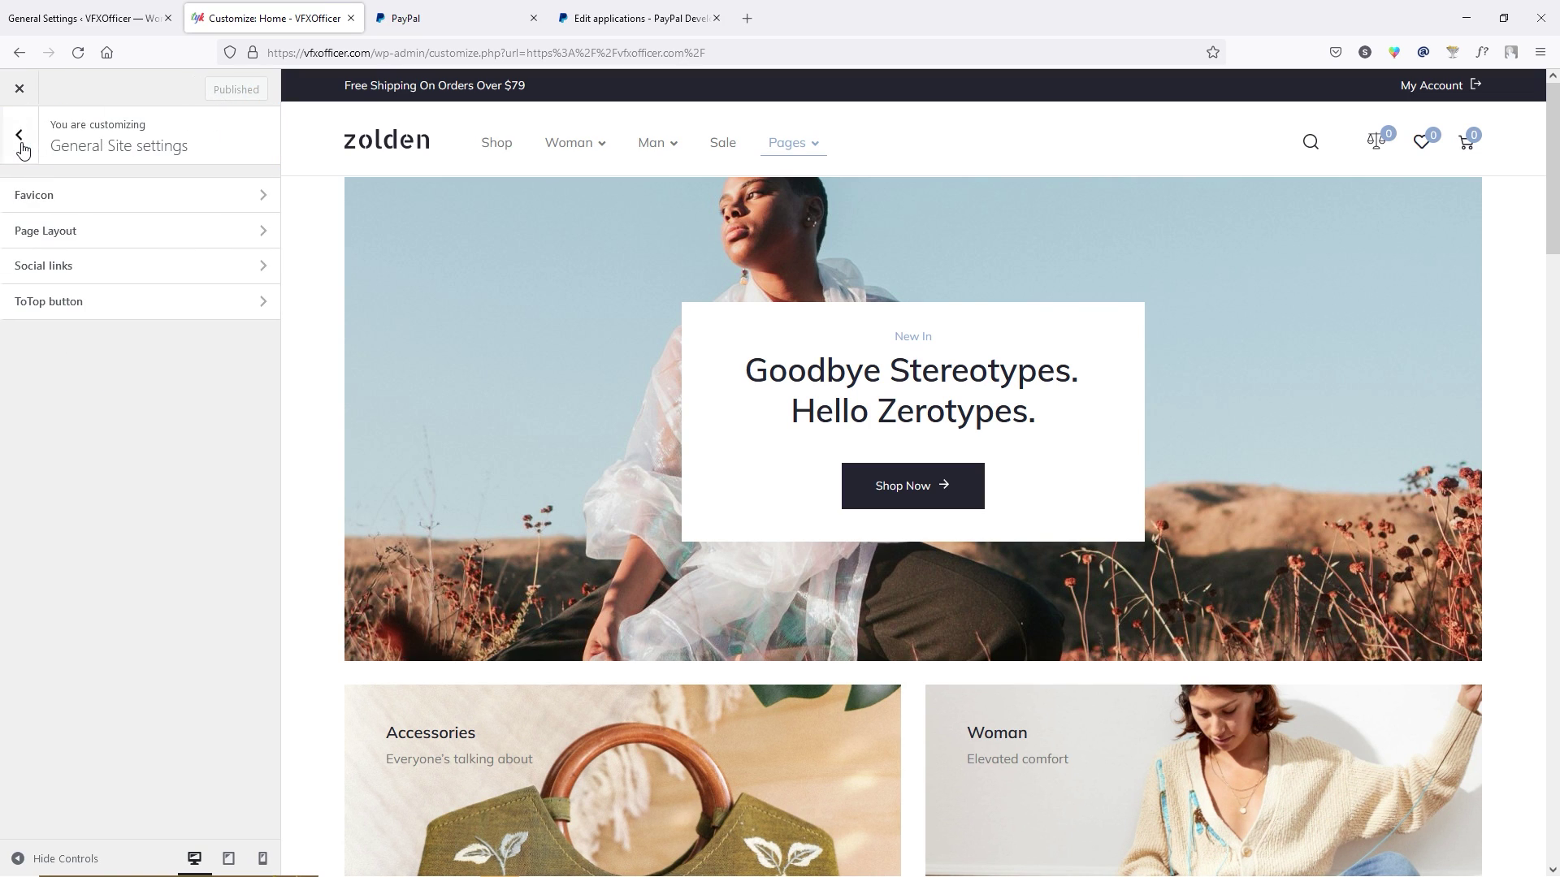
{"action": "left_click", "coordinate": [129, 236]}
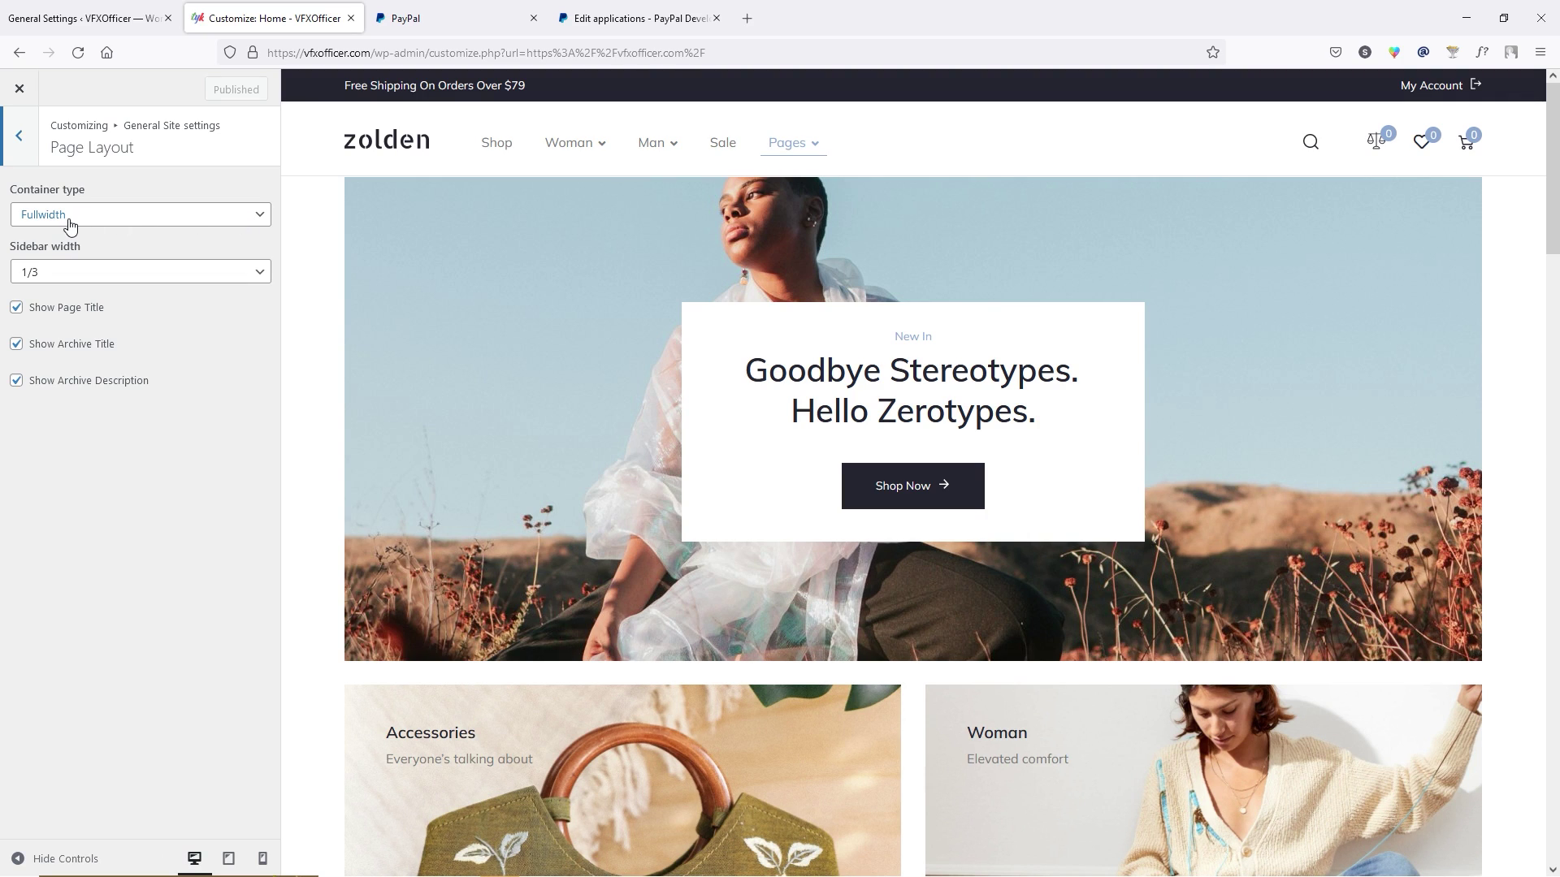
{"action": "left_click", "coordinate": [98, 216]}
{"action": "left_click", "coordinate": [74, 242]}
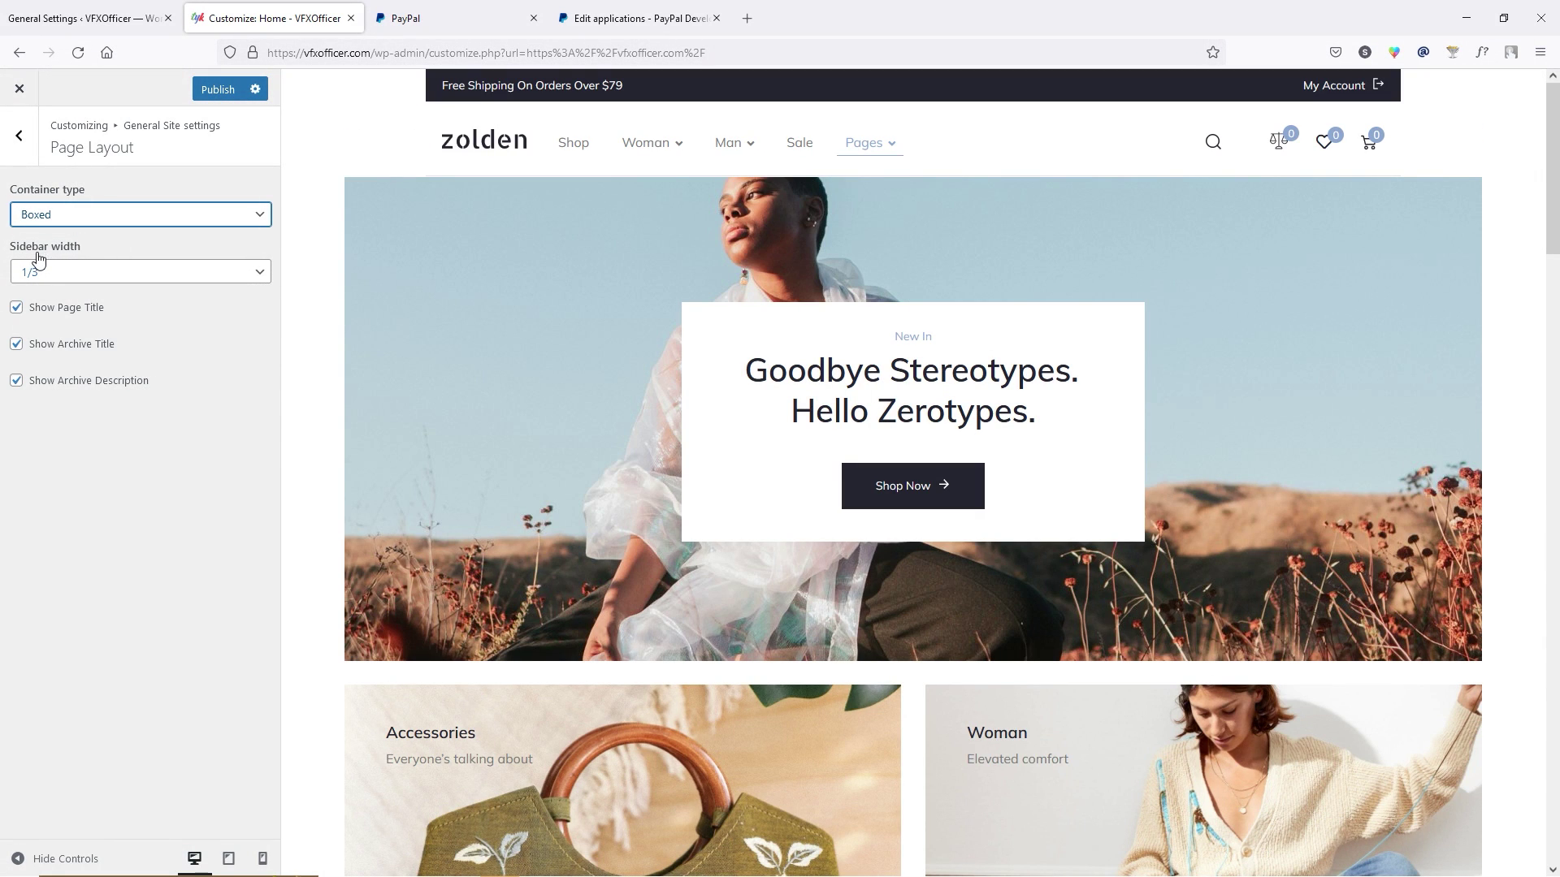
{"action": "left_click", "coordinate": [87, 273]}
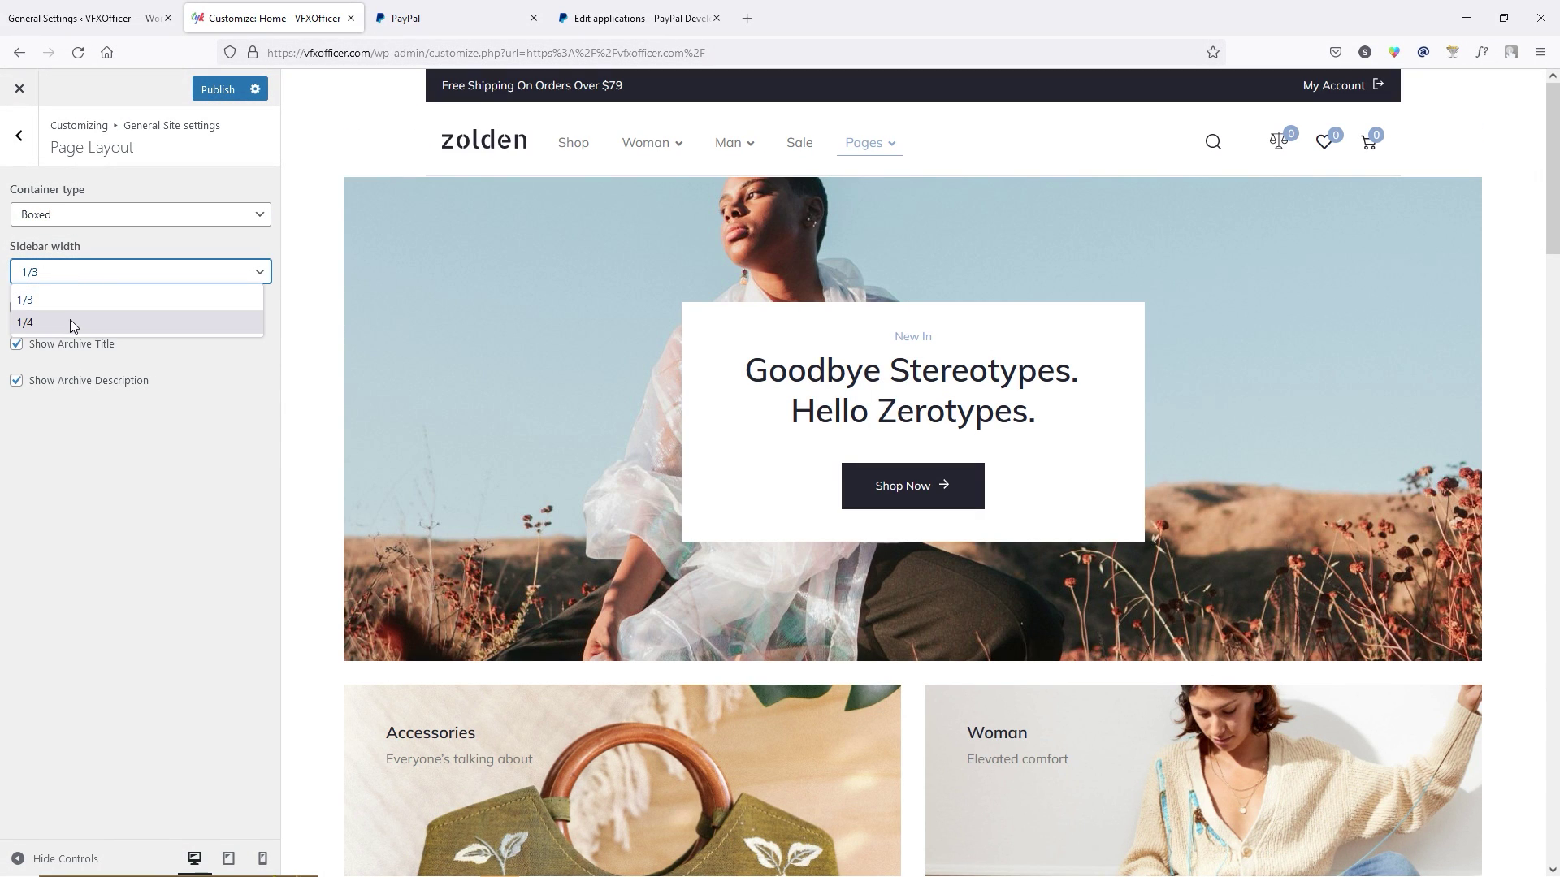
{"action": "left_click", "coordinate": [134, 297]}
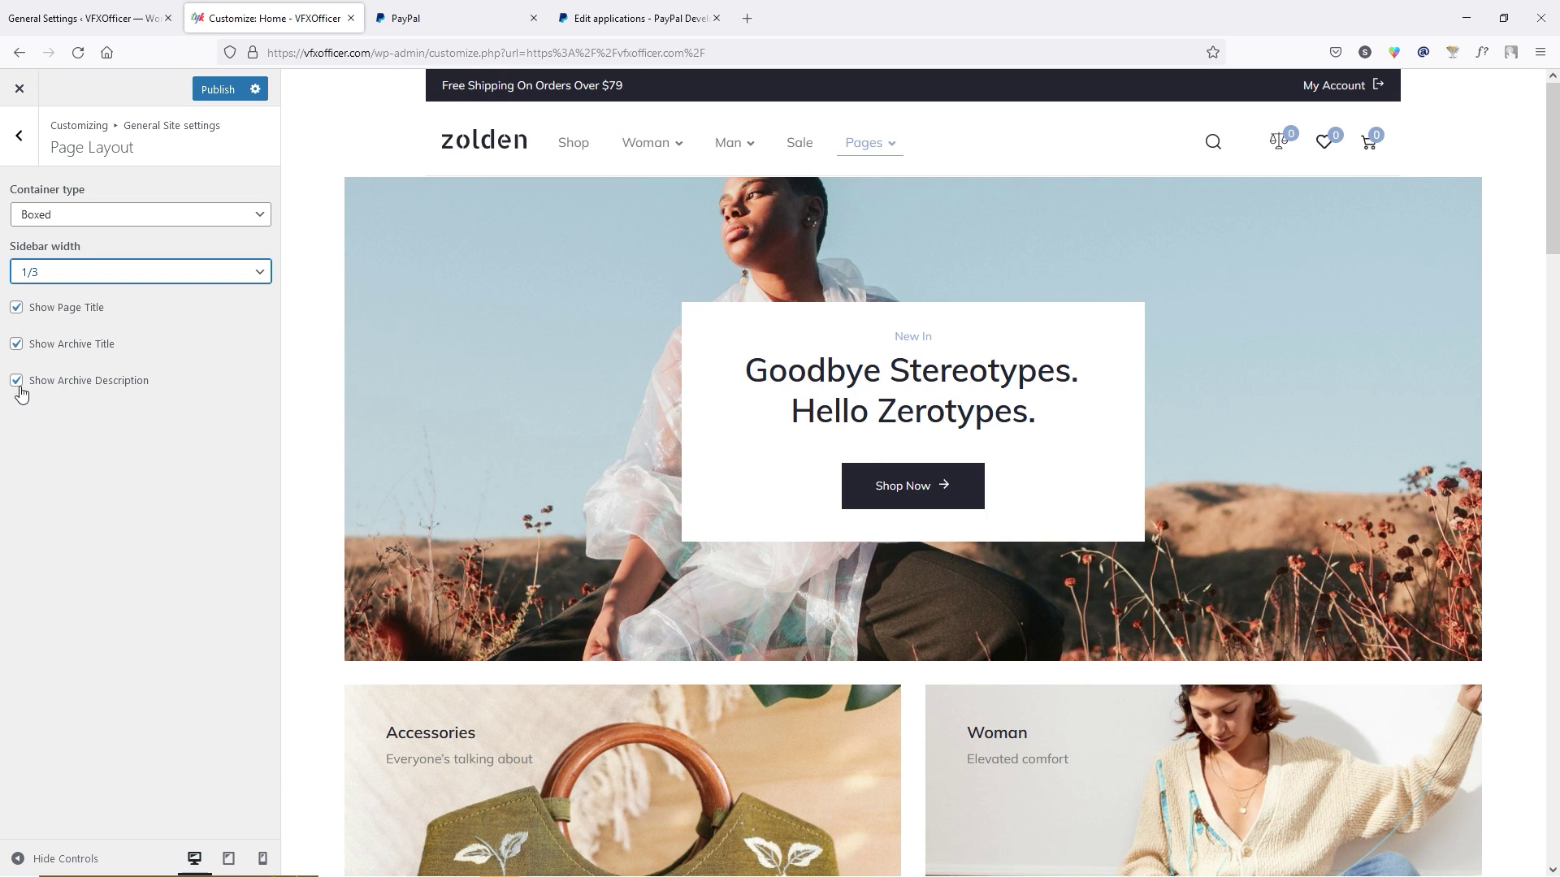
{"action": "left_click", "coordinate": [183, 218]}
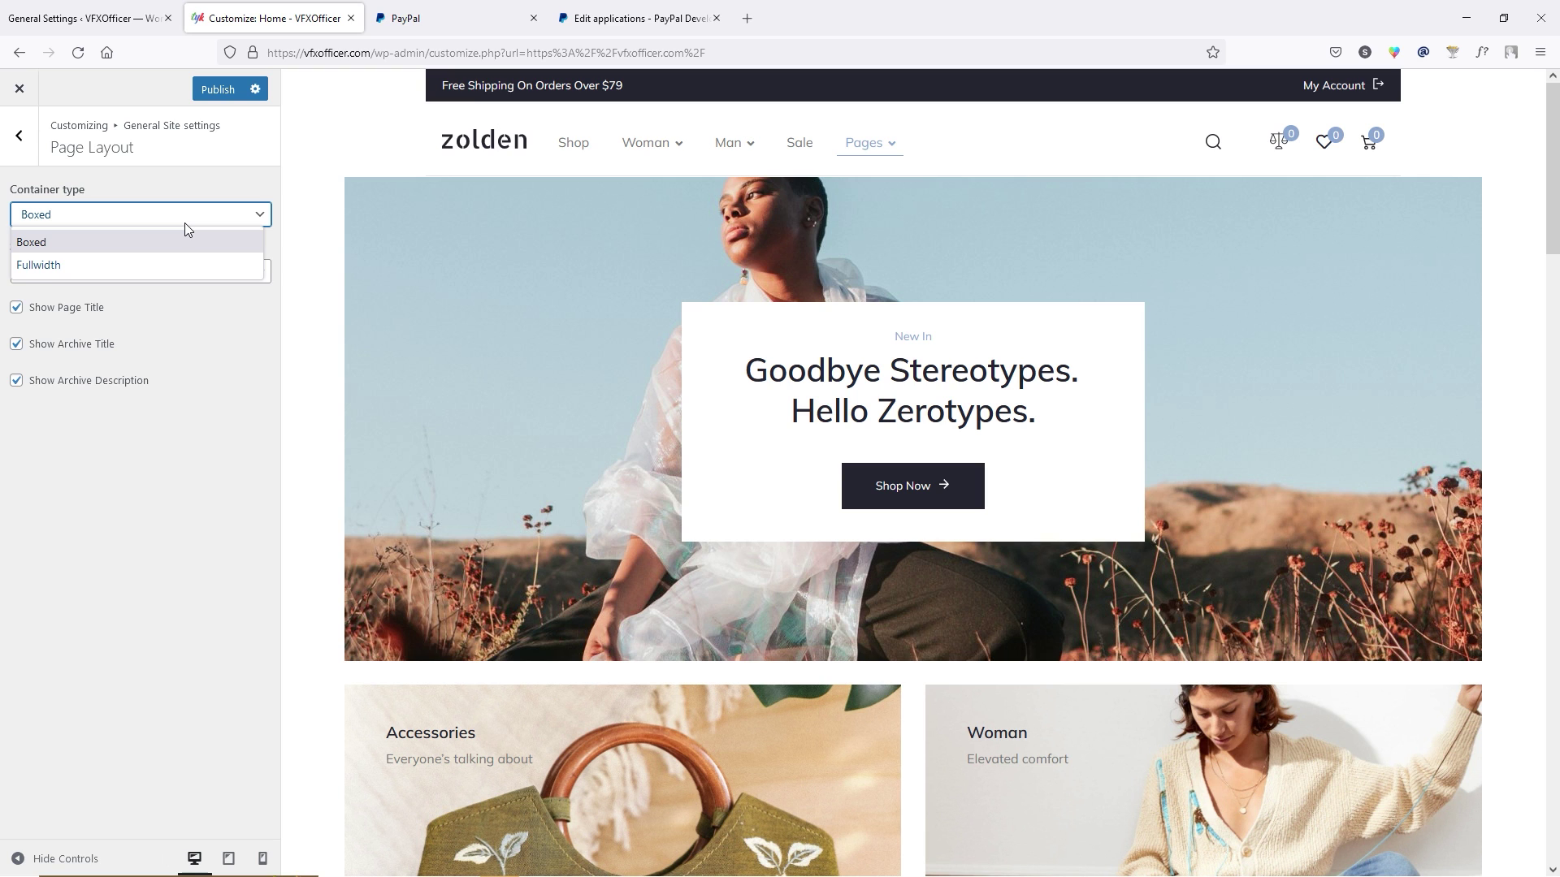
{"action": "left_click", "coordinate": [114, 264]}
{"action": "left_click", "coordinate": [216, 88]}
{"action": "left_click", "coordinate": [18, 135]}
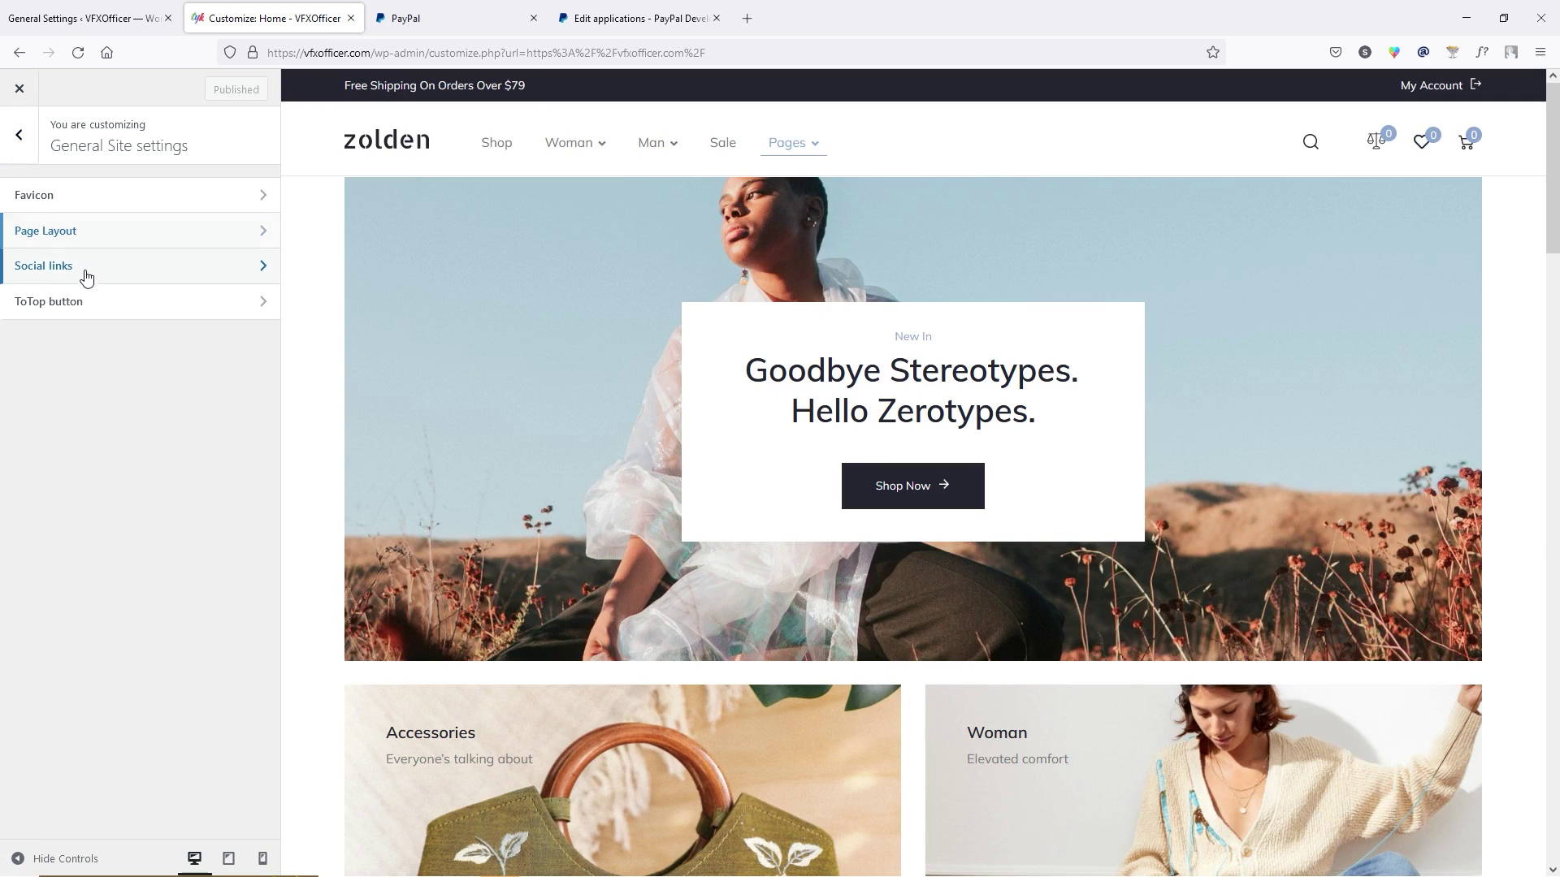
{"action": "left_click", "coordinate": [86, 275]}
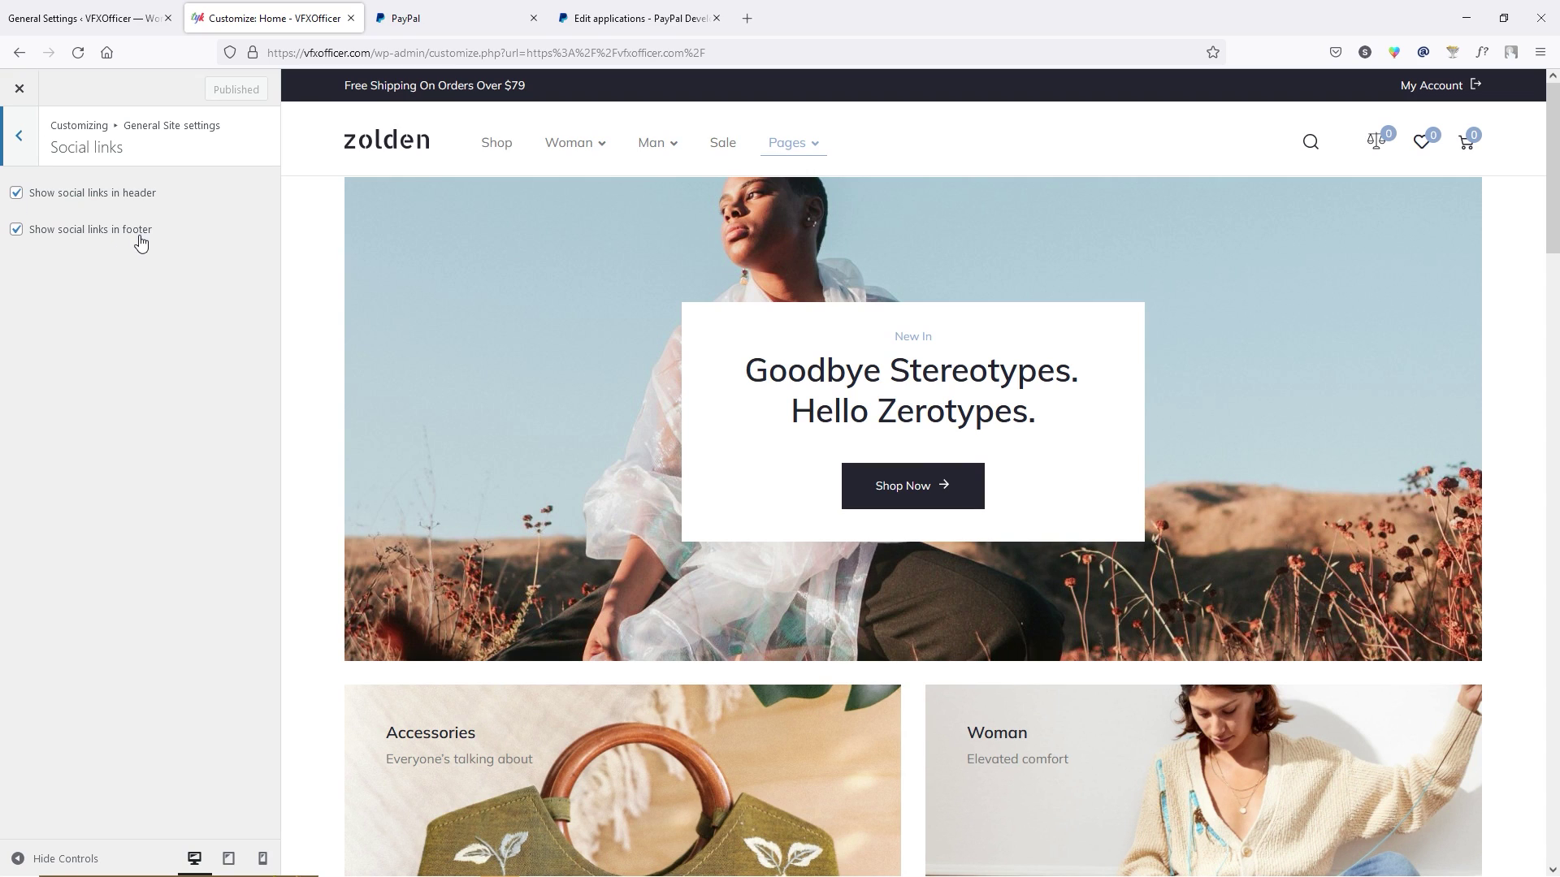
{"action": "left_click", "coordinate": [19, 136]}
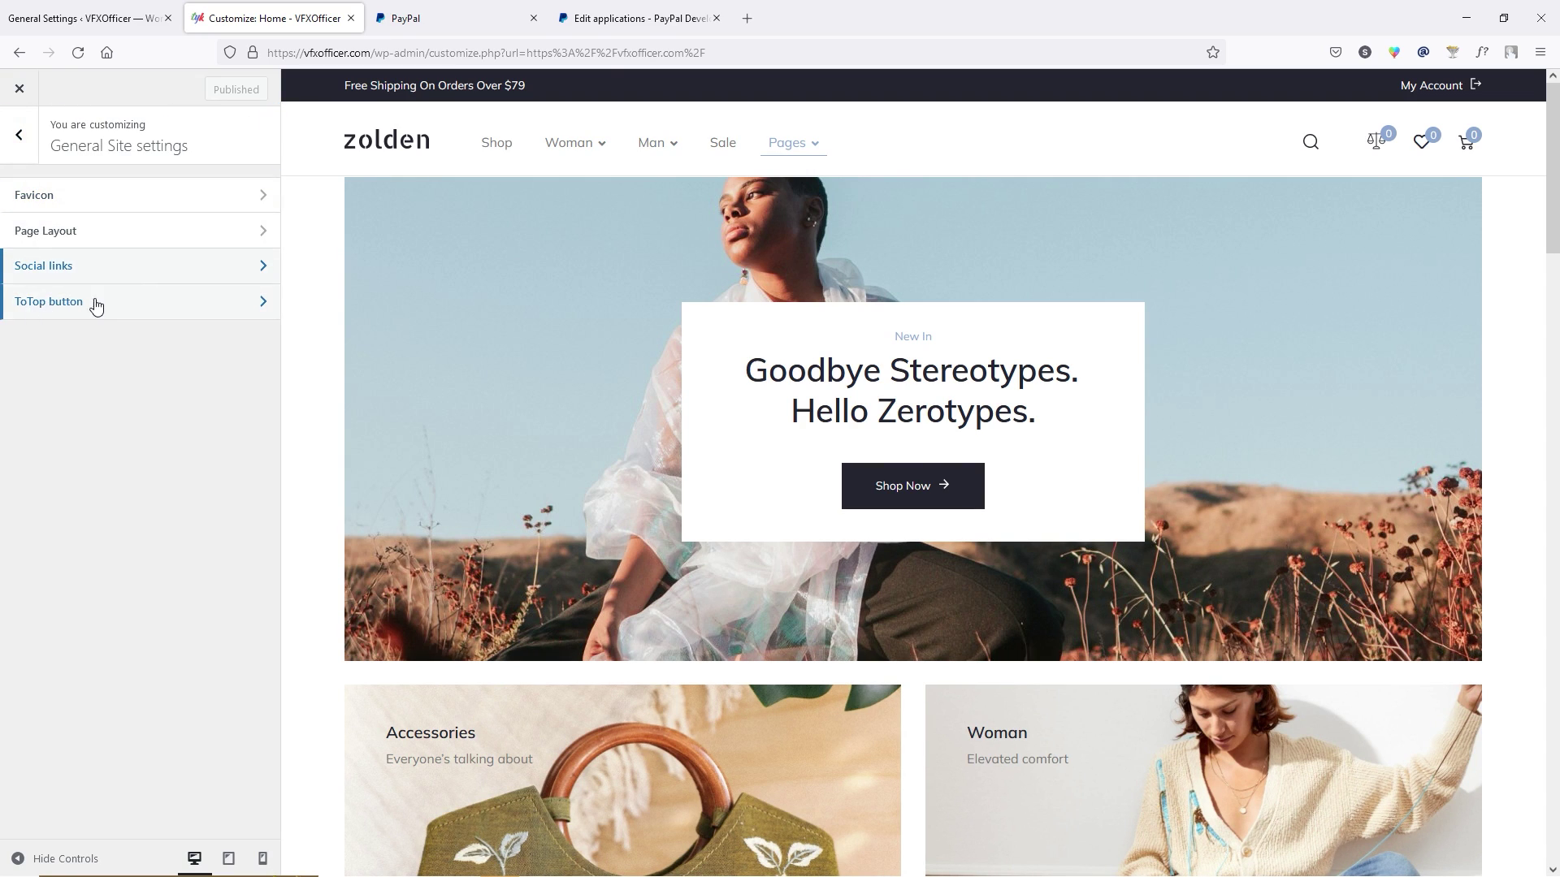
{"action": "left_click", "coordinate": [94, 307]}
{"action": "left_click", "coordinate": [216, 89]}
{"action": "left_click", "coordinate": [20, 137]}
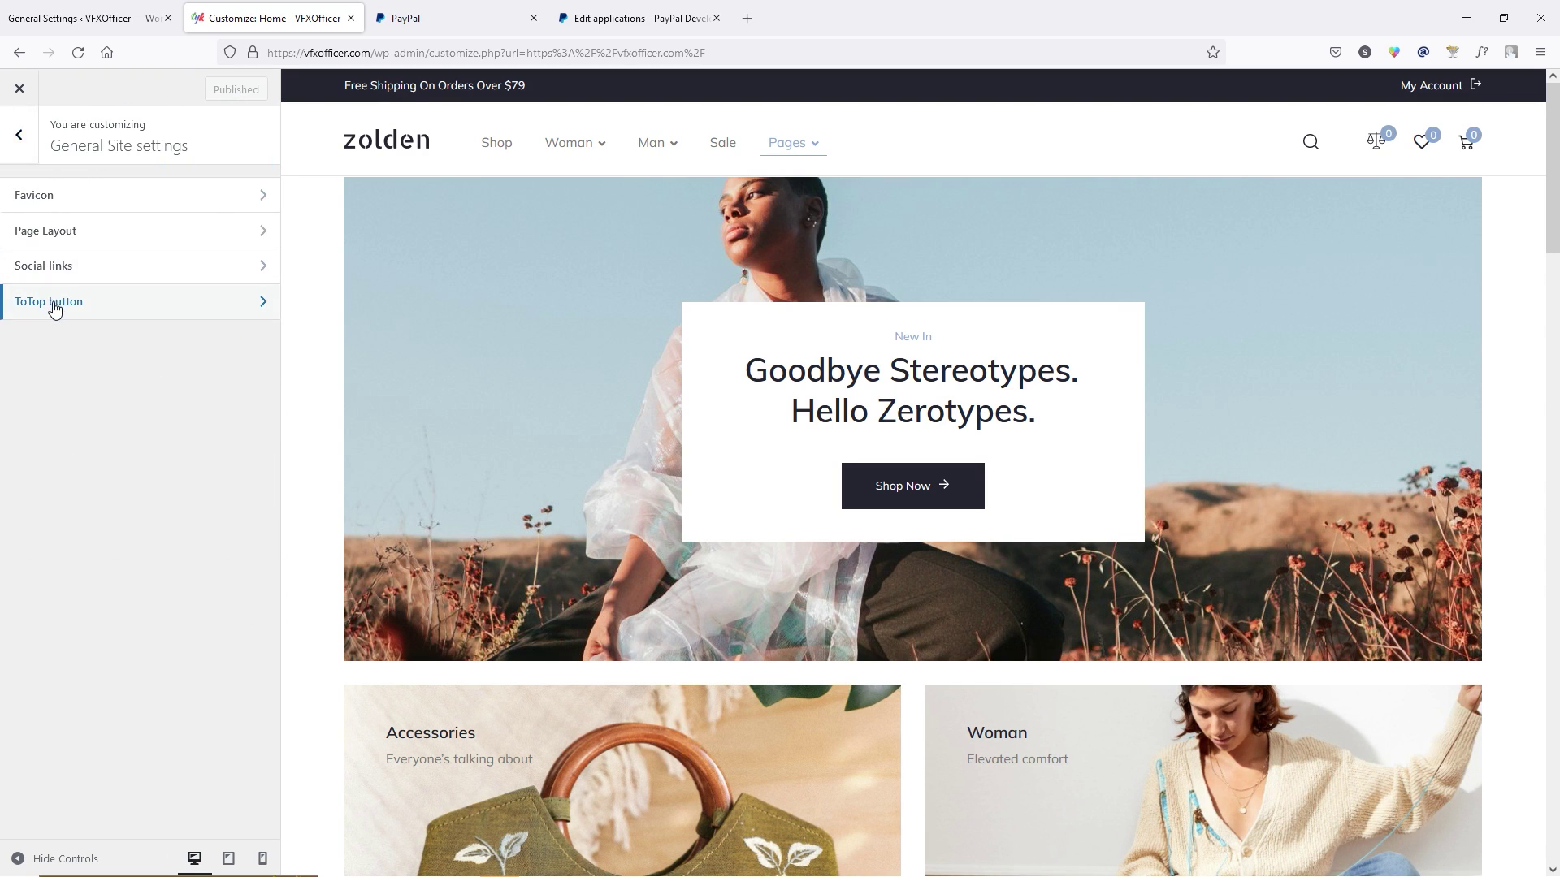
{"action": "left_click", "coordinate": [21, 140]}
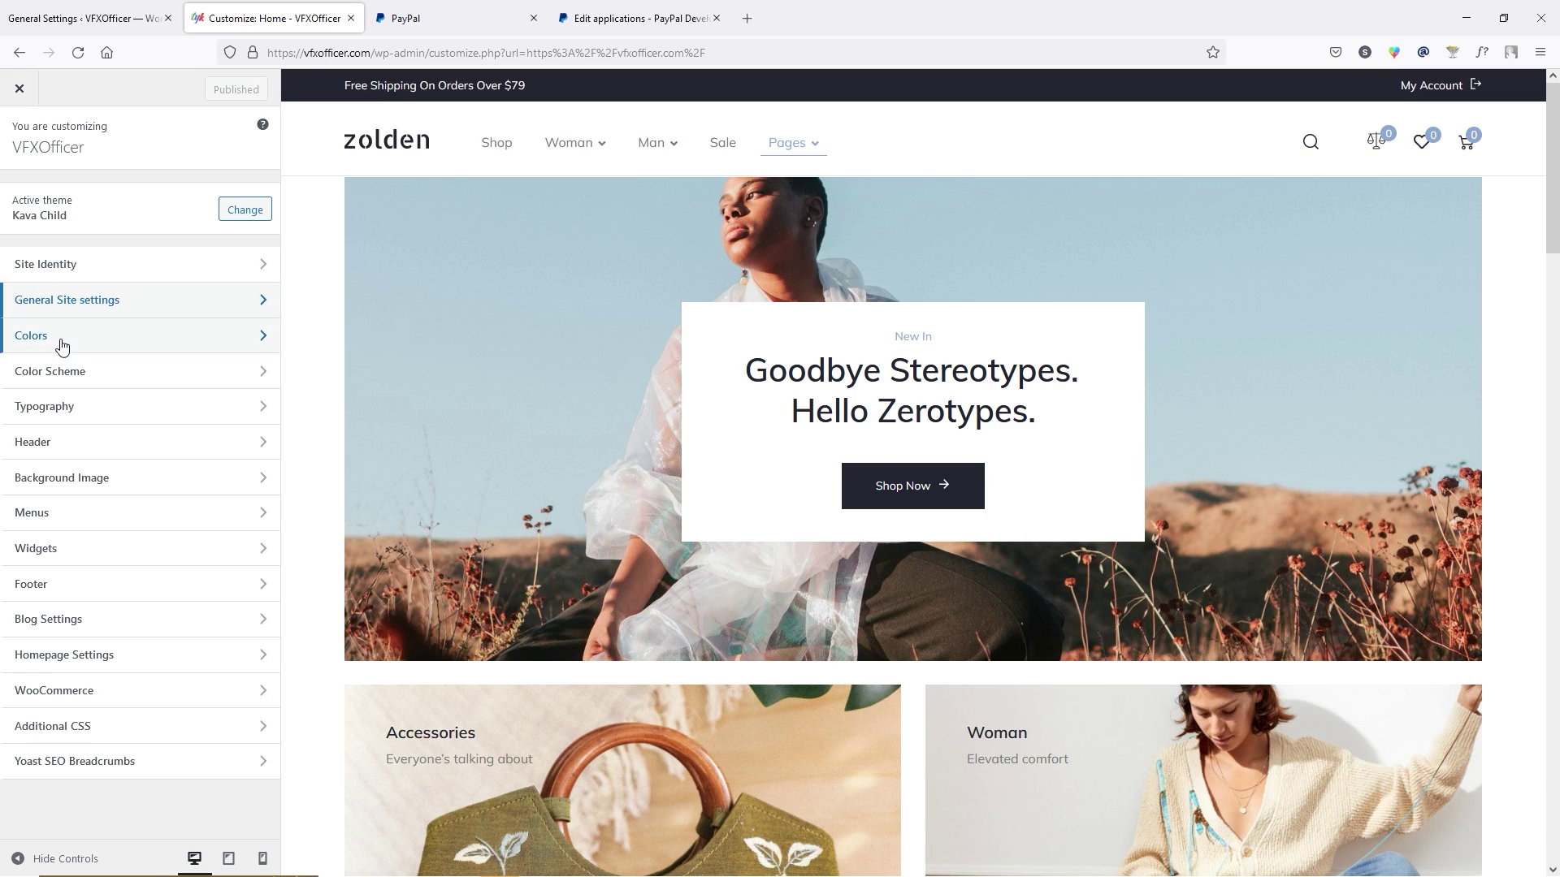
{"action": "left_click", "coordinate": [94, 341]}
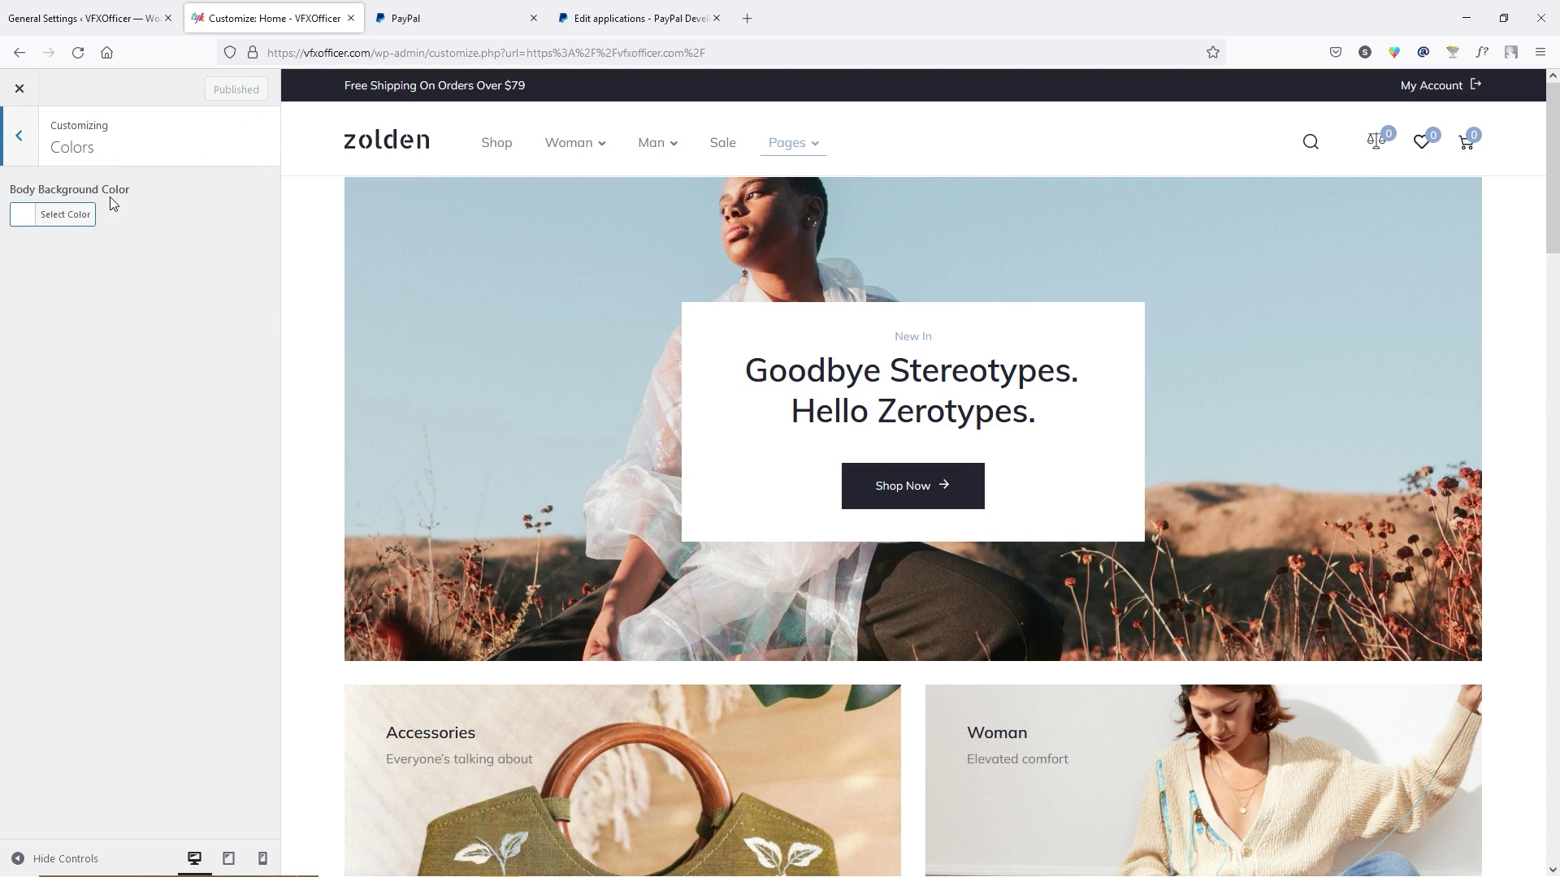
{"action": "left_click", "coordinate": [21, 217]}
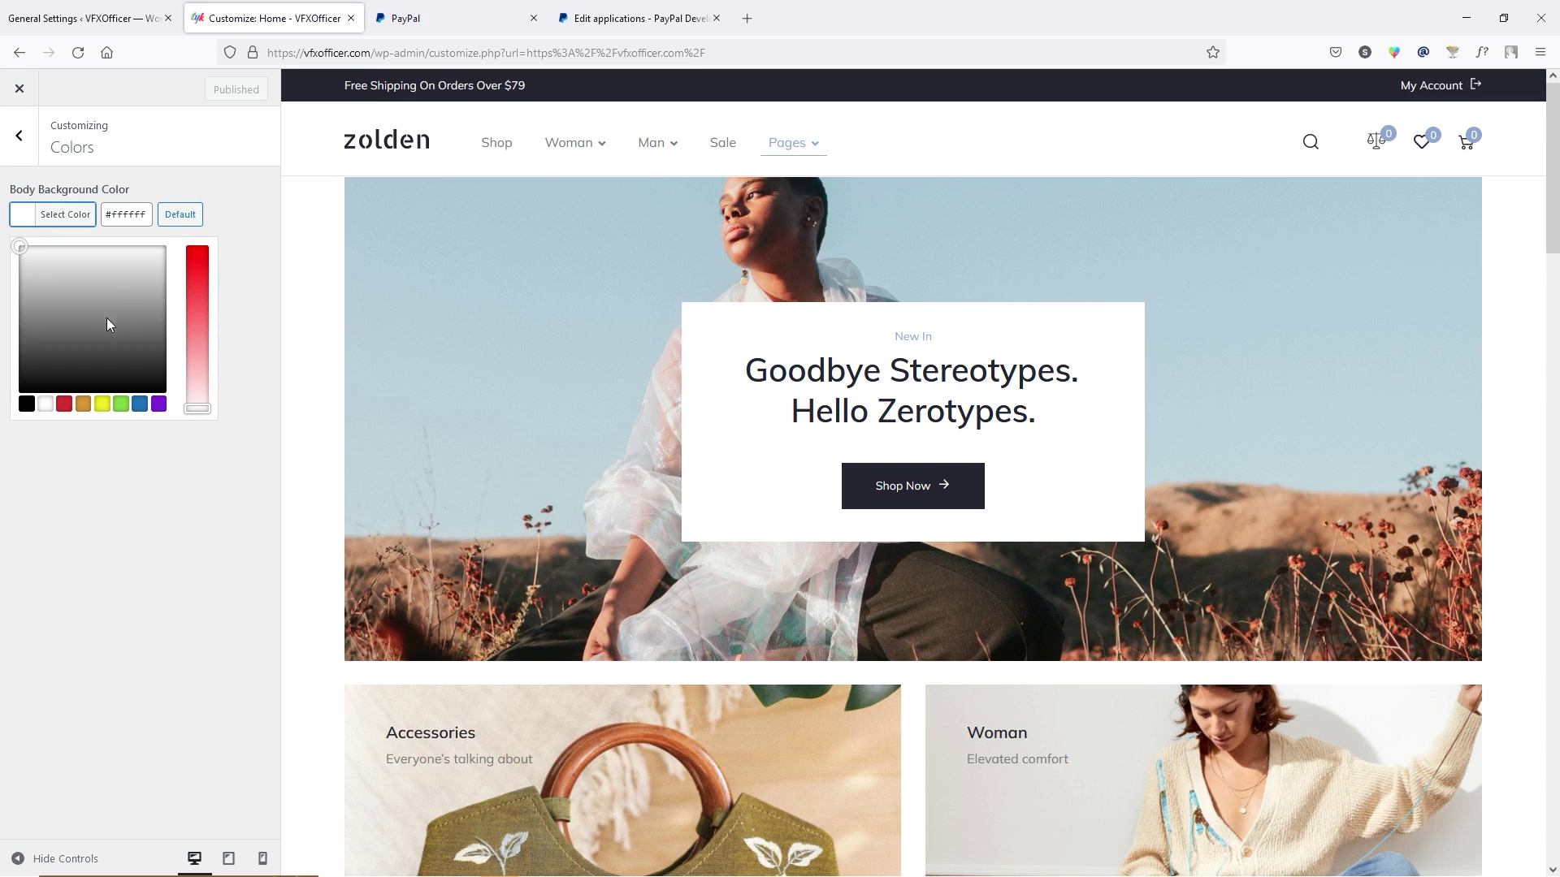
{"action": "left_click", "coordinate": [110, 455]}
{"action": "left_click", "coordinate": [19, 136]}
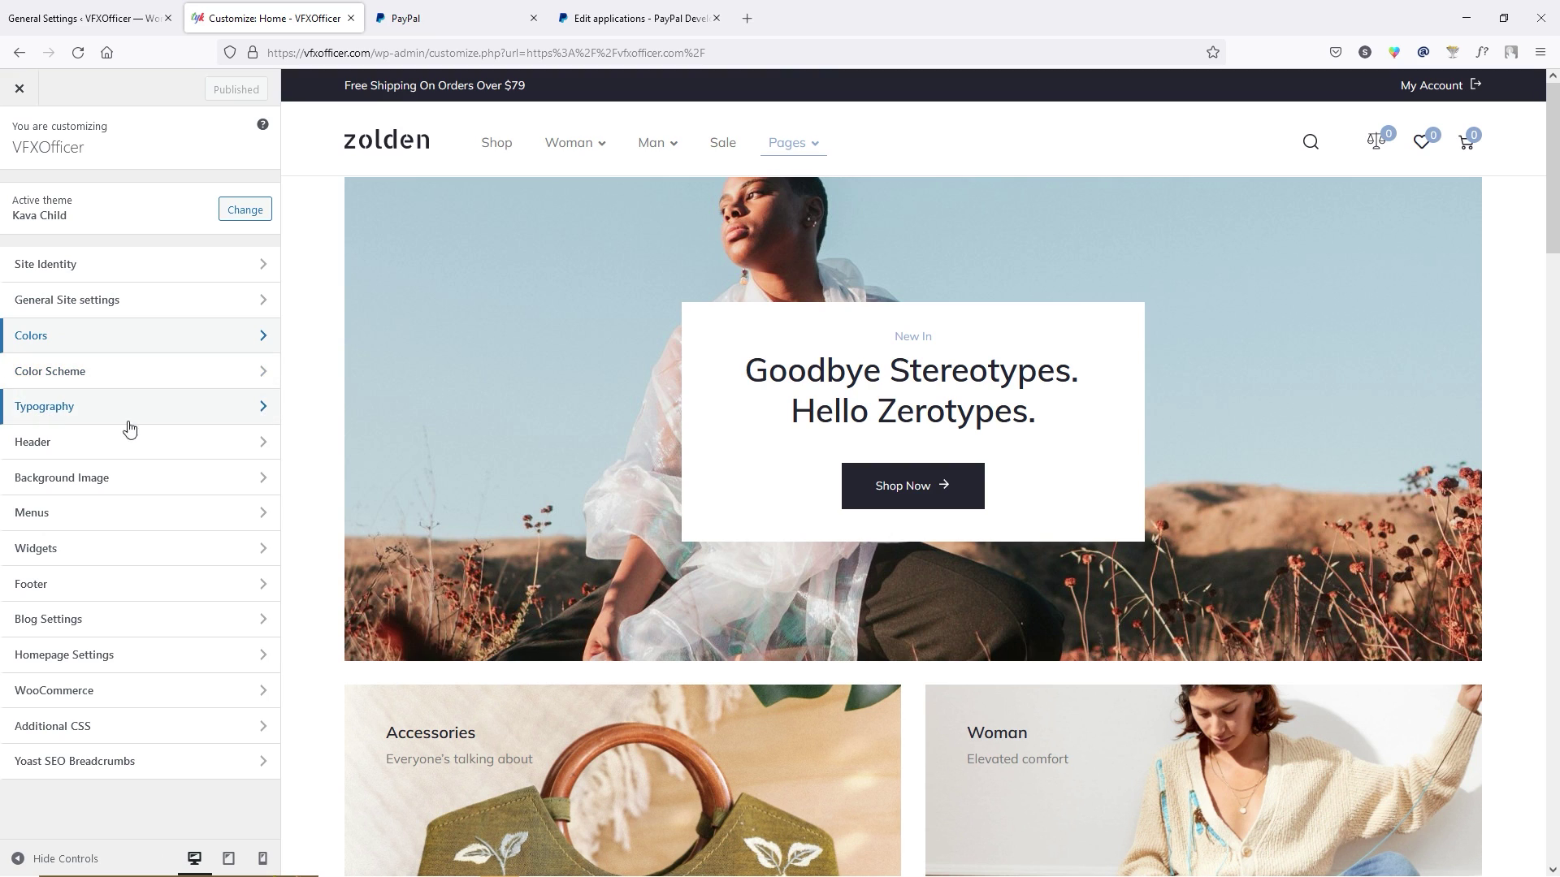
{"action": "left_click", "coordinate": [75, 455]}
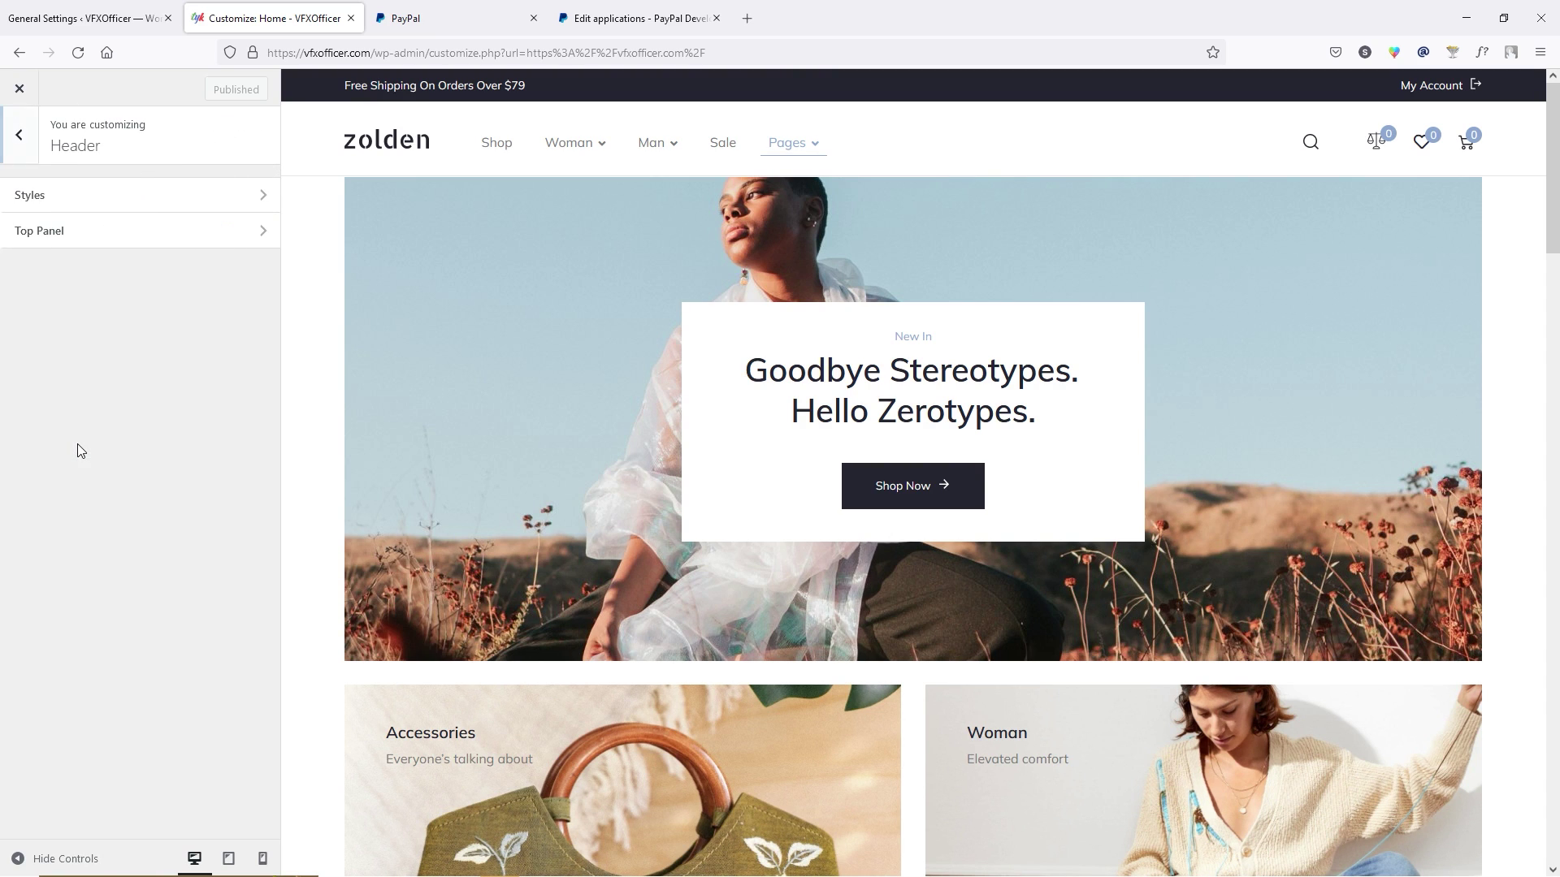
{"action": "left_click", "coordinate": [65, 199]}
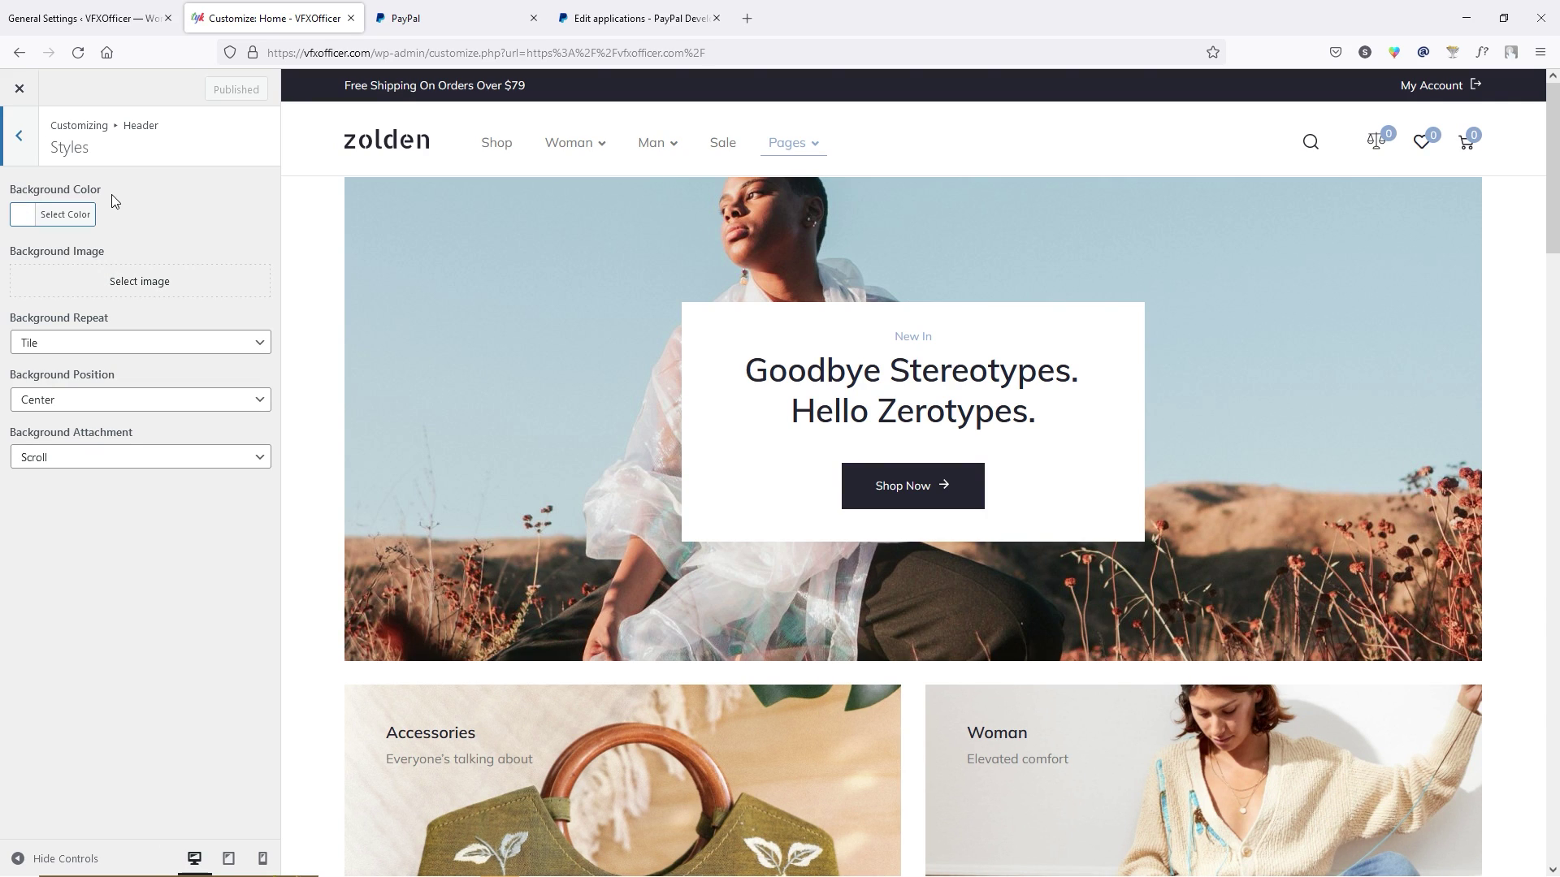
{"action": "left_click", "coordinate": [103, 342]}
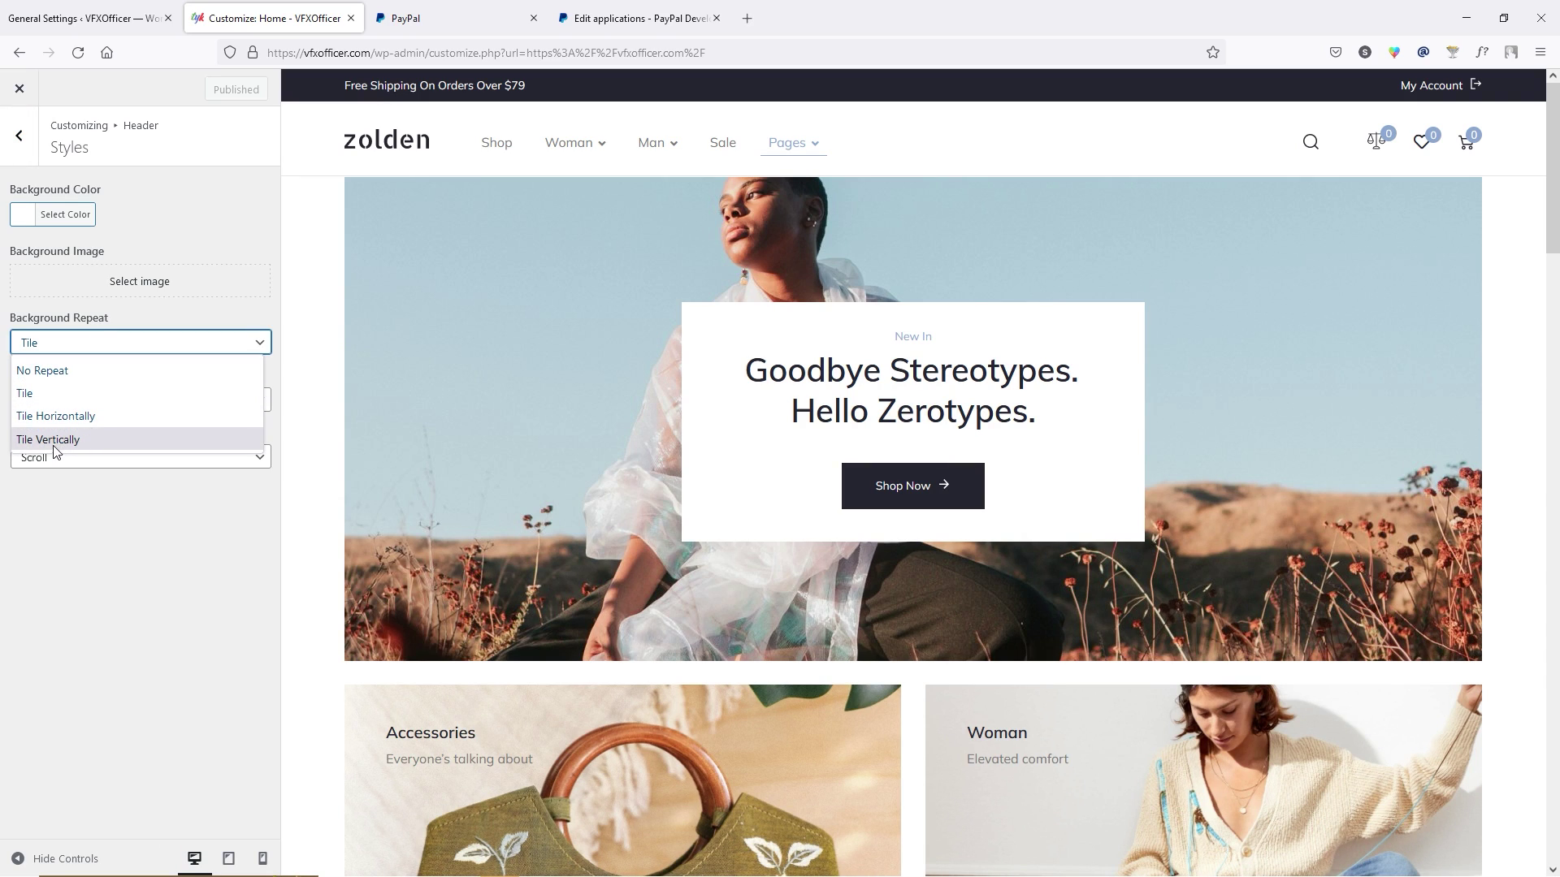
{"action": "triple_click", "coordinate": [90, 506]}
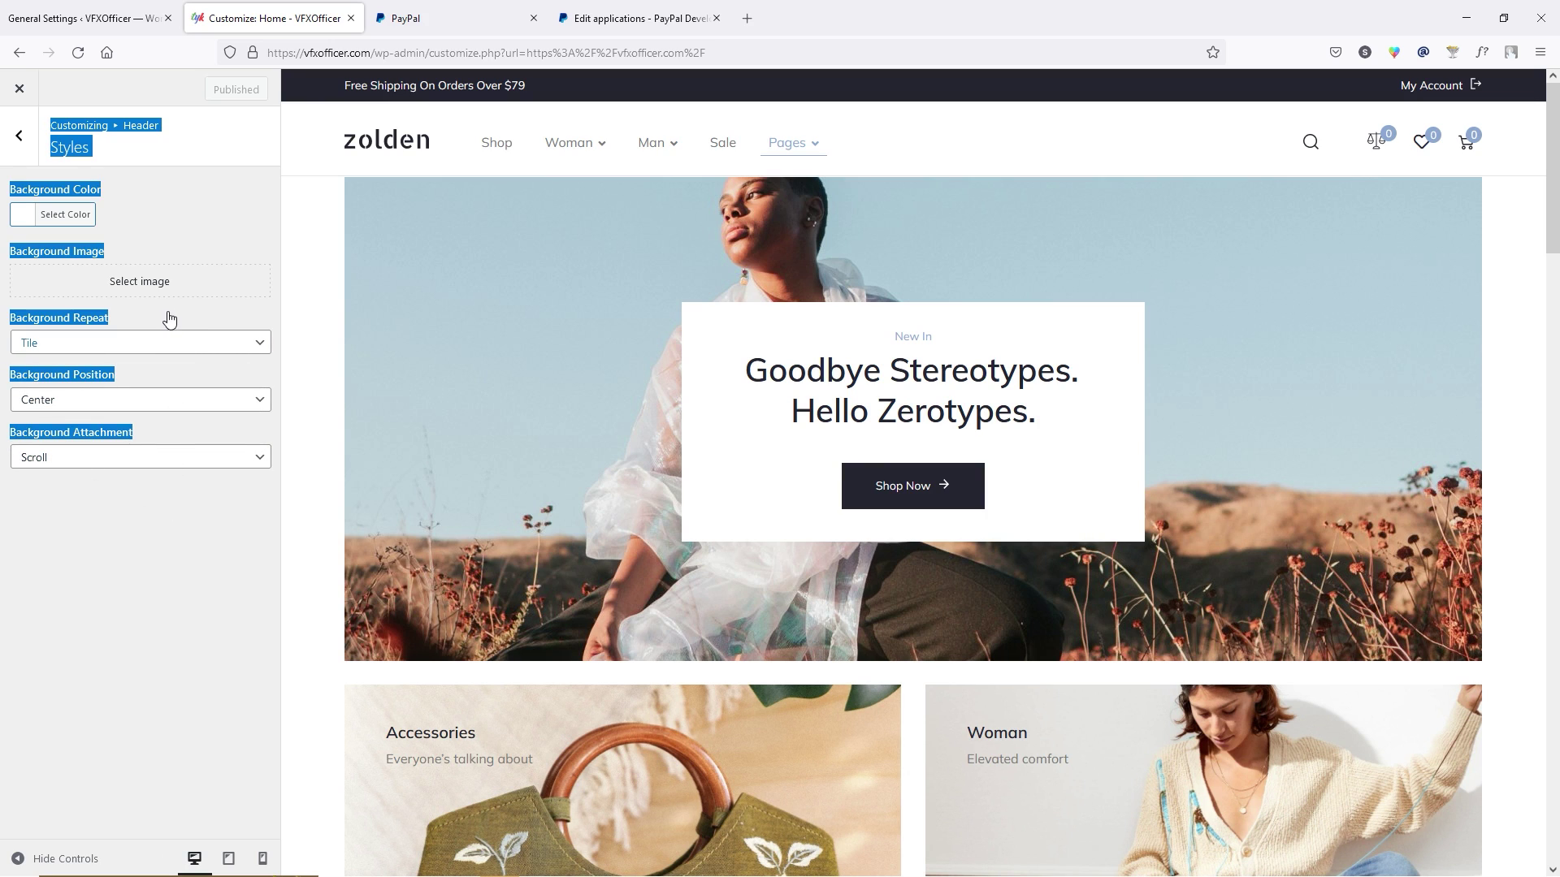
{"action": "left_click", "coordinate": [139, 544]}
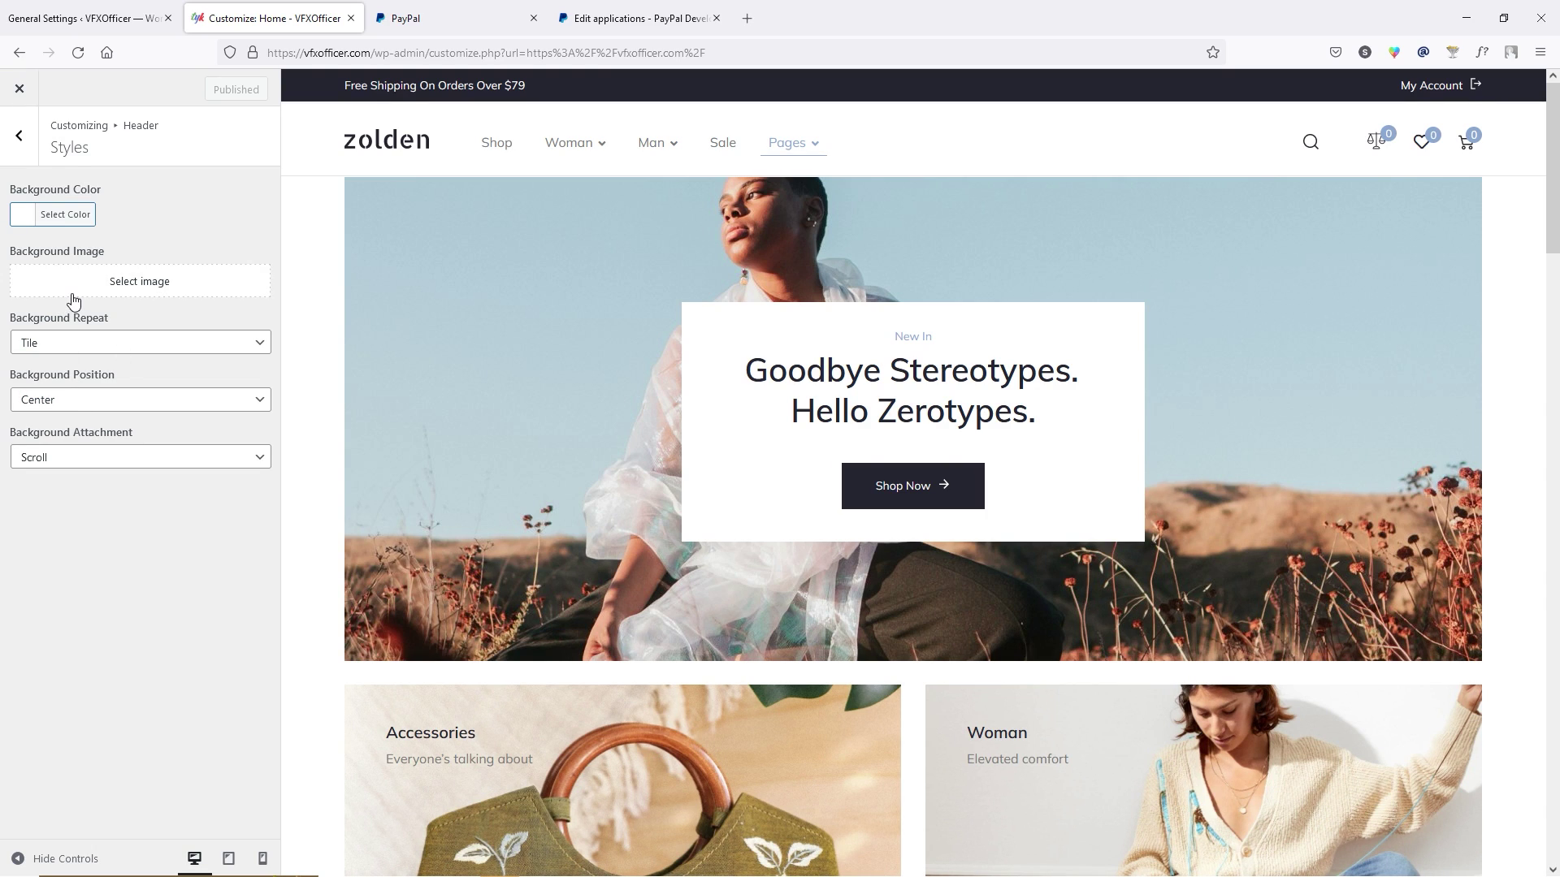
{"action": "left_click", "coordinate": [22, 151]}
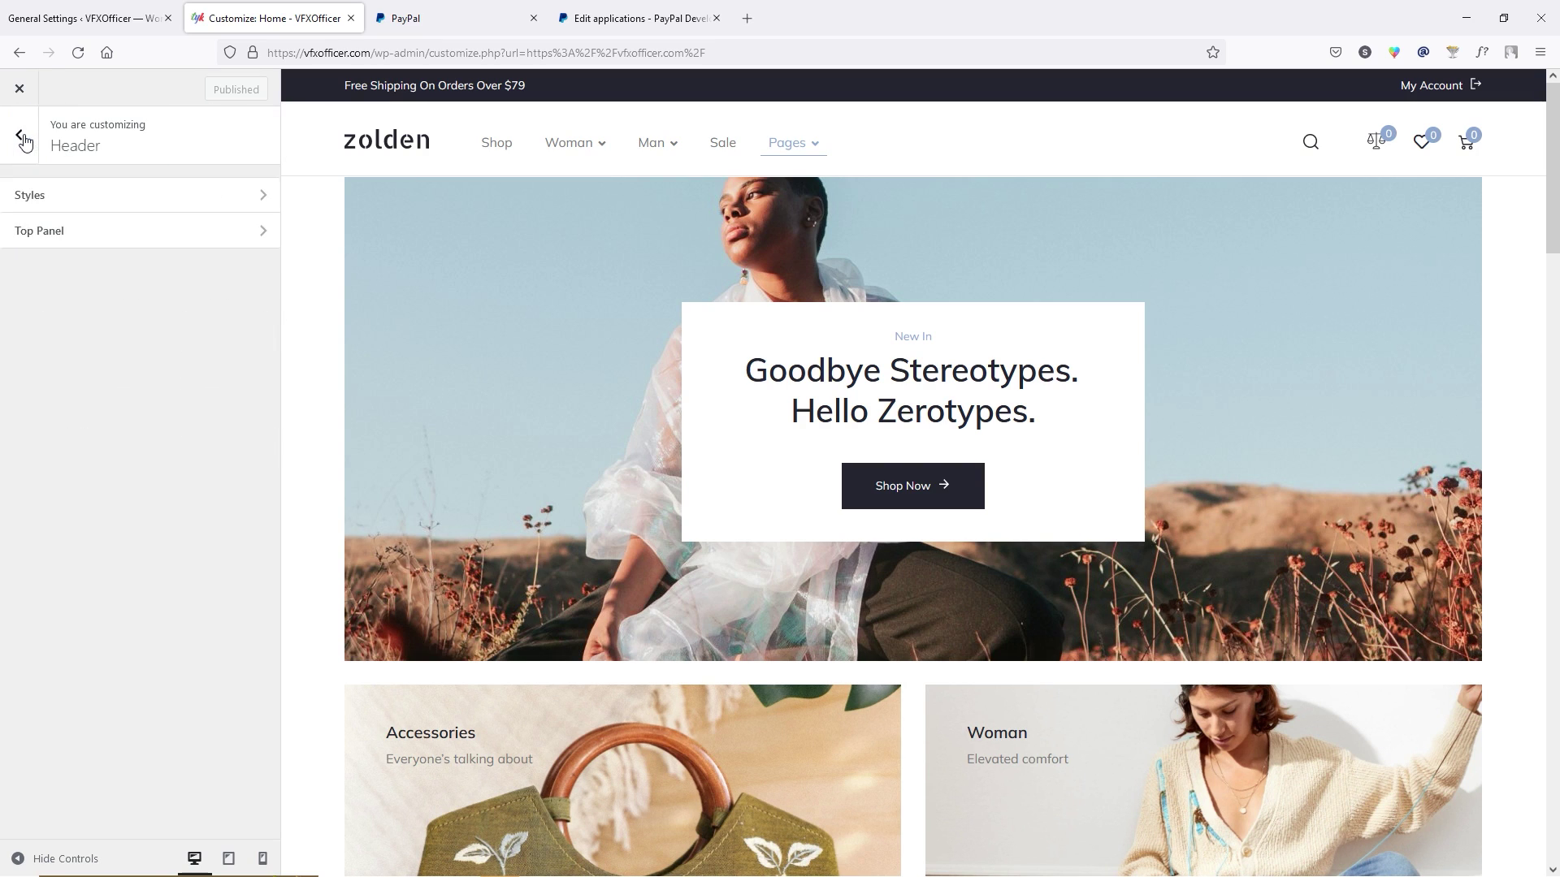
{"action": "left_click", "coordinate": [19, 142]}
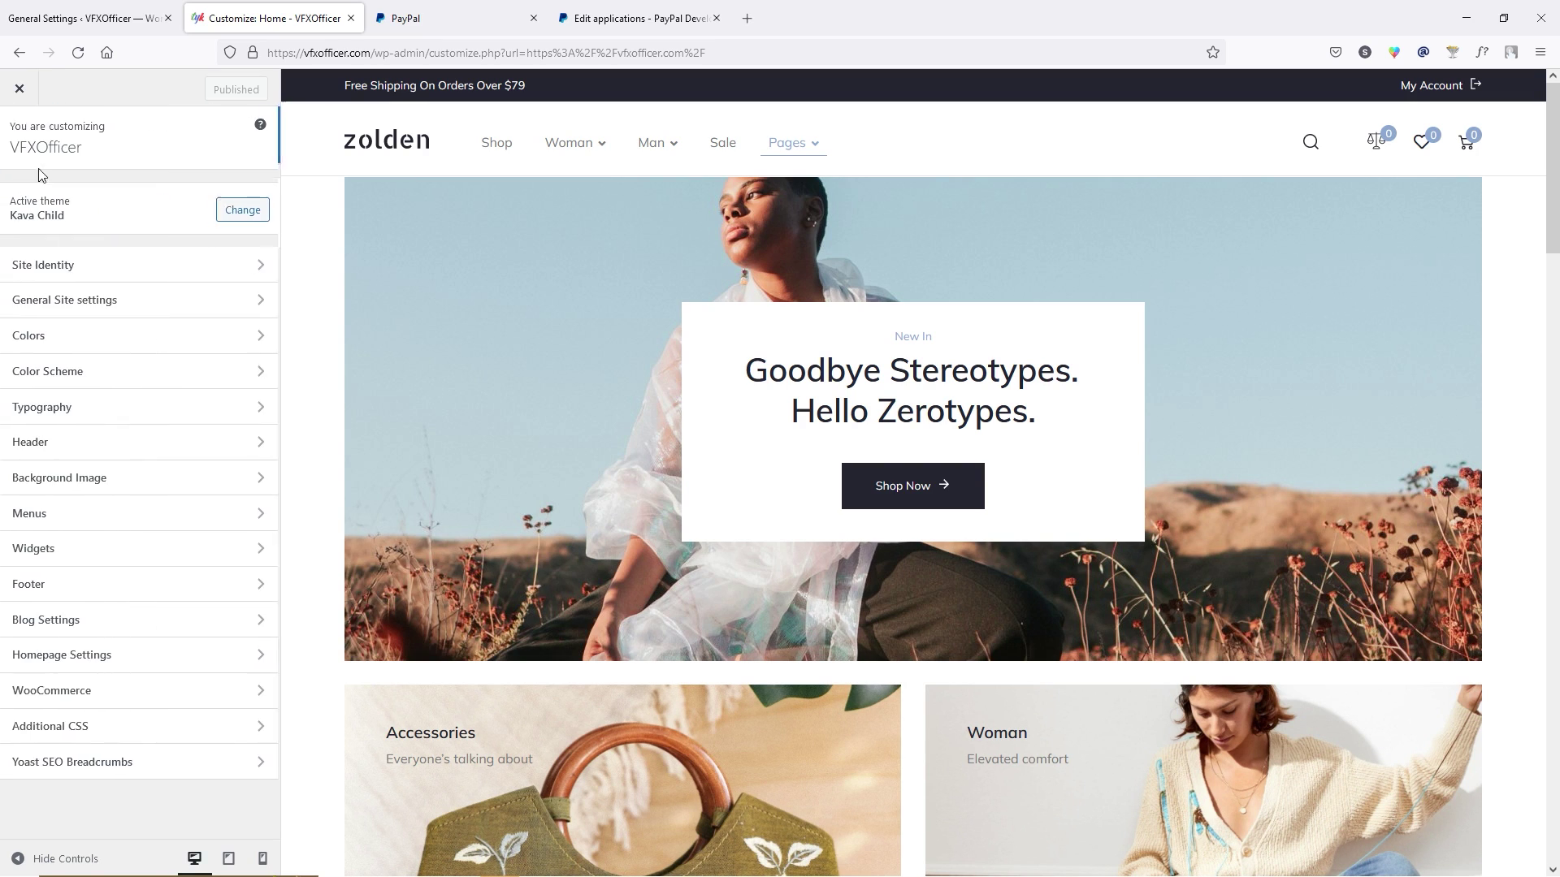
Open the Main Menu and inspect the Woman menu item's settings.
{"action": "left_click", "coordinate": [104, 513]}
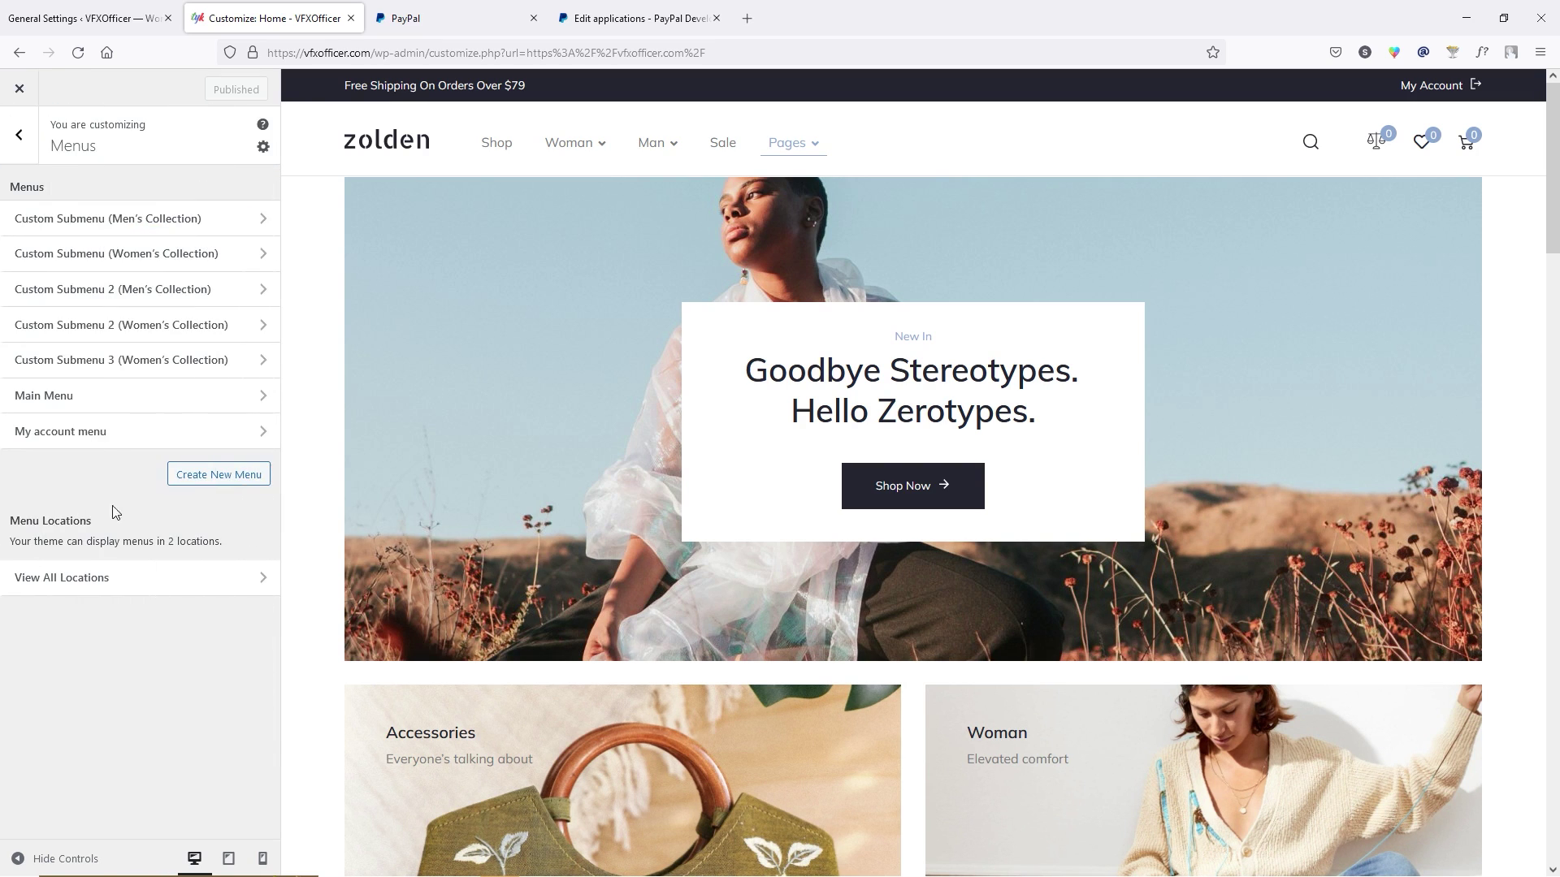
{"action": "left_click", "coordinate": [175, 395]}
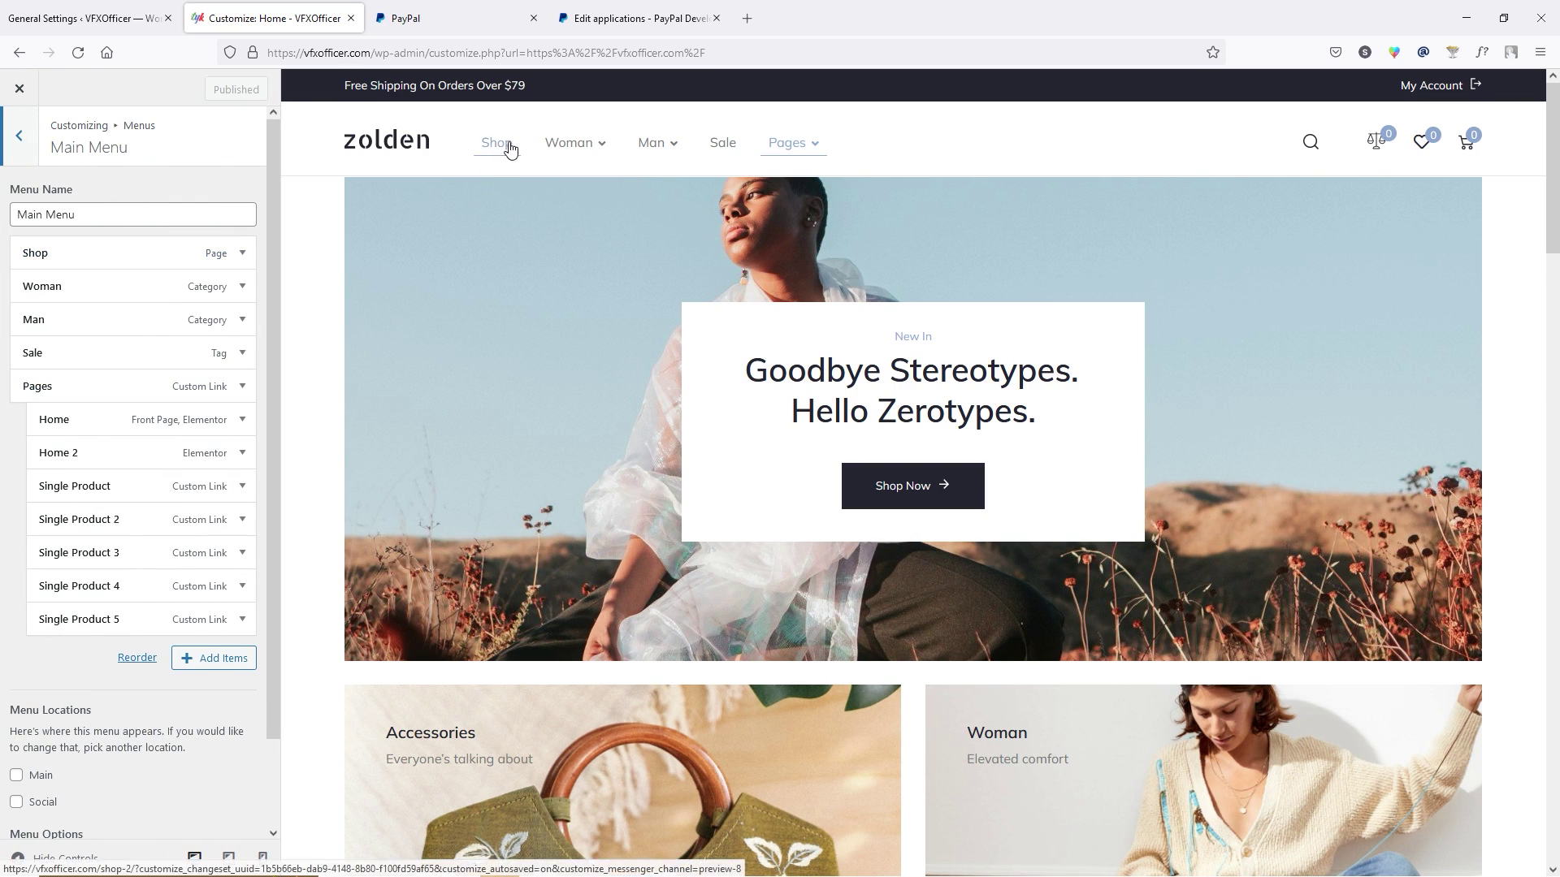
{"action": "left_click", "coordinate": [242, 287]}
{"action": "left_click", "coordinate": [242, 286]}
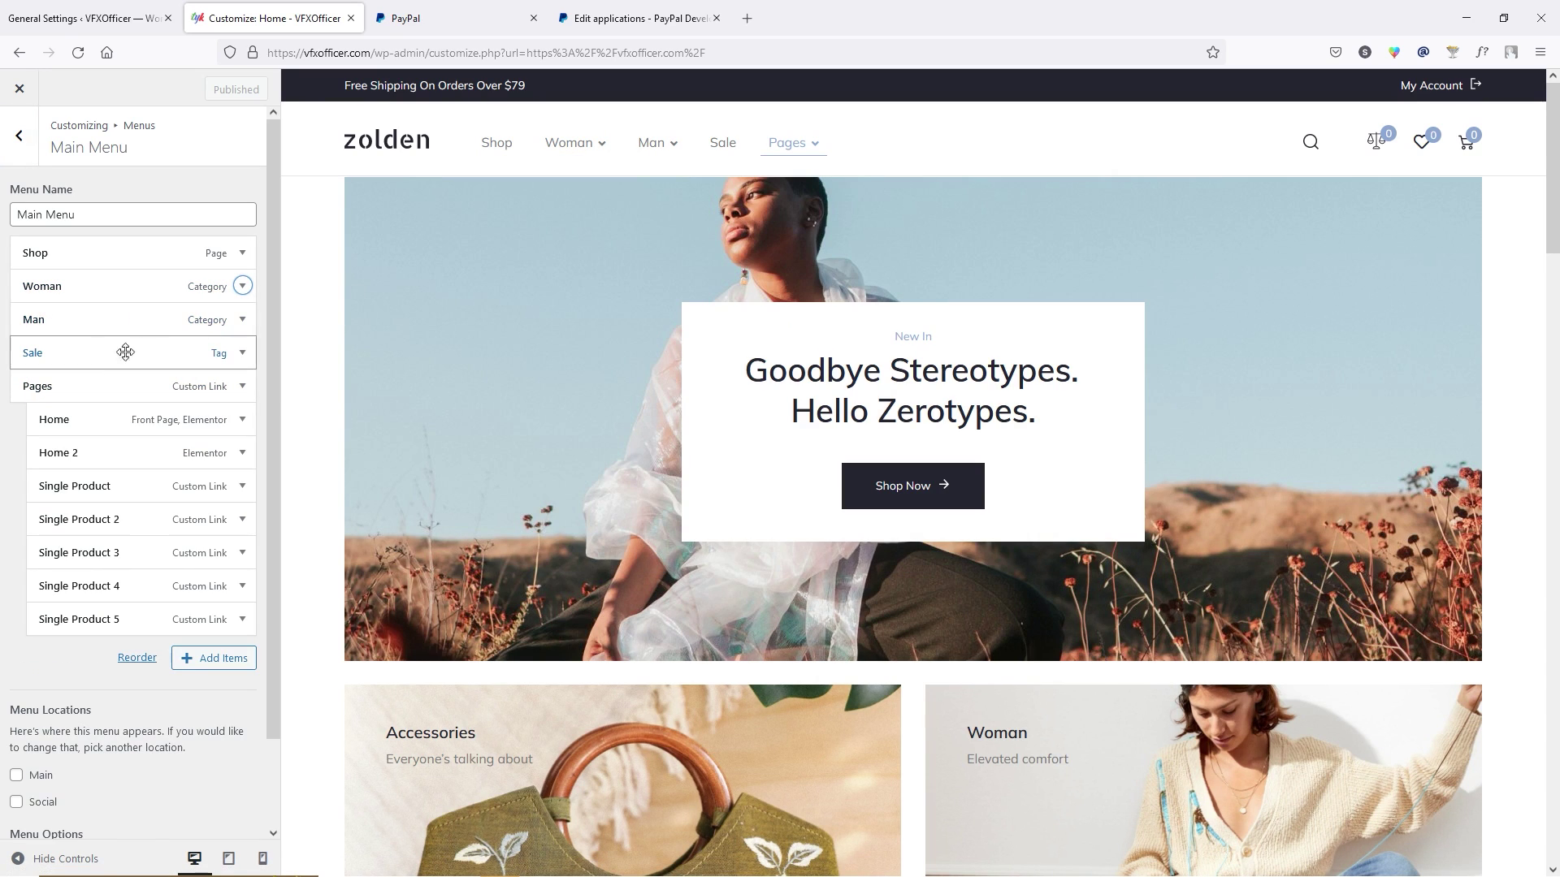
{"action": "mouse_move", "coordinate": [654, 143]}
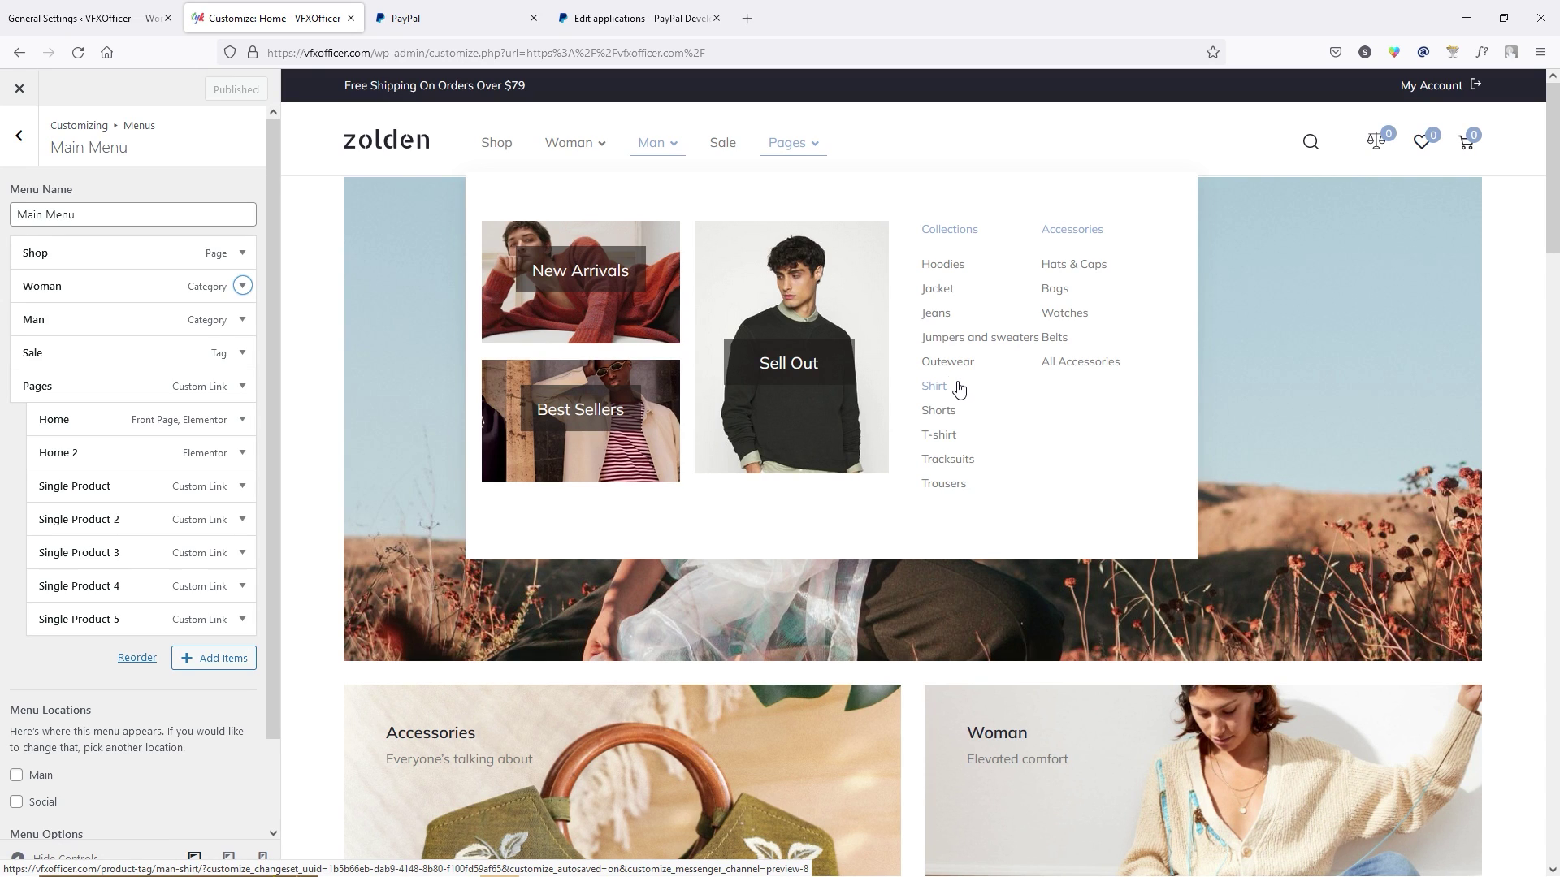
Back out of the menus and open the Footer section.
{"action": "left_click", "coordinate": [19, 134]}
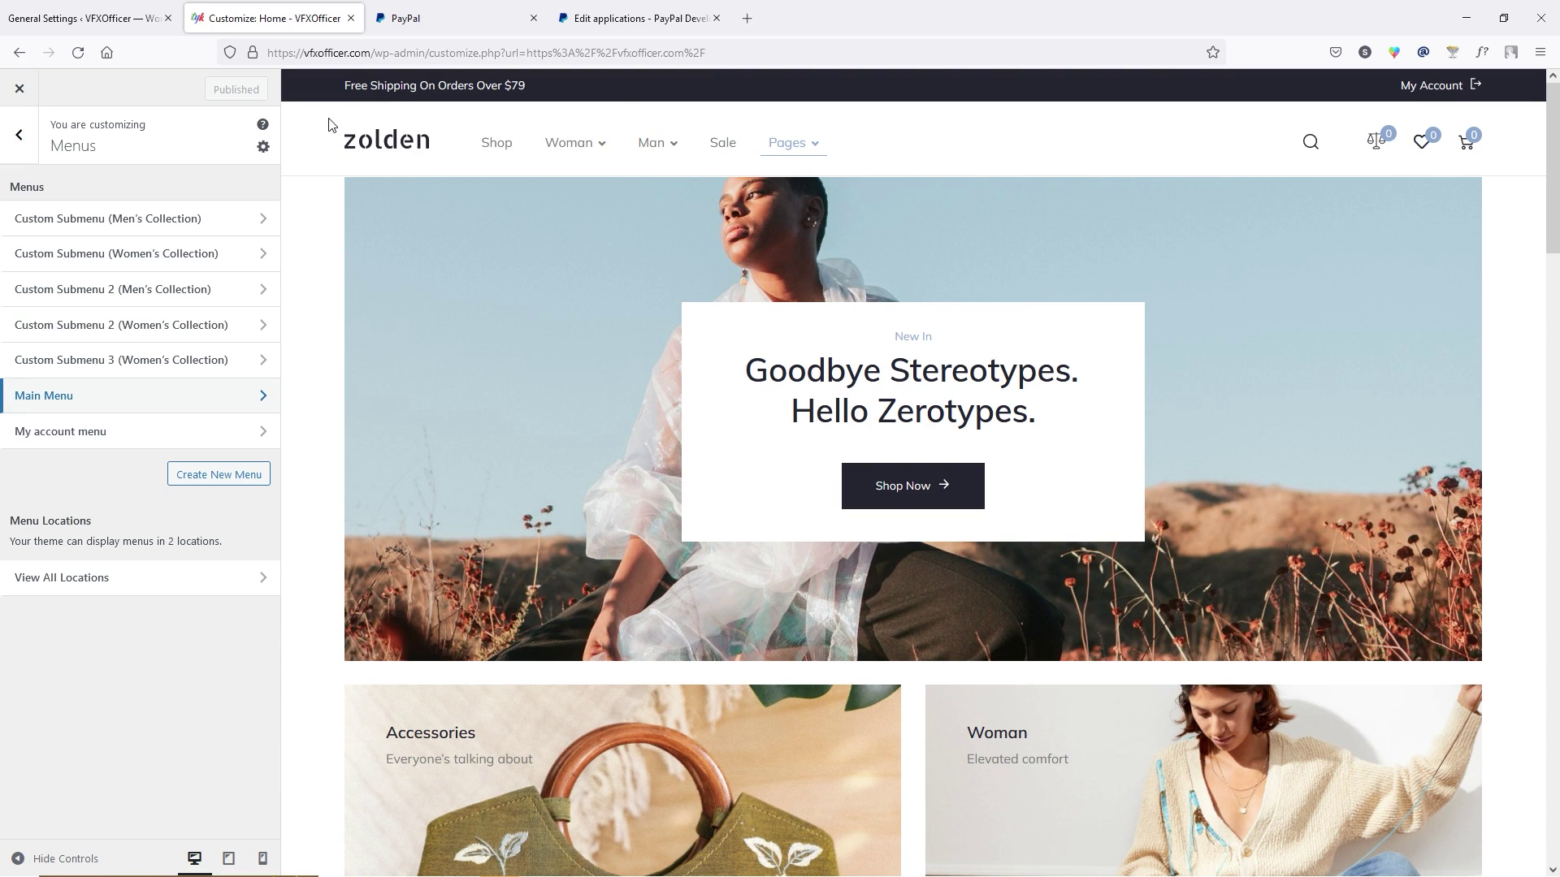
{"action": "left_click", "coordinate": [20, 135]}
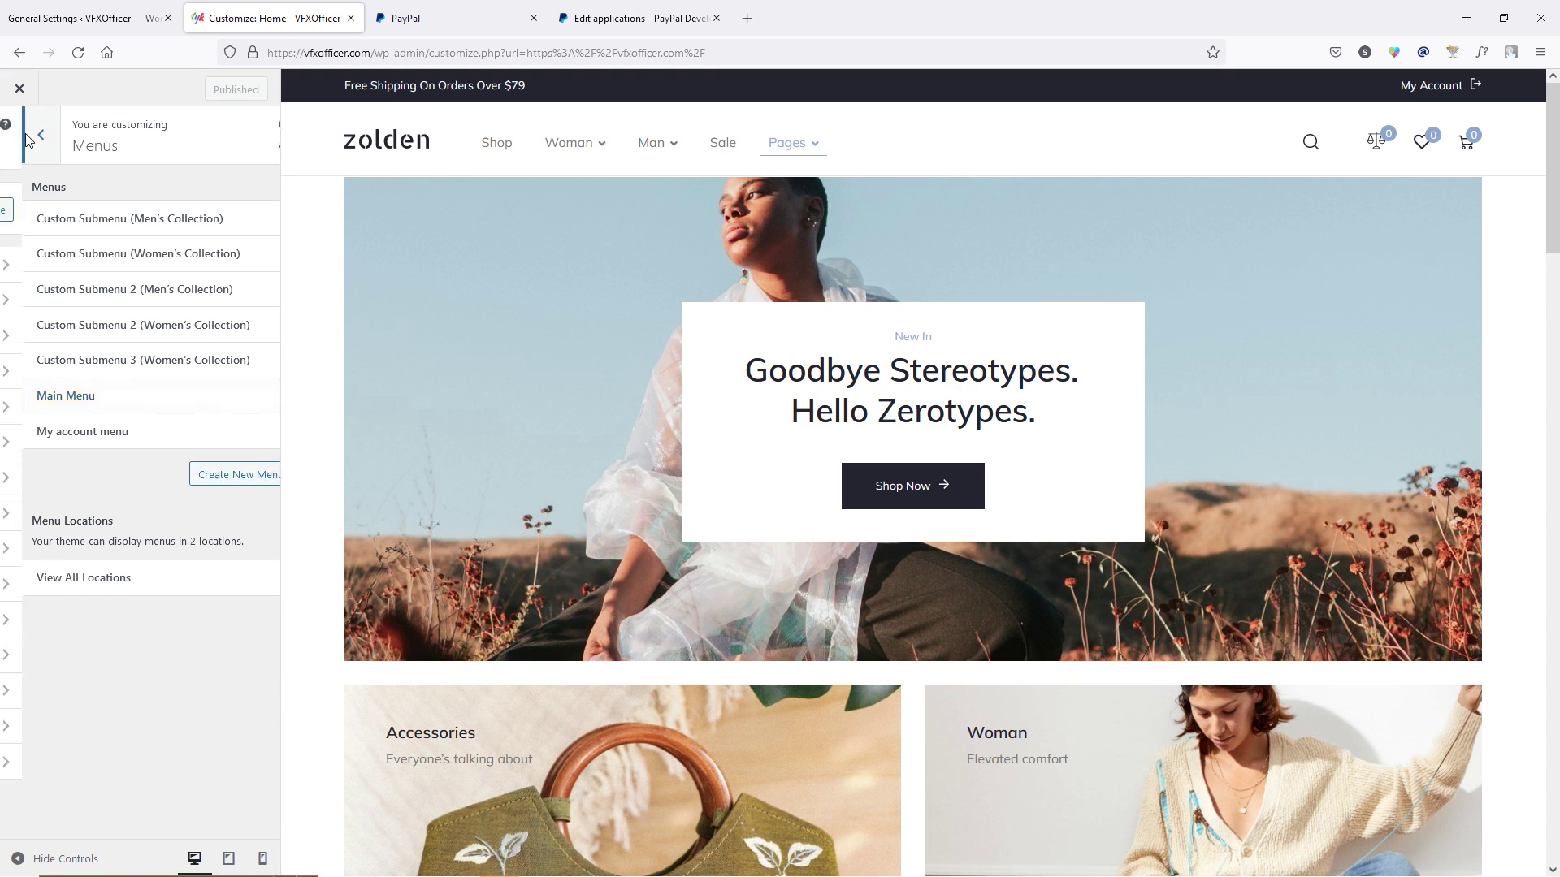
{"action": "left_click", "coordinate": [108, 599]}
Check the footer copyright text and WooCommerce section, then return to the main Customizer list.
{"action": "scroll", "coordinate": [899, 485], "scroll_direction": "down", "scroll_amount": 20}
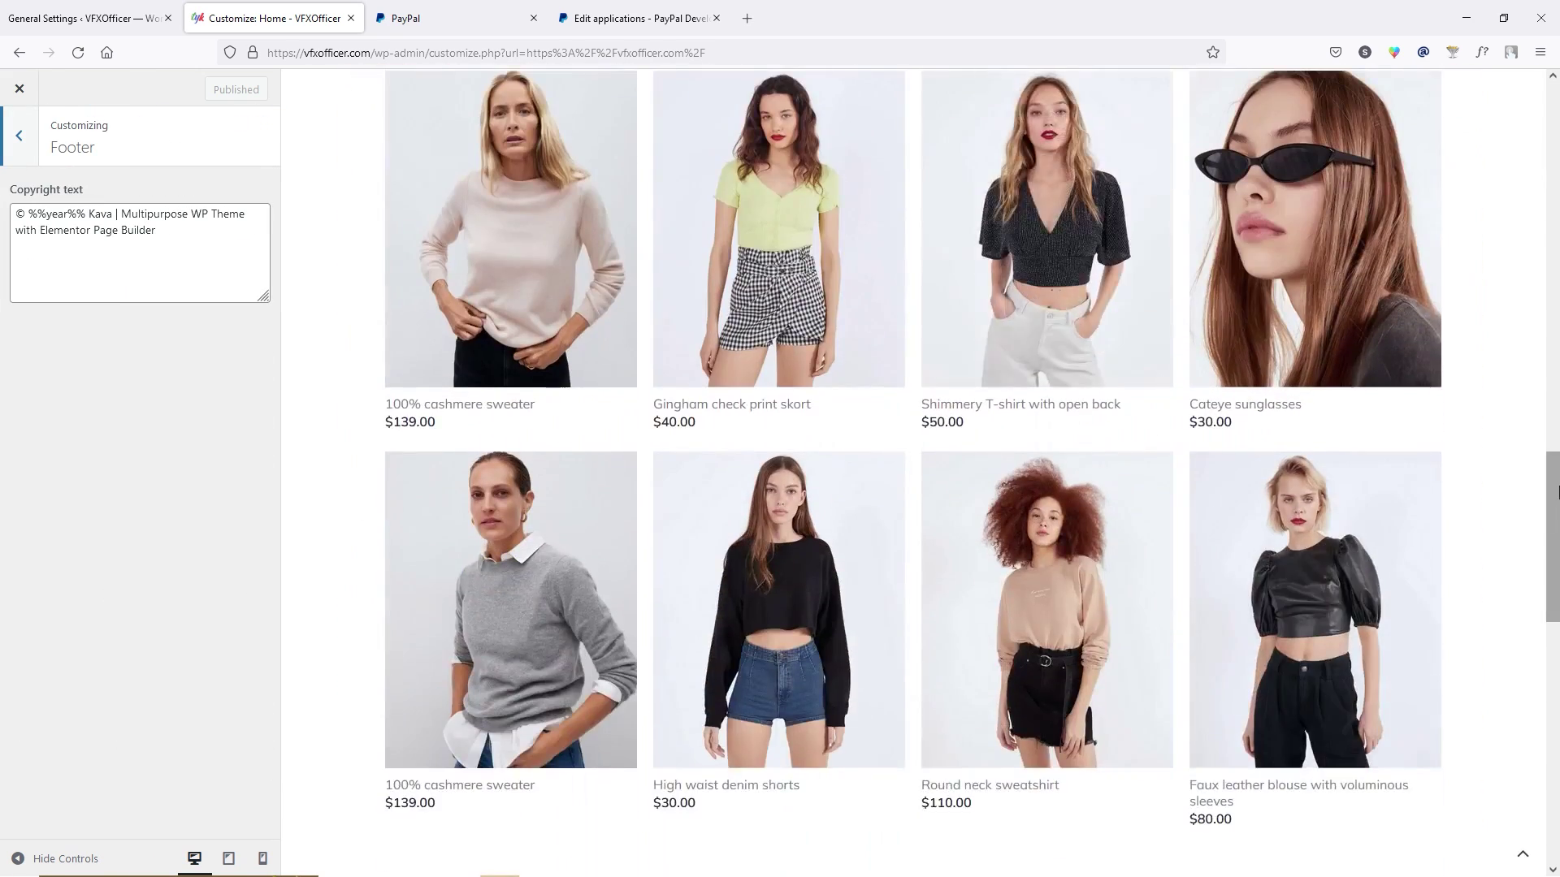
{"action": "left_click_drag", "start_coordinate": [1558, 493], "coordinate": [1558, 735]}
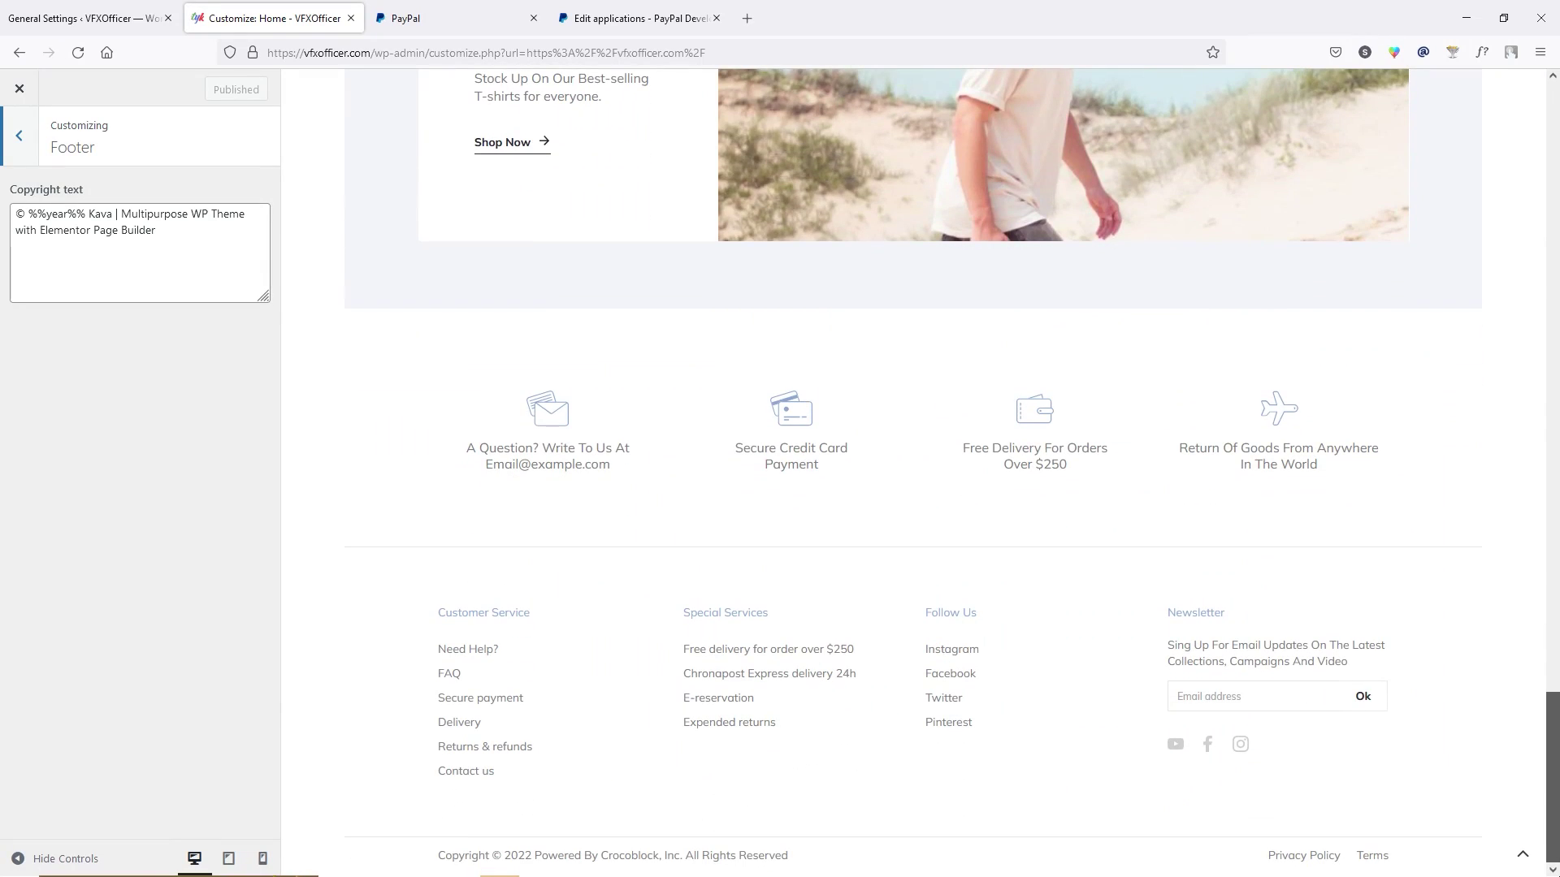
{"action": "left_click", "coordinate": [71, 226]}
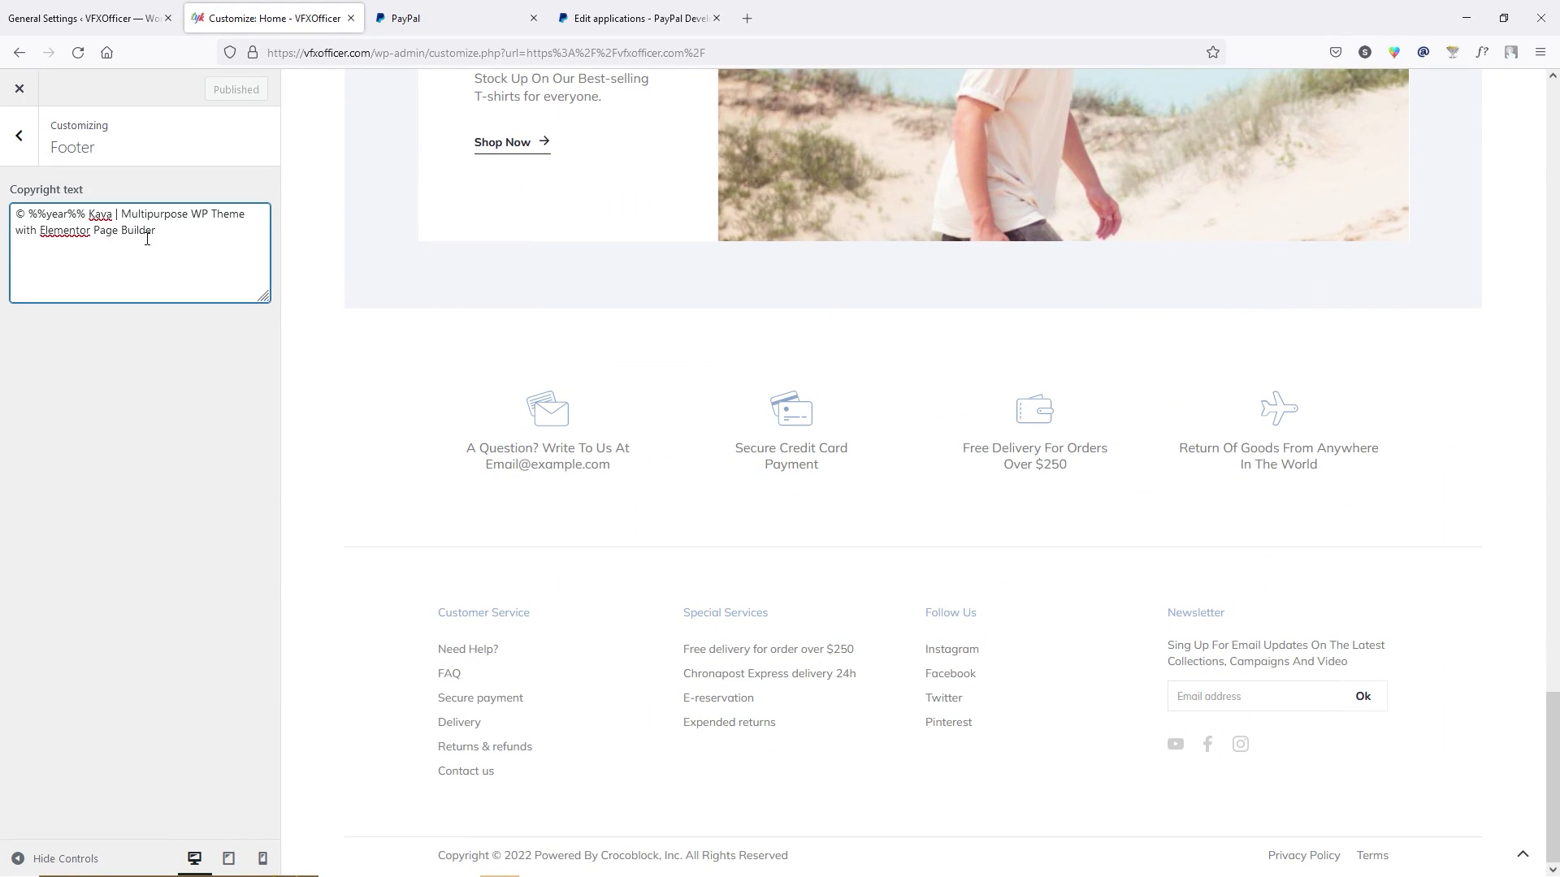
{"action": "left_click", "coordinate": [17, 135]}
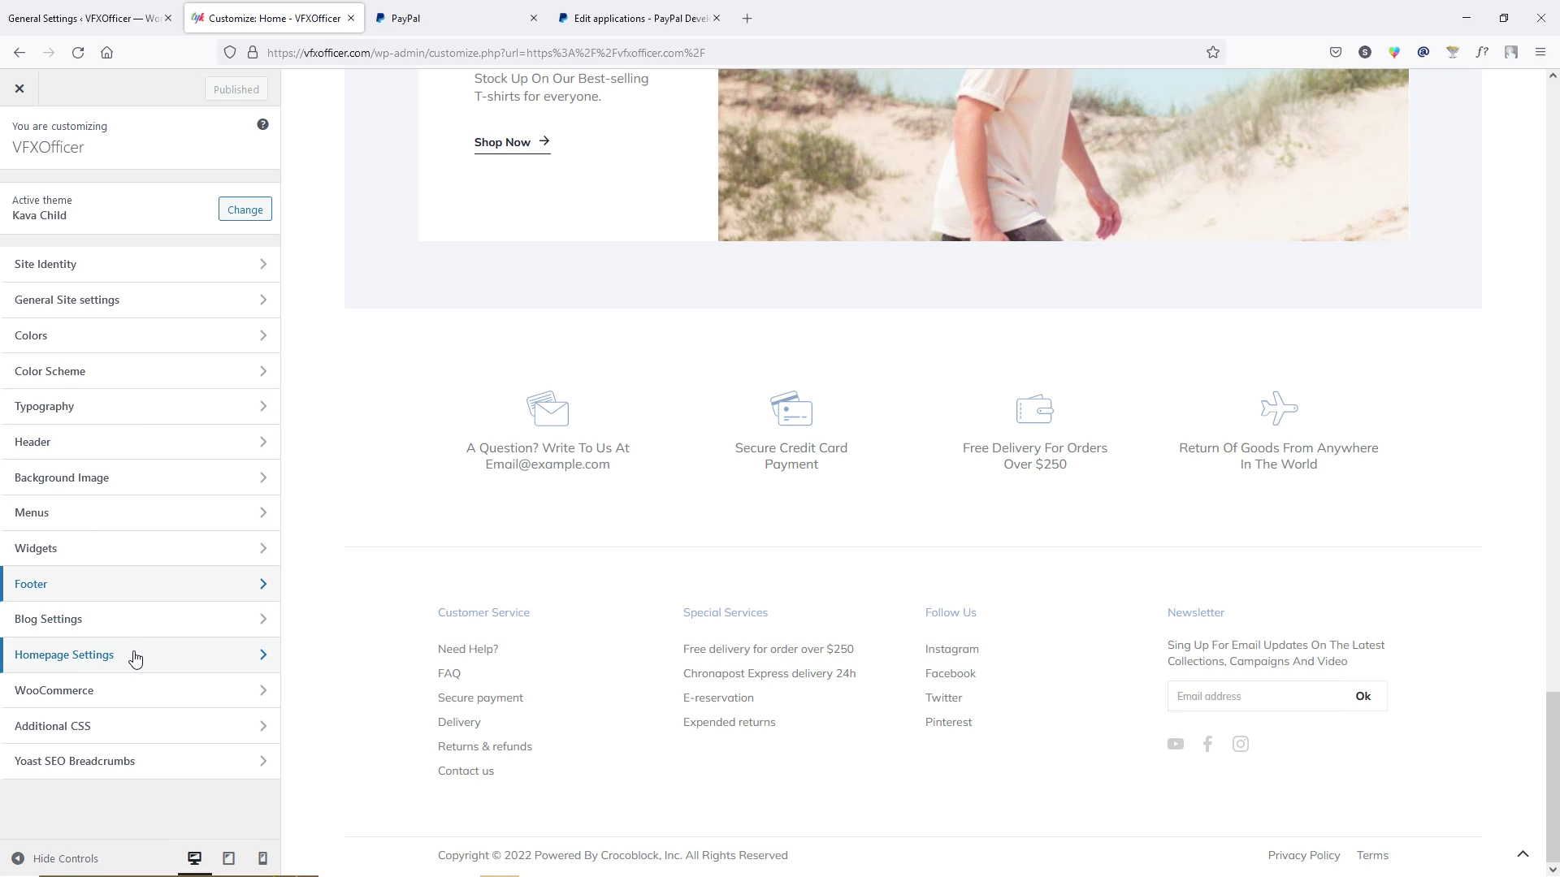
{"action": "left_click", "coordinate": [127, 691]}
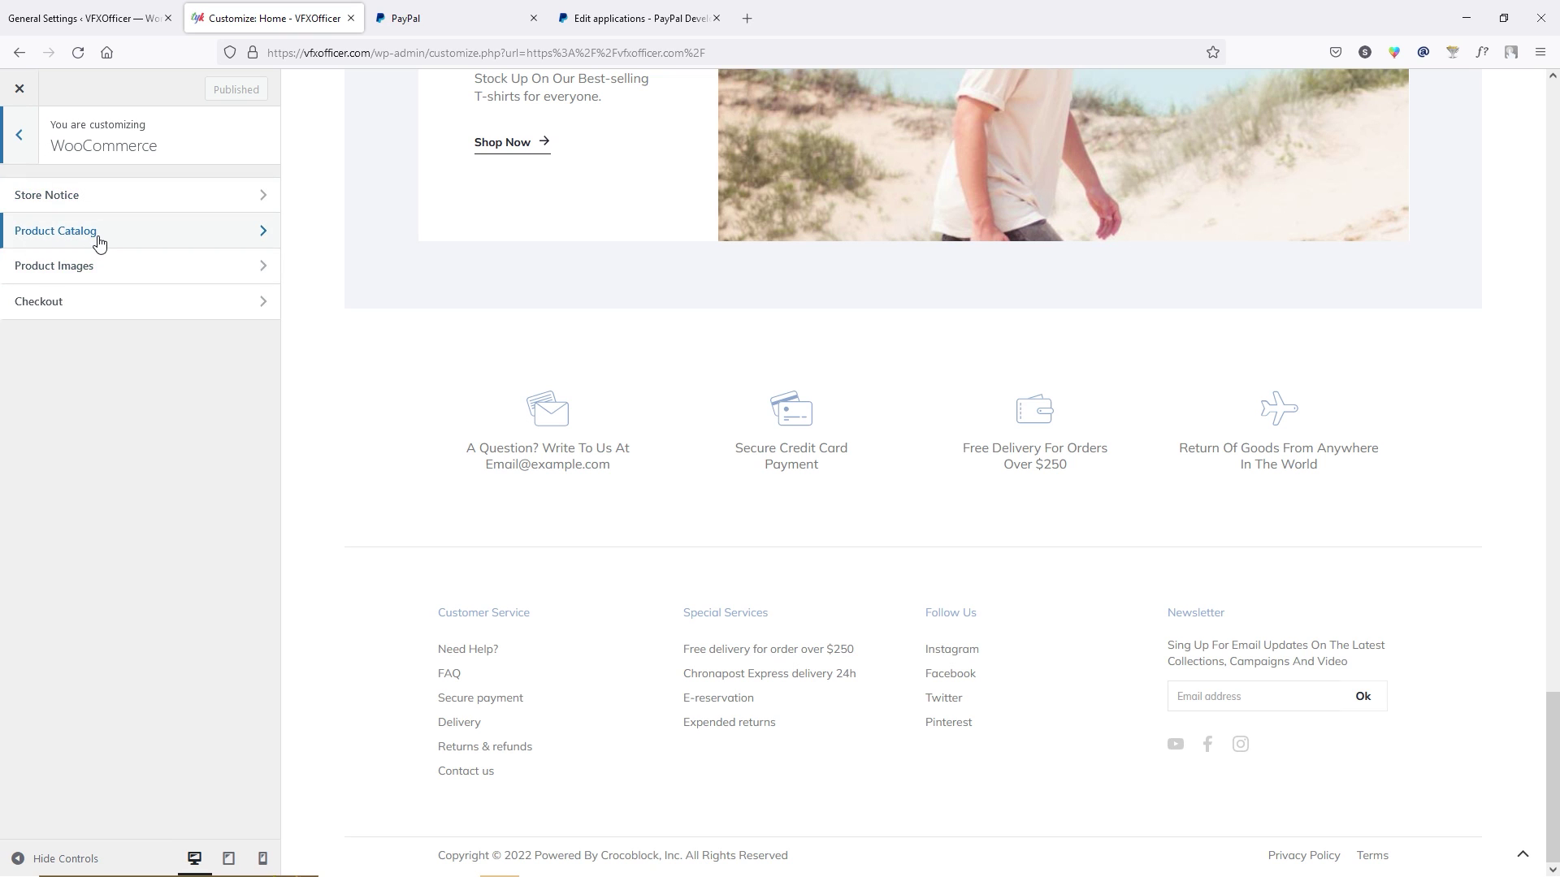
{"action": "left_click", "coordinate": [19, 135]}
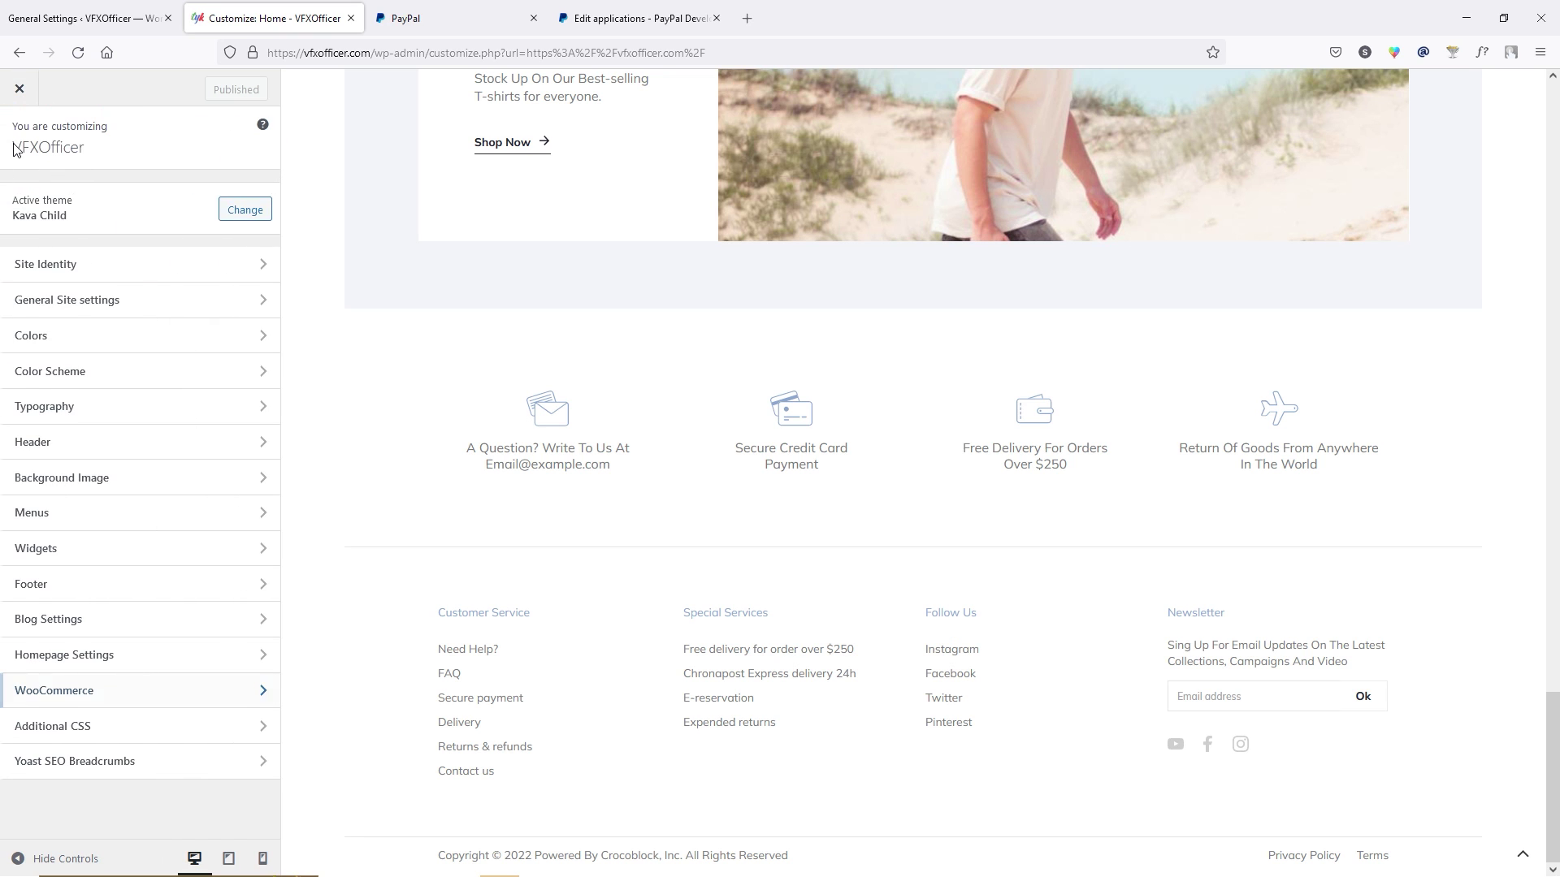
{"action": "scroll", "coordinate": [436, 382], "scroll_direction": "up", "scroll_amount": 20}
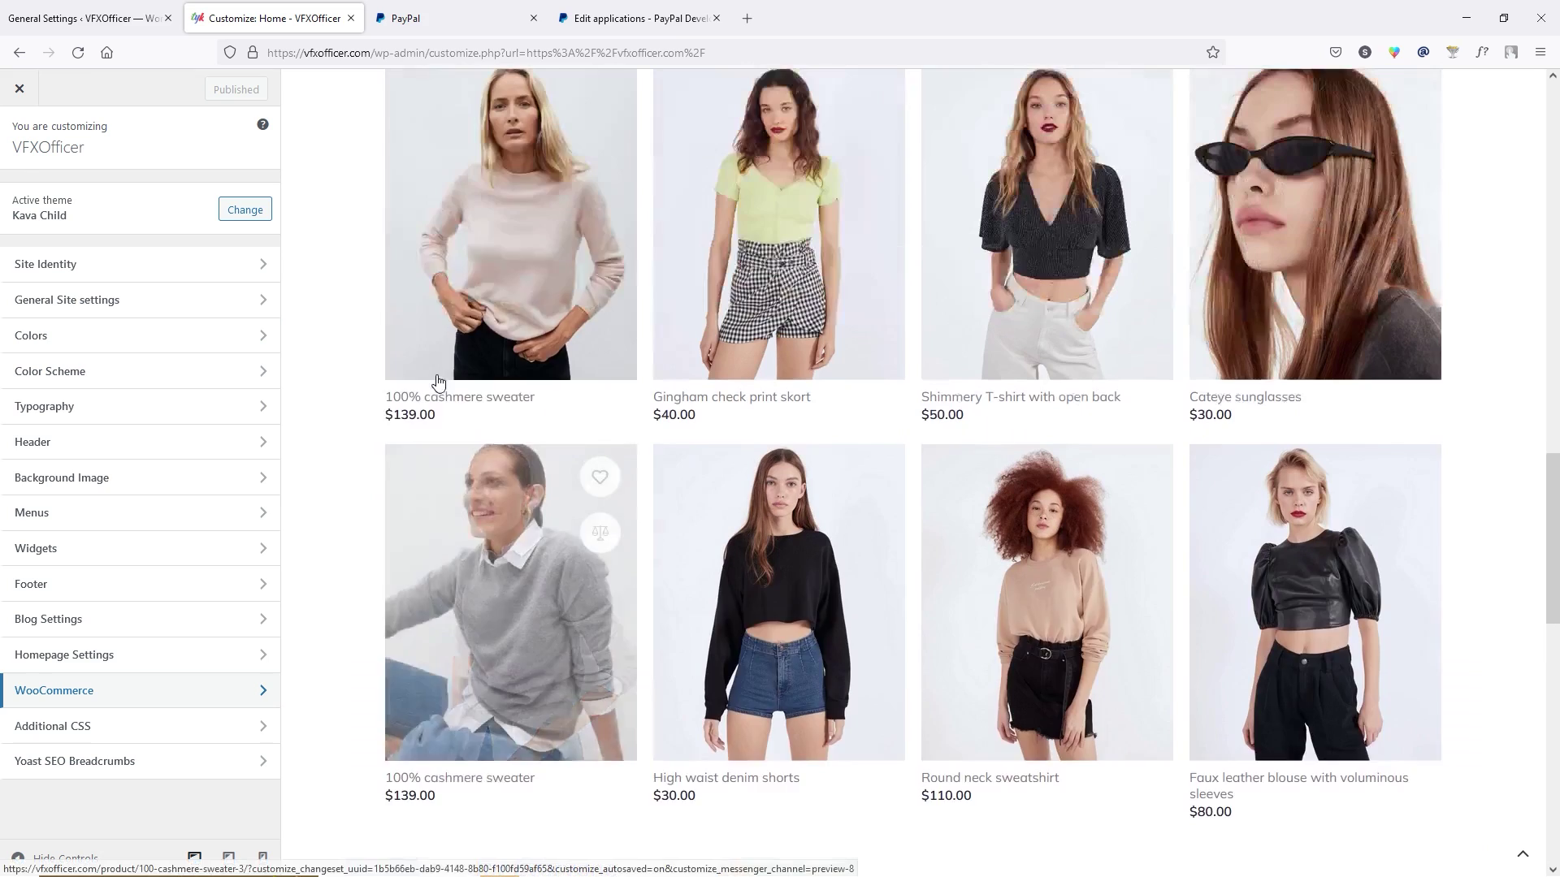
{"action": "scroll", "coordinate": [437, 382], "scroll_direction": "up", "scroll_amount": 5}
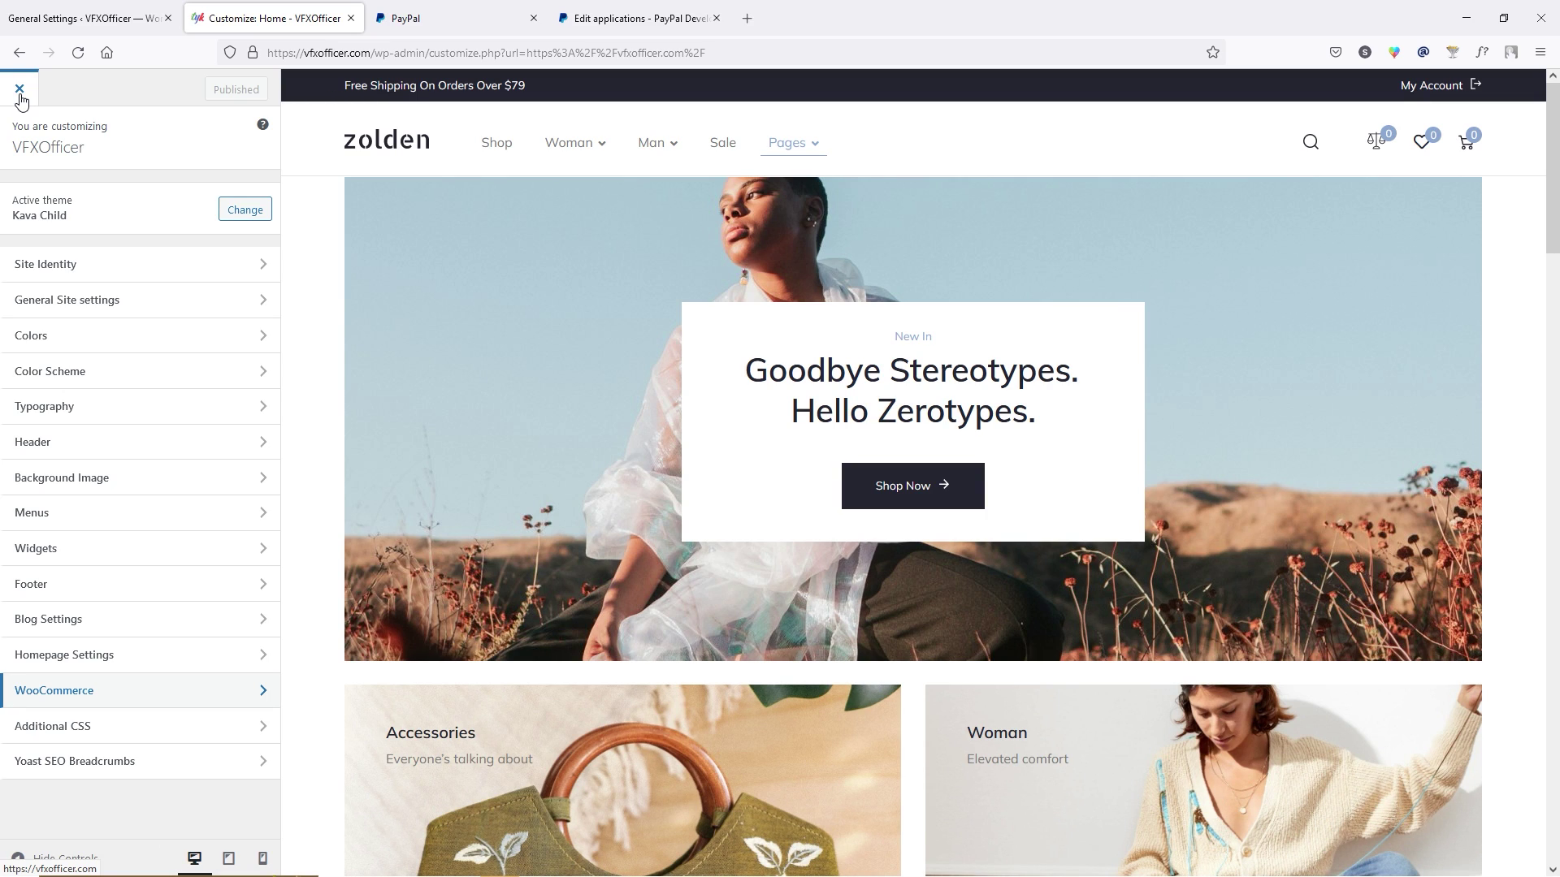
Close the Customizer and open the homepage in the Elementor editor.
{"action": "left_click", "coordinate": [20, 91]}
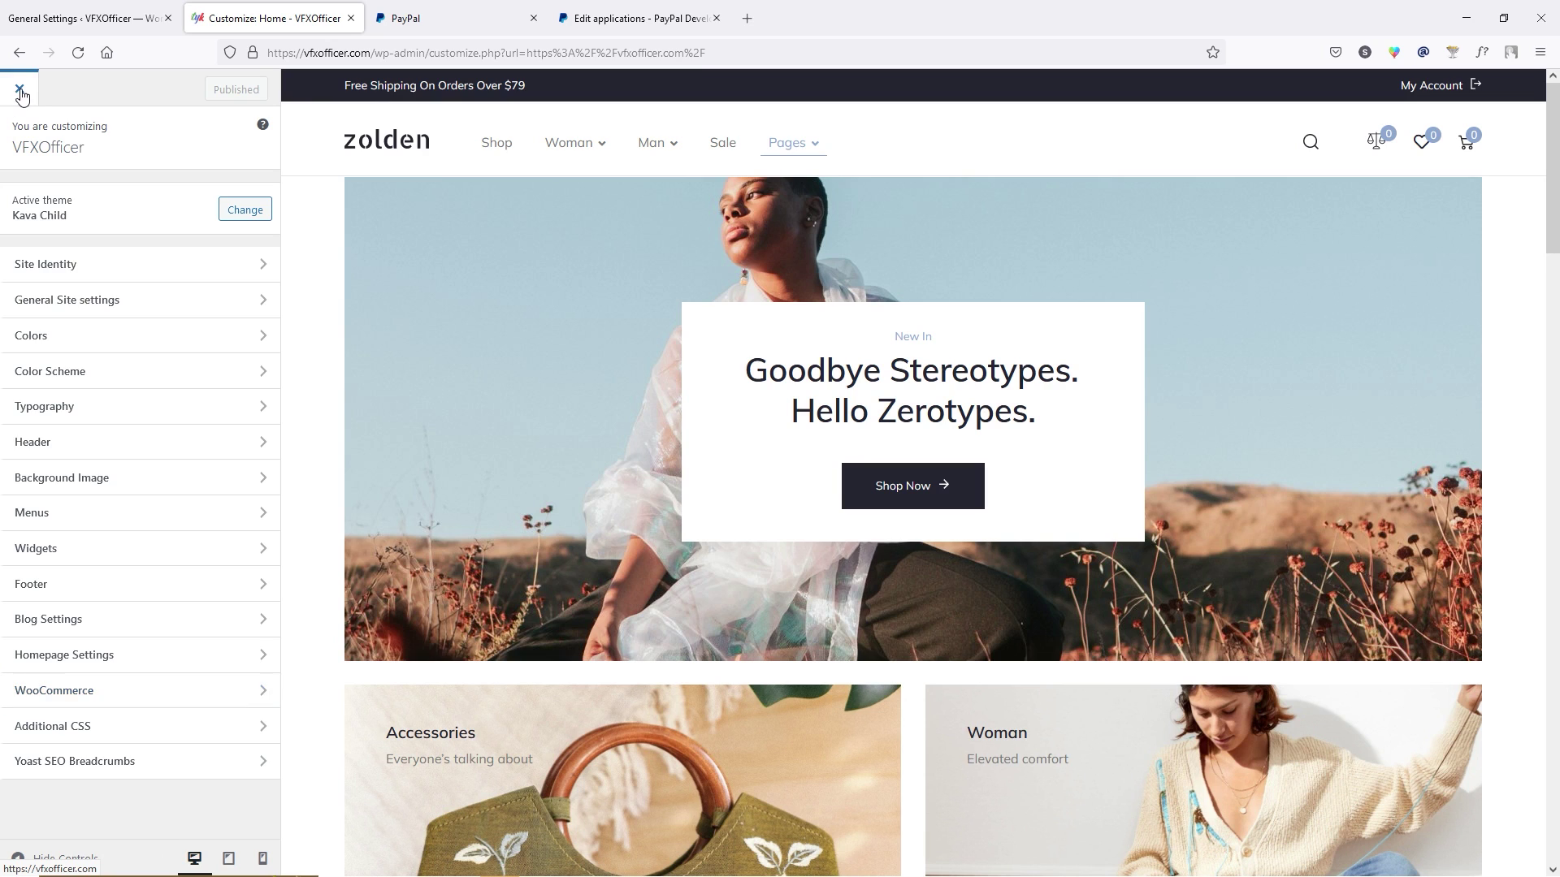
{"action": "scroll", "coordinate": [803, 509], "scroll_direction": "down", "scroll_amount": 2}
{"action": "scroll", "coordinate": [802, 510], "scroll_direction": "up", "scroll_amount": 2}
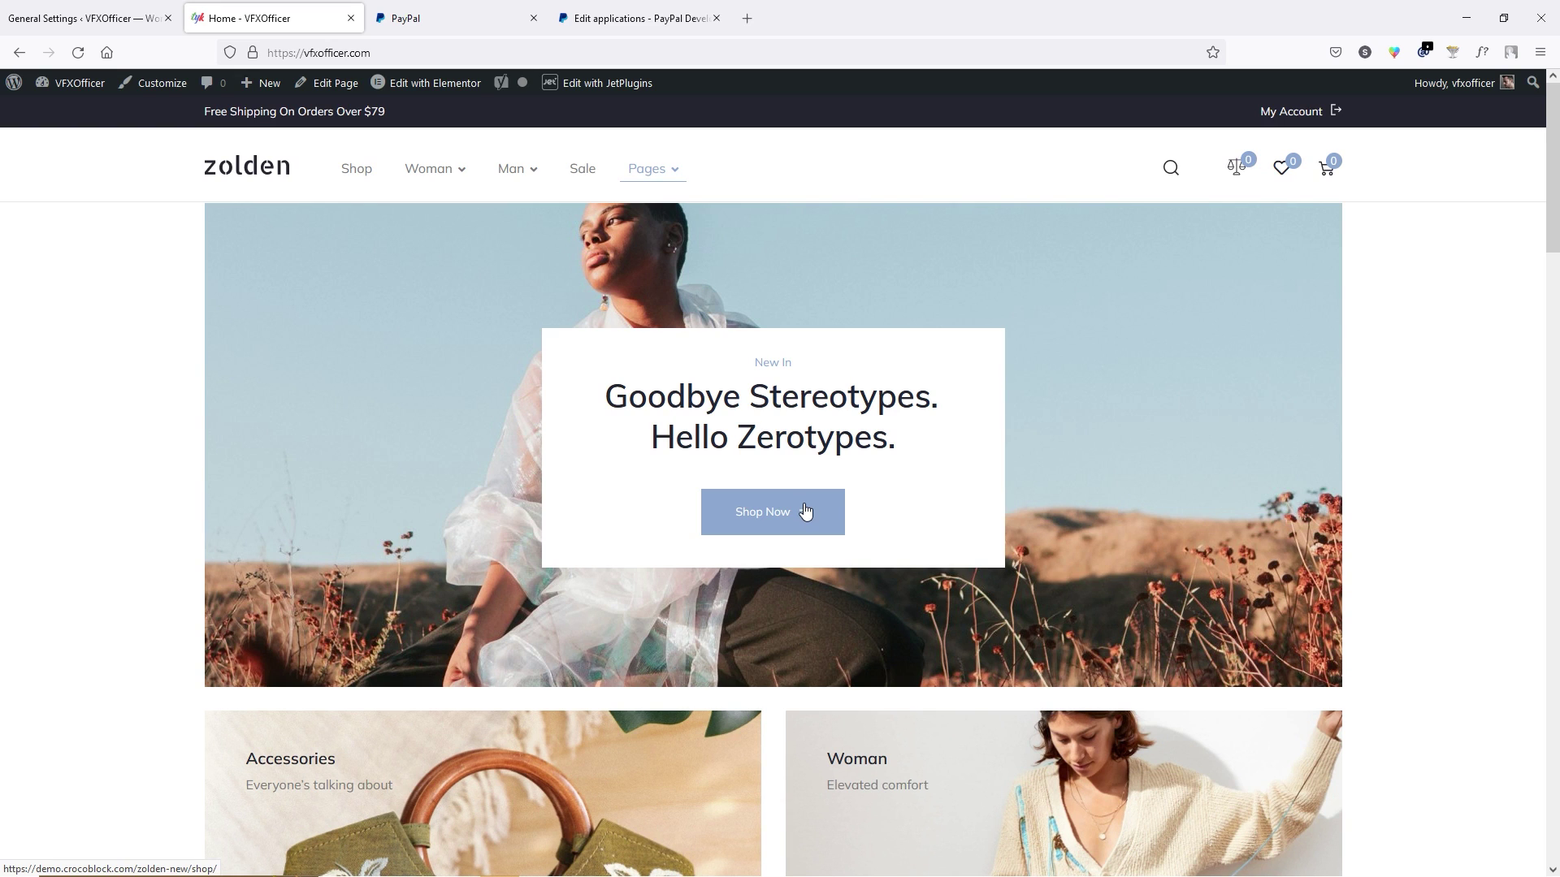
{"action": "mouse_move", "coordinate": [419, 93]}
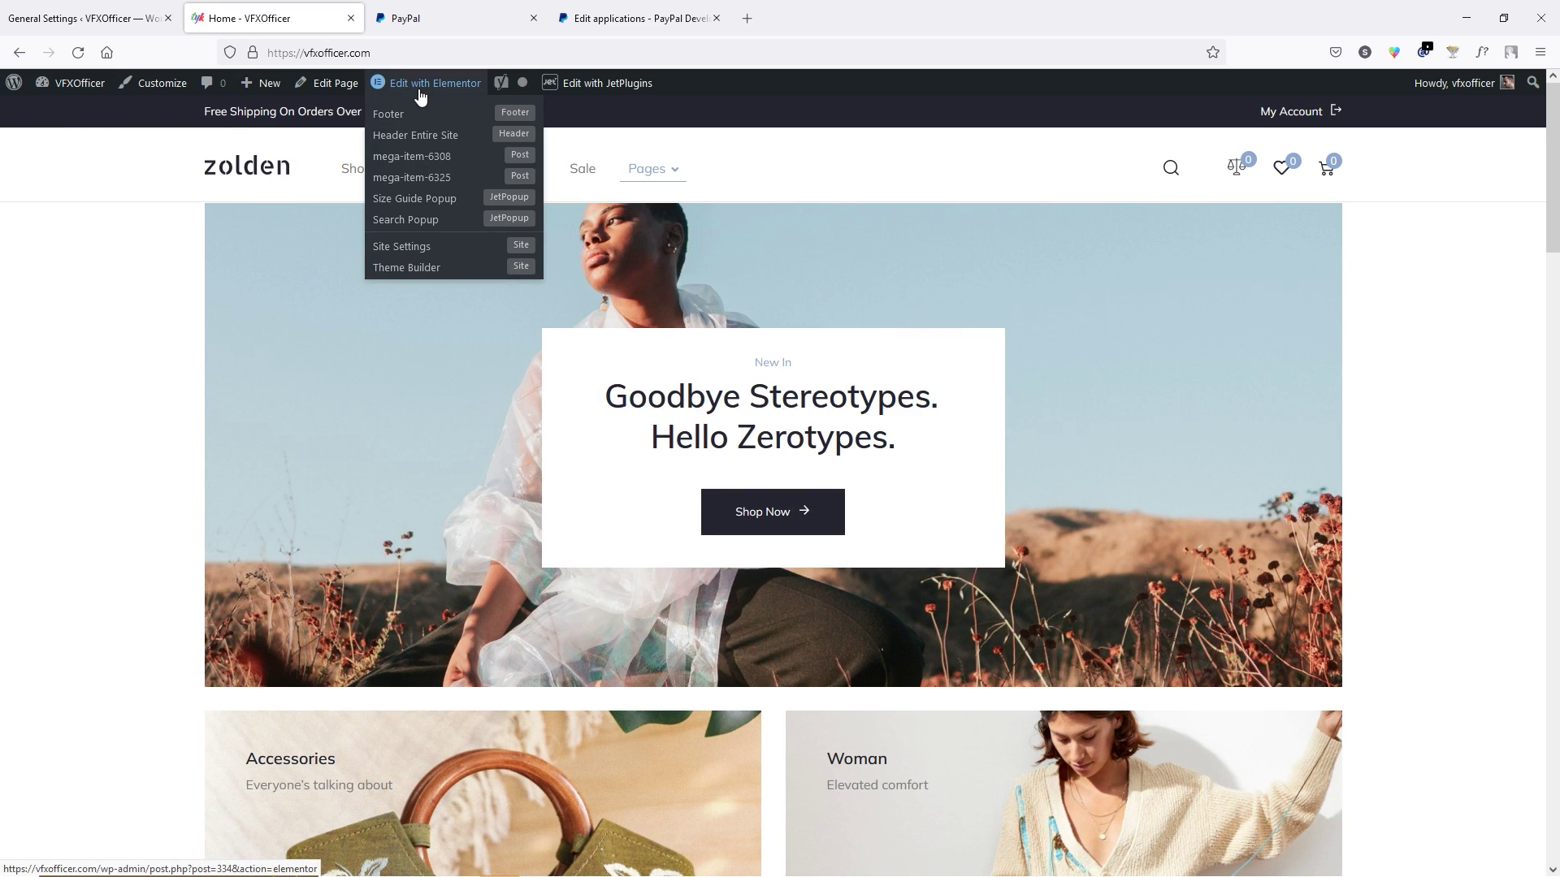
{"action": "left_click", "coordinate": [427, 88]}
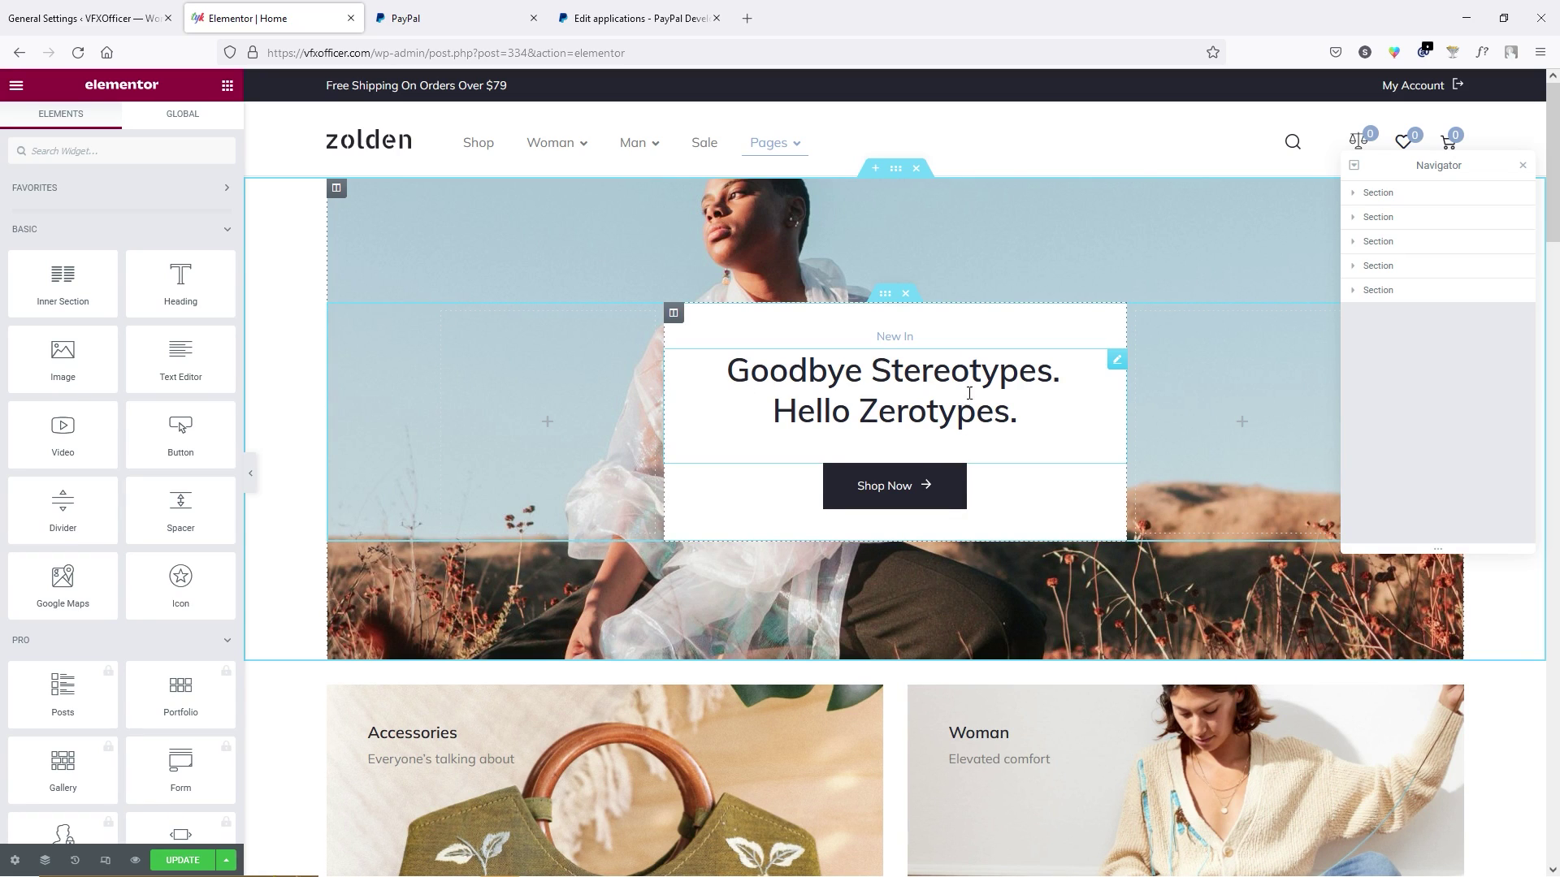
Select the hero headline's first-part text to replace it with 'Best Dropshipping Store'.
{"action": "left_click", "coordinate": [1026, 420]}
{"action": "left_click", "coordinate": [134, 224]}
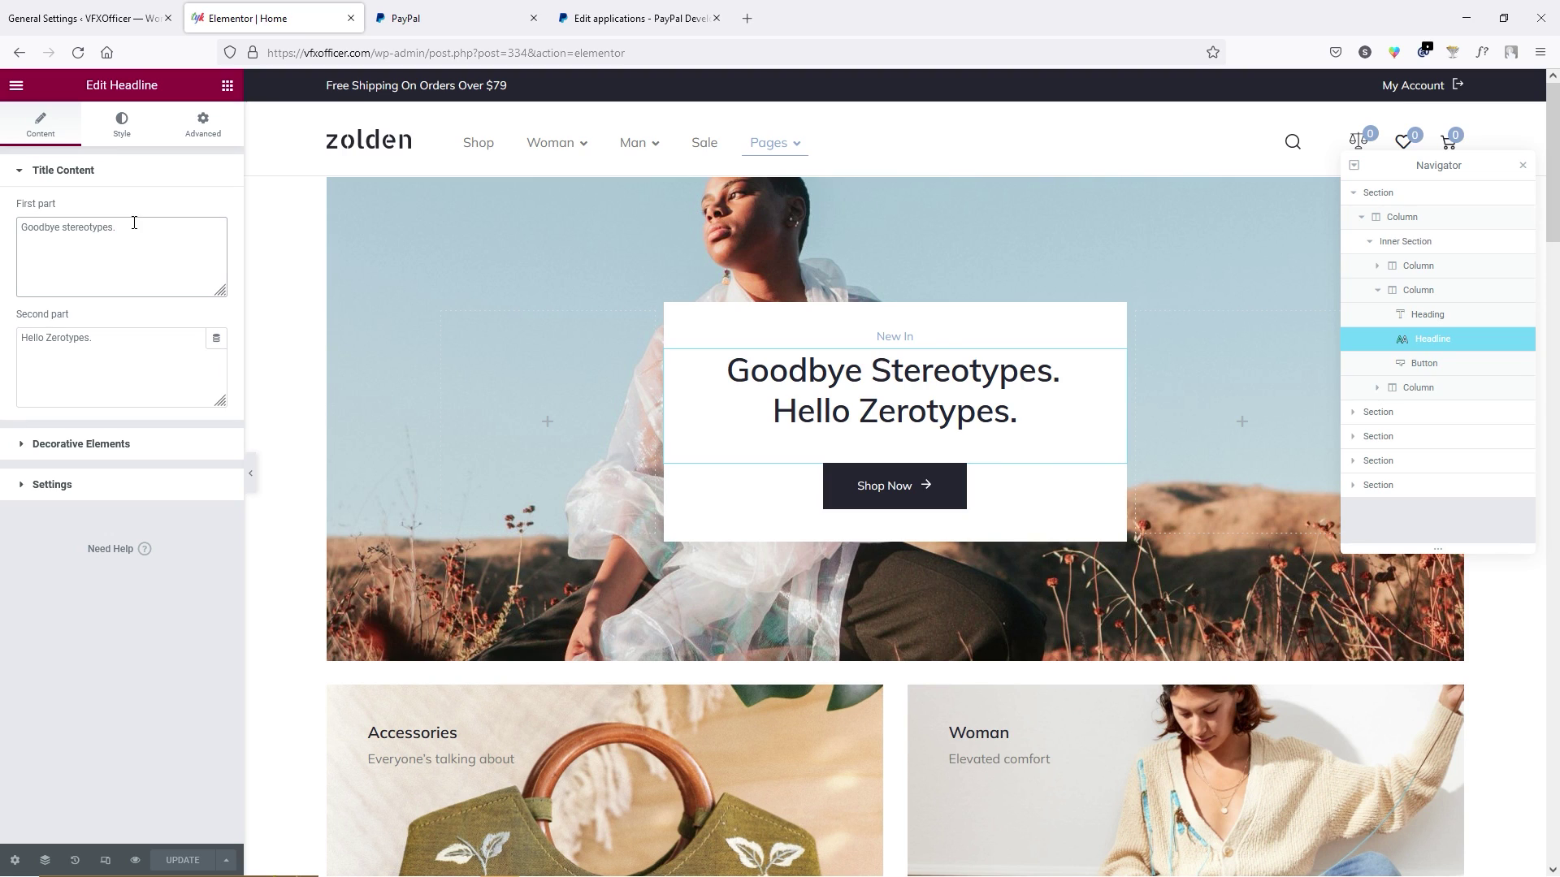
{"action": "left_click_drag", "start_coordinate": [117, 228], "coordinate": [25, 225]}
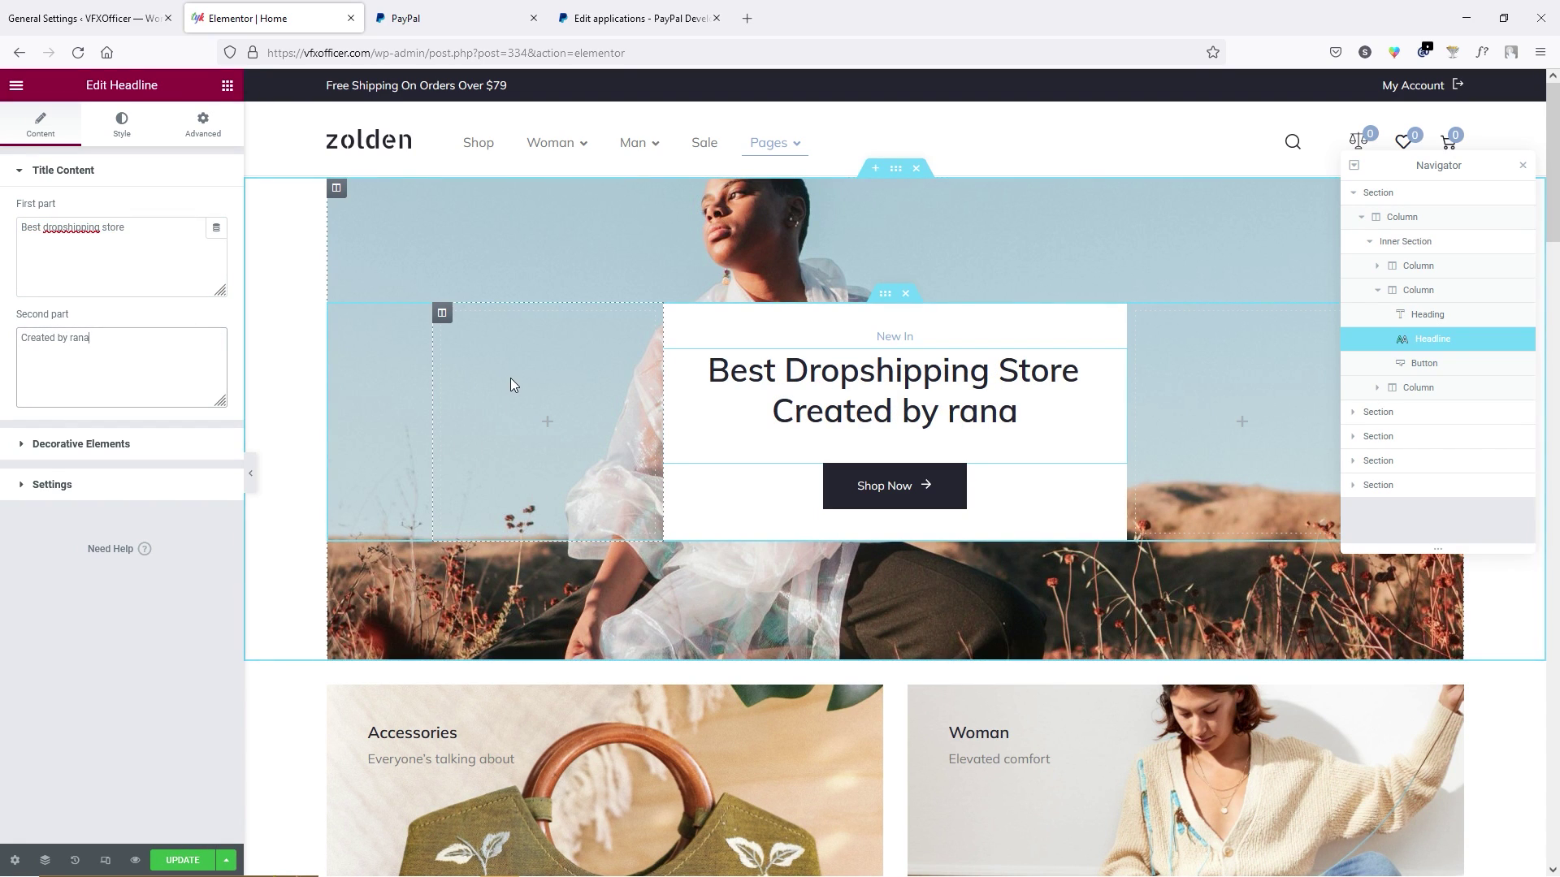
{"action": "scroll", "coordinate": [510, 378], "scroll_direction": "down", "scroll_amount": 5}
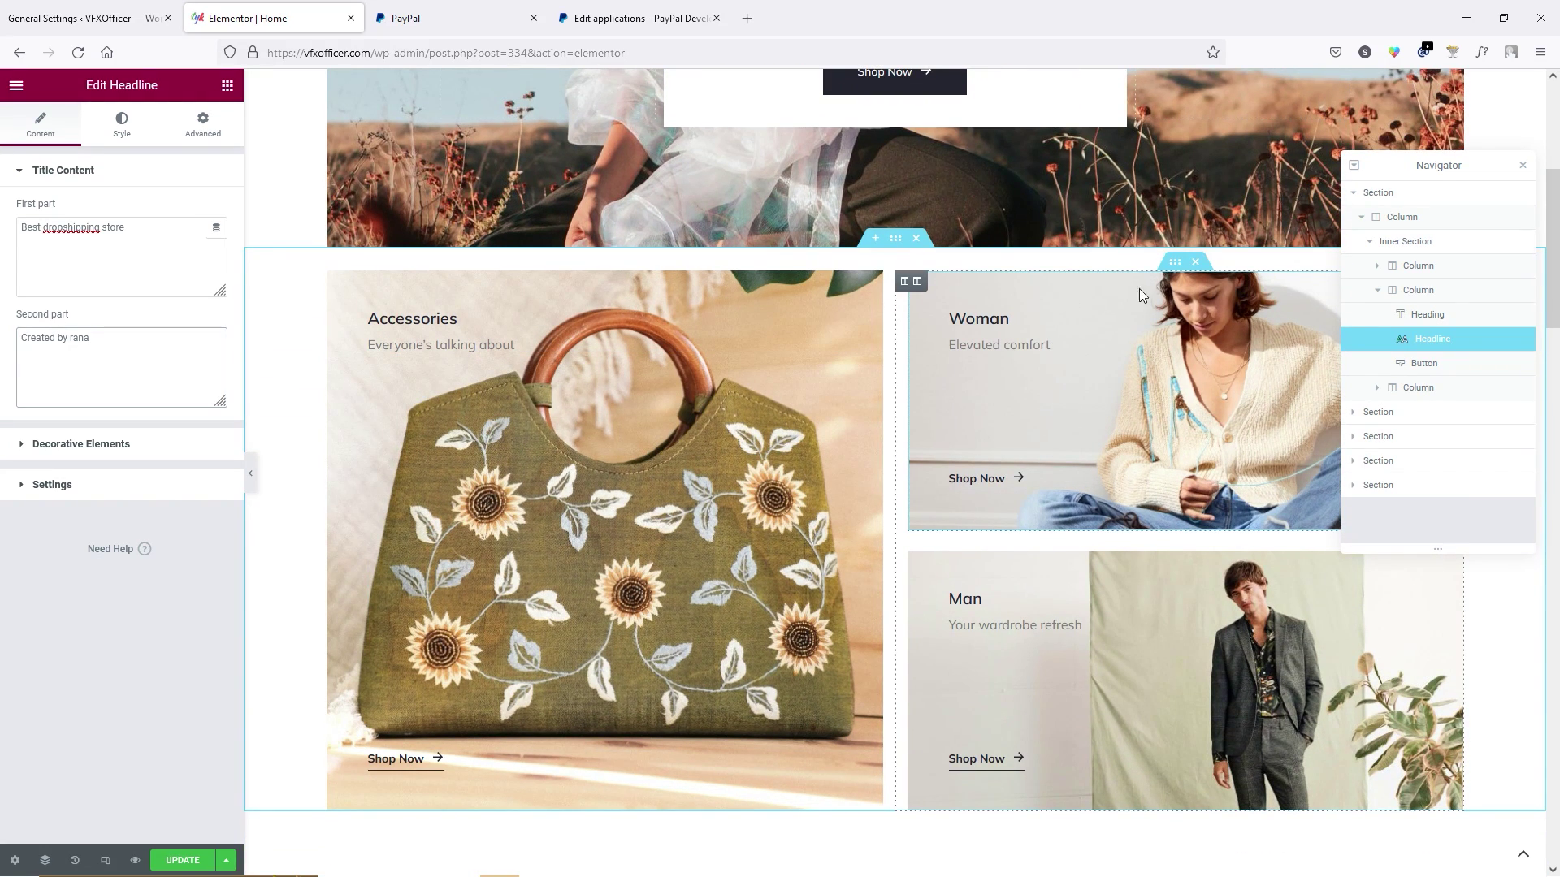
Set the Woman column's background to the woman in grey cardigan photo.
{"action": "left_click", "coordinate": [919, 282]}
{"action": "left_click", "coordinate": [122, 126]}
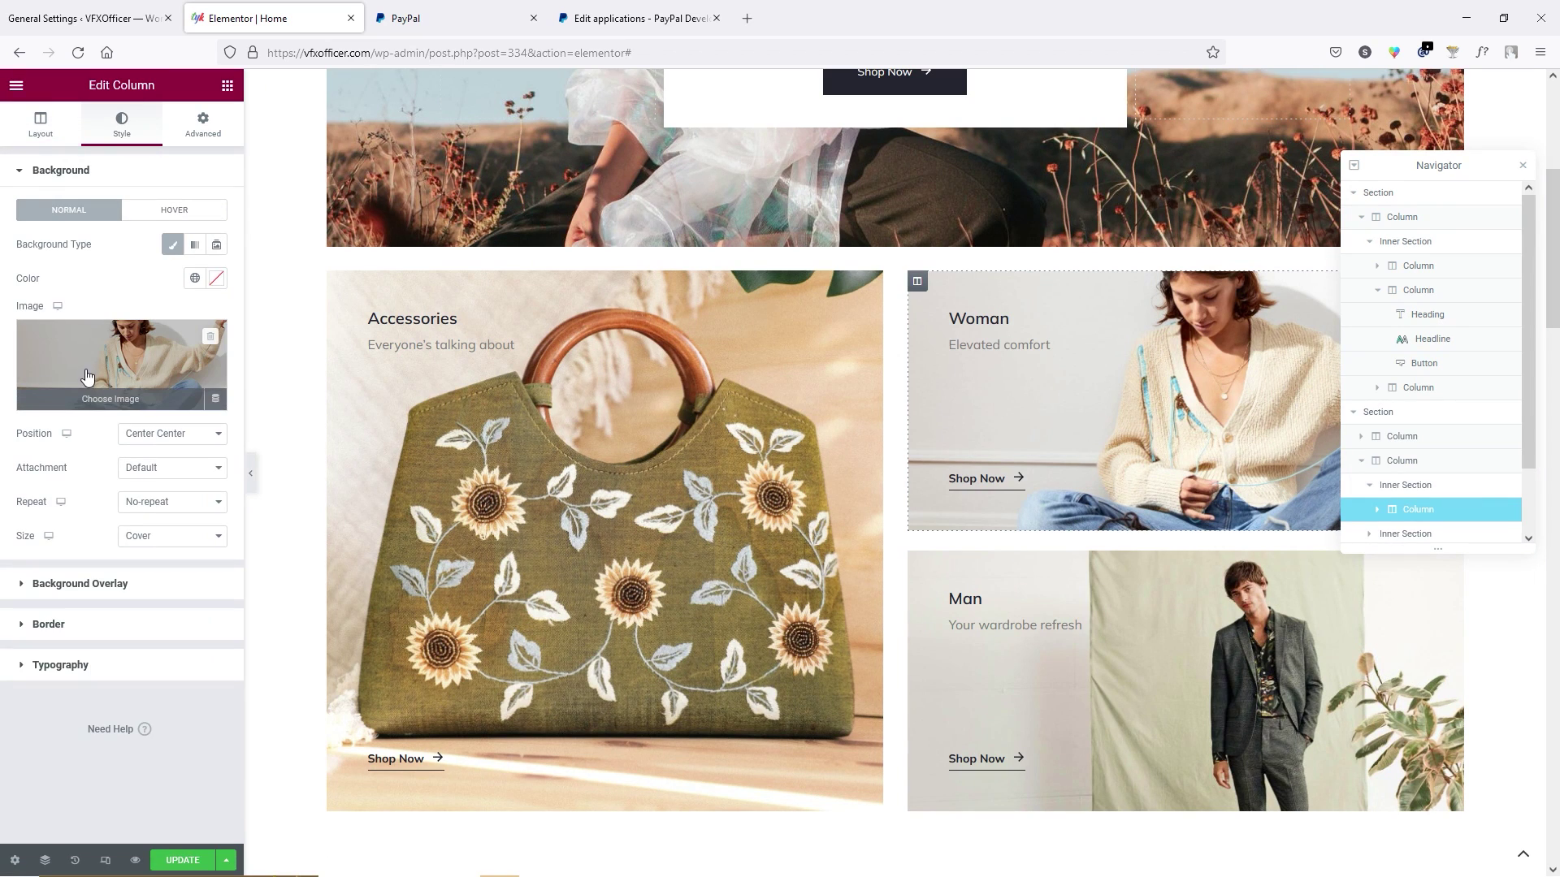
{"action": "left_click", "coordinate": [112, 400]}
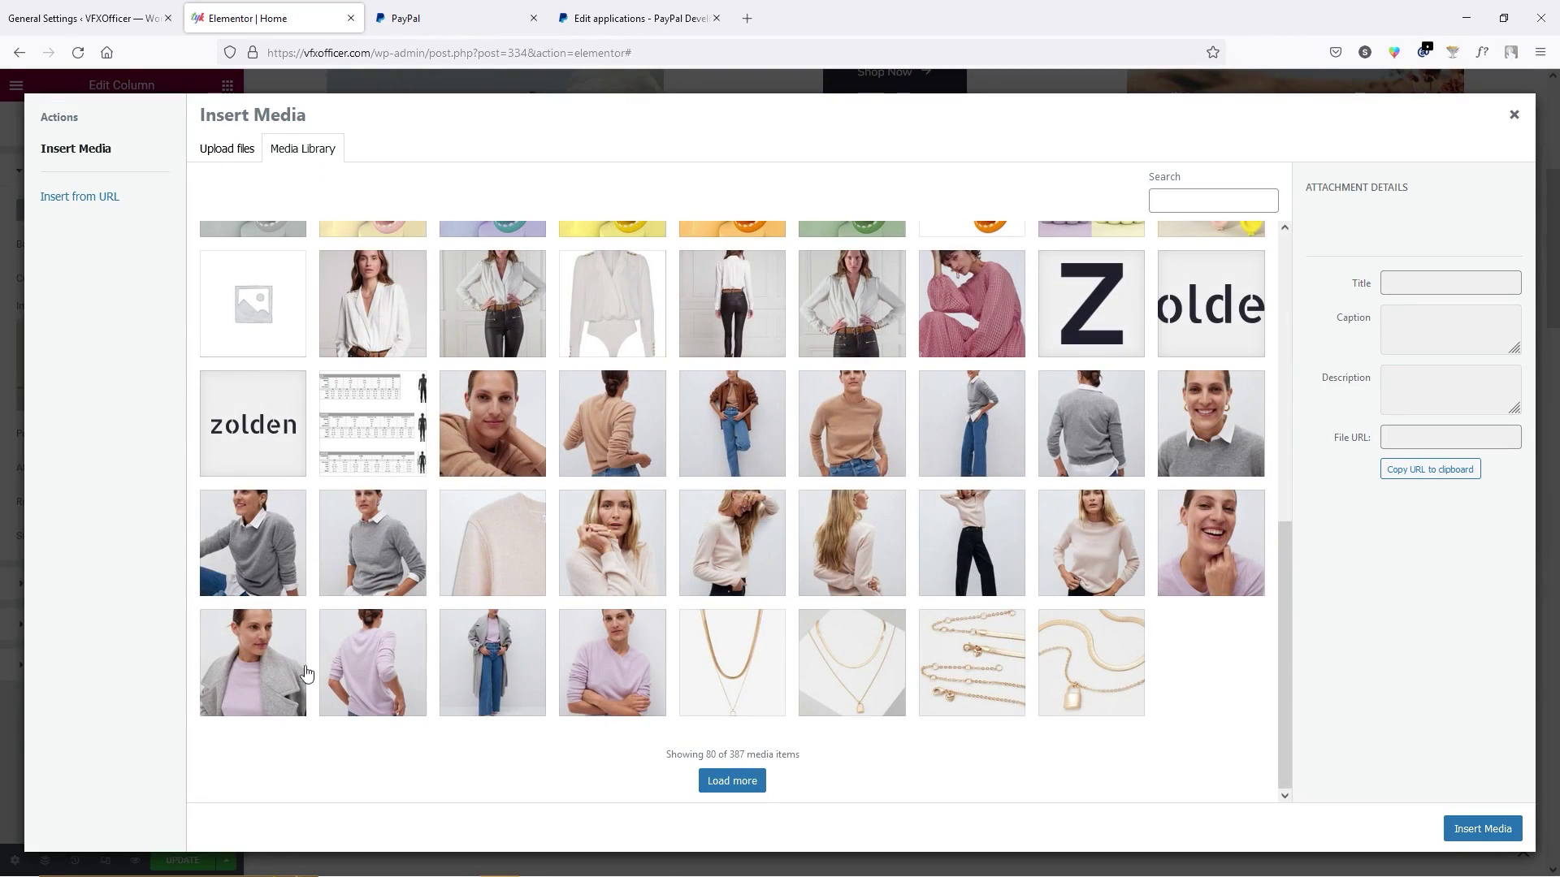
{"action": "left_click", "coordinate": [280, 668]}
{"action": "left_click", "coordinate": [1481, 830]}
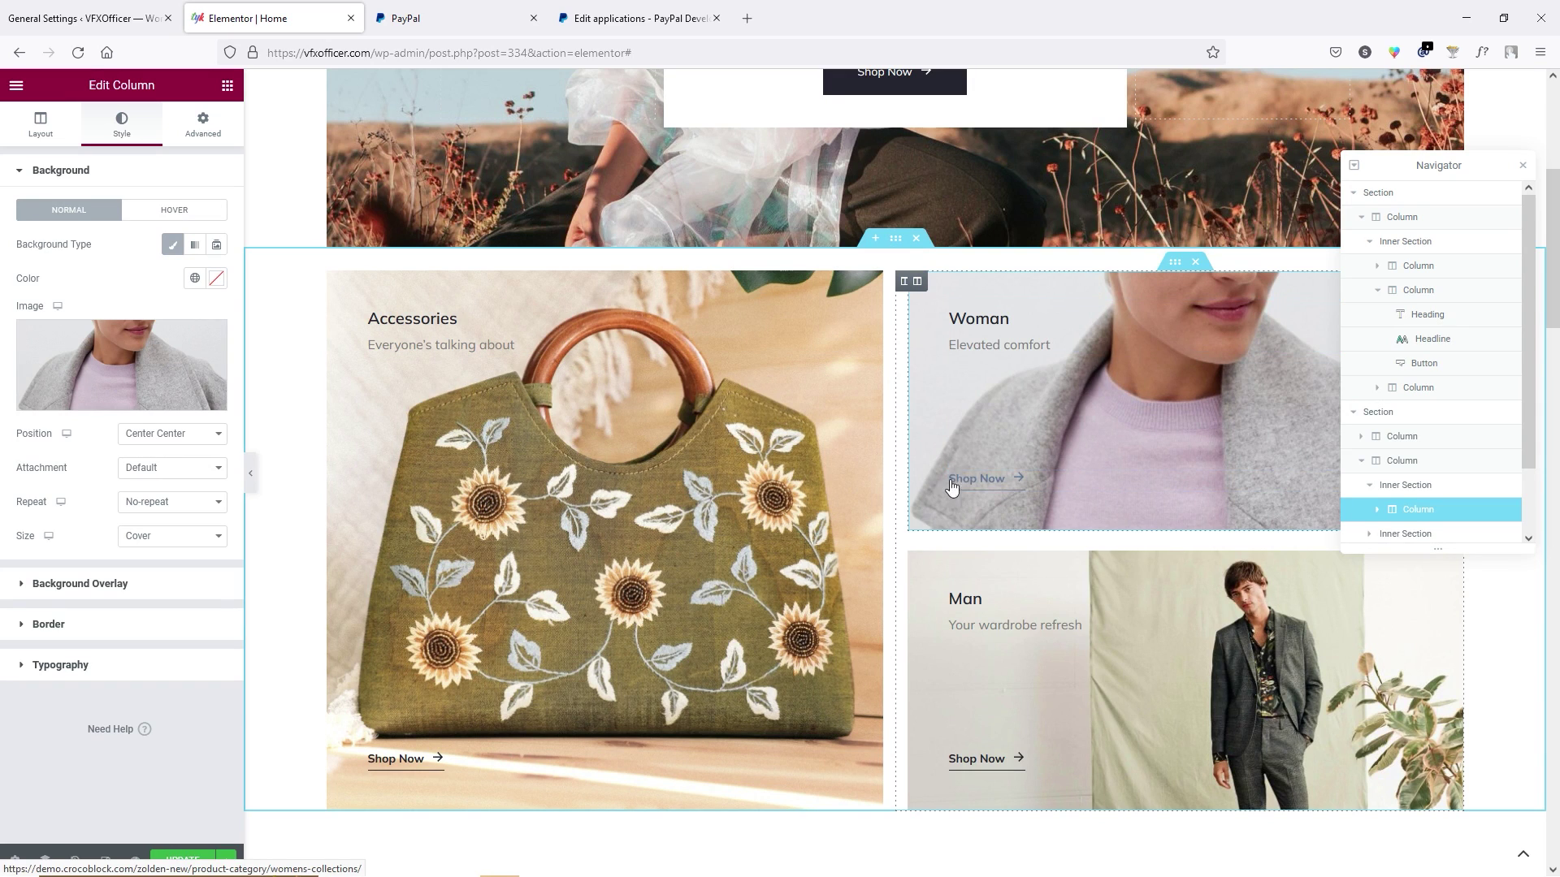
Relabel the Woman banner's button from 'Shop Now' to 'Buy now' and review its settings.
{"action": "left_click", "coordinate": [985, 485]}
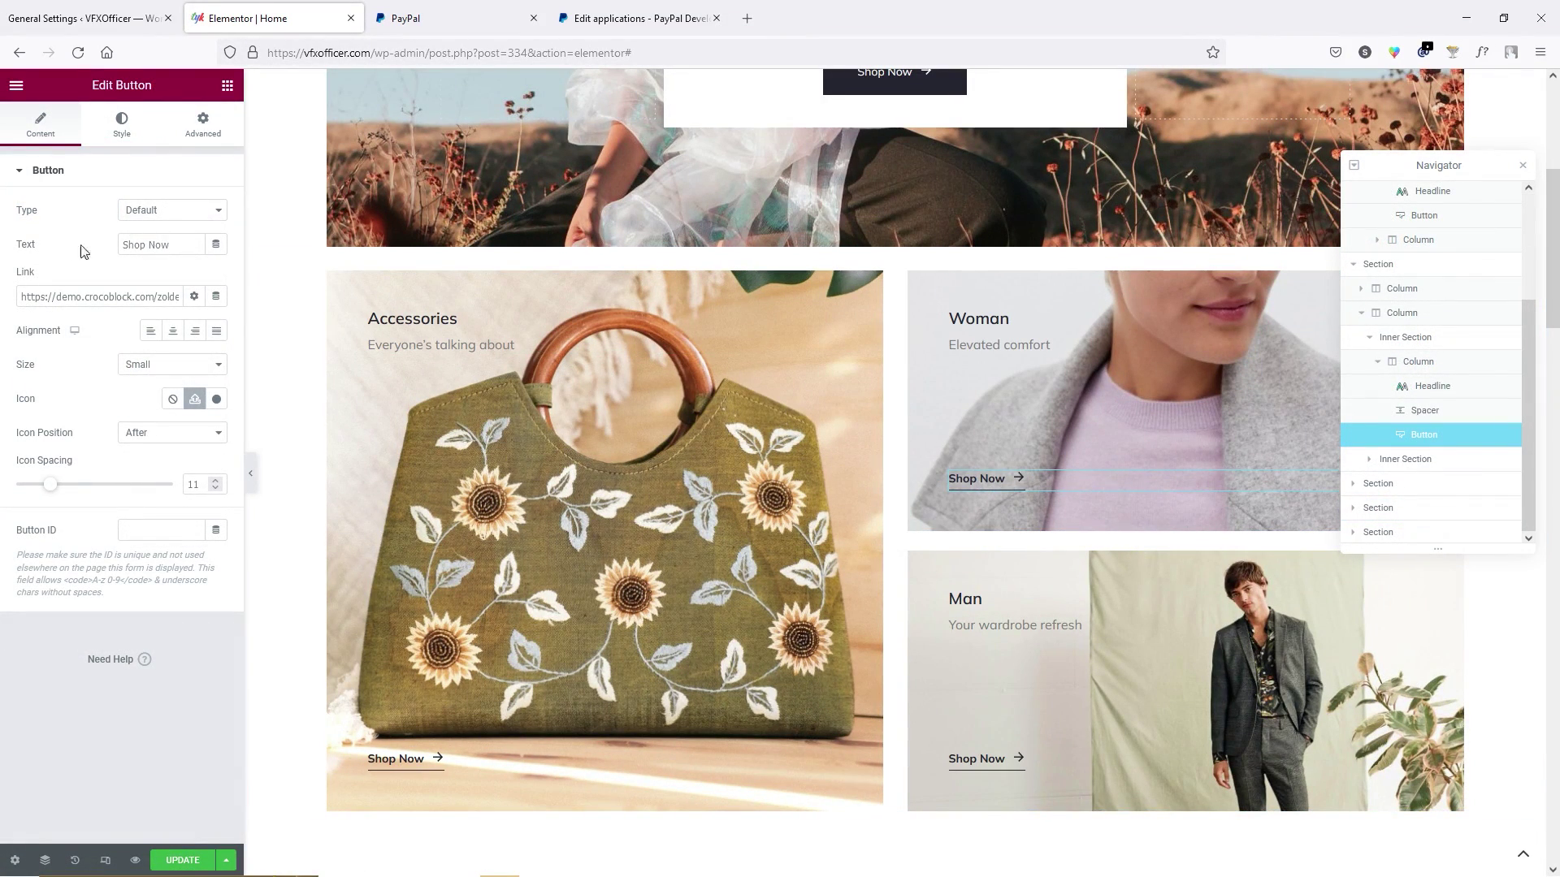
{"action": "left_click_drag", "start_coordinate": [187, 243], "coordinate": [115, 242]}
{"action": "type", "text": "Buy now"}
{"action": "left_click", "coordinate": [140, 294]}
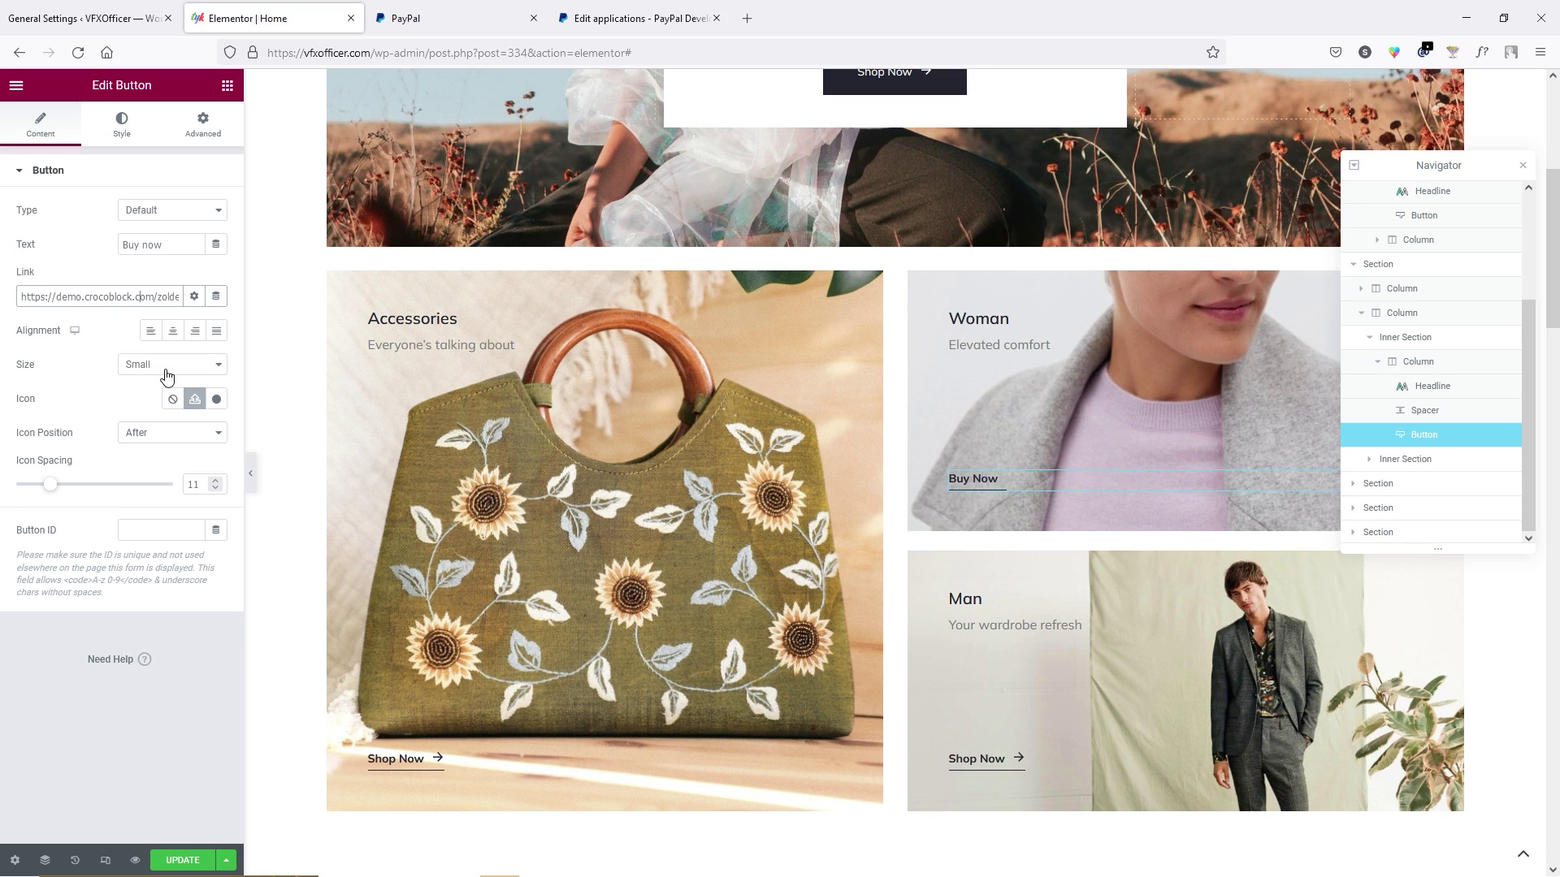
{"action": "left_click", "coordinate": [125, 130]}
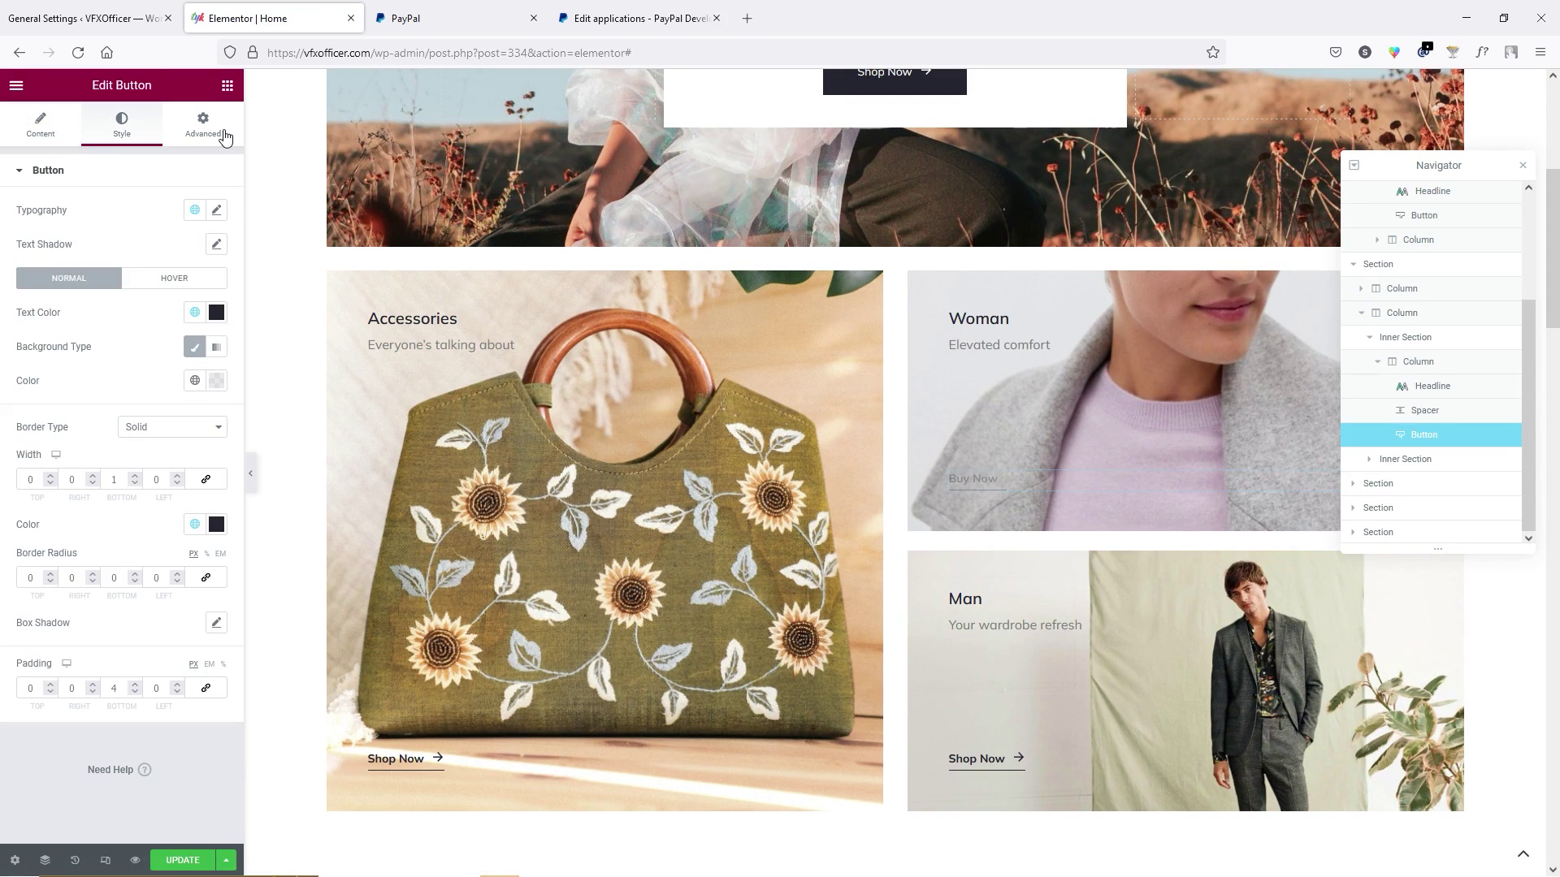
{"action": "left_click", "coordinate": [214, 136]}
{"action": "left_click", "coordinate": [40, 134]}
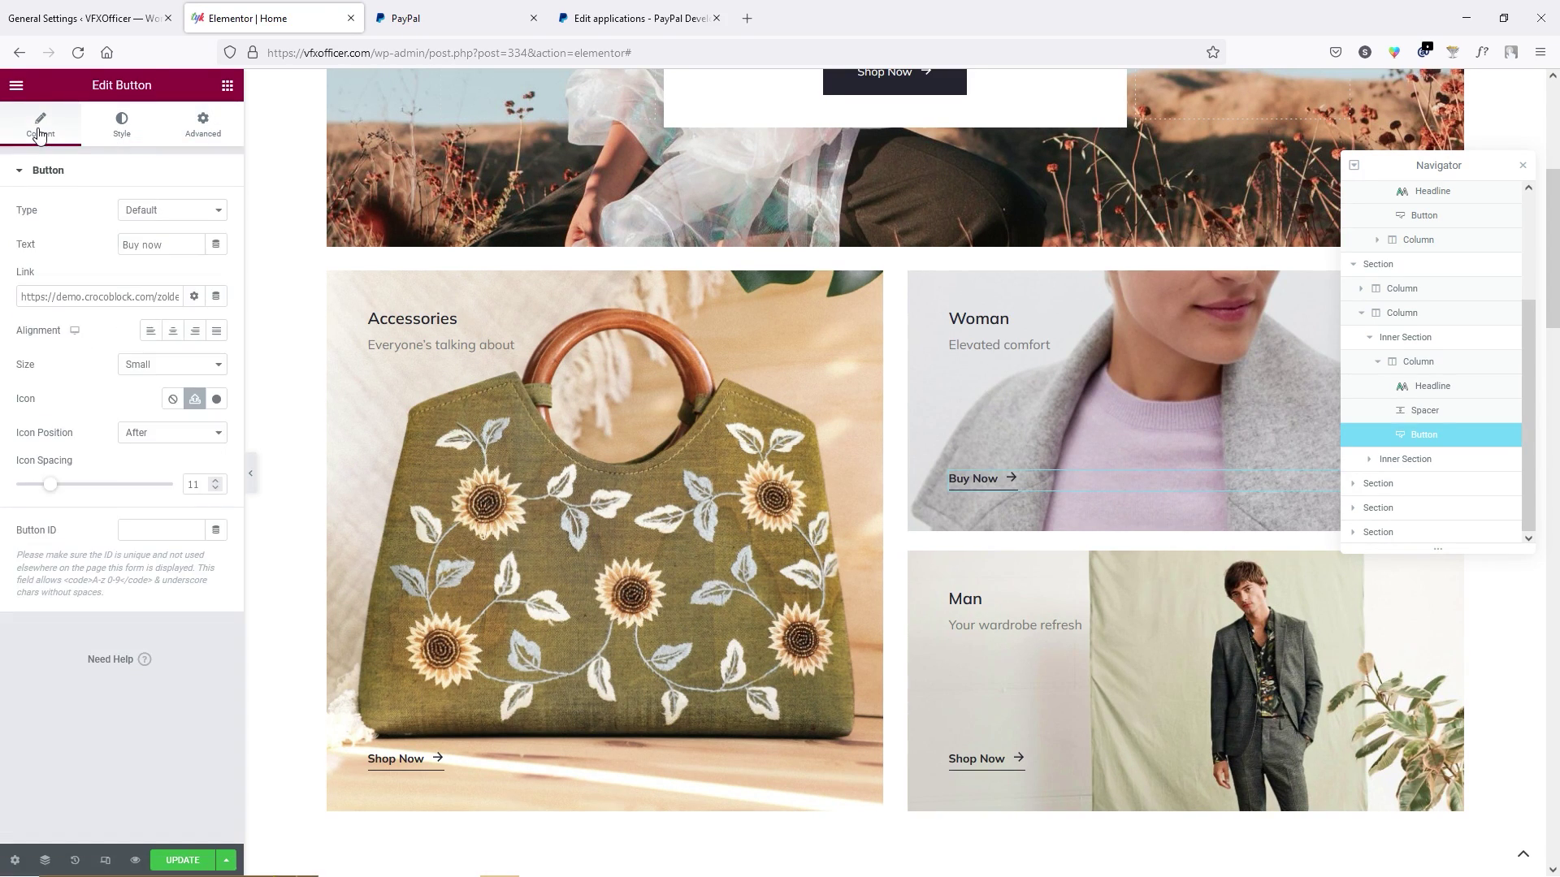
{"action": "scroll", "coordinate": [924, 574], "scroll_direction": "down", "scroll_amount": 3}
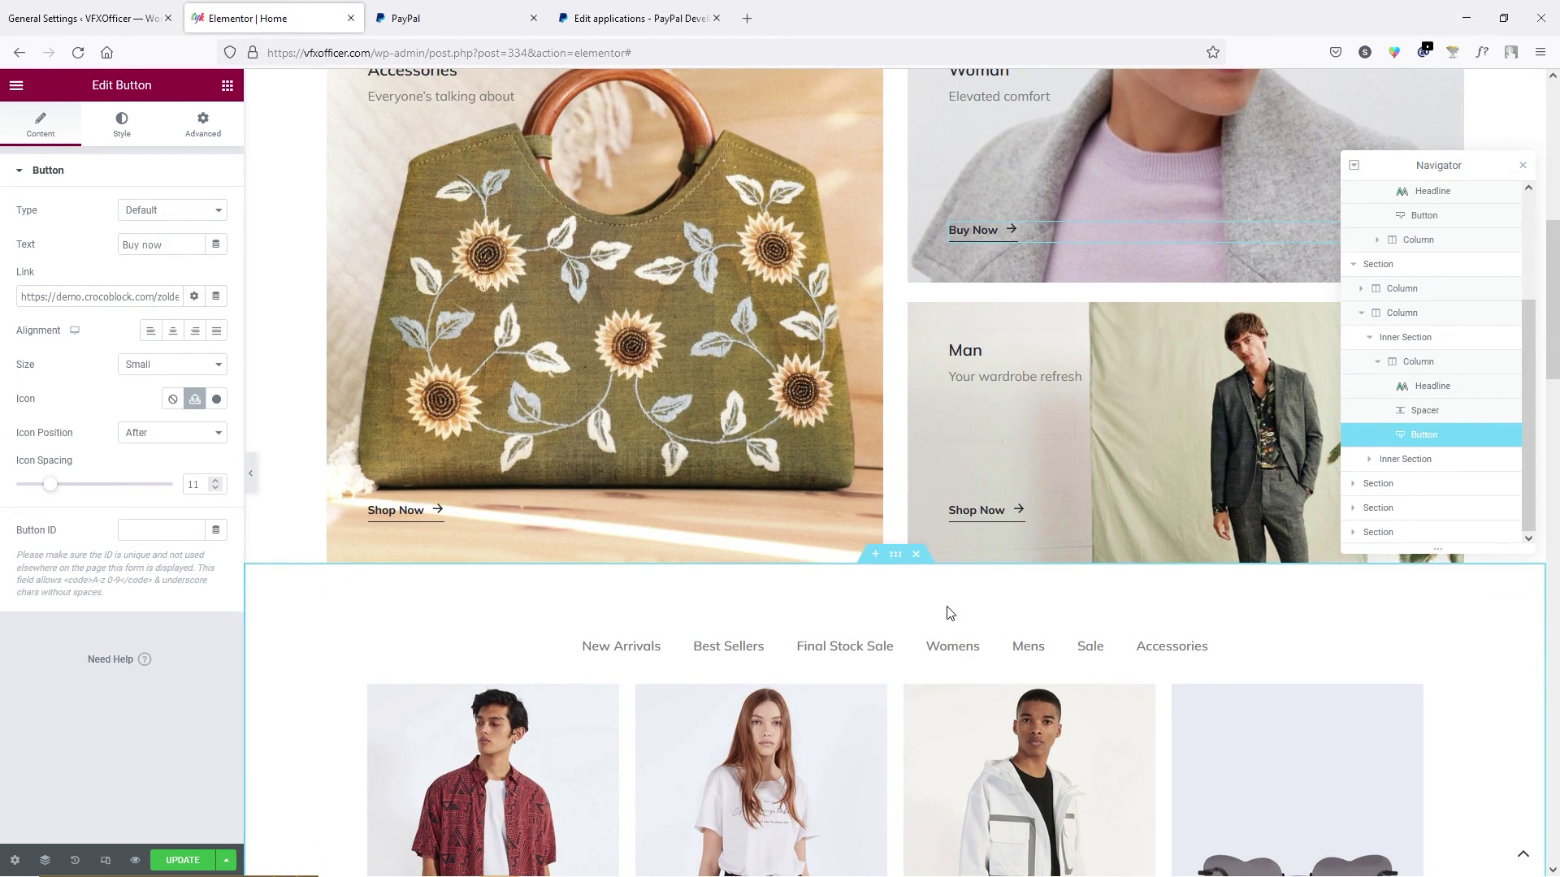
{"action": "scroll", "coordinate": [996, 616], "scroll_direction": "down", "scroll_amount": 4}
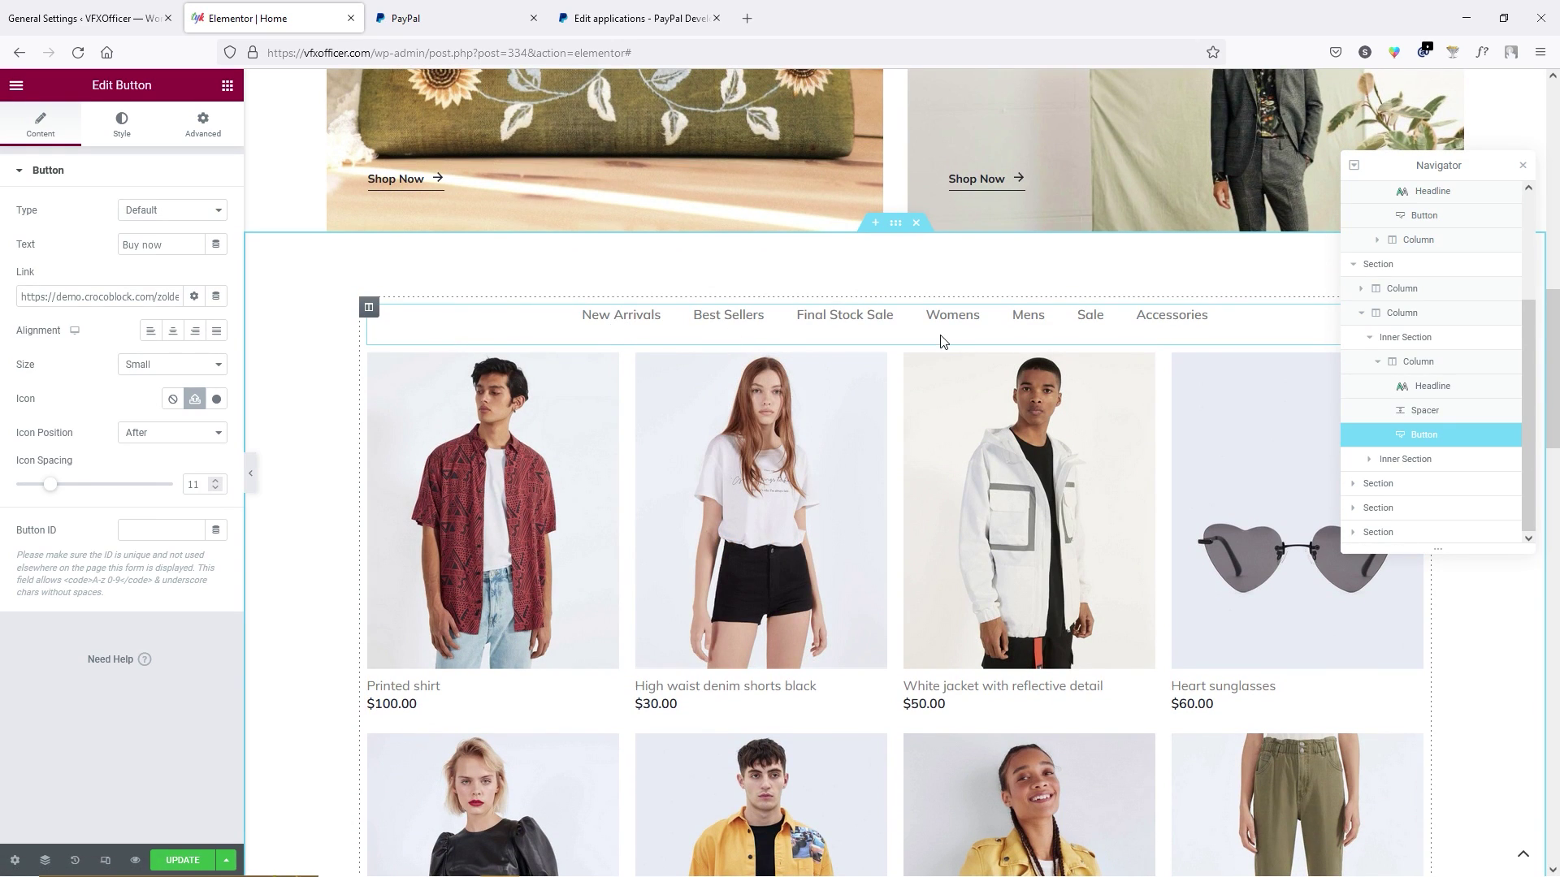
{"action": "scroll", "coordinate": [544, 366], "scroll_direction": "down", "scroll_amount": 9}
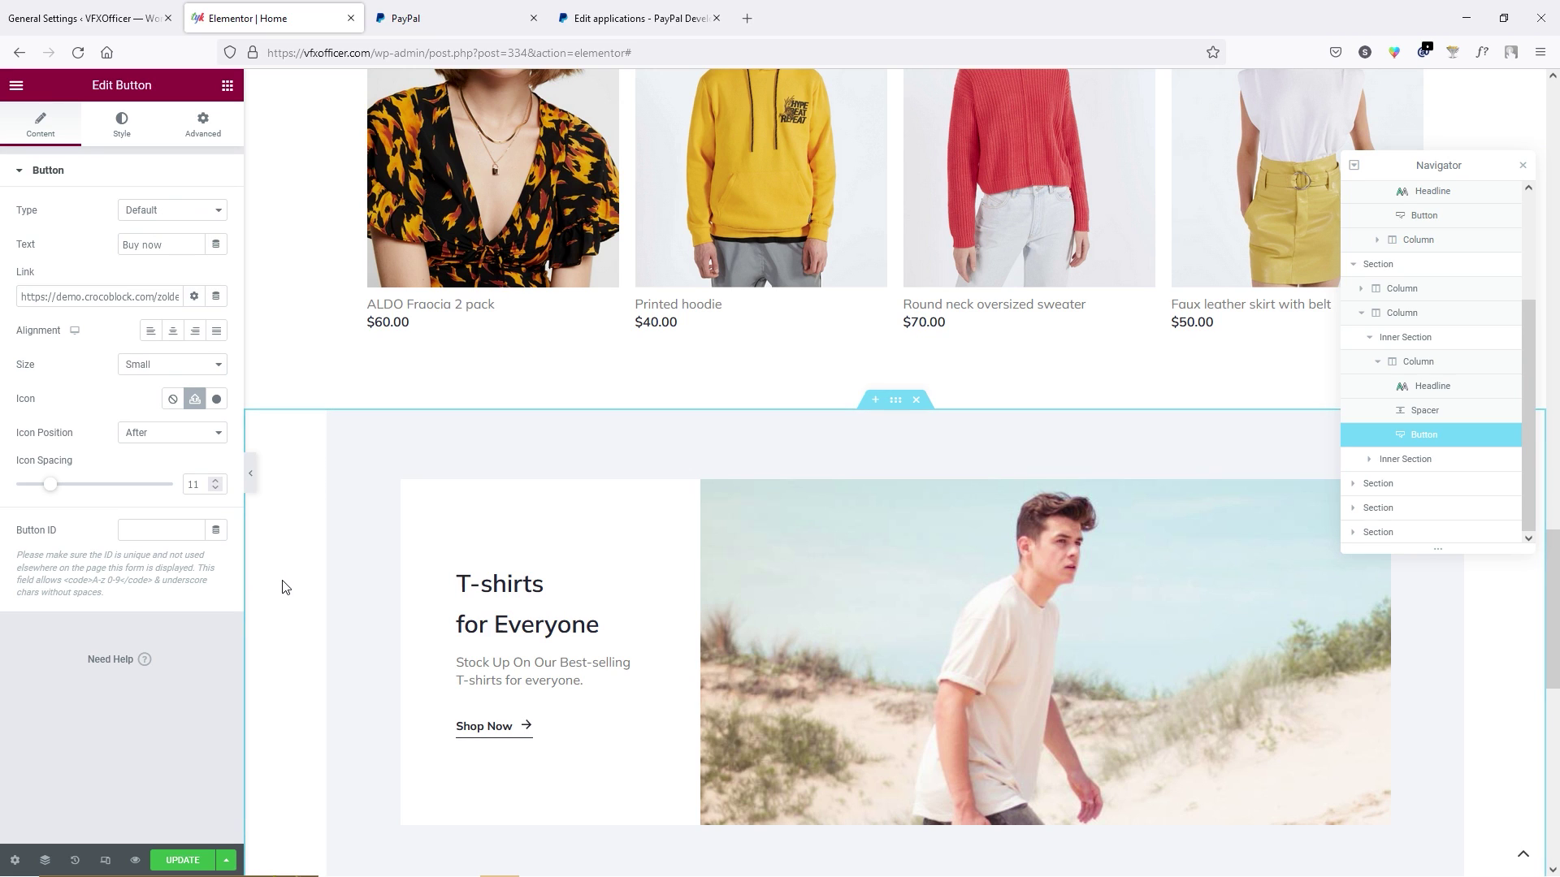
Save the homepage changes, close the PayPal tabs, and exit Elementor to WordPress admin.
{"action": "left_click", "coordinate": [188, 864]}
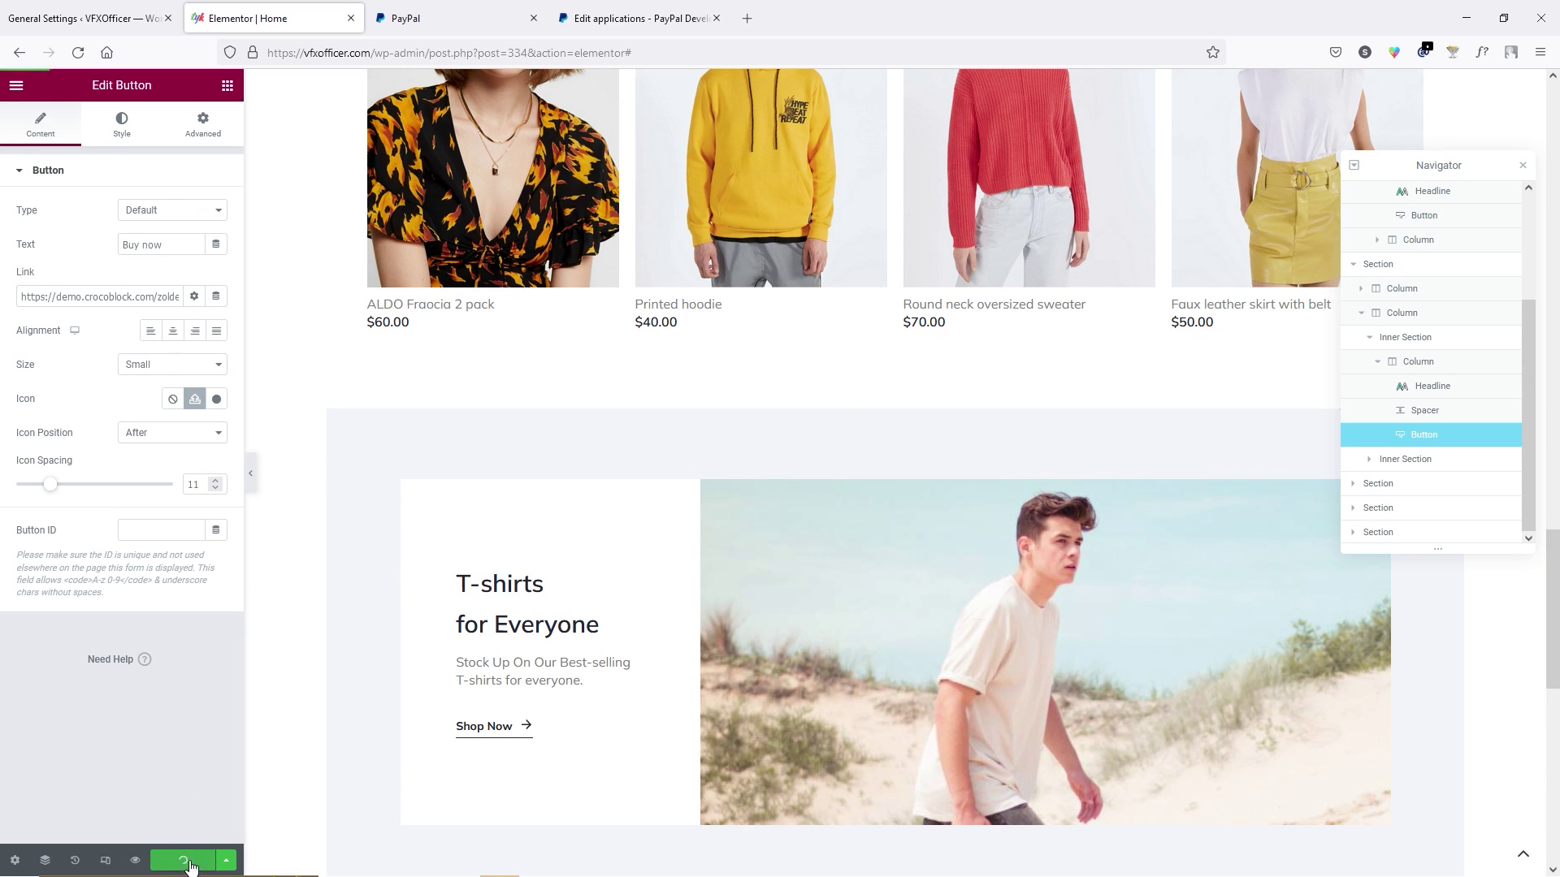
{"action": "left_click", "coordinate": [716, 18]}
{"action": "left_click", "coordinate": [716, 18]}
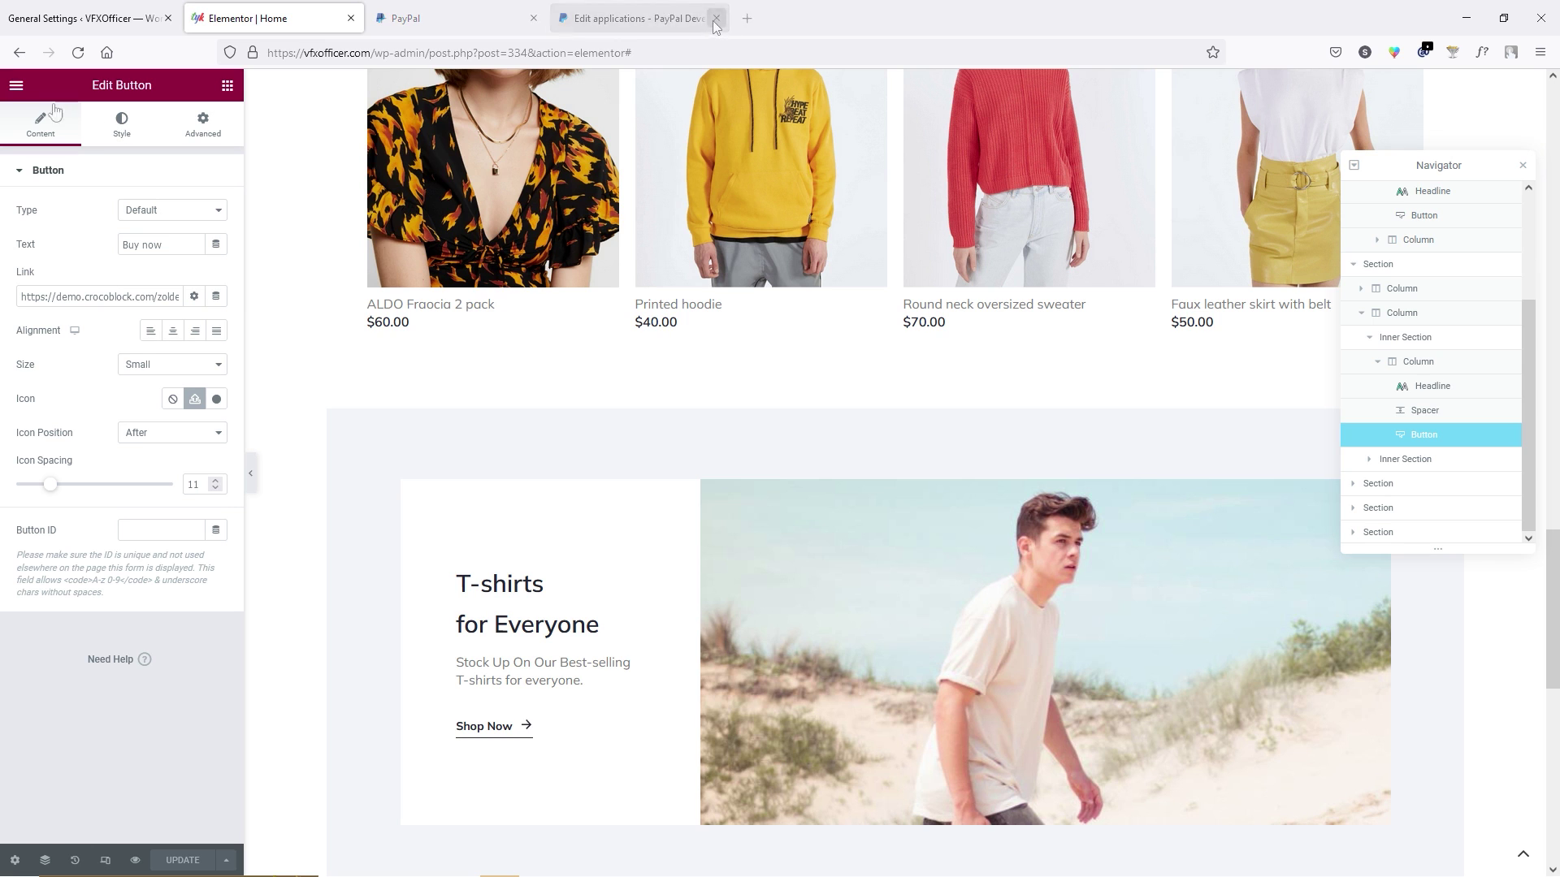
{"action": "left_click", "coordinate": [16, 86]}
{"action": "left_click", "coordinate": [116, 483]}
{"action": "left_click", "coordinate": [889, 272]}
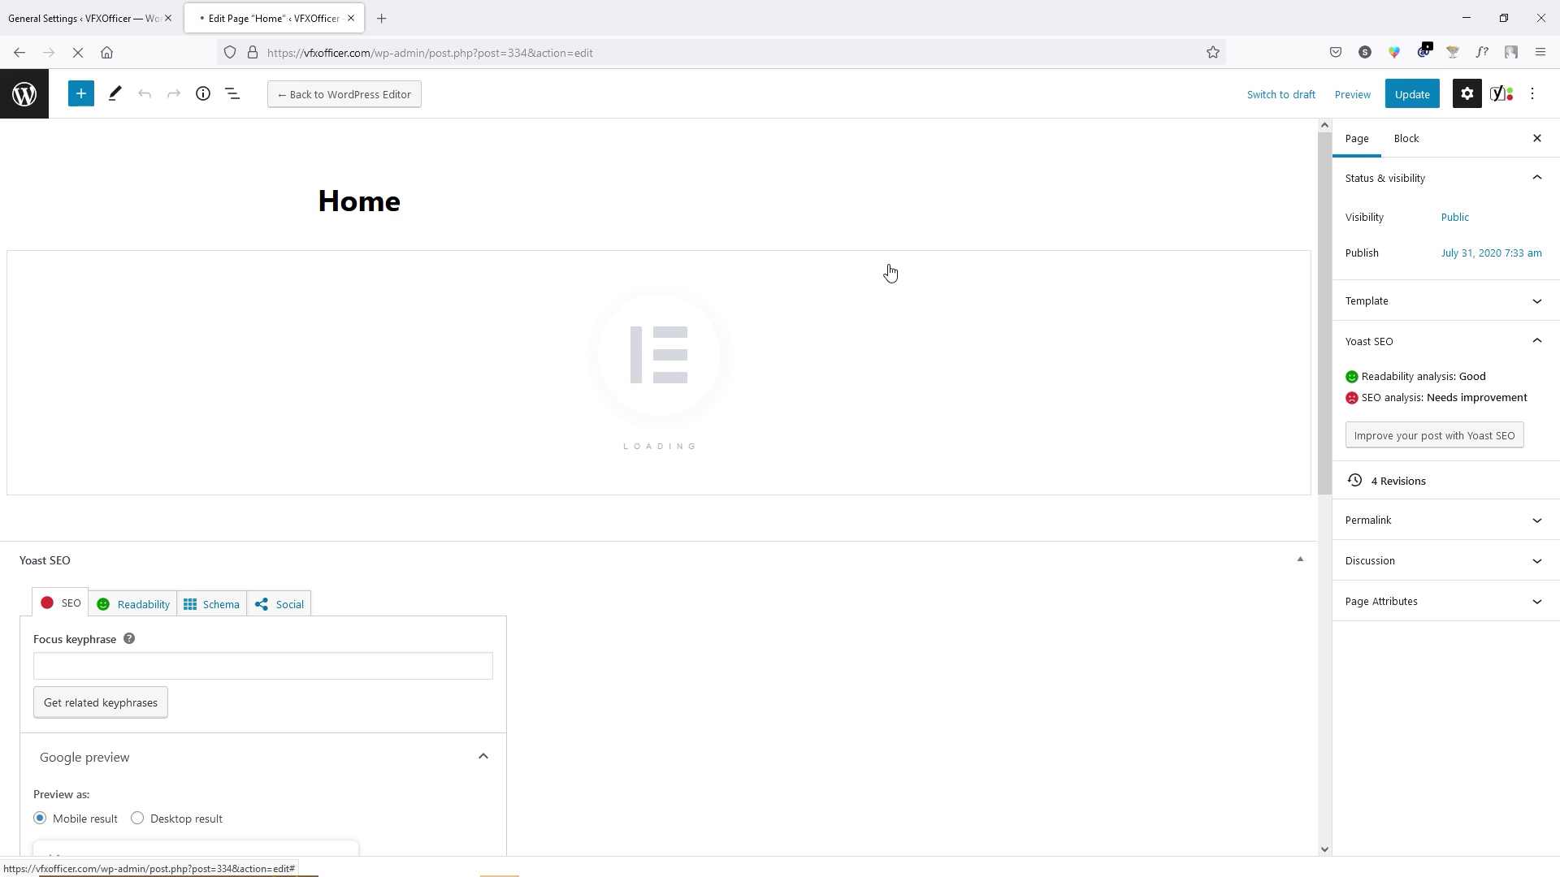
{"action": "left_click", "coordinate": [24, 93]}
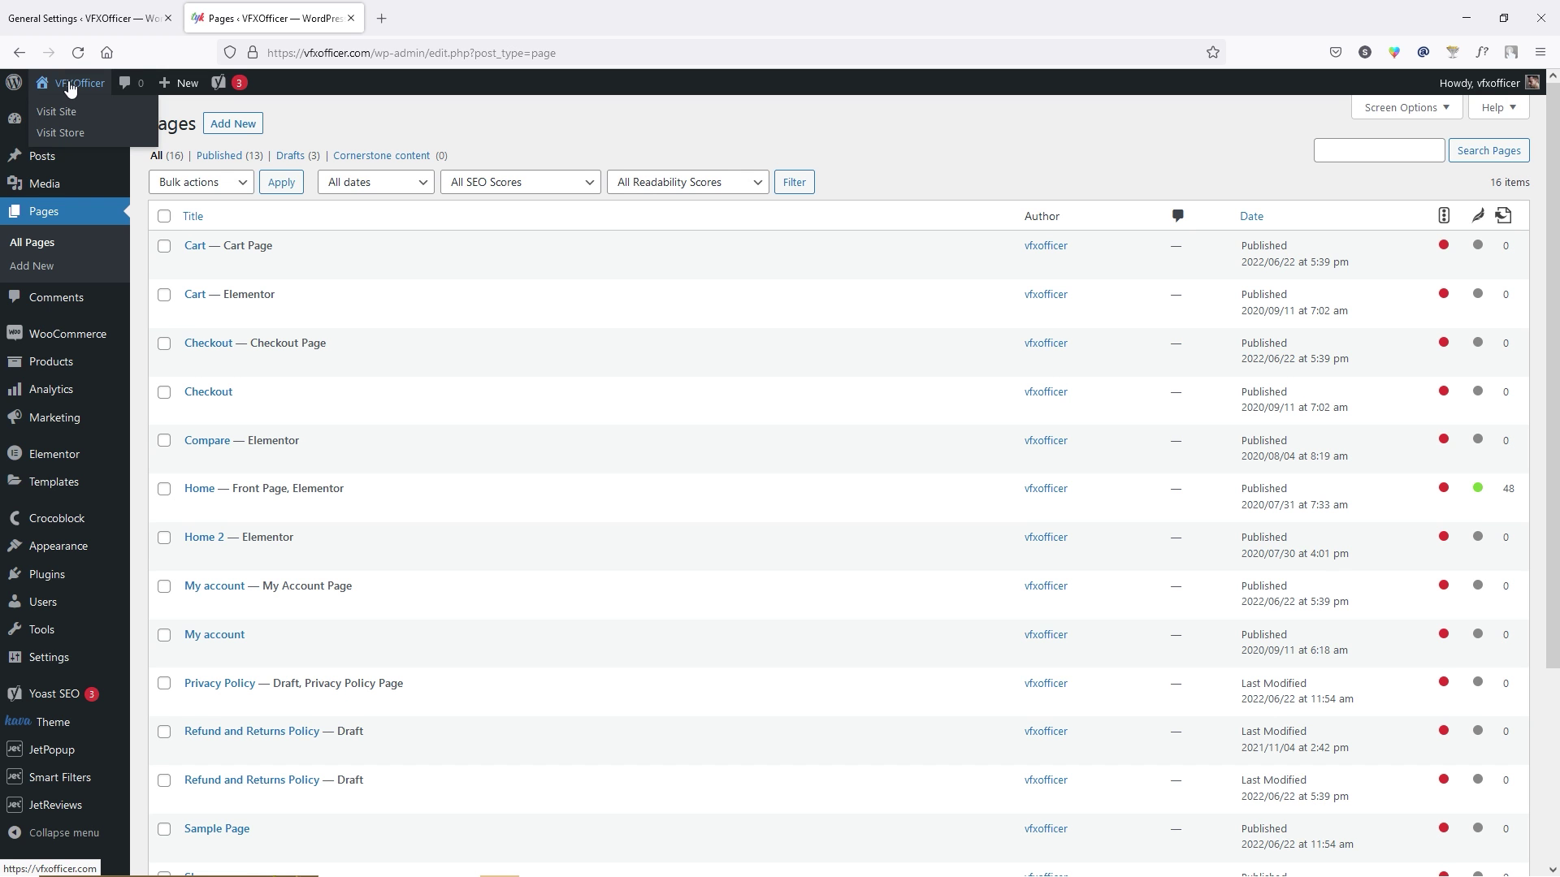
Open the live storefront in a new tab and edit the Header Entire Site template's mega menu.
{"action": "right_click", "coordinate": [61, 113]}
{"action": "left_click", "coordinate": [122, 126]}
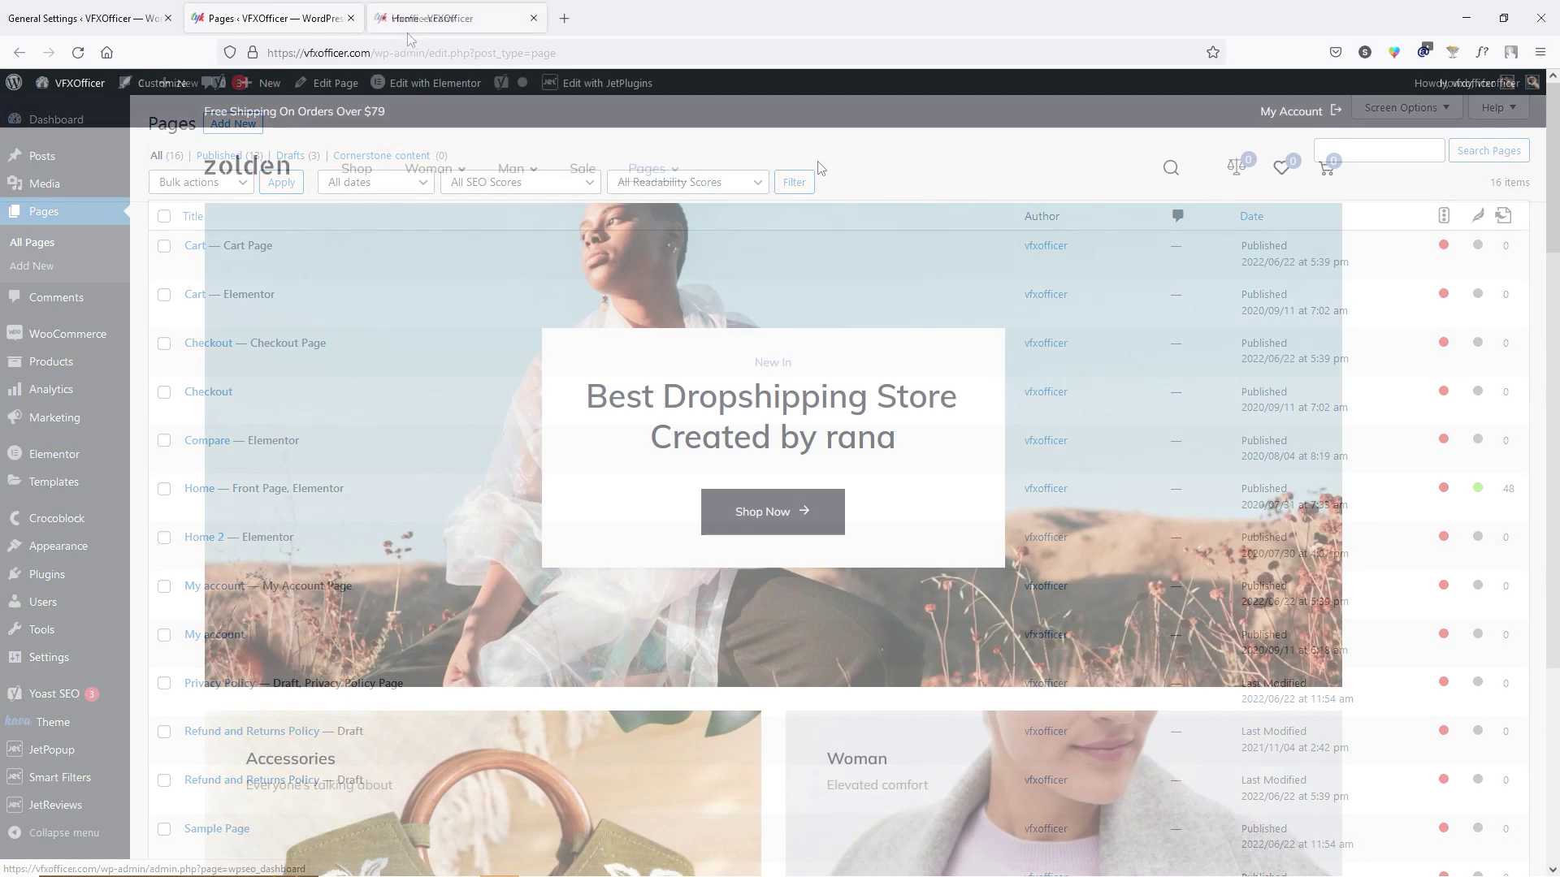
{"action": "mouse_move", "coordinate": [596, 81]}
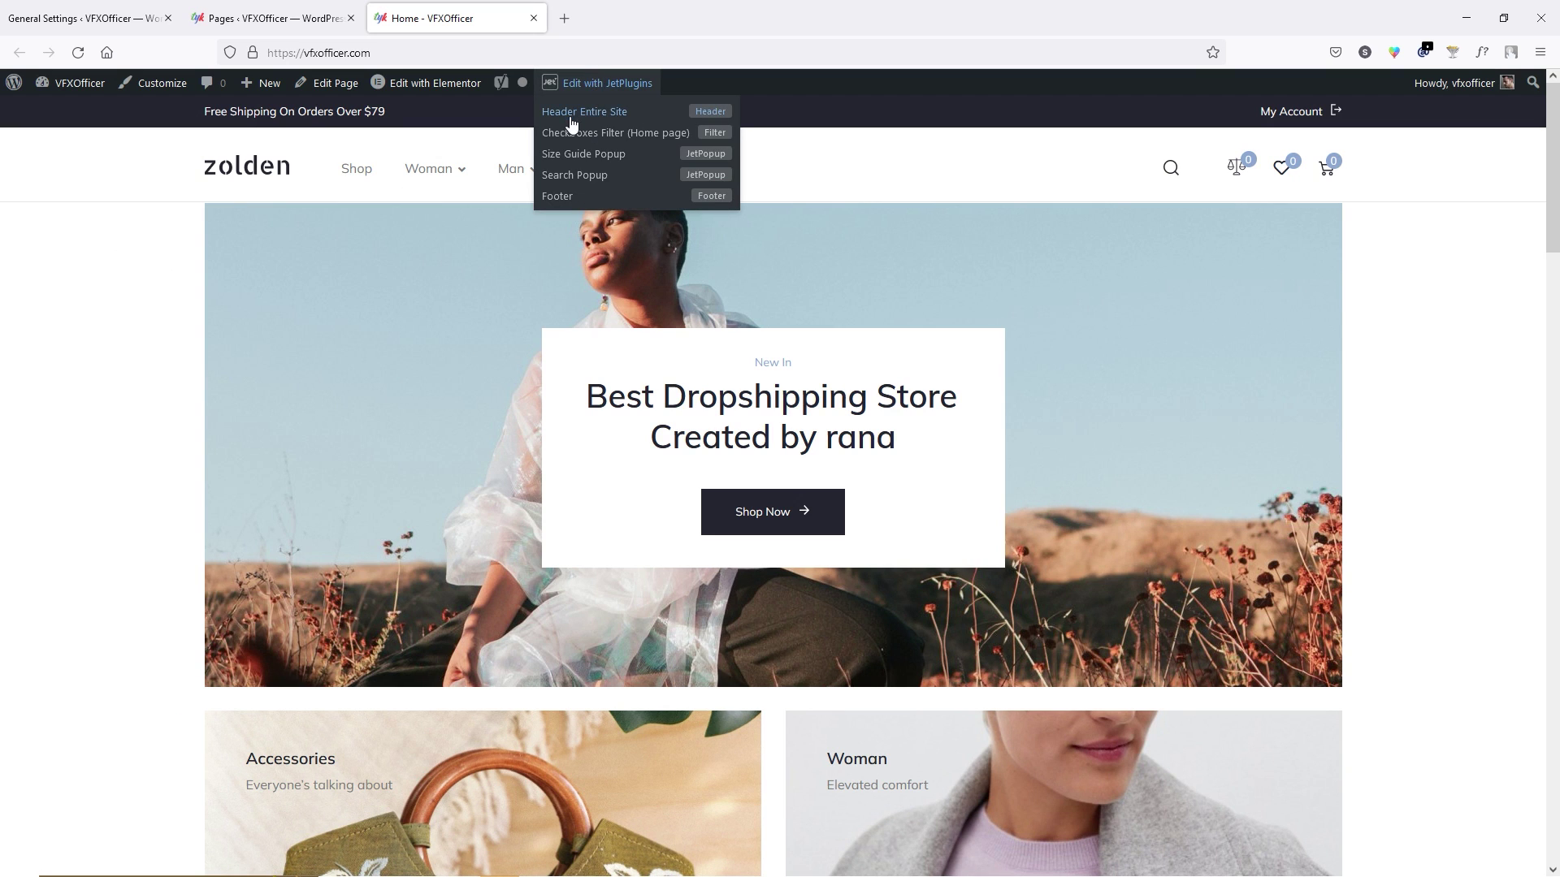
{"action": "left_click", "coordinate": [612, 116]}
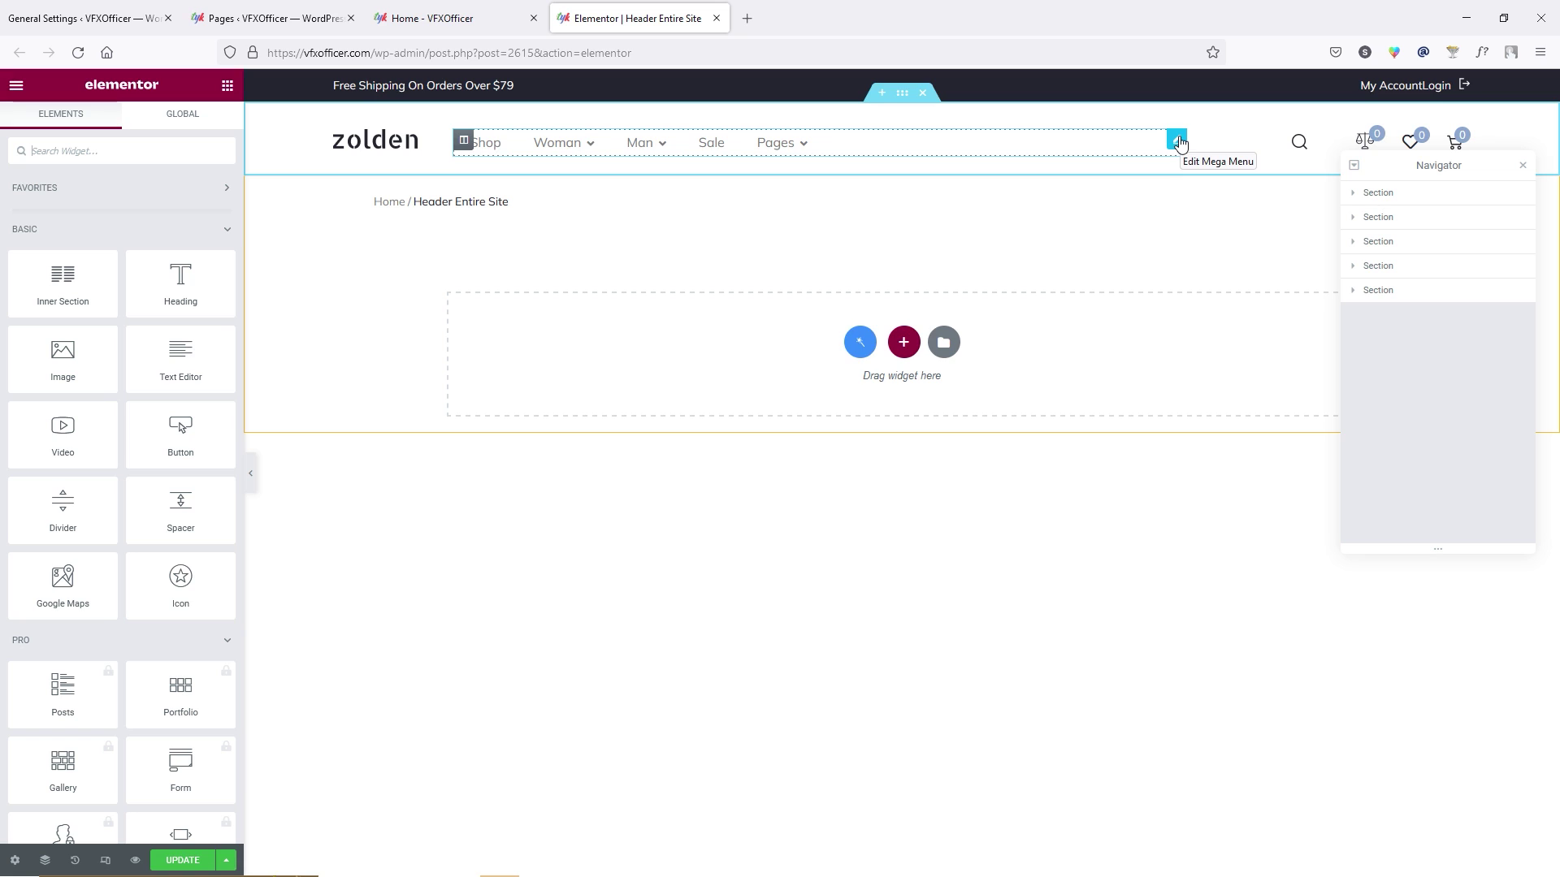
{"action": "left_click", "coordinate": [1178, 143]}
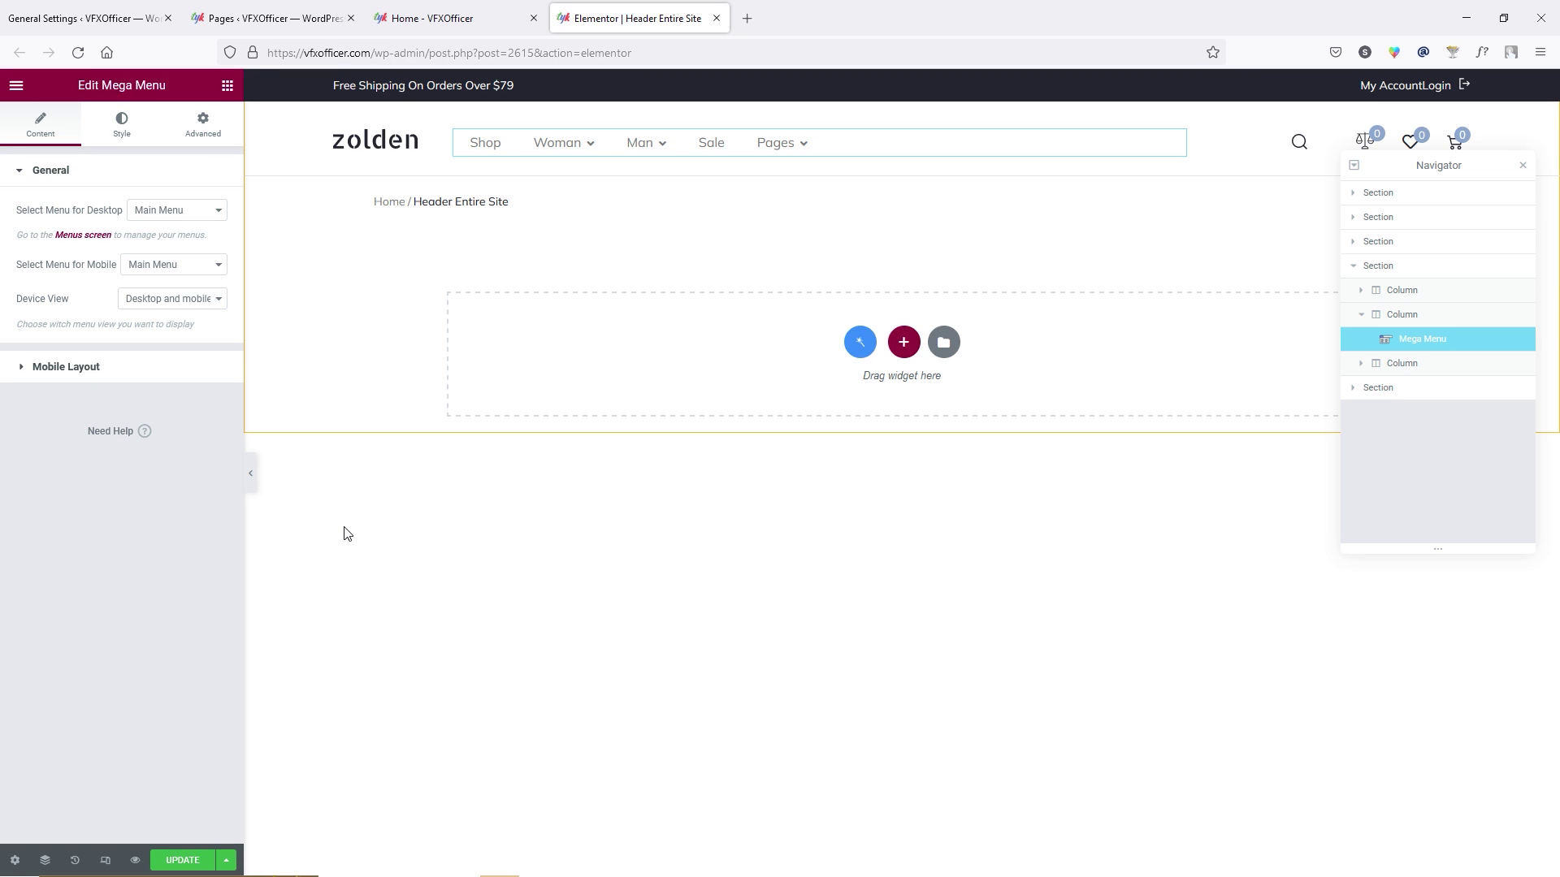
Leave the header editor without saving and head back to WordPress admin.
{"action": "left_click", "coordinate": [16, 85]}
{"action": "left_click", "coordinate": [16, 85]}
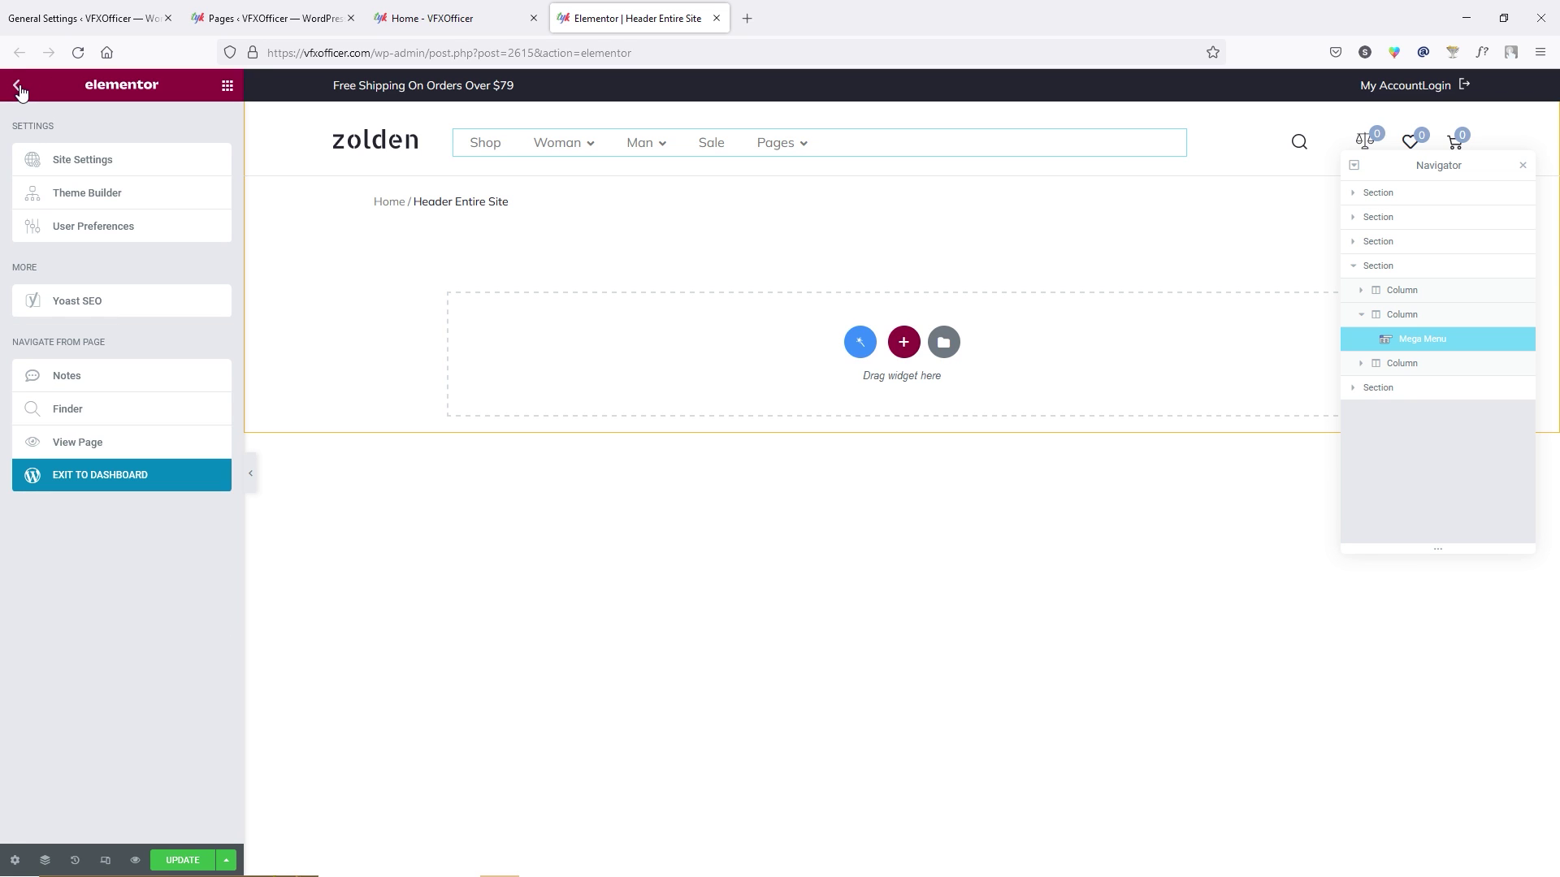
{"action": "left_click", "coordinate": [109, 478]}
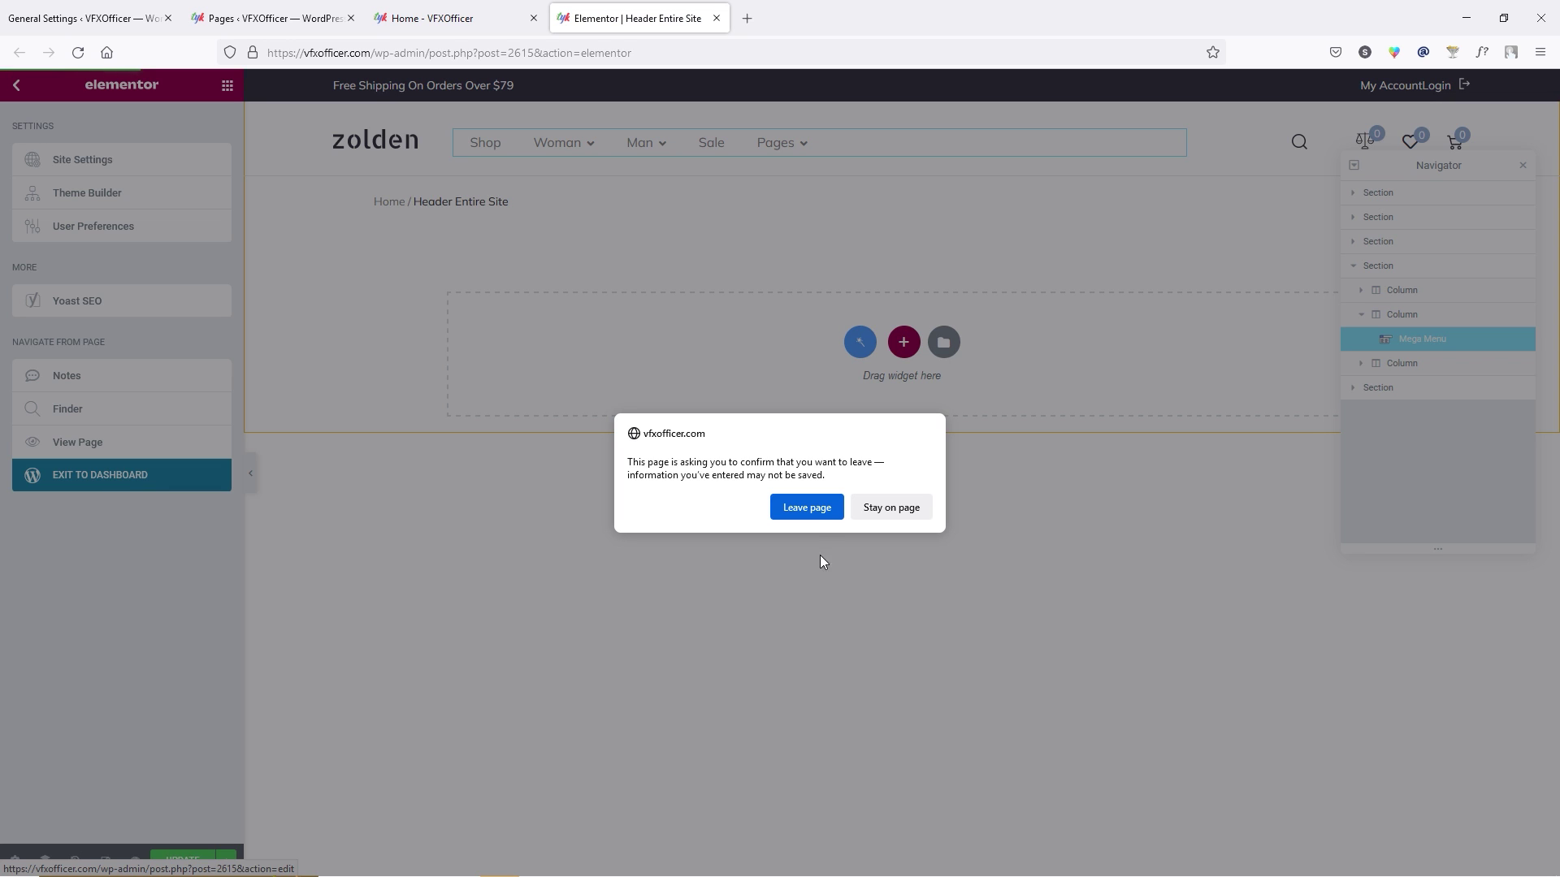
{"action": "left_click", "coordinate": [804, 508]}
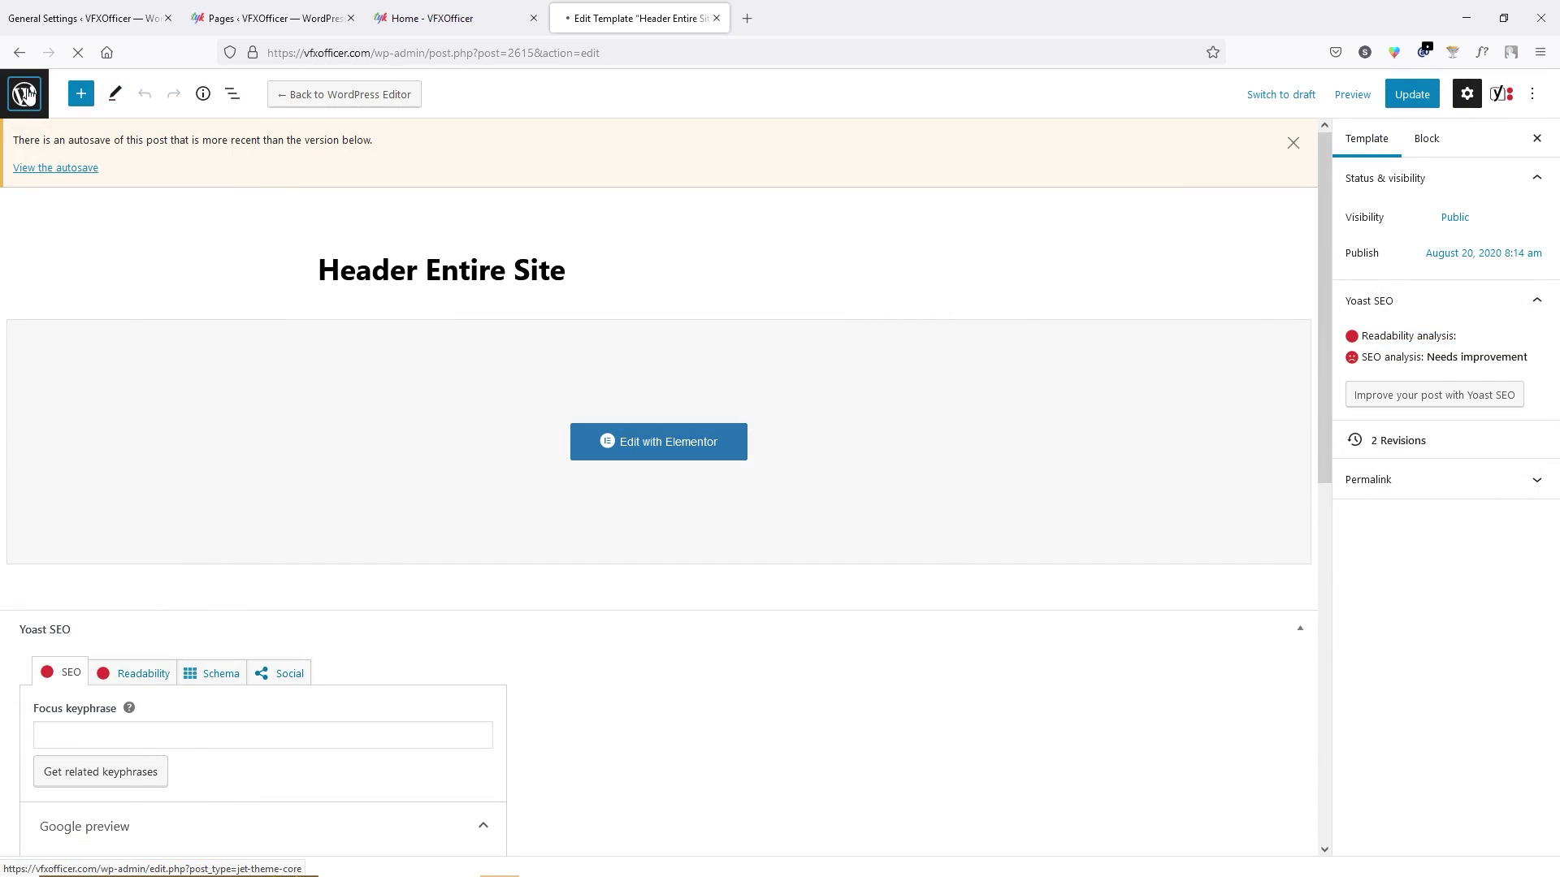
{"action": "left_click", "coordinate": [27, 94]}
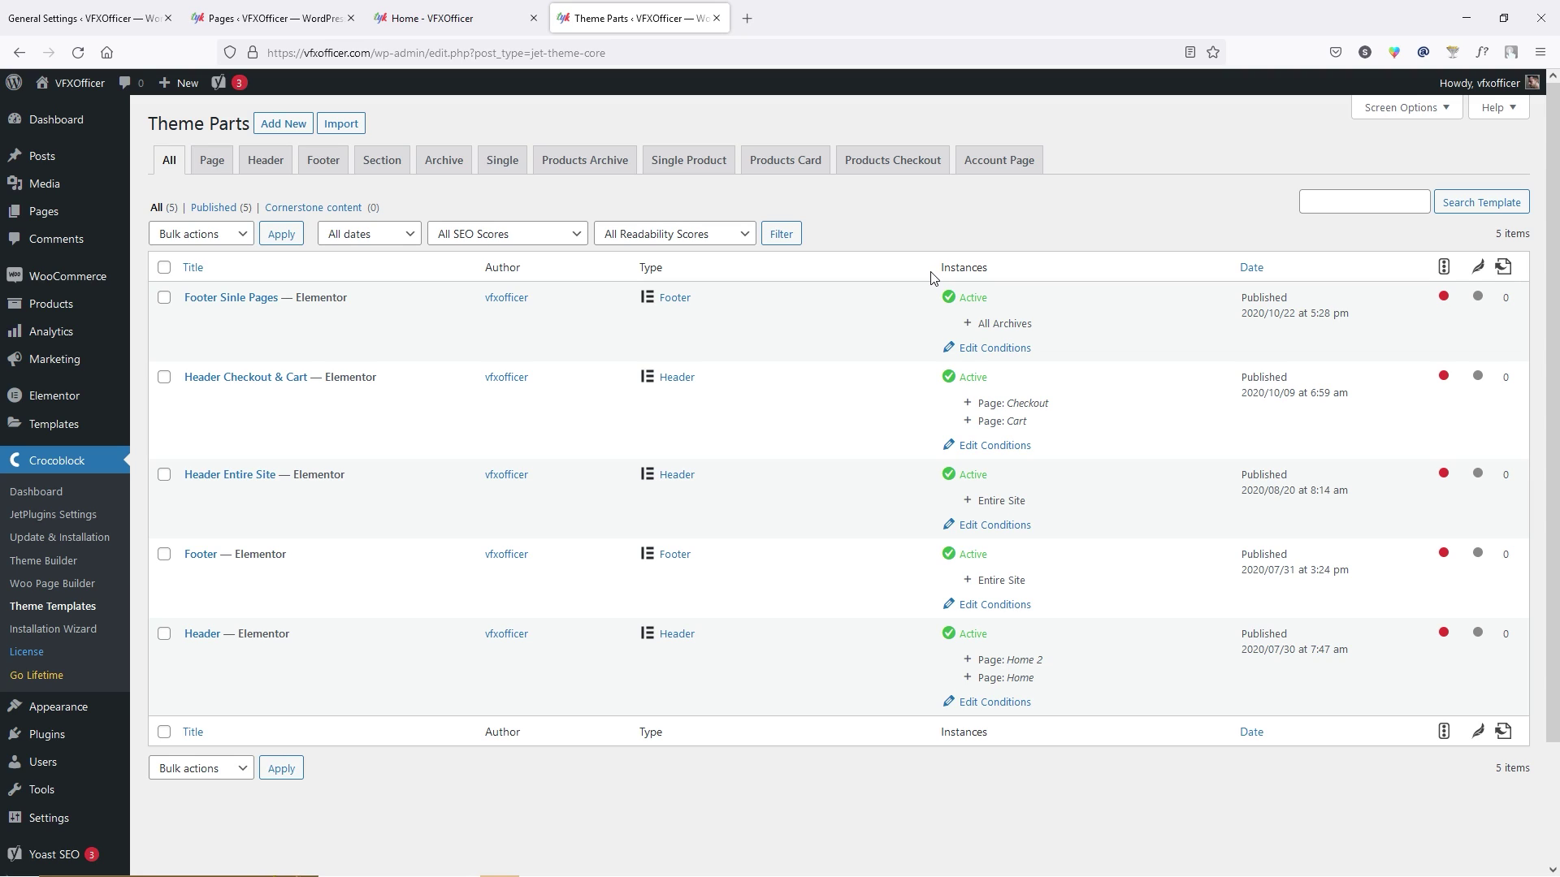
Review the five published header and footer templates in the Theme Parts list.
{"action": "left_click_drag", "start_coordinate": [932, 278], "coordinate": [908, 222]}
Select all demo products except the faucet, bulk-move them to trash, and return to the Dashboard.
{"action": "mouse_move", "coordinate": [65, 310]}
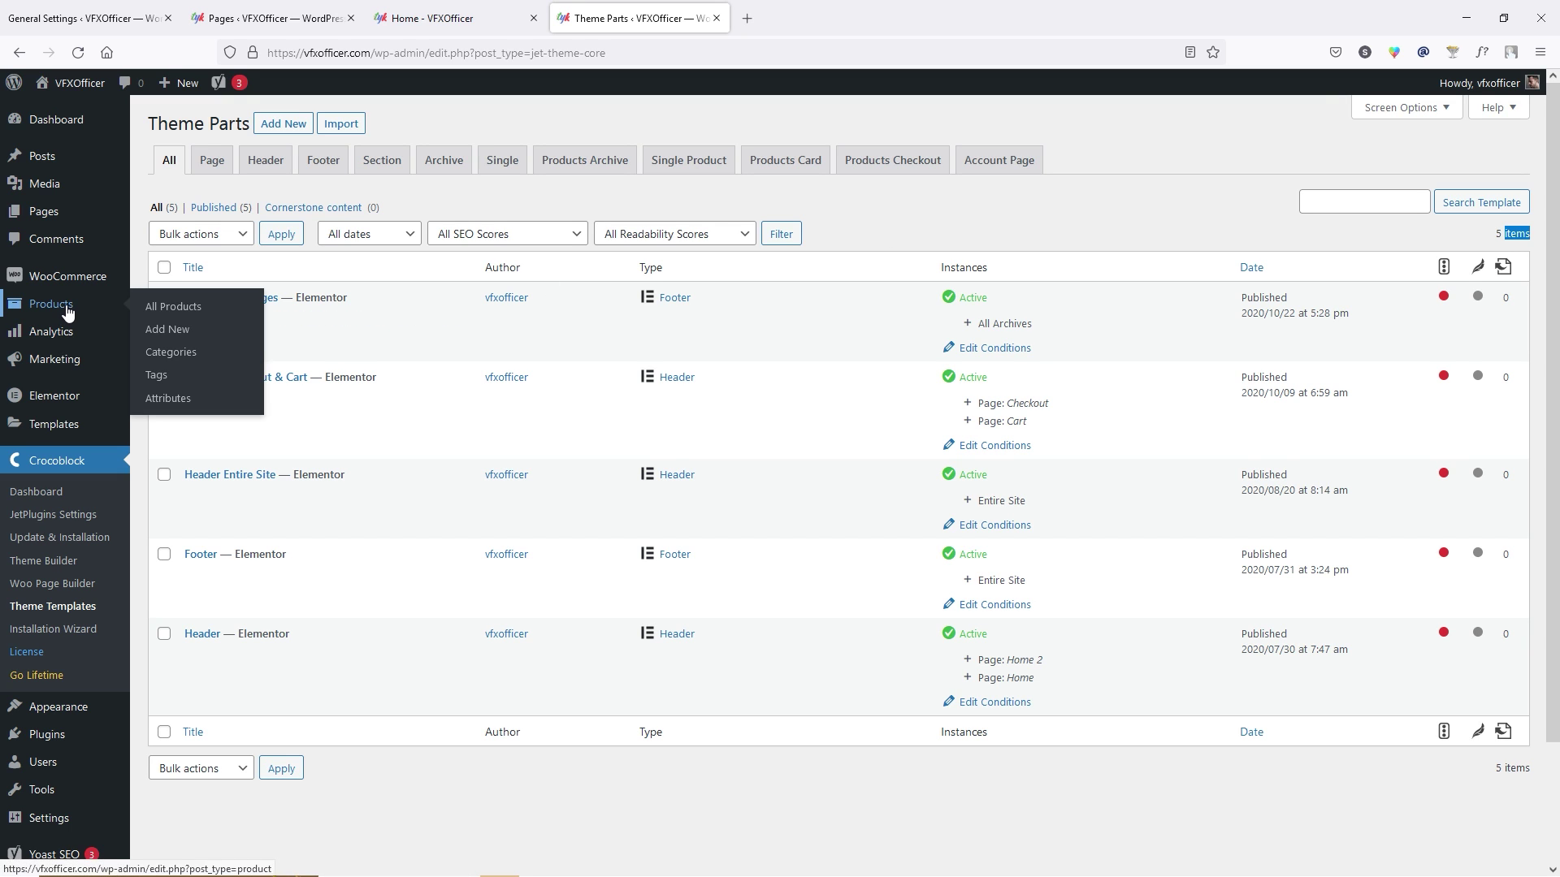
{"action": "left_click", "coordinate": [213, 307]}
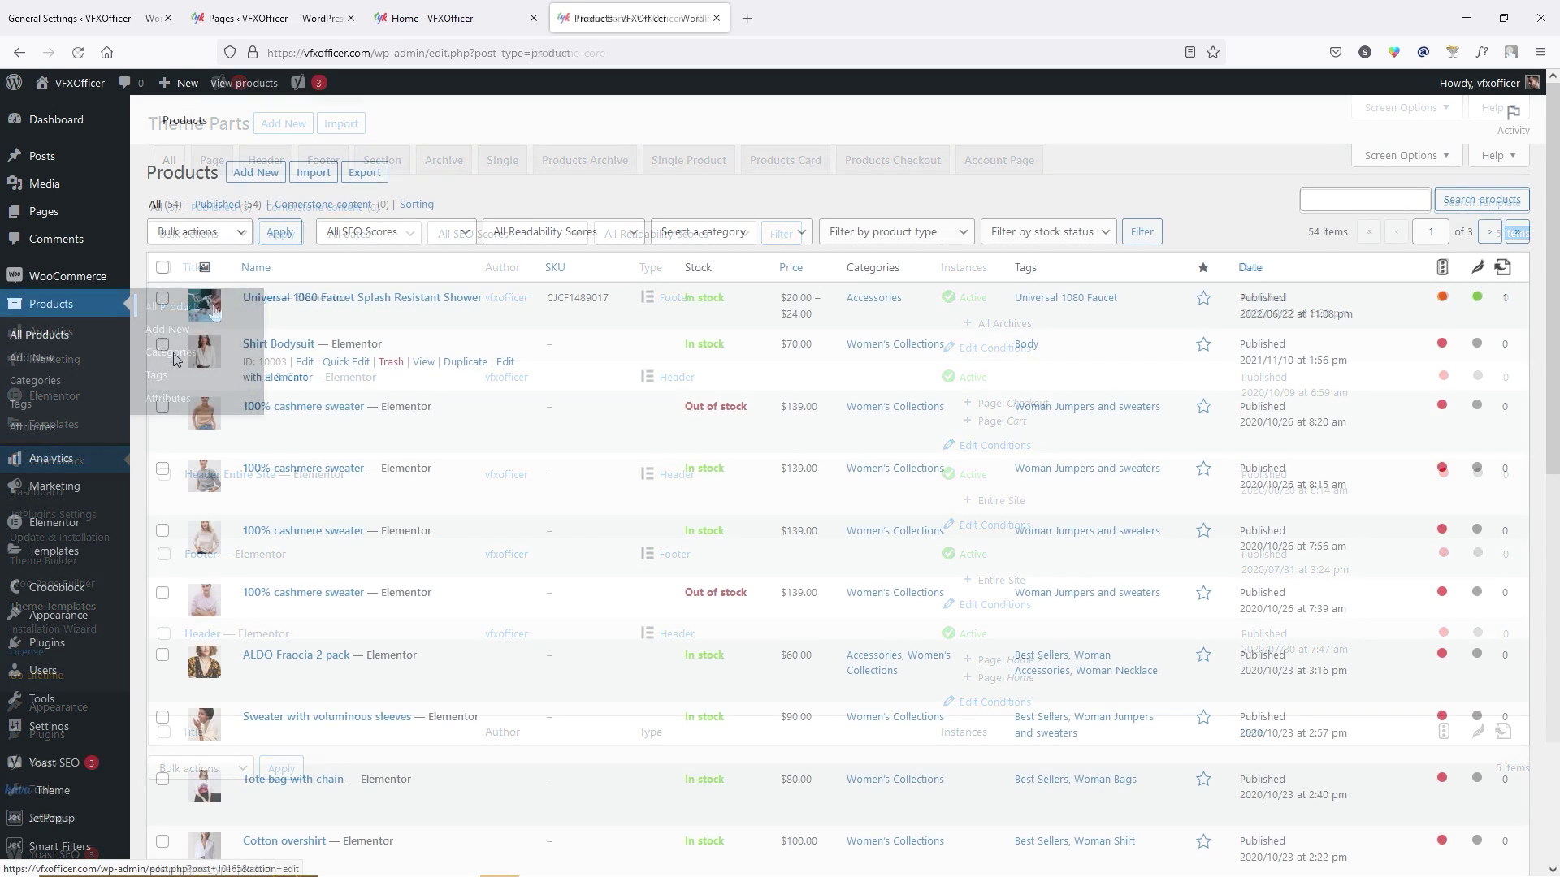
{"action": "left_click", "coordinate": [165, 271]}
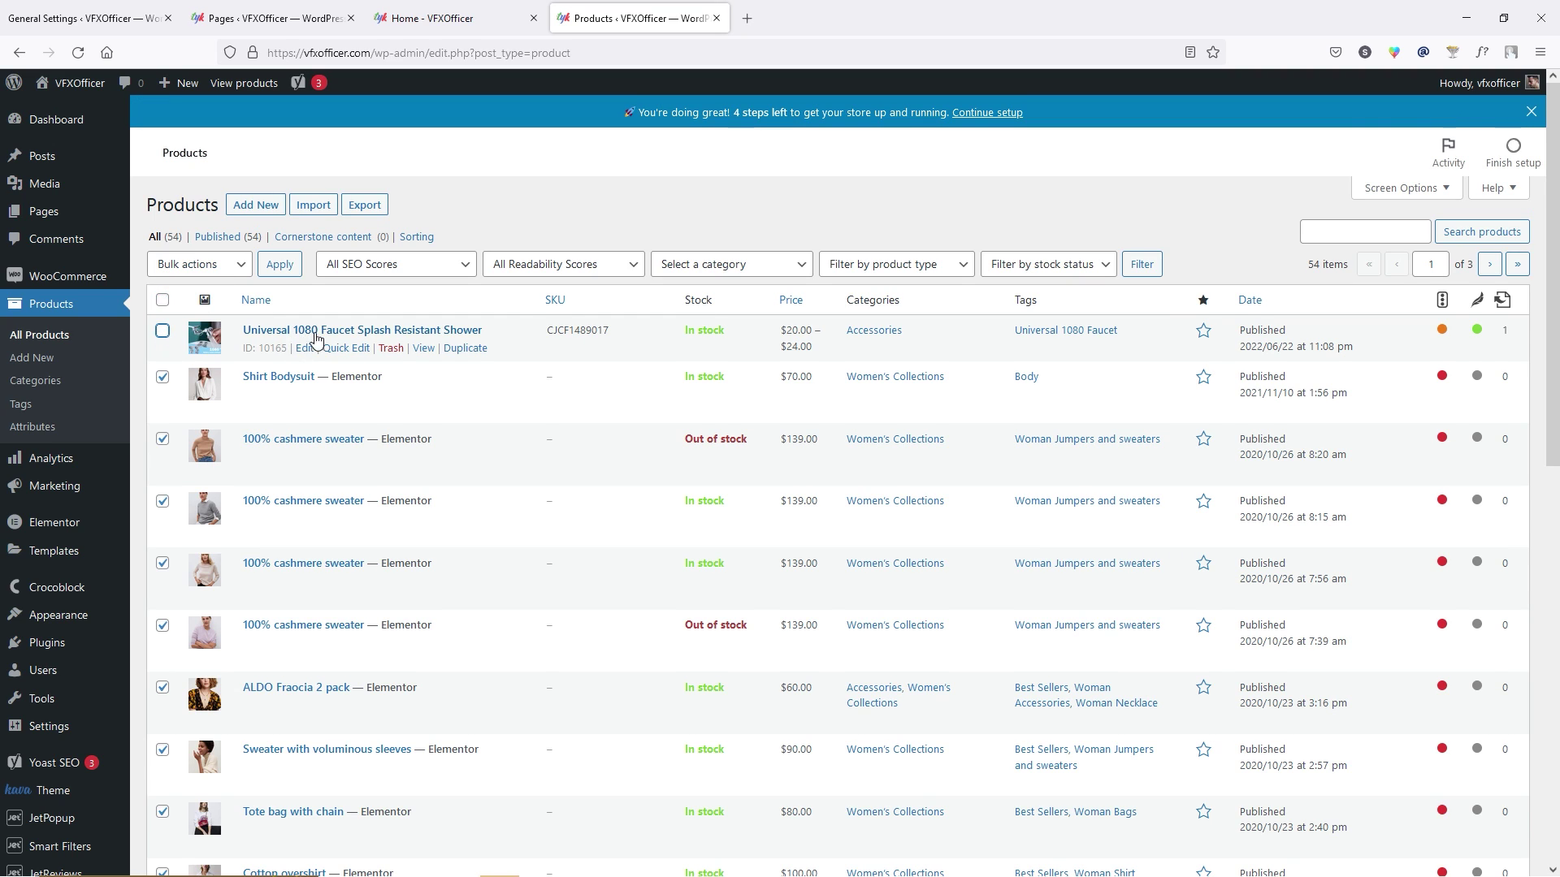
{"action": "left_click", "coordinate": [213, 266]}
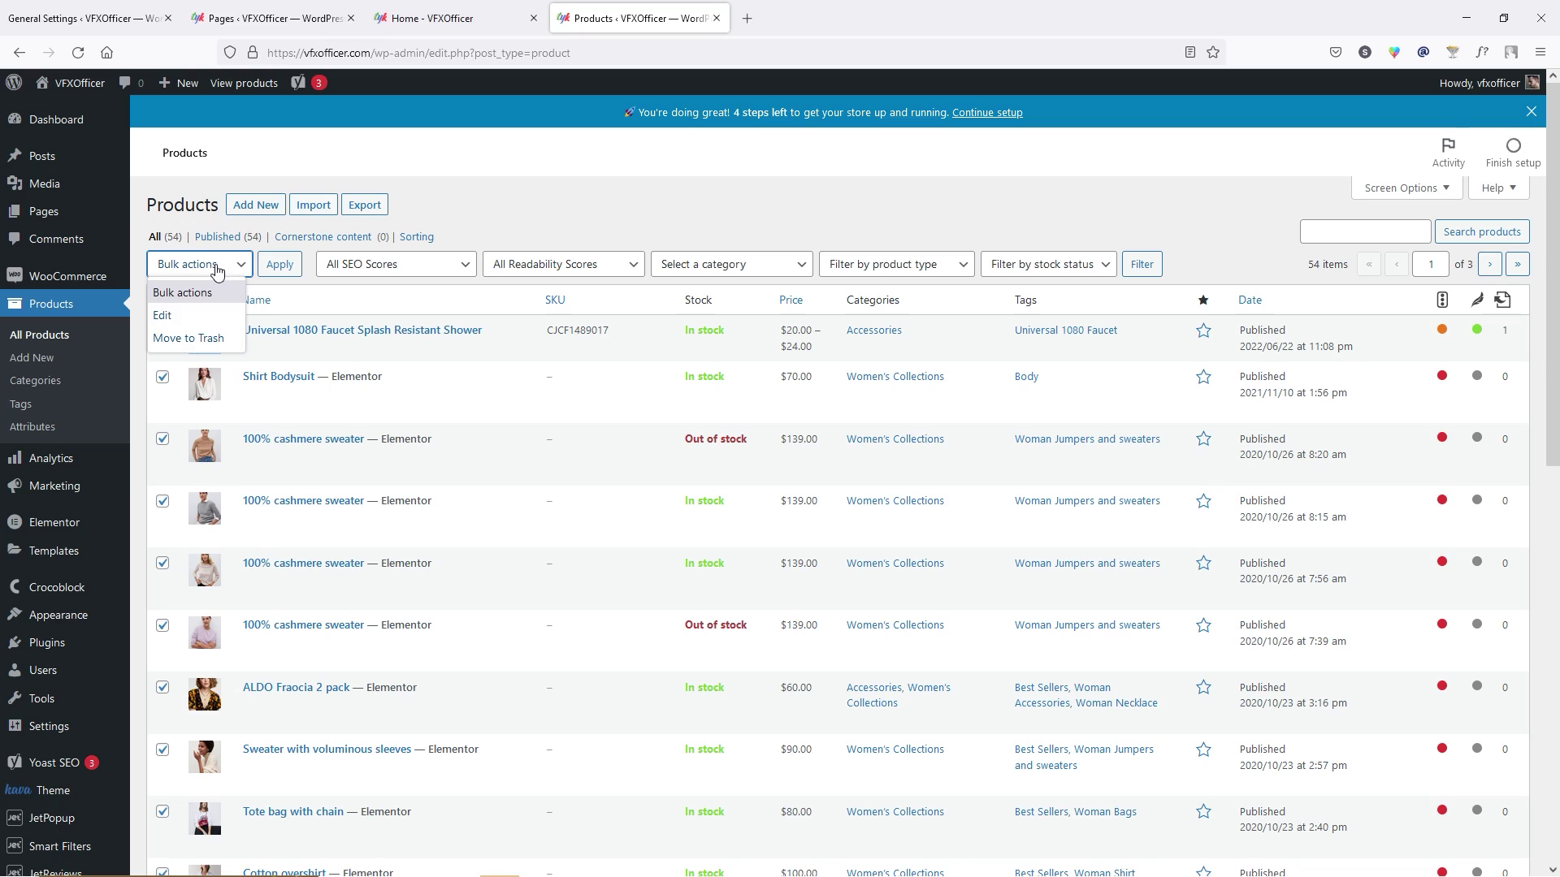
{"action": "left_click", "coordinate": [209, 337]}
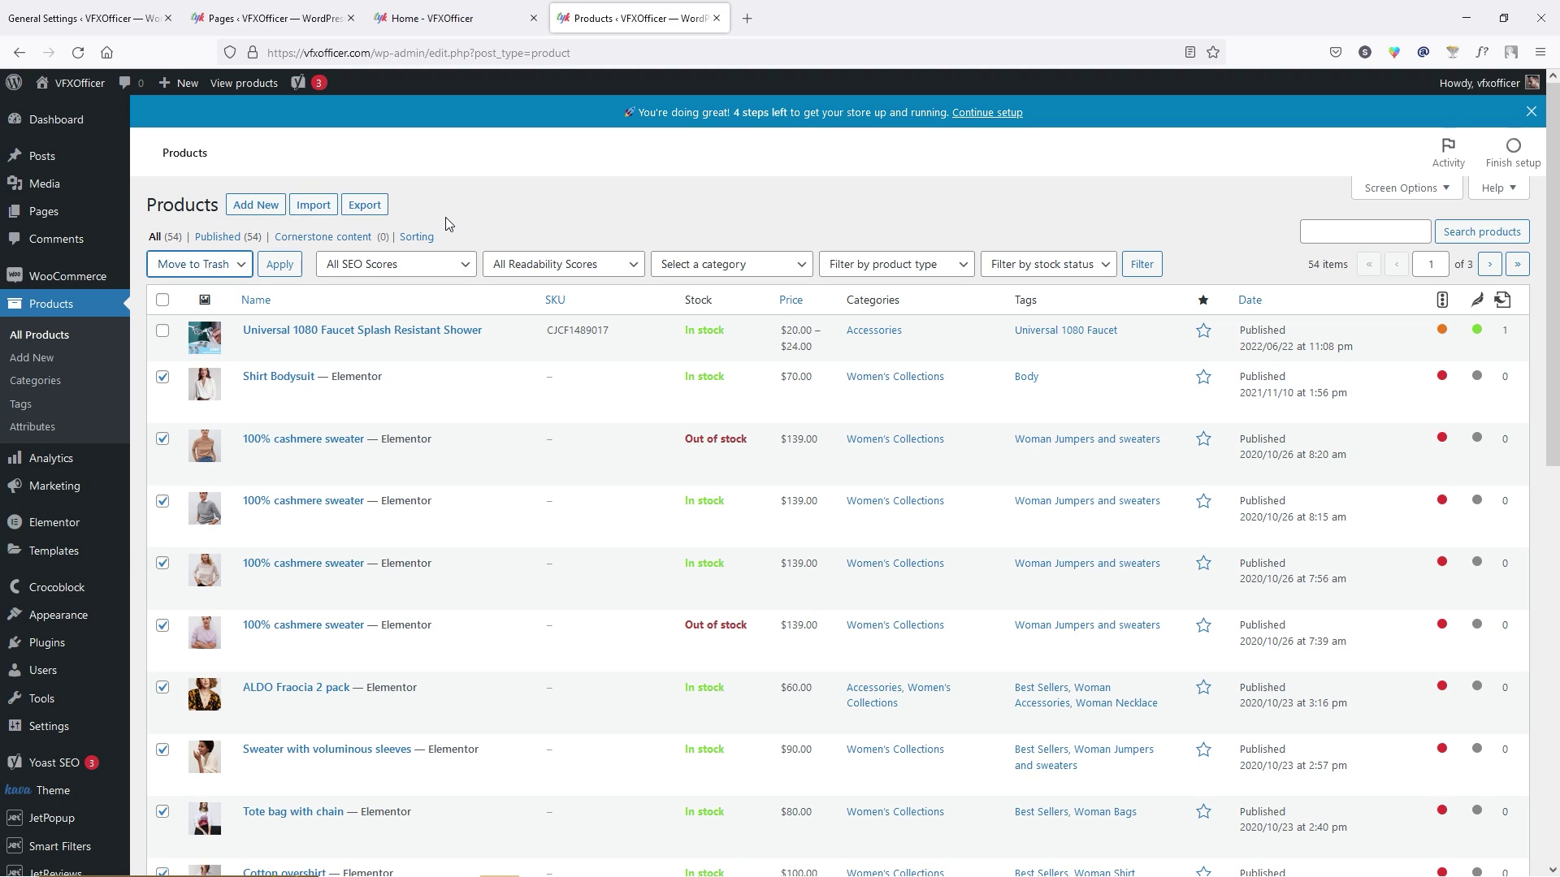
{"action": "left_click", "coordinate": [50, 119]}
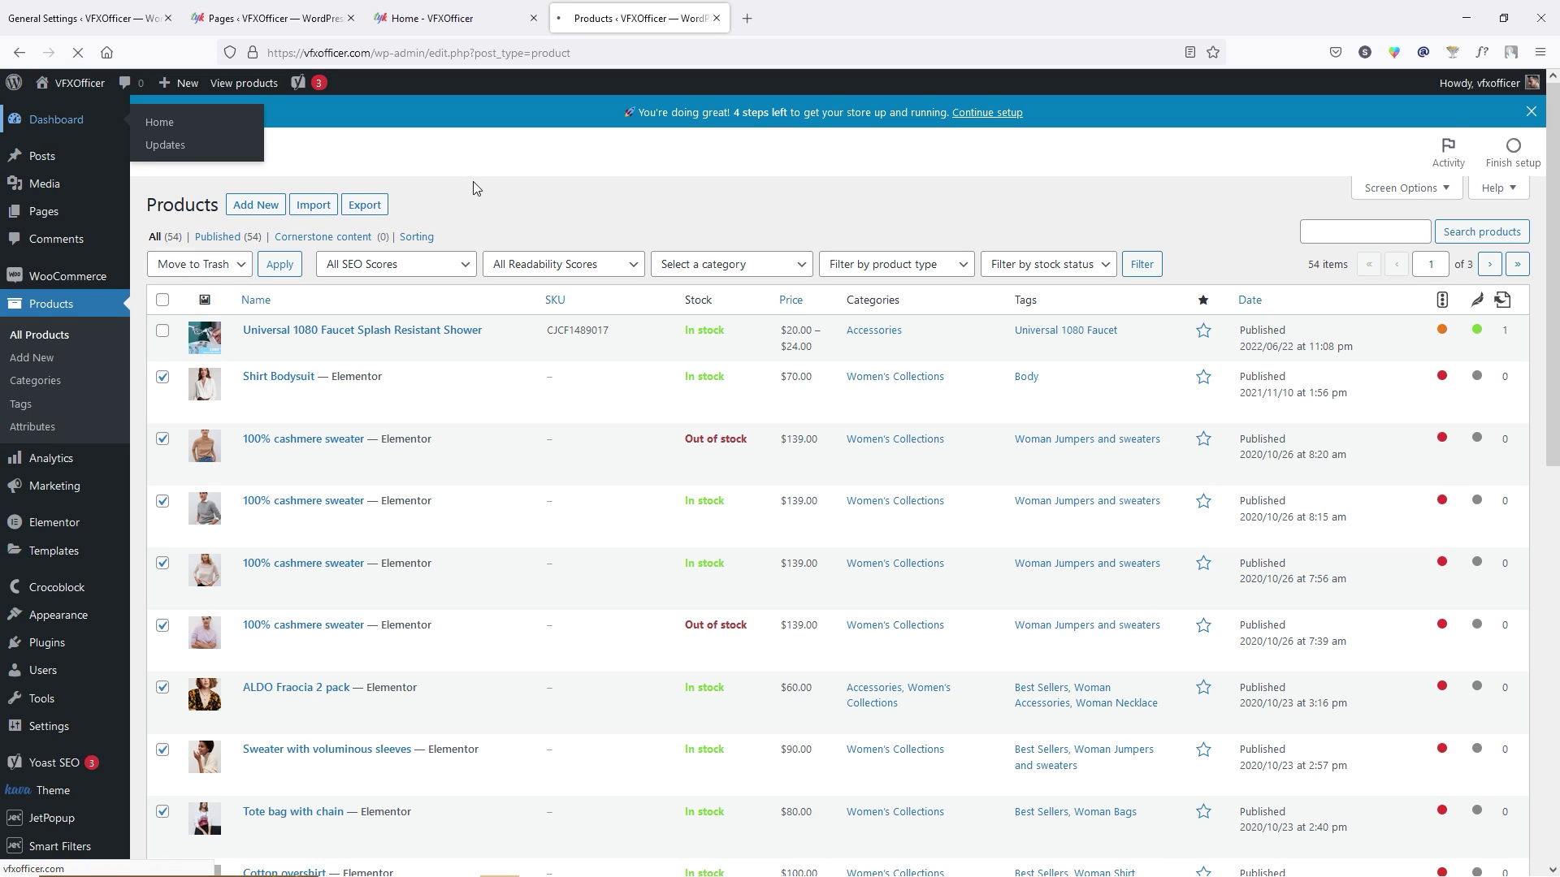